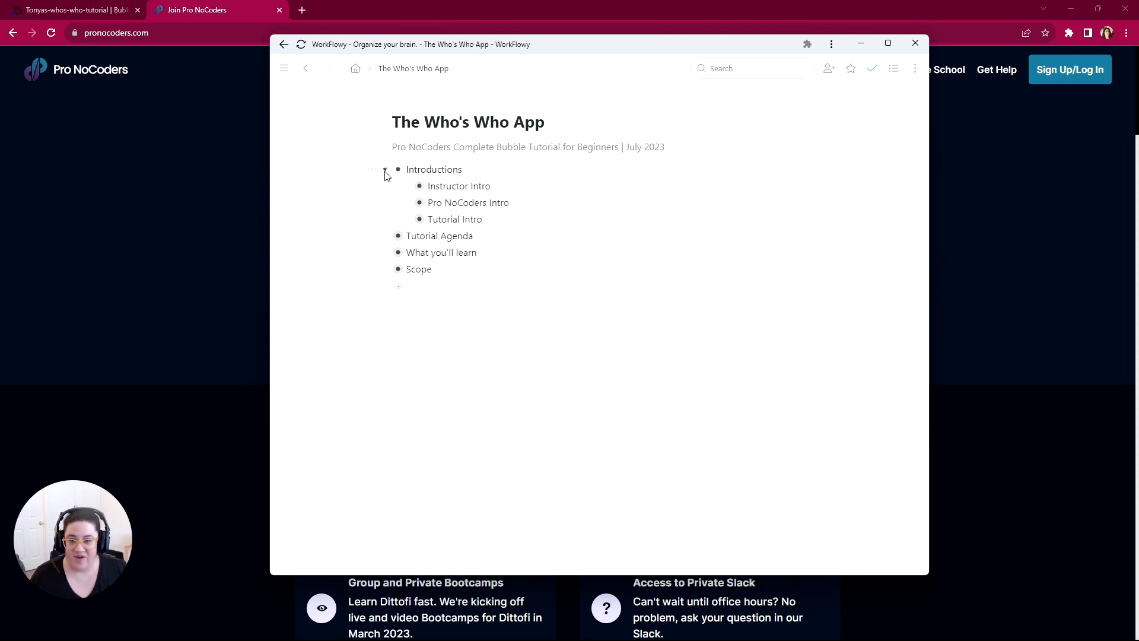
Step: Expand Instructor Intro, Pro NoCoders Intro with both of its sub-items, and Tutorial Intro under Introductions to read their notes
left_click(408, 187)
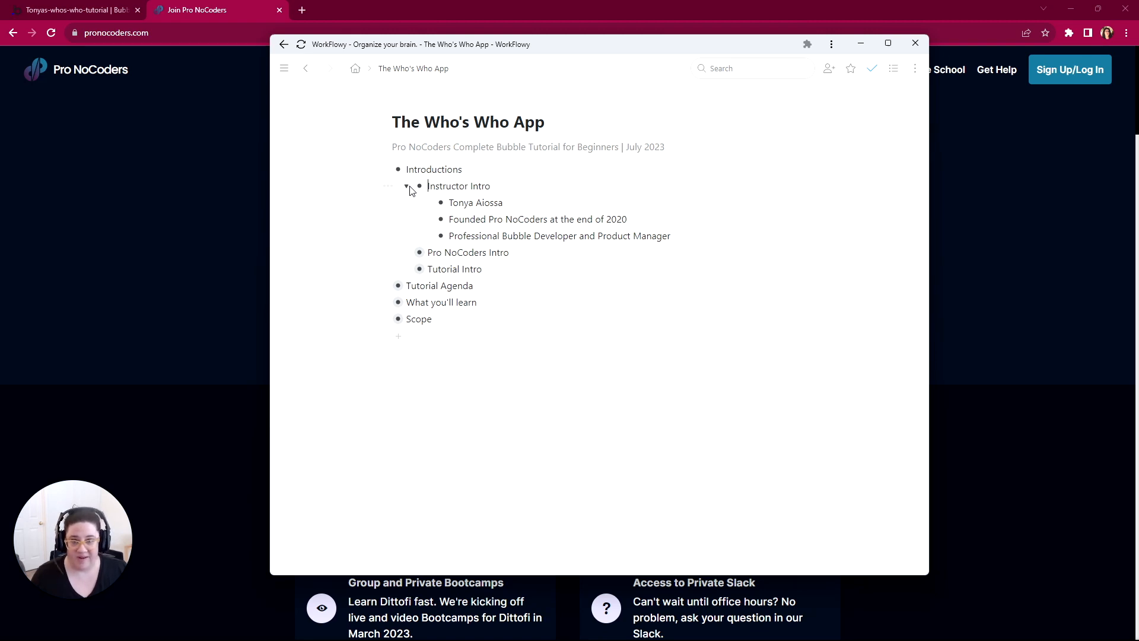
left_click(406, 254)
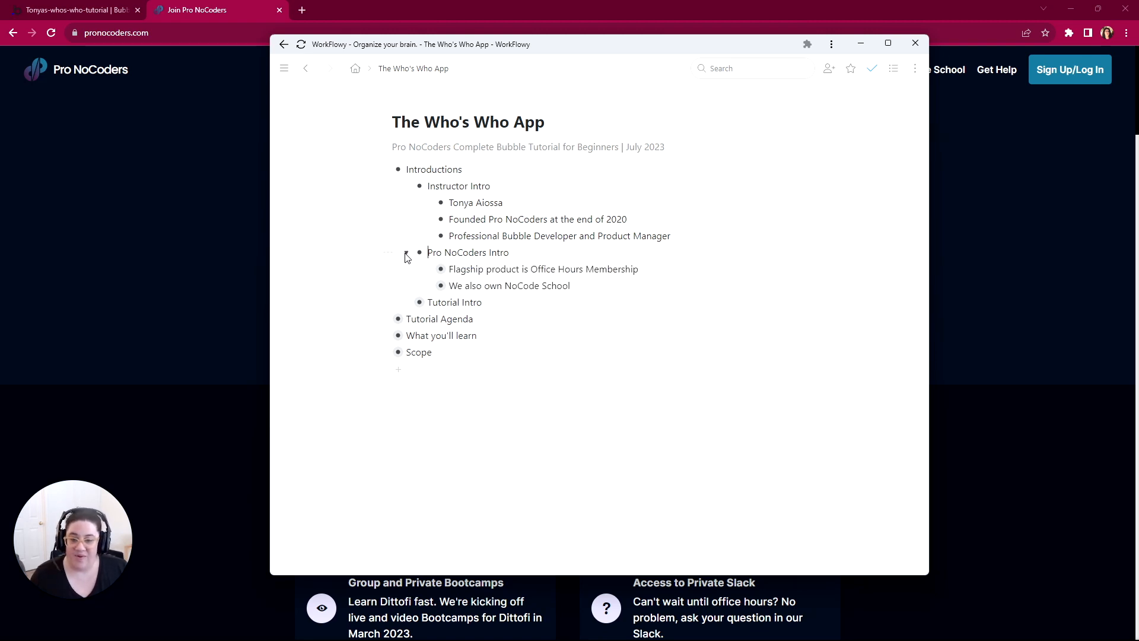
left_click(428, 269)
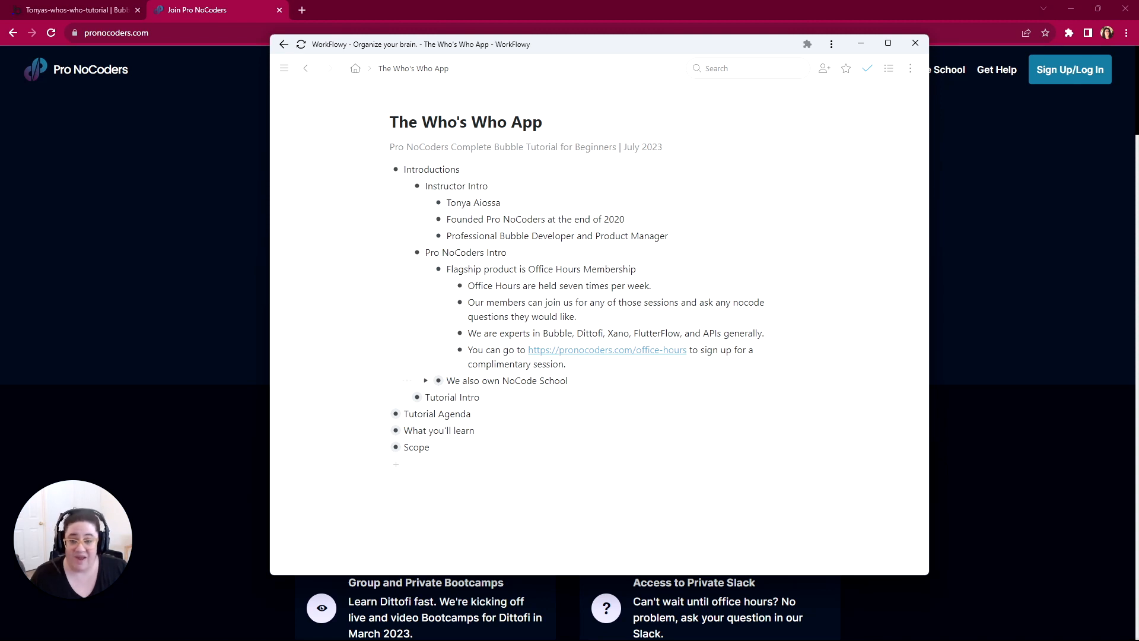
left_click(426, 381)
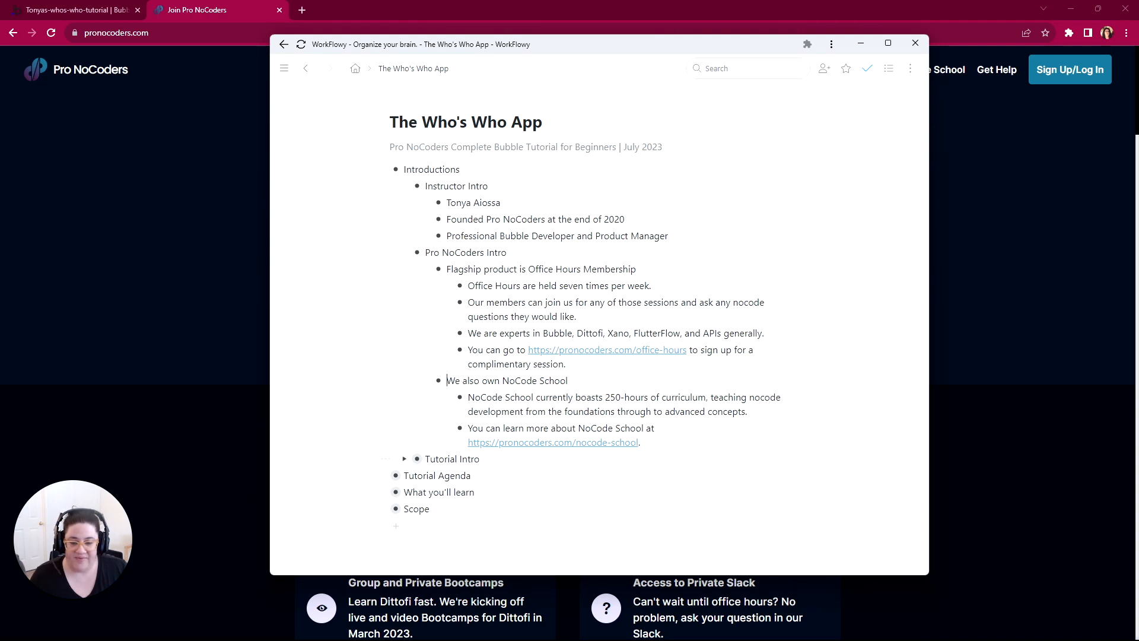
left_click(404, 459)
scroll(447, 472, "down", 3)
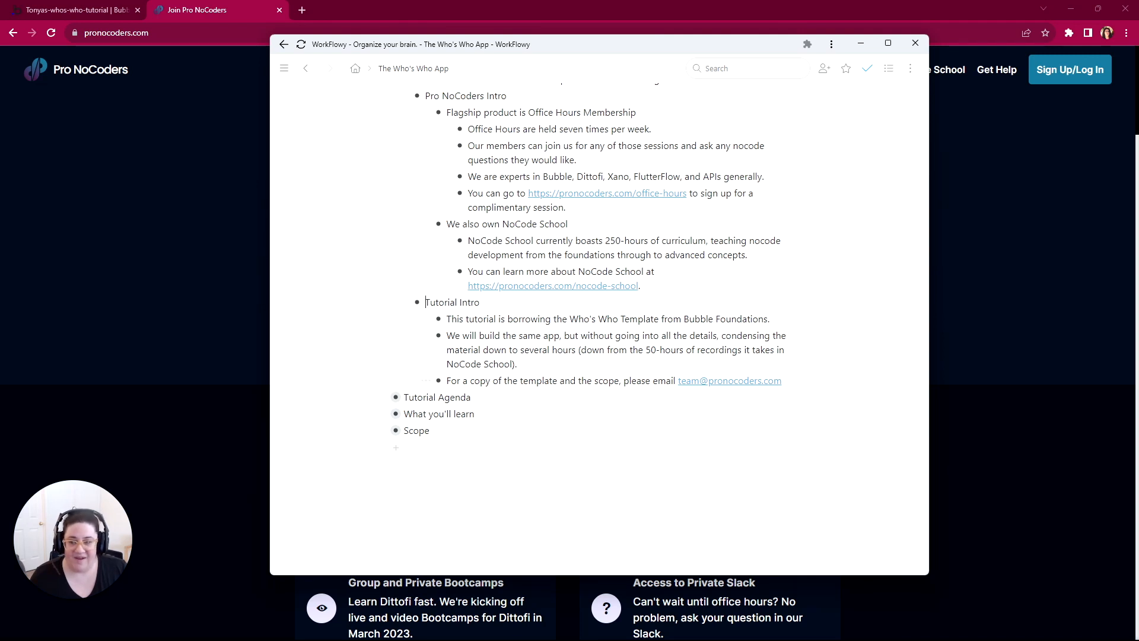
Step: Collapse Introductions and expand Tutorial Agenda, highlighting its agenda items through Scope - Page by Page
left_click(386, 186)
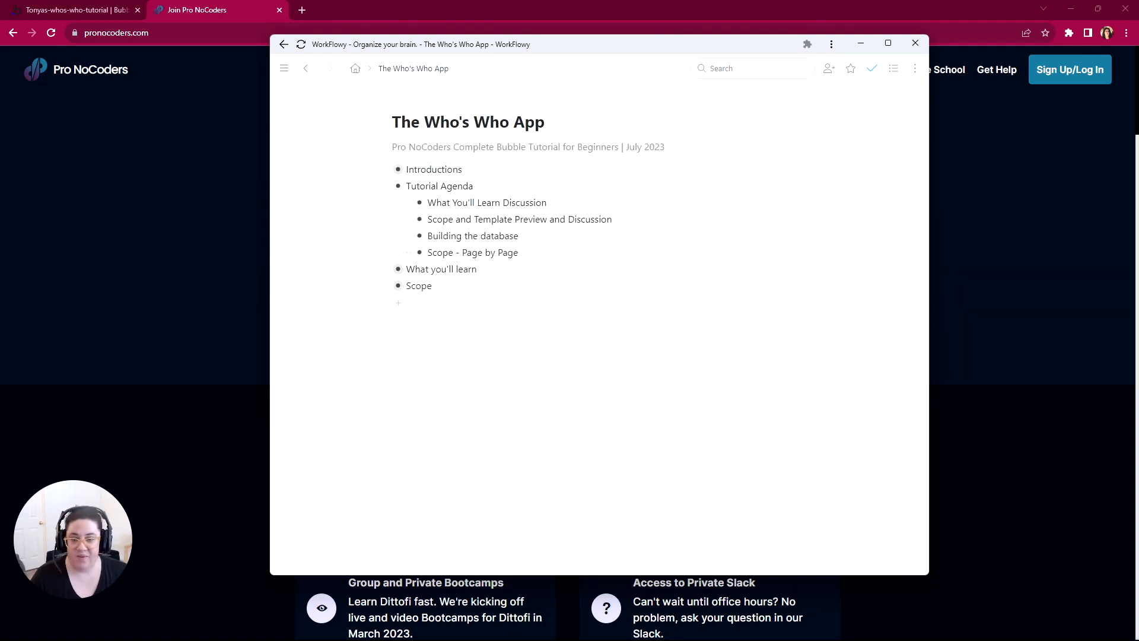
left_click_drag(547, 202, 614, 223)
mouse_move(518, 236)
left_mouse_down()
mouse_move(427, 235)
mouse_move(428, 252)
mouse_move(519, 252)
left_mouse_up()
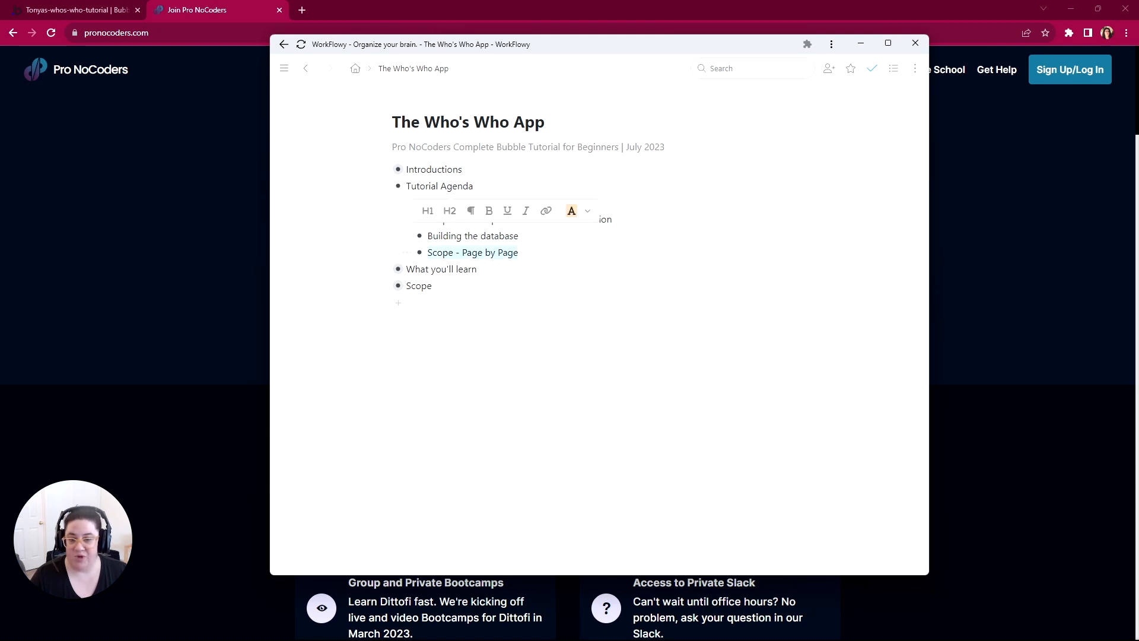
Step: Collapse Tutorial Agenda and open What you'll learn, expanding its Database, User Types (for Permissions) and Privacy/Security topics
left_click(385, 186)
left_click(385, 204)
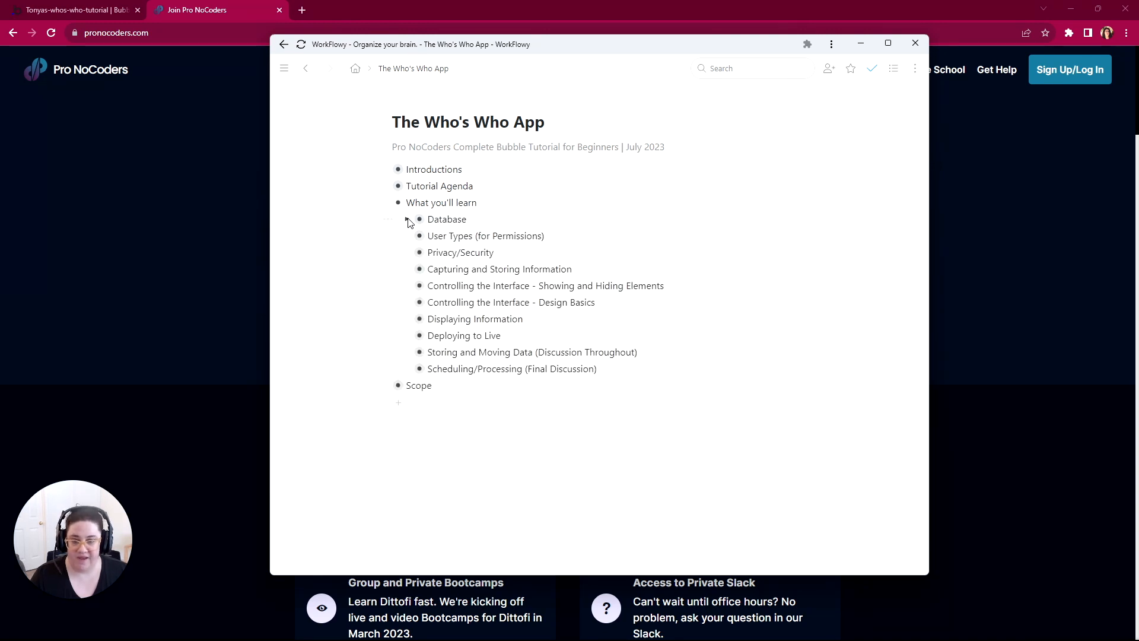
left_click(409, 221)
left_click_drag(543, 236, 449, 237)
left_click_drag(554, 253, 449, 252)
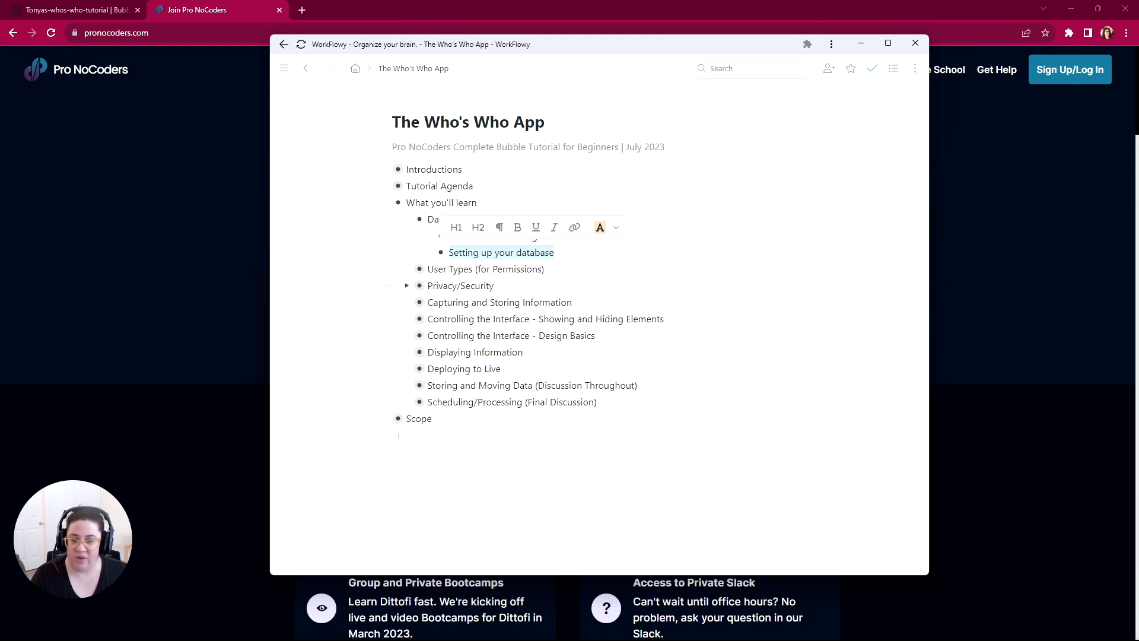
left_click(406, 270)
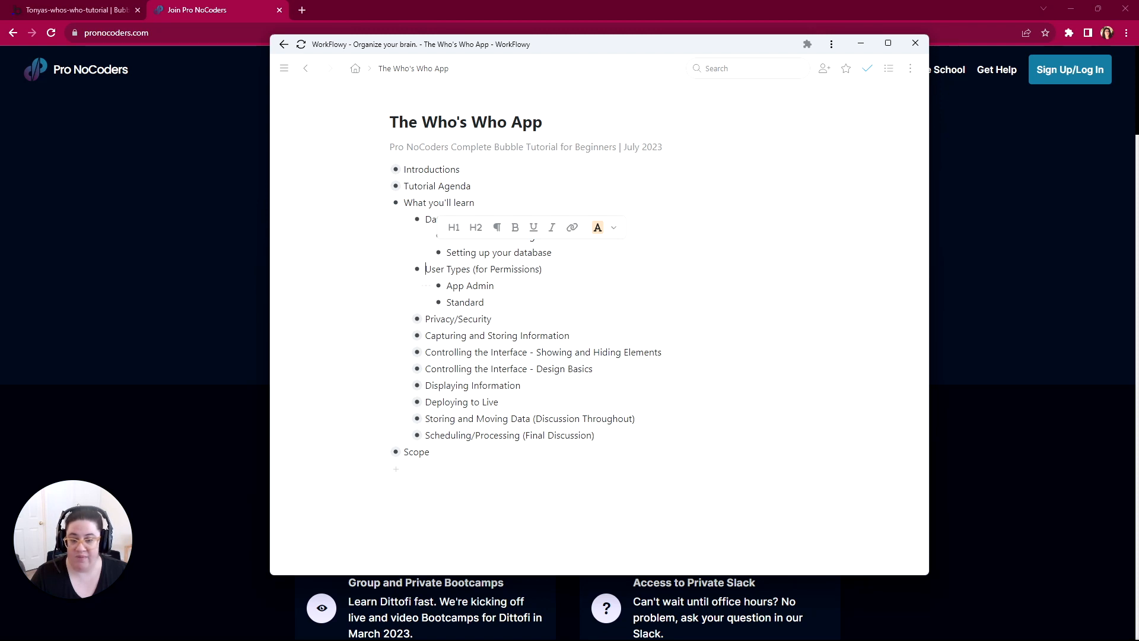
left_click(405, 319)
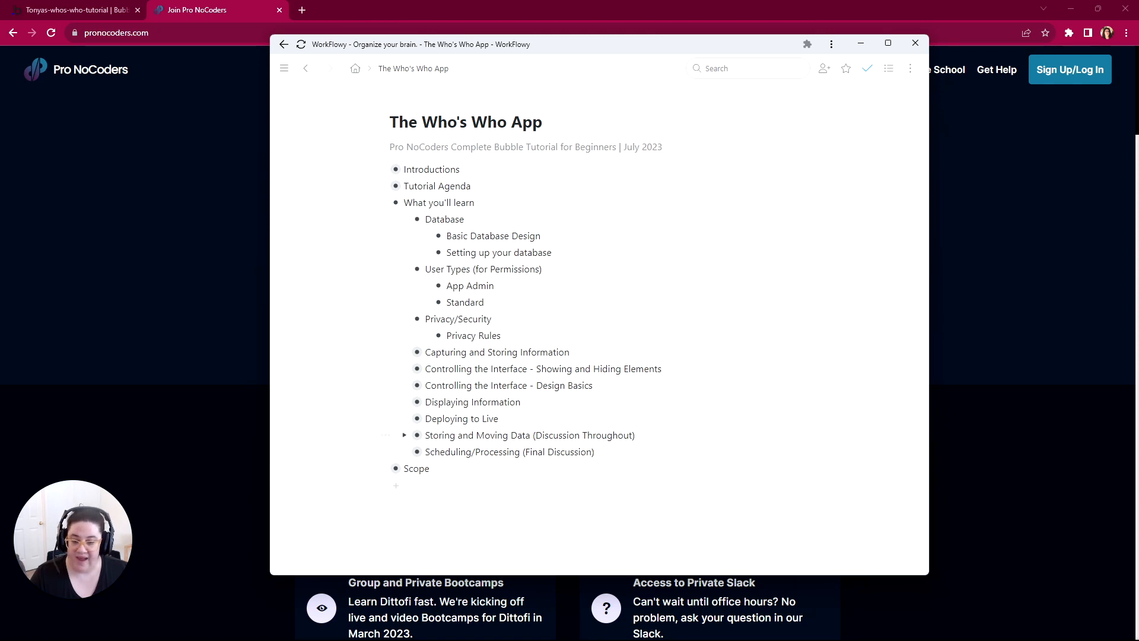
Step: Expand Capturing and Storing Information and Controlling the Interface - Showing and Hiding Elements, down to the URL item under Workflows and Conditions
left_click(404, 352)
scroll(415, 380, "down", 1)
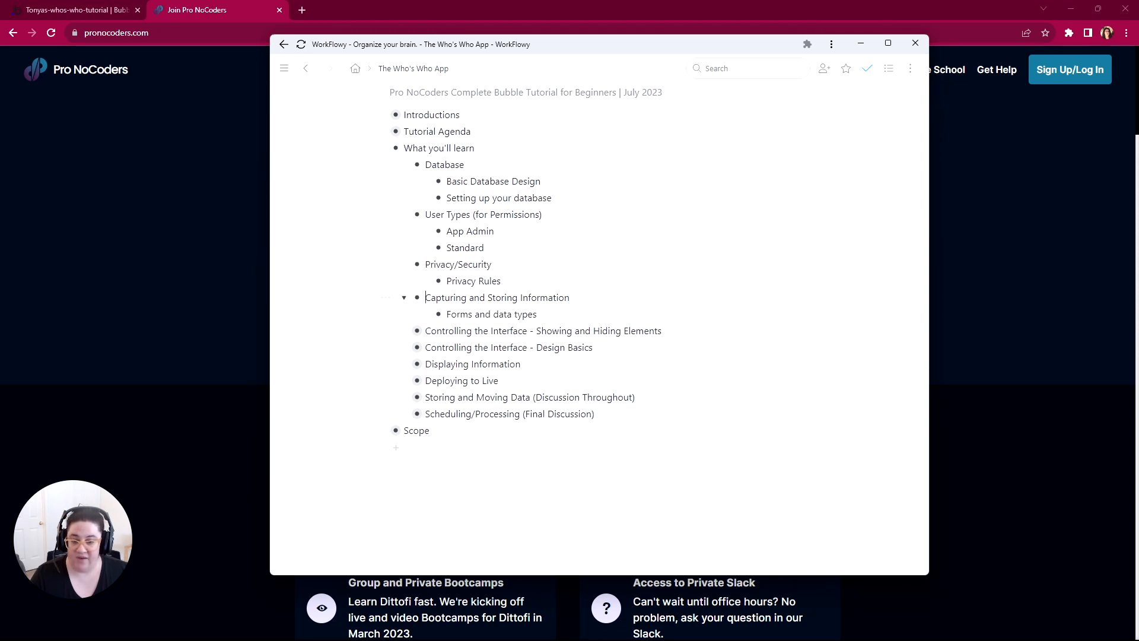
left_click(405, 330)
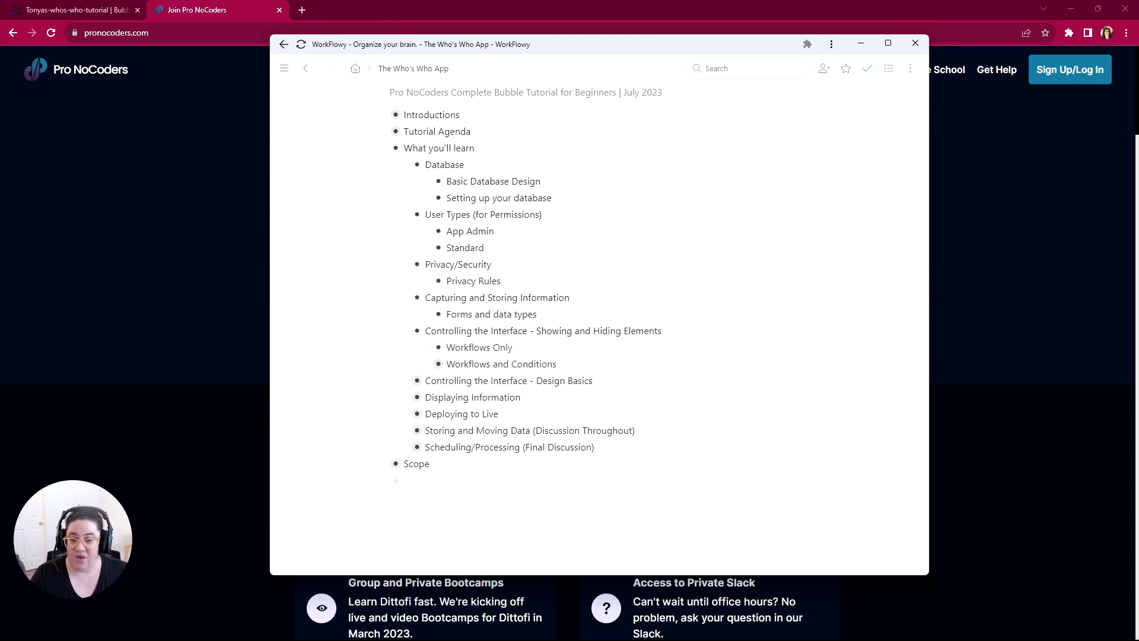
left_click_drag(512, 347, 446, 347)
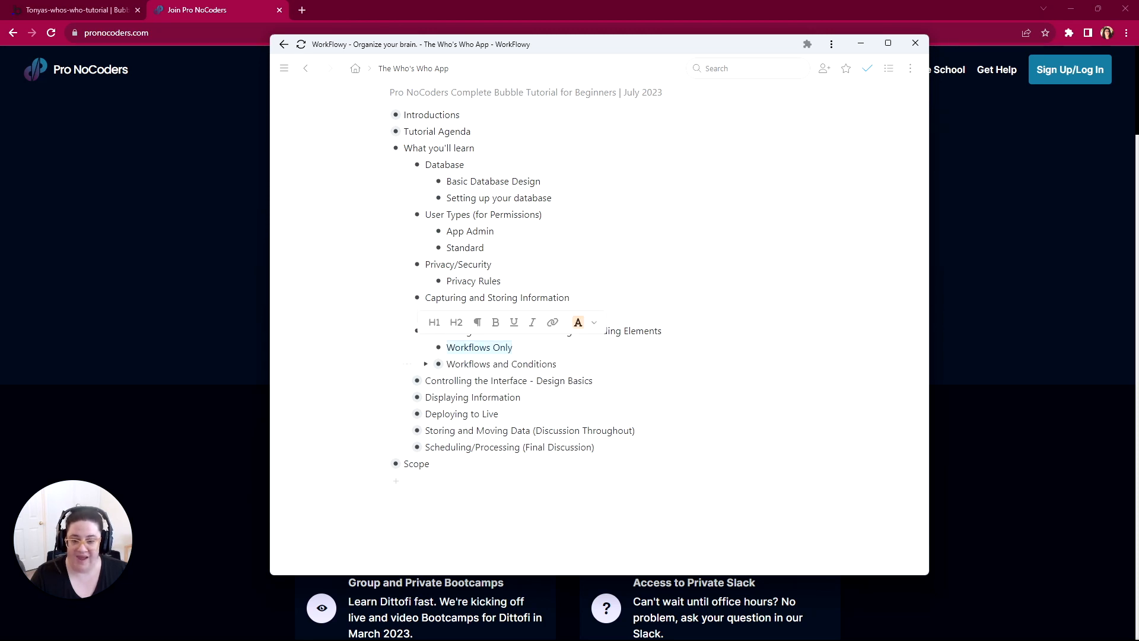
left_click_drag(556, 363, 446, 364)
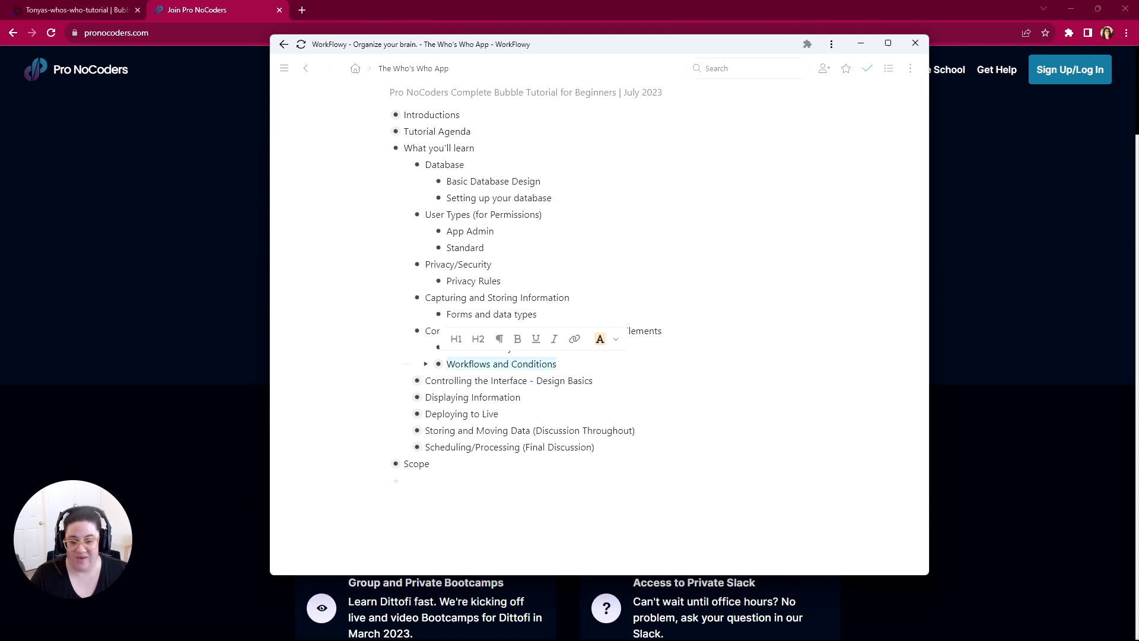
left_click(430, 364)
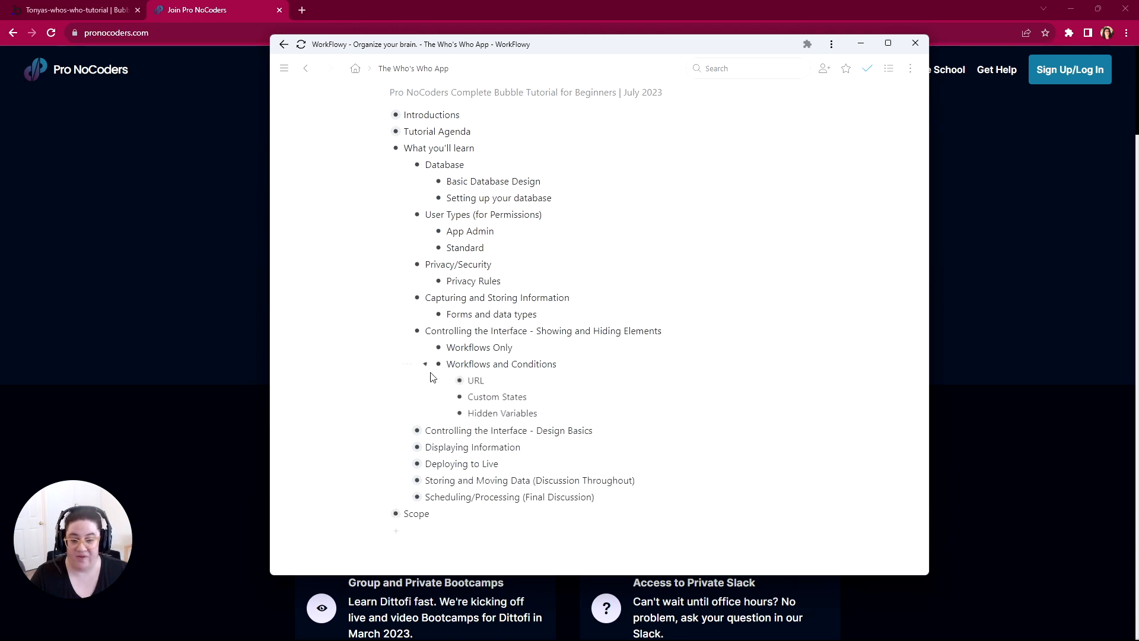
scroll(433, 395, "down", 2)
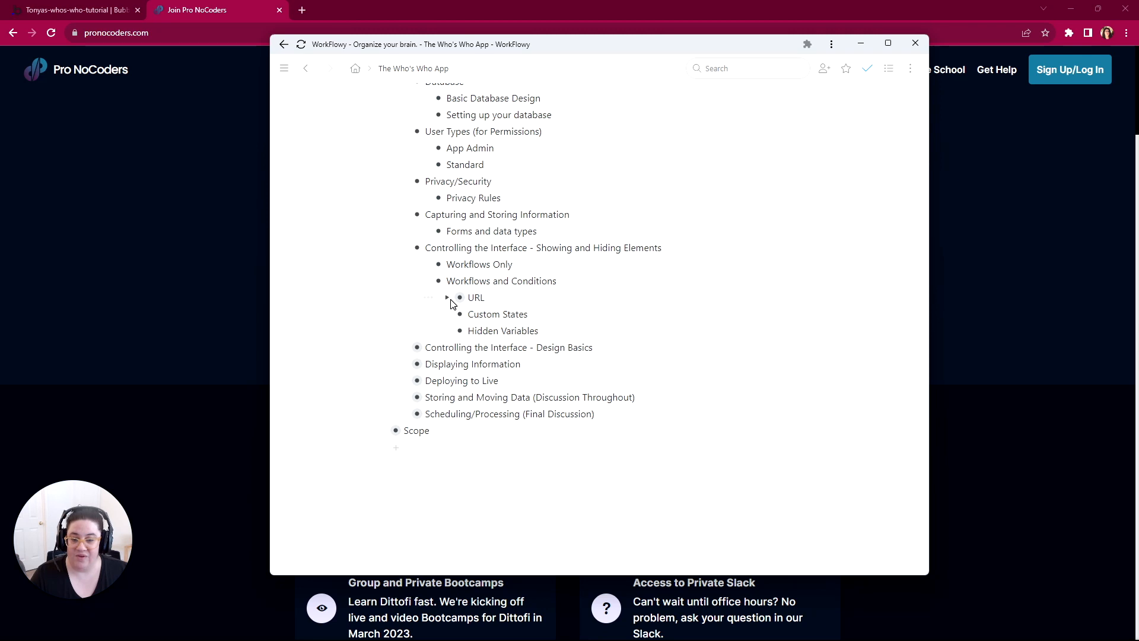
left_click(452, 297)
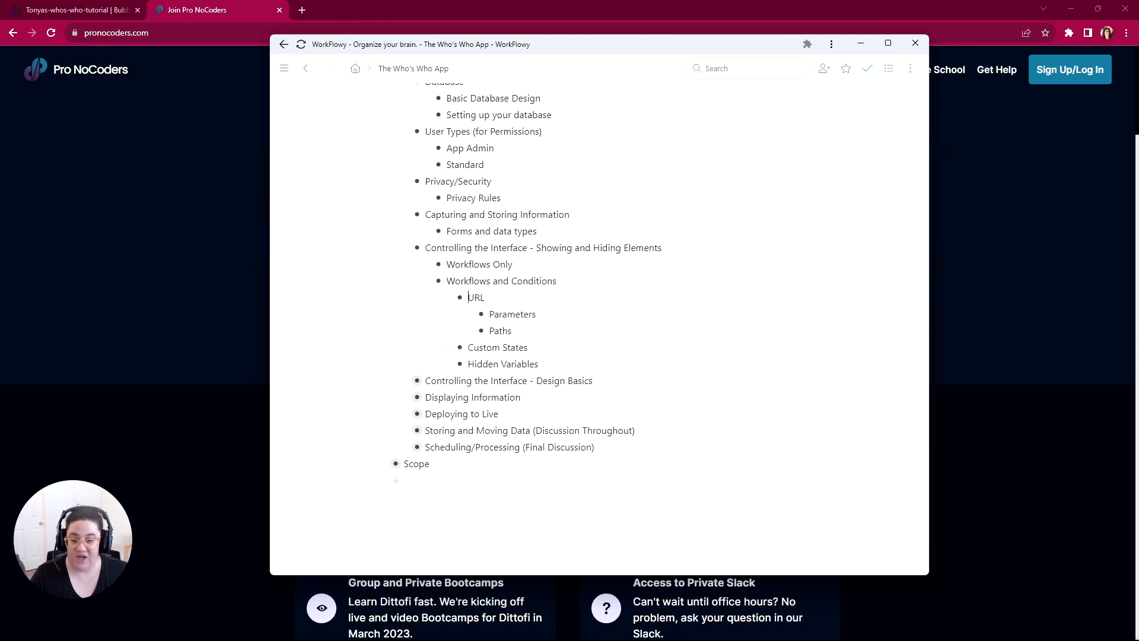
Step: Expand Controlling the Interface - Design Basics and Displaying Information, highlighting Design Basics and Content Types
left_click(404, 381)
scroll(407, 386, "down", 1)
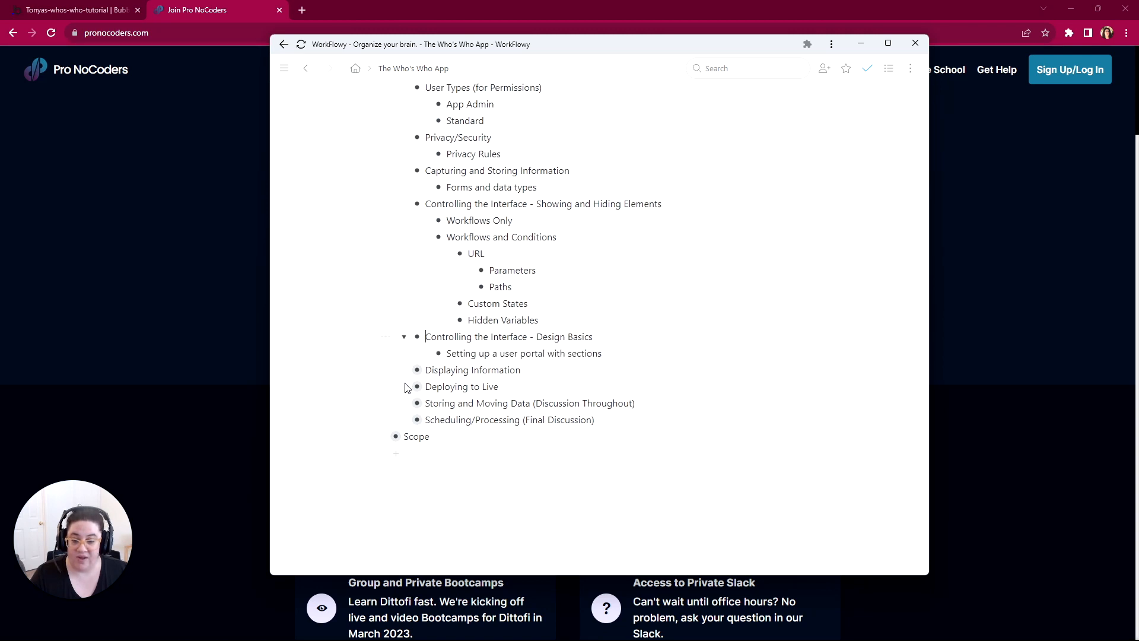
left_click_drag(573, 331, 533, 331)
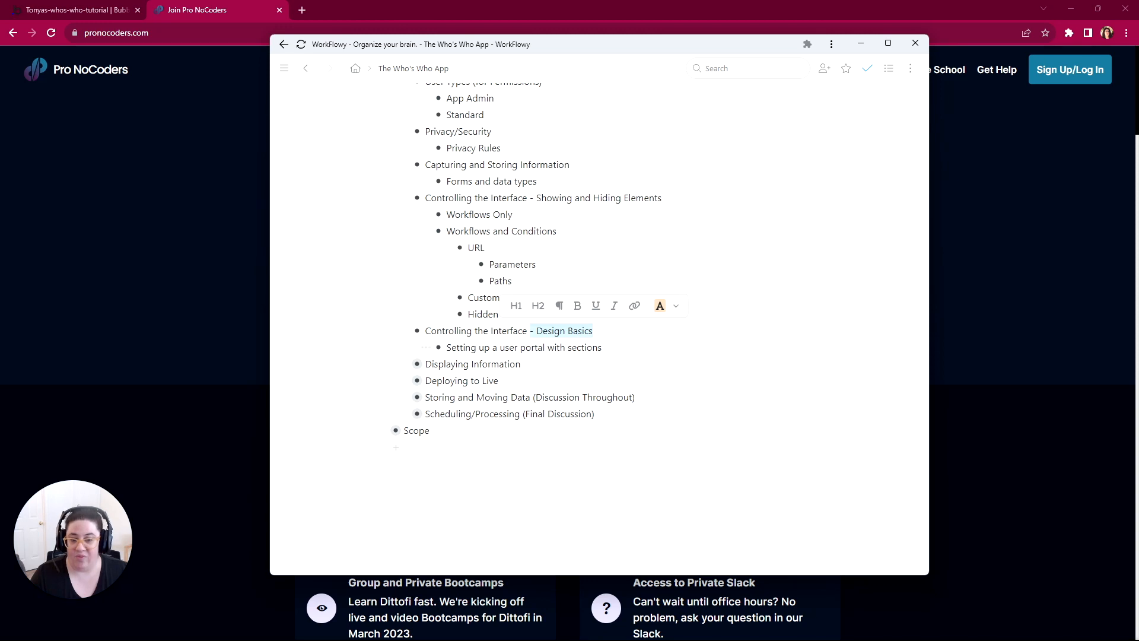
left_click(404, 364)
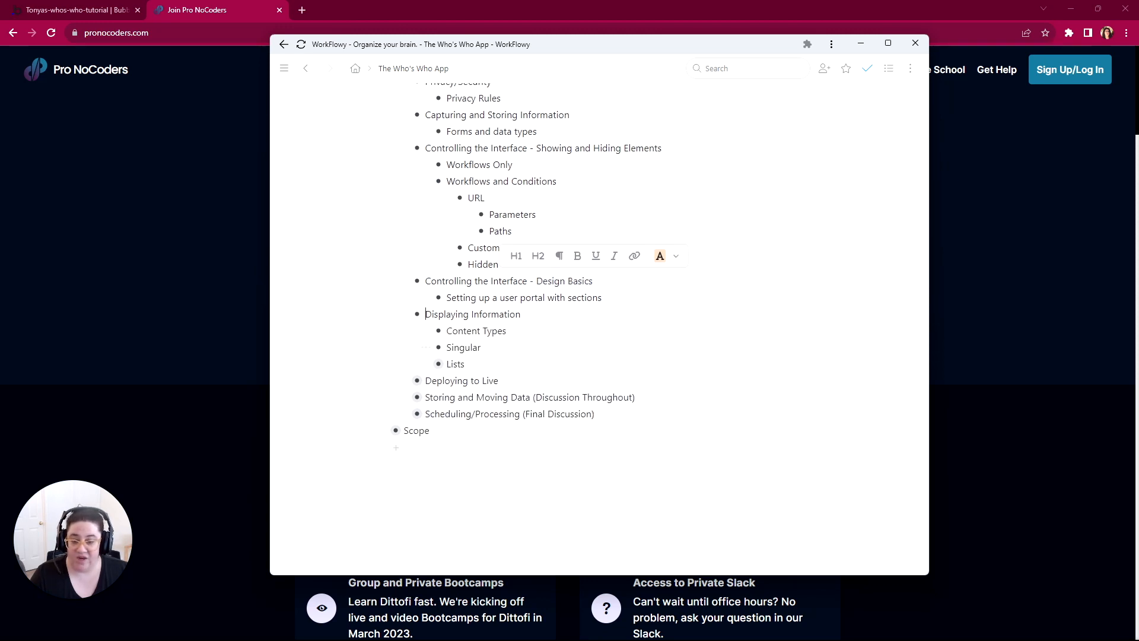
left_click_drag(507, 331, 453, 331)
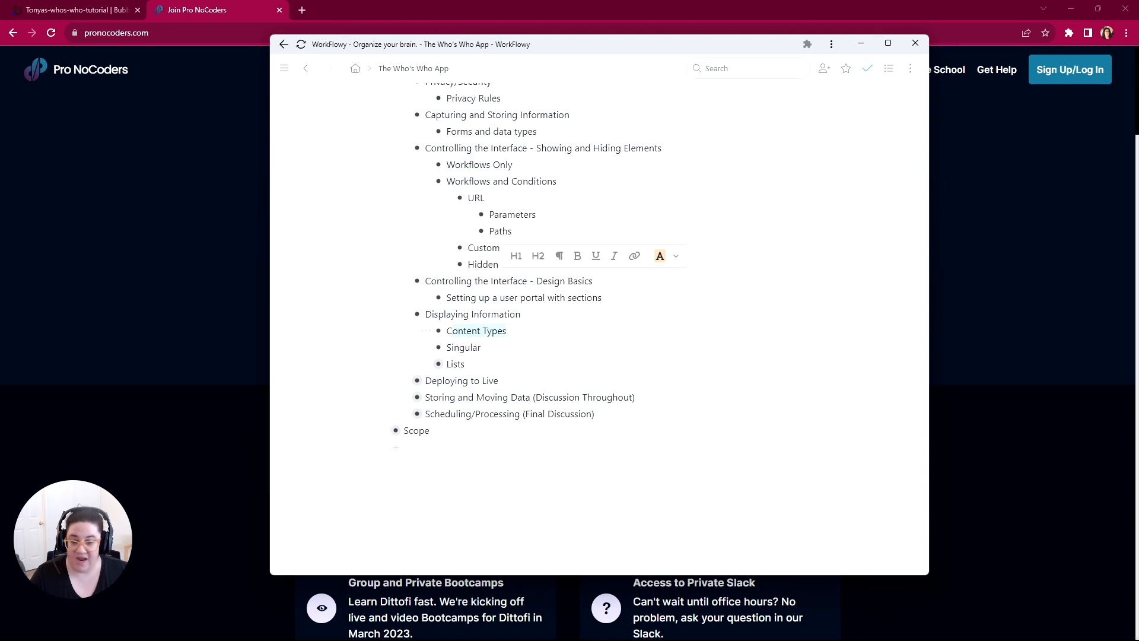
scroll(399, 123, "up", 3)
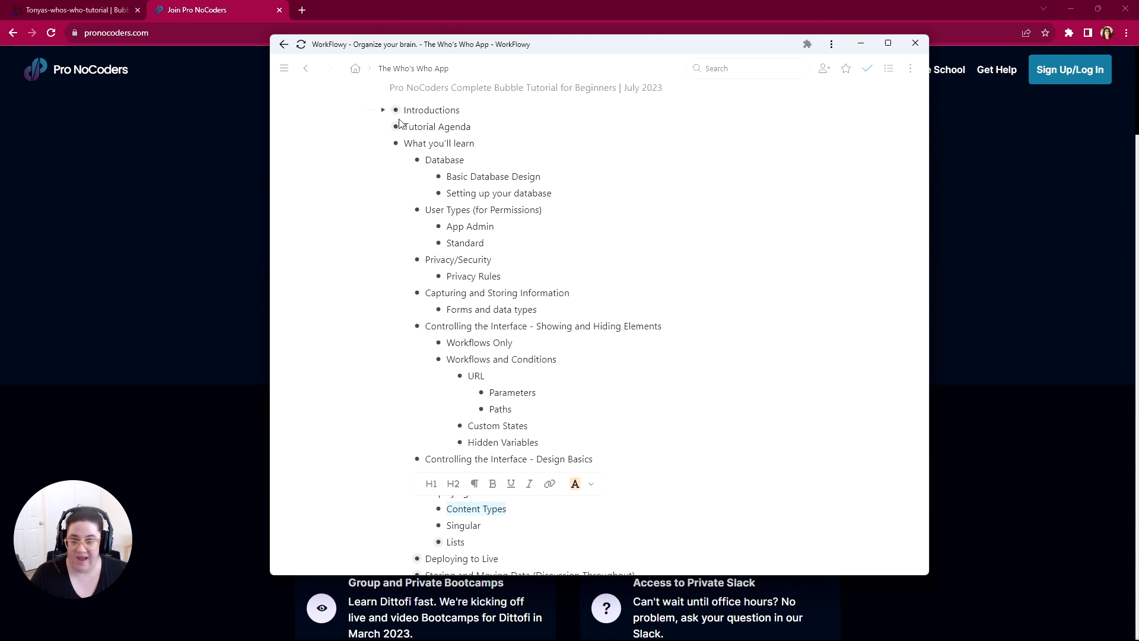
scroll(443, 190, "down", 3)
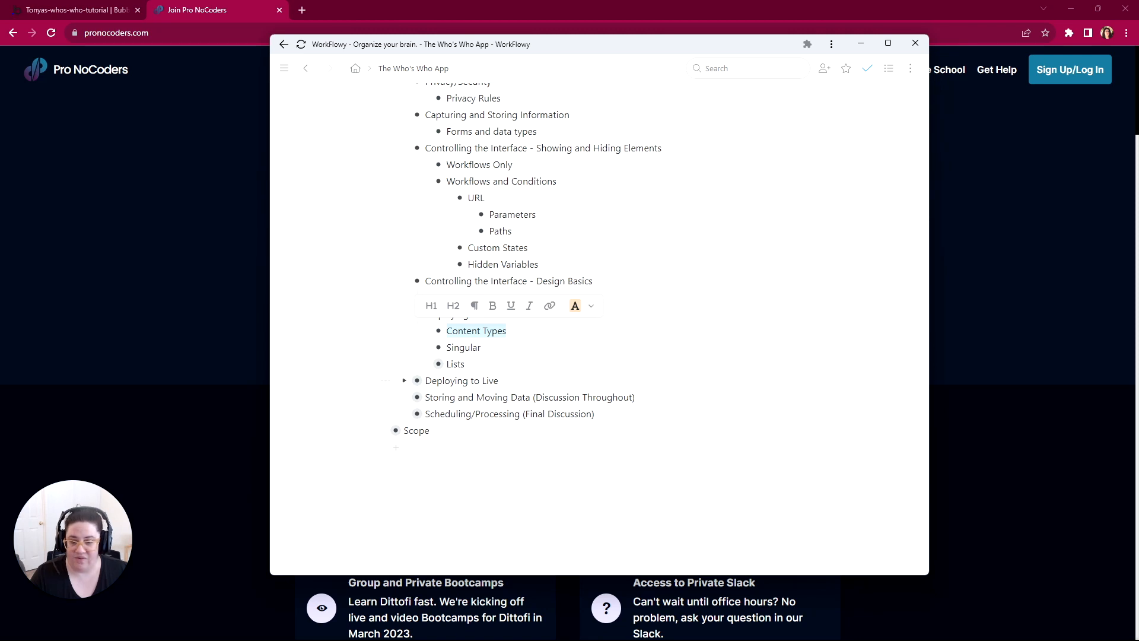
Step: Expand Deploying to Live and Storing and Moving Data, including the latter's Database item
left_click(405, 382)
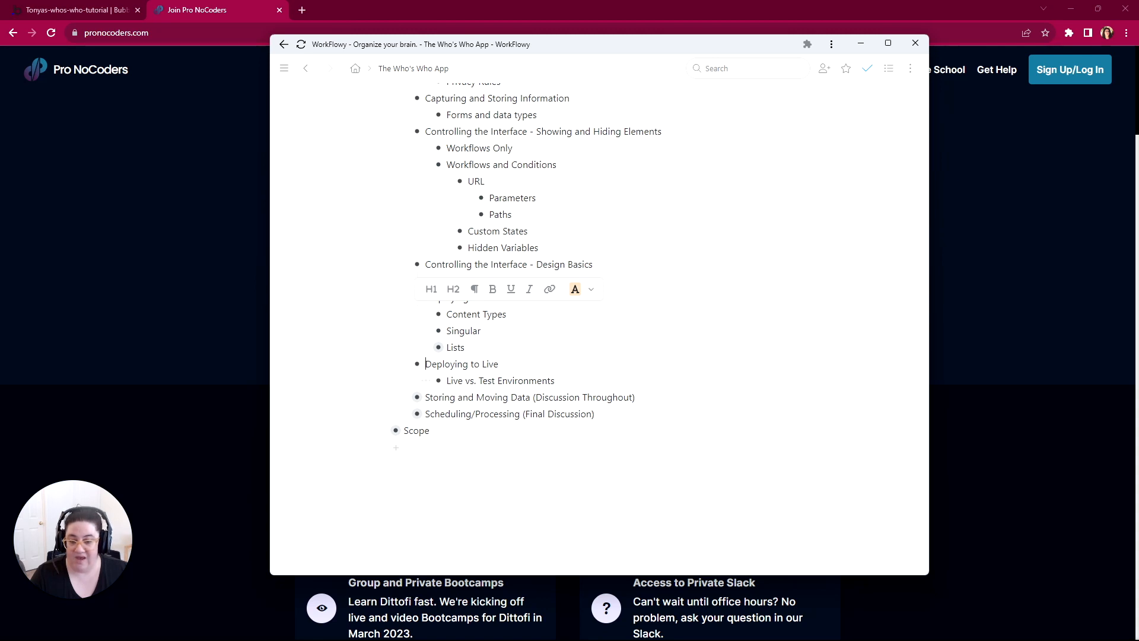
left_click(404, 396)
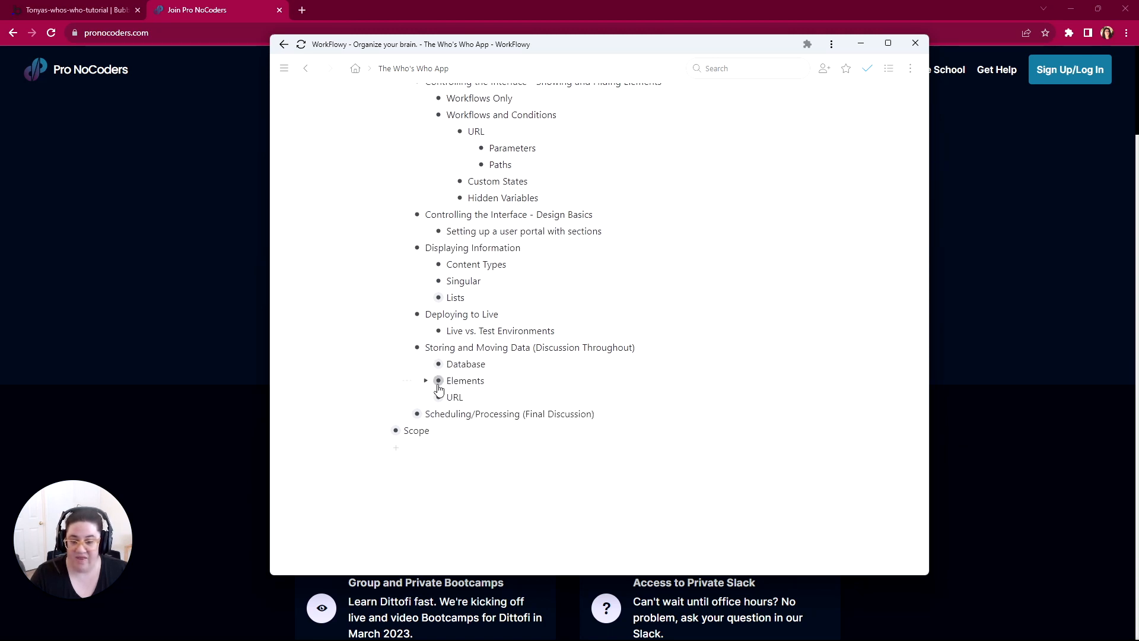
left_click(426, 364)
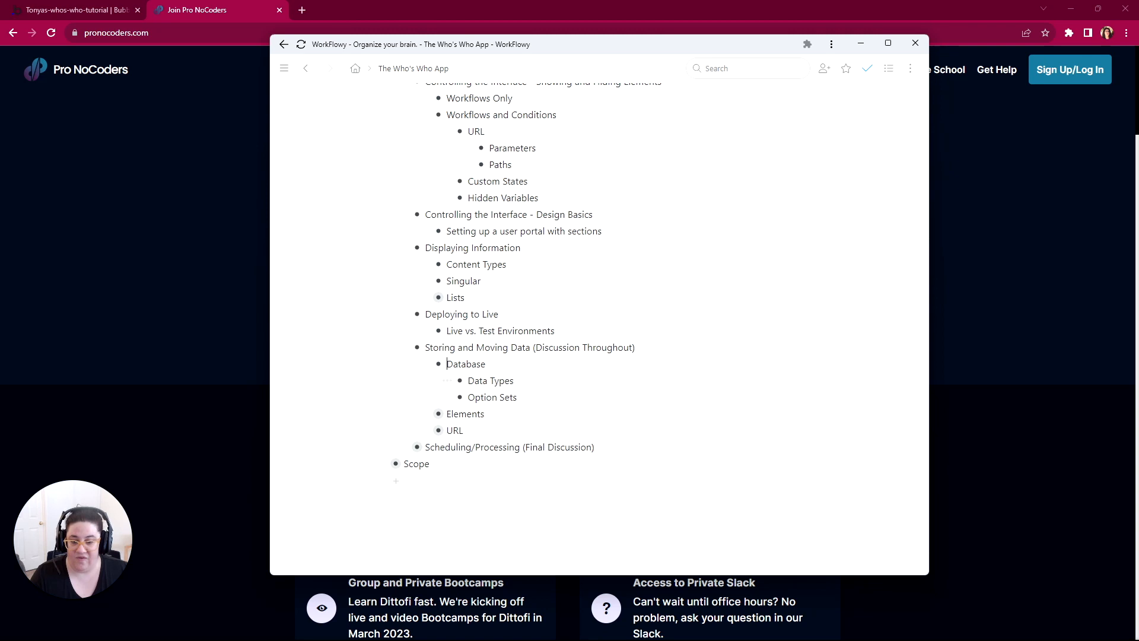
left_click(447, 364)
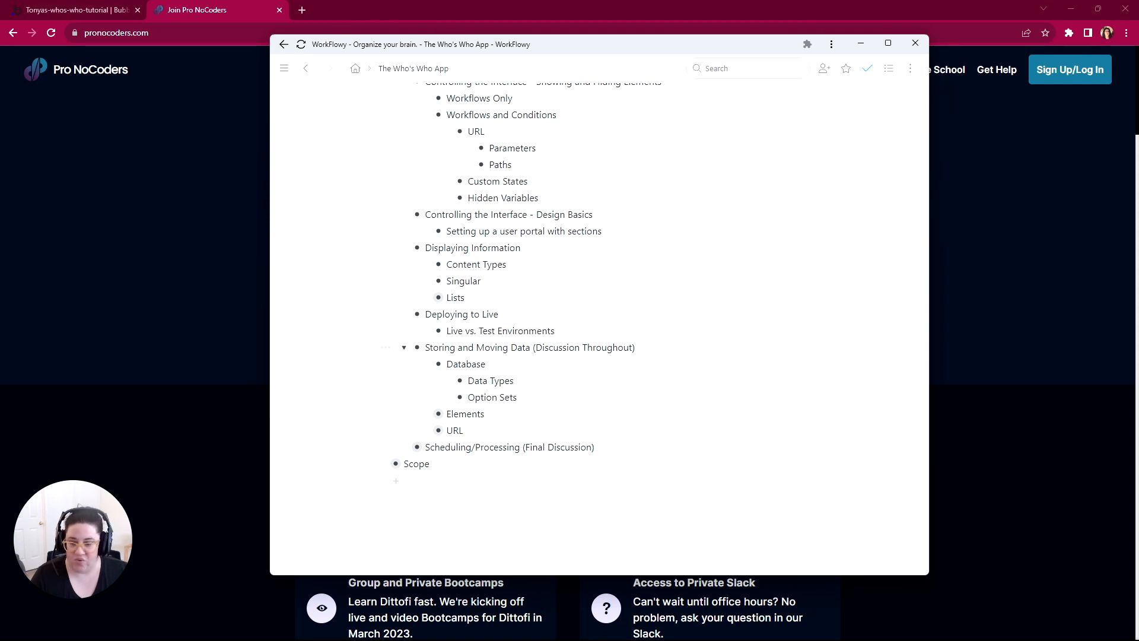
Step: Expand Elements and URL under Storing and Moving Data, and the Scheduling/Processing (Final Discussion) topic
left_click(426, 414)
scroll(427, 414, "down", 2)
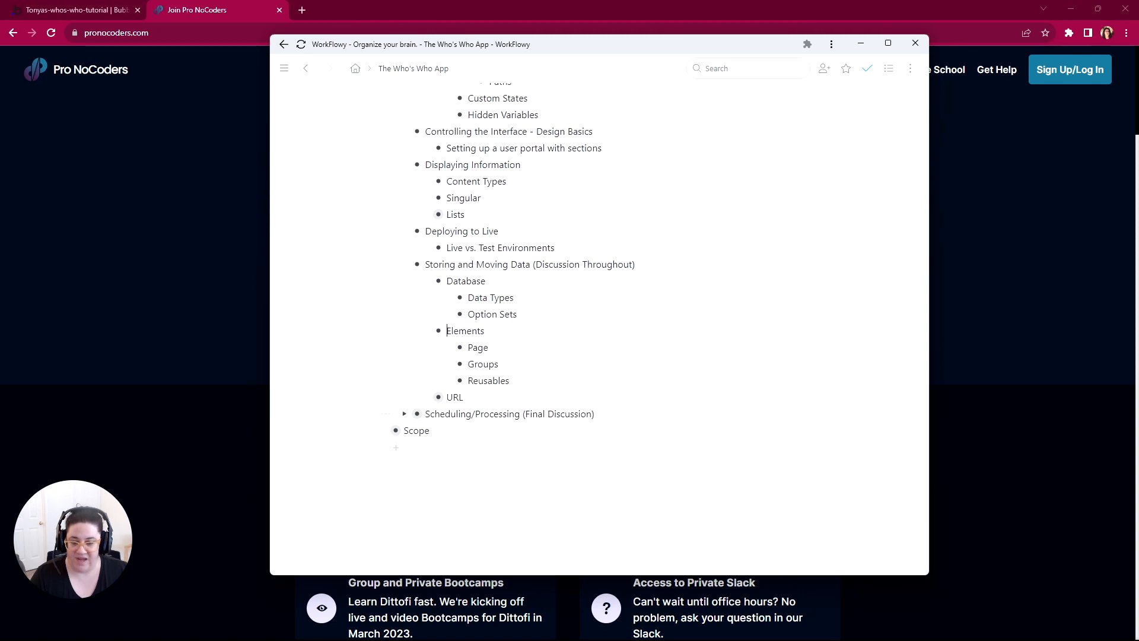
left_click(425, 397)
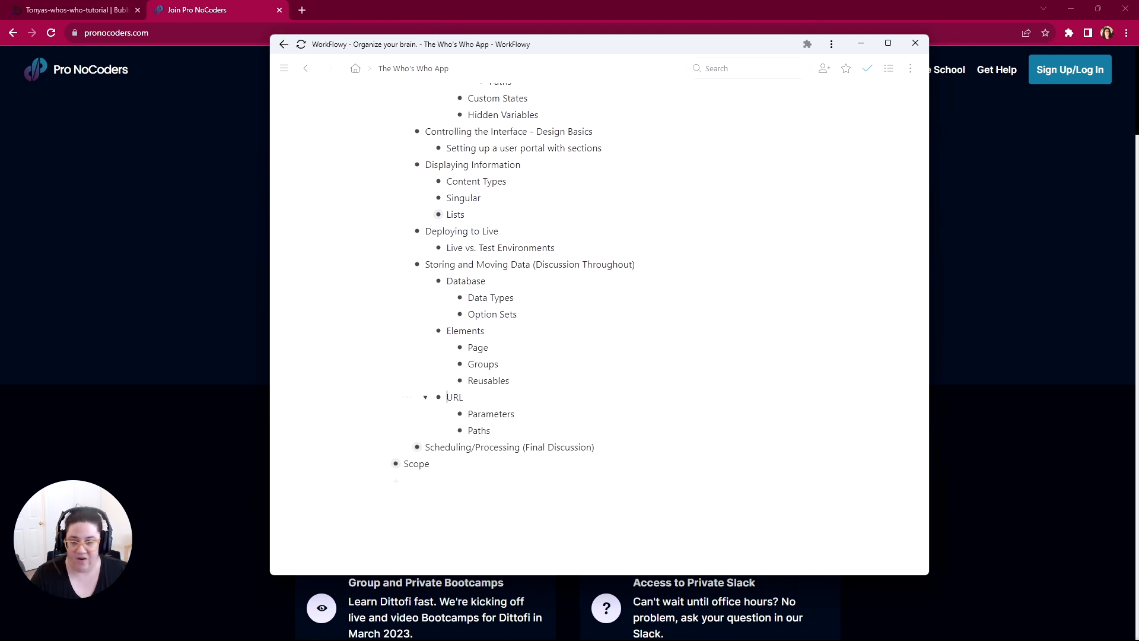
left_click(404, 448)
scroll(406, 451, "down", 1)
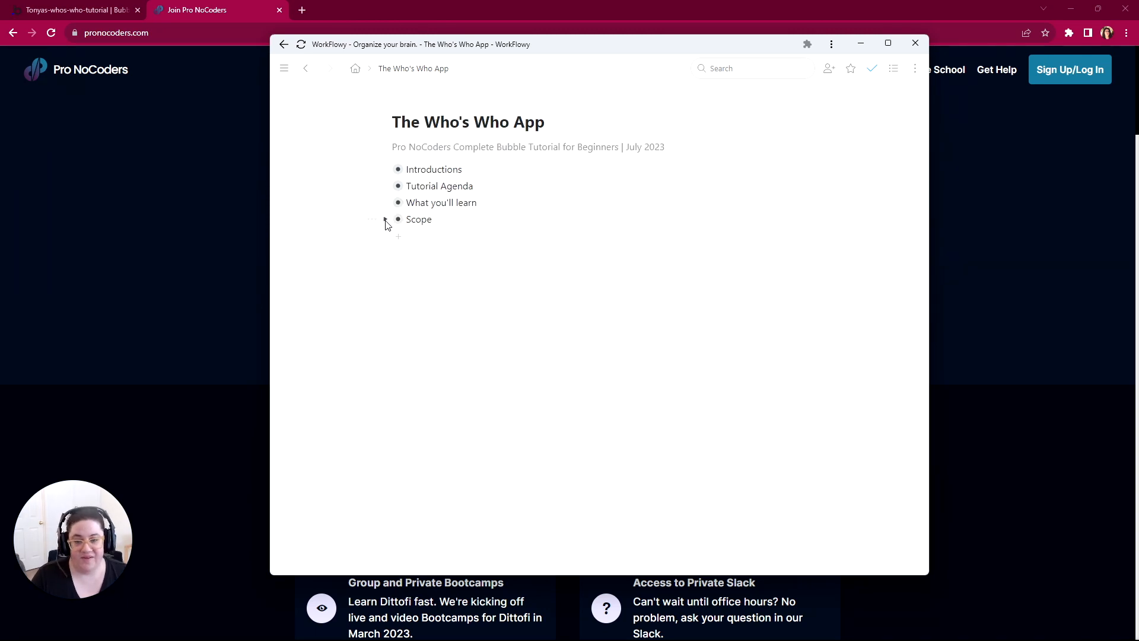
Step: Collapse What you'll learn and open Scope, expanding its Template, Tutorial Objective and App Purpose sections
left_click(385, 220)
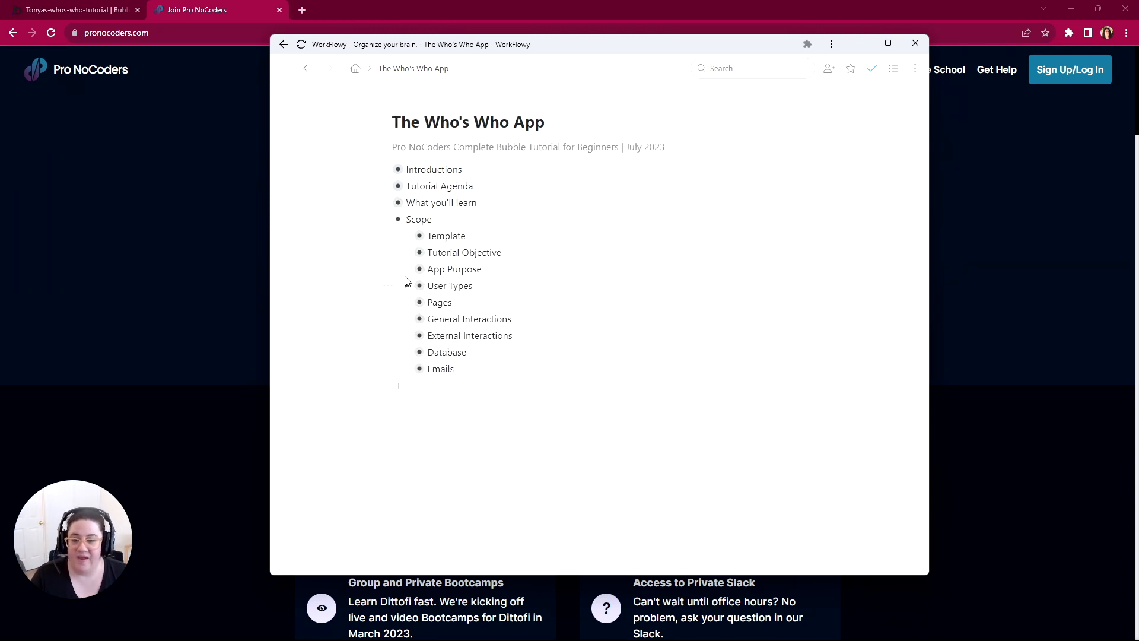
left_click(407, 237)
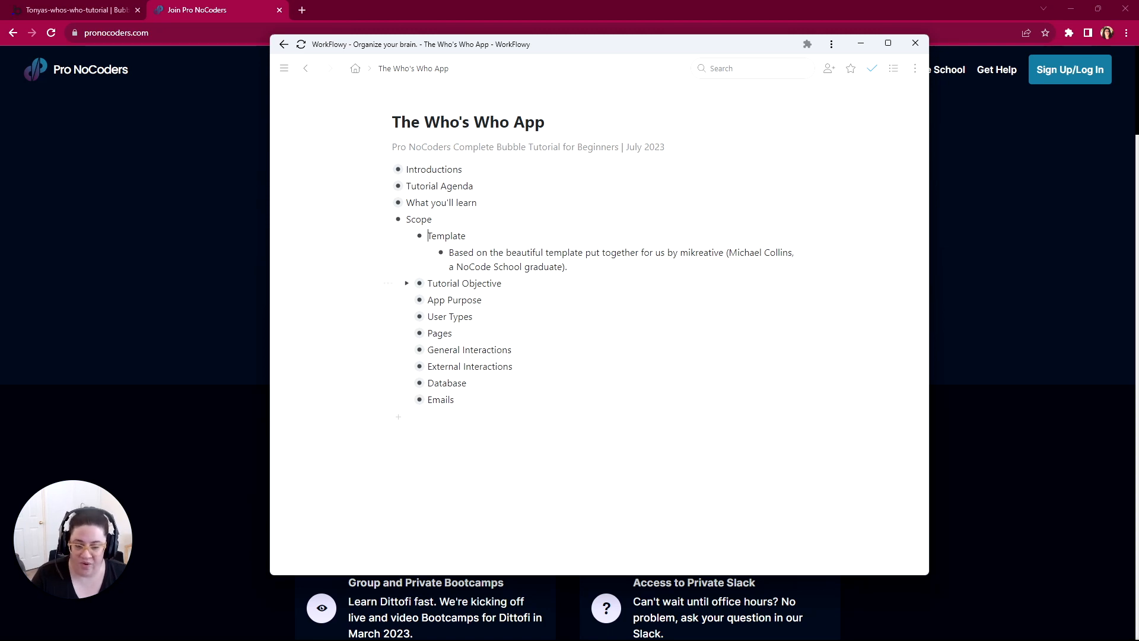
left_click(408, 284)
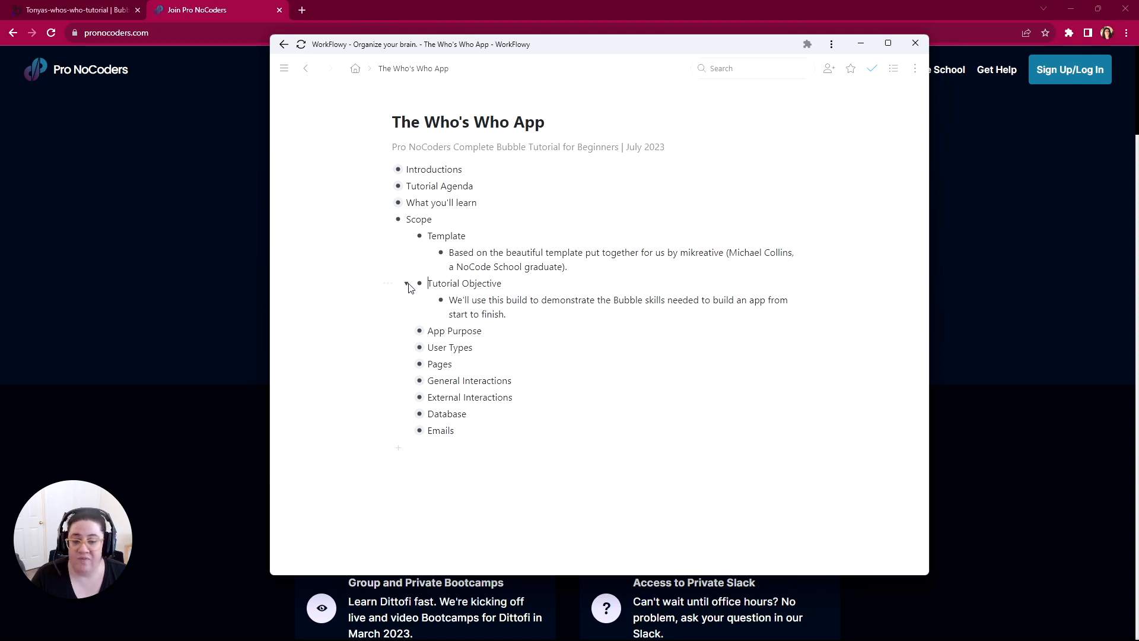
left_click(407, 331)
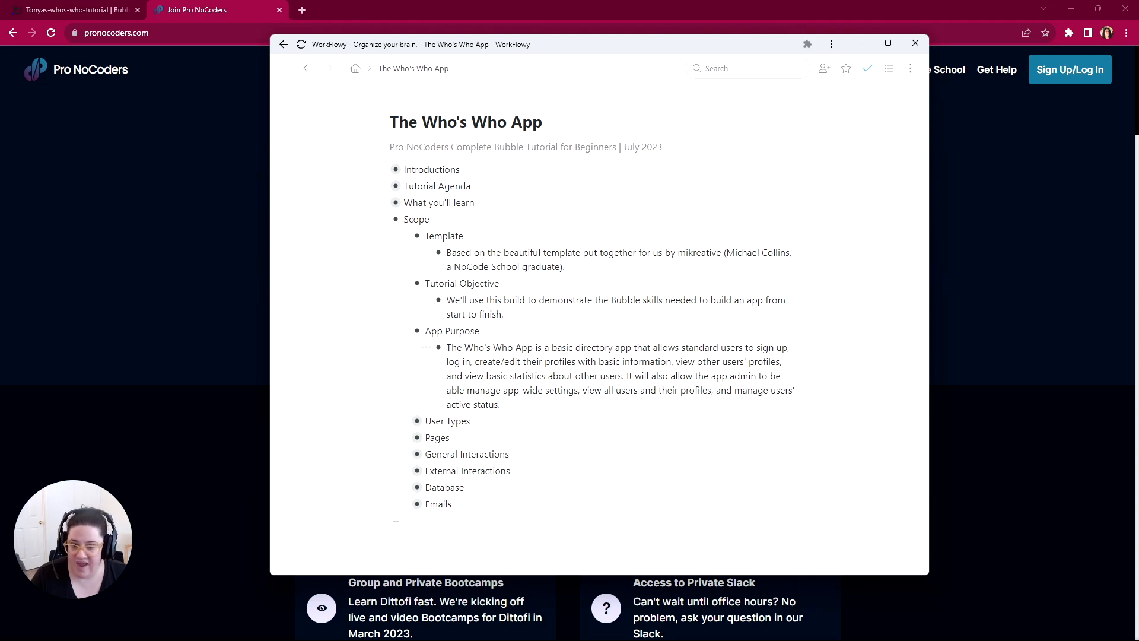
Step: Expand the User Types and Pages sections under Scope to show their items
left_click(404, 420)
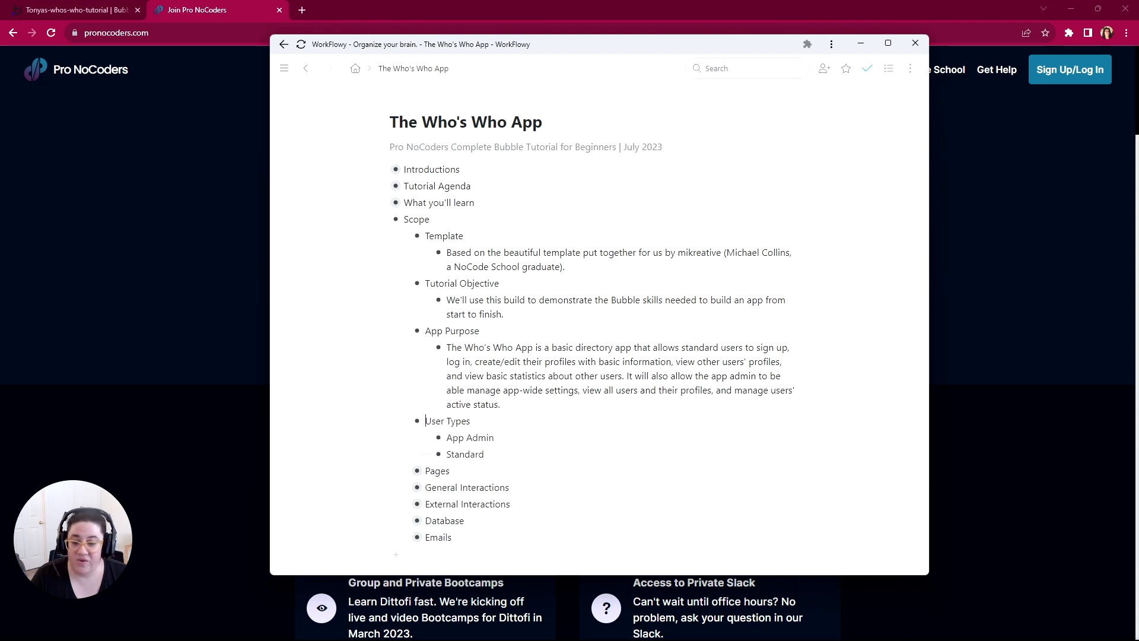
scroll(465, 452, "down", 2)
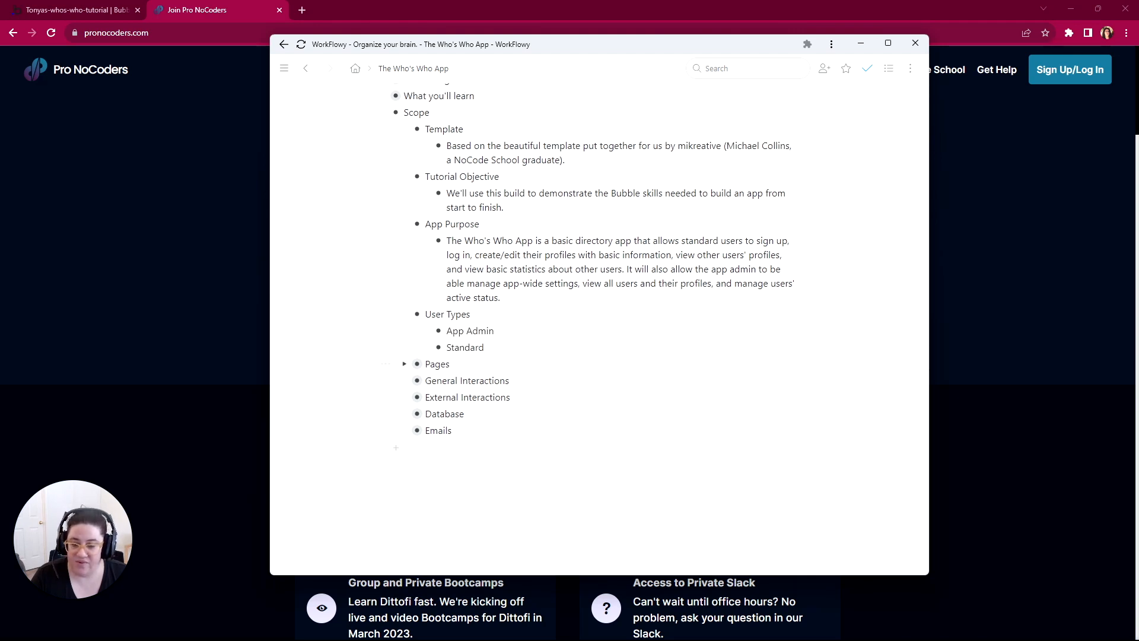
left_click(404, 364)
scroll(404, 386, "down", 3)
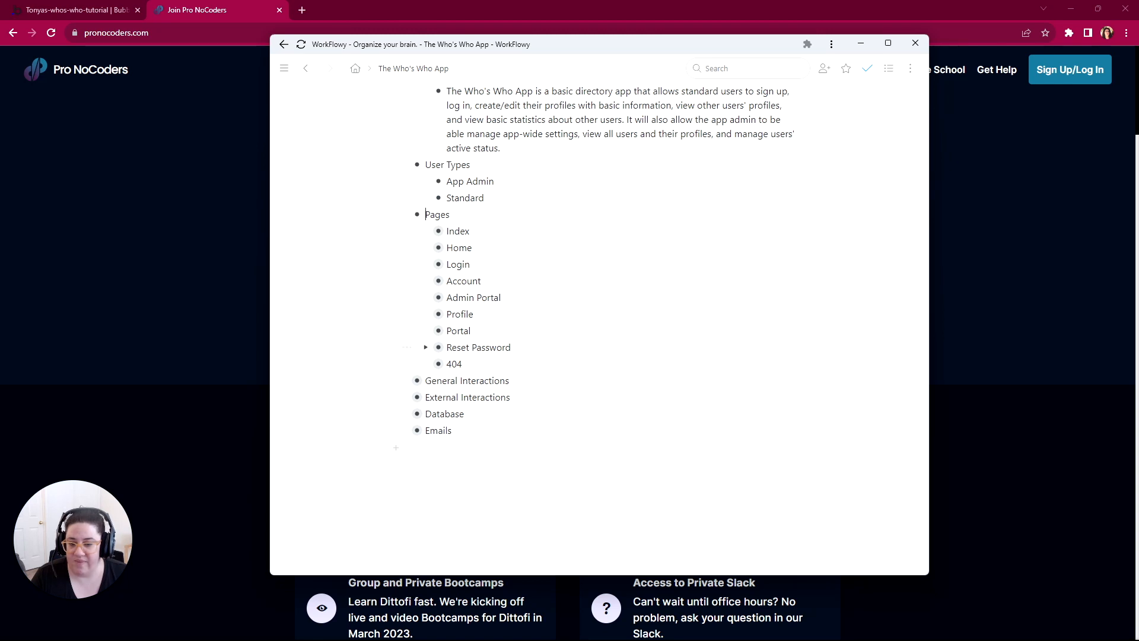
Step: Expand General Interactions, External Interactions, Database and Emails under Scope
left_click(404, 380)
scroll(415, 391, "down", 1)
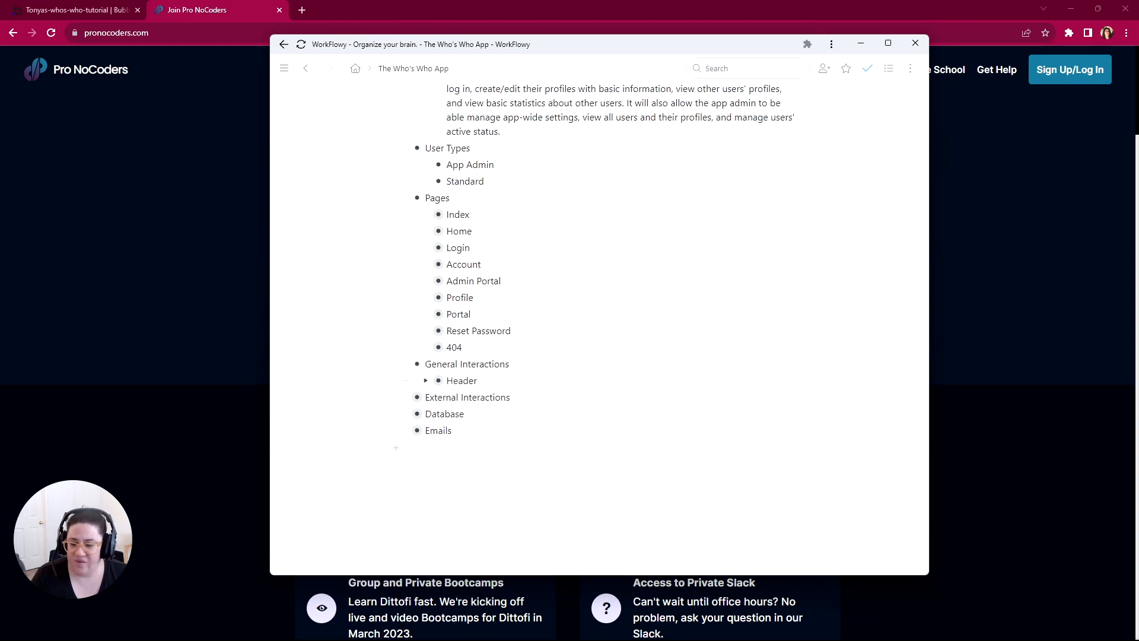
left_click(404, 396)
scroll(404, 439, "down", 1)
scroll(404, 427, "down", 1)
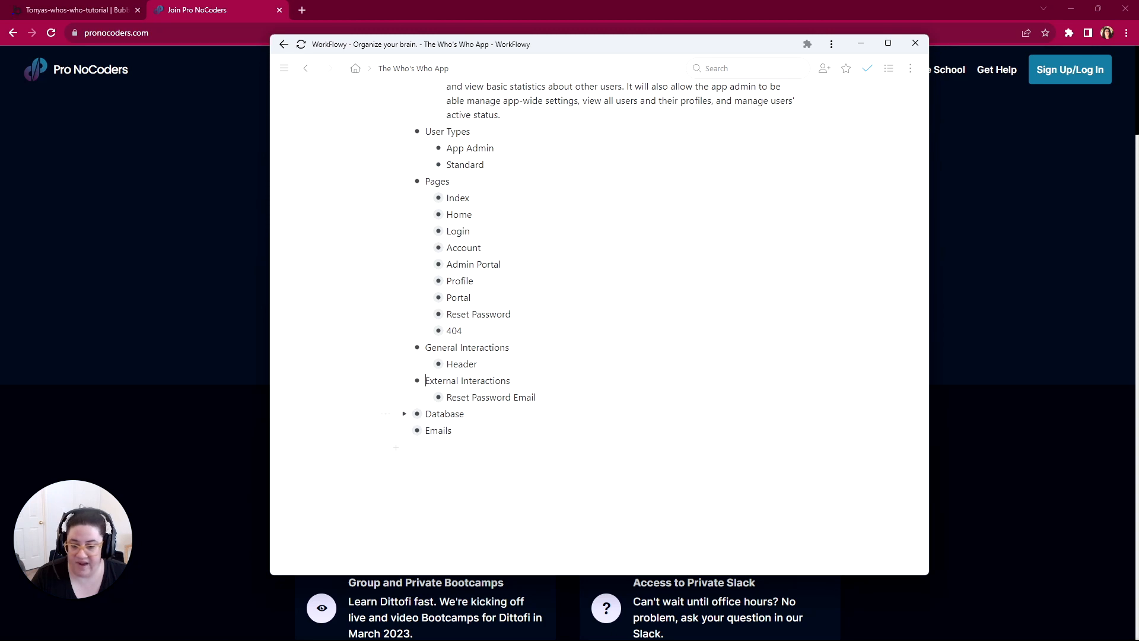
left_click(404, 413)
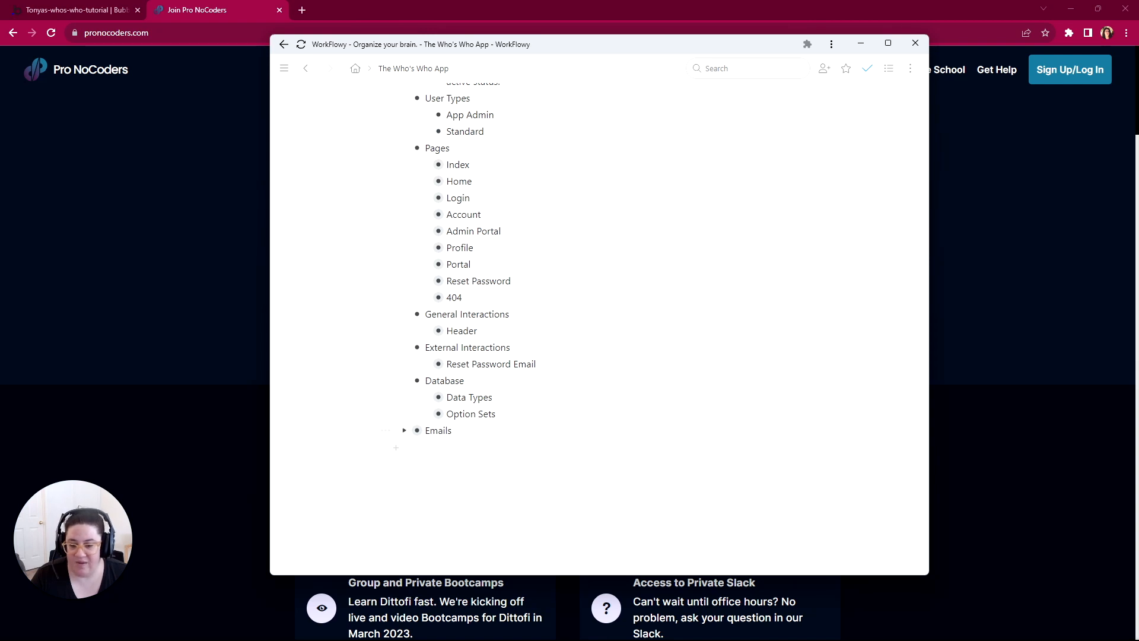
left_click(404, 431)
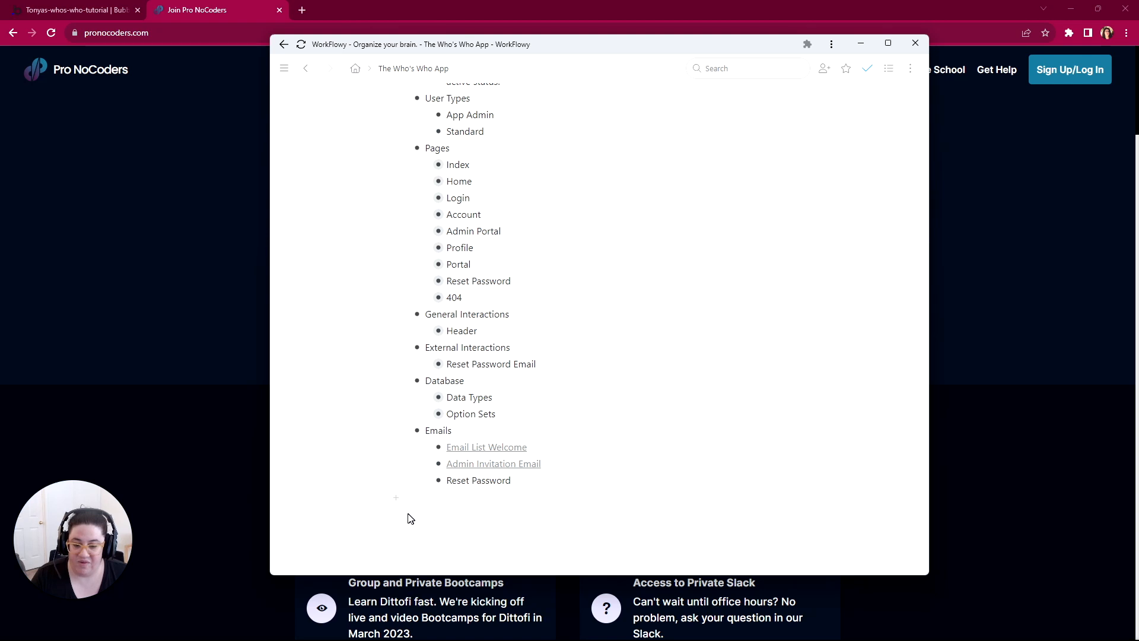
Step: Focus the outline on Scope alone and search it for #screen
scroll(415, 439, "up", 5)
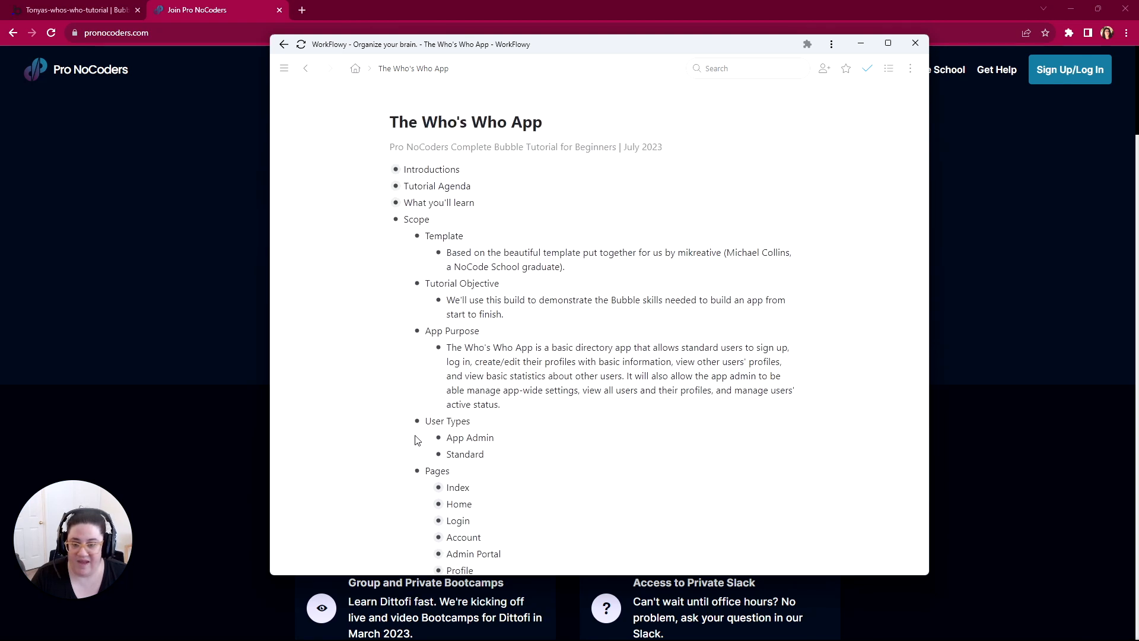
left_click(396, 219)
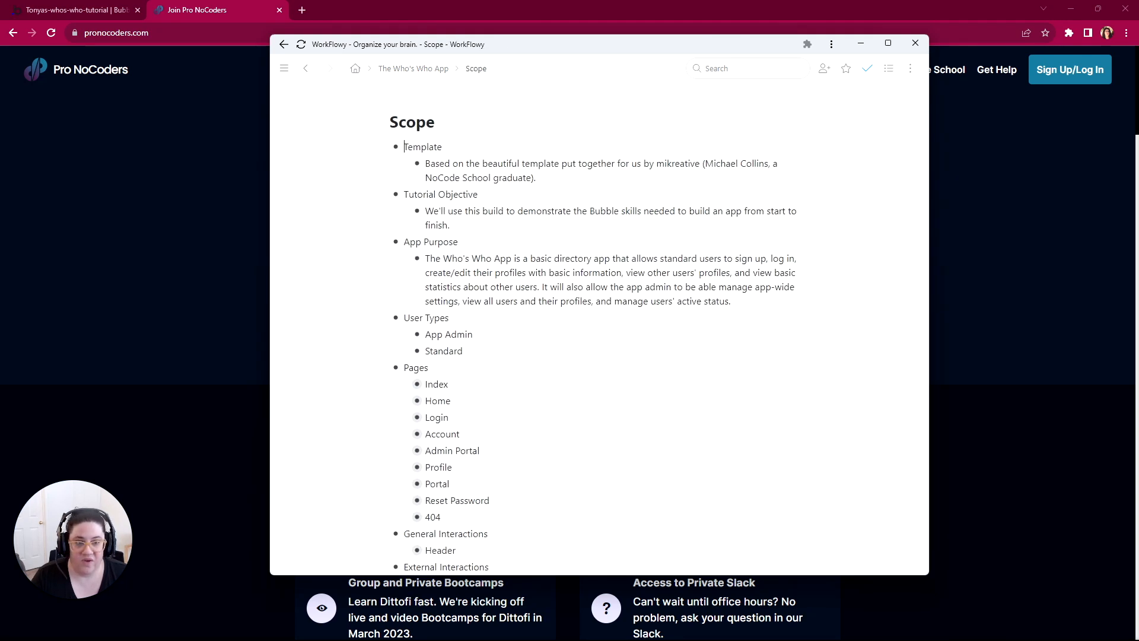
type("#s")
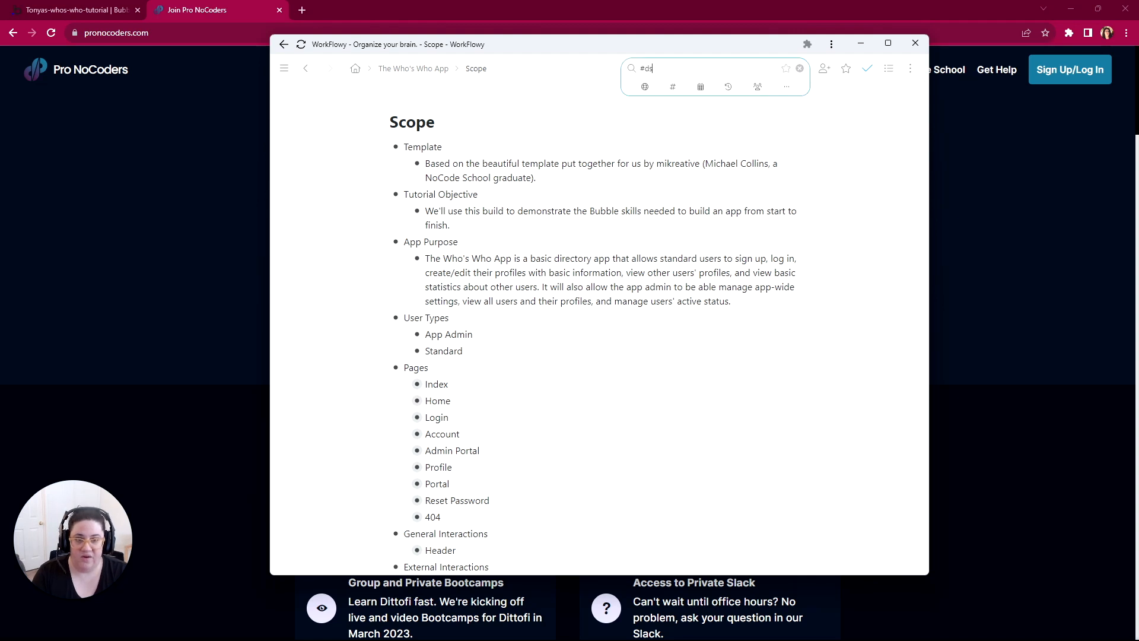
left_click(698, 93)
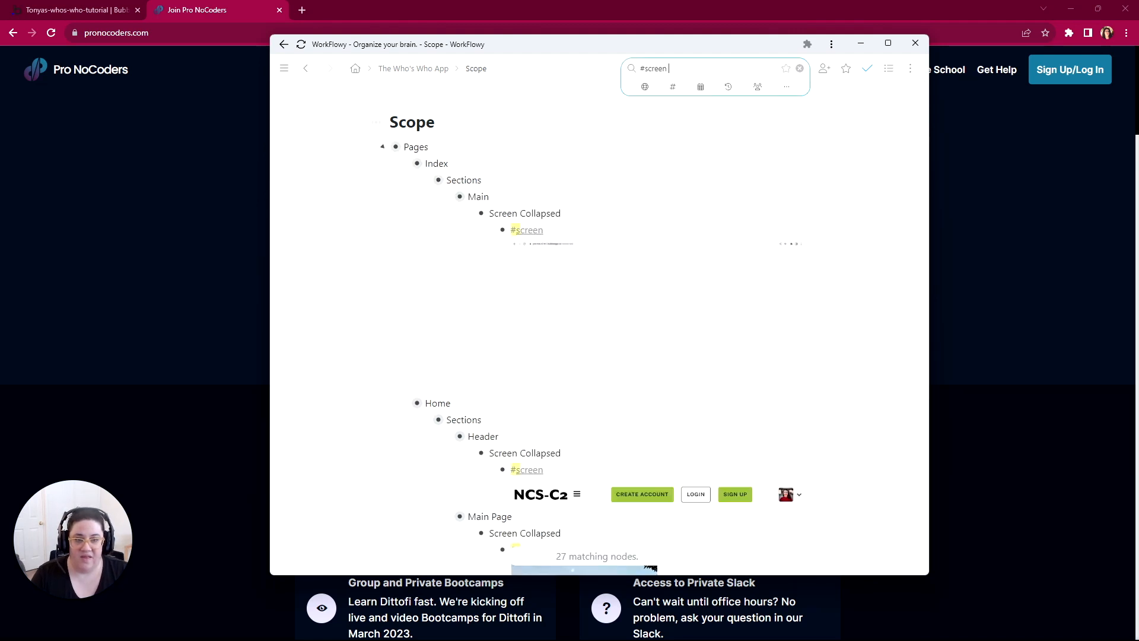
Step: Examine the tagged page mockups for Home, Login and Account, including the sign-up, password reset and profile creation forms
scroll(629, 238, "down", 5)
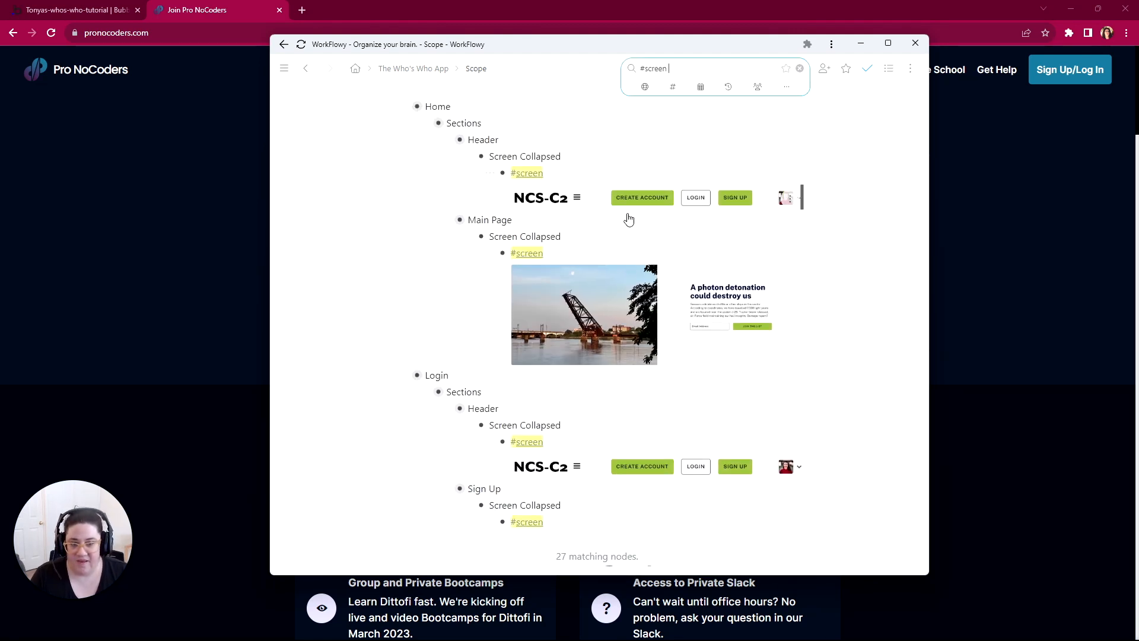
scroll(597, 113, "down", 3)
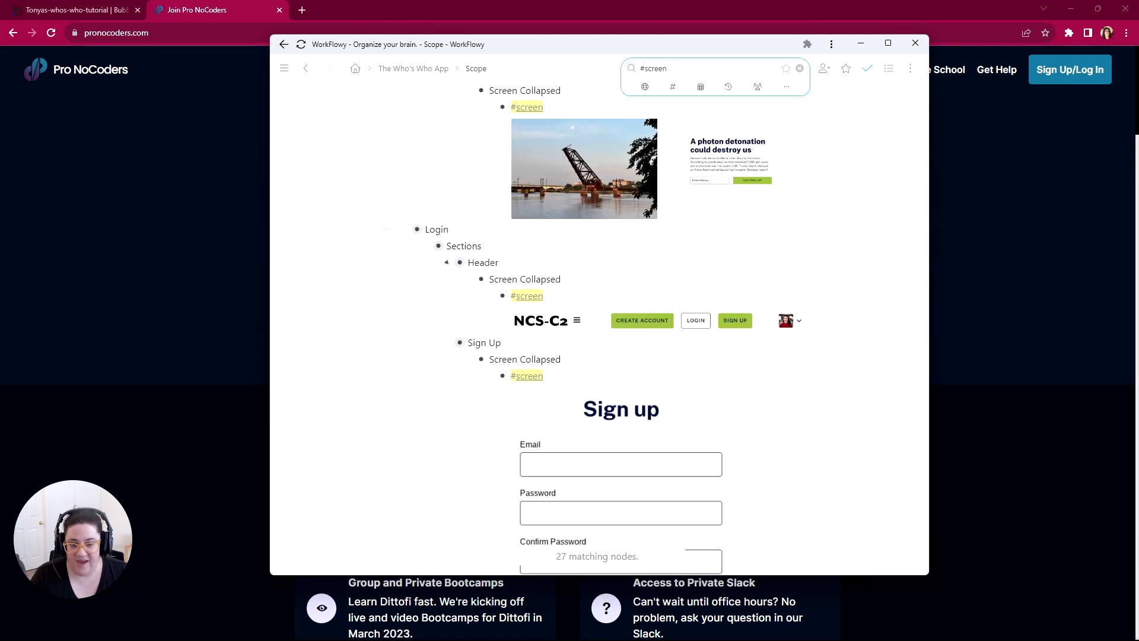
scroll(584, 154, "up", 1)
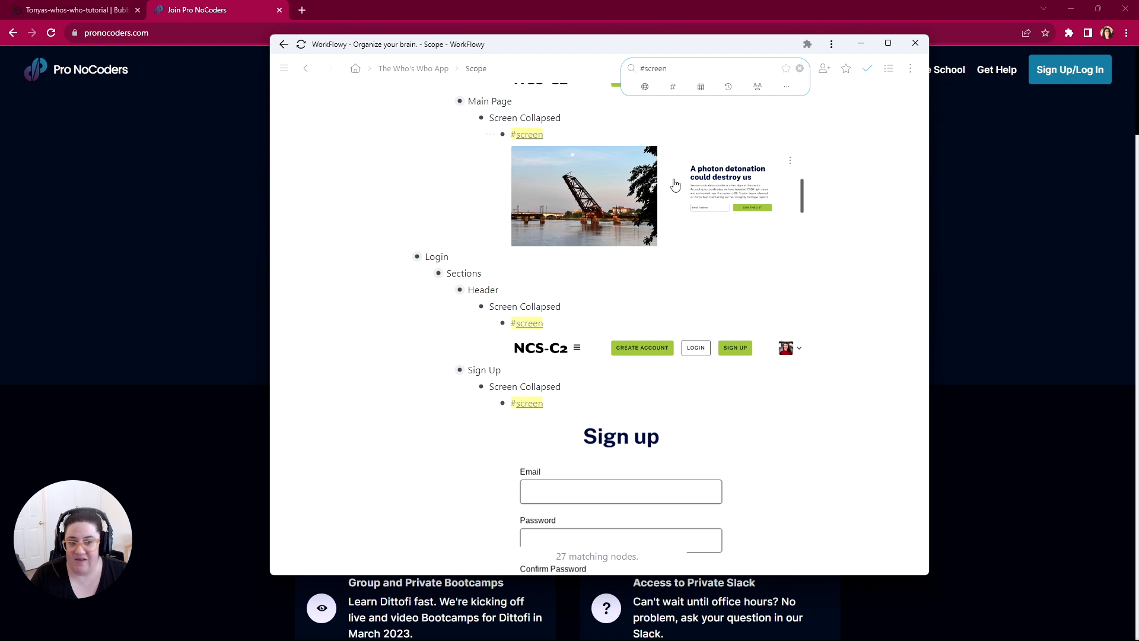
scroll(613, 297, "down", 3)
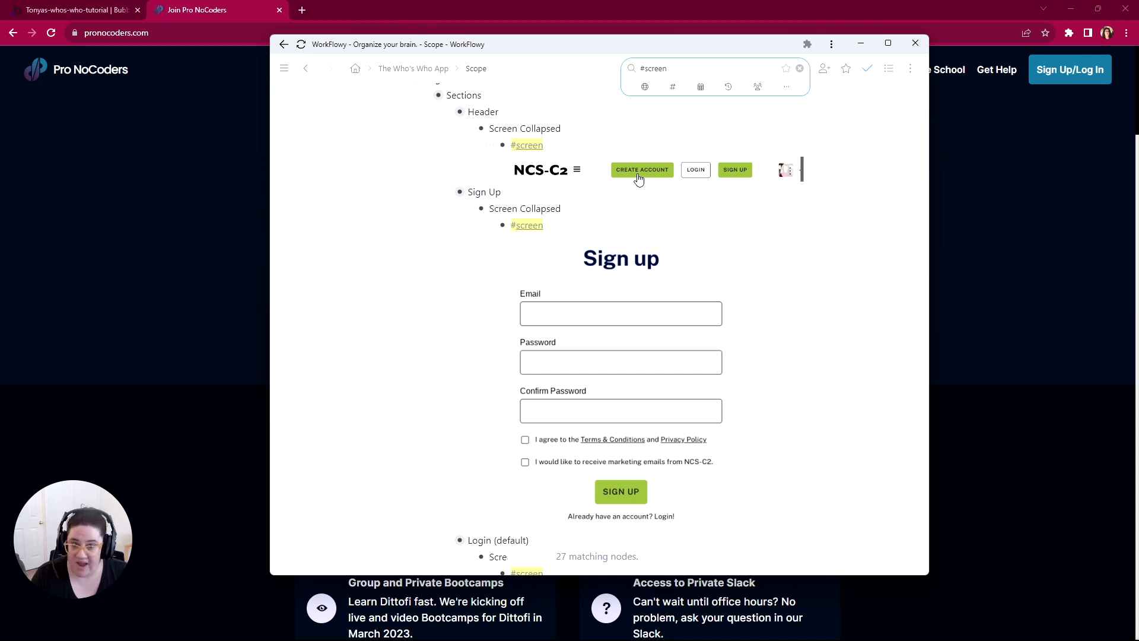
scroll(613, 224, "down", 10)
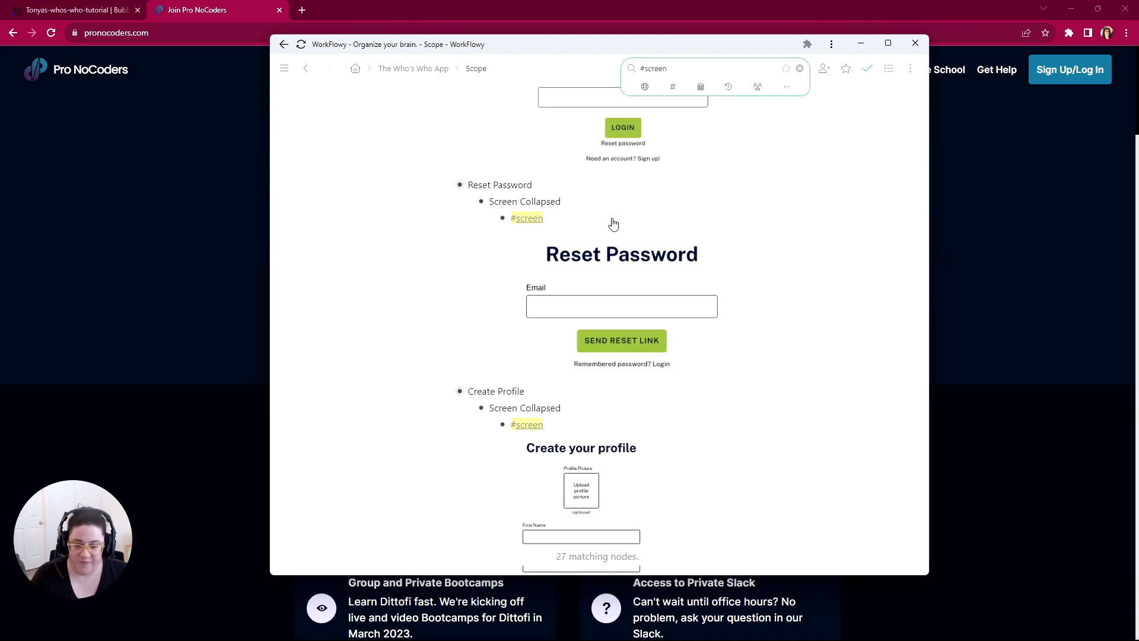
scroll(613, 224, "down", 6)
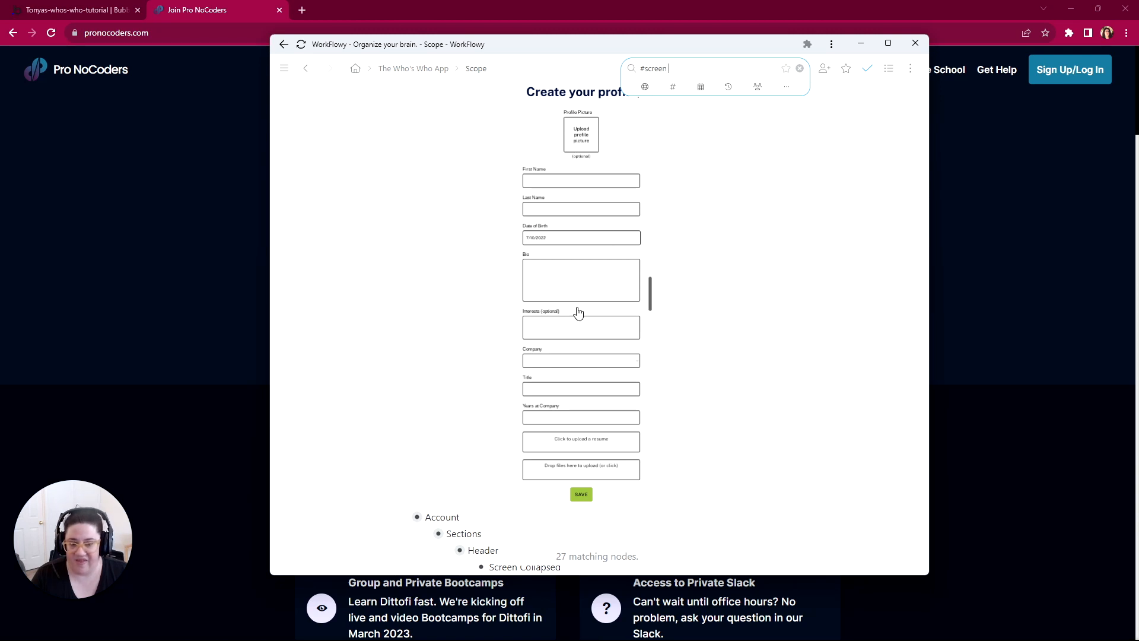
scroll(552, 412, "down", 3)
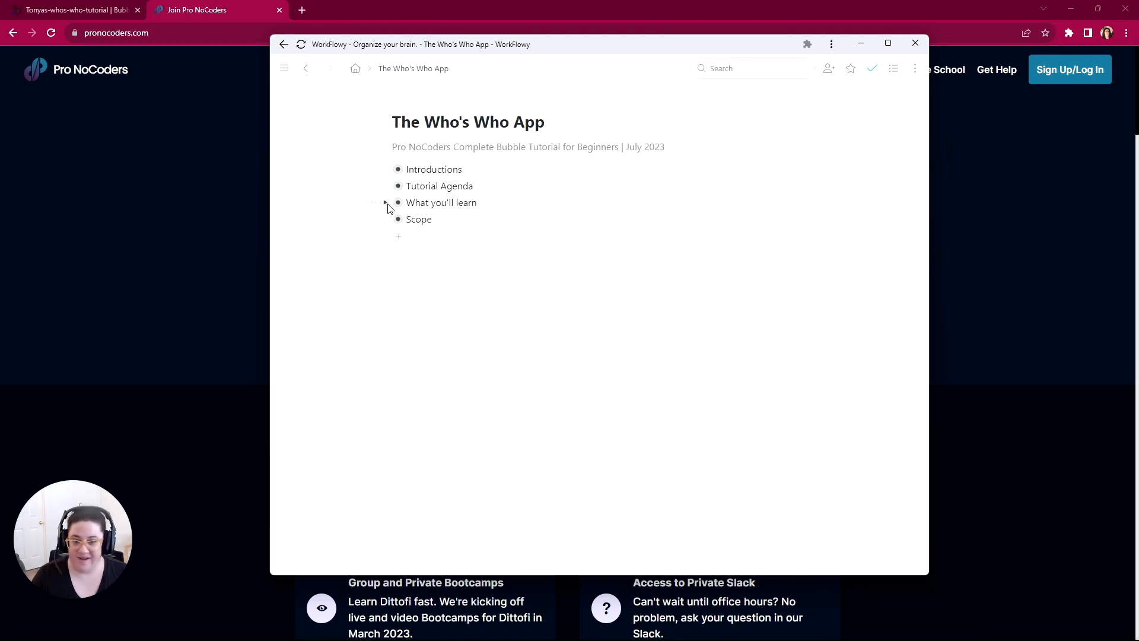
Step: Return to the full outline with What you'll learn expanded, open its Database topic and highlight Basic Database Design
left_click(387, 203)
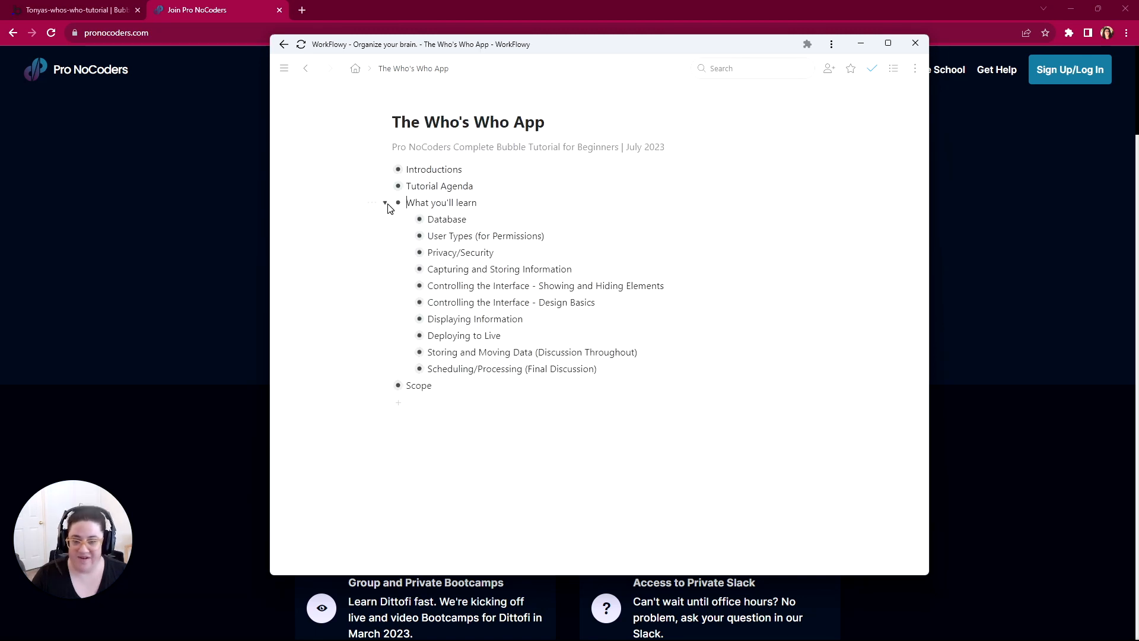
left_click(406, 220)
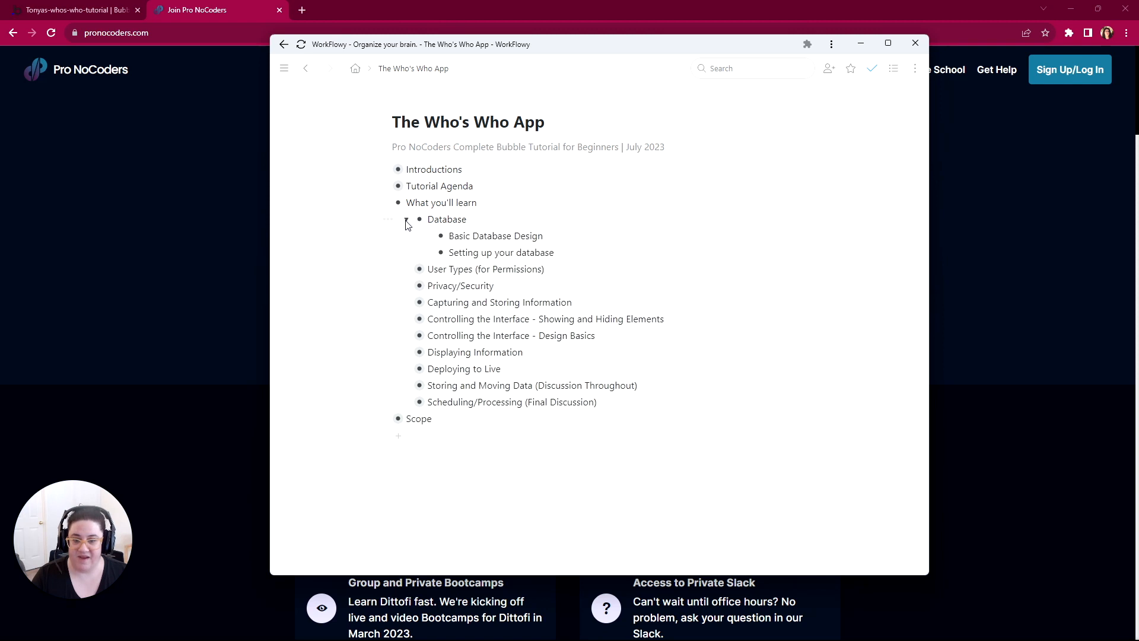
left_click_drag(449, 235, 543, 236)
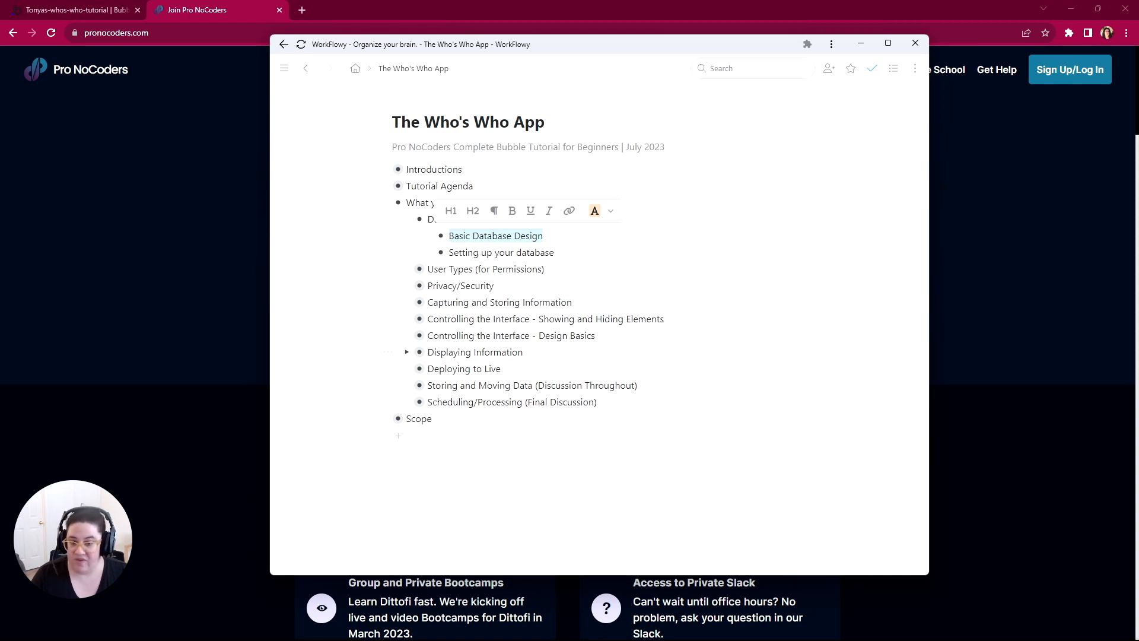
Step: Expand Scope, its Pages section and the Index page entry
left_click(387, 419)
scroll(387, 432, "down", 3)
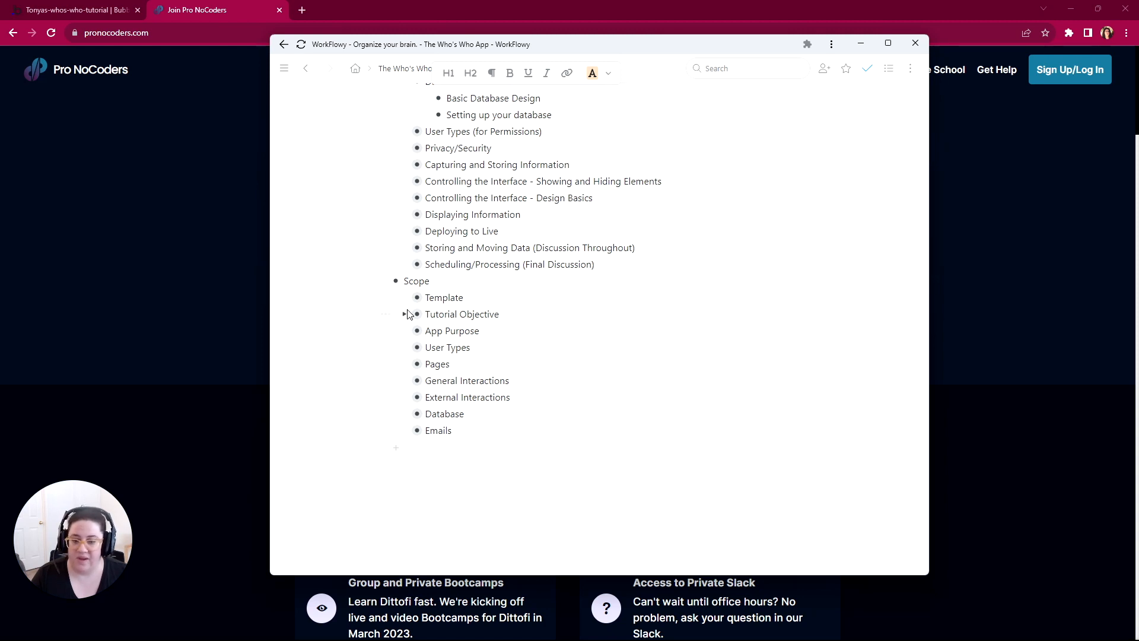
scroll(432, 340, "up", 2)
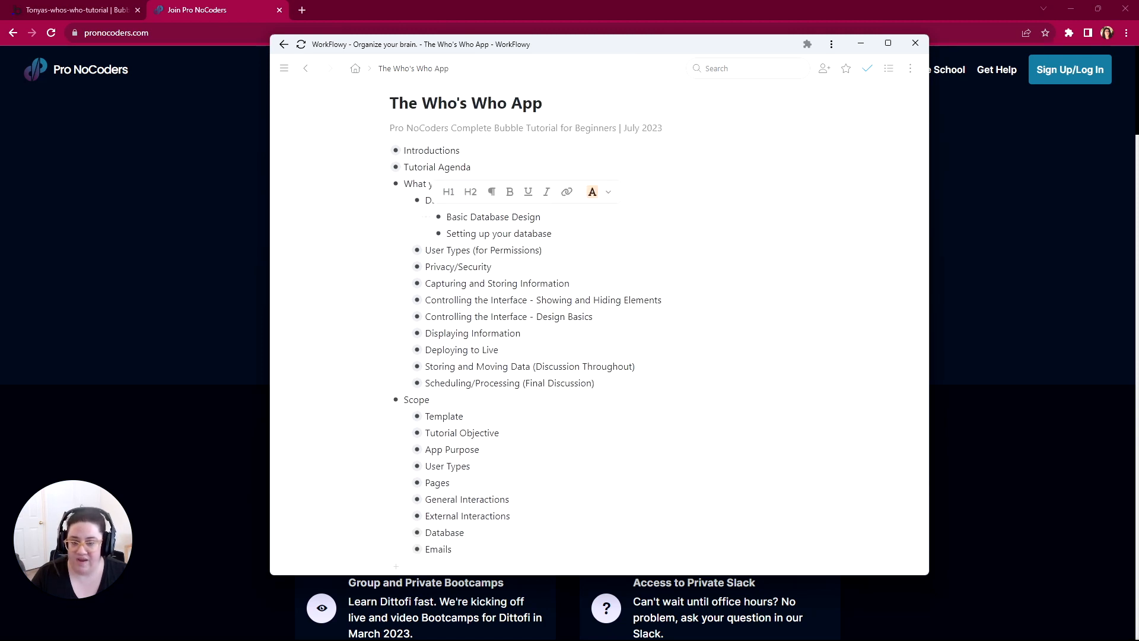
scroll(409, 321, "down", 2)
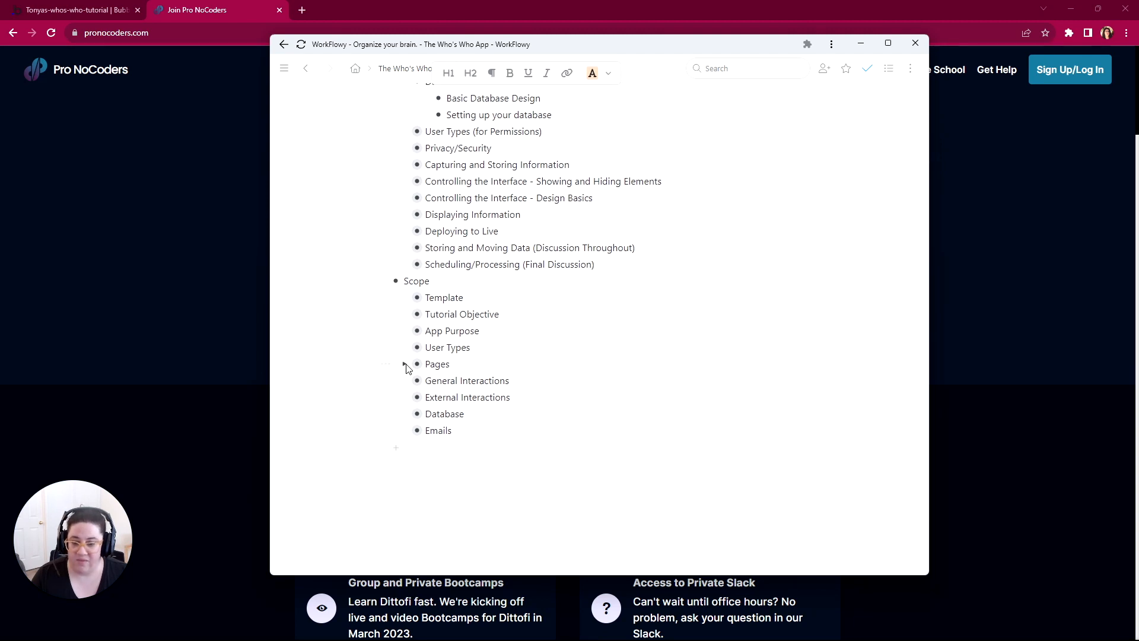
left_click(404, 364)
left_click(425, 381)
scroll(427, 385, "down", 4)
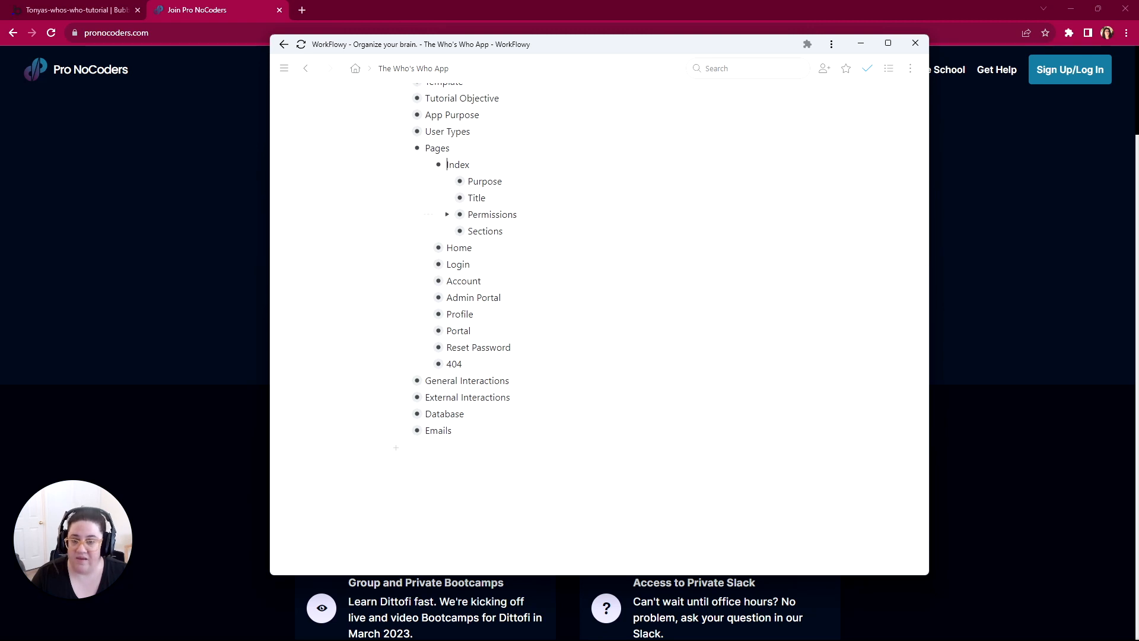
Step: Expand Purpose, Title and Permissions under the Index page, and highlight the note below Permissions
left_click(447, 182)
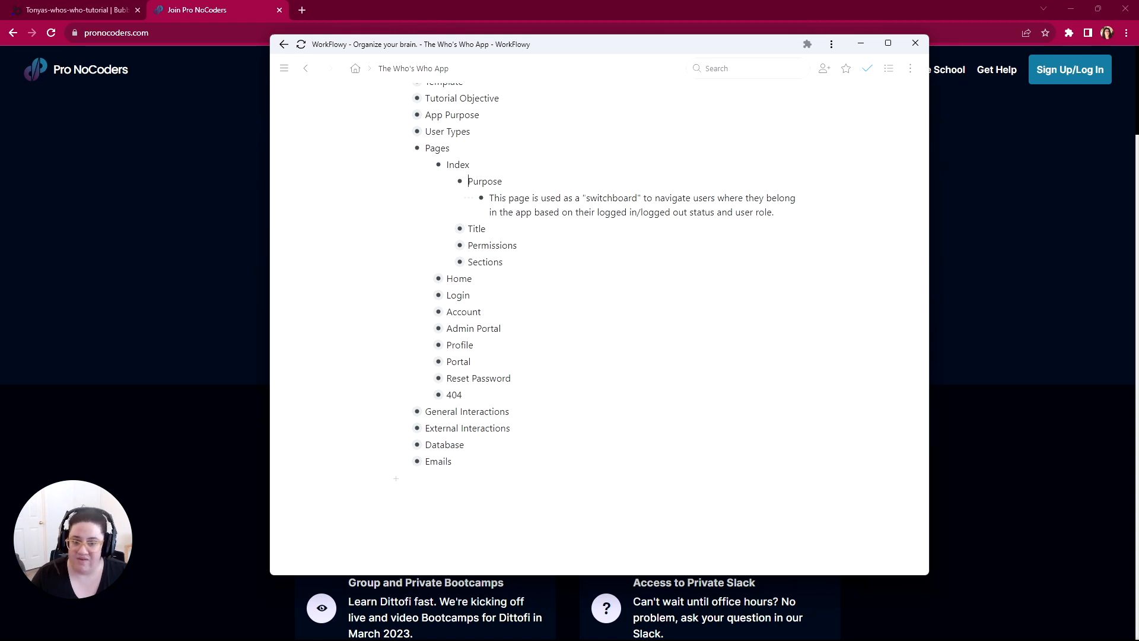
left_click(449, 228)
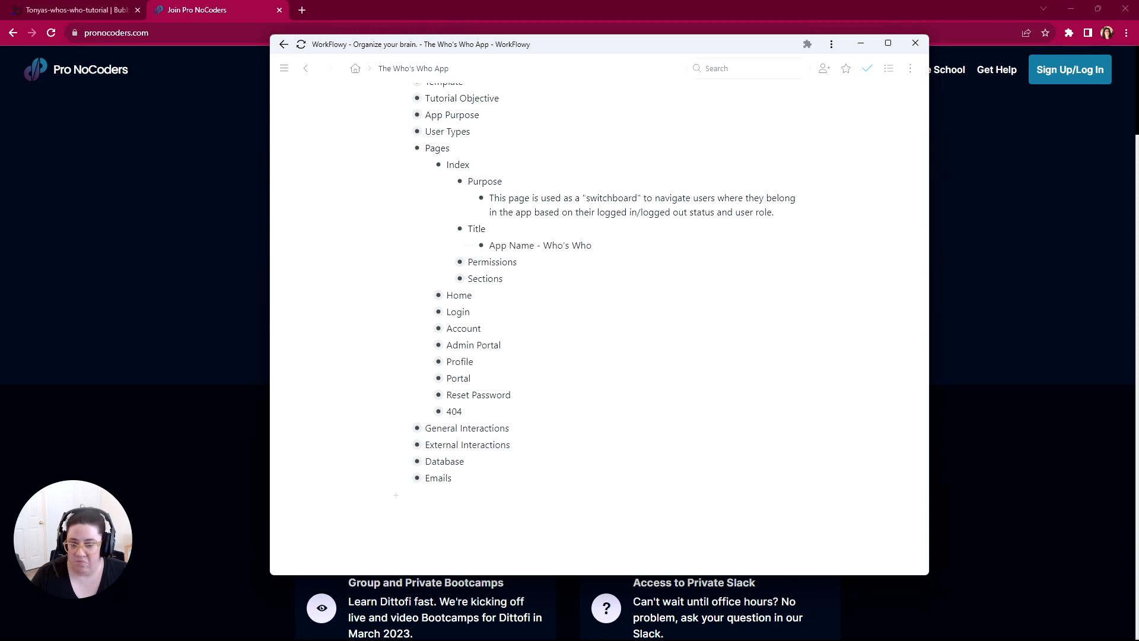
left_click(449, 262)
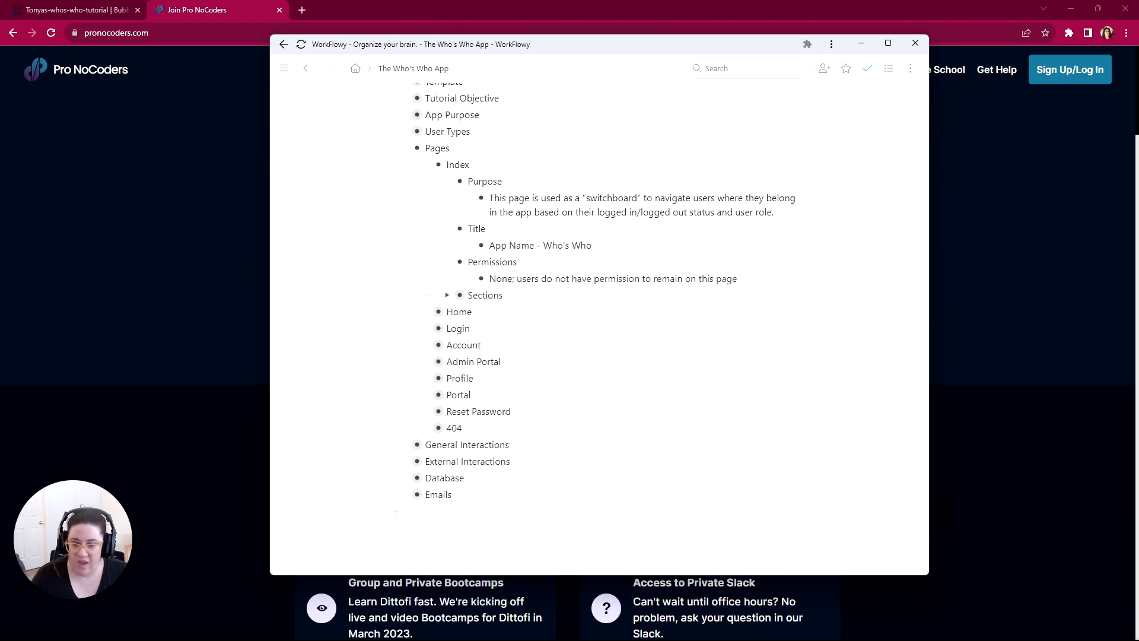
scroll(468, 197, "down", 1)
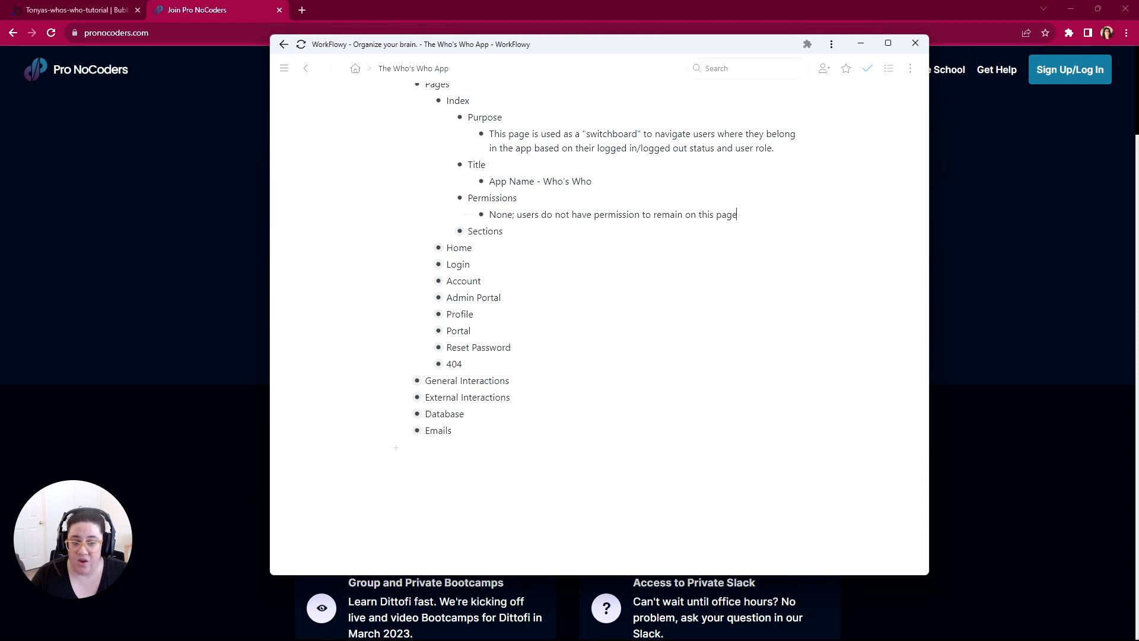
left_click_drag(737, 215, 489, 219)
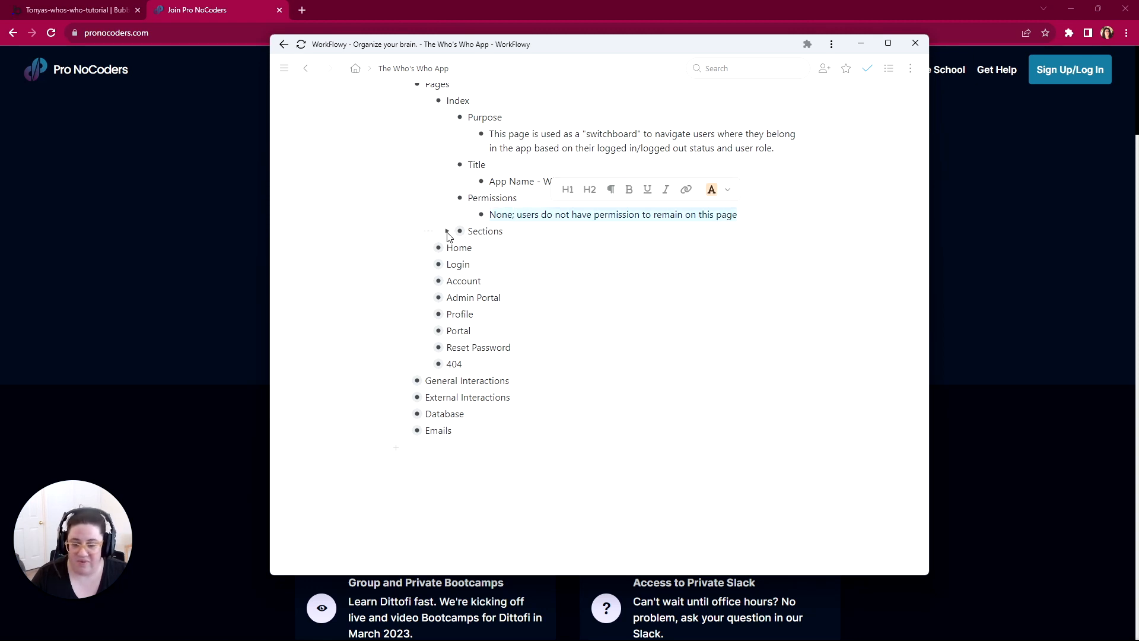
Step: Expand the Index page's Sections down to Main, opening its Screen Collapsed and Logged In users items
left_click(448, 232)
left_click(469, 248)
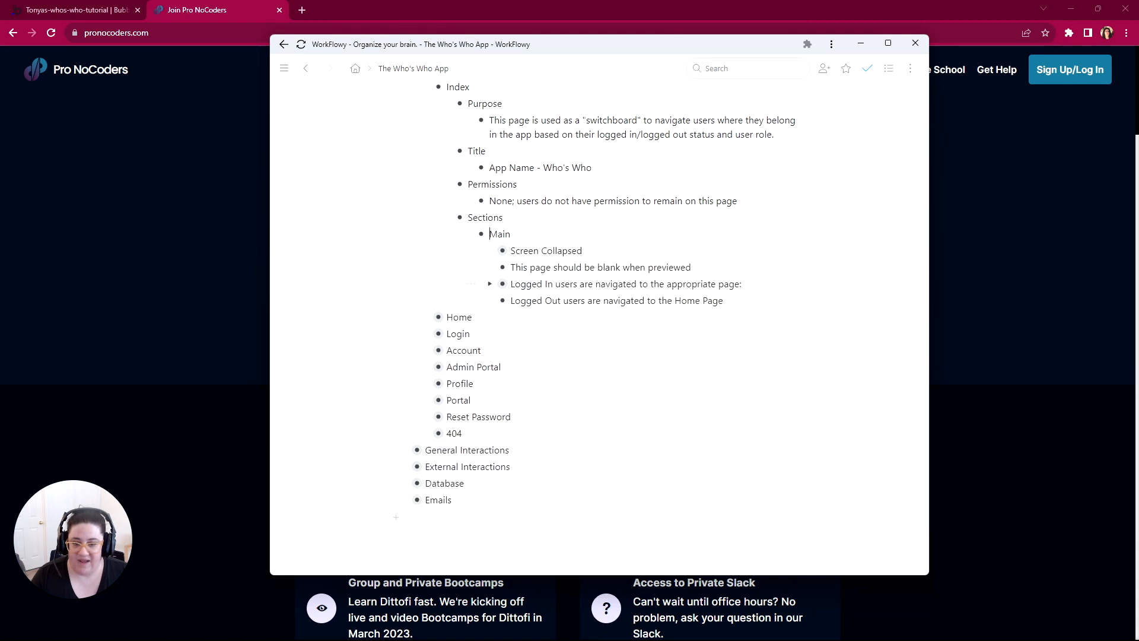
scroll(473, 255, "down", 2)
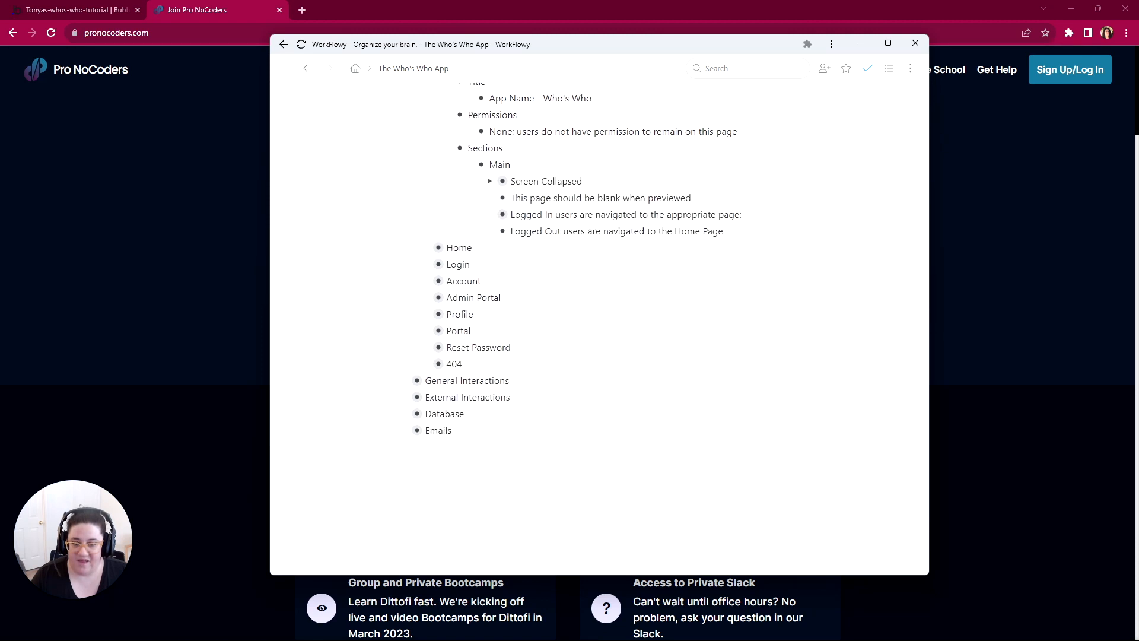
left_click(491, 181)
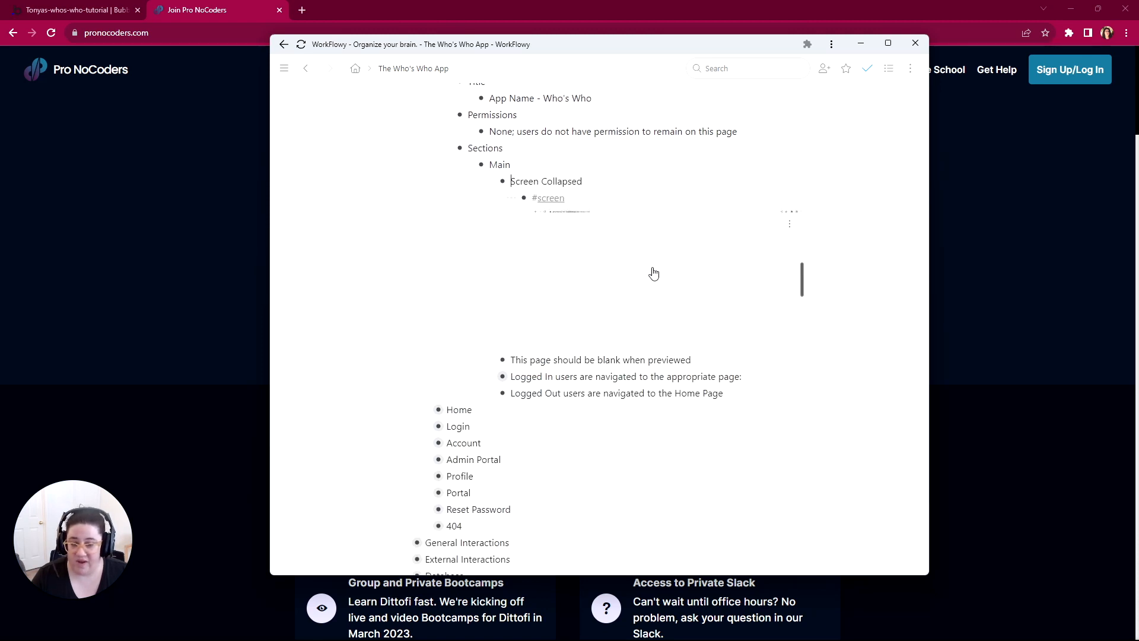
scroll(629, 302, "down", 2)
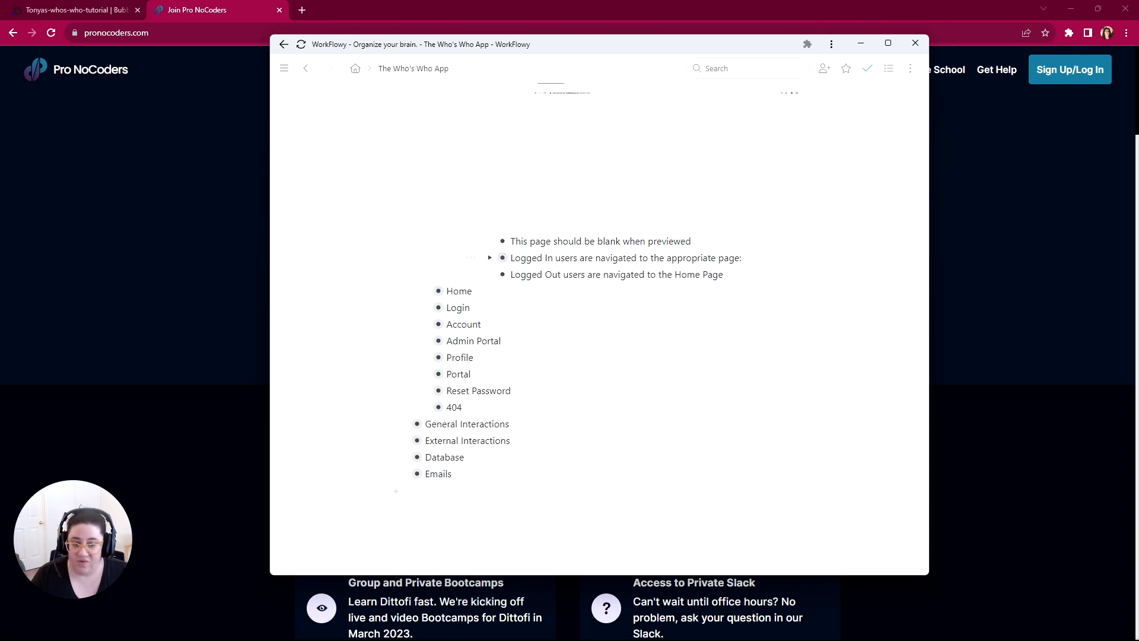
left_click(490, 258)
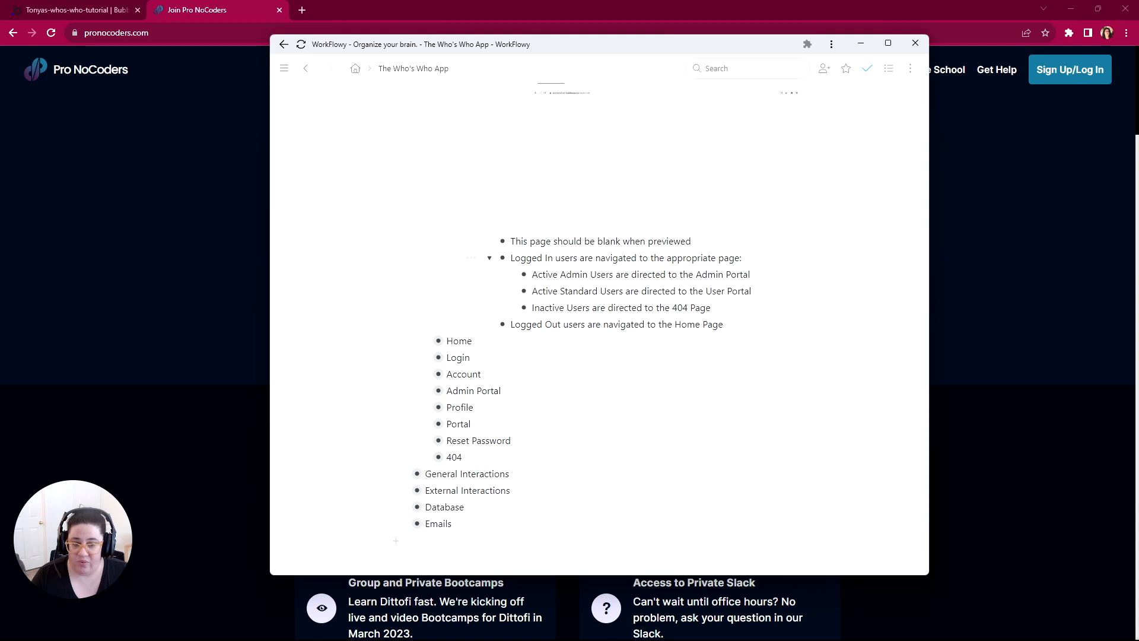
Step: Review the Index page's redirect rules for logged-in and logged-out users, highlighting the Active Admin Users rule
left_click_drag(532, 275, 558, 274)
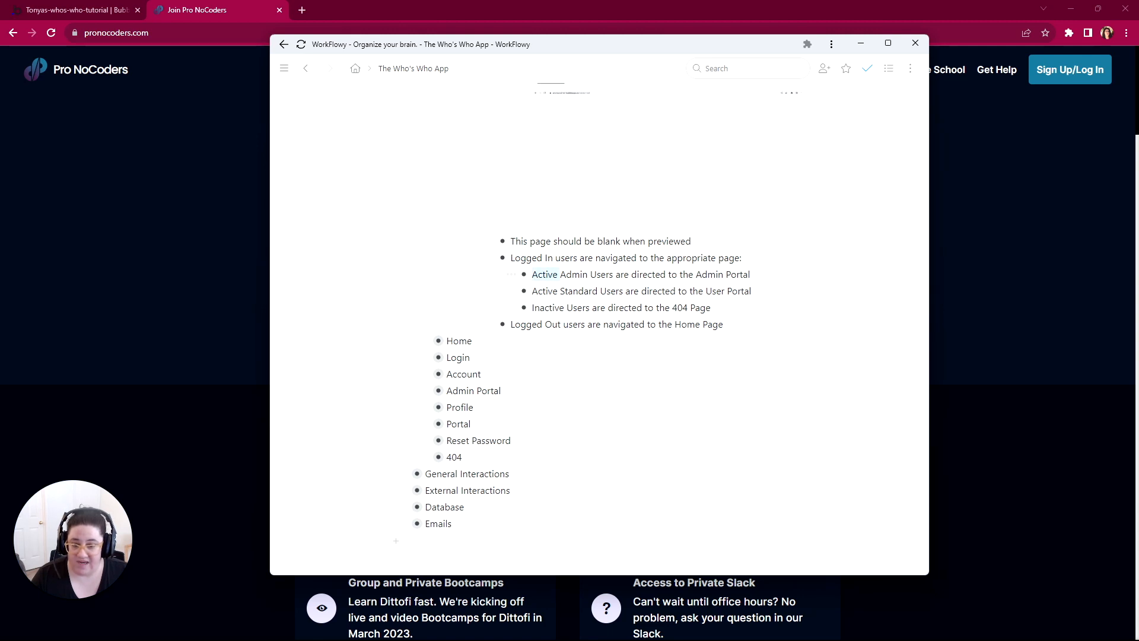
left_click_drag(750, 274, 567, 274)
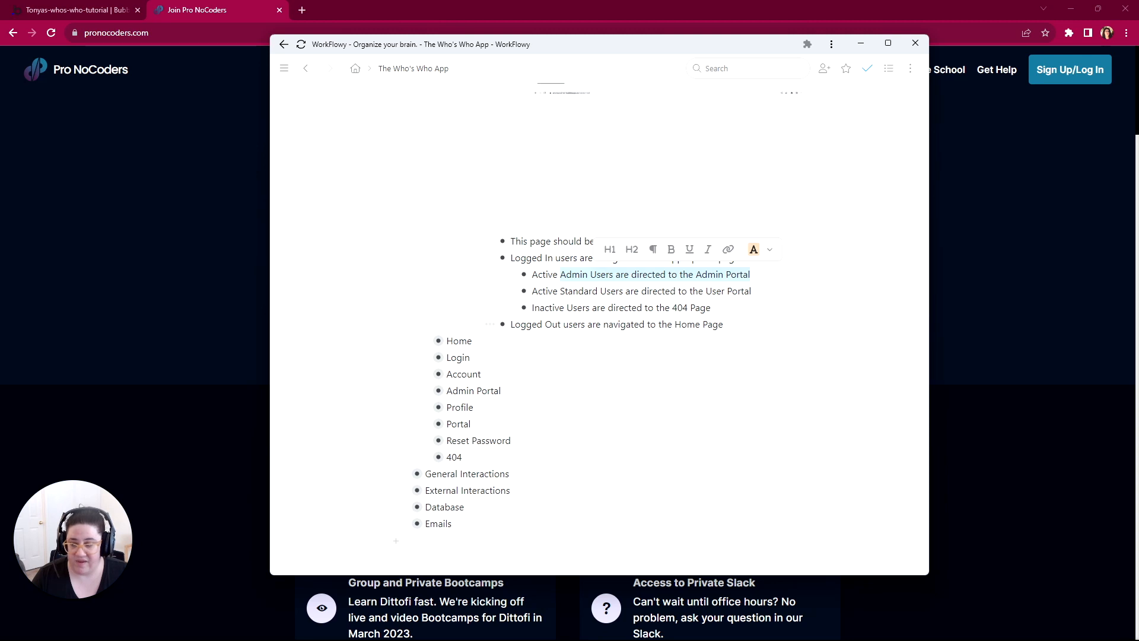
left_click(595, 325)
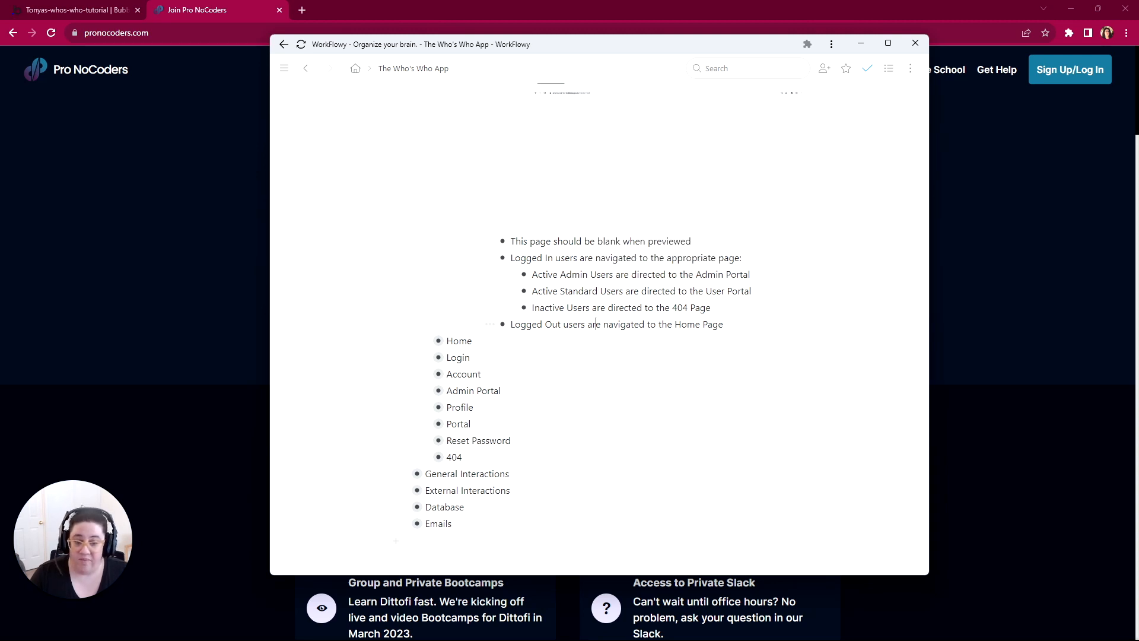
scroll(700, 265, "up", 1)
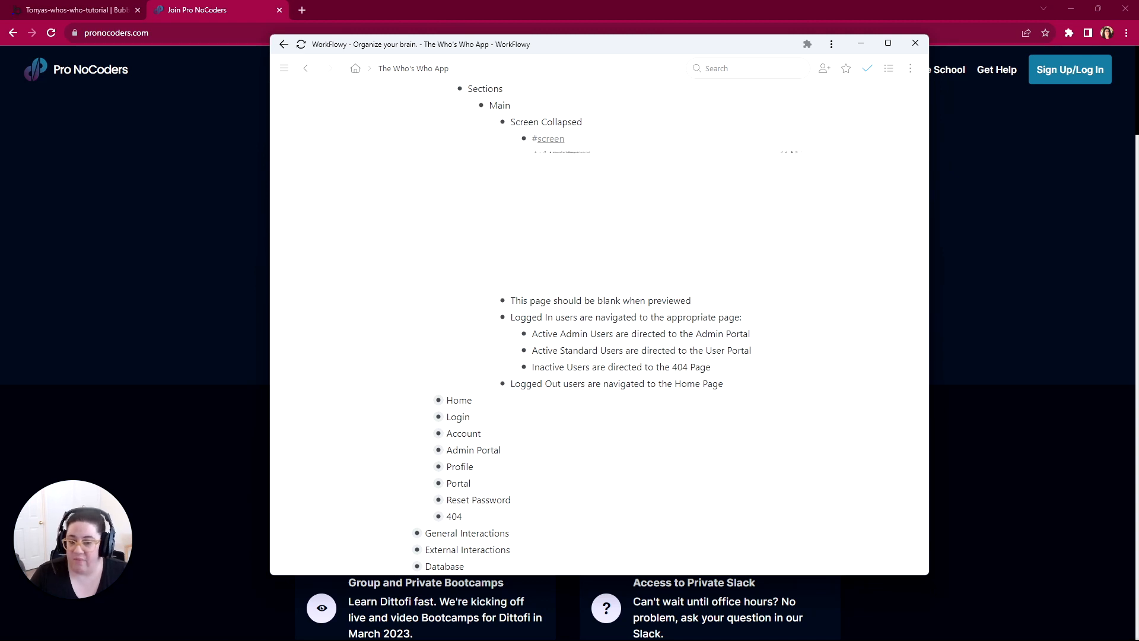
scroll(597, 383, "down", 3)
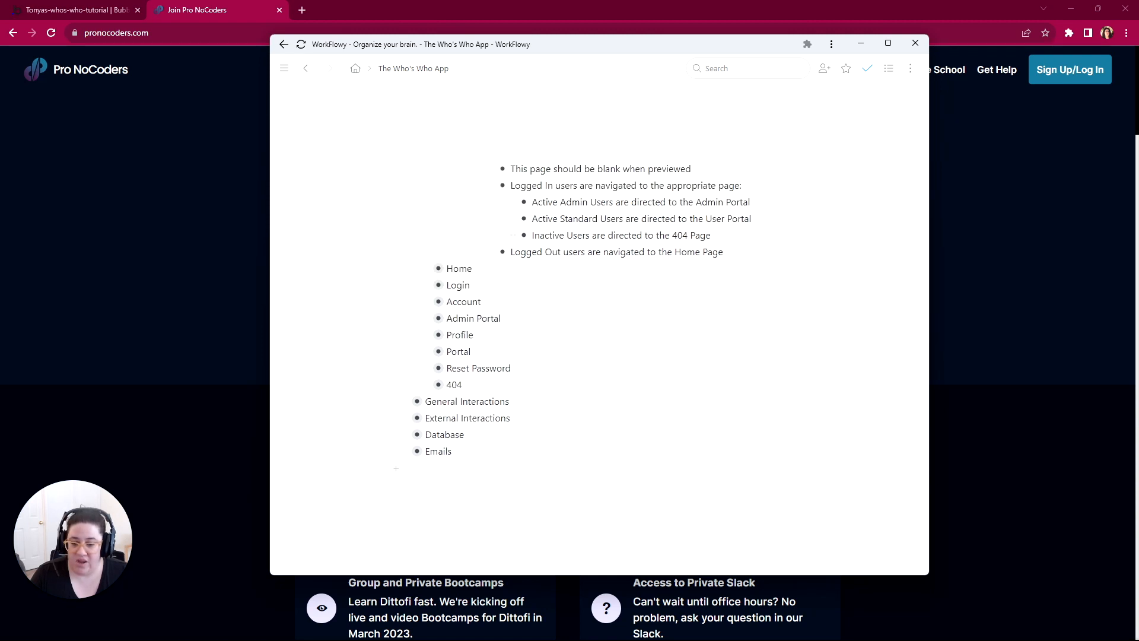
Step: Expand the Database section, its Data Types and the User type
left_click(405, 414)
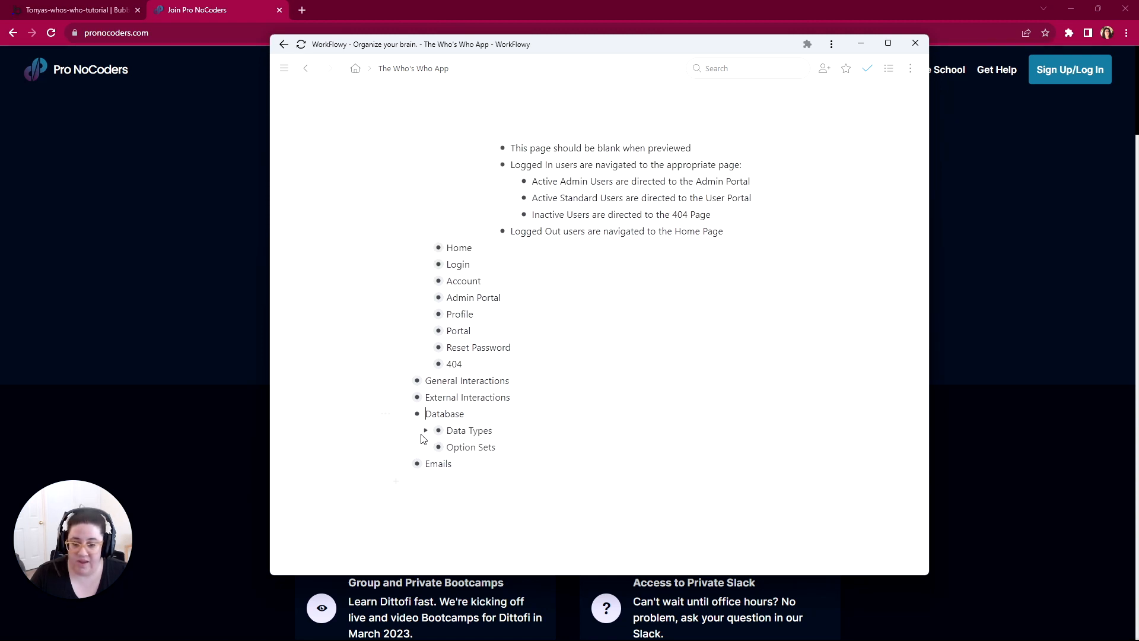
left_click(426, 431)
scroll(444, 436, "down", 1)
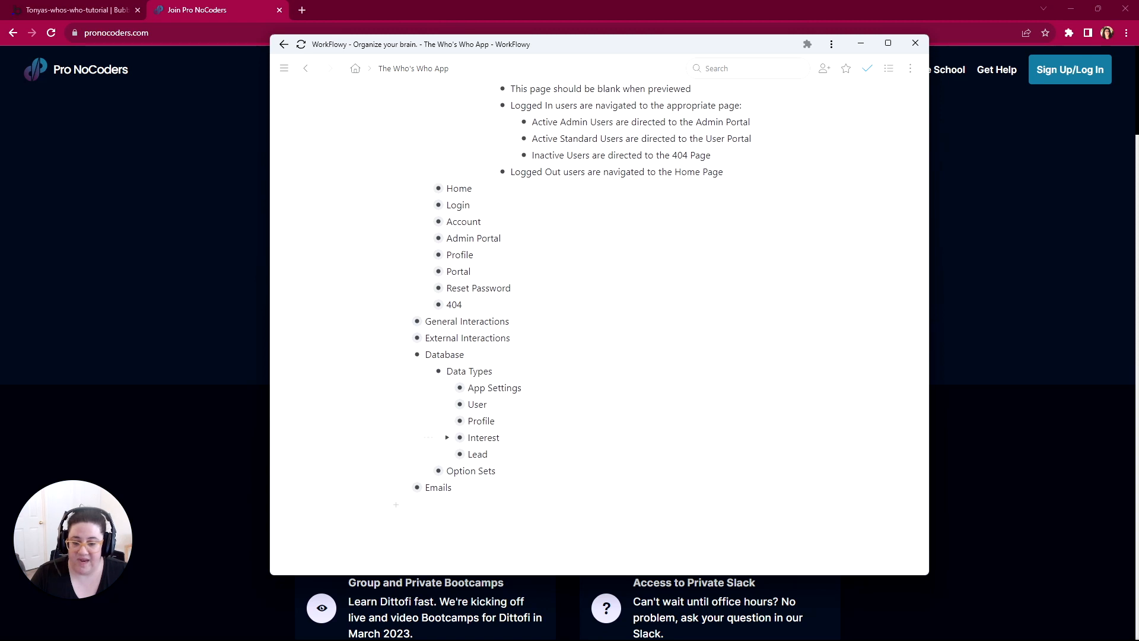
left_click(448, 405)
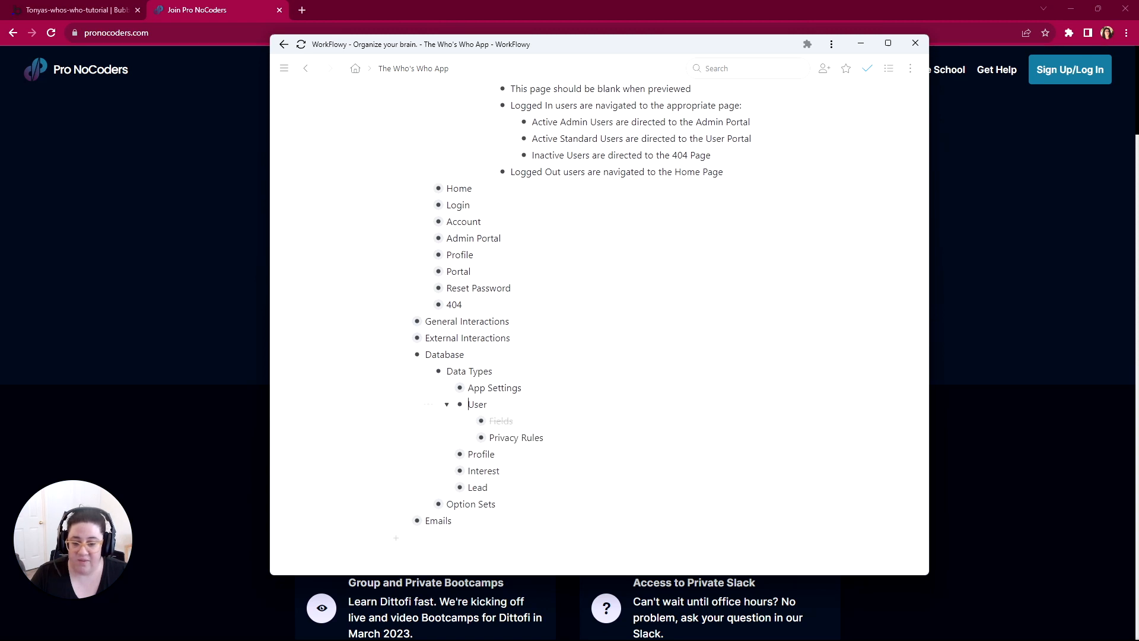
Step: Expand Fields under the User data type and clear its completed mark
scroll(446, 407, "up", 1)
left_click(469, 480)
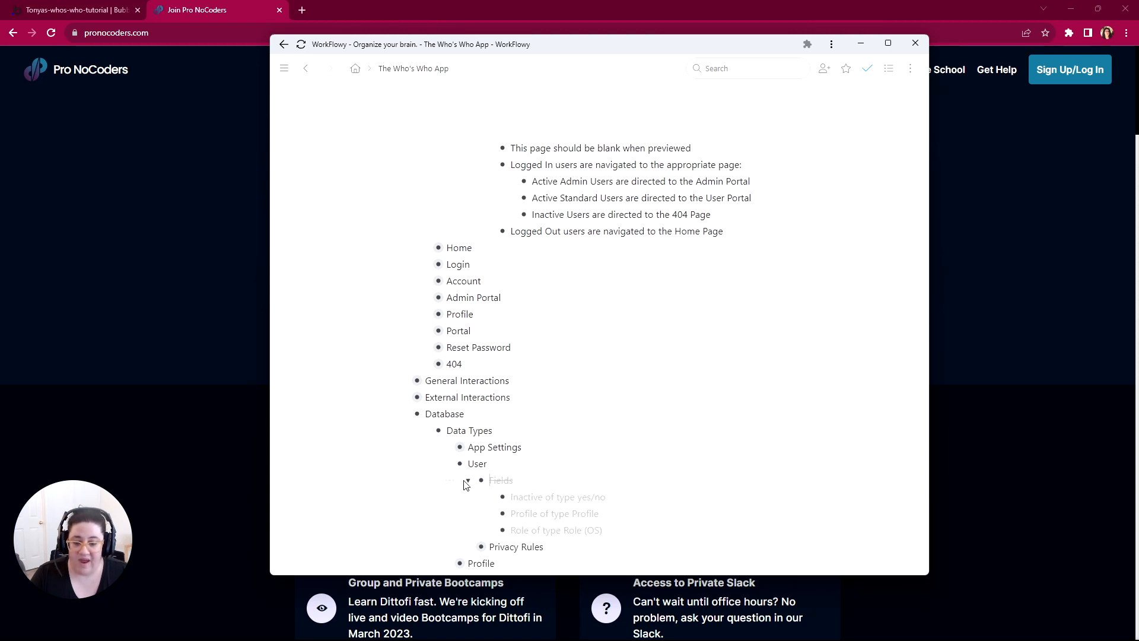
mouse_move(451, 480)
key("ctrl+Return")
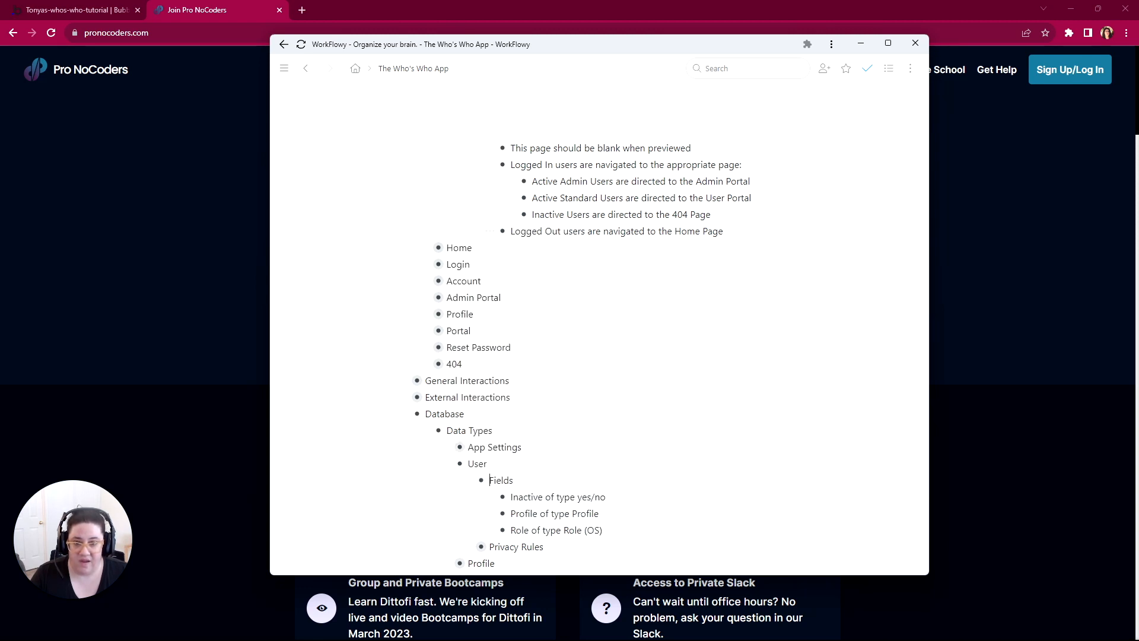
Step: Compare the Index page's redirect rules with the User data type's fields, highlighting Active, Inactive and Standard Users
left_click_drag(532, 182, 557, 182)
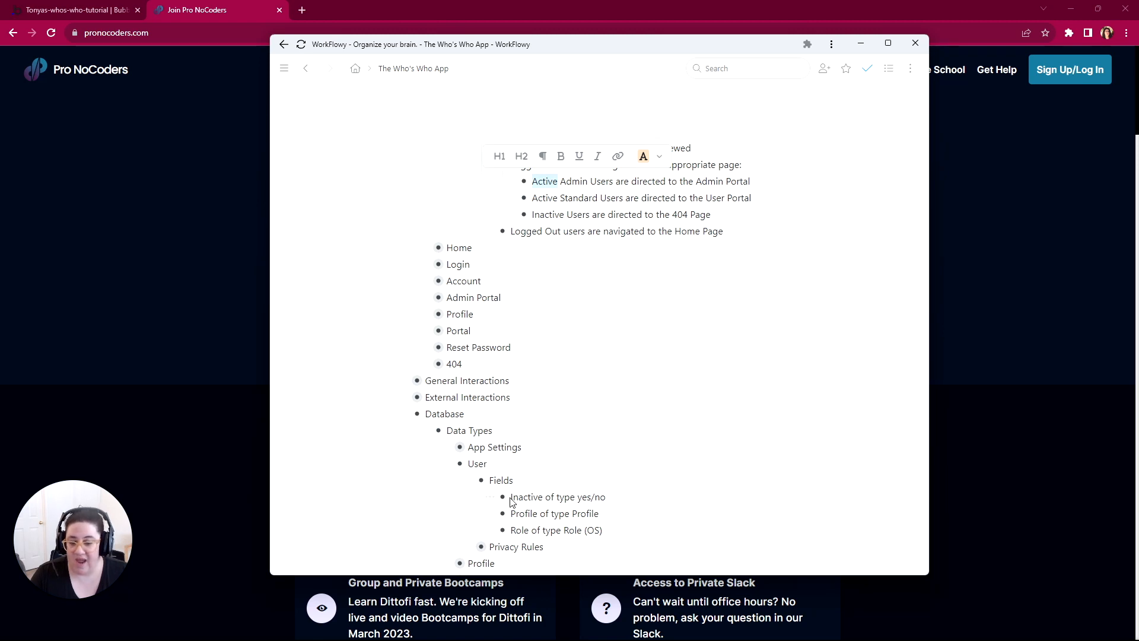
left_click_drag(511, 500, 542, 498)
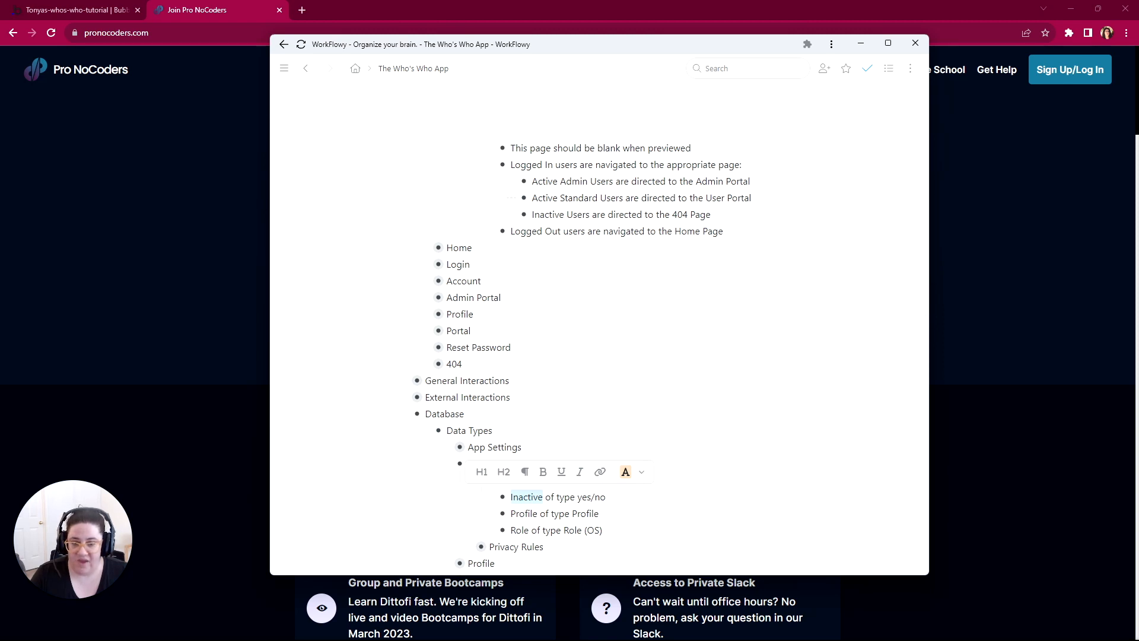
left_click_drag(560, 181, 614, 197)
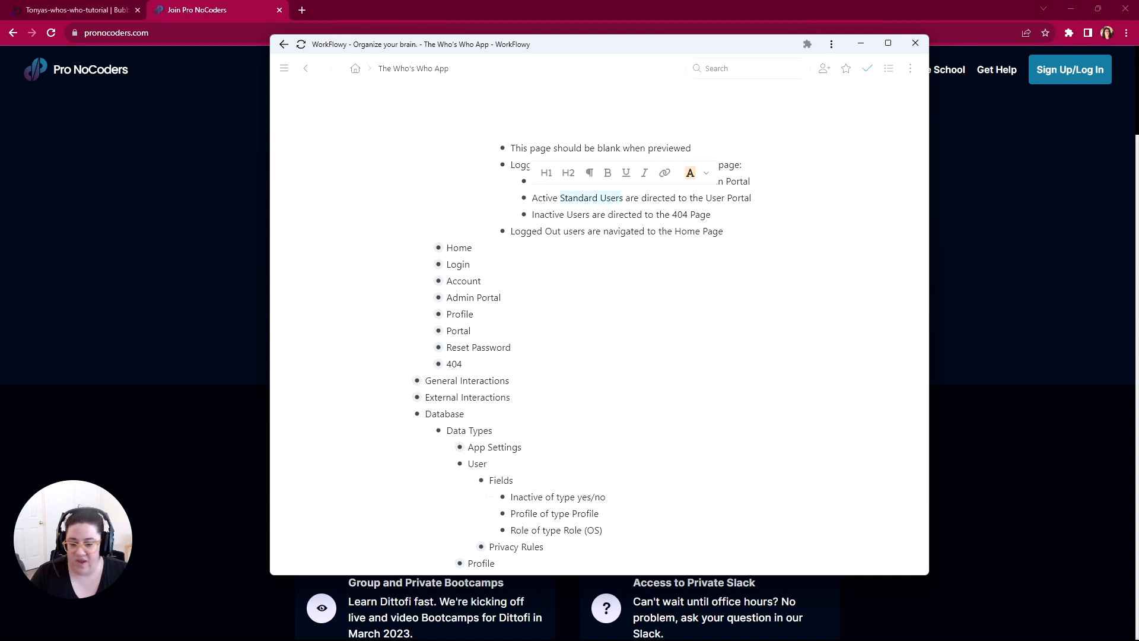
scroll(439, 462, "down", 2)
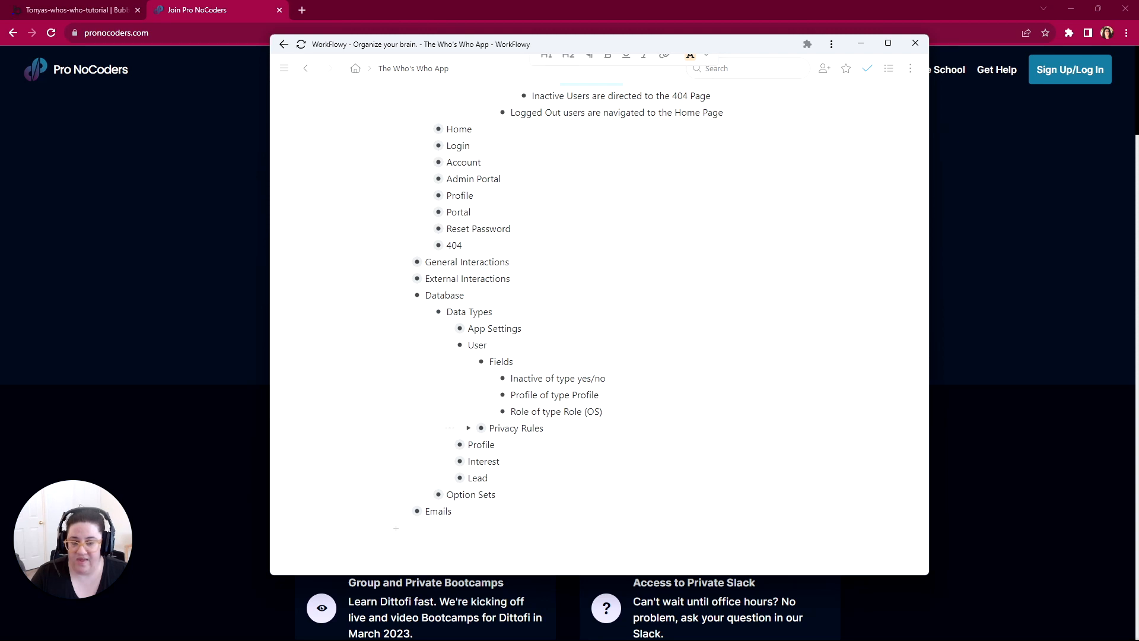
scroll(599, 309, "up", 4)
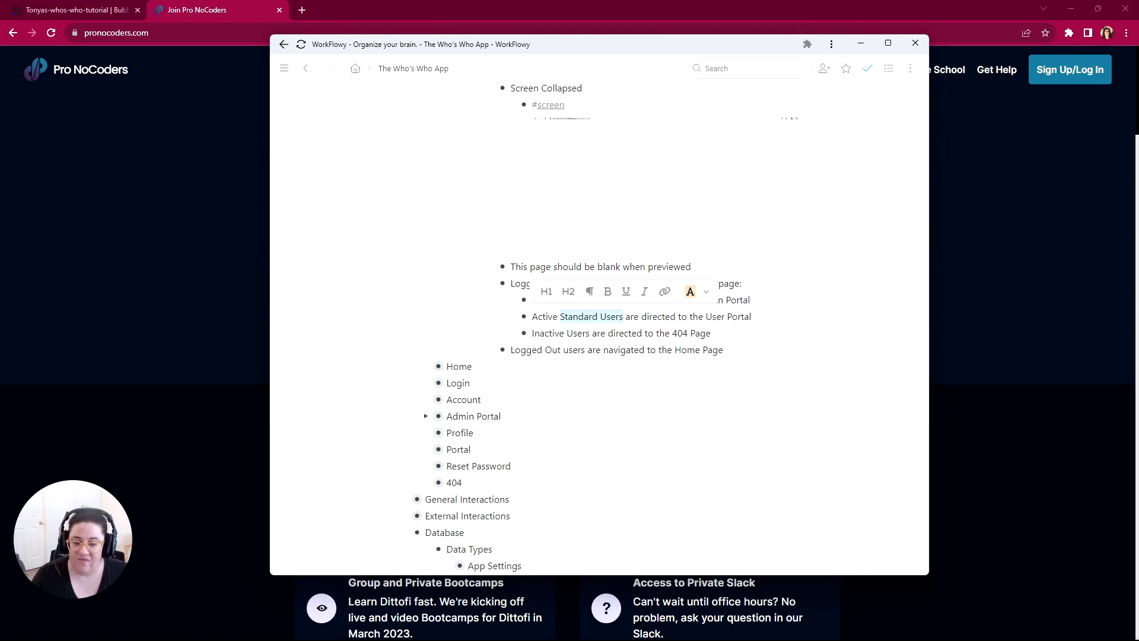
scroll(593, 326, "down", 1)
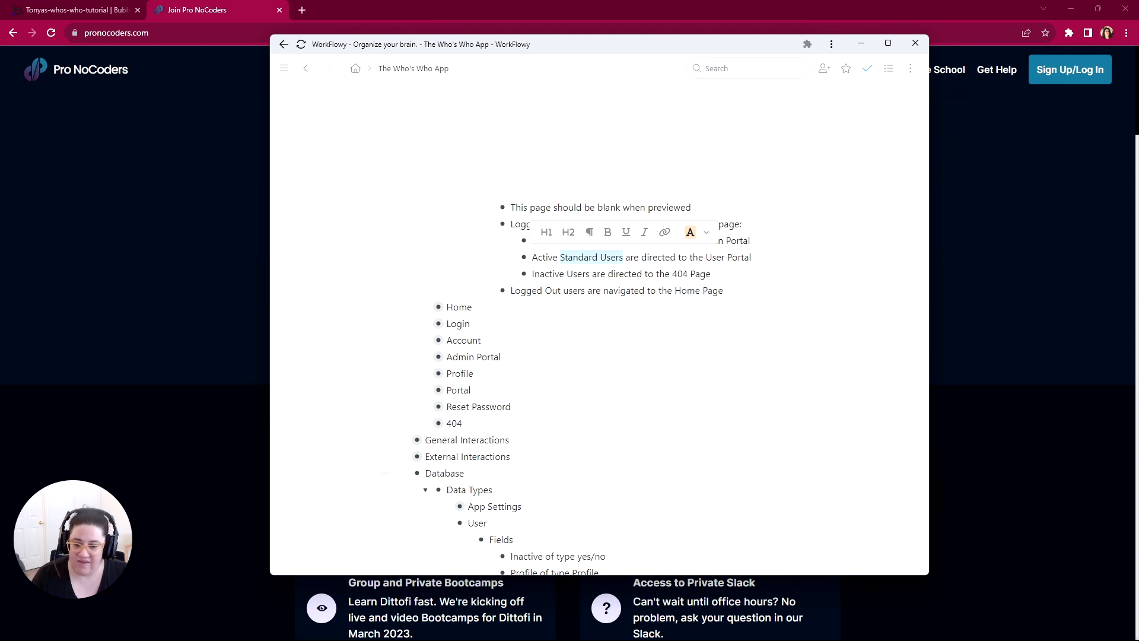
scroll(639, 475, "down", 4)
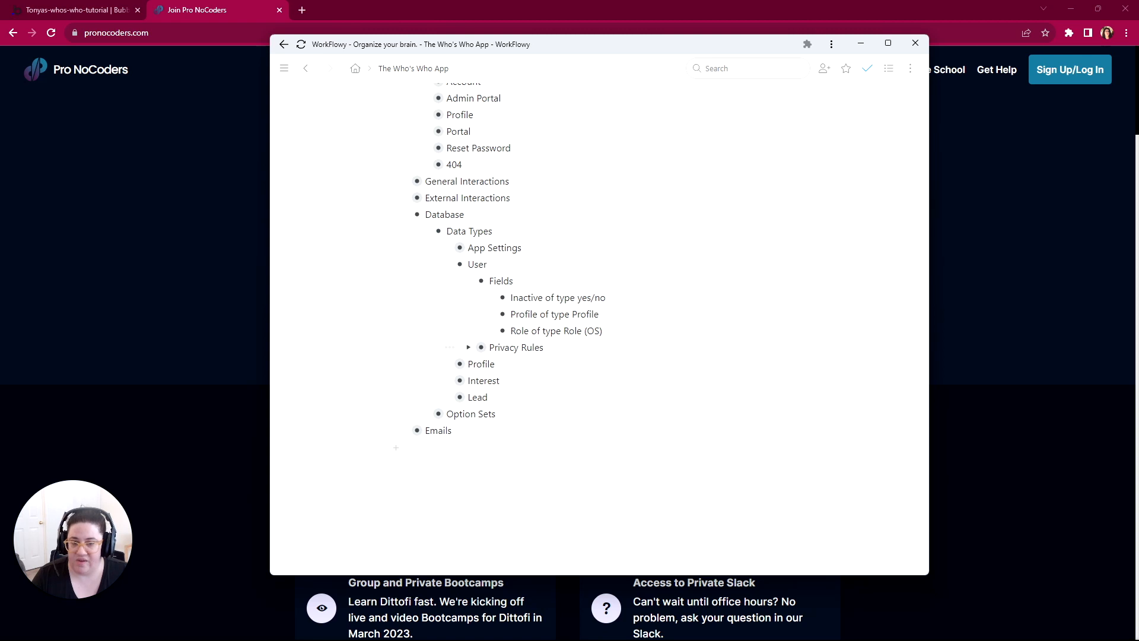
Step: Return to the start of the outline with Scope collapsed and highlight Basic Database Design
scroll(593, 327, "up", 5)
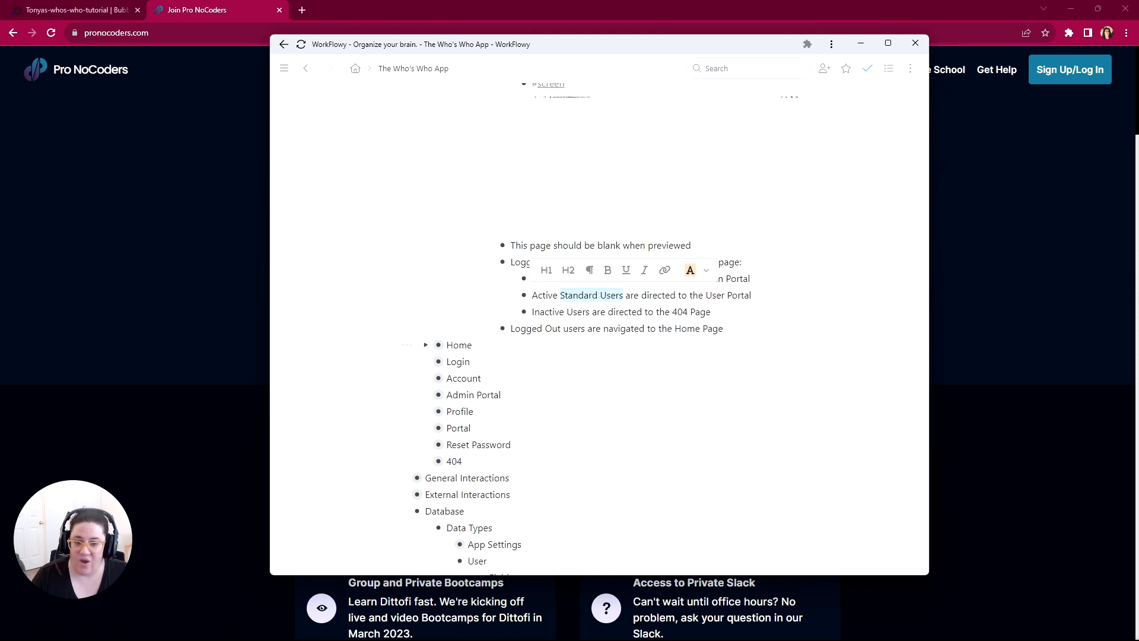
left_click(472, 344)
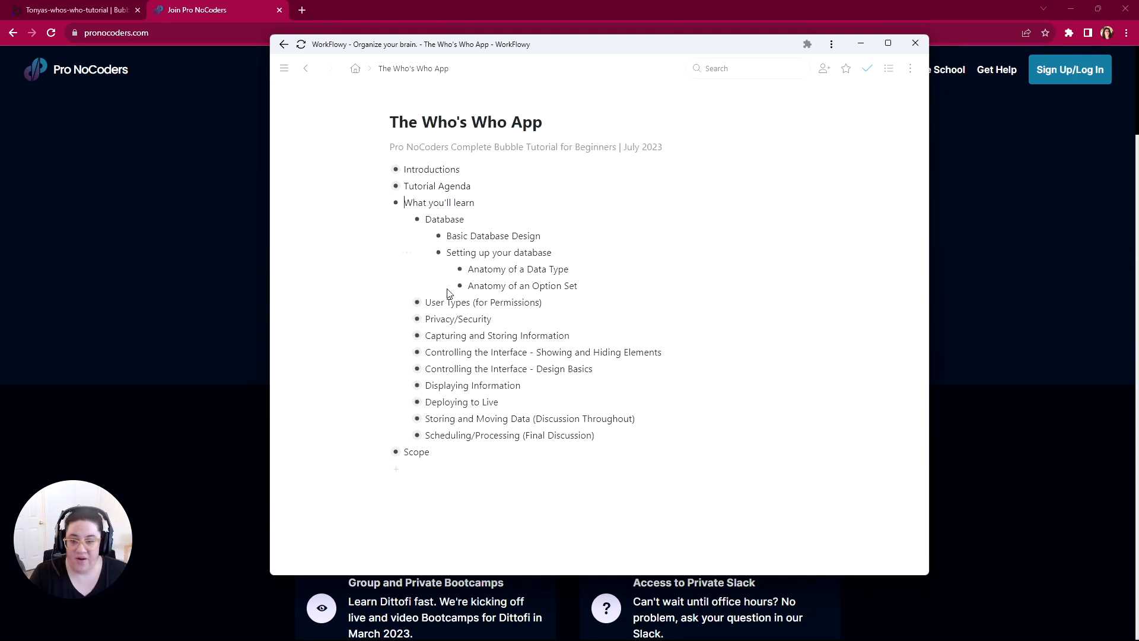
left_click_drag(446, 236, 541, 235)
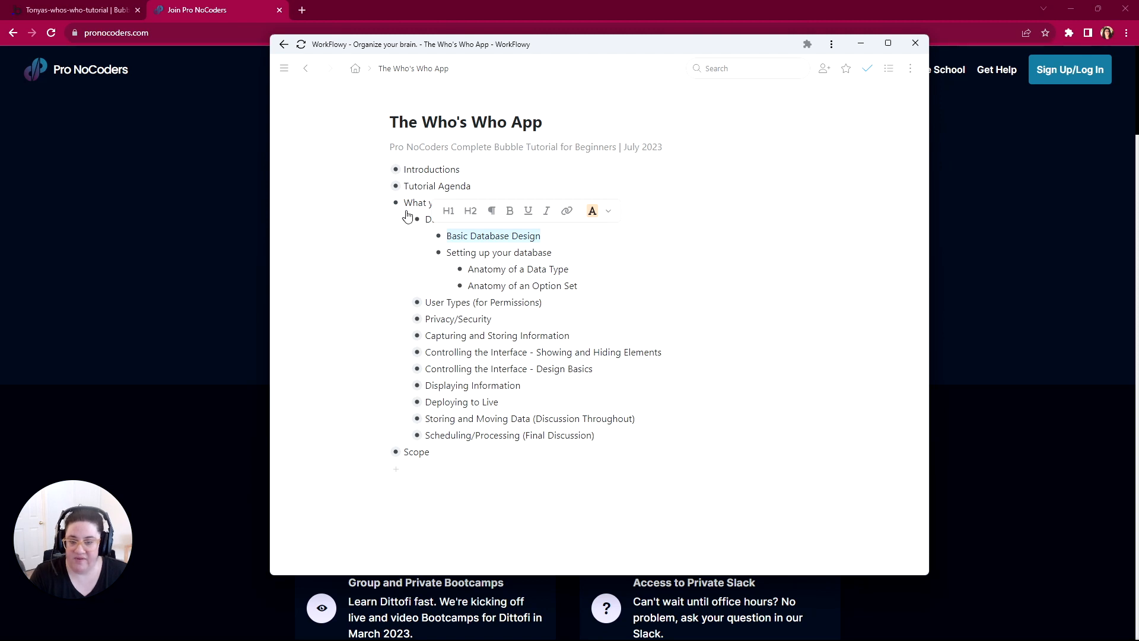
Step: Mark Introductions, Tutorial Agenda and Basic Database Design as complete
left_click(369, 169)
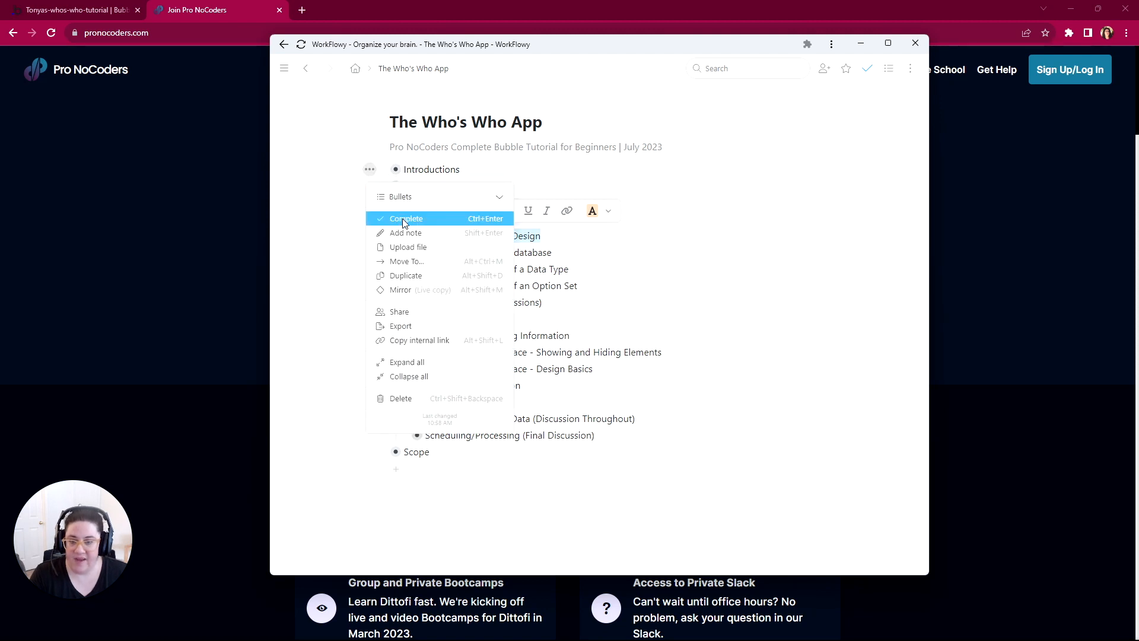
left_click(401, 219)
left_click(370, 186)
left_click(404, 238)
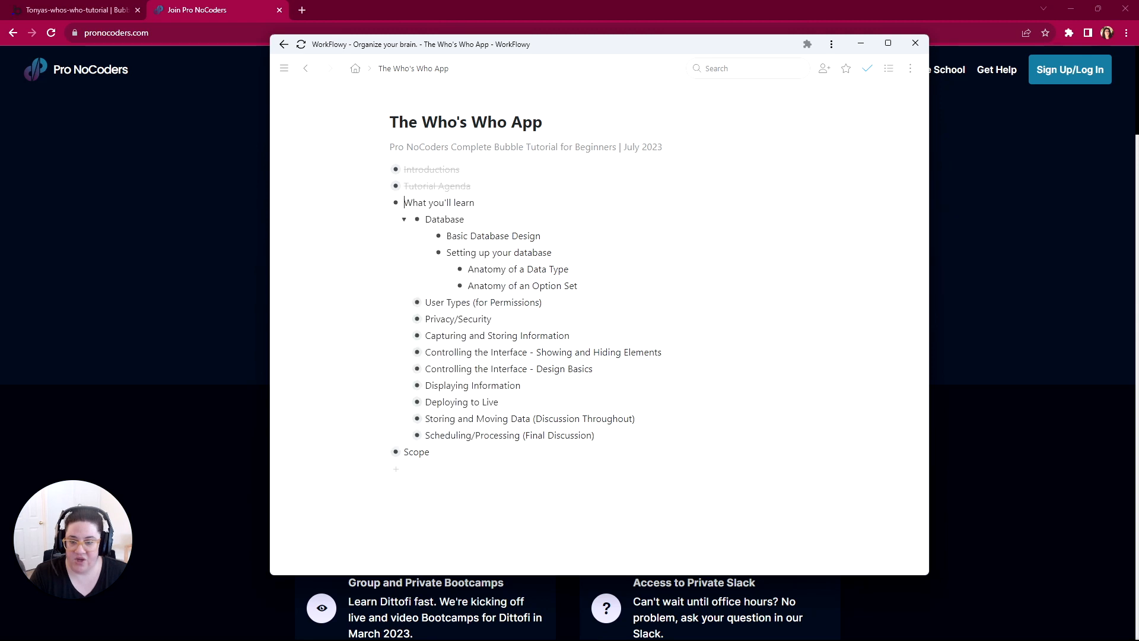
left_click(426, 235)
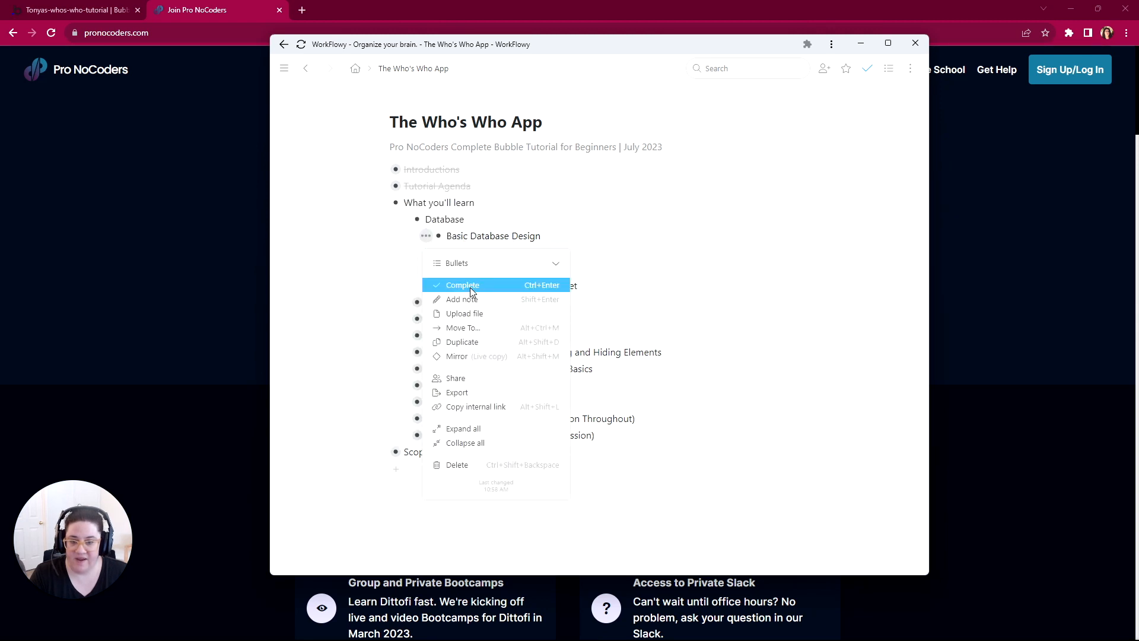
left_click(471, 286)
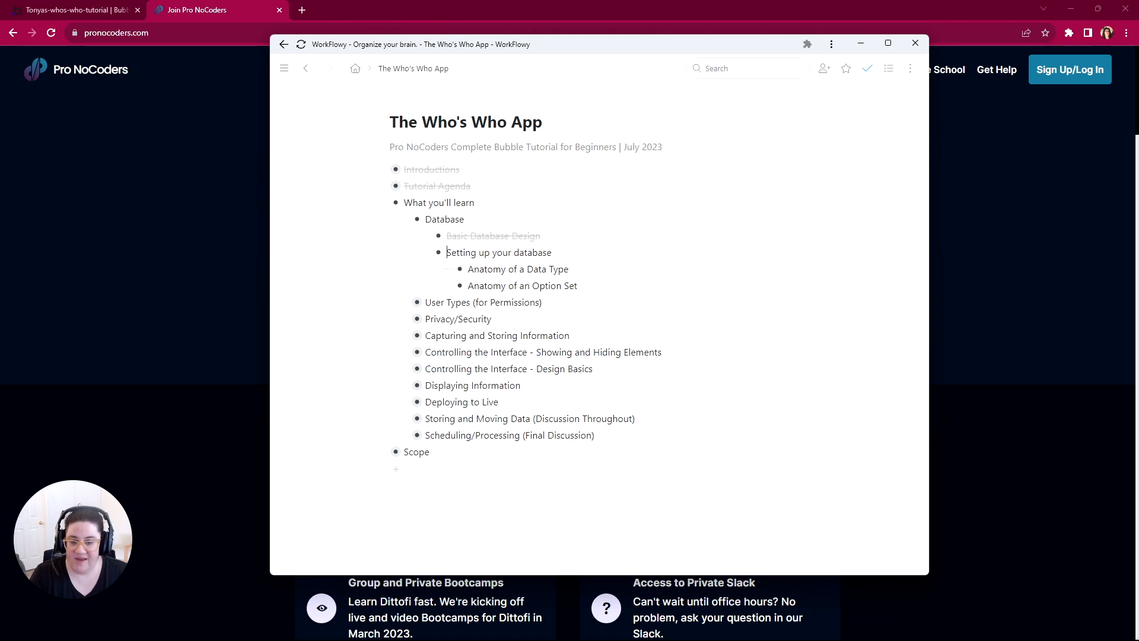
Step: Switch to the Bubble editor and open the App data view of its Data section
left_click(66, 14)
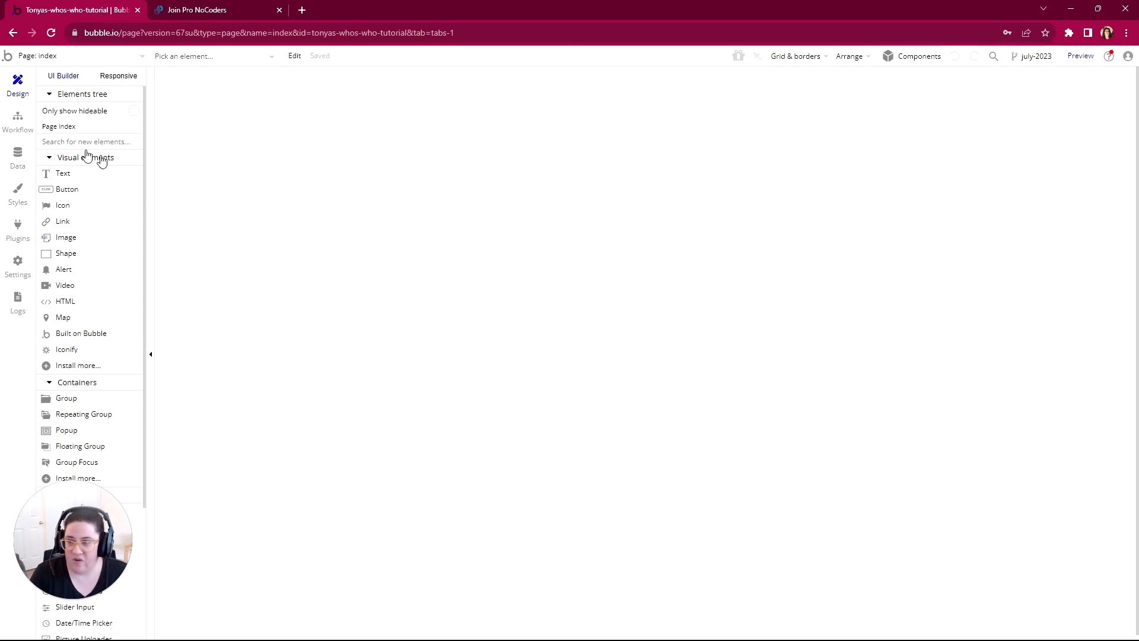
left_click(26, 160)
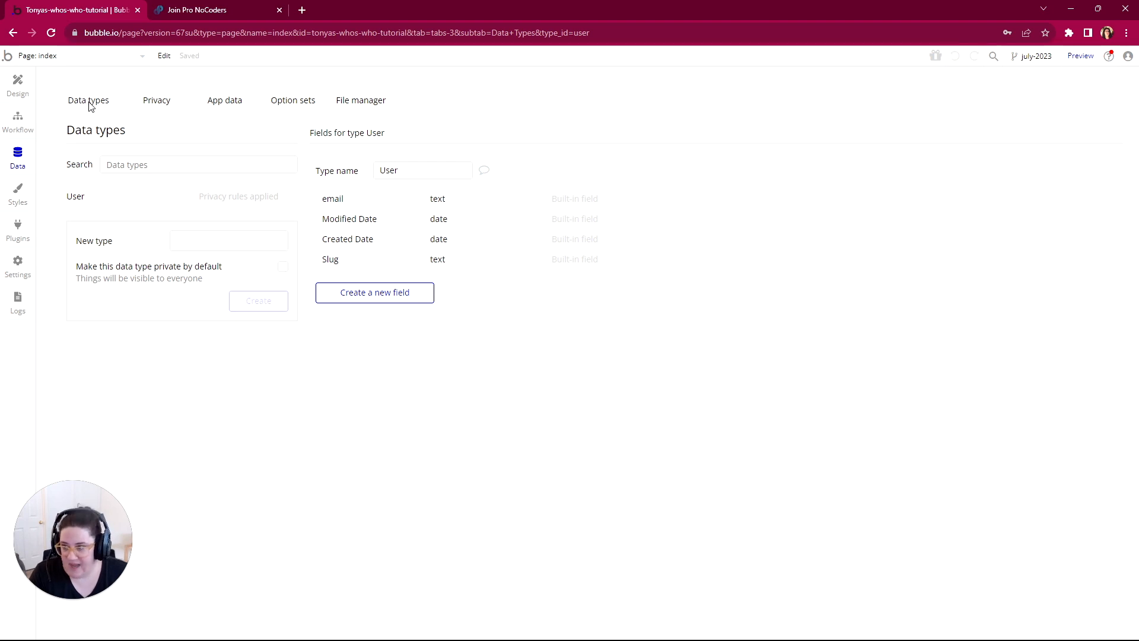
left_click(228, 107)
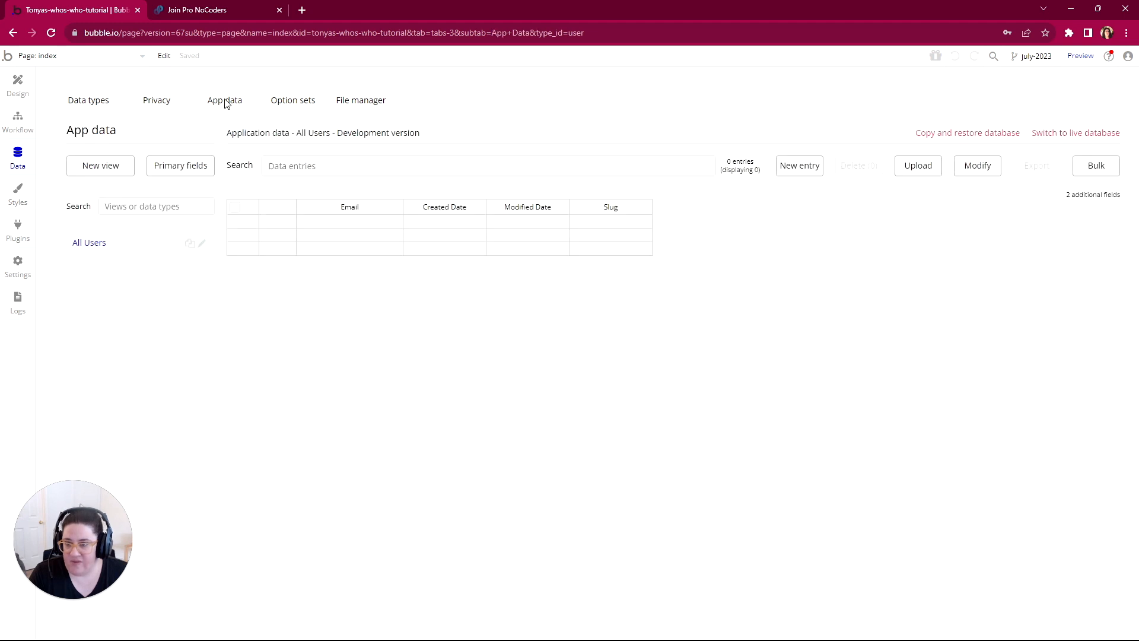
Step: Compare the User data type's built-in fields with the columns of the All Users app data table, finishing on the data types
left_click(82, 106)
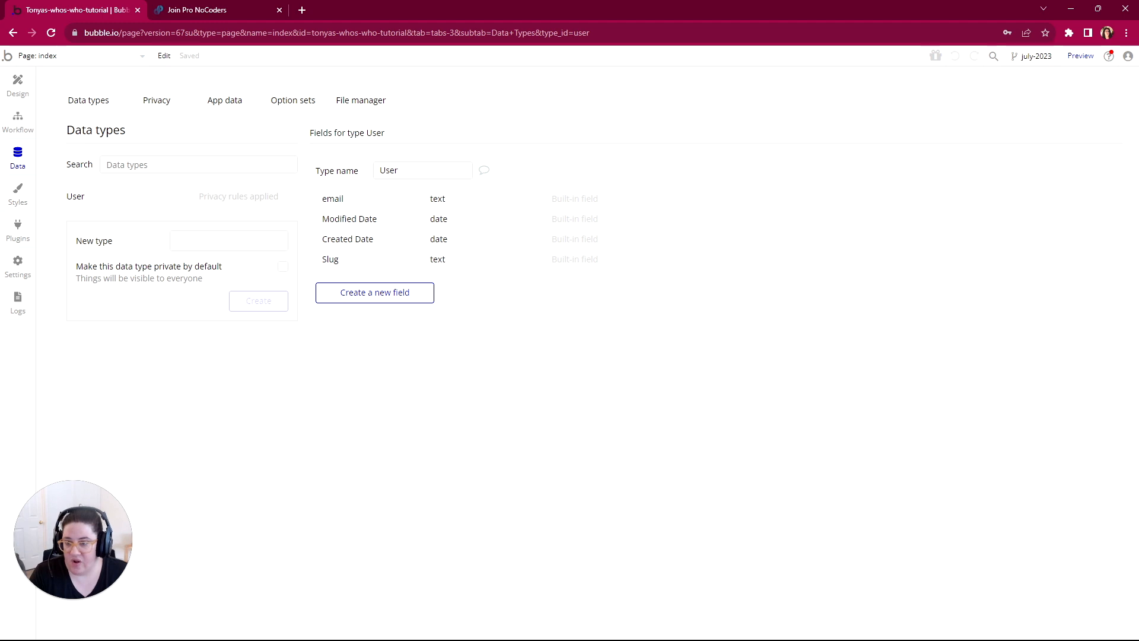
left_click(221, 100)
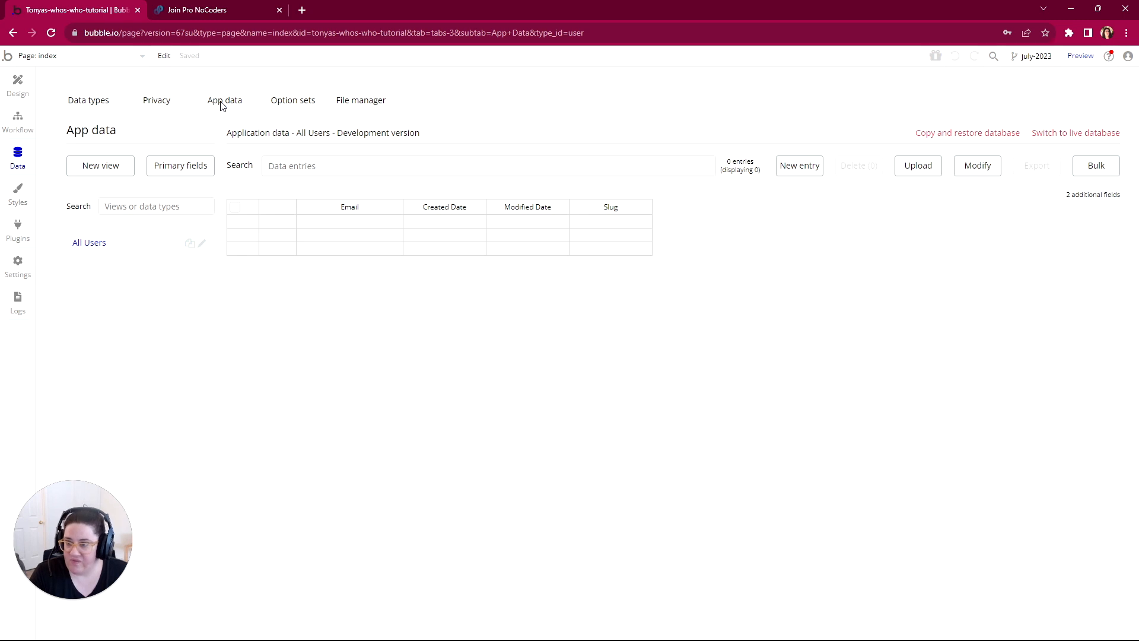
left_click(88, 101)
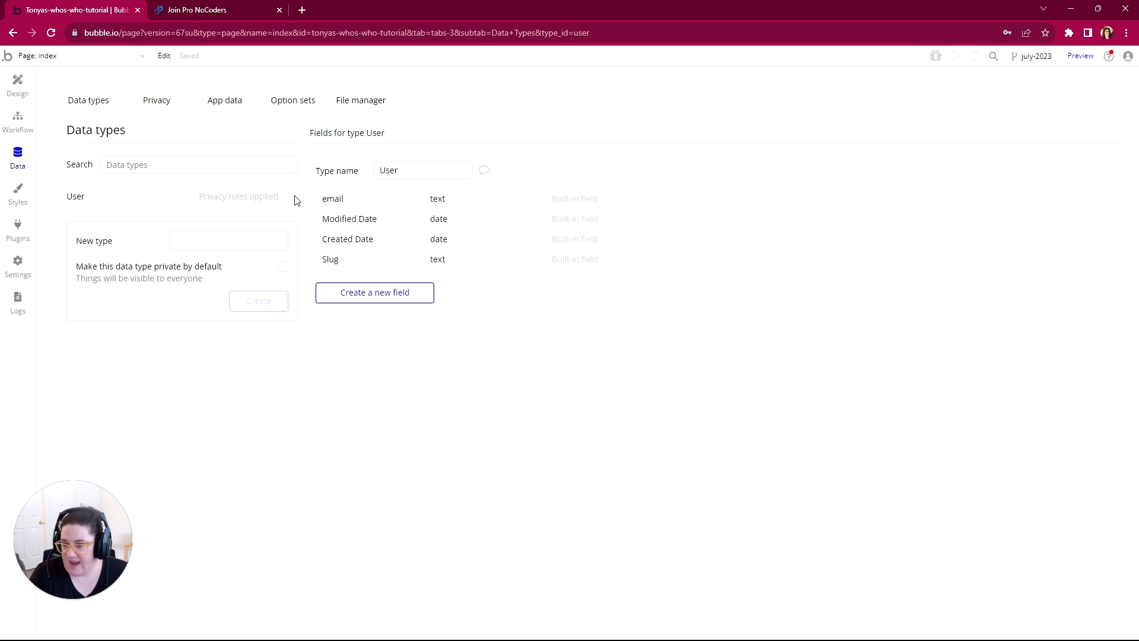
left_click(225, 102)
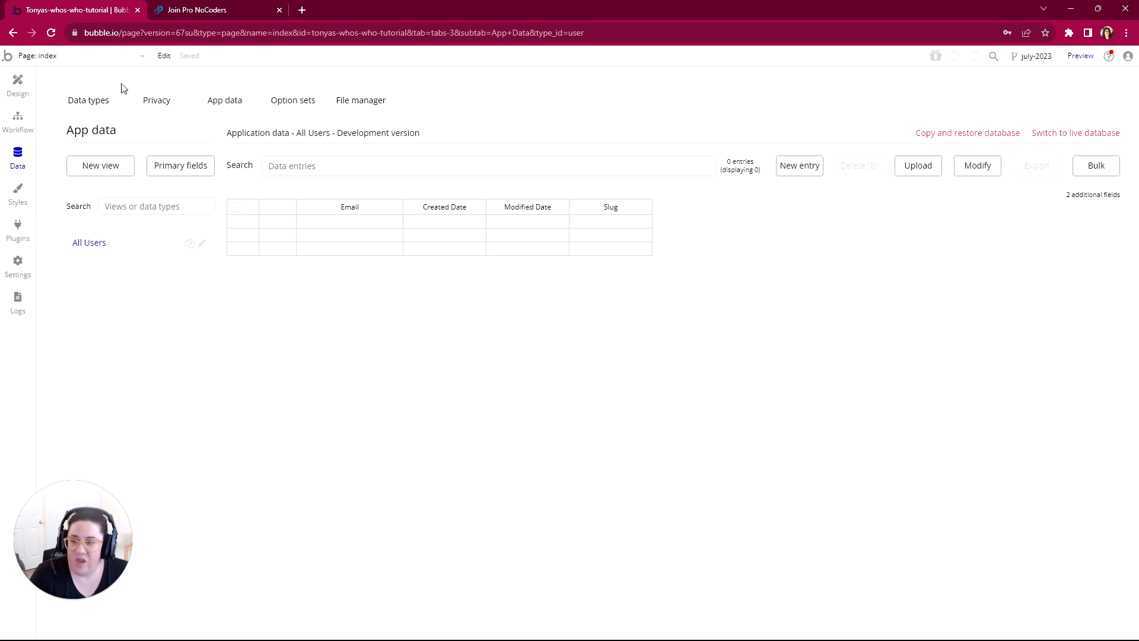
left_click(88, 100)
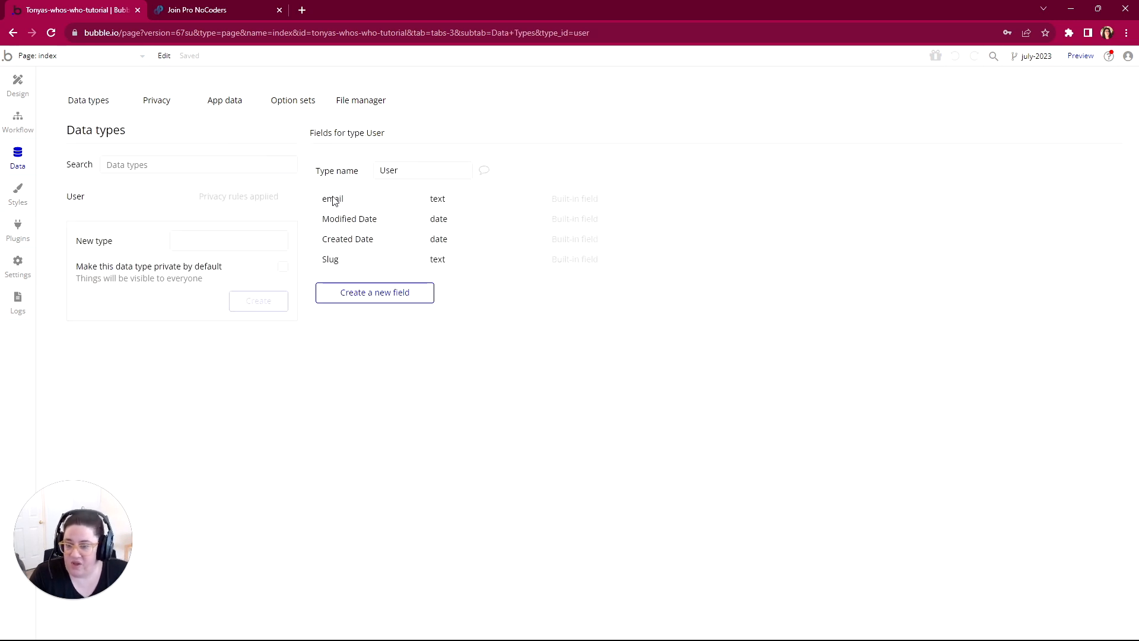
mouse_move(341, 204)
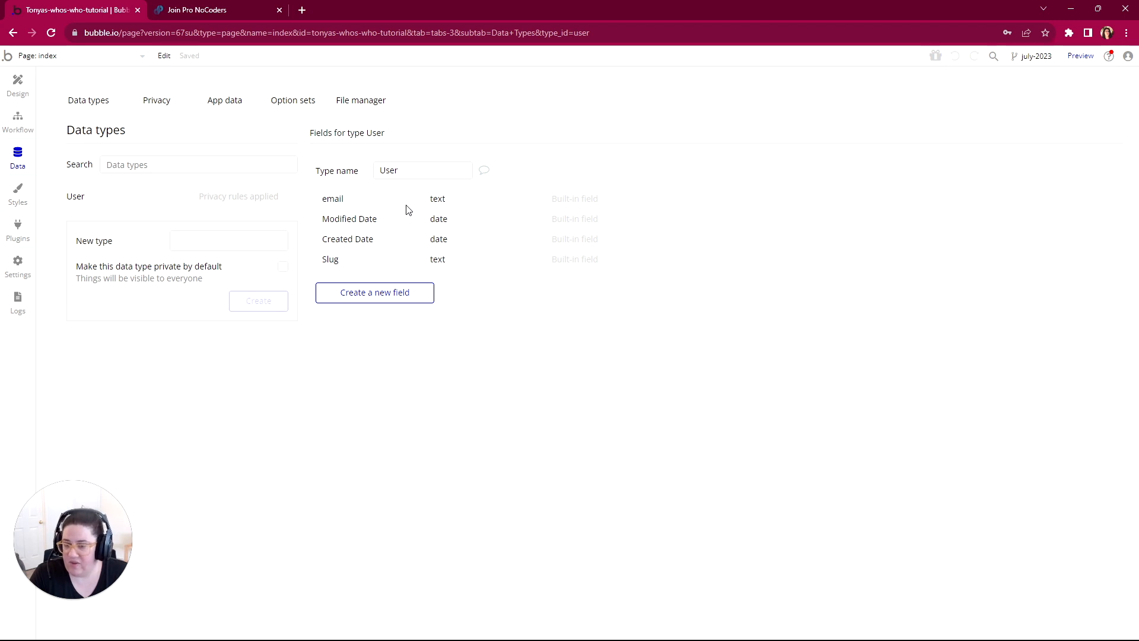
left_click(231, 104)
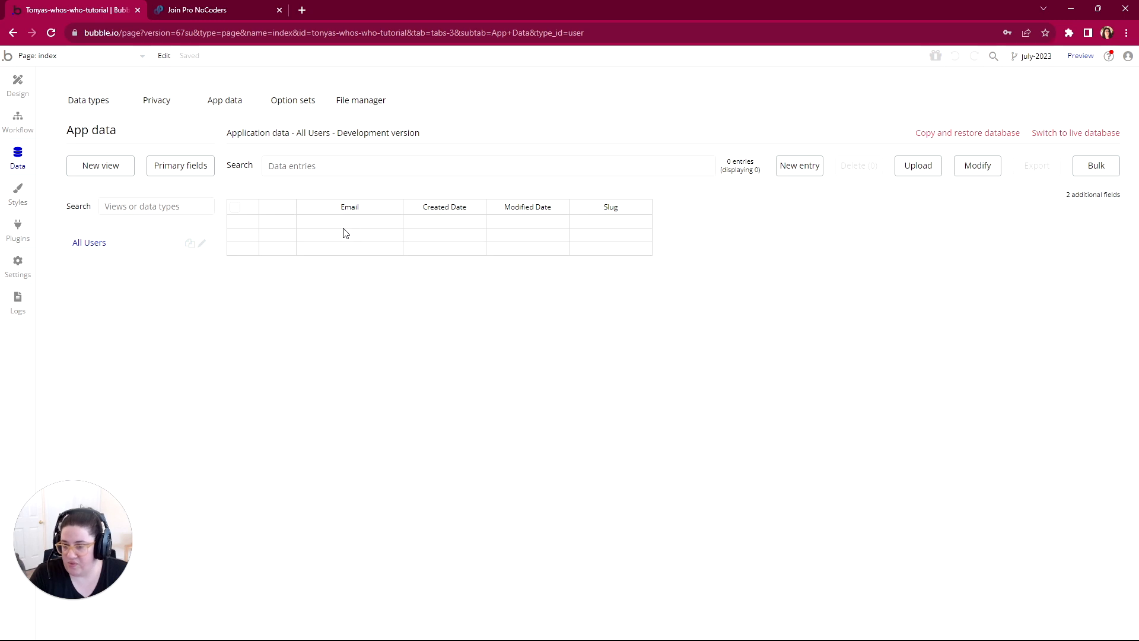
left_click(91, 102)
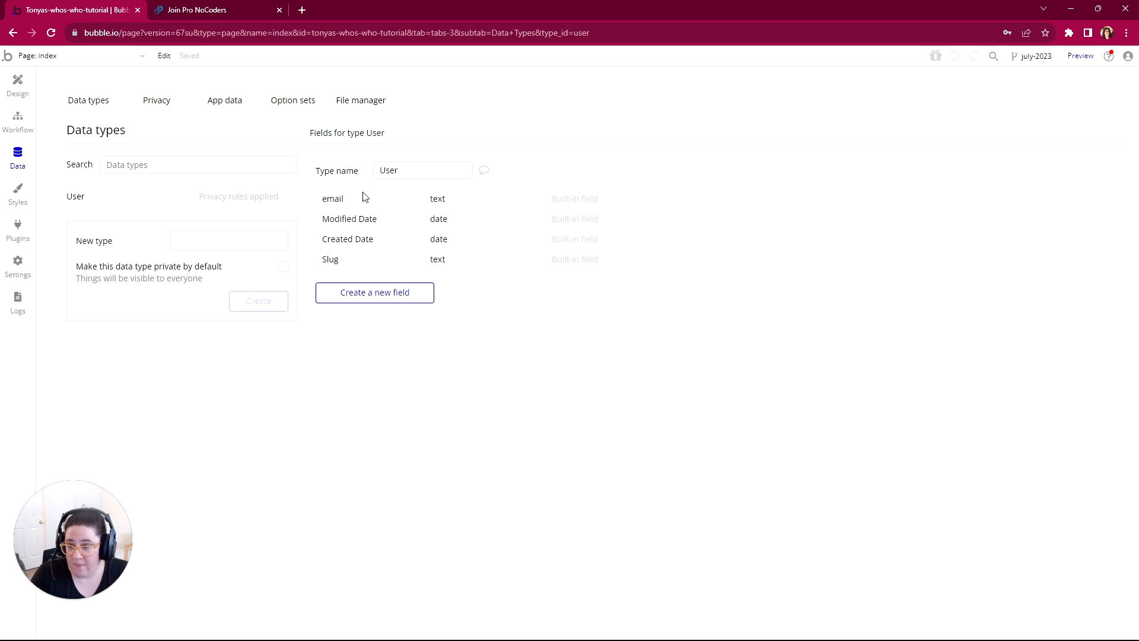
Step: Look over the new-field form for the User data type and the All Users app data table, finishing on the data types
left_click(376, 297)
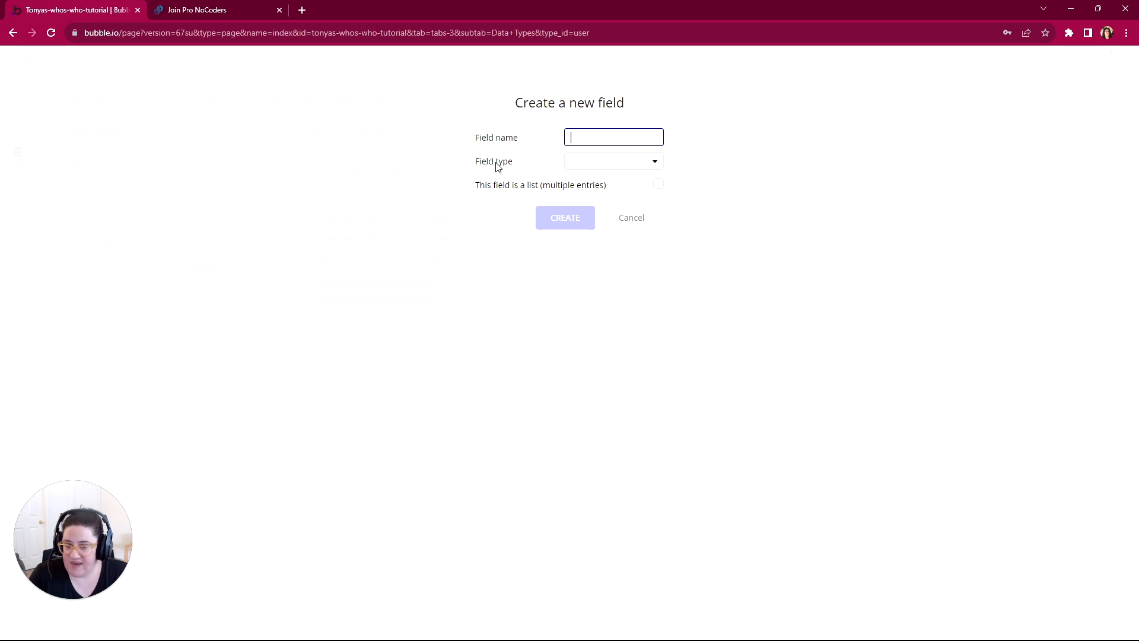
left_click(631, 219)
left_click(228, 106)
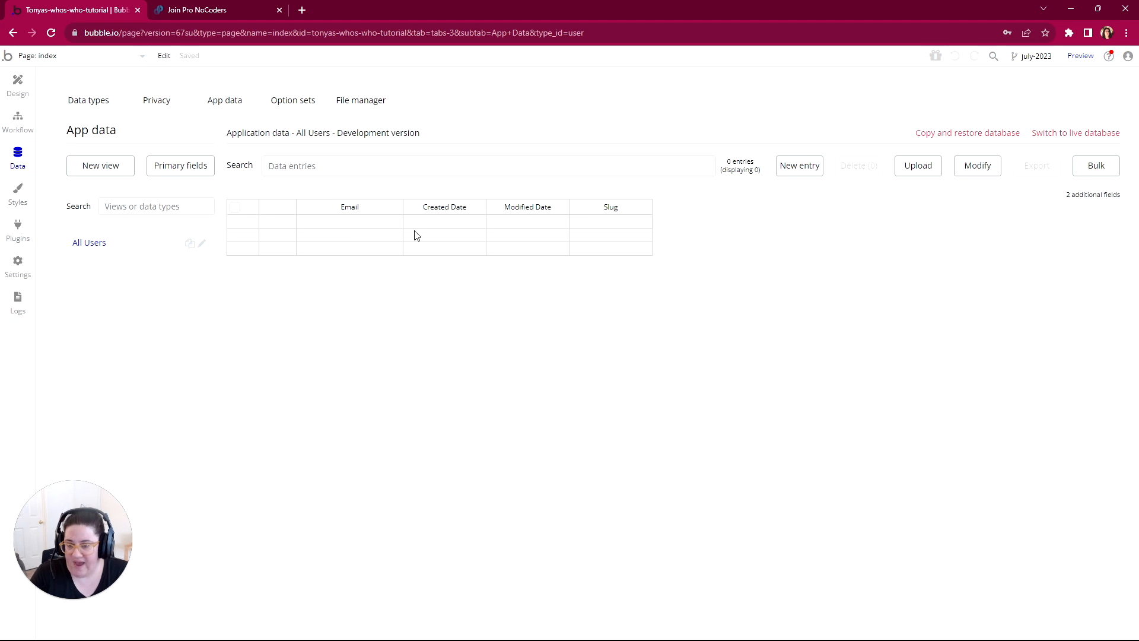
left_click(80, 105)
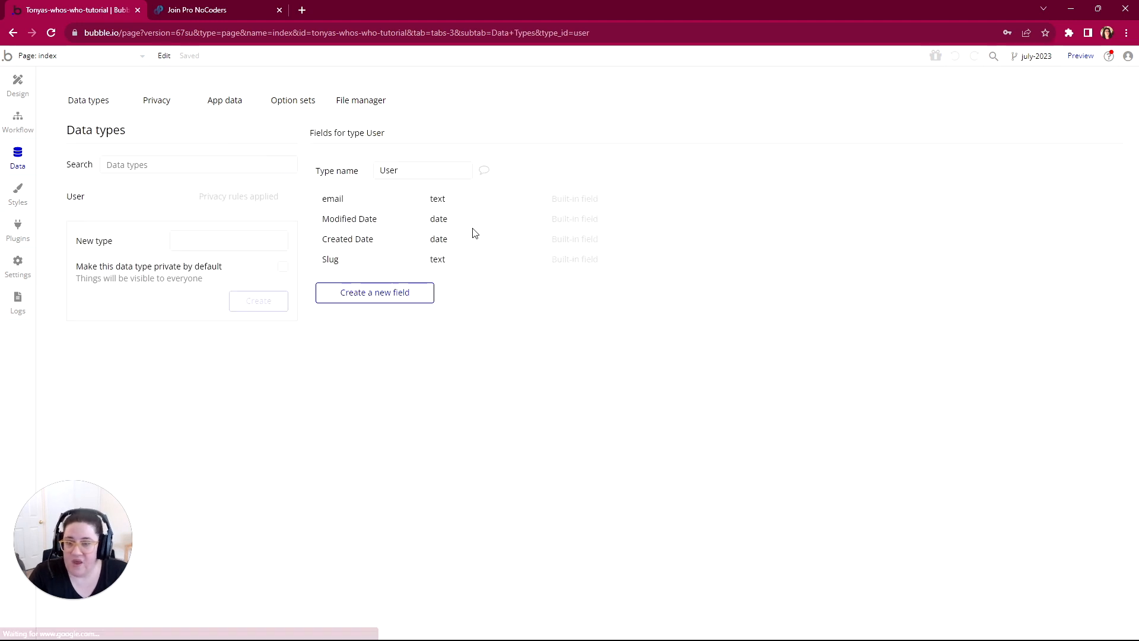
Step: Start a new field for the User data type and examine the full range of available field types
left_click(382, 292)
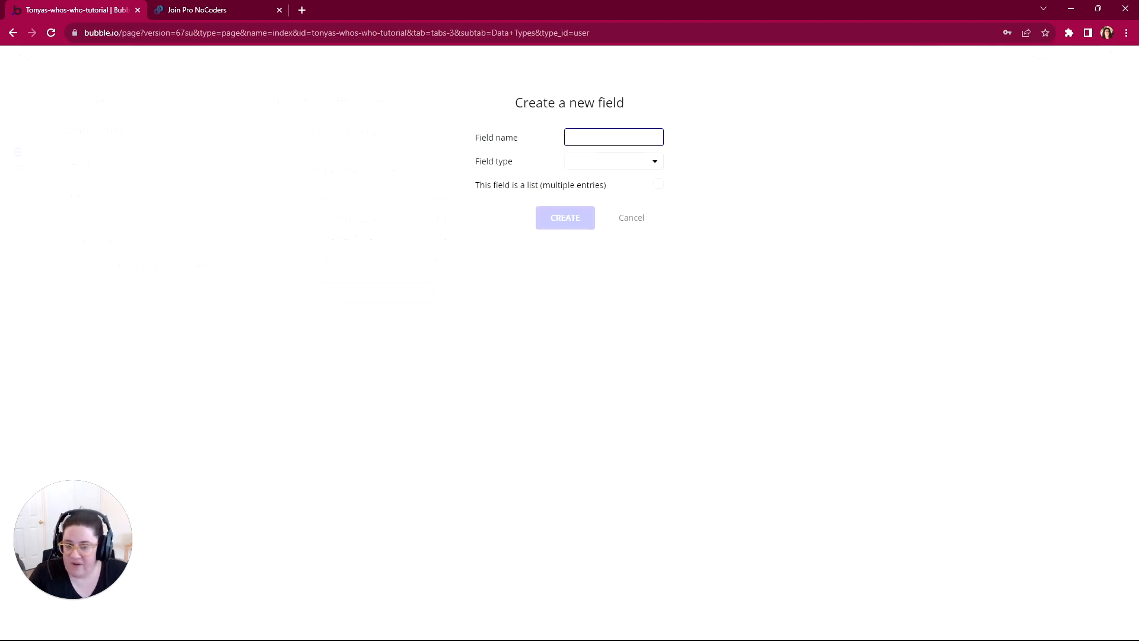
left_click(579, 165)
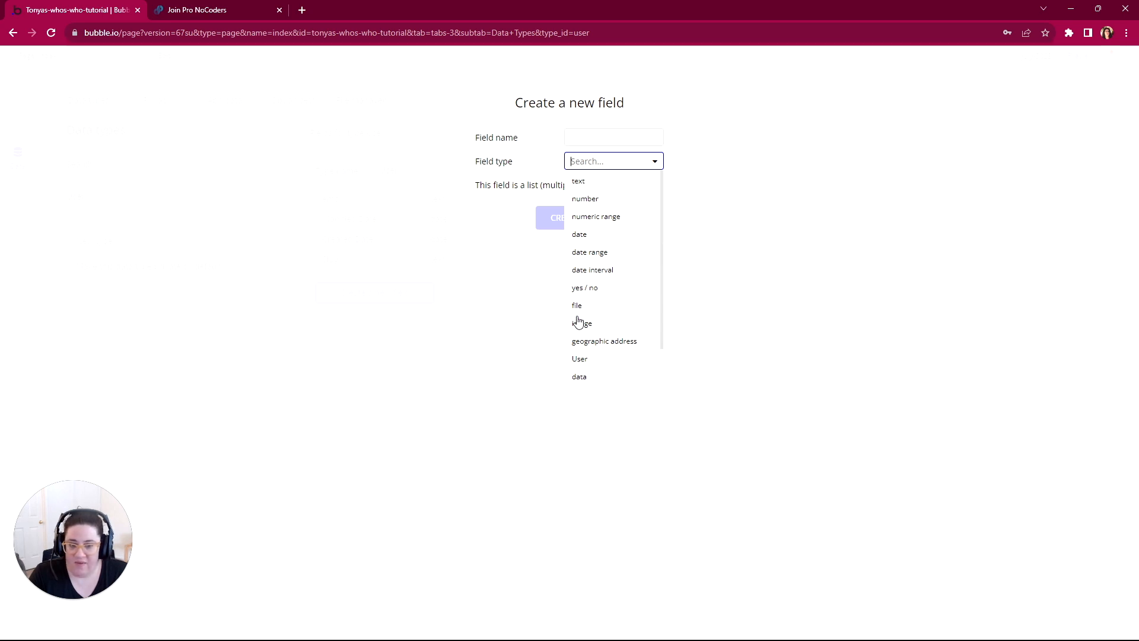
scroll(638, 353, "down", 1)
scroll(601, 218, "up", 1)
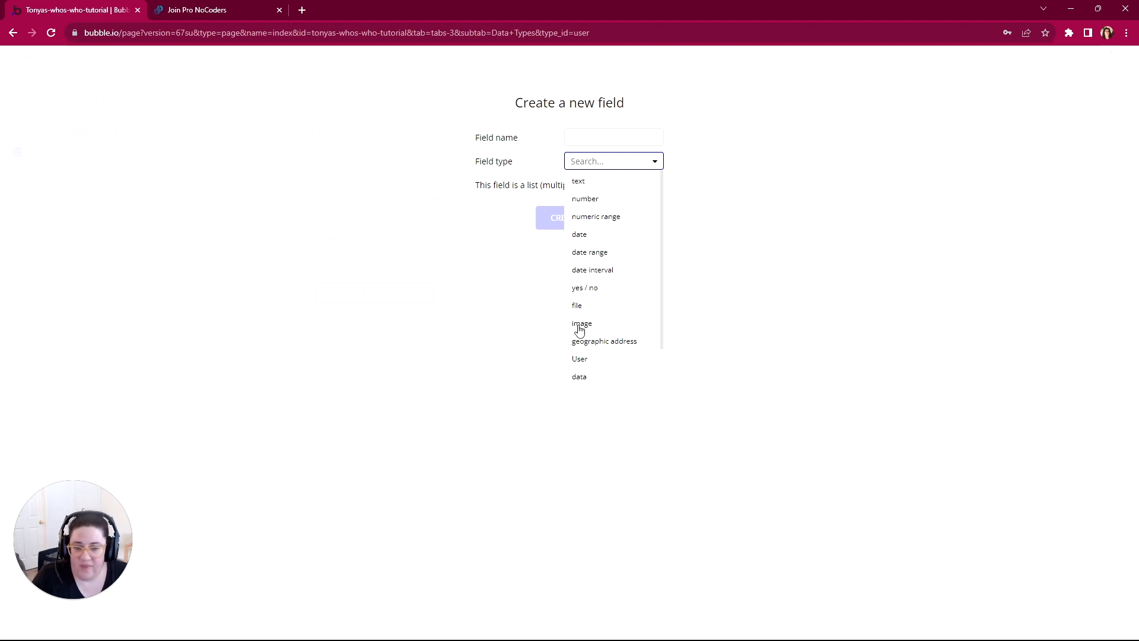
scroll(584, 349, "down", 1)
scroll(607, 290, "up", 1)
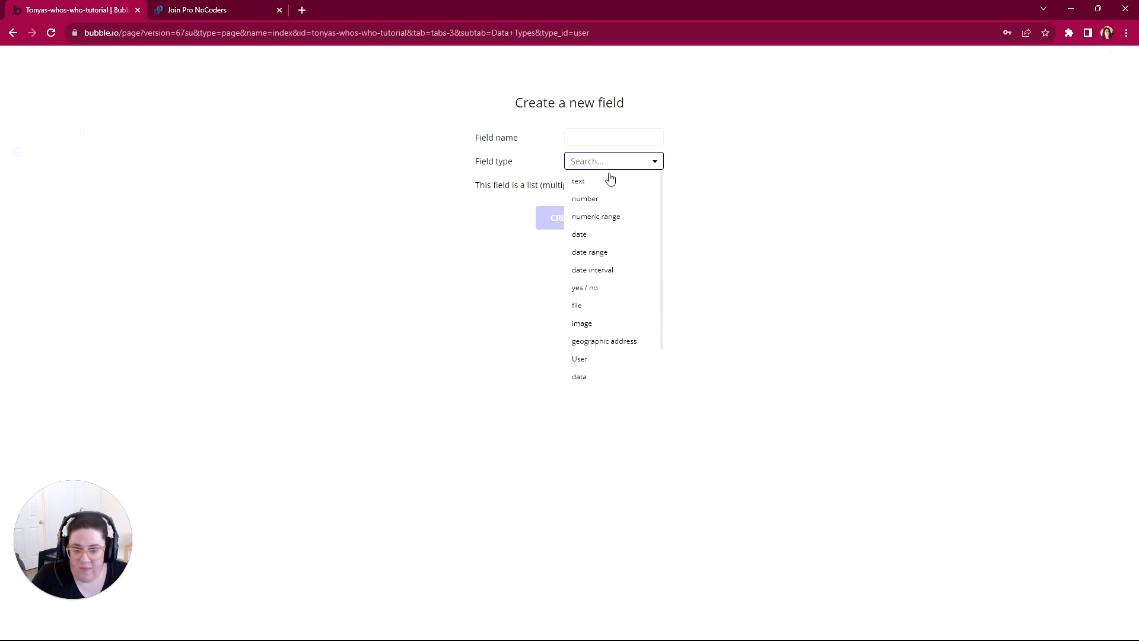
scroll(578, 368, "down", 1)
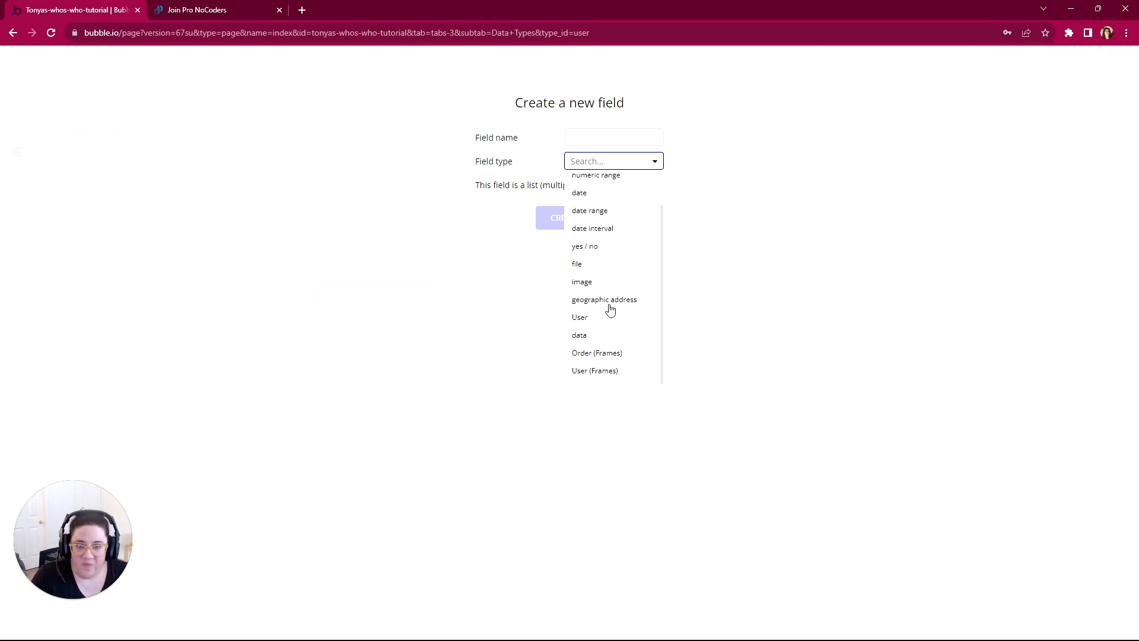
left_click(504, 220)
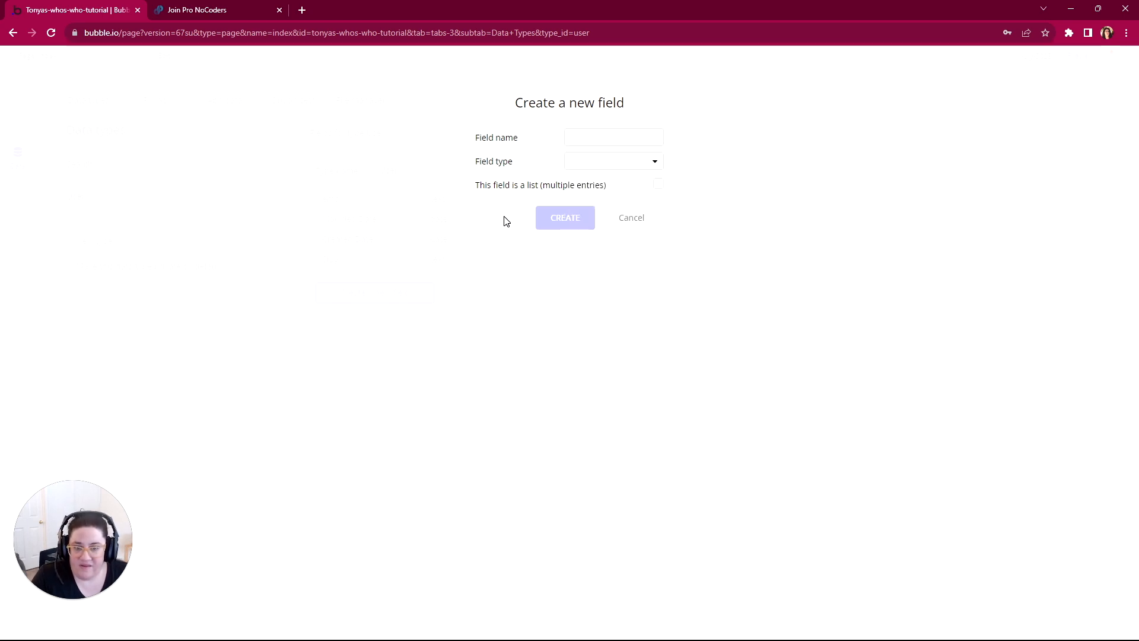
left_click(574, 165)
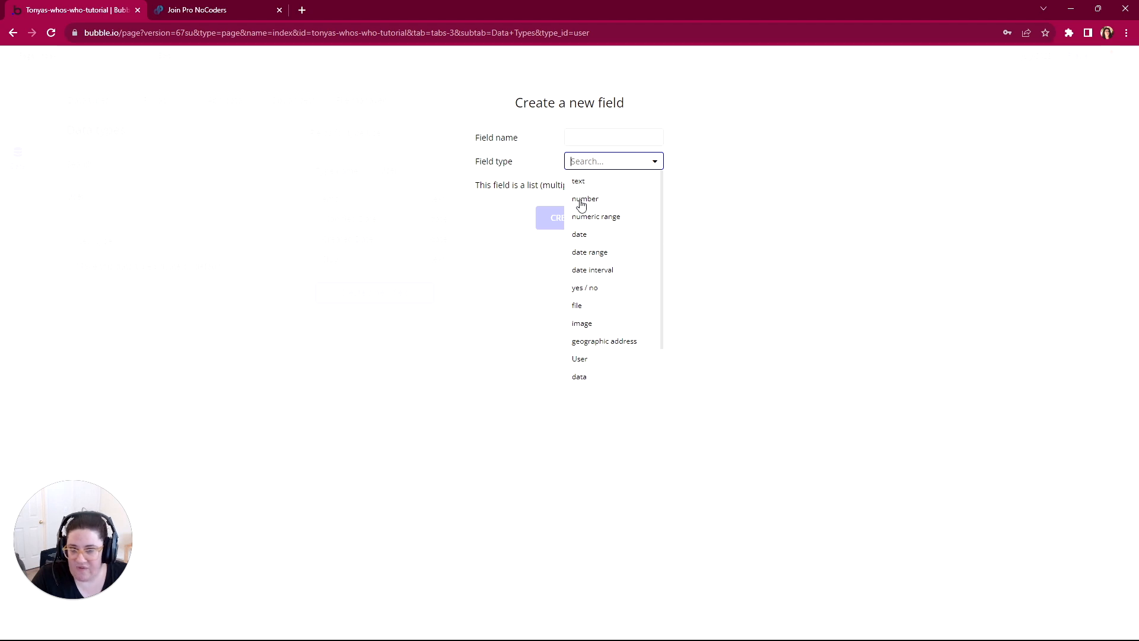
left_click(506, 215)
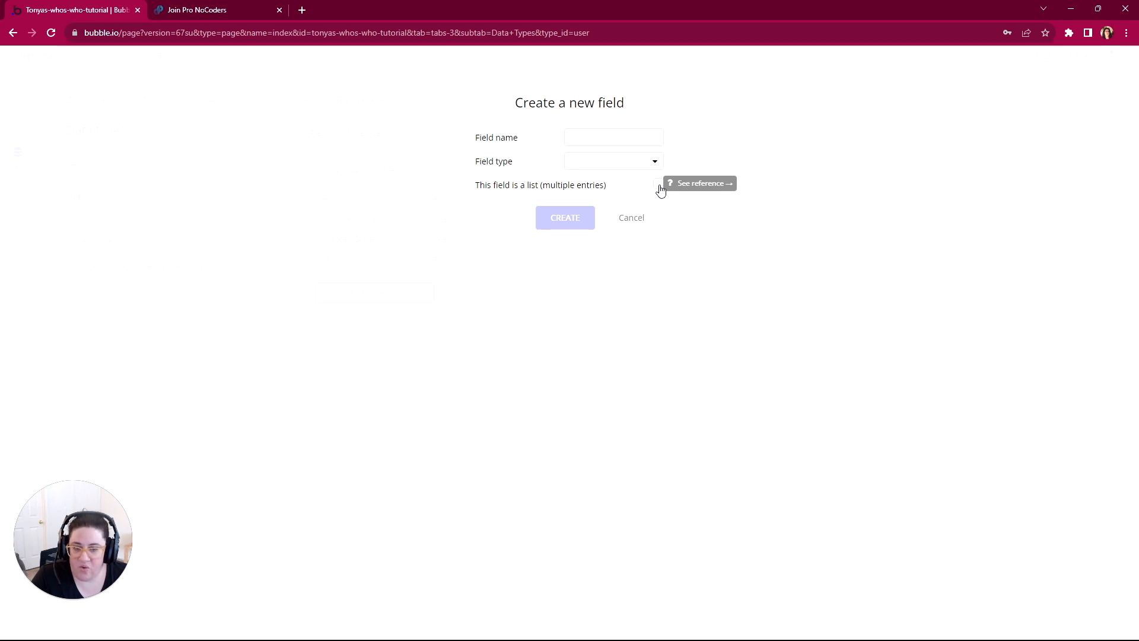
Step: Try the text field type for the new User field and toggle its multiple-entries list option on and off
left_click(592, 168)
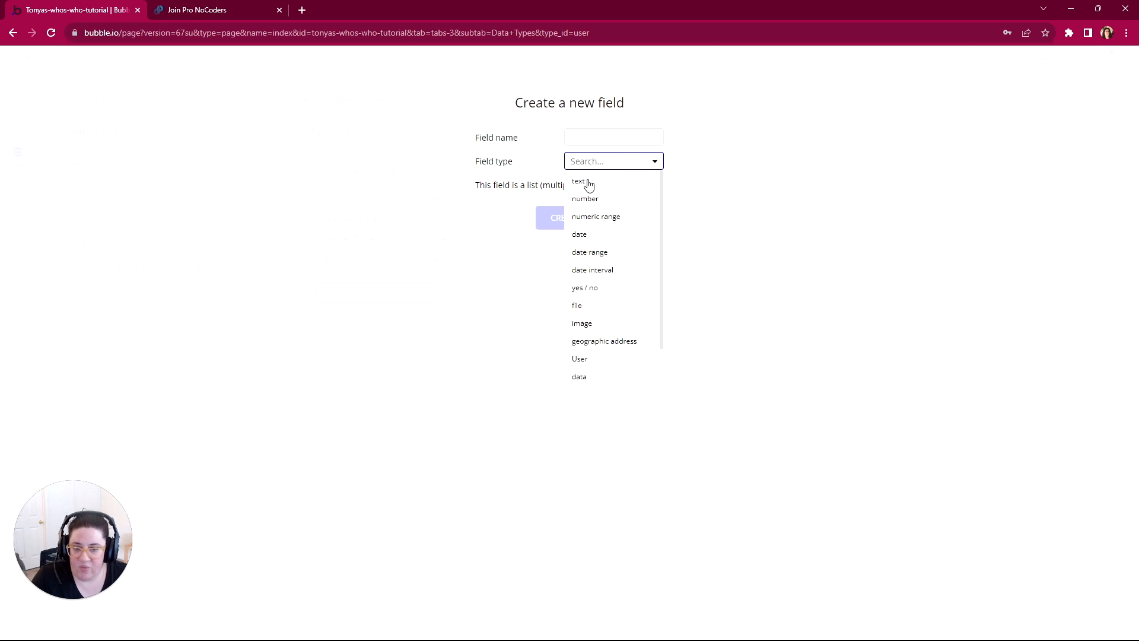
left_click(588, 184)
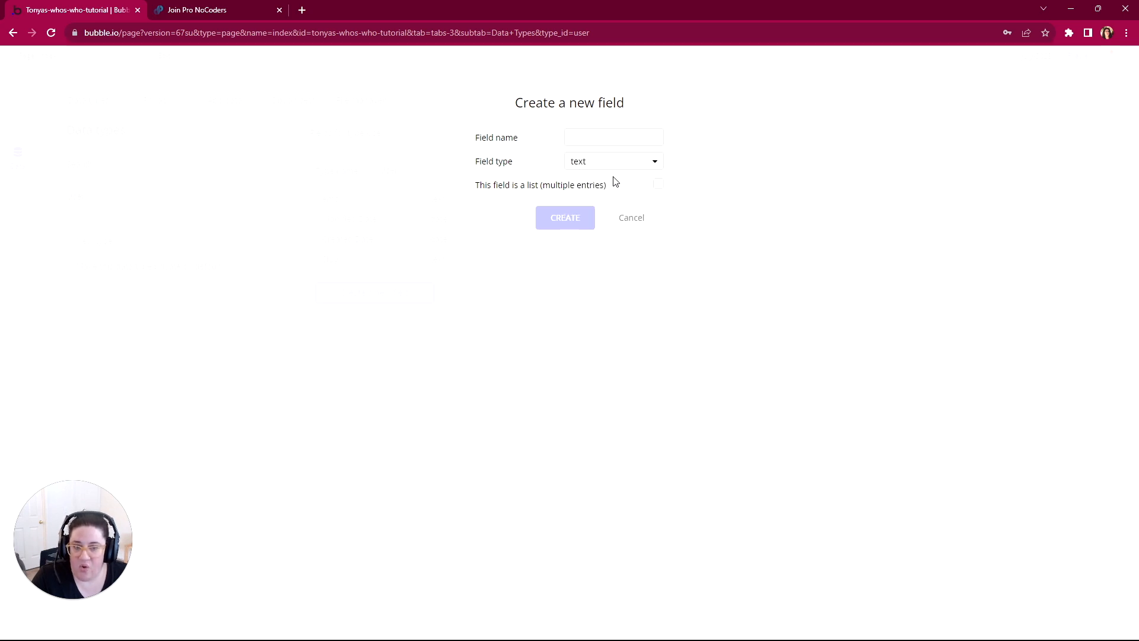
left_click(658, 185)
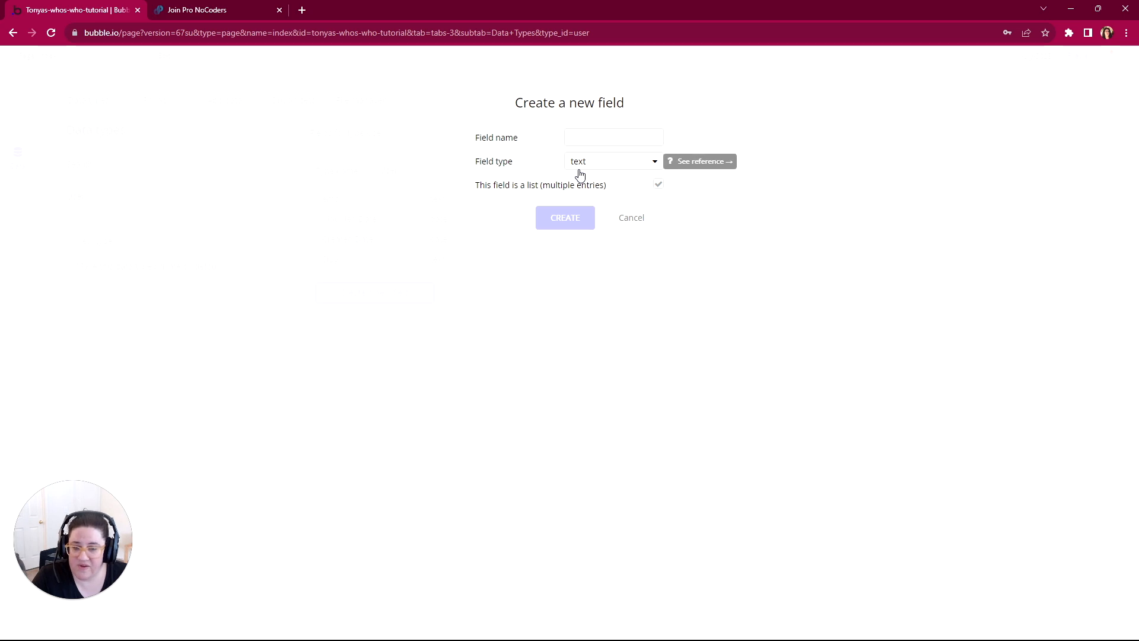
left_click(659, 186)
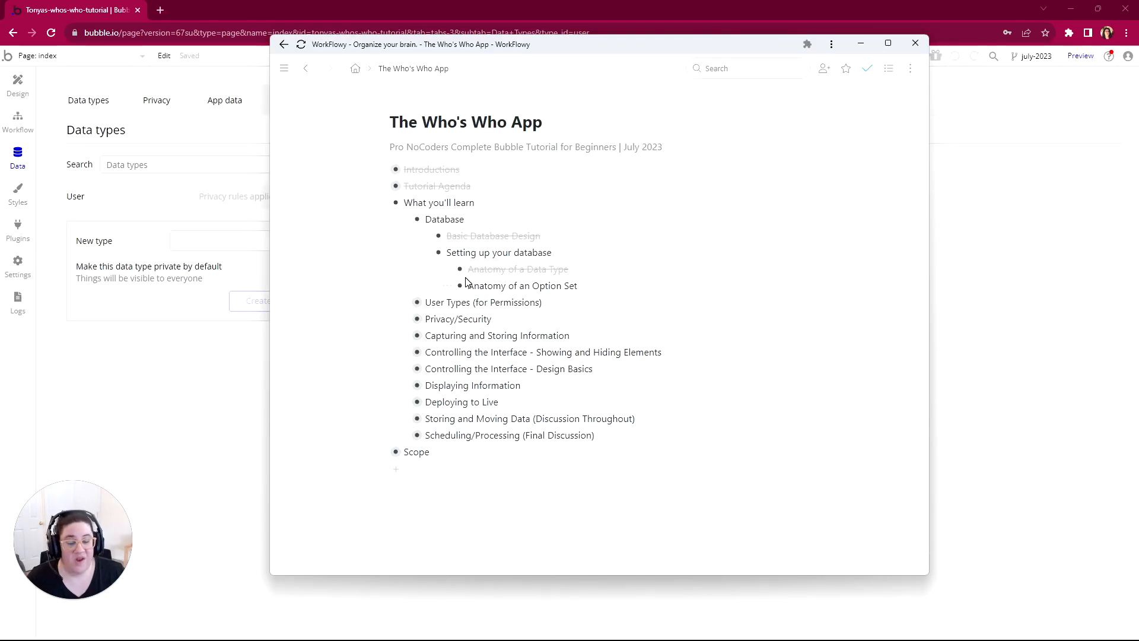
Step: Show the option sets in the Bubble editor and relate them to the App Admin and Standard user types in the WorkFlowy outline
left_click(185, 386)
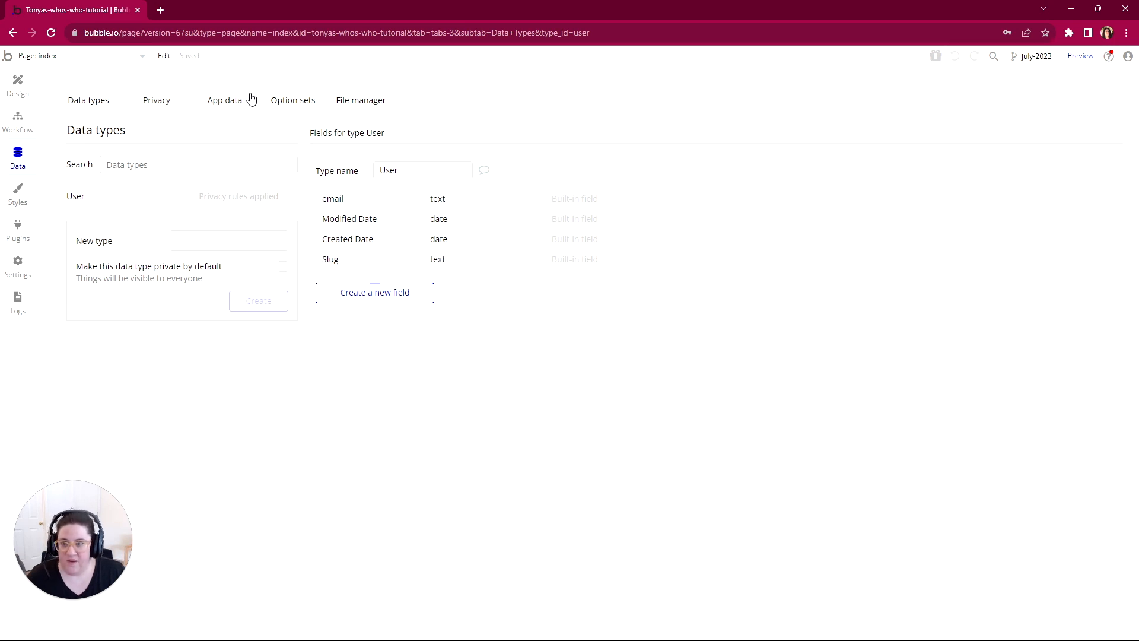
left_click(290, 105)
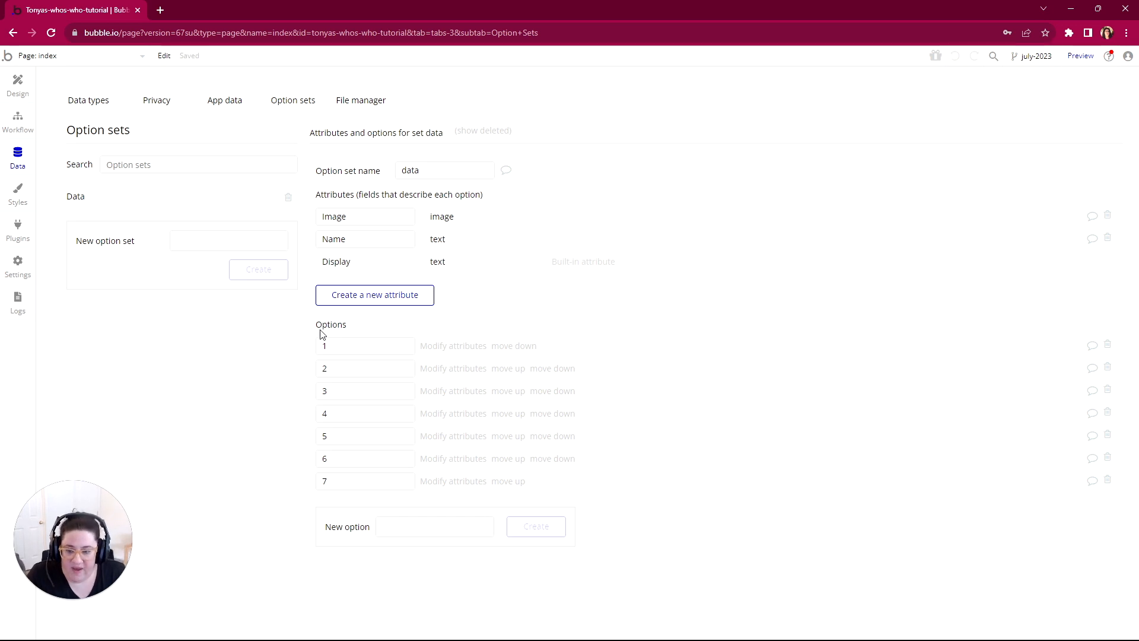
left_click(598, 628)
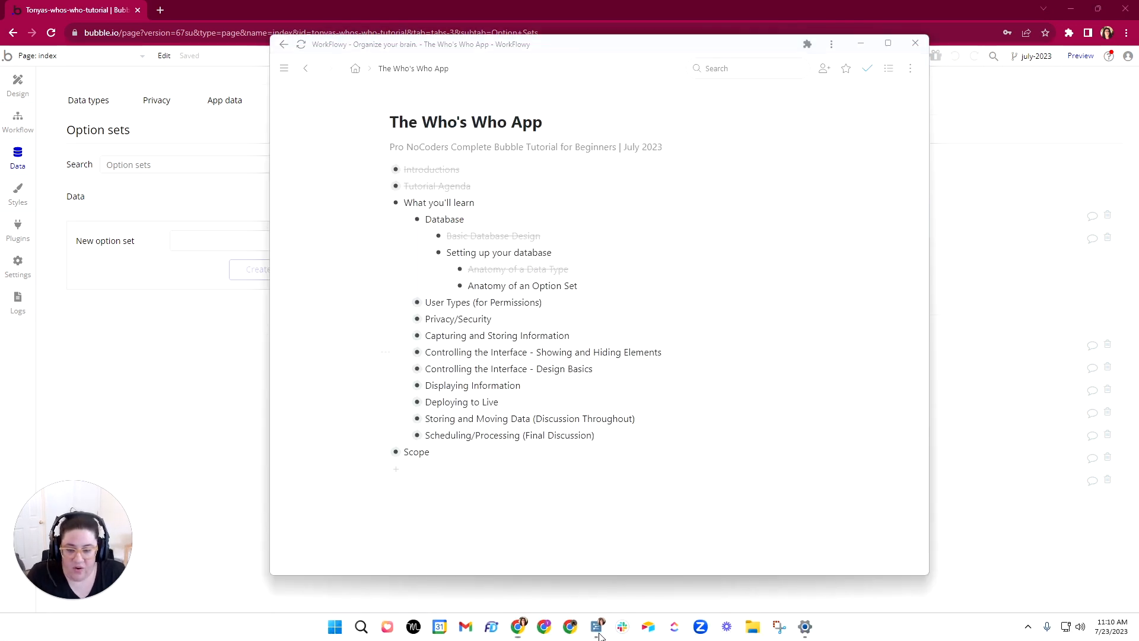
left_click(405, 302)
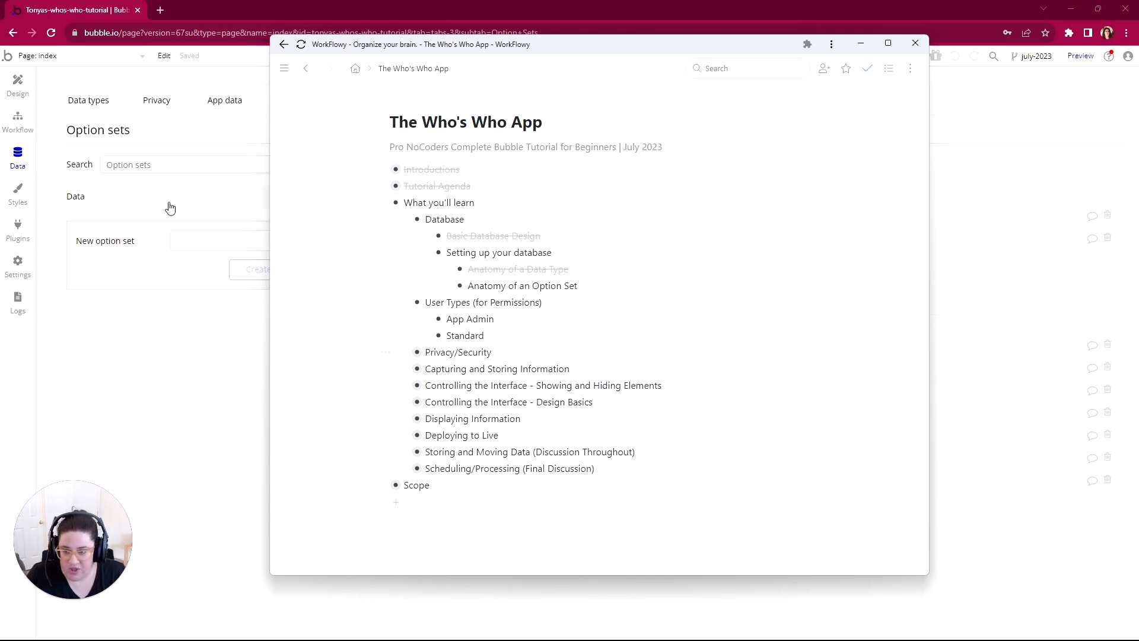
left_click_drag(494, 319, 447, 336)
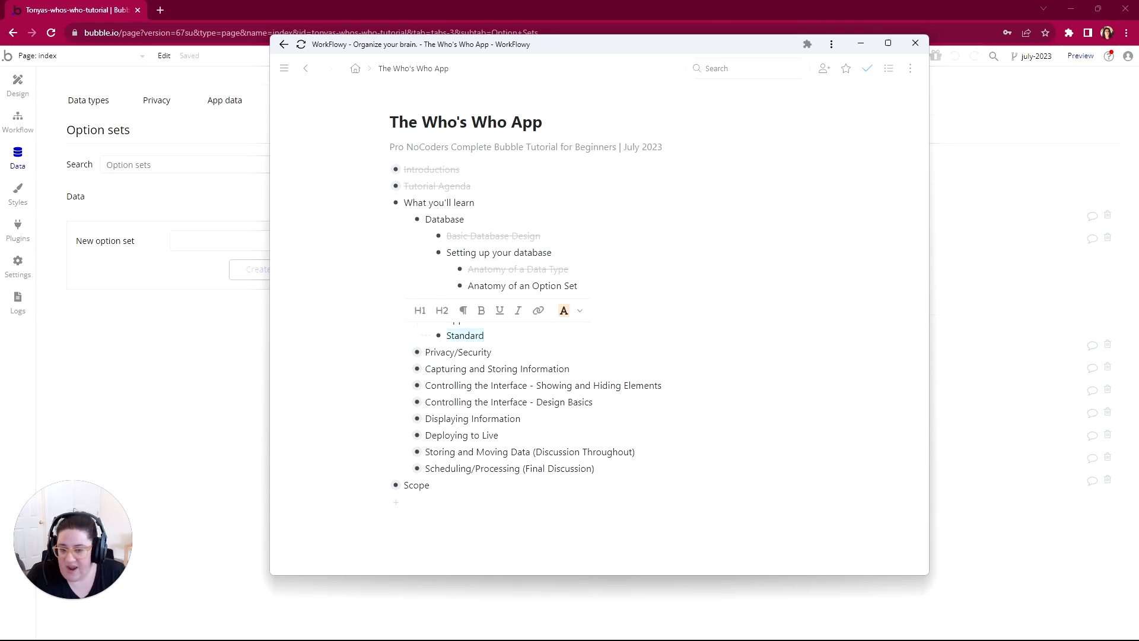
left_click(172, 349)
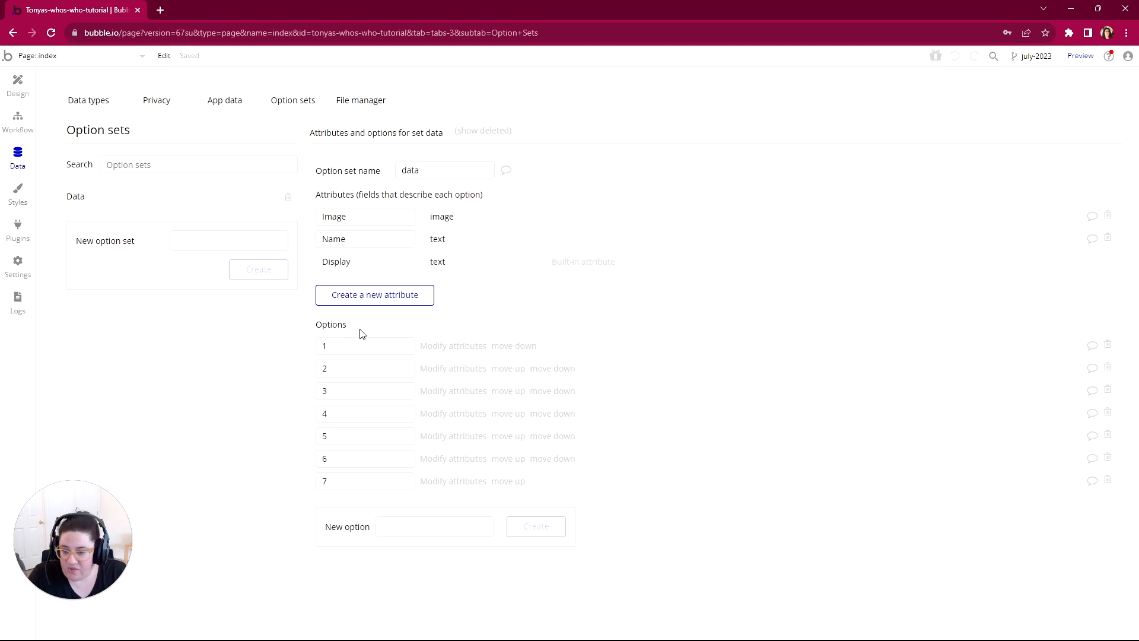
Step: Examine the attribute types and the multiple-entries list option offered for a new attribute of the data option set
left_click(382, 297)
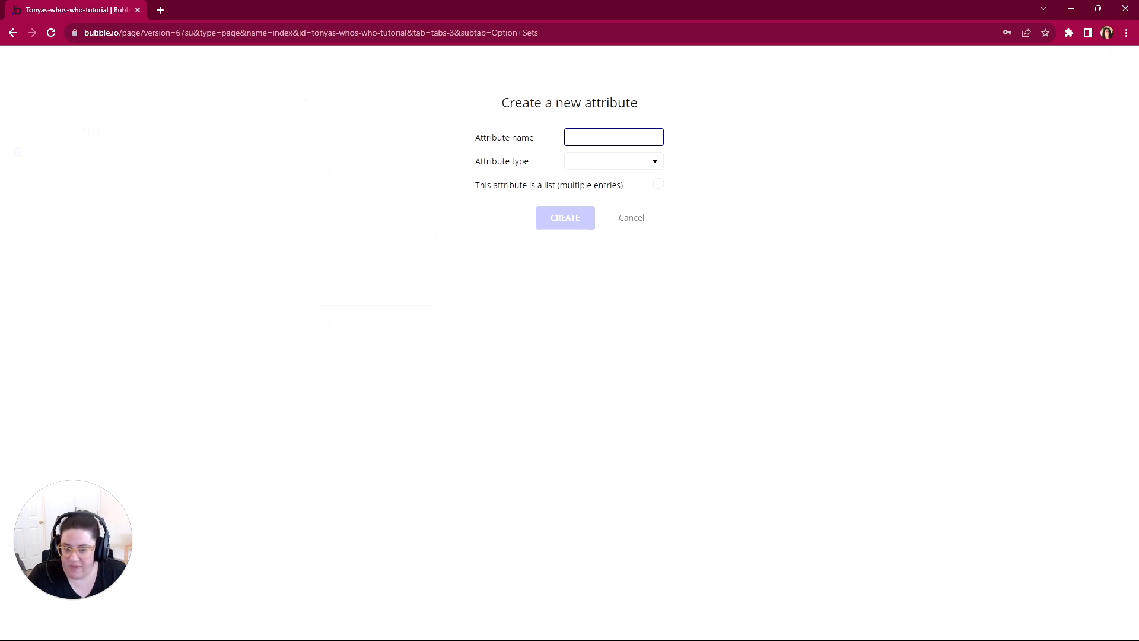
left_click(587, 166)
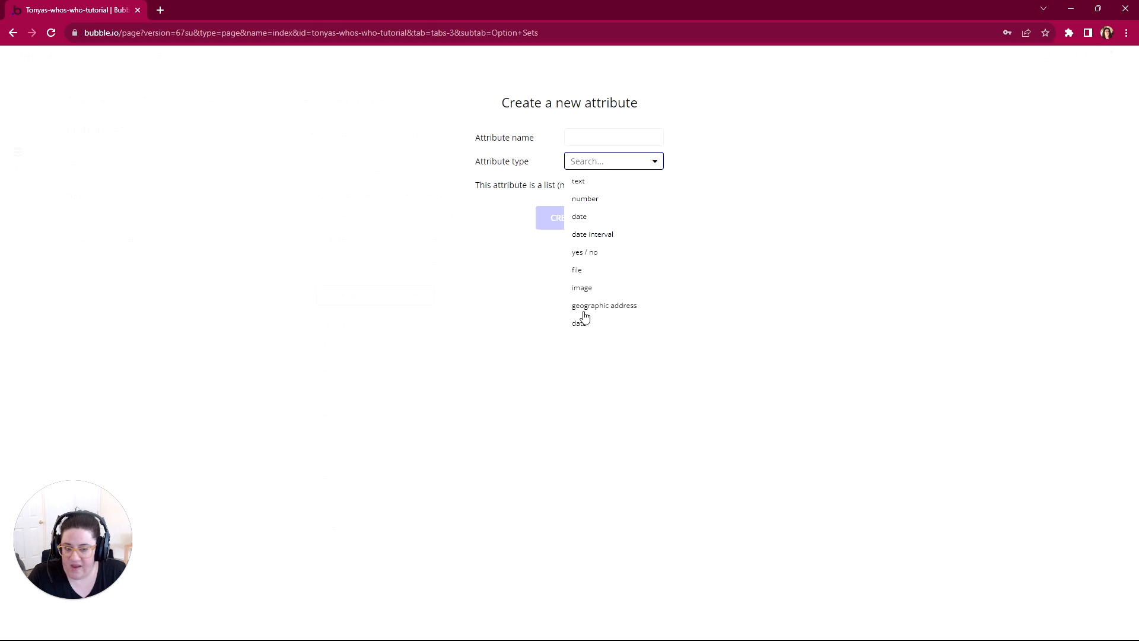
left_click(520, 183)
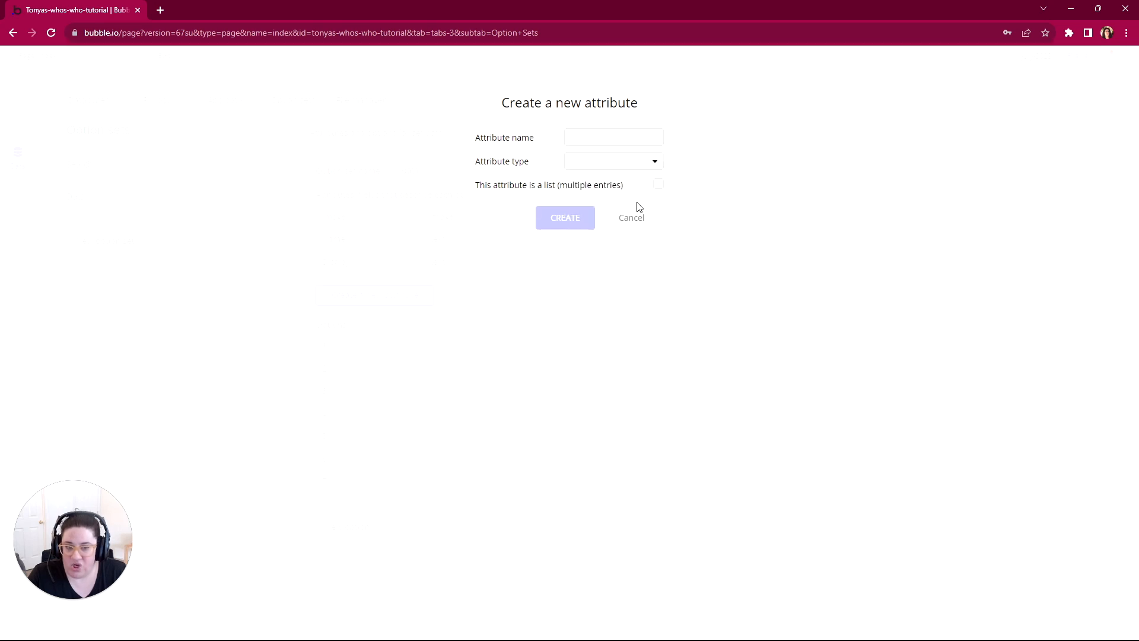
left_click(658, 187)
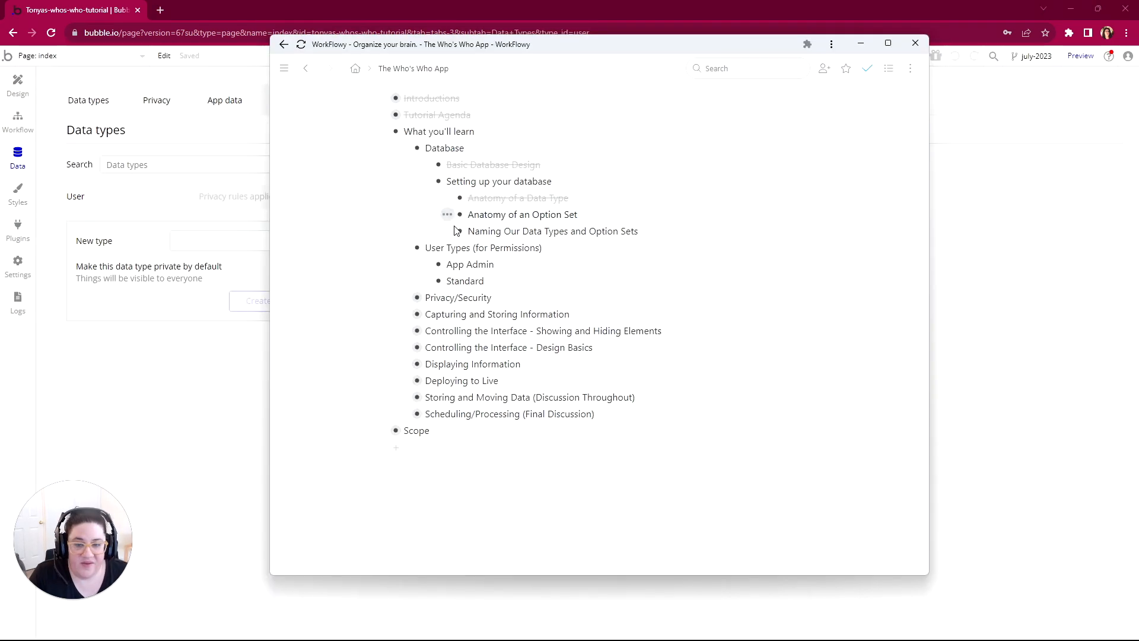
Step: Mark Anatomy of an Option Set as complete in the WorkFlowy outline and highlight Naming Our Data Types and Option Sets
right_click(442, 232)
key("Escape")
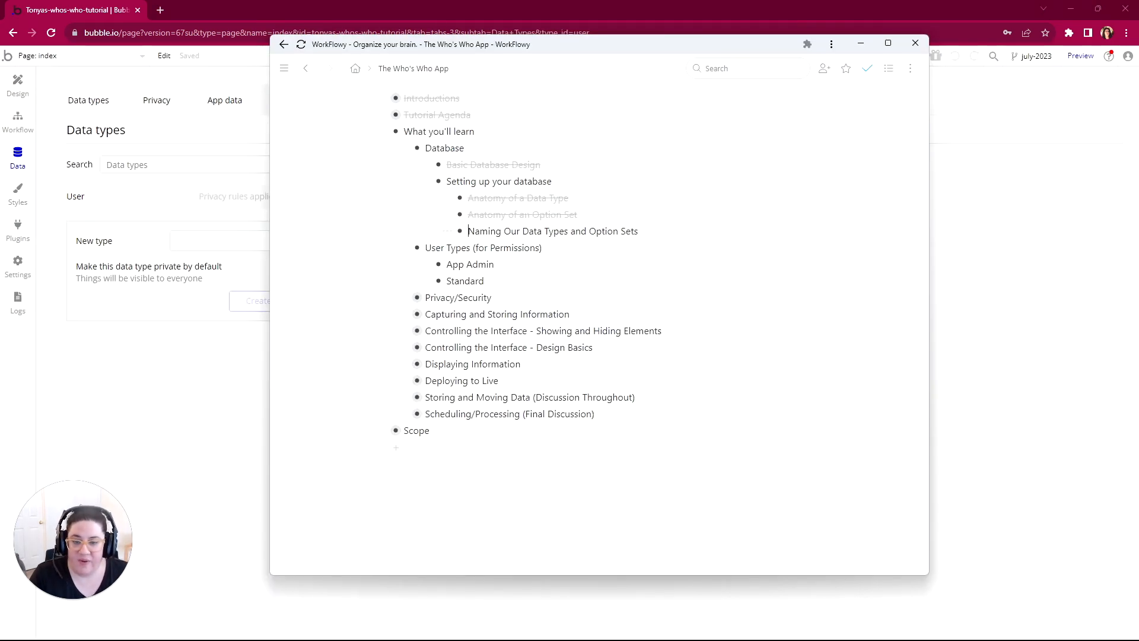
left_click_drag(468, 231, 642, 239)
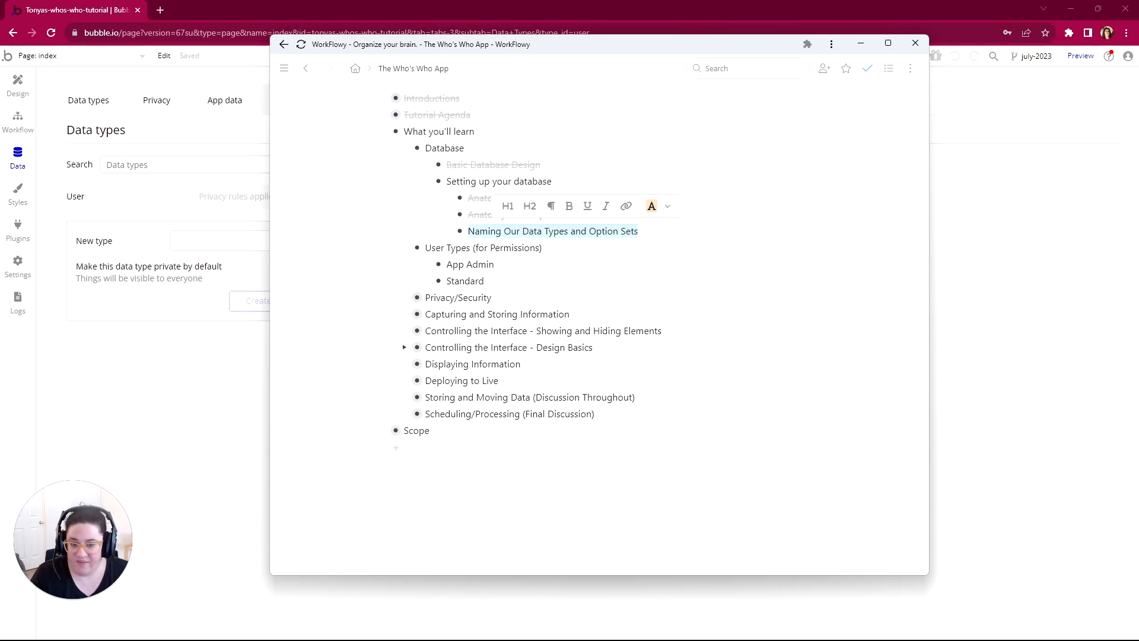
Step: Expand the Scope outline down to its database's Data Types list and move the outline window clear of the Bubble editor
left_click(383, 430)
scroll(392, 428, "down", 3)
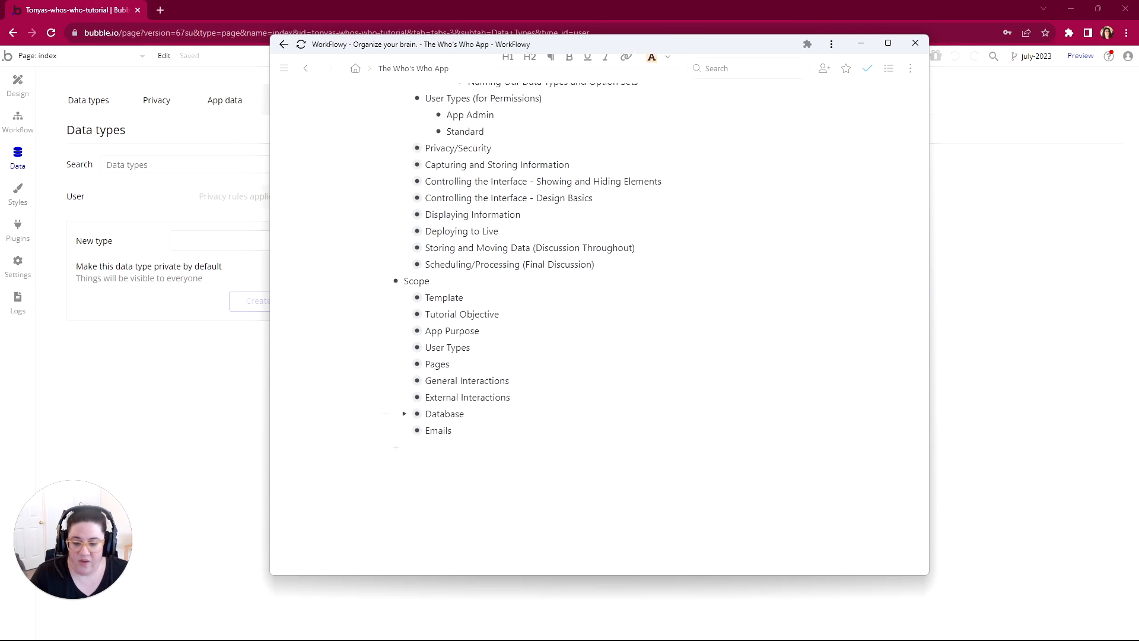
left_click(405, 414)
left_click(427, 432)
scroll(427, 433, "down", 2)
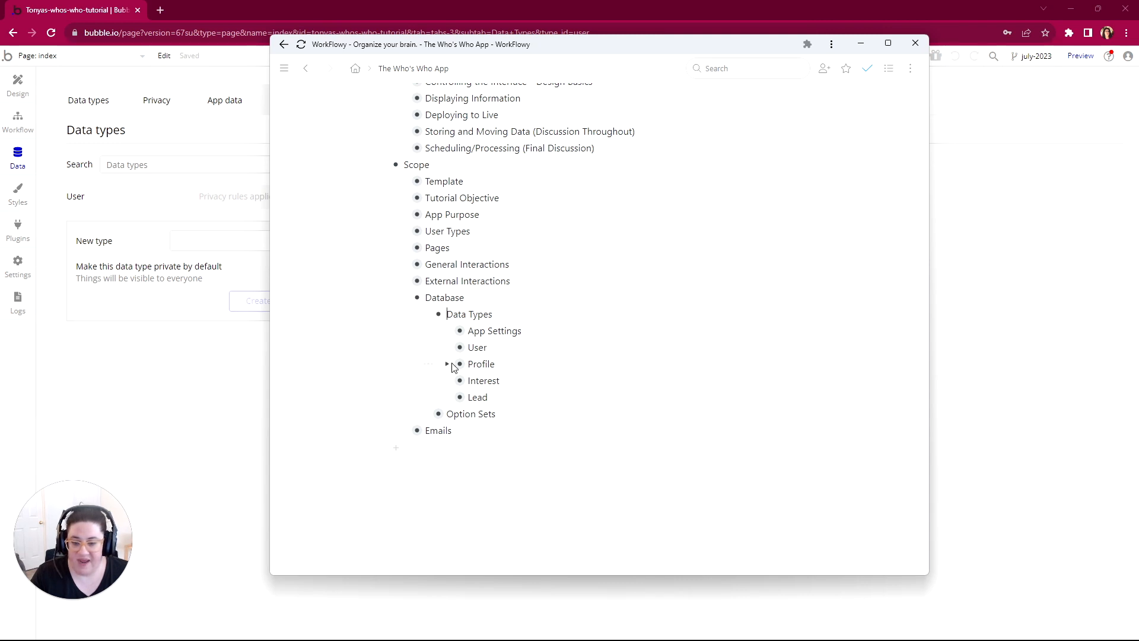
left_click_drag(570, 46, 1138, 45)
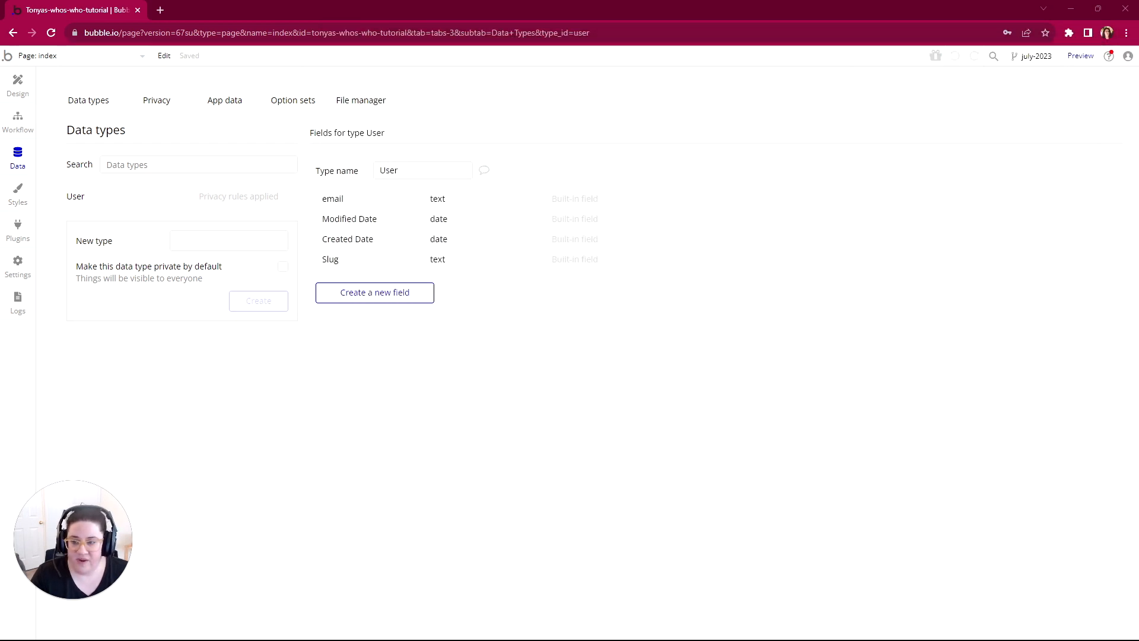
Step: Create a data type named App Settings in the Bubble editor, leaving it publicly visible
left_click(228, 240)
type("App S")
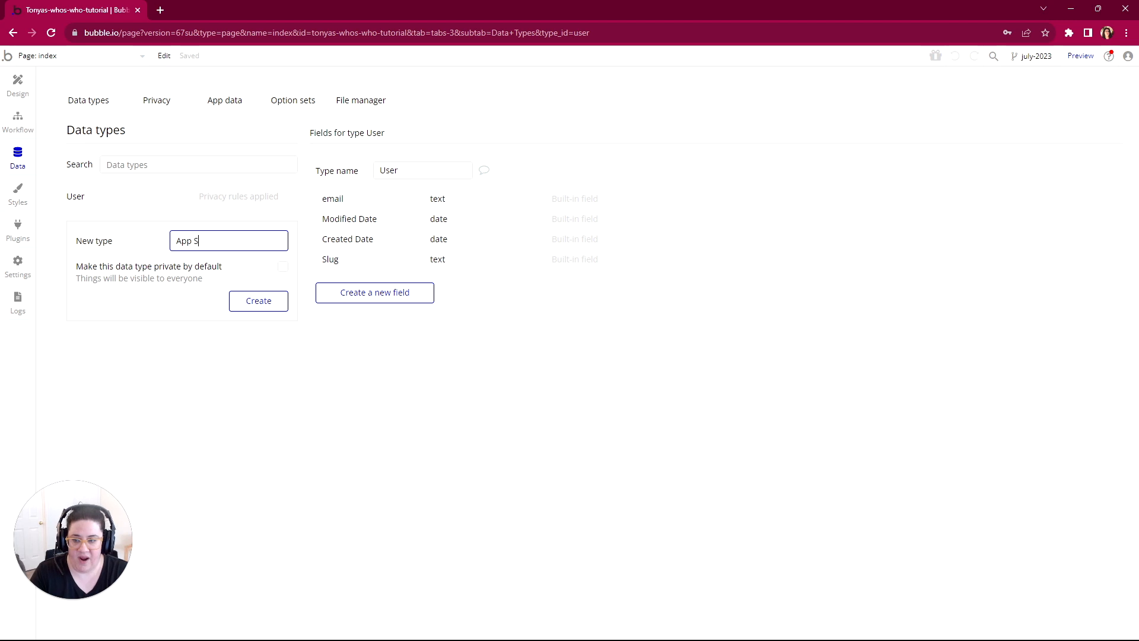
type("ettings")
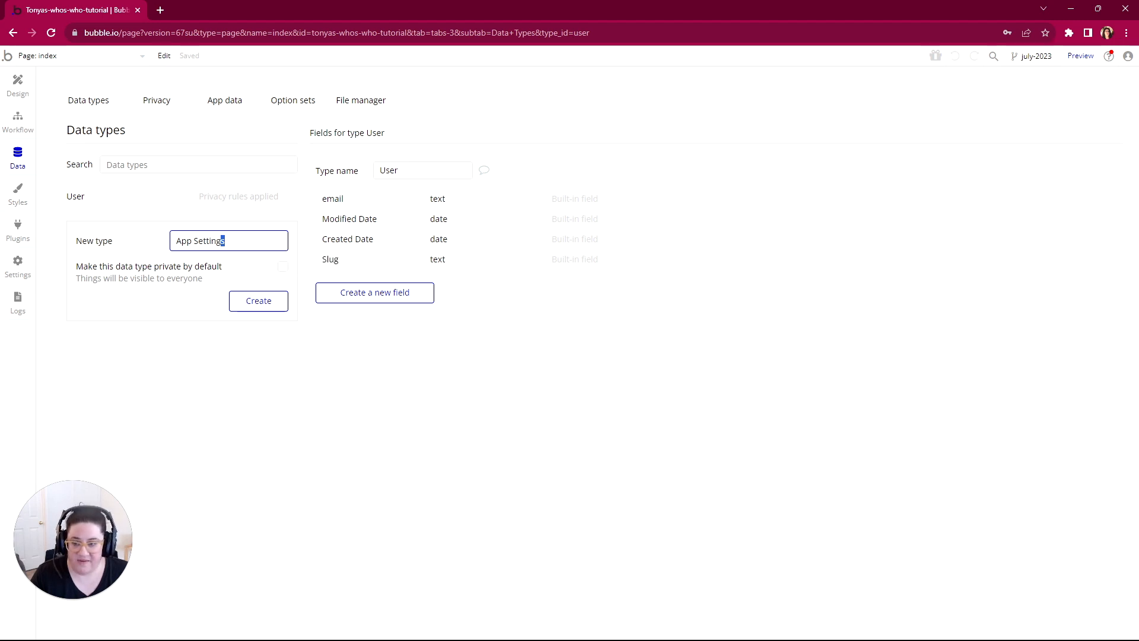
left_click(253, 306)
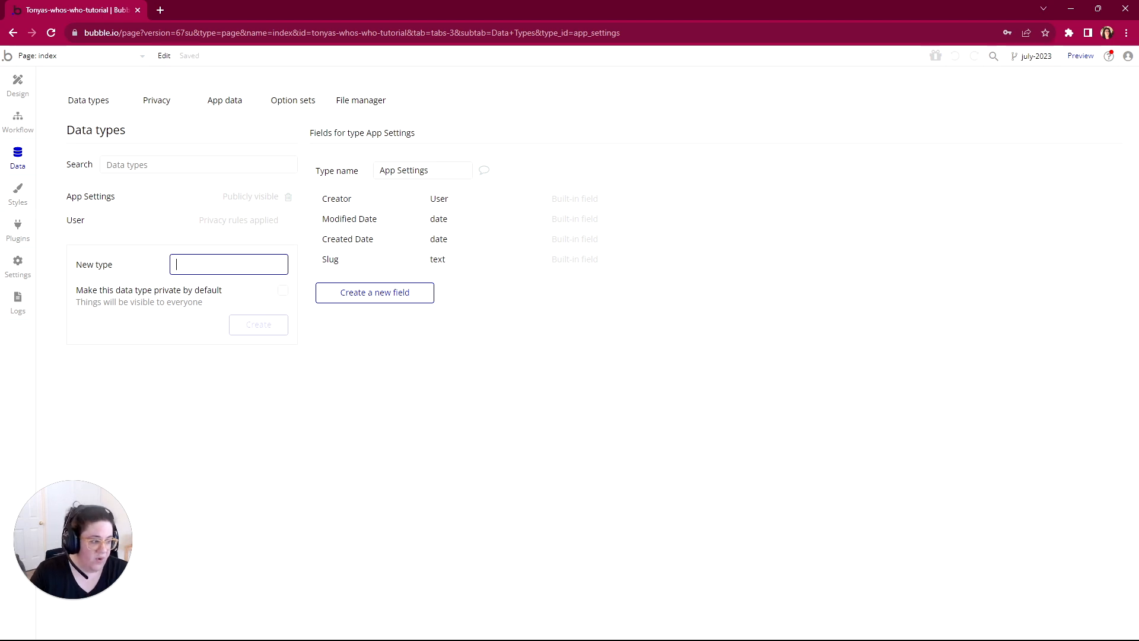
Step: Create a data type named Profile, leaving it publicly visible
type("Profil")
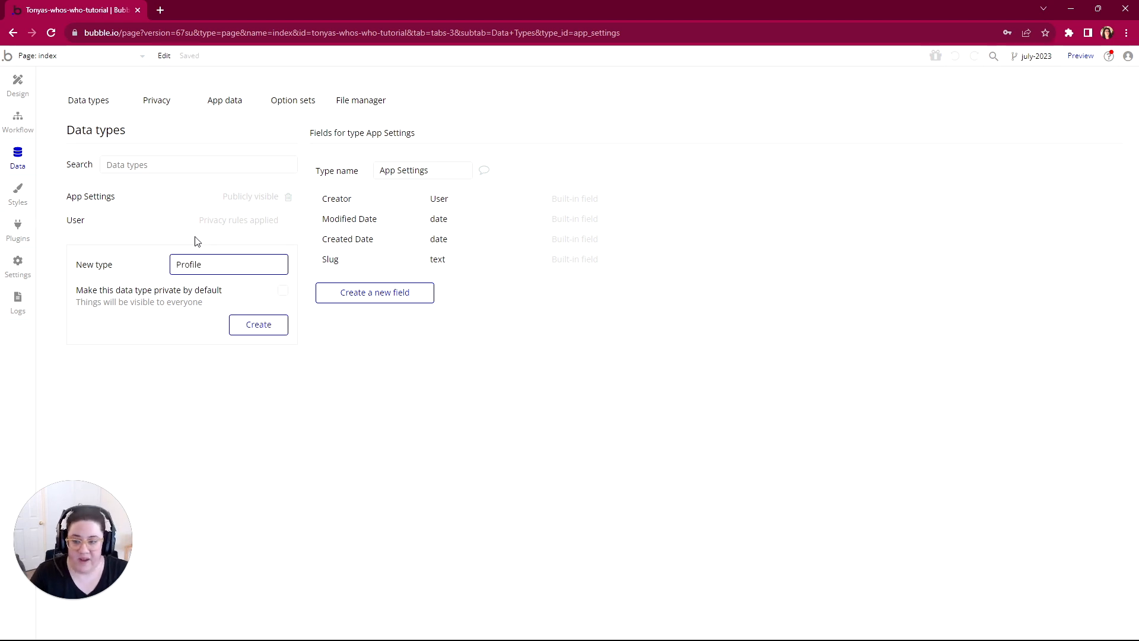
type("e")
left_click(256, 324)
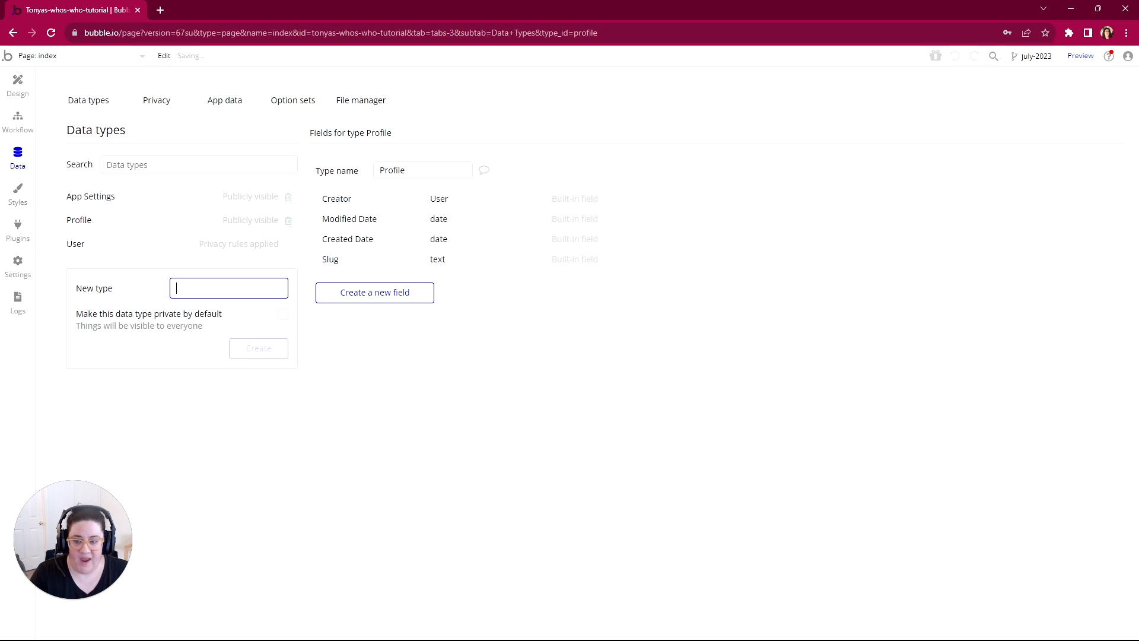
Step: Create publicly visible data types named Lead and Interest, and open the fields of the built-in User type
type("Lea")
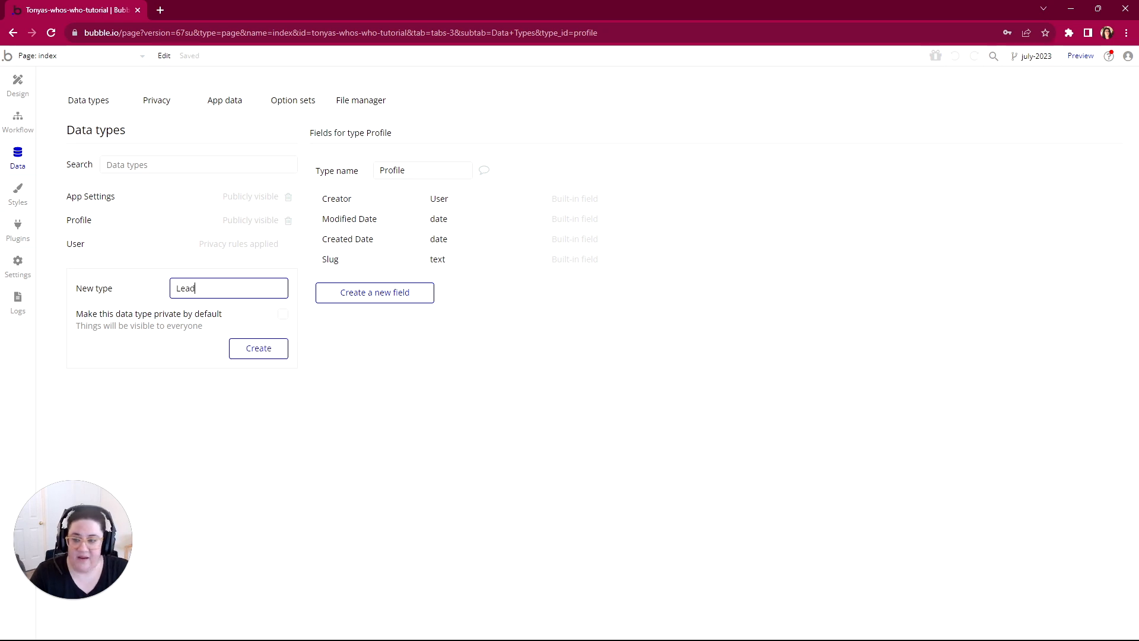
type("d")
left_click(246, 355)
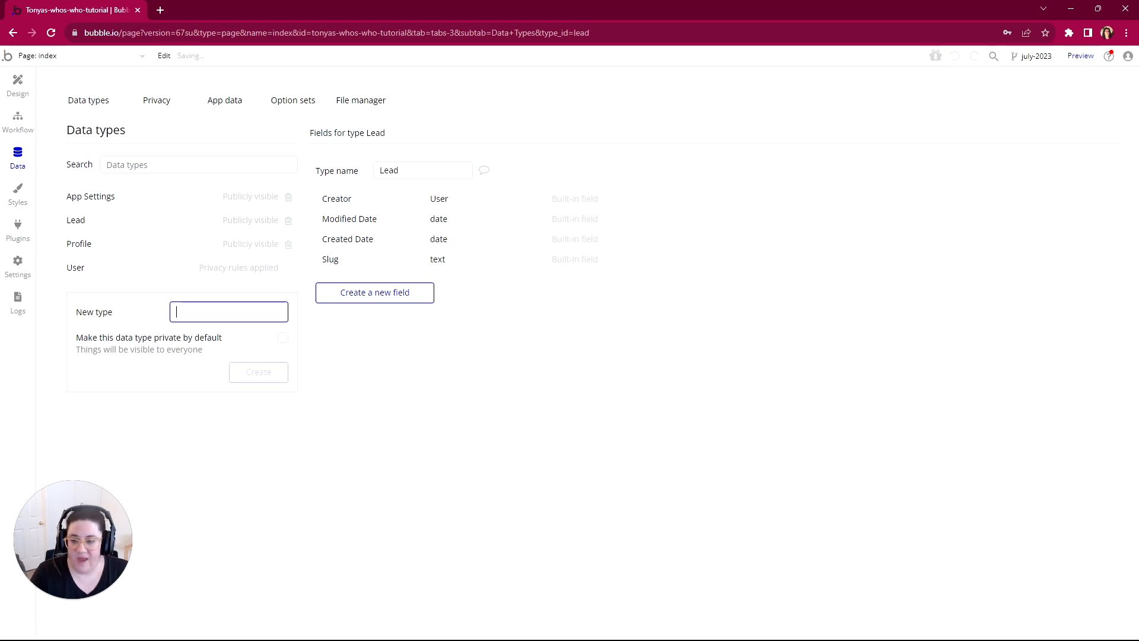
type("Interes")
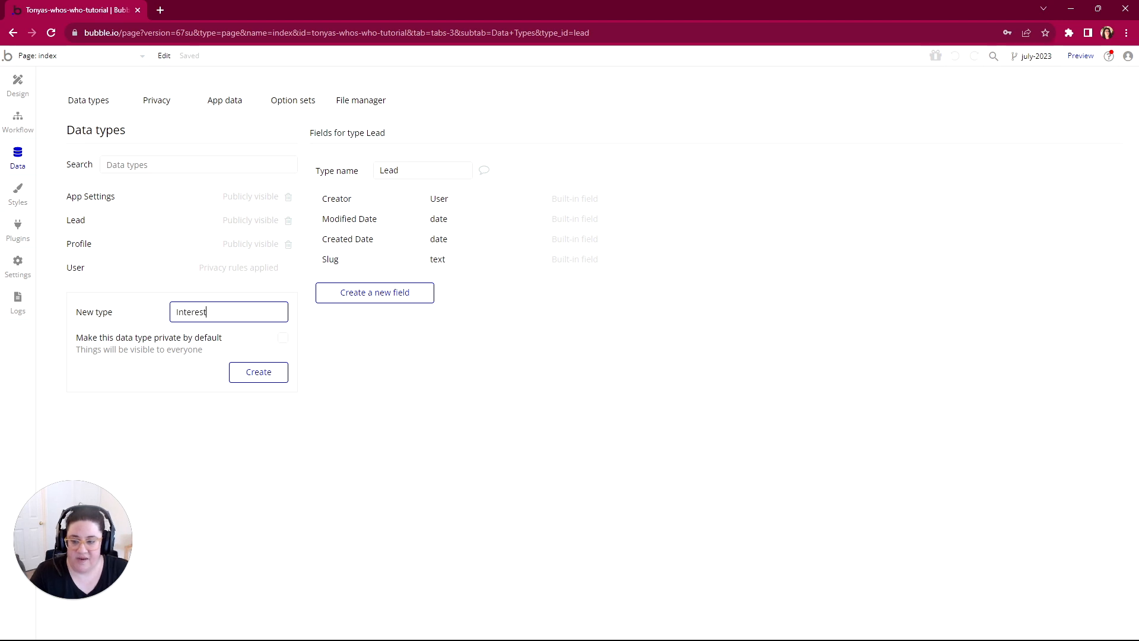
type("t")
left_click(252, 377)
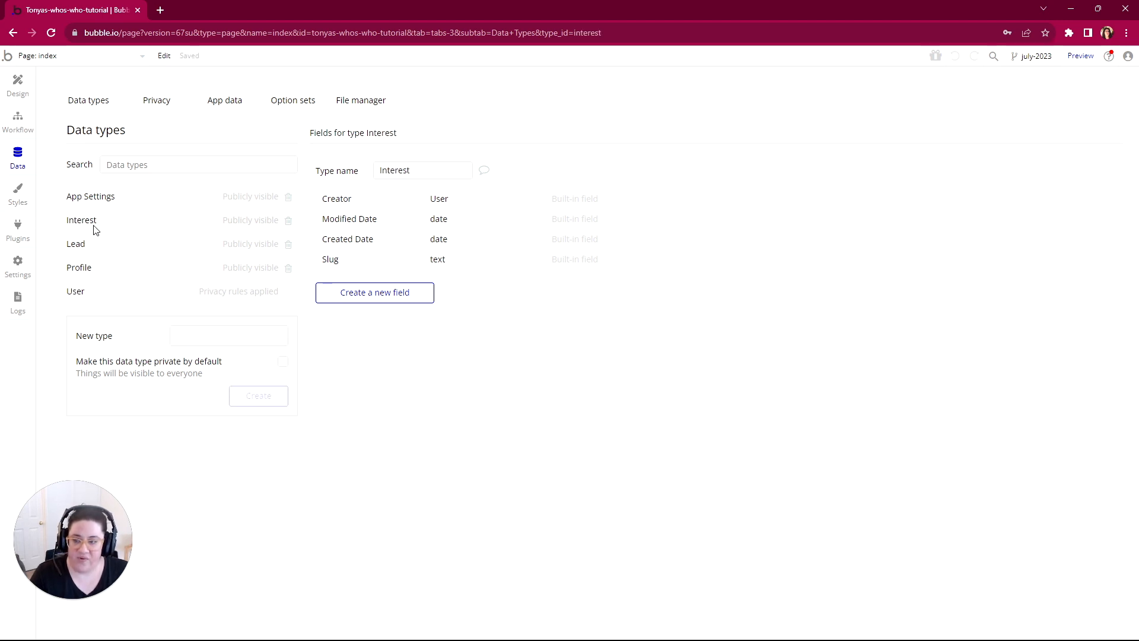
left_click(75, 292)
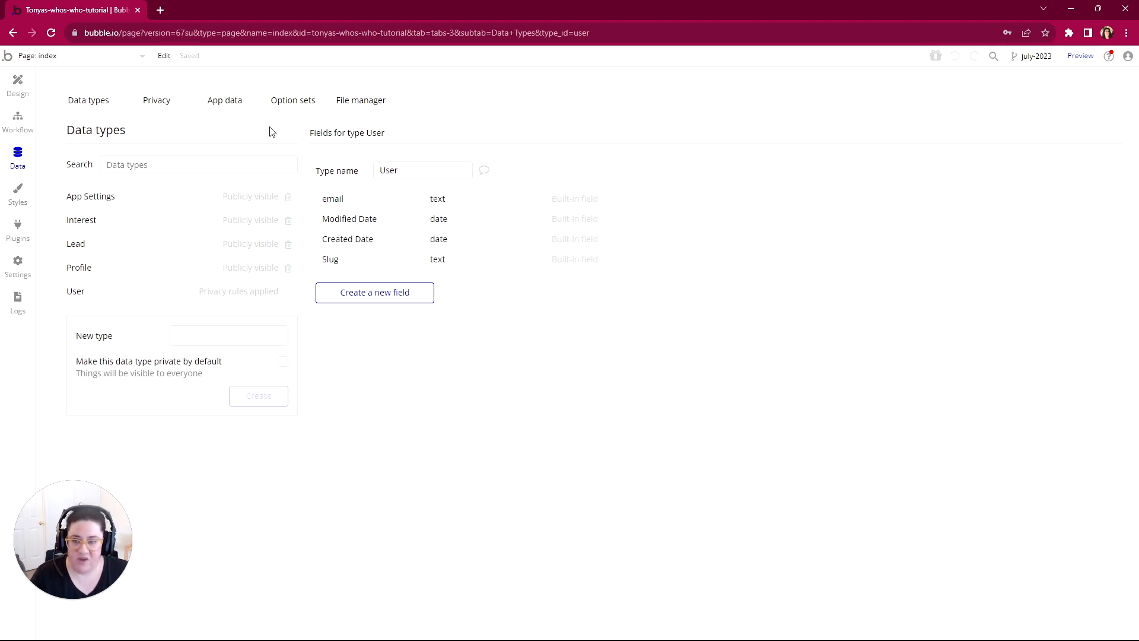
Step: Rename the existing data option set as Data (OS)
left_click(290, 105)
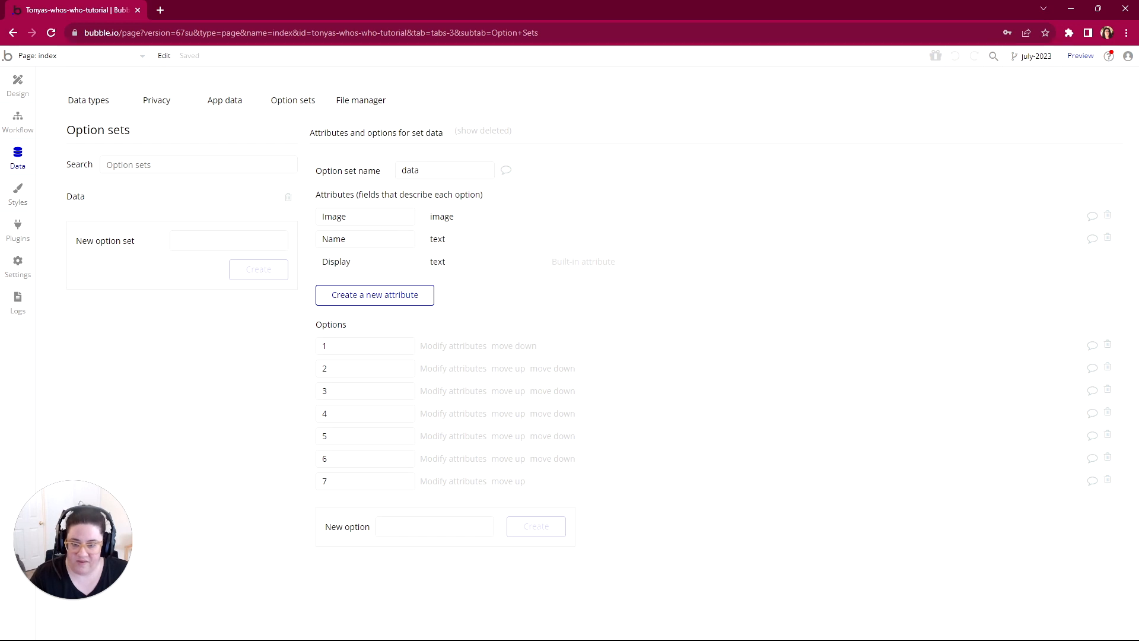
left_click(404, 170)
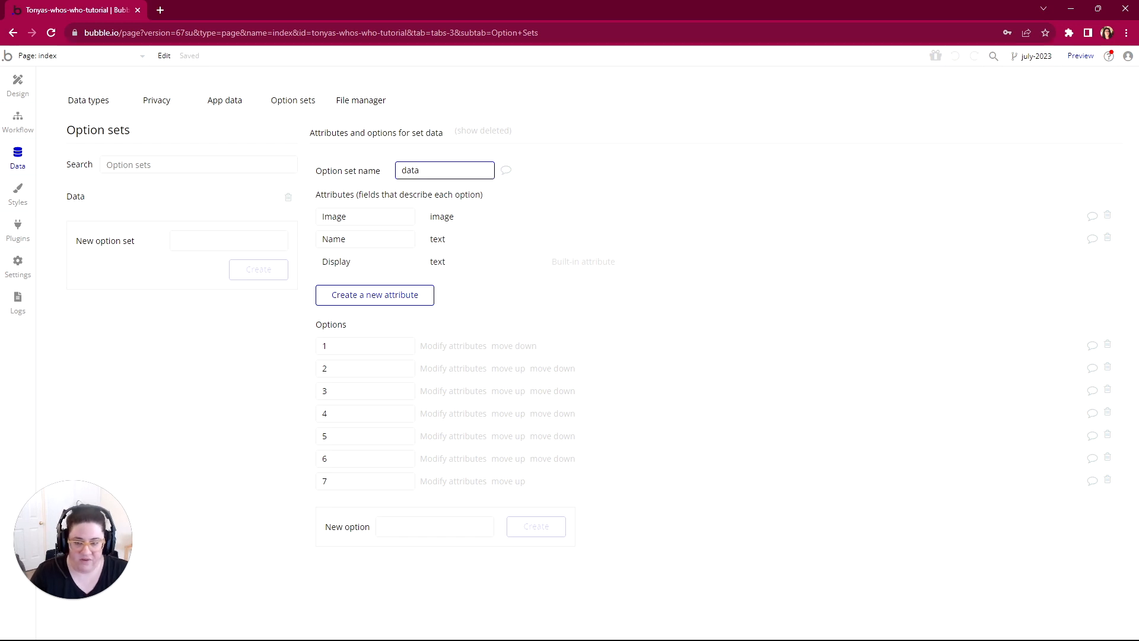
key("BackSpace")
type("D")
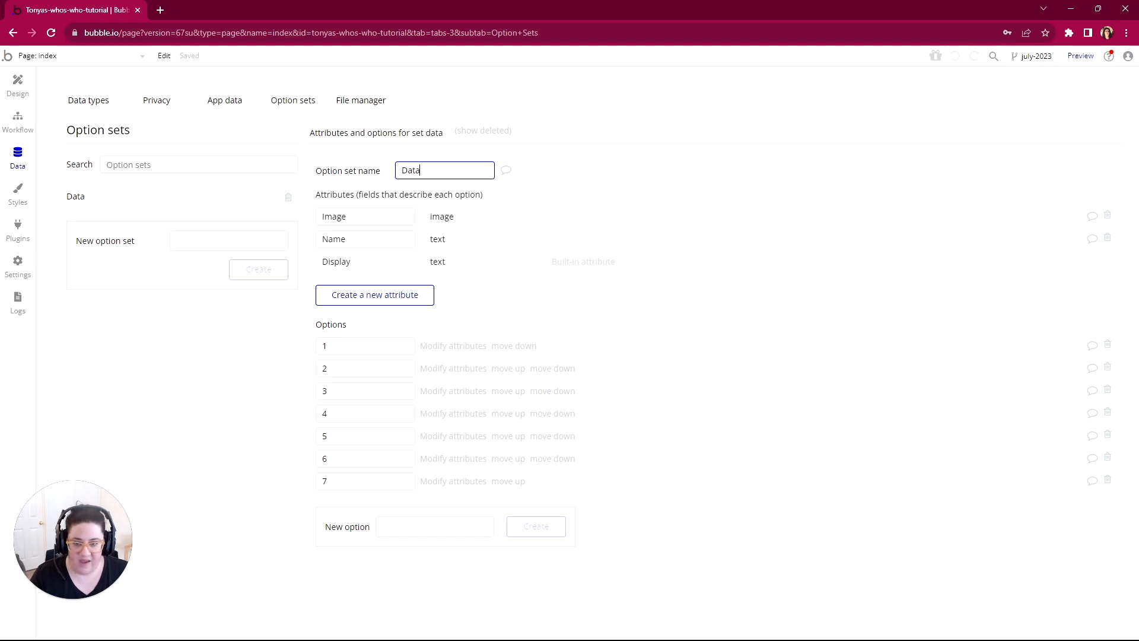
double_click(398, 174)
left_click(422, 172)
type("(O")
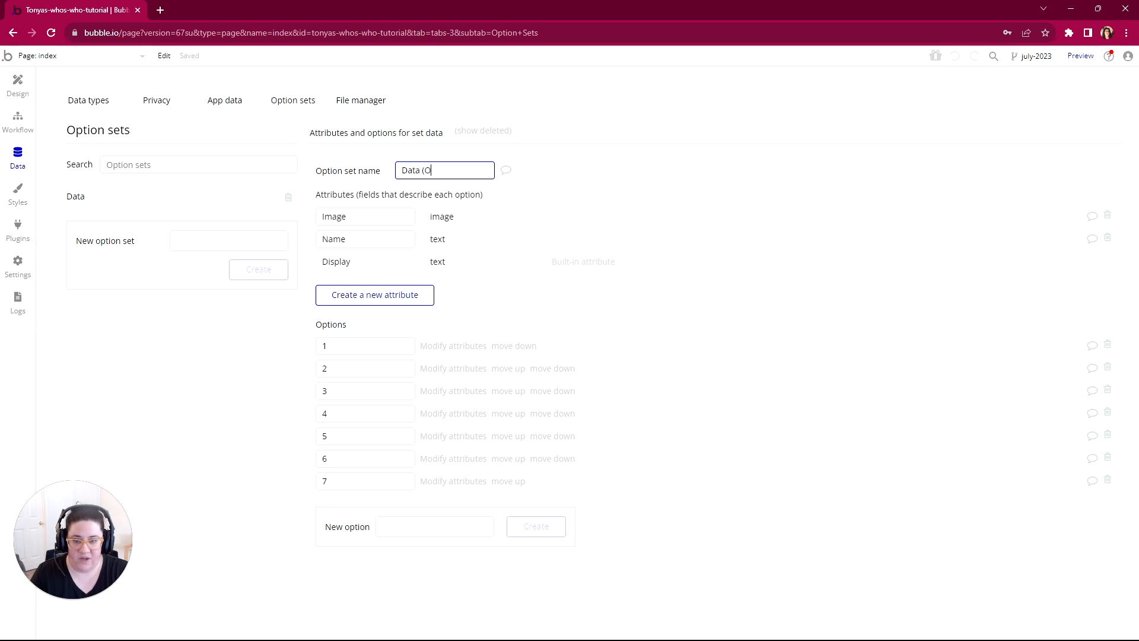
type("S)")
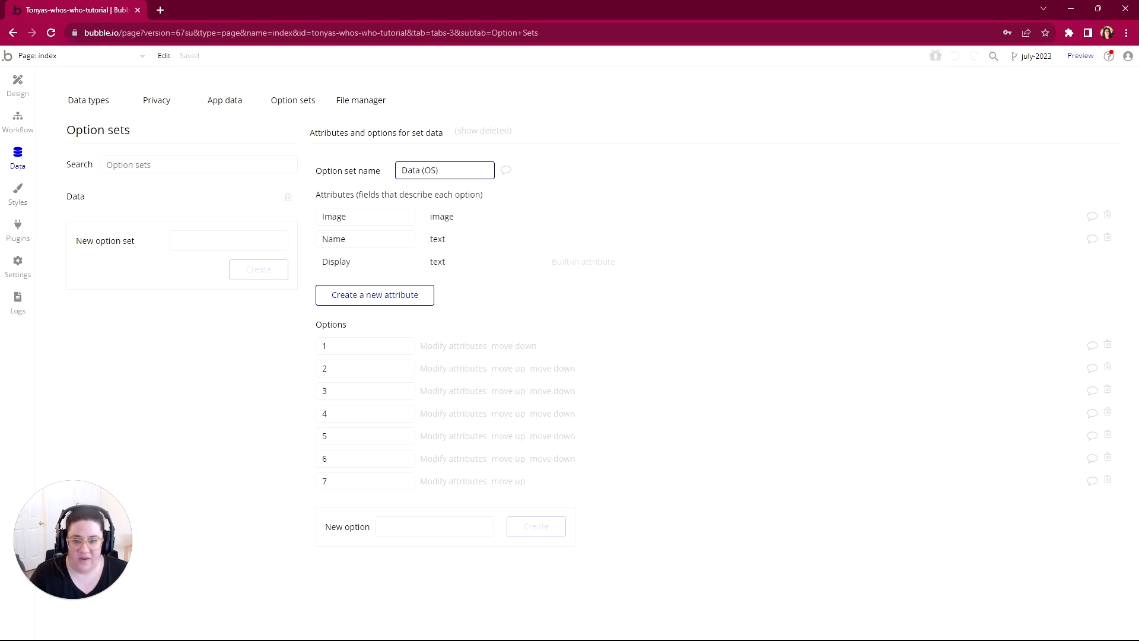
left_click_drag(422, 170, 437, 171)
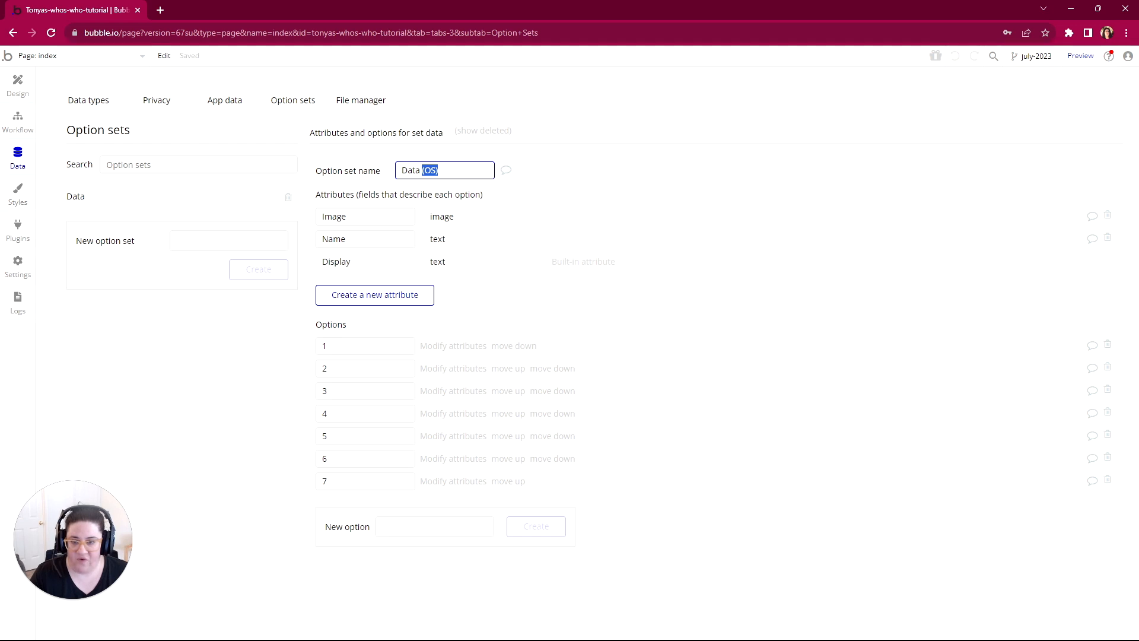
left_click(422, 155)
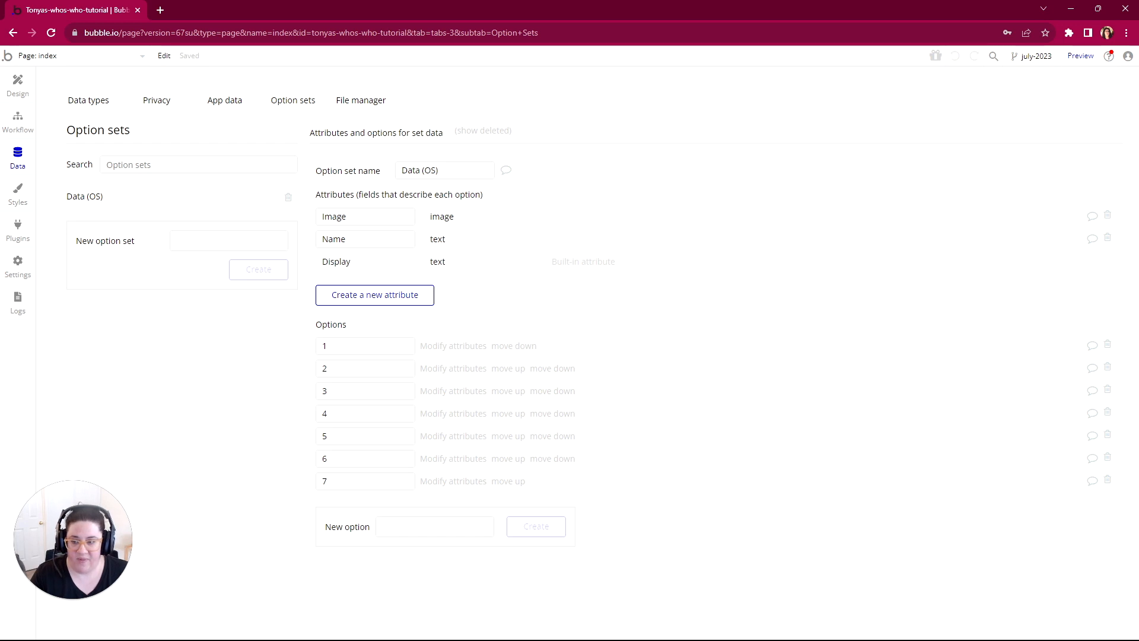
Step: Create an option set named Role (OS)
left_click(228, 241)
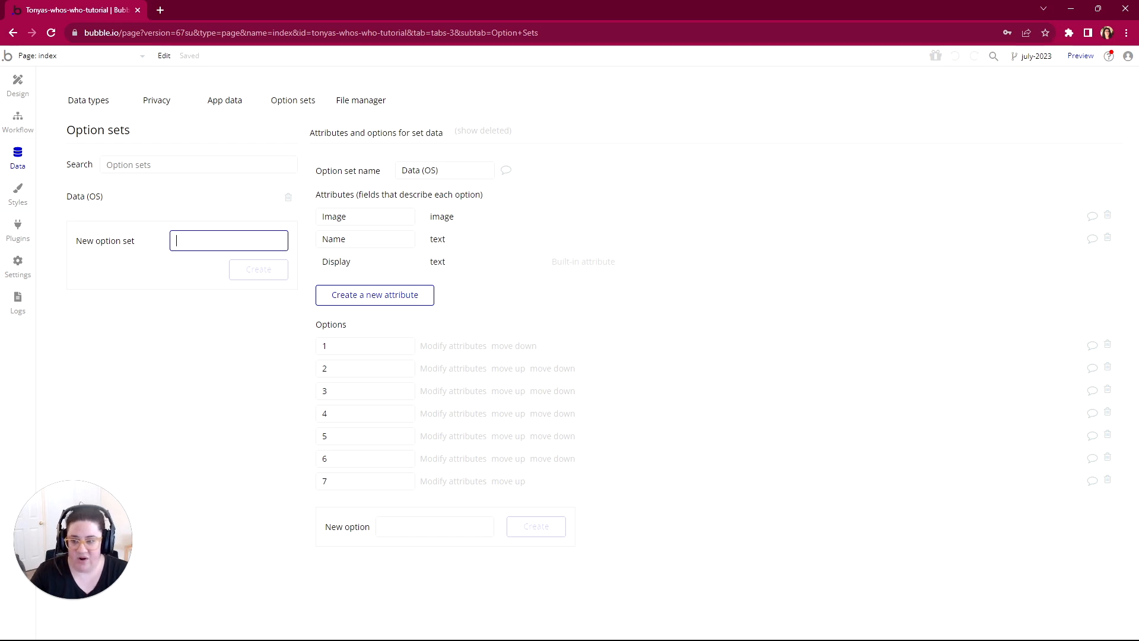
type("Role (")
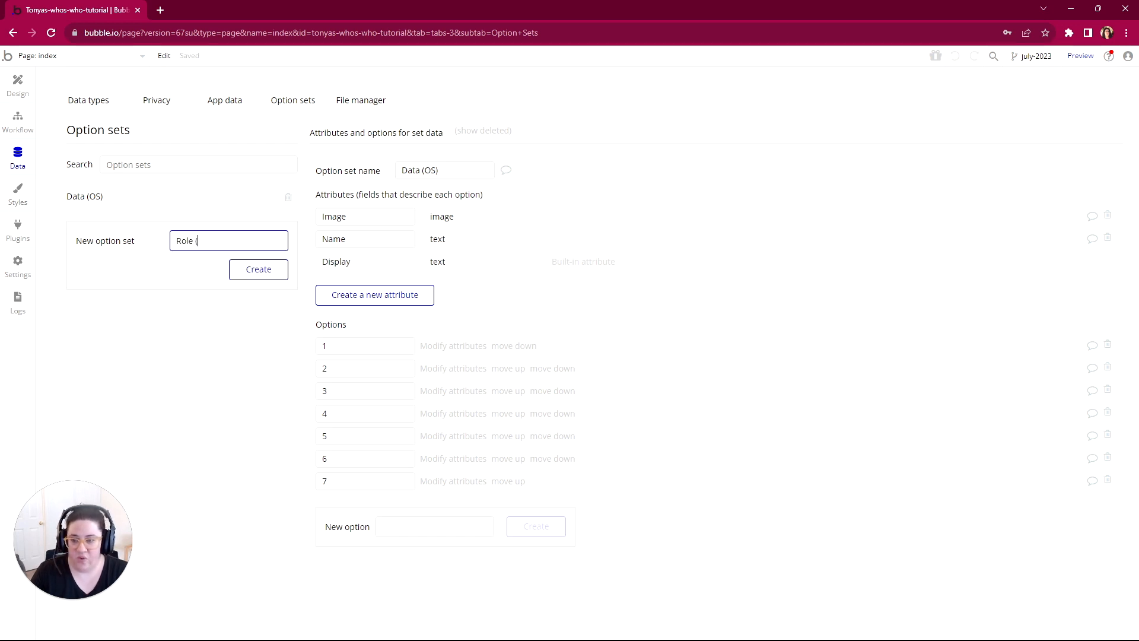
type("OS)")
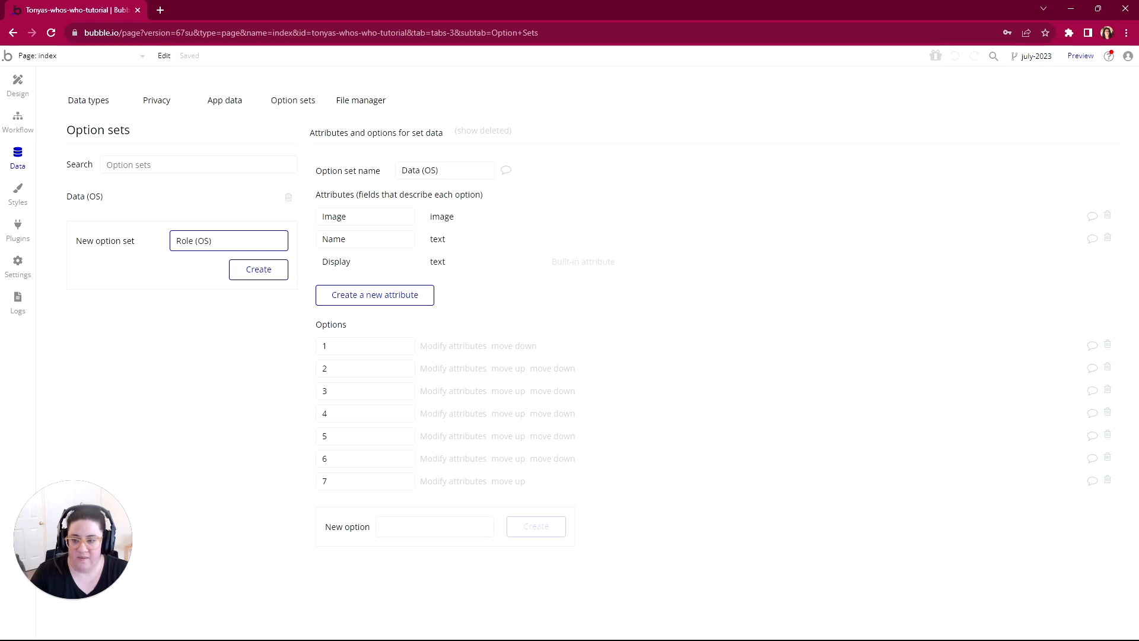
left_click(258, 270)
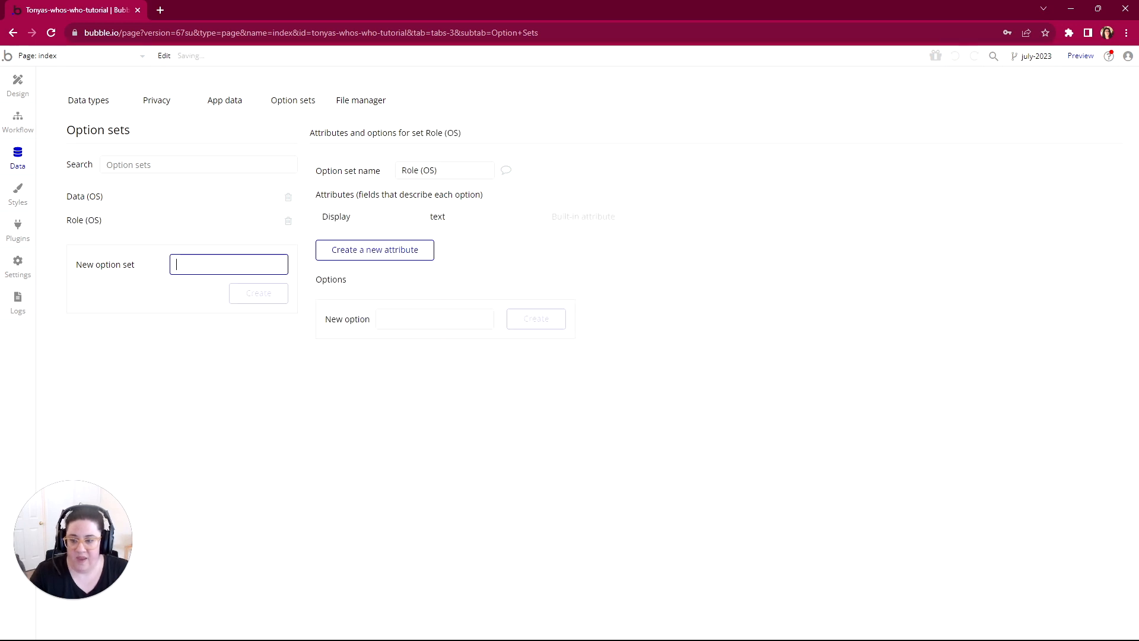
Step: Create an option set named Yes/No Inclusive (OS)
type("Ye")
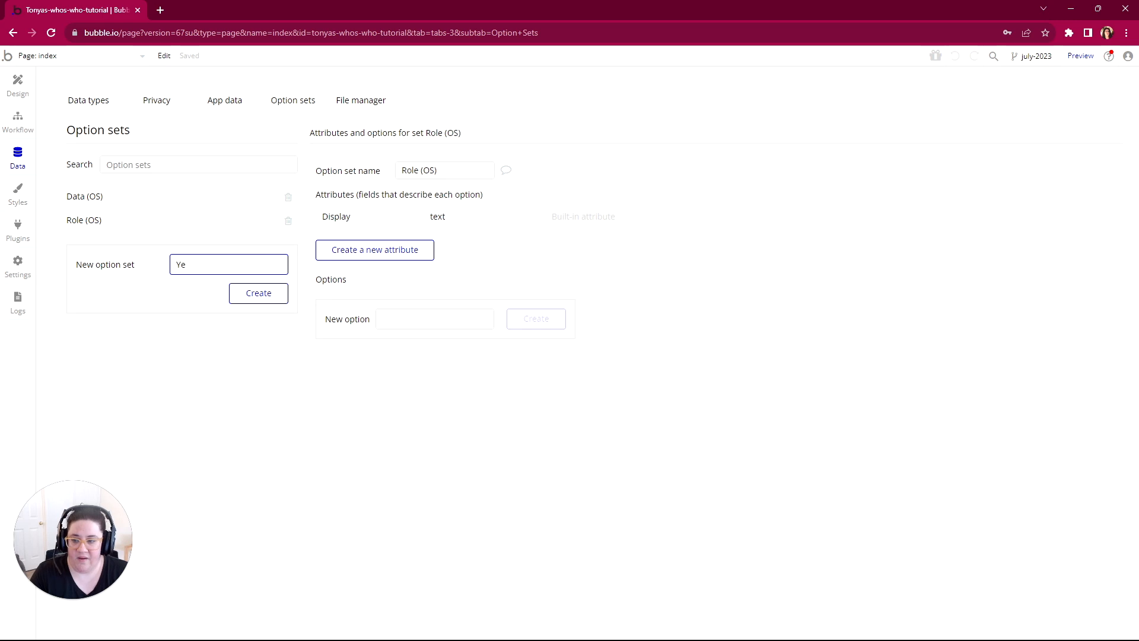
type("s/No I")
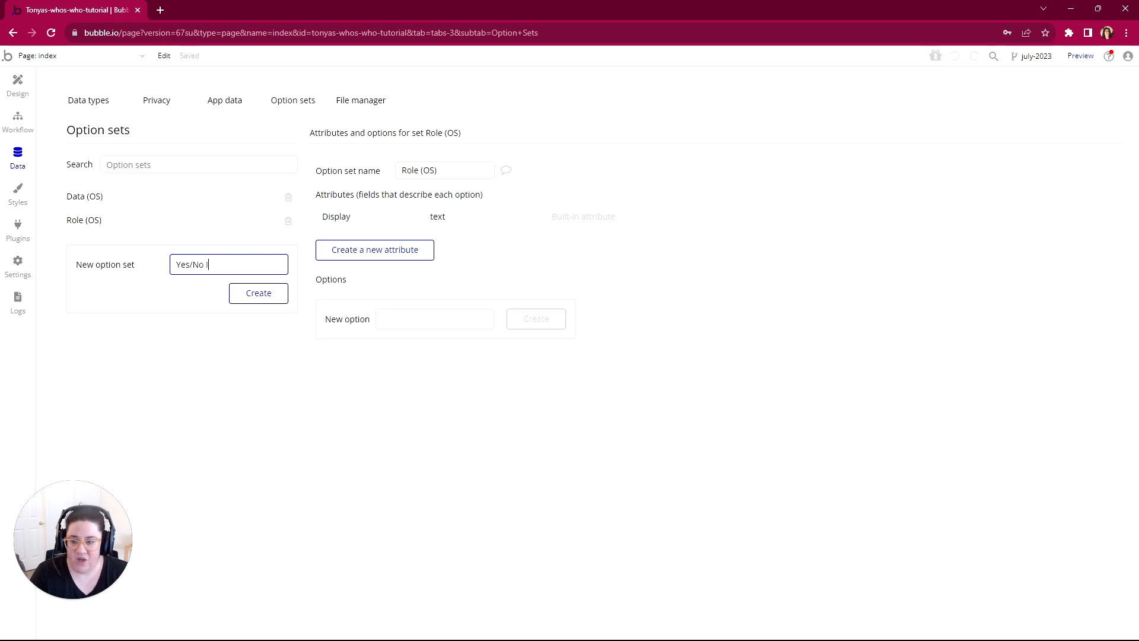
type("nclusive (OS")
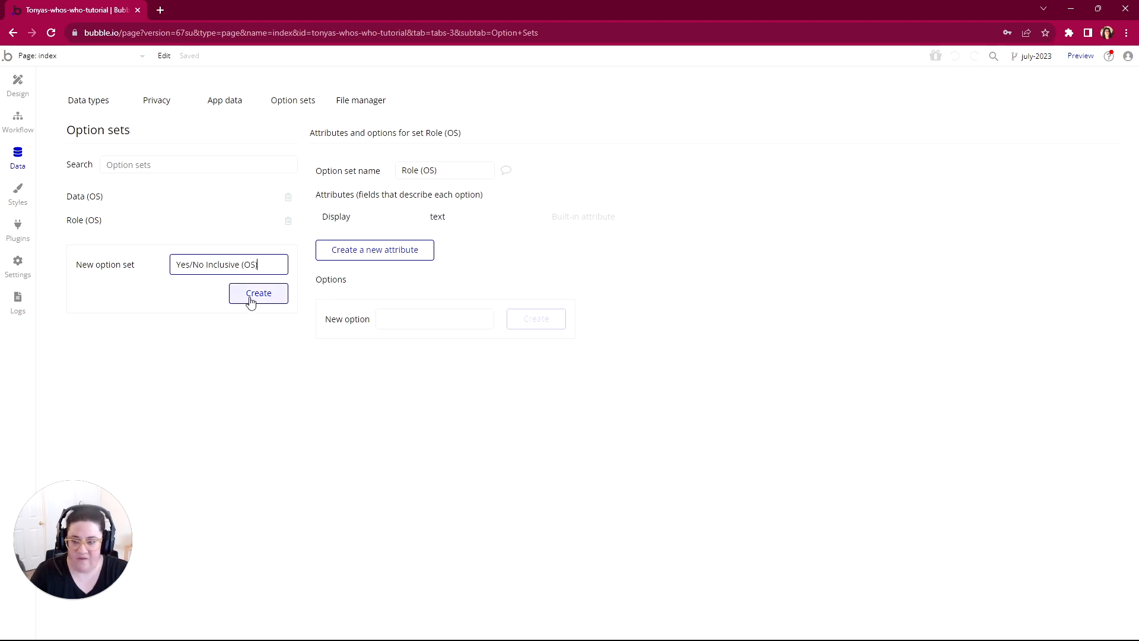
left_click(250, 300)
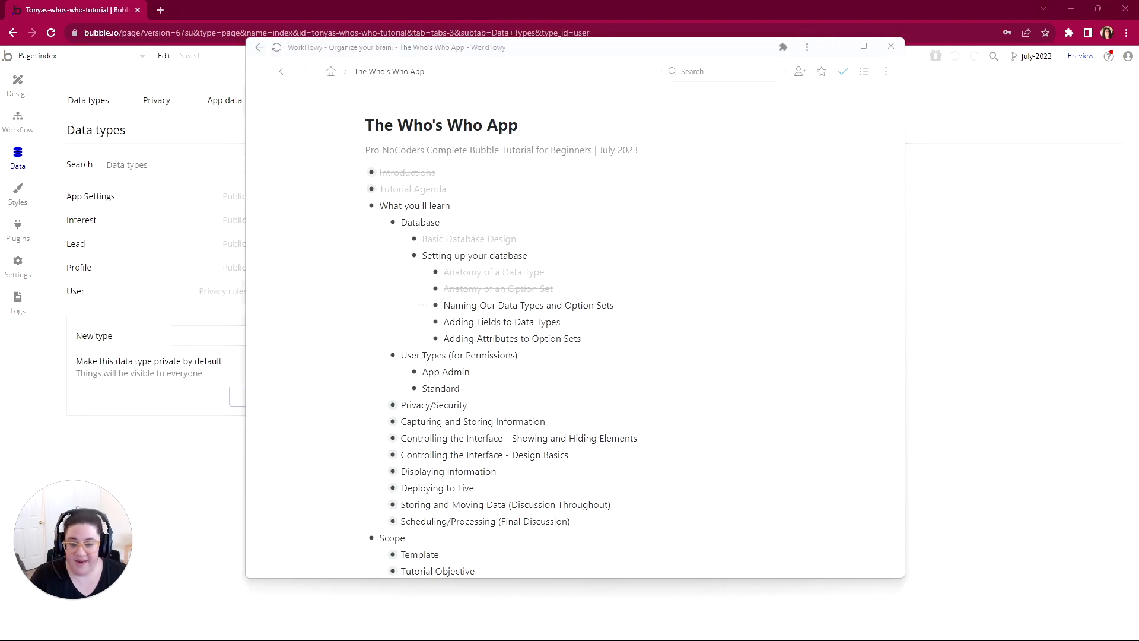
Step: Mark Naming Our Data Types and Option Sets as complete in the WorkFlowy outline and check the scope's database lists against Bubble's data types and option sets
mouse_move(434, 305)
left_click(457, 354)
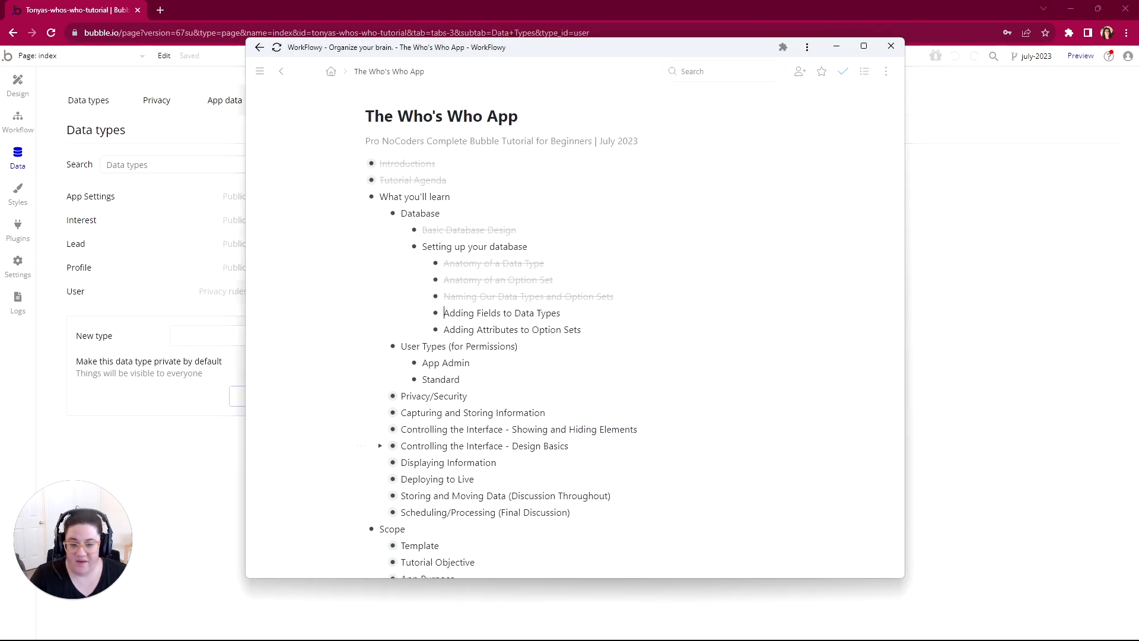
scroll(531, 455, "down", 7)
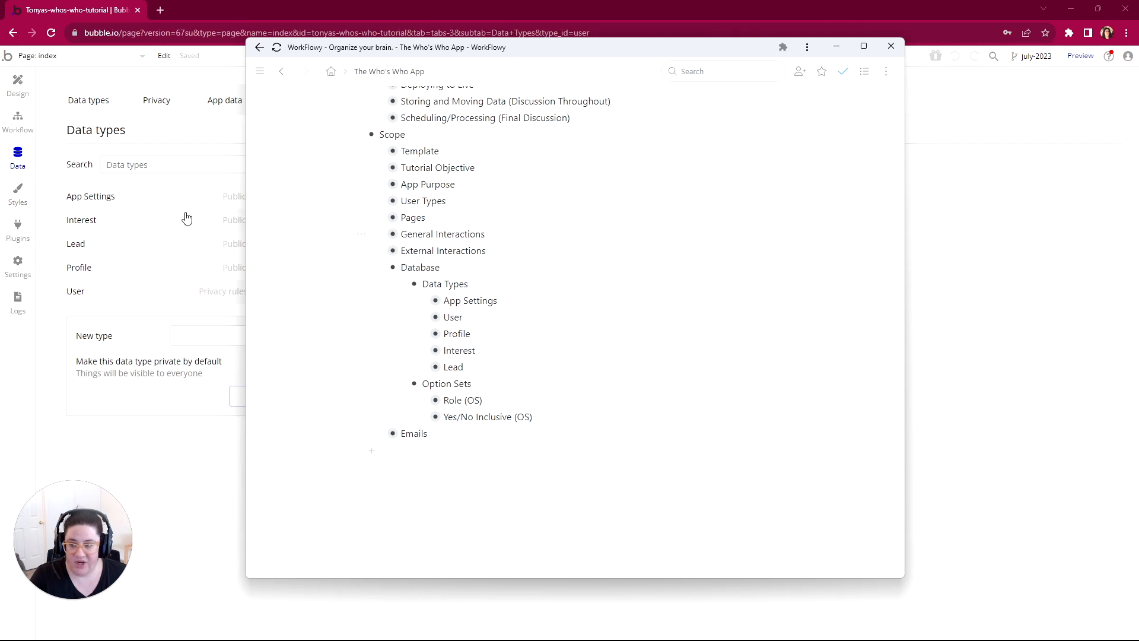
left_click(209, 129)
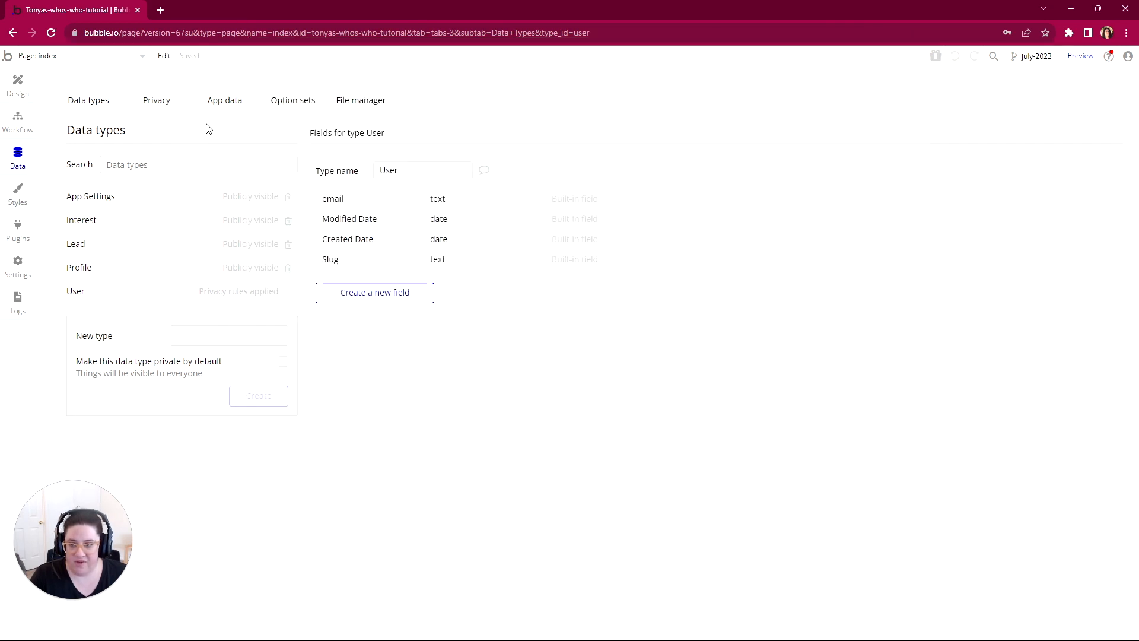
left_click(289, 104)
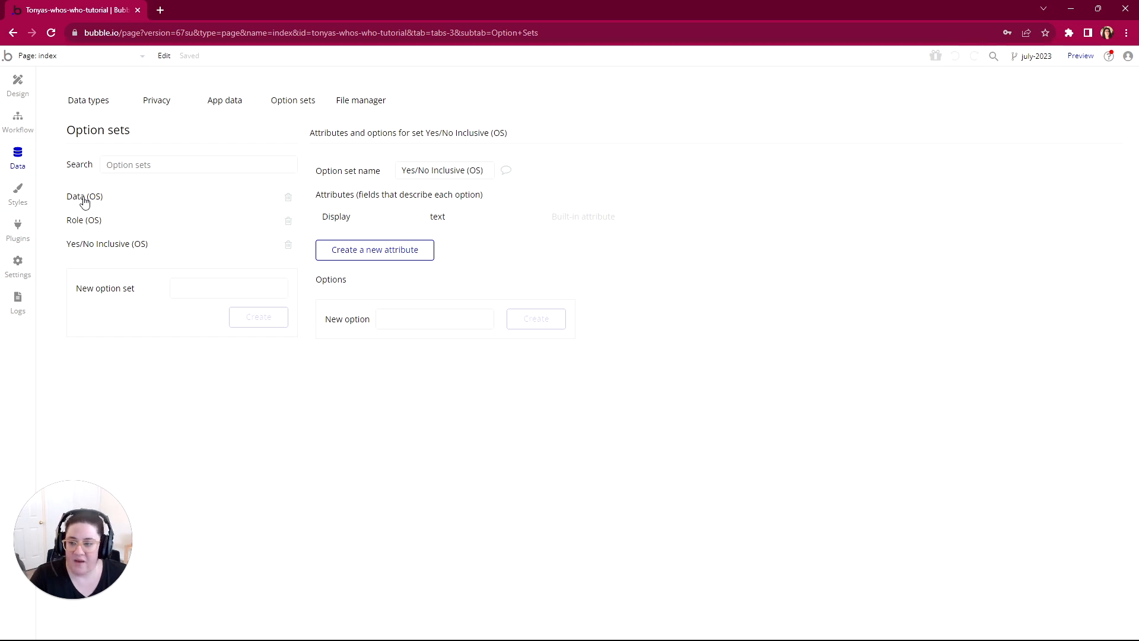
left_click(87, 100)
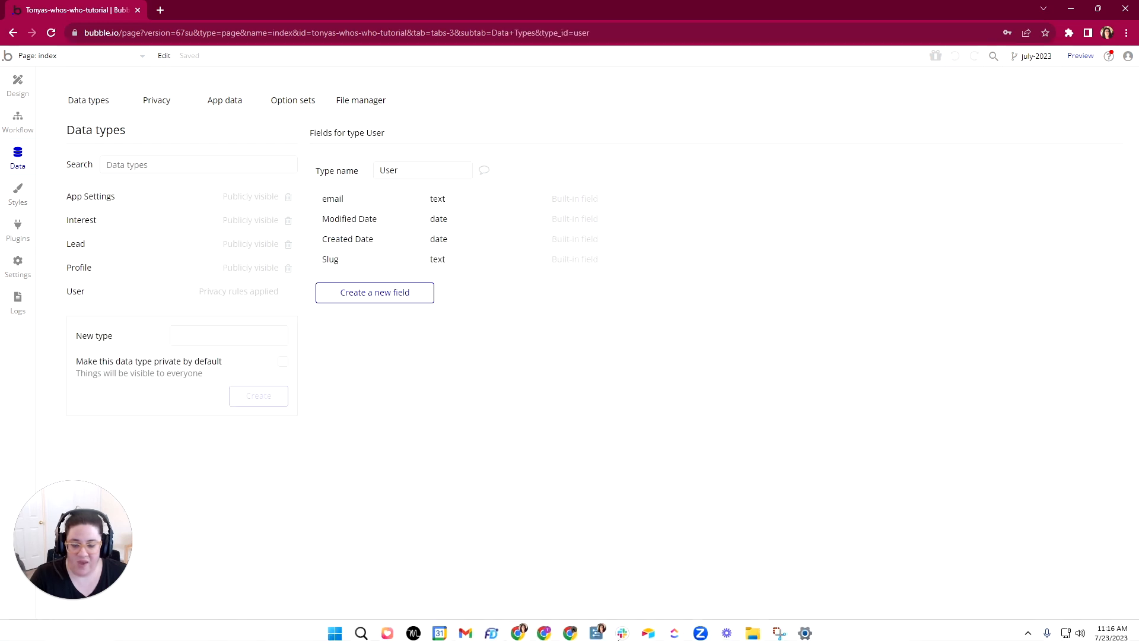
Step: Switch to the WorkFlowy outline and expand App Settings and its Fields in the scope's Data Types list
left_click(596, 628)
scroll(576, 326, "up", 7)
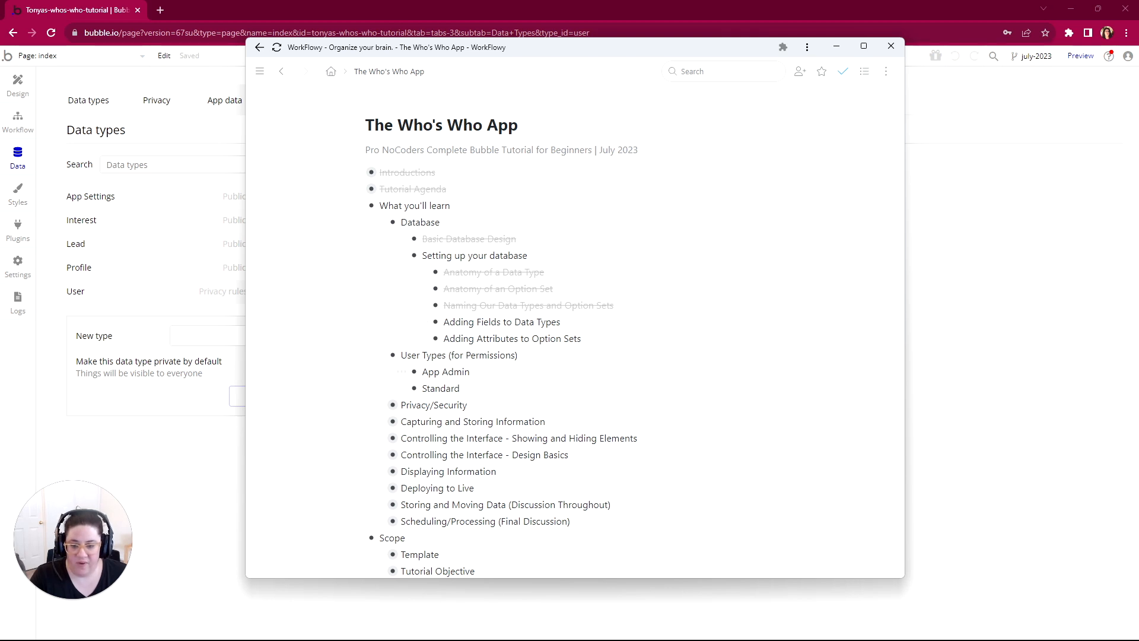
scroll(308, 332, "down", 2)
scroll(391, 299, "down", 5)
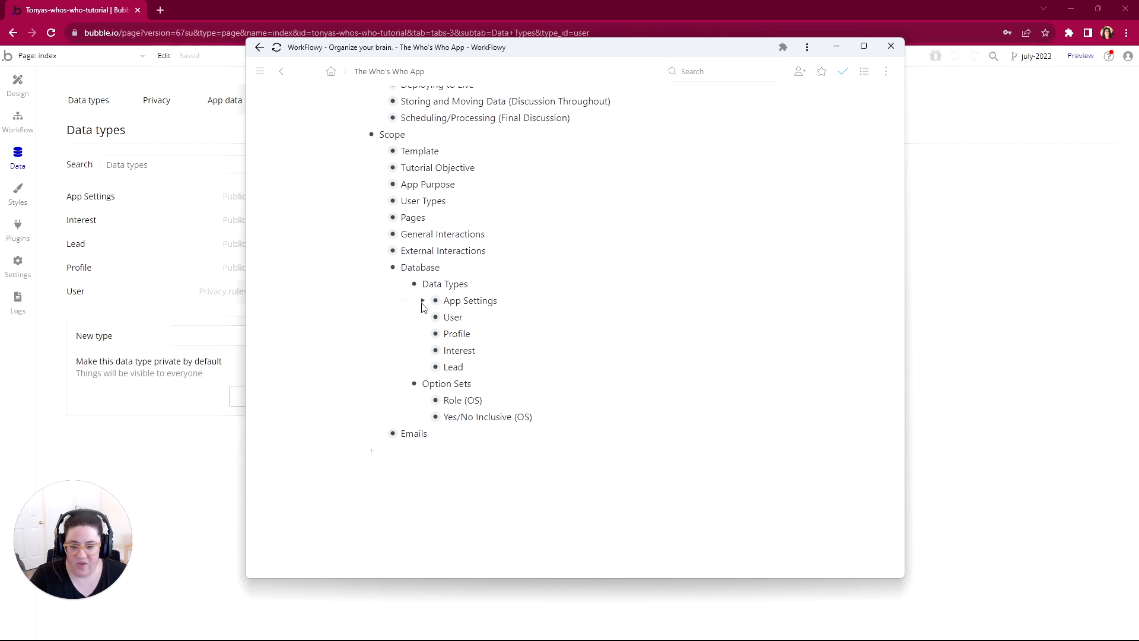
left_click(423, 302)
left_click(445, 317)
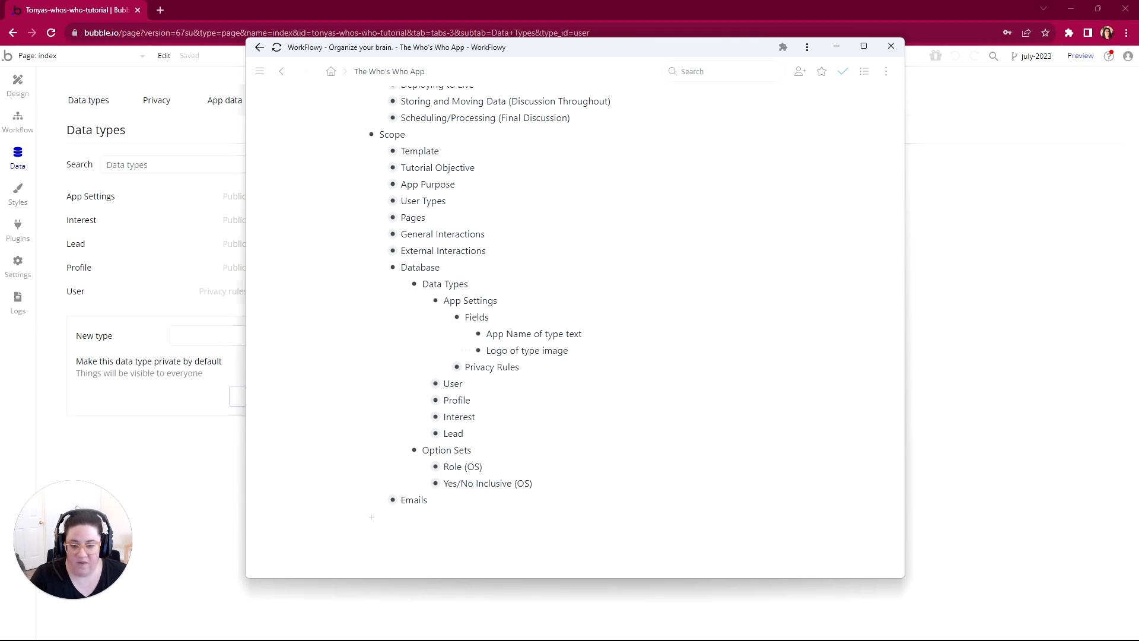
Step: Switch back to Bubble and add a text field named App Name to the App Settings data type
left_click(127, 202)
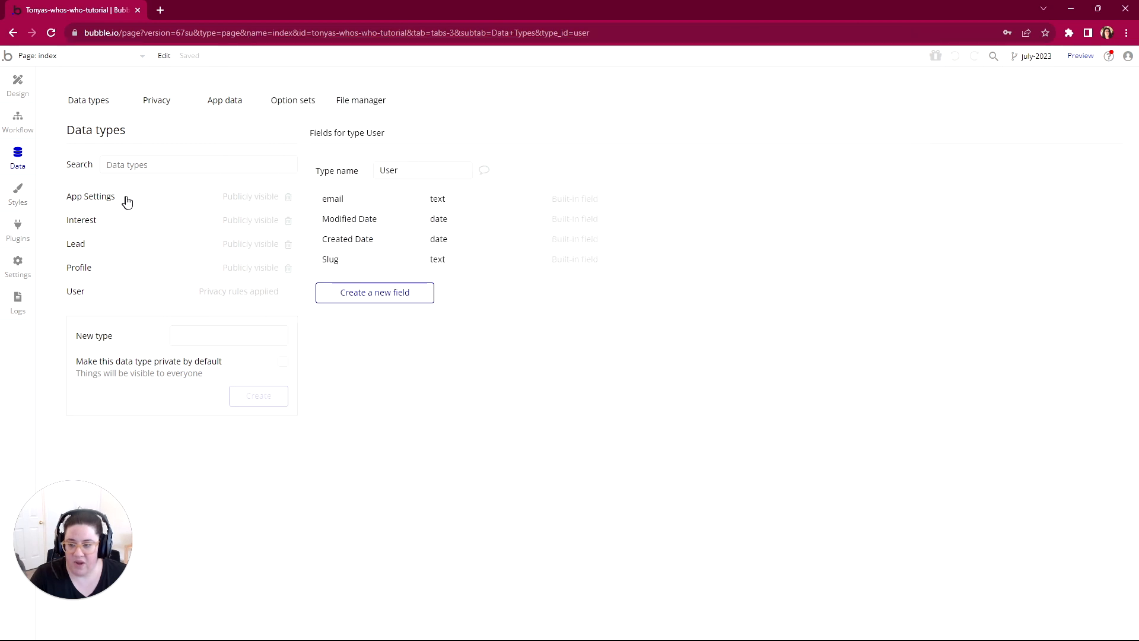
left_click(127, 202)
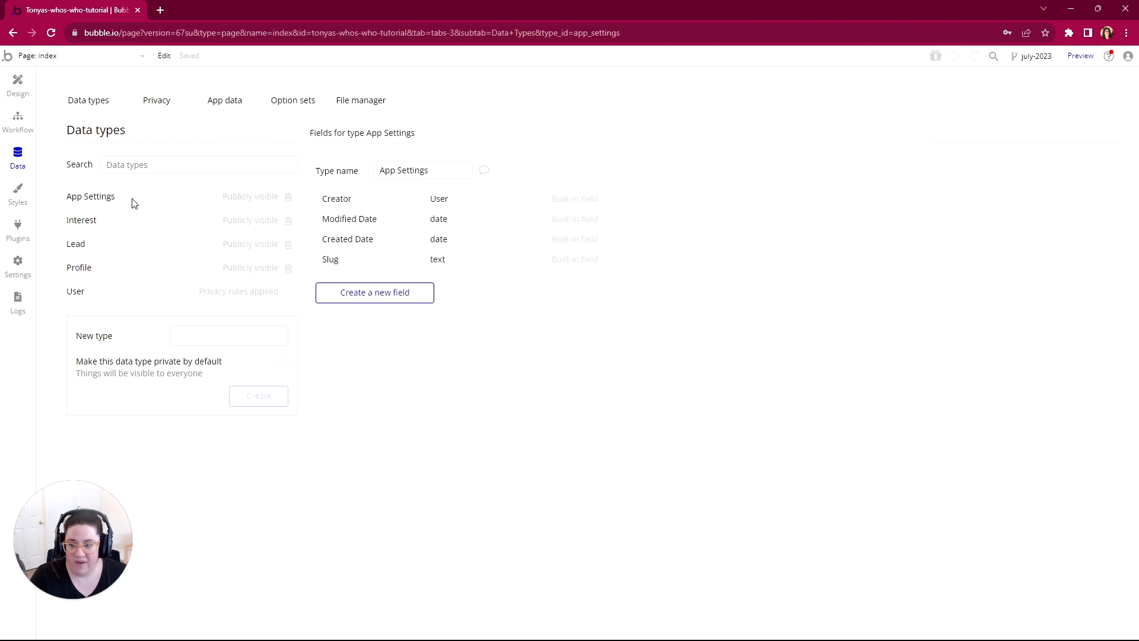
left_click(373, 298)
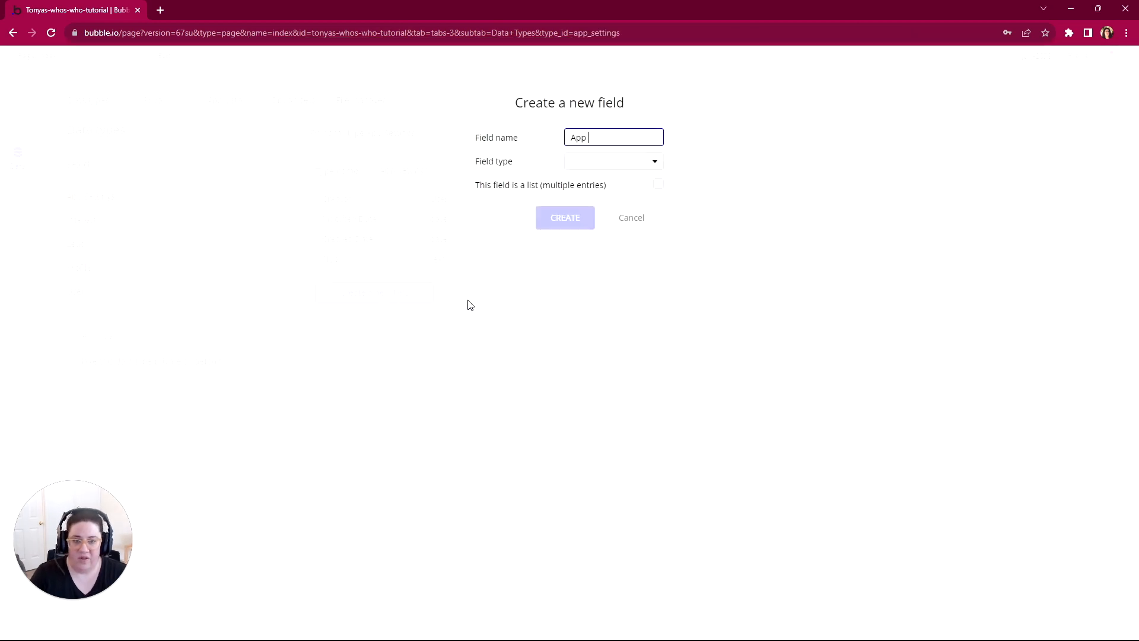
left_click(616, 163)
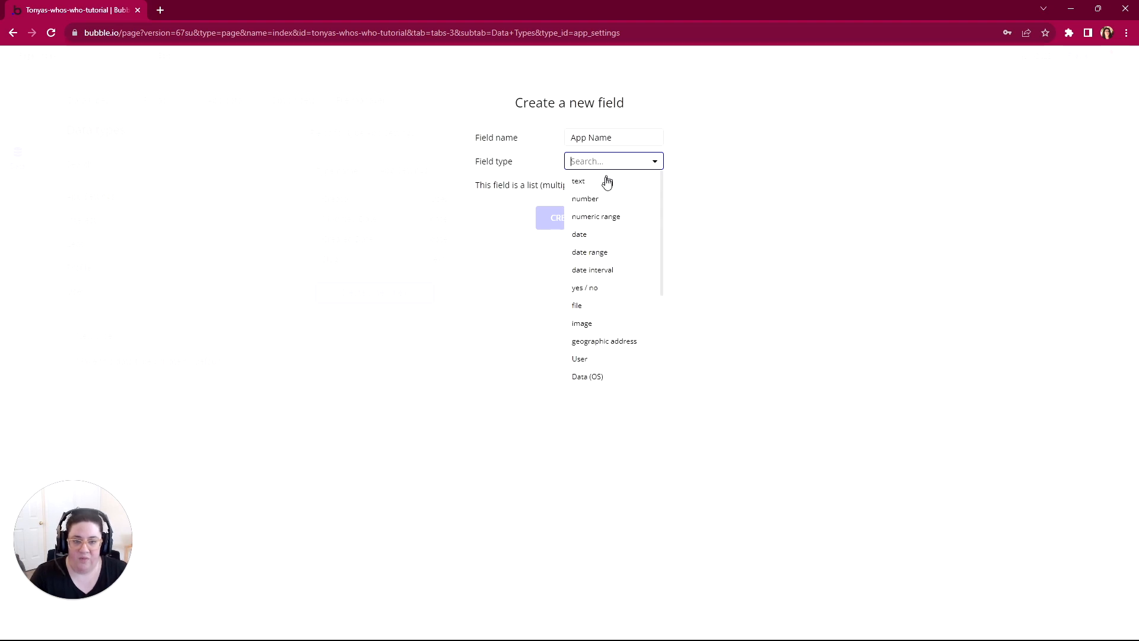
left_click(607, 180)
left_click(576, 219)
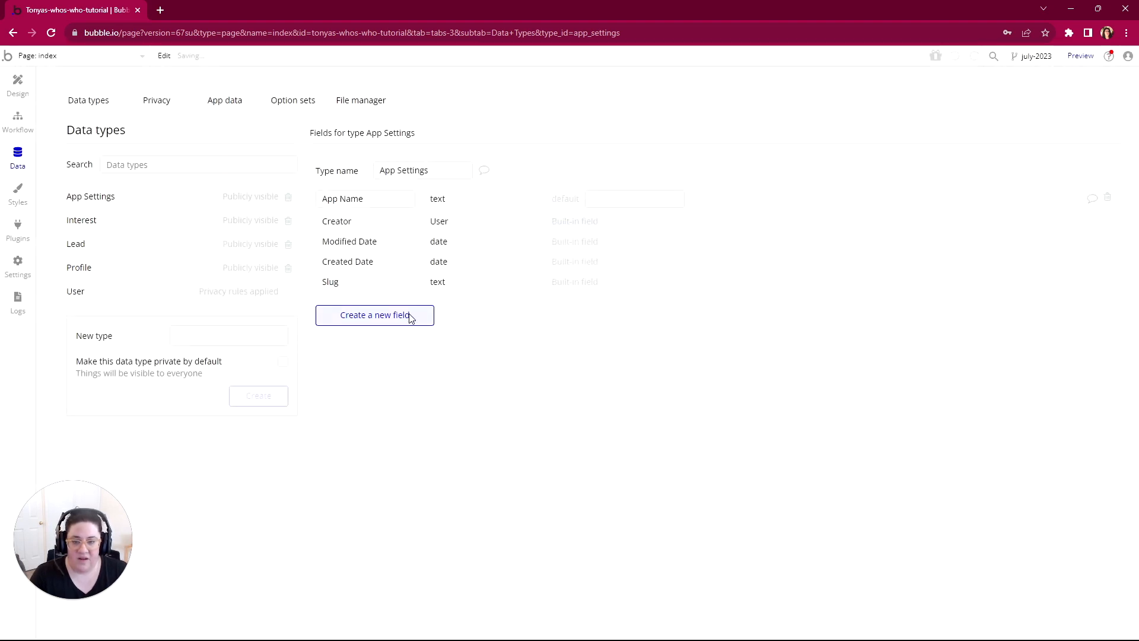
Step: Add an image field named Logo to the App Settings data type
left_click(376, 315)
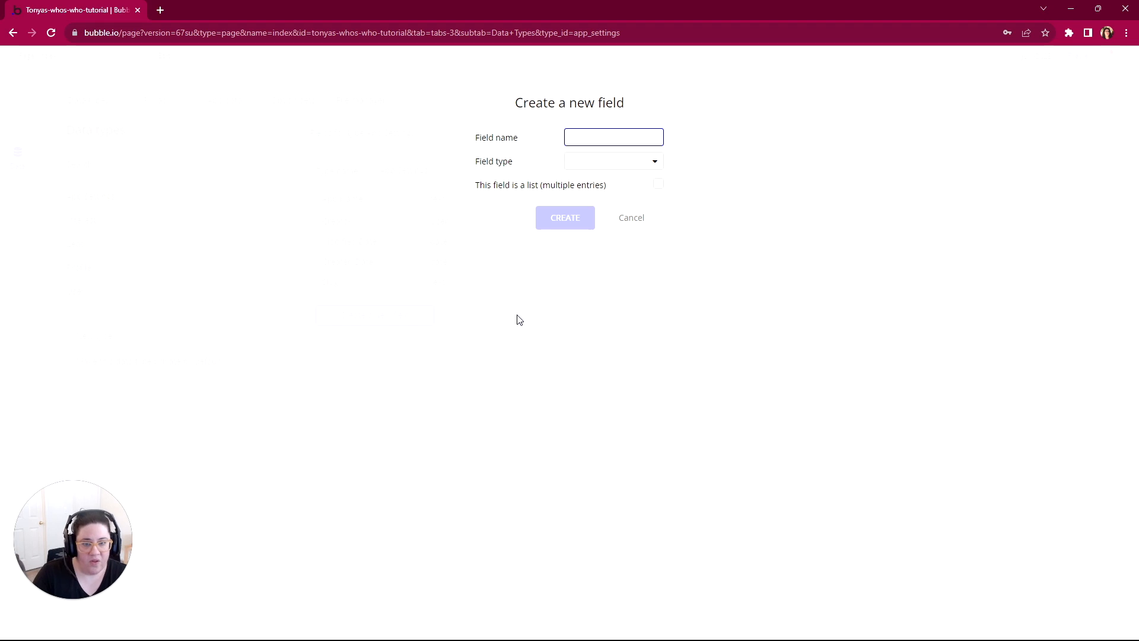
type("Logo")
left_click(592, 168)
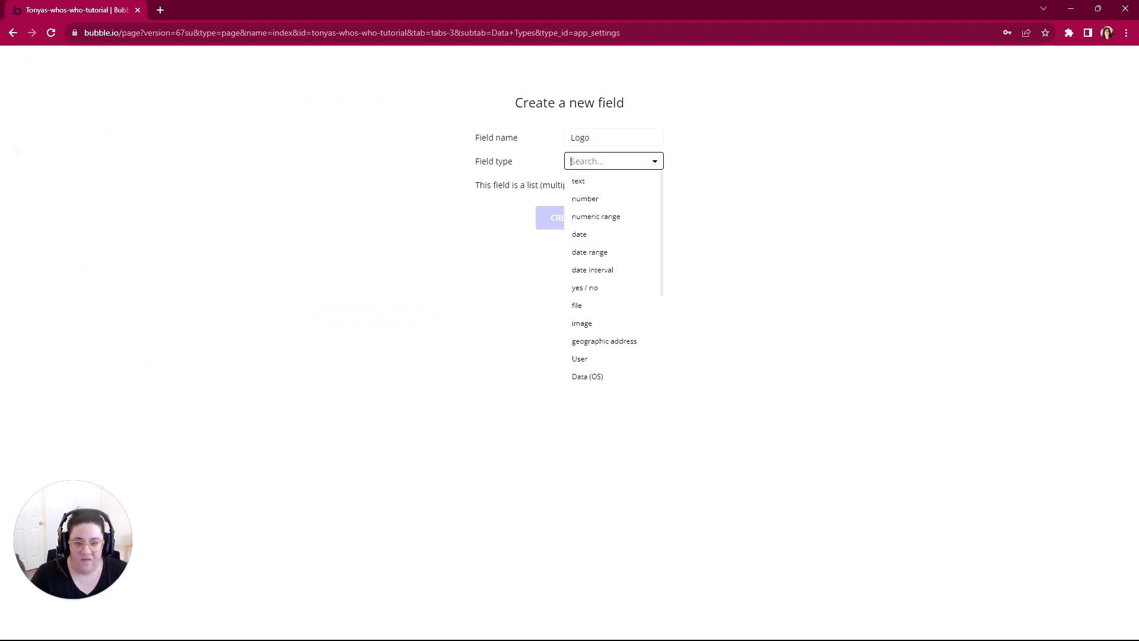
left_click(587, 325)
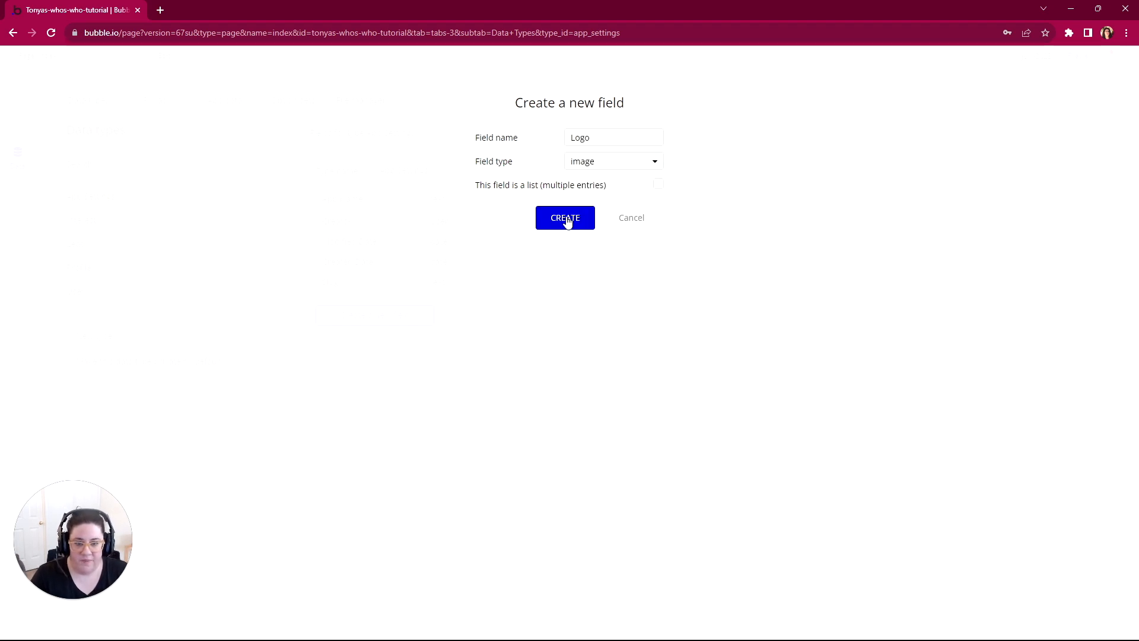
left_click(567, 218)
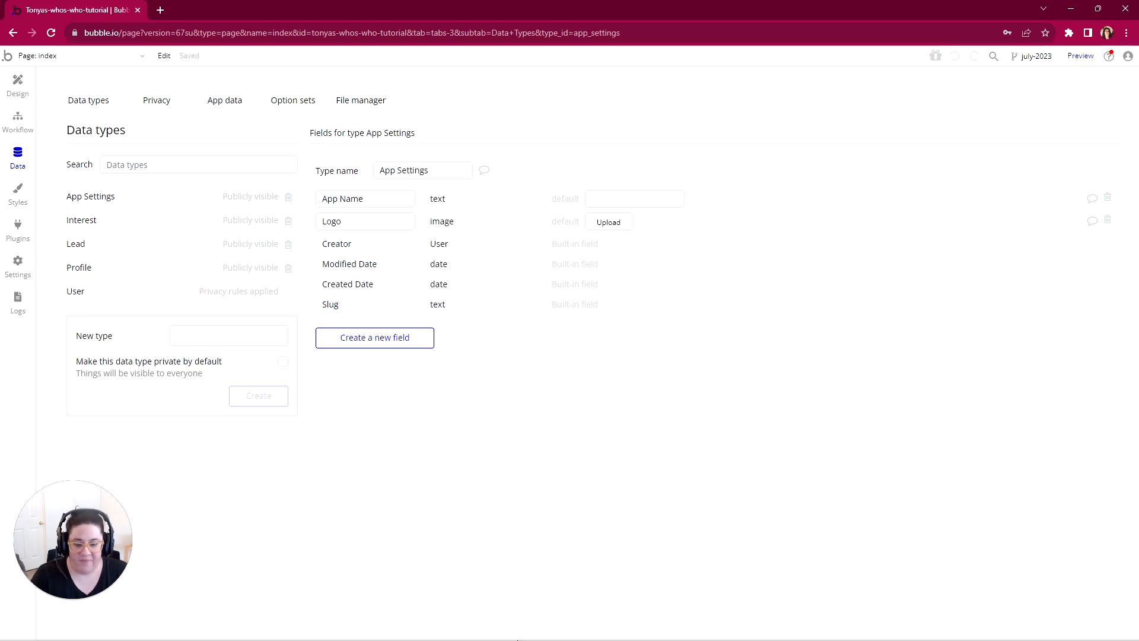
Step: Switch to the WorkFlowy outline and expand User and its Fields in the scope's Data Types list
mouse_move(539, 639)
left_click(604, 632)
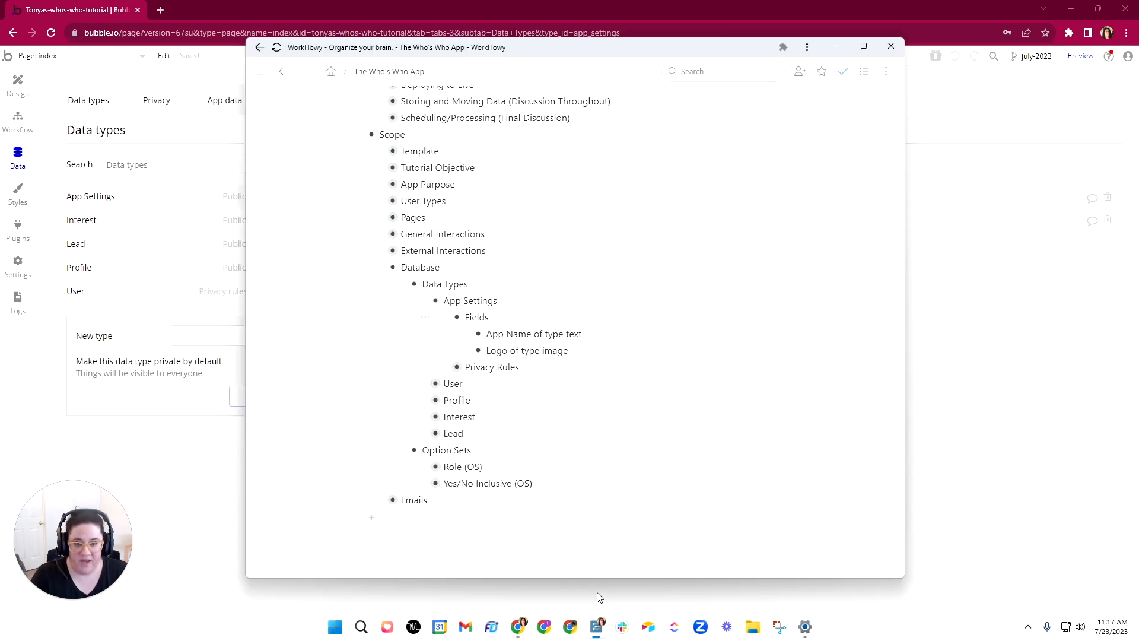
left_click(423, 384)
left_click(444, 400)
scroll(454, 380, "down", 1)
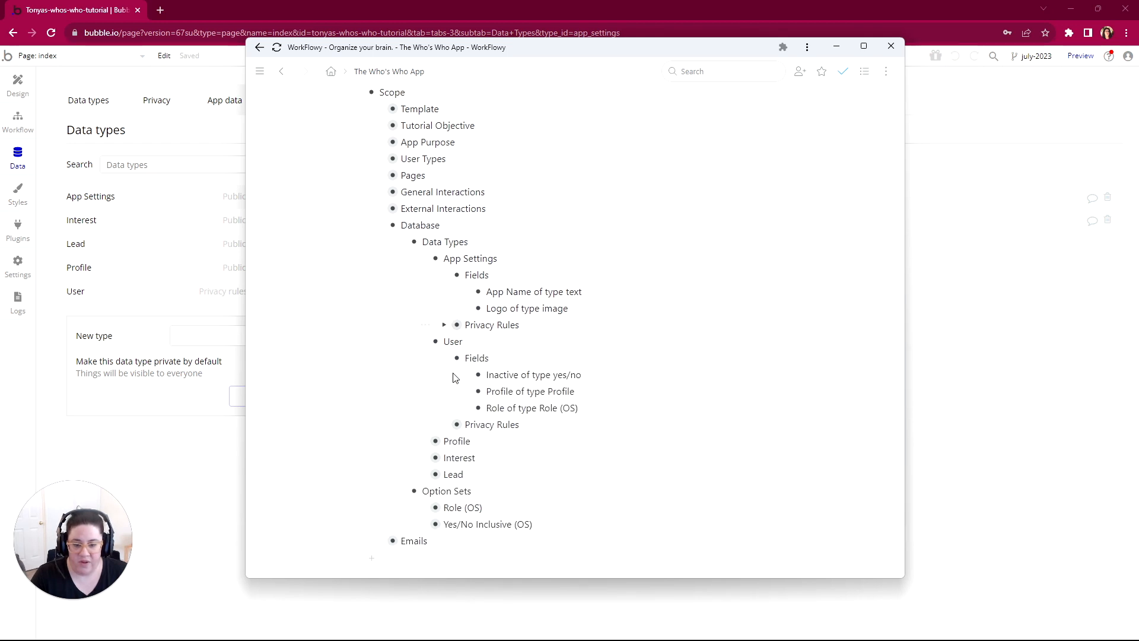
Step: Mark the Fields item under App Settings as complete in the scope's Data Types list
scroll(456, 378, "down", 2)
scroll(455, 378, "up", 1)
left_click_drag(487, 243, 569, 261)
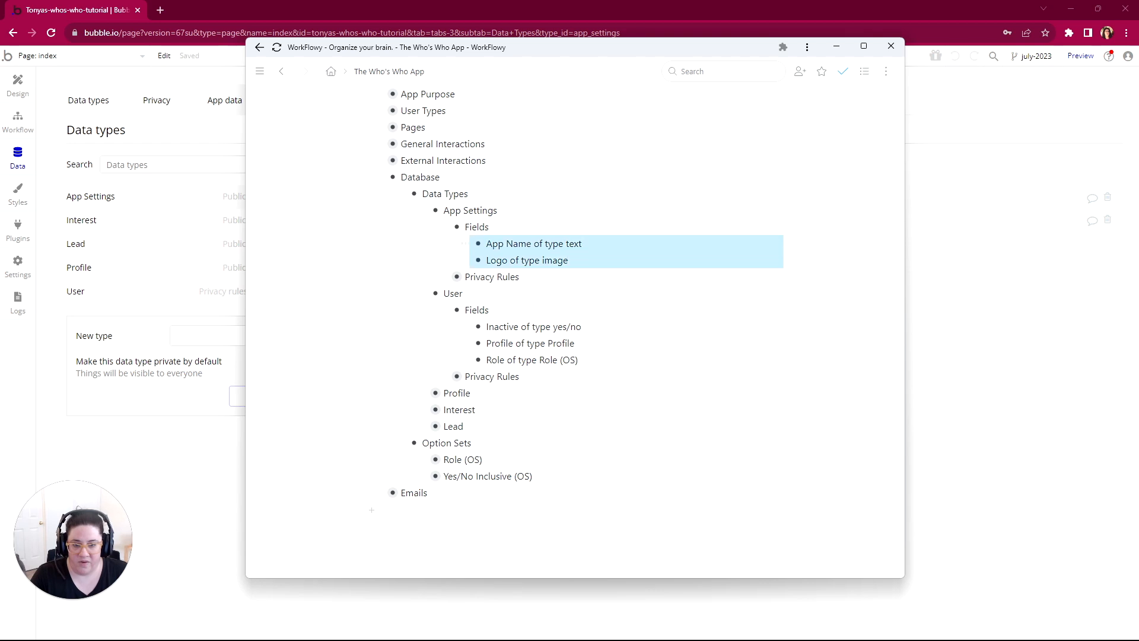
right_click(703, 221)
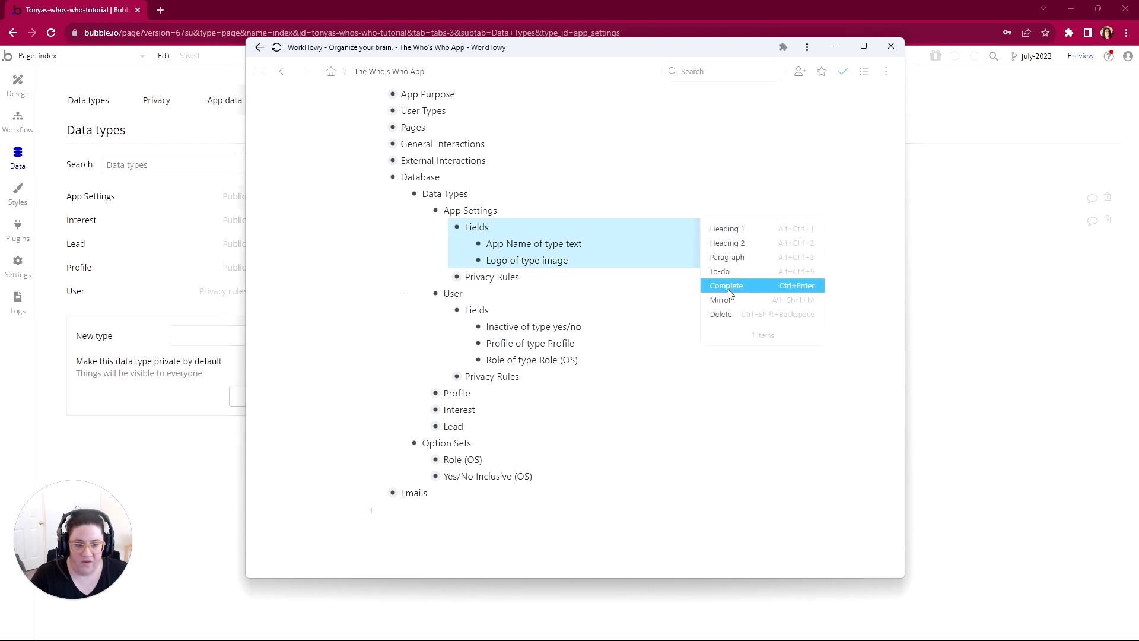
left_click(728, 288)
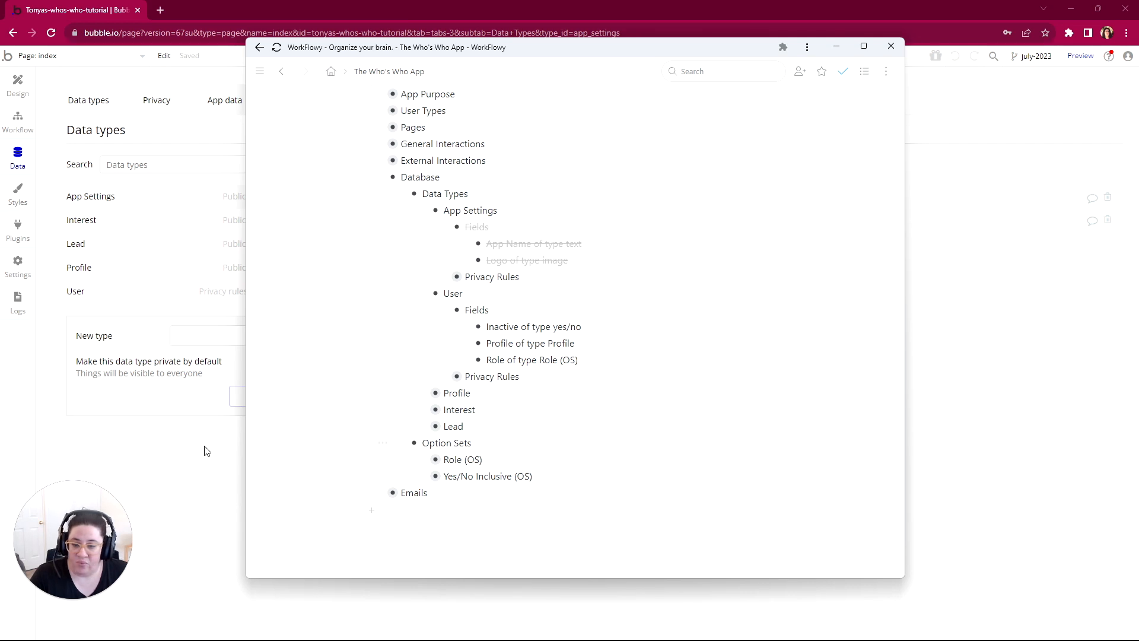
Step: Switch back to Bubble and add a yes/no field named Inactive? to the User data type with default value no
left_click(223, 446)
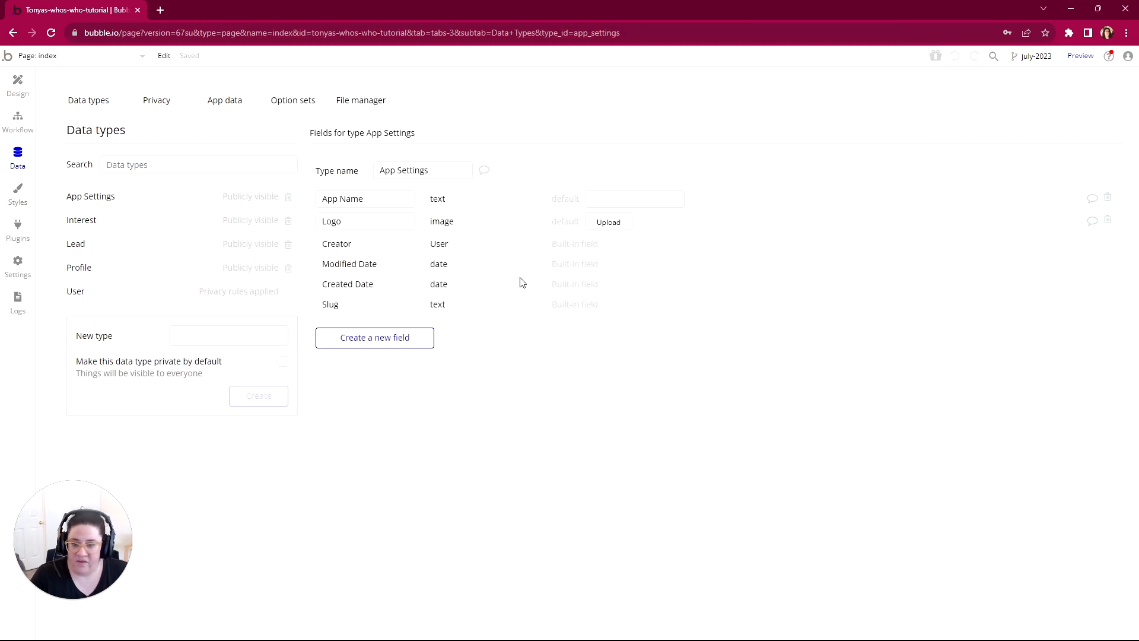
left_click(192, 295)
left_click(361, 293)
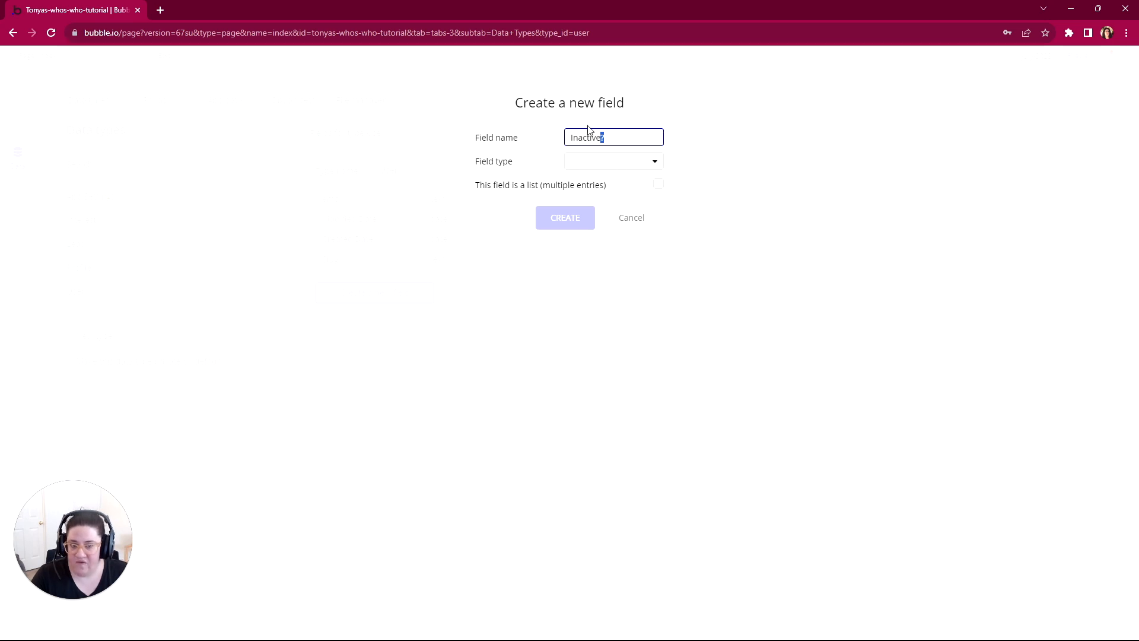
left_click(590, 167)
left_click(582, 289)
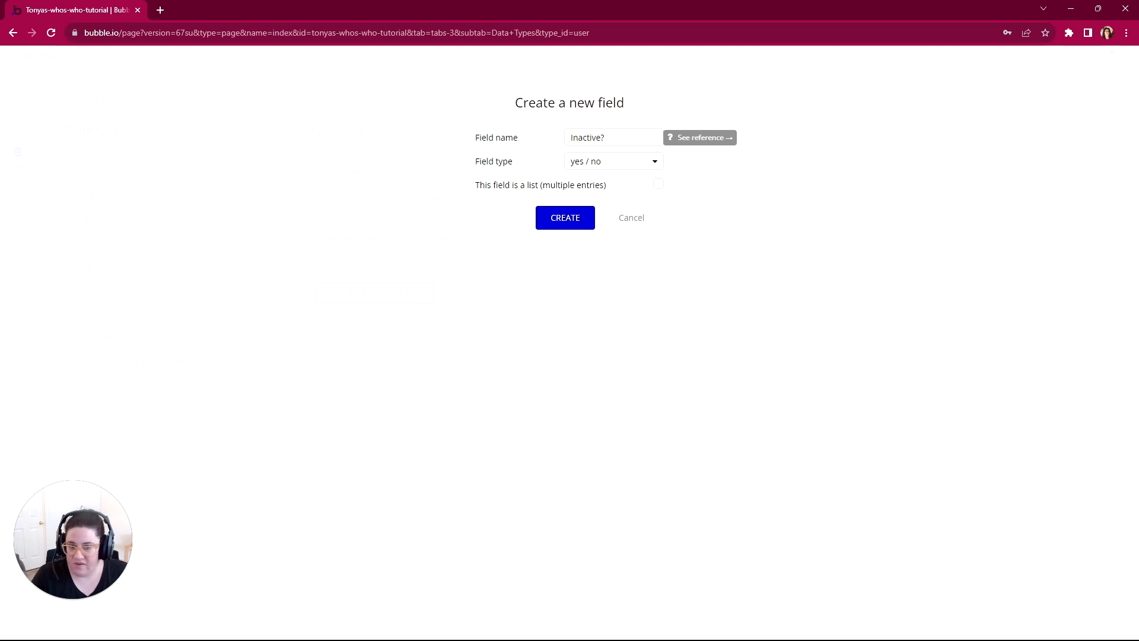
left_click(574, 220)
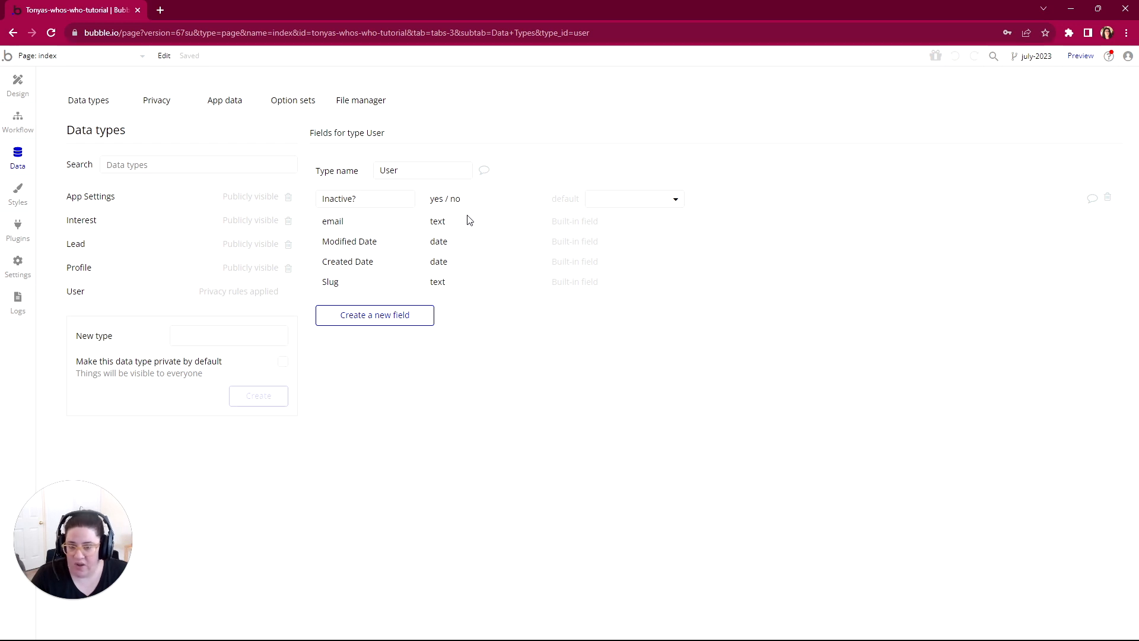
left_click(612, 204)
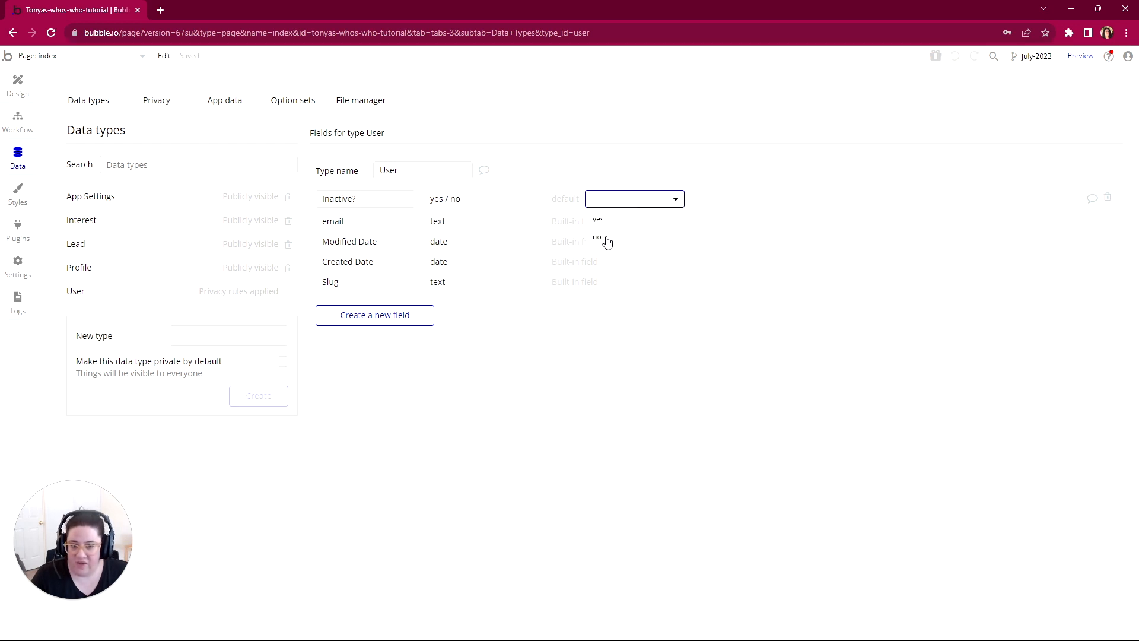
left_click(608, 238)
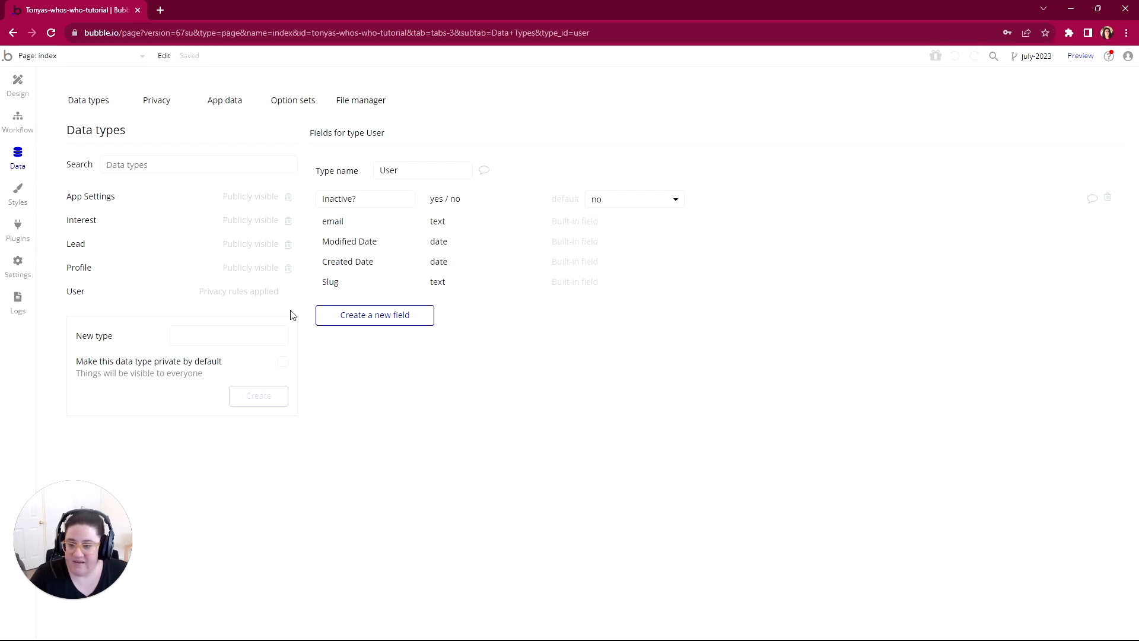
Step: Add a field named Profile of type Profile to the User data type
left_click(368, 317)
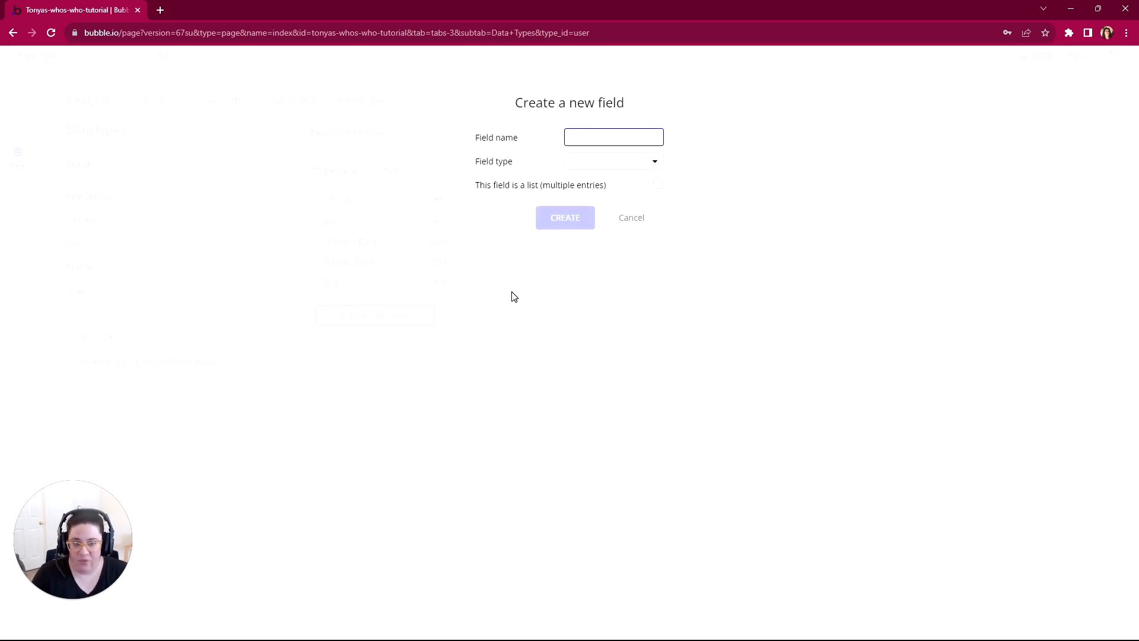
type("Pr")
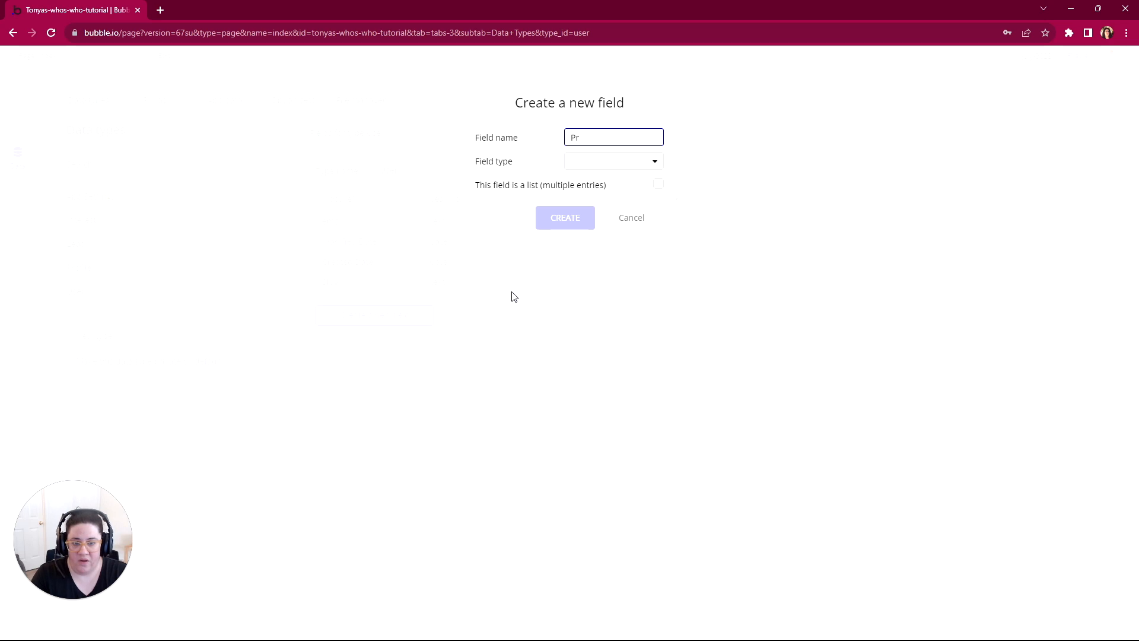
type("folle")
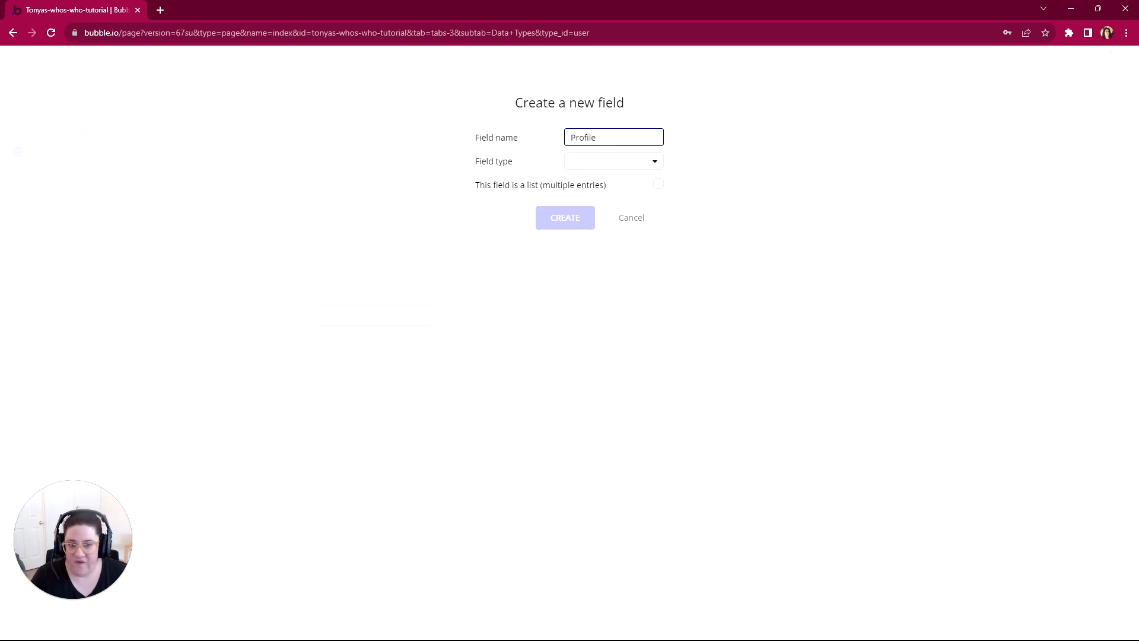
left_click(580, 163)
scroll(585, 249, "down", 3)
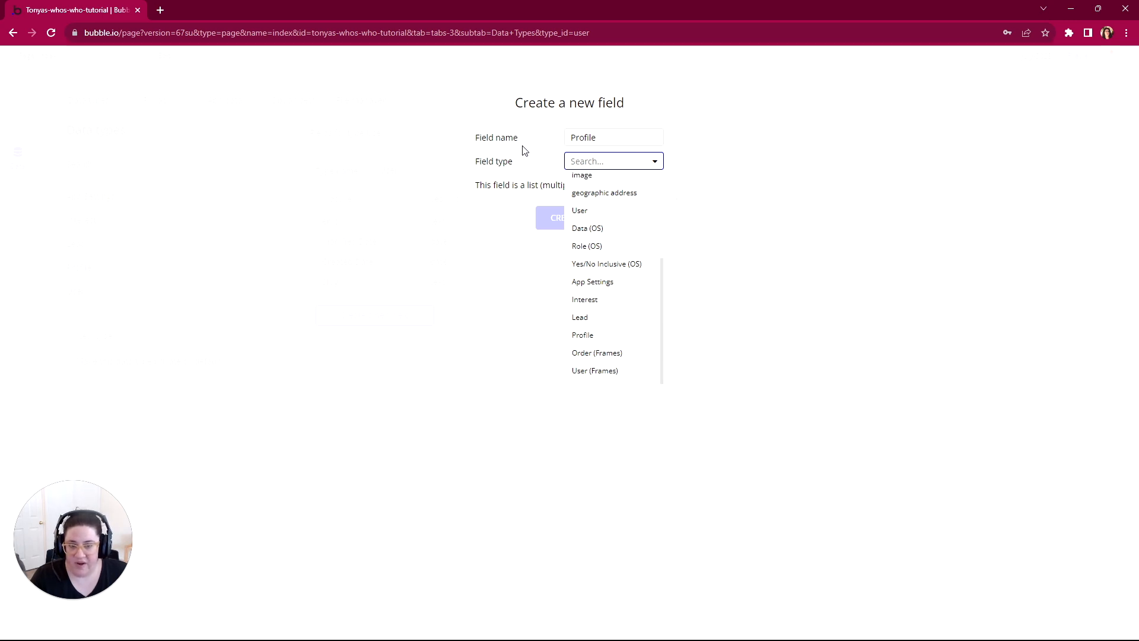
left_click(590, 334)
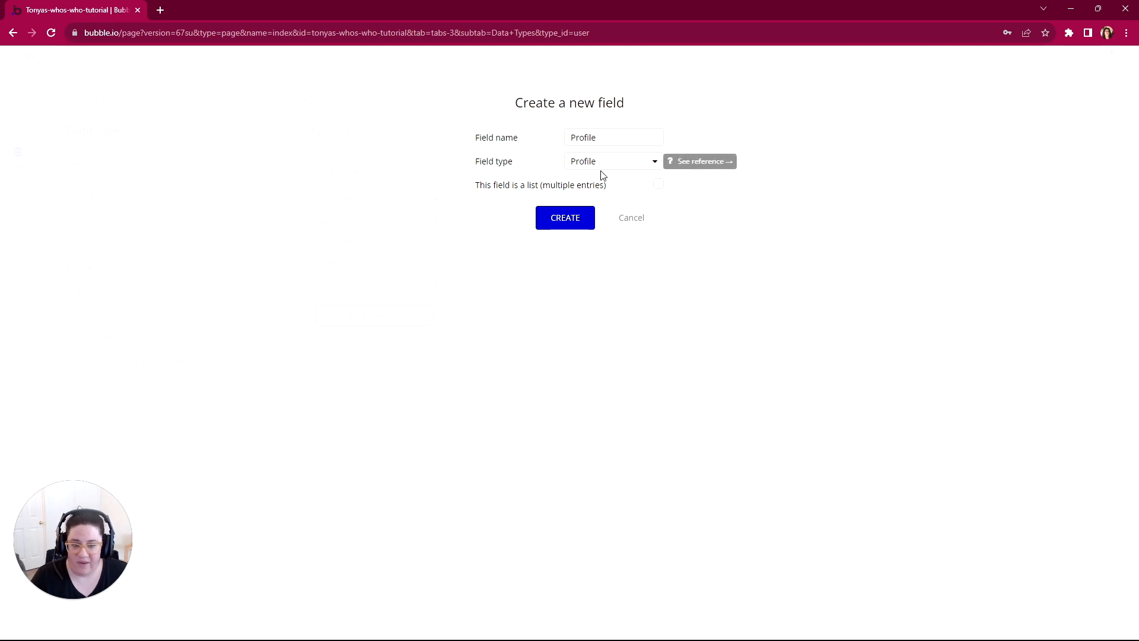
left_click(567, 228)
Step: Add a field named Role of type Role (OS) to the User data type
left_click(432, 337)
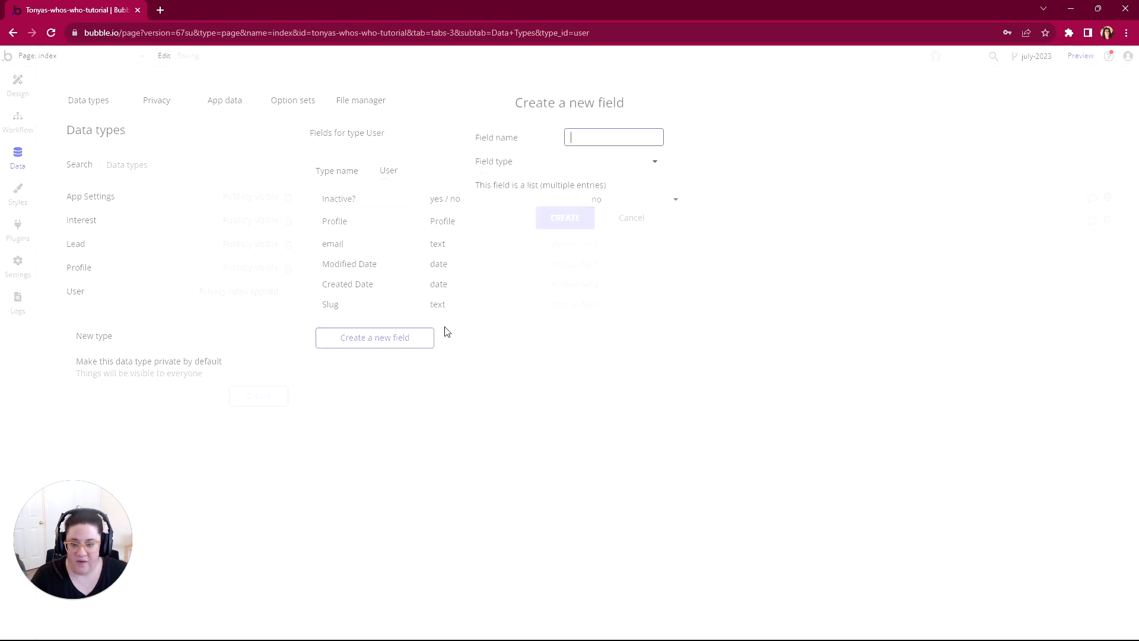
type("Role")
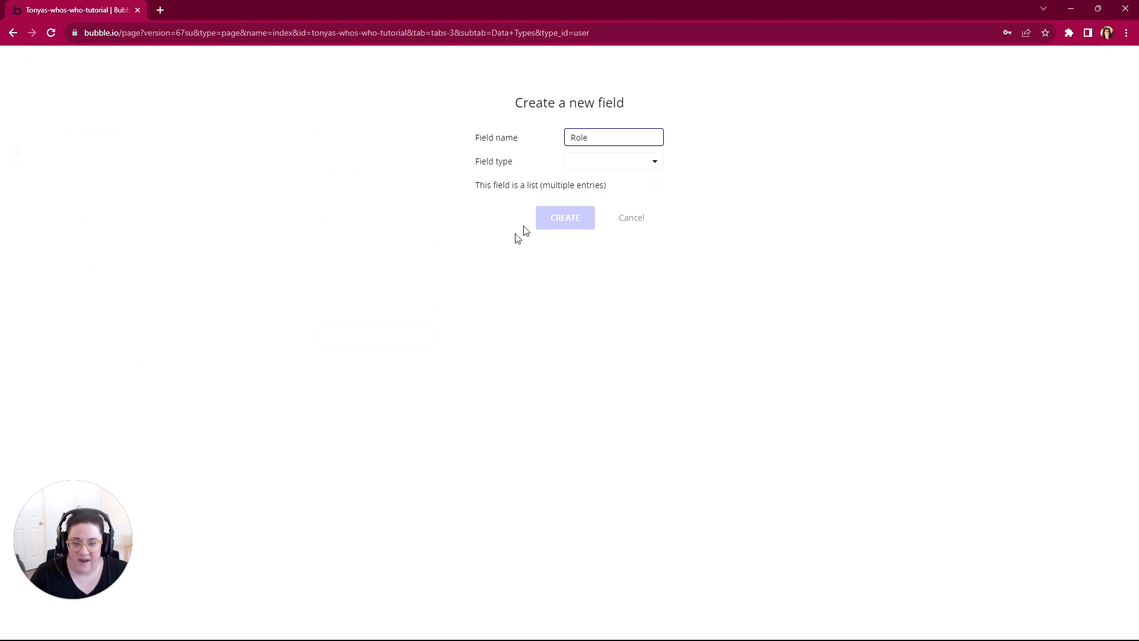
left_click(573, 165)
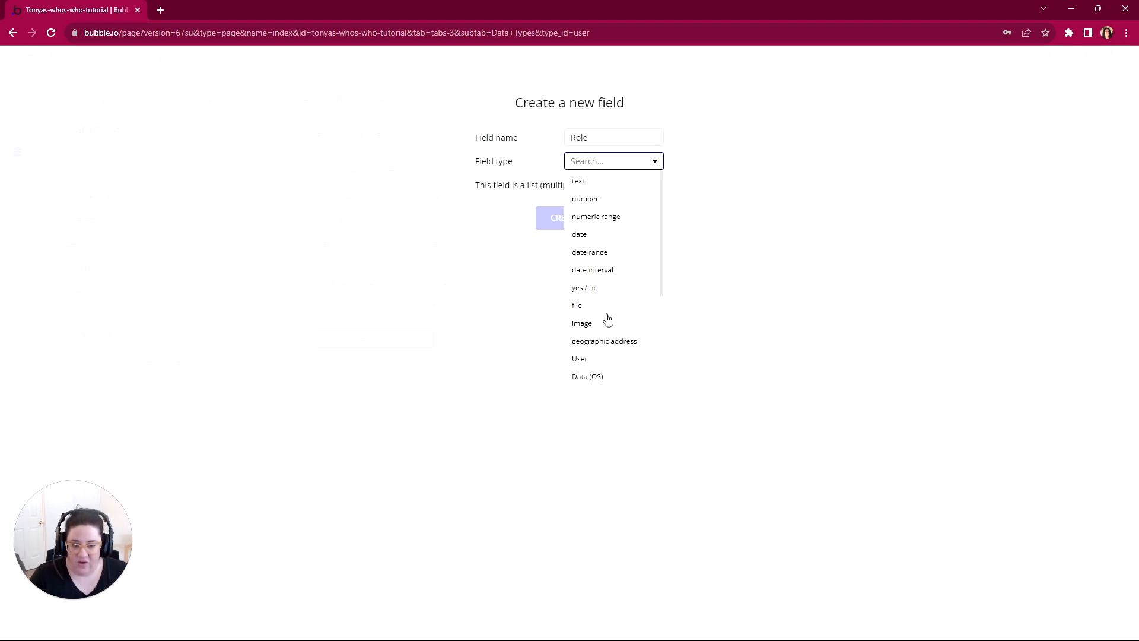
scroll(607, 320, "down", 3)
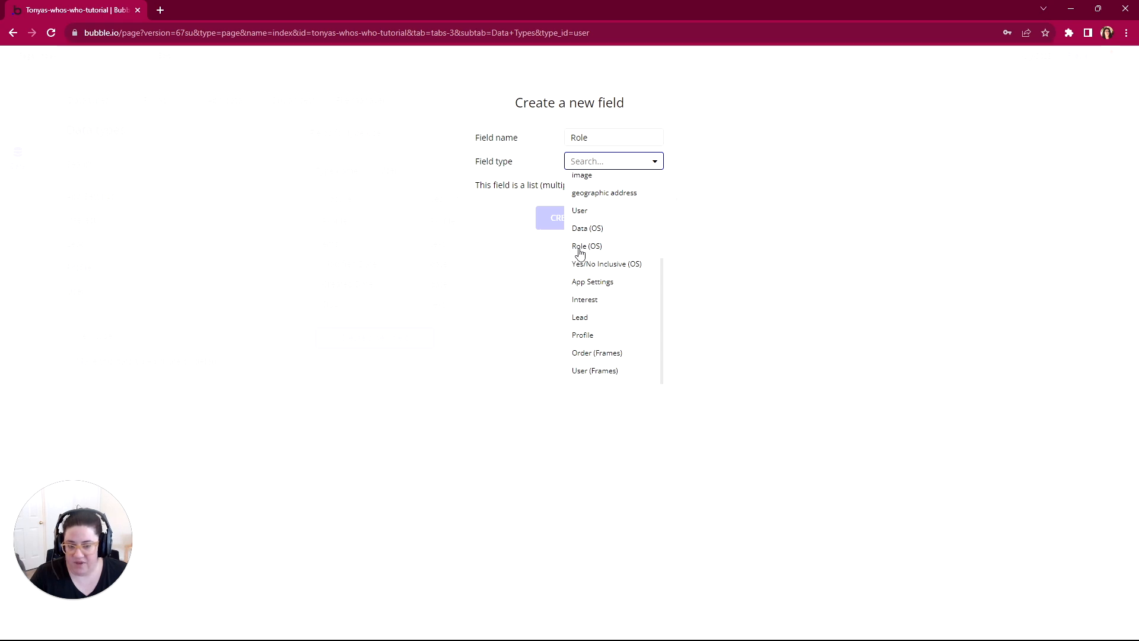
left_click(580, 248)
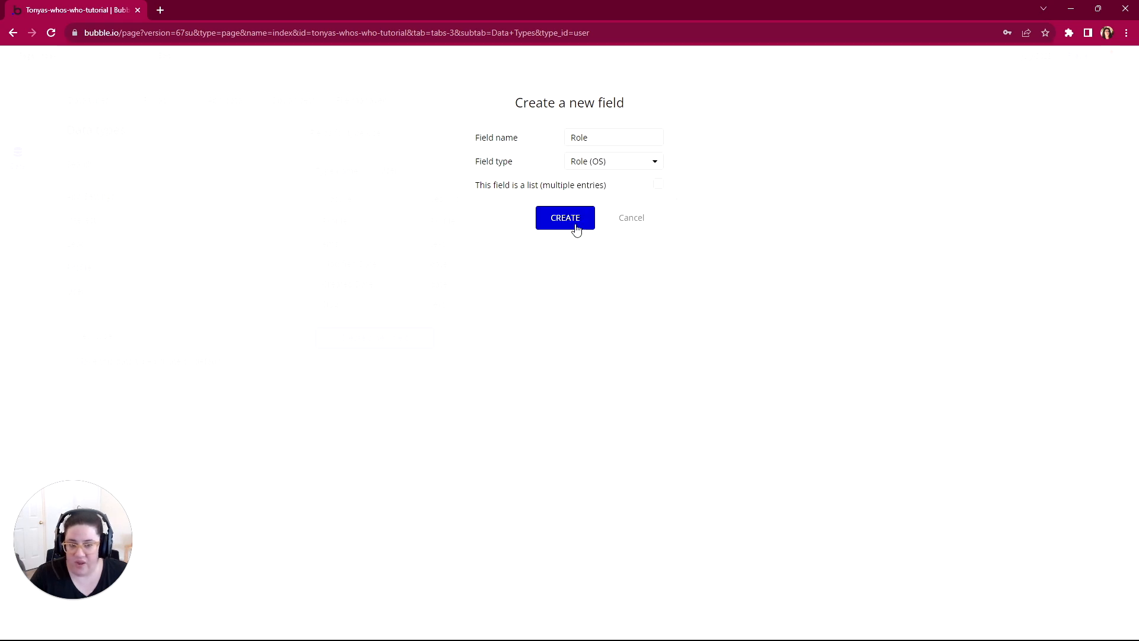
left_click(564, 223)
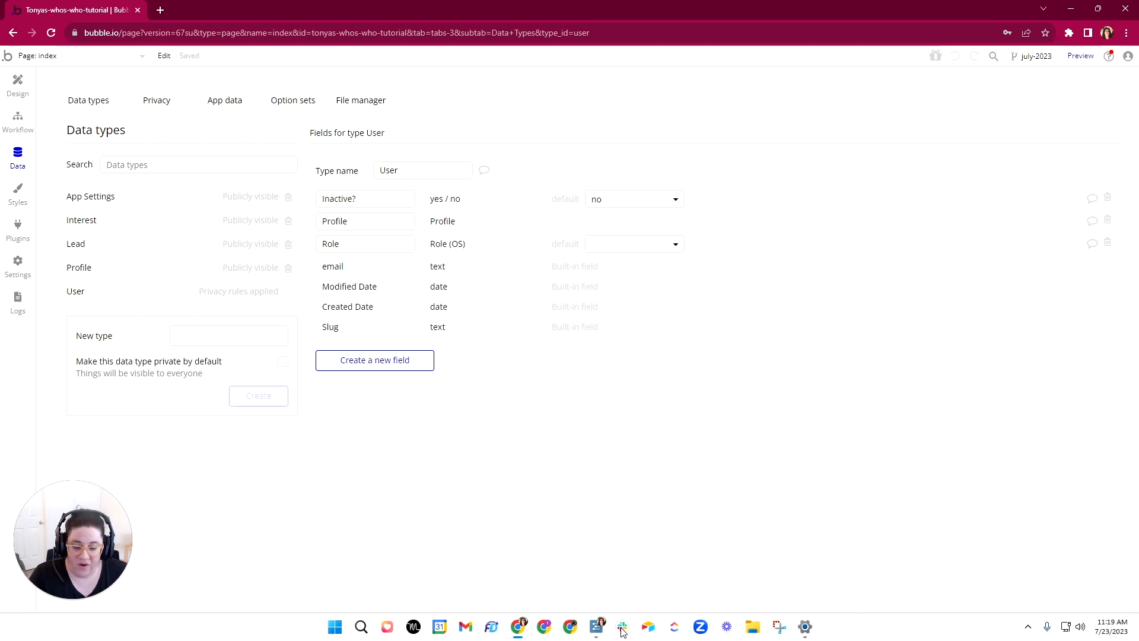
Step: Switch to the WorkFlowy outline and mark User's Inactive, Profile and Role field items as complete
left_click(596, 628)
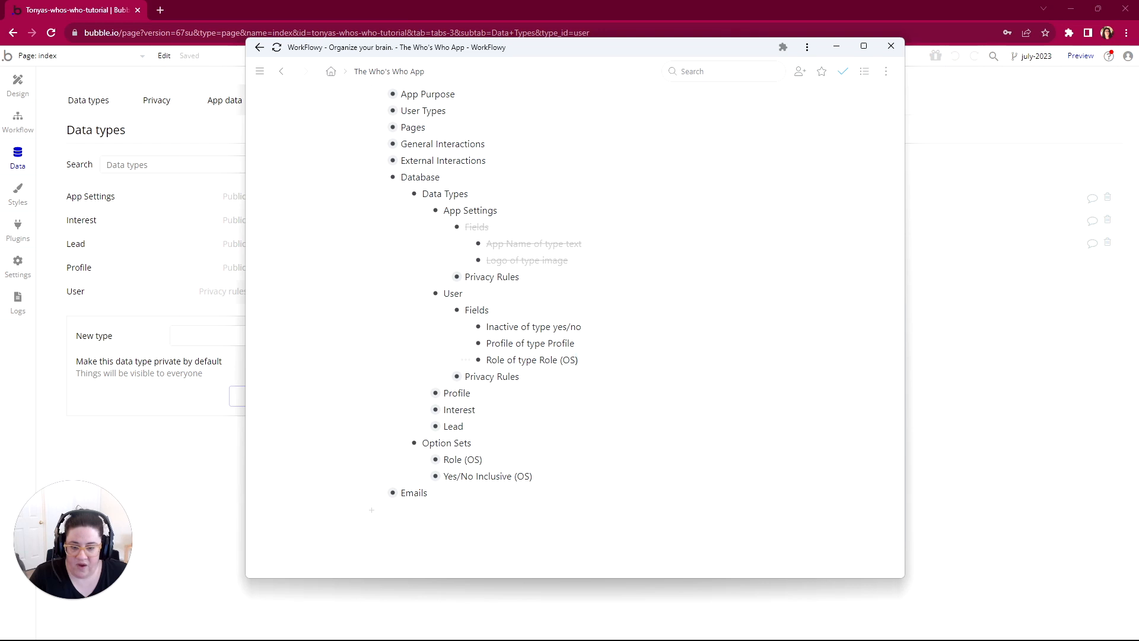
left_click_drag(700, 360, 700, 326)
right_click(702, 350)
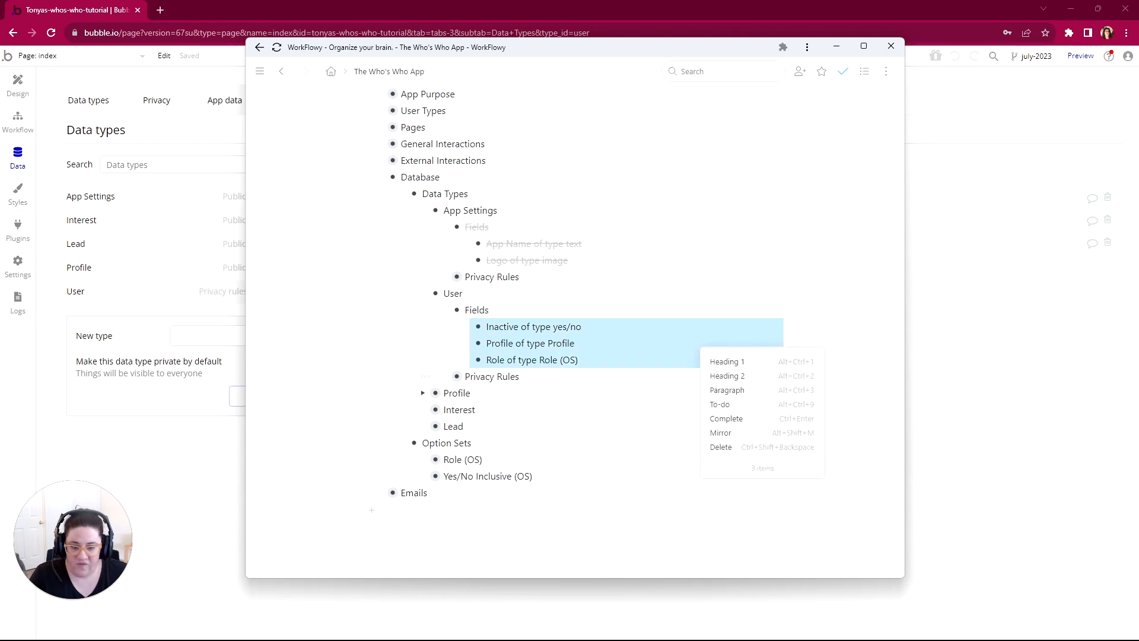
left_click(725, 419)
Step: Expand Profile and its Fields in the scope's Data Types list
scroll(534, 356, "down", 1)
left_click(423, 335)
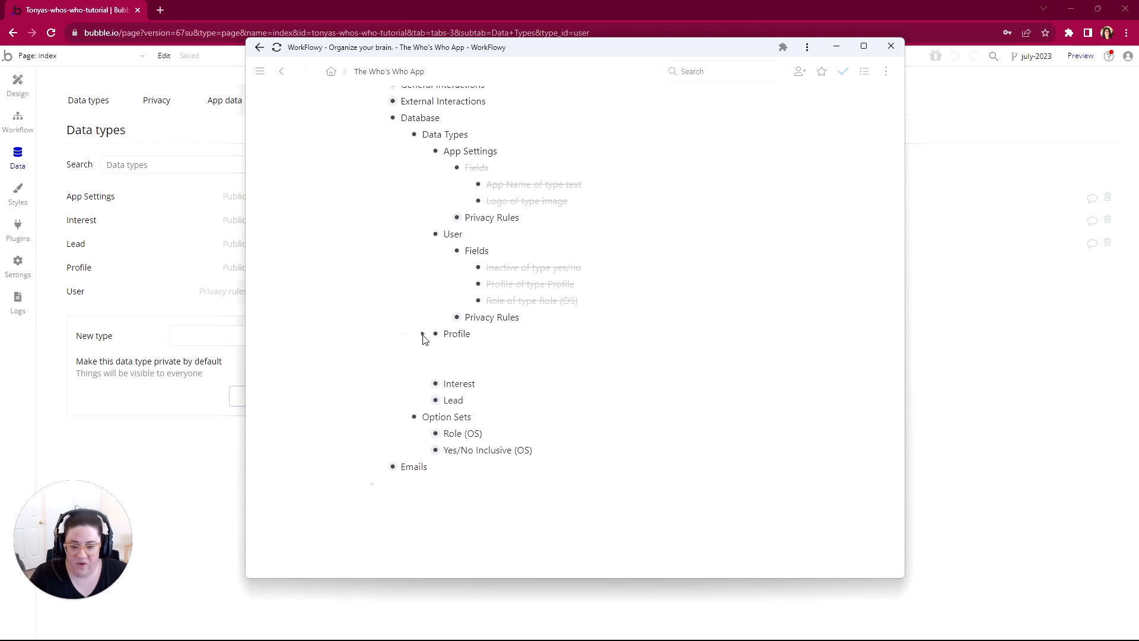
left_click(445, 352)
scroll(470, 371, "down", 4)
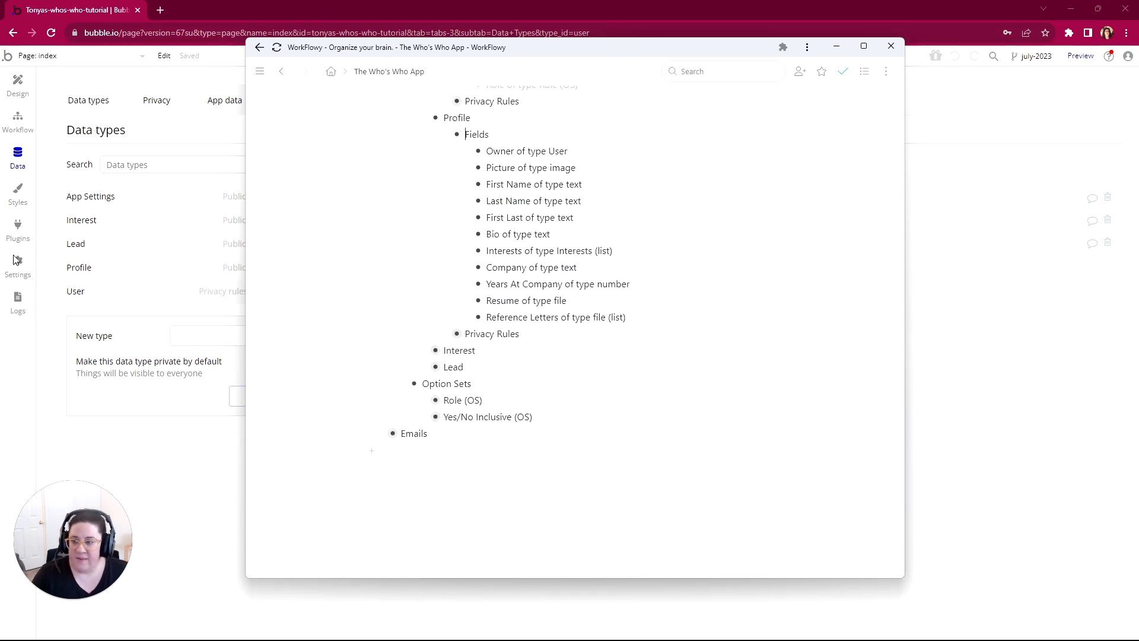
Step: Switch back to Bubble and open the app data for All Users
left_click(12, 309)
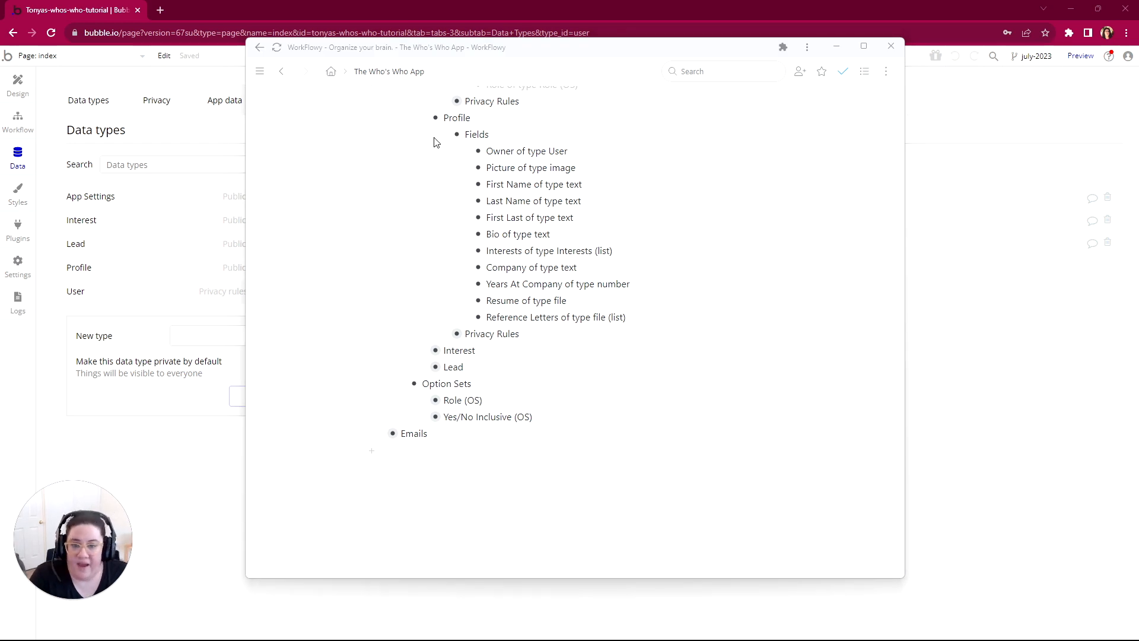
left_click(115, 86)
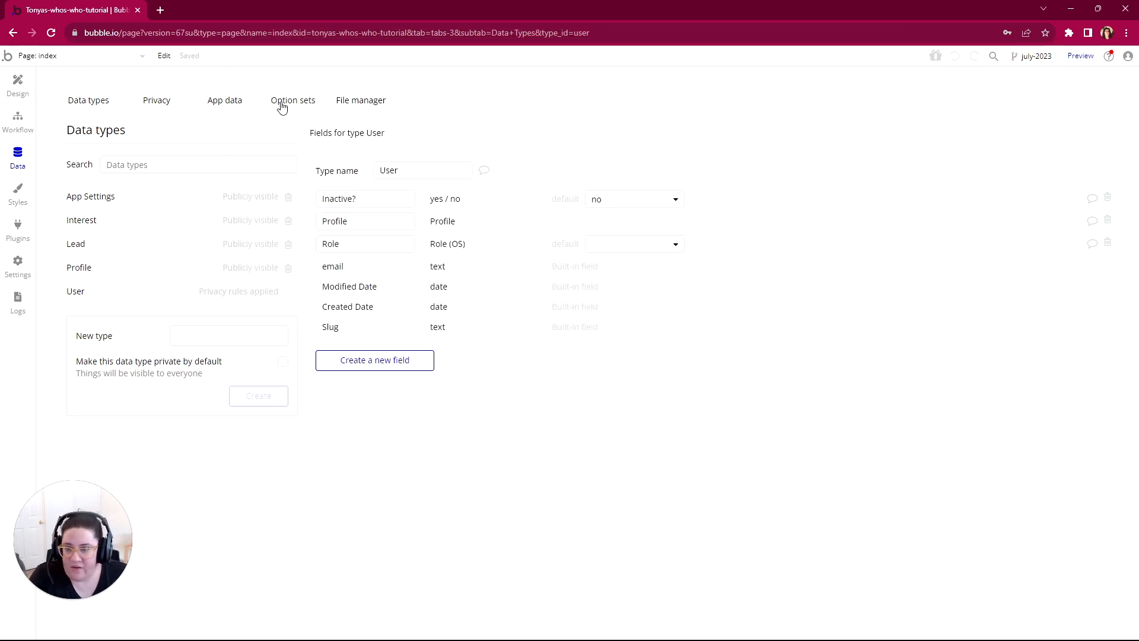
left_click(213, 106)
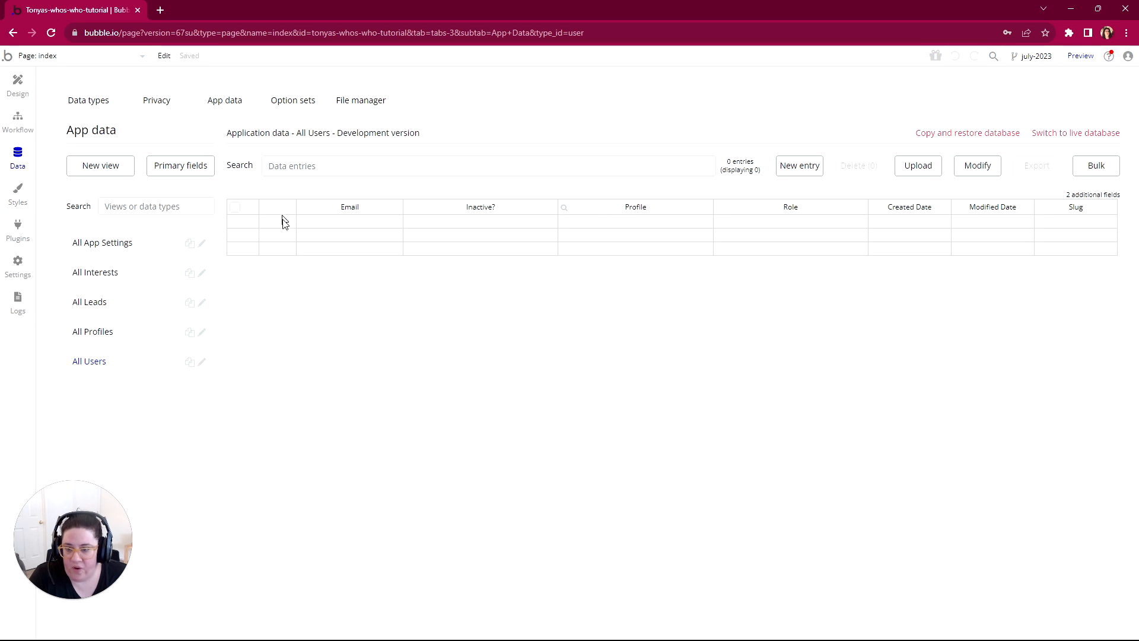
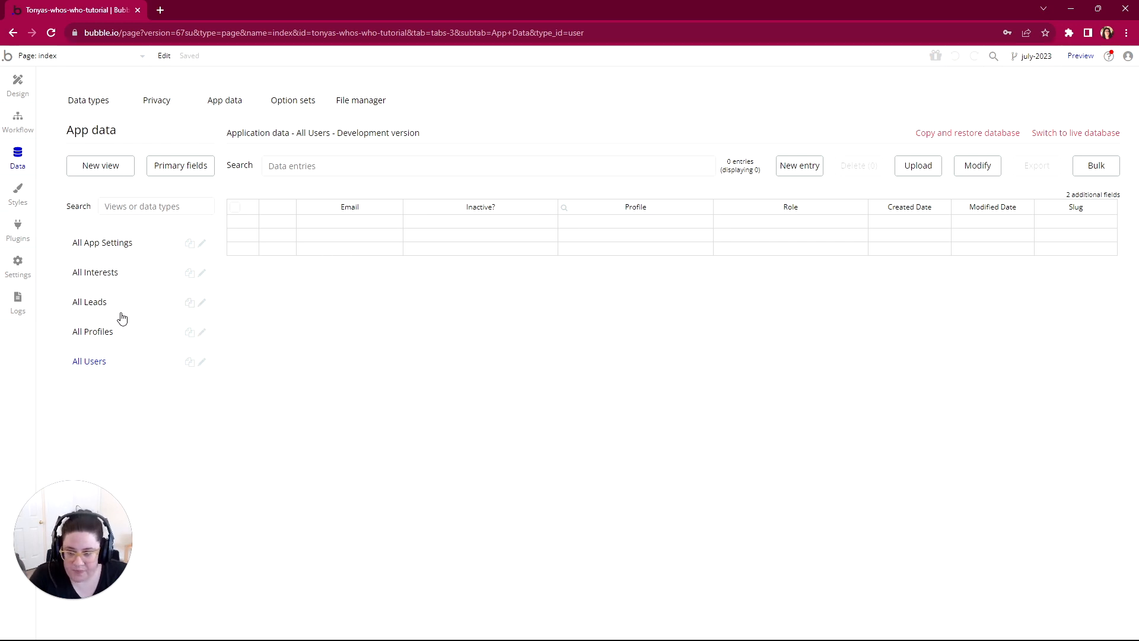
Step: Open the Profile data type's fields, and bring up the WorkFlowy outline and move its window off this screen
left_click(79, 101)
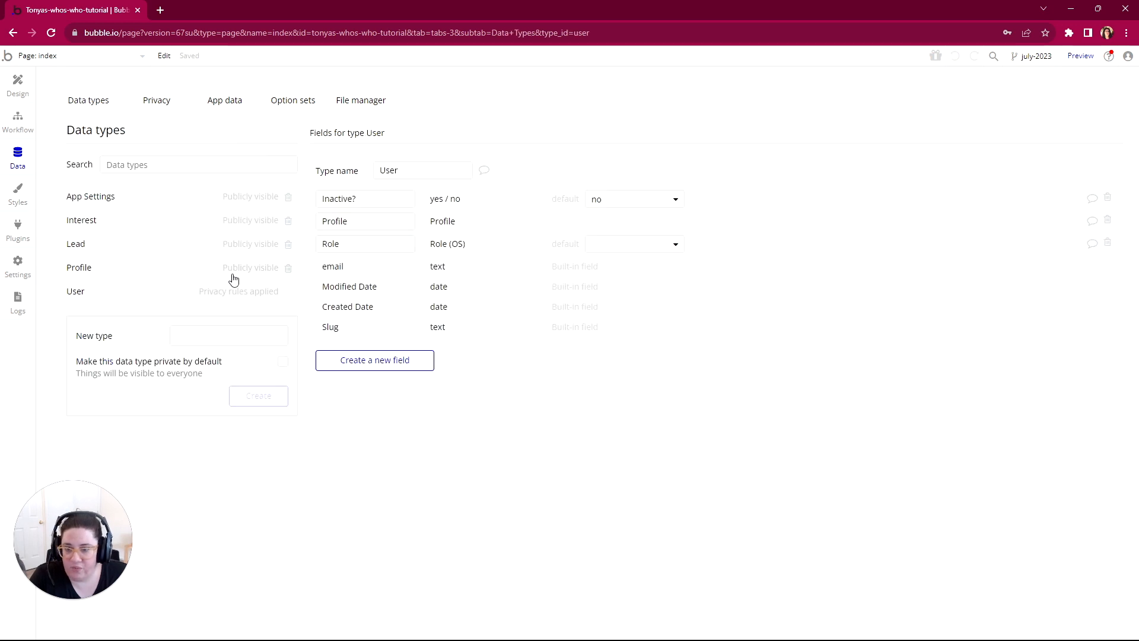
left_click(109, 267)
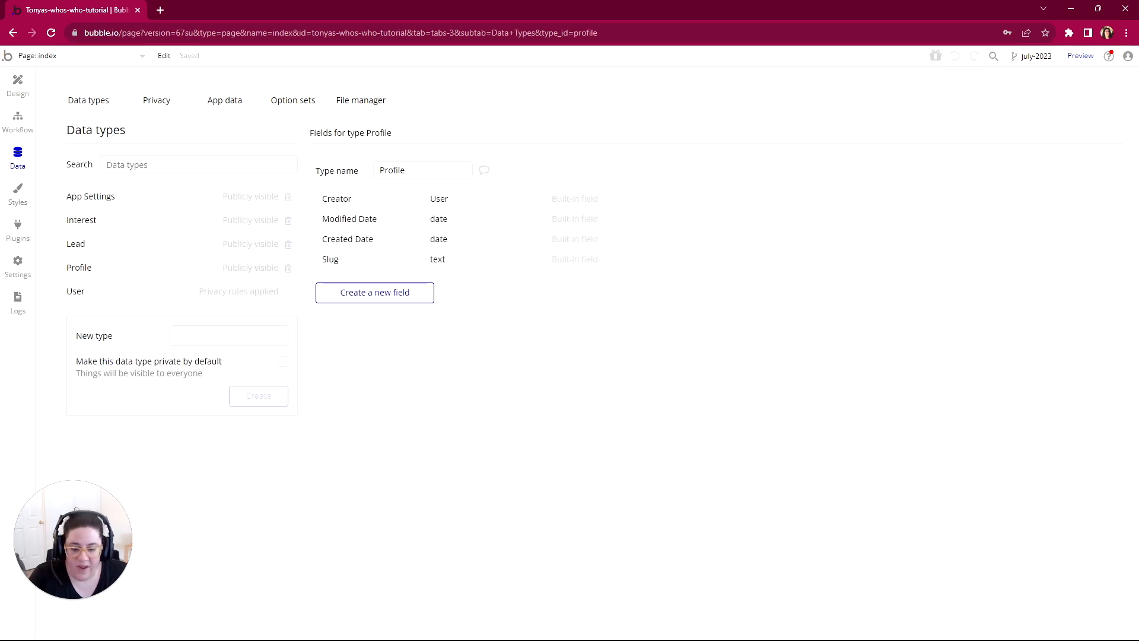
left_click(588, 635)
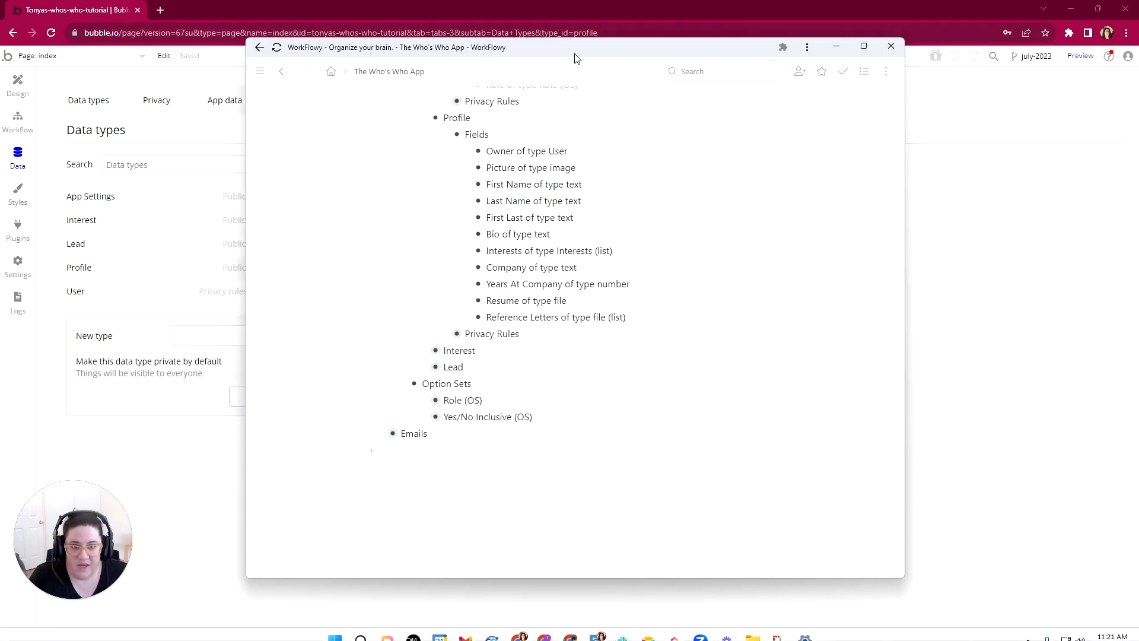
left_click_drag(574, 54, 1138, 77)
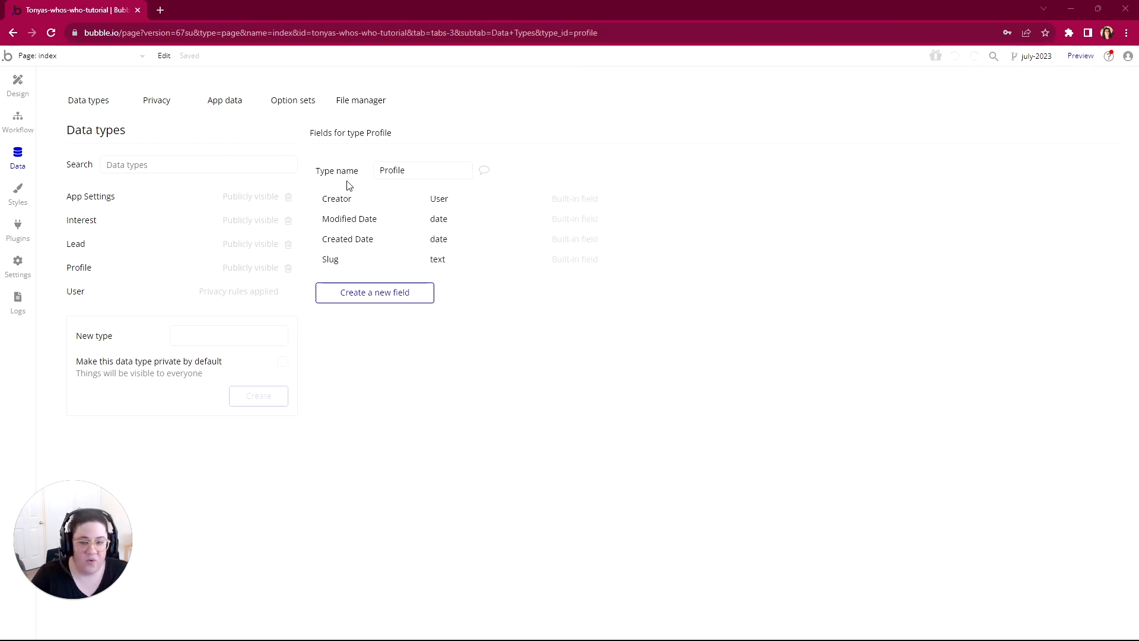
Step: Add a field named Owner of type User to the Profile data type
left_click(372, 297)
type("O")
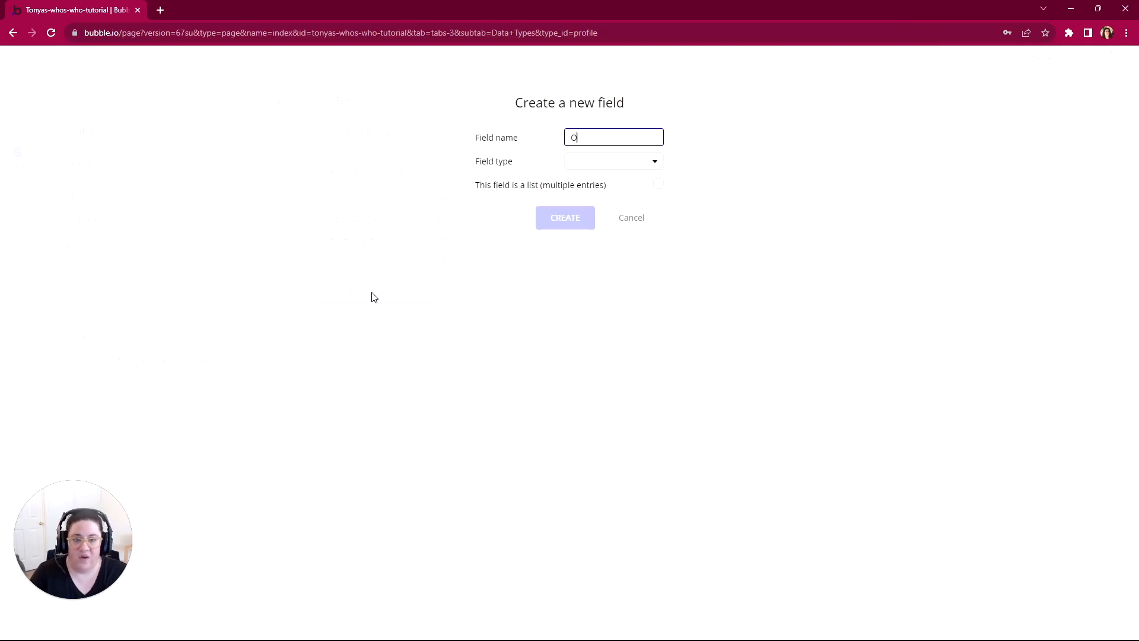
type("wenr")
key("BackSpace")
key("BackSpace")
type("ner")
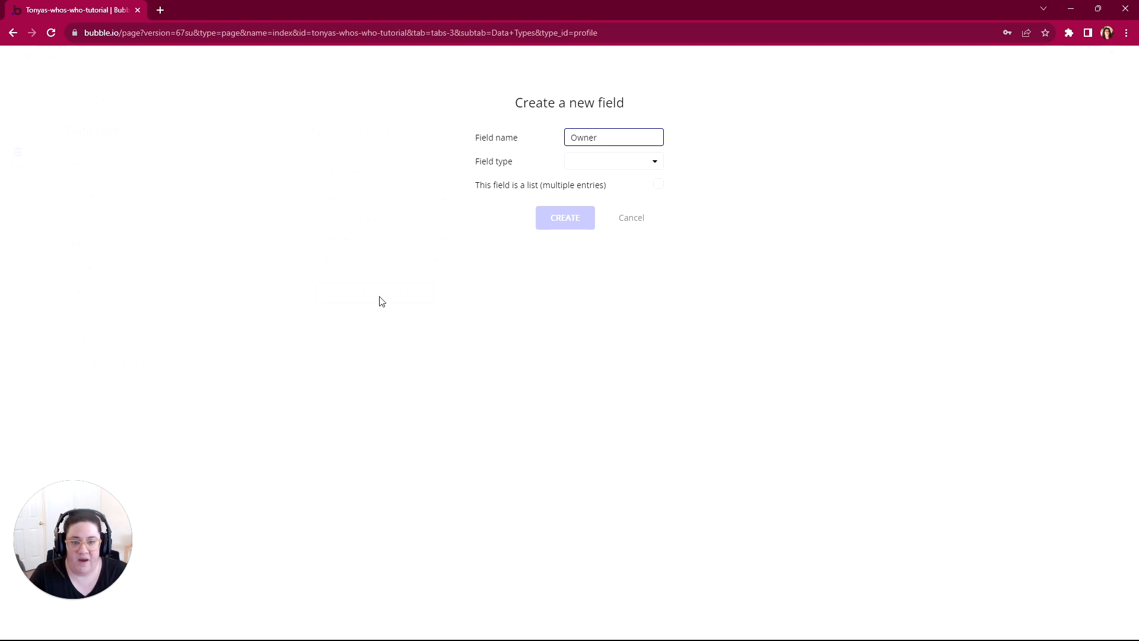
left_click(596, 162)
scroll(591, 310, "down", 3)
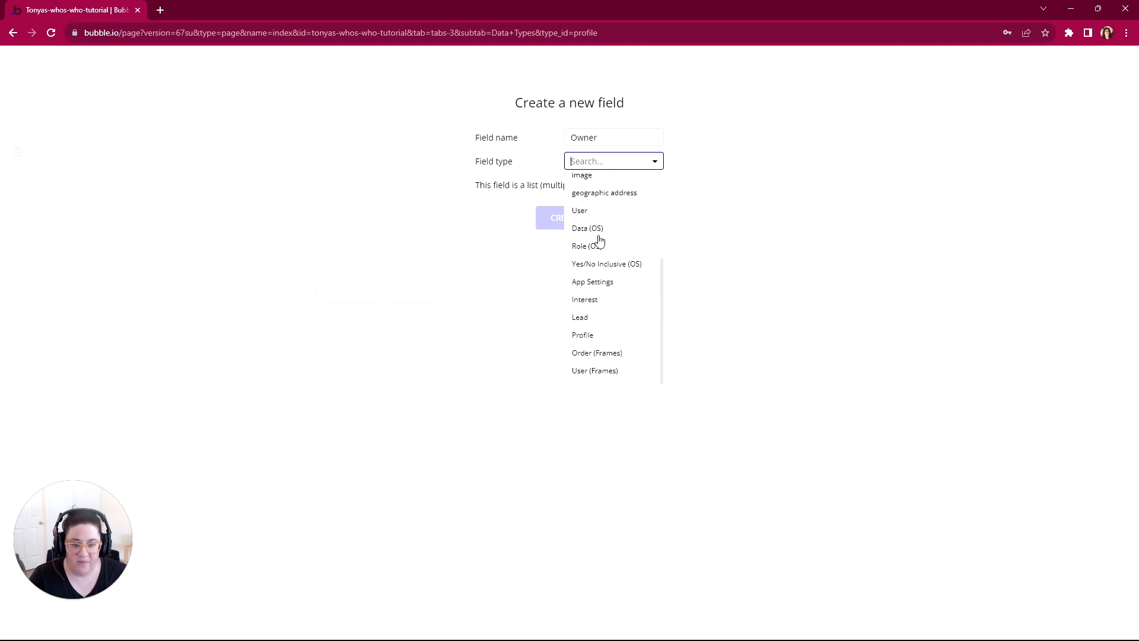
left_click(581, 212)
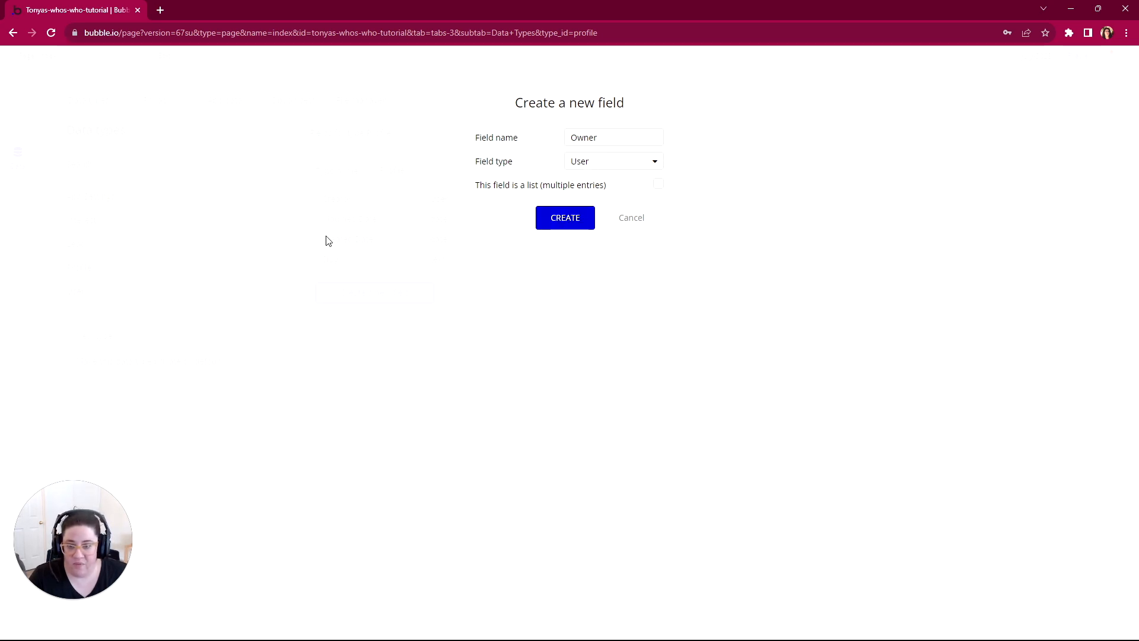
left_click(561, 223)
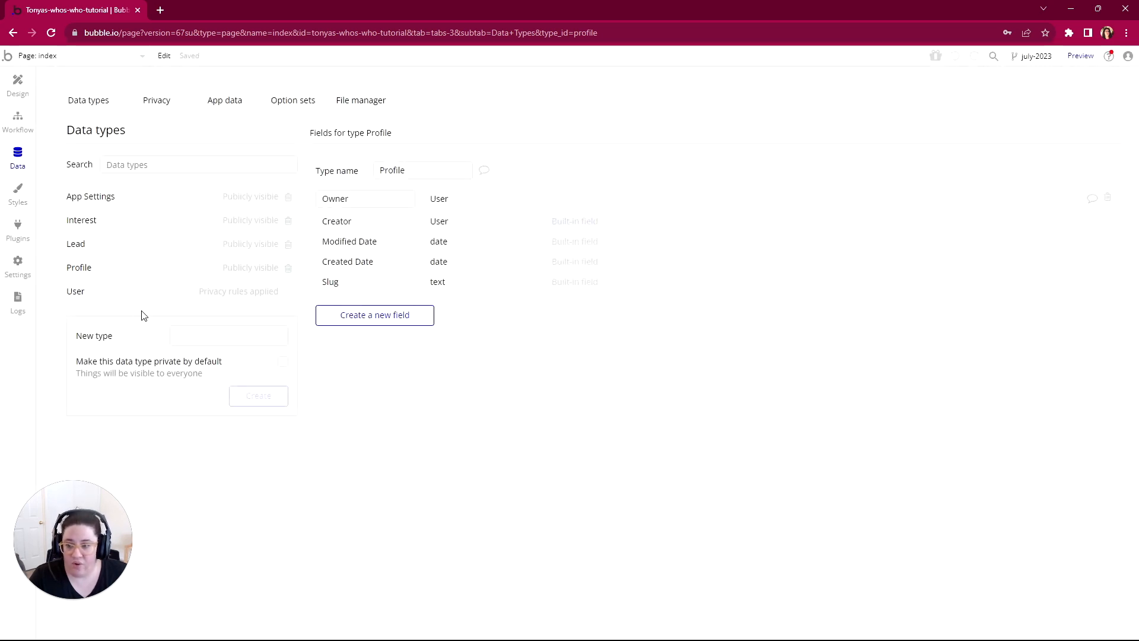
Step: Compare the User type's Profile field with the Profile type's Owner field to review how the two data types link
left_click(75, 290)
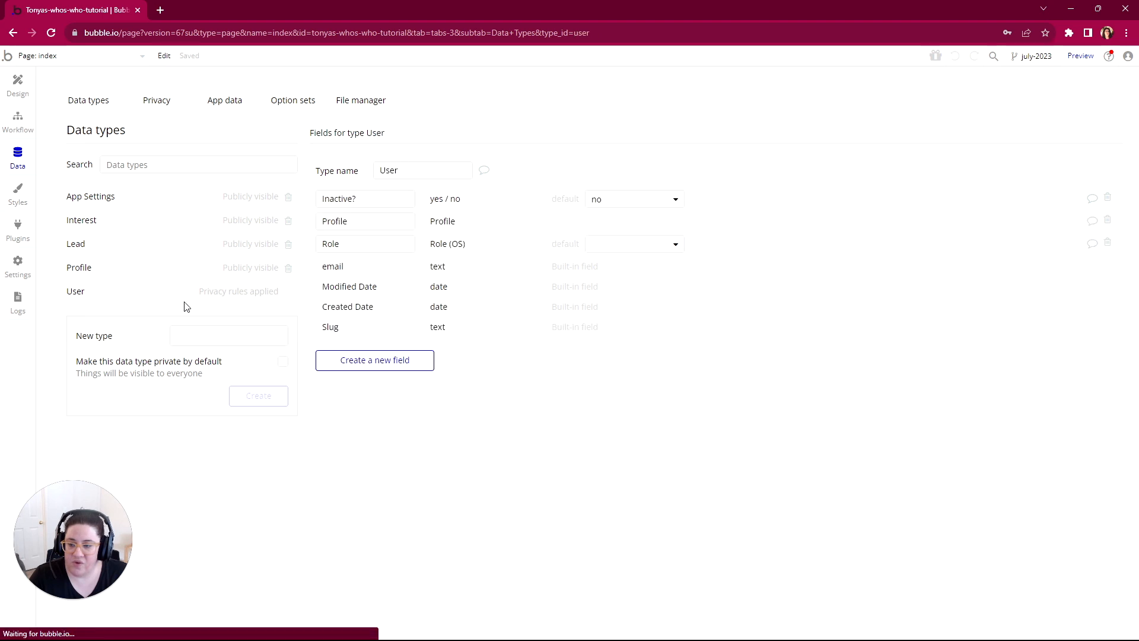
double_click(334, 221)
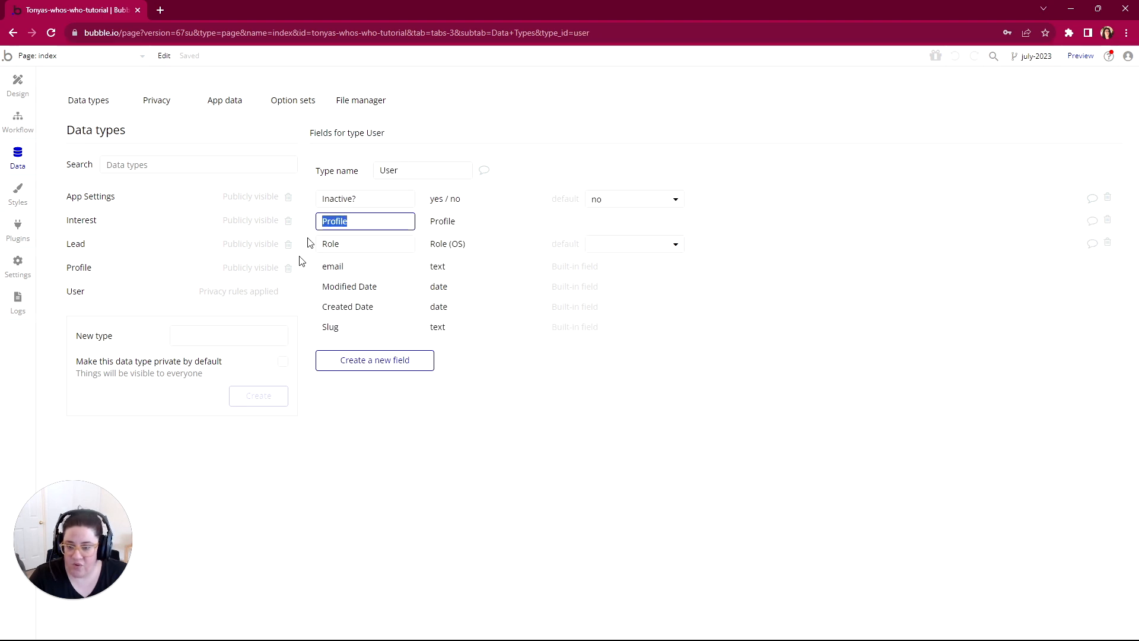
left_click(88, 270)
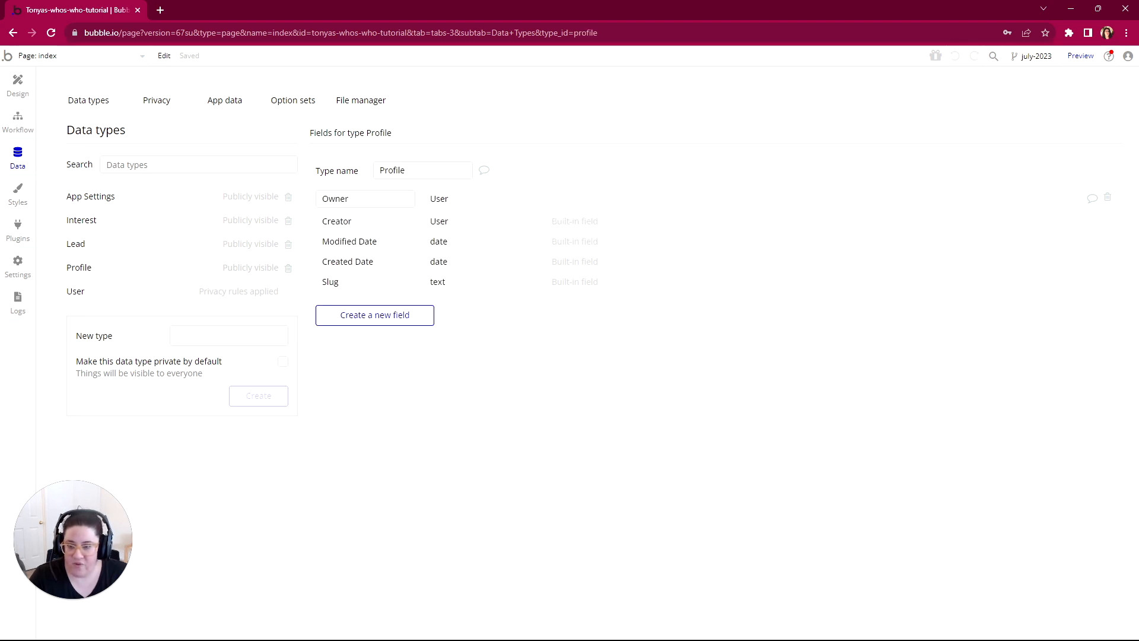
double_click(335, 198)
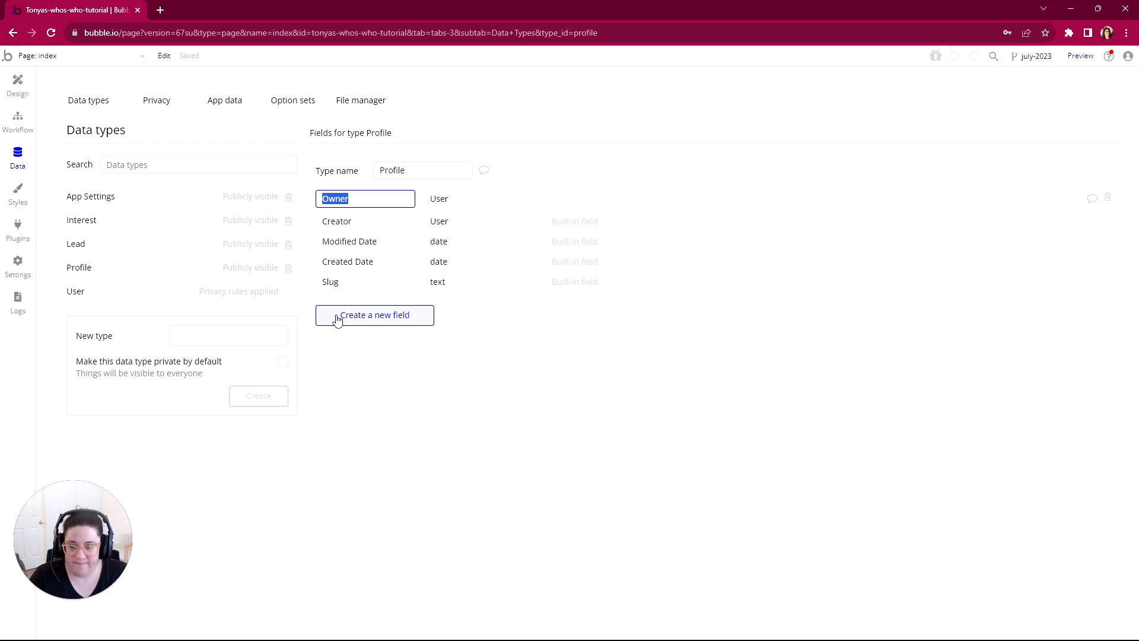
Step: Add a field named First Name of type text to the Profile data type
left_click(391, 321)
type("F")
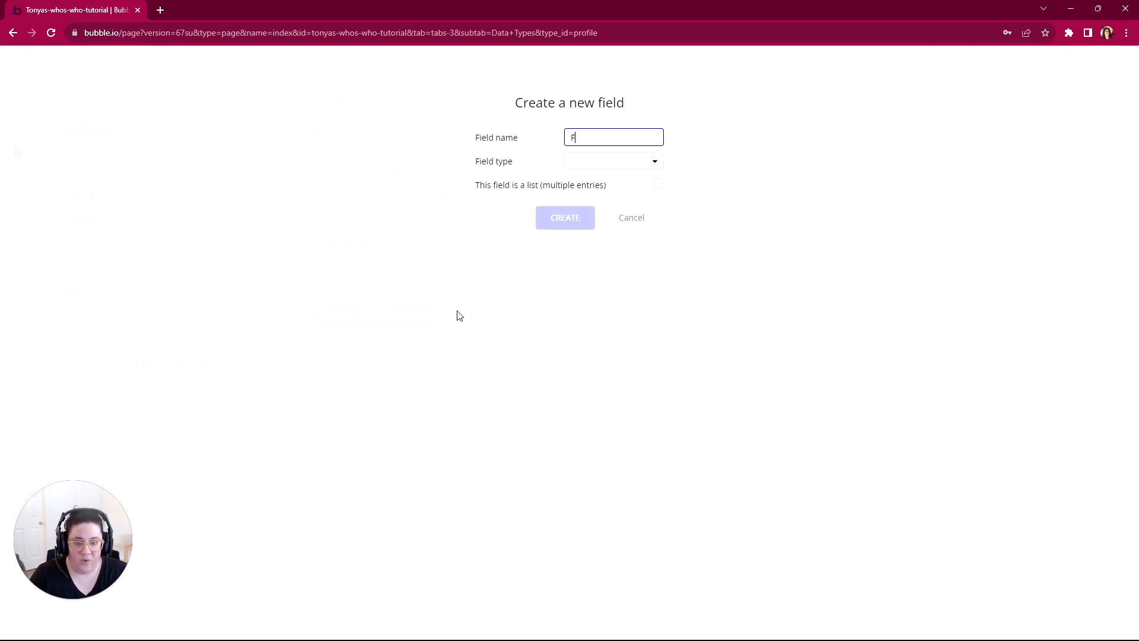
type("irst Name")
key("BackSpace")
key("BackSpace")
key("BackSpace")
key("BackSpace")
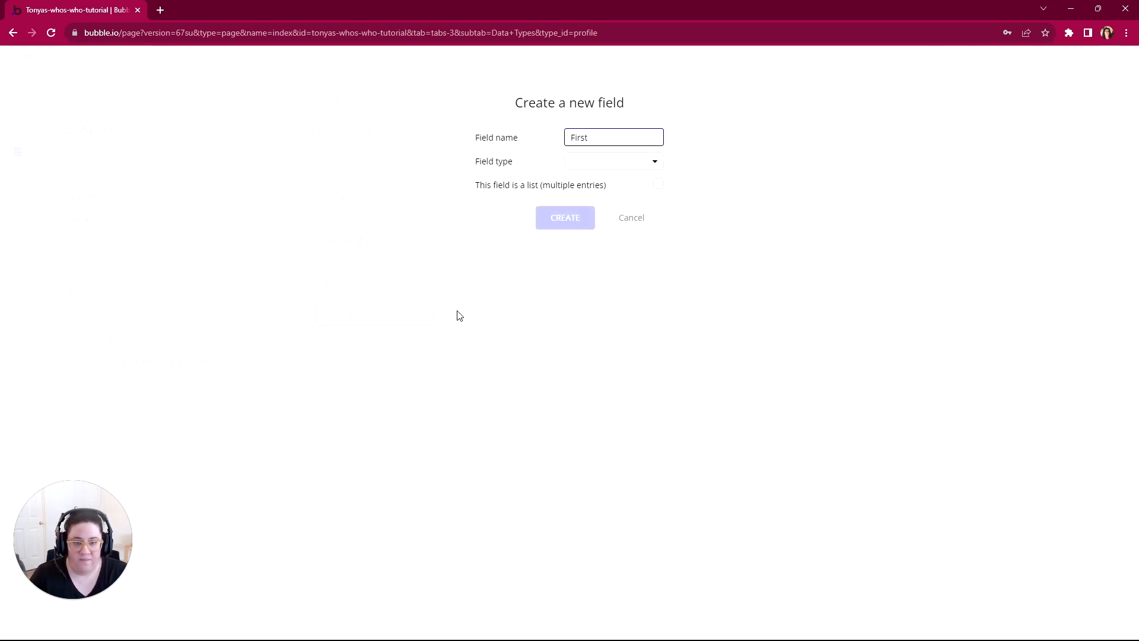
type("Name")
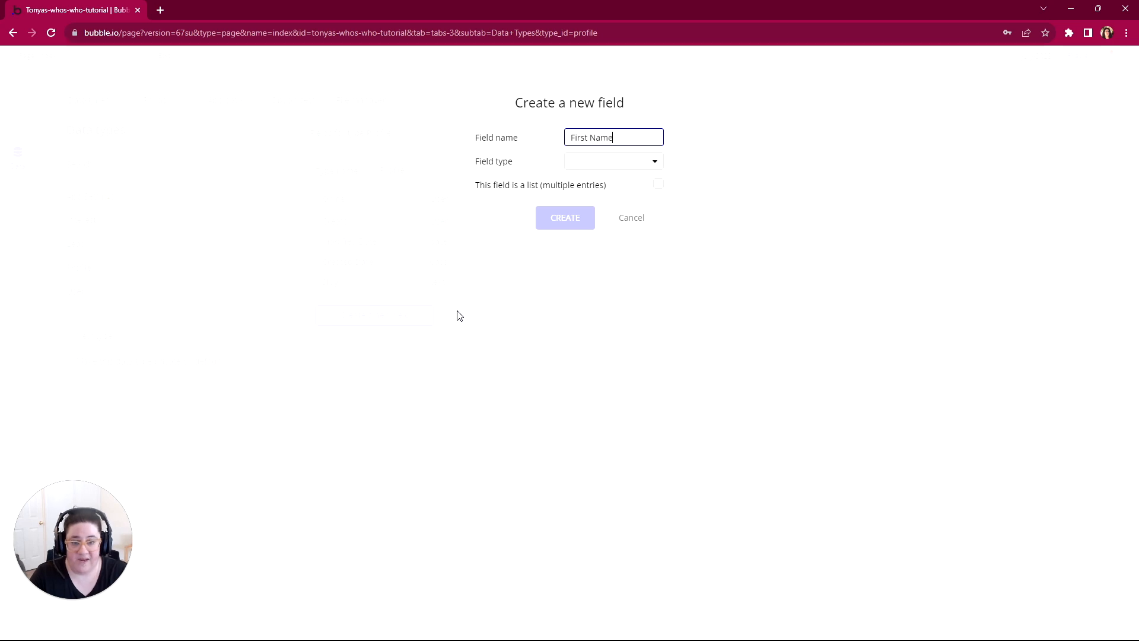
left_click(594, 168)
left_click(587, 181)
left_click(565, 219)
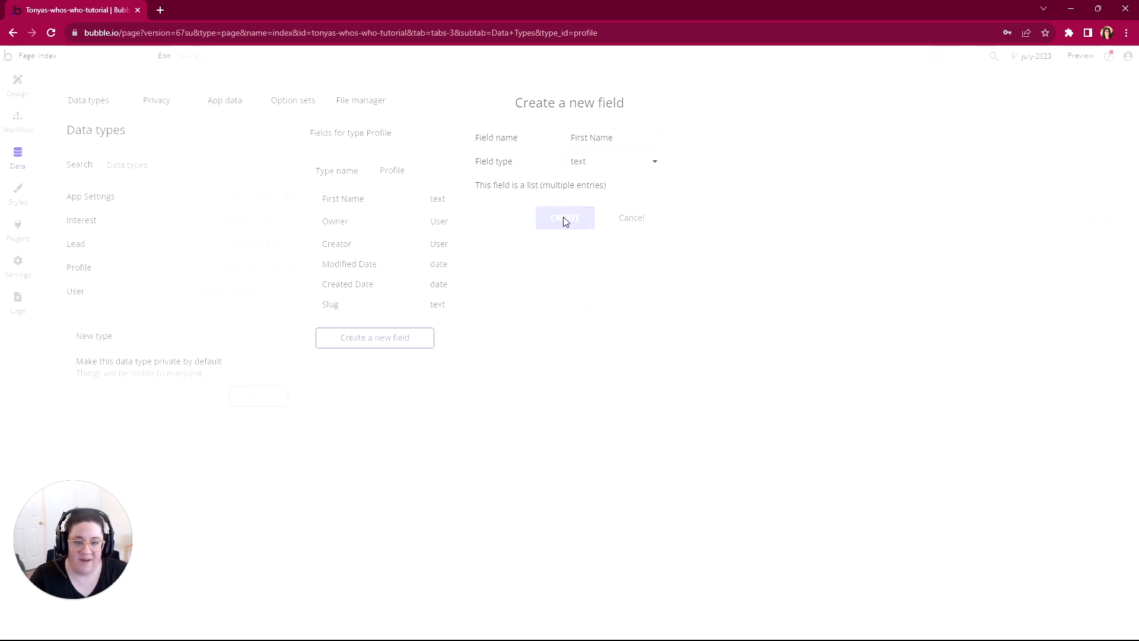
Step: Add a field named Last Name of type text to the Profile data type
left_click(372, 341)
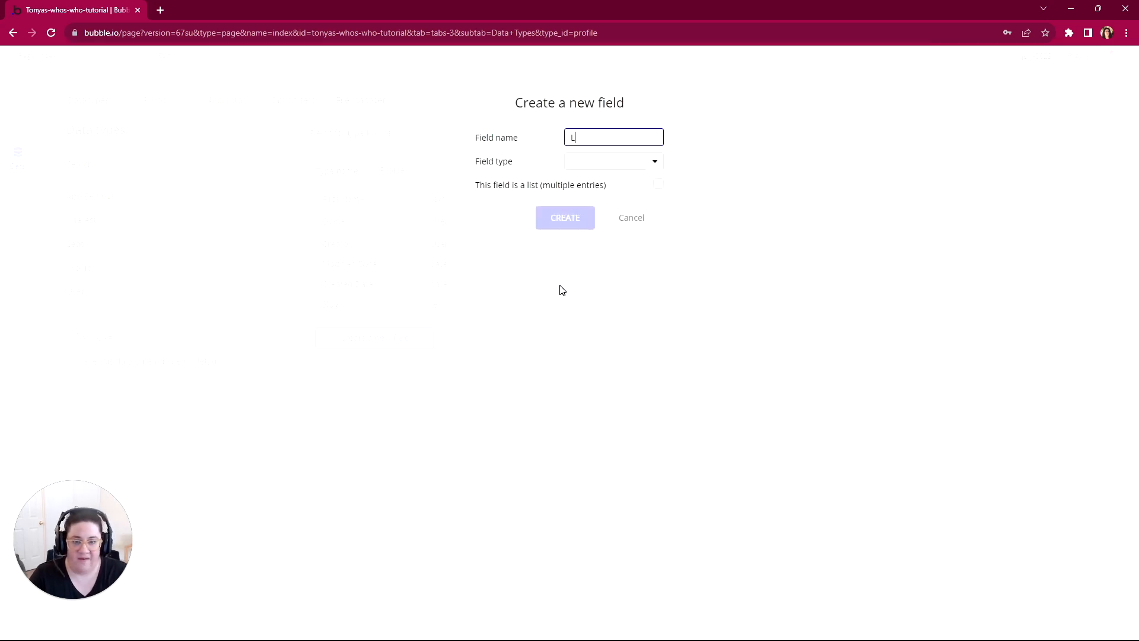
left_click(599, 164)
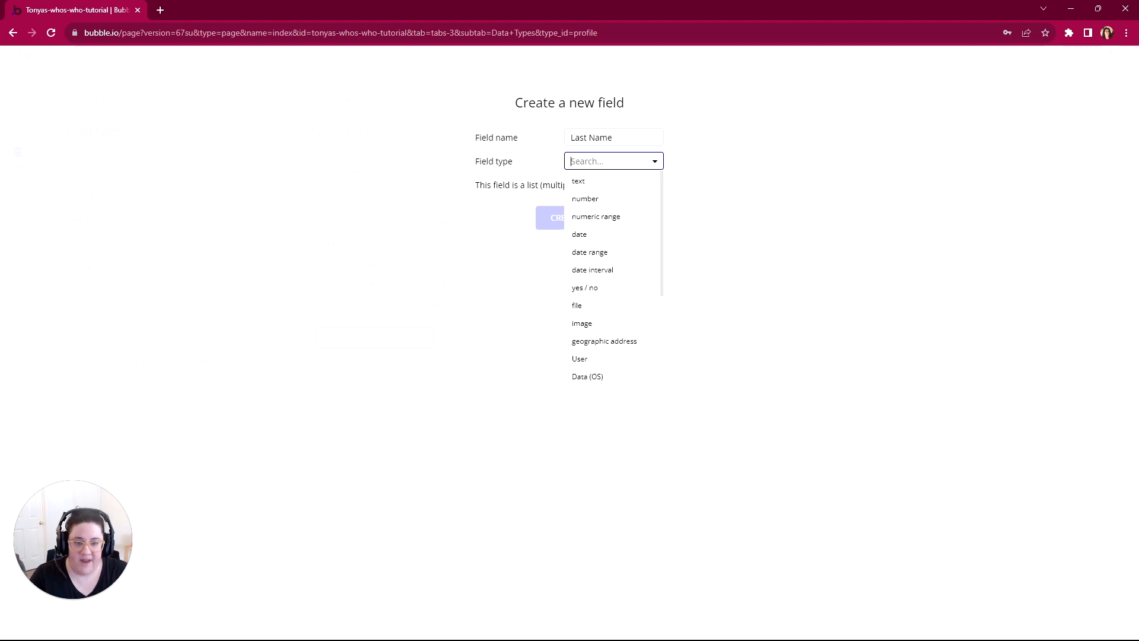
left_click(590, 181)
left_click(566, 219)
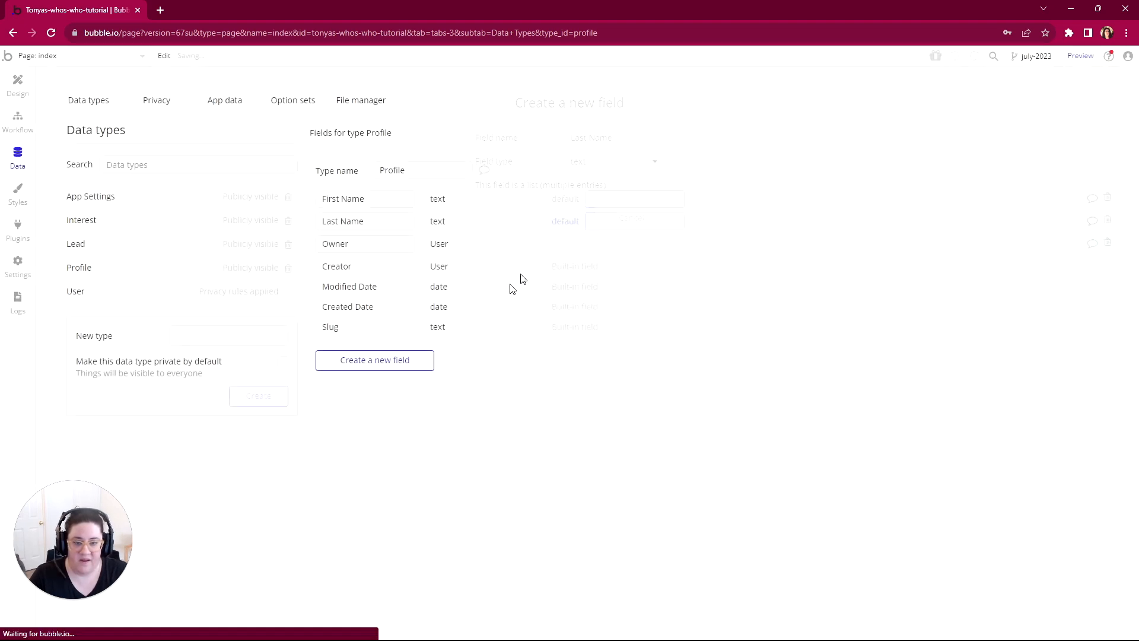
Step: Add a field named First Last of type text to the Profile data type
left_click(421, 362)
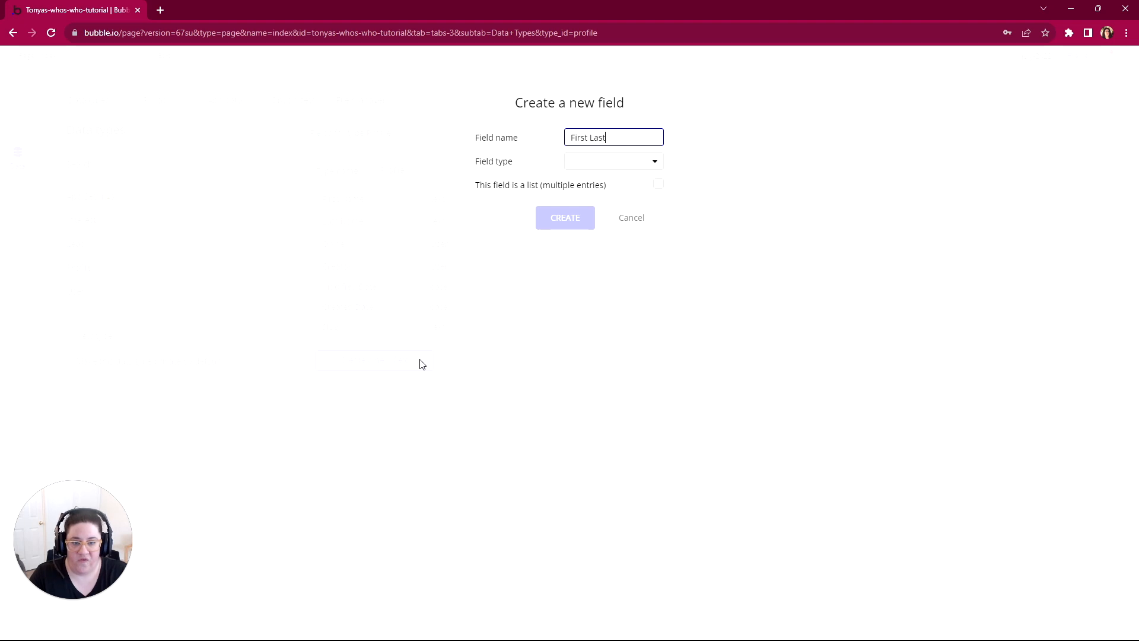
left_click(586, 163)
left_click(584, 181)
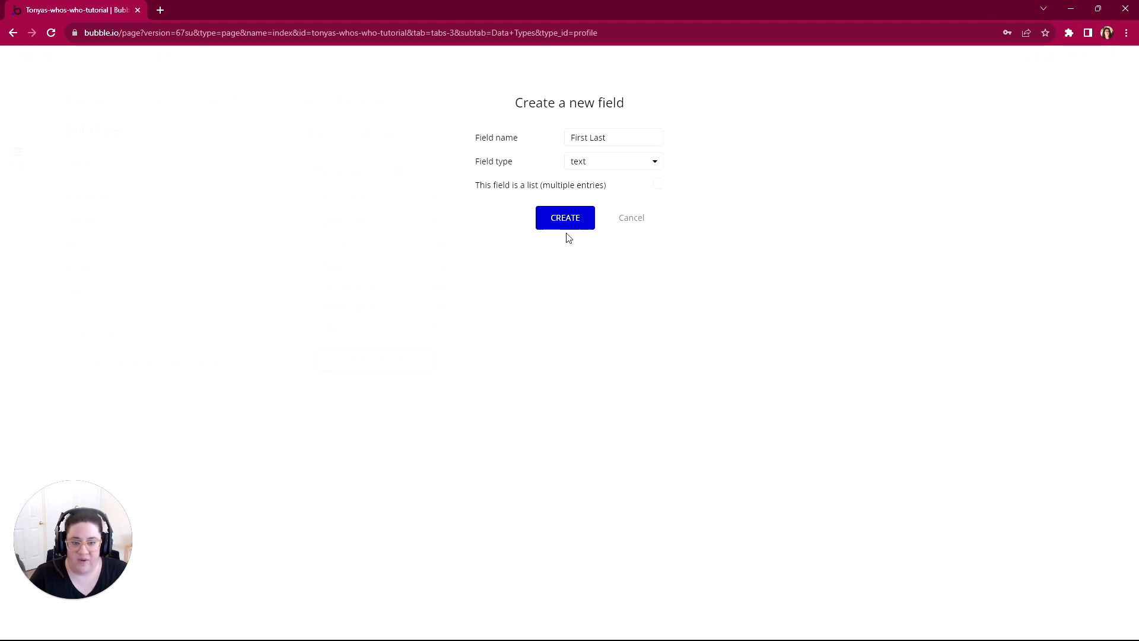
left_click(565, 224)
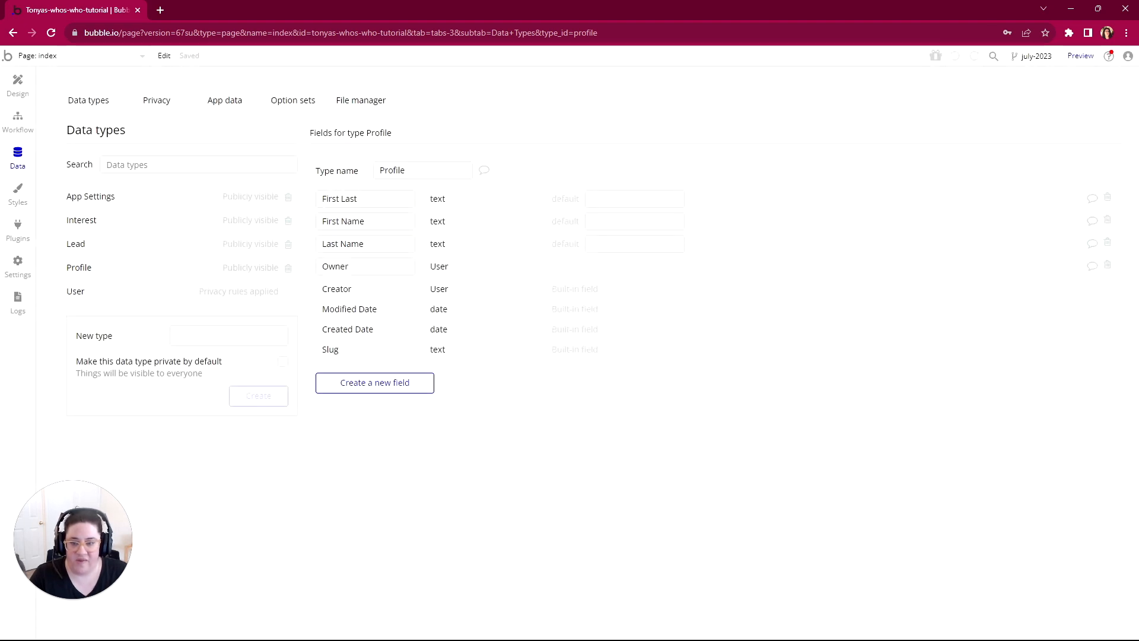
left_click_drag(358, 199, 322, 244)
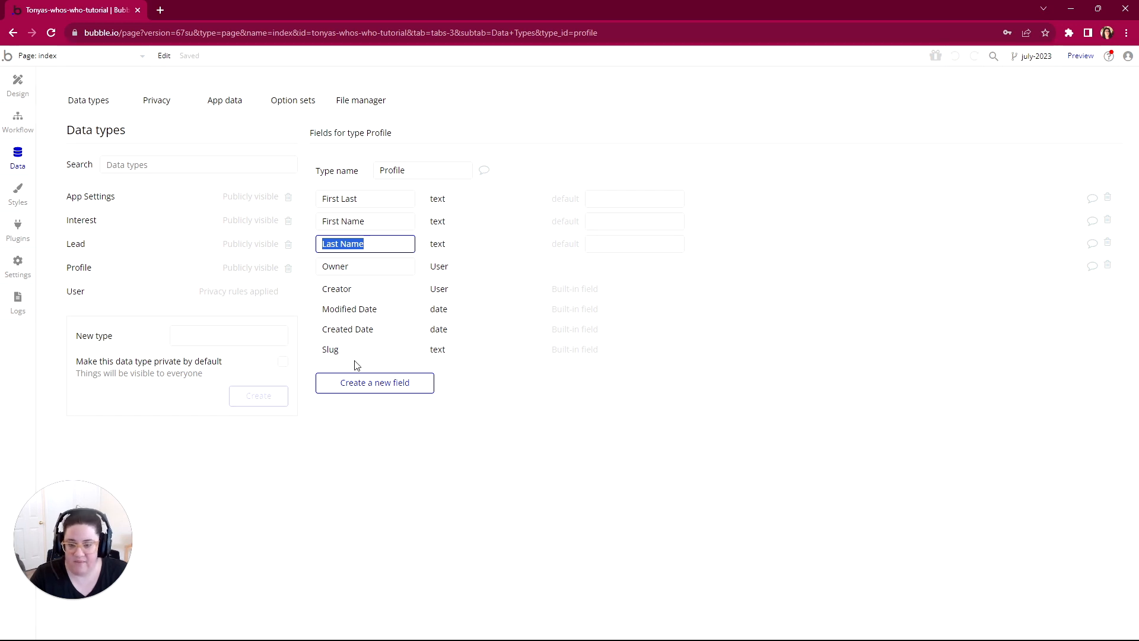
Step: Add a field named Bio of type text to the Profile data type
left_click(372, 382)
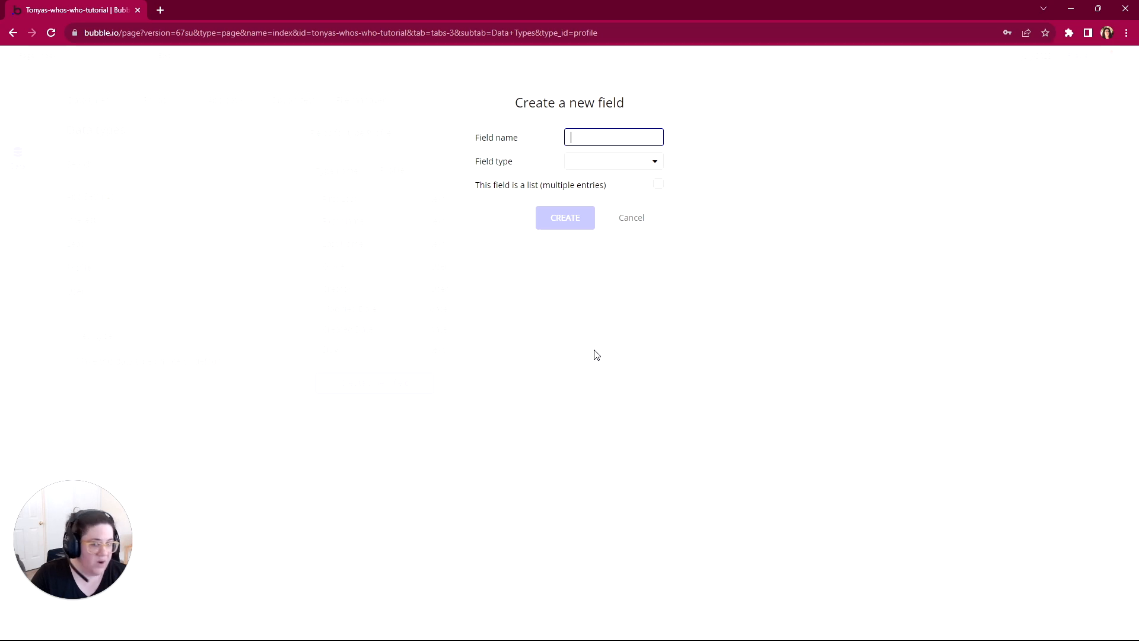
left_click(598, 166)
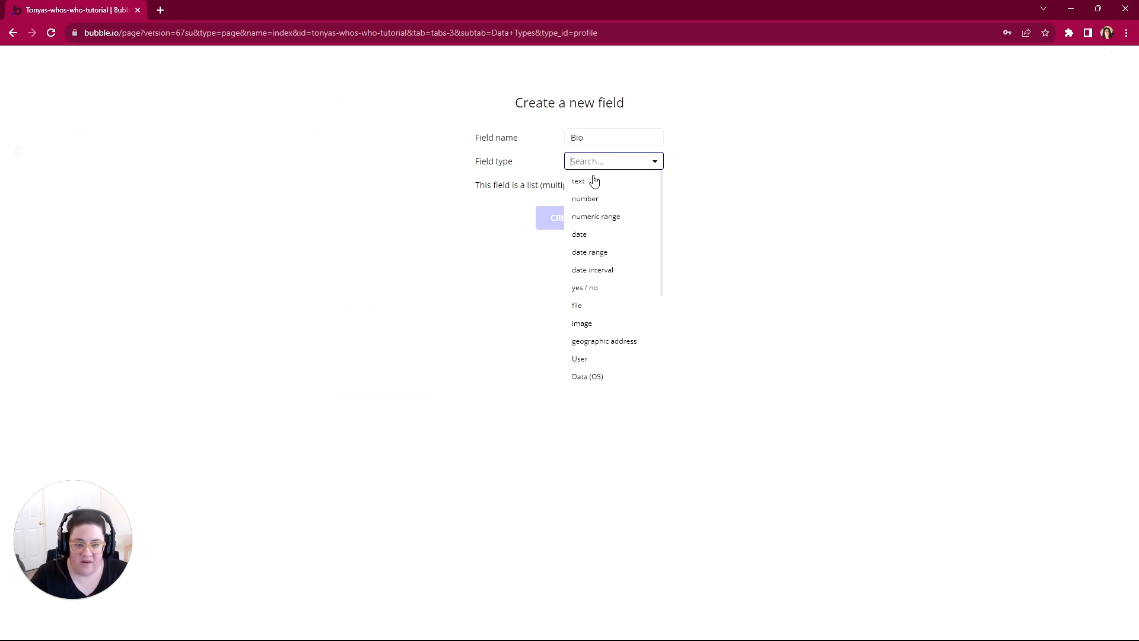
left_click(593, 181)
left_click(575, 217)
Step: Add a field named Interests to the Profile data type as a list of type Interest
left_click(424, 407)
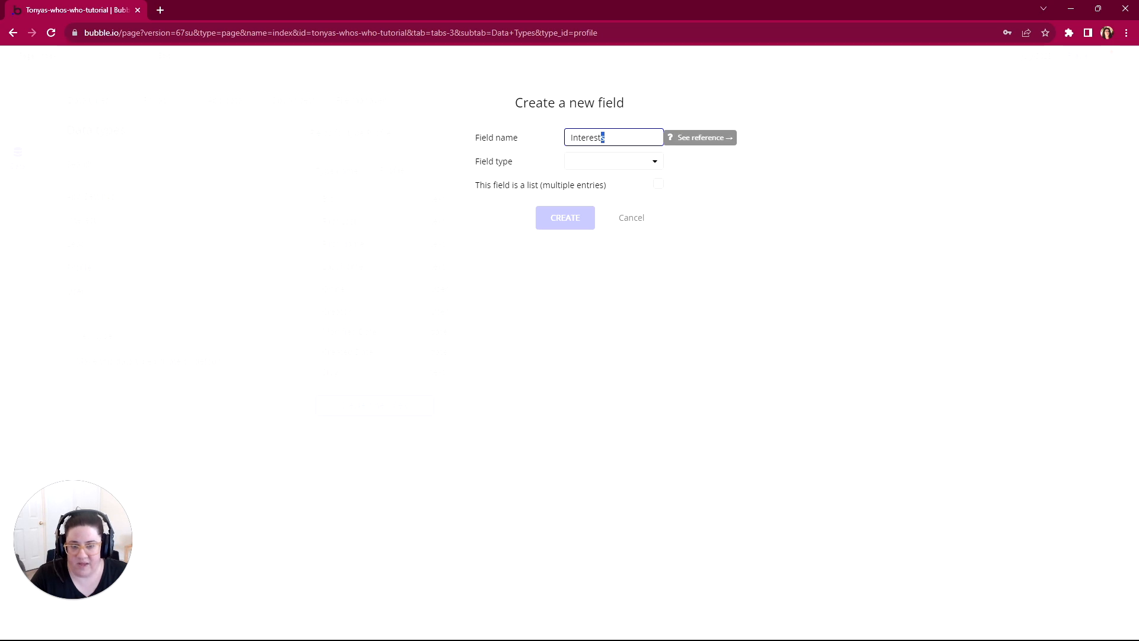
left_click(589, 163)
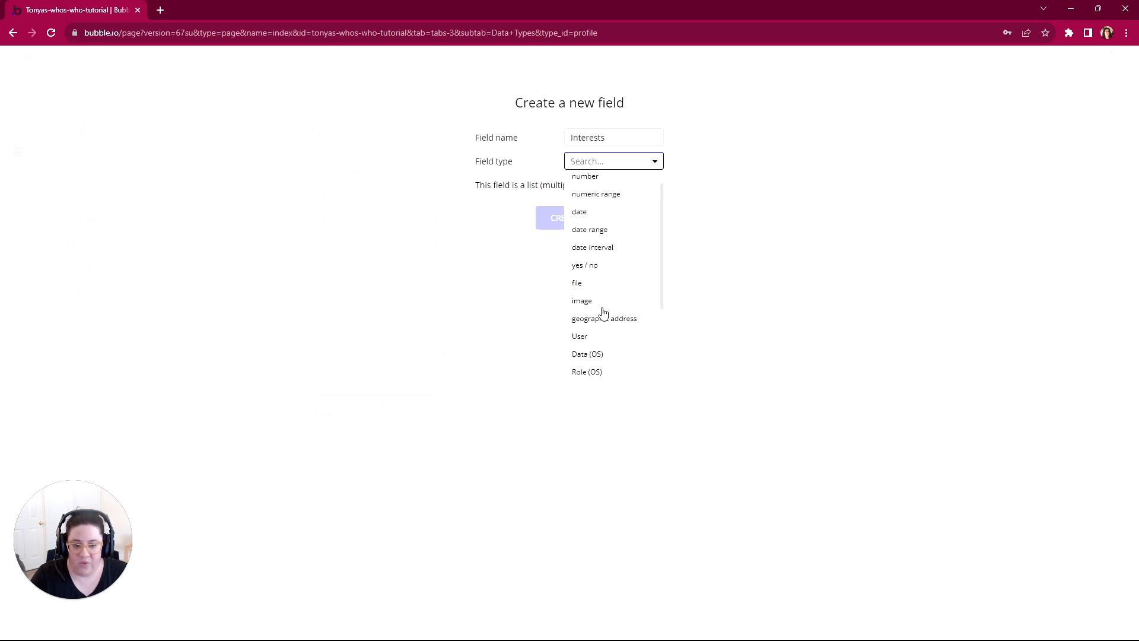
scroll(603, 312, "down", 2)
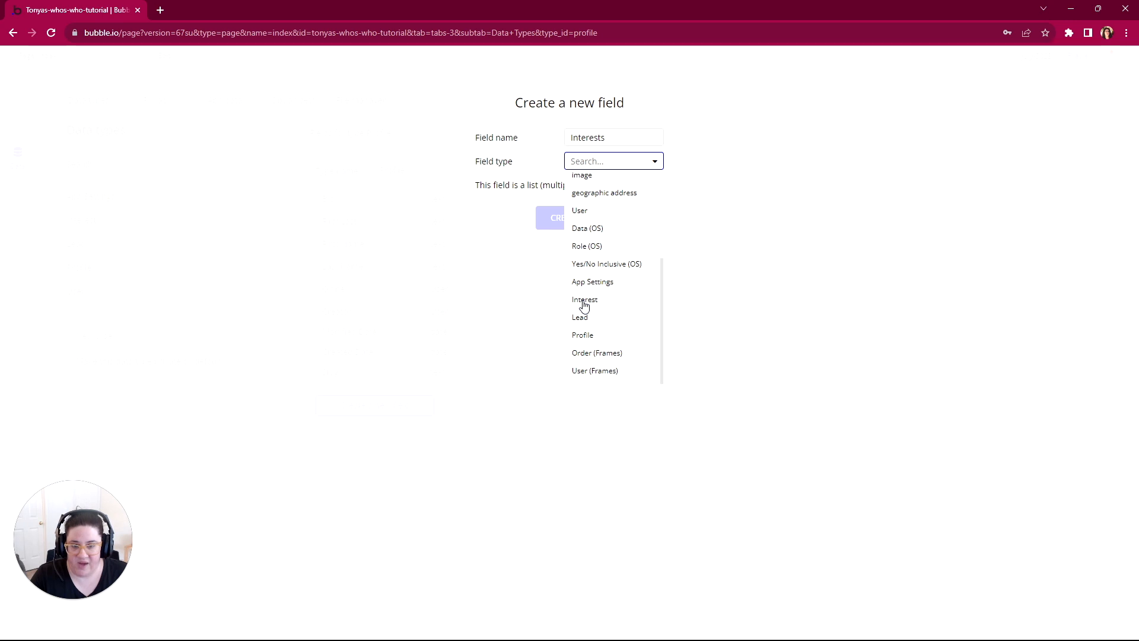
left_click(585, 300)
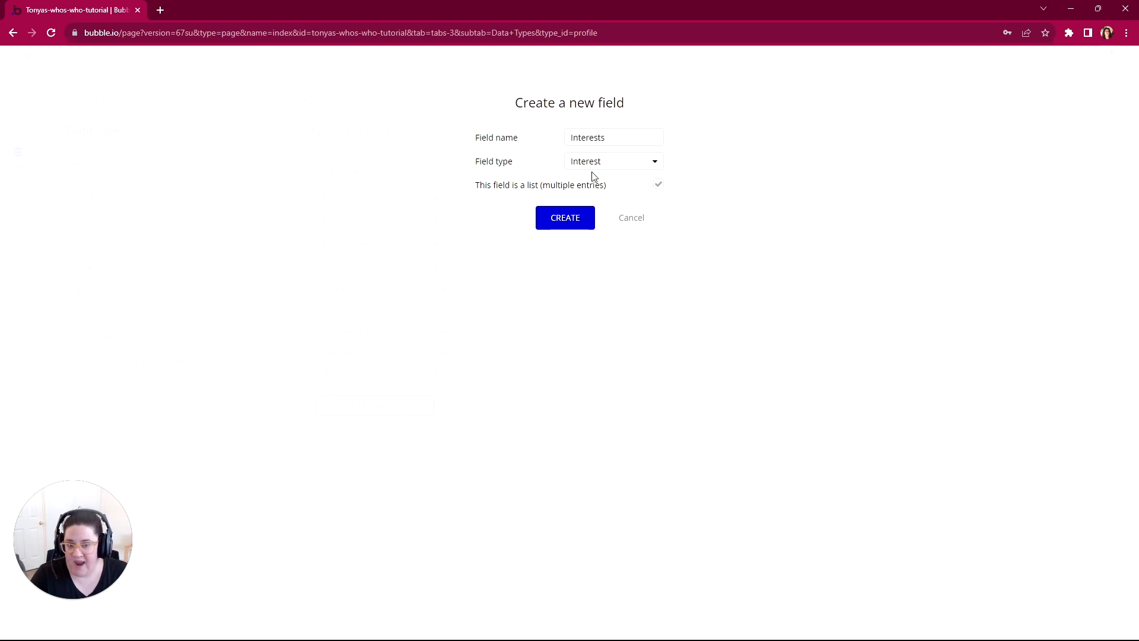
left_click(572, 227)
Step: Add a field named Company of type text to the Profile data type
left_click(395, 426)
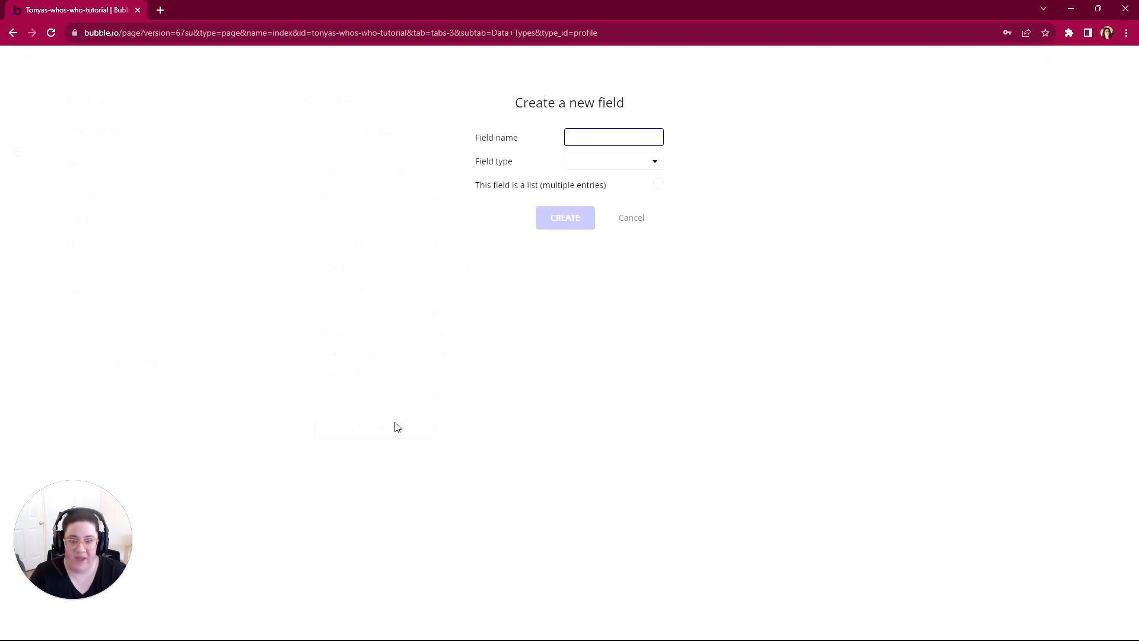
type("Company")
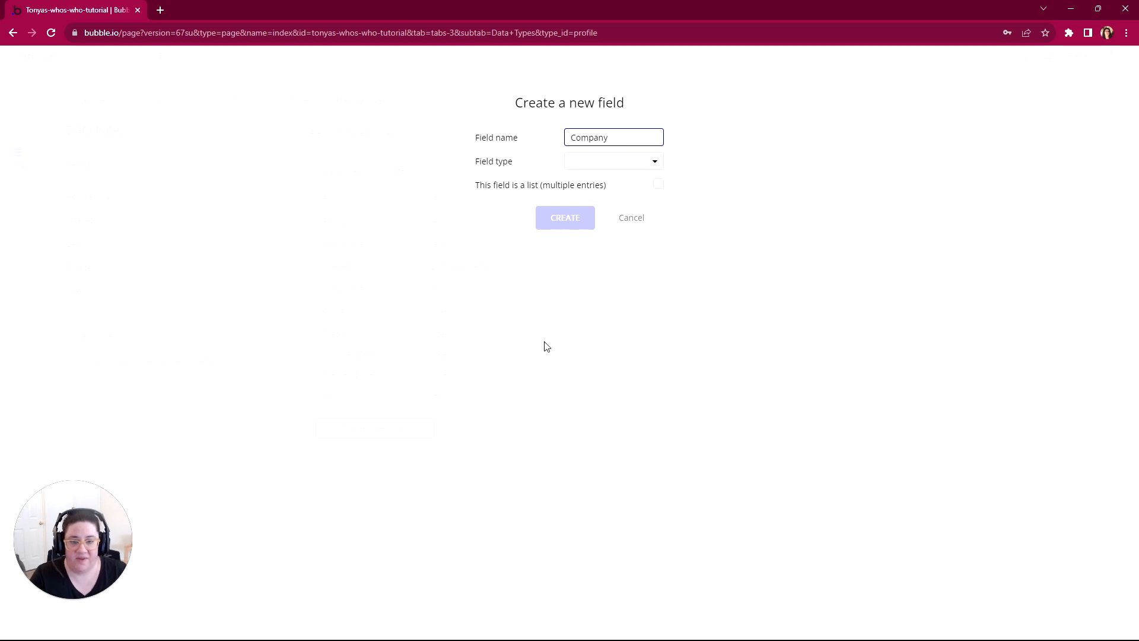
left_click(631, 165)
left_click(593, 184)
left_click(578, 224)
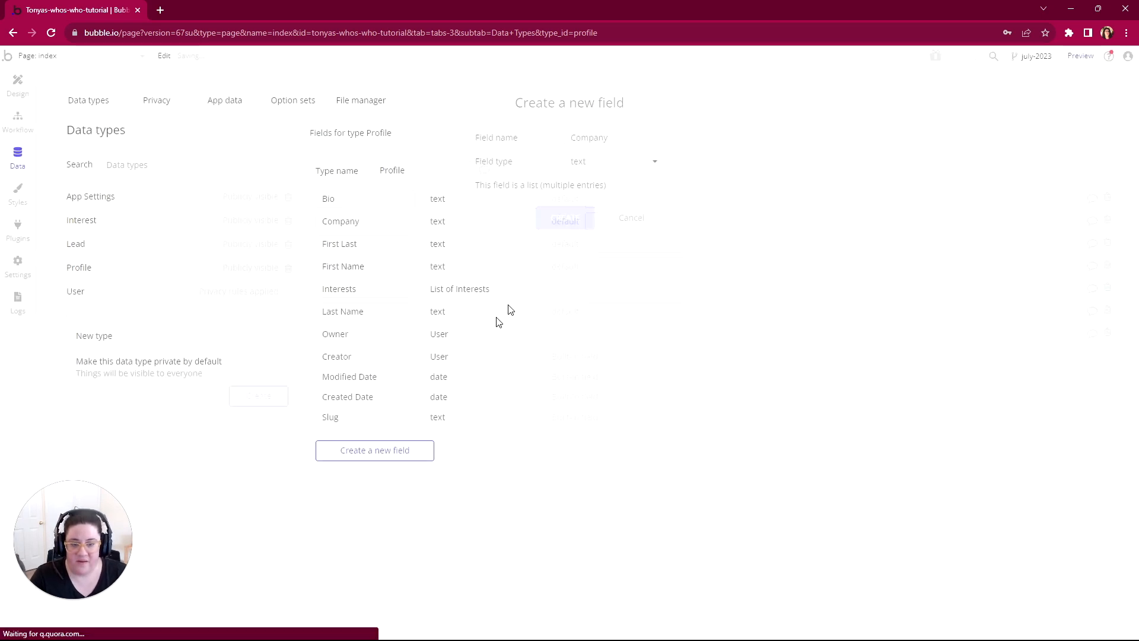
Step: Add a field named Years at Company of type number to the Profile data type
left_click(386, 449)
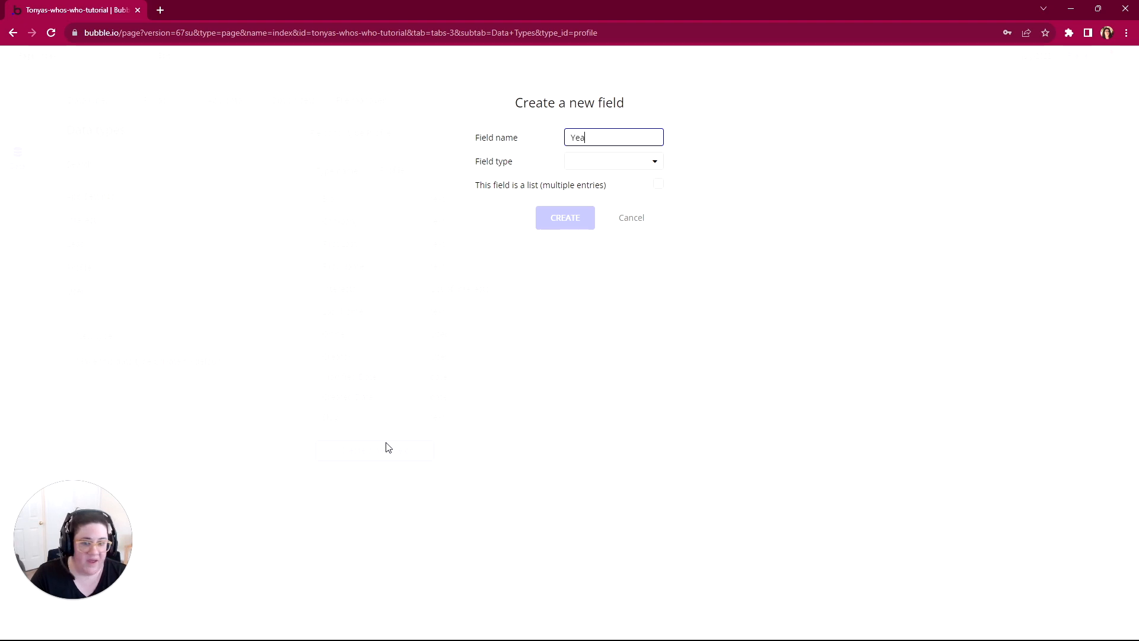
type("Years at Company")
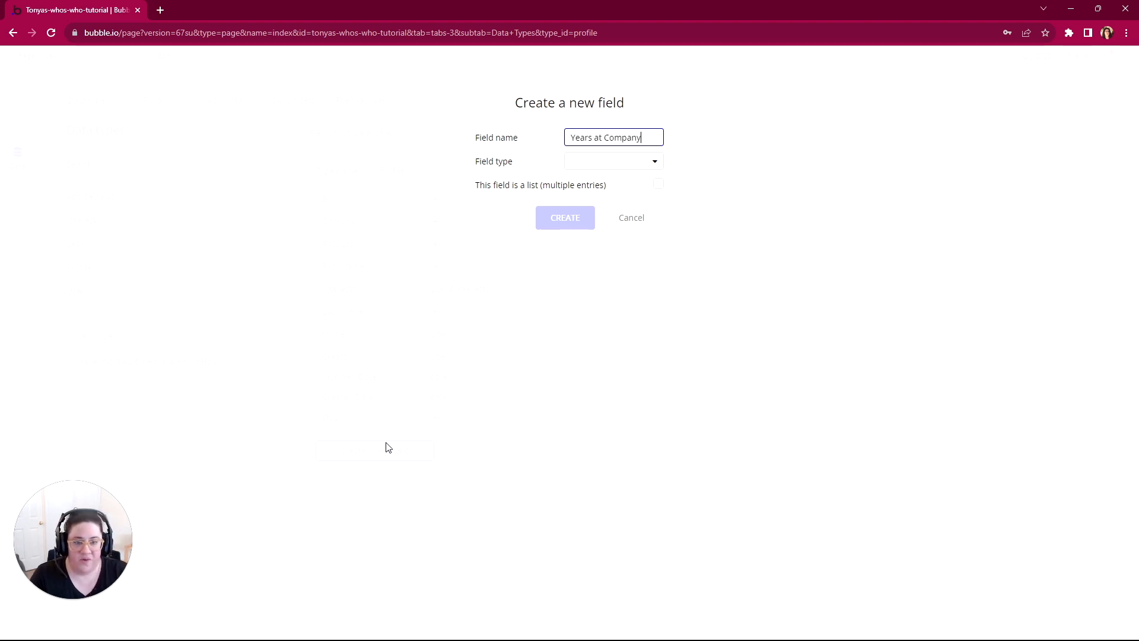
left_click(615, 163)
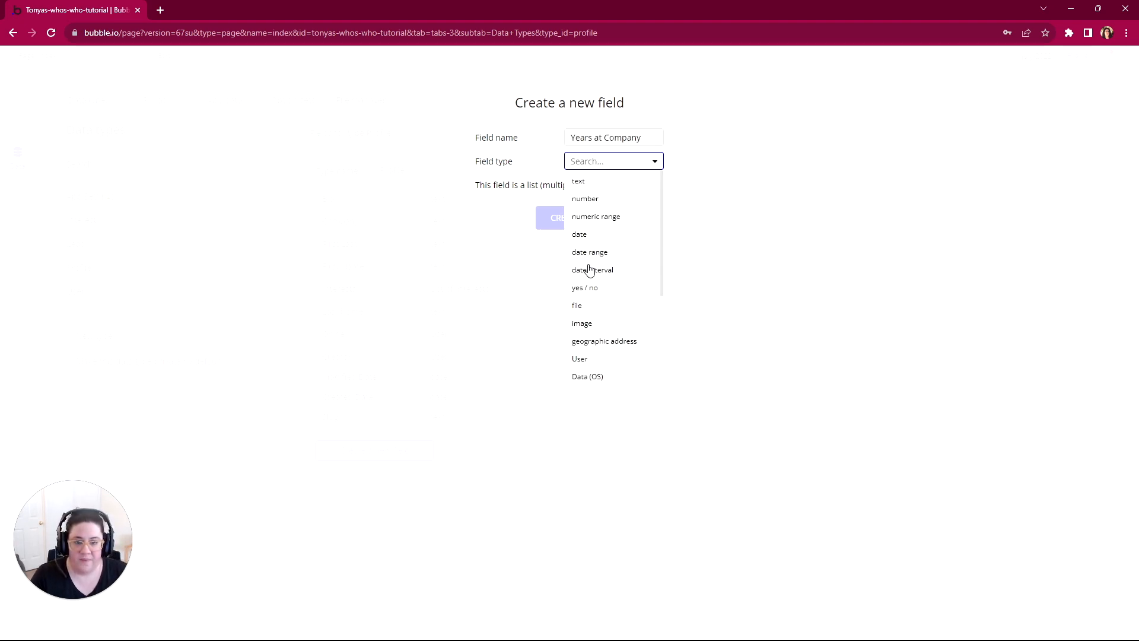
left_click(584, 203)
left_click(573, 221)
Step: Add a field named Resume of type file to the Profile data type
left_click(400, 474)
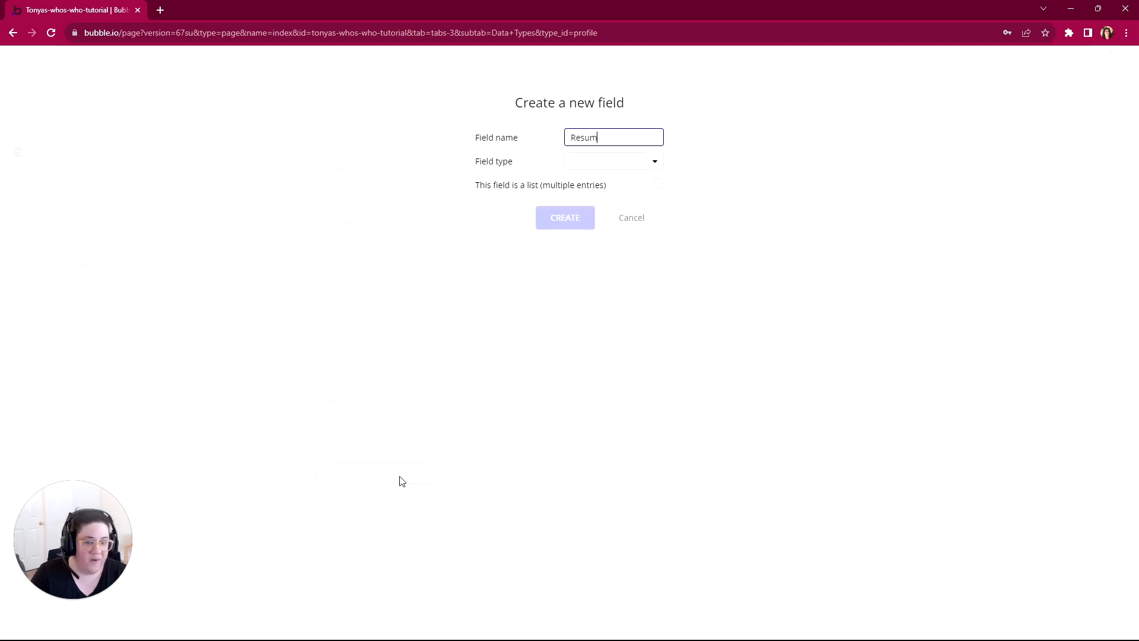
left_click(633, 166)
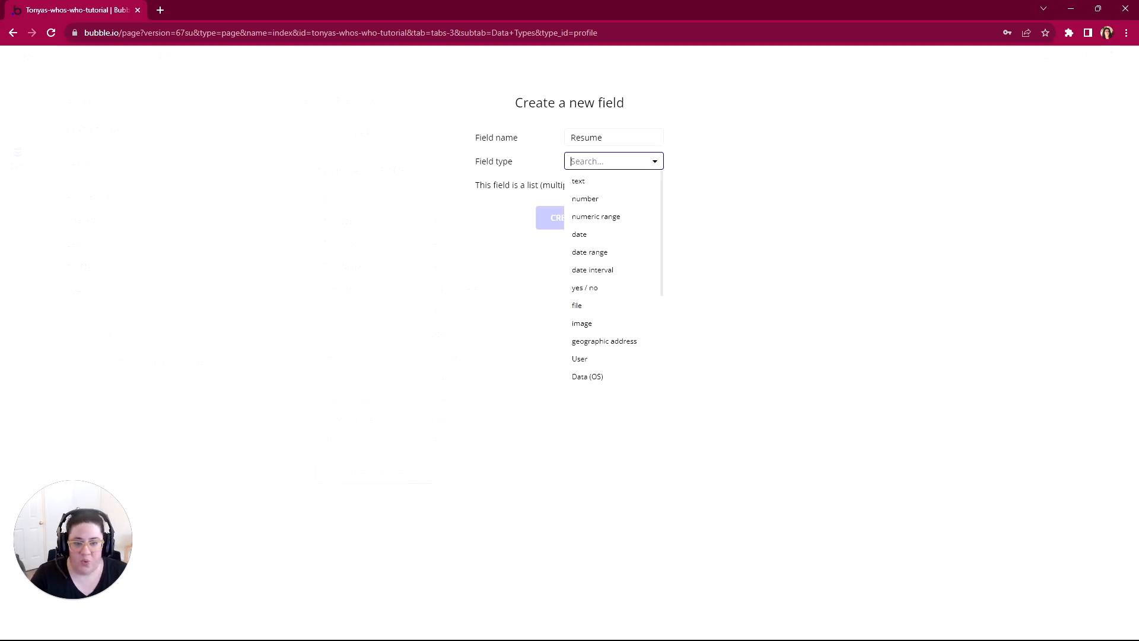
left_click(601, 308)
left_click(572, 218)
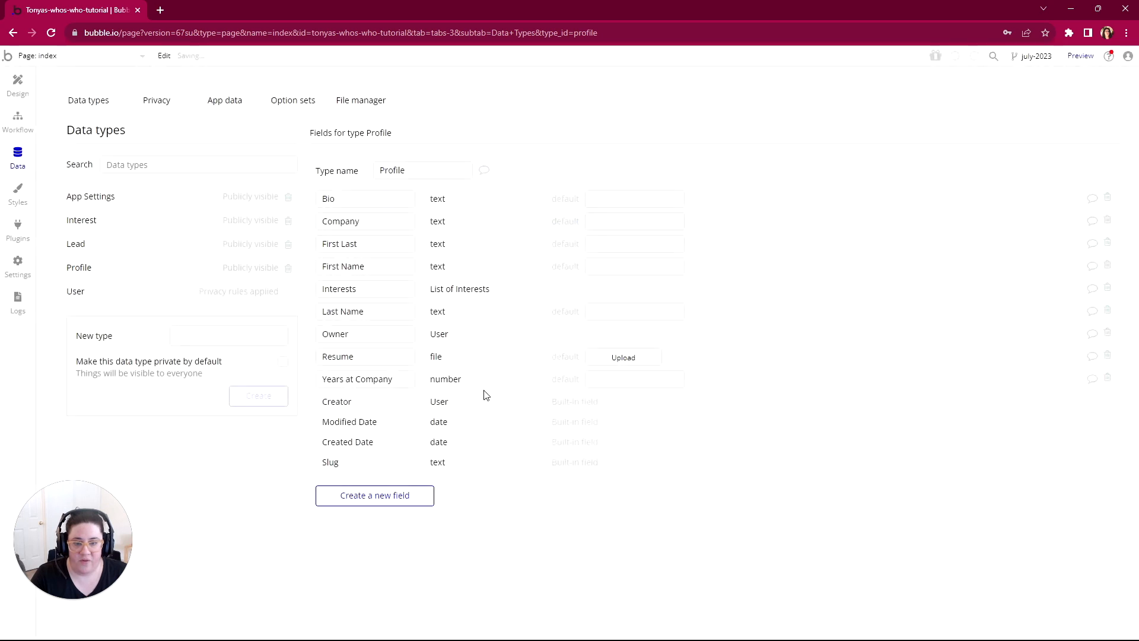
Step: Add a field named Reference Letters to the Profile data type as a list of type file
left_click(380, 501)
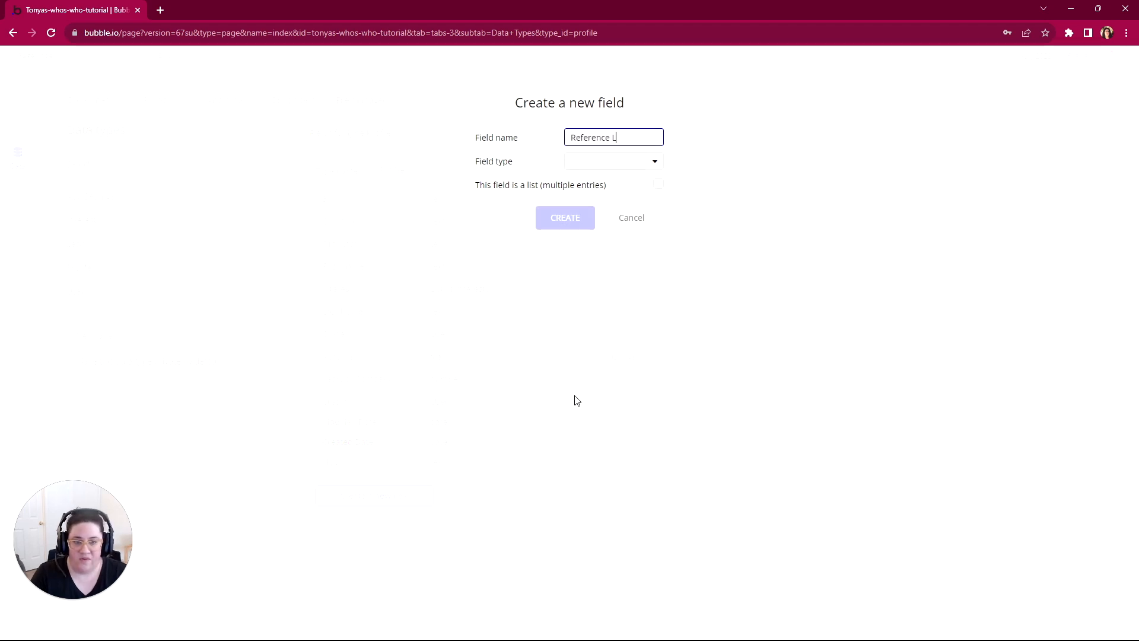
type("Reference Letters")
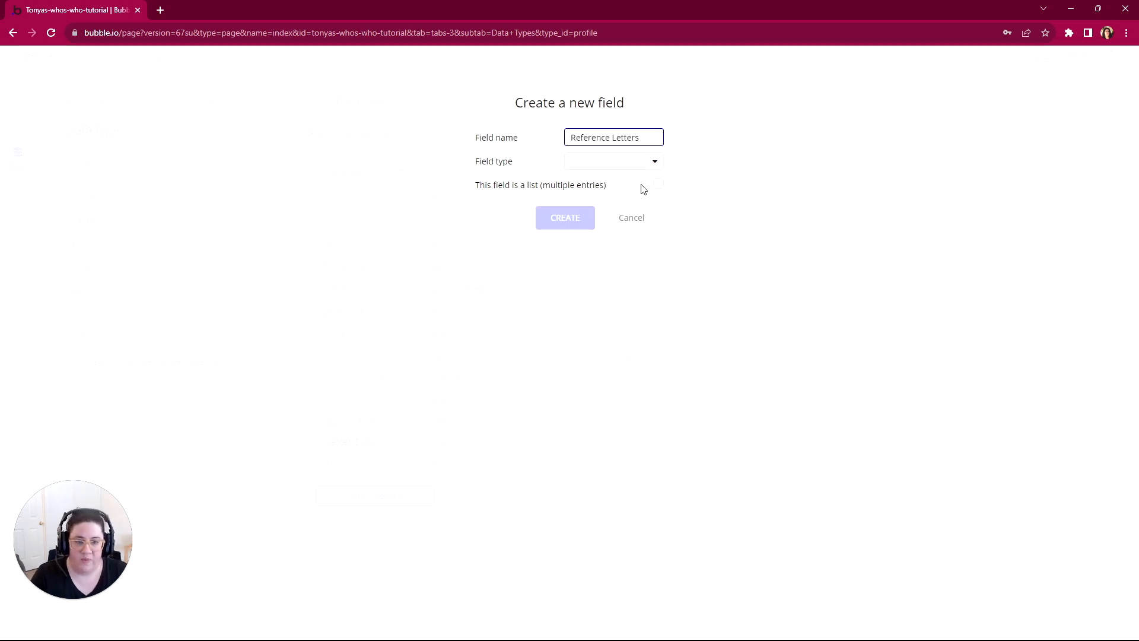
left_click(629, 162)
left_click(583, 307)
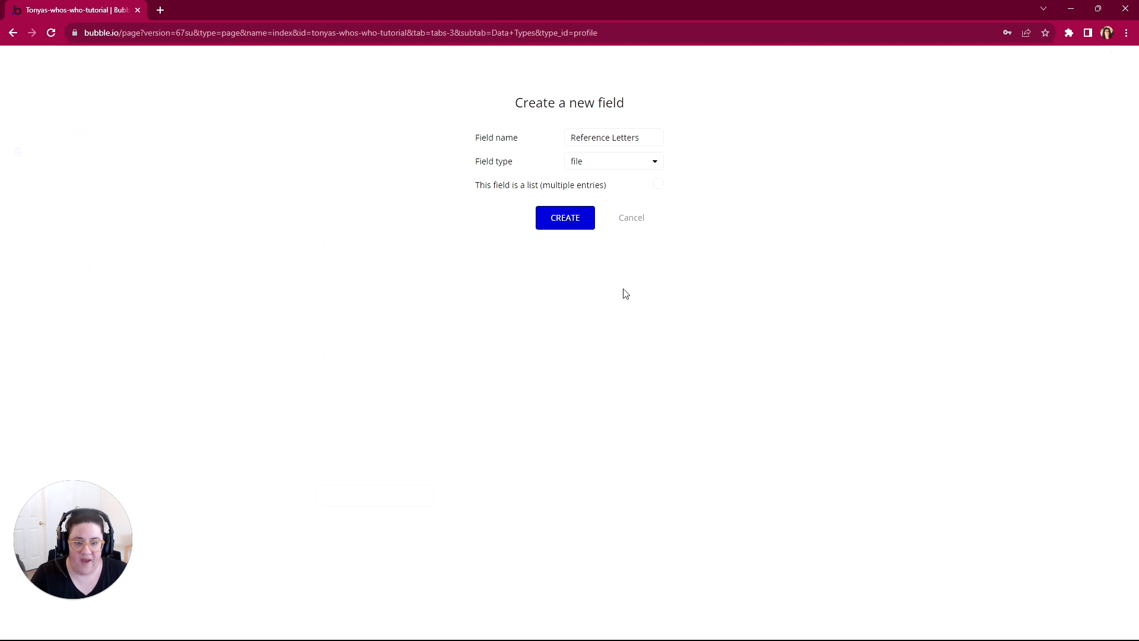
left_click(658, 187)
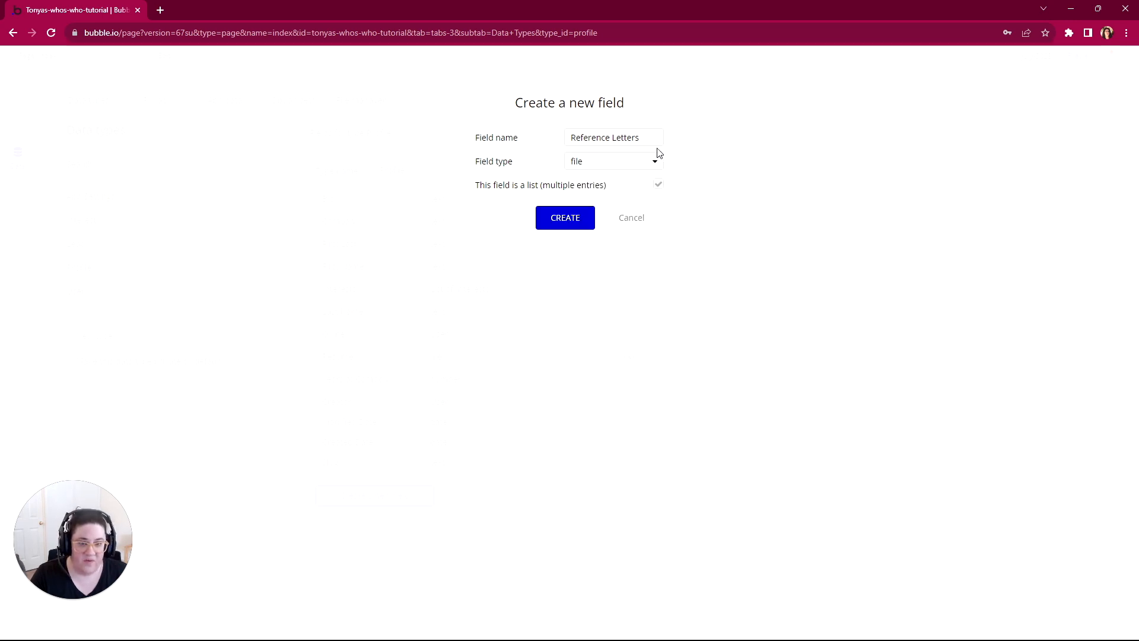
left_click_drag(641, 137, 635, 137)
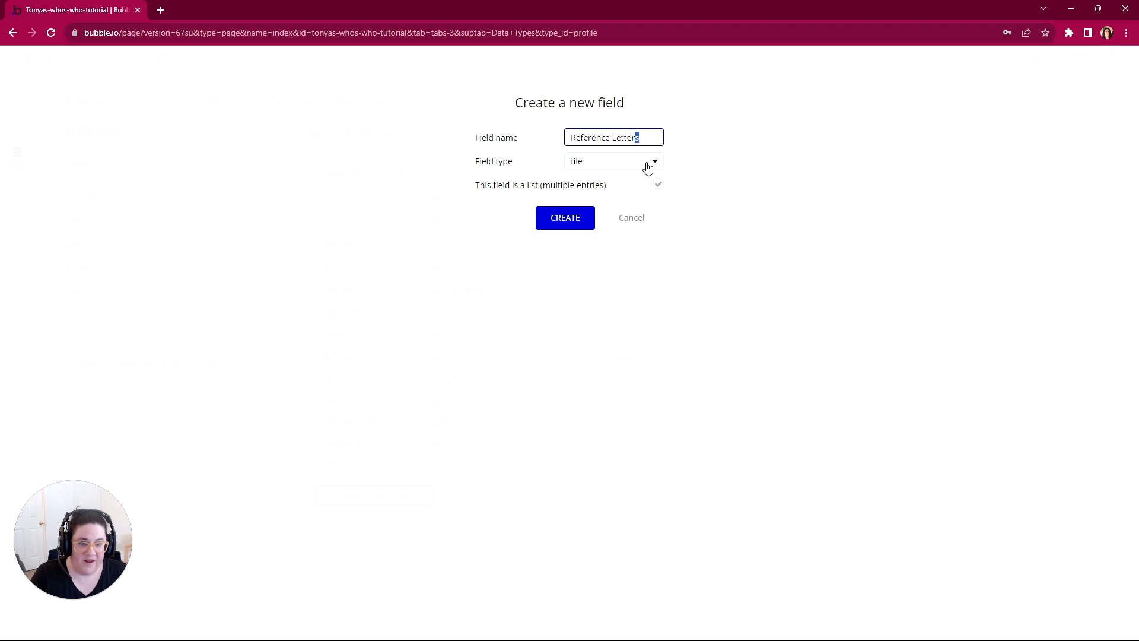
left_click(568, 228)
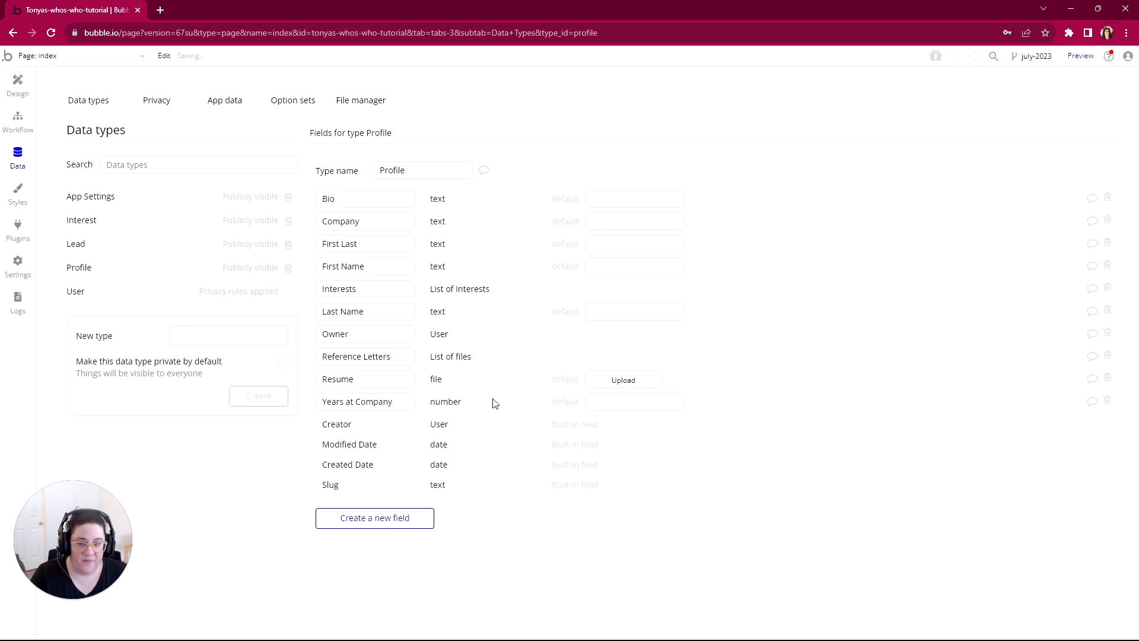
Step: Add a field named Picture of type image to the Profile data type
left_click(369, 526)
type("Picture")
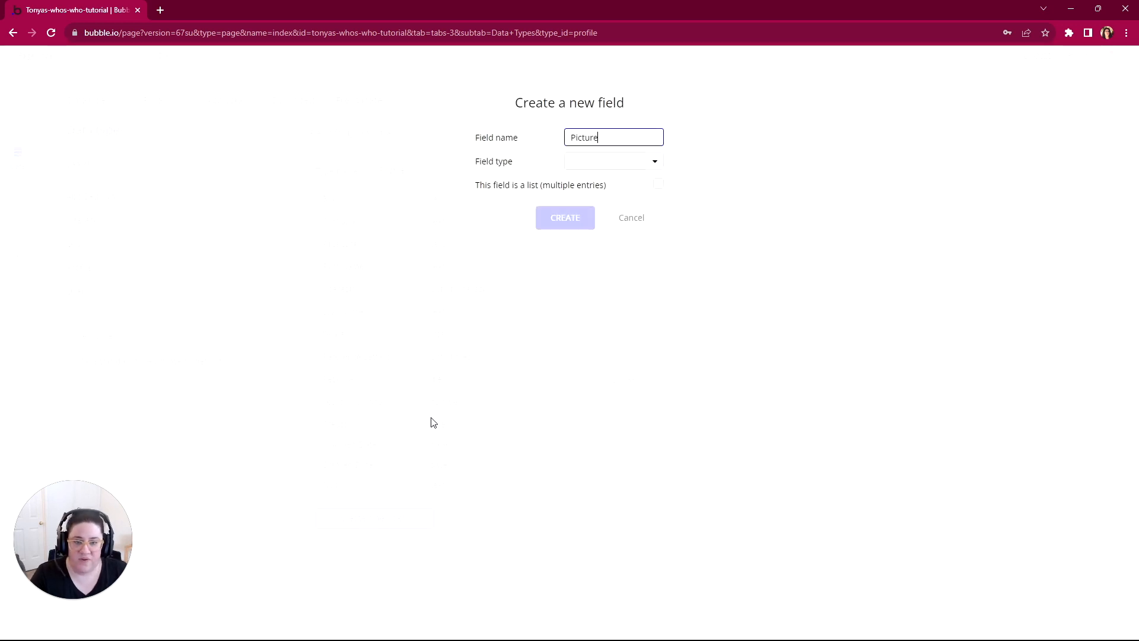
left_click(608, 158)
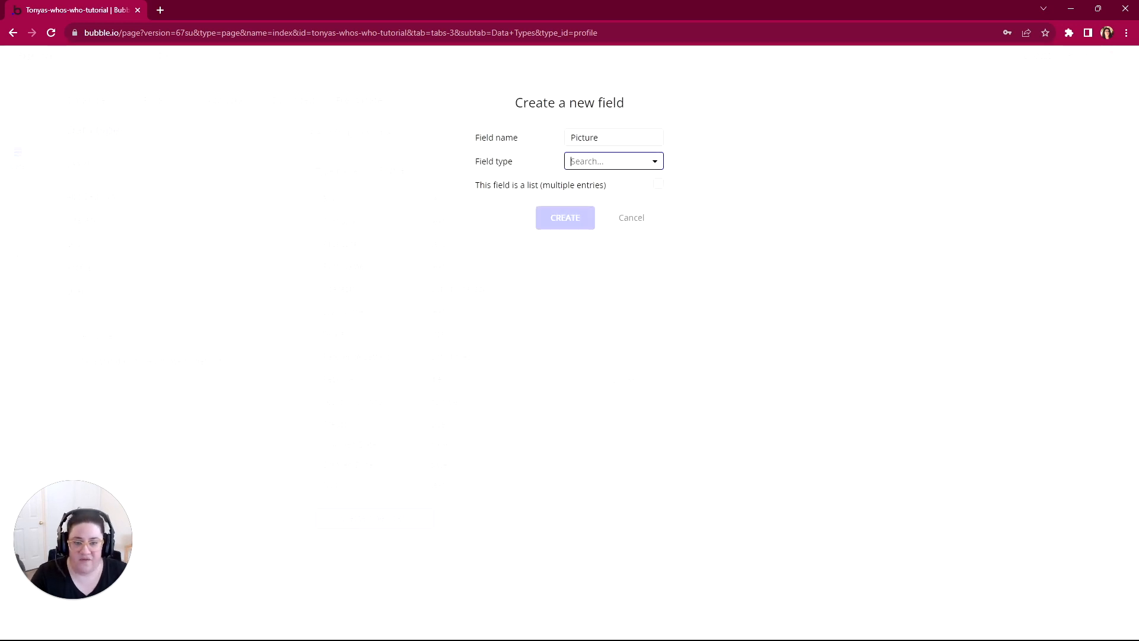
left_click(581, 325)
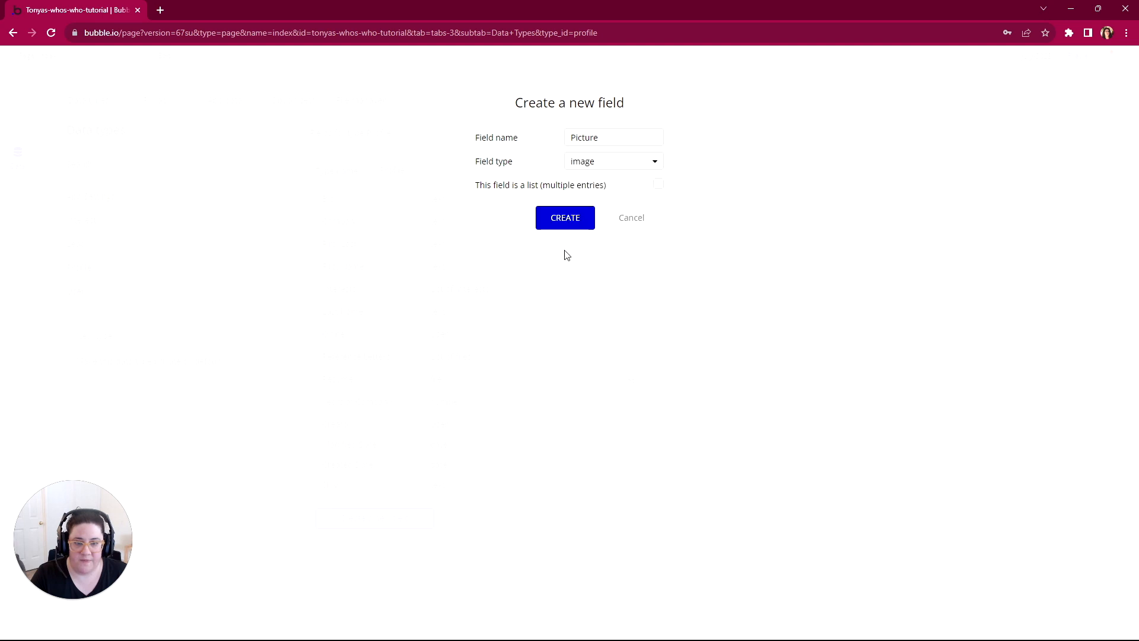
left_click(565, 219)
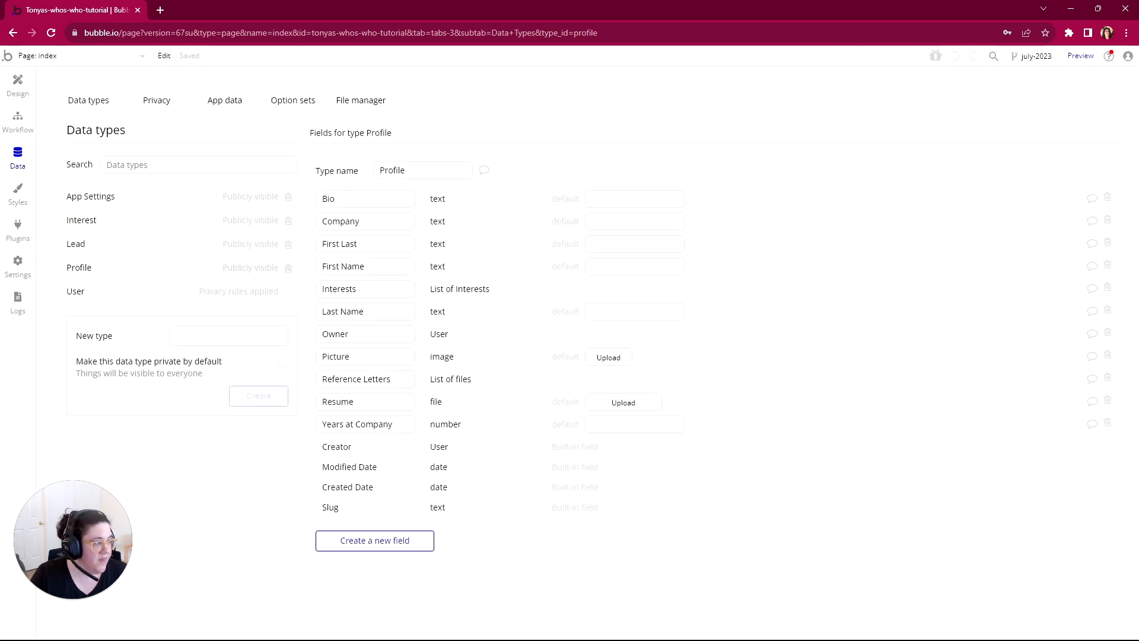
Step: Switch to the WorkFlowy outline and mark the Profile Fields node and all its field items as complete
left_click_drag(1138, 77, 467, 57)
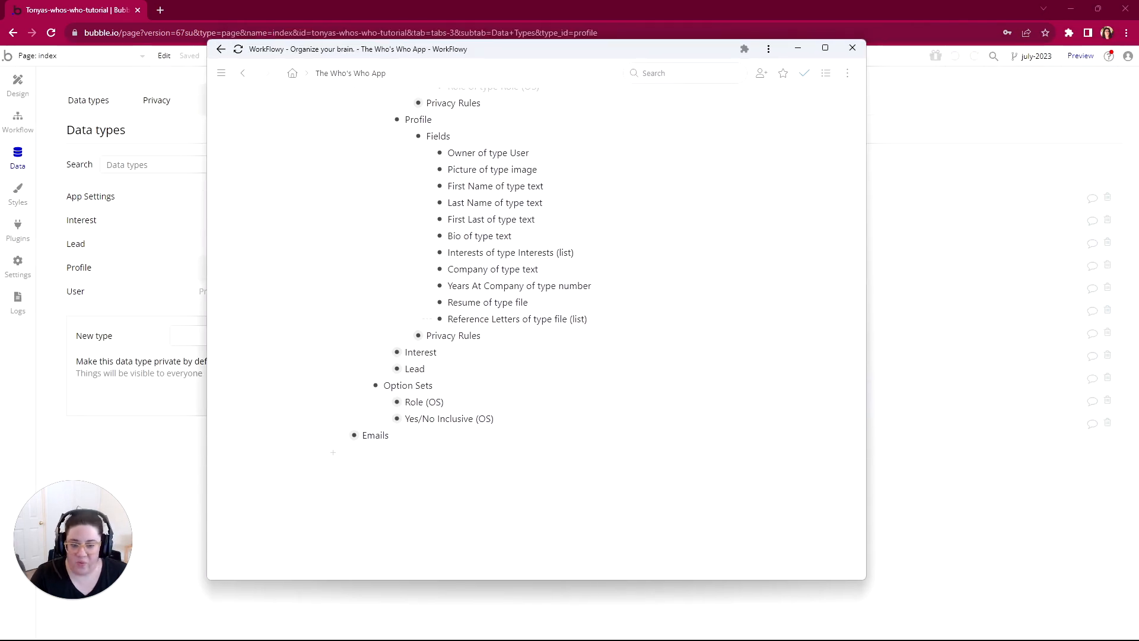
left_click_drag(588, 319, 440, 154)
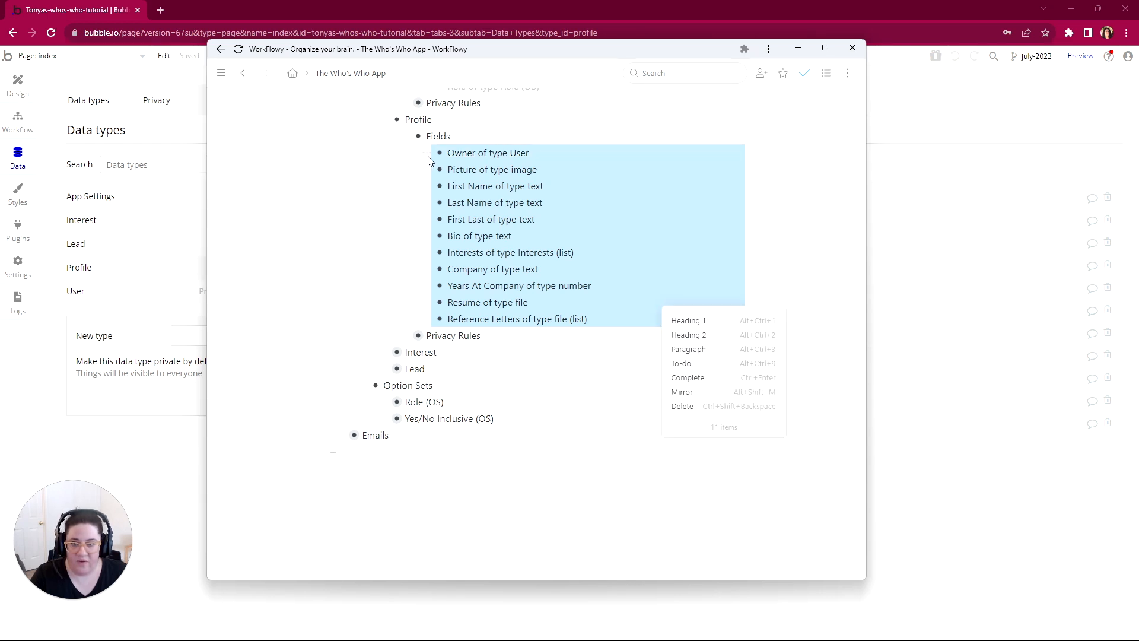
left_click(691, 378)
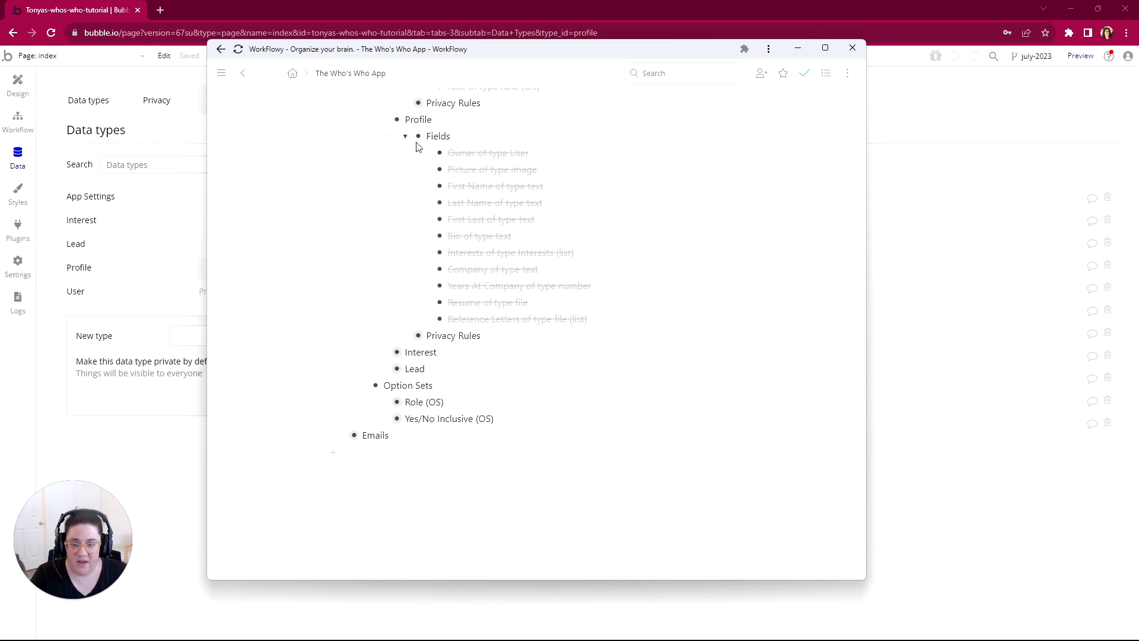
mouse_move(418, 136)
left_click(408, 181)
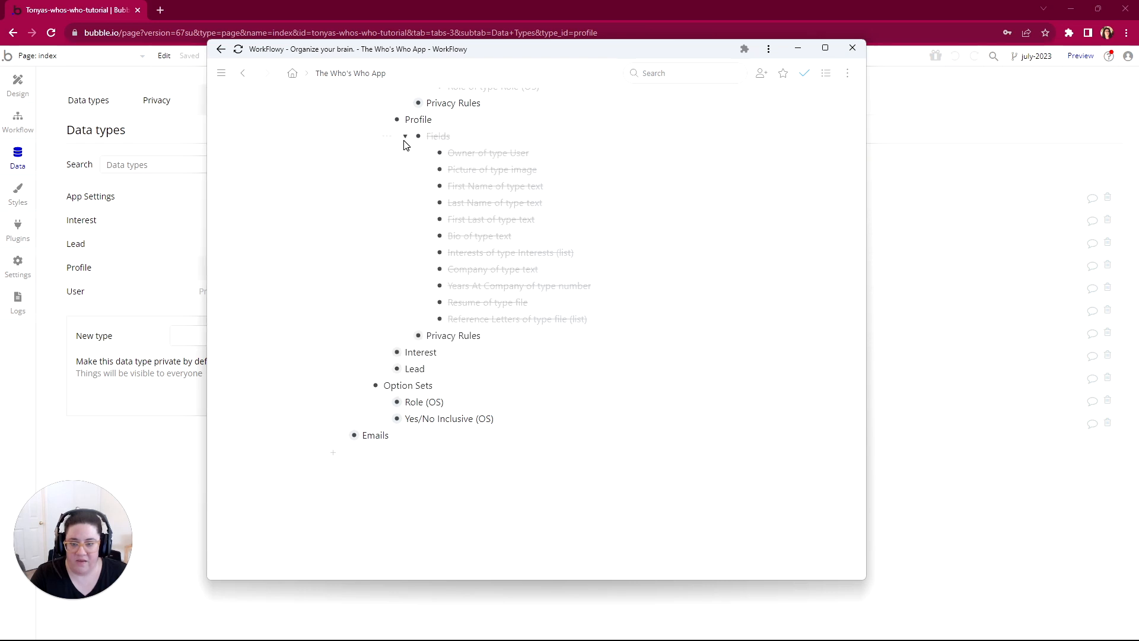
Step: Expand Interest and its Fields in the outline and reword the Active item as "Inactive? of type yes/no"
left_click(385, 353)
left_click(407, 368)
scroll(416, 371, "down", 1)
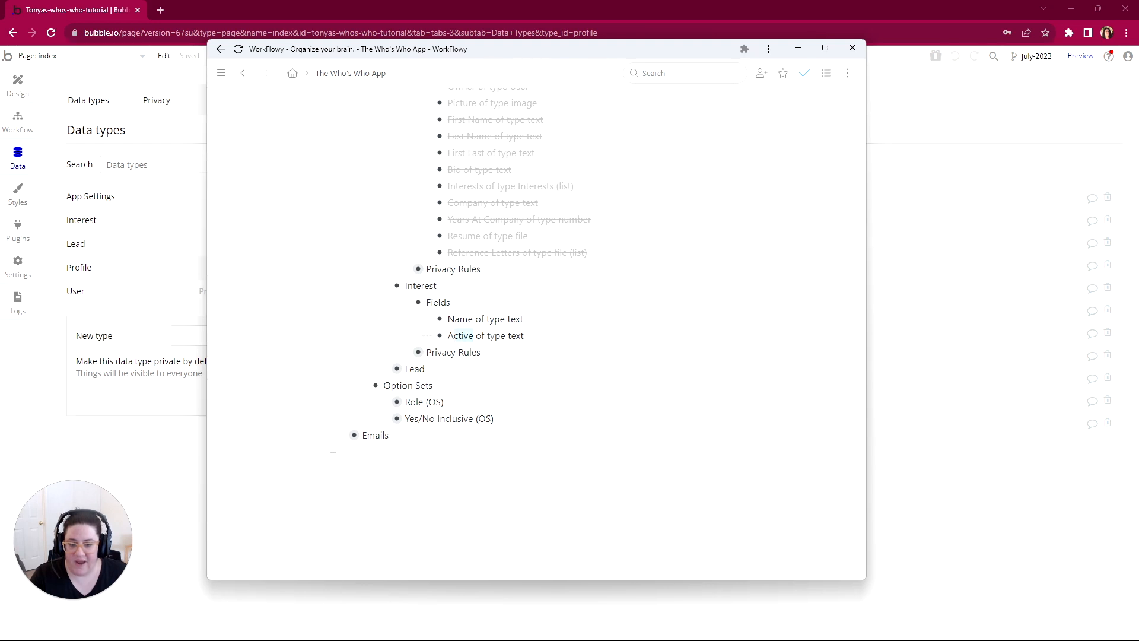
left_click_drag(456, 336, 448, 335)
type("Inactive?")
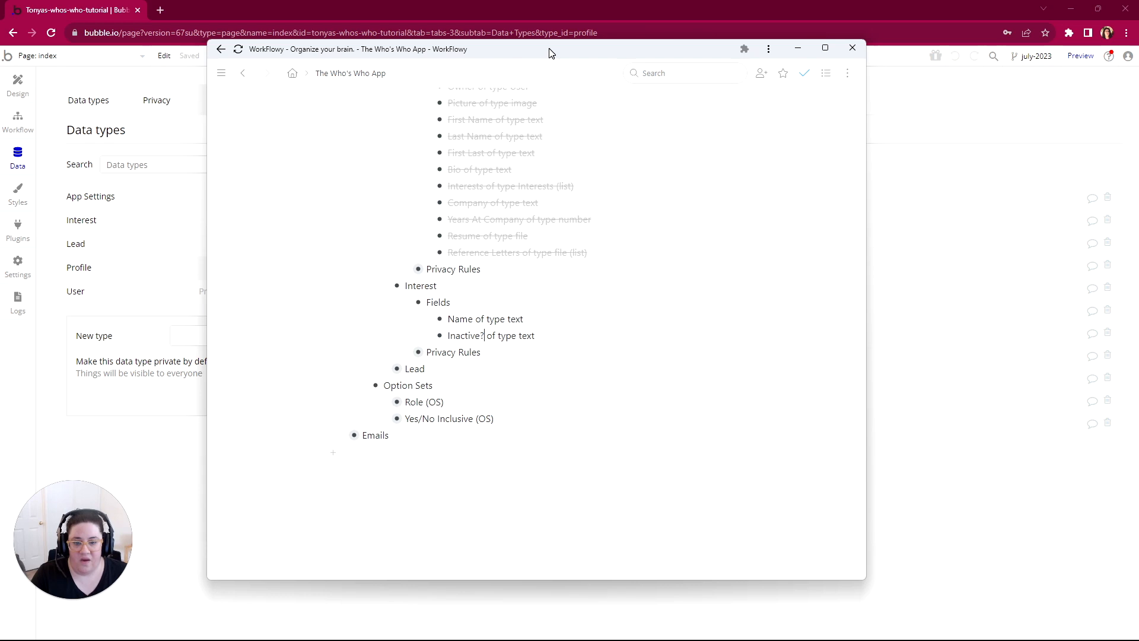
double_click(527, 336)
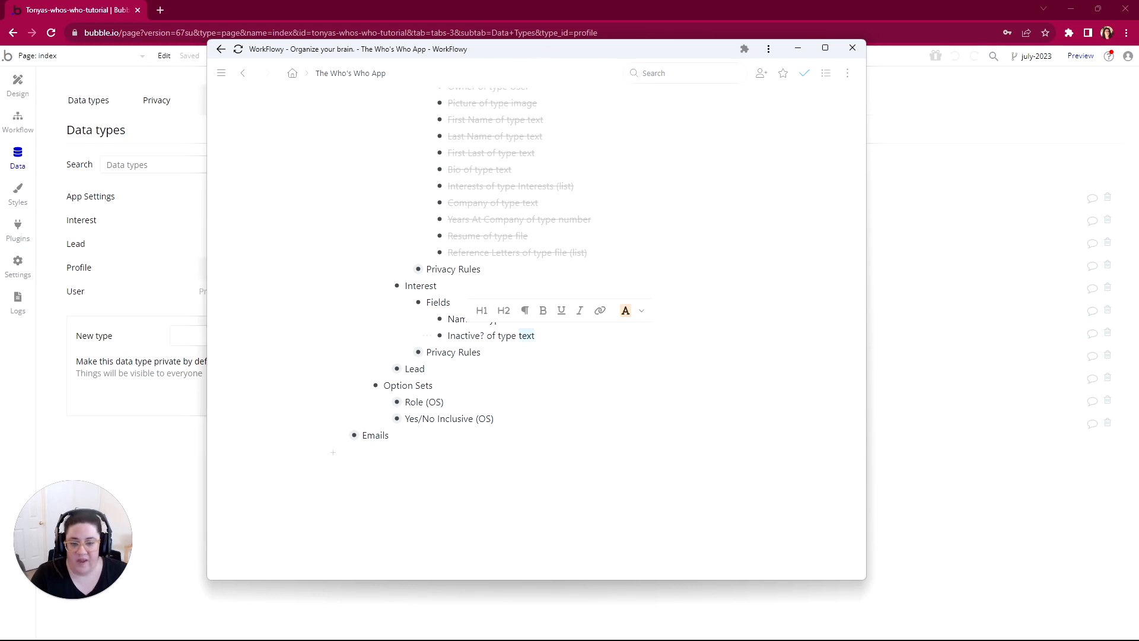
type("yes/no")
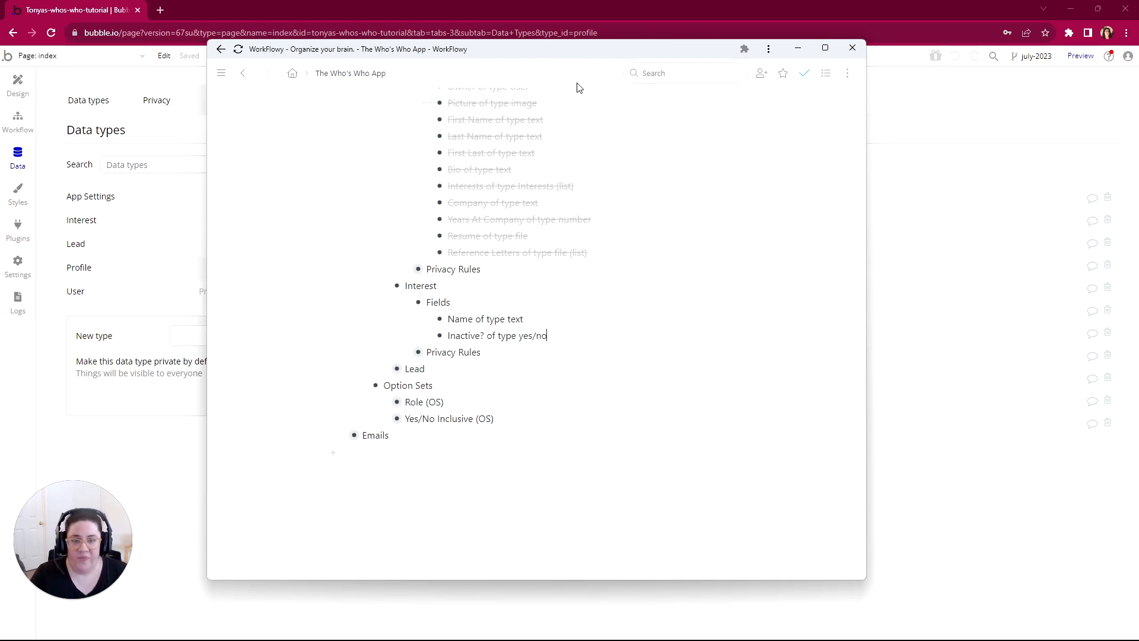
left_click_drag(577, 52, 1138, 62)
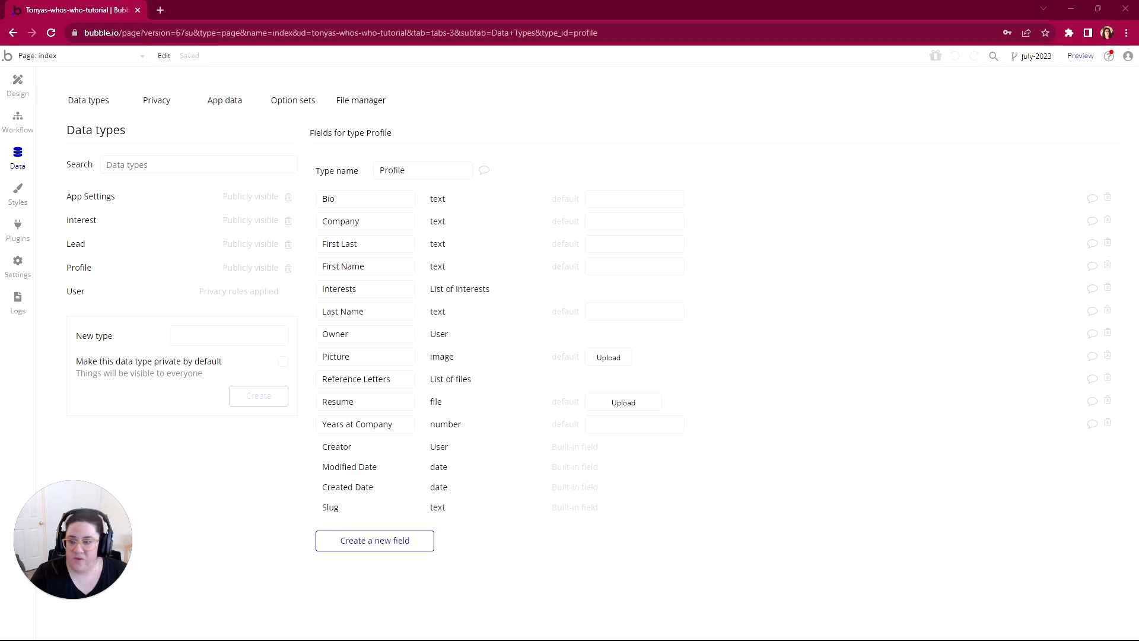
Step: Switch to Bubble and add a field named Name of type text to the Interest data type
left_click(89, 221)
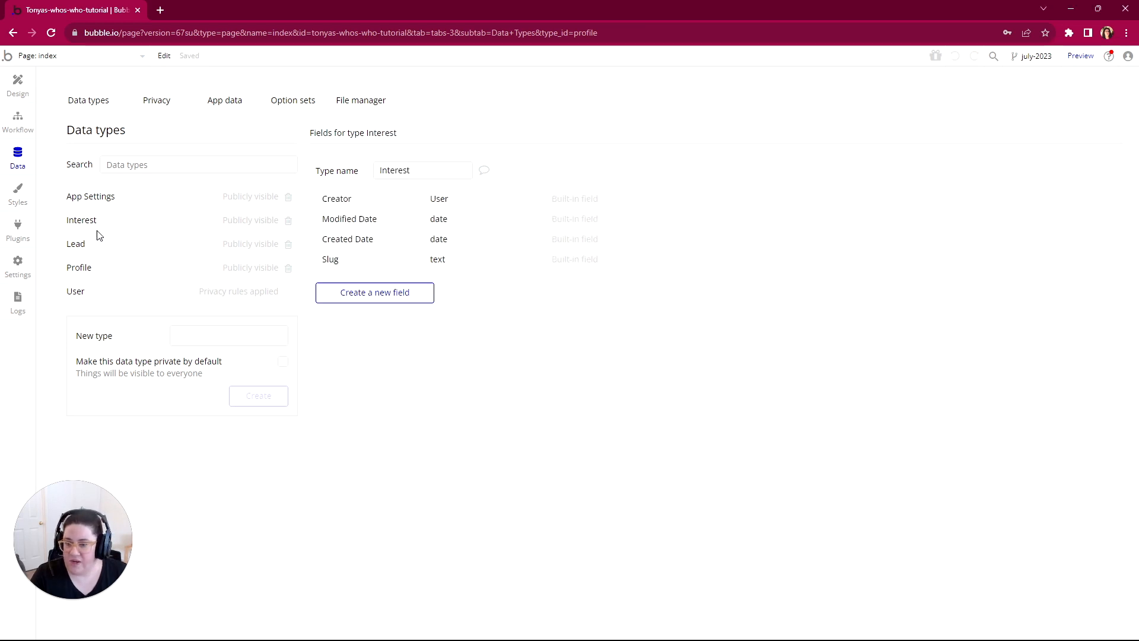
left_click(413, 291)
type("Name")
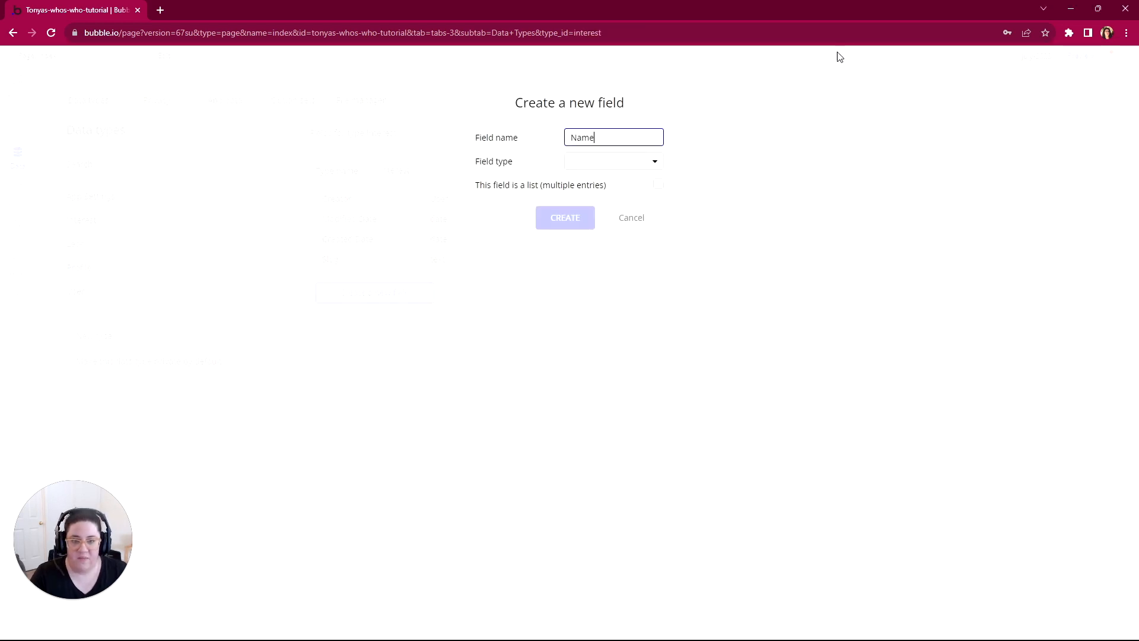
left_click(575, 165)
left_click(580, 180)
left_click(571, 218)
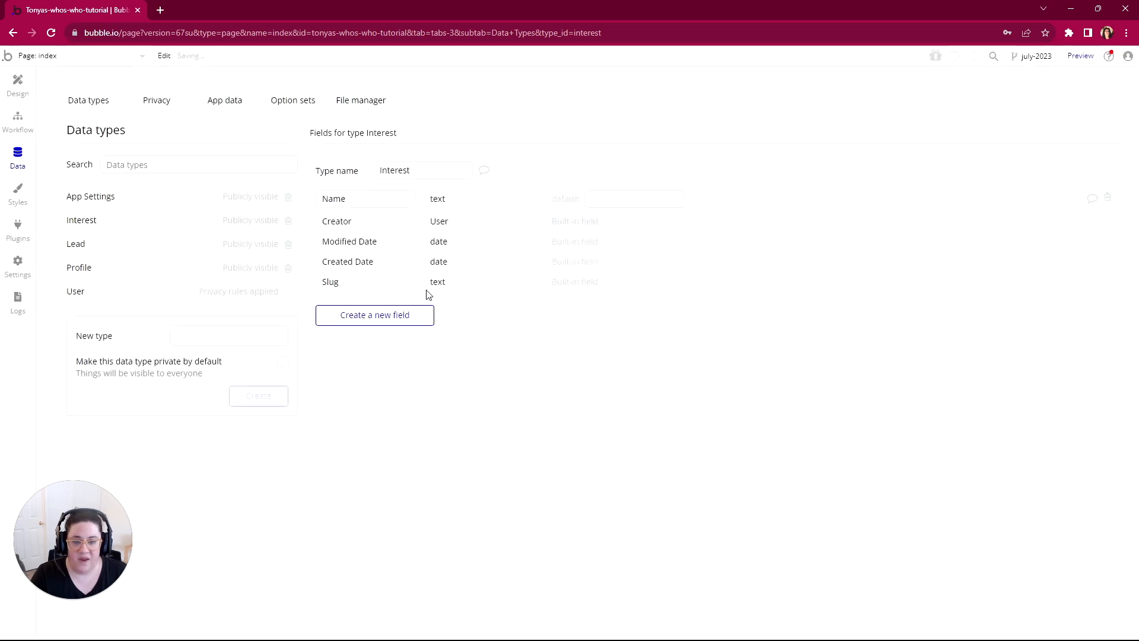
Step: Add a field named Inactive? of type yes / no to the Interest data type
left_click(394, 318)
type("Inactive")
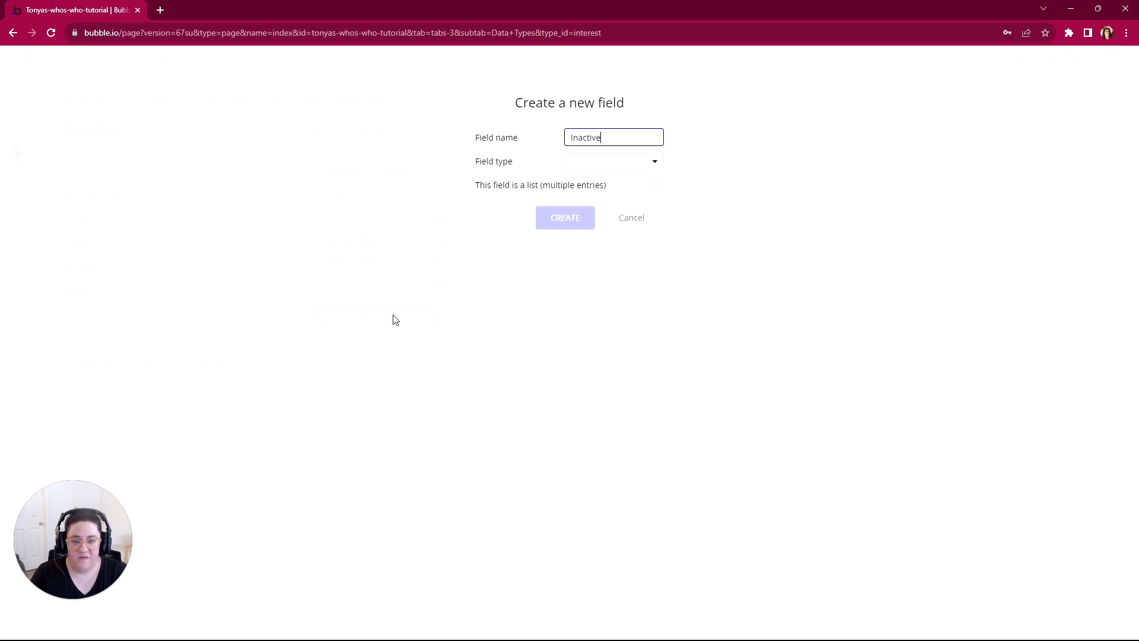
type("?")
left_click(594, 165)
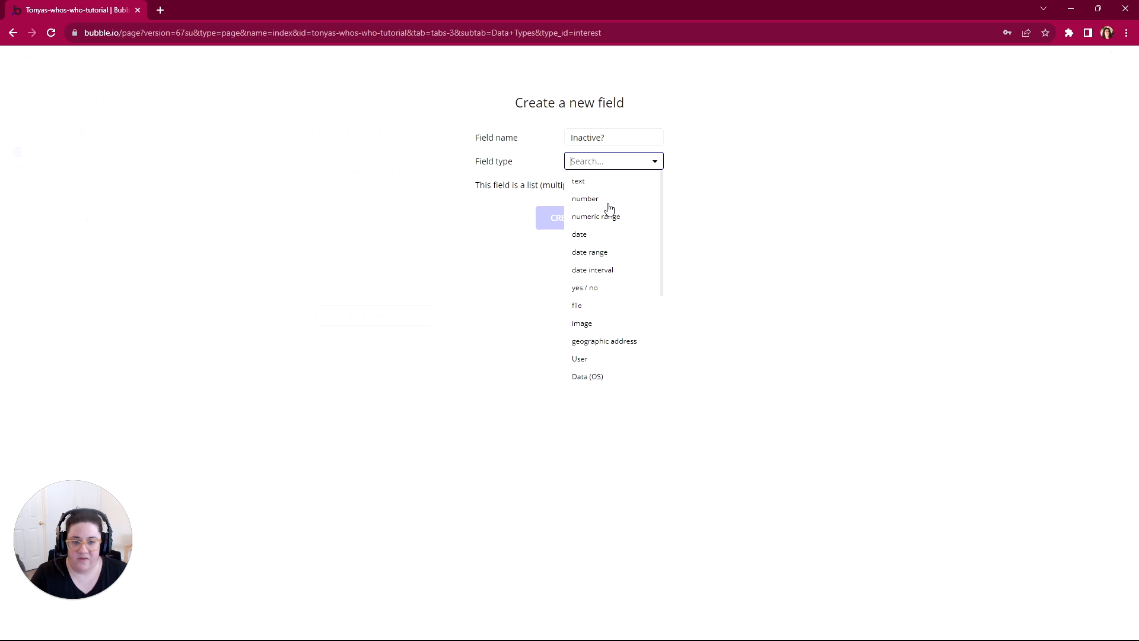
left_click(584, 287)
left_click(560, 217)
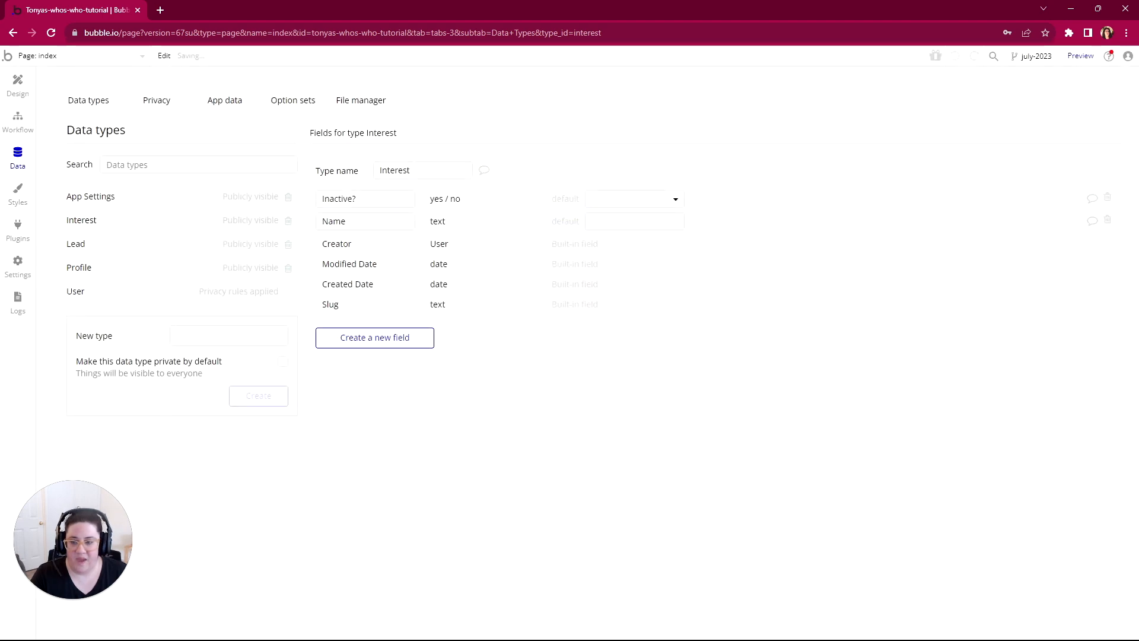
Step: Open the Lead data type, then switch to the WorkFlowy outline and expand the Fields under Lead
left_click(84, 247)
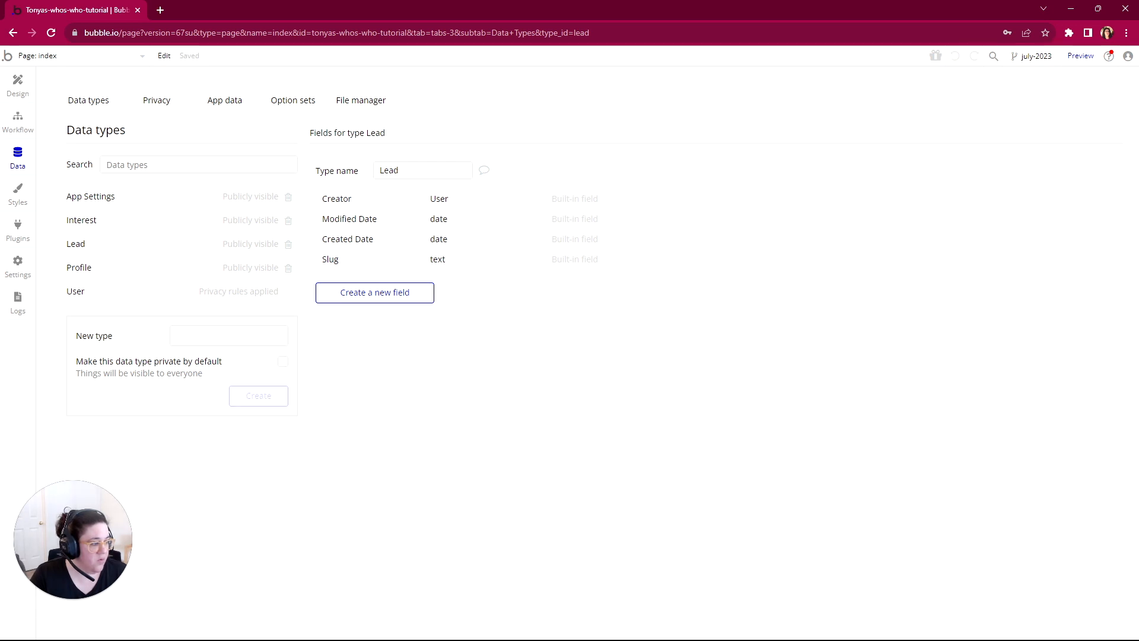
key("alt+Tab")
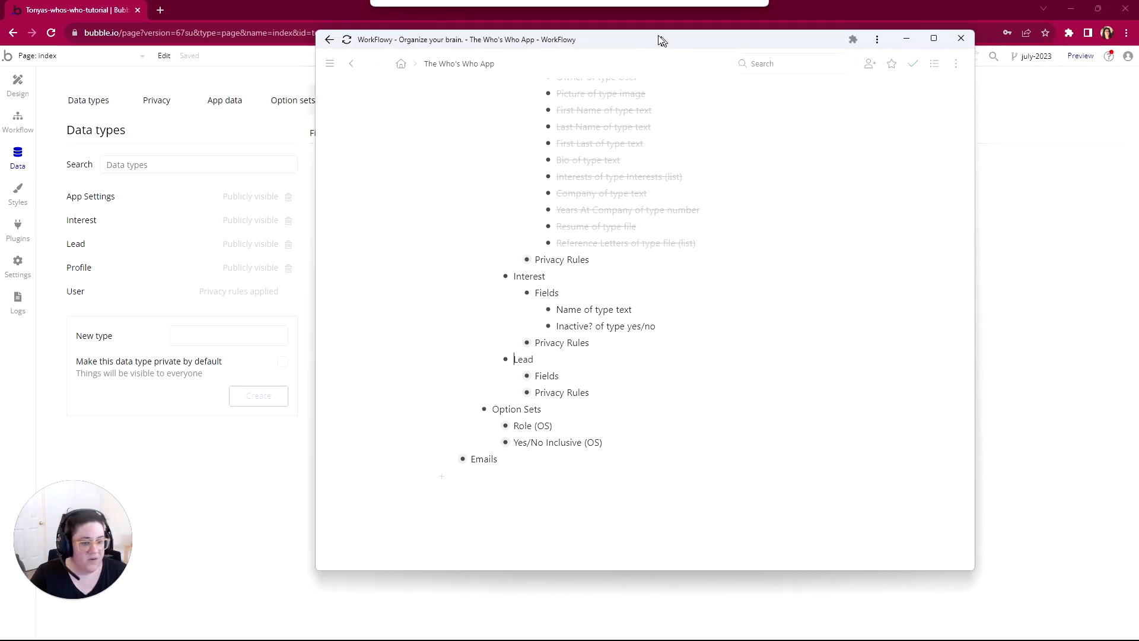
left_click(487, 368)
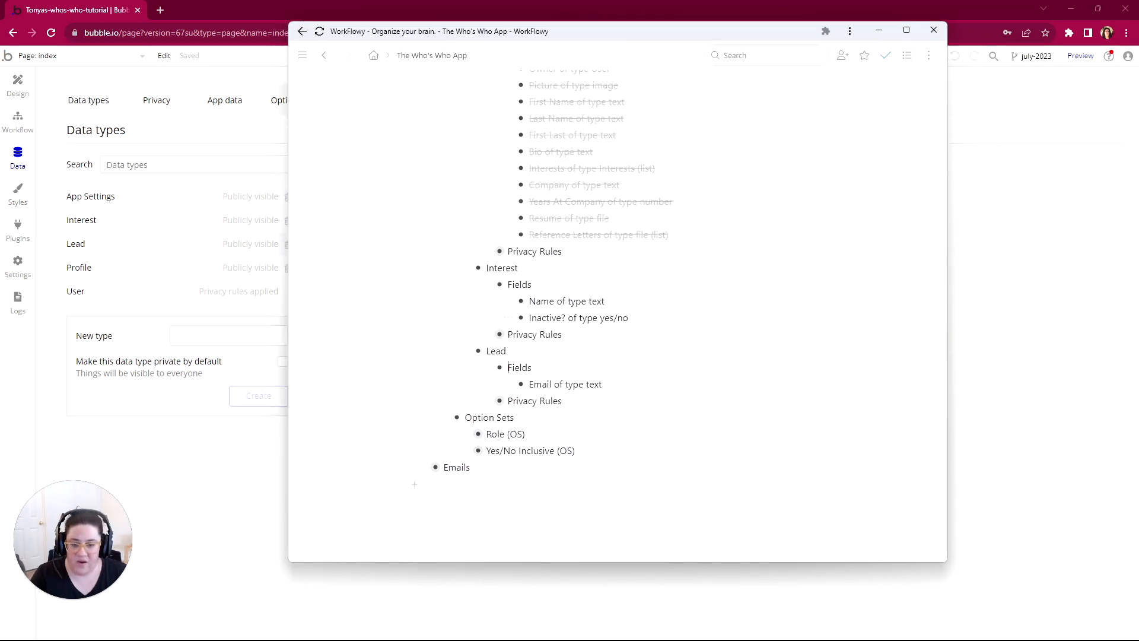
Step: Mark the Fields item under Interest and its two sub-items as complete in the outline
left_click_drag(588, 318, 498, 284)
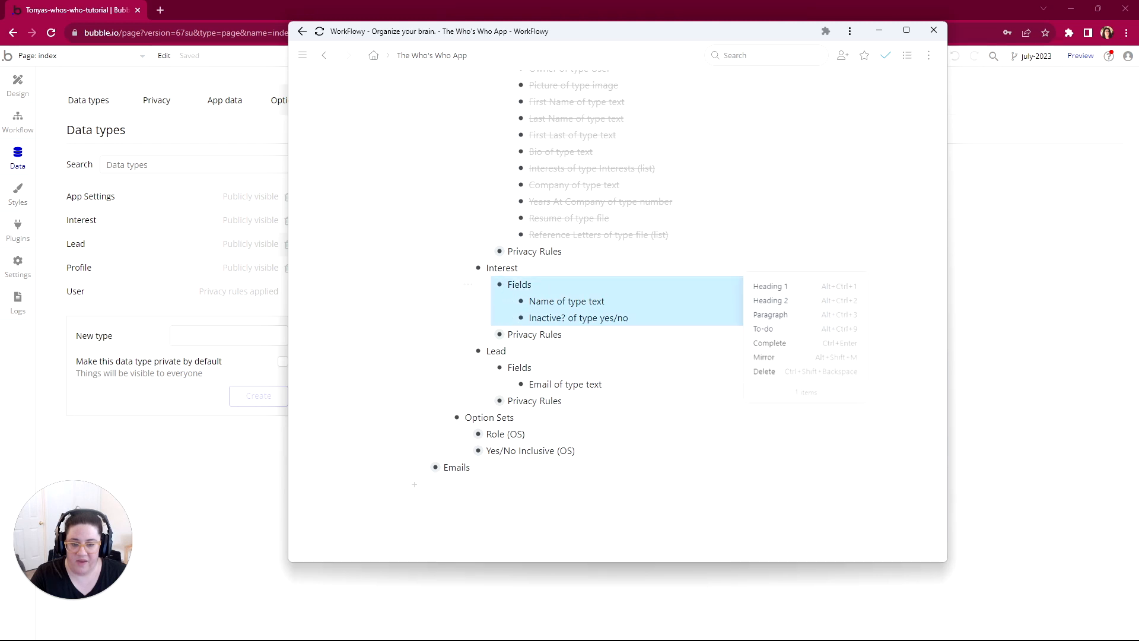
left_click(778, 343)
left_click_drag(602, 385, 534, 385)
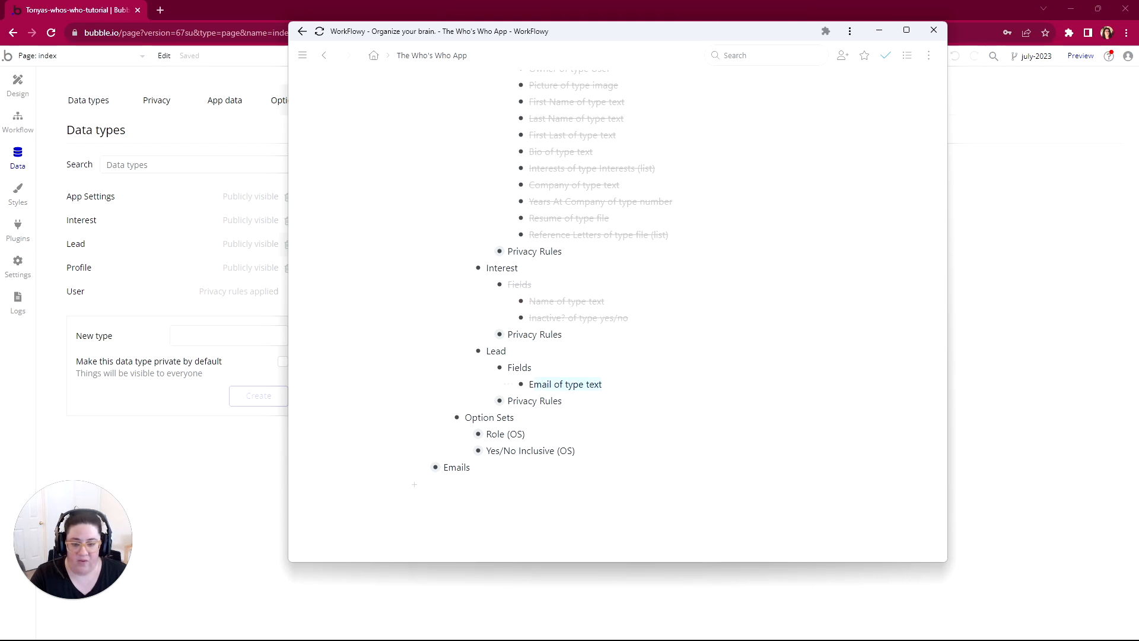
Step: Switch to Bubble and add a field named Email of type text to the Lead data type
left_click_drag(581, 30, 1138, 47)
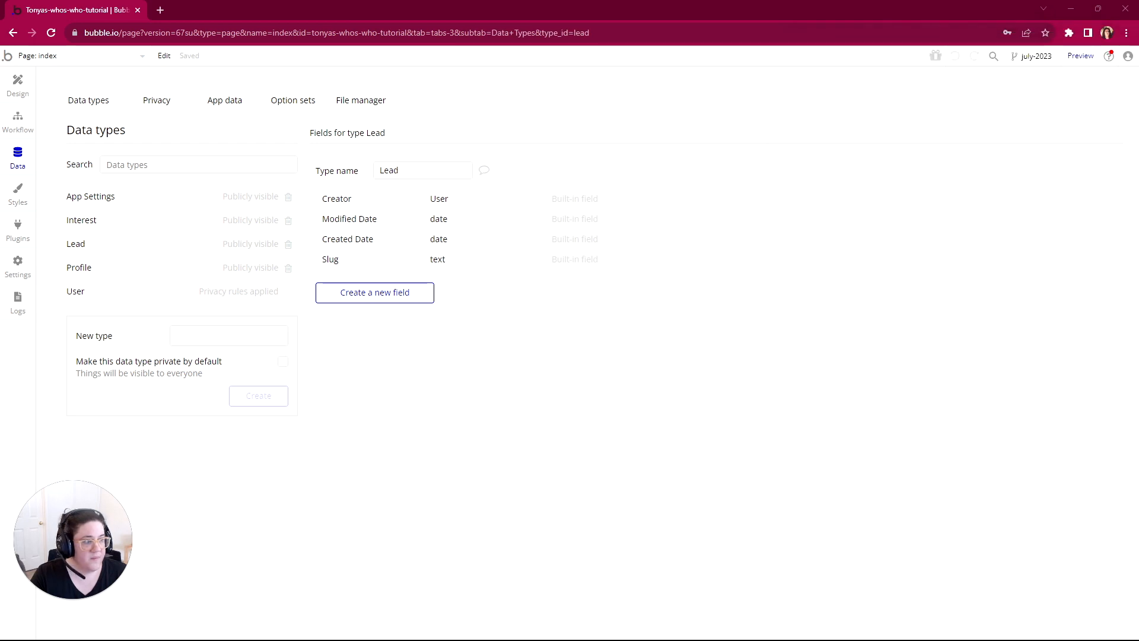
left_click(368, 296)
type("Email")
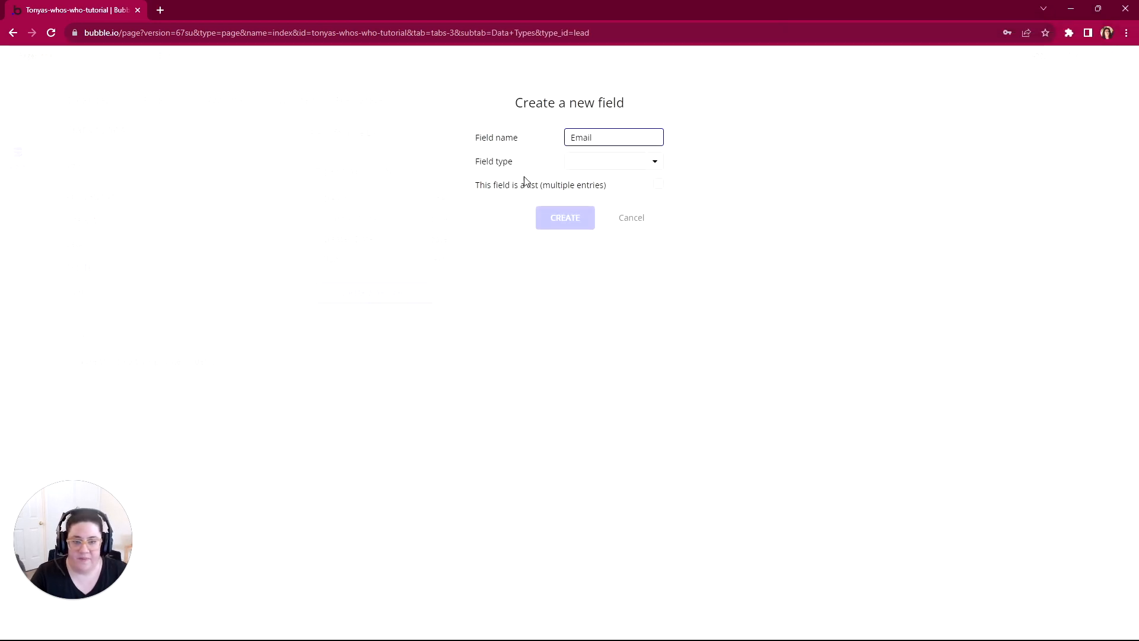
left_click(593, 161)
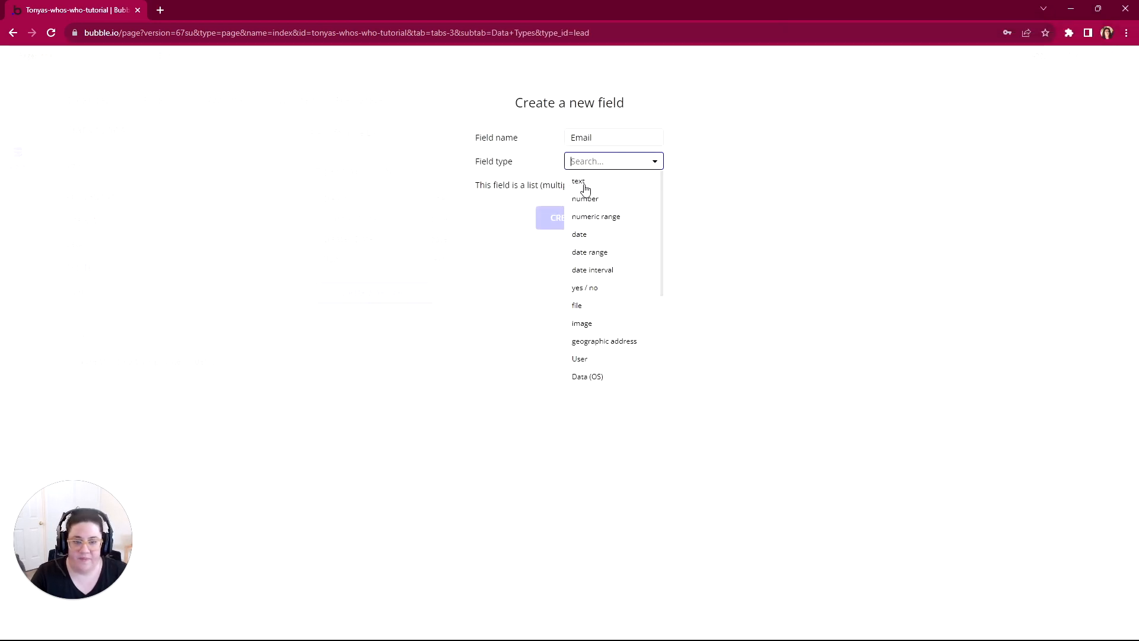
left_click(578, 178)
left_click(568, 217)
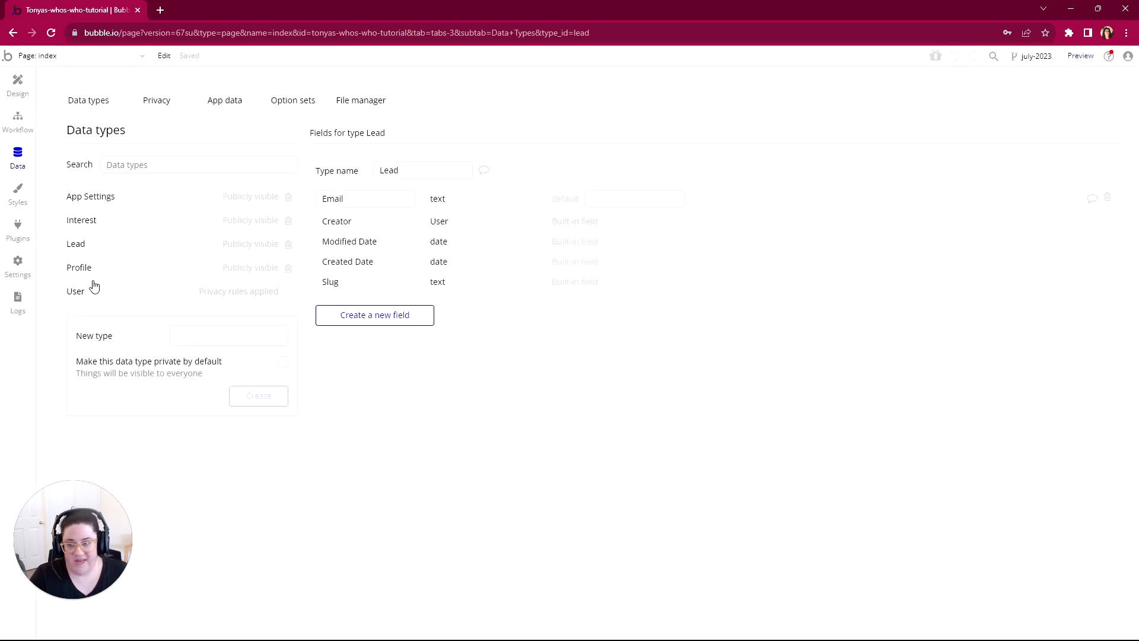
Step: Switch to the WorkFlowy outline and mark "Adding Fields to Data Types" as complete
key("alt+Tab")
left_click(367, 142)
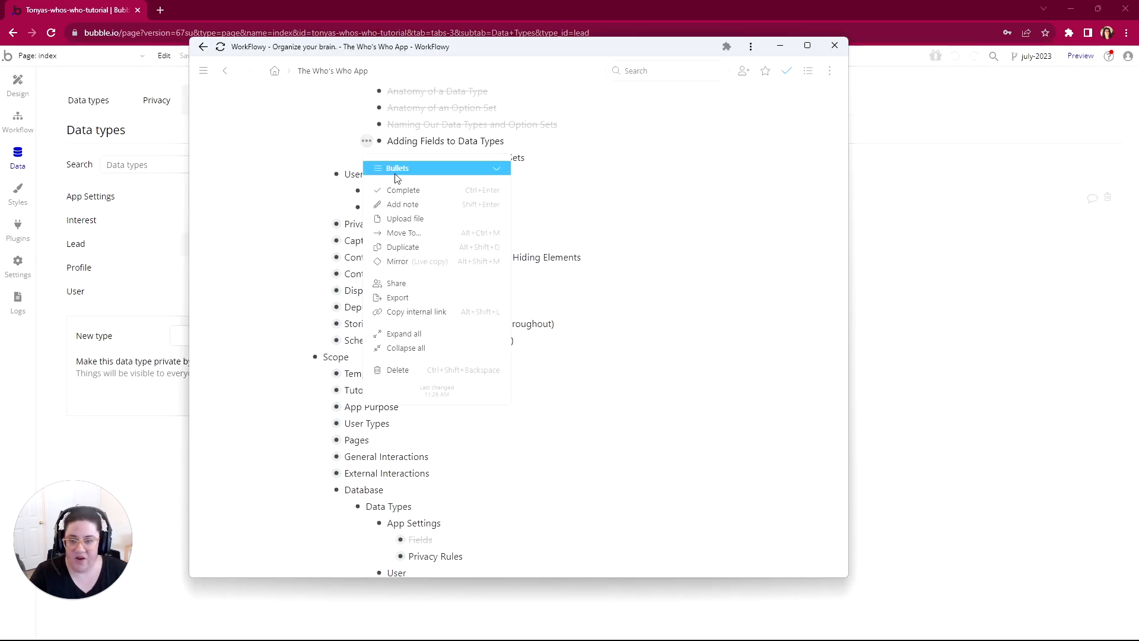
left_click(402, 191)
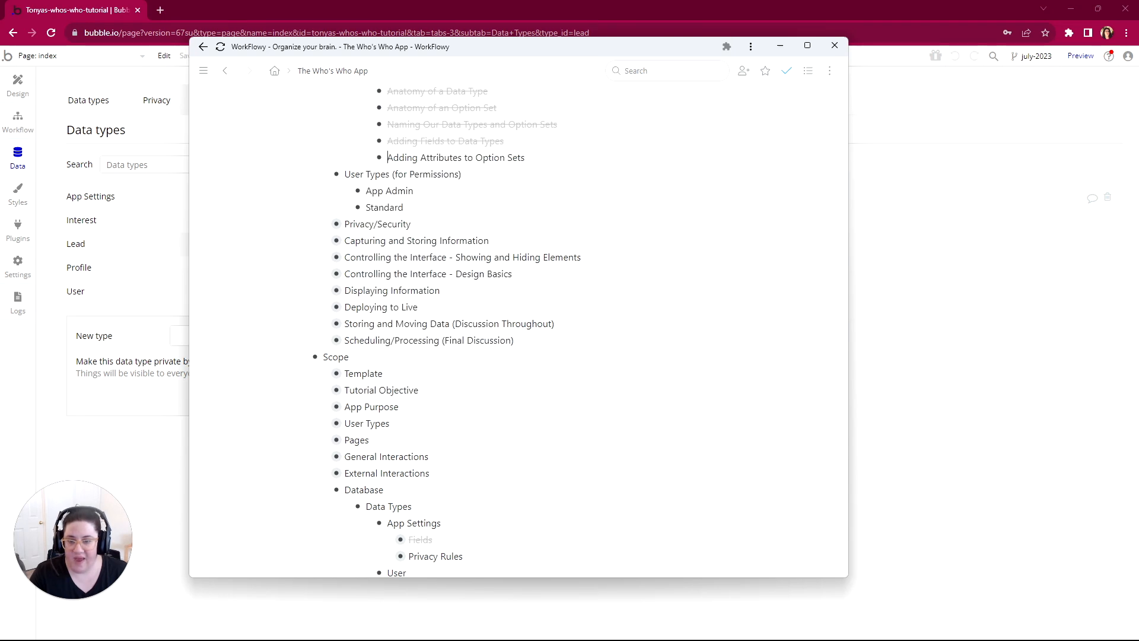
scroll(516, 326, "down", 4)
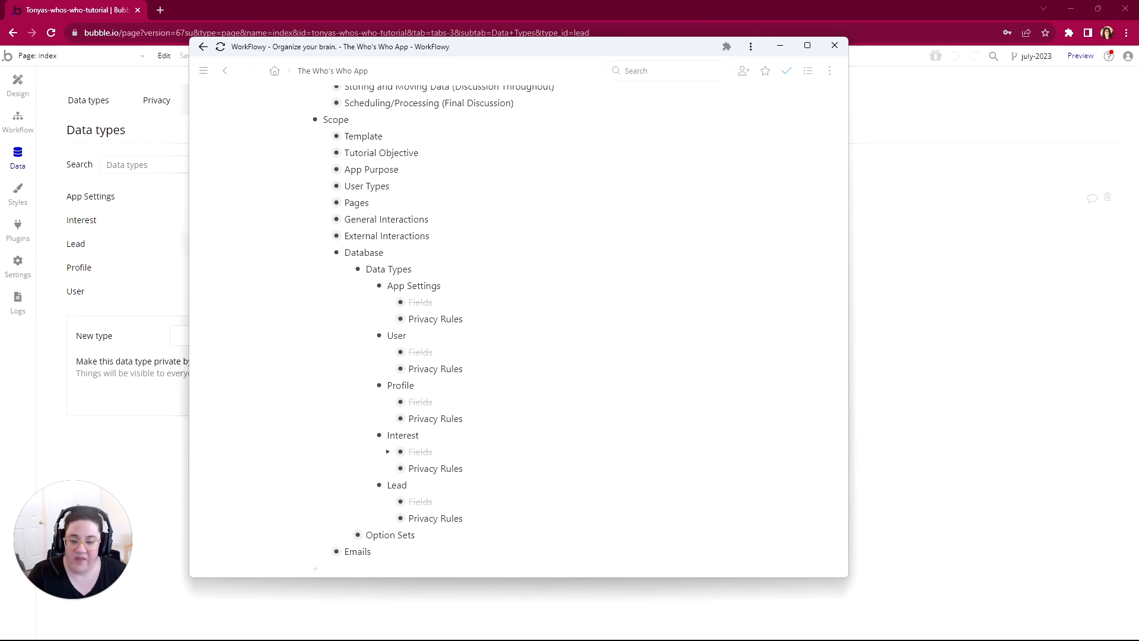
scroll(516, 327, "down", 2)
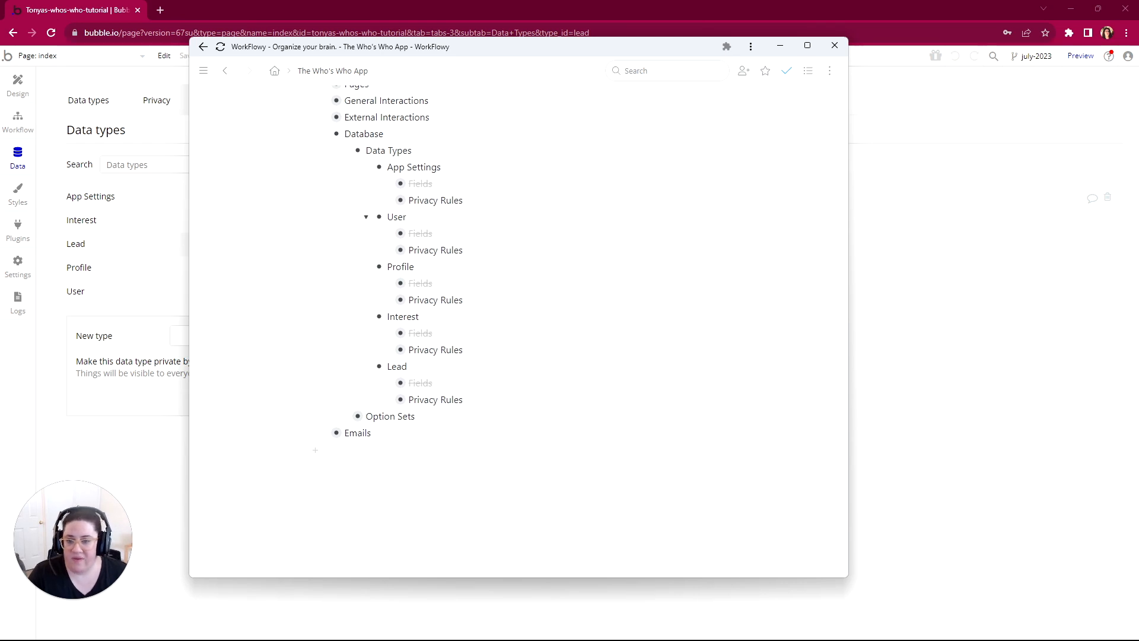
scroll(516, 327, "up", 8)
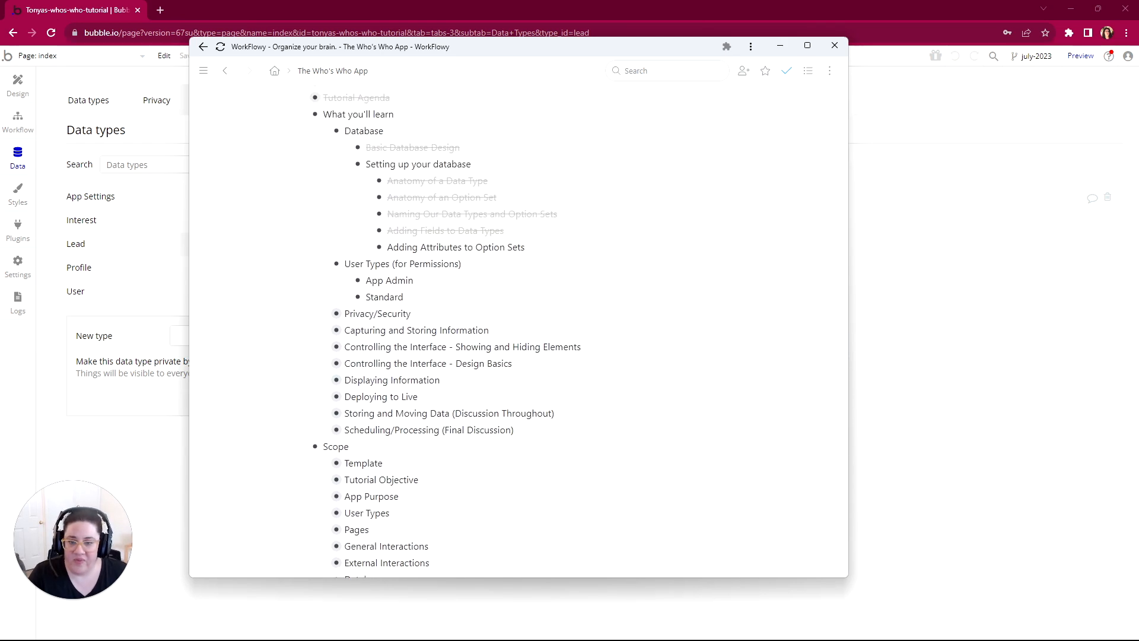
scroll(516, 326, "down", 1)
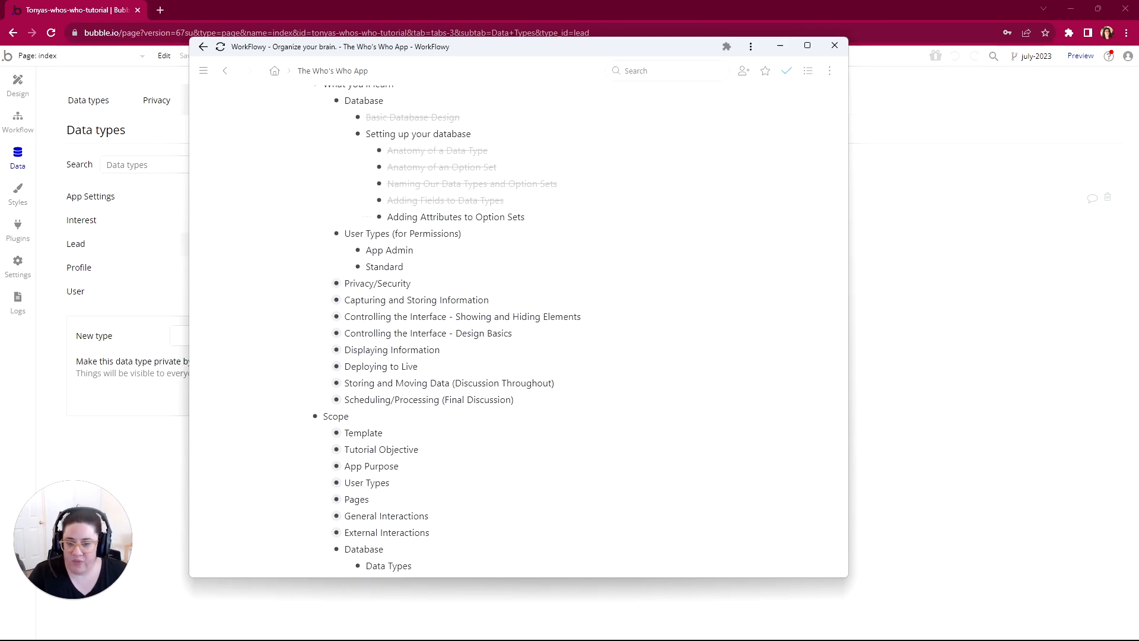
Step: Switch to Bubble and add the options App Admin and Standard to the Role (OS) option set
left_click(148, 140)
left_click(293, 103)
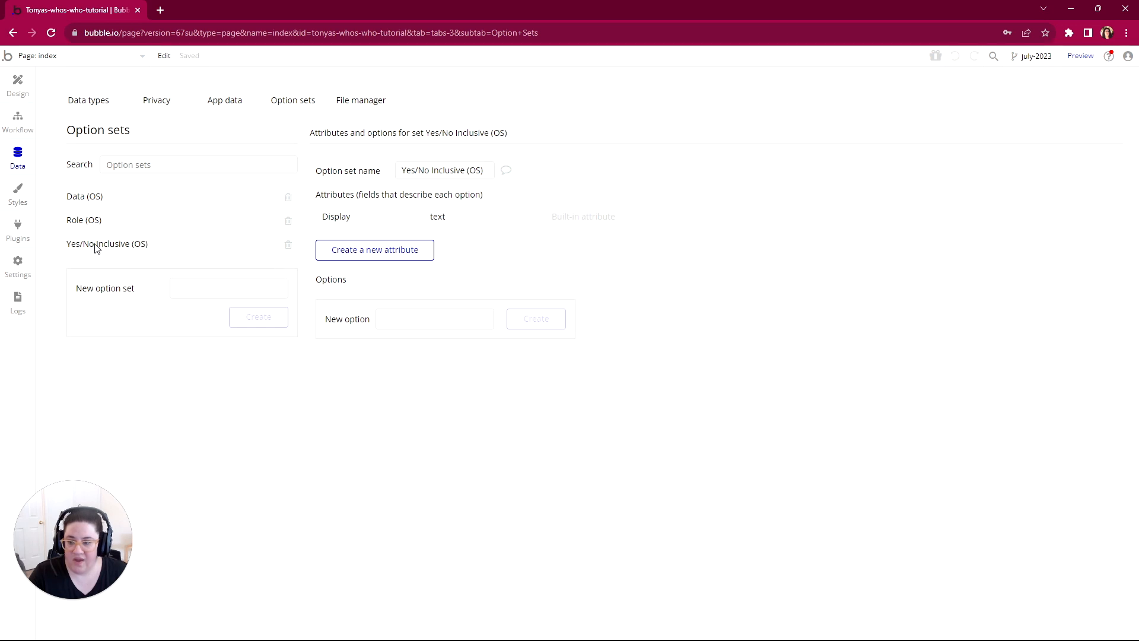
left_click(87, 223)
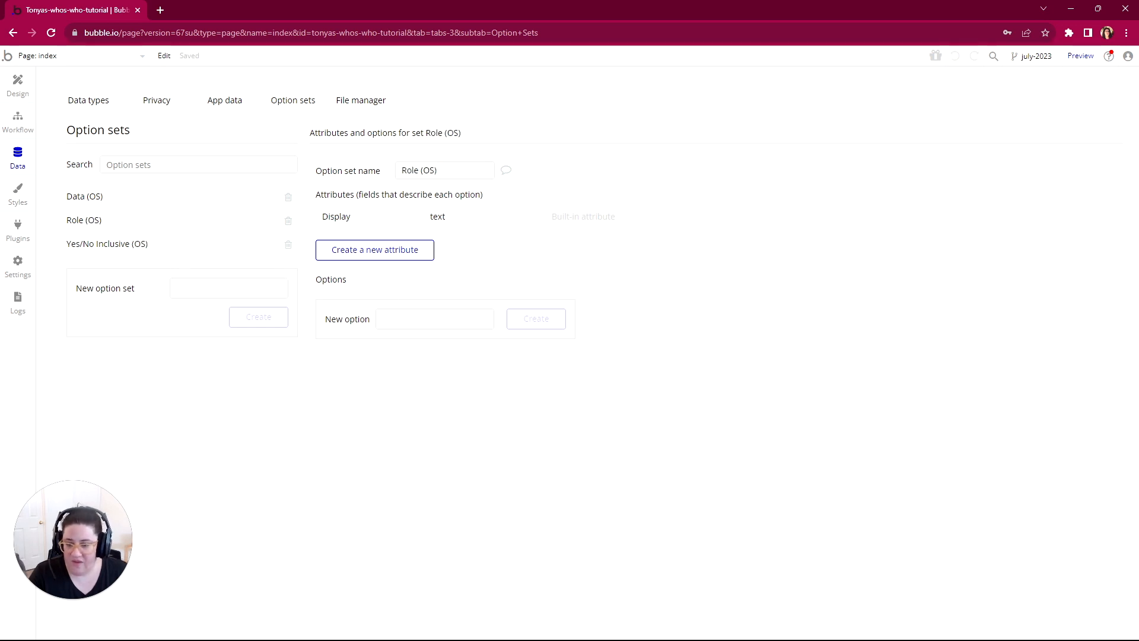
left_click(434, 319)
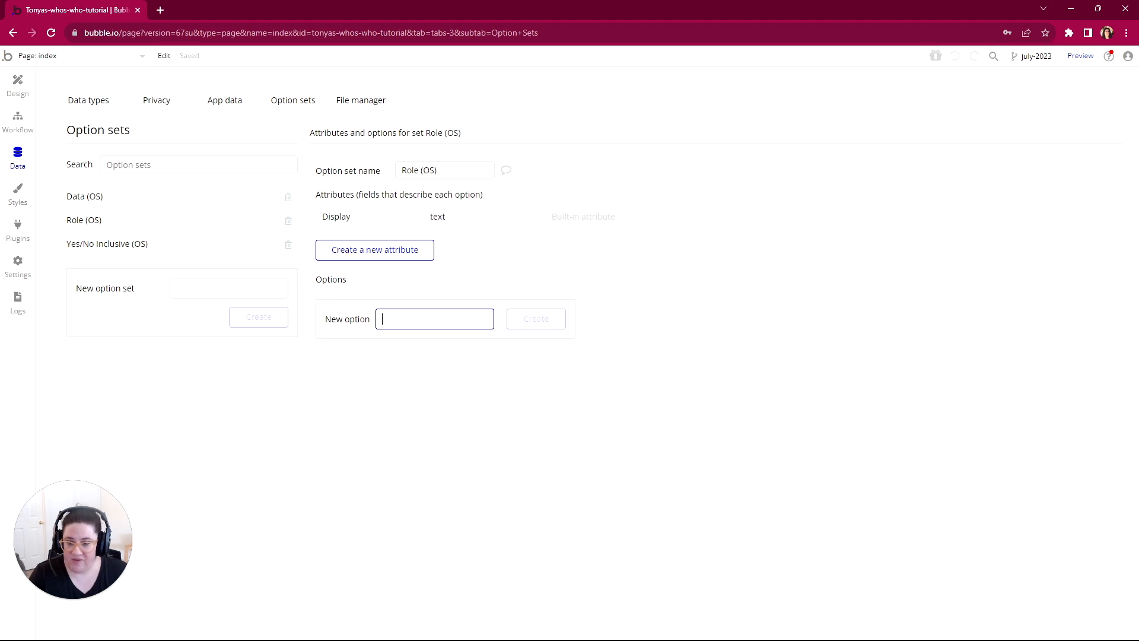
type("App Admin")
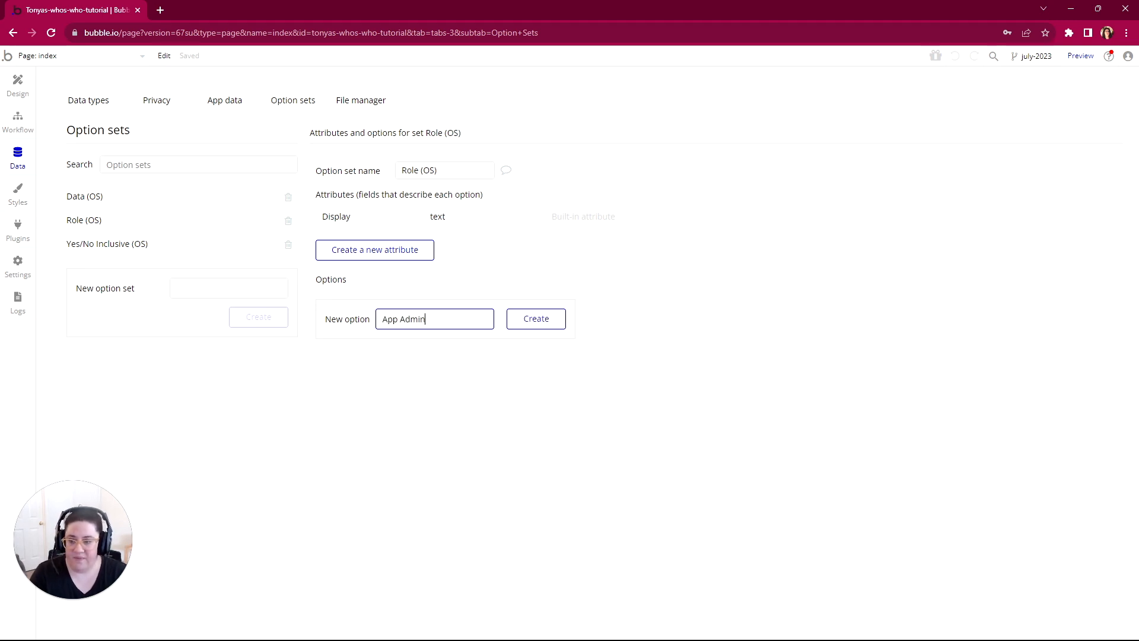
key("Return")
type("Standard")
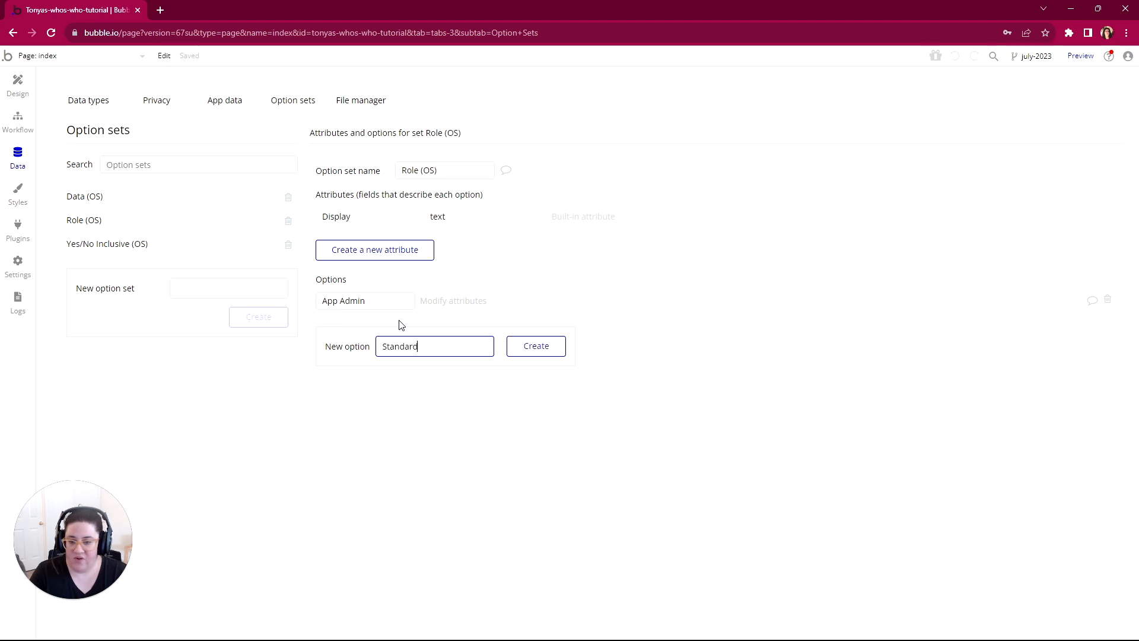
key("Return")
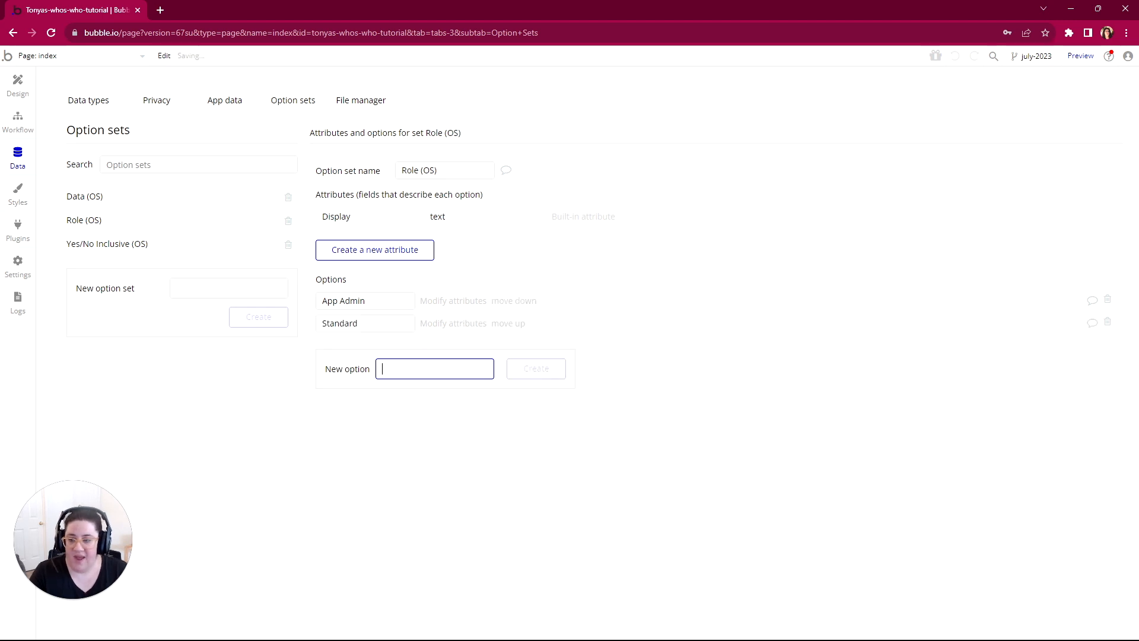
Step: Add the options Yes, No and Yes OR No to the Yes/No Inclusive (OS) option set
left_click(98, 245)
left_click(387, 321)
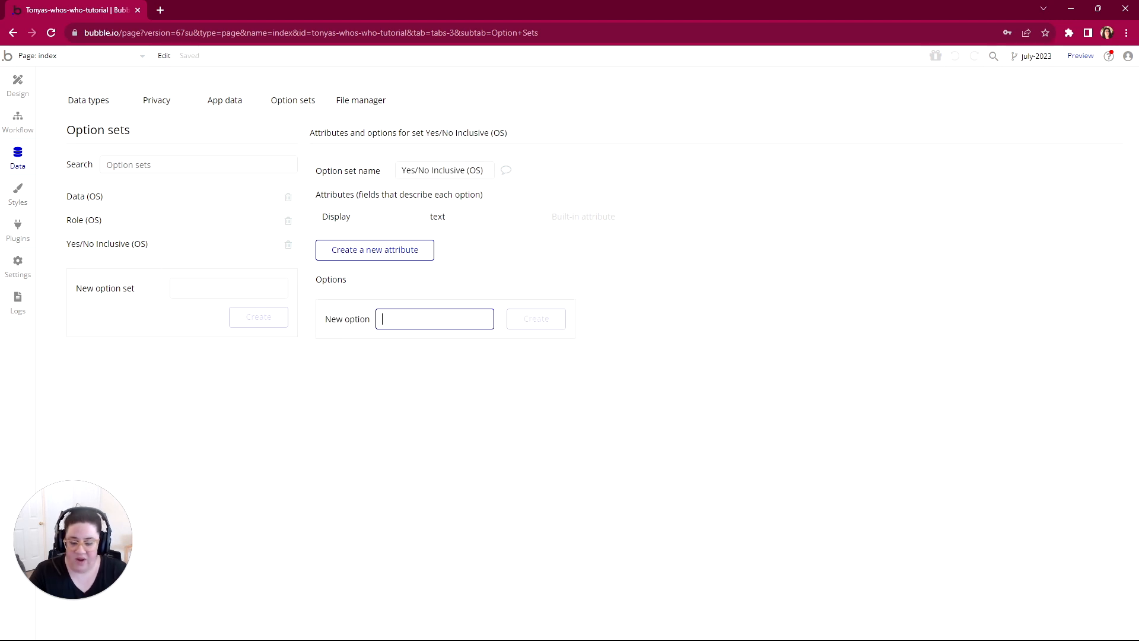
type("Yes")
key("Return")
type("No")
key("Return")
type("Y")
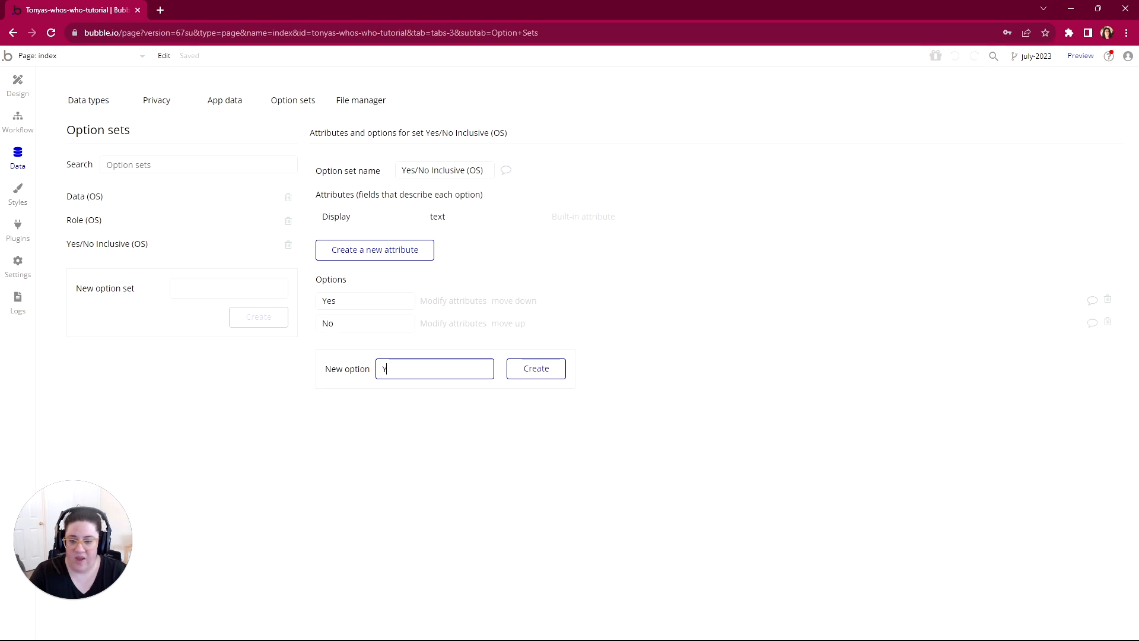
type("es OR No")
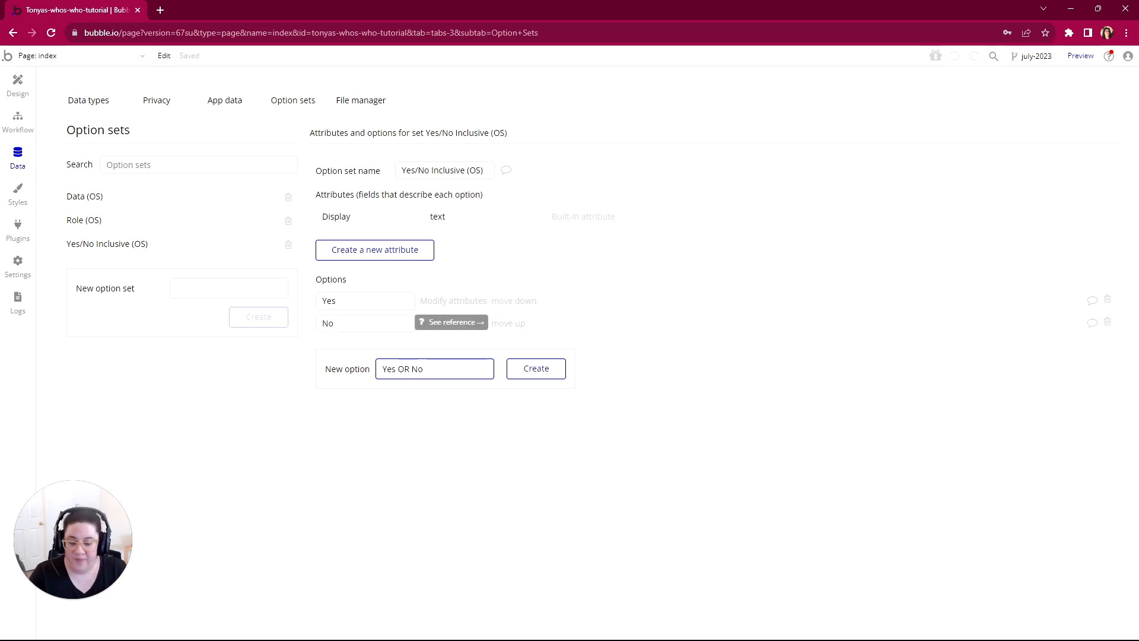
key("Return")
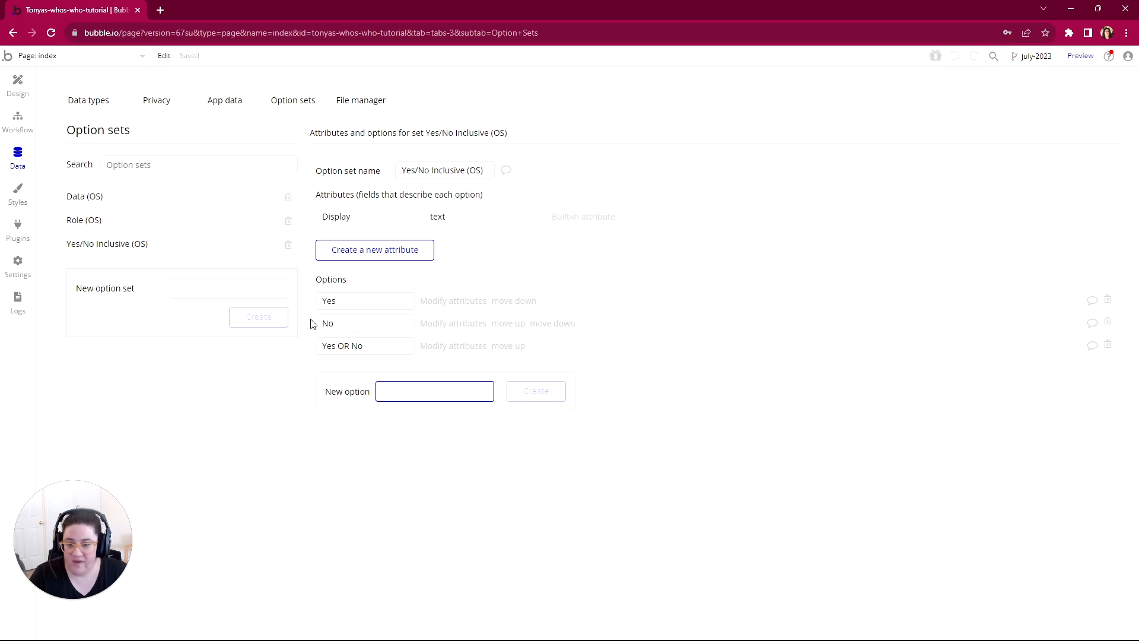
Step: Create an attribute named List of Yes/Nos for Yes/No Inclusive (OS), as a list of type yes / no
left_click(367, 252)
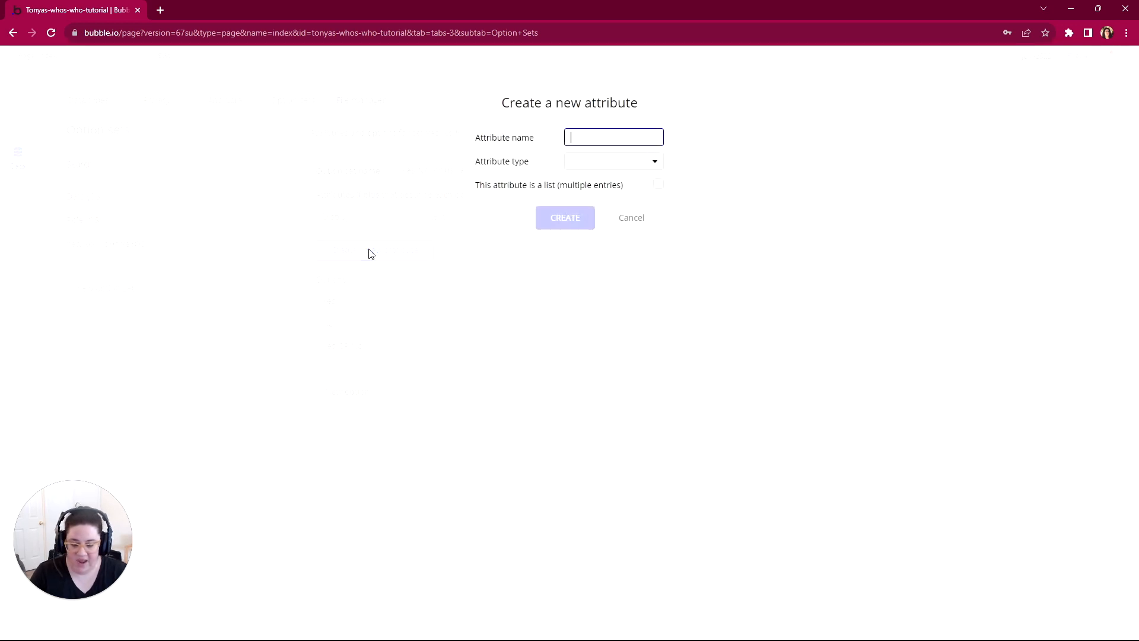
type("List of Ye")
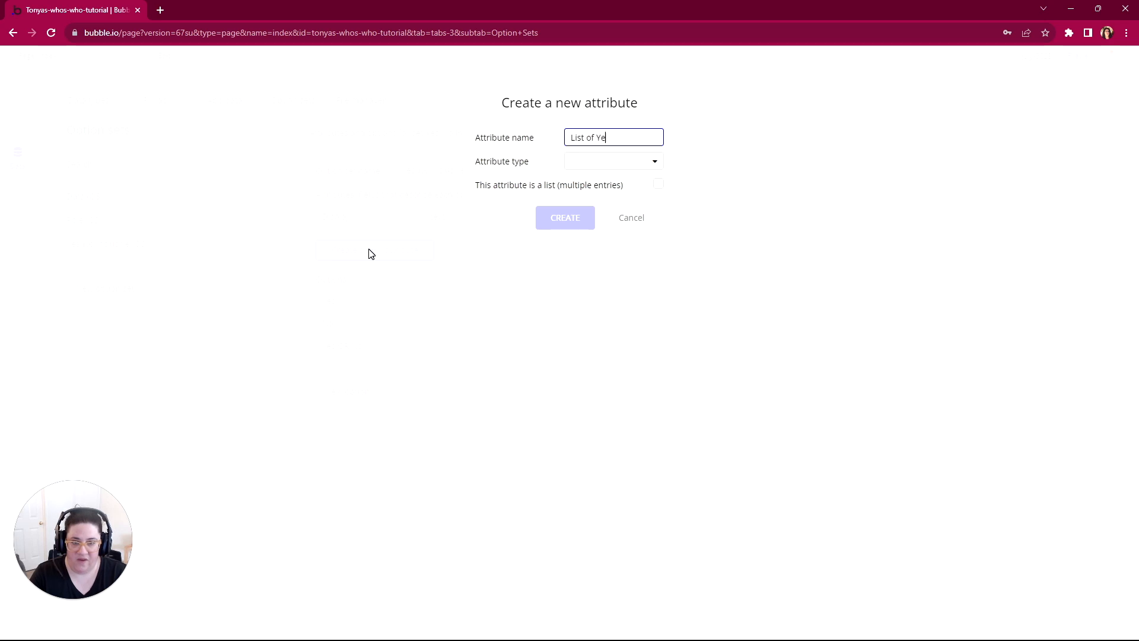
type("s/Nos")
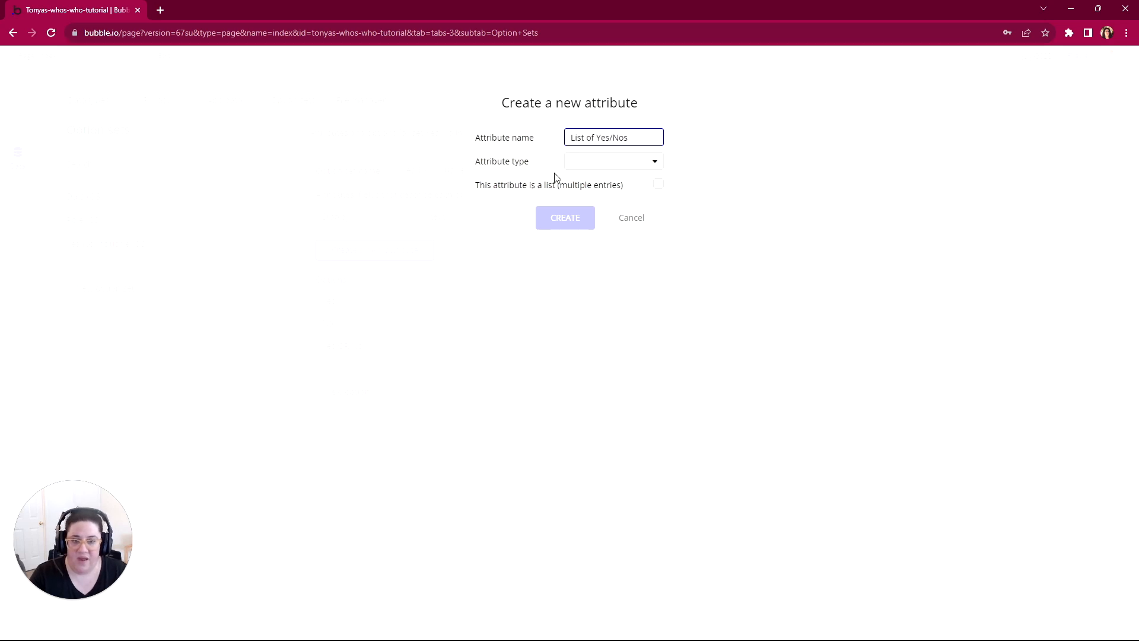
left_click(582, 162)
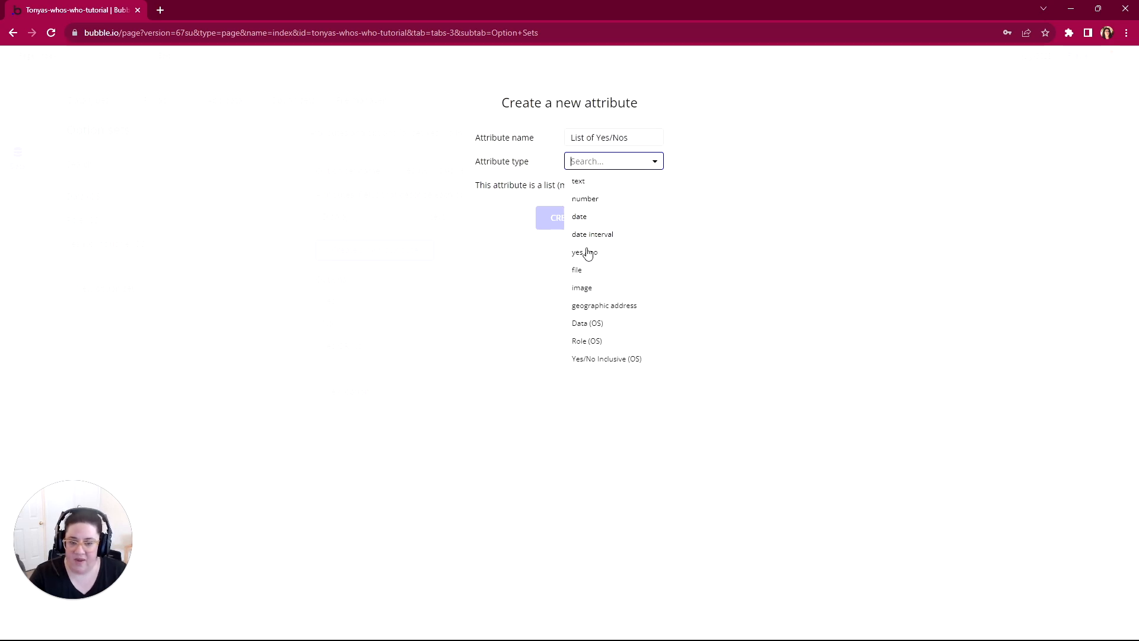
left_click(587, 253)
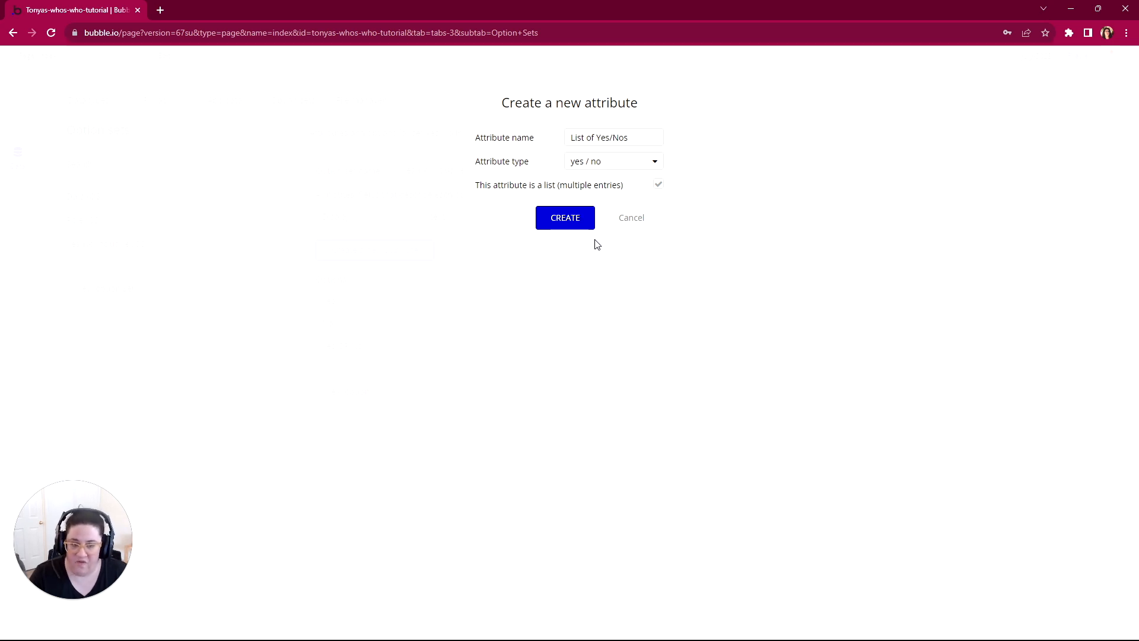
left_click(556, 223)
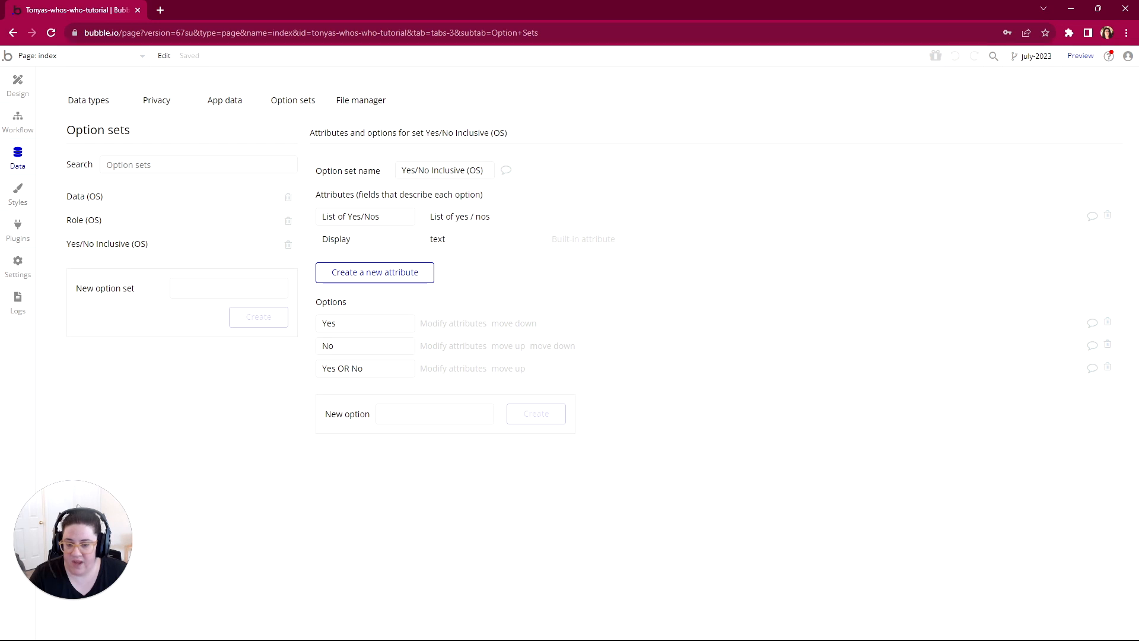
Step: Add yes to the List of Yes/Nos attribute of the Yes option and save it
left_click(446, 325)
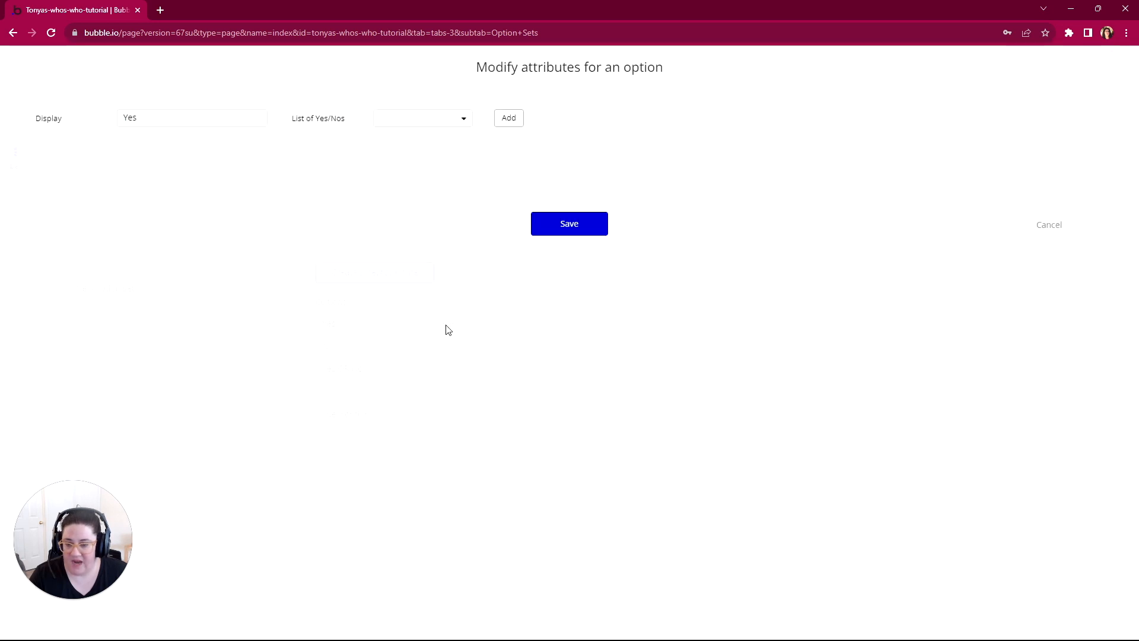
left_click(389, 124)
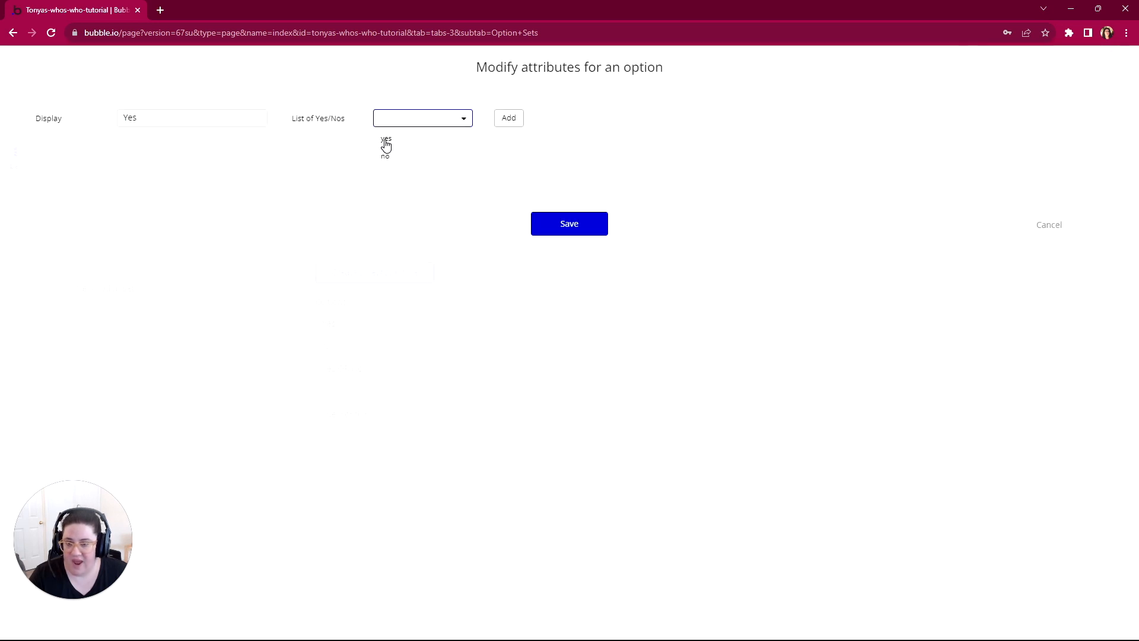
left_click(385, 140)
left_click(509, 118)
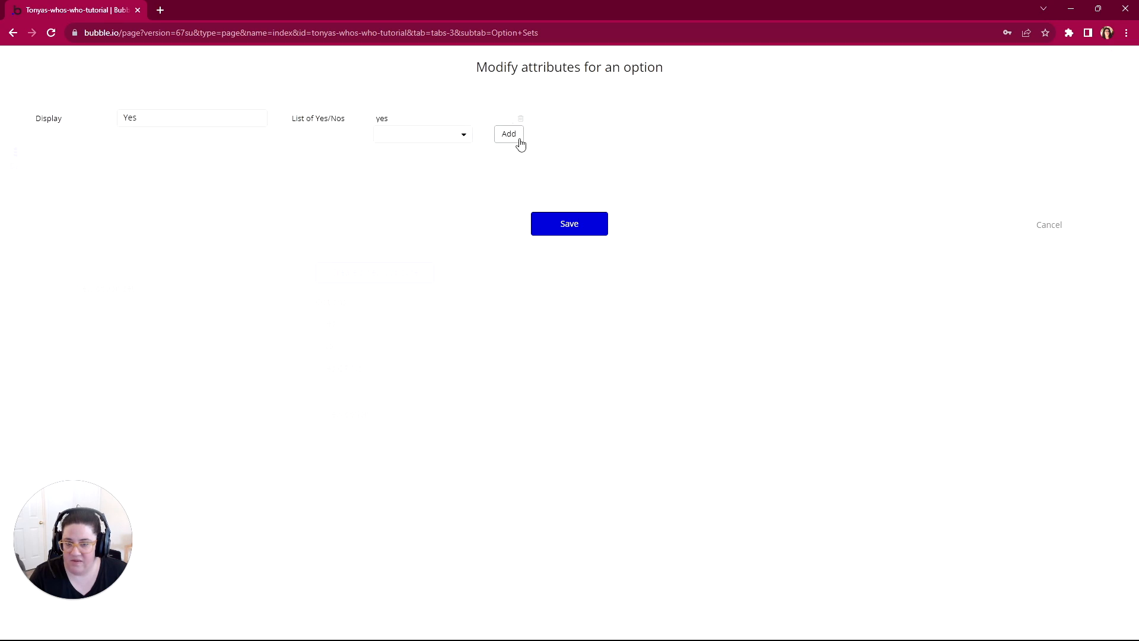
left_click(570, 232)
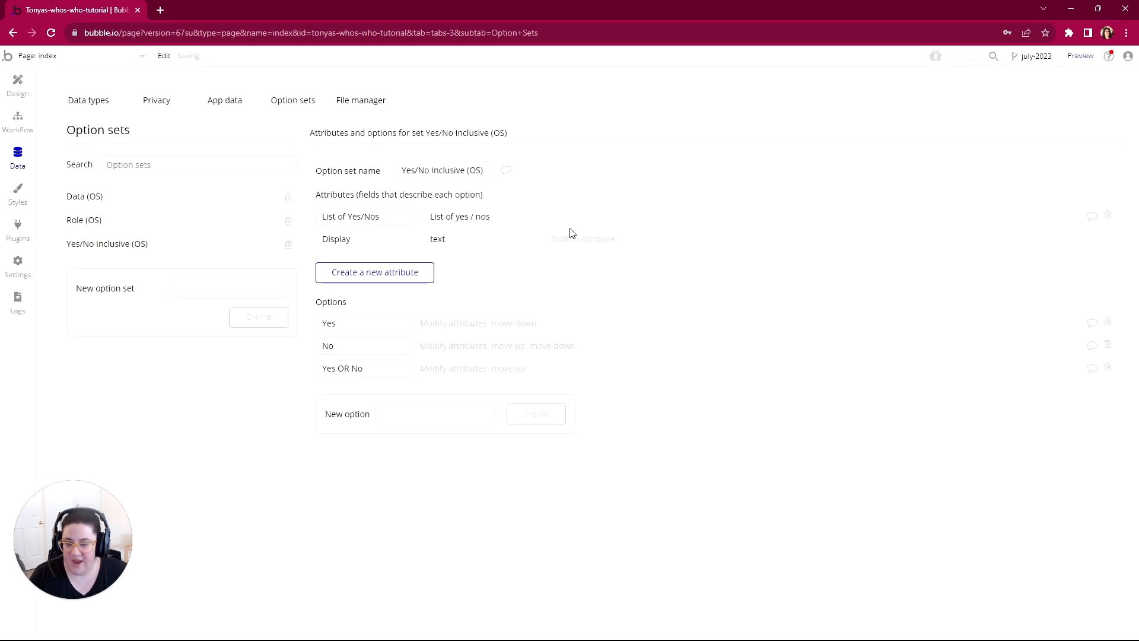
Step: Add no to the List of Yes/Nos attribute of the No option and save it
left_click(437, 350)
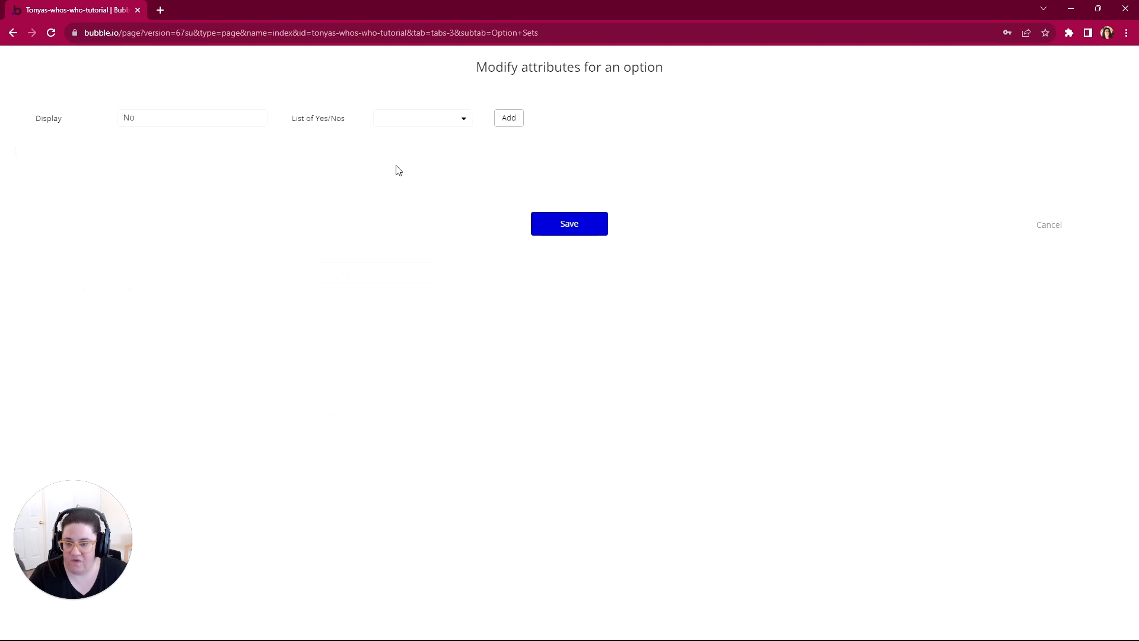
left_click(380, 120)
left_click(385, 156)
left_click(508, 119)
left_click(570, 225)
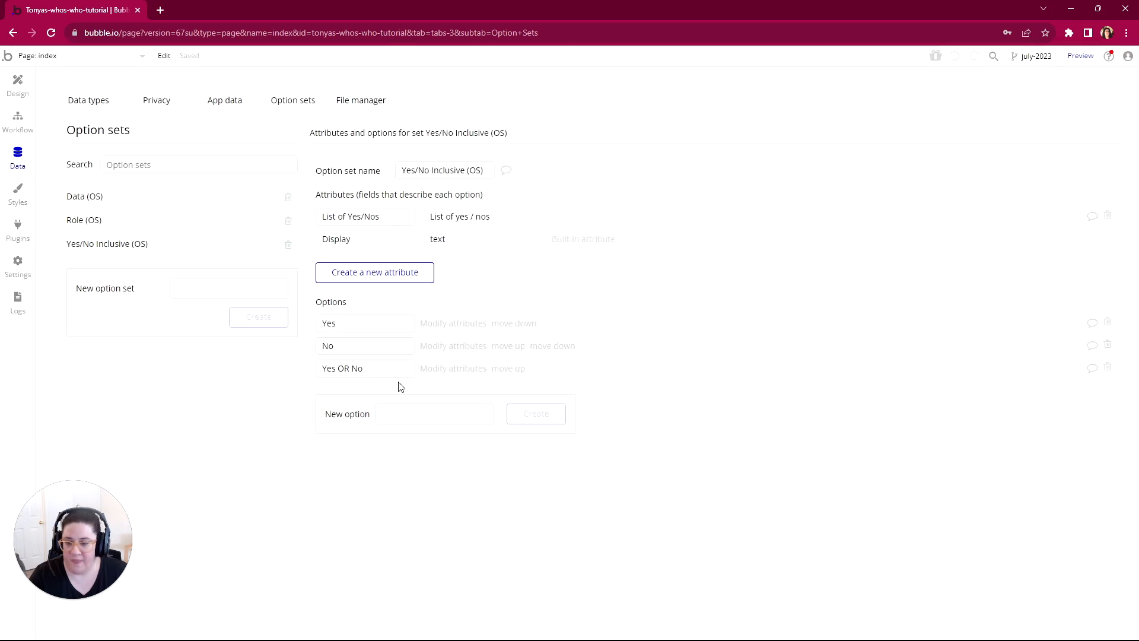
Step: Add yes and no to the List of Yes/Nos attribute of the Yes OR No option and save it
left_click(440, 368)
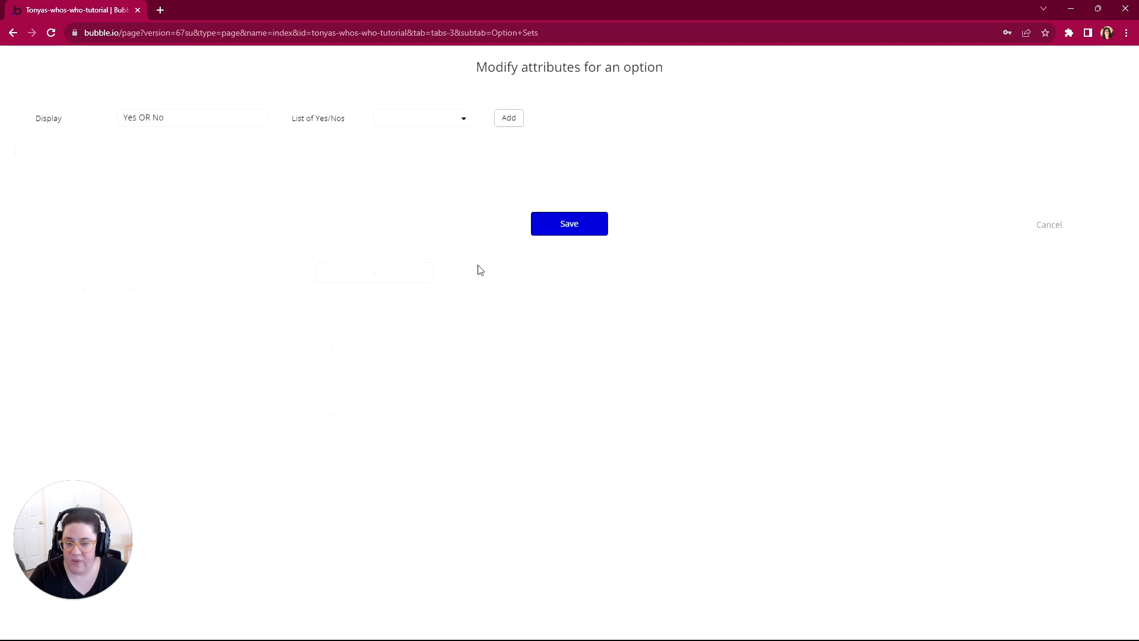
left_click(446, 129)
left_click(397, 139)
left_click(508, 118)
left_click(402, 142)
left_click(387, 173)
left_click(508, 134)
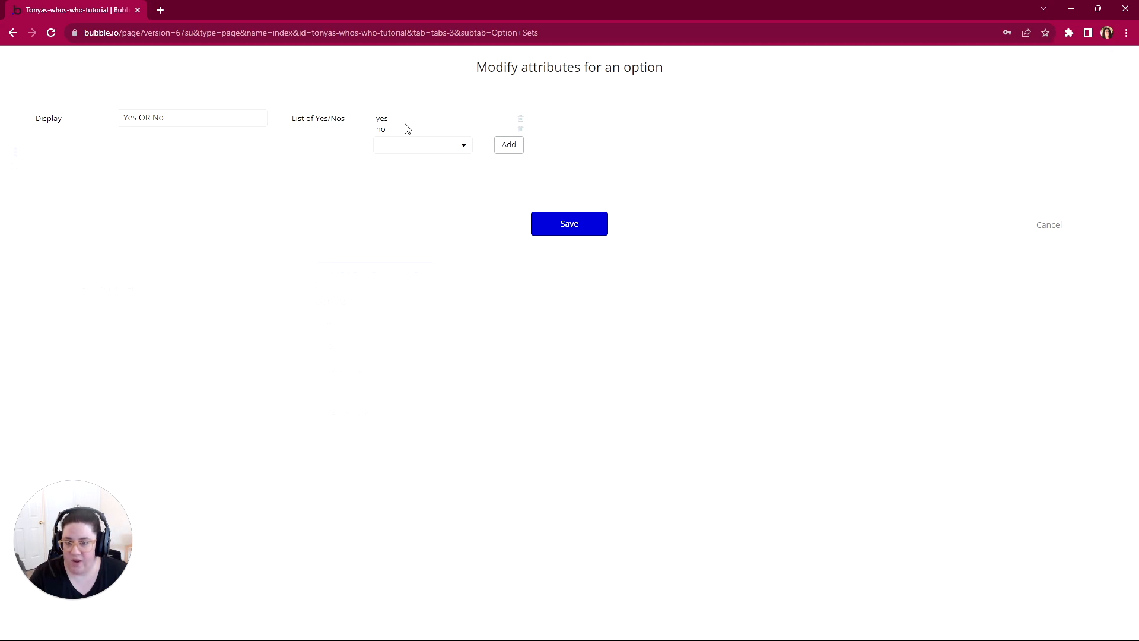
left_click(386, 148)
left_click(533, 185)
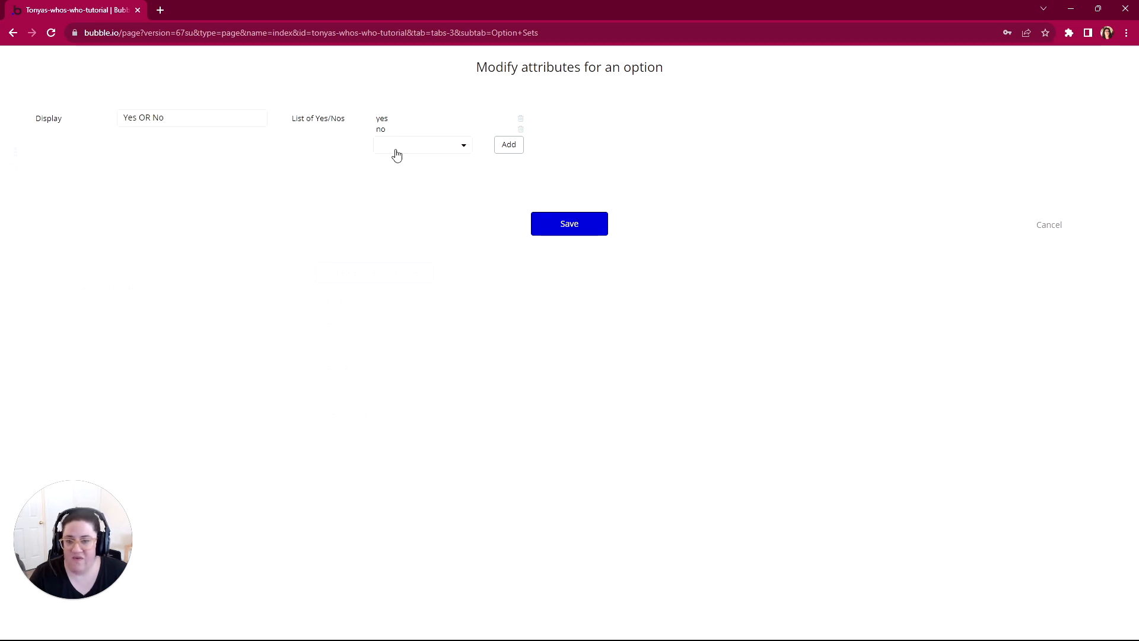
left_click(556, 226)
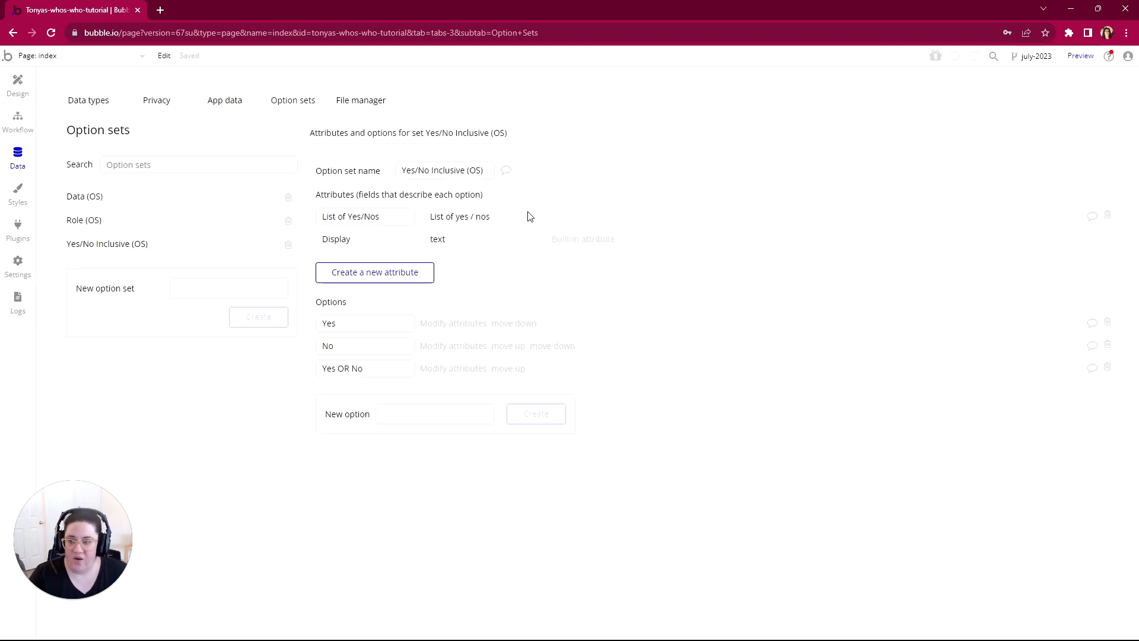
left_click(88, 101)
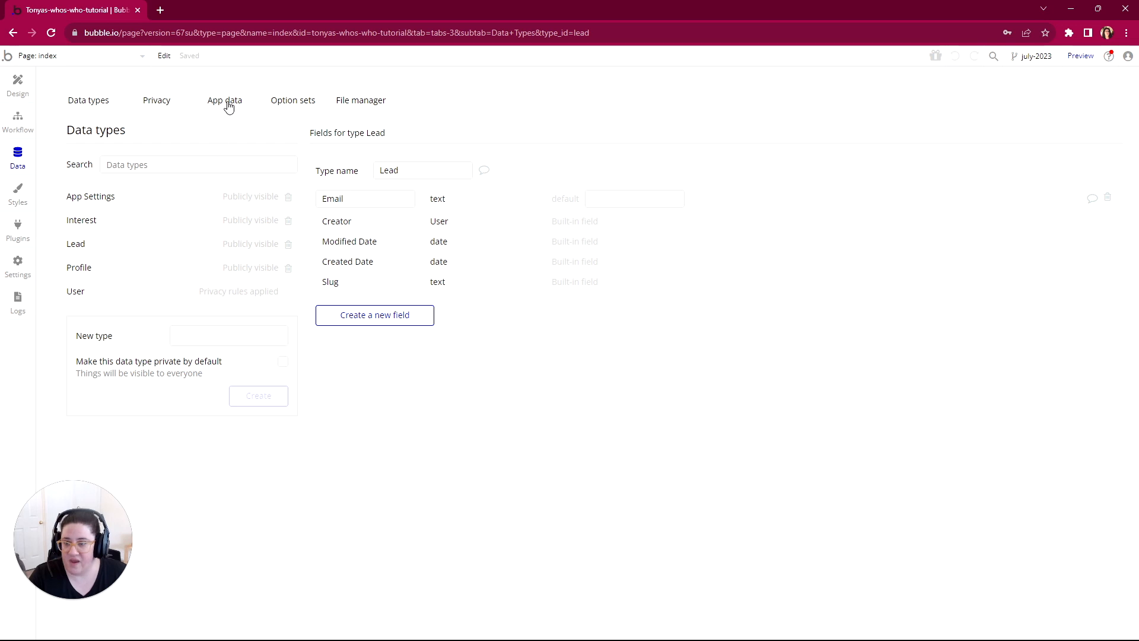
left_click(296, 101)
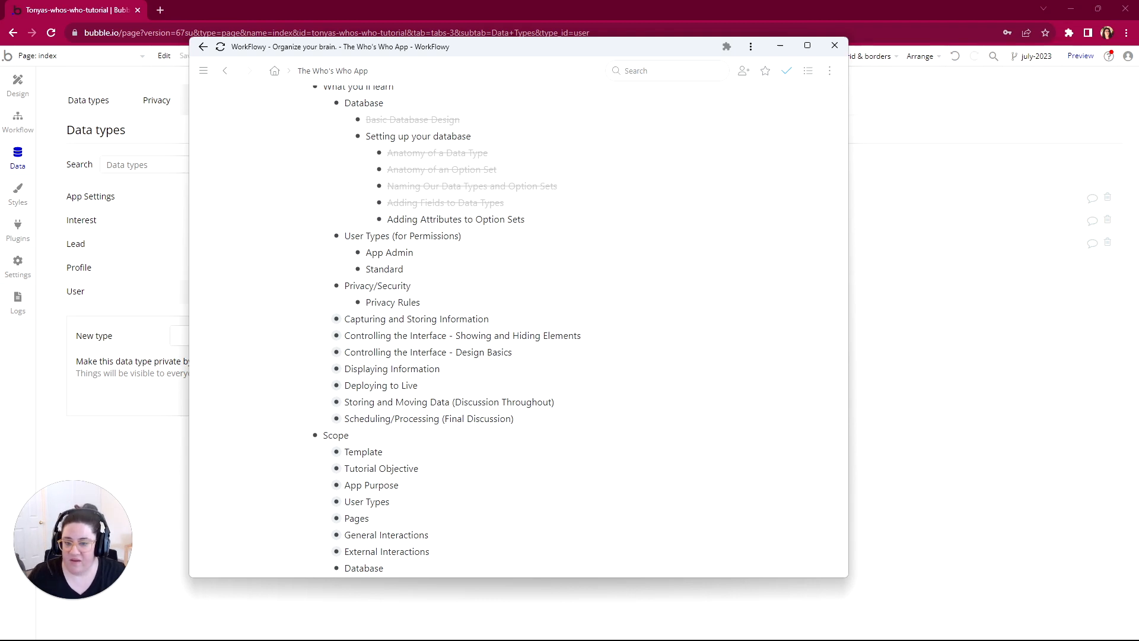
Step: Mark Adding Attributes to Option Sets, Database and User Types (for Permissions) as complete in the WorkFlowy outline
left_click(366, 220)
left_click(415, 270)
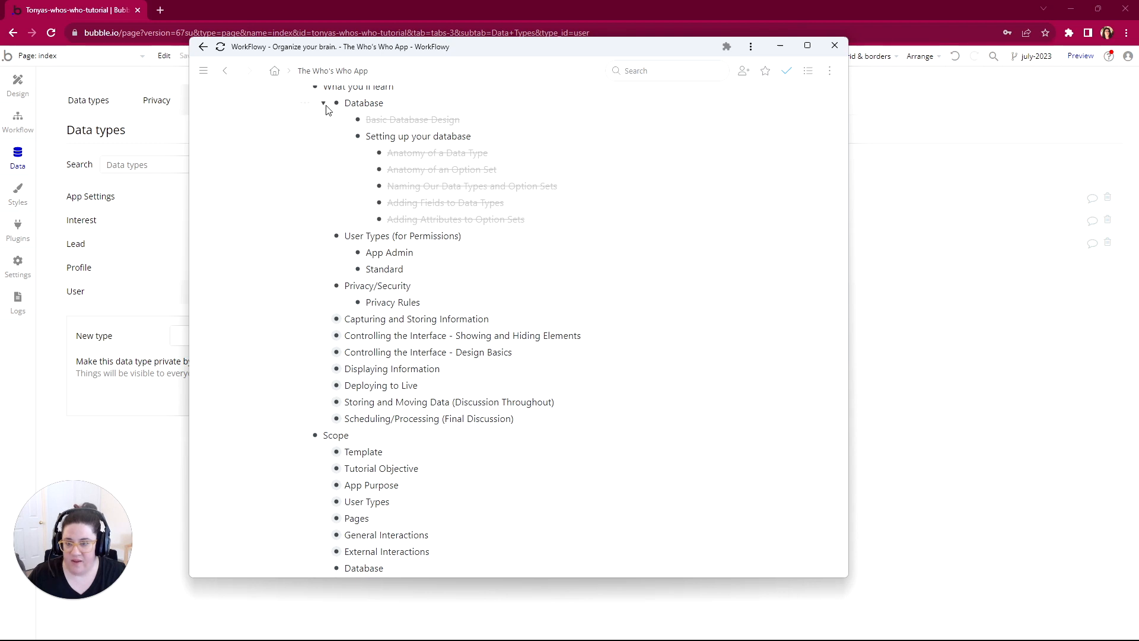
left_click(304, 102)
left_click(304, 185)
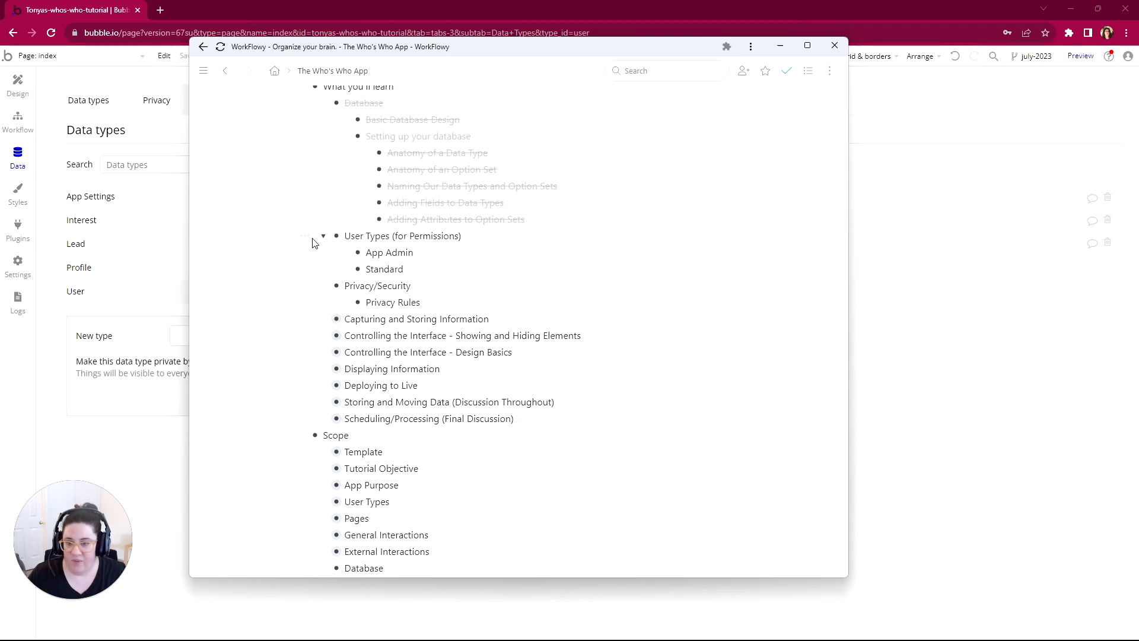
left_click(304, 236)
left_click(336, 287)
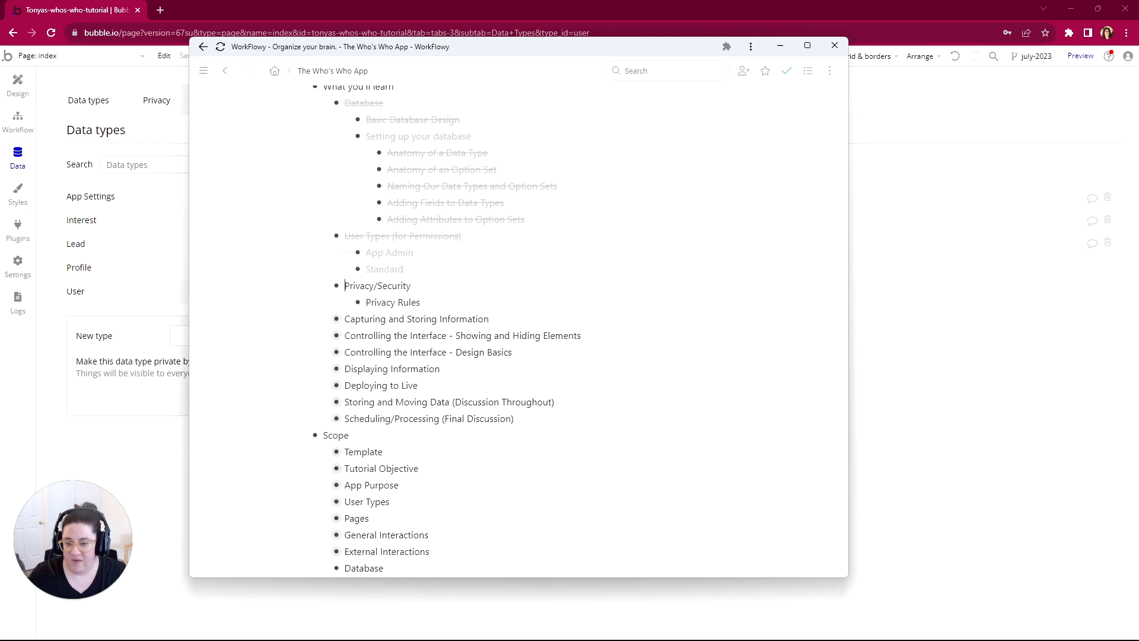
Step: Collapse the completed Database and User Types (for Permissions) items under What you'll learn
scroll(344, 226, "down", 1)
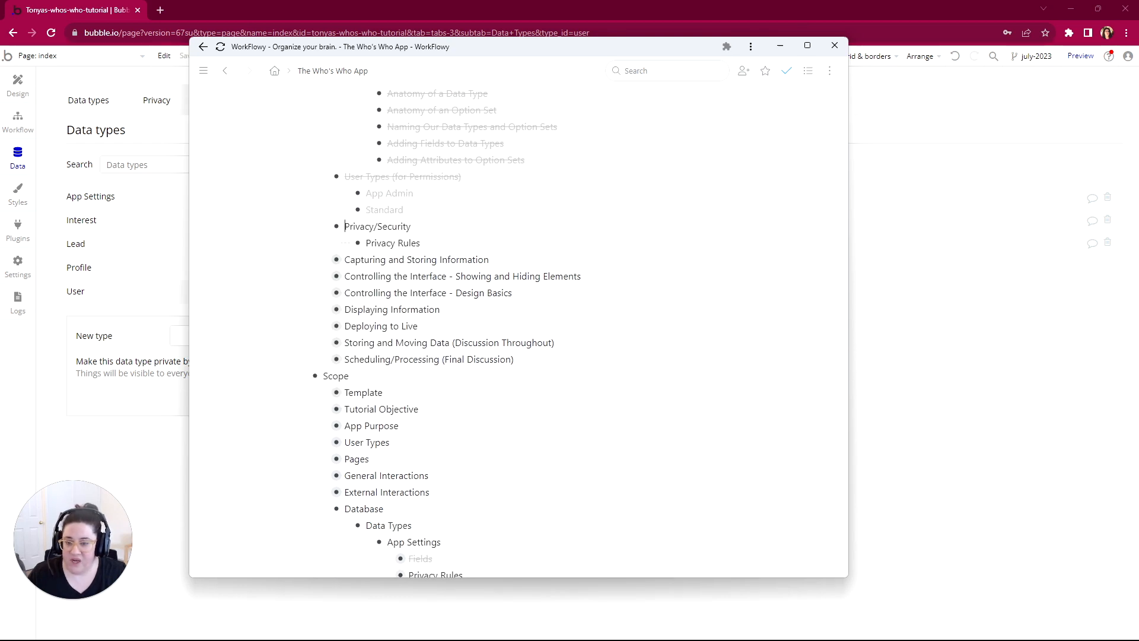
scroll(343, 261, "up", 1)
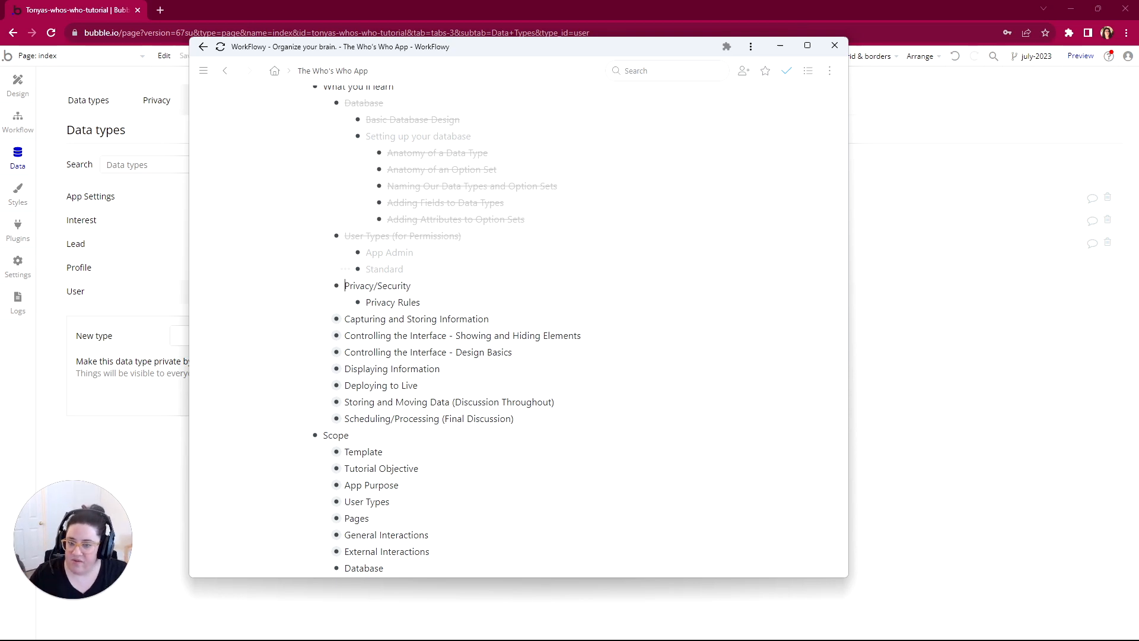
left_click(325, 104)
left_click(325, 119)
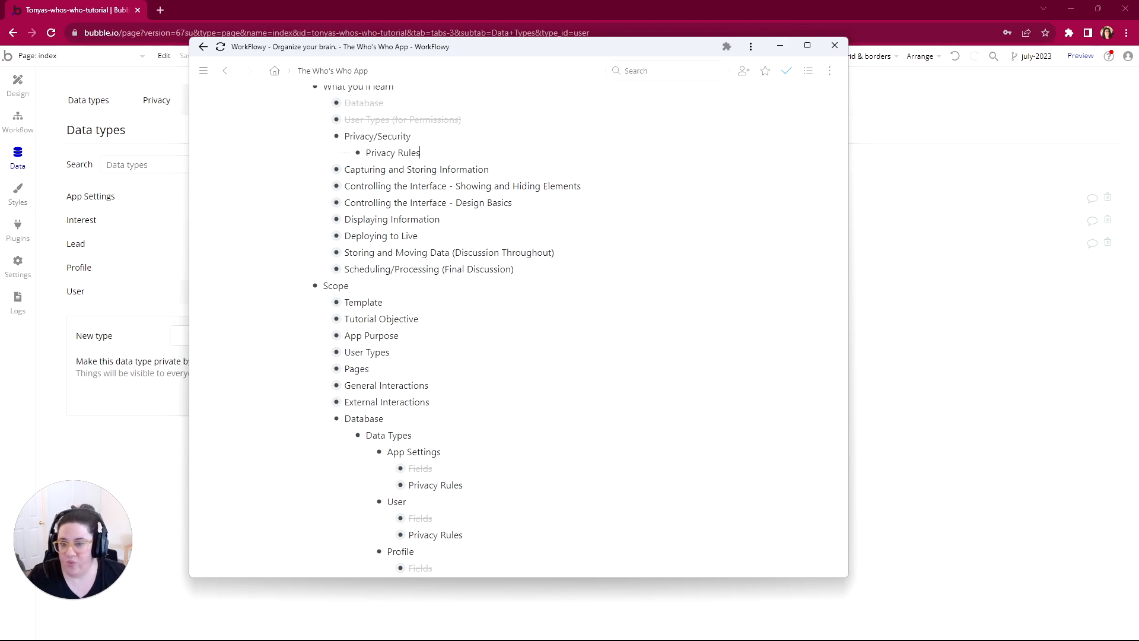
Step: Find the Privacy Rules items in the outline, switch to Bubble and open the privacy rules of the App Settings data type
key("ctrl+shift+Left")
key("ctrl+shift+Left")
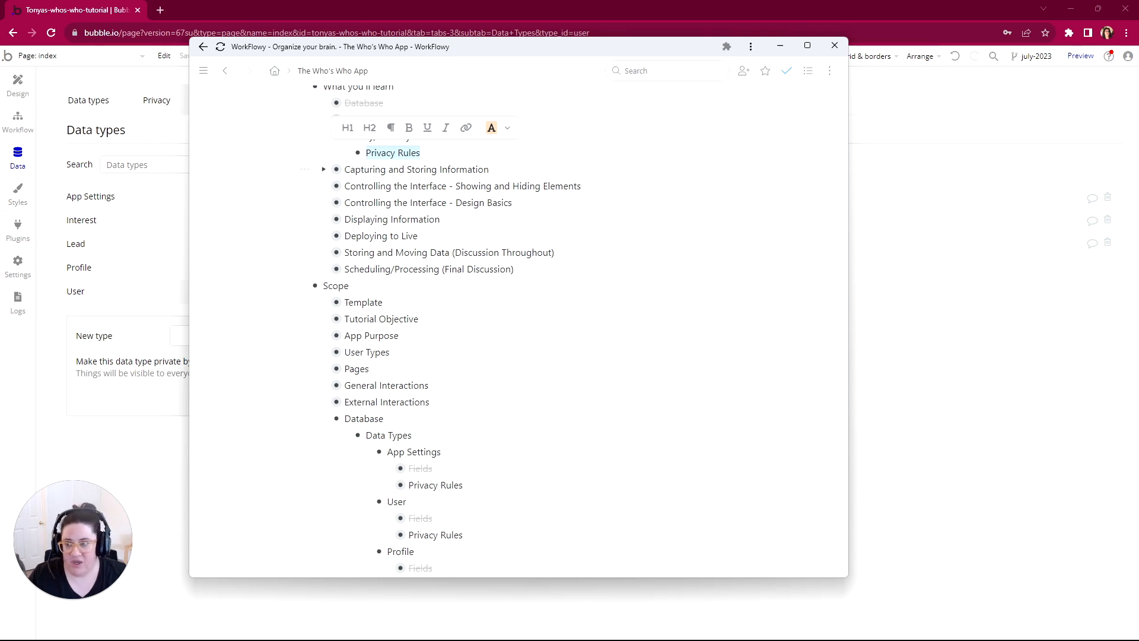
scroll(415, 190, "down", 5)
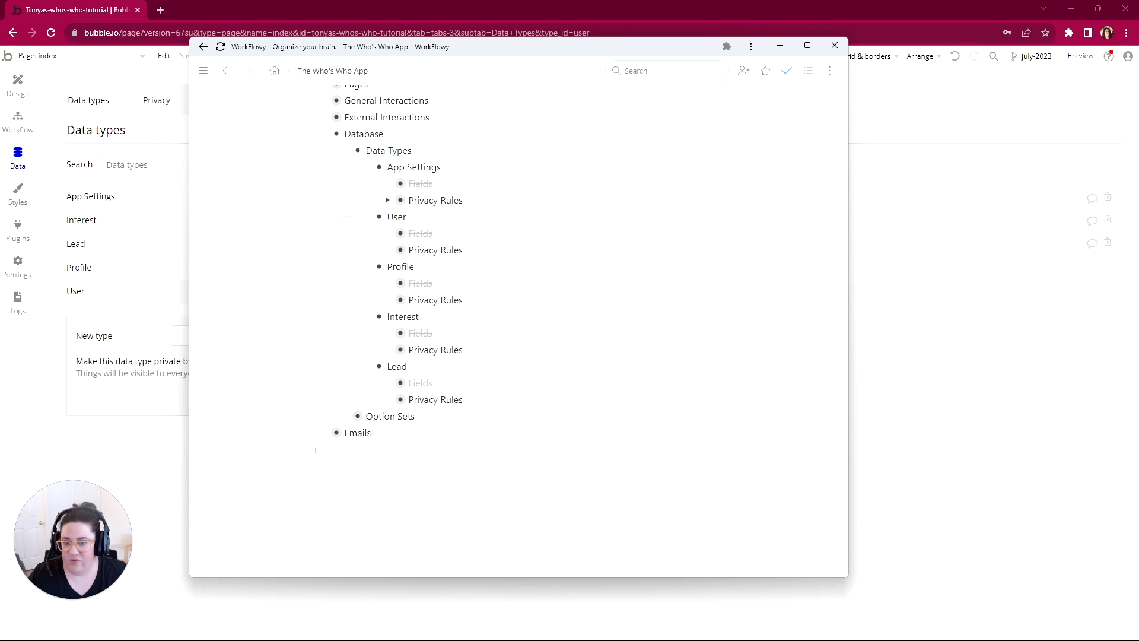
left_click(76, 202)
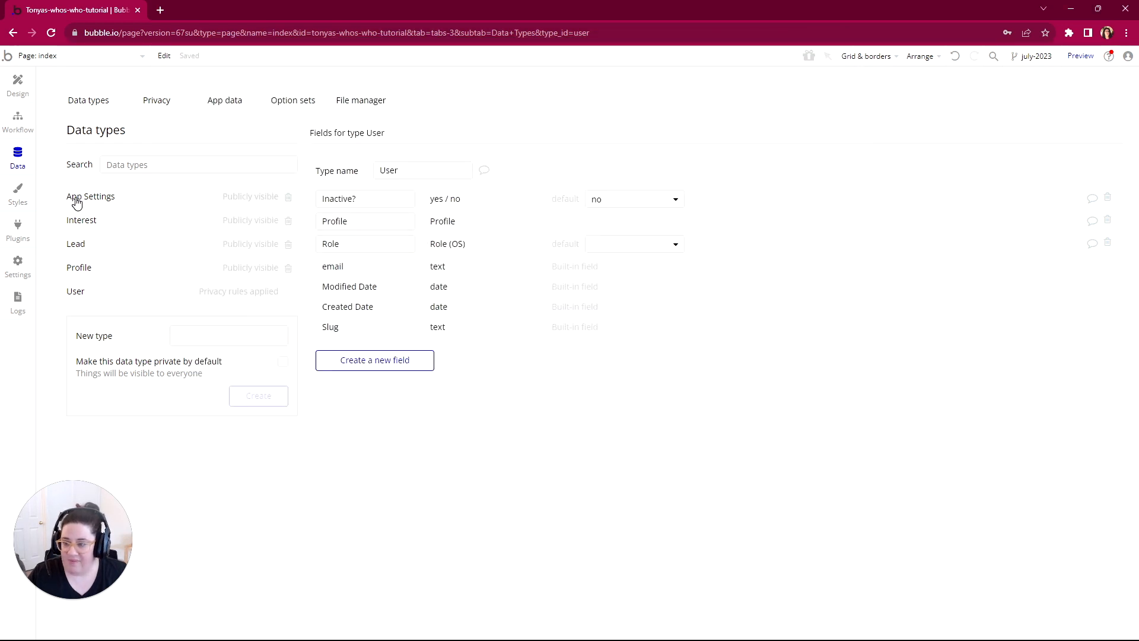
left_click(76, 202)
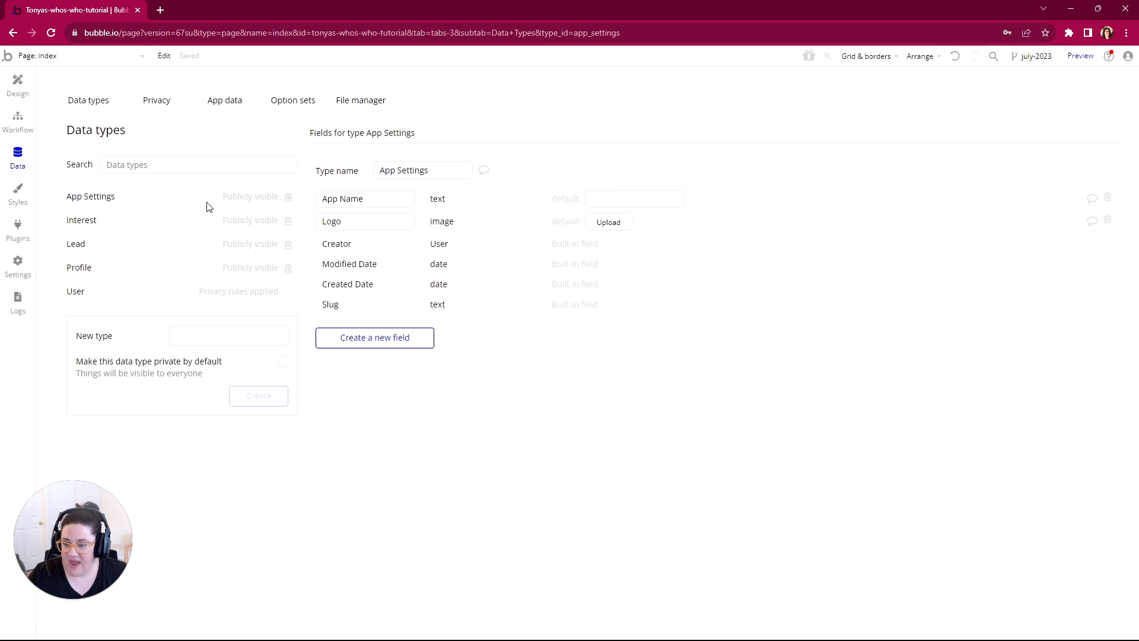
left_click(261, 200)
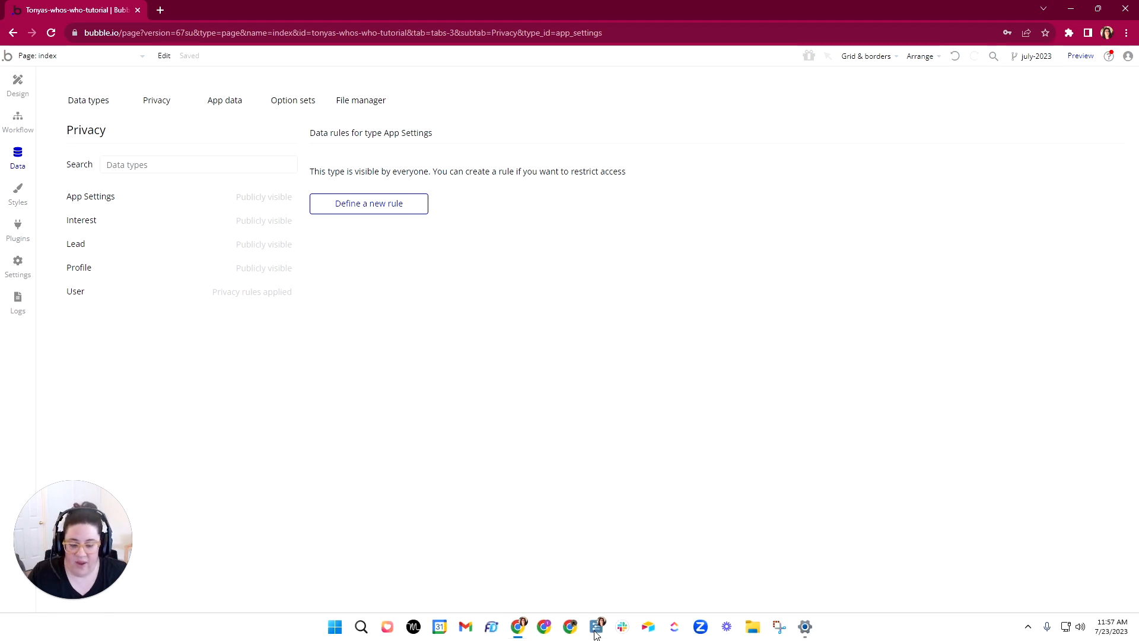
Step: Mark App Settings as complete in the WorkFlowy outline and expand its Privacy Rules item
left_click(596, 633)
mouse_move(350, 168)
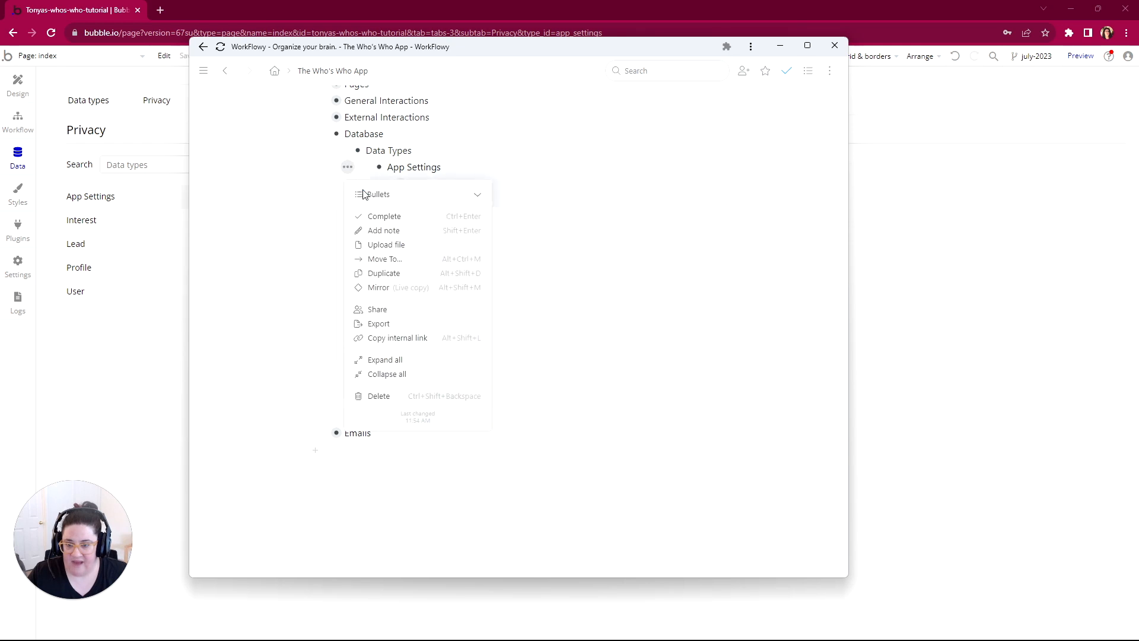
left_click(380, 216)
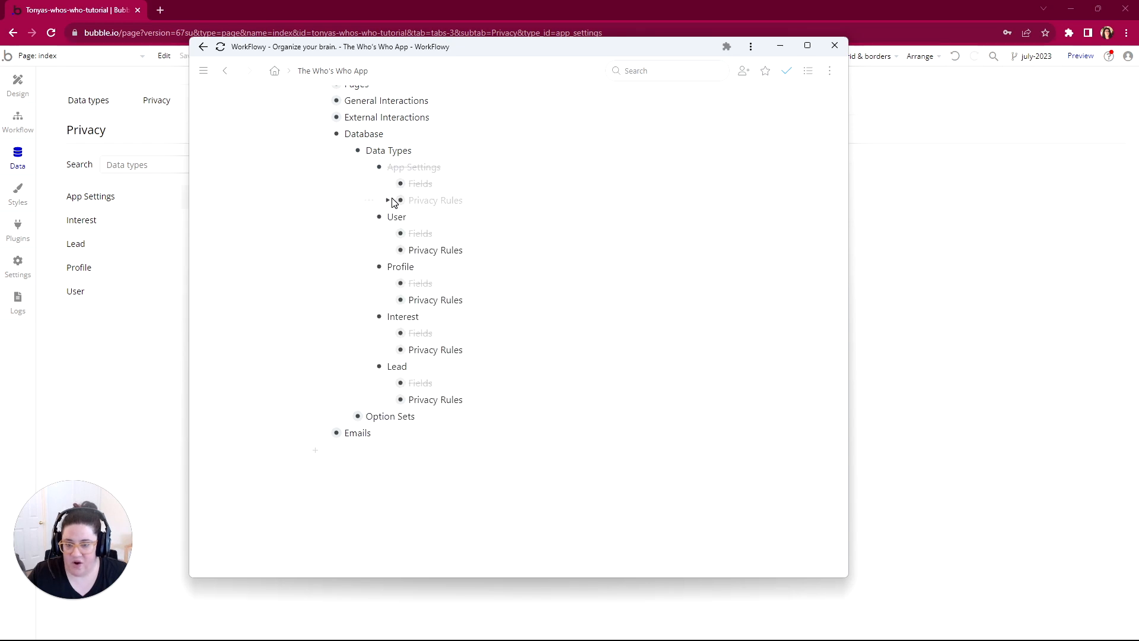
left_click(389, 200)
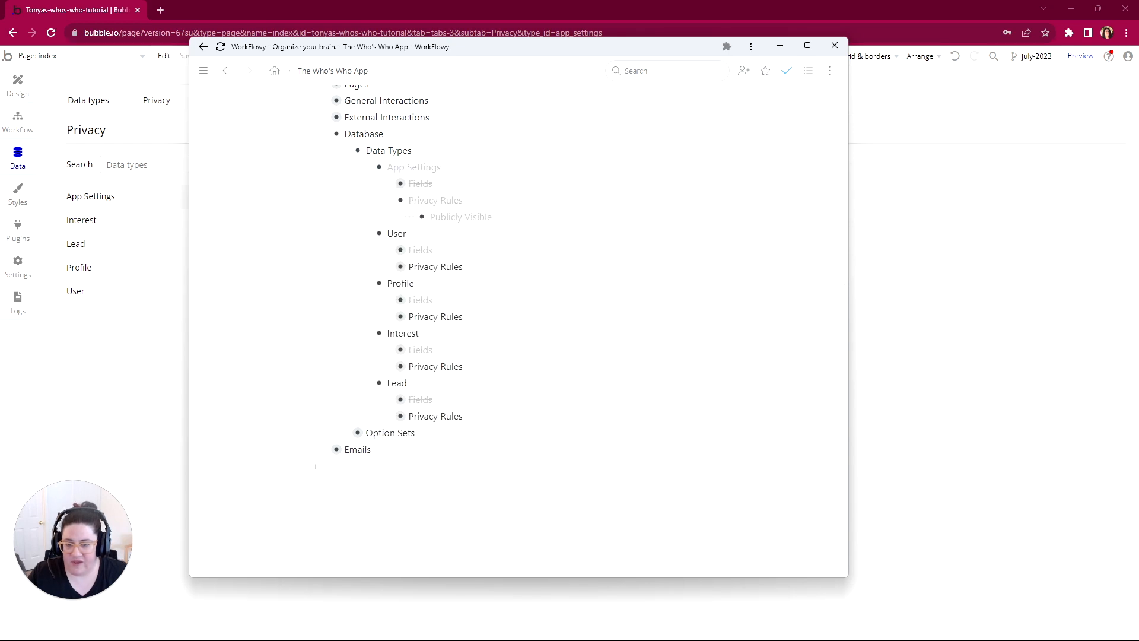
left_click(327, 150)
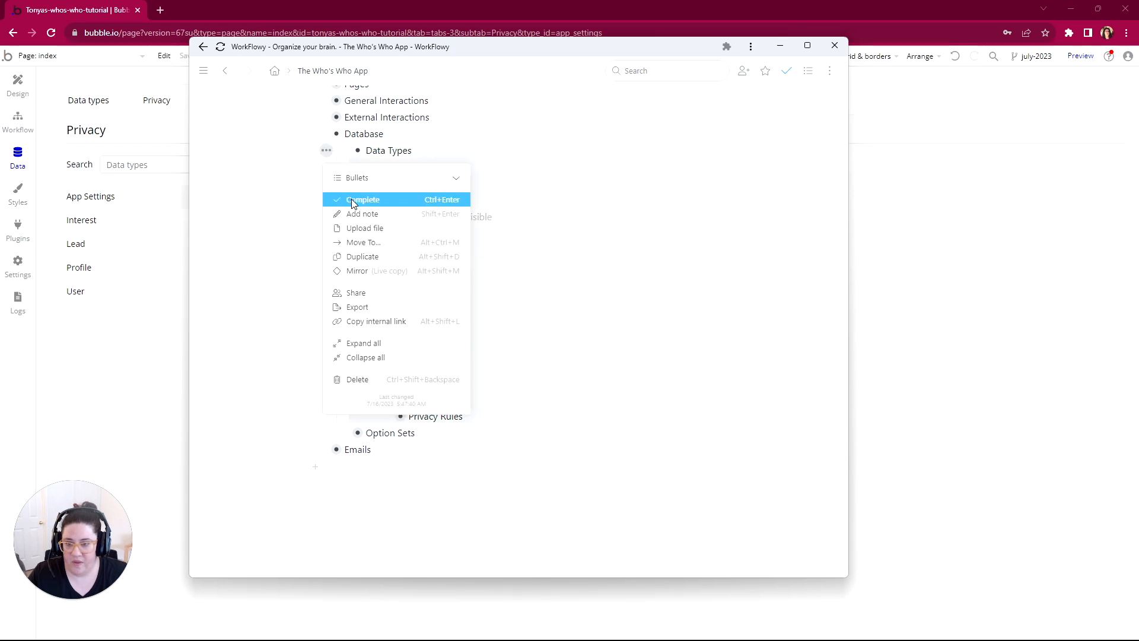
left_click(353, 200)
left_click(344, 151)
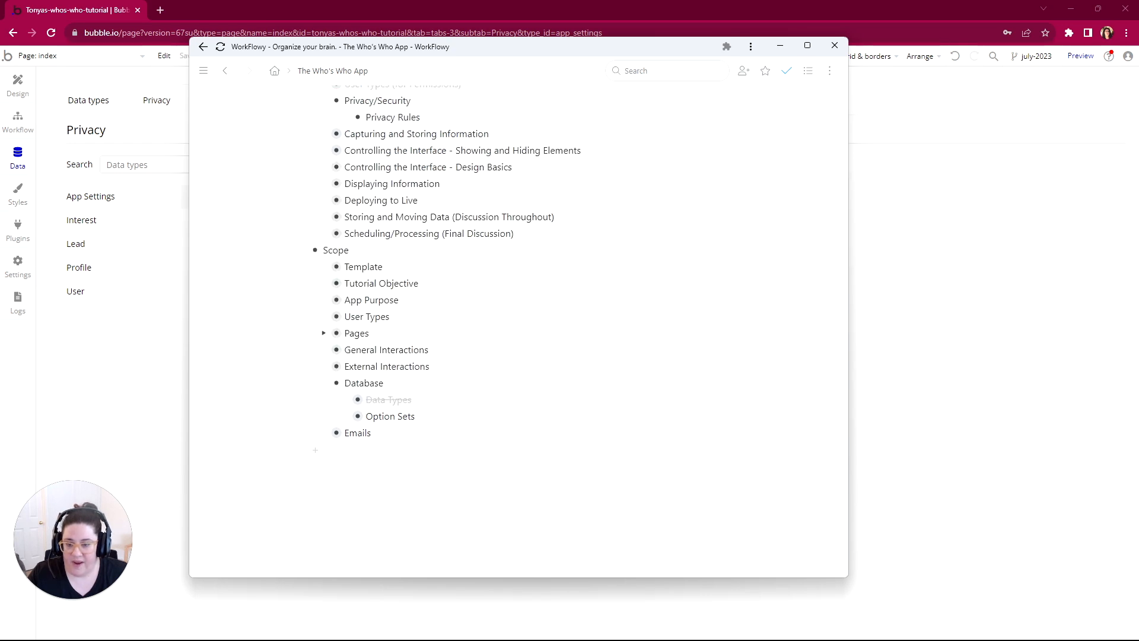
left_click(344, 400)
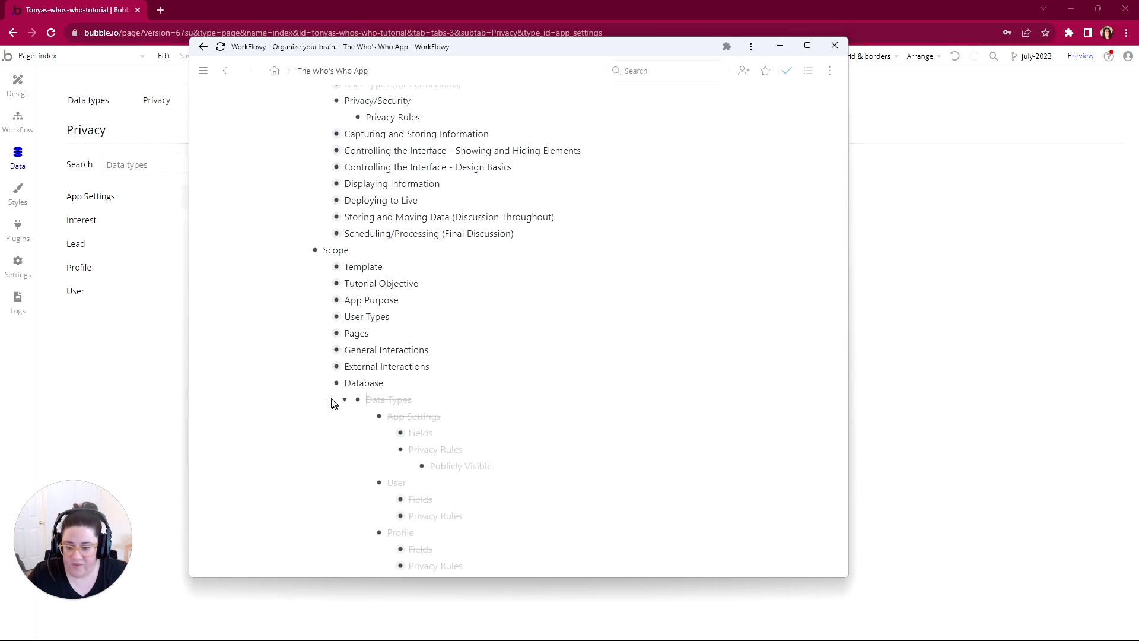
left_click(332, 401)
left_click(369, 173)
Step: Expand Privacy Rules under User in the outline and open the User data type's privacy rules in Bubble
scroll(368, 249, "down", 4)
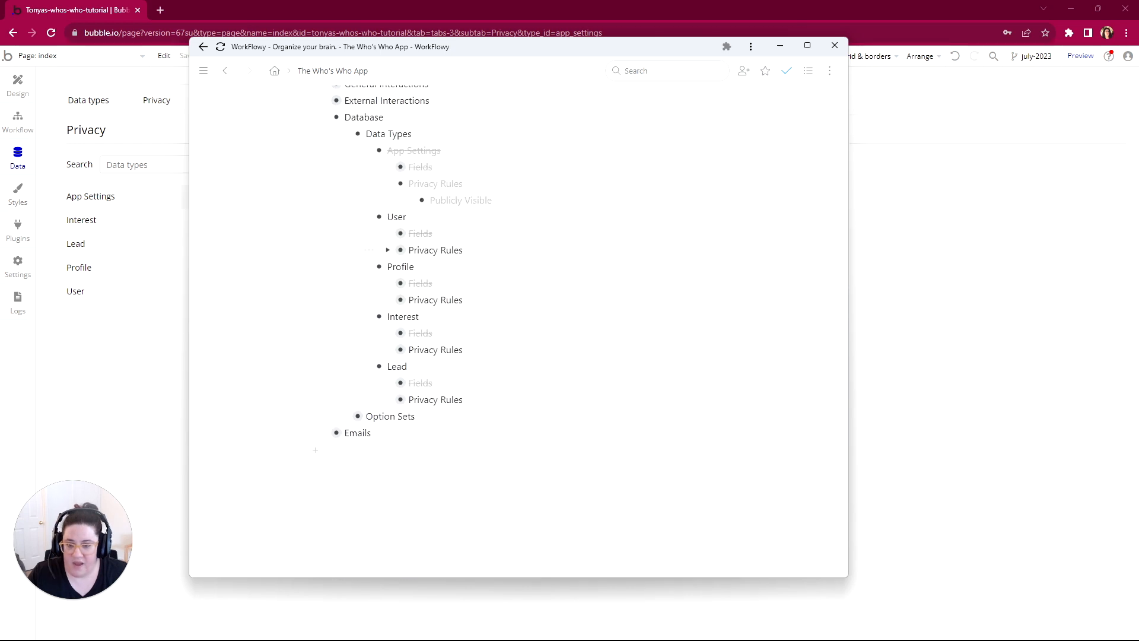
left_click(388, 251)
left_click(115, 363)
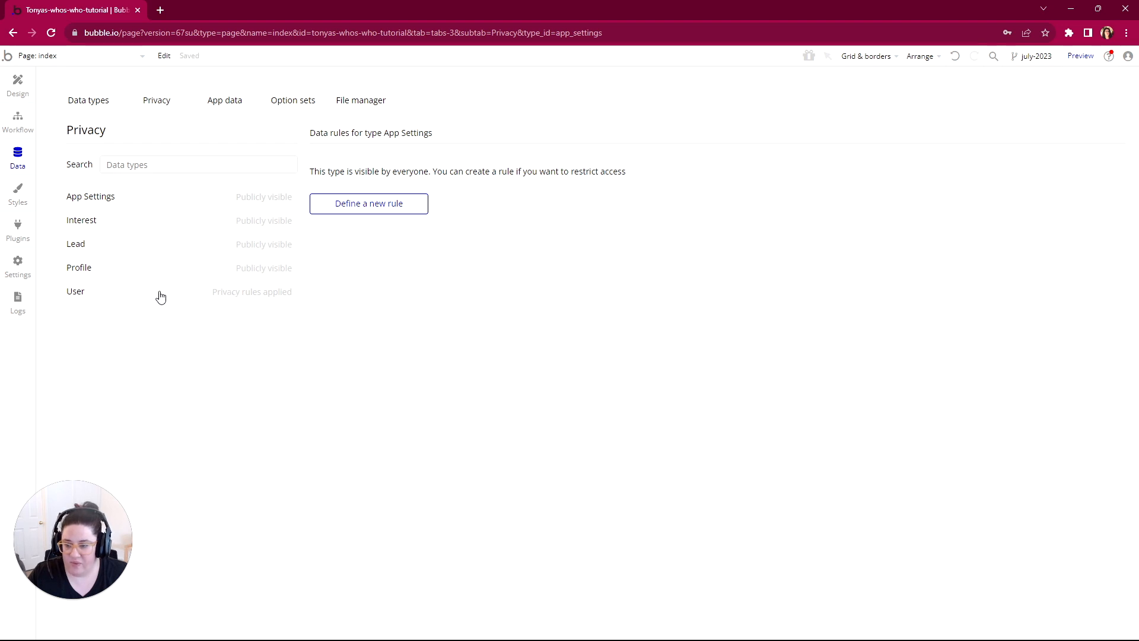
left_click(122, 296)
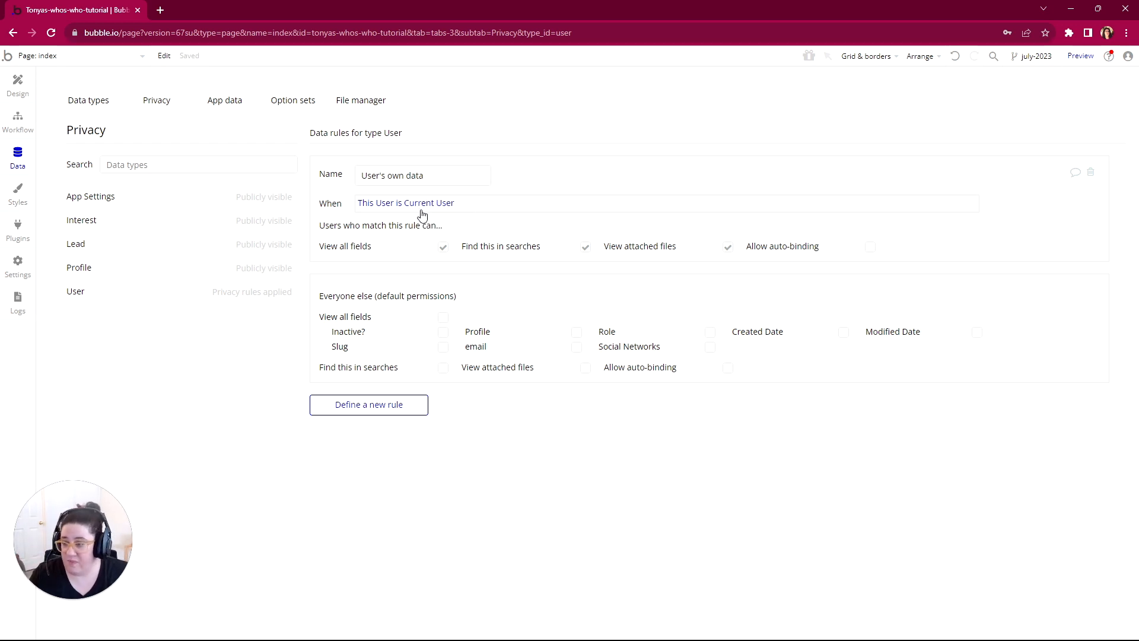
Step: Rename the User's own data rule as Owner and extend its condition with "and Current User is logged in"
left_click_drag(427, 175, 360, 176)
type("Owner")
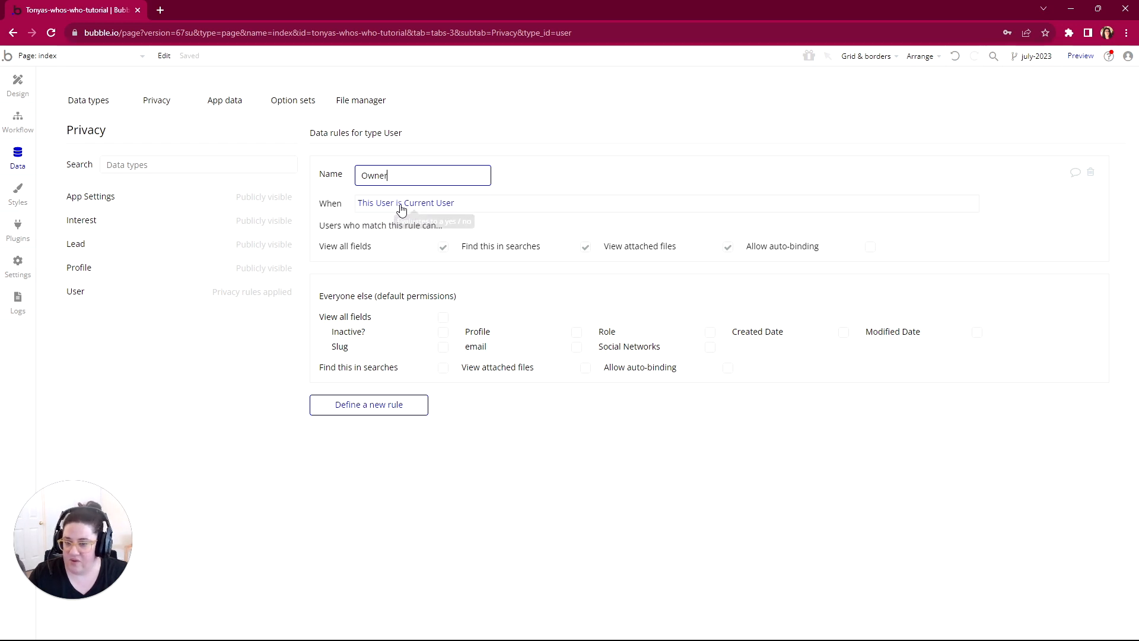
left_click(451, 205)
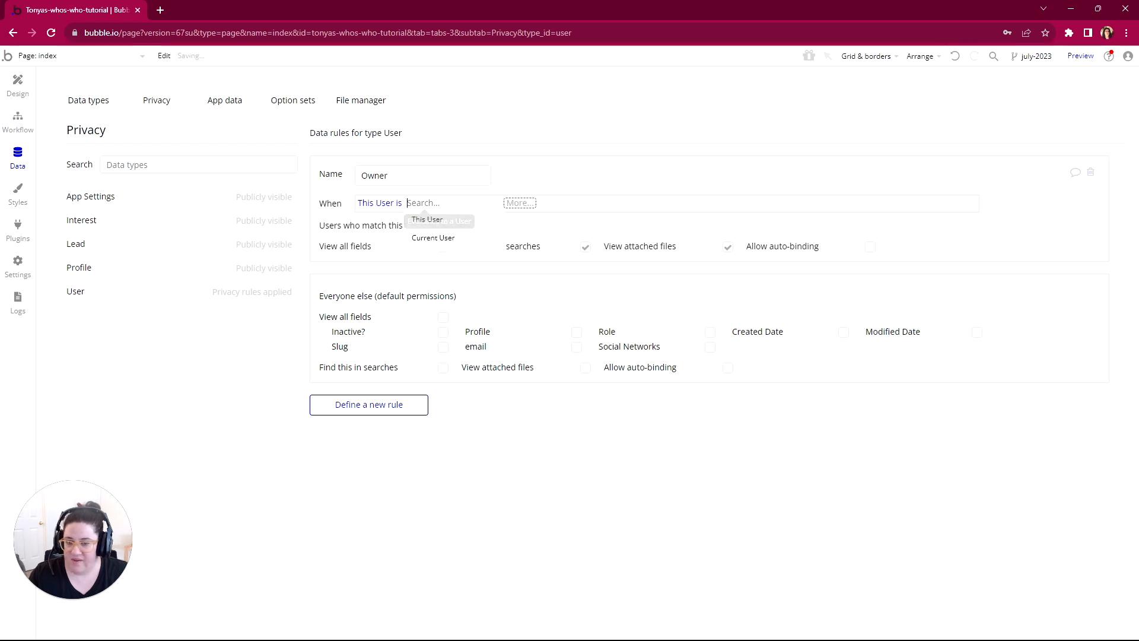
left_click(476, 240)
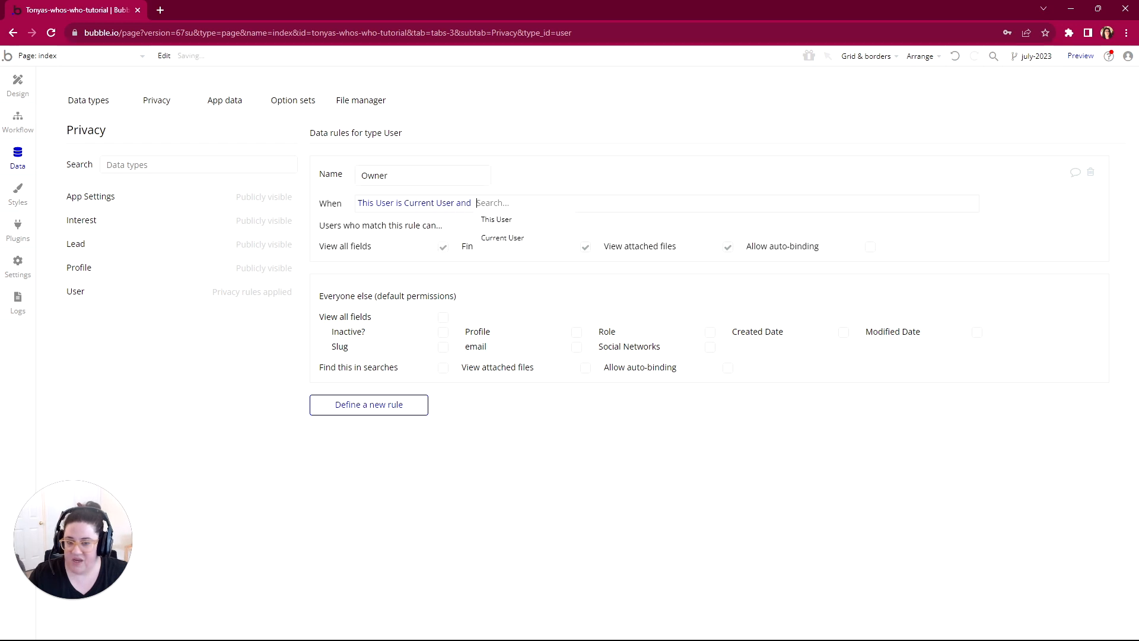
left_click(519, 244)
left_click(551, 274)
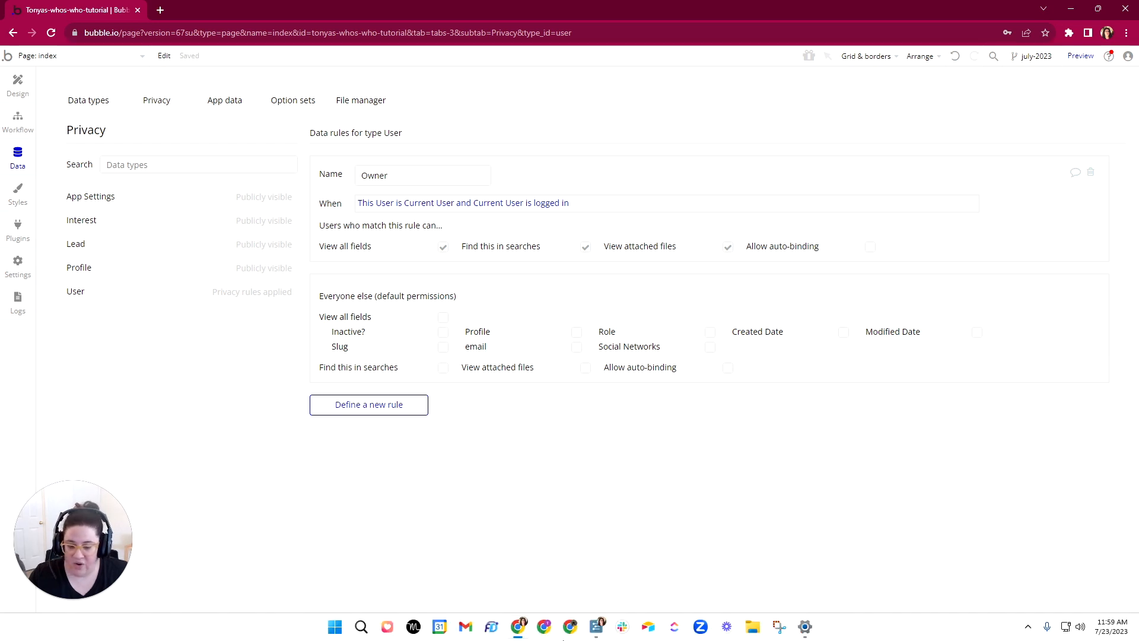
Step: Switch to WorkFlowy and expand App Admin Can and Owner Can under the User privacy rules
left_click(597, 626)
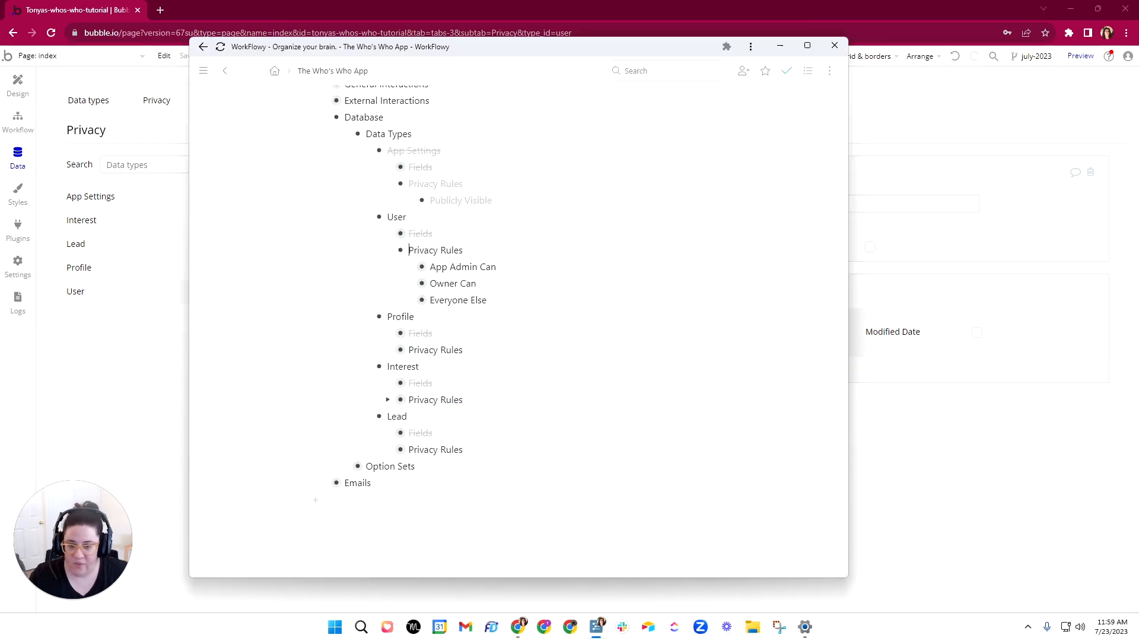
left_click(410, 267)
left_click(411, 333)
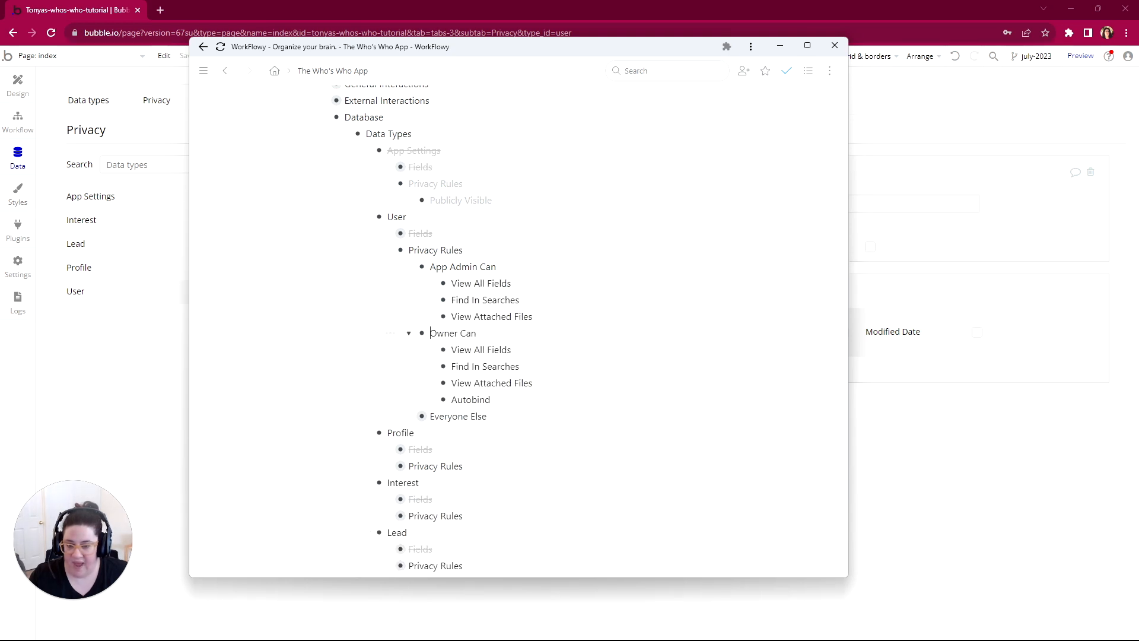
Step: Return to Bubble and create a new privacy rule named Admin for the User data type
left_click(133, 383)
left_click(364, 405)
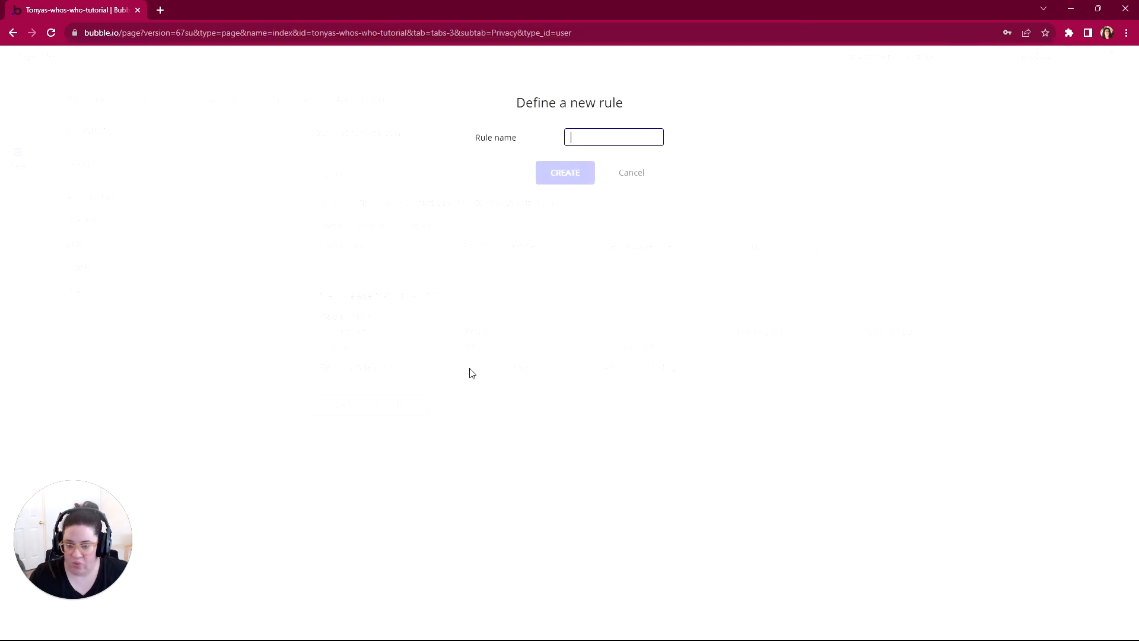
type("Admin")
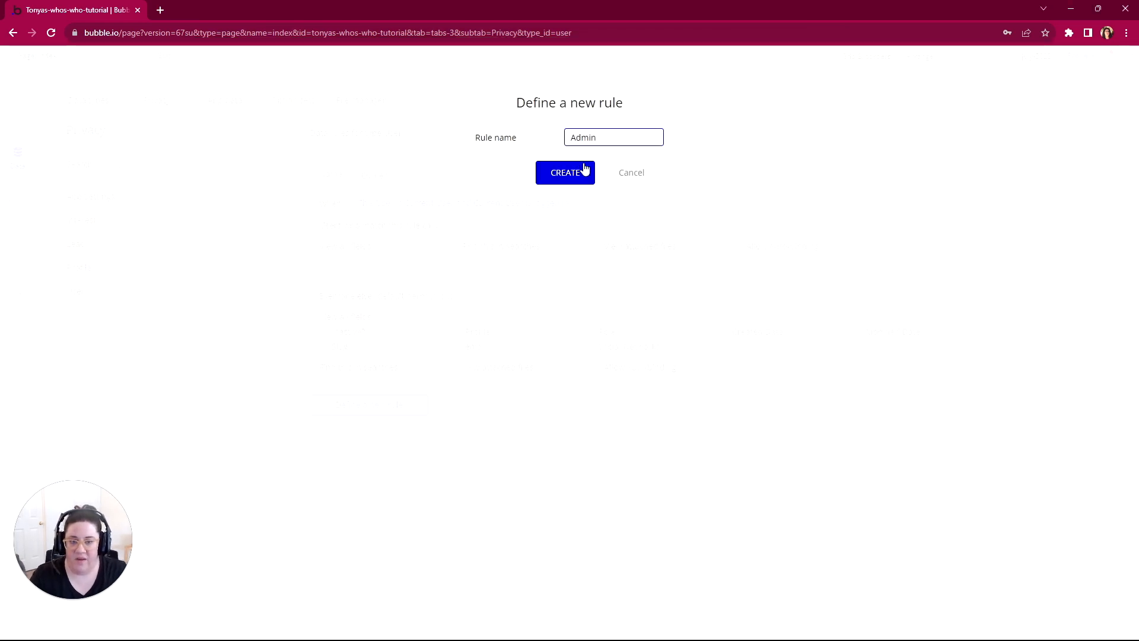
left_click(579, 173)
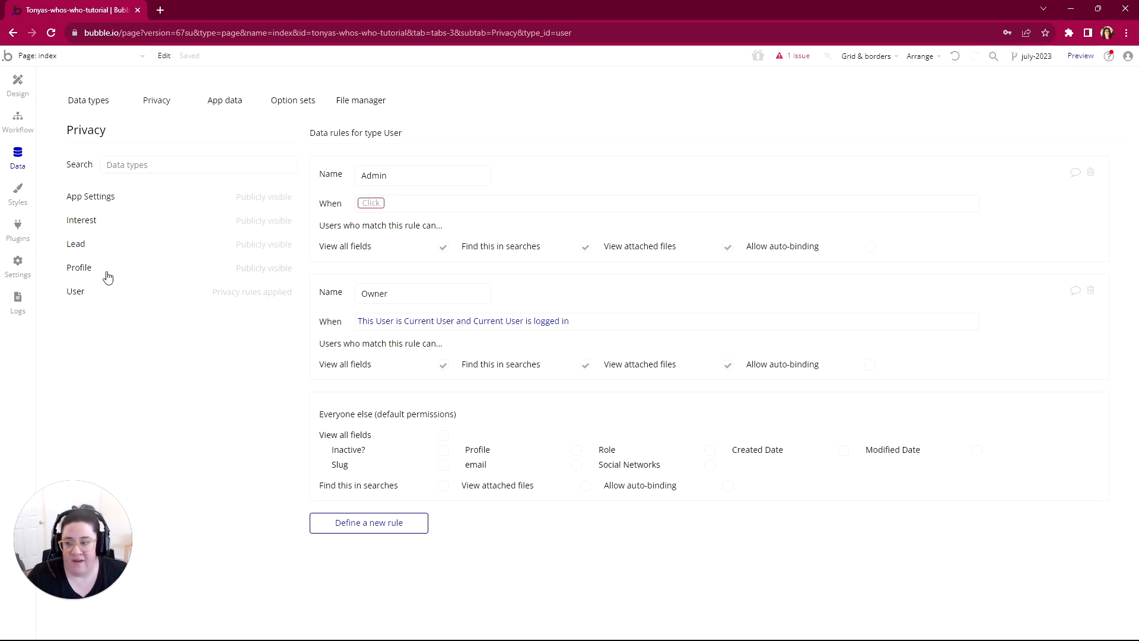
Step: Set the User Admin rule's condition to "Current User's Role is App Admin and Current User is logged in"
left_click(83, 101)
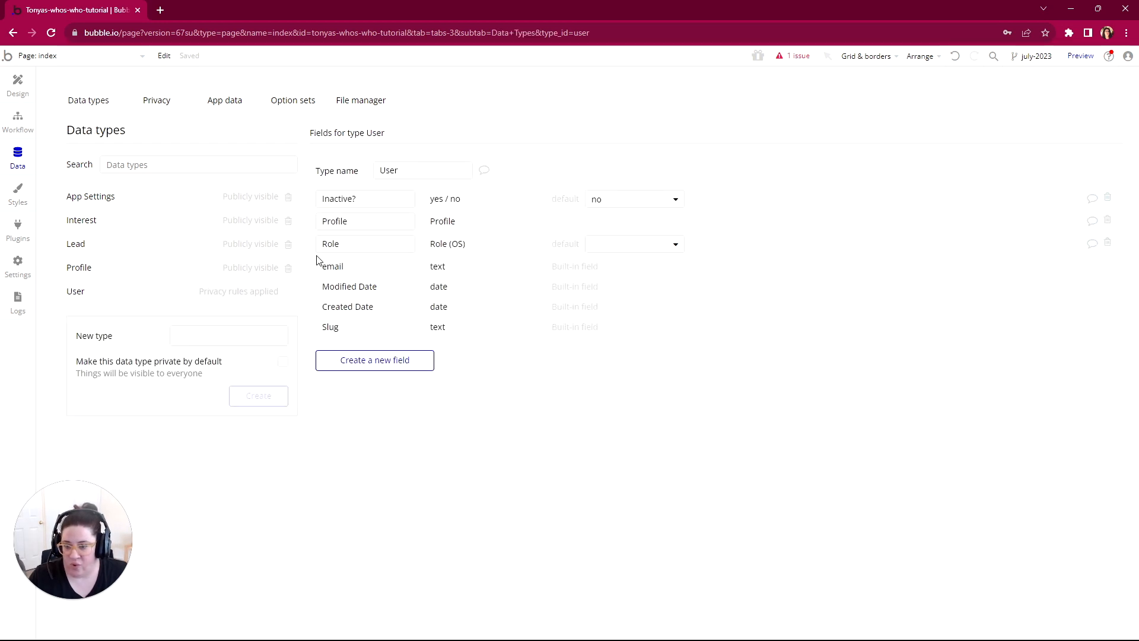
left_click(157, 102)
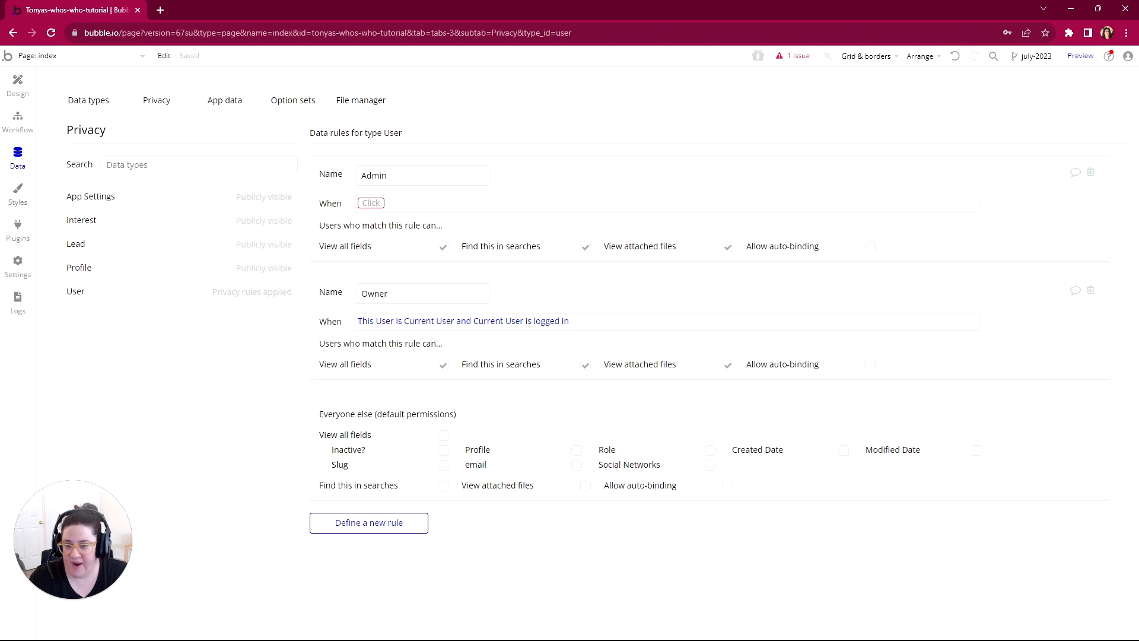
left_click(372, 203)
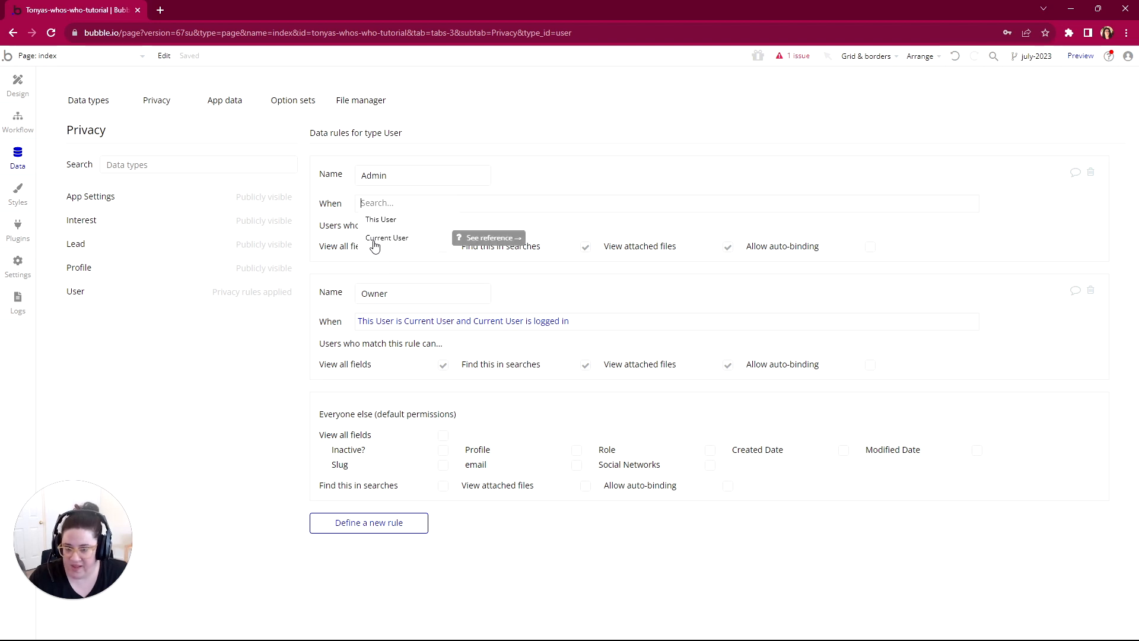
left_click(386, 238)
left_click(445, 256)
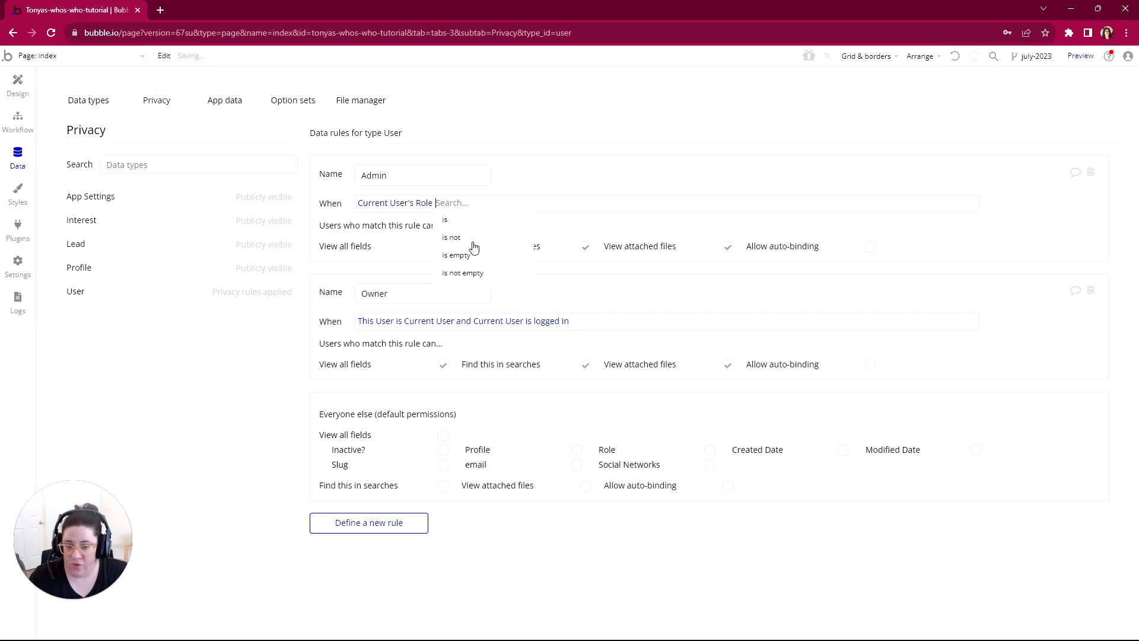
left_click(461, 220)
left_click(473, 220)
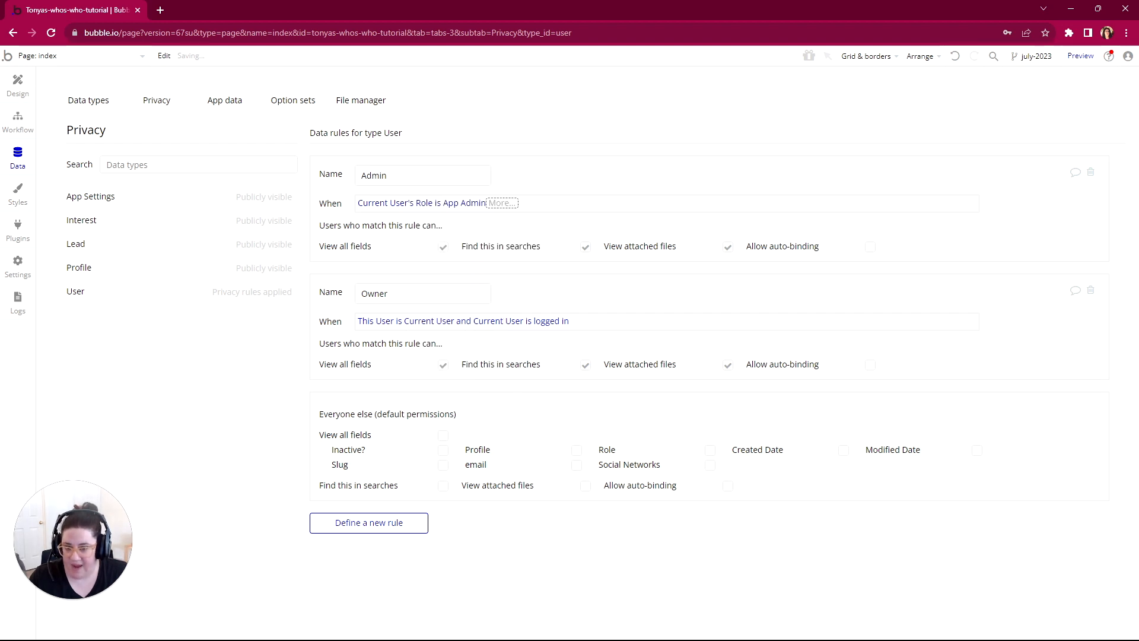
left_click(497, 206)
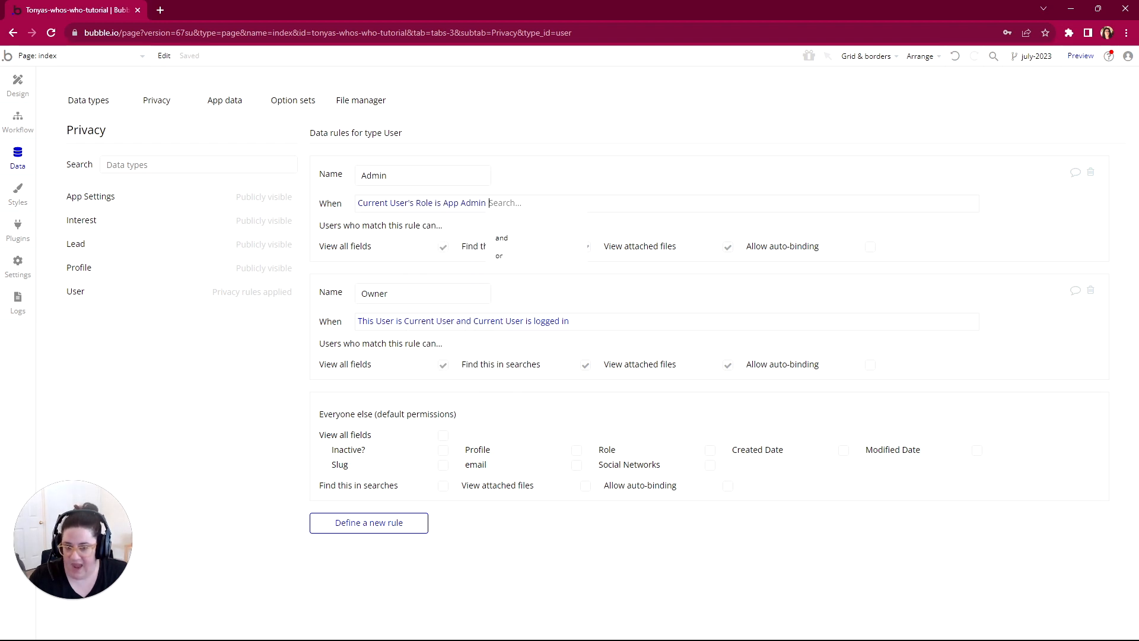
left_click(501, 244)
left_click(529, 238)
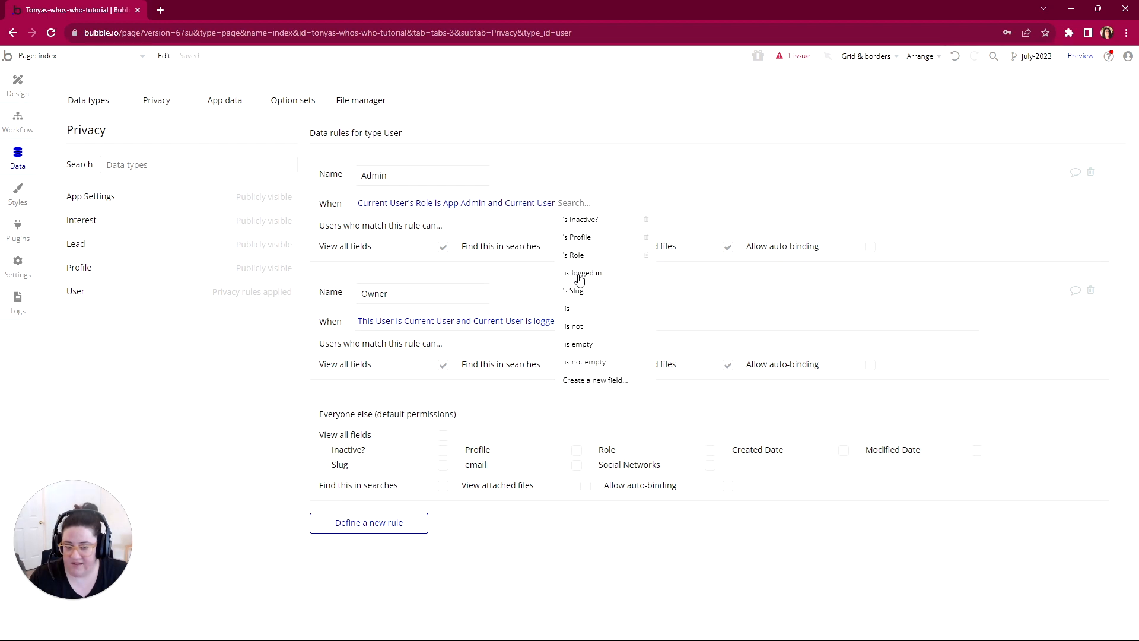
left_click(569, 253)
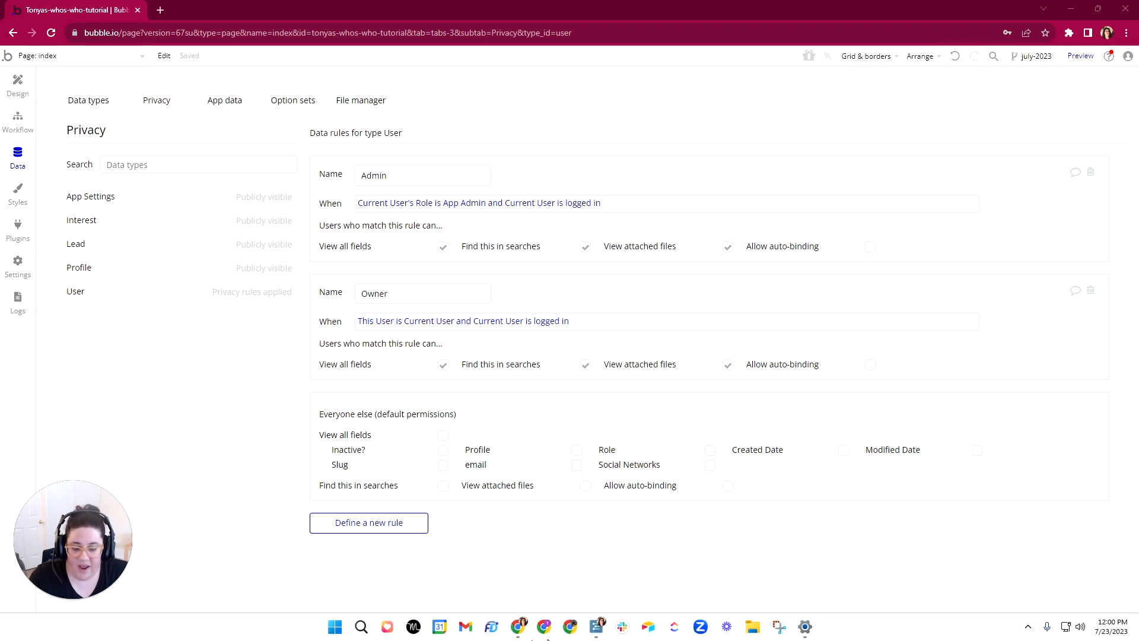
Step: Switch to WorkFlowy, expand Everyone Else under User, then mark User complete and collapse it along with App Settings
left_click(595, 627)
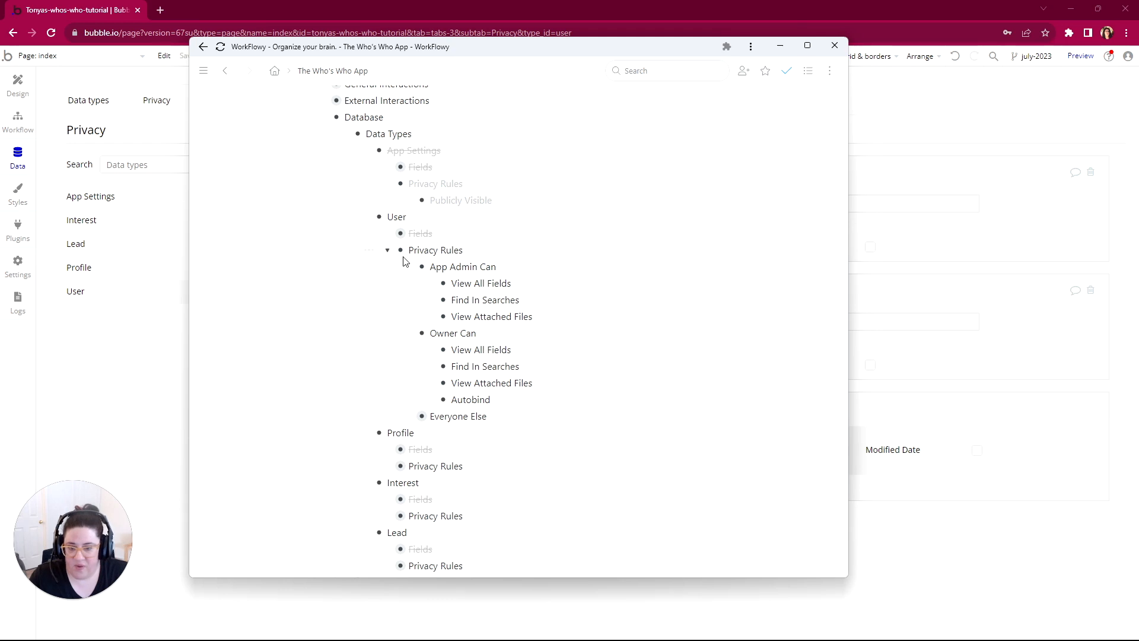
left_click(411, 416)
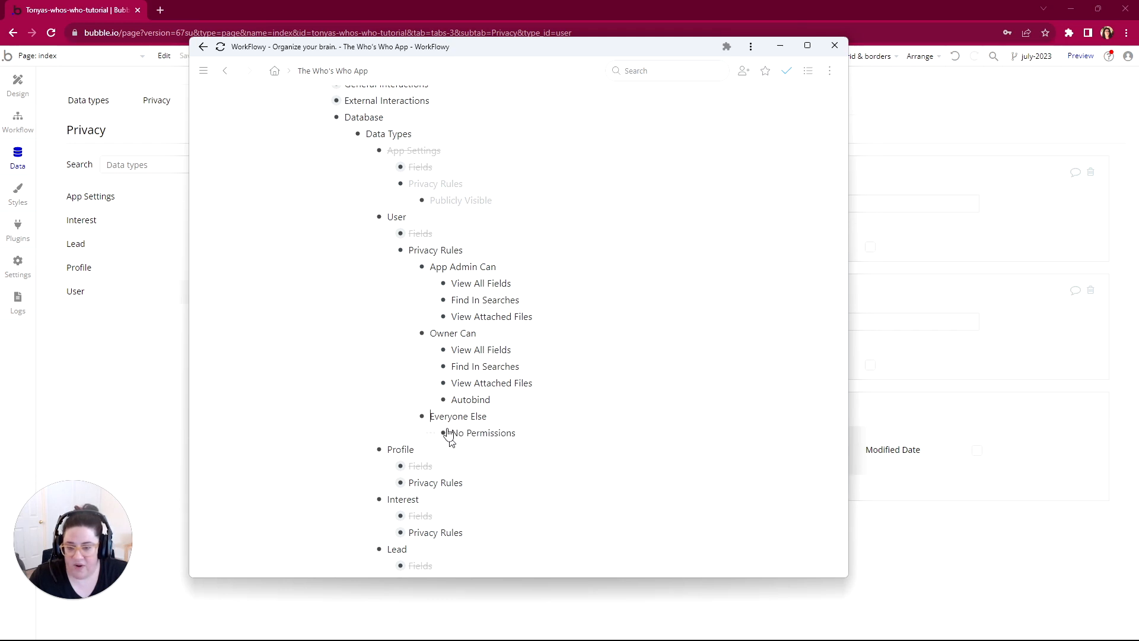
mouse_move(349, 221)
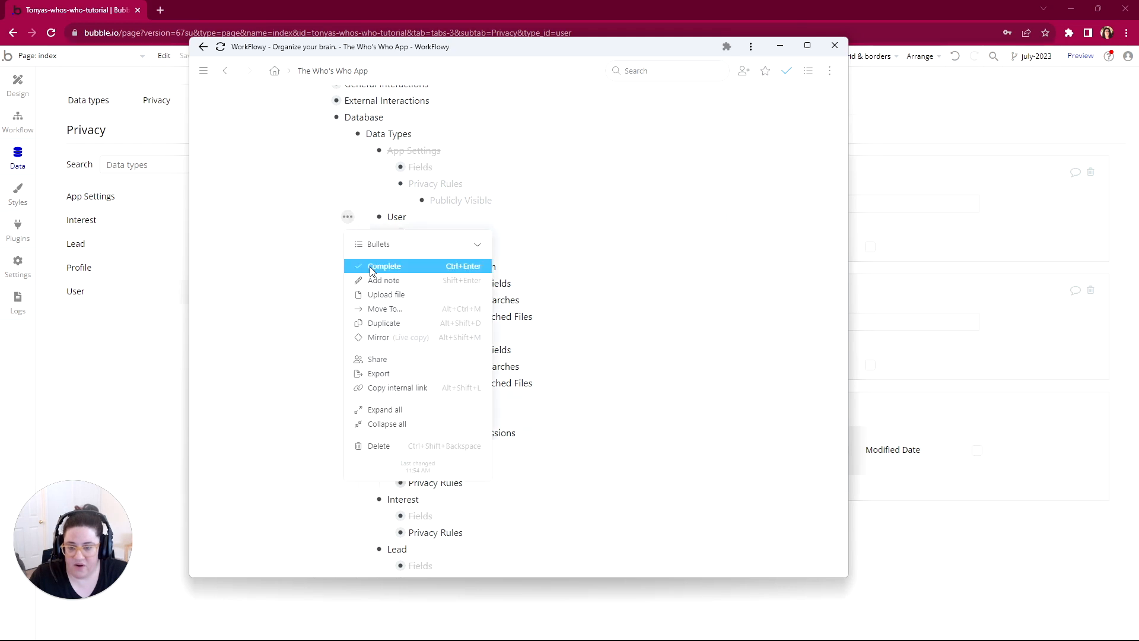
left_click(379, 265)
left_click(366, 217)
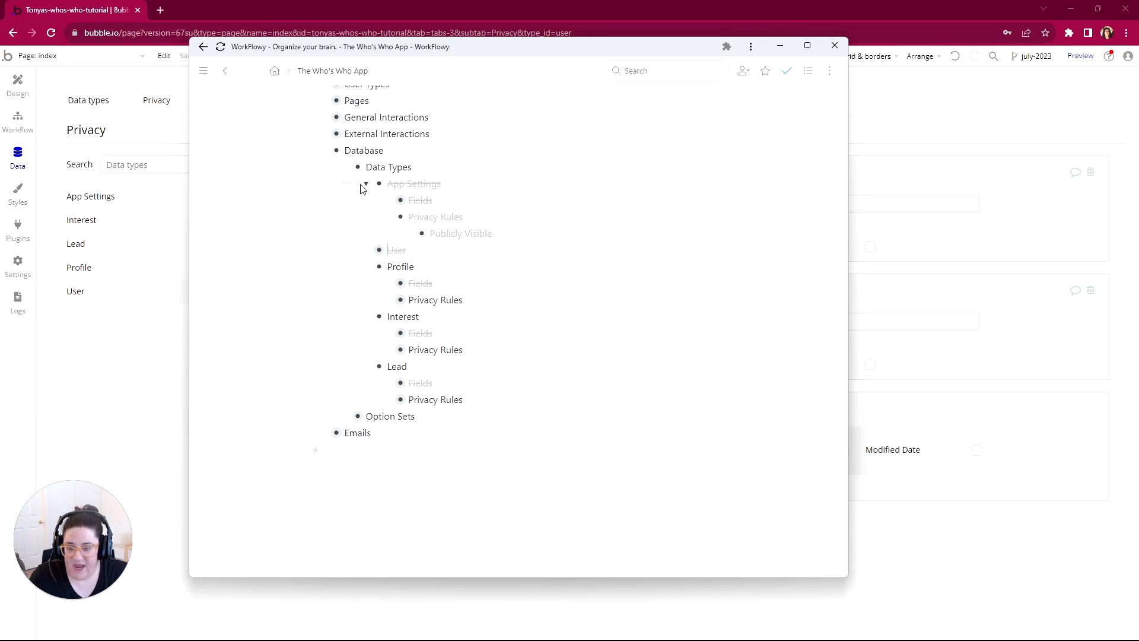
left_click(366, 185)
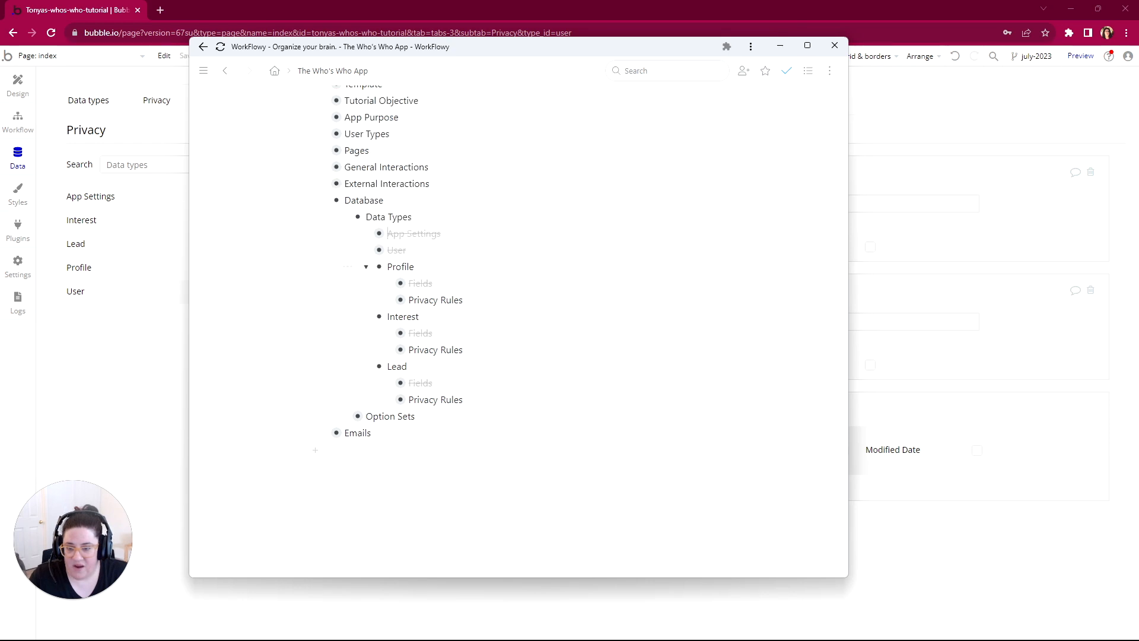
Step: Expand Privacy Rules under Profile in the outline and return to Bubble to review the Profile data type's fields
left_click(389, 299)
scroll(392, 326, "down", 1)
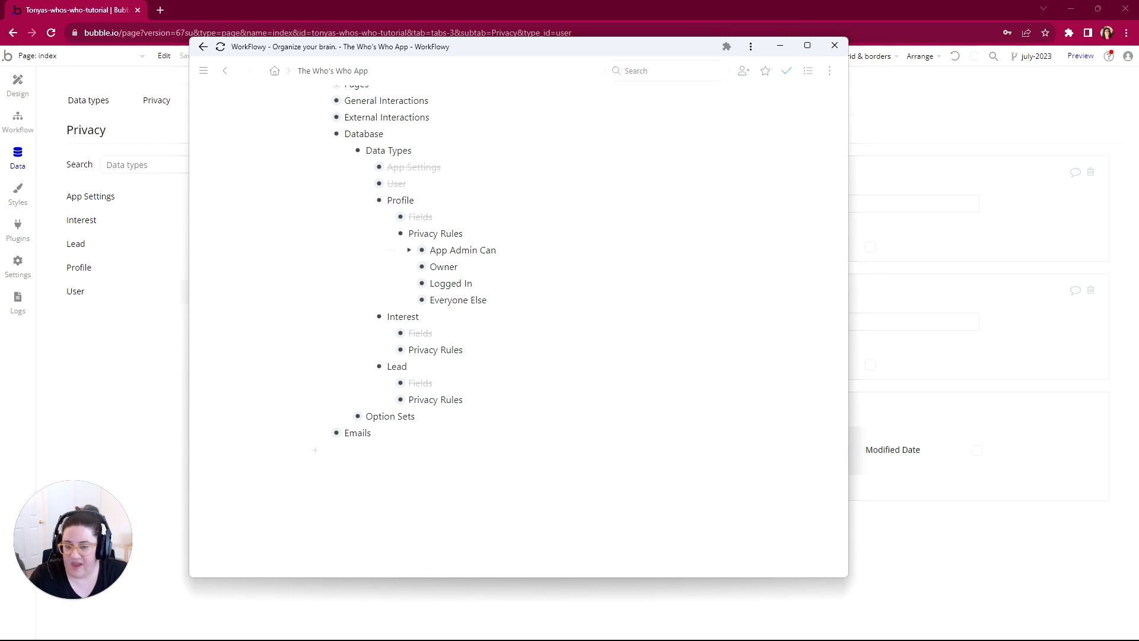
left_click(113, 342)
left_click(89, 100)
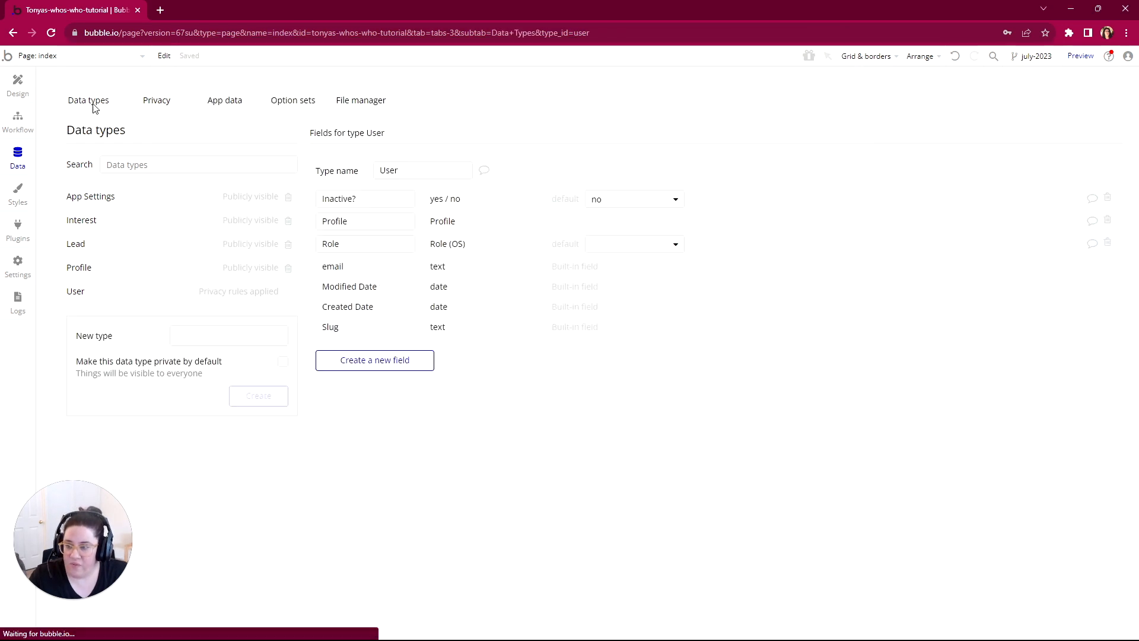
left_click(88, 268)
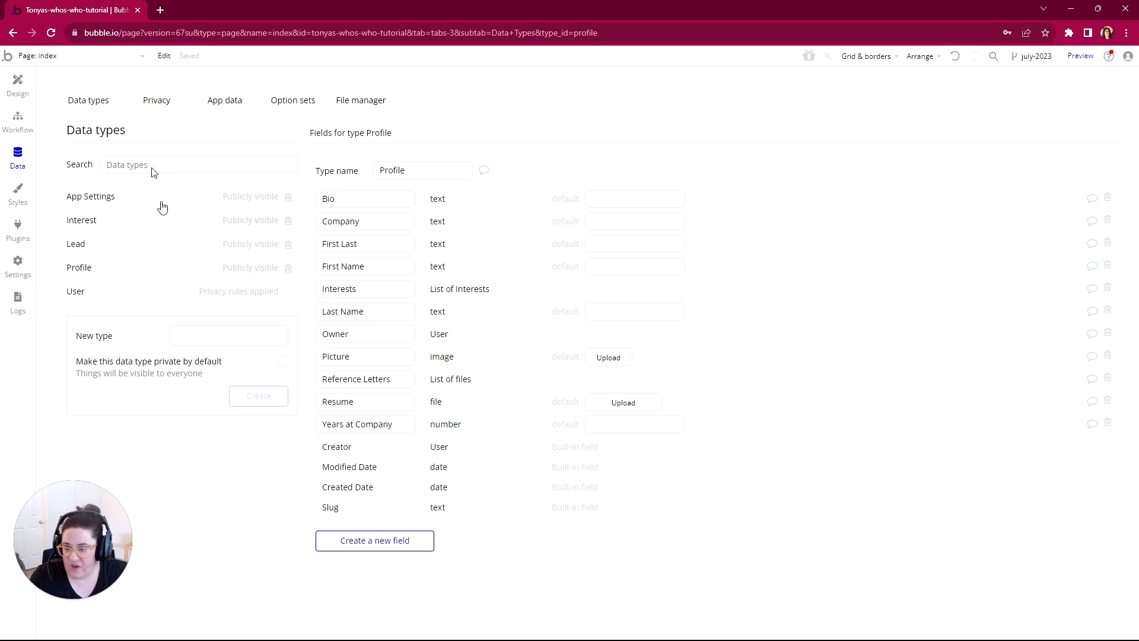
Step: Open the Profile data type's privacy rules and create a new rule named Owner
left_click(155, 103)
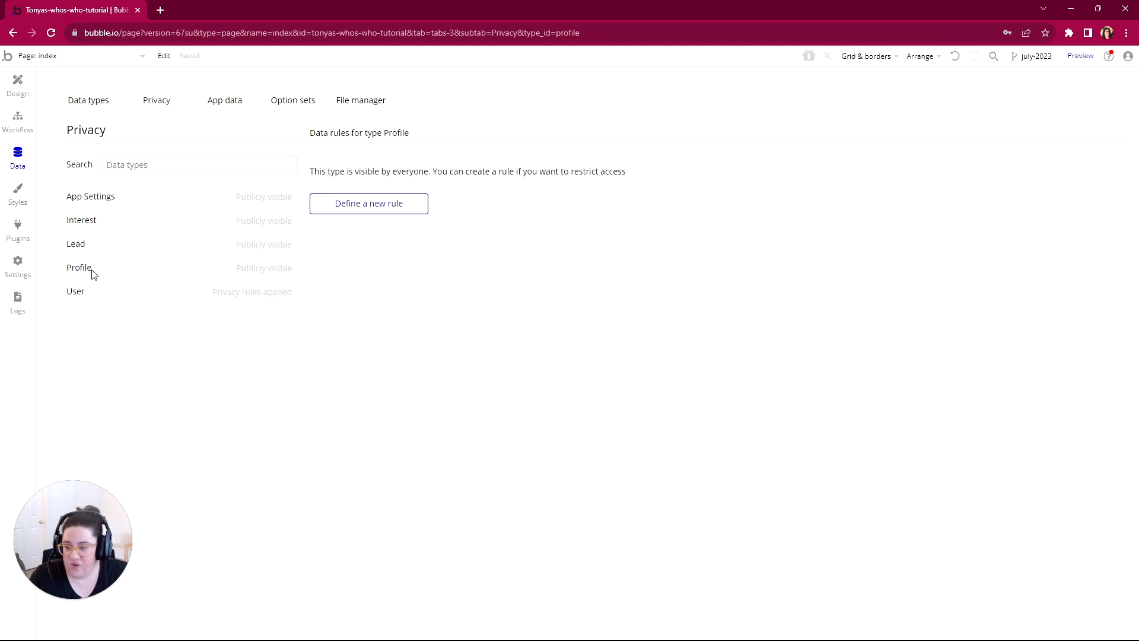
left_click(368, 208)
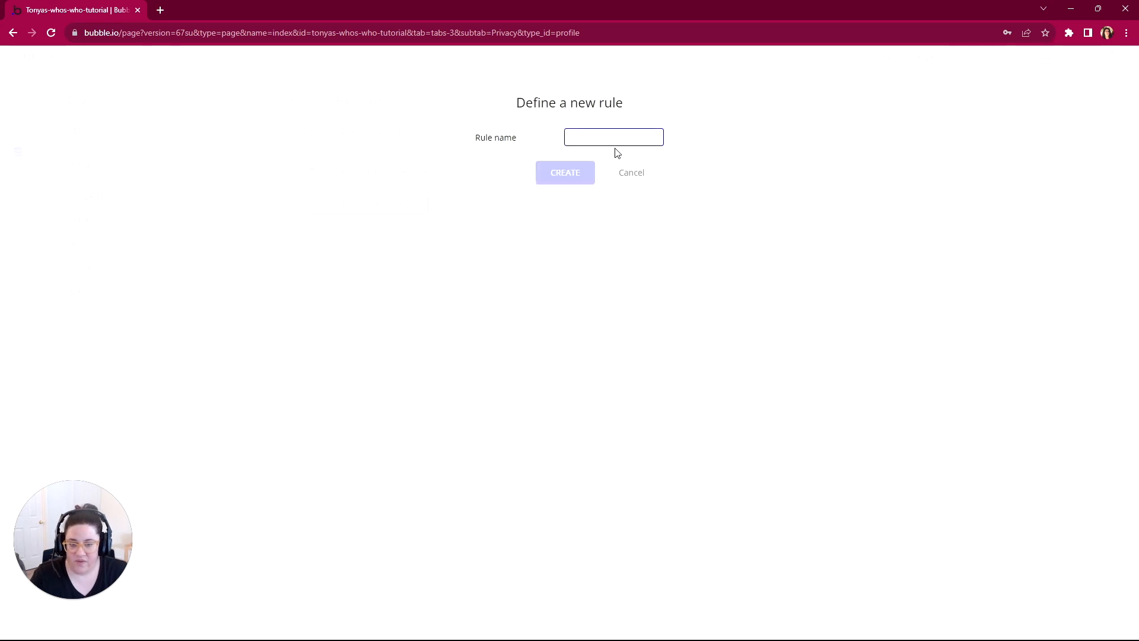
type("Owner")
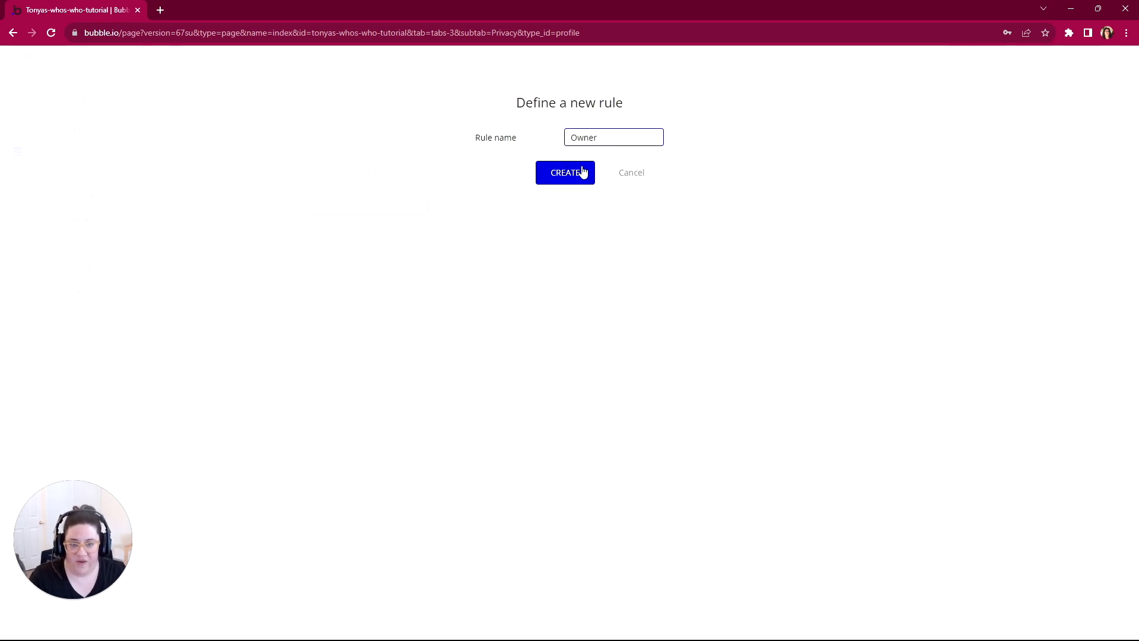
left_click(579, 173)
Step: Set the Profile Owner rule's condition to "This Profile's Owner is Current User and Current User is logged in"
left_click(368, 205)
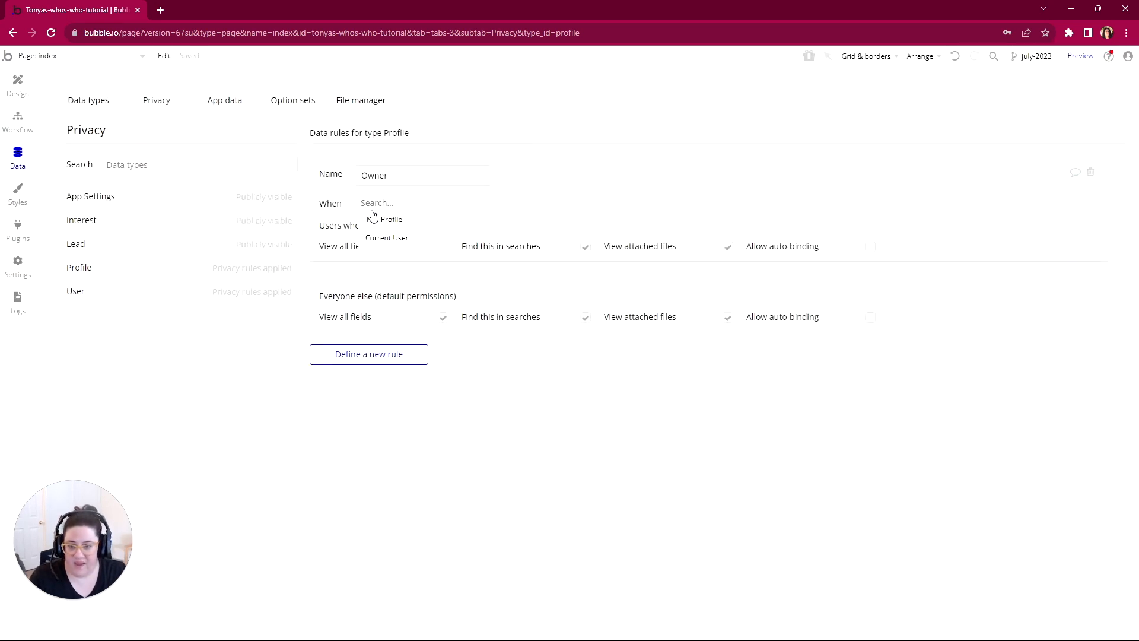
left_click(380, 219)
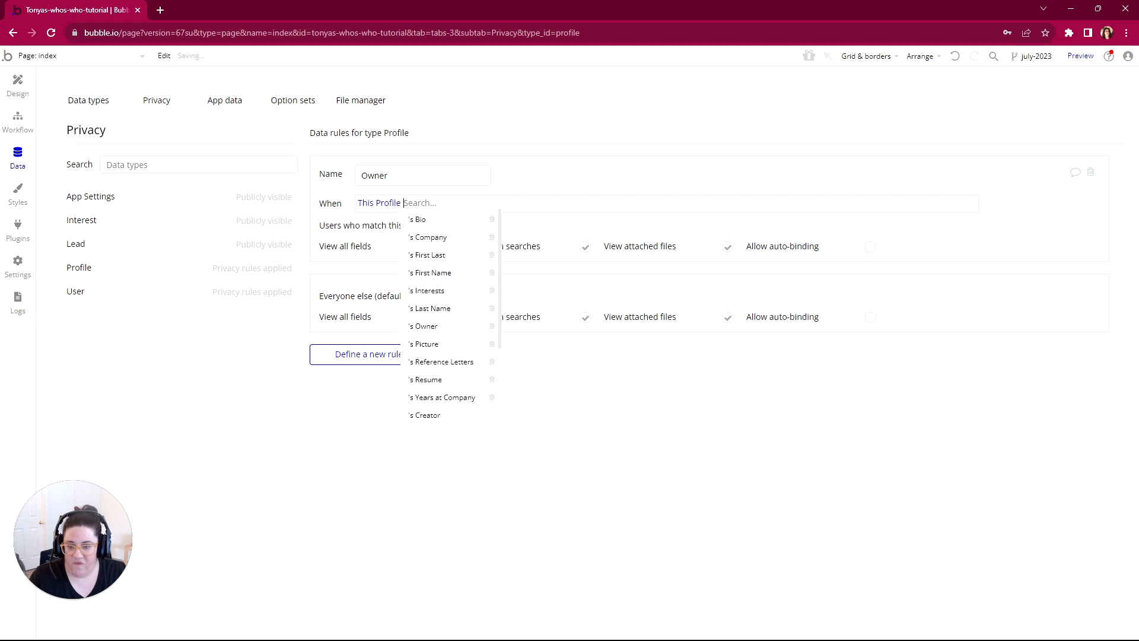
left_click(432, 327)
left_click(453, 312)
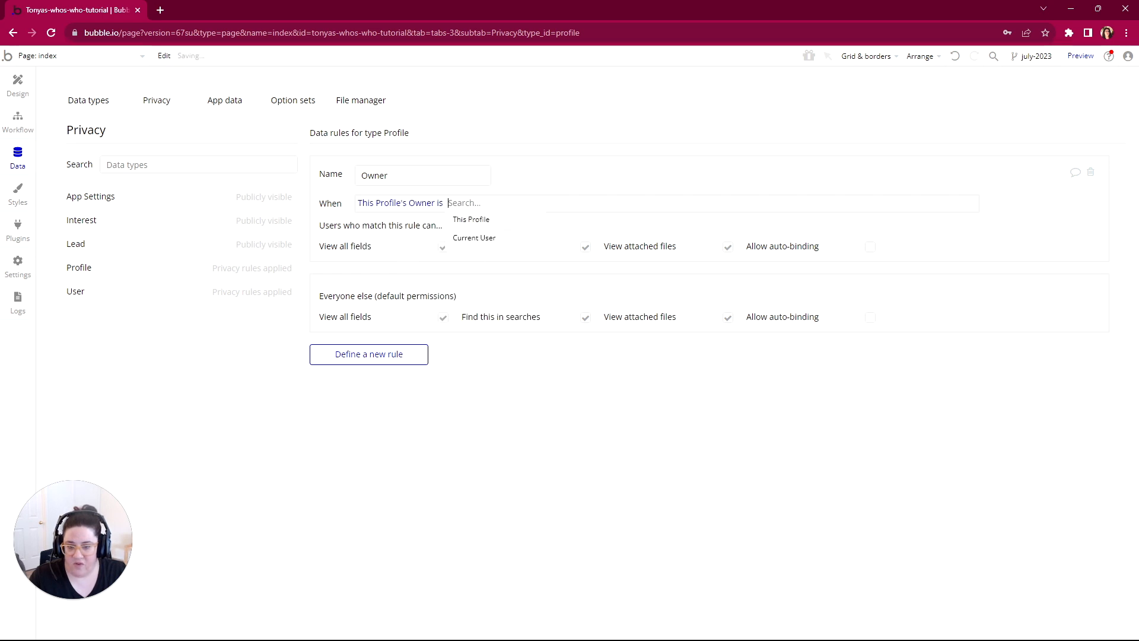
left_click(471, 237)
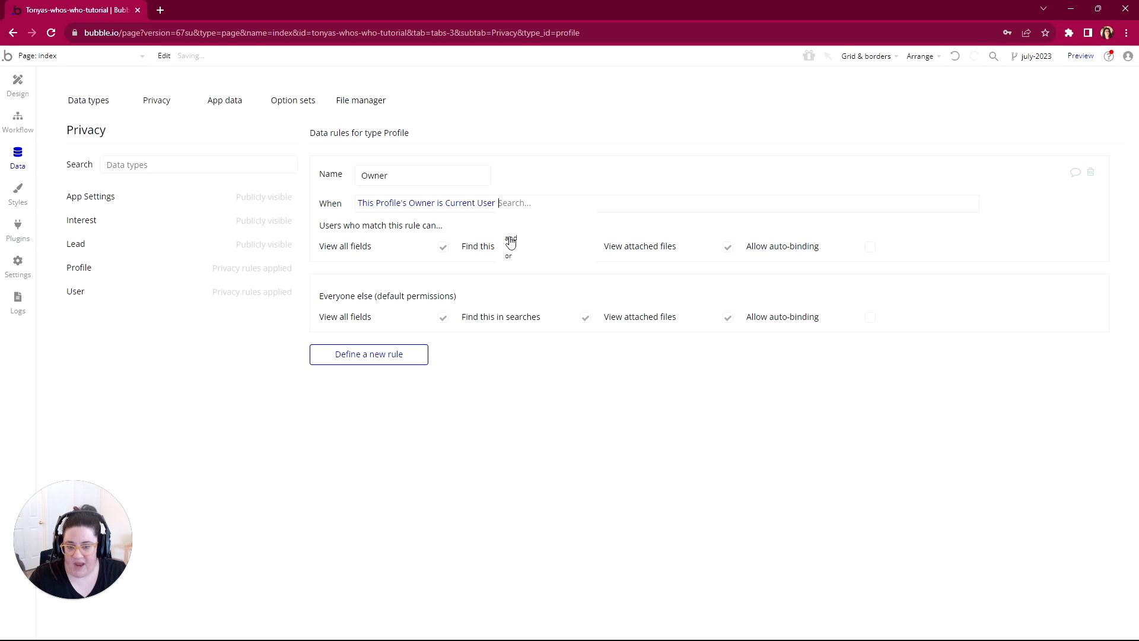
left_click(508, 240)
left_click(544, 240)
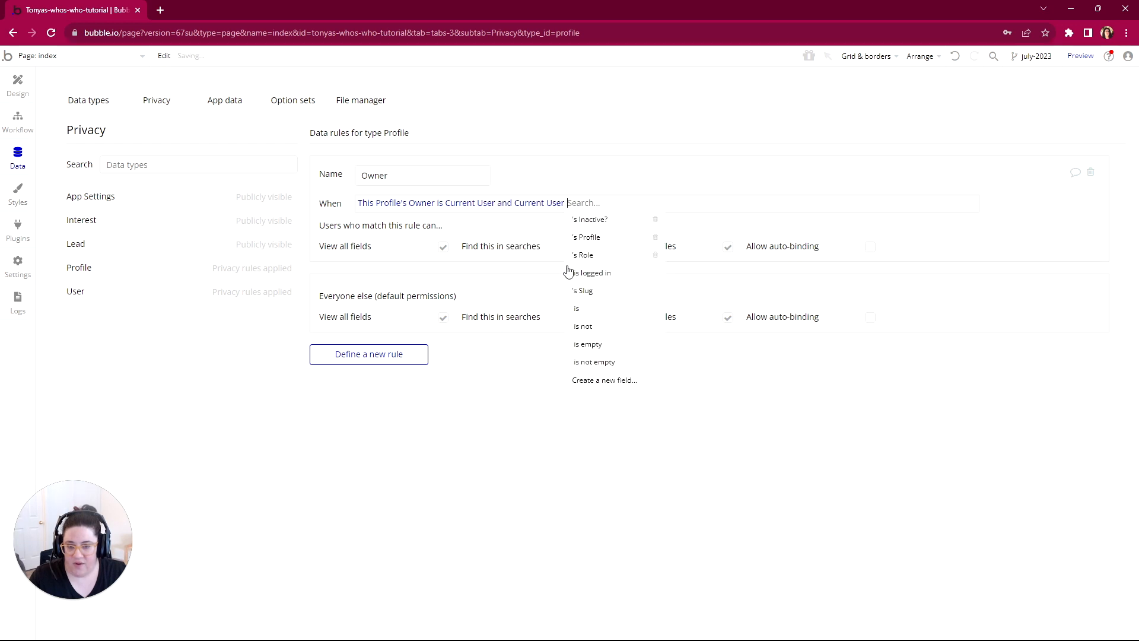
left_click(576, 278)
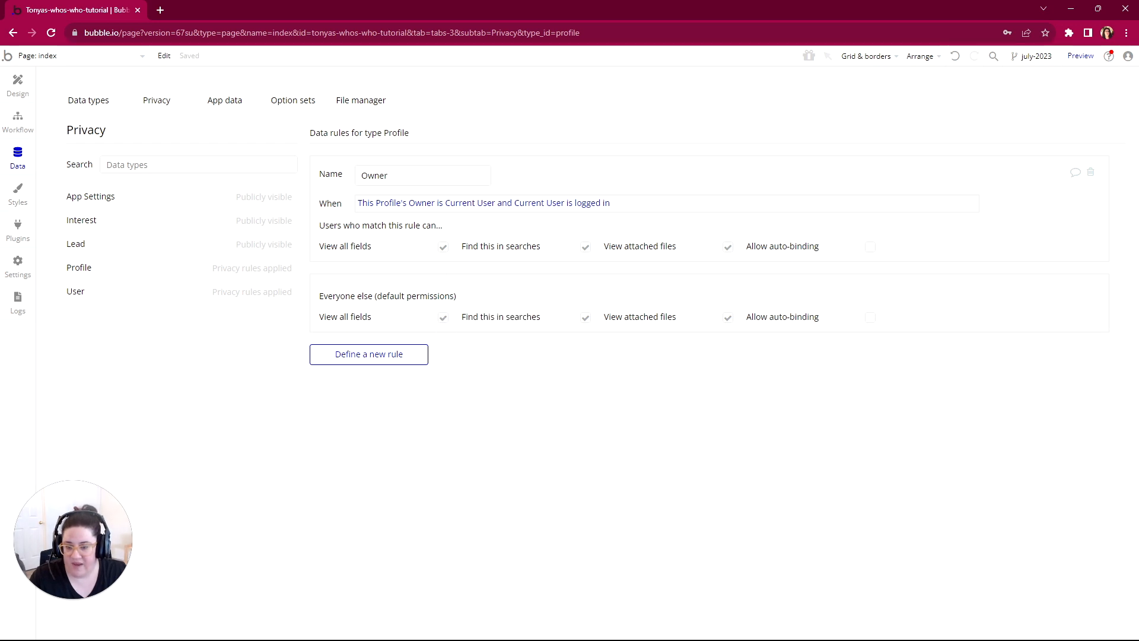
Step: Disable View all fields, Find this in searches and View attached files for everyone else on the Profile type
left_click(443, 318)
left_click(444, 383)
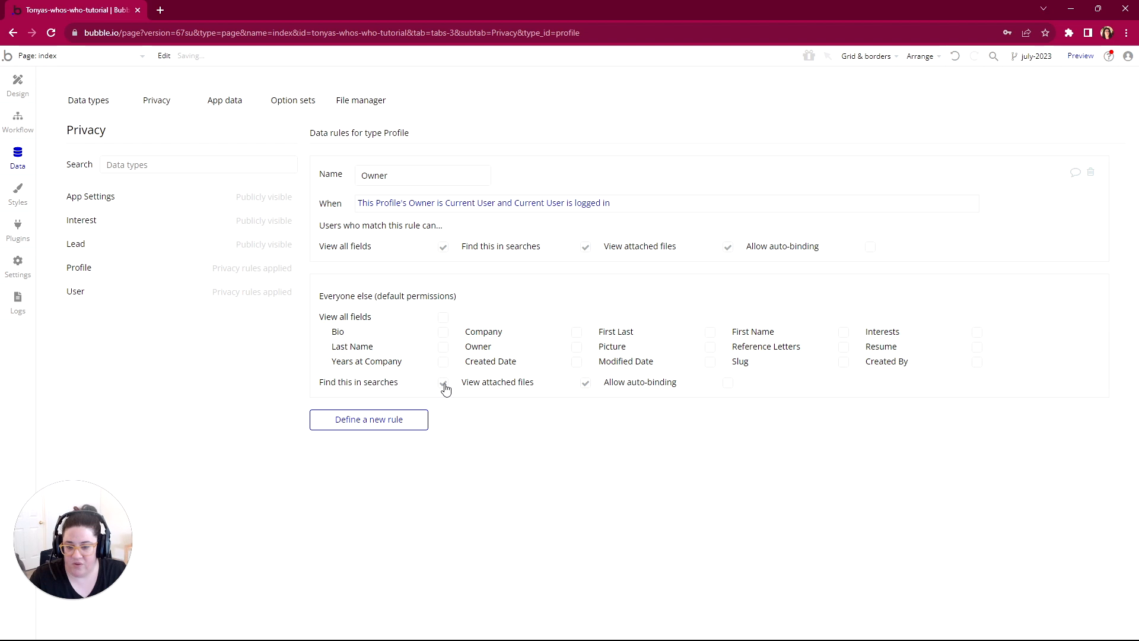
left_click(586, 384)
left_click(586, 383)
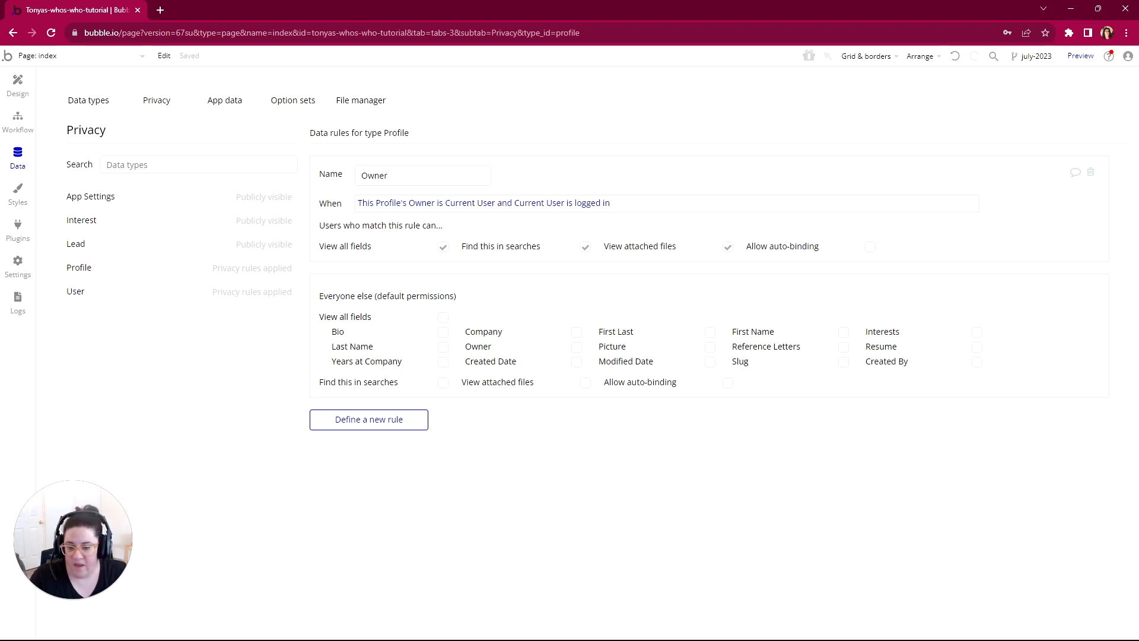
Step: Switch to WorkFlowy and expand App Admin Can and Owner under the Profile privacy rules
left_click(597, 627)
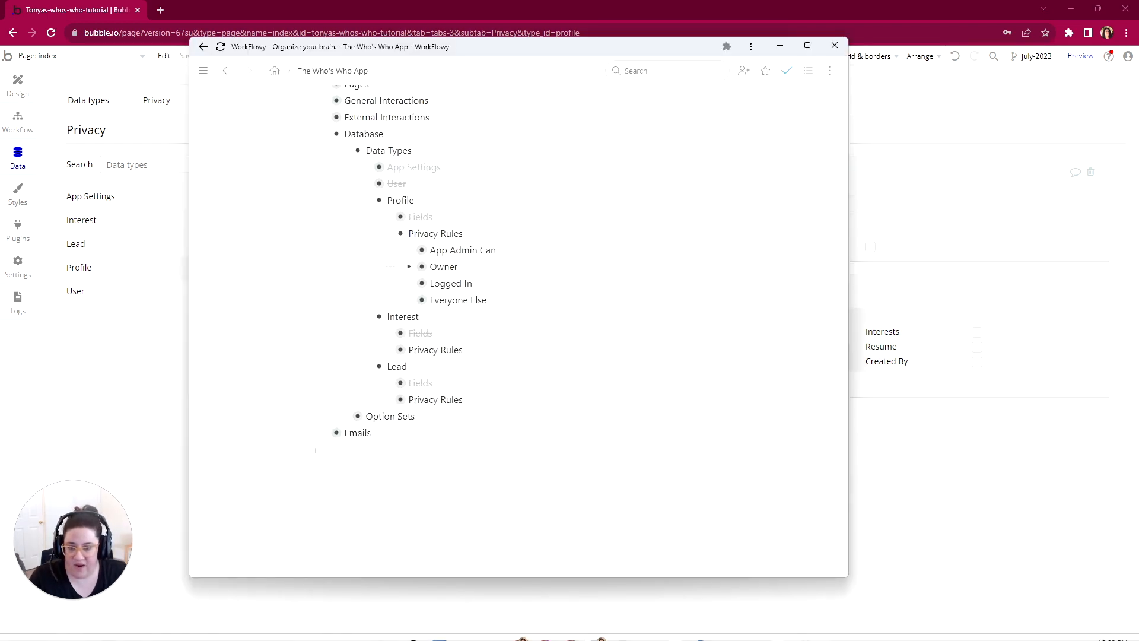
left_click(409, 250)
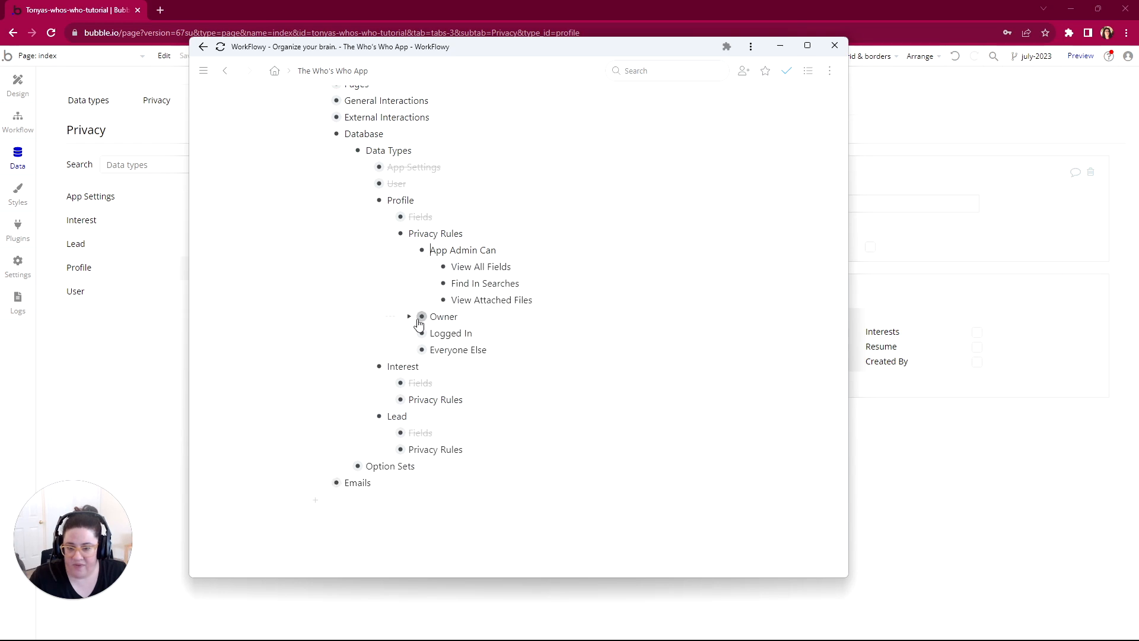
left_click(409, 316)
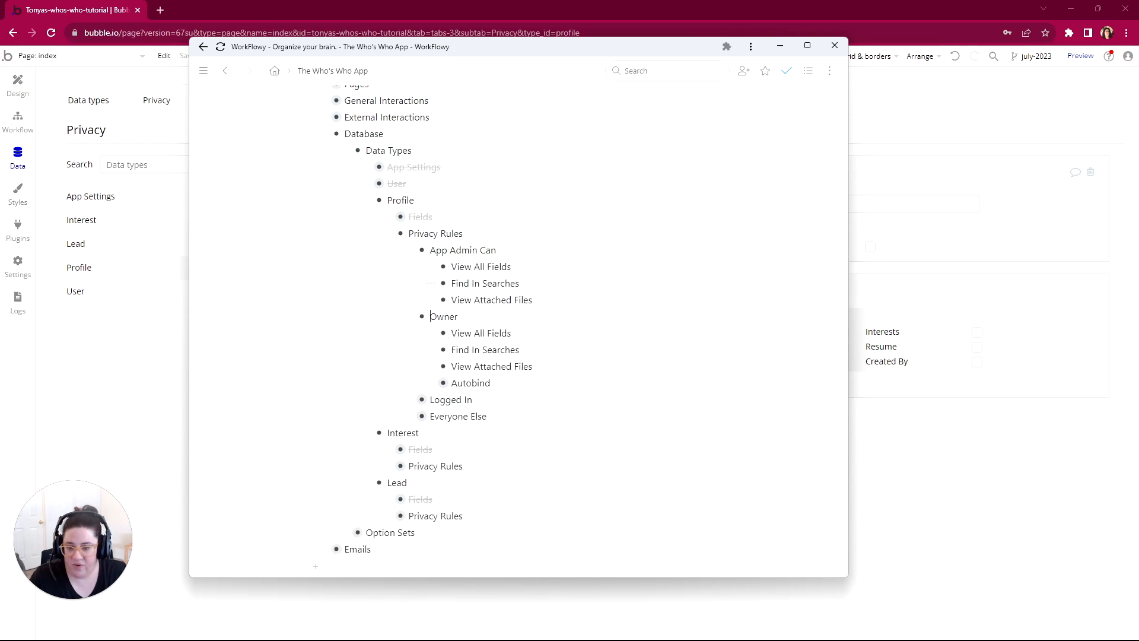
Step: Return to Bubble and create a new privacy rule named Admin for the Profile data type
left_click(931, 467)
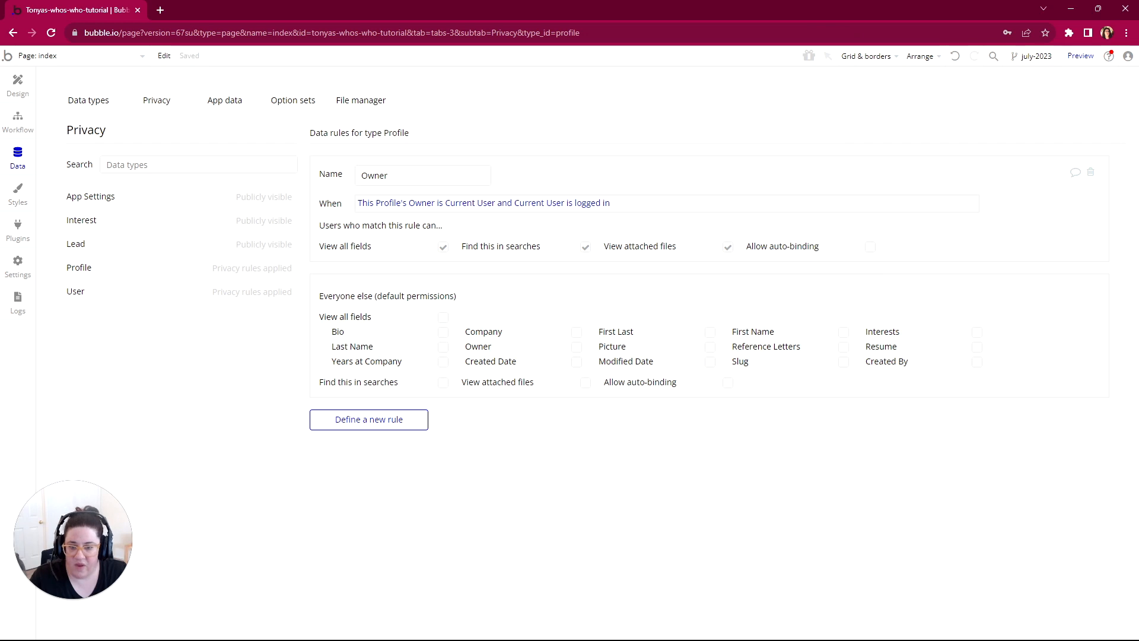
left_click(371, 425)
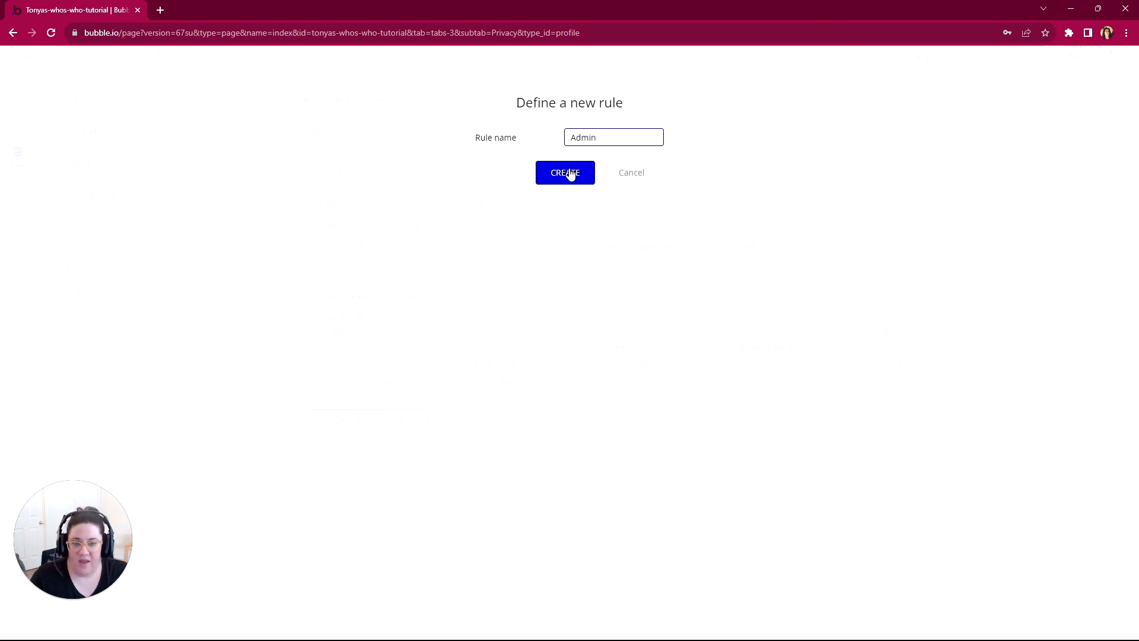
left_click(567, 172)
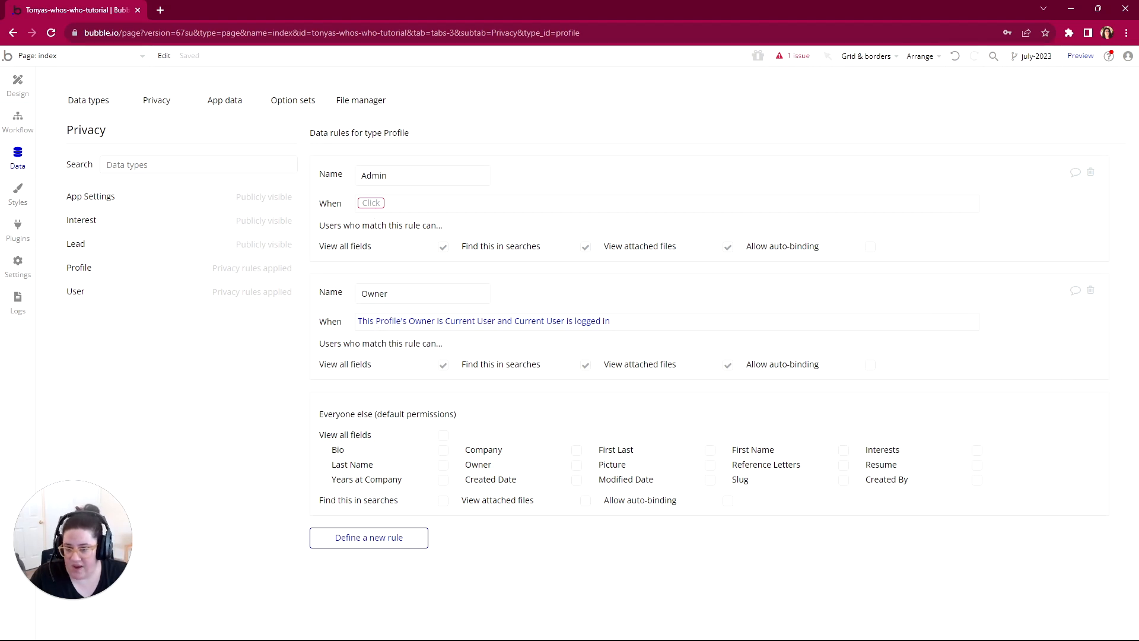
Step: Set the Profile Admin rule's condition to "Current User's Role is App Admin and Current User is logged in"
left_click(371, 203)
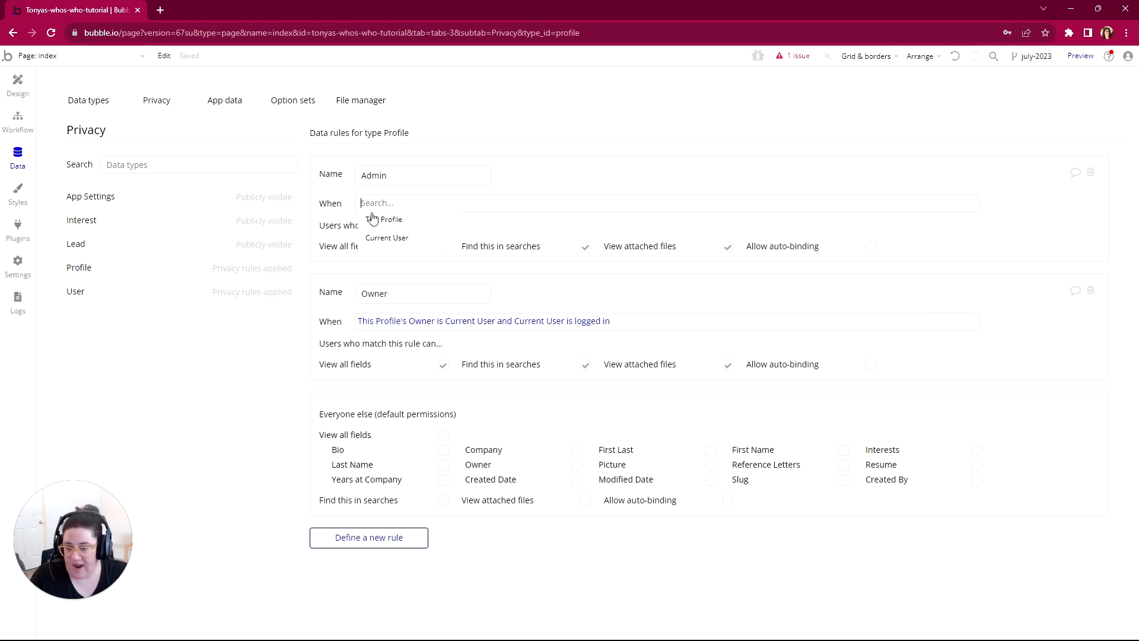
left_click(379, 238)
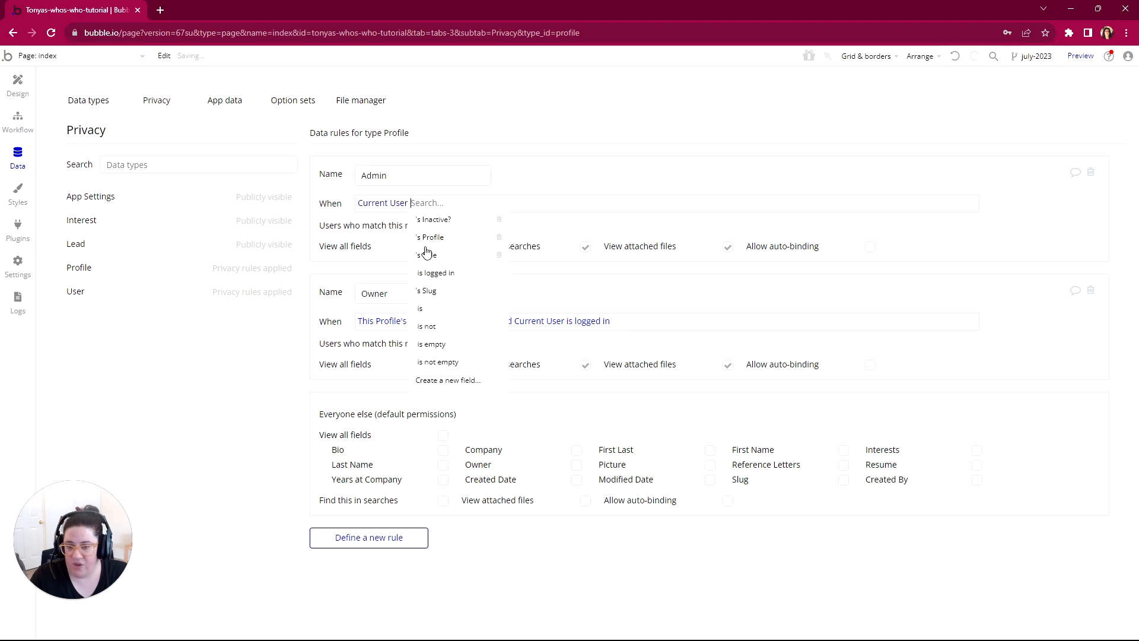
left_click(438, 261)
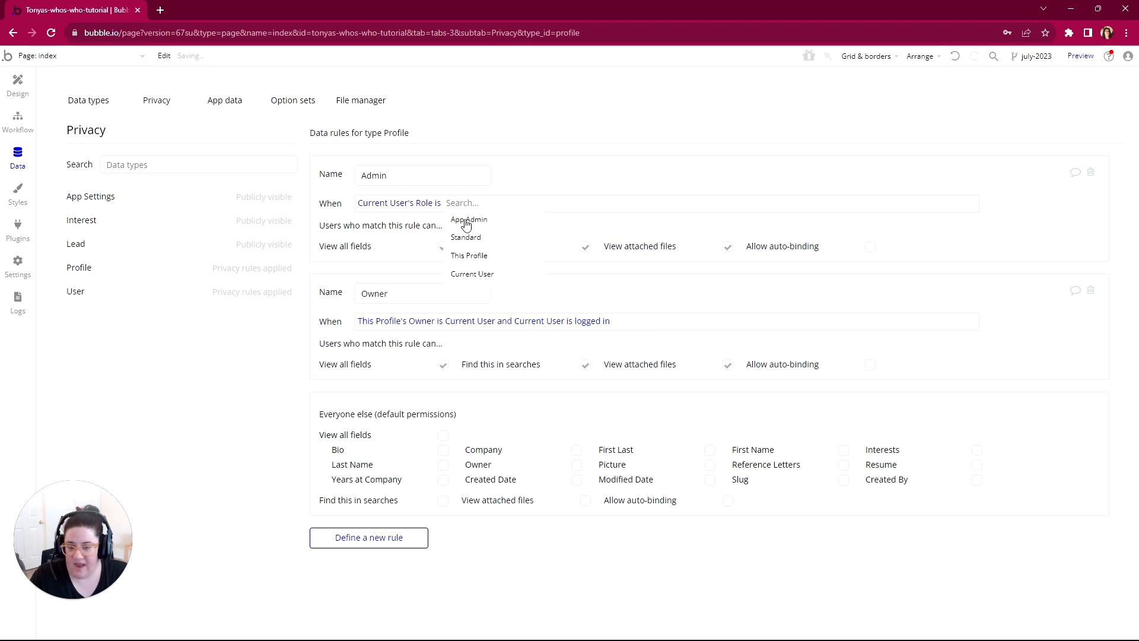
left_click(463, 220)
left_click(512, 239)
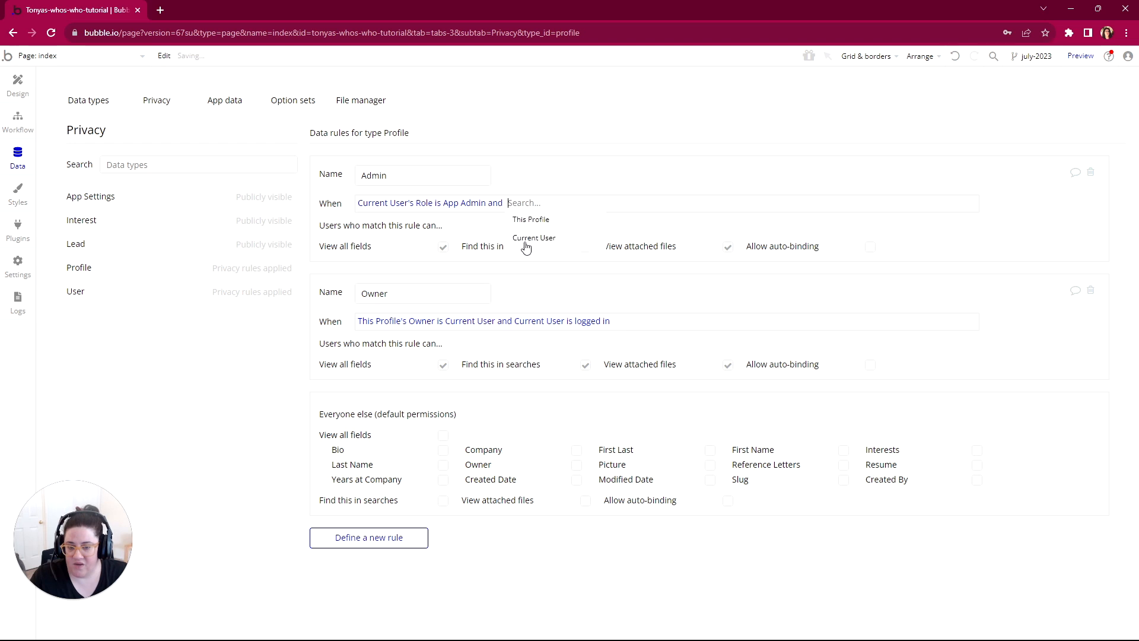
left_click(532, 237)
left_click(584, 274)
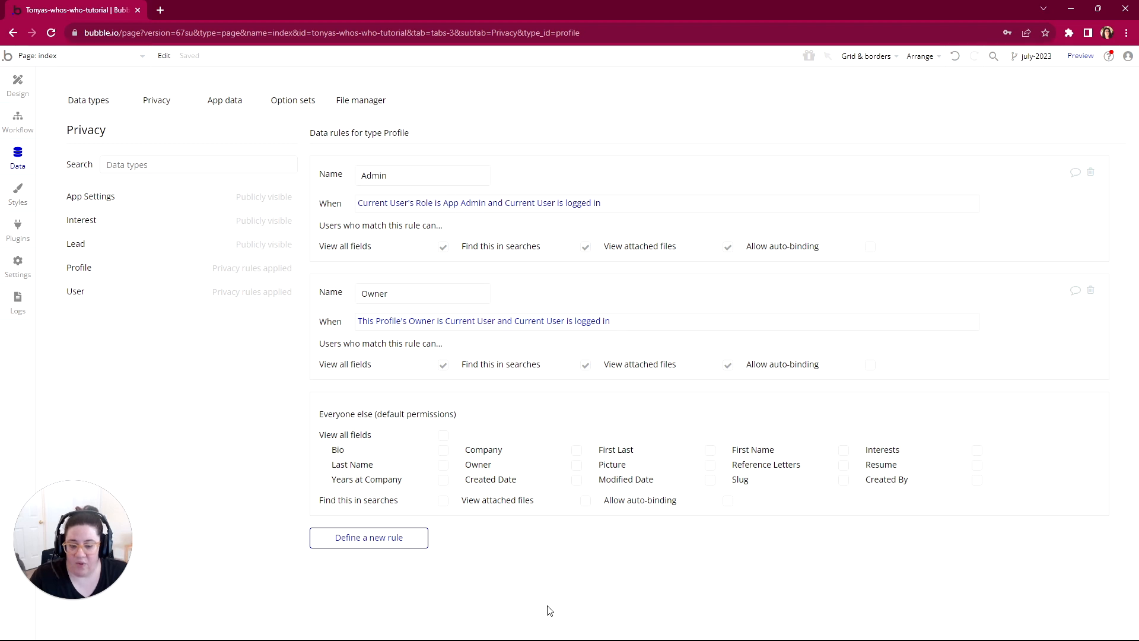
Step: Switch to WorkFlowy and expand Logged In and its View Some Fields list under the Profile privacy rules
left_click(597, 632)
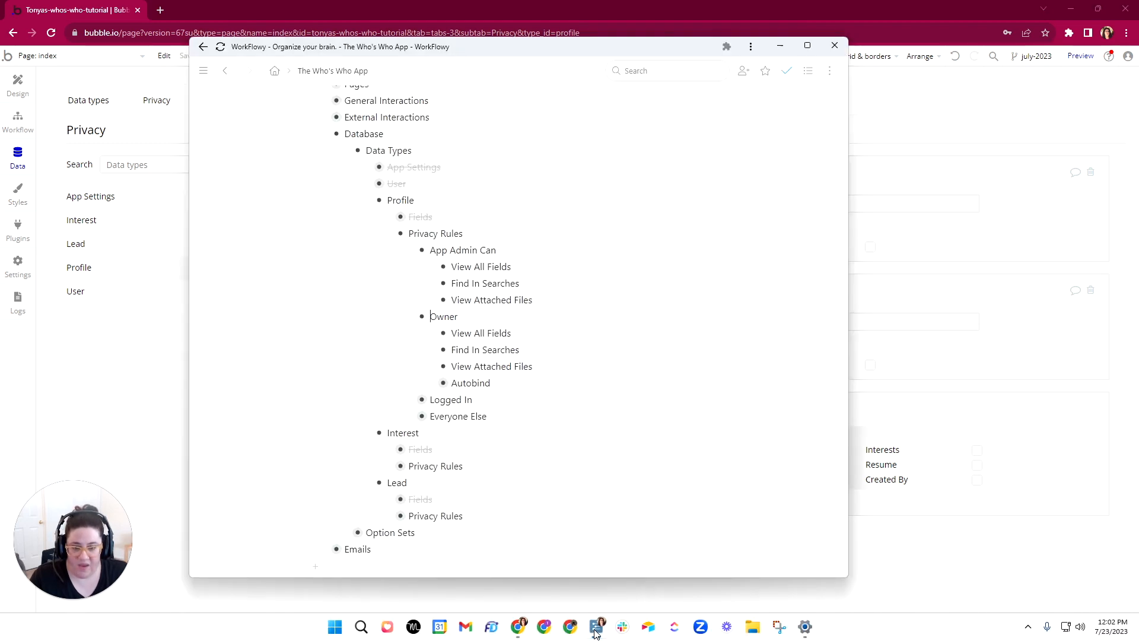
scroll(386, 320, "down", 2)
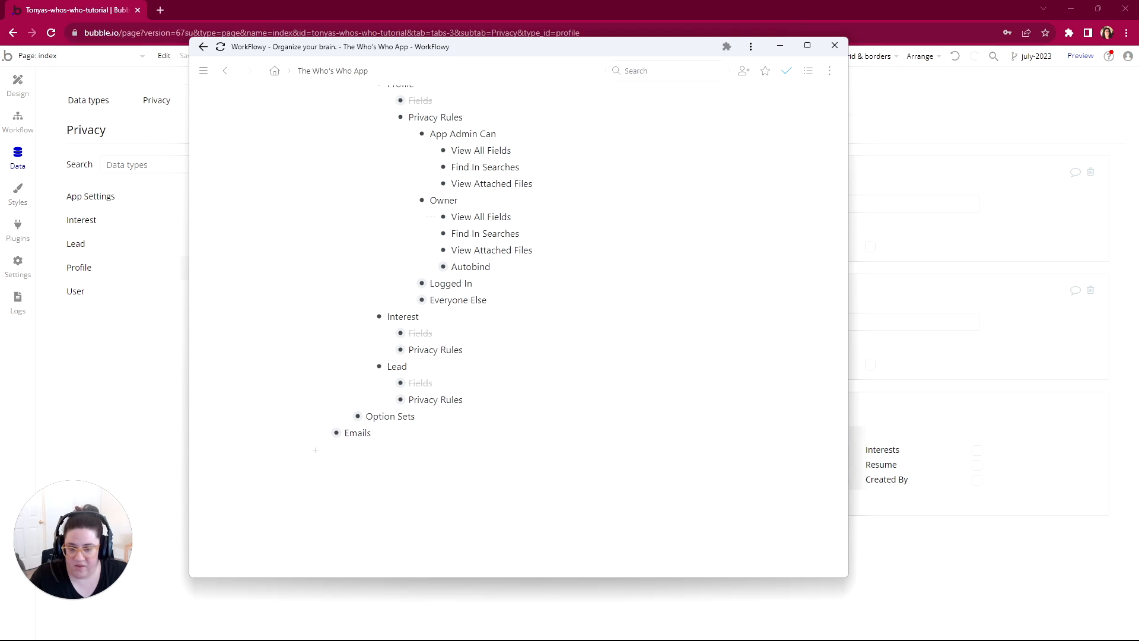
left_click(409, 284)
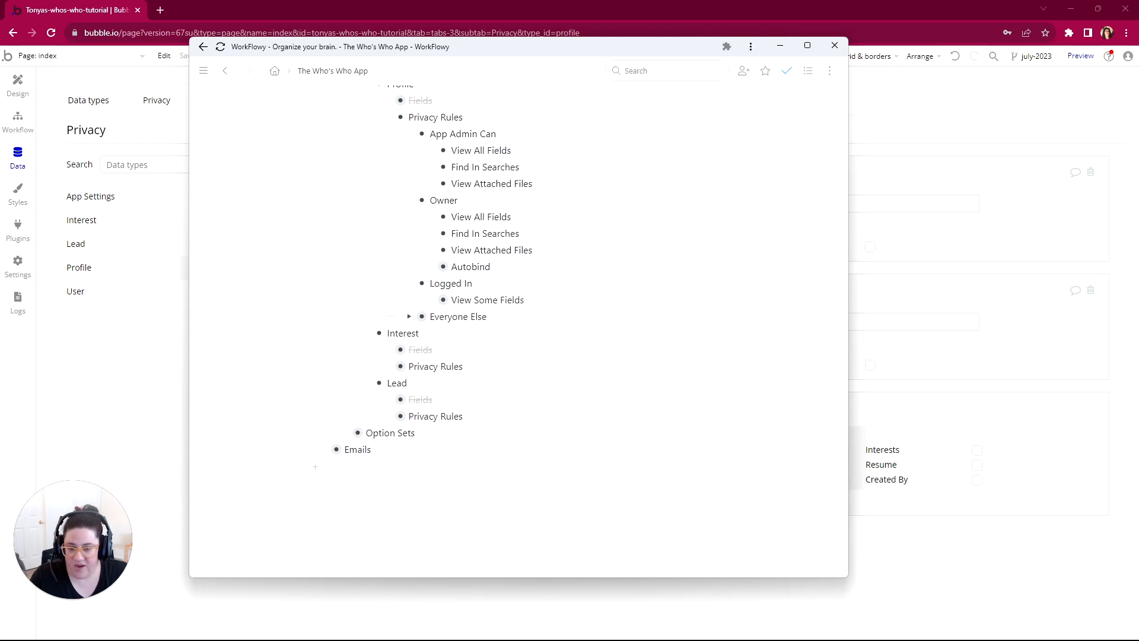
left_click(430, 300)
scroll(516, 327, "down", 1)
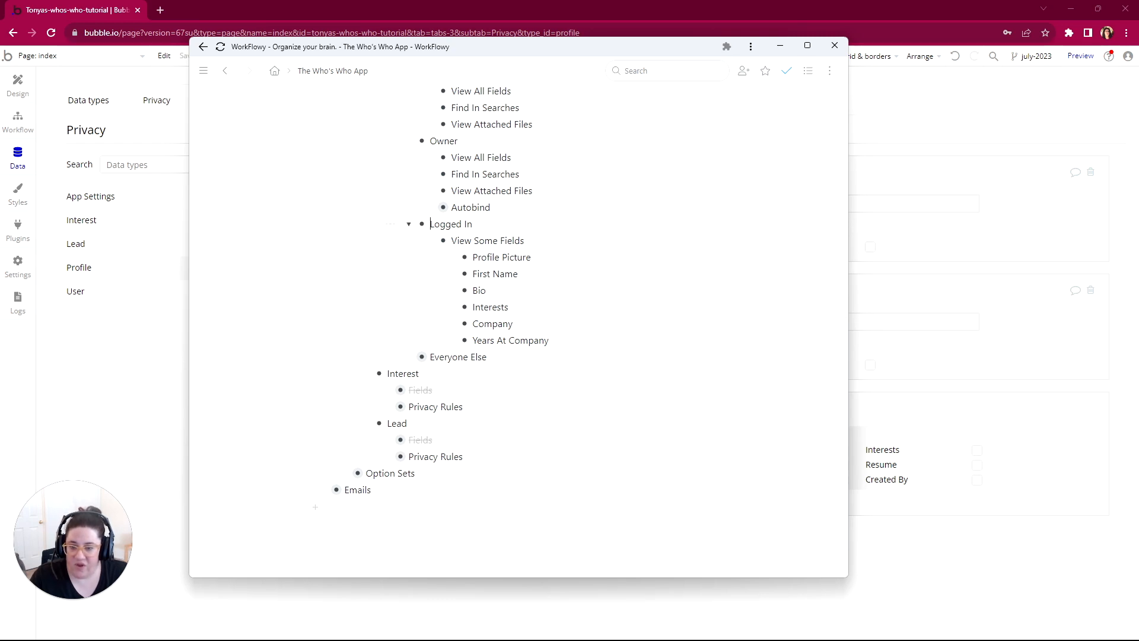
left_click_drag(430, 223, 472, 224)
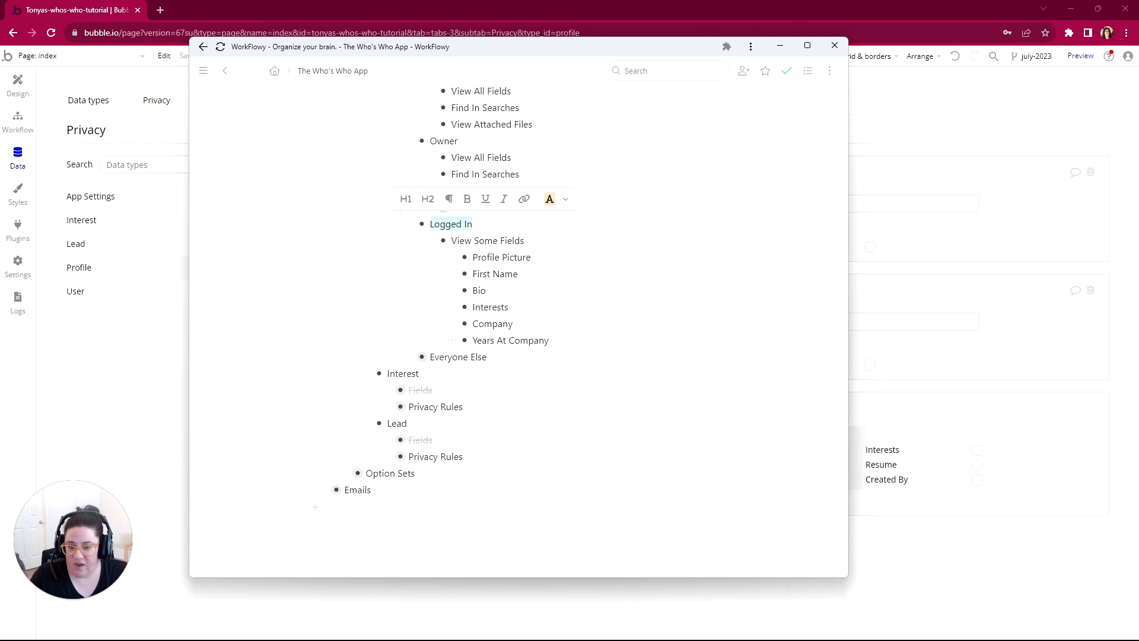
left_click_drag(512, 42, 1138, 43)
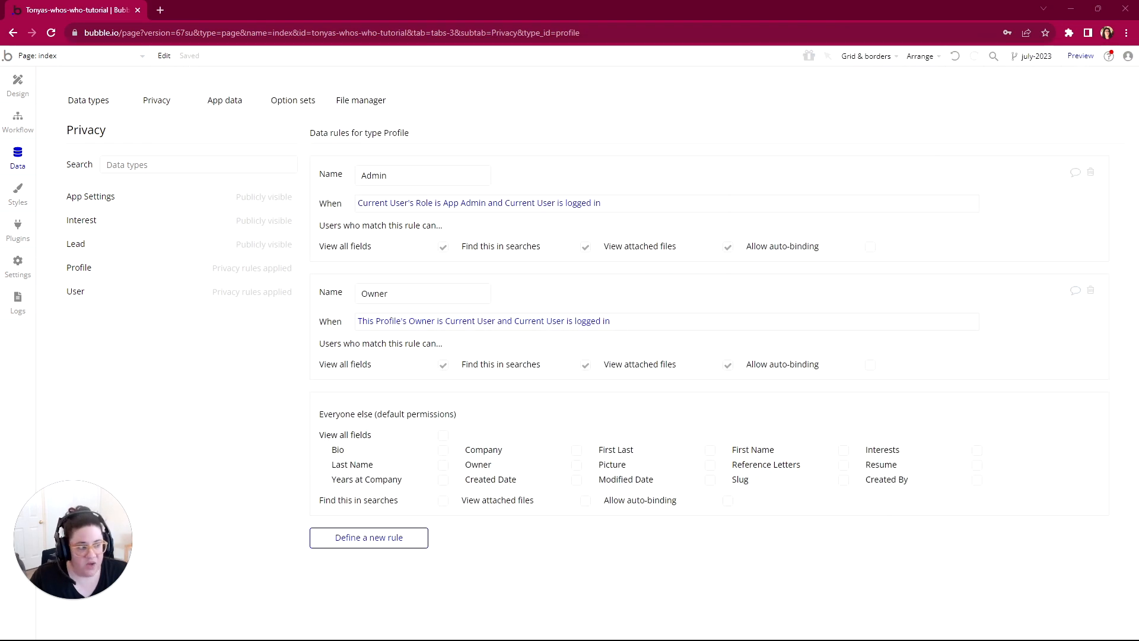
Step: In Bubble, create a Profile privacy rule named Logged In with the condition "Current User is logged in"
left_click(385, 542)
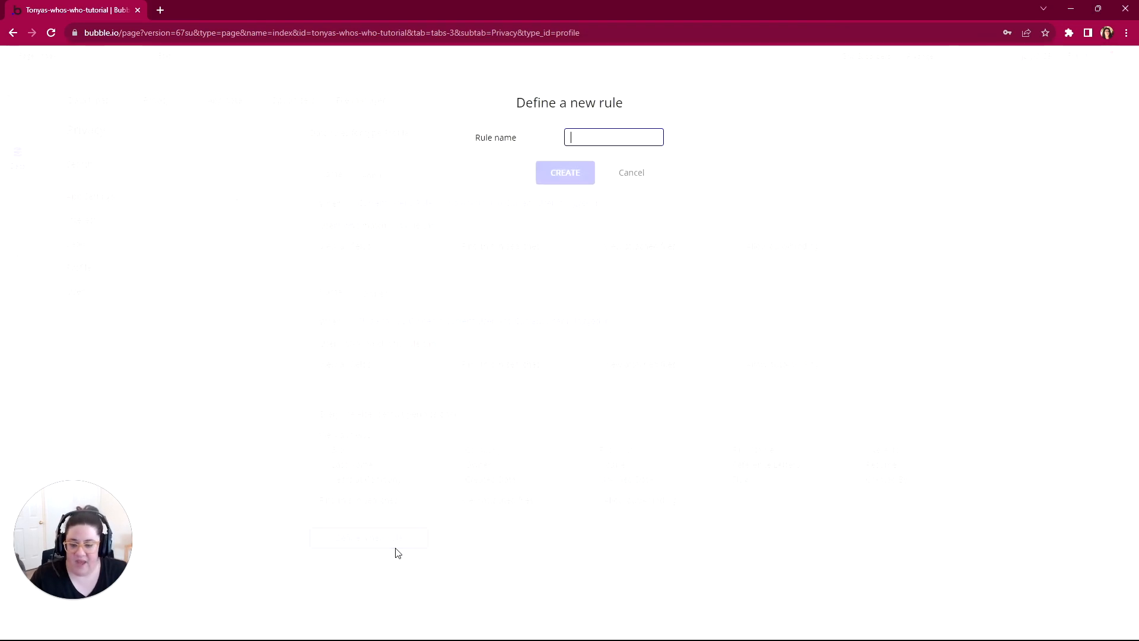
type("Logged In")
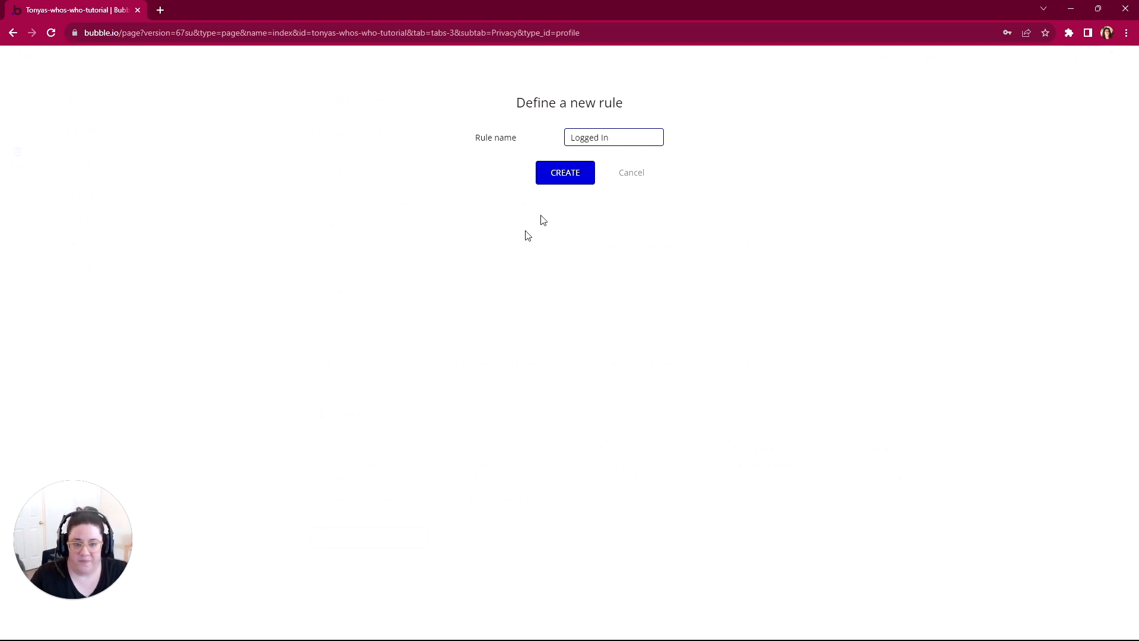
left_click(571, 178)
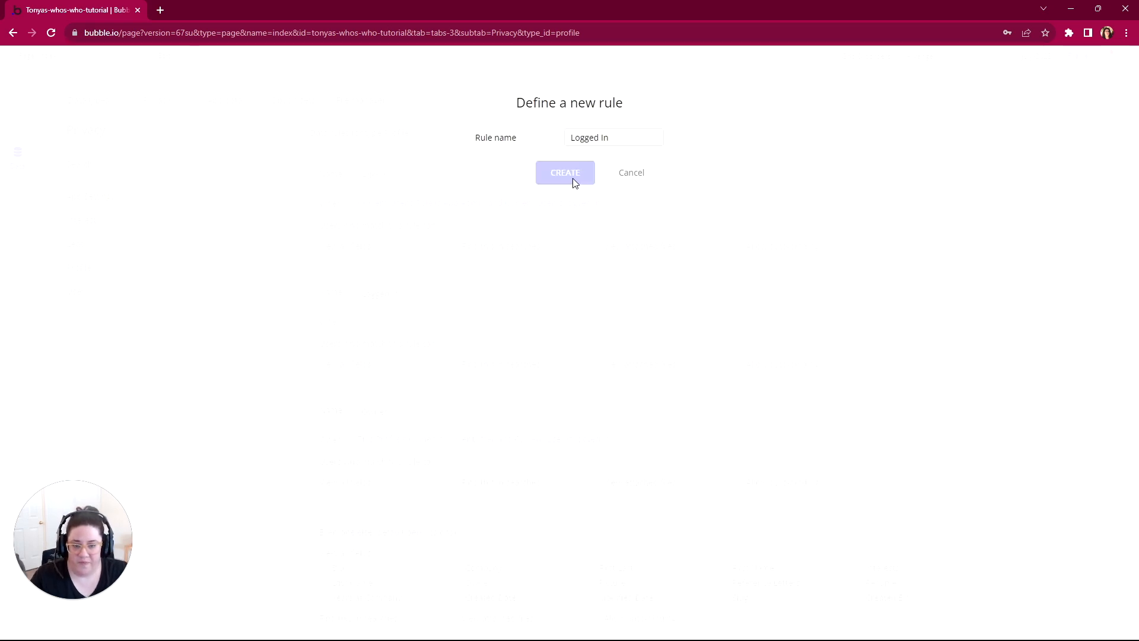
left_click(369, 324)
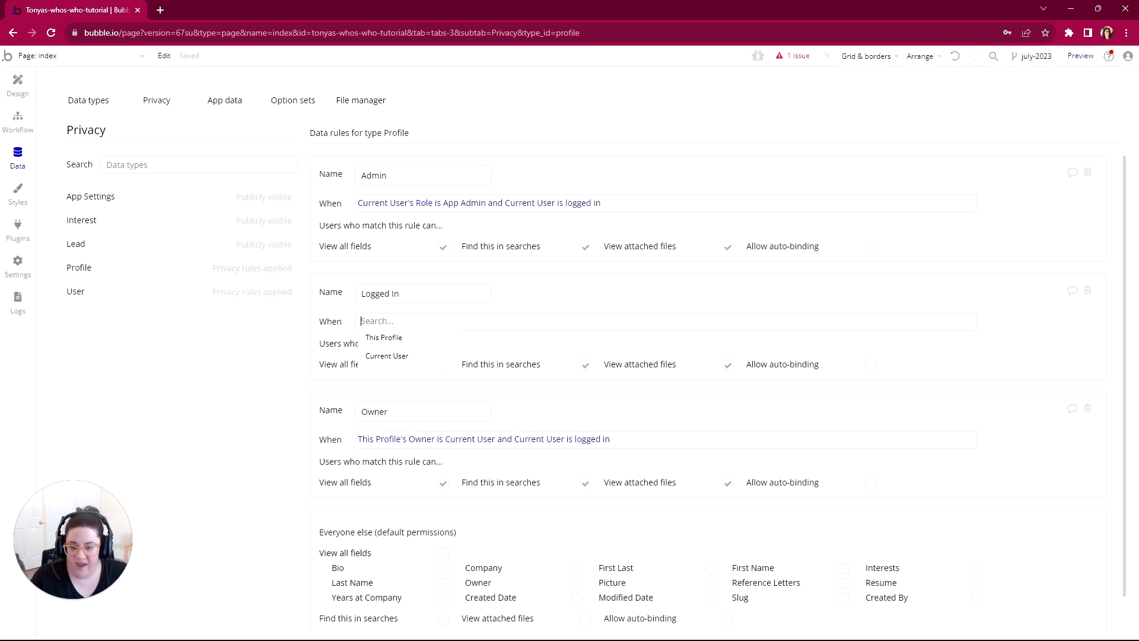
left_click(375, 356)
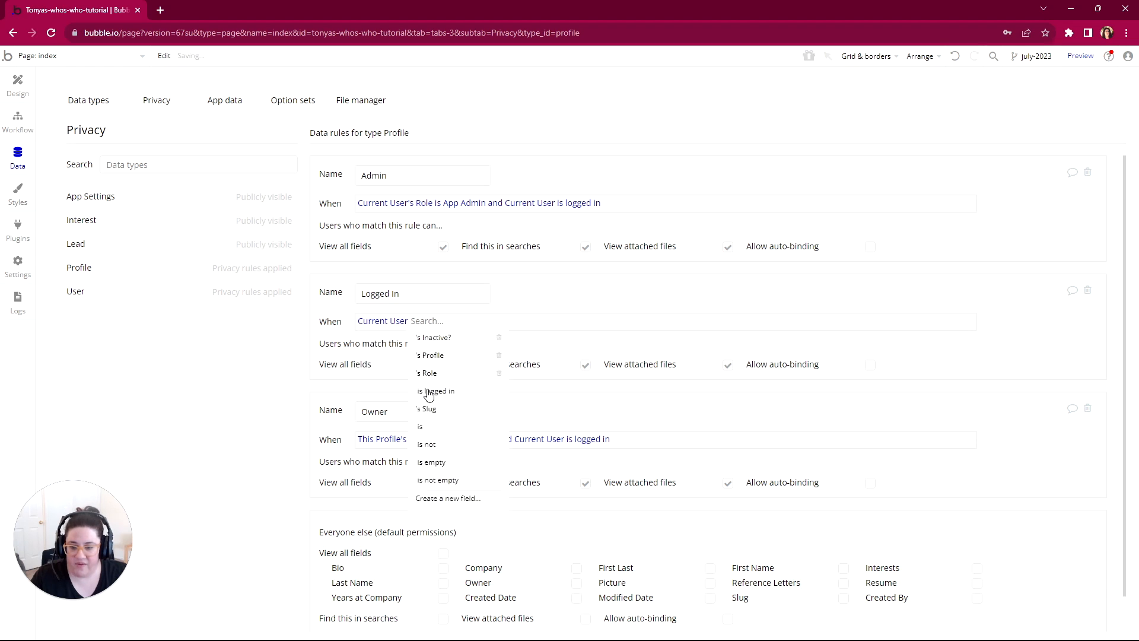
left_click(430, 393)
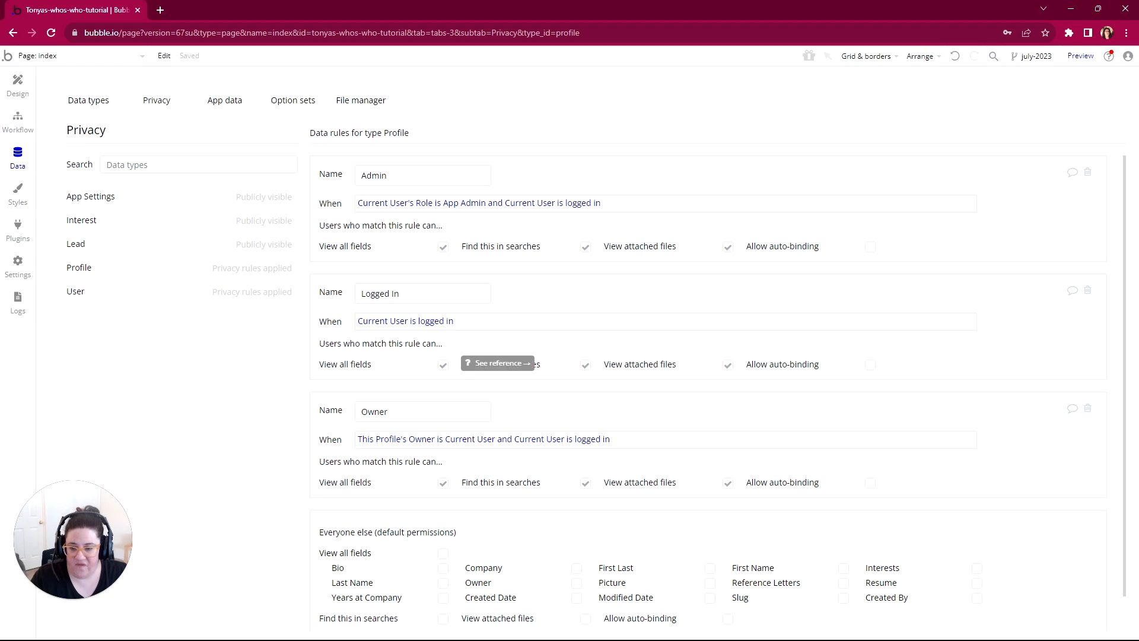
Step: Disable View all fields on the Logged In rule and allow only Picture, First Name, Bio, Interests, Company and Years at Company
left_click(442, 364)
scroll(443, 356, "down", 2)
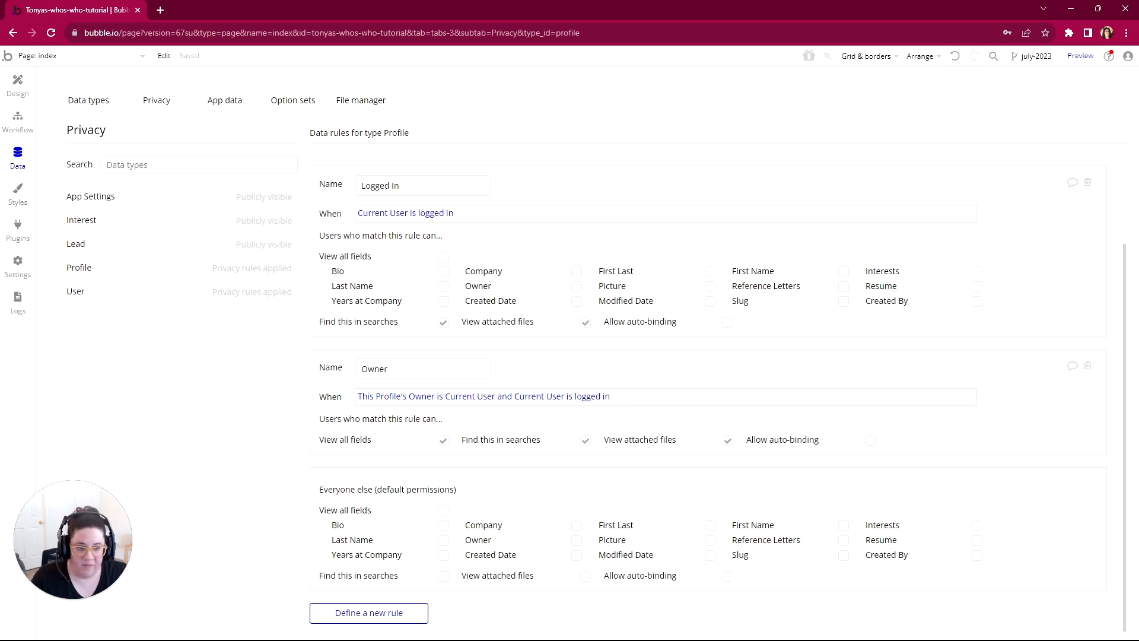
left_click(710, 287)
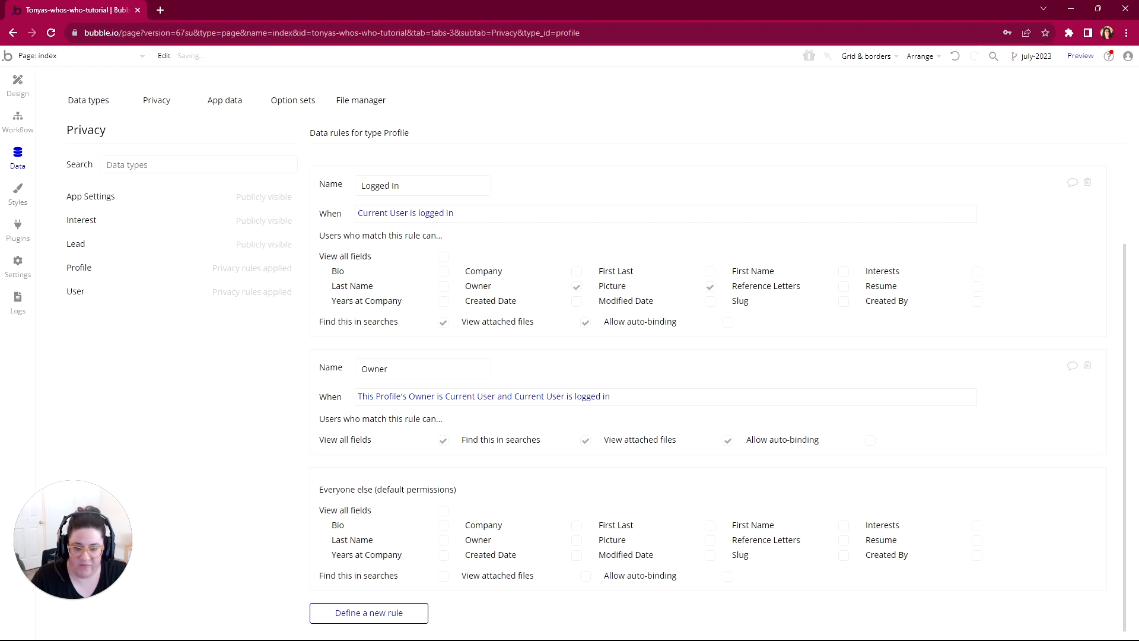
left_click(576, 287)
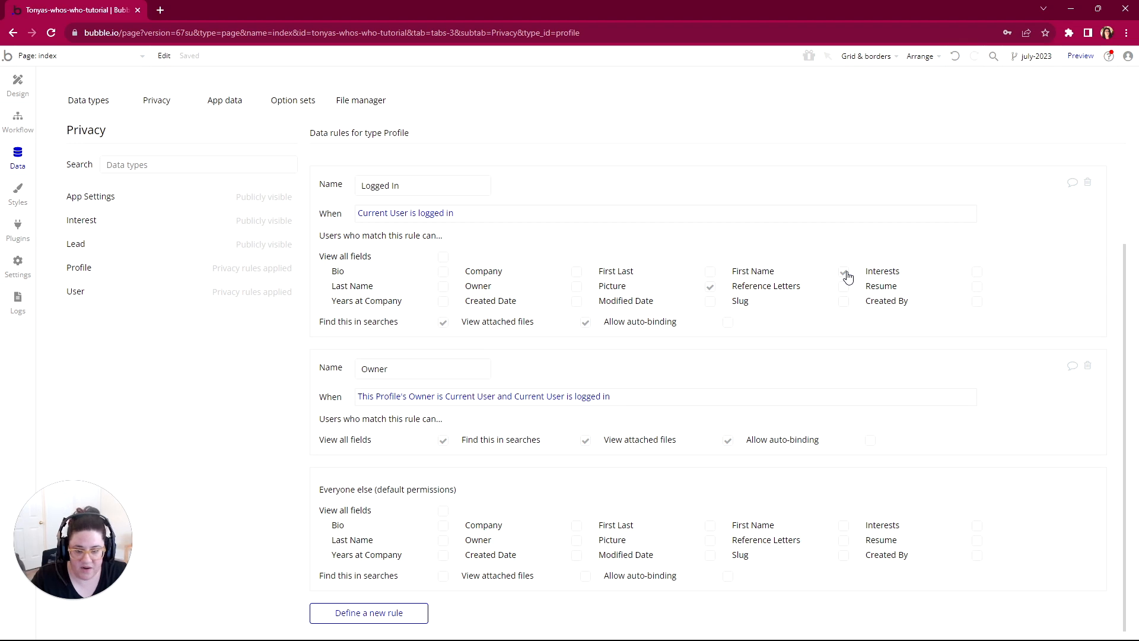
left_click(444, 273)
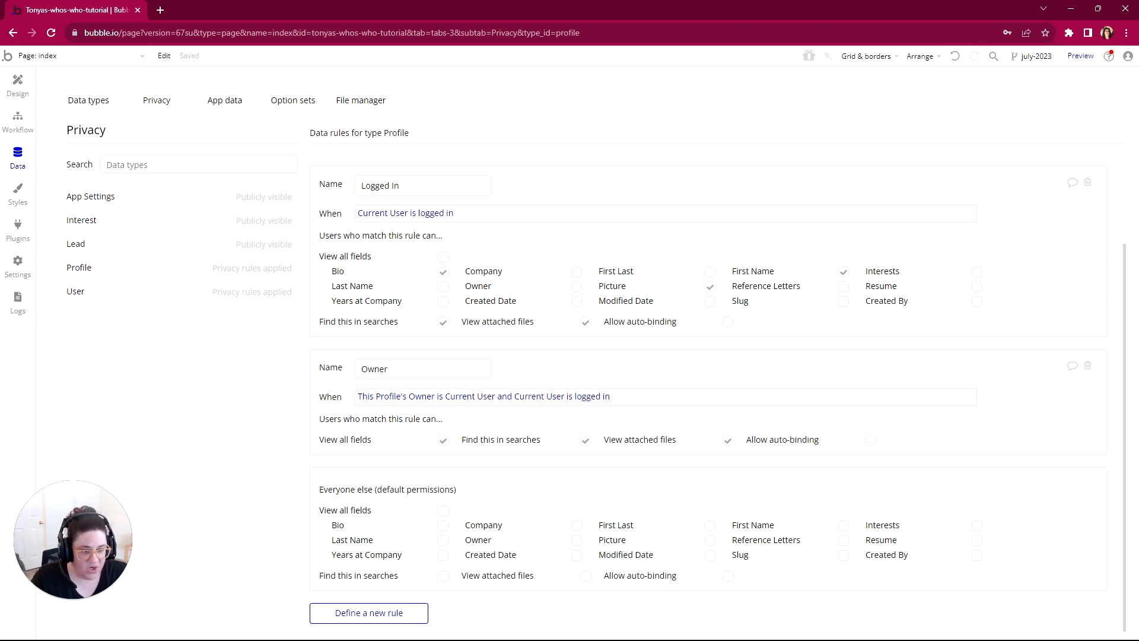
left_click(977, 272)
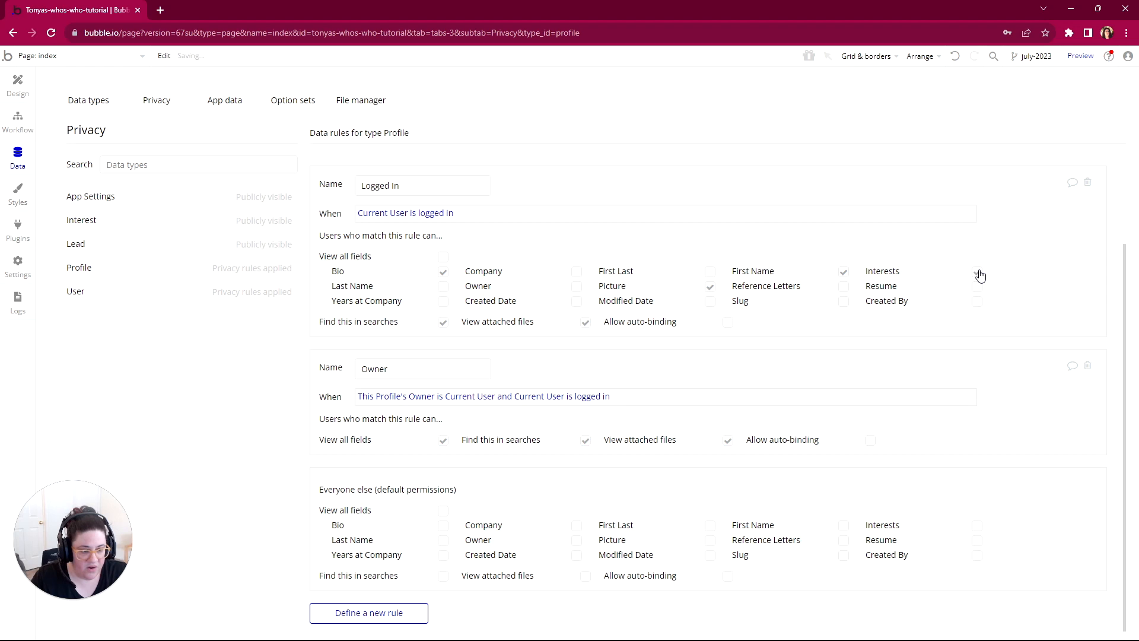
left_click(577, 273)
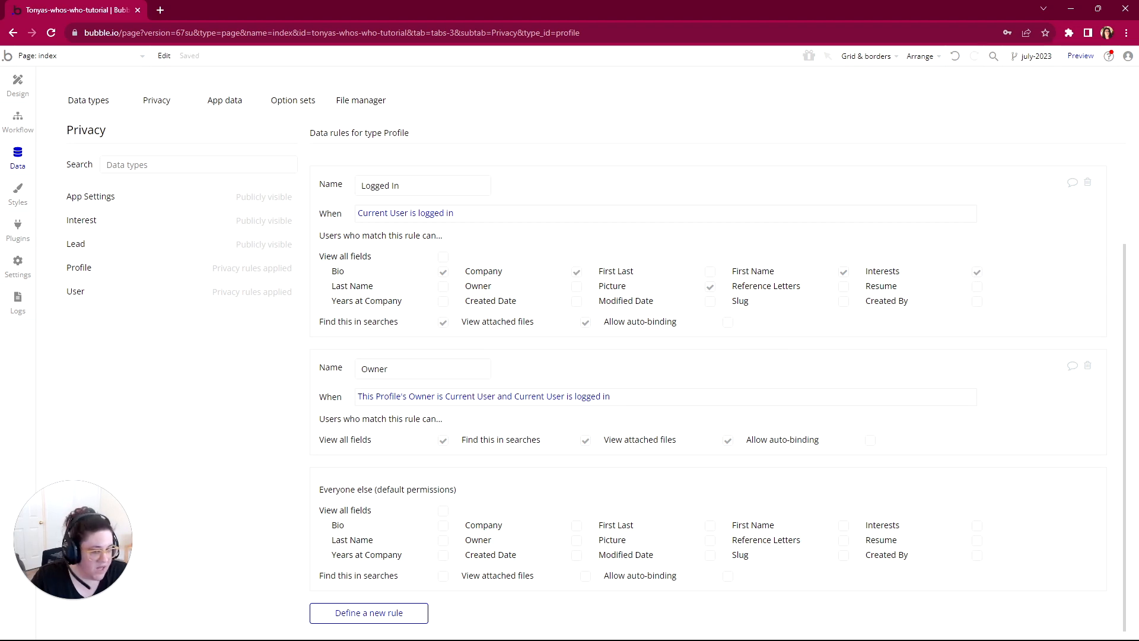
left_click(444, 302)
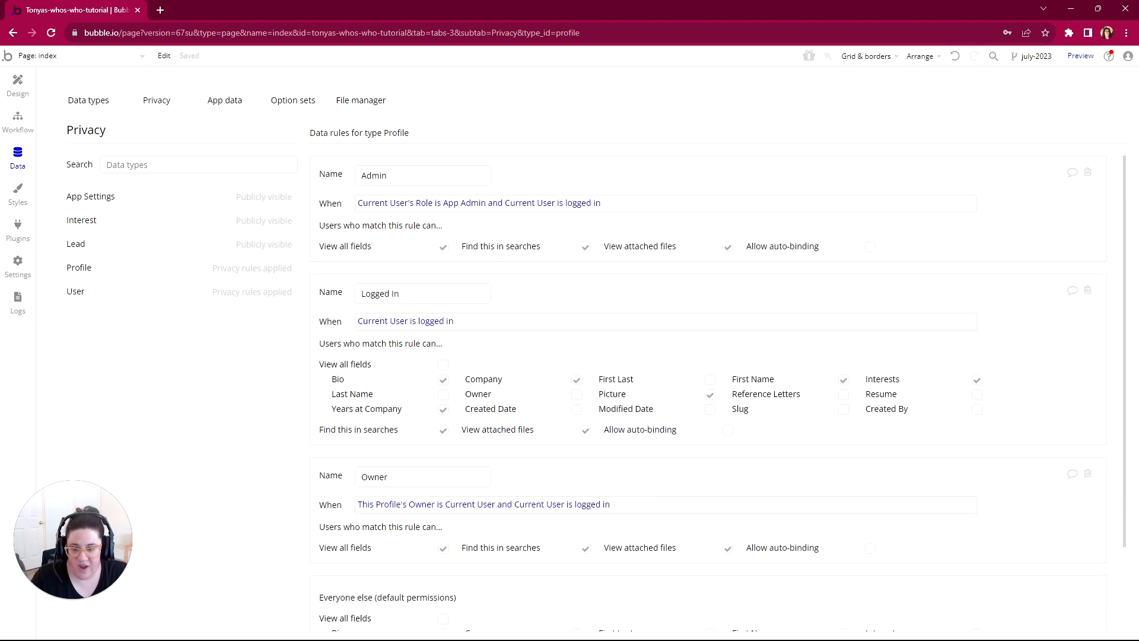
Step: Switch to WorkFlowy and expand Everyone Else under the Profile privacy rules
scroll(359, 205, "down", 2)
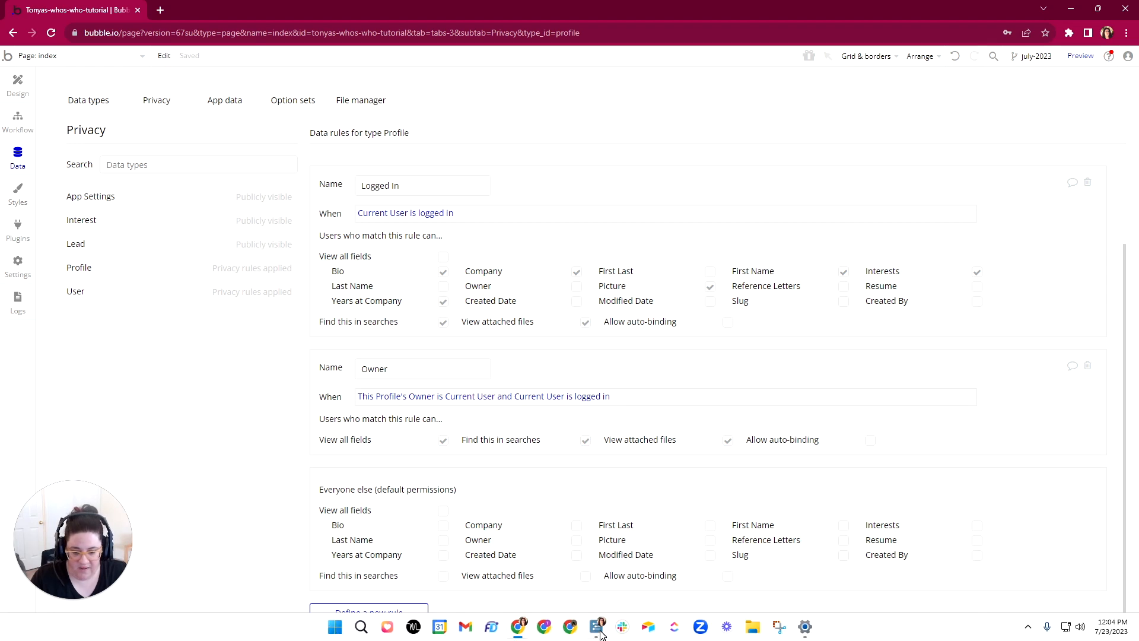
left_click(596, 626)
left_click_drag(528, 101, 505, 56)
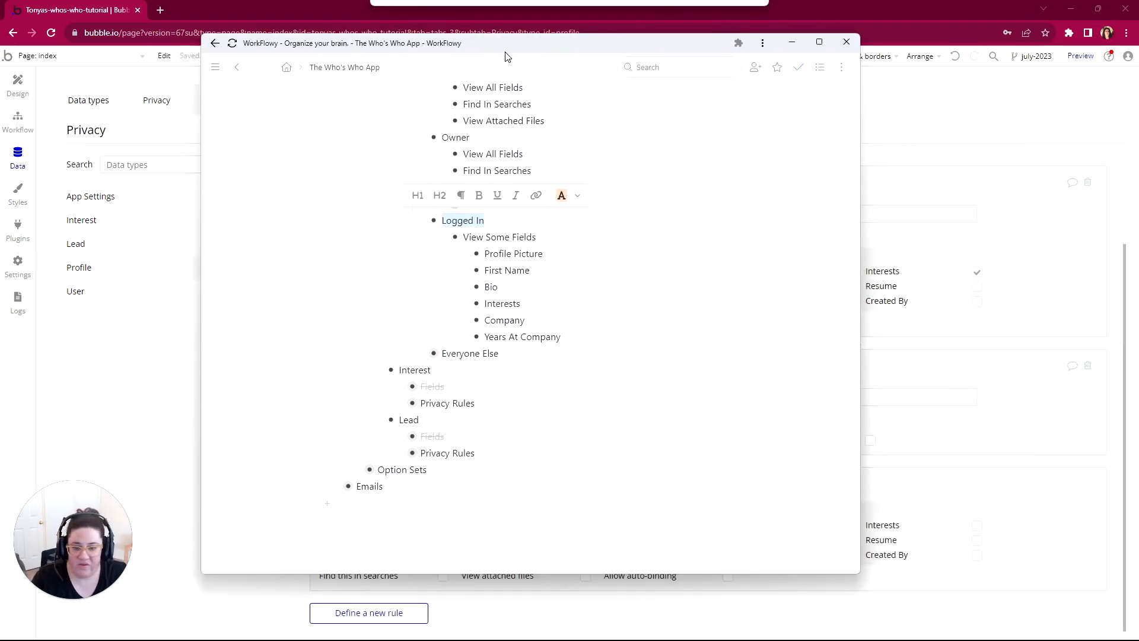
left_click(420, 353)
scroll(422, 356, "up", 3)
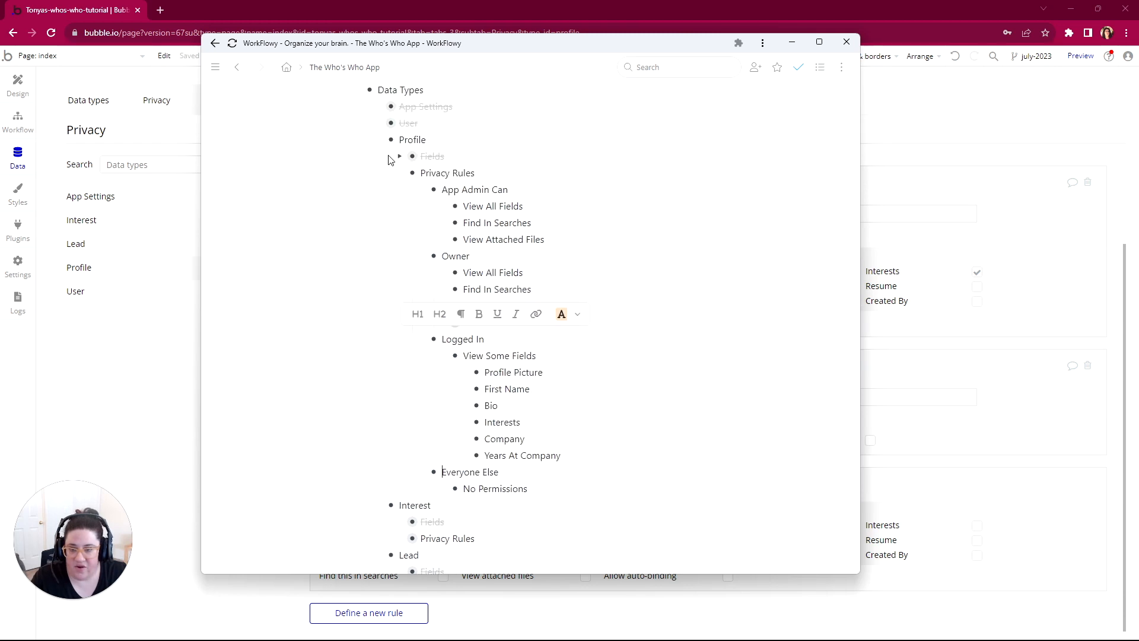
Step: Mark the Profile data type as complete in the outline and collapse it
left_click(360, 140)
left_click(389, 188)
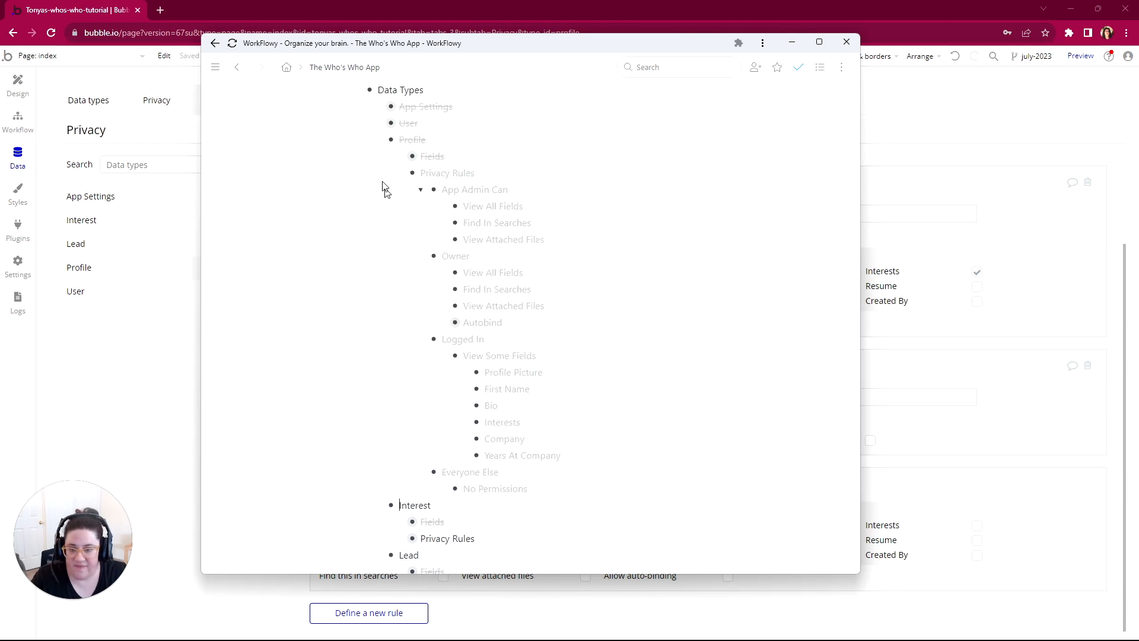
left_click(376, 141)
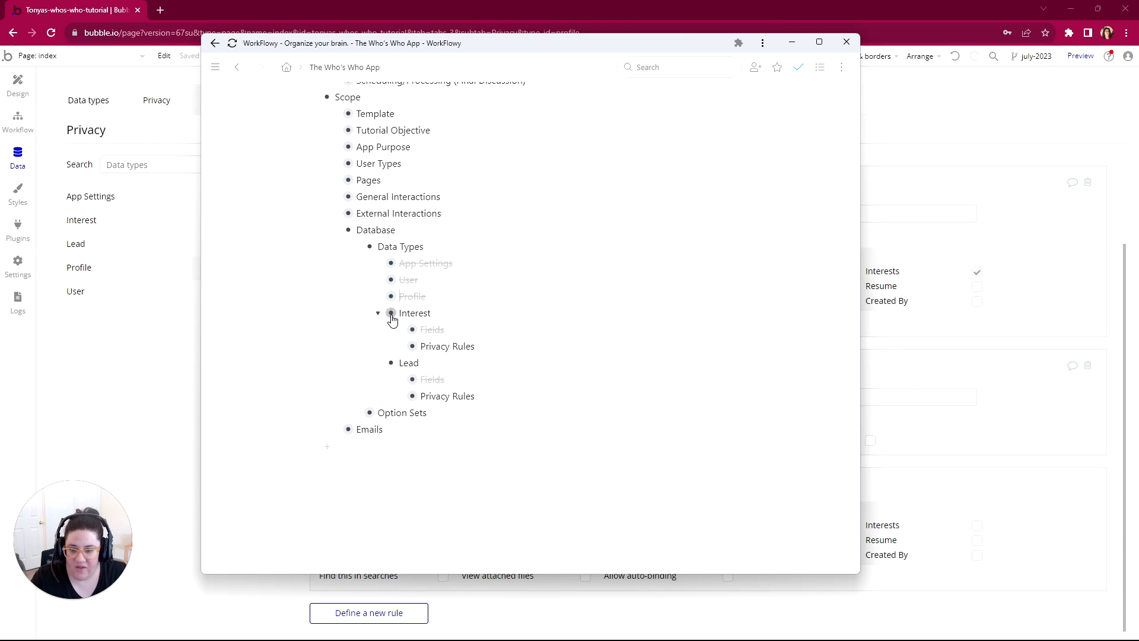
Step: Expand Interest's Privacy Rules in the outline, including Logged In Users Can and Everyone Else
left_click(399, 346)
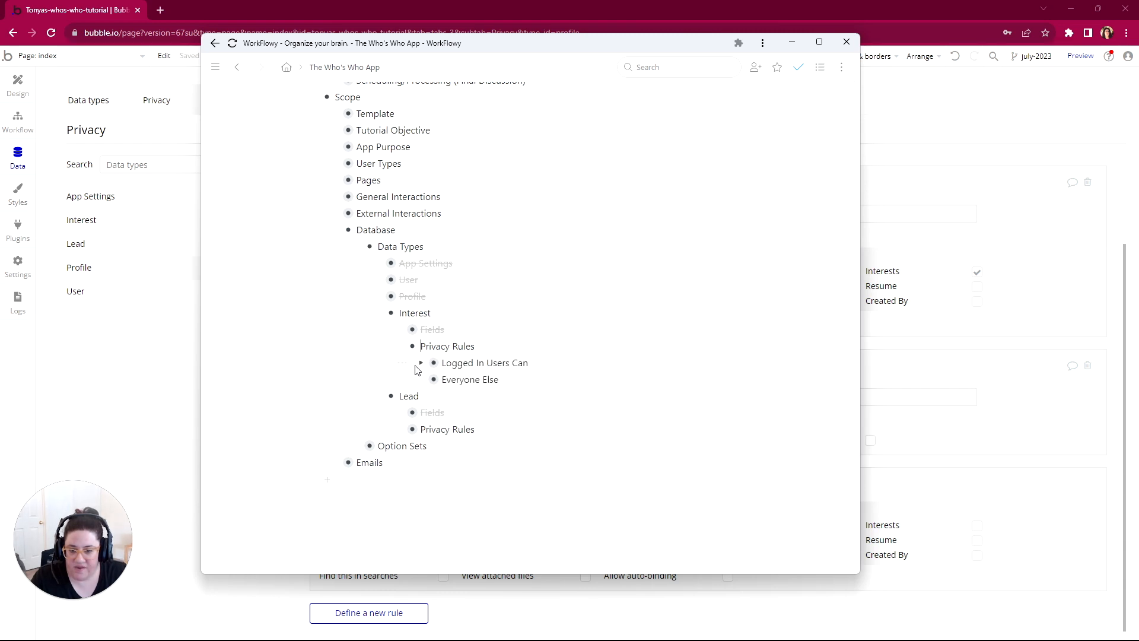
left_click(421, 362)
scroll(439, 344, "down", 1)
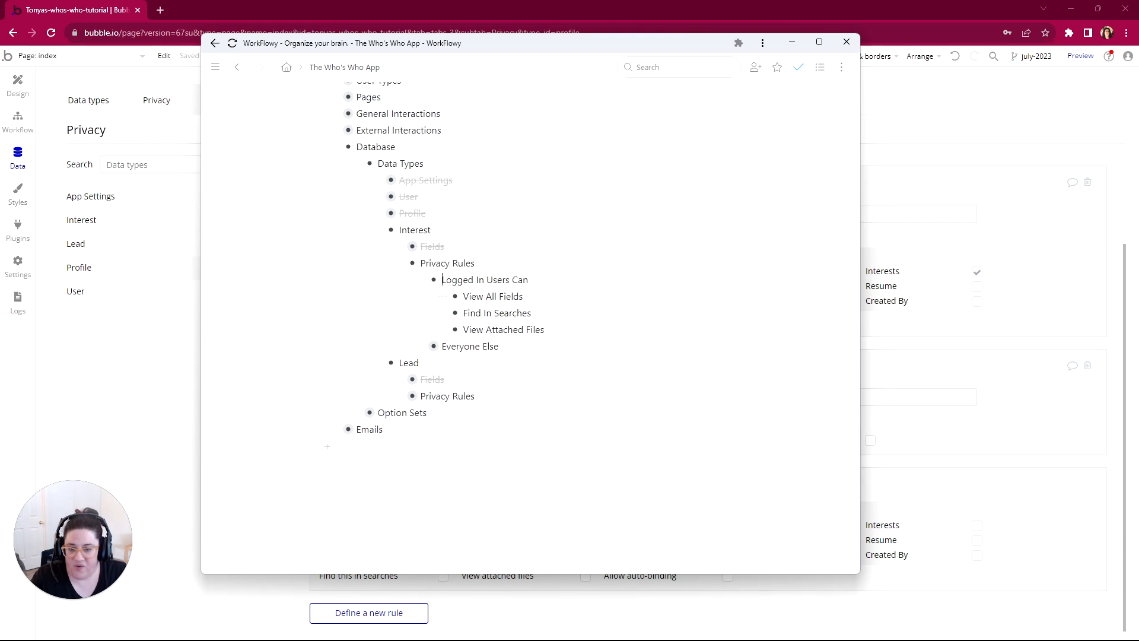
left_click(421, 346)
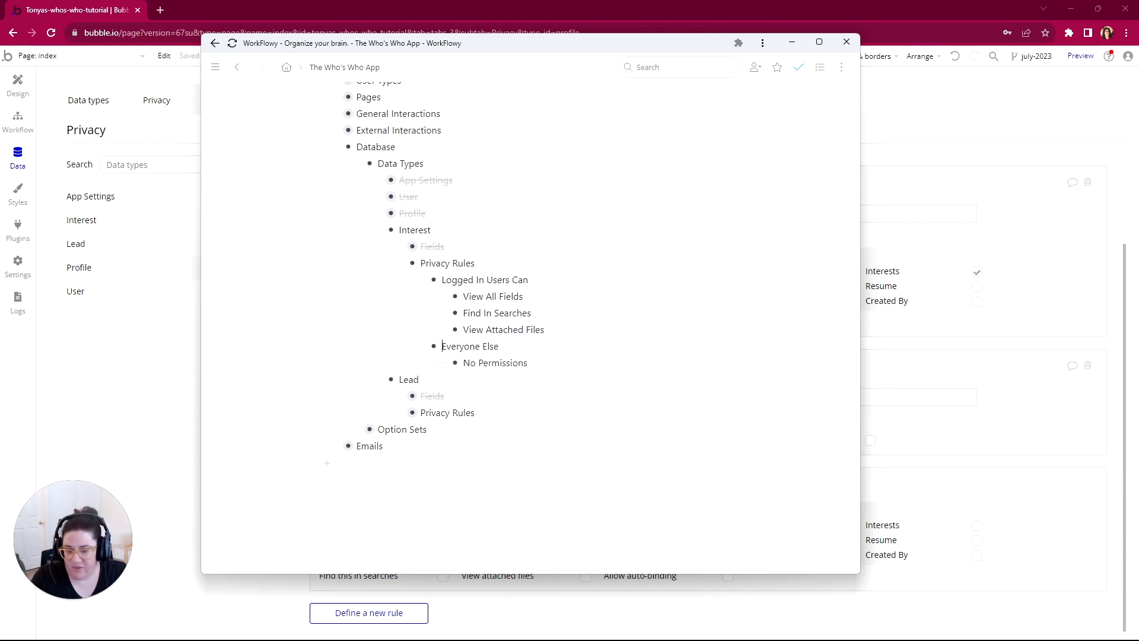
Step: Switch back to Bubble and create a privacy rule named Logged In for the Interest data type
left_click(125, 342)
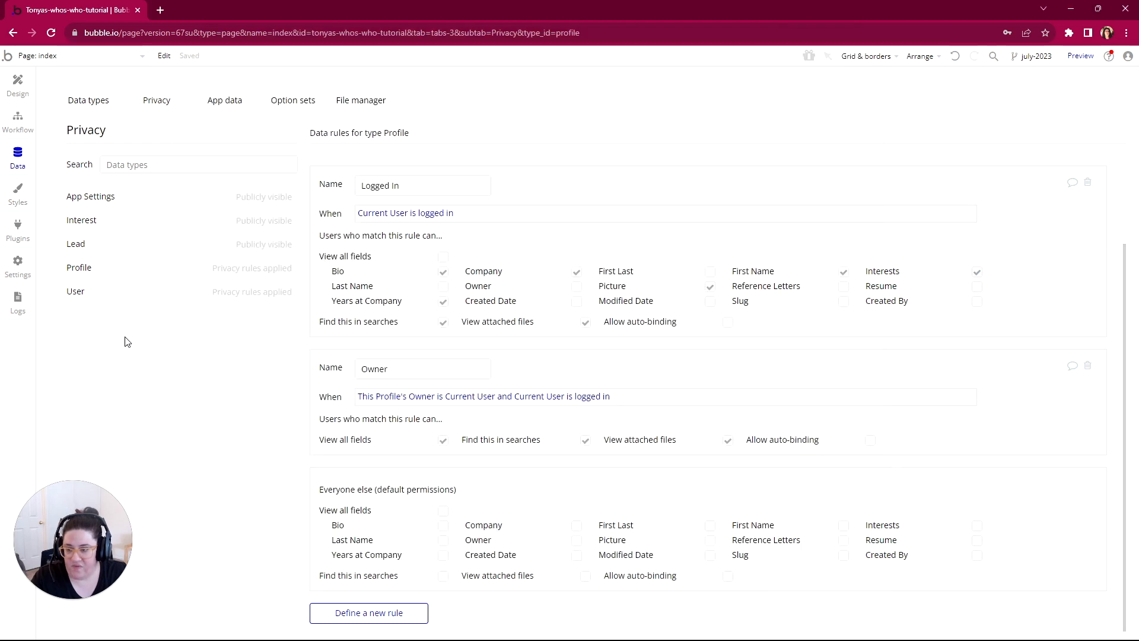
left_click(89, 222)
left_click(366, 205)
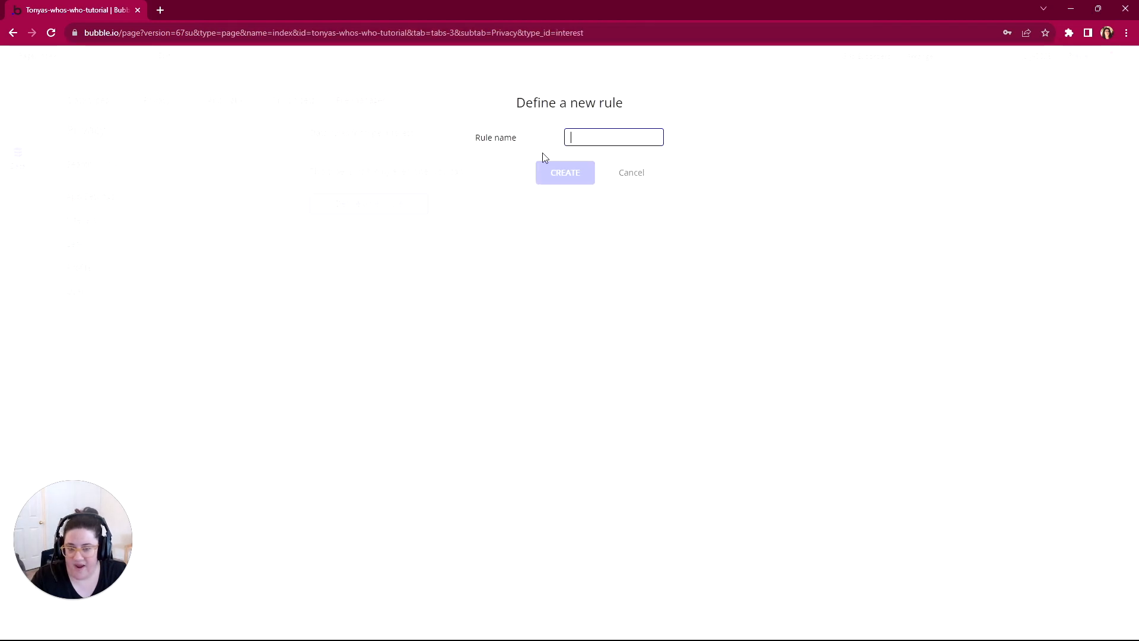
type("Logged I")
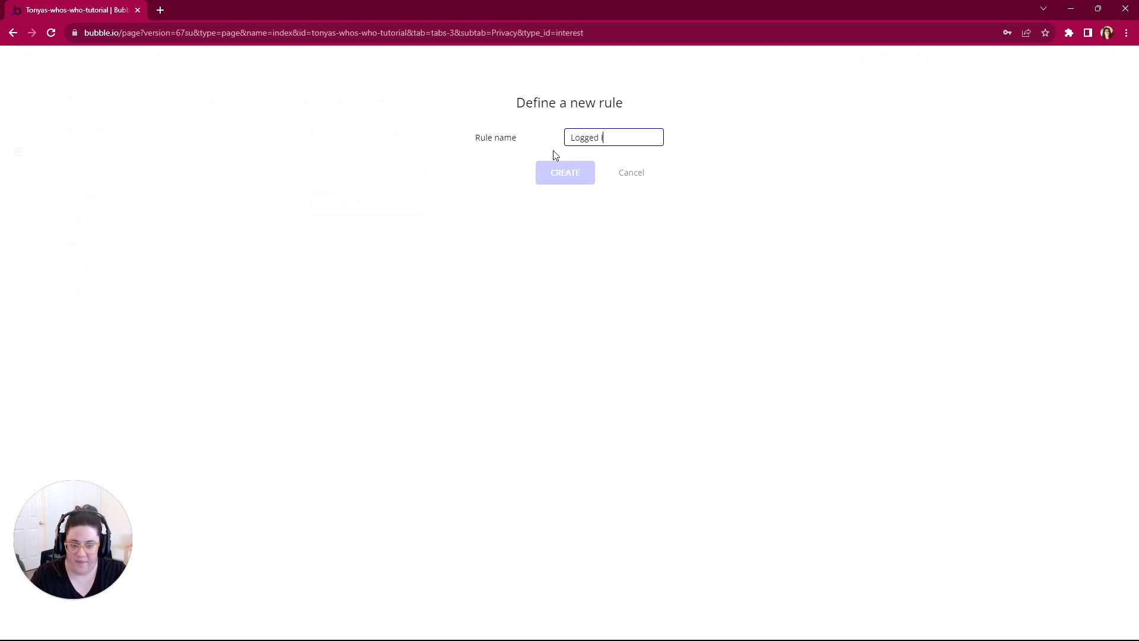
type("n")
left_click(570, 173)
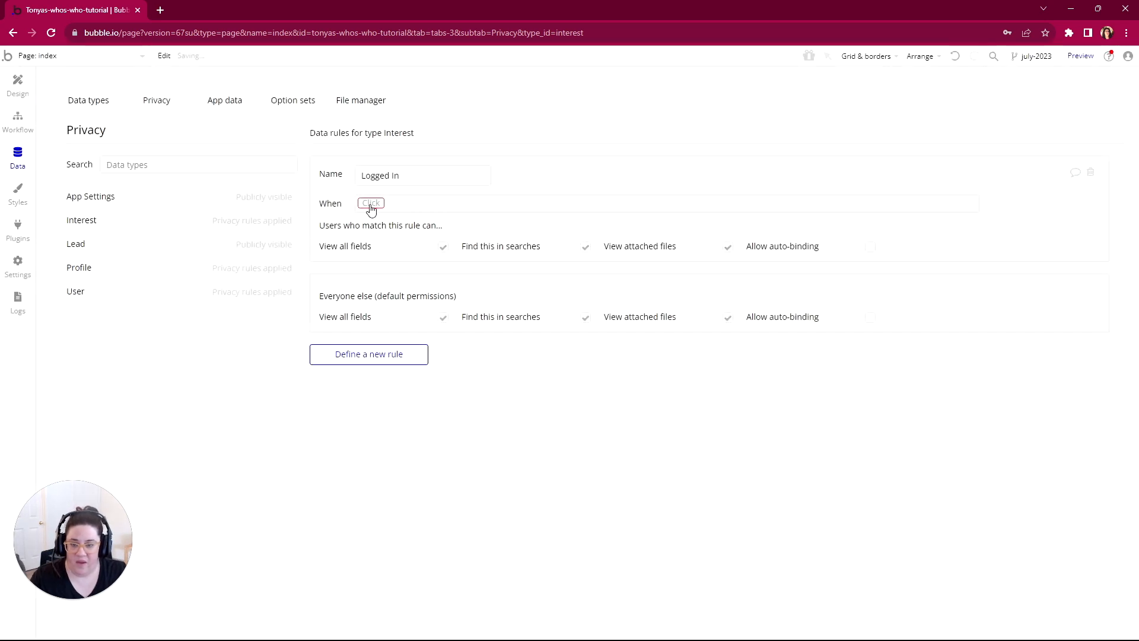
Step: Set the Interest rule's condition to Current User is logged in
left_click(371, 203)
left_click(378, 236)
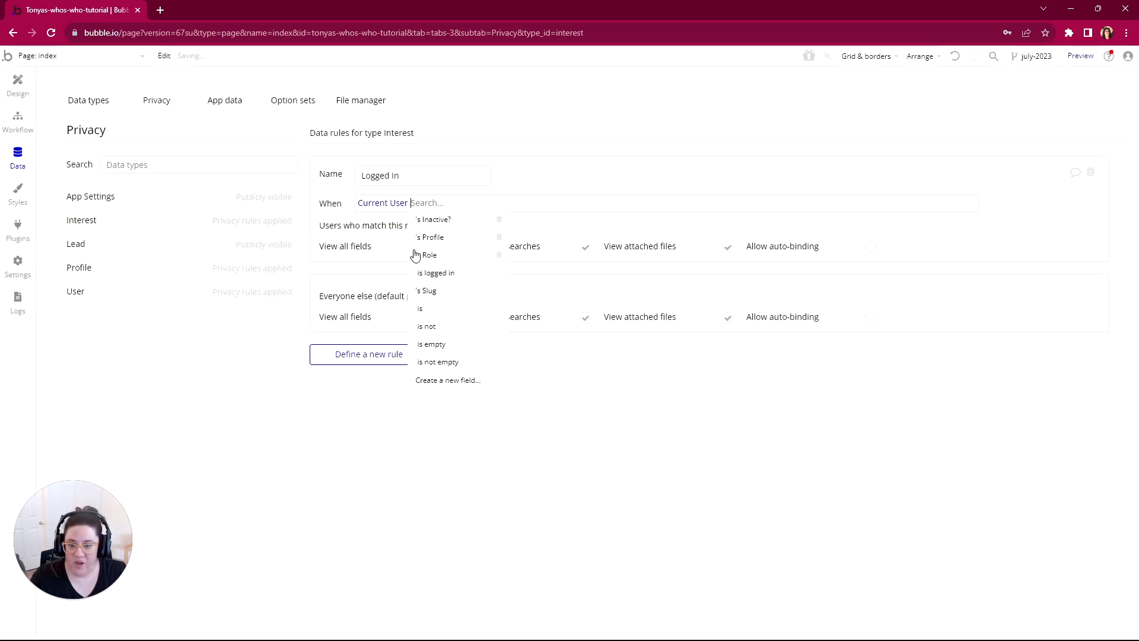
left_click(437, 274)
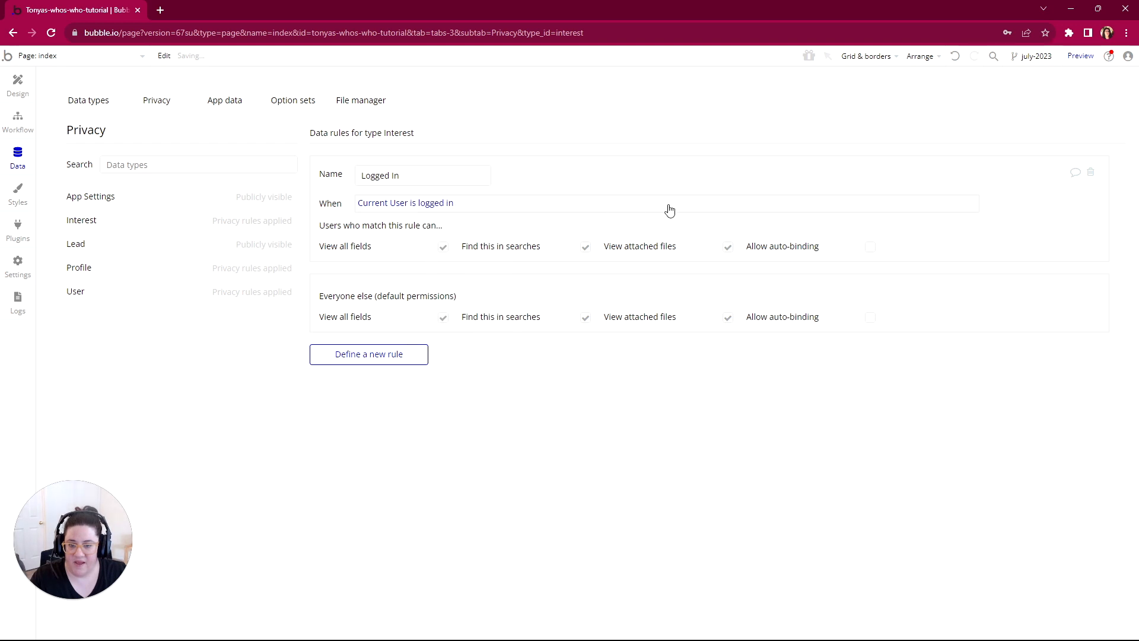
Step: Disable View all fields, Find this in searches and View attached files for Everyone else on the Interest type
left_click(443, 318)
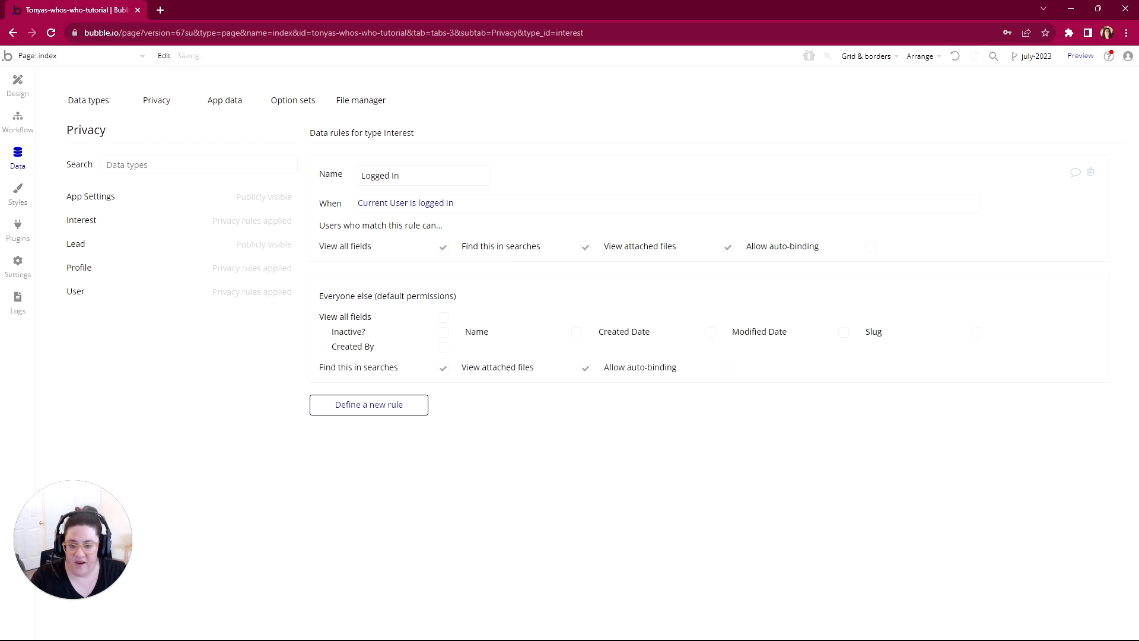
left_click(443, 369)
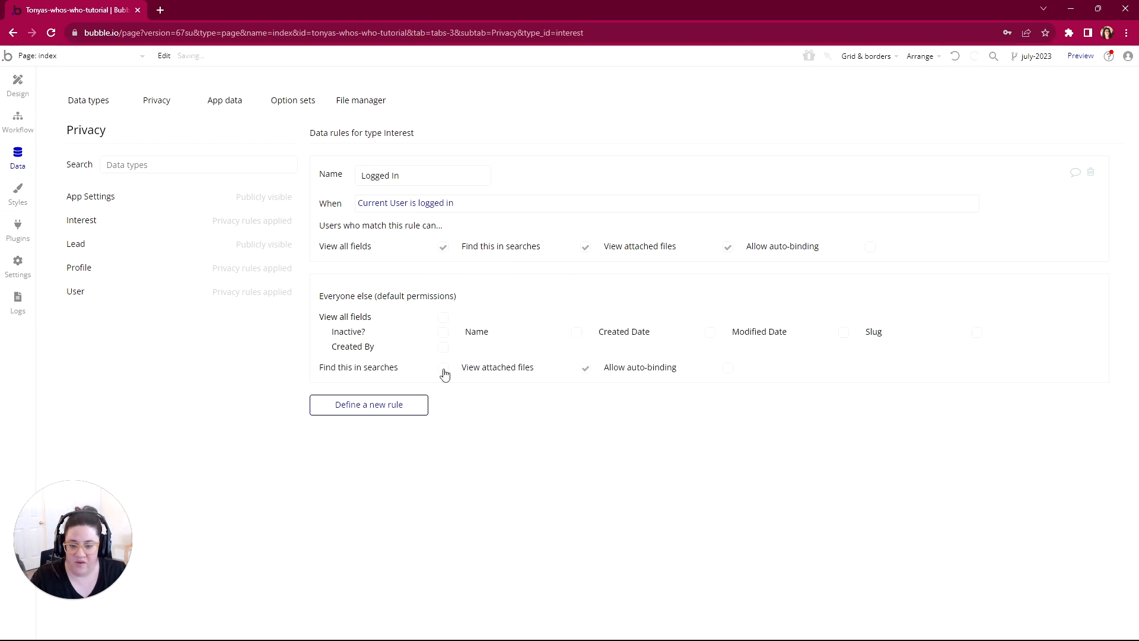
left_click(586, 369)
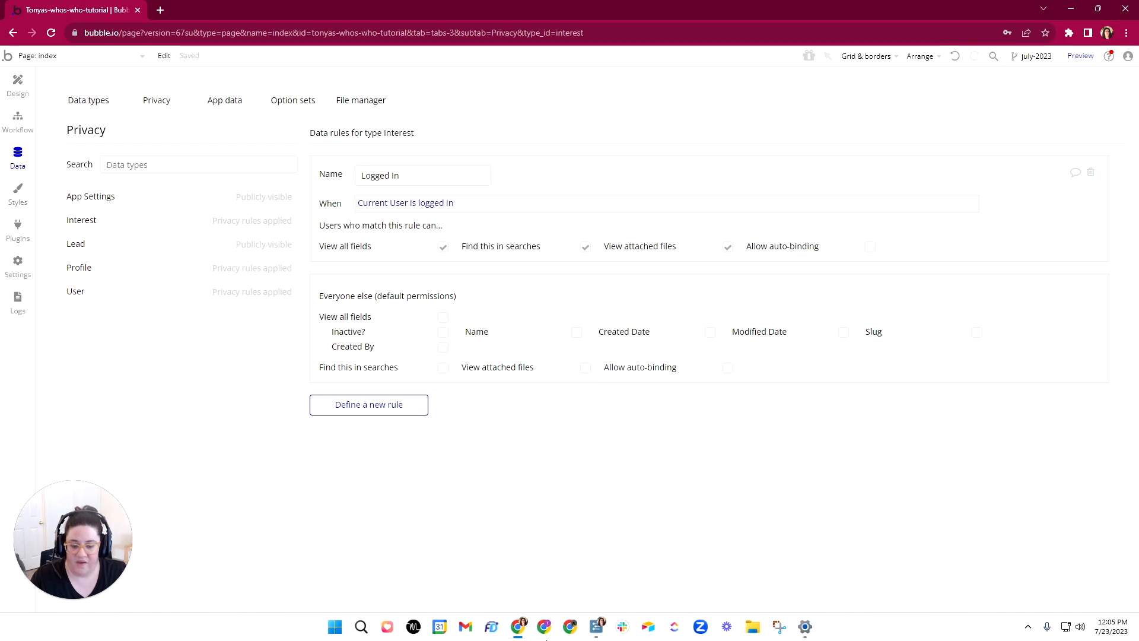
Step: Switch to WorkFlowy, mark the Interest data type as complete in the outline and collapse it
left_click(596, 626)
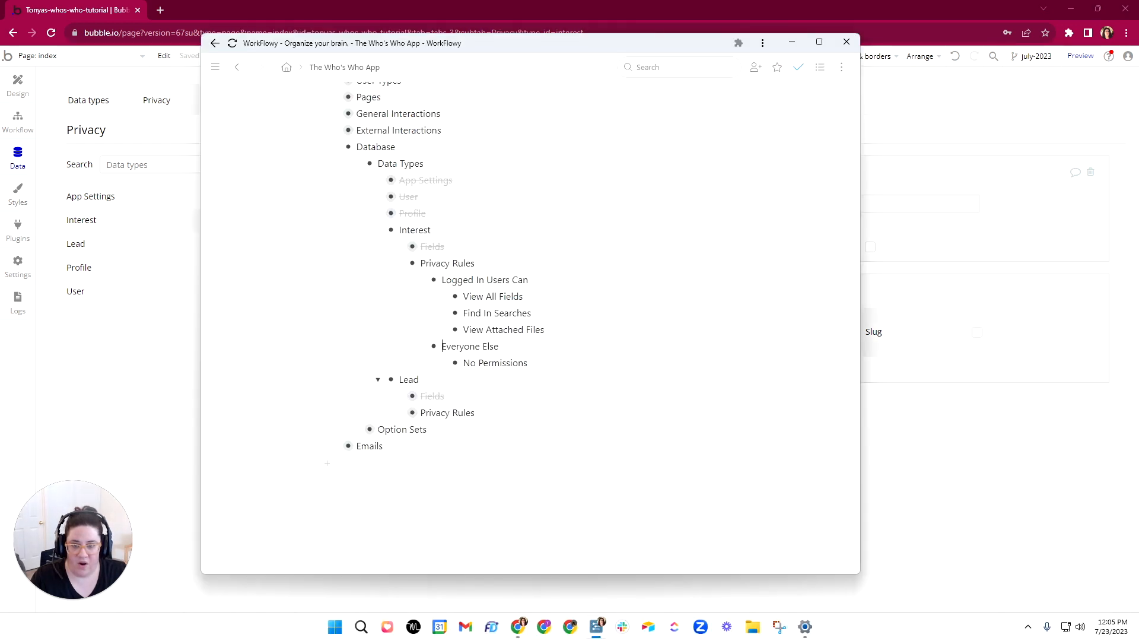
left_click(360, 231)
left_click(392, 277)
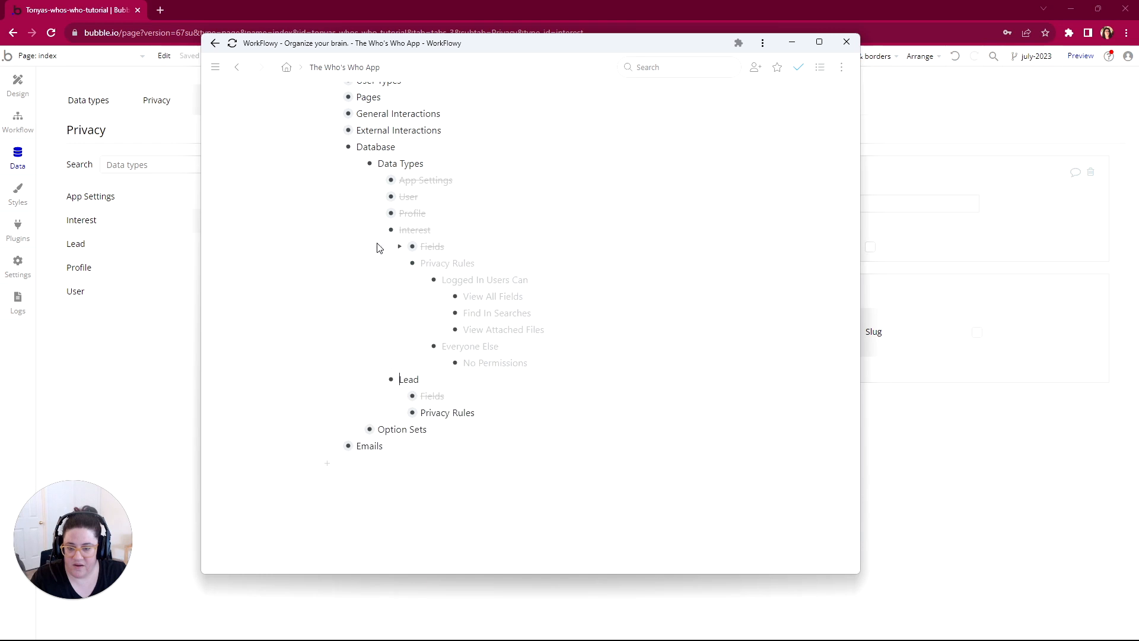
left_click(378, 230)
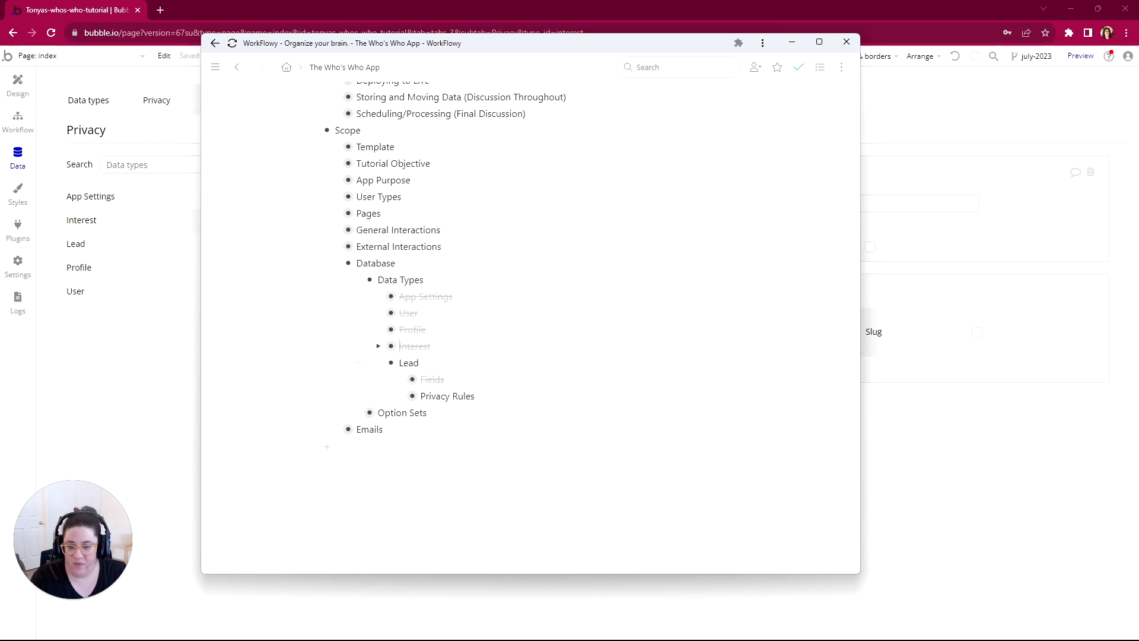
Step: Expand Lead's Privacy Rules in the outline, including App Admin Can and Everyone Else
left_click(399, 396)
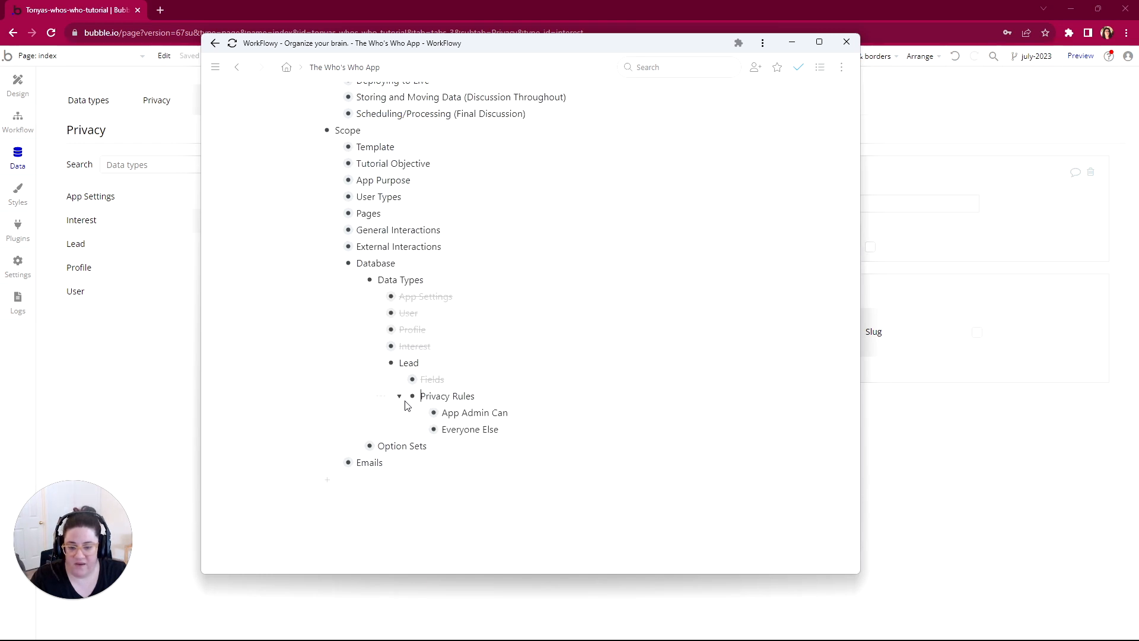
left_click(421, 380)
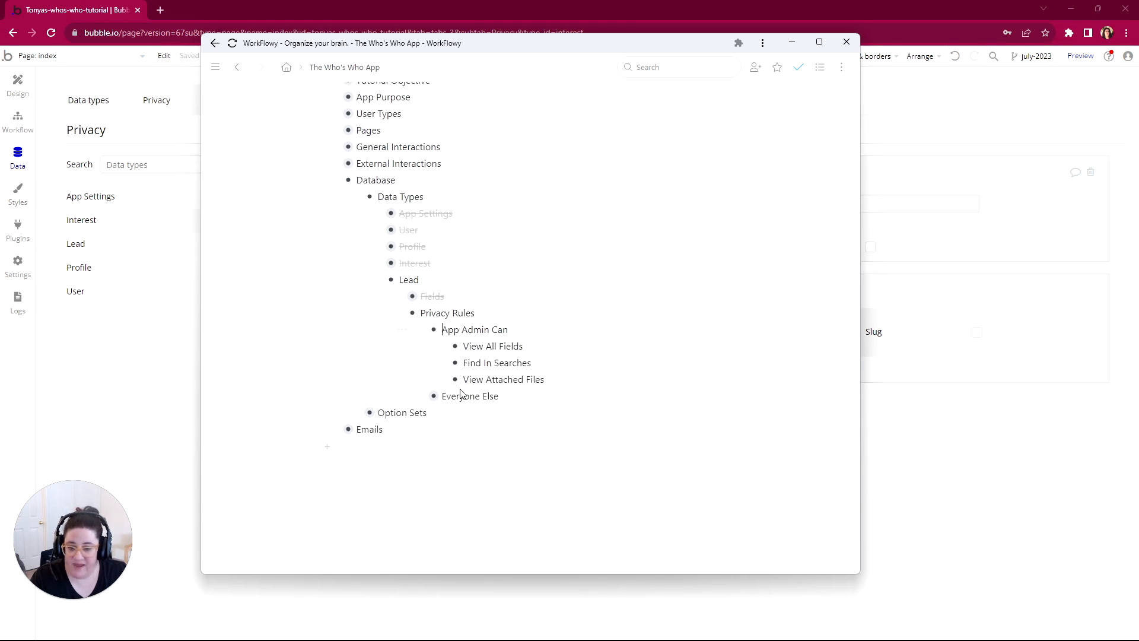
left_click(424, 396)
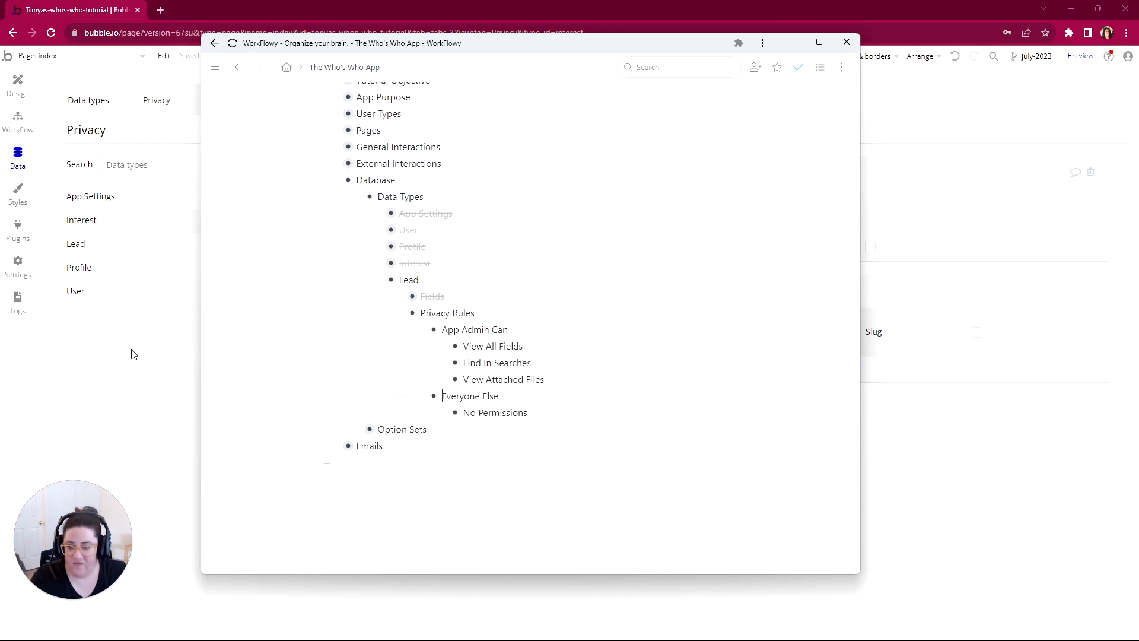
Step: Switch back to Bubble and create a privacy rule named Admin for the Lead data type
left_click(77, 243)
left_click(398, 212)
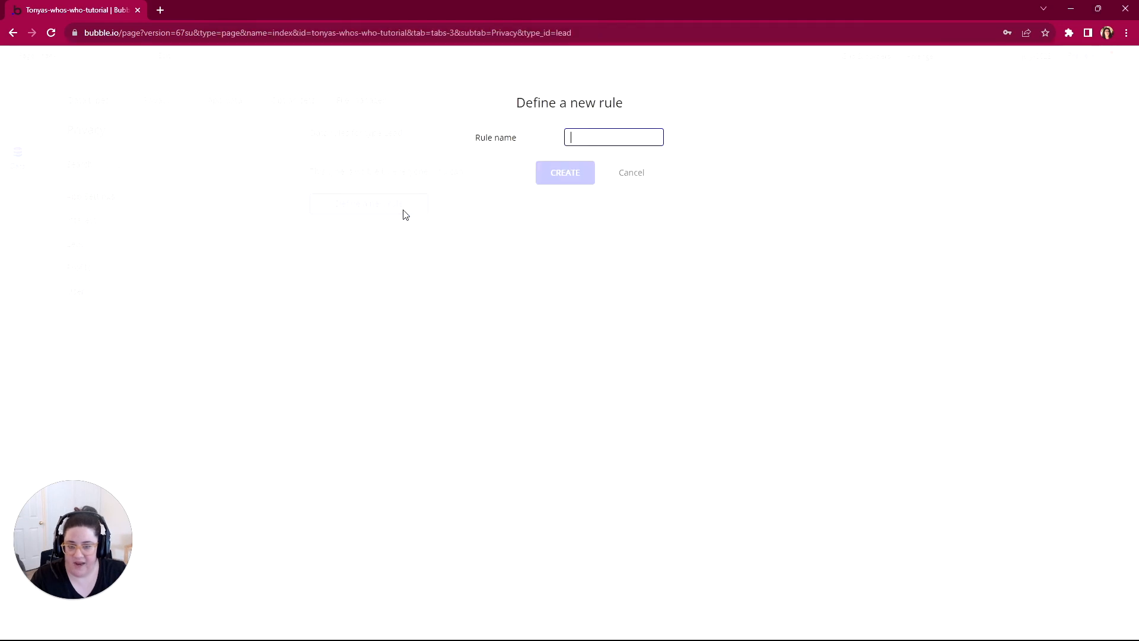
type("Adin")
key("BackSpace")
key("BackSpace")
key("BackSpace")
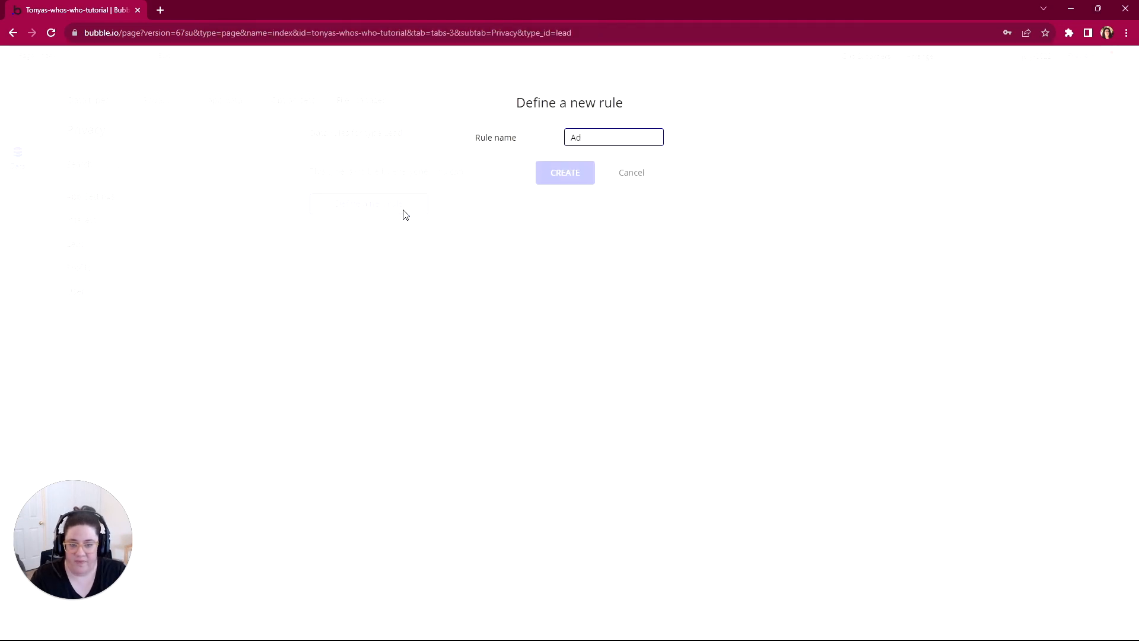
type("min")
left_click(569, 172)
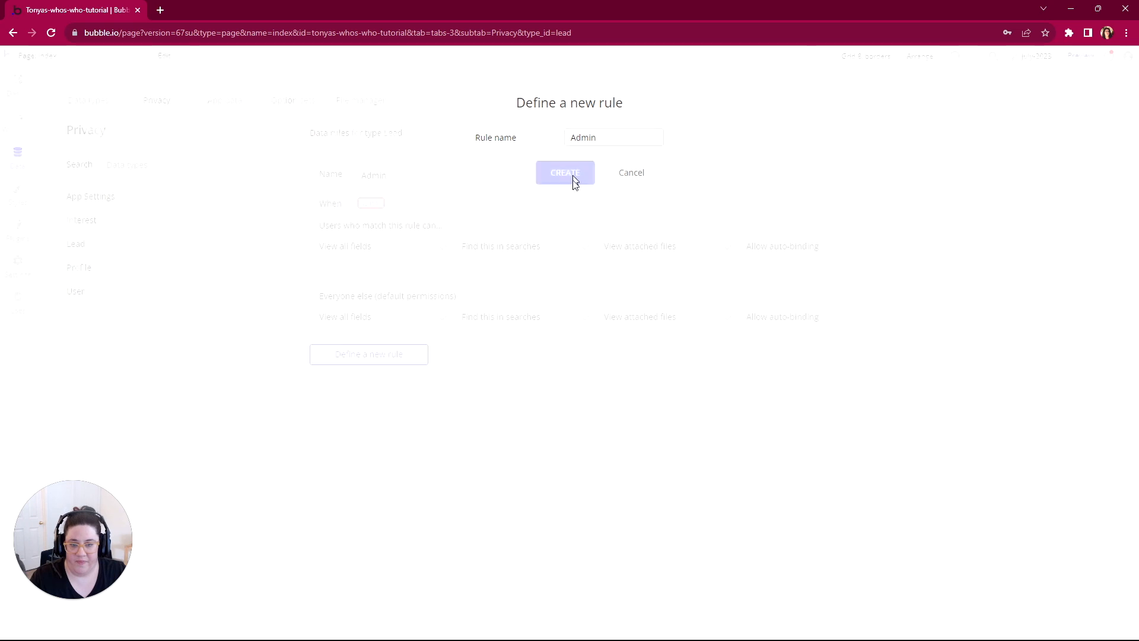
Step: Set the Admin rule's condition to Current User's Role is App Admin and Current User is logged in
left_click(394, 202)
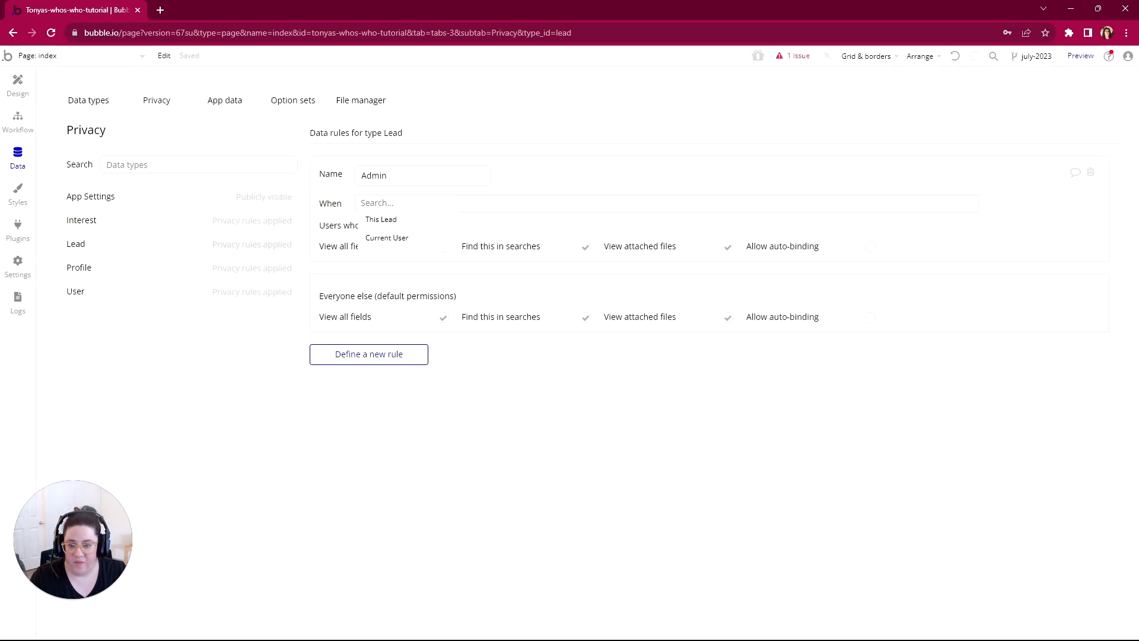
left_click(387, 238)
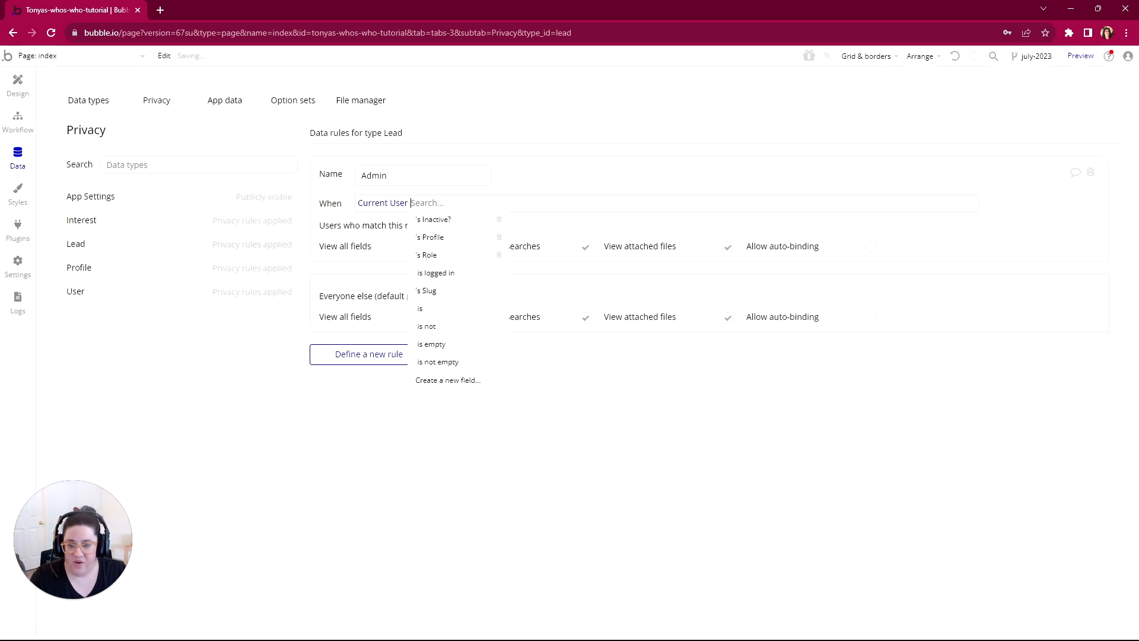
left_click(430, 256)
left_click(468, 224)
left_click(472, 222)
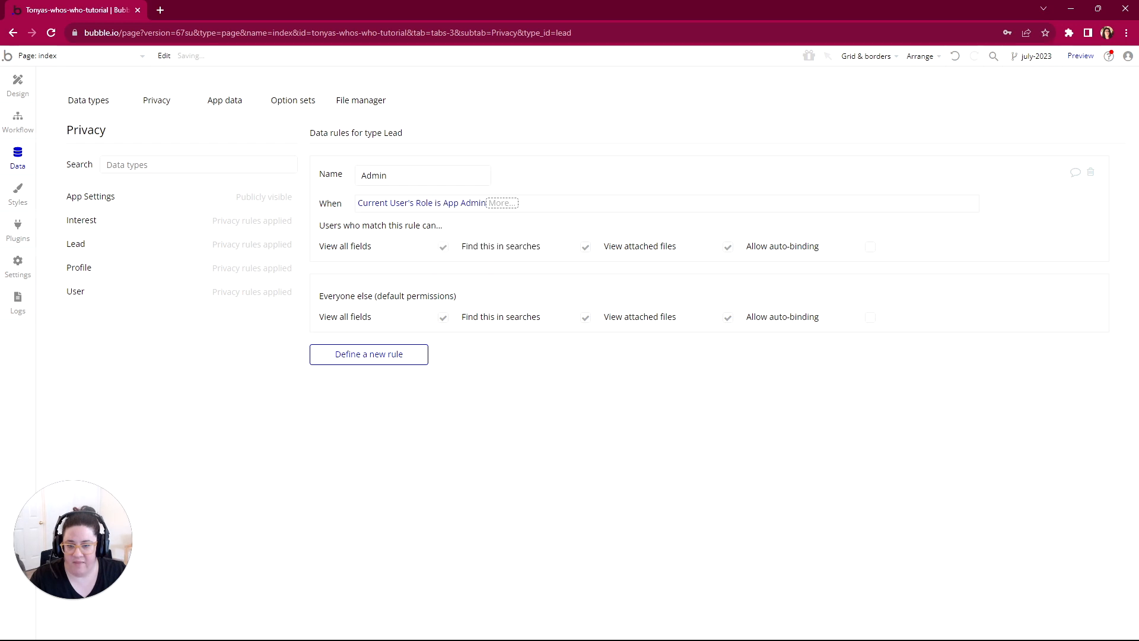
left_click(529, 237)
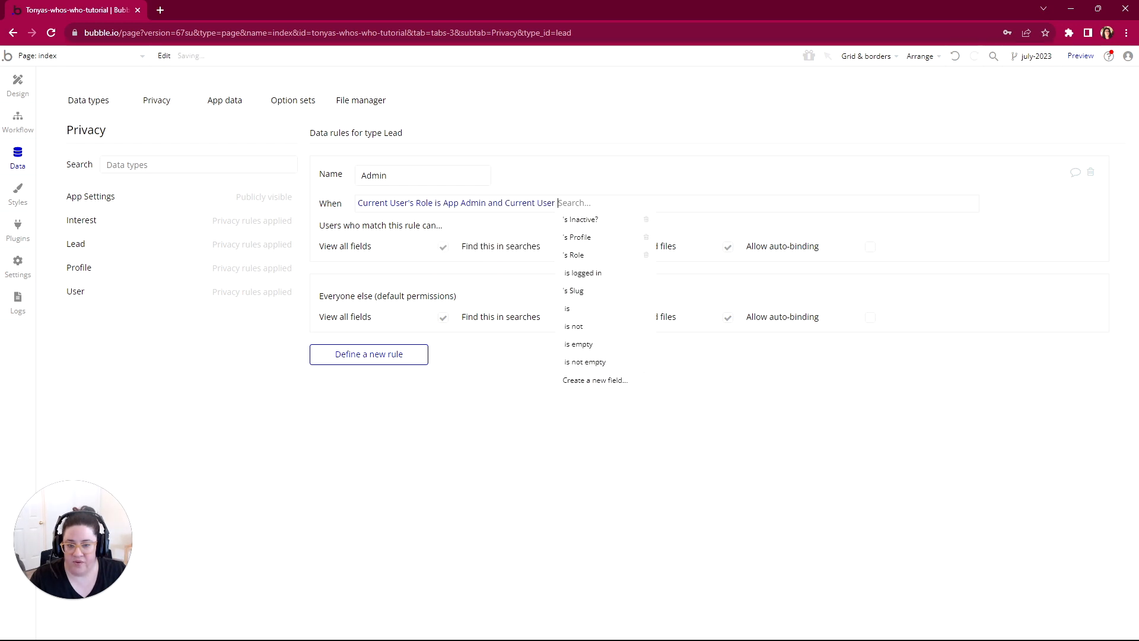
left_click(592, 275)
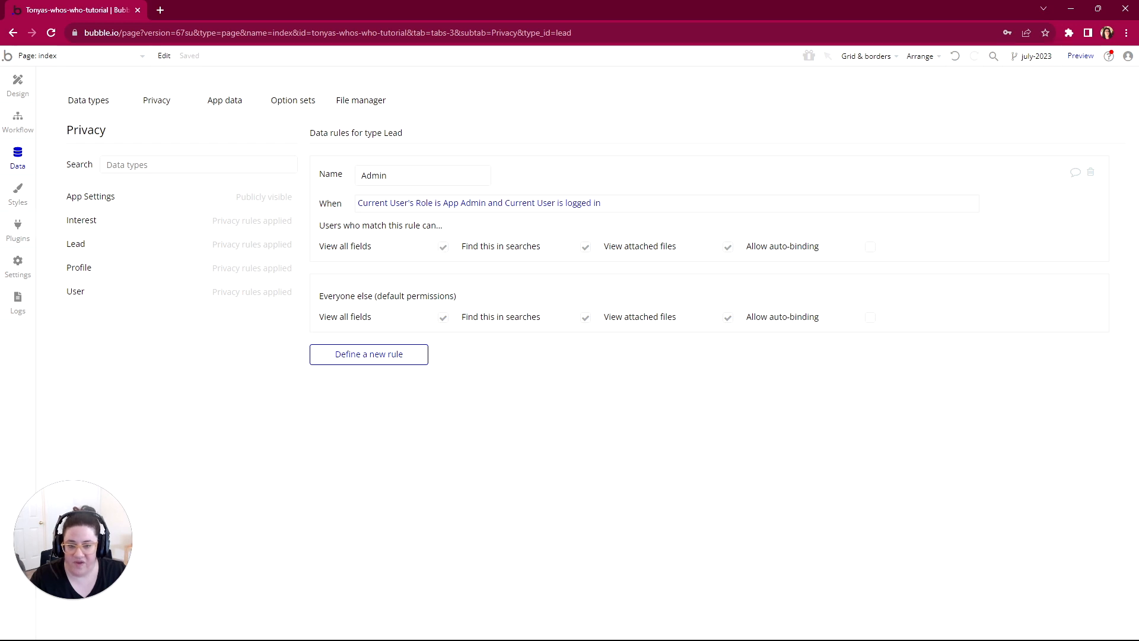
Step: Disable View all fields, Find this in searches and View attached files for Everyone else on the Lead type
left_click(443, 319)
left_click(443, 353)
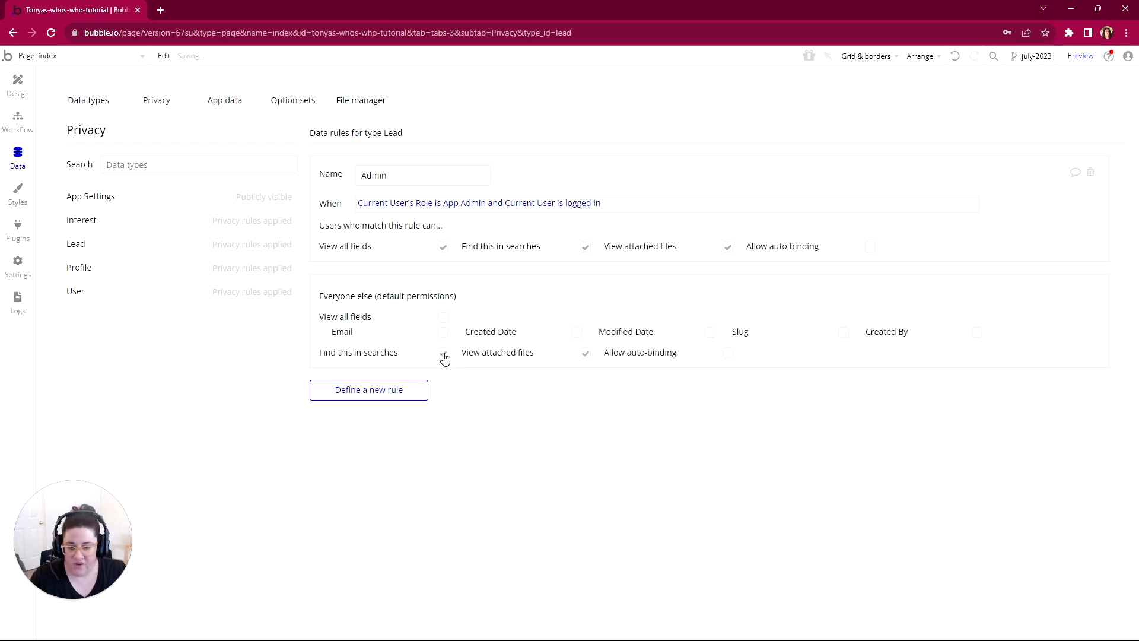
left_click(586, 356)
Step: Switch to WorkFlowy, mark the Lead data type as complete in the outline and collapse it
mouse_move(569, 640)
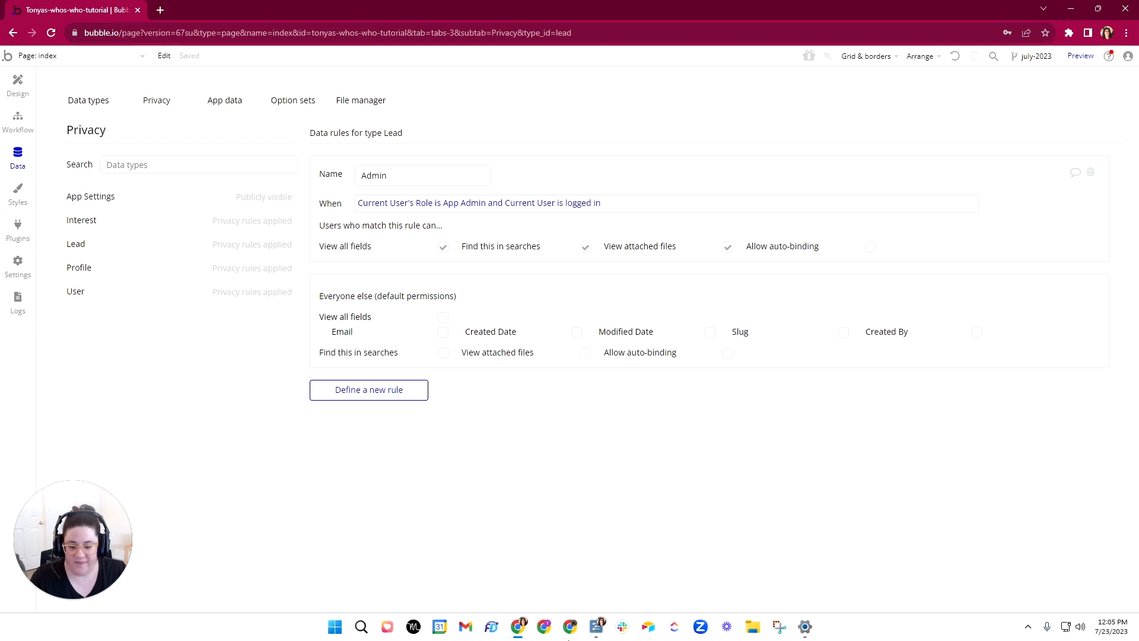
left_click(600, 629)
scroll(421, 386, "down", 1)
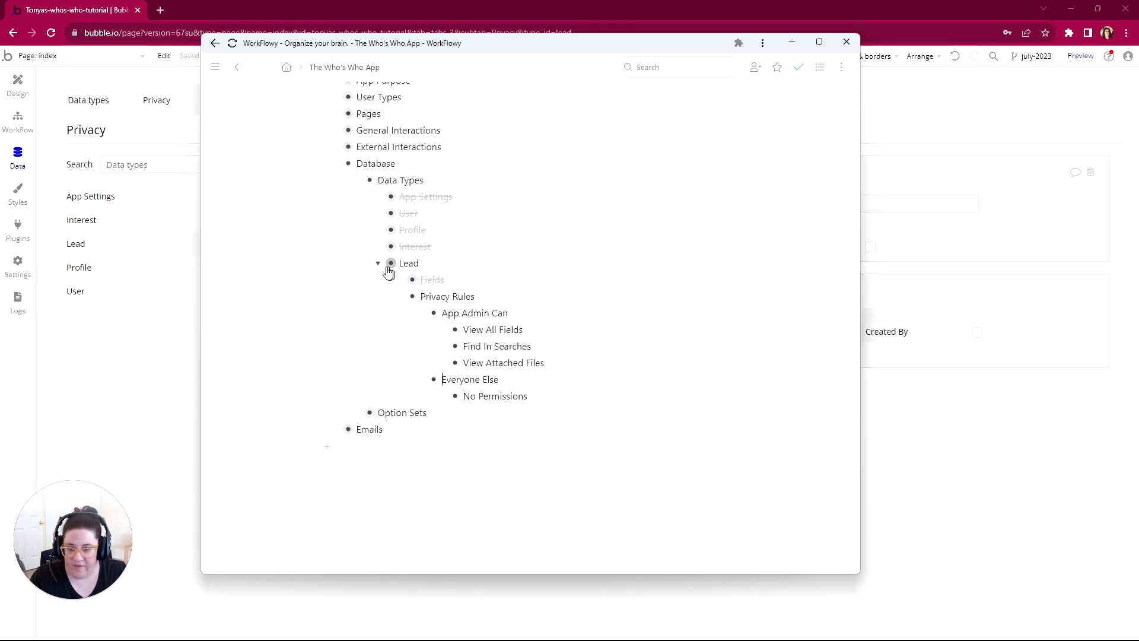
left_click(360, 263)
left_click(395, 313)
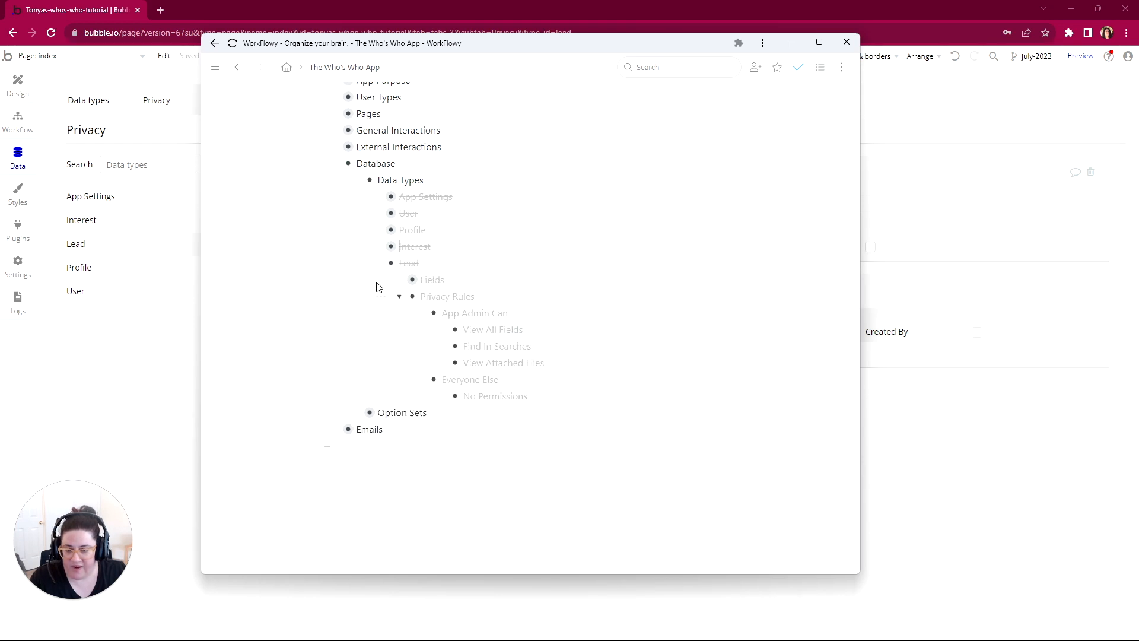
left_click(391, 262)
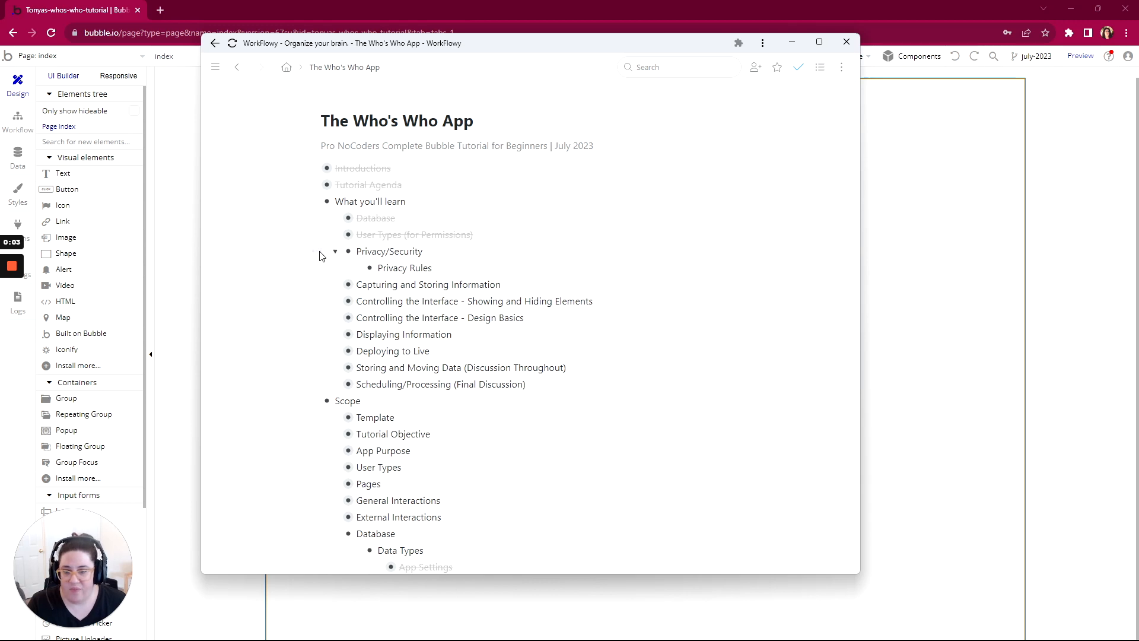
Step: Mark Privacy/Security under What you'll learn as complete
mouse_move(318, 254)
left_click(361, 304)
scroll(333, 166, "down", 2)
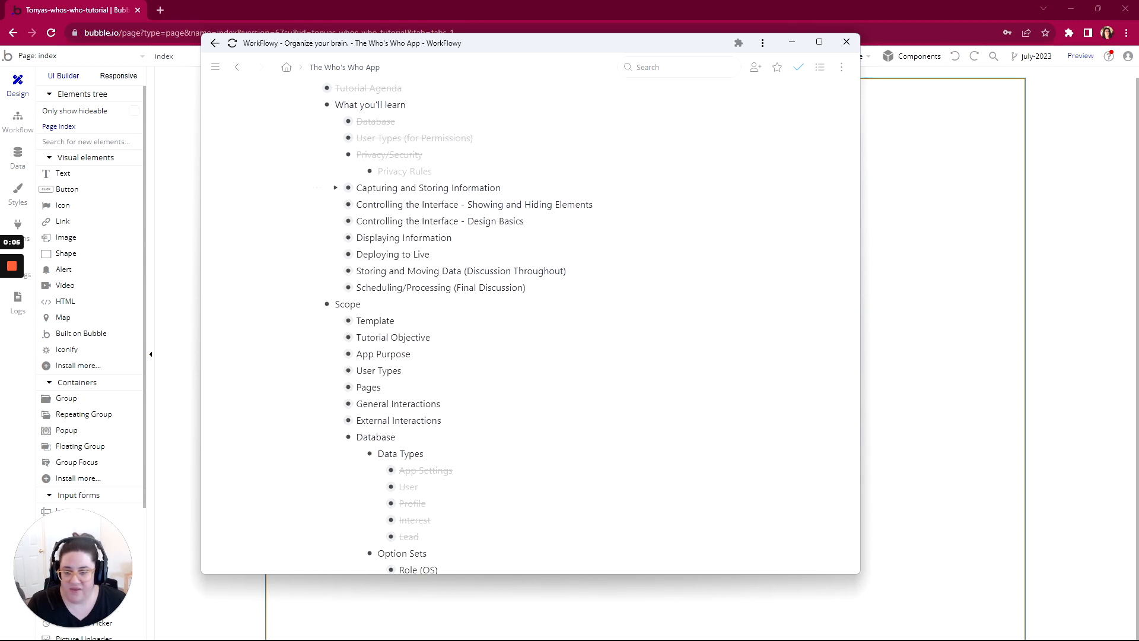
Step: Expand the Yes/No Inclusive (OS) option set and mark the Database section under Scope as complete
scroll(333, 158, "down", 3)
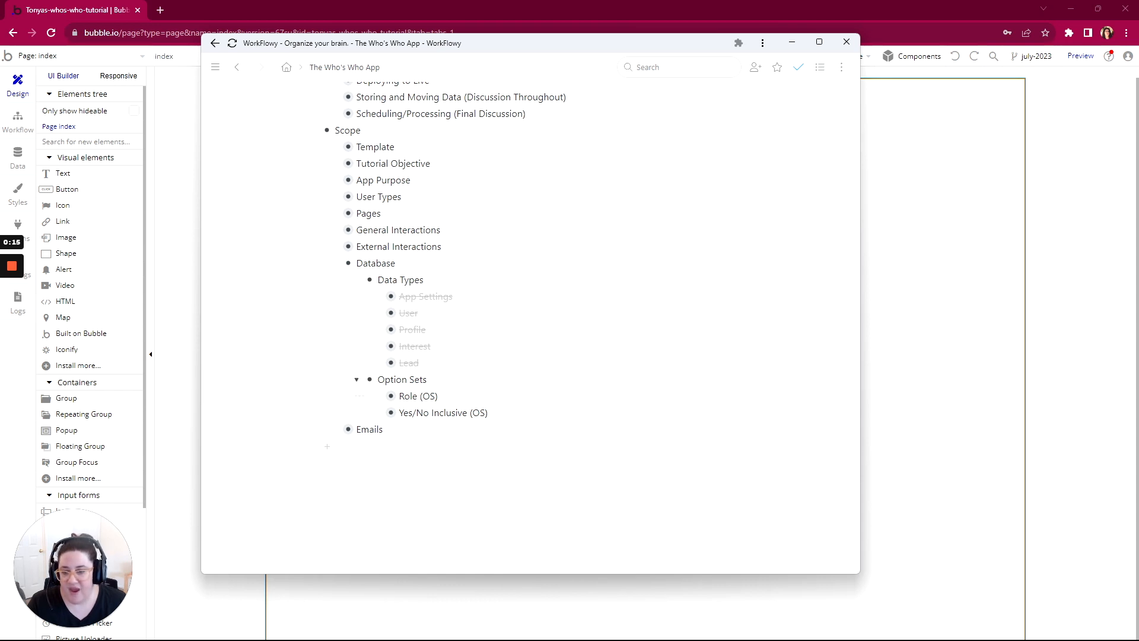
left_click(378, 412)
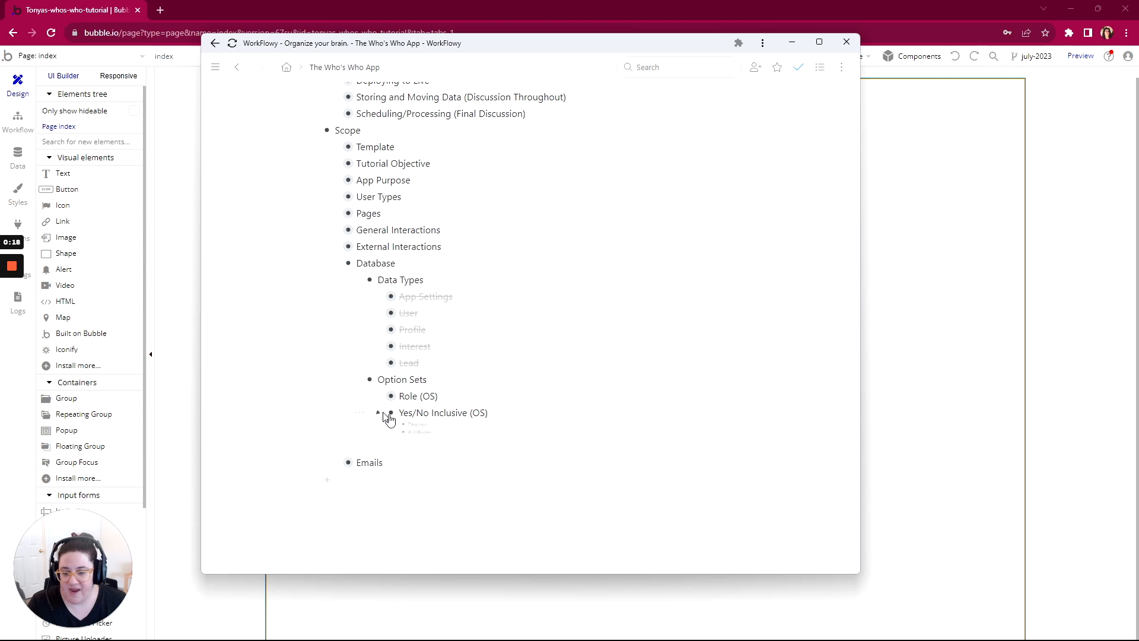
left_click(316, 262)
left_click(353, 313)
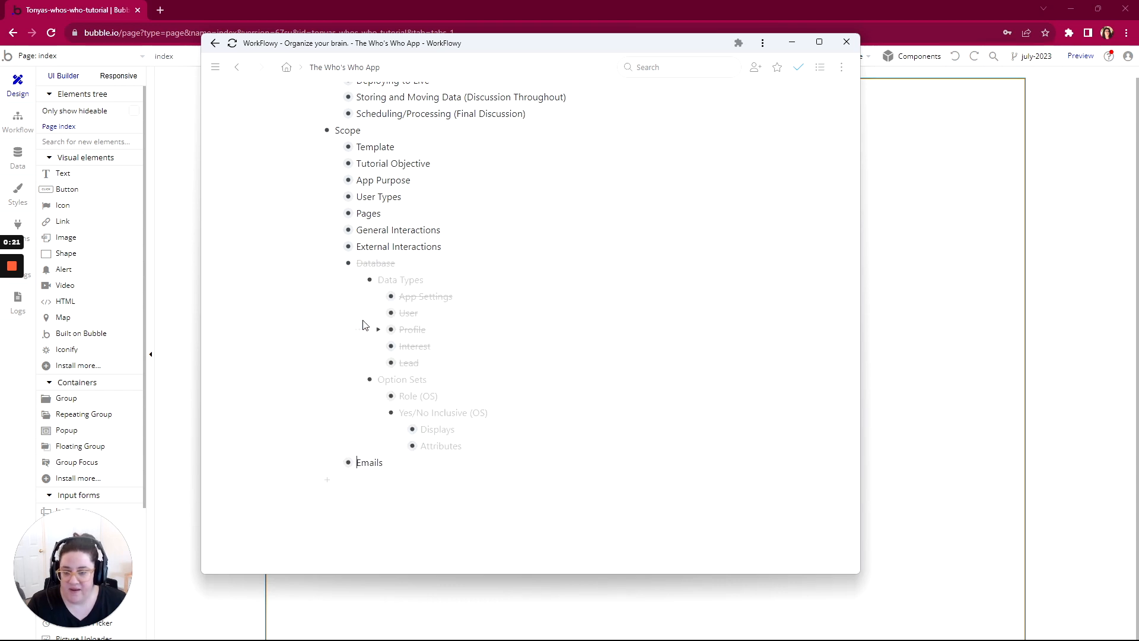
scroll(339, 323, "up", 5)
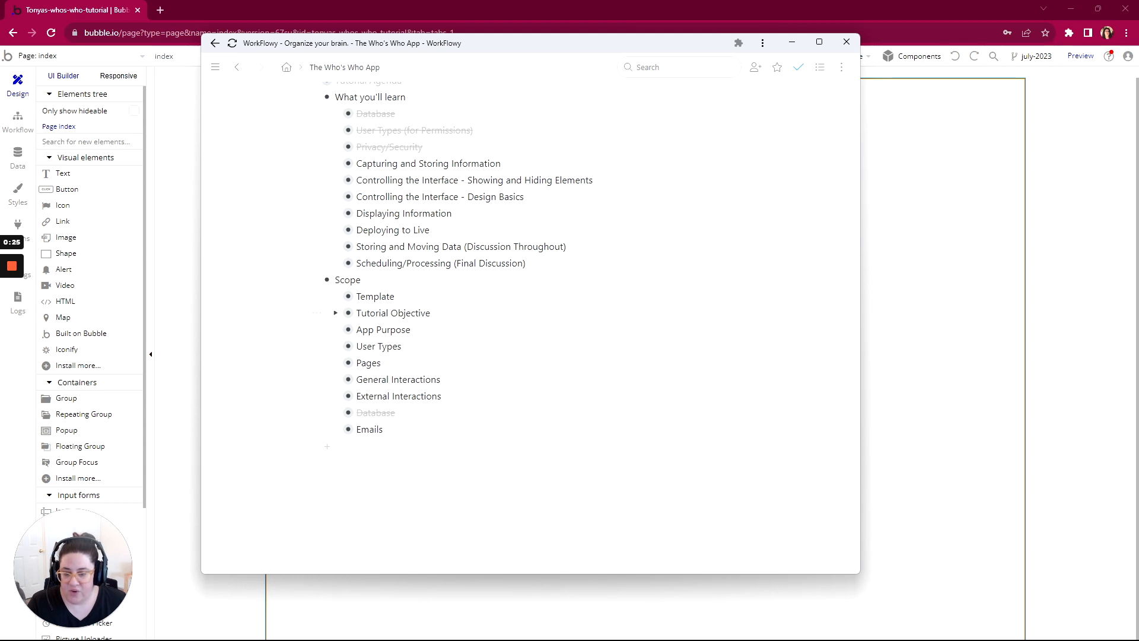
Step: Mark Template, Tutorial Objective, App Purpose and User Types under Scope as complete and expand Pages
left_click_drag(402, 346, 392, 296)
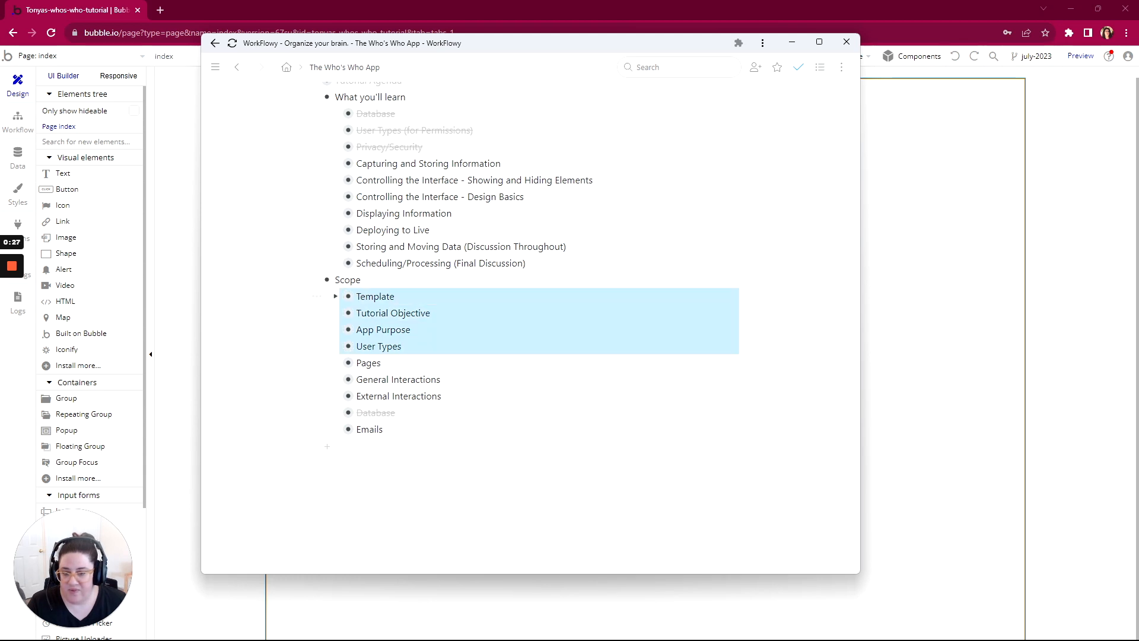
left_click(682, 405)
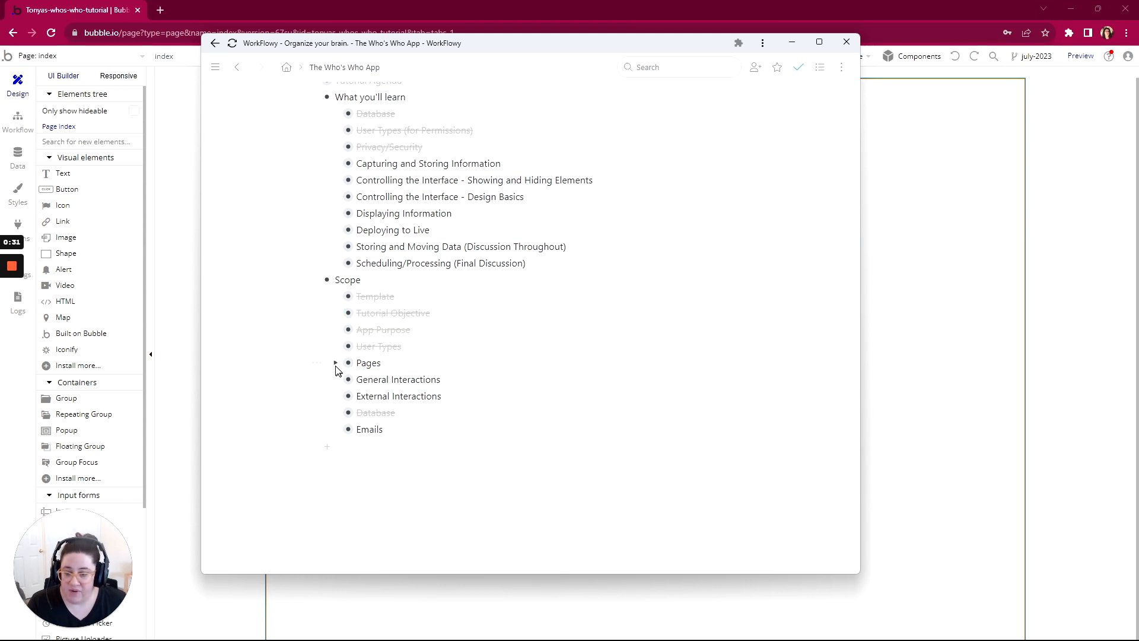
left_click(335, 364)
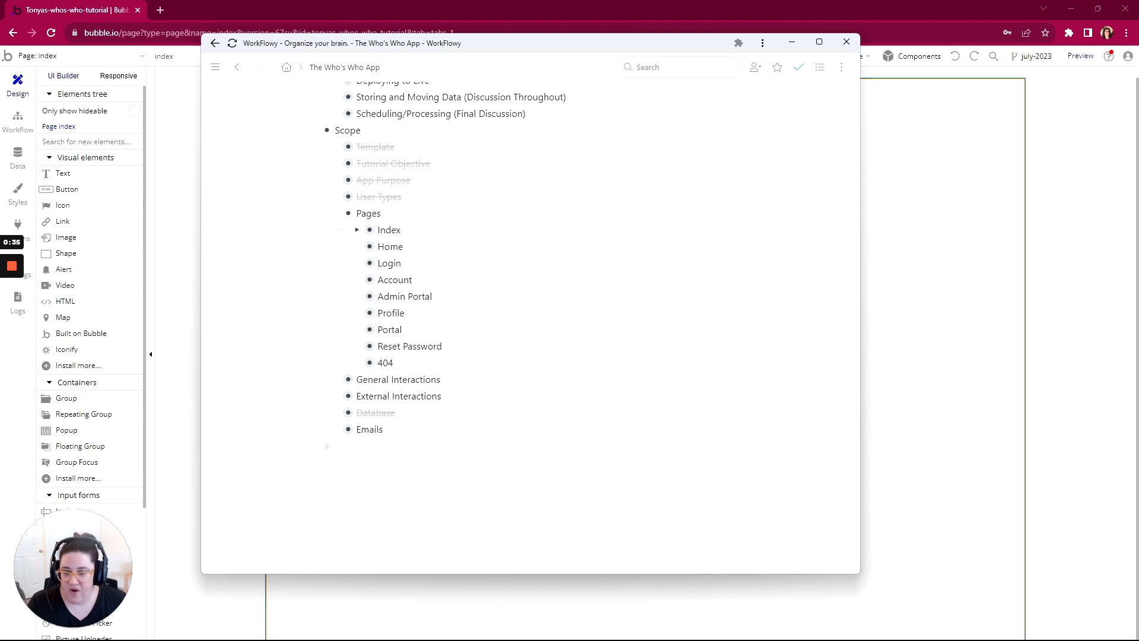
Step: Expand the Index page under Pages in the outline, along with its Purpose and Title items
left_click(358, 232)
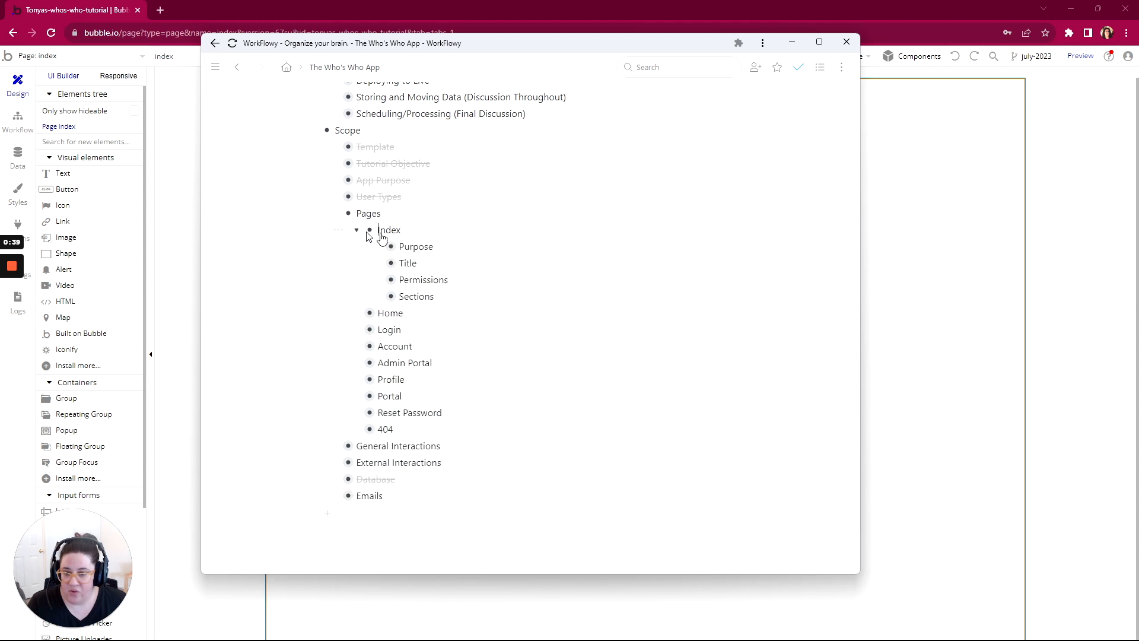
left_click(379, 248)
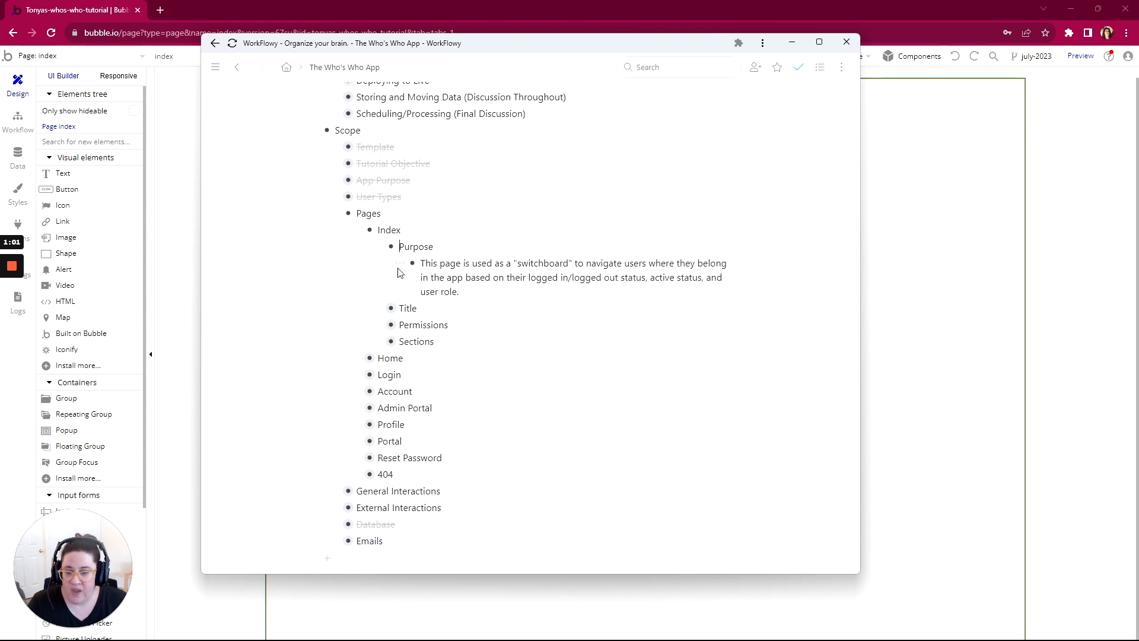
left_click(379, 308)
Step: Complete the Index page's title in the outline as "App Name - Who's Who Directory"
scroll(380, 314, "down", 2)
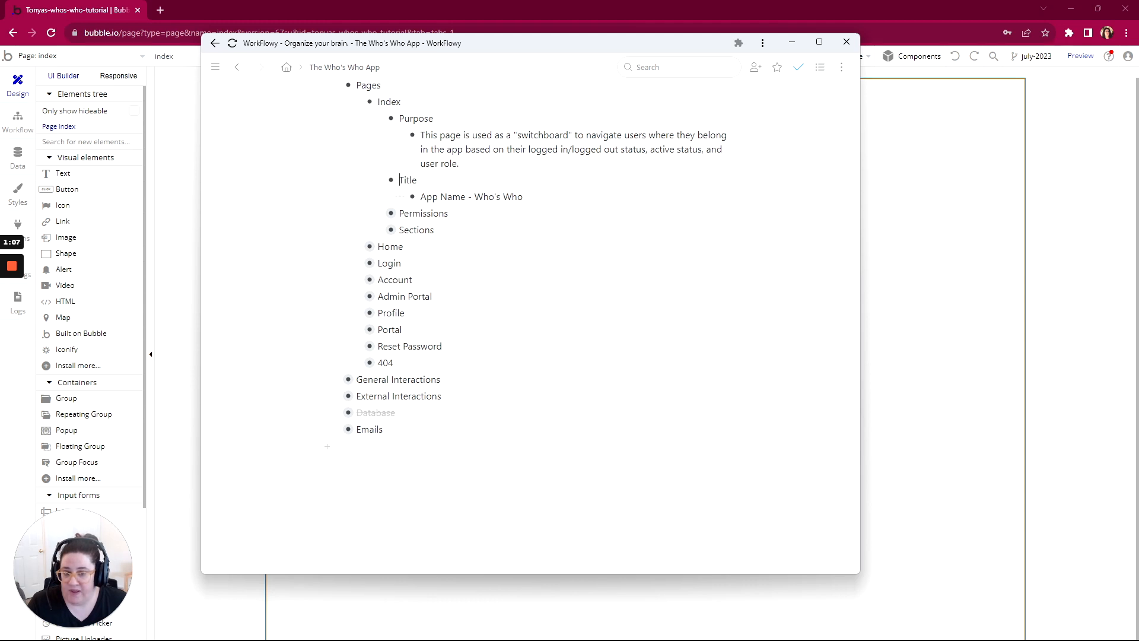
type("Direc")
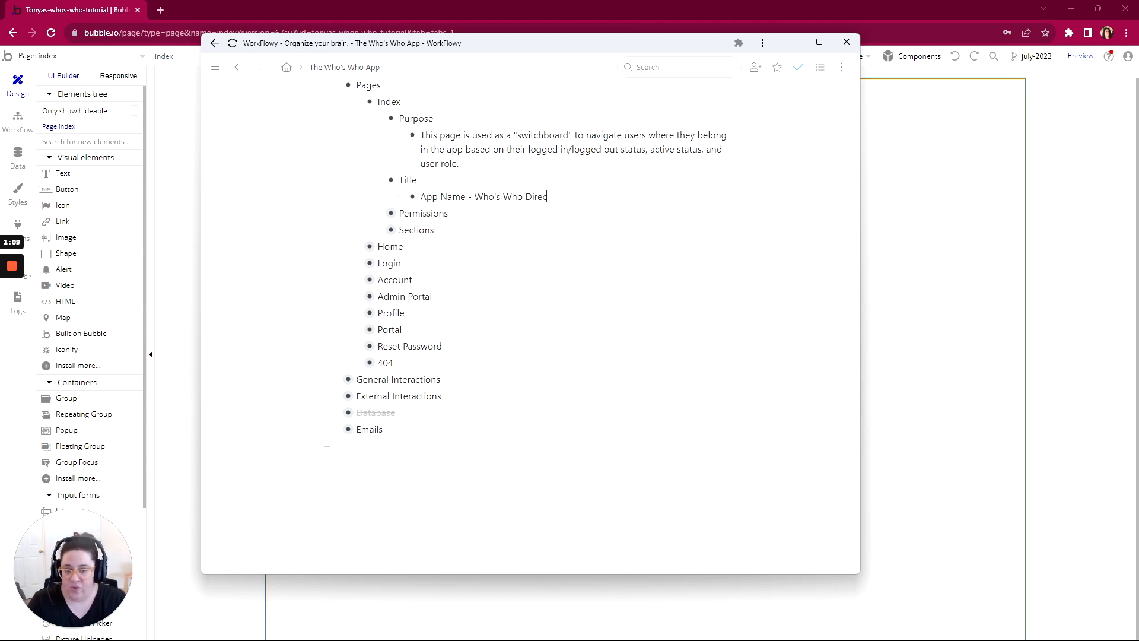
type("tory")
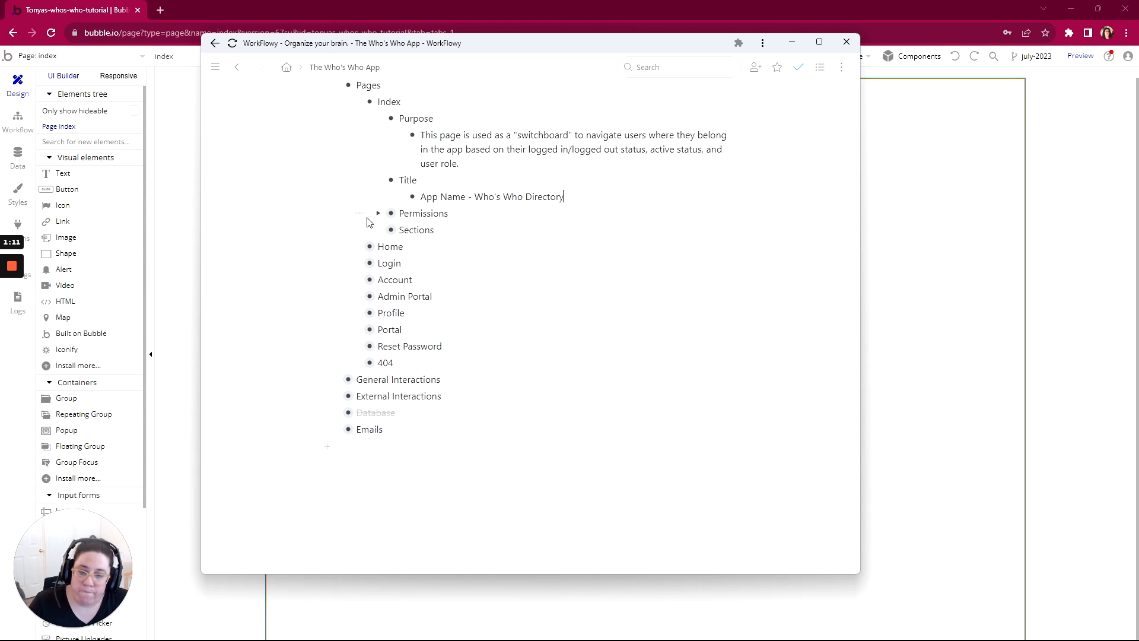
Step: Expand the Permissions and Sections items of the Index page
left_click(381, 213)
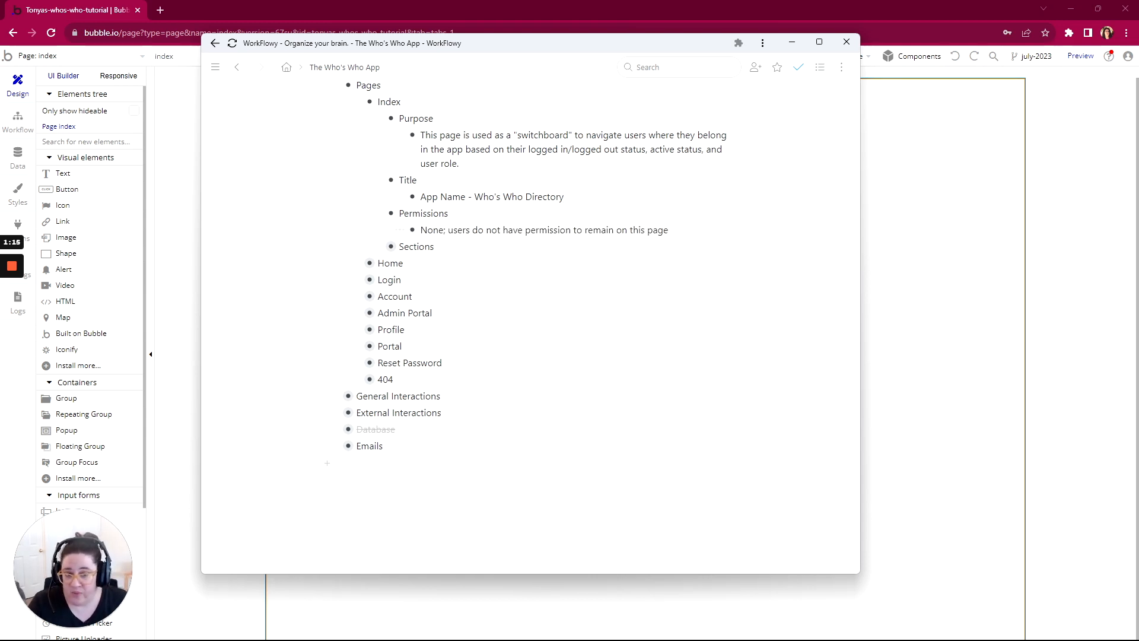
mouse_move(16, 274)
left_click(14, 315)
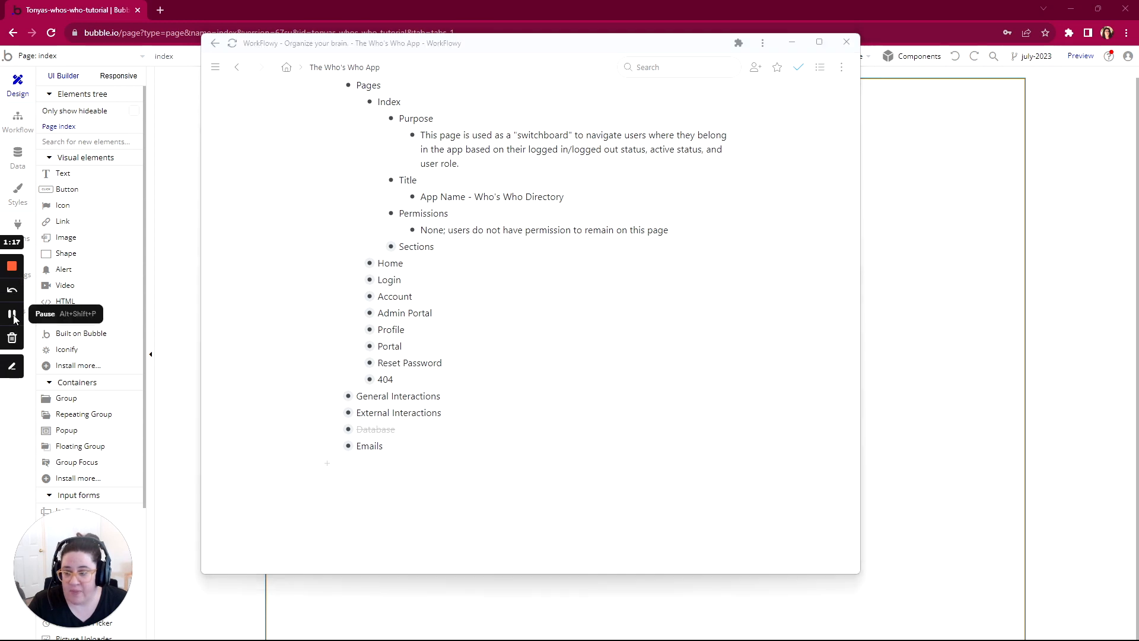
left_click(378, 246)
scroll(402, 233, "down", 1)
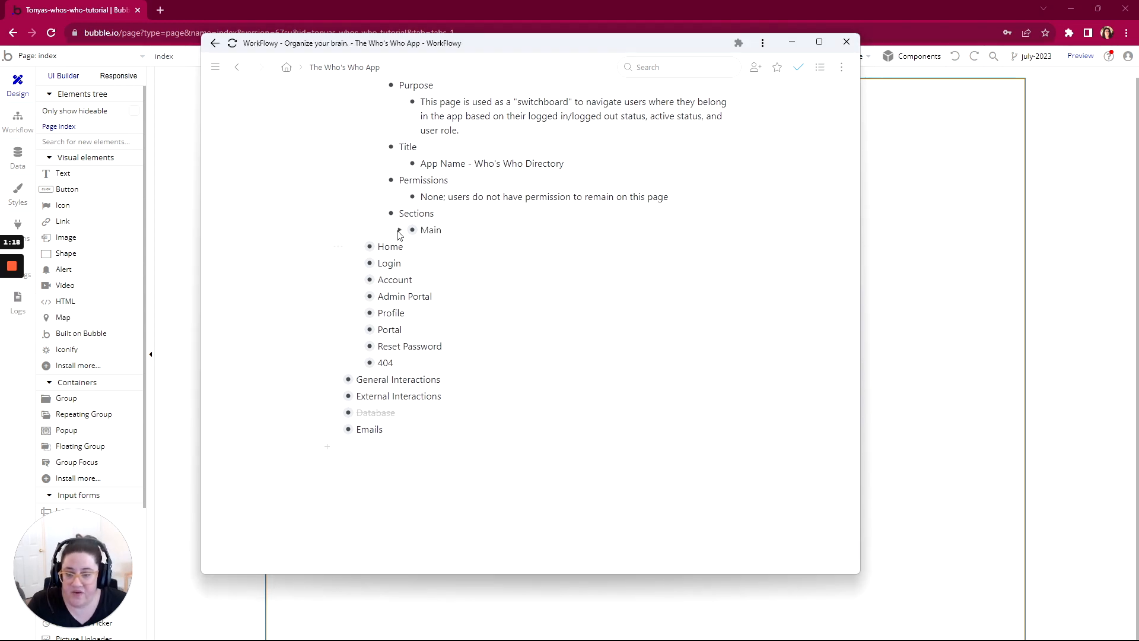
Step: Expand Main with its Screen Collapsed and Logged In users items, and review the Index page's navigation requirements
left_click(401, 231)
scroll(402, 233, "down", 2)
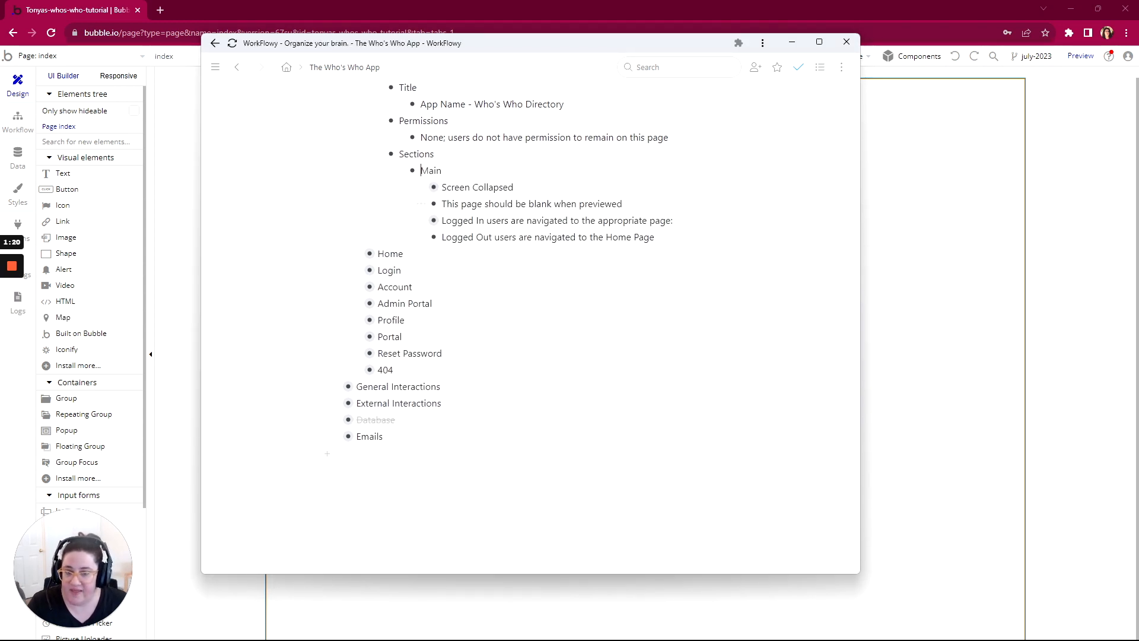
left_click(421, 187)
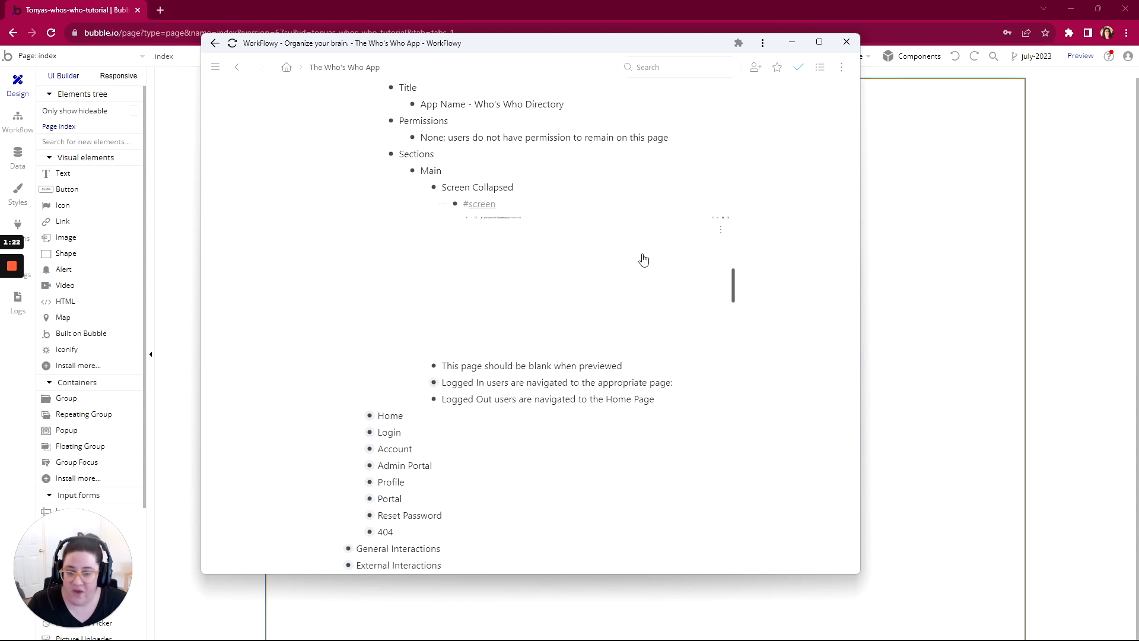
left_click(421, 382)
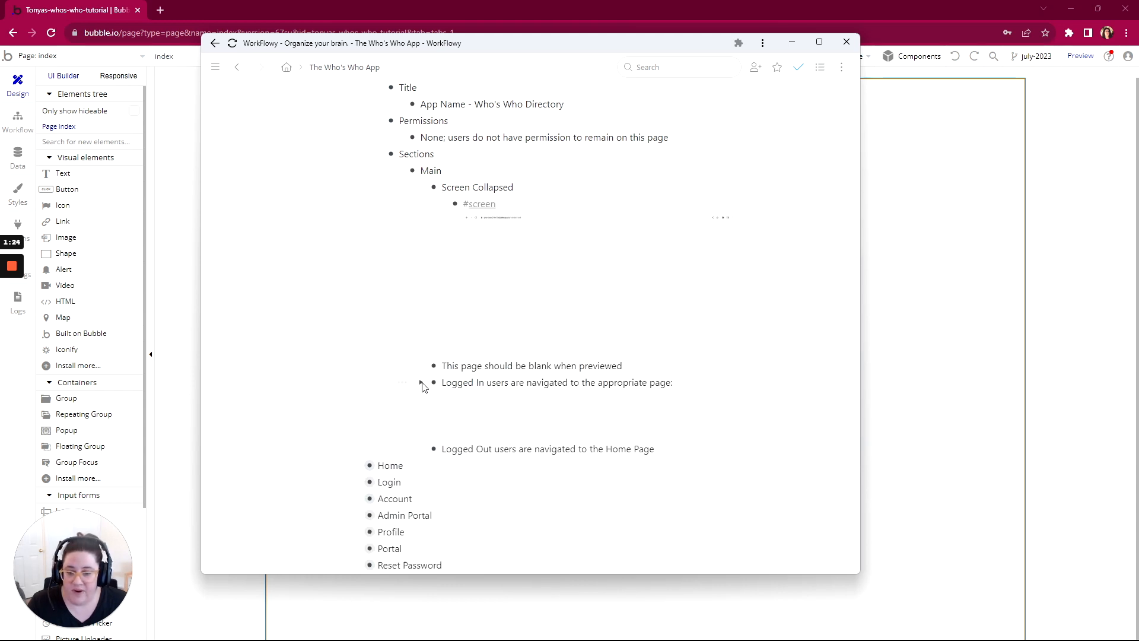
scroll(454, 410, "down", 3)
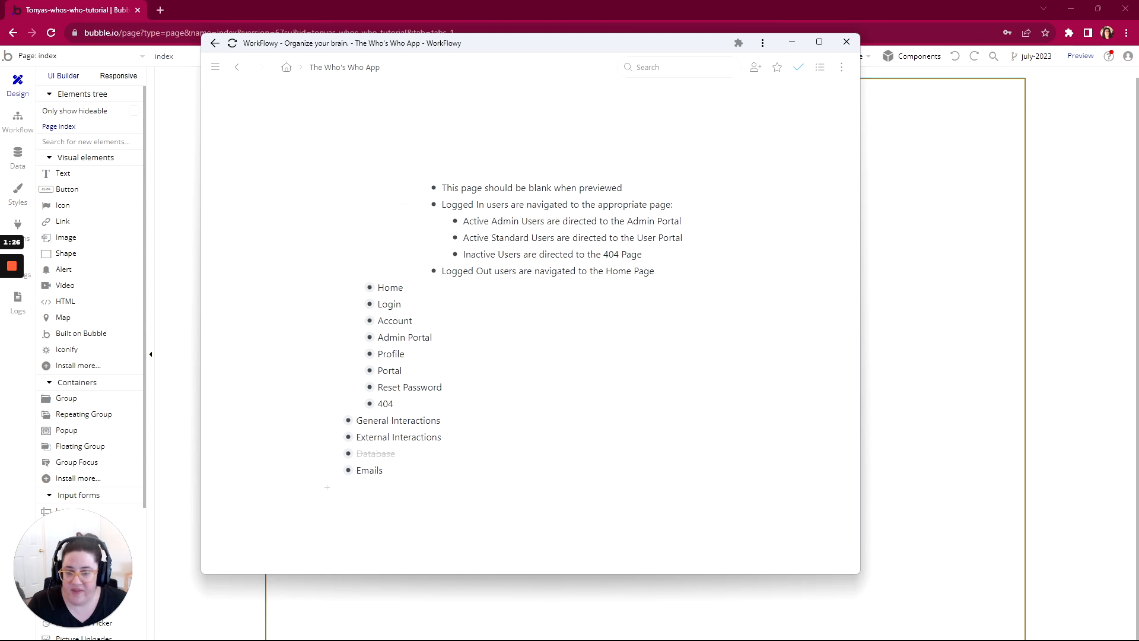
scroll(534, 332, "up", 5)
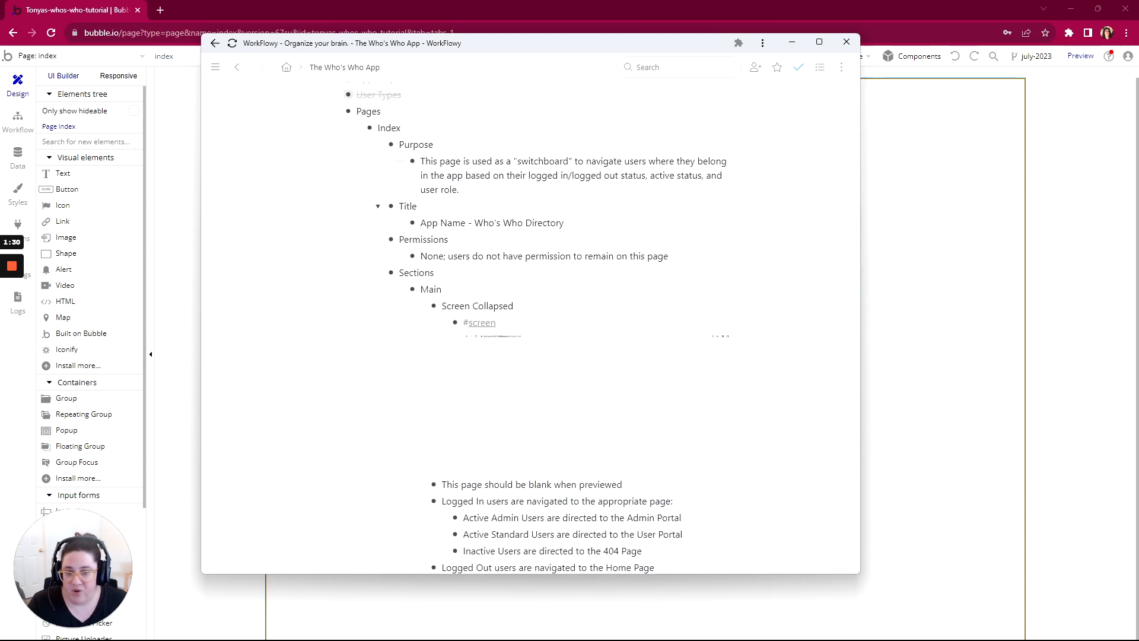
scroll(404, 338, "down", 2)
scroll(404, 338, "up", 2)
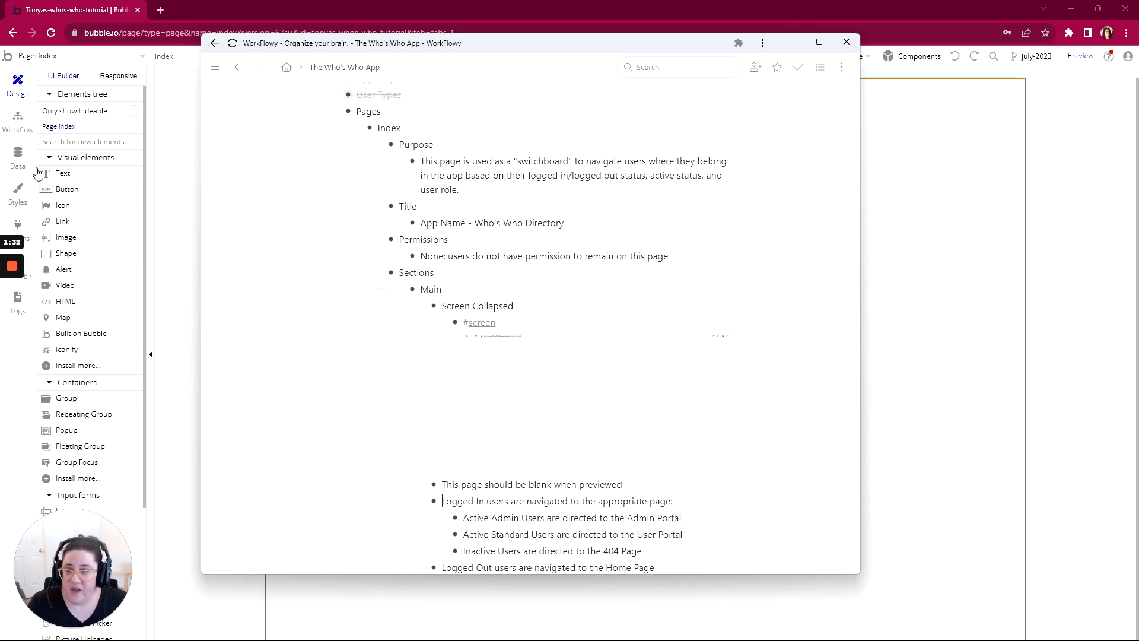
Step: Switch to the Bubble editor, view the list of pages and reusable elements, and select the index page
left_click(16, 87)
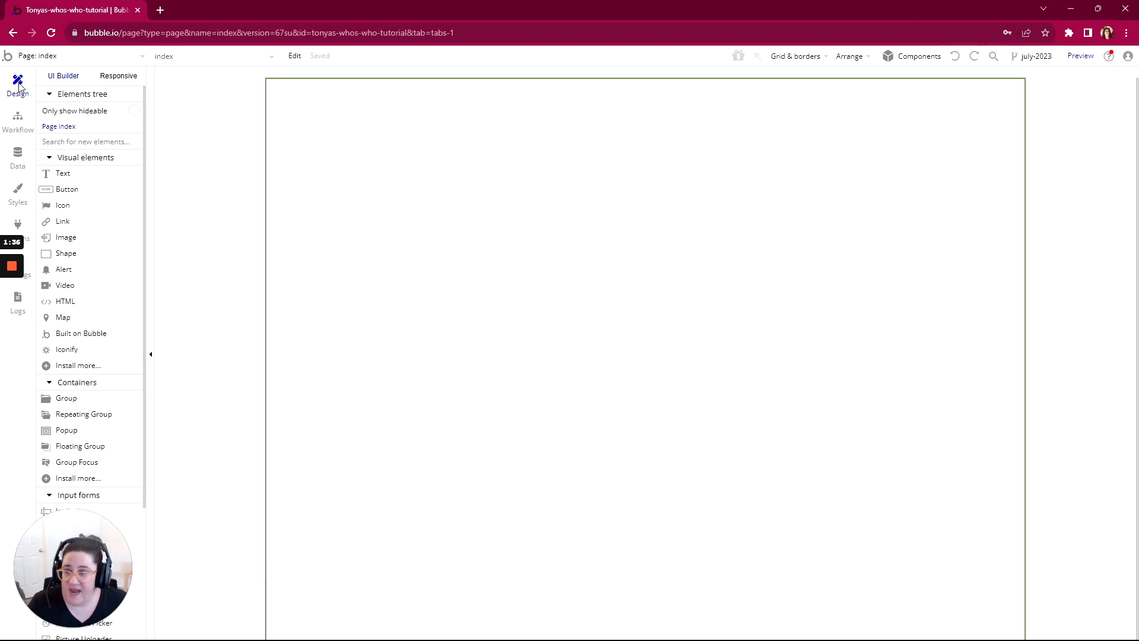
left_click(42, 58)
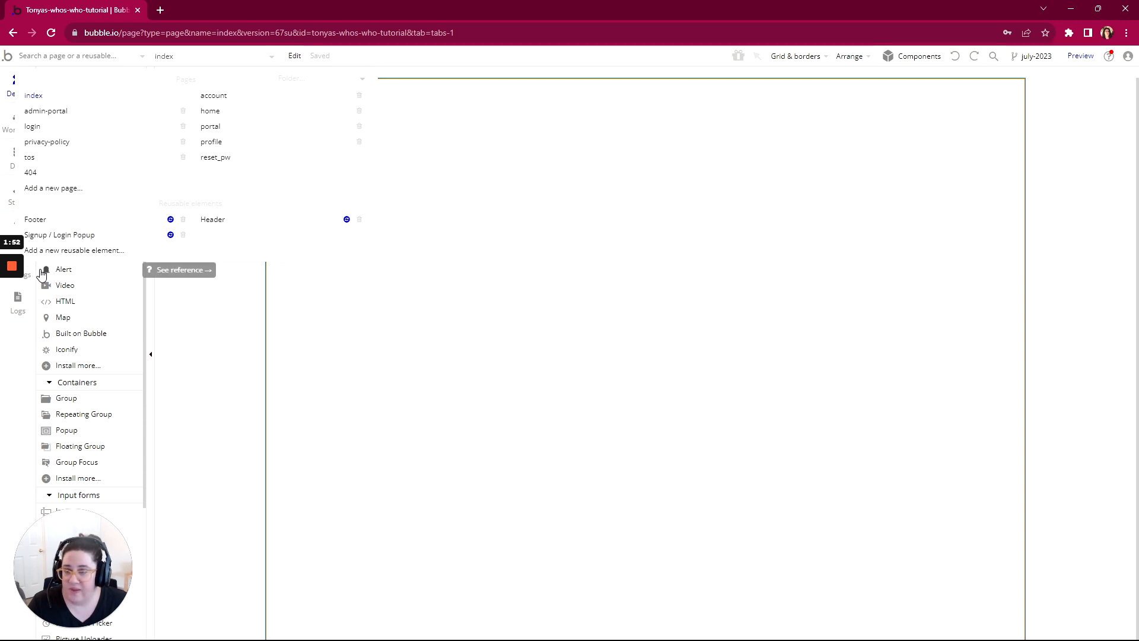
left_click(107, 93)
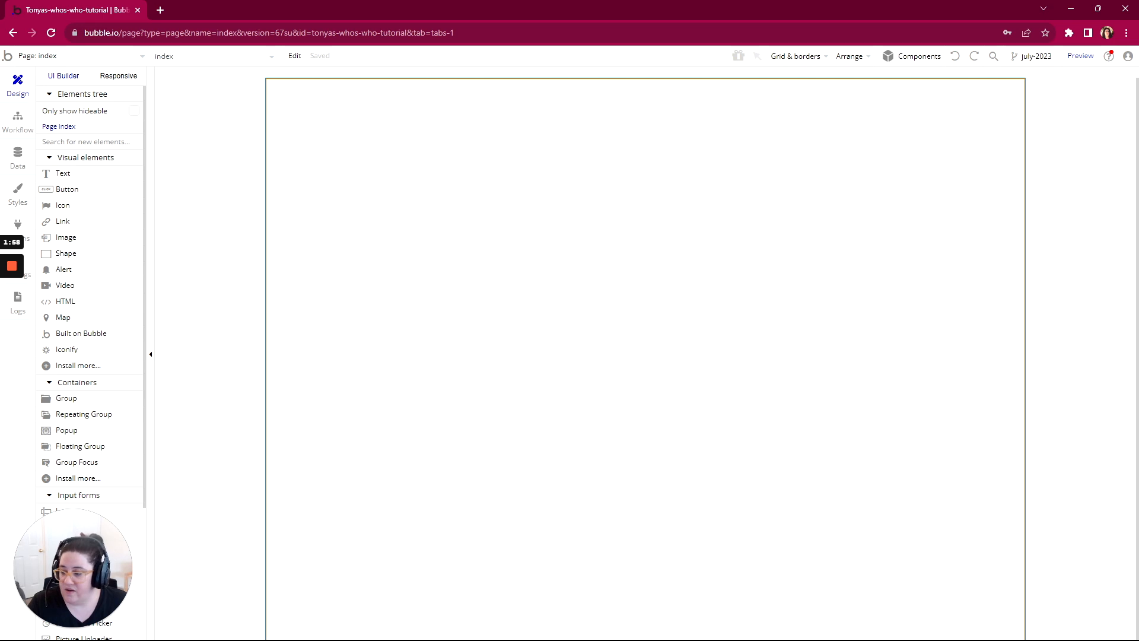
Step: Switch to WorkFlowy to check the Index page's purpose, title and permissions, and return to the Bubble editor
key("alt+Tab")
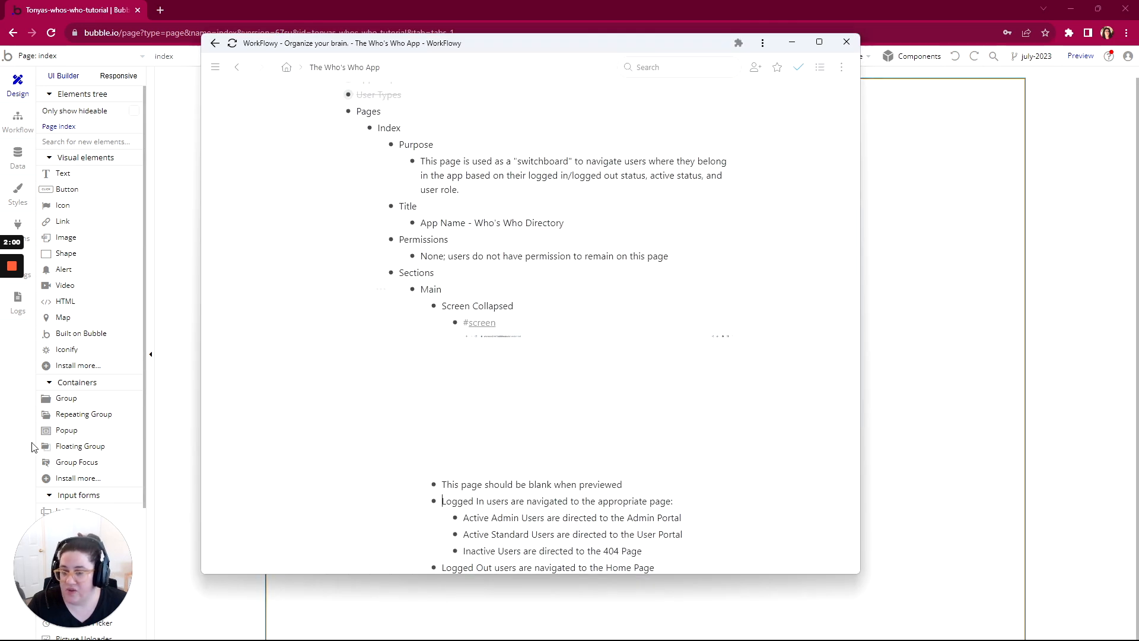
scroll(412, 261, "up", 2)
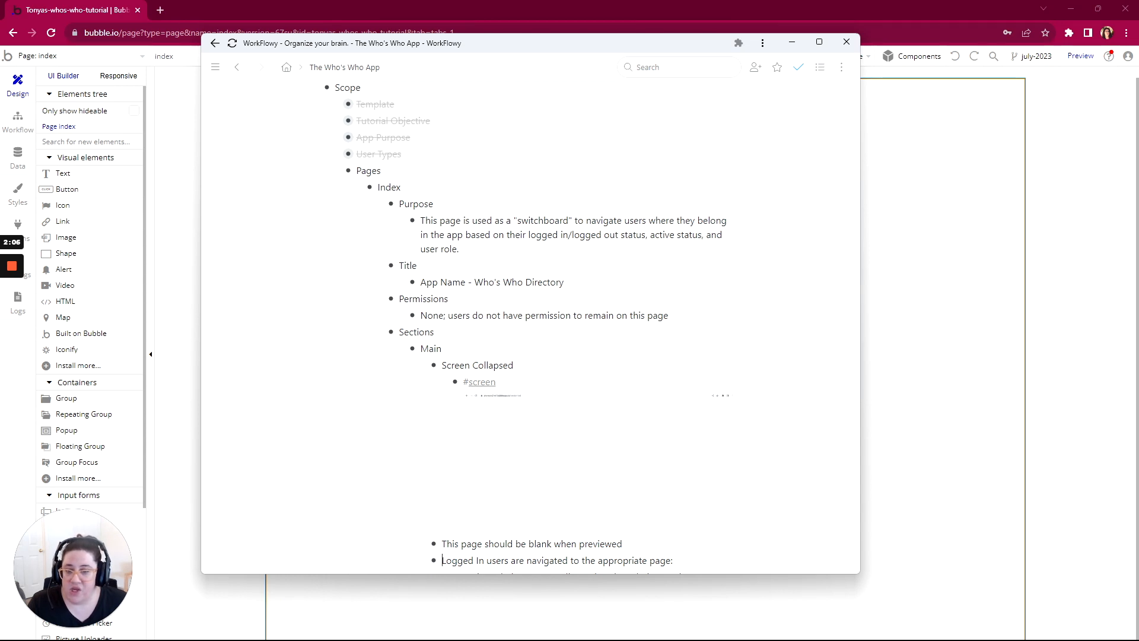
left_click(17, 81)
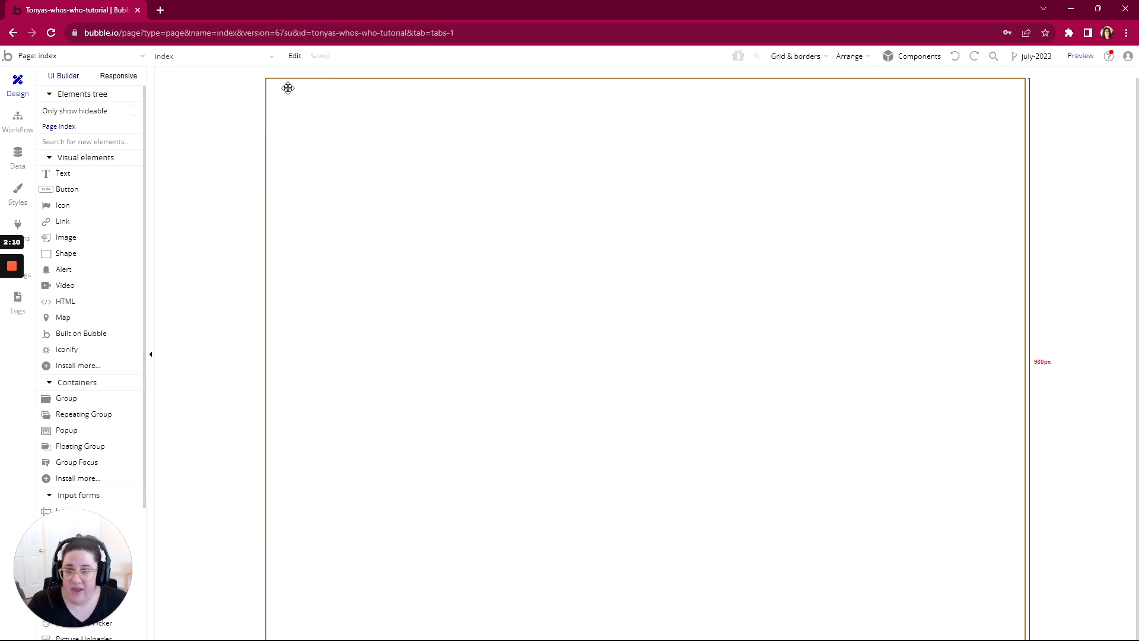
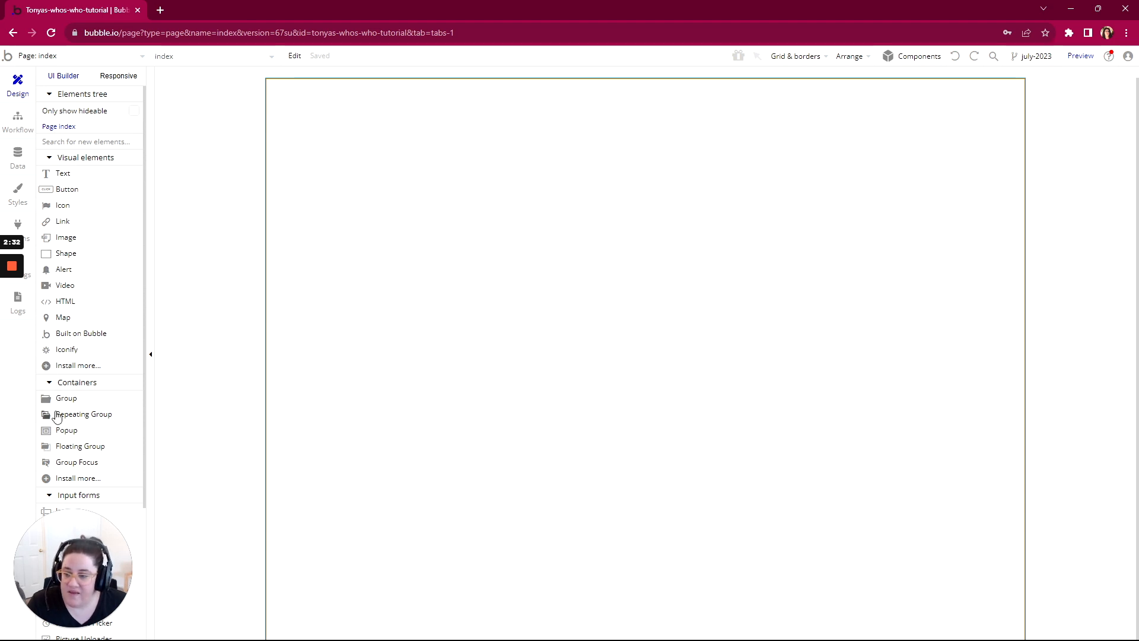
Step: Open the index page's property editor from the elements tree
scroll(56, 417, "down", 3)
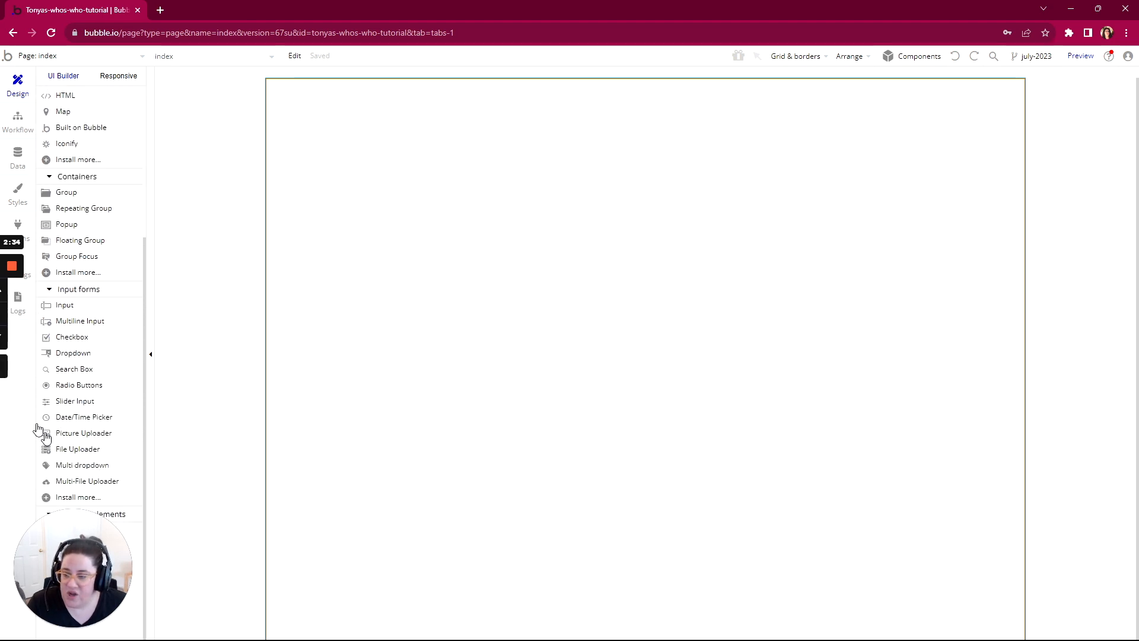
scroll(95, 263, "up", 3)
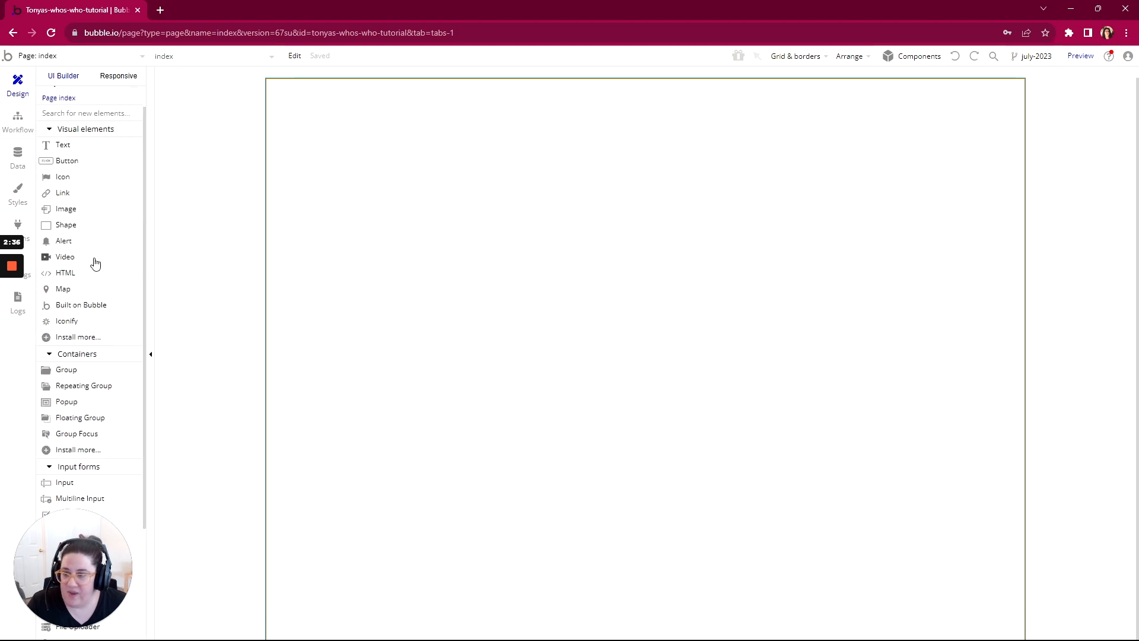
scroll(95, 262, "up", 1)
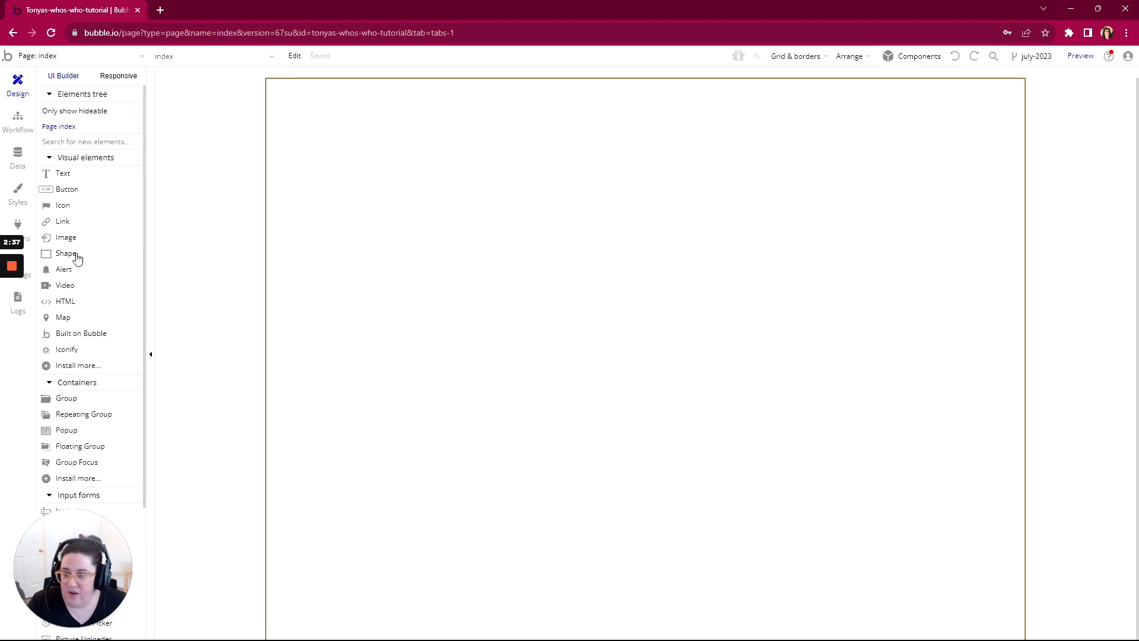
left_click(70, 132)
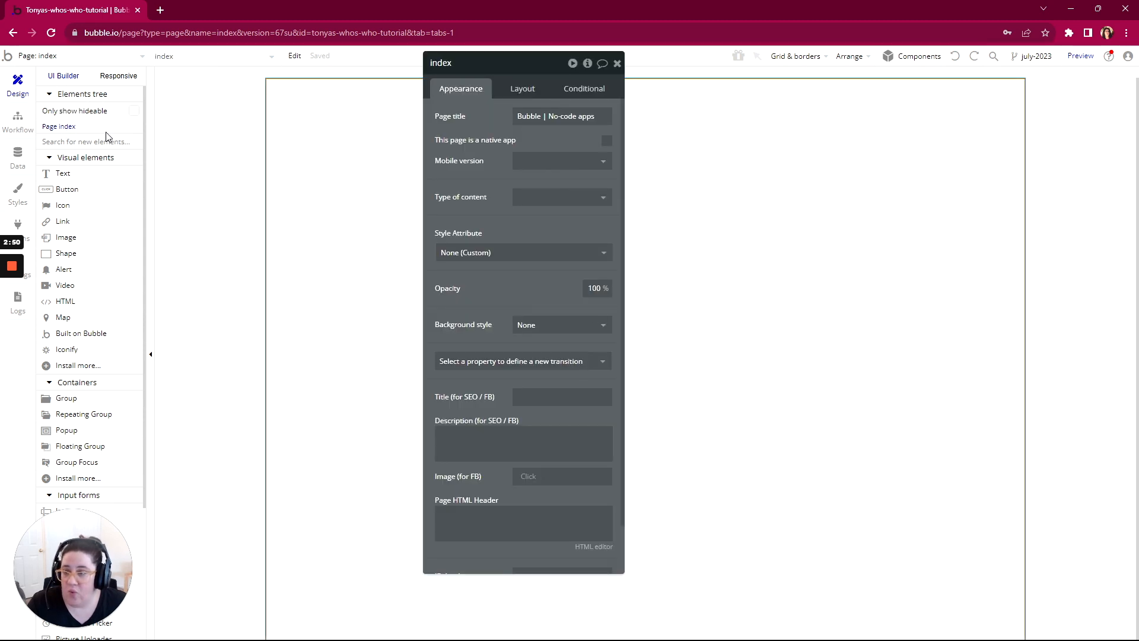
Step: Find the index page through the element search, close its property editor and reopen it from the canvas
left_click(173, 58)
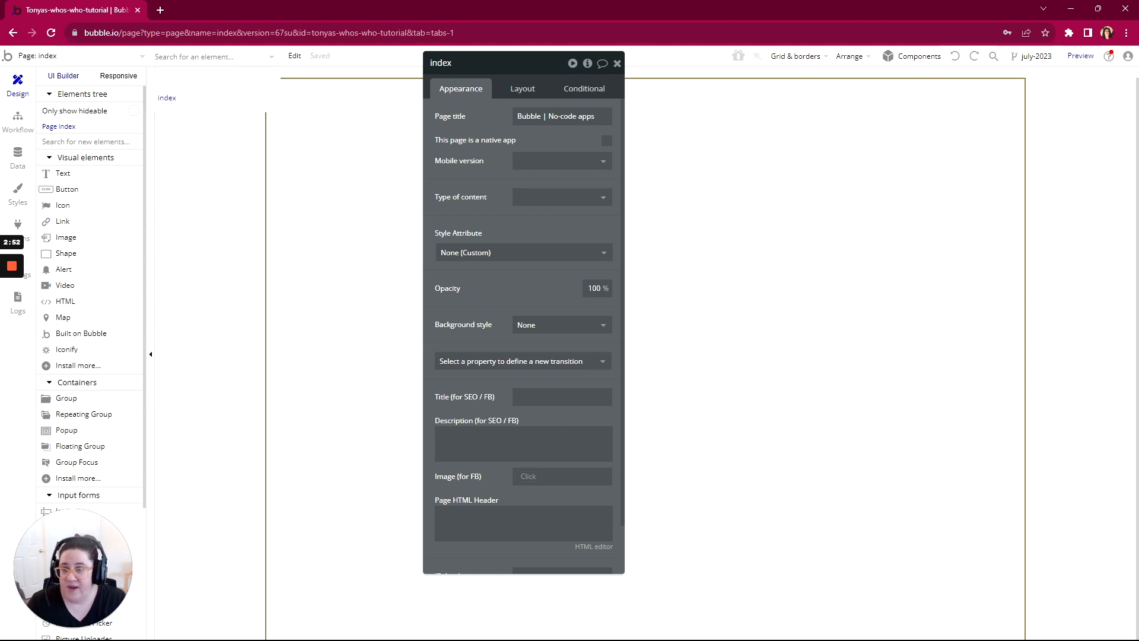
type("index")
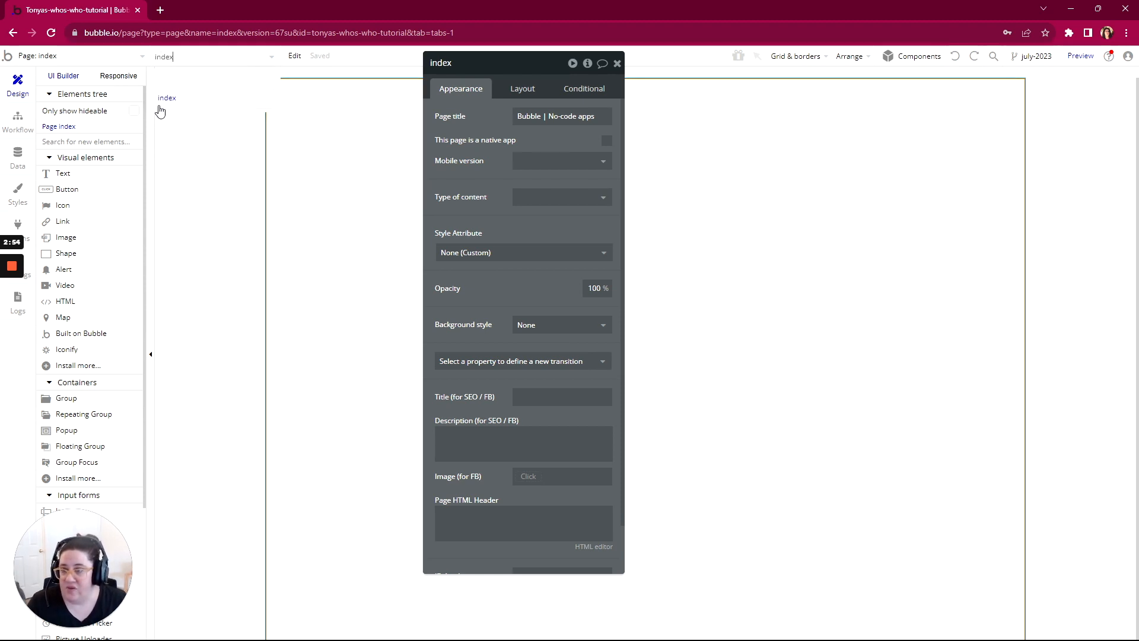
left_click(168, 101)
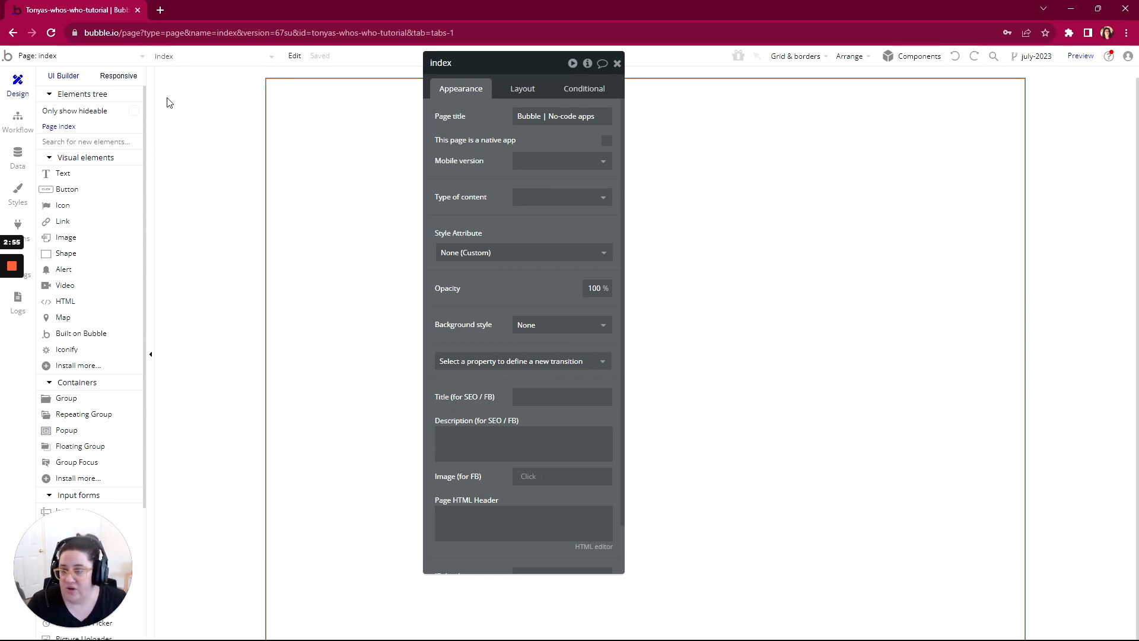
left_click(617, 63)
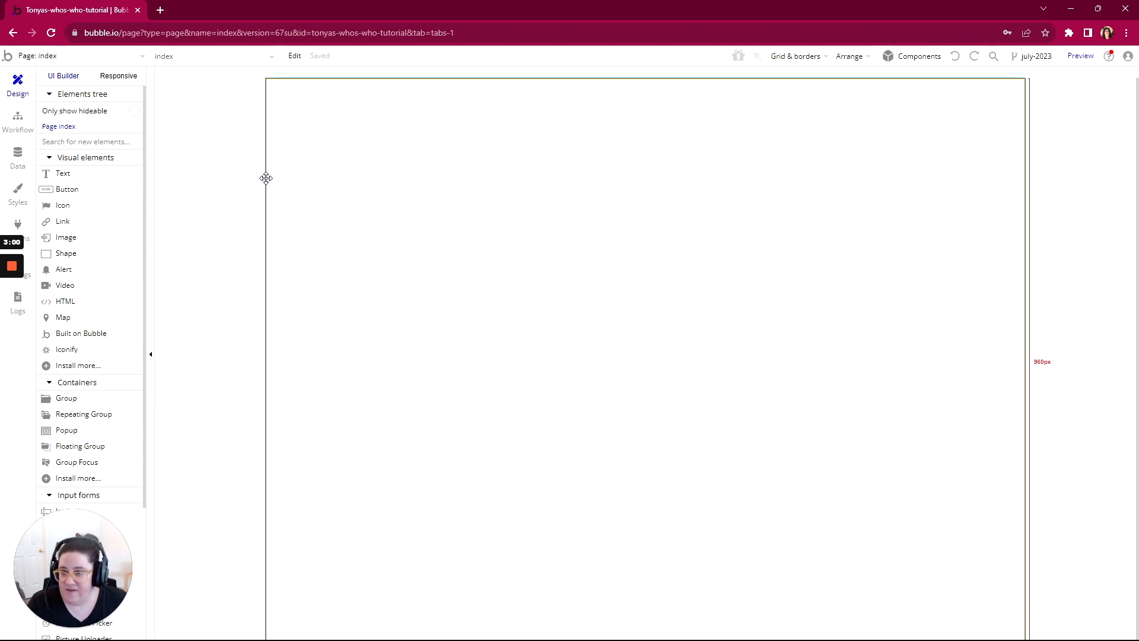
double_click(207, 163)
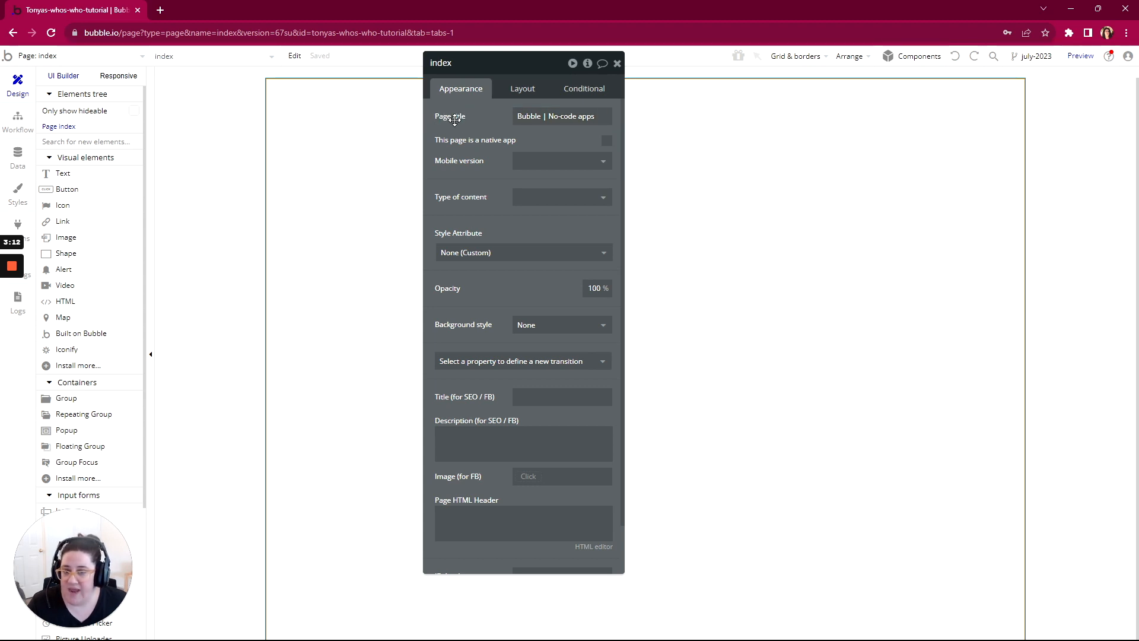
Step: Preview the index page to see how its page title appears in the browser, and return to the editor
left_click(475, 118)
key("ctrl+a")
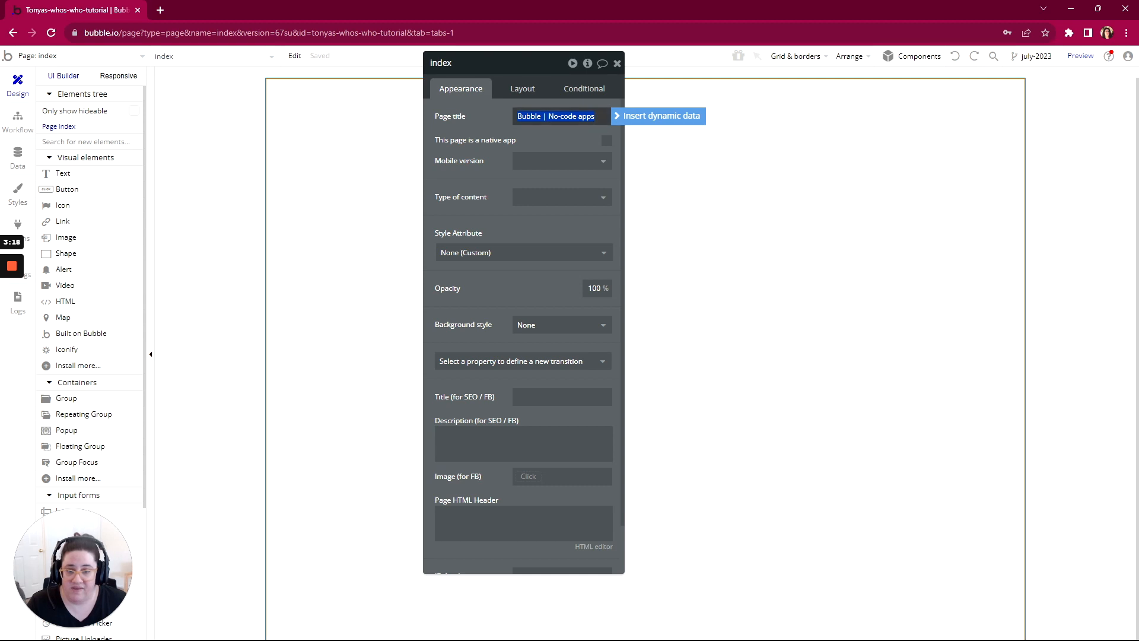
left_click(1085, 57)
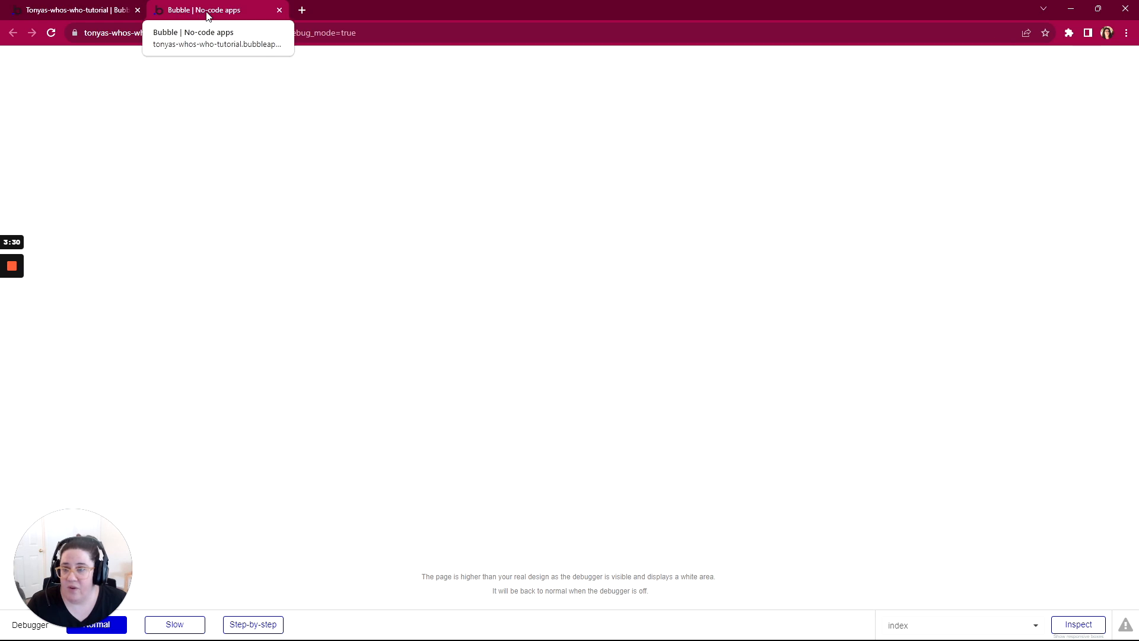
left_click(65, 10)
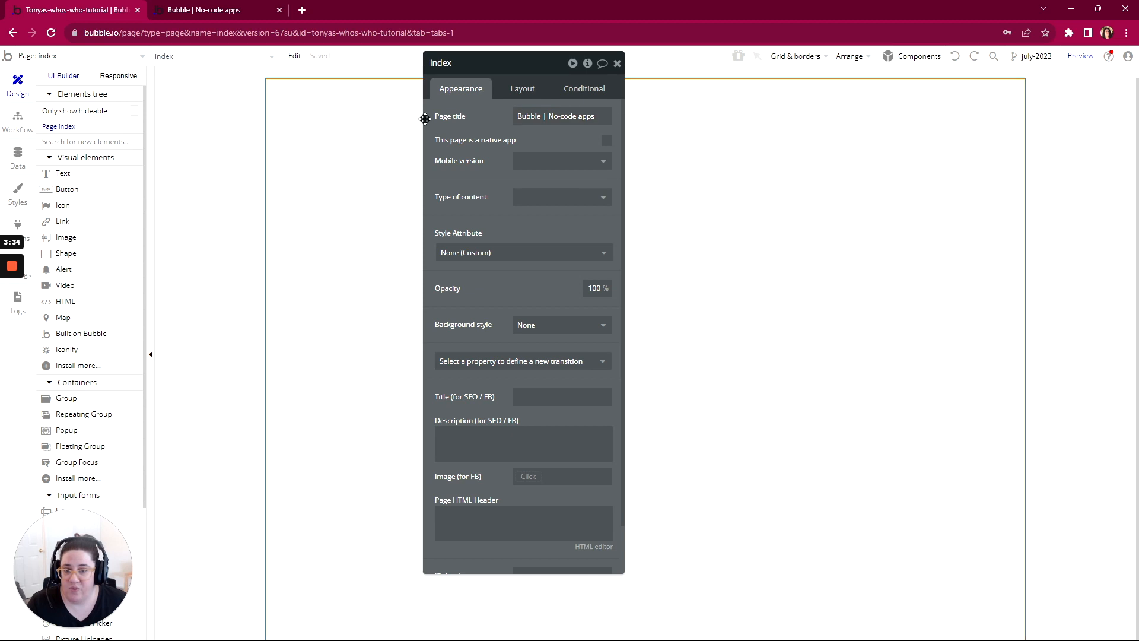
Step: Set the index page's title to "Who's Who Directory"
left_click(454, 116)
type("W")
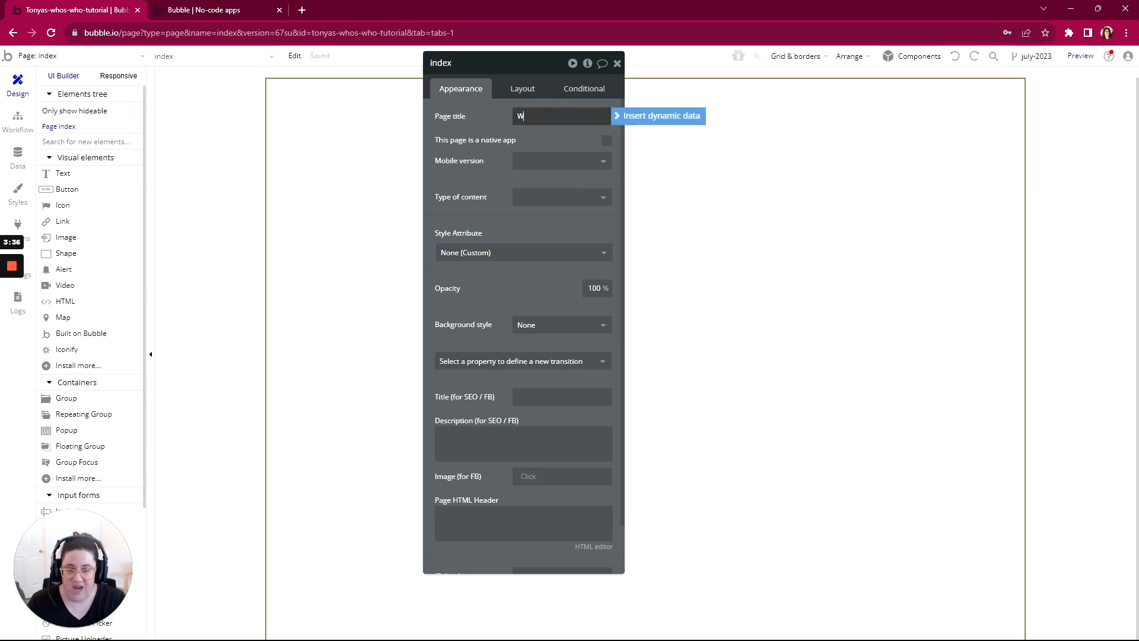
type("ho's Who Dire")
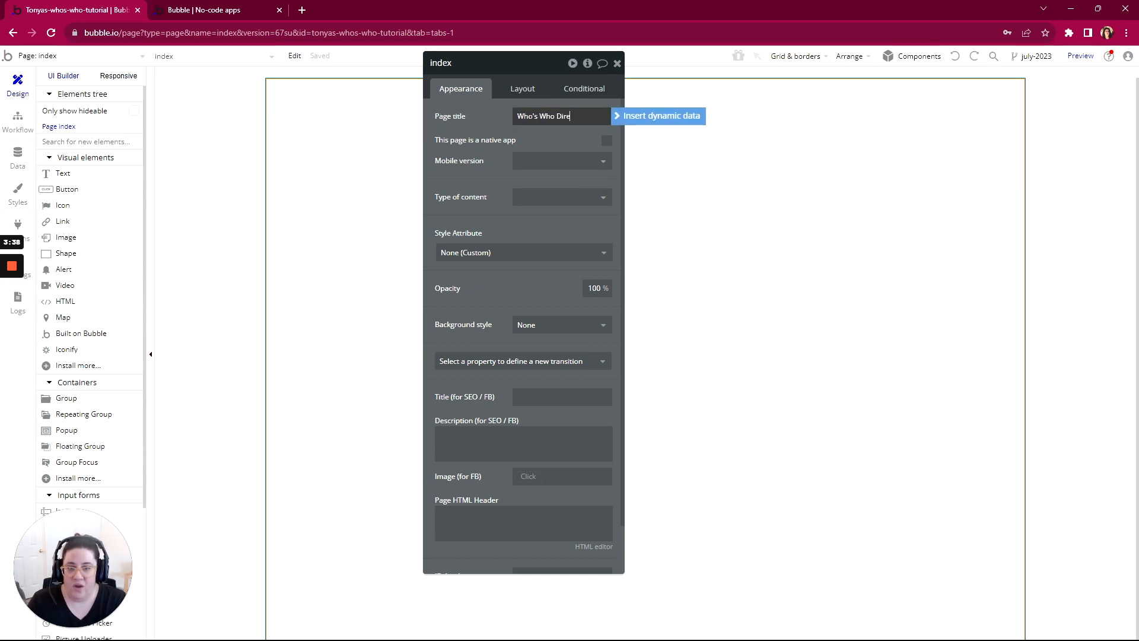
type("ctory")
left_click(500, 123)
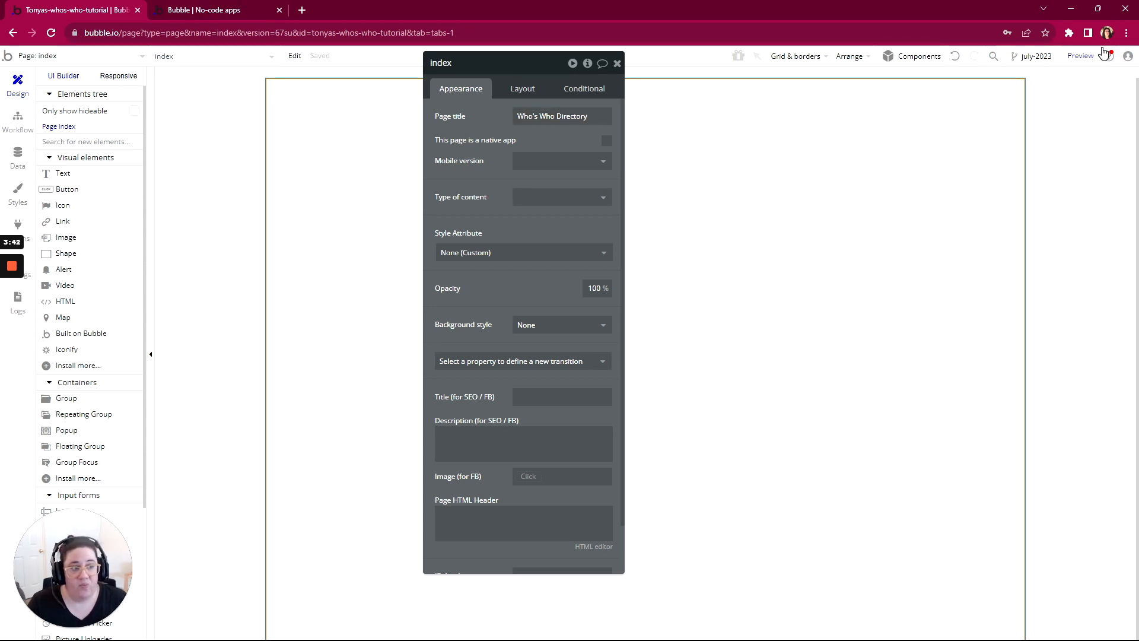
Step: Refresh the index page preview to check the new browser title, and return to the editor
left_click(226, 10)
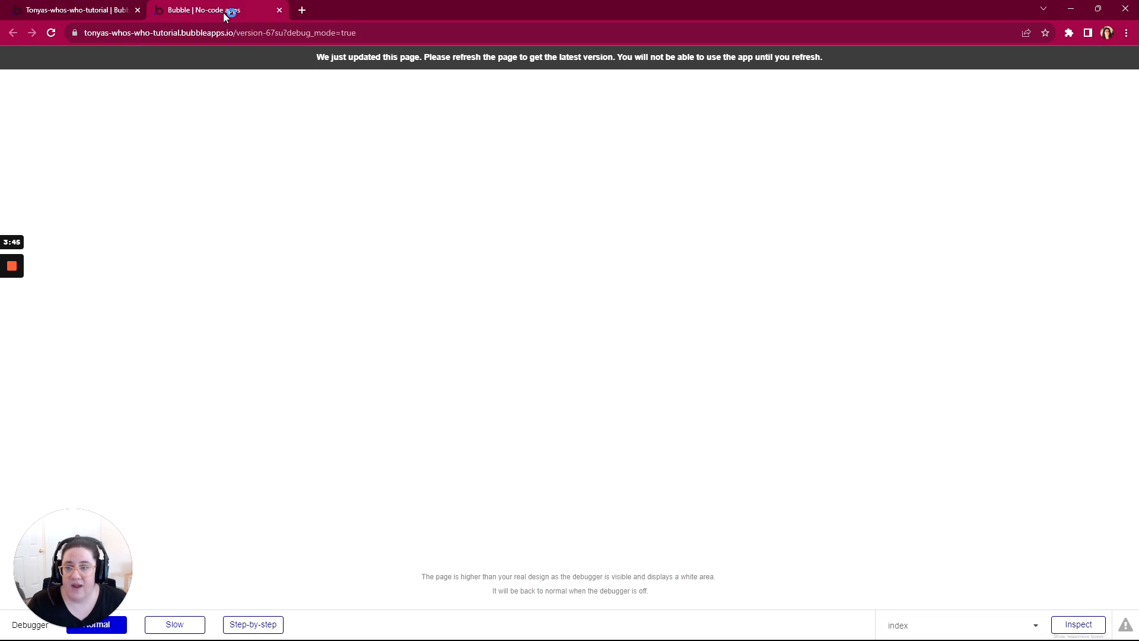
left_click(413, 59)
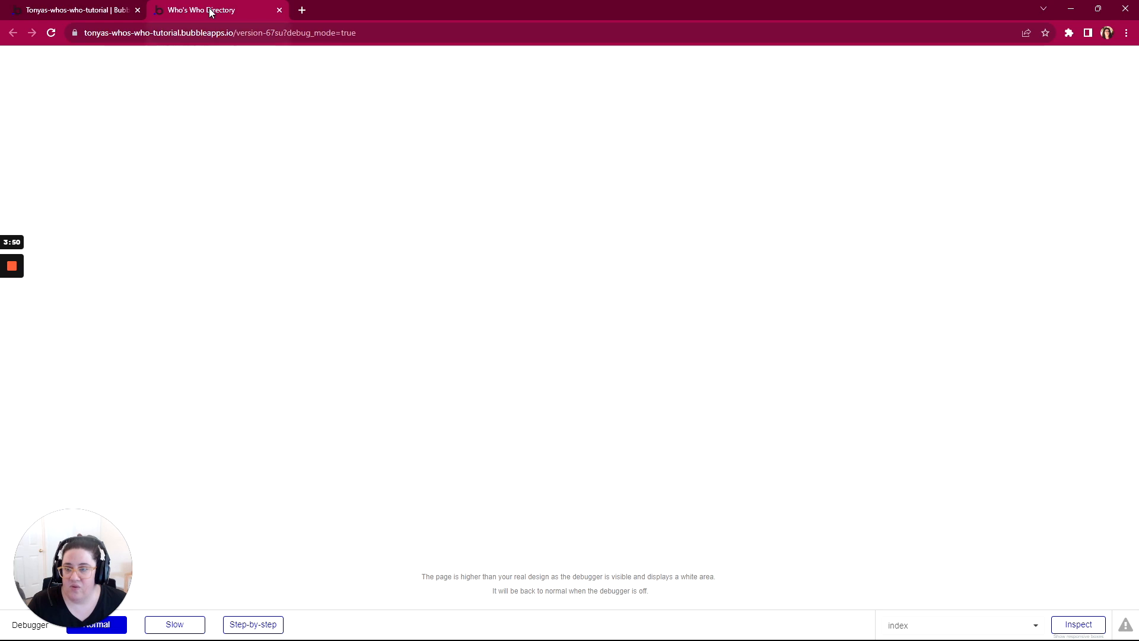
left_click(83, 17)
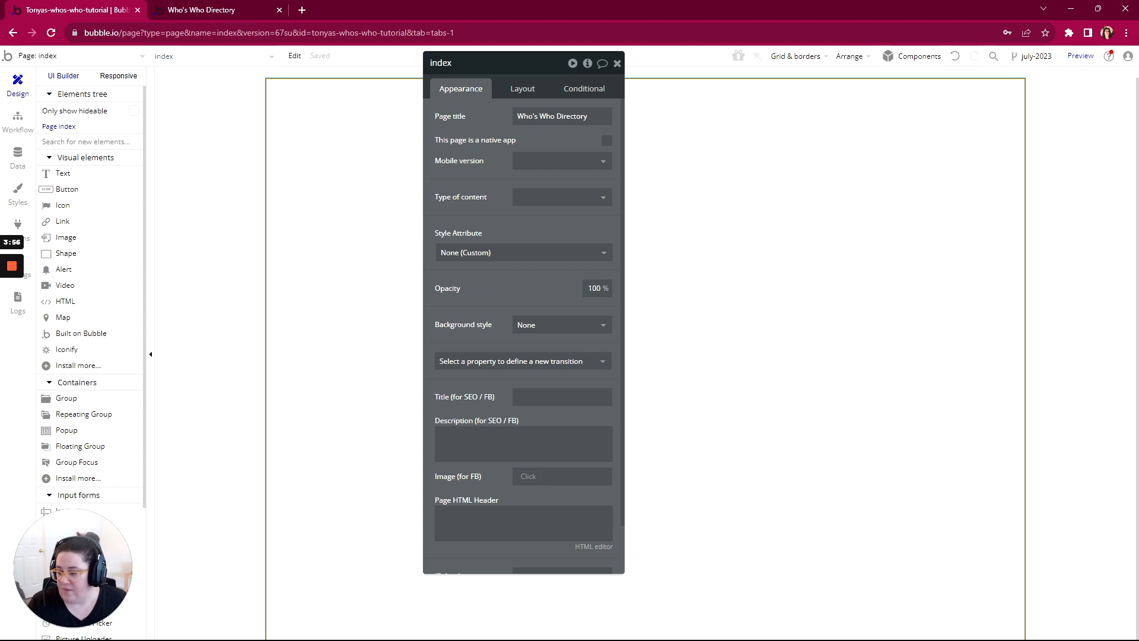
Step: Switch to WorkFlowy and mark the Index page's Title, Purpose and Permissions items as complete
key("alt+Tab")
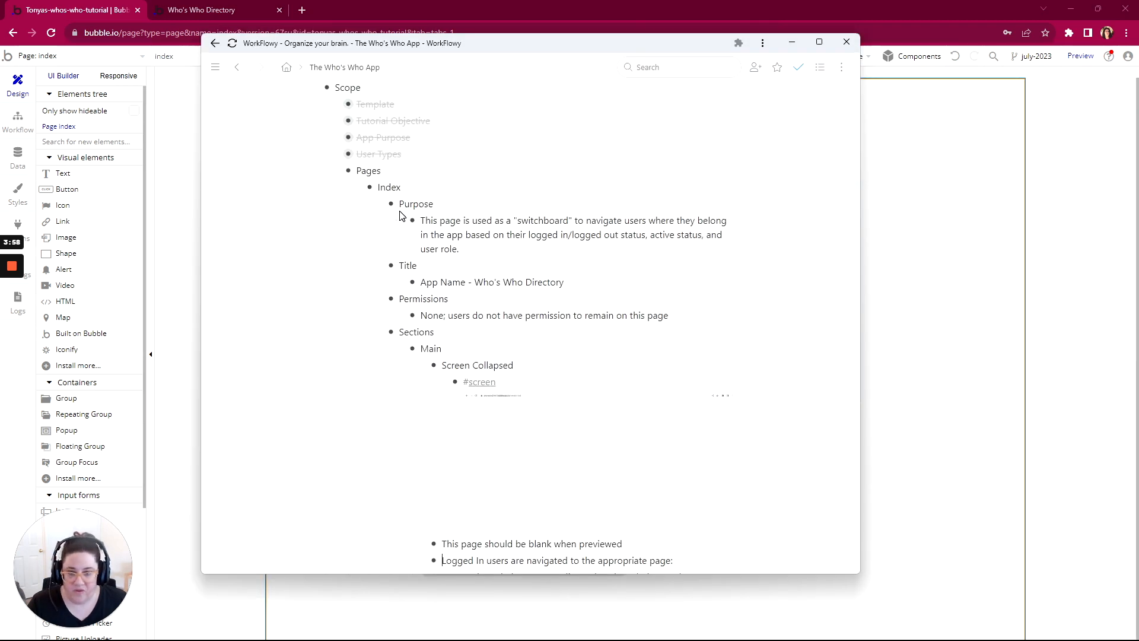
left_click(359, 266)
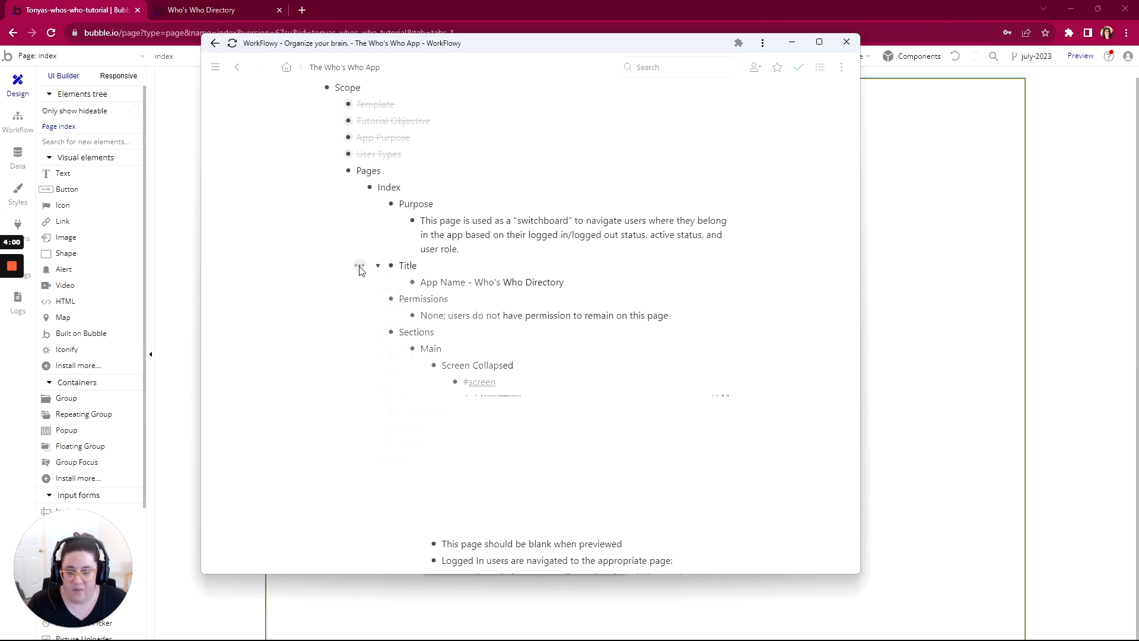
left_click(377, 310)
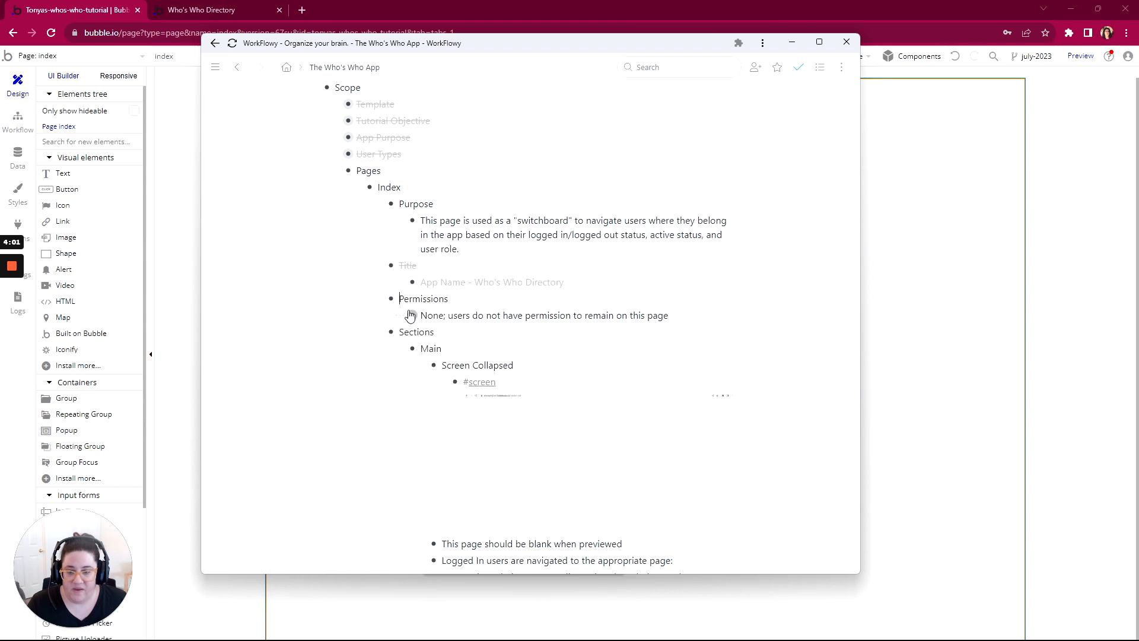
left_click(362, 207)
left_click(375, 243)
scroll(376, 305, "down", 1)
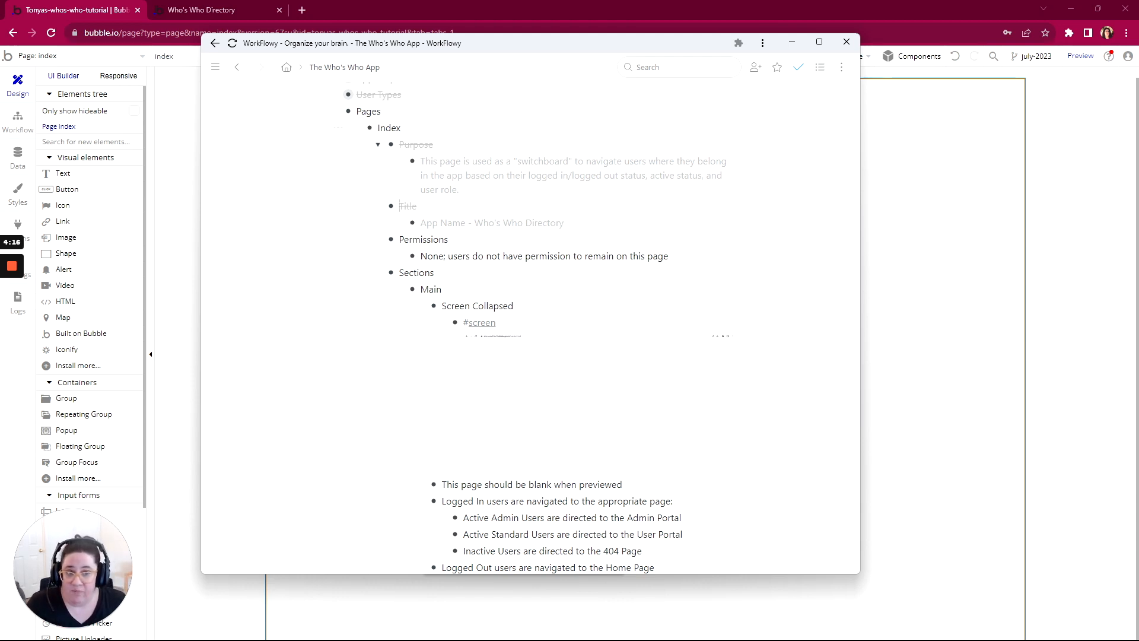
left_click(359, 239)
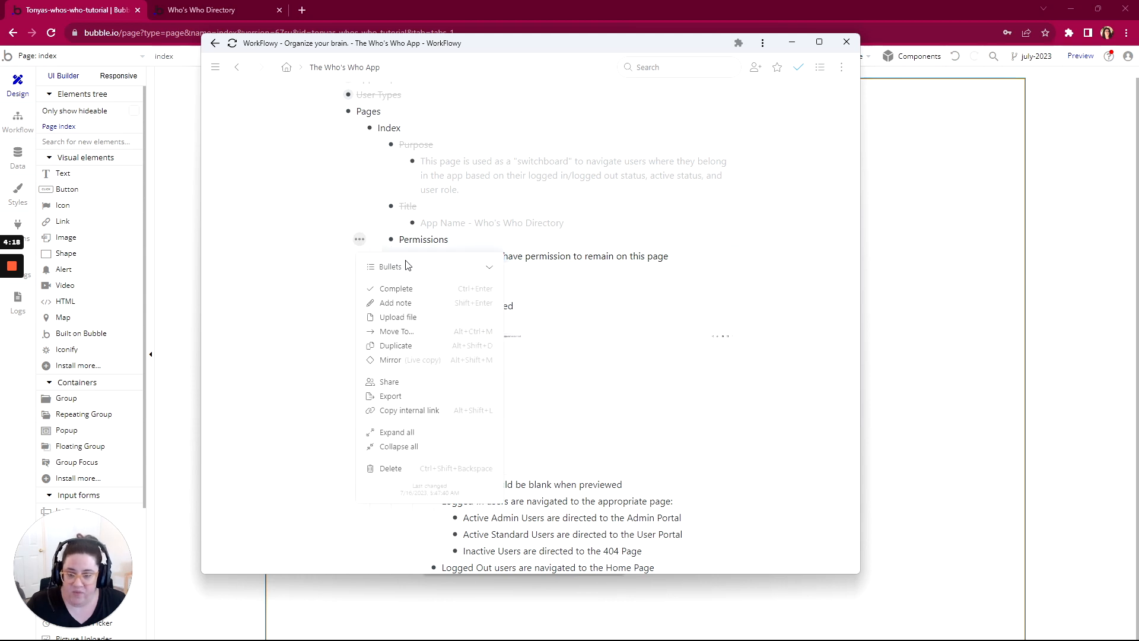
left_click(396, 288)
scroll(445, 278, "down", 2)
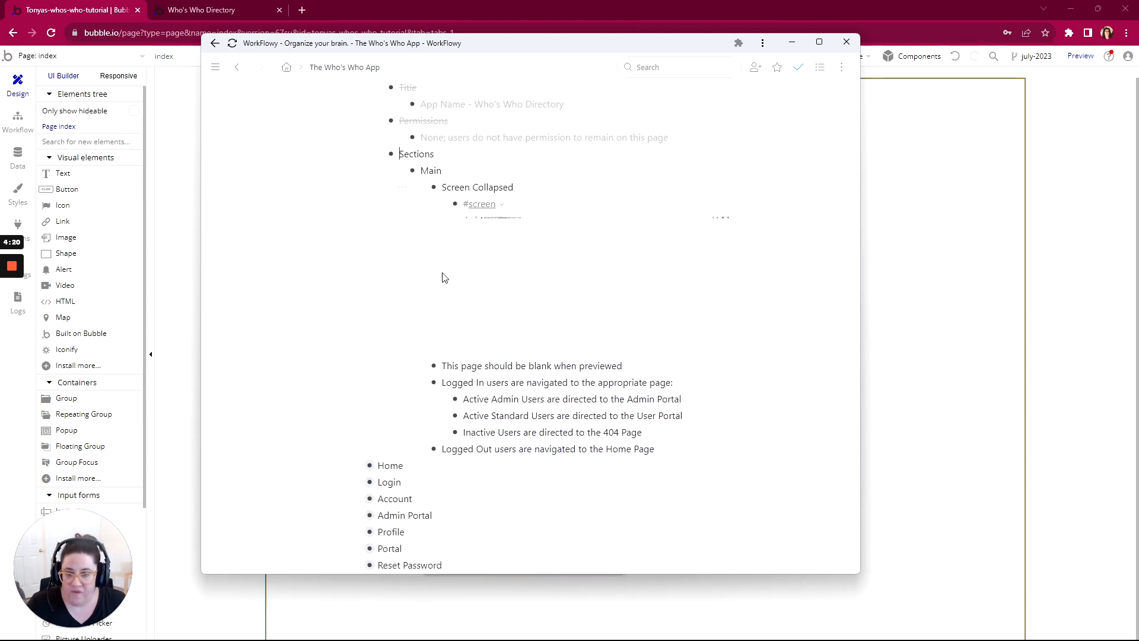
Step: Switch to the Bubble editor's workflows for the index page and replace the existing Page is loaded event with a new one
left_click(22, 124)
left_click(21, 123)
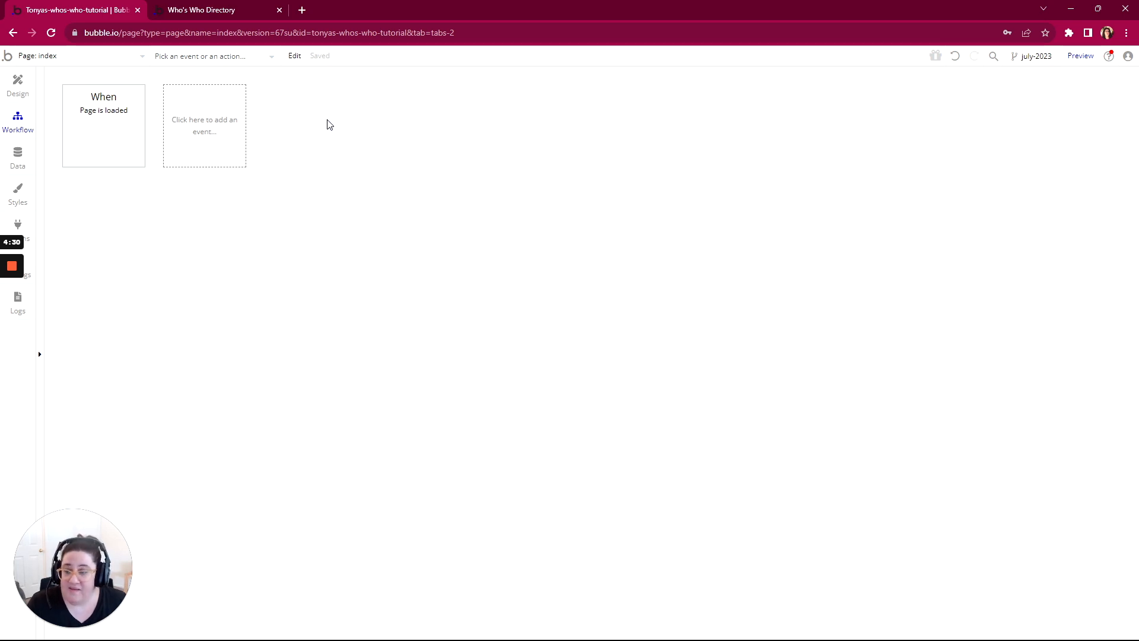
left_click(125, 148)
key("Delete")
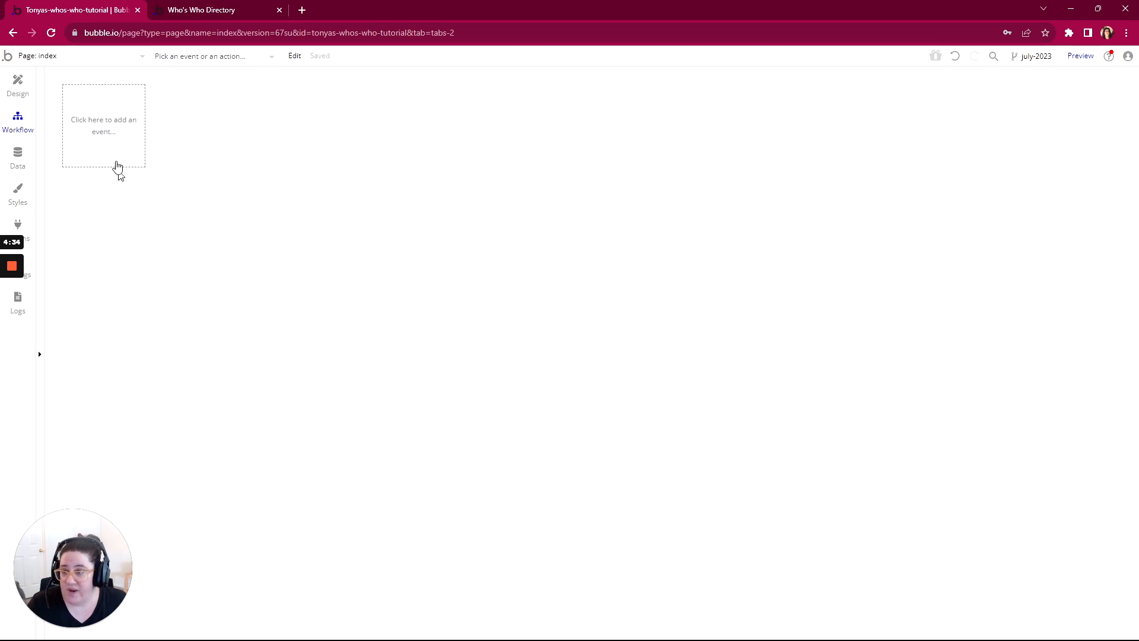
left_click(113, 137)
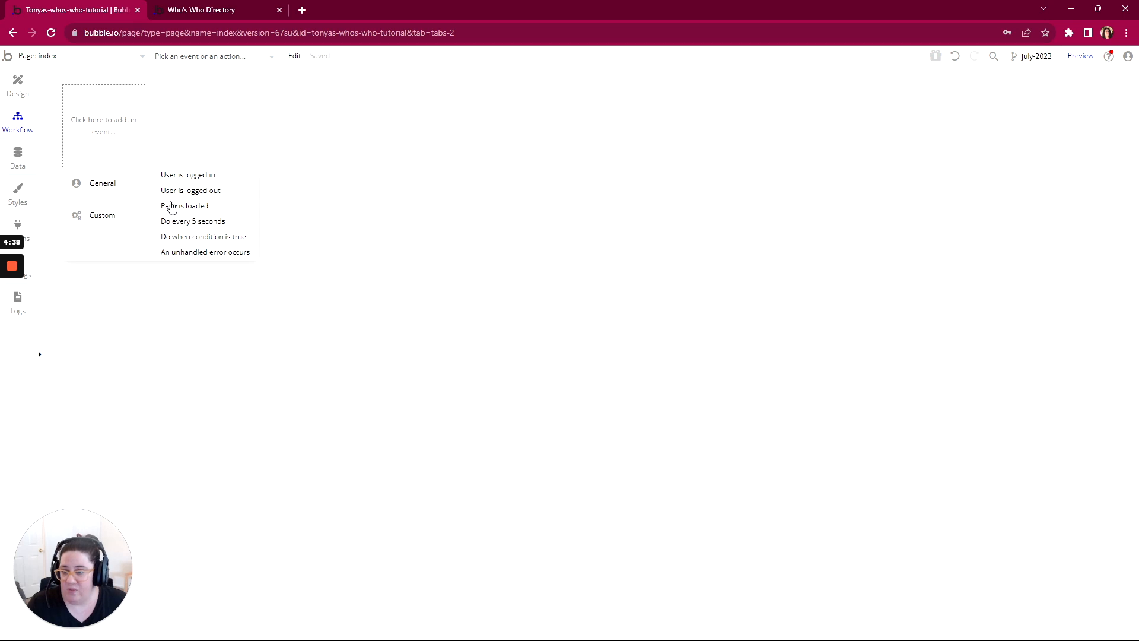
left_click(189, 207)
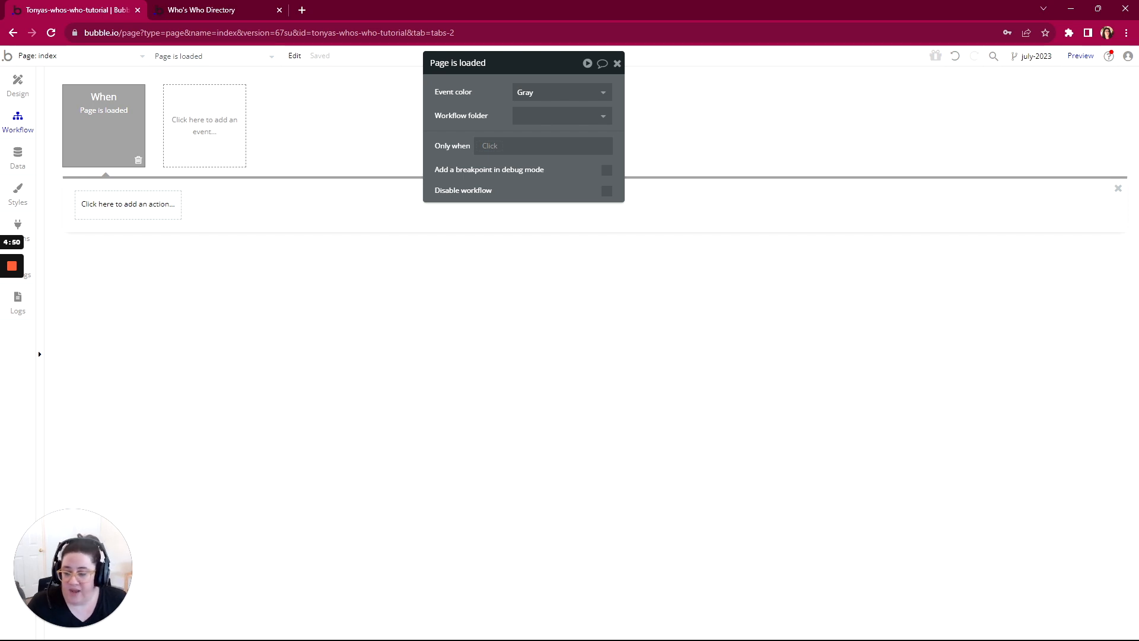
Step: Switch to WorkFlowy and review the navigation rule for Active Admin Users and the Admin Portal
key("alt+Tab")
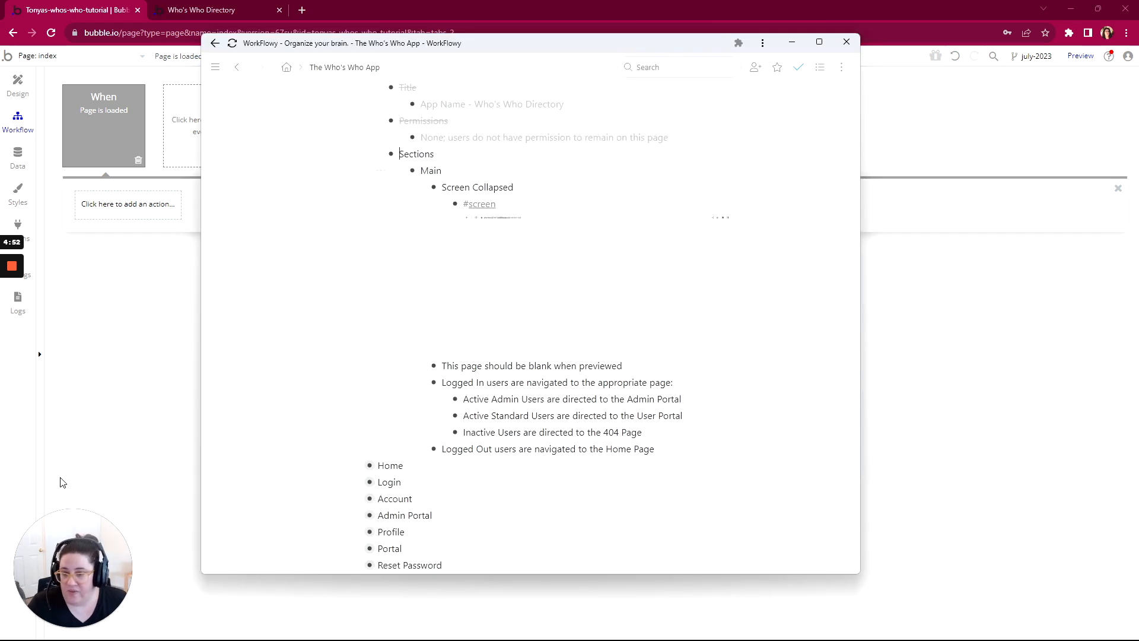
scroll(531, 320, "down", 2)
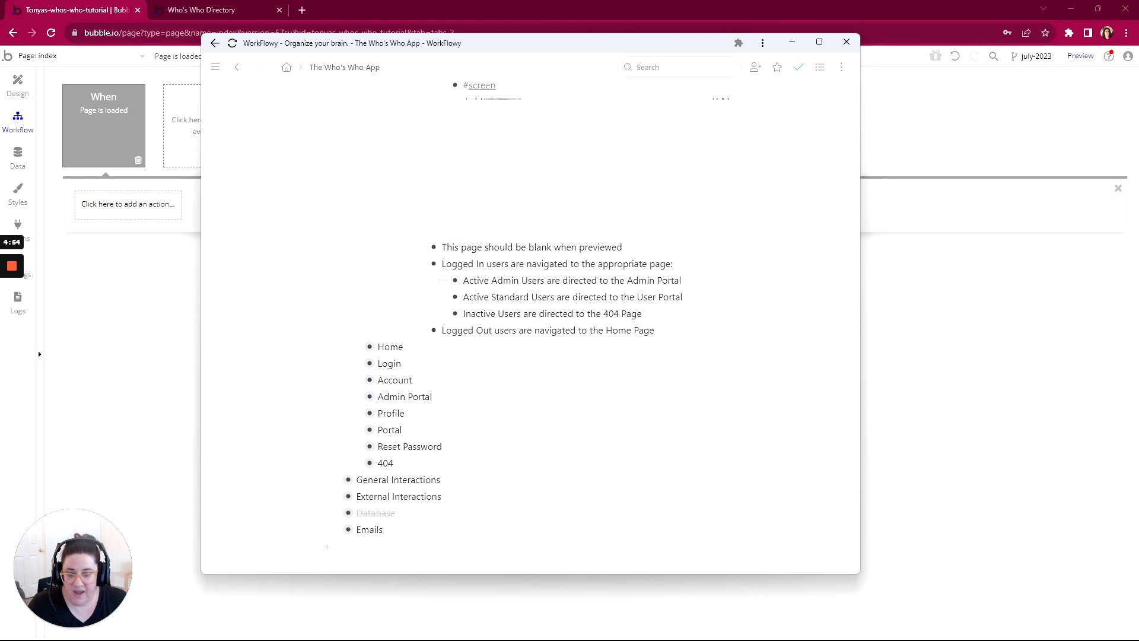
left_click_drag(545, 281, 491, 283)
left_click_drag(681, 281, 658, 281)
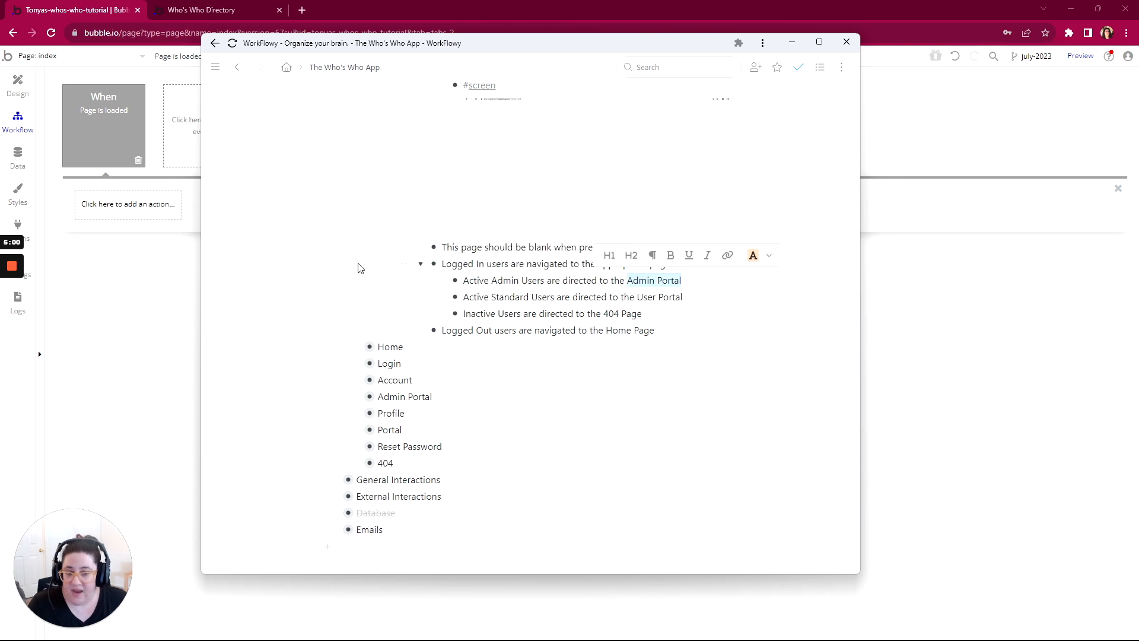
Step: Switch to the Bubble editor and review the list of pages, including admin-portal, for the redirect destinations
left_click(43, 59)
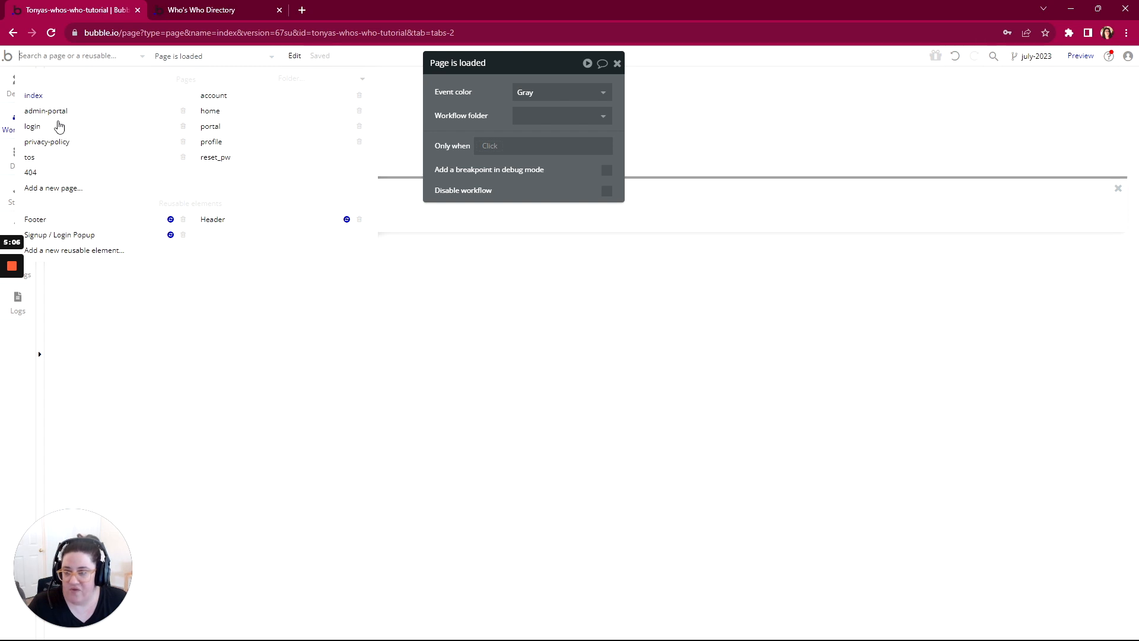
left_click(71, 140)
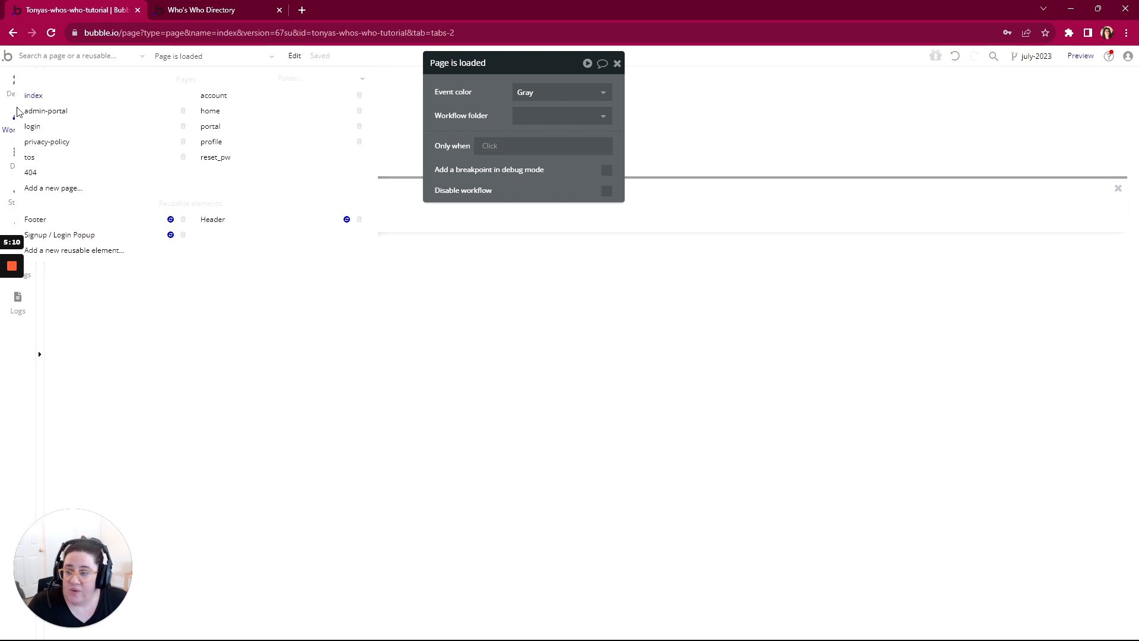
mouse_move(33, 113)
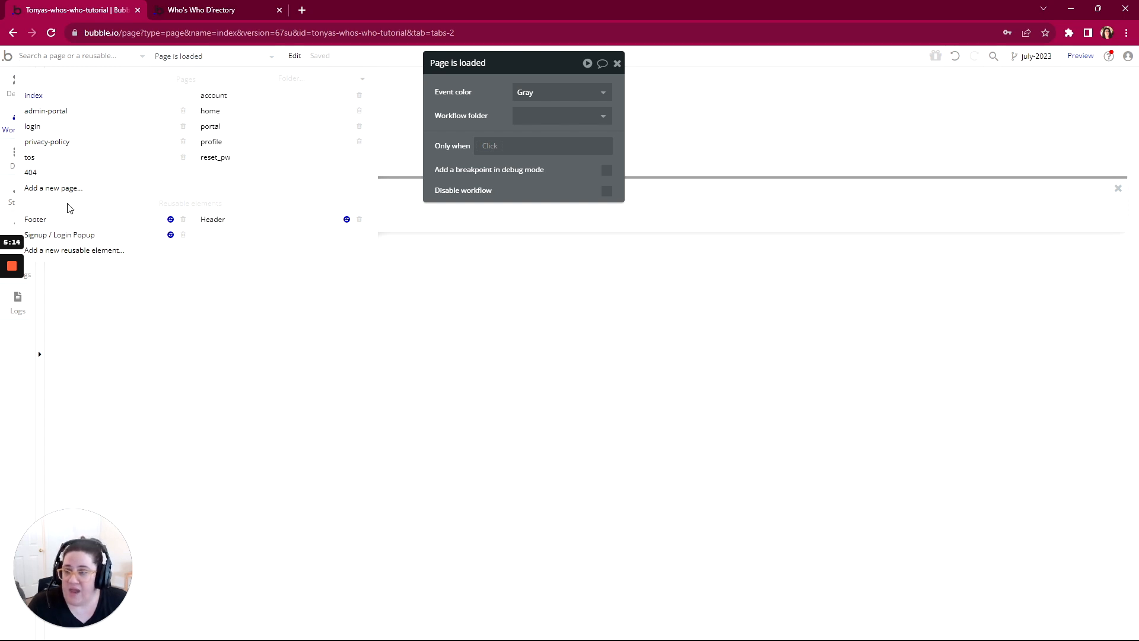
mouse_move(57, 166)
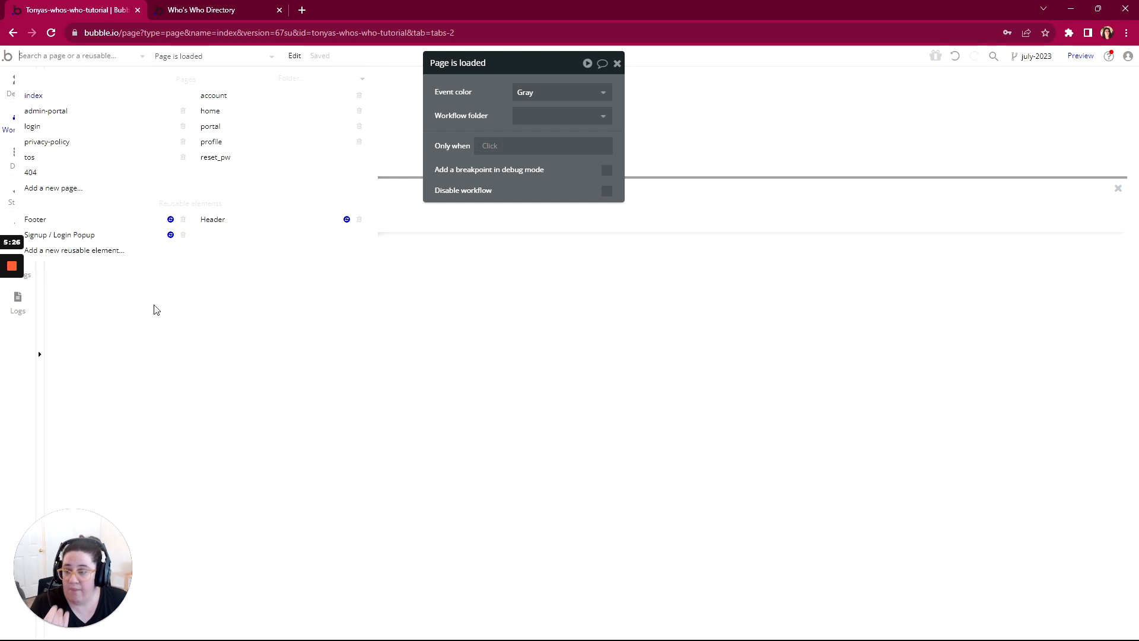
Step: Review the User data type's fields, including Inactive? and Role, and return to the index page's workflow
left_click(201, 303)
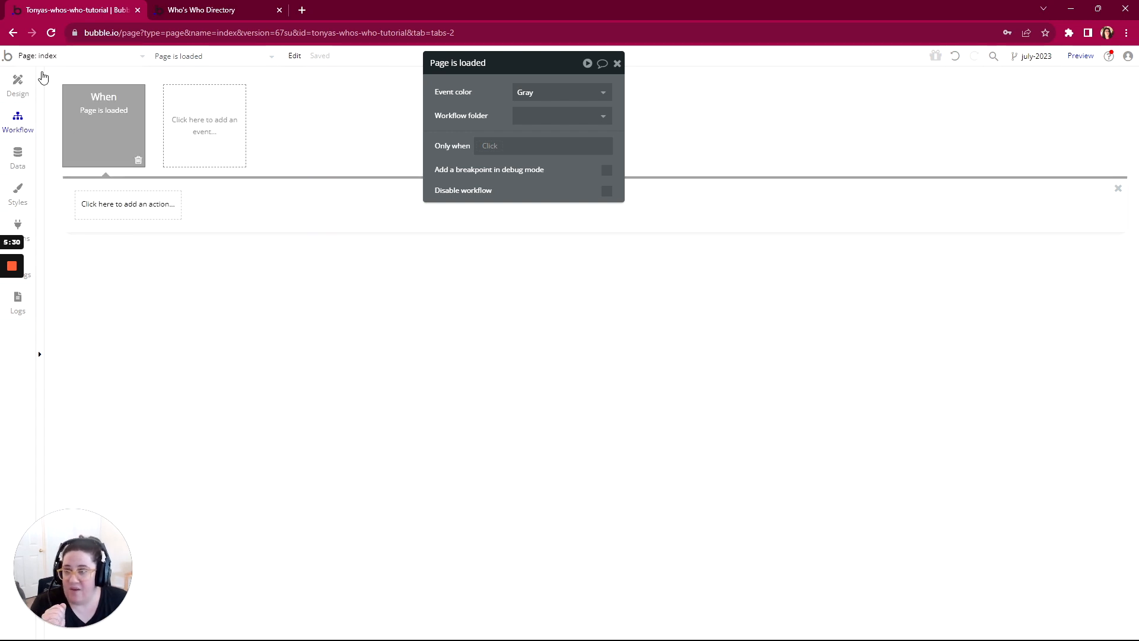
left_click(41, 56)
left_click(86, 296)
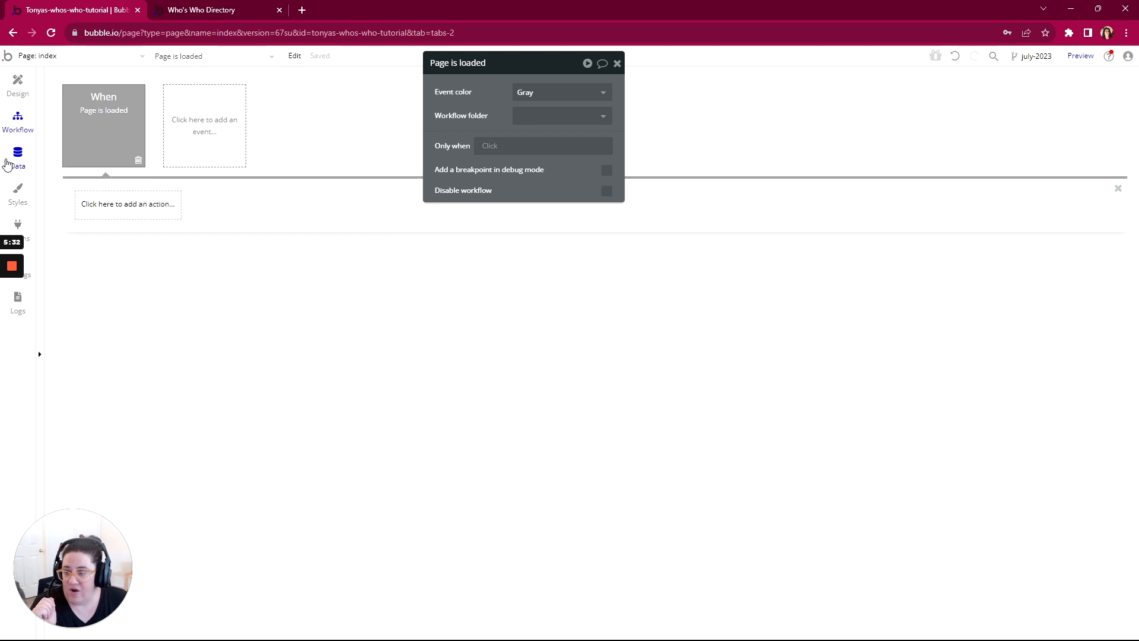
left_click(18, 155)
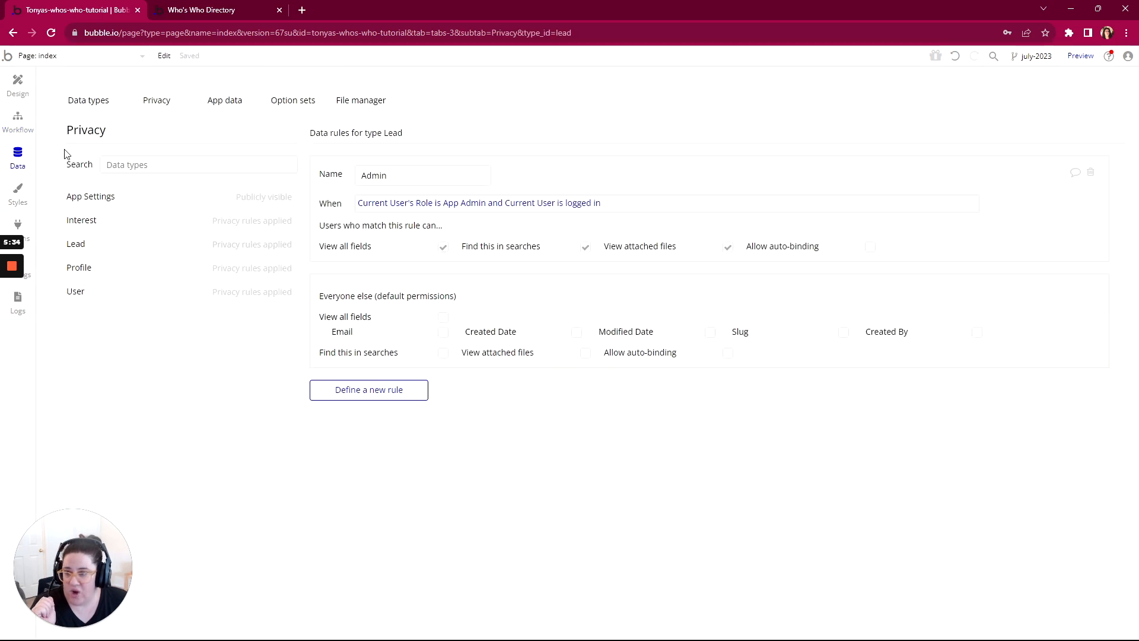
left_click(77, 101)
left_click(76, 291)
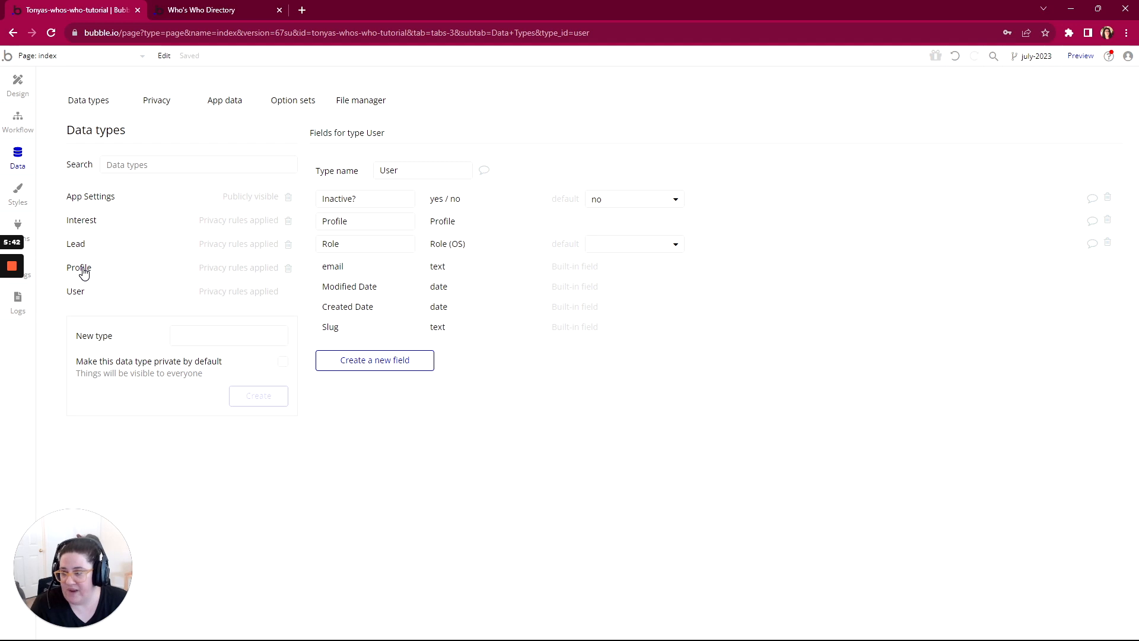
left_click(14, 124)
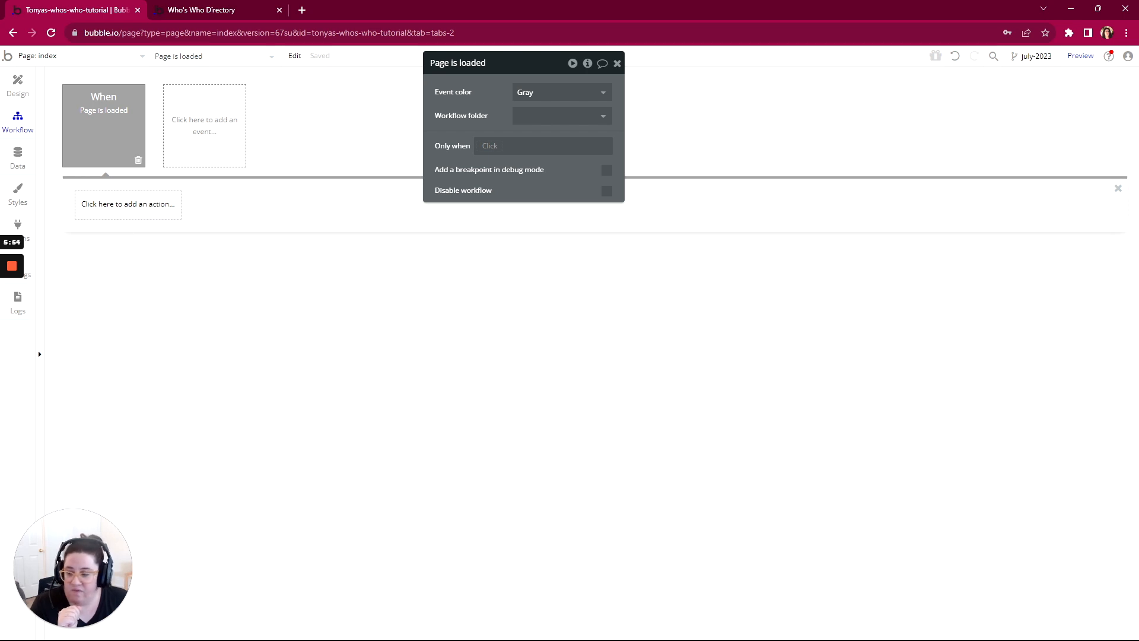
Step: Switch to WorkFlowy and review the navigation rules for Active Standard Users and Inactive Users
key("alt+Tab")
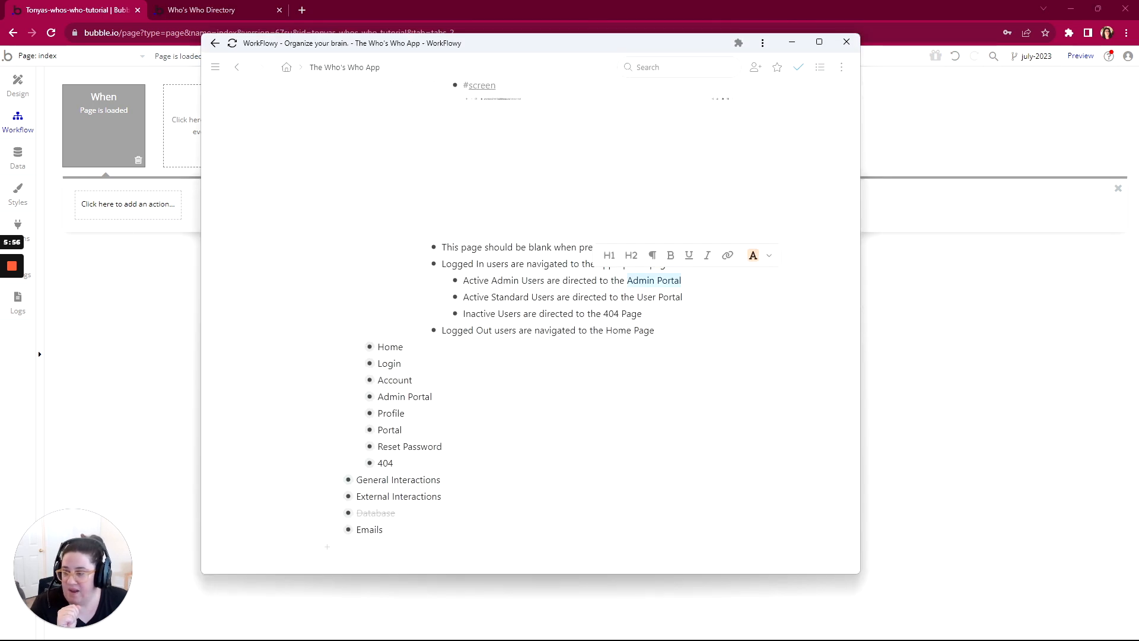
left_click_drag(509, 297, 515, 298)
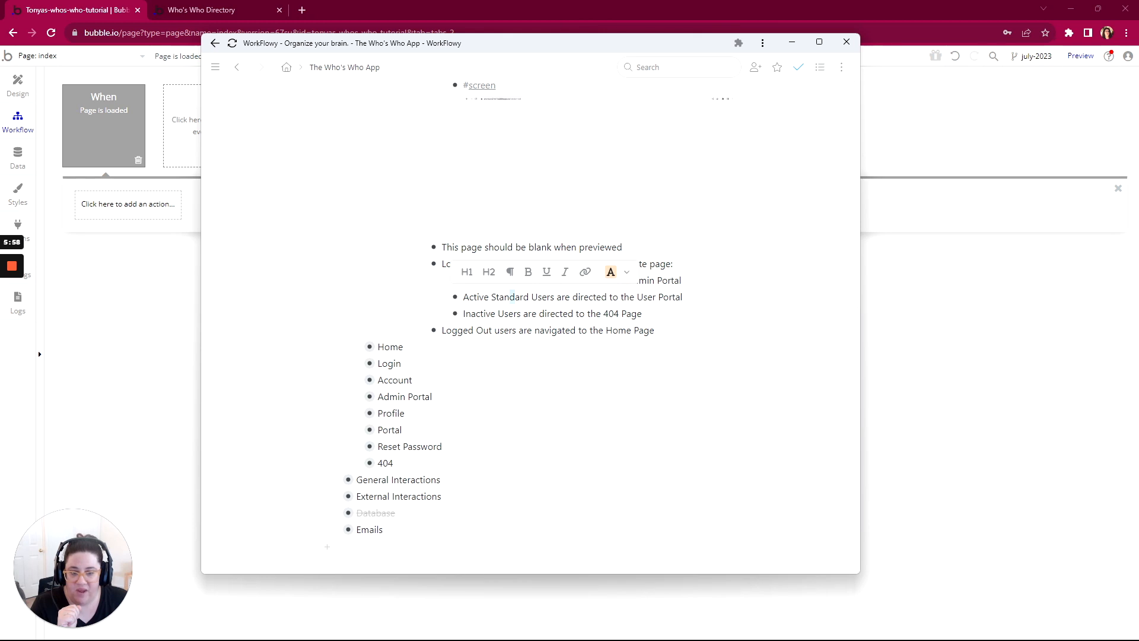
left_click_drag(608, 314, 613, 314)
left_click(559, 314)
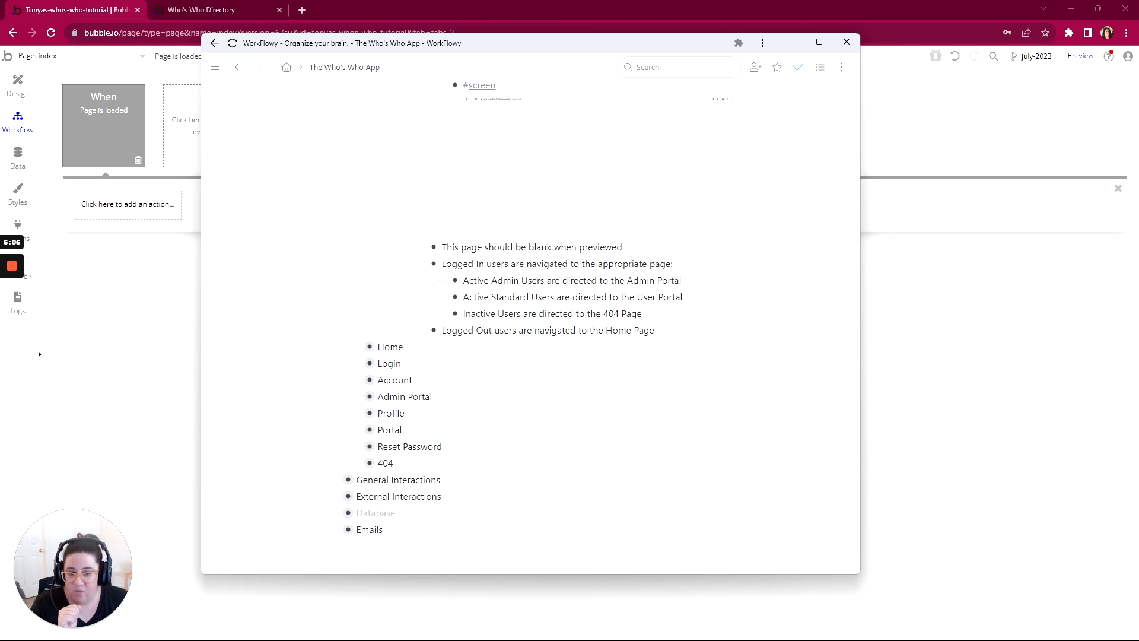
Step: Switch to the Bubble editor and add a Go to page action with destination admin-portal to the Page is loaded workflow
left_click(135, 214)
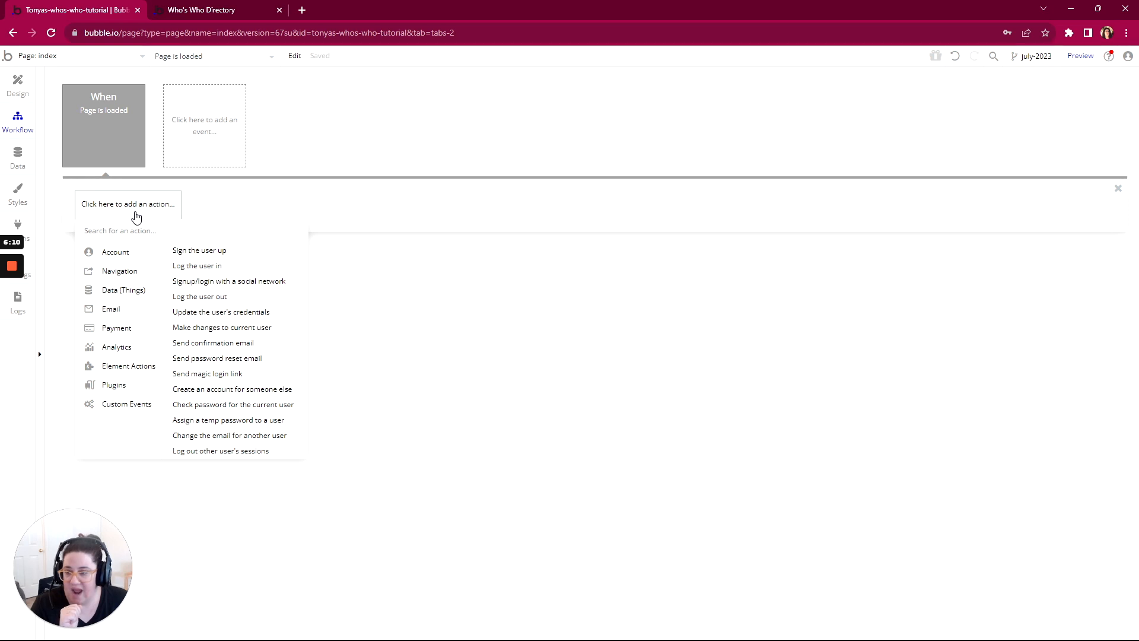
mouse_move(109, 276)
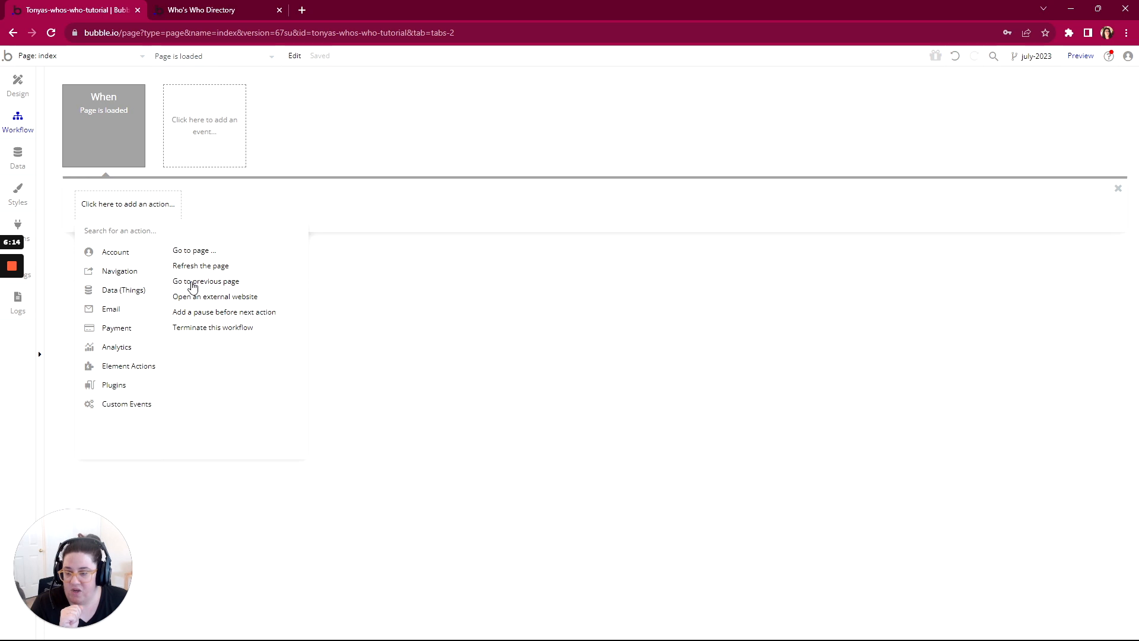
left_click(193, 249)
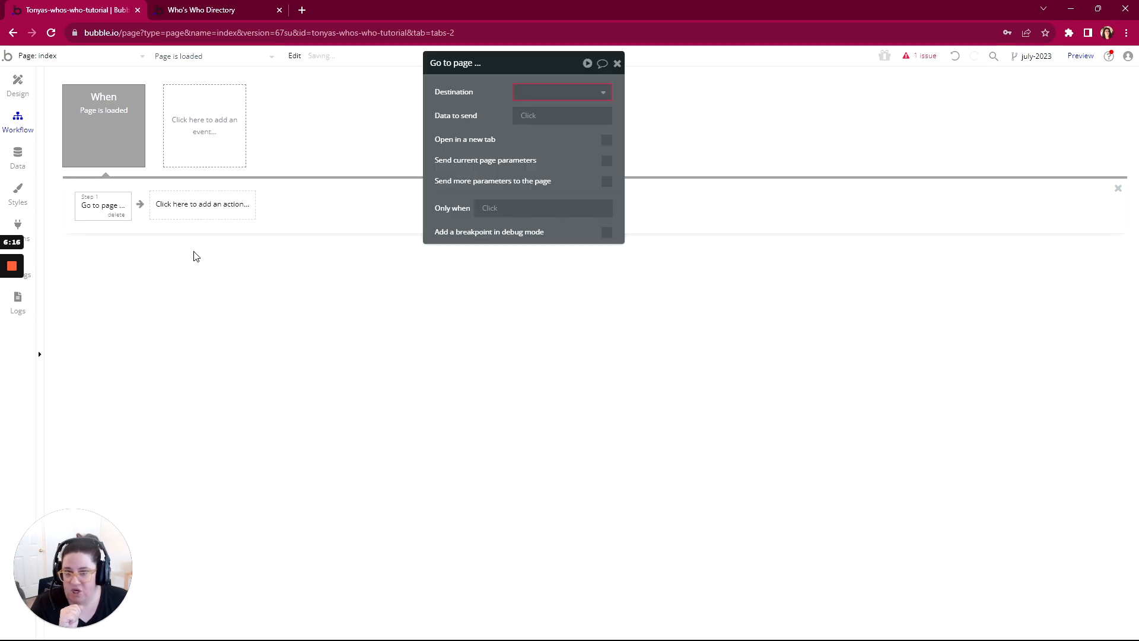
left_click(526, 94)
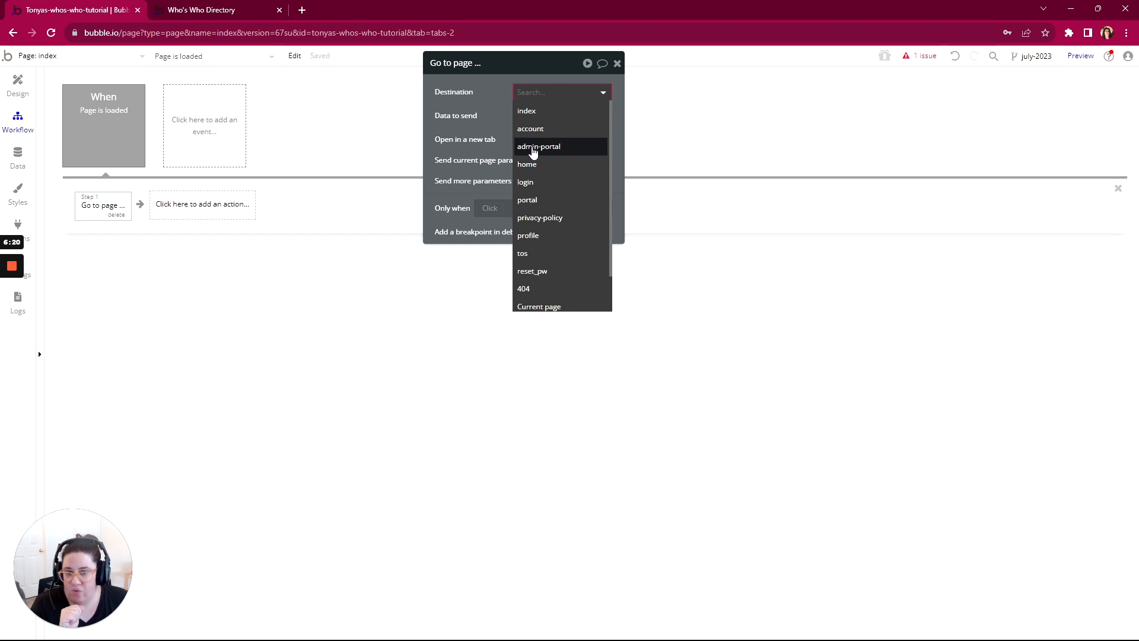
left_click(533, 149)
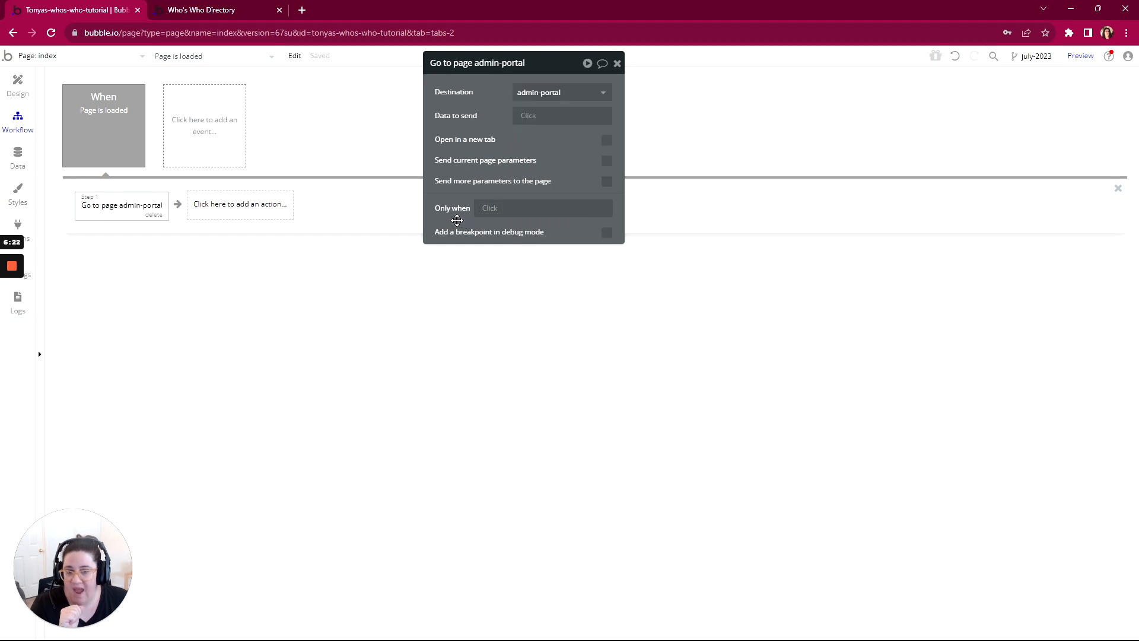
Step: Restrict the admin-portal action to run only when Current User is logged in and Current User's Inactive? is "no"
left_click(494, 213)
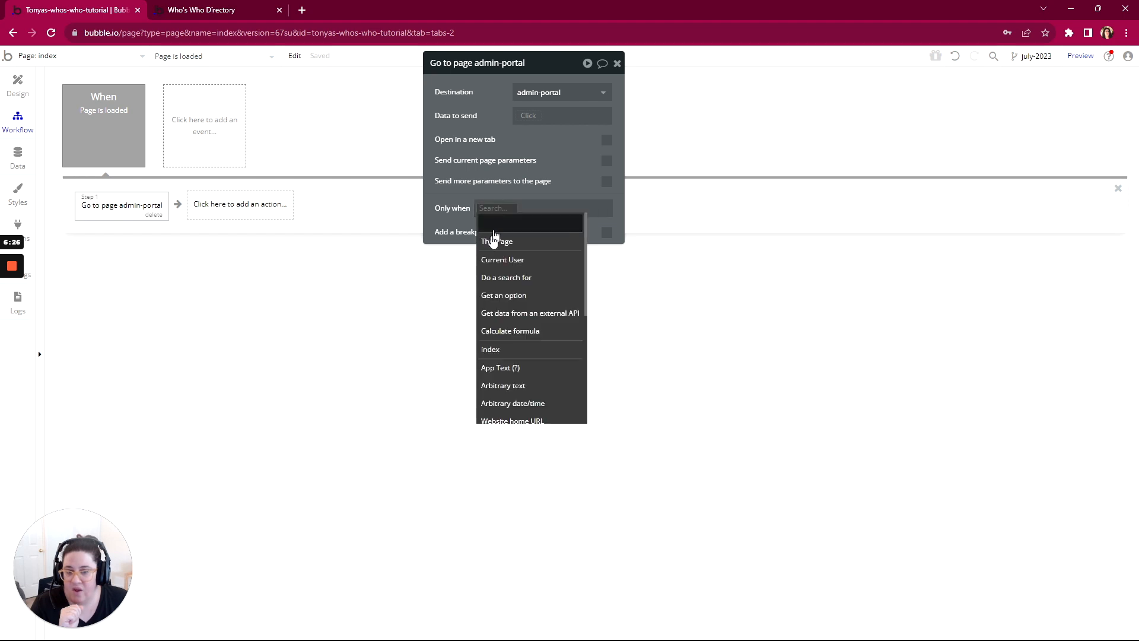
left_click(529, 256)
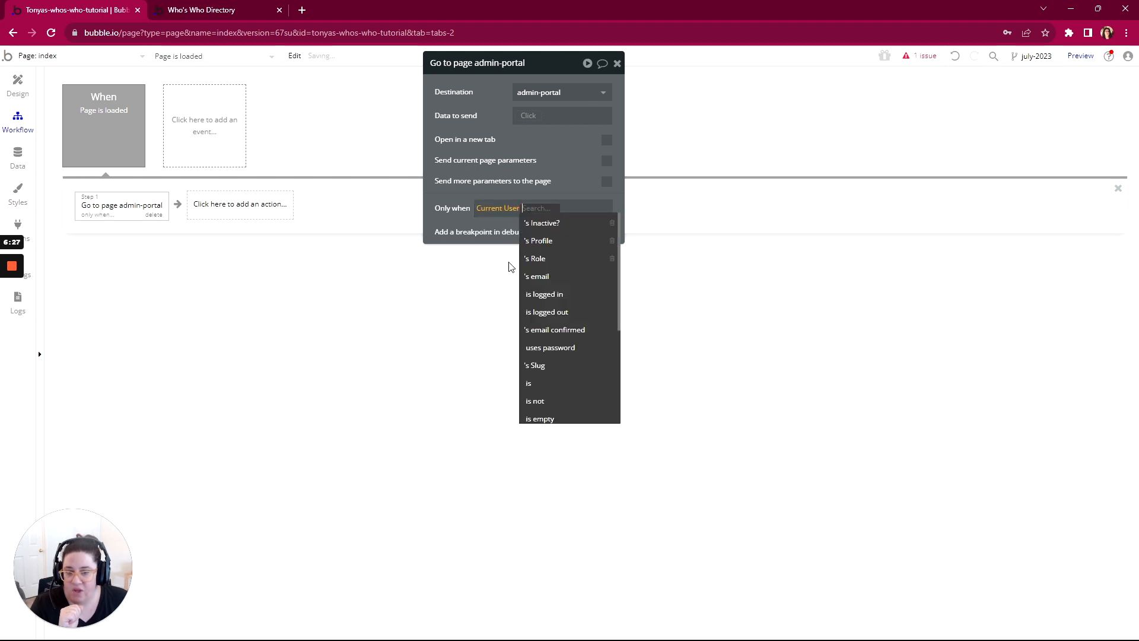
left_click(542, 294)
left_click(574, 214)
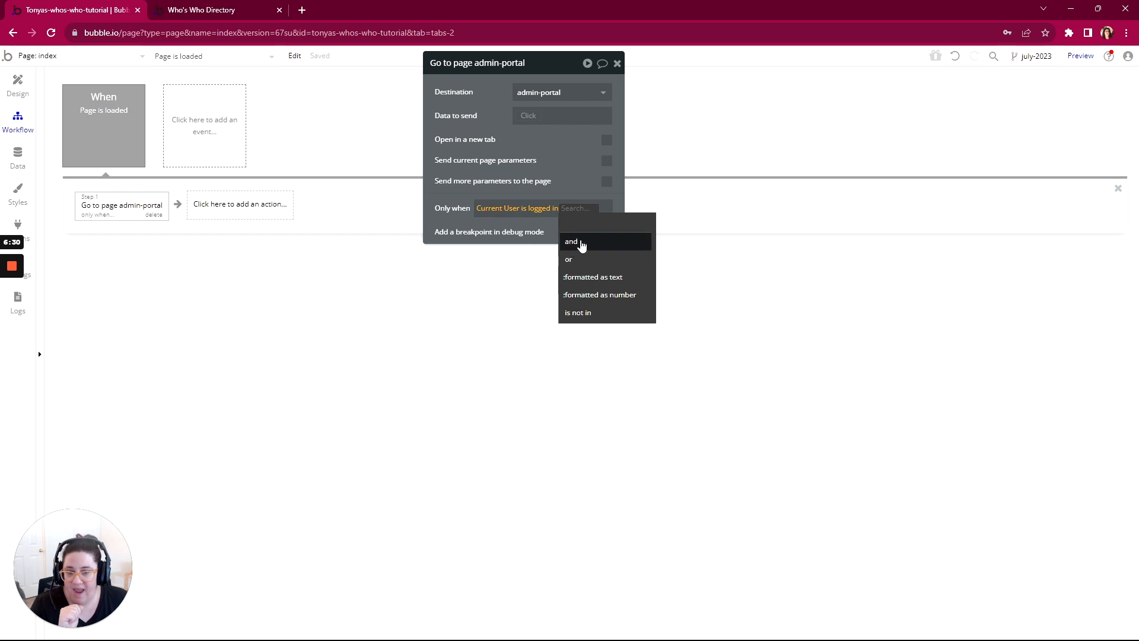
left_click(573, 242)
left_click(502, 254)
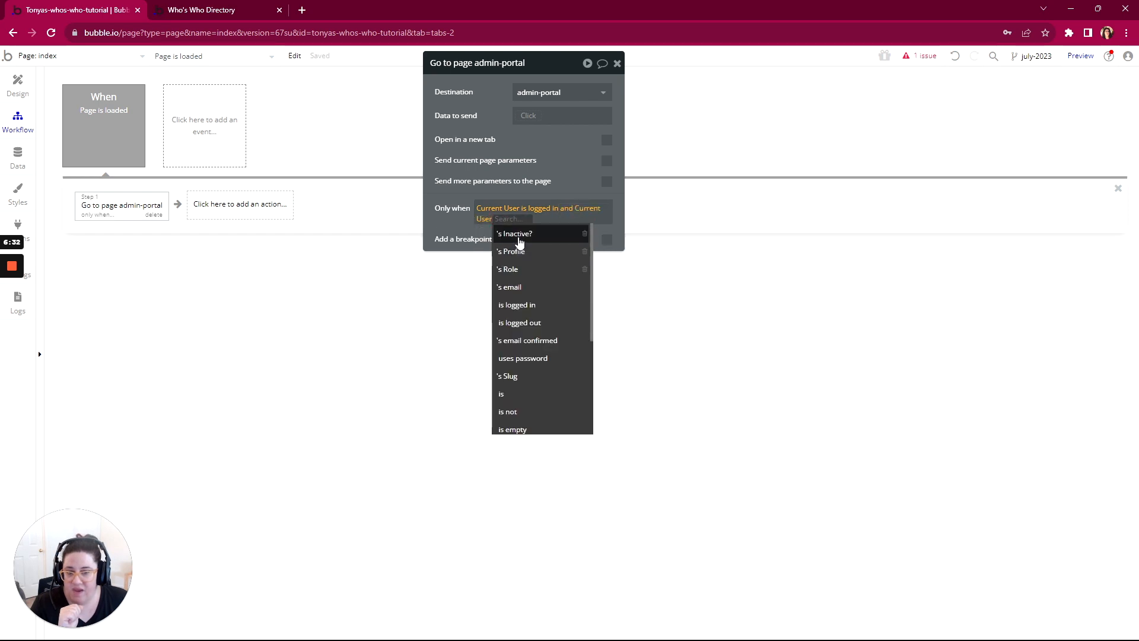
left_click(515, 234)
left_click(545, 270)
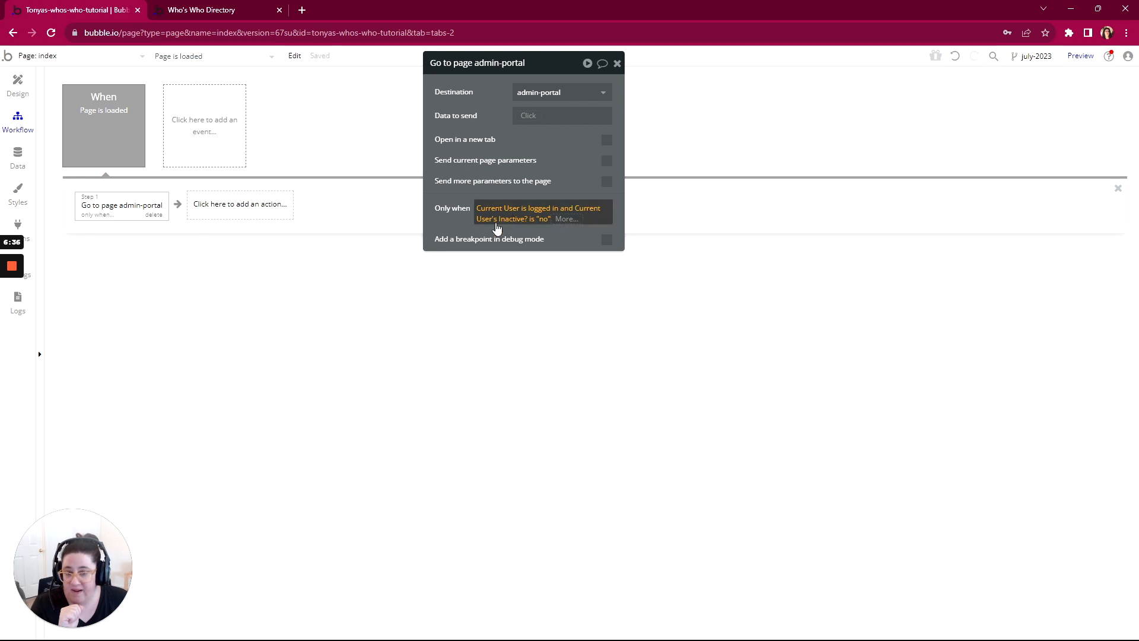
Step: Extend the admin-portal action's condition with "and Current User's Role is App Admin"
left_click(557, 220)
left_click(557, 250)
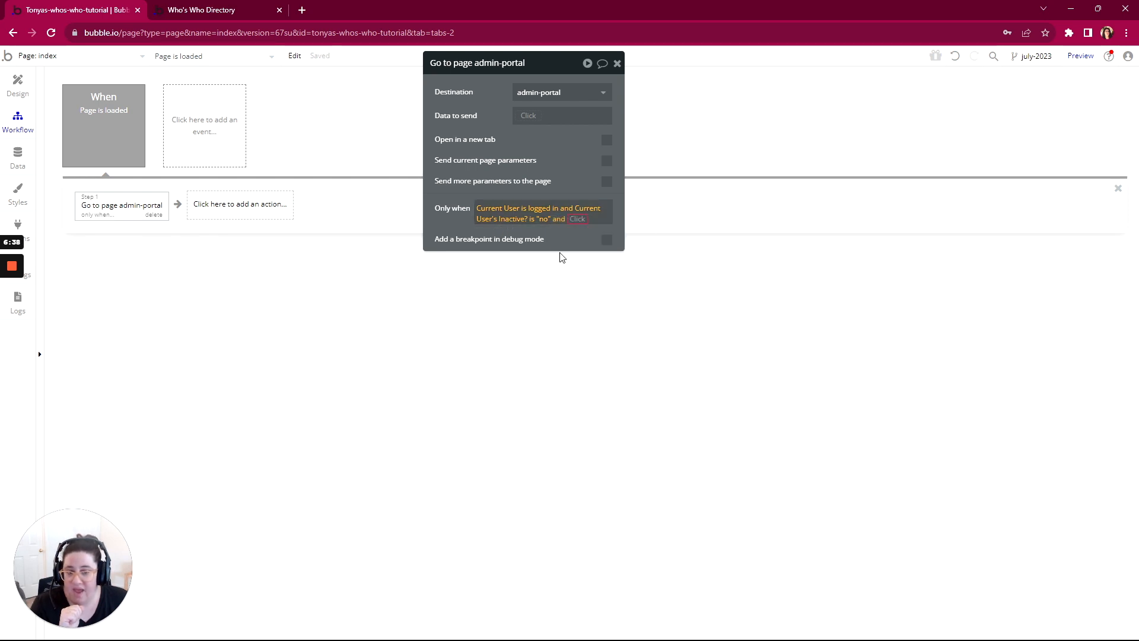
left_click(567, 255)
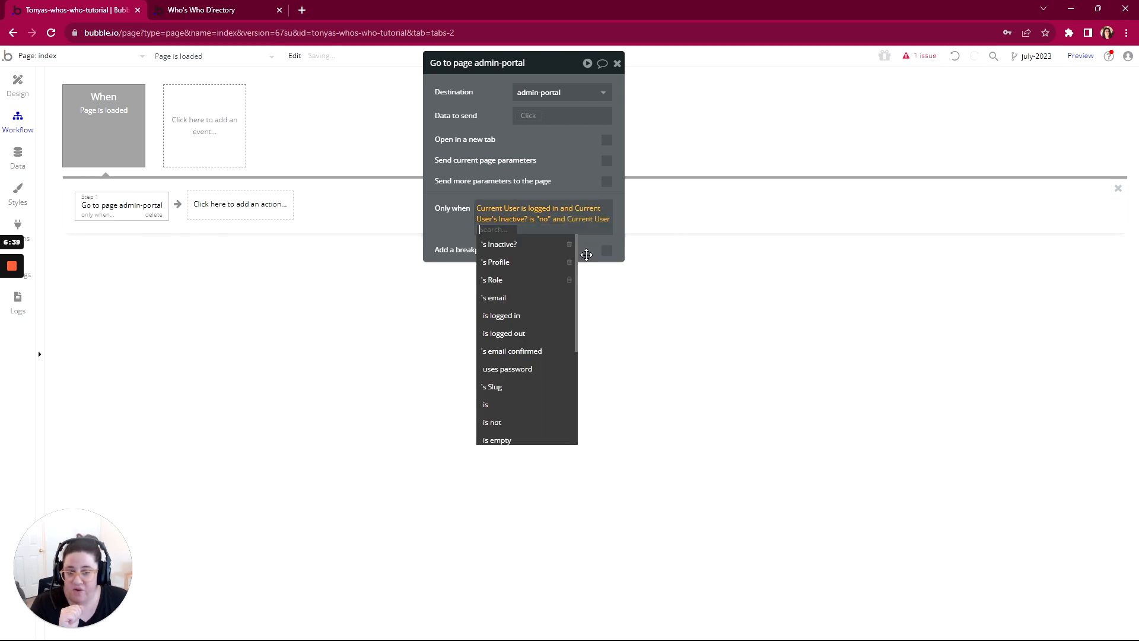
left_click(496, 280)
left_click(534, 264)
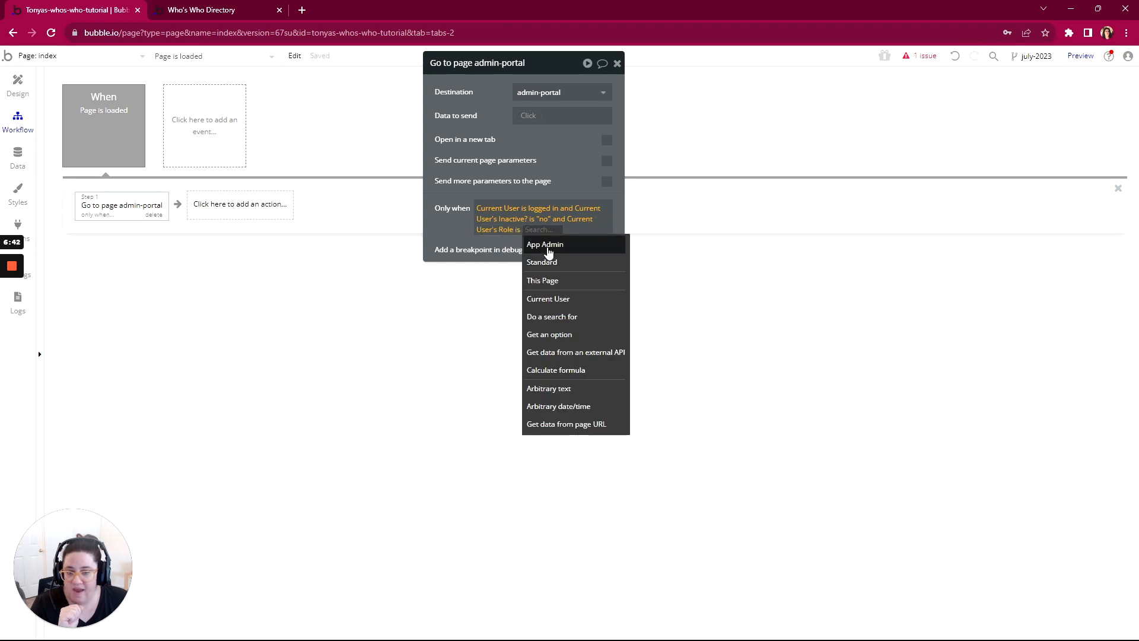
left_click(537, 245)
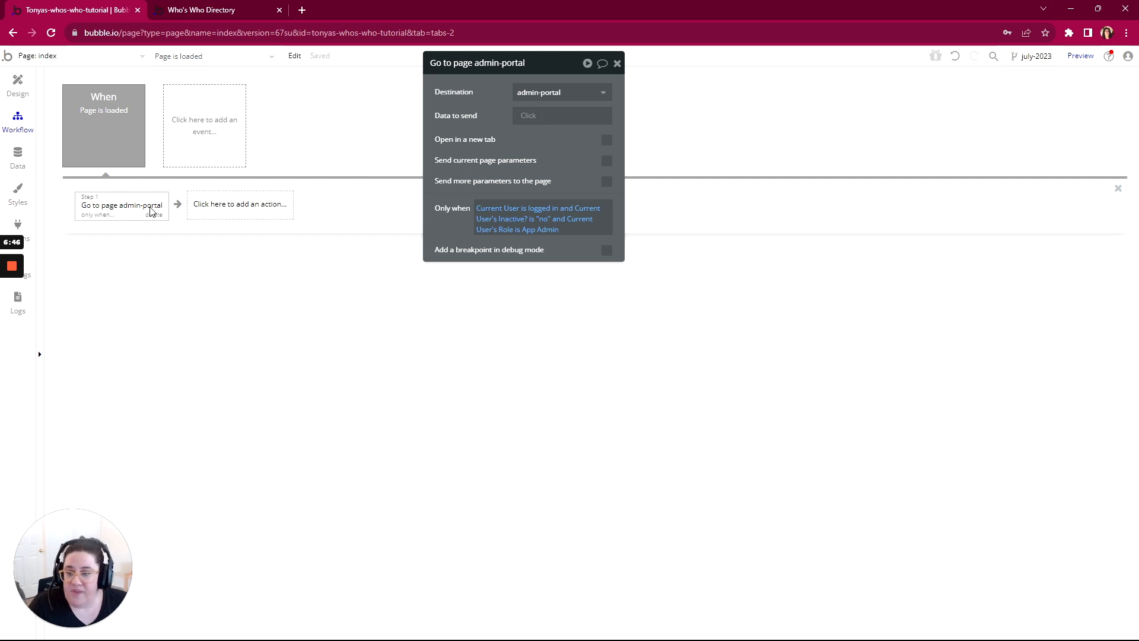
Step: Cut the Go to page admin-portal action and paste it twice, giving two identical actions in the Page is loaded workflow
right_click(116, 209)
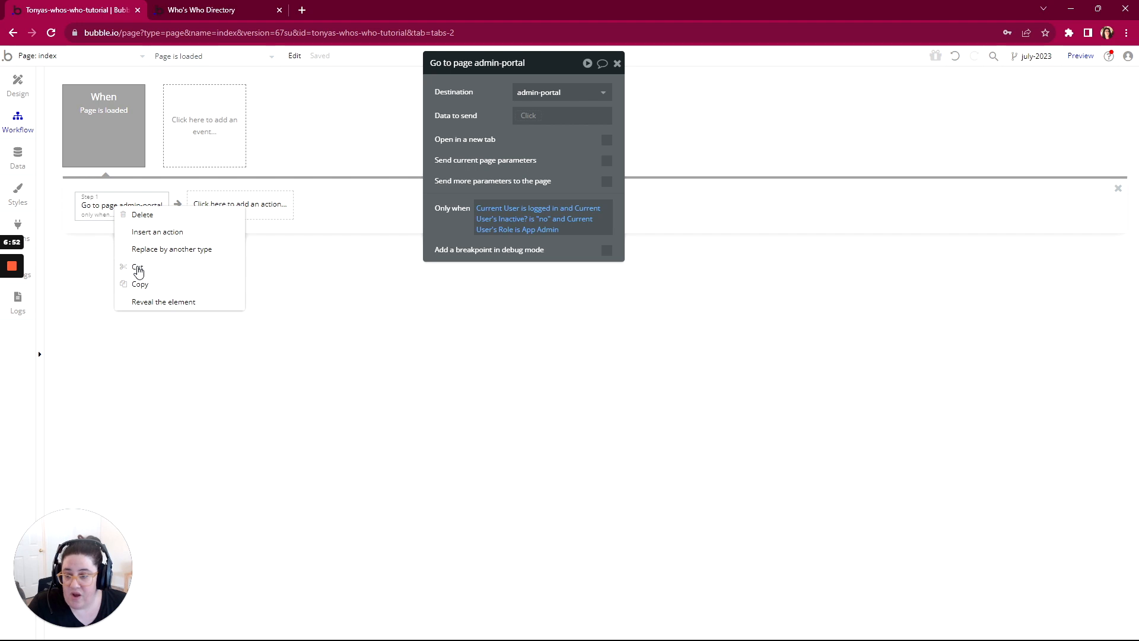
left_click(138, 271)
right_click(121, 208)
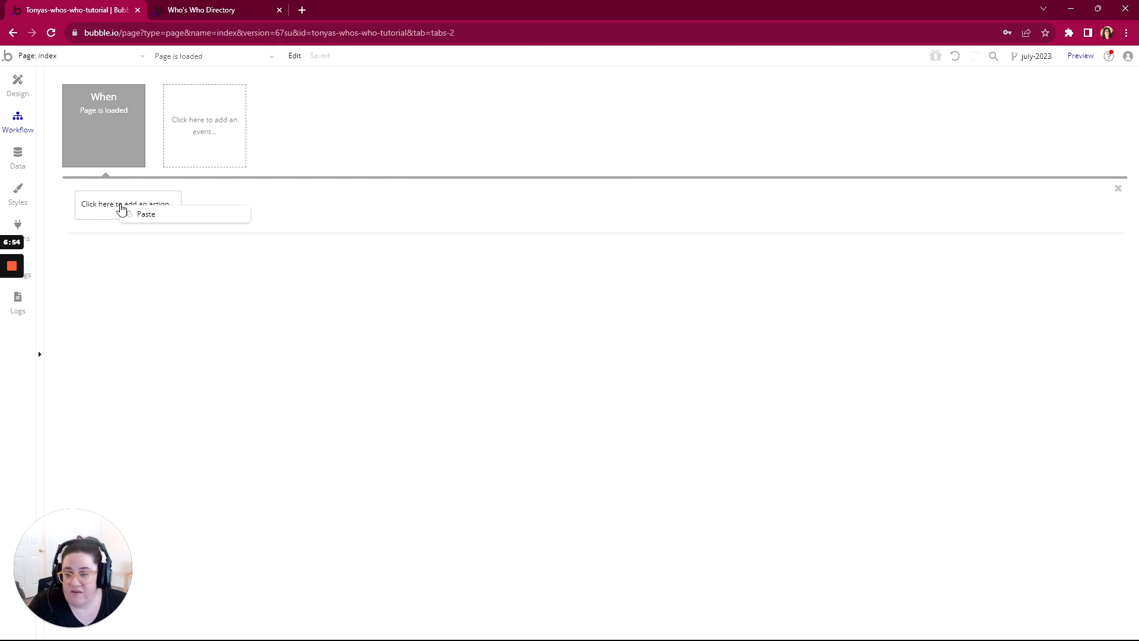
left_click(145, 215)
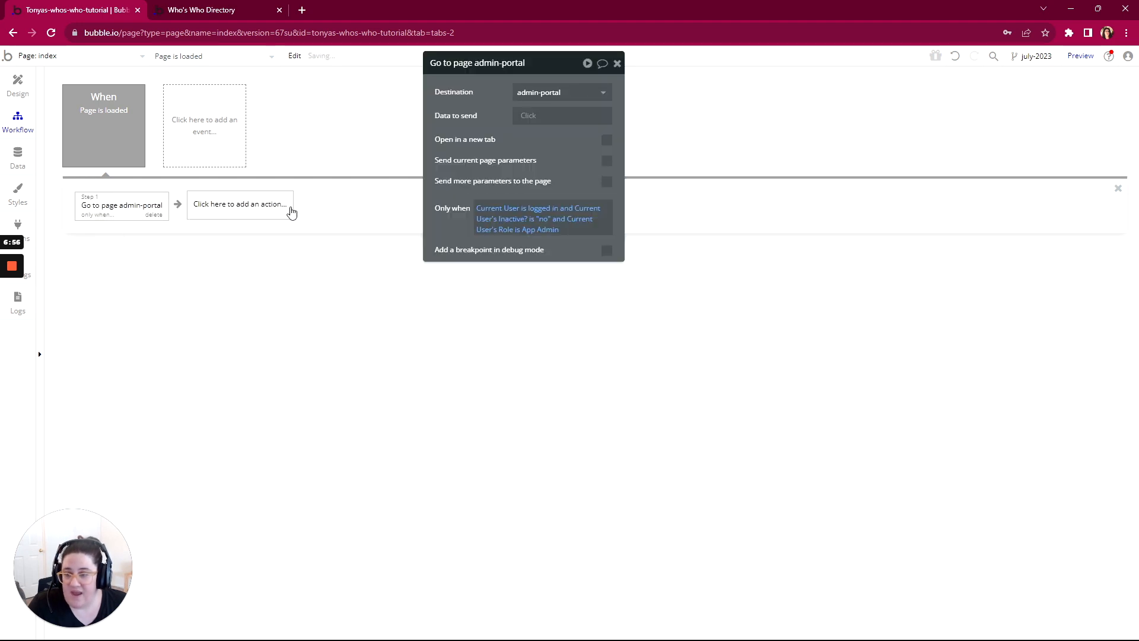
right_click(239, 205)
left_click(256, 218)
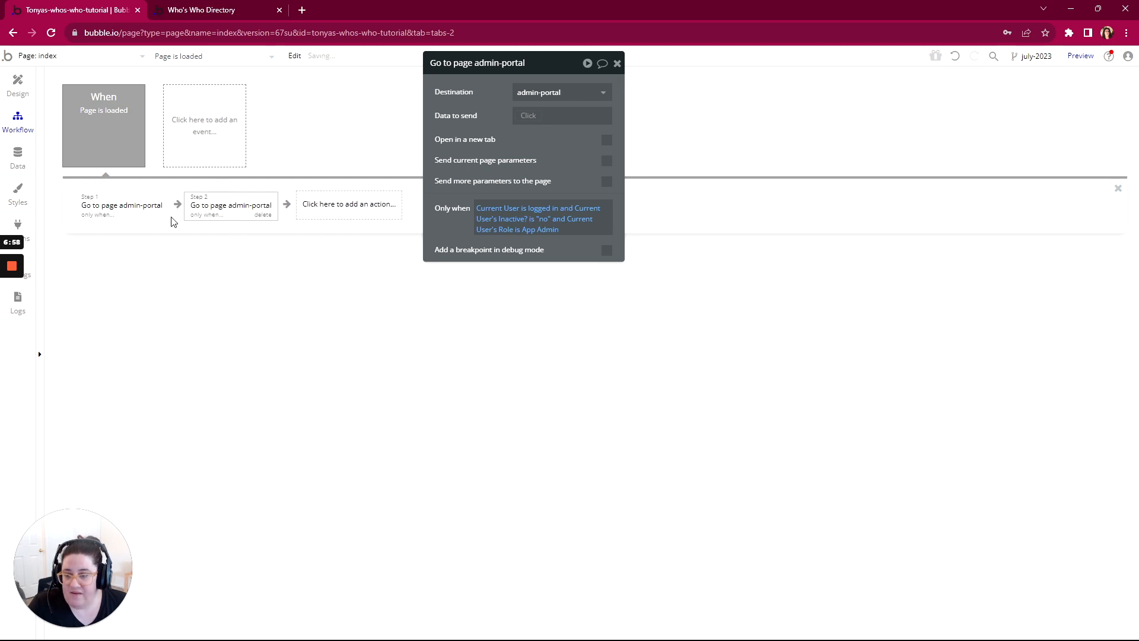
left_click(124, 211)
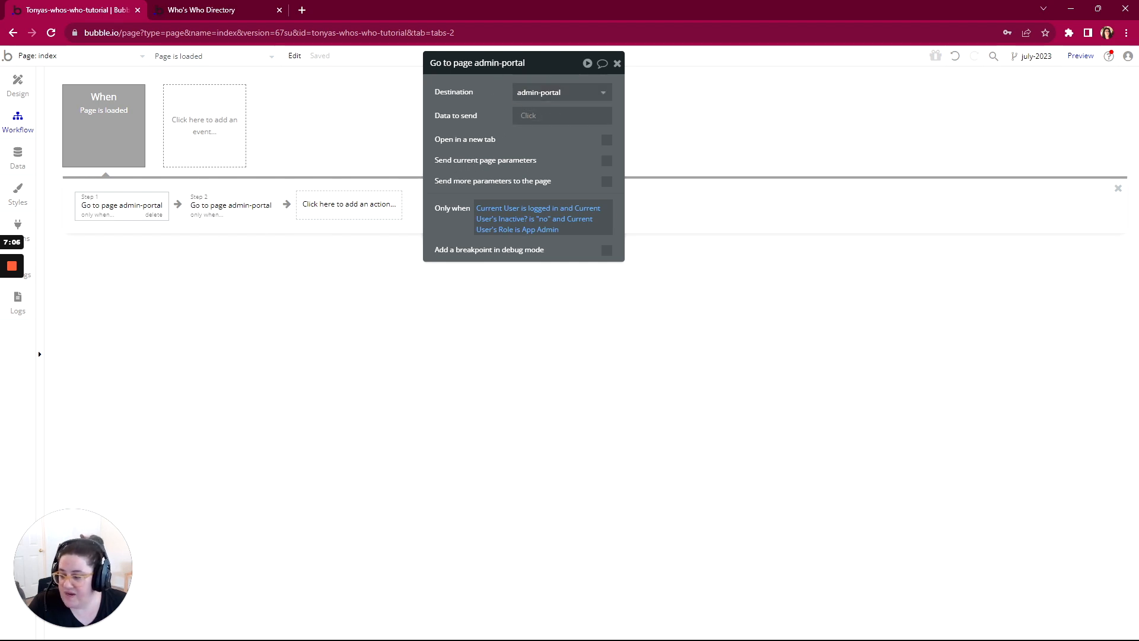
Step: Switch to WorkFlowy and mark the rule directing Active Admin Users to the Admin Portal as complete
key("alt+Tab")
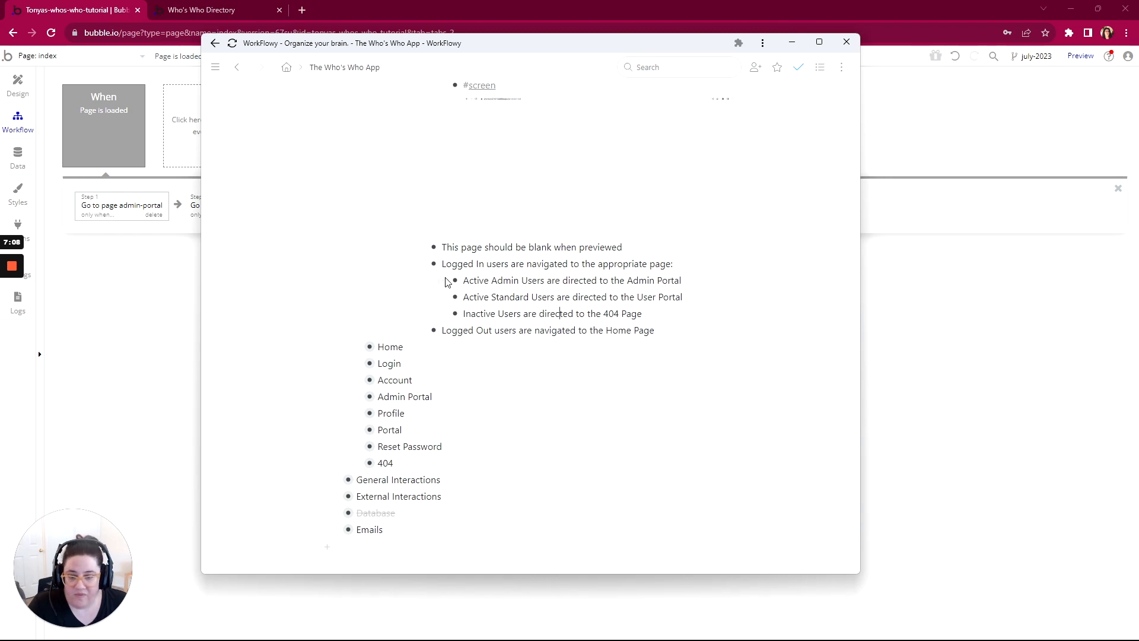
mouse_move(455, 280)
left_click(460, 329)
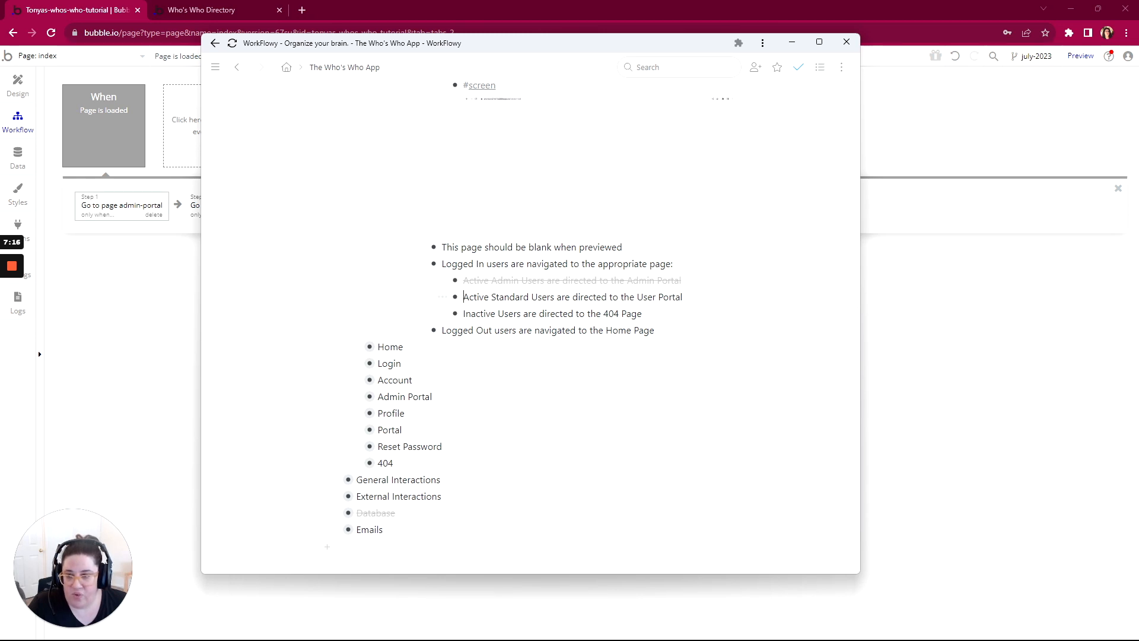
Step: Switch to the Bubble editor and set the second action's destination to portal and its condition's Role to Standard
left_click(193, 207)
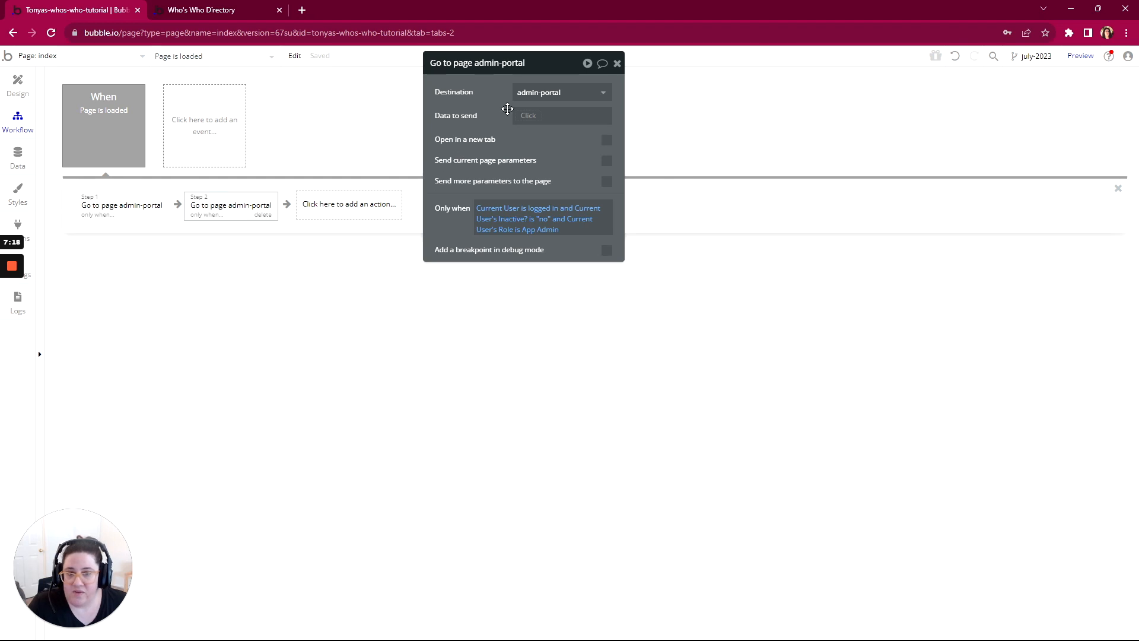
left_click(526, 95)
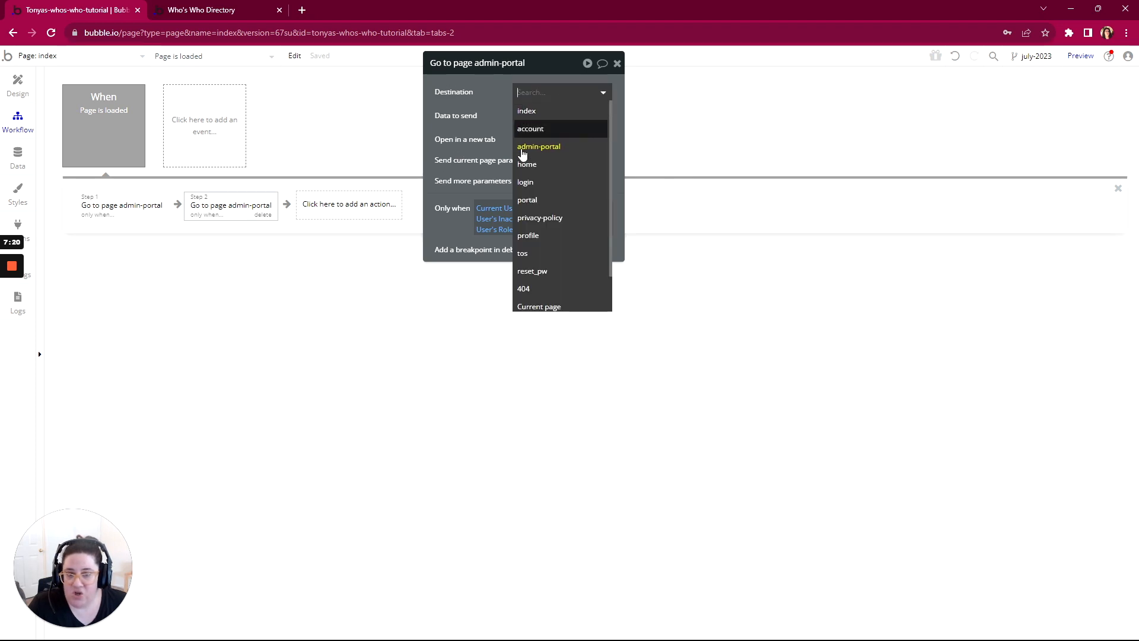
left_click(532, 201)
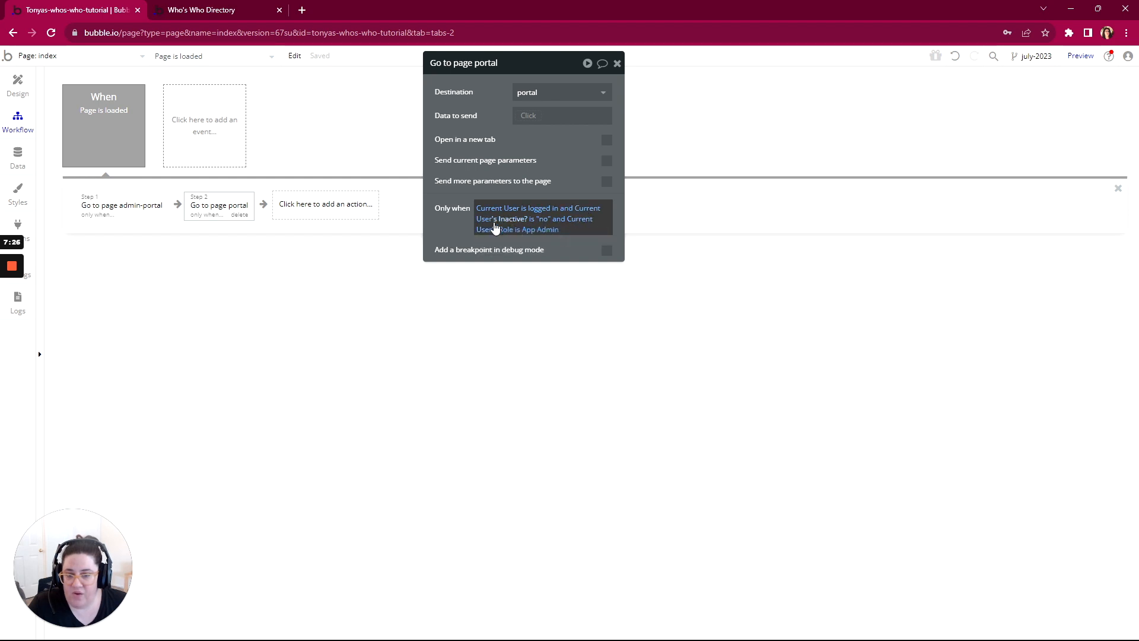
left_click(523, 236)
left_click(537, 257)
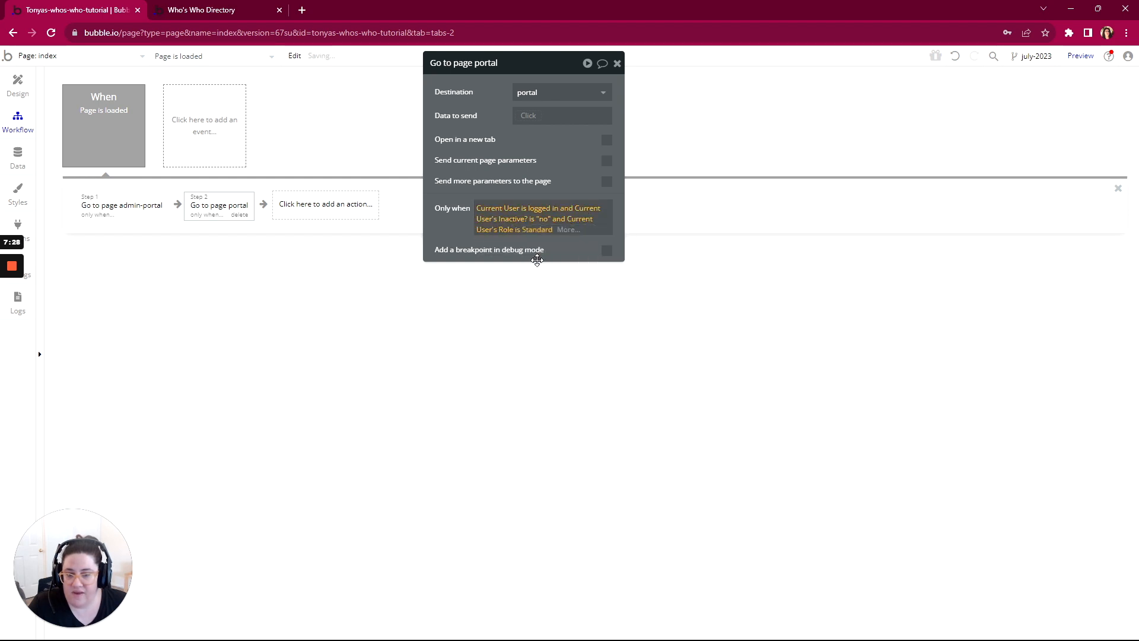
left_click(460, 235)
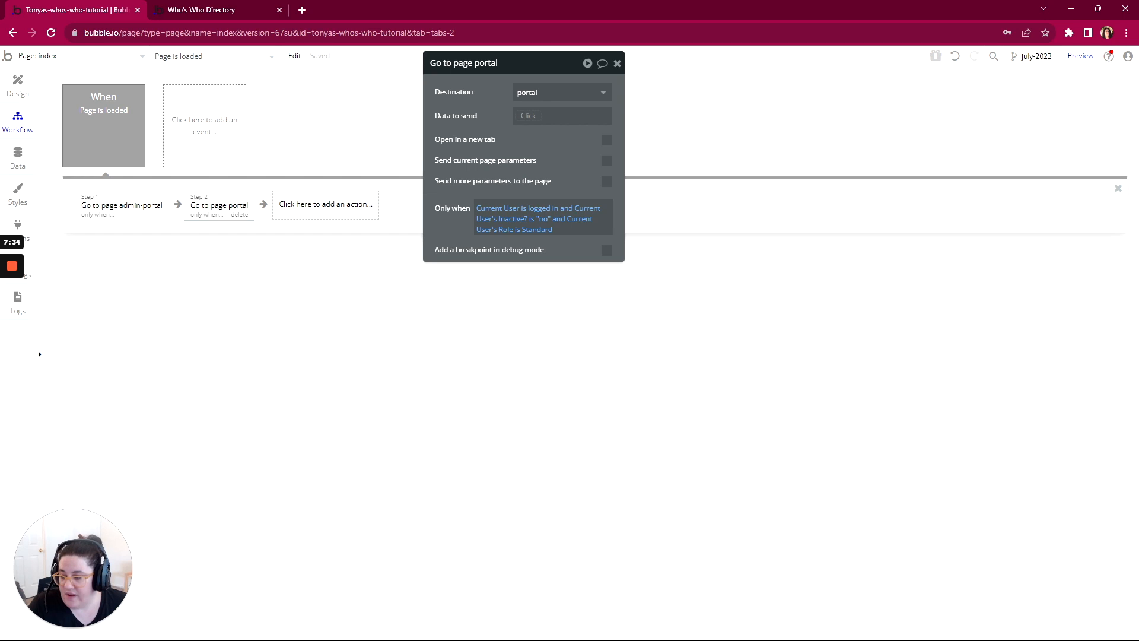
Step: Switch to WorkFlowy and mark the rule directing Active Standard Users to the User Portal as complete
key("alt+Tab")
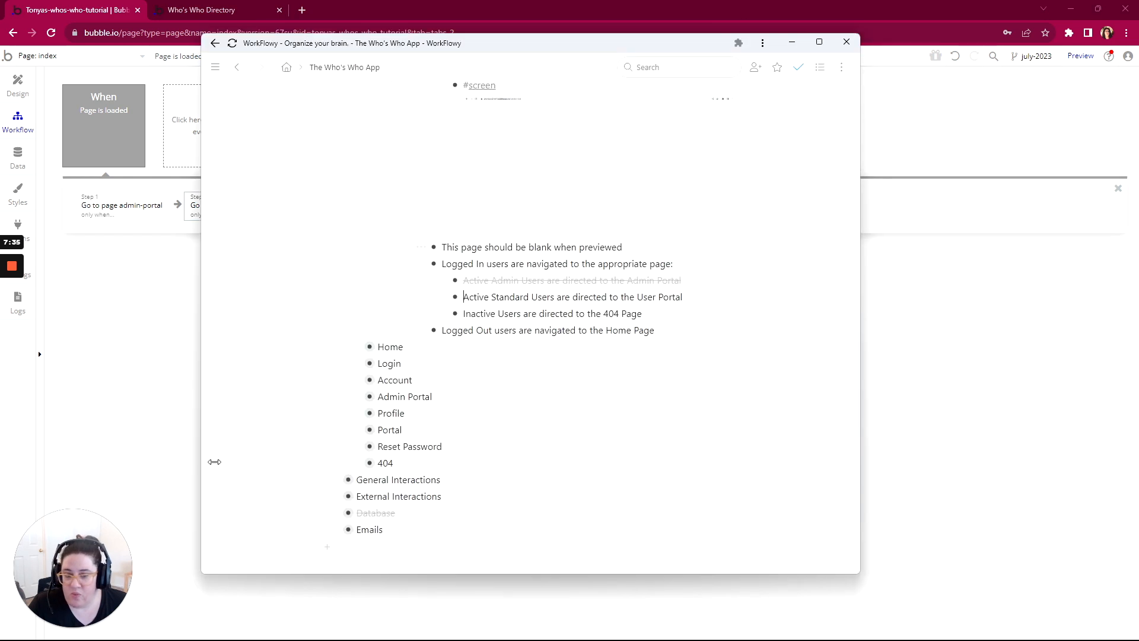
left_click(442, 297)
left_click(479, 345)
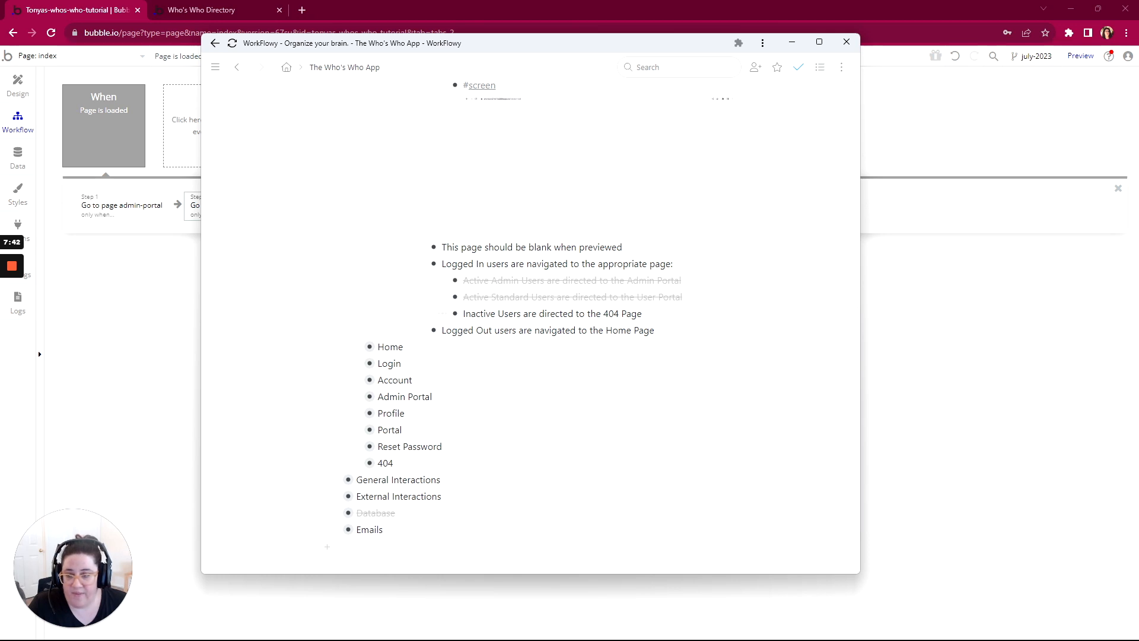
Step: Switch to the Bubble editor, paste the copied Go to page action as the third action, and set its destination to 404
left_click(195, 213)
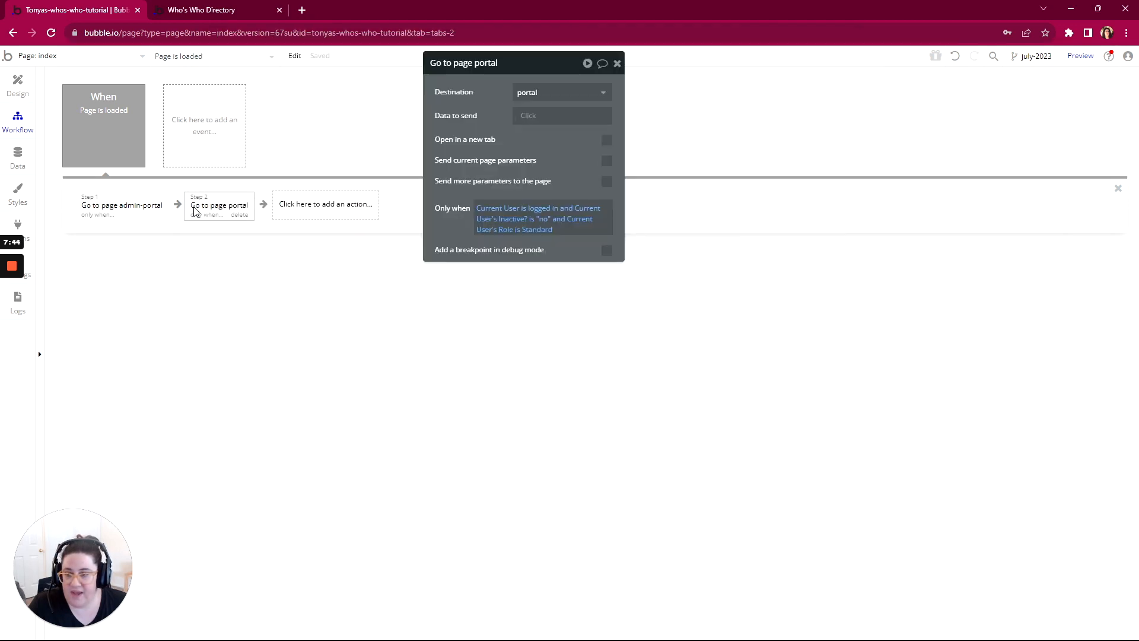
right_click(292, 207)
left_click(317, 217)
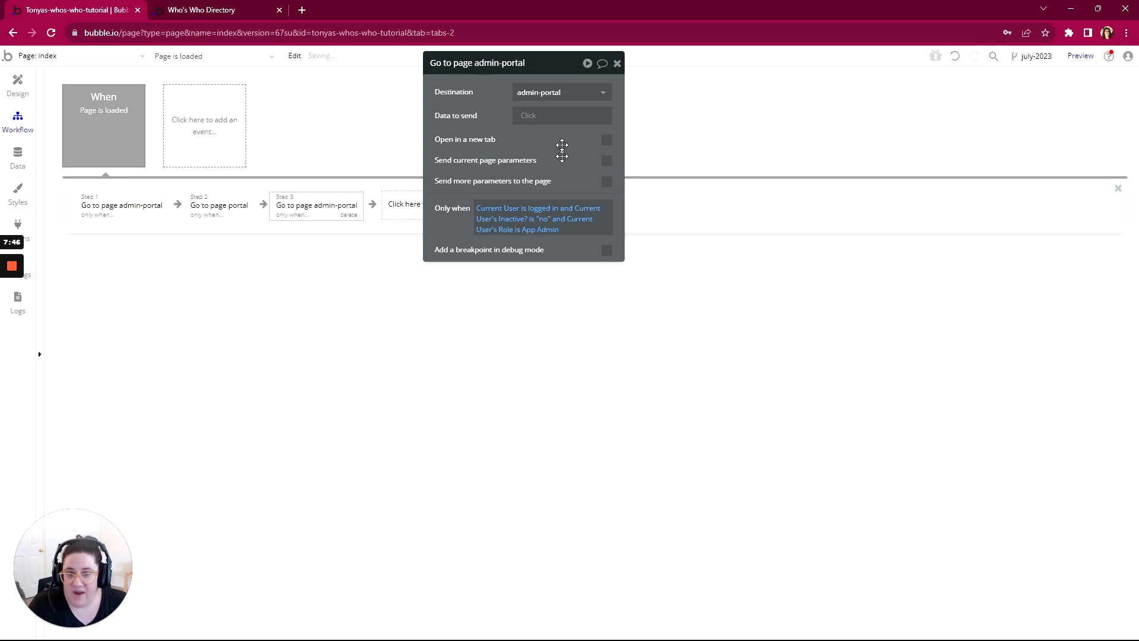
left_click(558, 96)
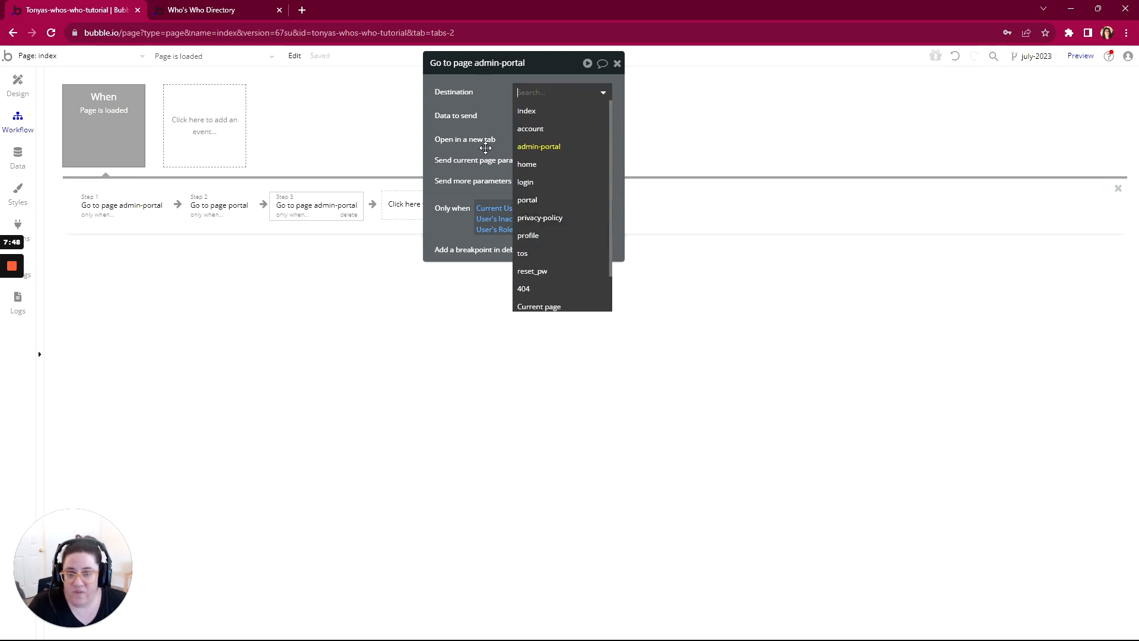
left_click(524, 288)
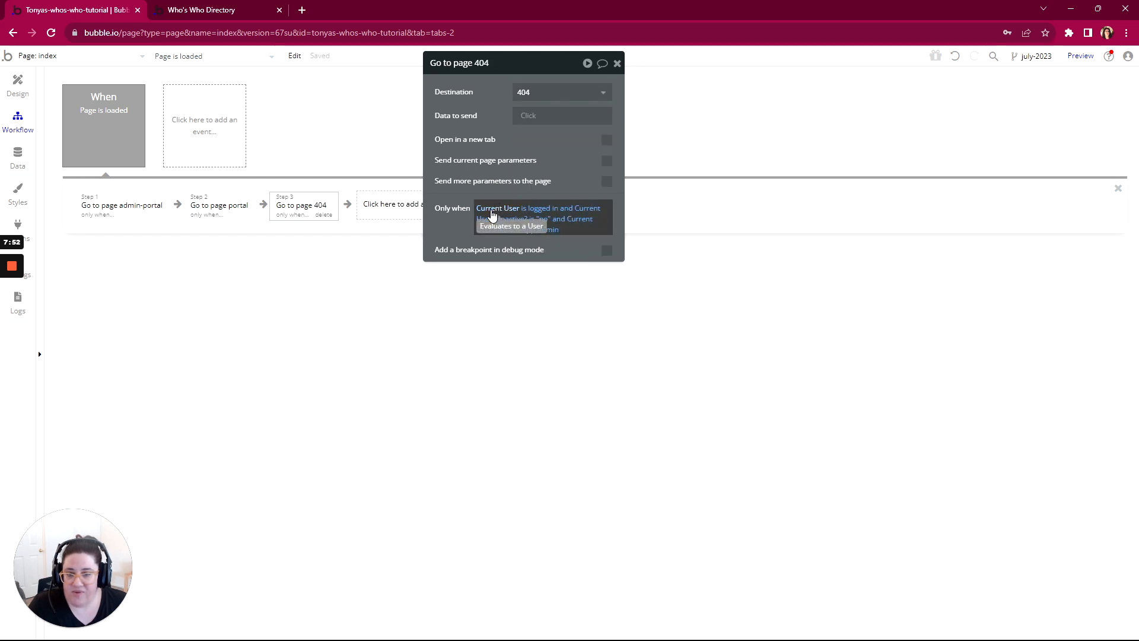
Step: Change the 404 action's condition to Inactive? is "yes" and remove the Current User's Role clause
left_click(539, 219)
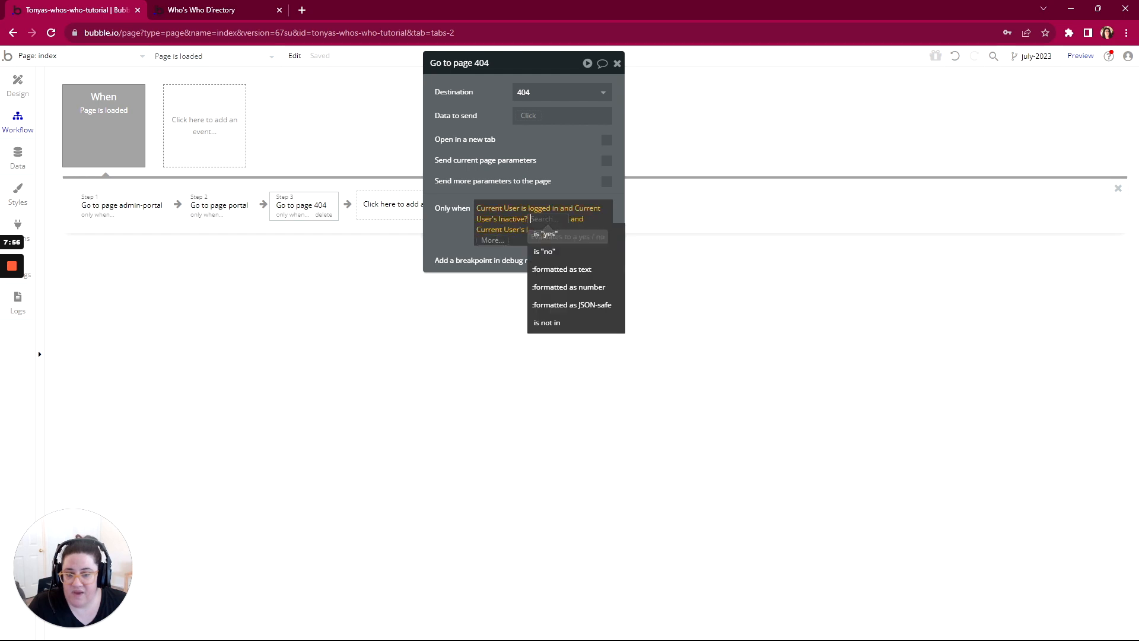
left_click(542, 236)
left_click(547, 231)
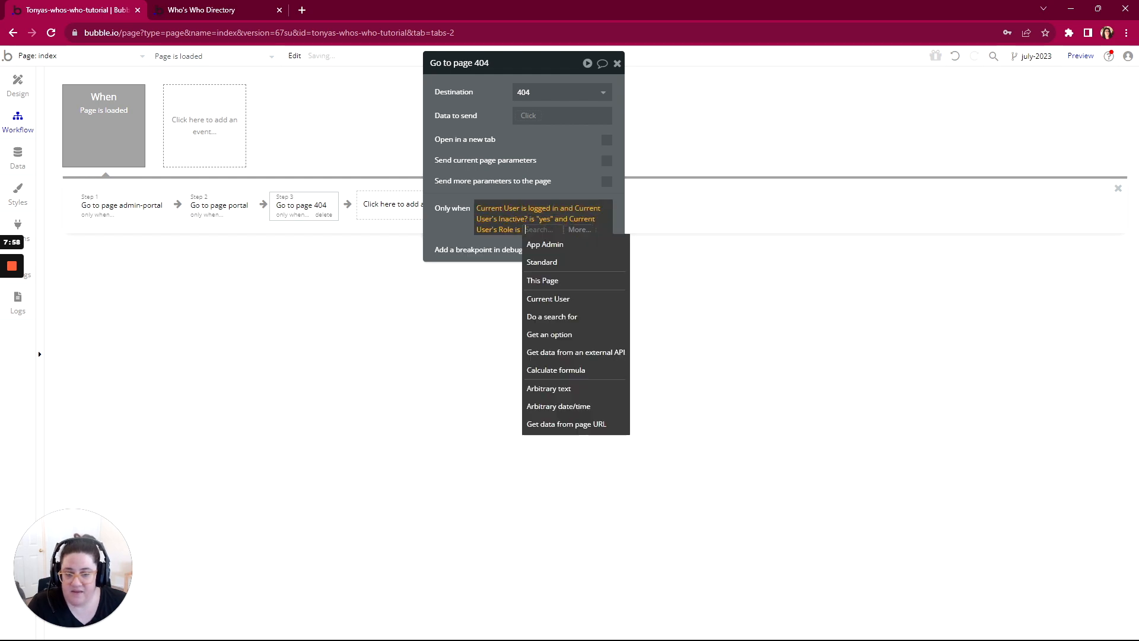
key("BackSpace")
key("BackSpace")
left_click(545, 230)
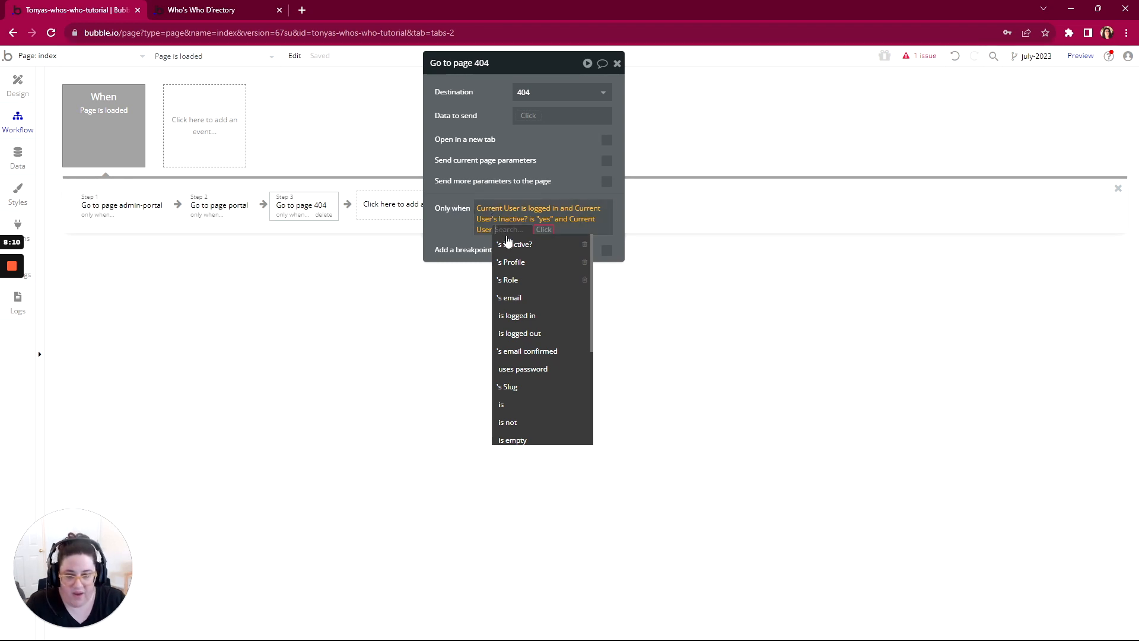
key("BackSpace")
key("BackSpace")
key("BackSpace")
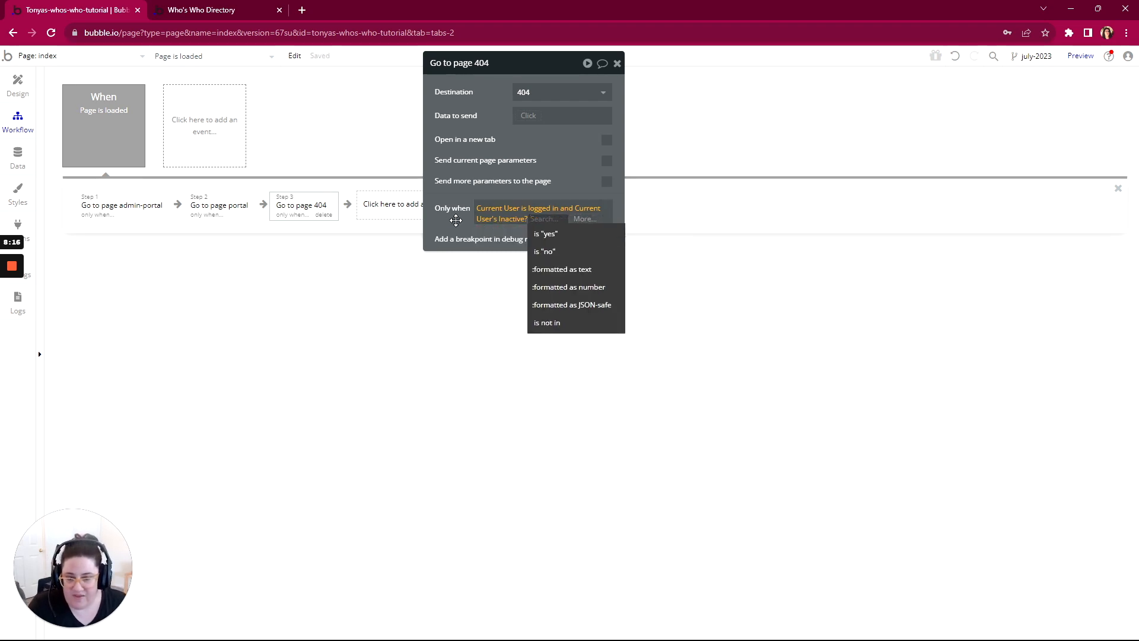
key("Return")
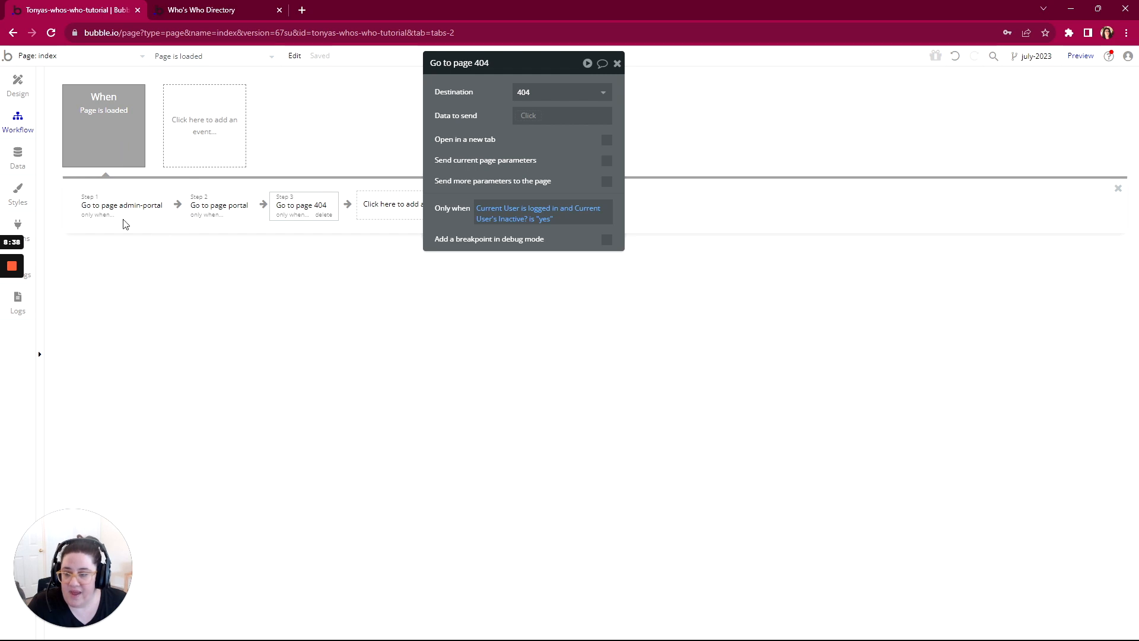
Step: Switch to WorkFlowy and mark the rule directing Inactive Users to the 404 Page as complete
key("alt+Tab")
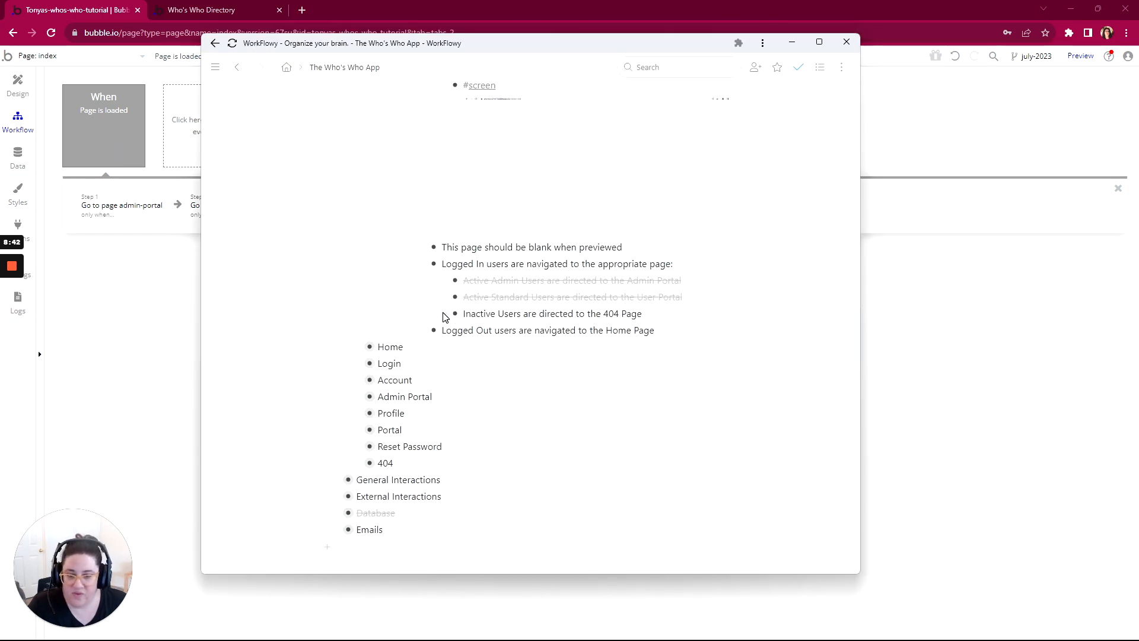
mouse_move(455, 313)
left_click(478, 363)
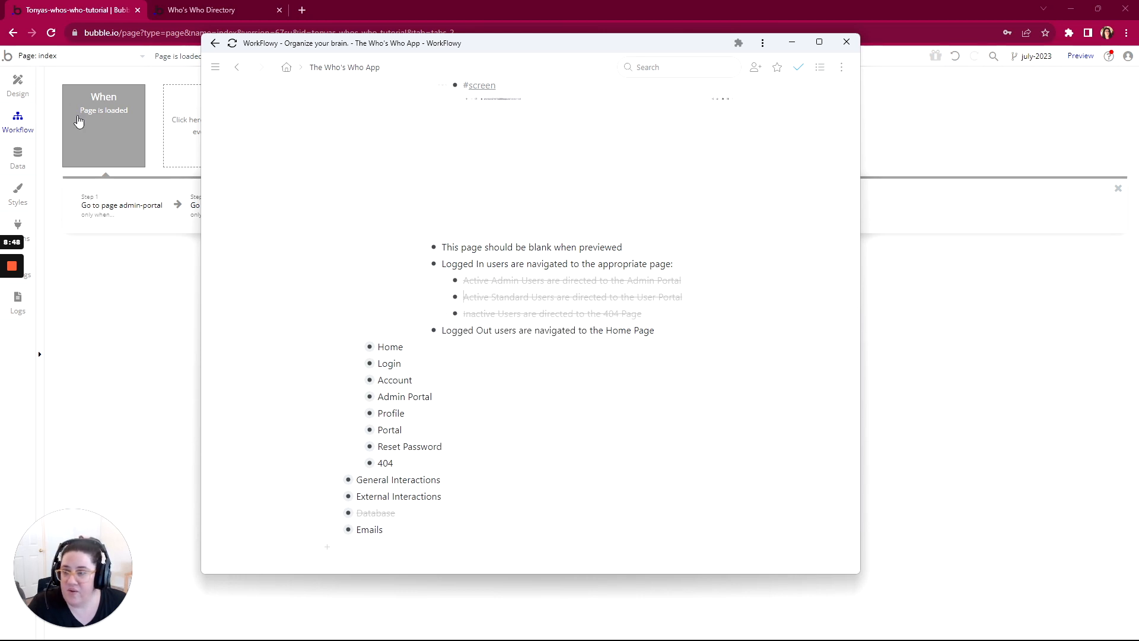
Step: Switch to the Bubble editor, paste the copied Go to page action as the fourth action, and set its destination to home
left_click(137, 266)
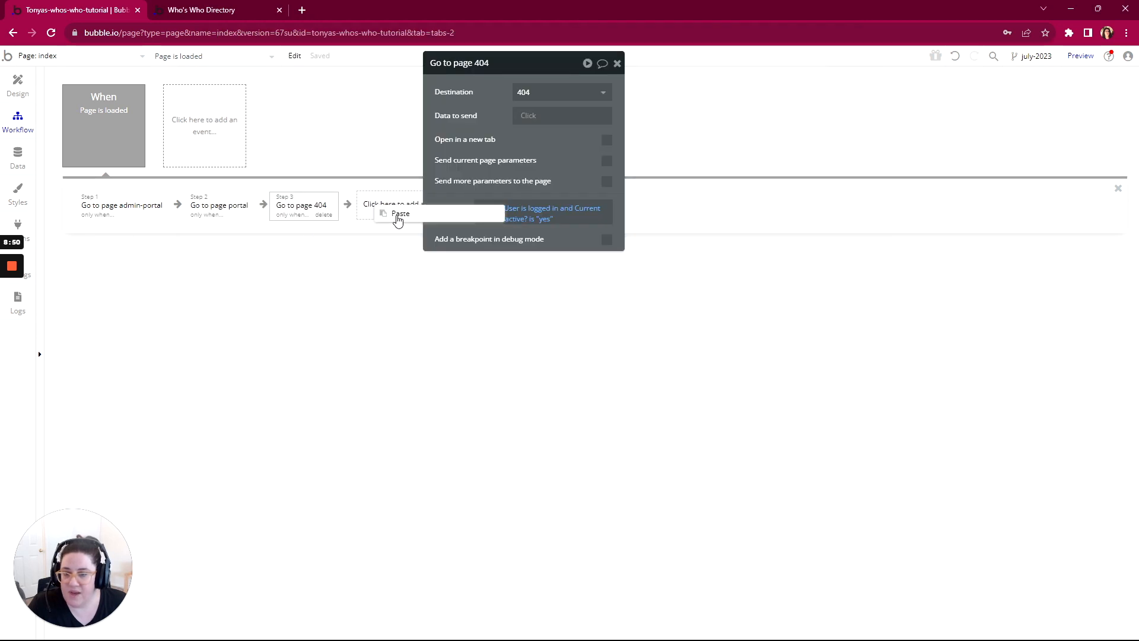
left_click(393, 216)
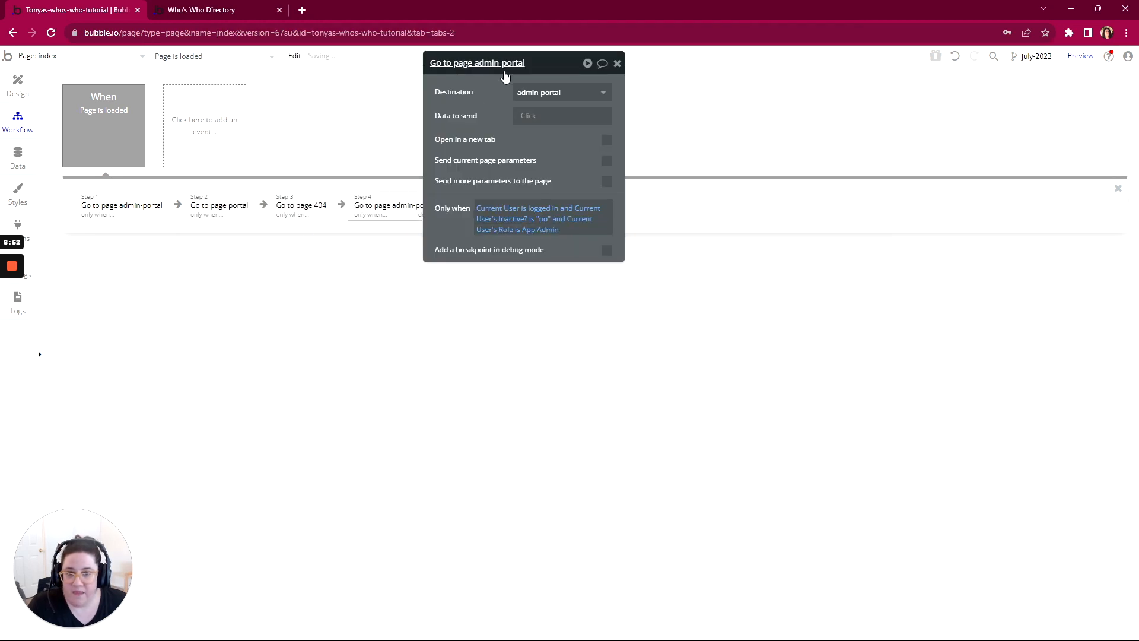
left_click_drag(531, 63, 690, 69)
left_click(688, 98)
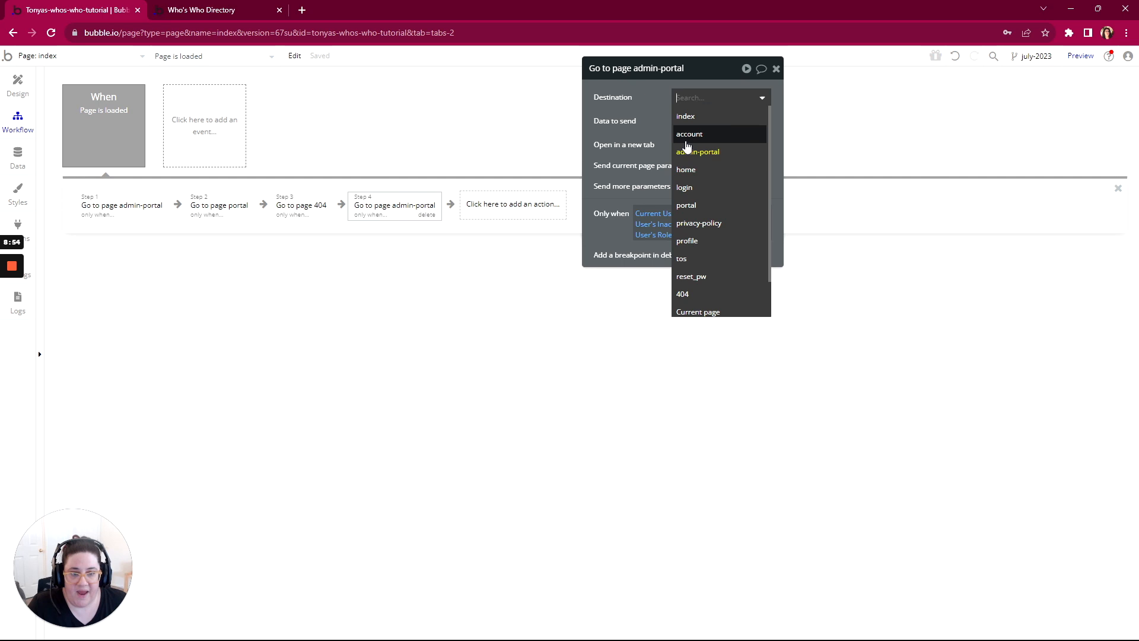
left_click(686, 170)
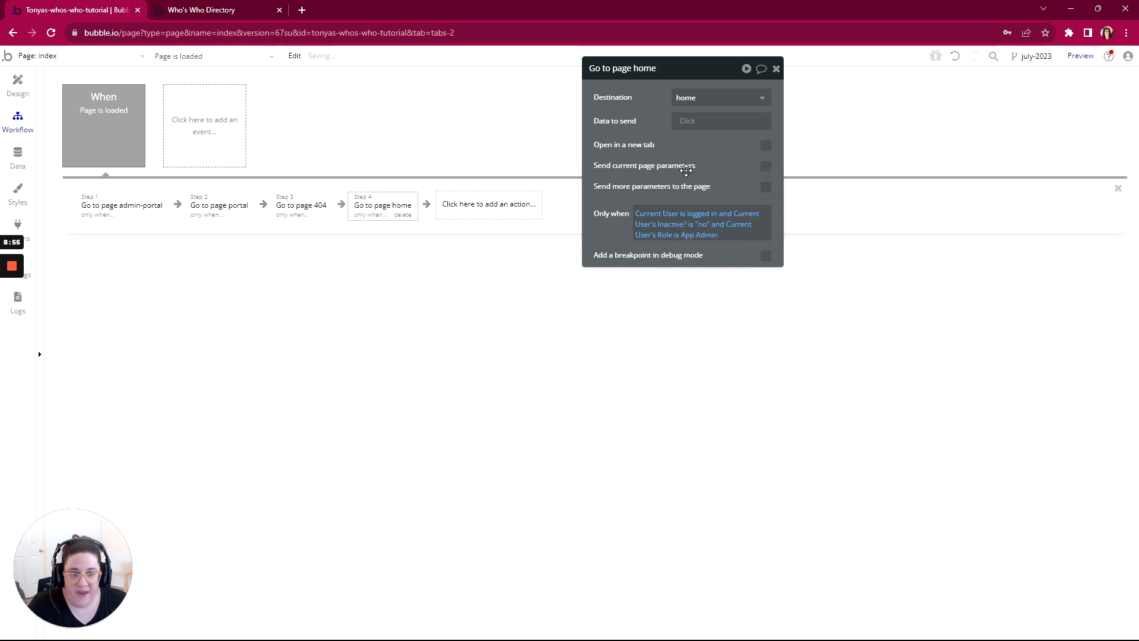
Step: Replace the home action's condition with Current User is logged out
right_click(682, 220)
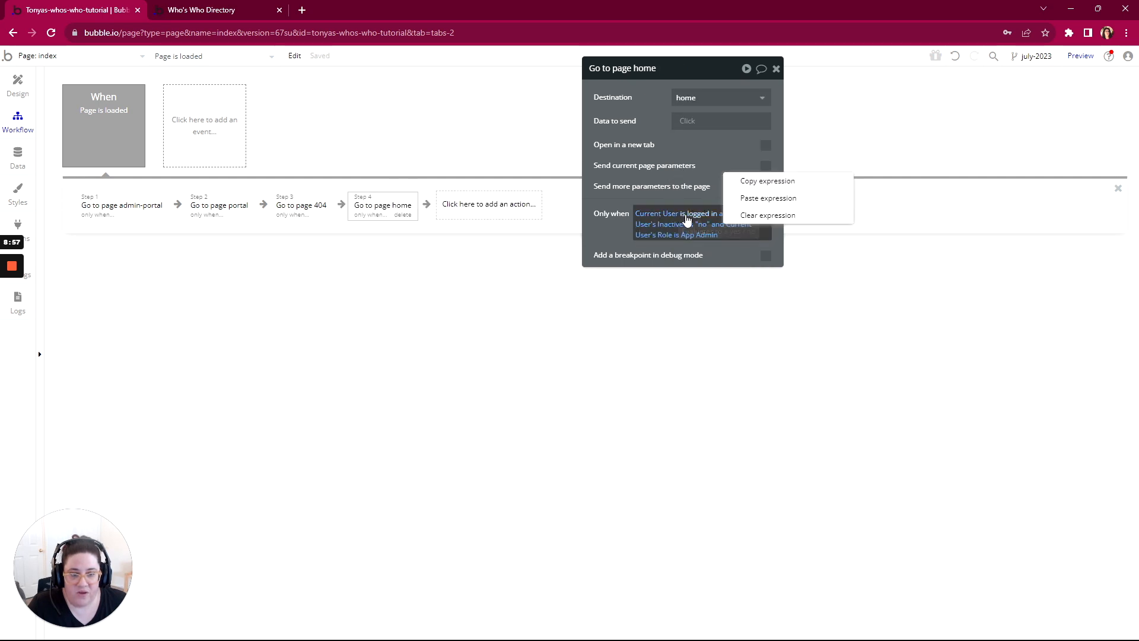
left_click(749, 216)
left_click(638, 214)
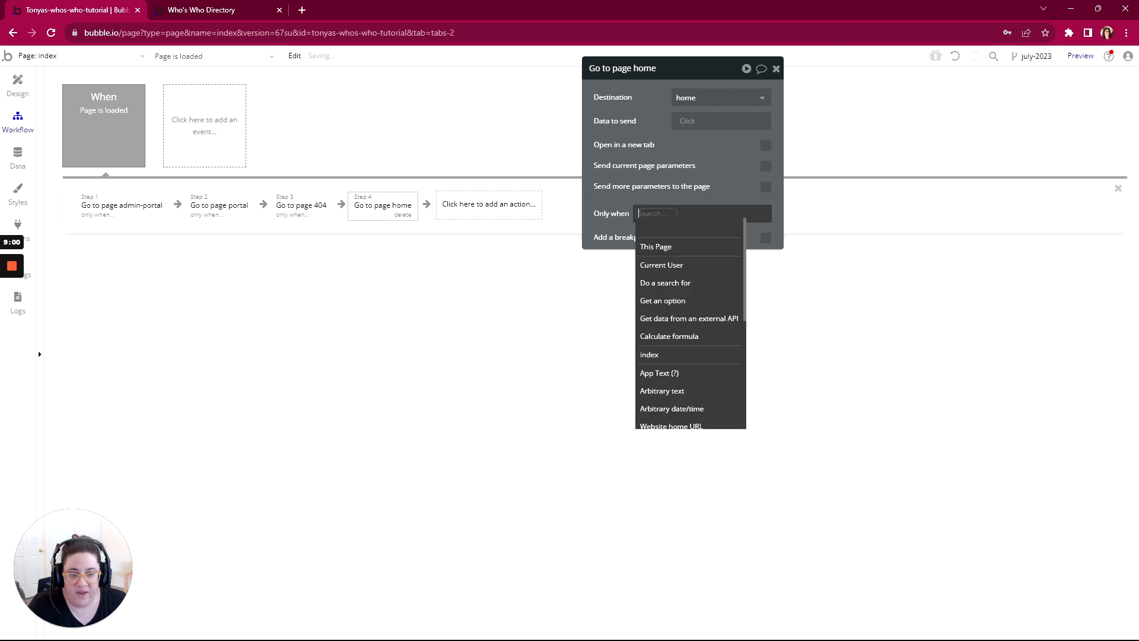
left_click(658, 265)
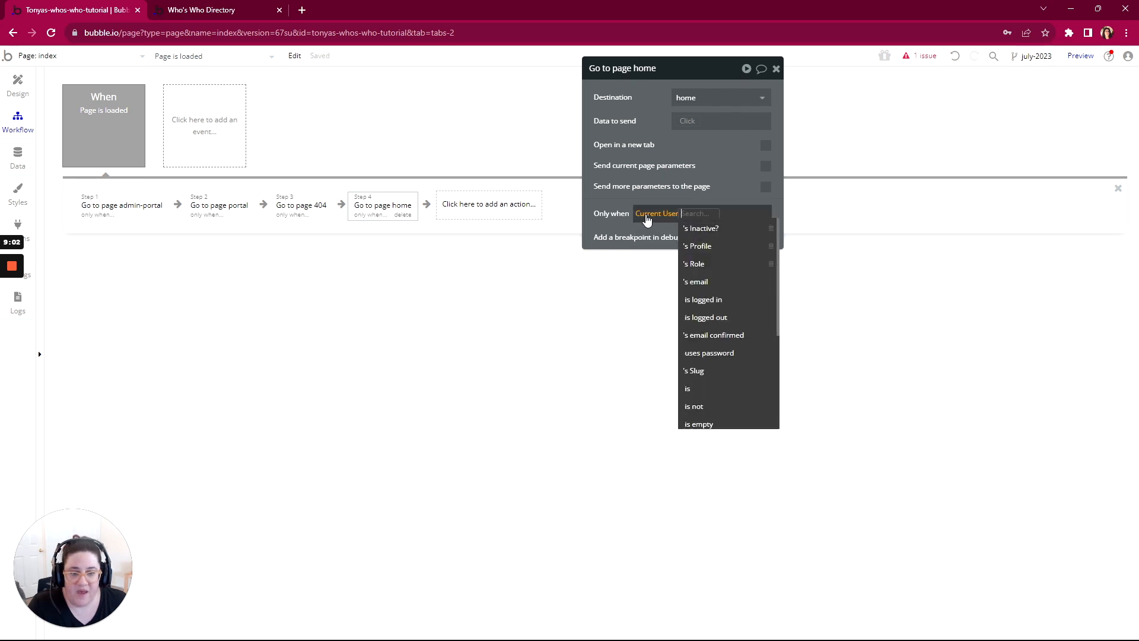
left_click(699, 320)
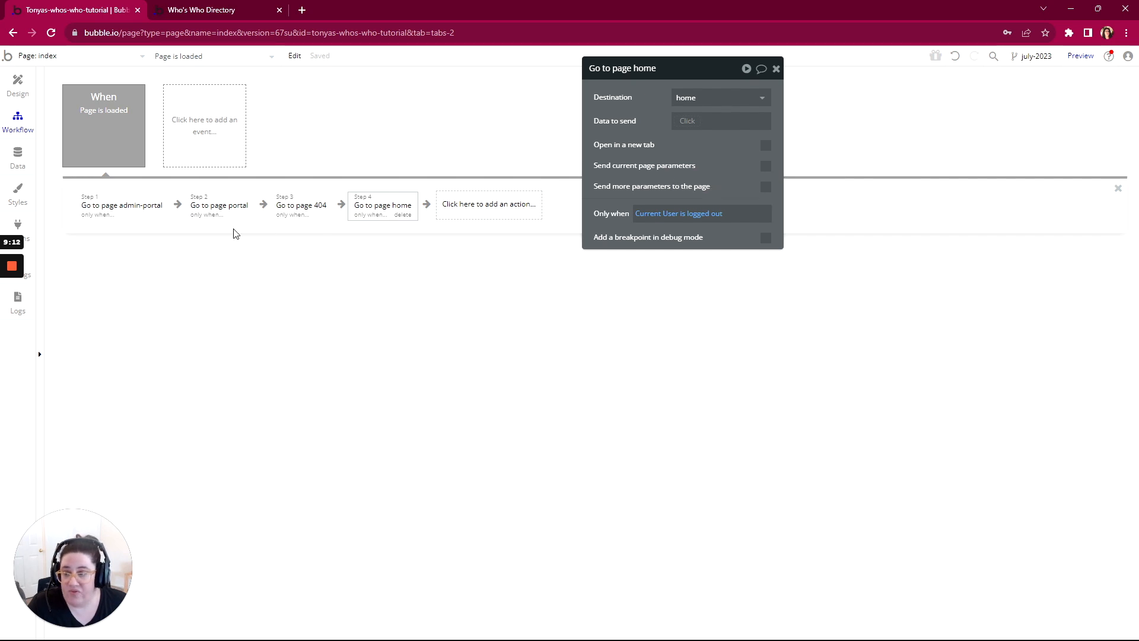
Step: Check the app data for existing user entries and return to the index page's design view
left_click(17, 155)
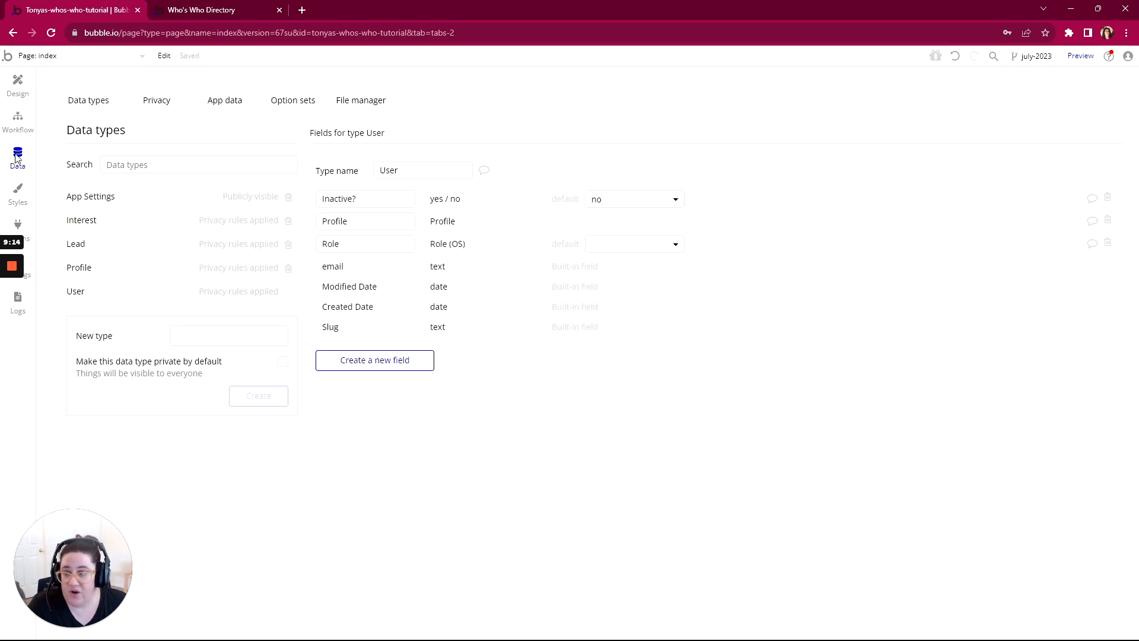
left_click(228, 102)
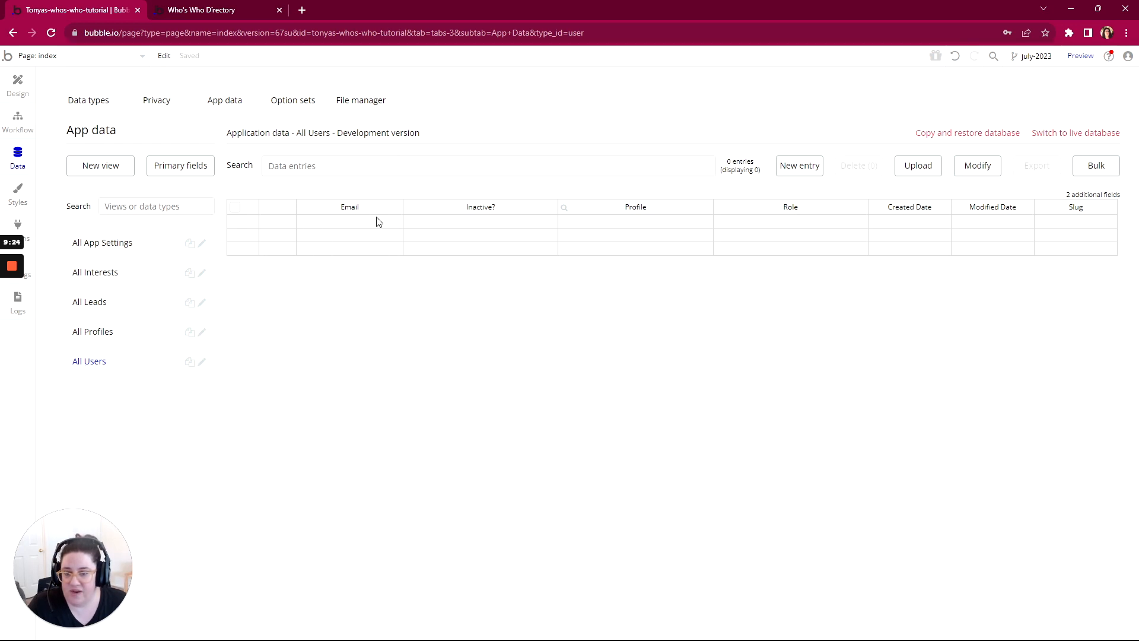
left_click(18, 86)
left_click_drag(662, 70, 293, 73)
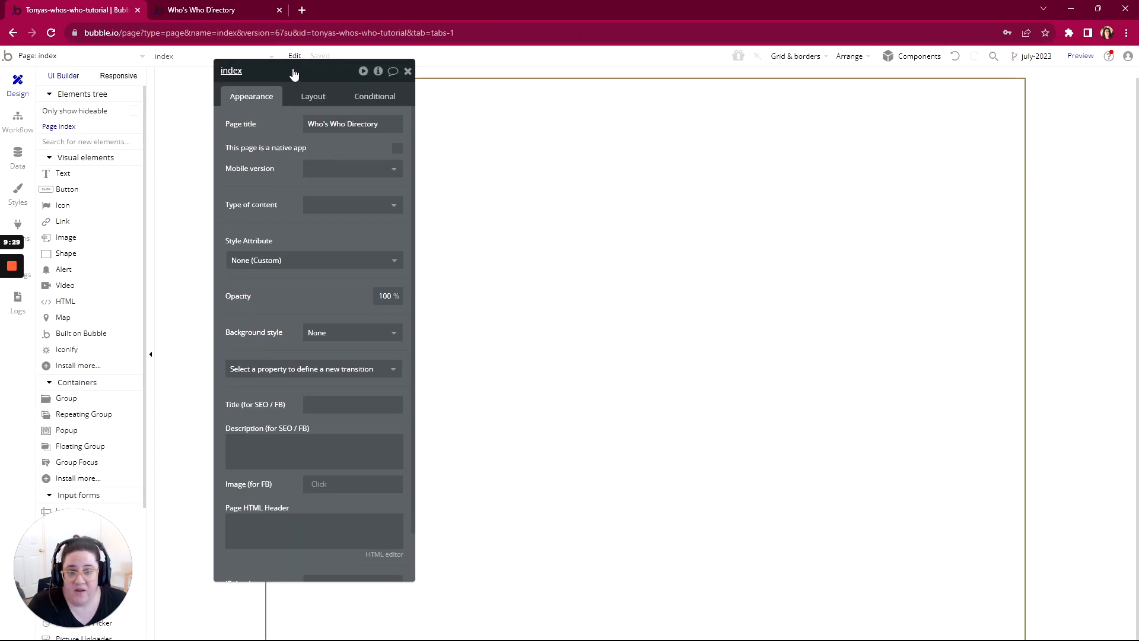
Step: Refresh the index page's preview in the browser to test the logged-out redirect
left_click(217, 9)
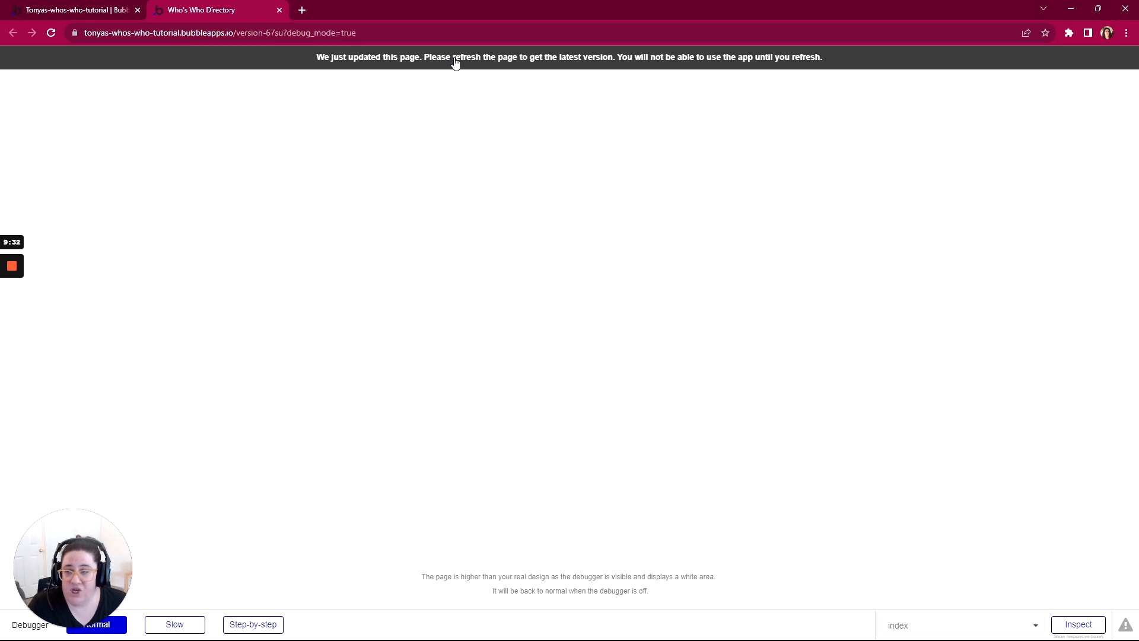
left_click(66, 8)
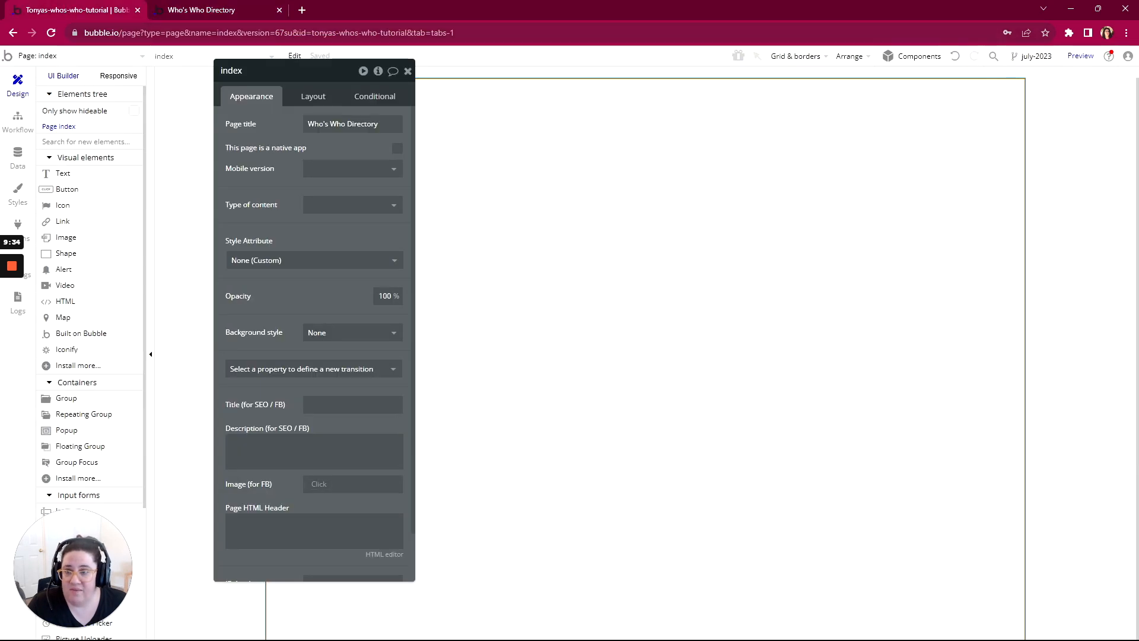
left_click(208, 12)
left_click(391, 57)
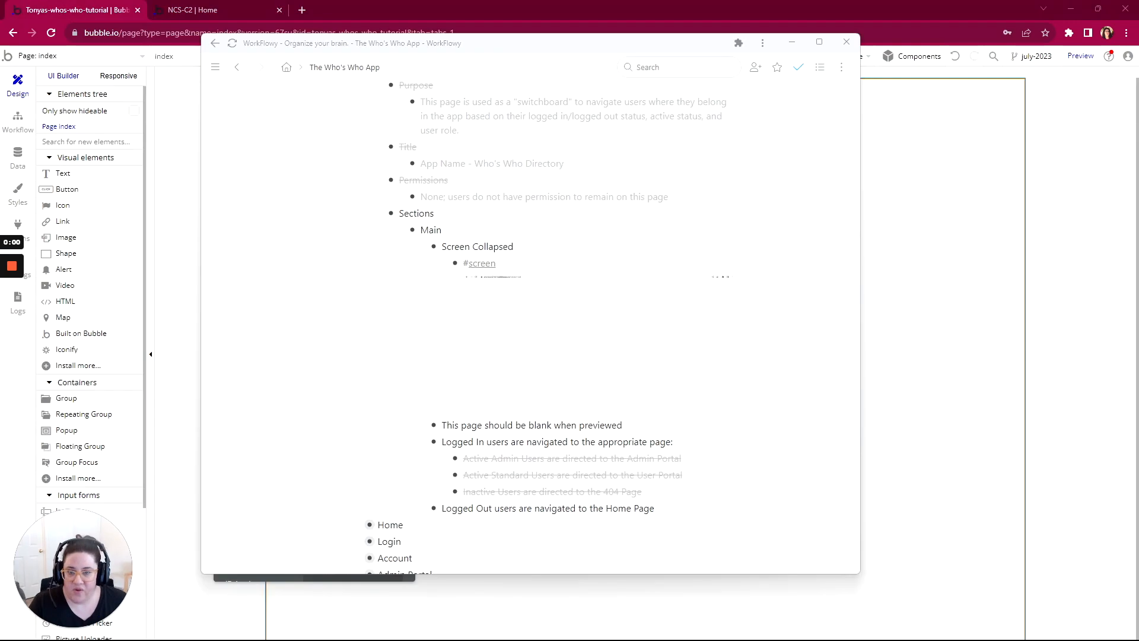
Step: In WorkFlowy, mark the rule navigating Logged Out users to the Home Page as complete
left_click(557, 246)
scroll(557, 246, "up", 2)
scroll(516, 287, "down", 4)
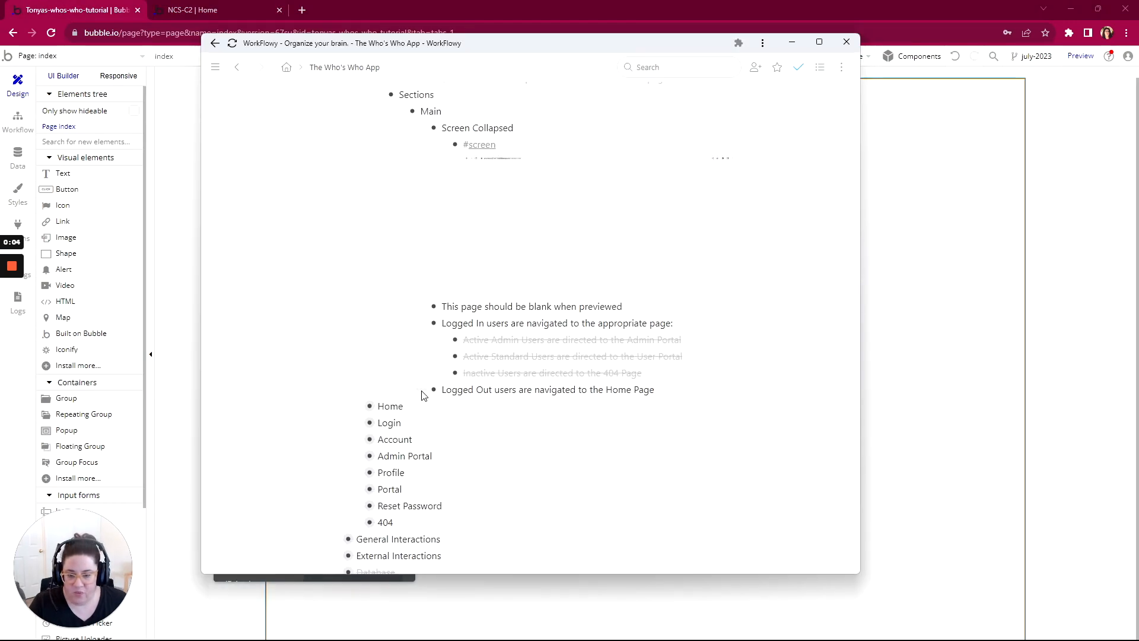
mouse_move(427, 389)
left_click(493, 189)
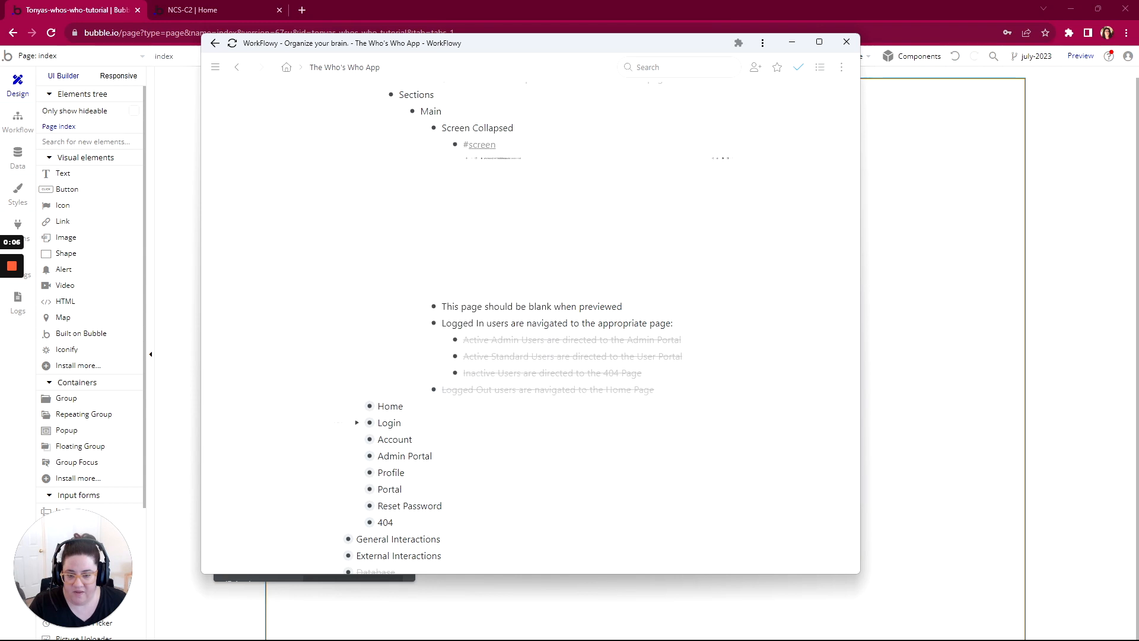
Step: Mark the Logged In users navigation item and the "This page should be blank when previewed" item as complete
scroll(415, 380, "up", 1)
mouse_move(402, 382)
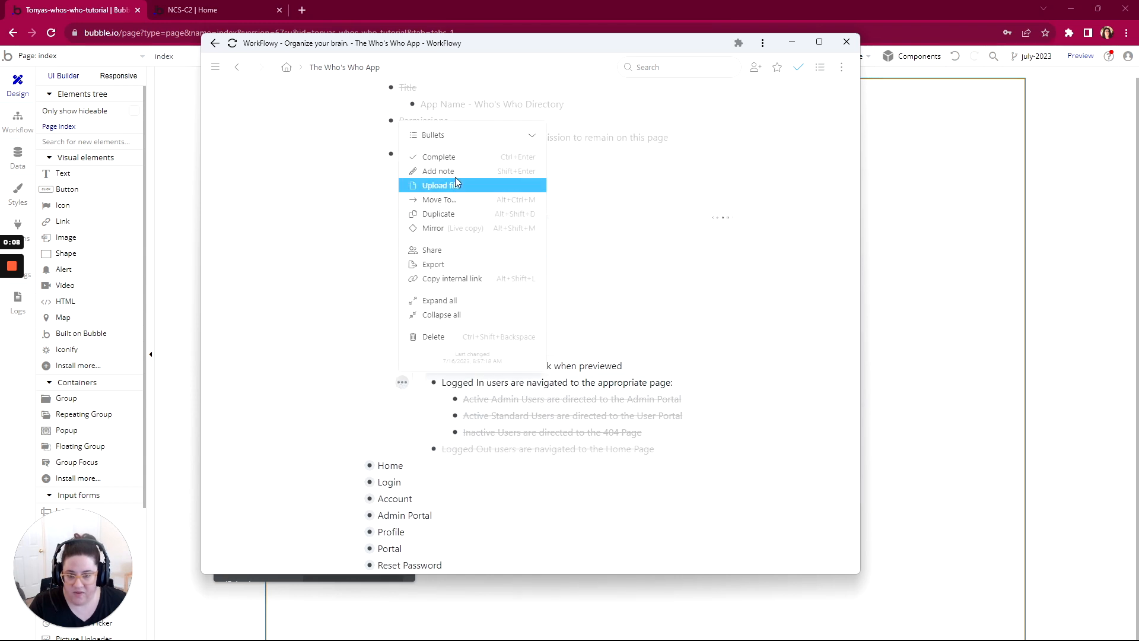
left_click(451, 157)
scroll(413, 398, "up", 1)
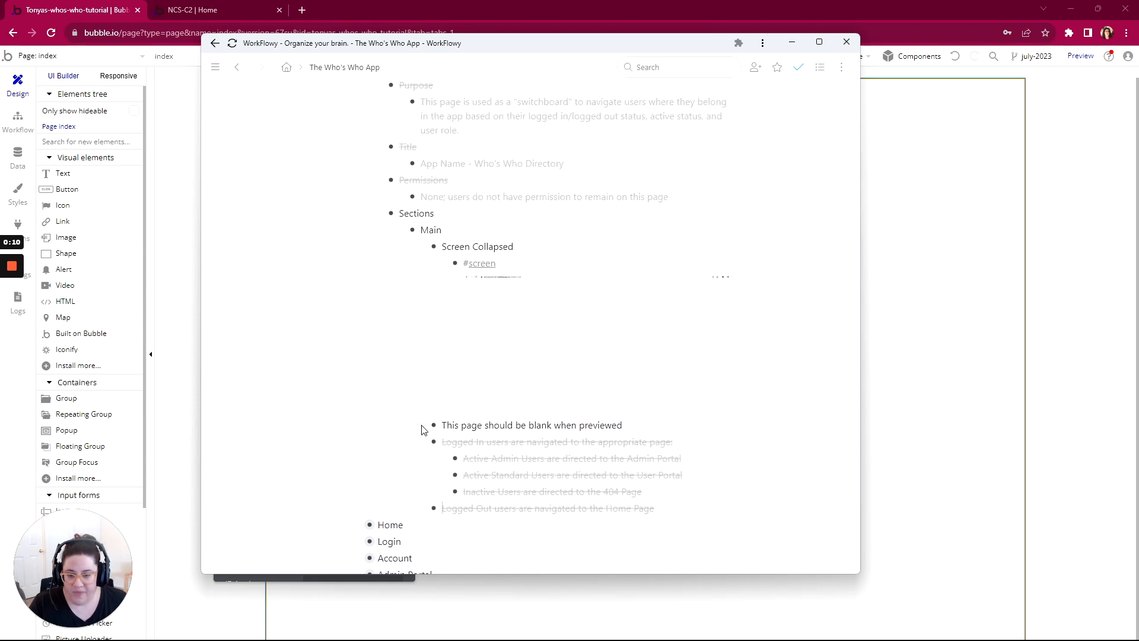
mouse_move(423, 426)
left_click(451, 205)
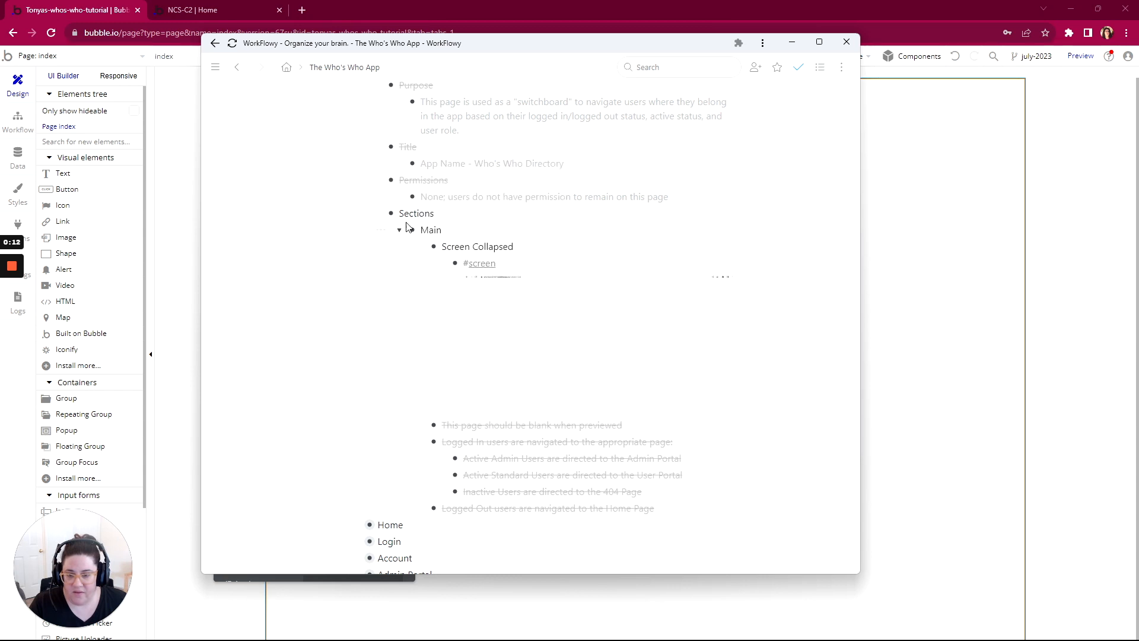
Step: Mark the Index page's Sections item as complete and collapse its Sections and Permissions items
mouse_move(358, 216)
left_click(408, 258)
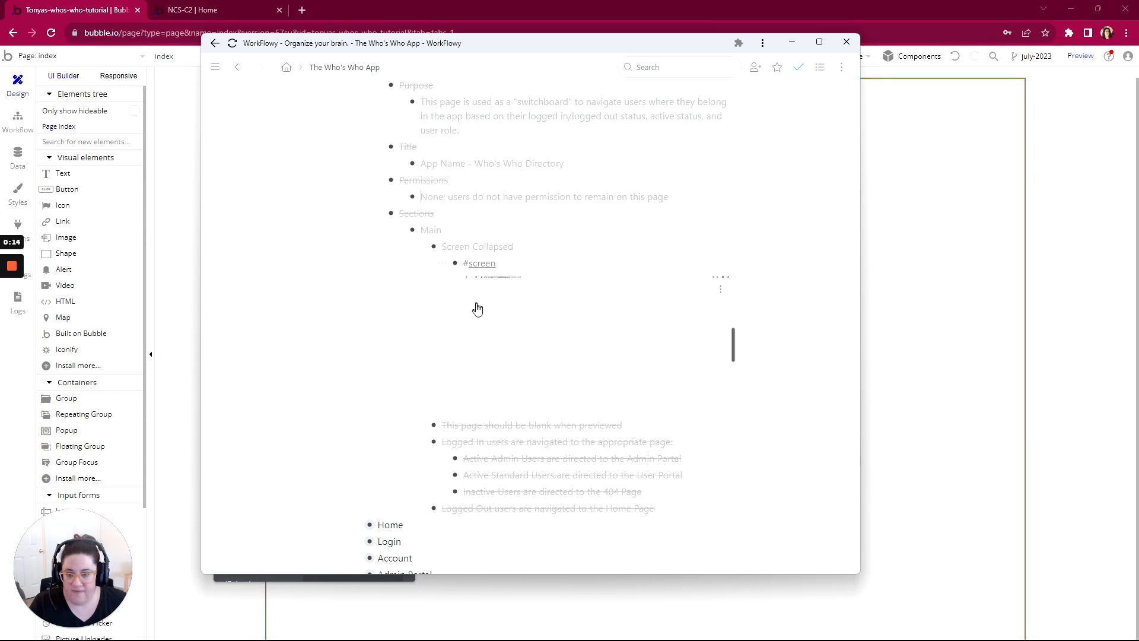
scroll(478, 308, "up", 2)
left_click(380, 332)
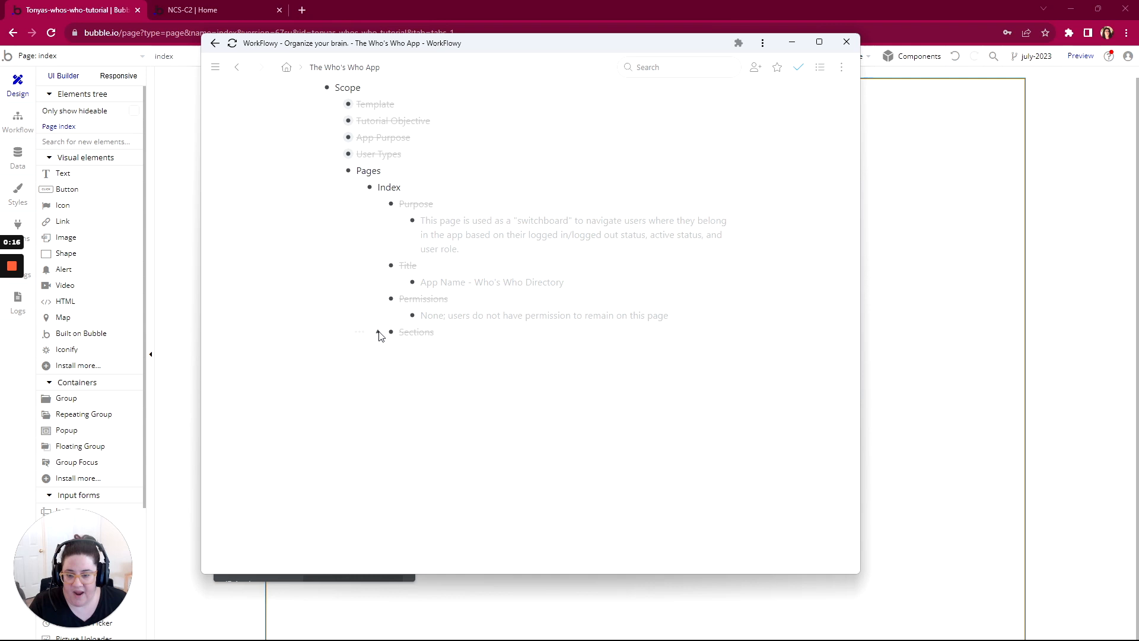
left_click(377, 299)
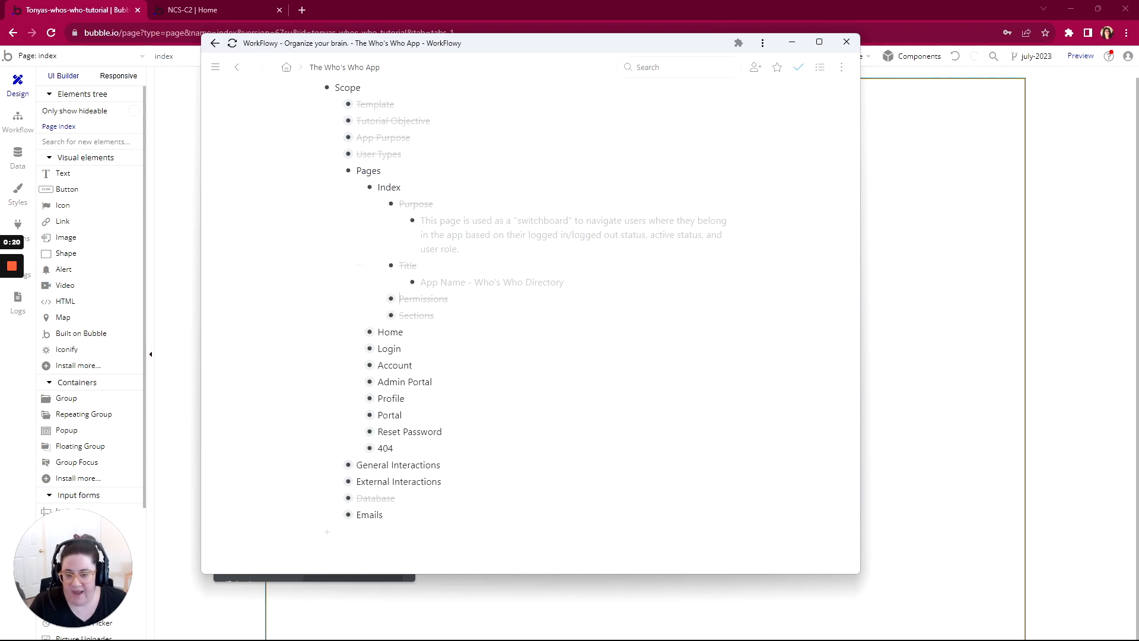
Step: Mark the Index page's Title item as not complete, and collapse its Purpose, Title and Index items
left_click(363, 265)
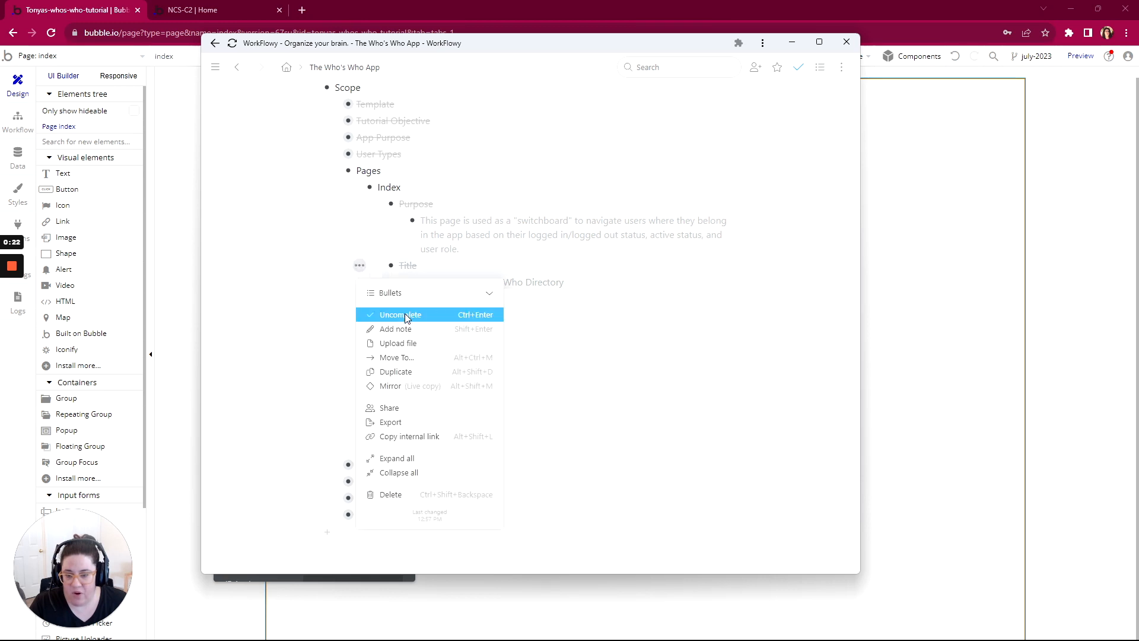
left_click(405, 314)
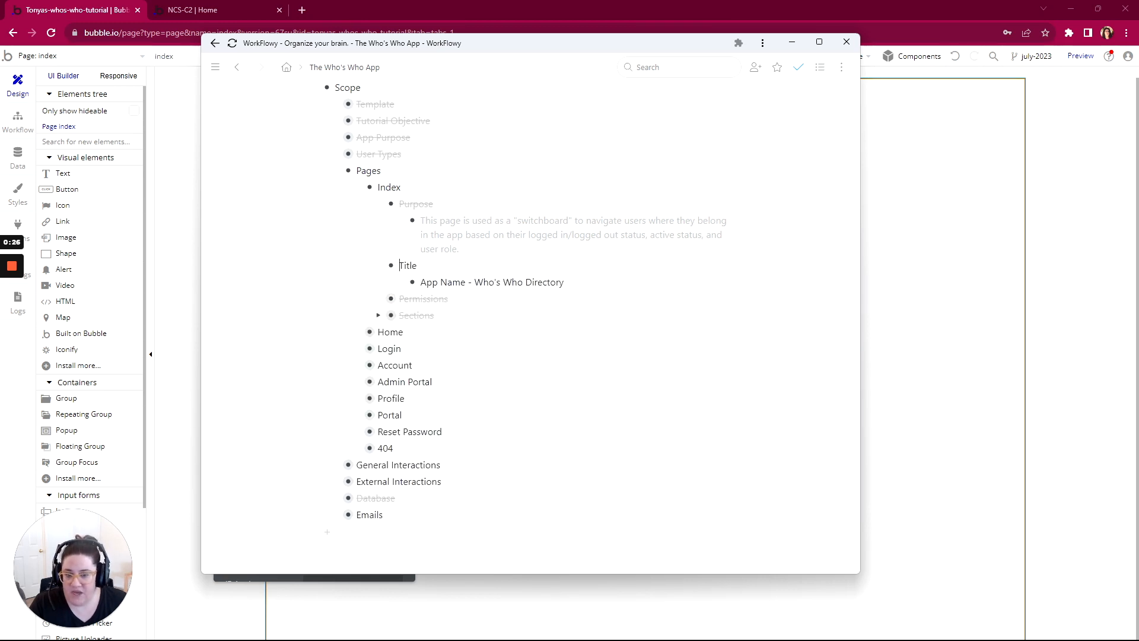
left_click(380, 204)
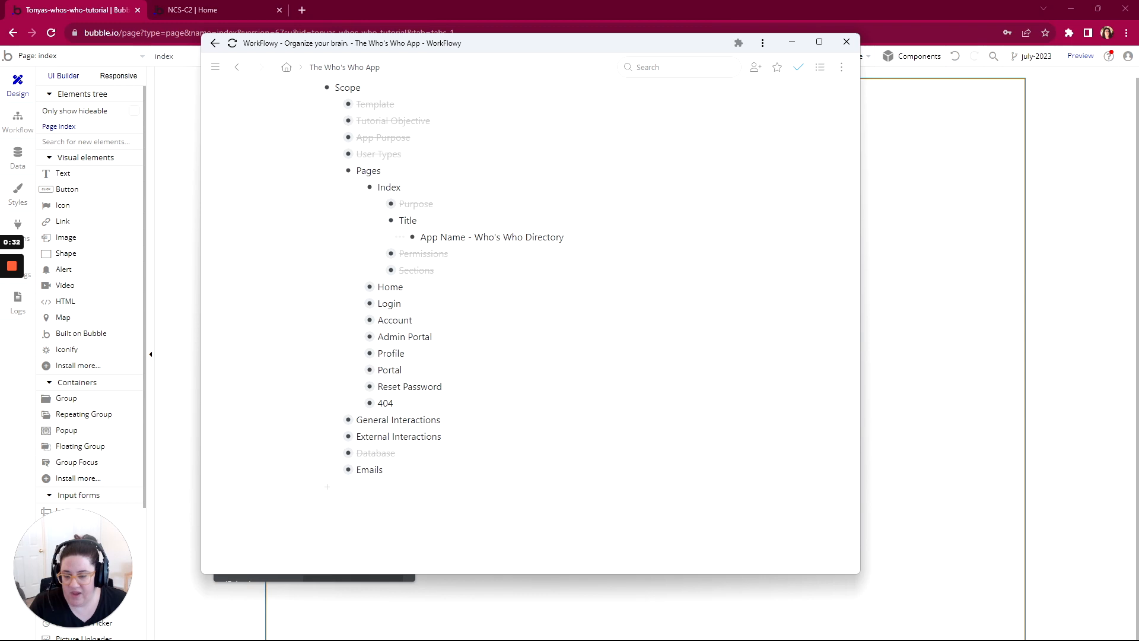
left_click(378, 221)
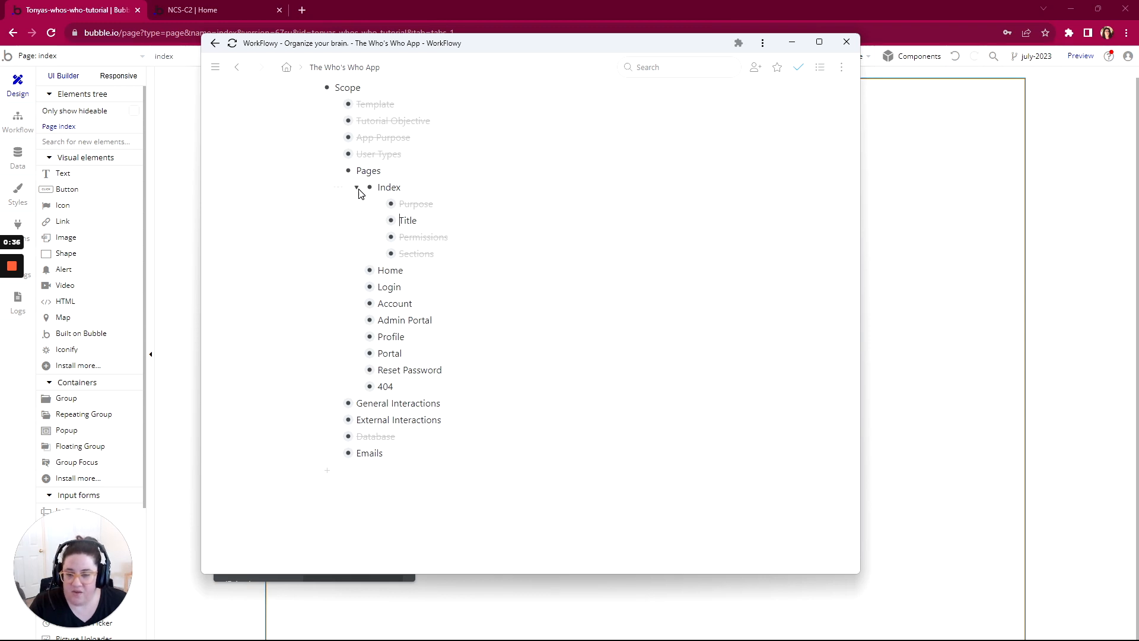
left_click(358, 188)
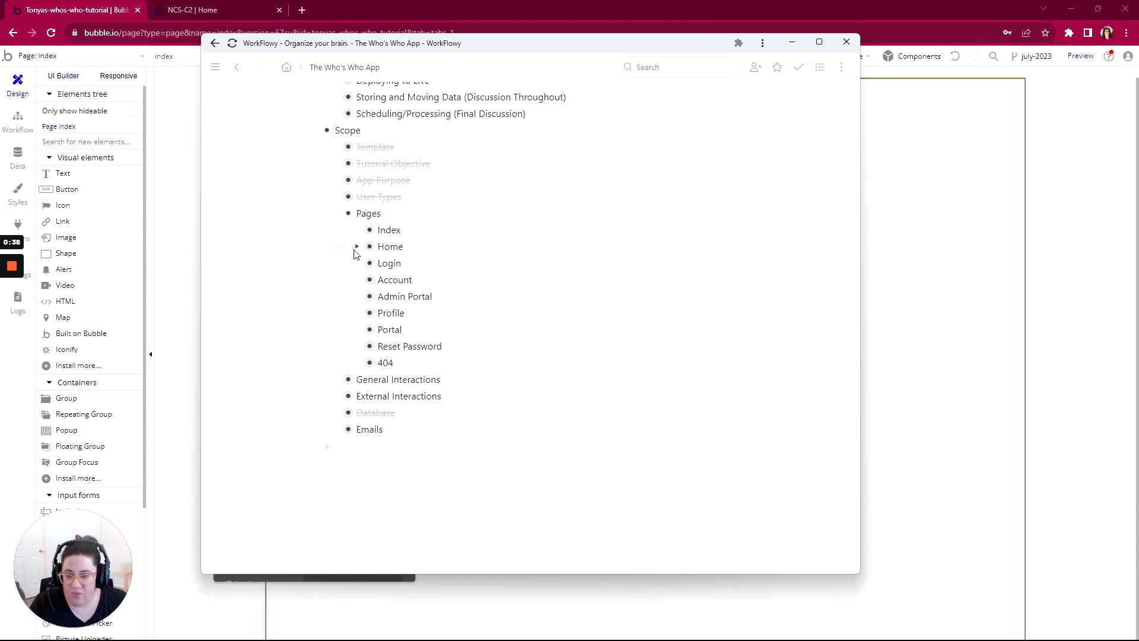
Step: Expand the Home item and its Purpose in the outline, and switch to Bubble to open the home page for editing
left_click(357, 246)
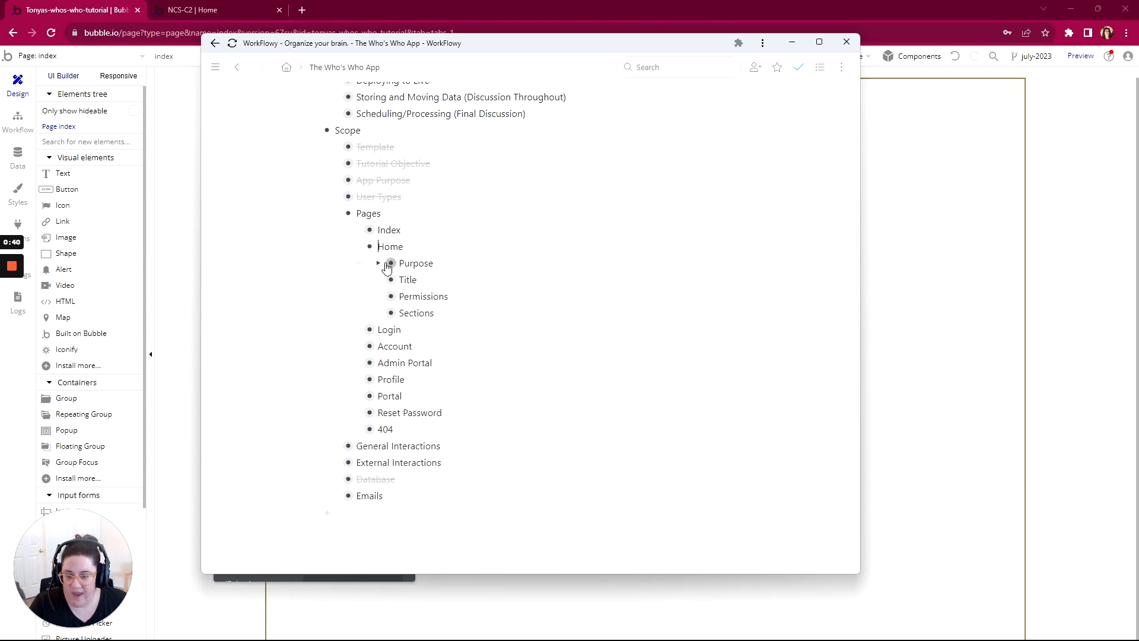
left_click(380, 263)
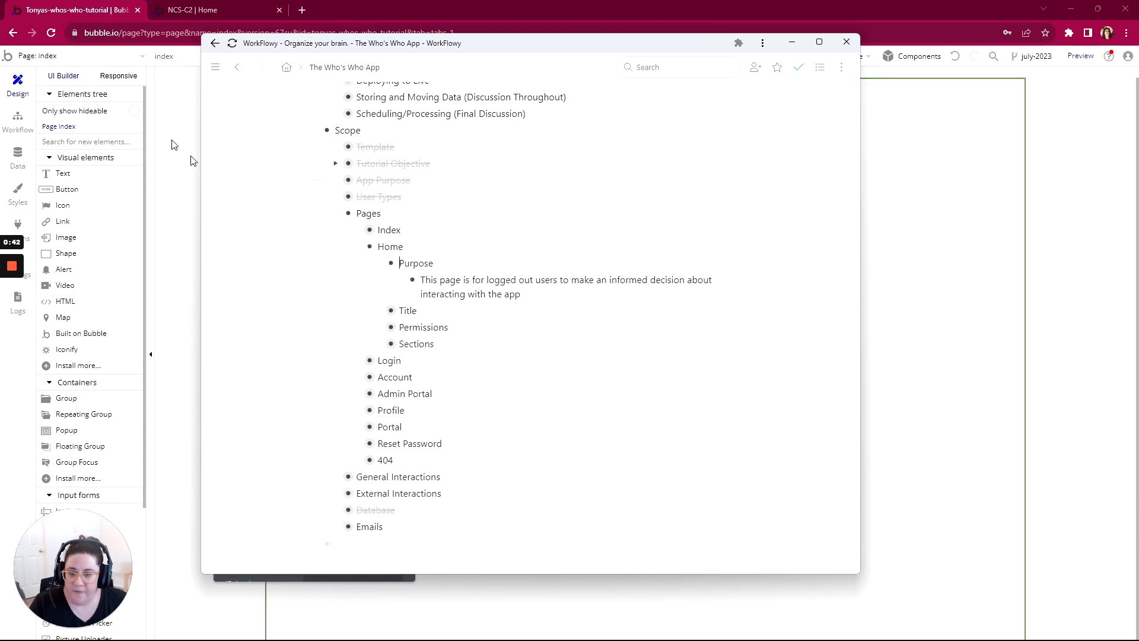
left_click(39, 56)
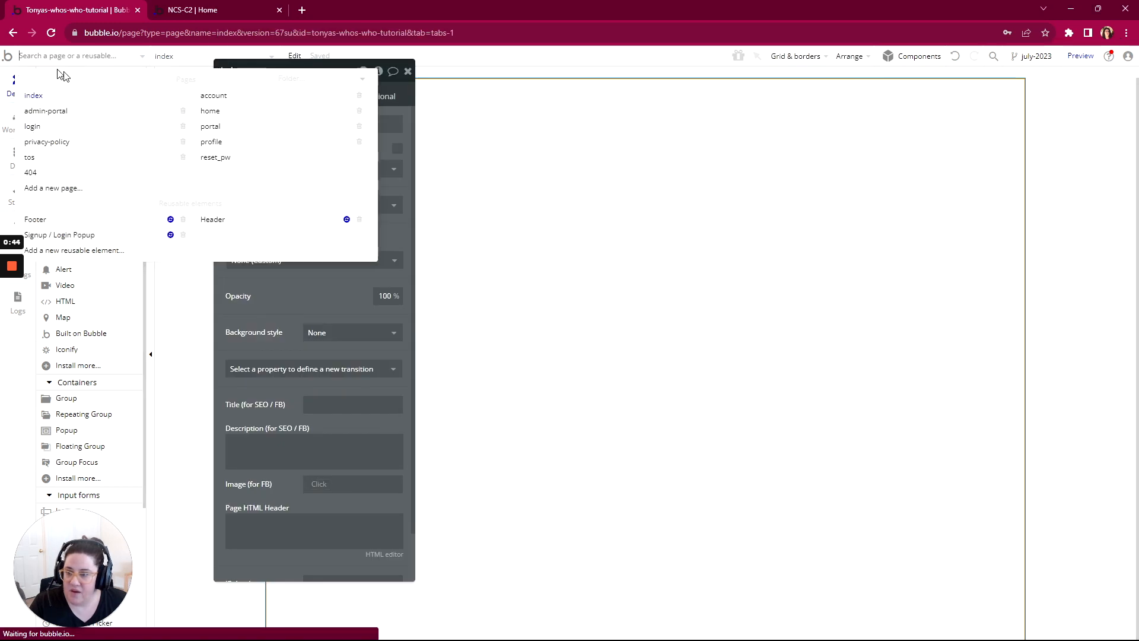
left_click(211, 117)
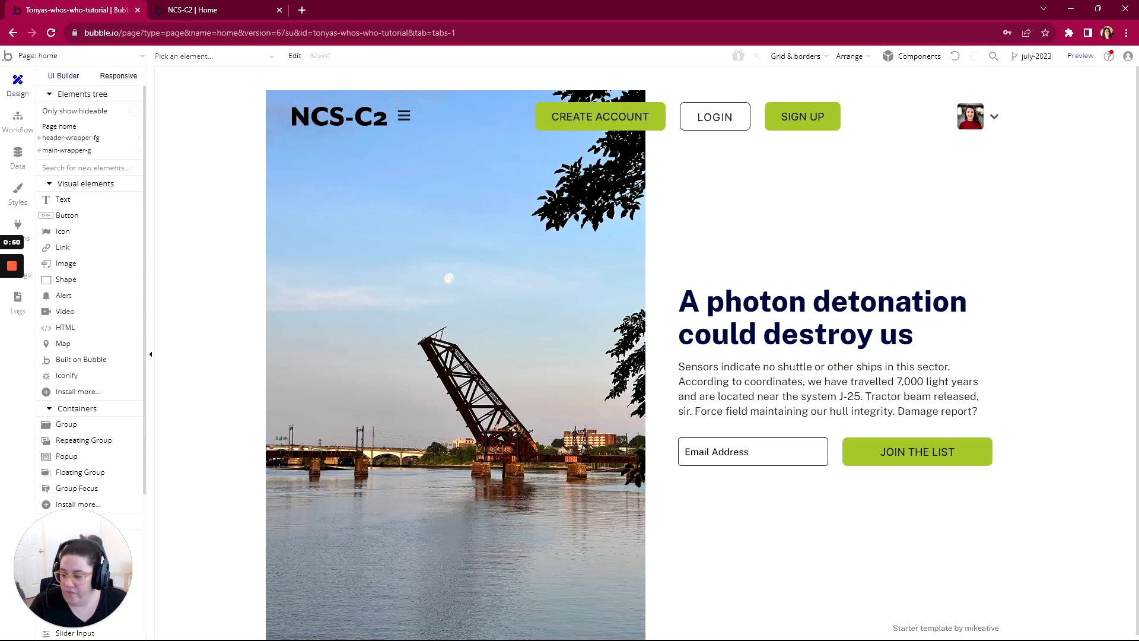
Step: Review the home page's header and email sign-up section against the purpose stated in the WorkFlowy outline
key("alt+Tab")
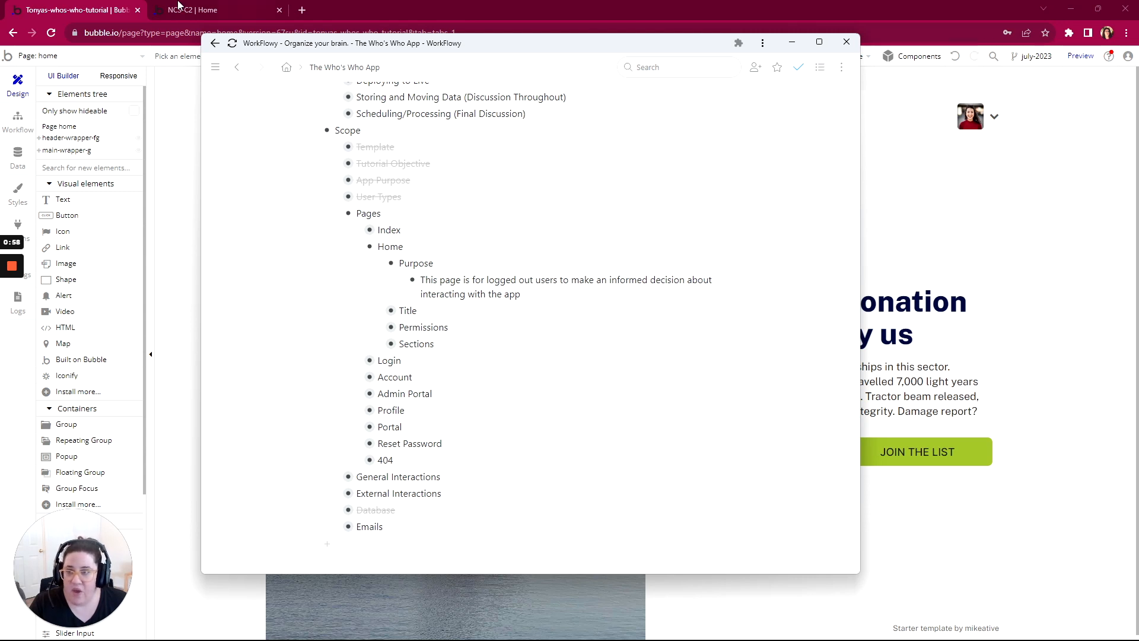
key("alt+Tab")
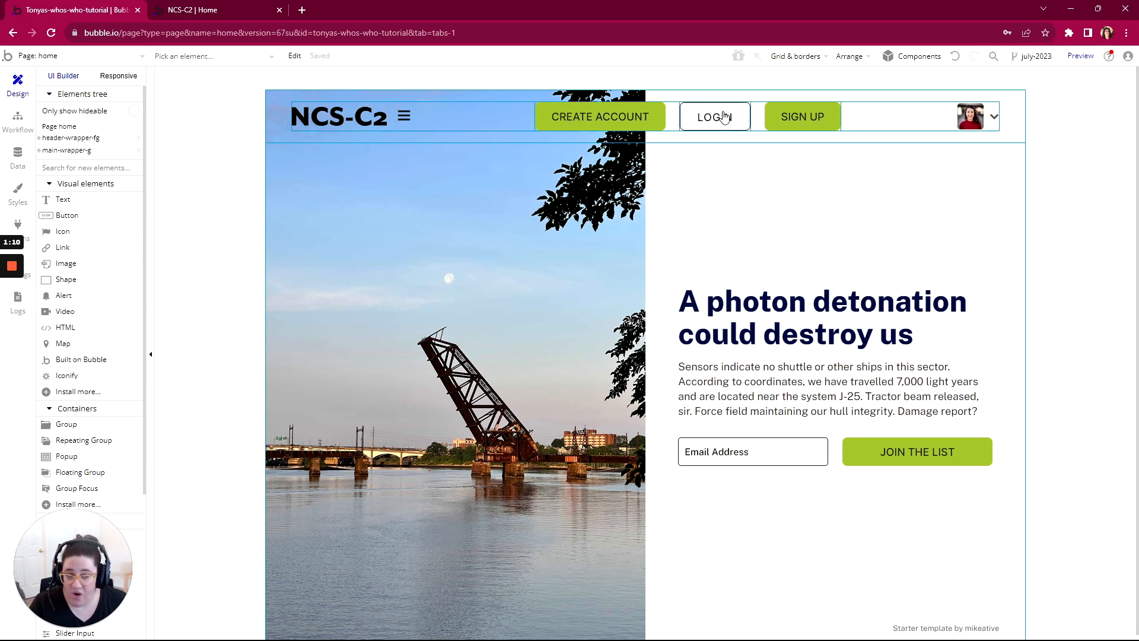
scroll(891, 196, "down", 1)
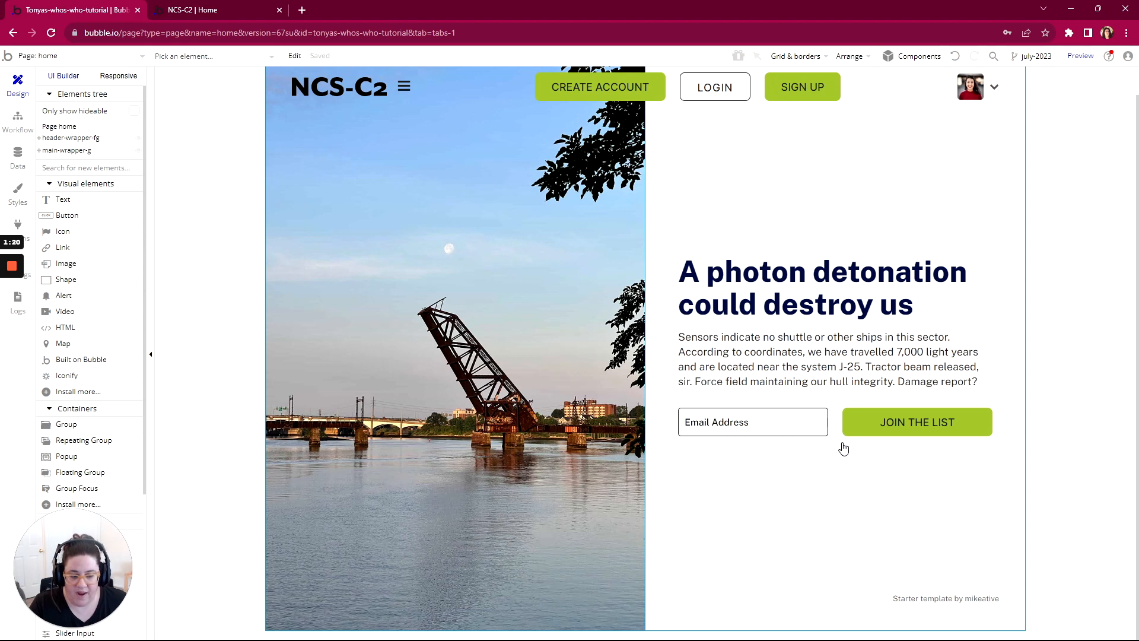
scroll(844, 439, "up", 1)
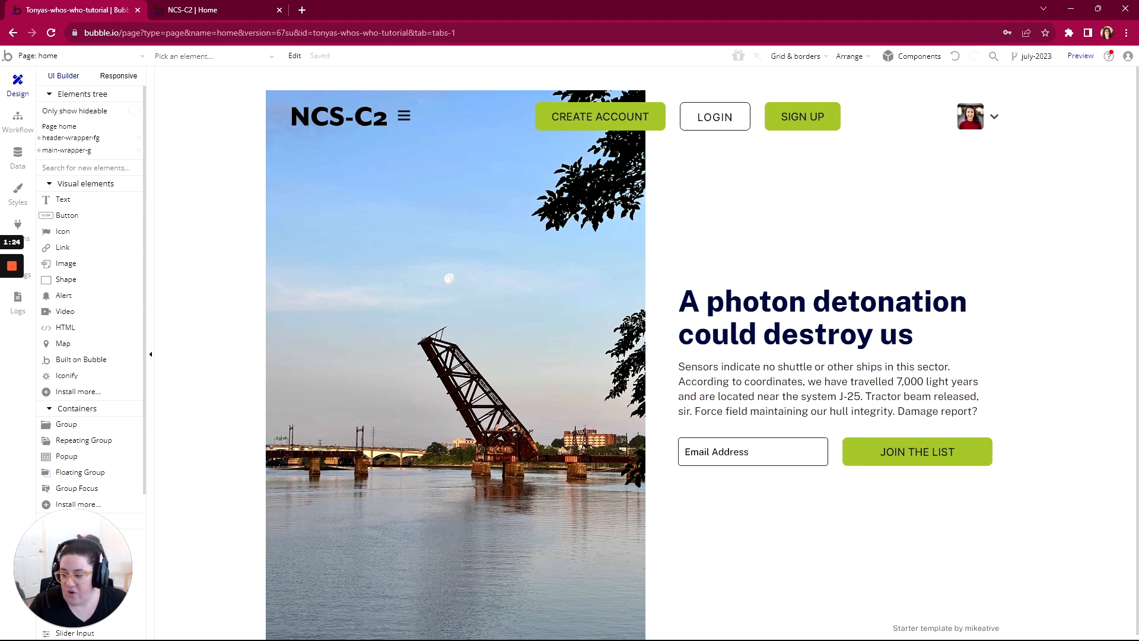
Step: In WorkFlowy, expand the Home page's Title item to read its required title format
key("alt+Tab")
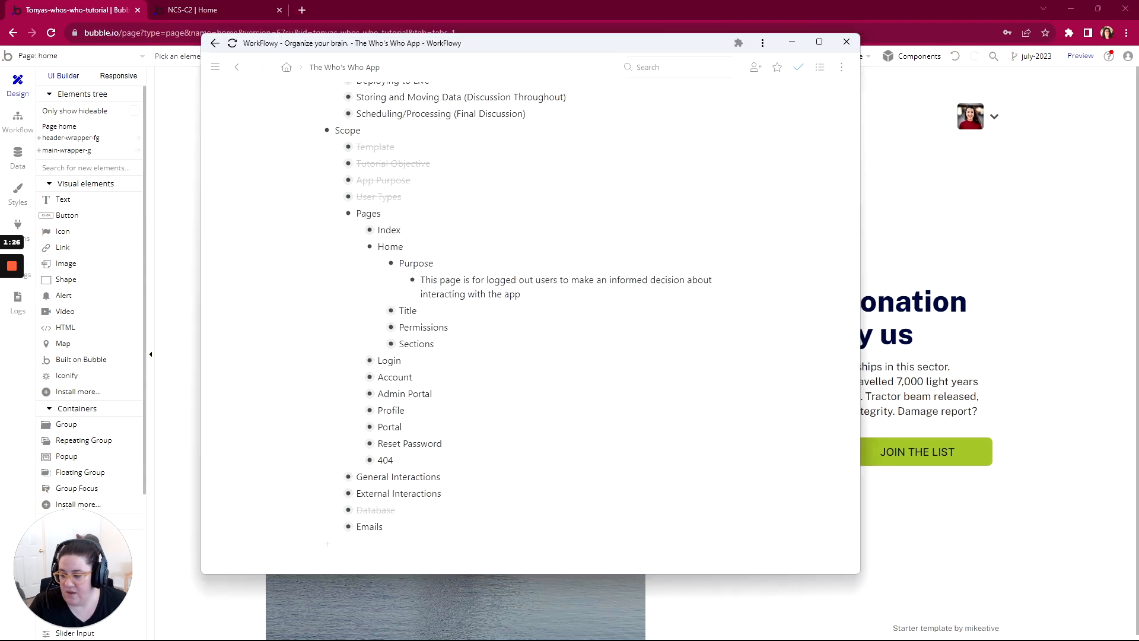
scroll(474, 296, "down", 2)
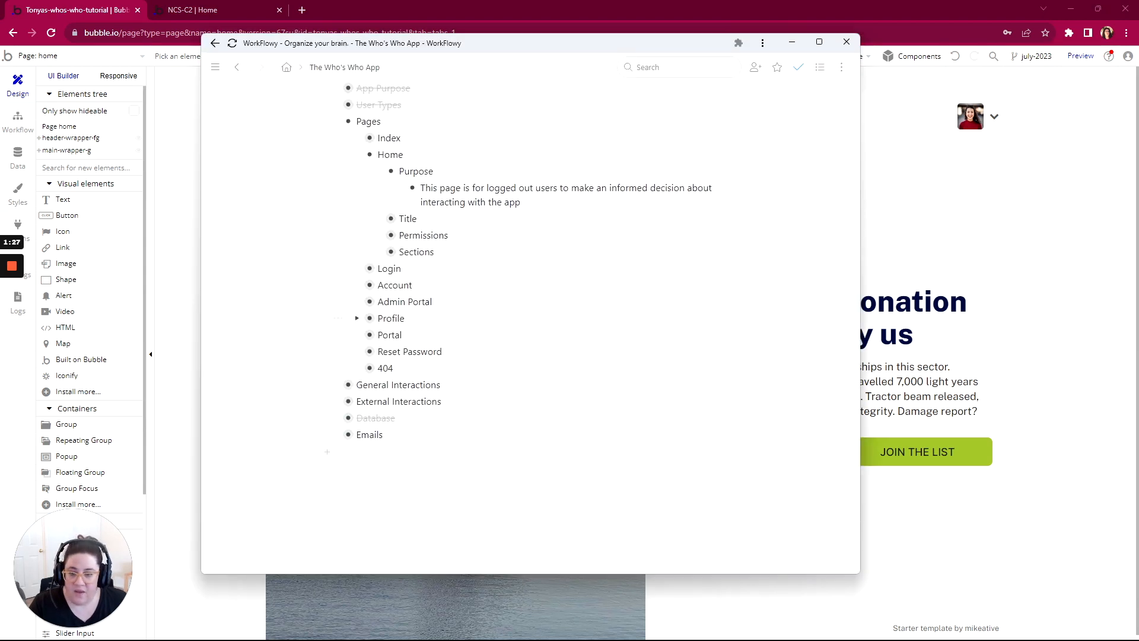
left_click(379, 215)
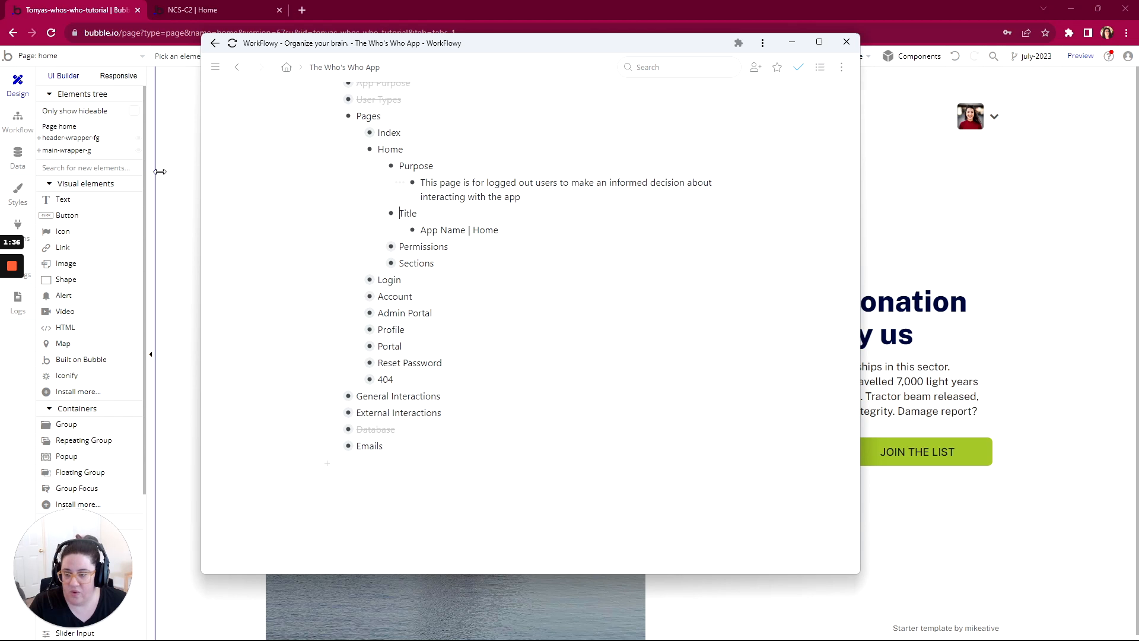
Step: In Bubble, set the home page's title to "Who's Who Directory | Home"
left_click(177, 166)
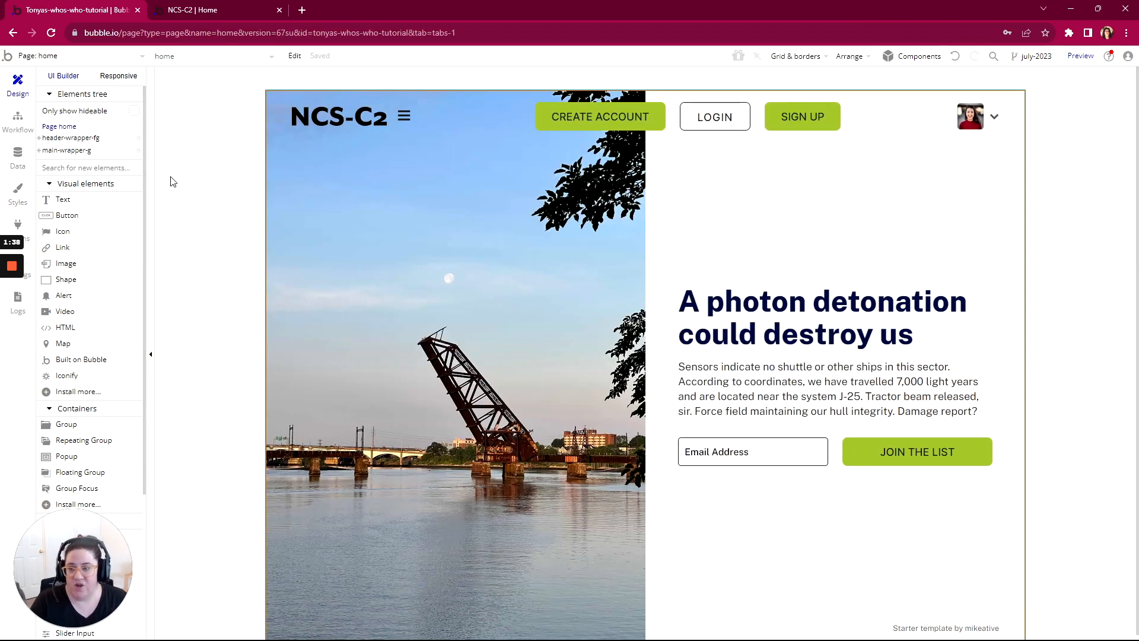
double_click(199, 193)
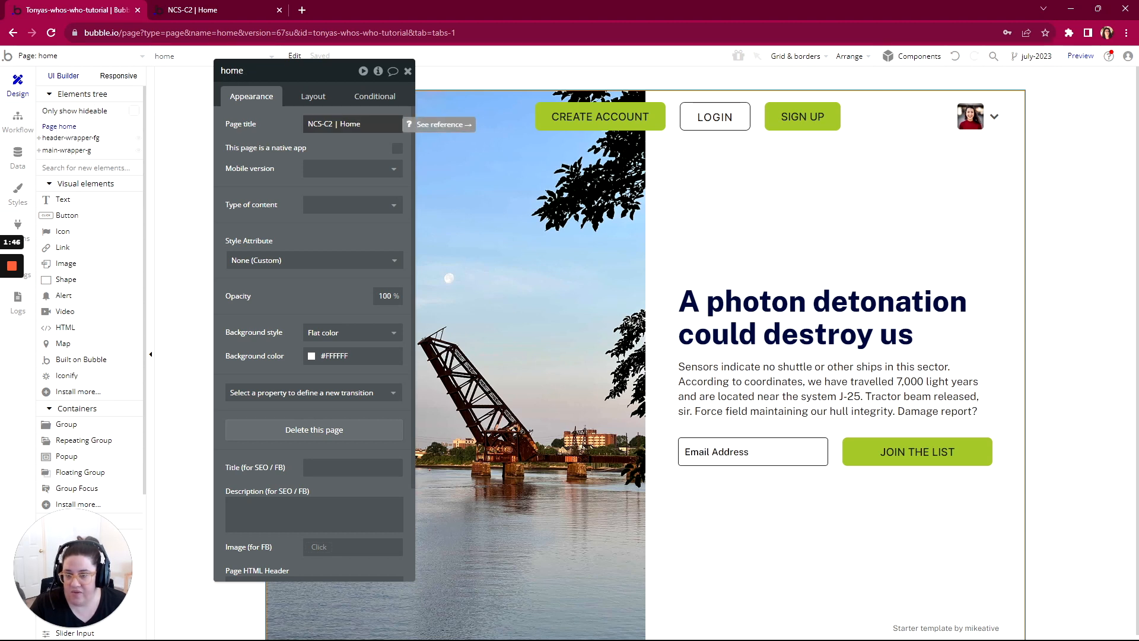
left_click(353, 124)
left_click_drag(323, 124, 301, 124)
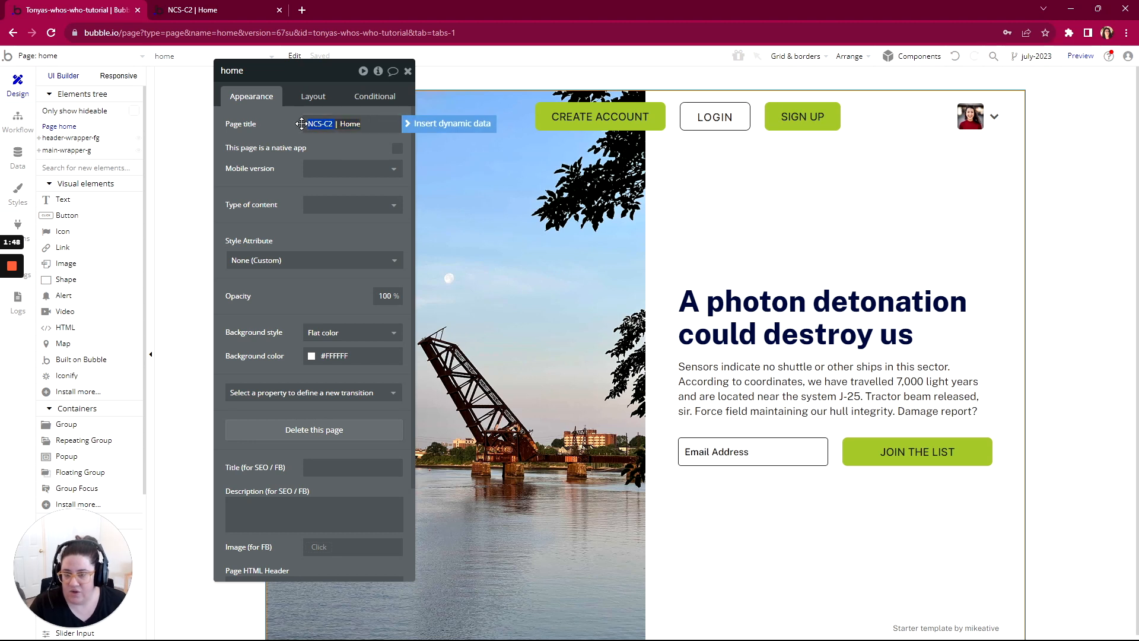
type("Who's Who")
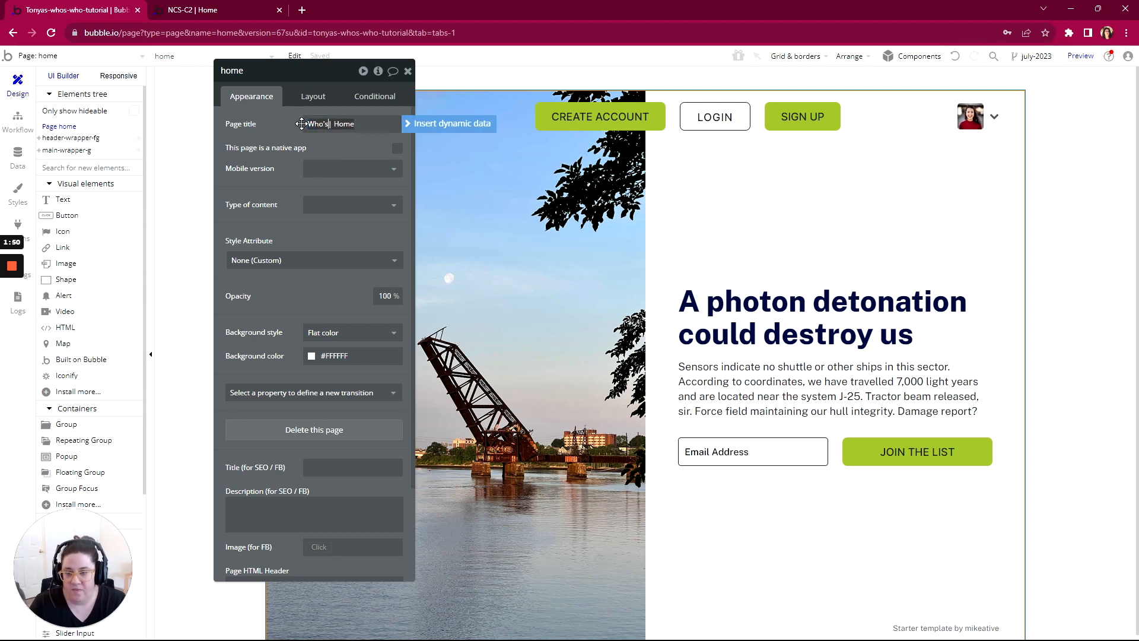
type(" Directory")
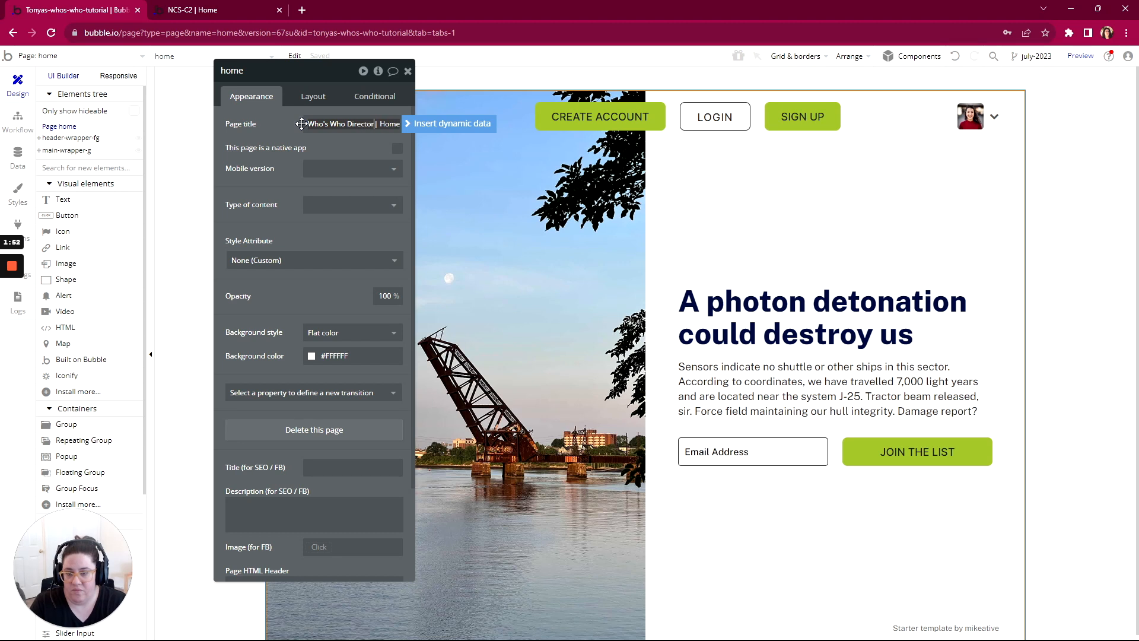
left_click(242, 165)
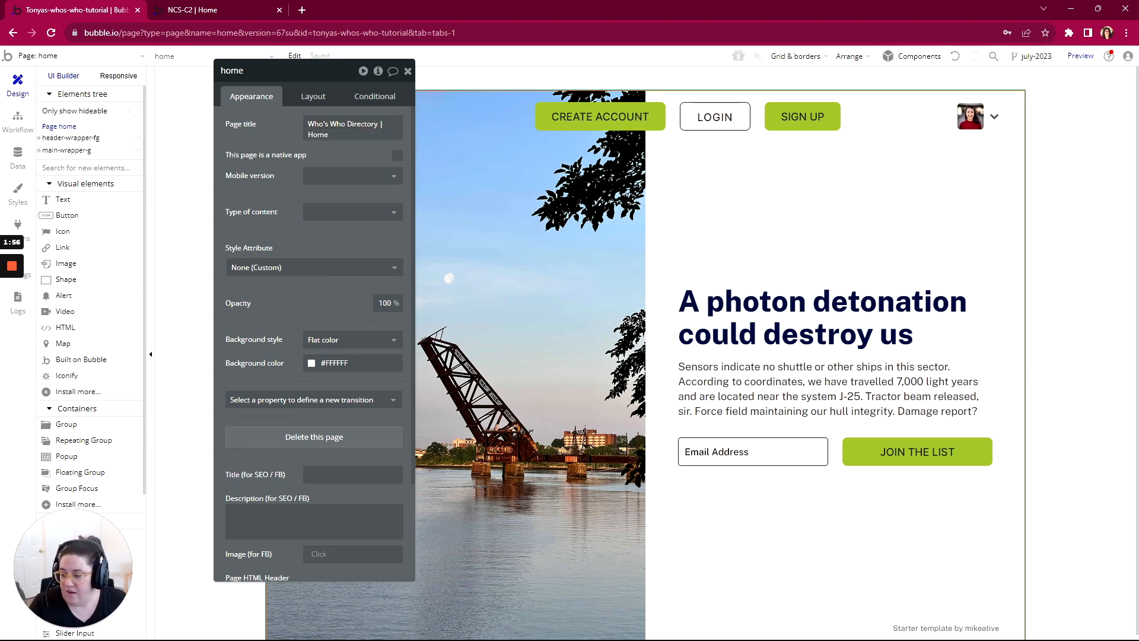
Step: In WorkFlowy, mark the Home page's Purpose item as complete, collapse it and expand the Permissions item
key("alt+Tab")
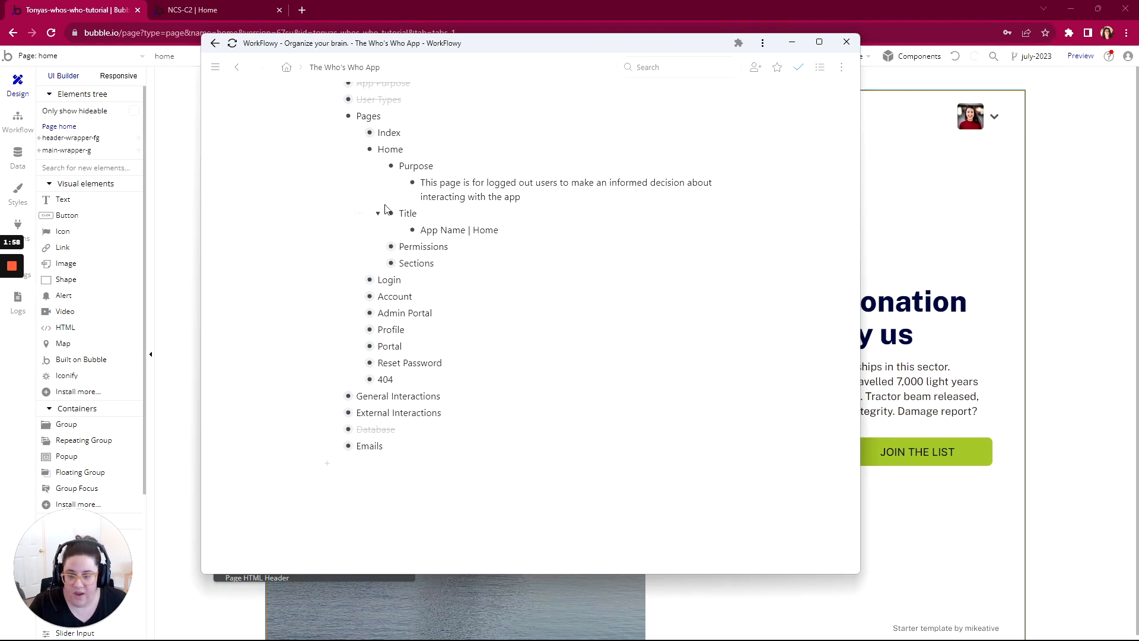
scroll(395, 178, "down", 1)
mouse_move(360, 149)
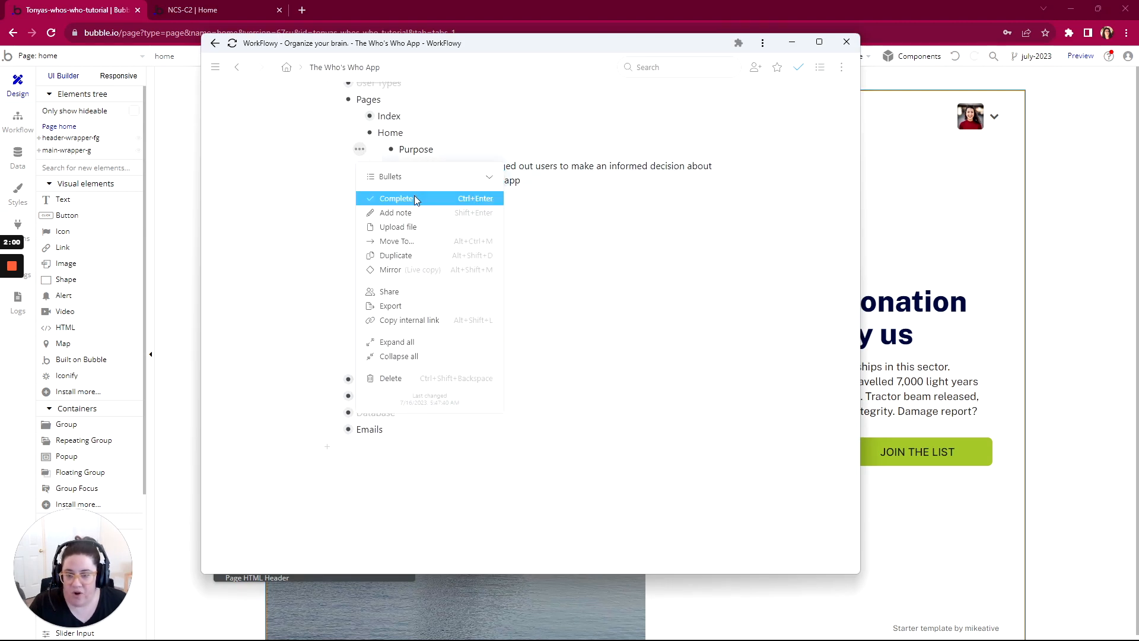
left_click(397, 198)
left_click(378, 150)
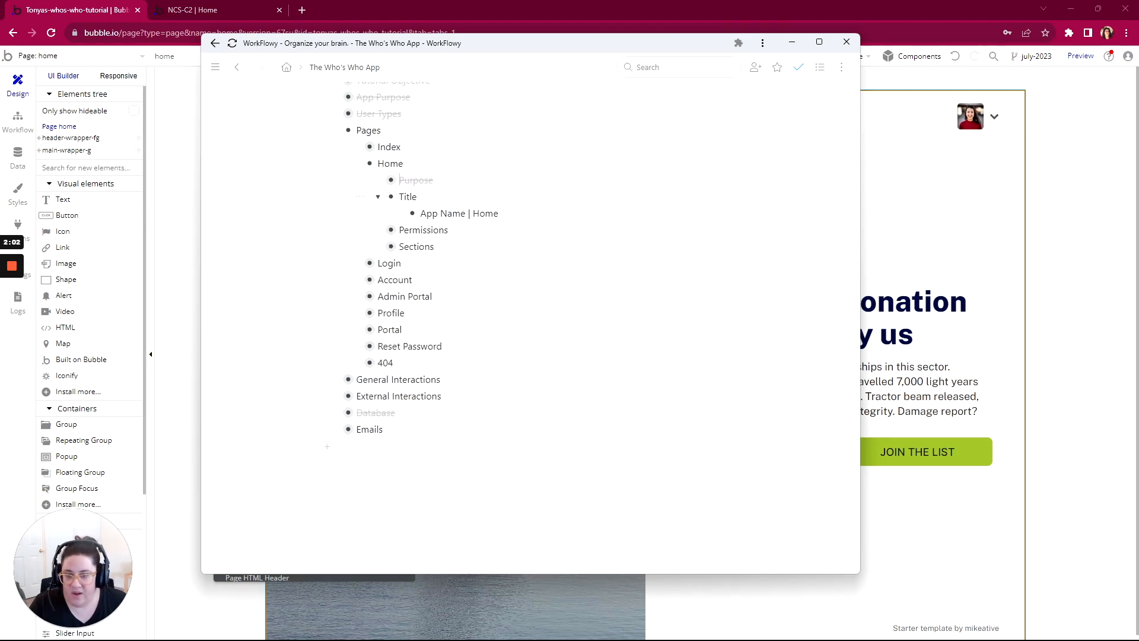
left_click(378, 230)
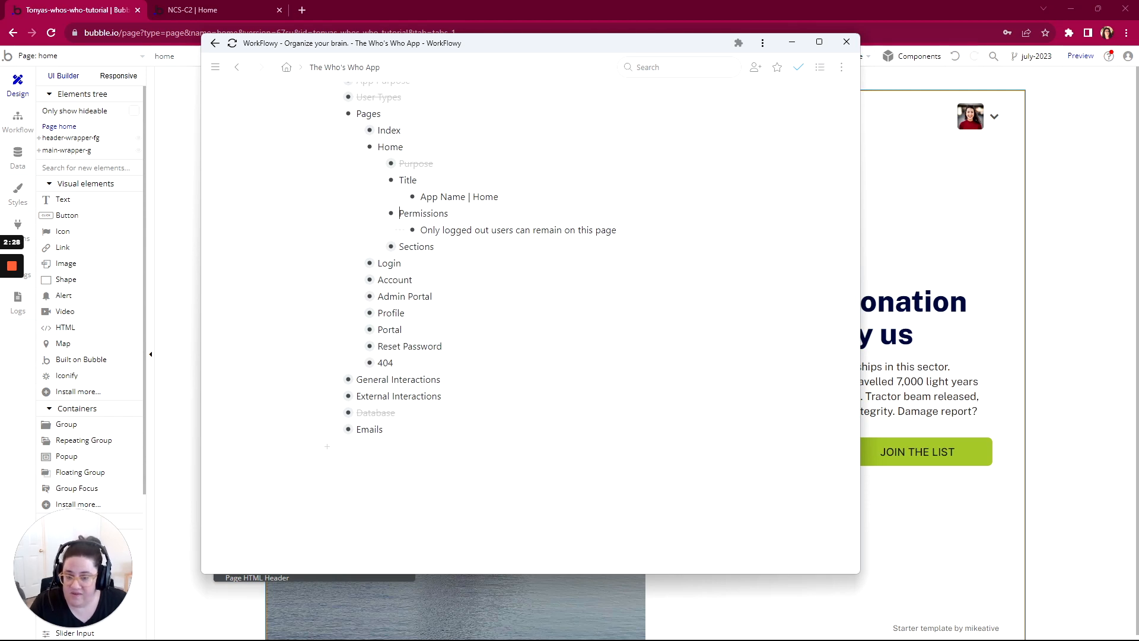
Step: In Bubble, add a "Page is loaded" event to the home page's workflows
left_click(15, 123)
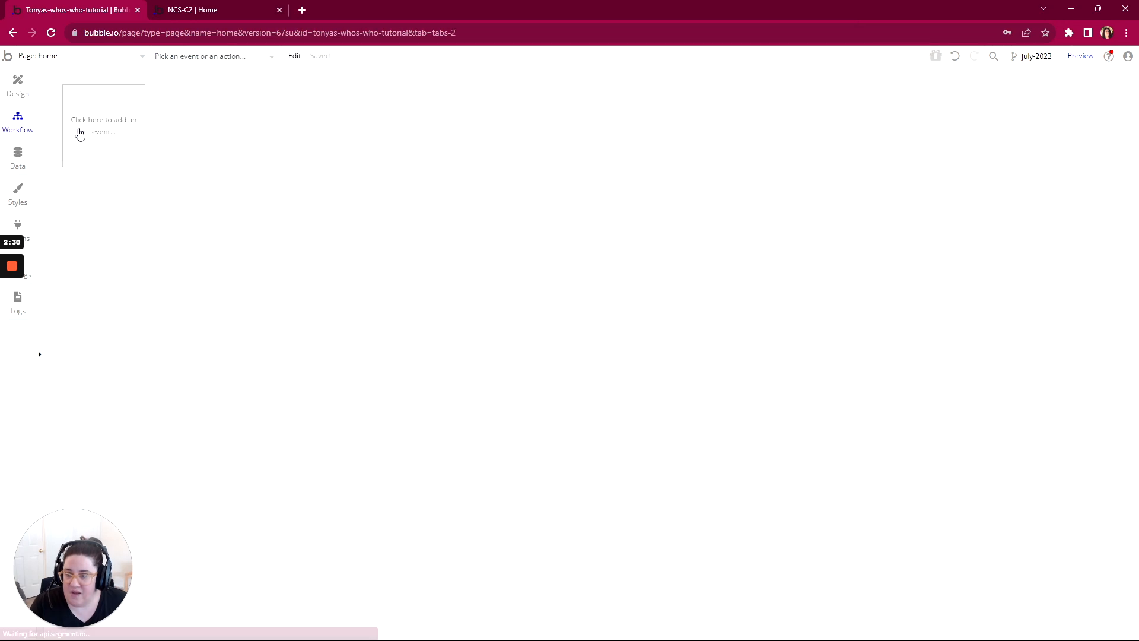
left_click(93, 128)
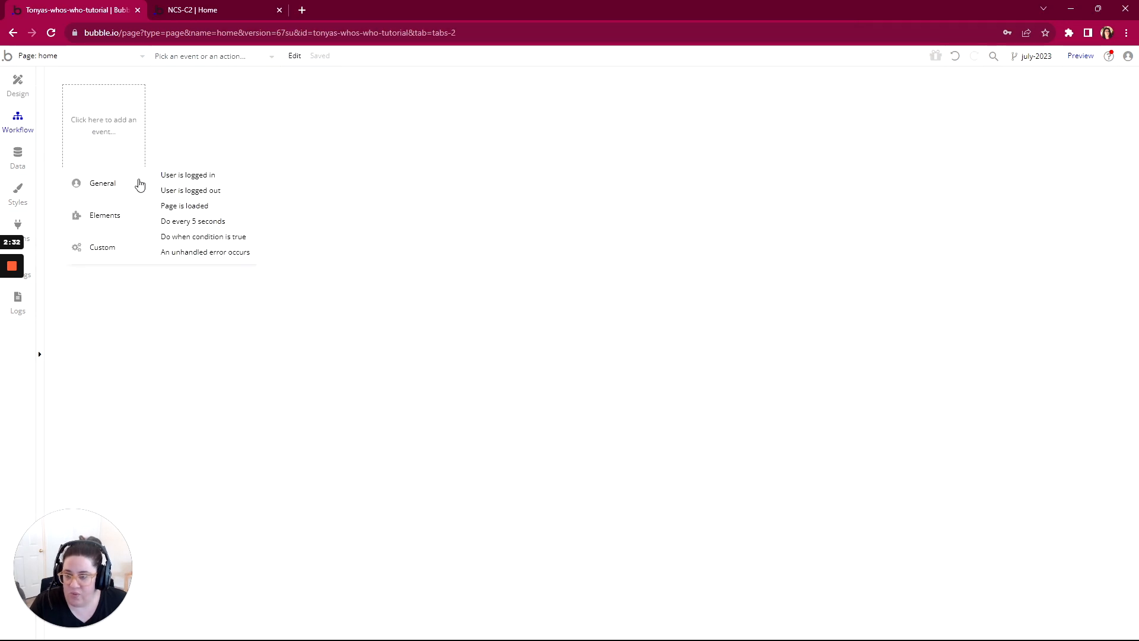
left_click(208, 208)
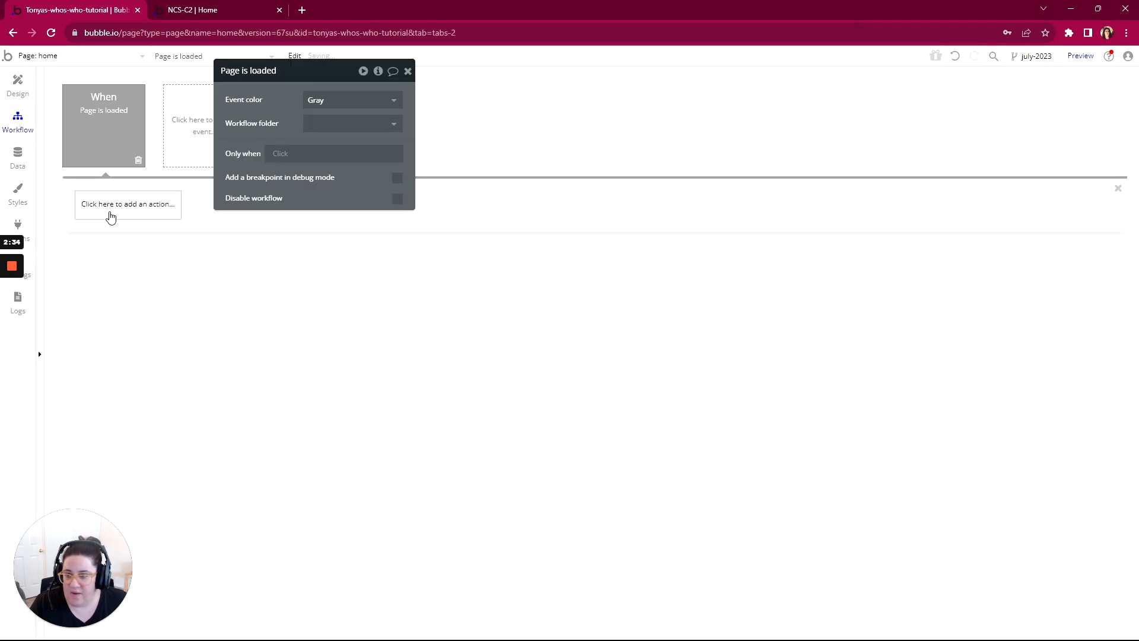
Step: Add a "Go to page" action to the "Page is loaded" workflow with index as its destination
left_click(110, 207)
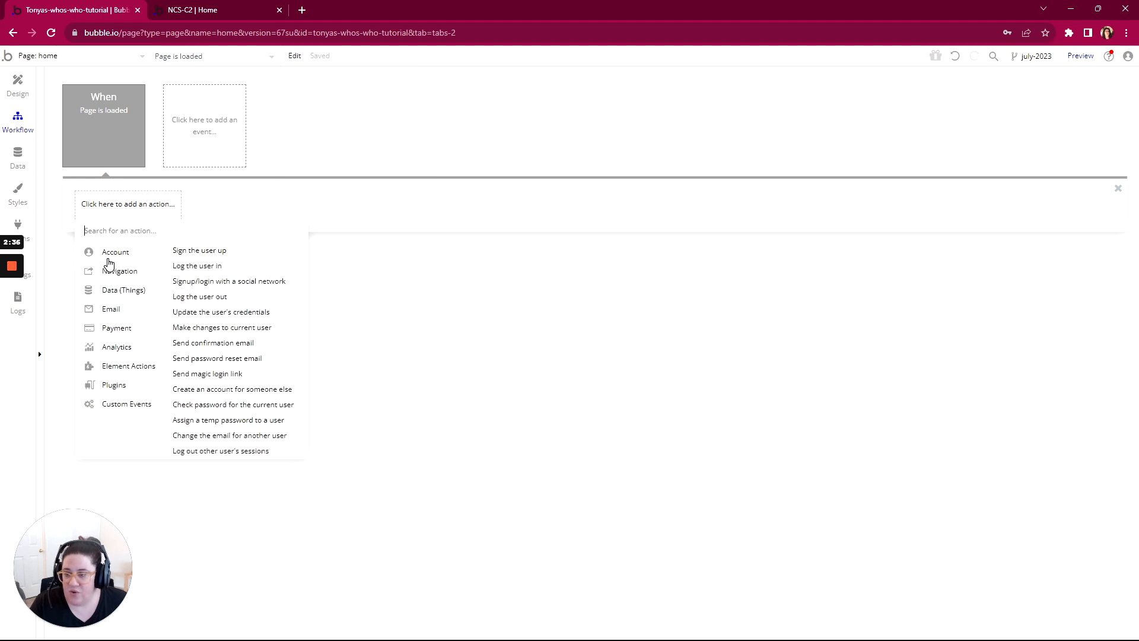
mouse_move(109, 291)
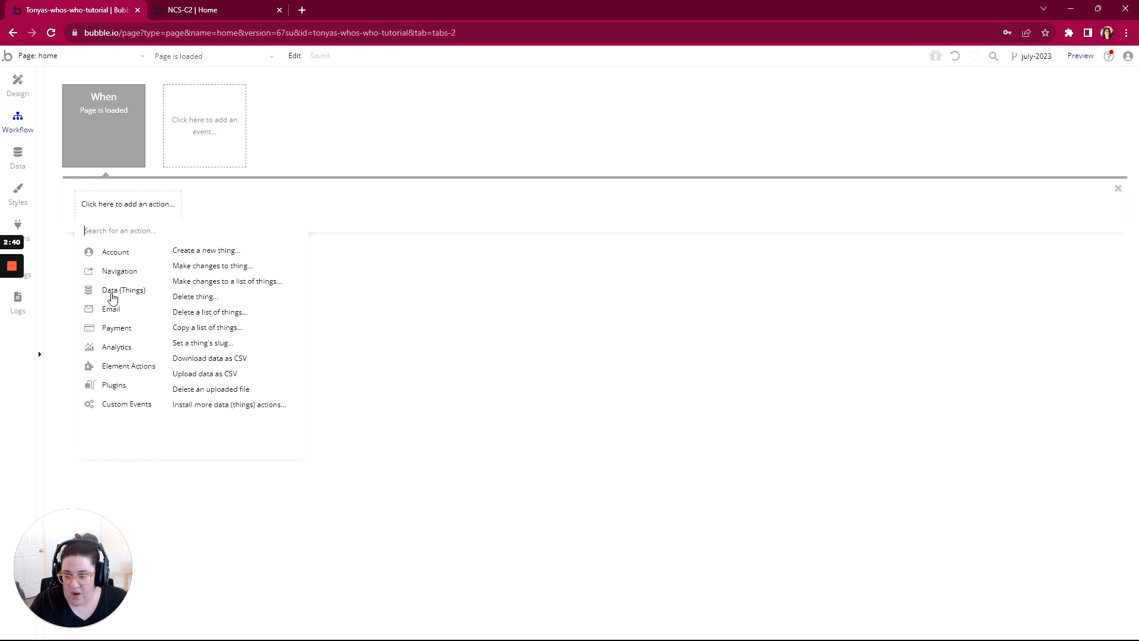
mouse_move(116, 258)
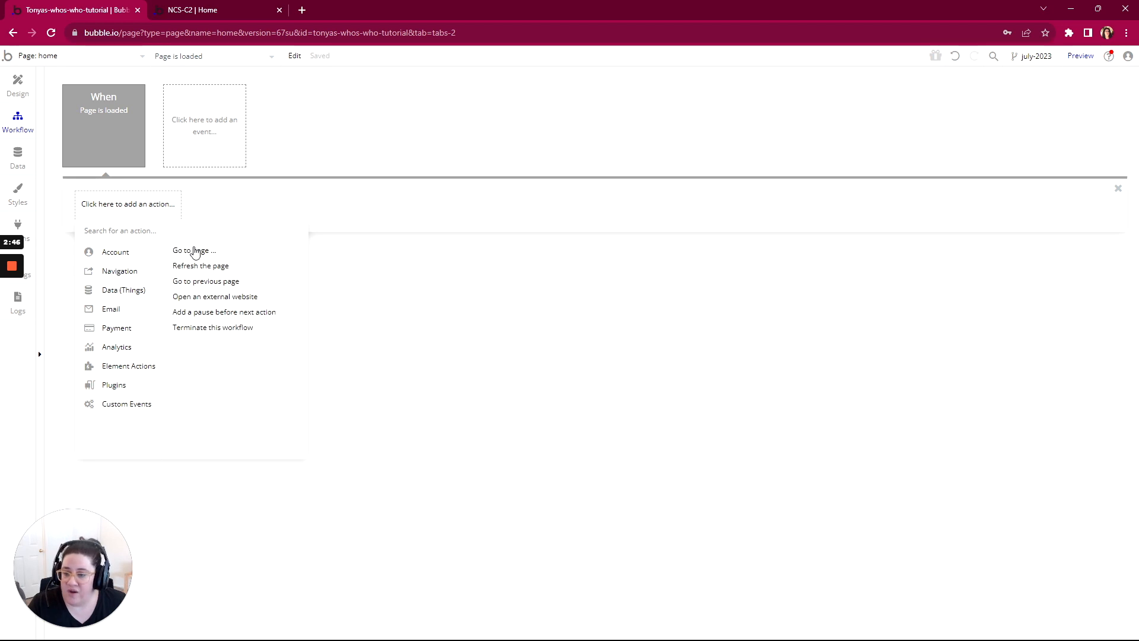
left_click(194, 250)
left_click(329, 102)
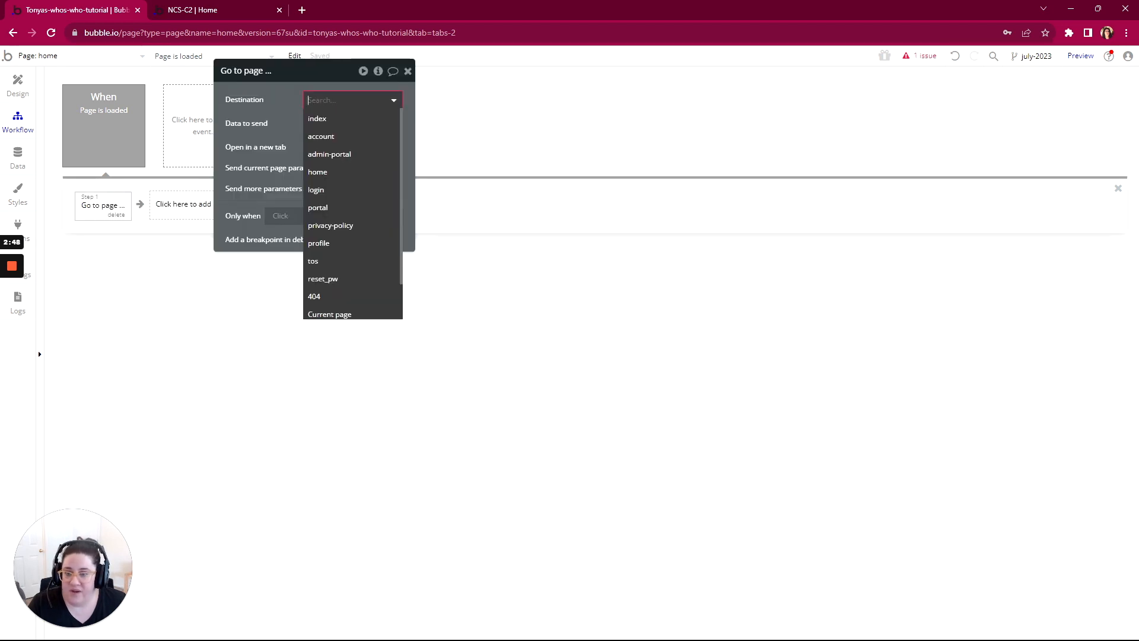
left_click(326, 121)
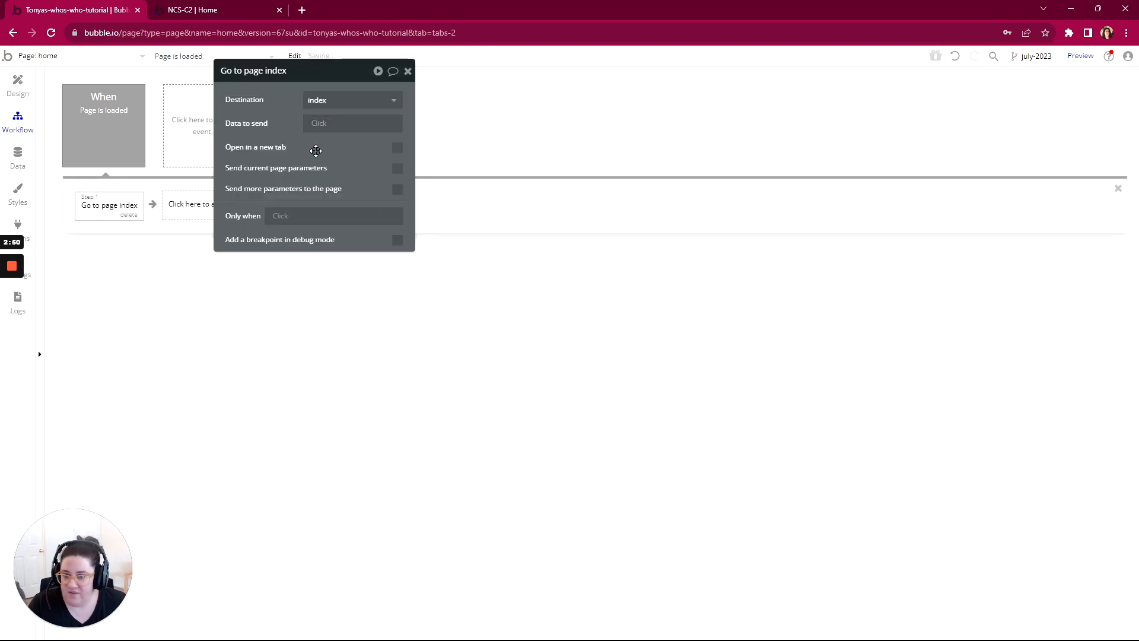
Step: Restrict the "Go to page index" action to run only when "Current User is logged in"
left_click(272, 217)
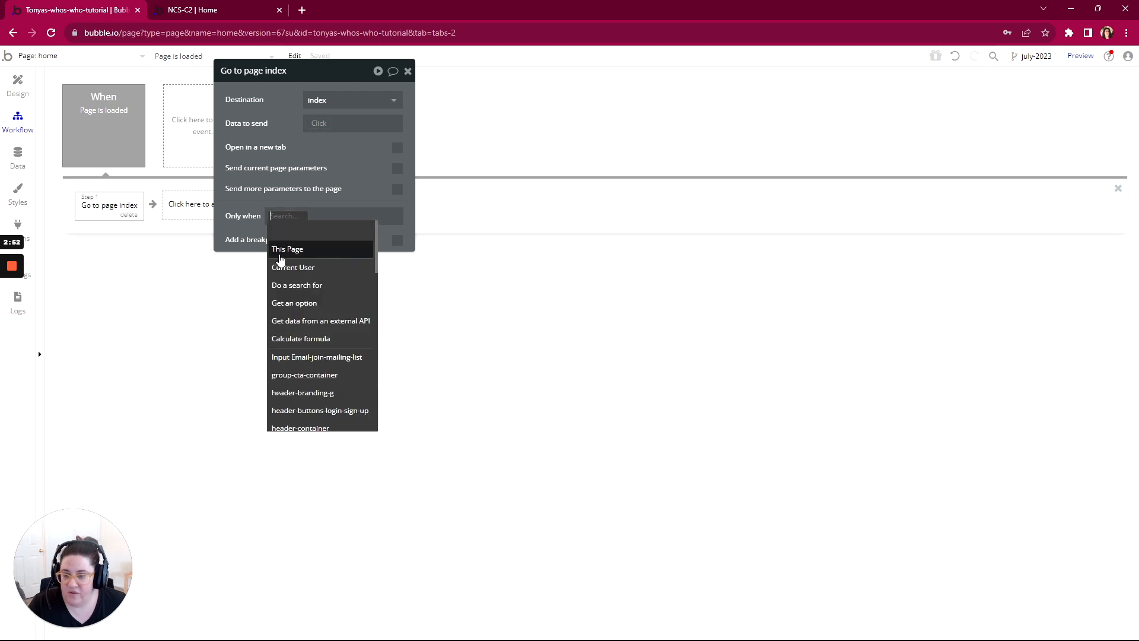
left_click(283, 264)
left_click(335, 304)
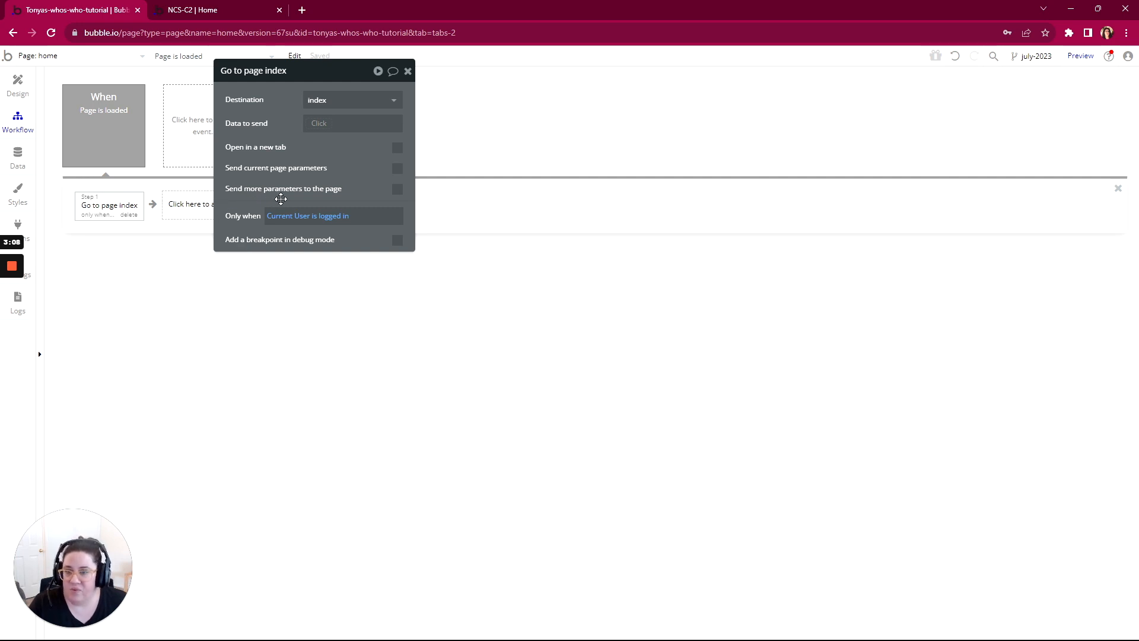
left_click_drag(318, 75, 370, 77)
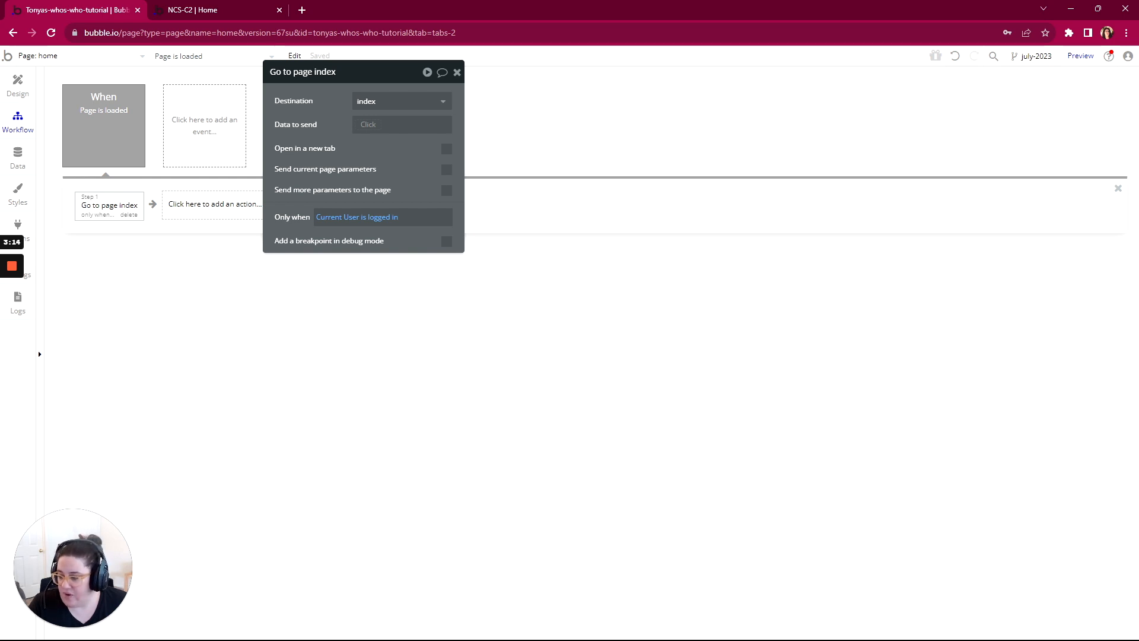
Step: In WorkFlowy, mark the Home page's Permissions item as complete, collapse it and expand the Sections item
key("alt+Tab")
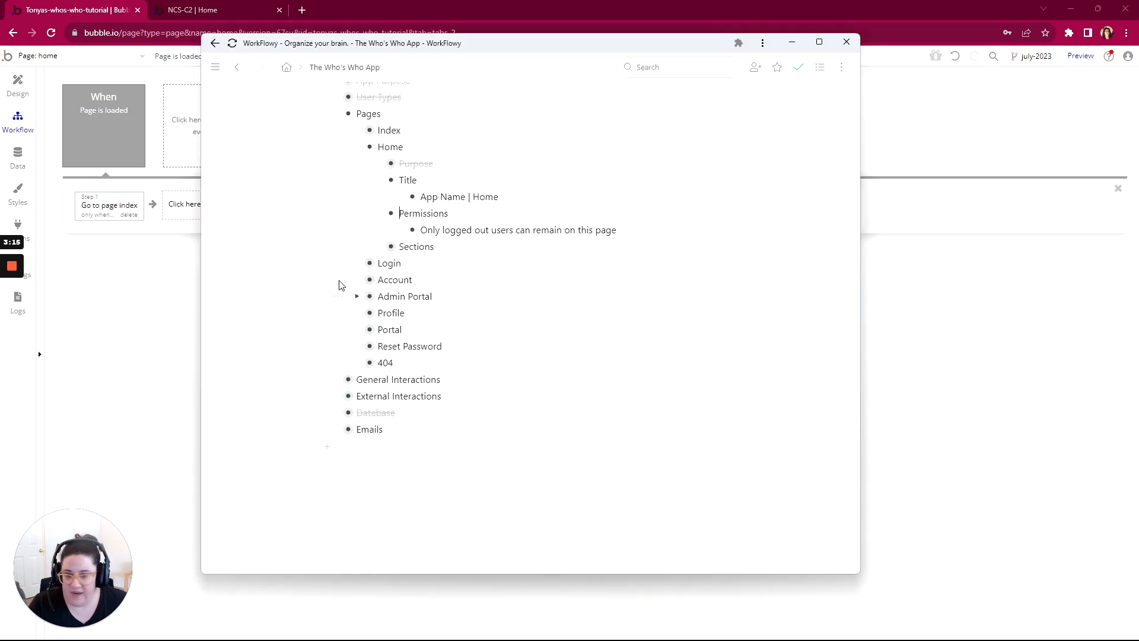
left_click(359, 213)
left_click(413, 264)
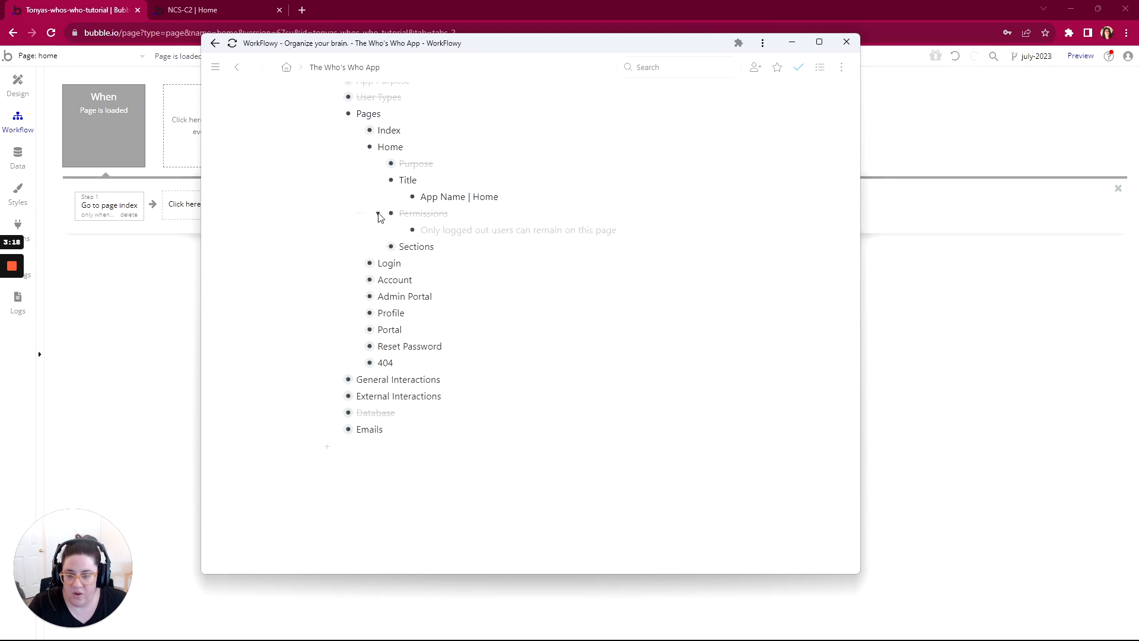
scroll(420, 279, "down", 1)
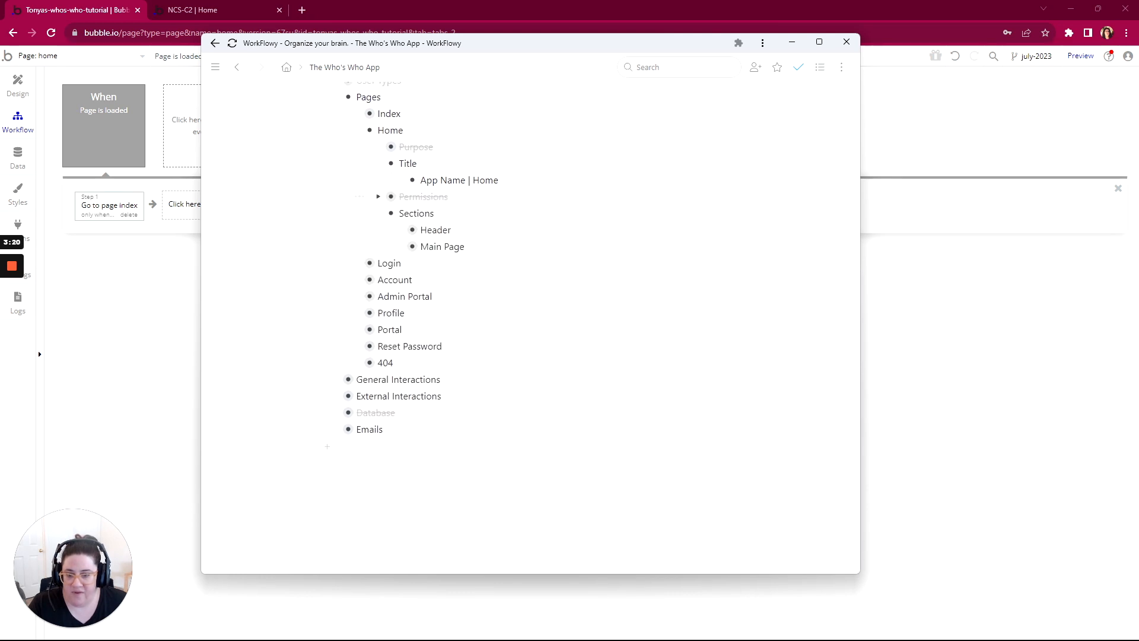
Step: Expand the Header section with its Screen Collapsed and View and Activity items to examine the header mockup and elements
left_click(401, 232)
scroll(418, 230, "down", 1)
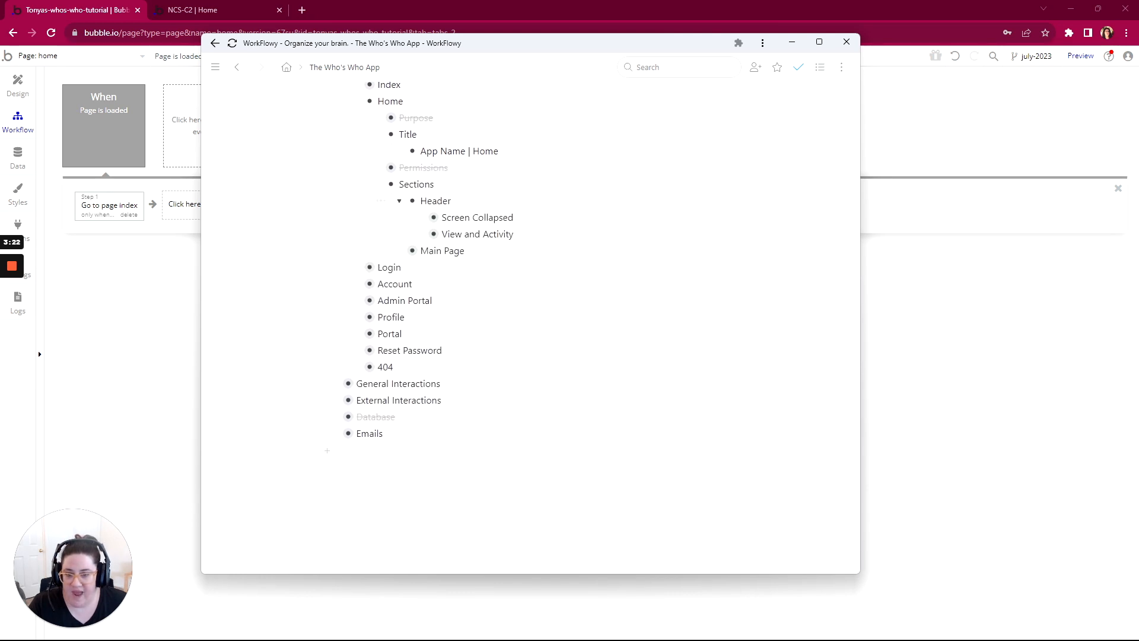
left_click(421, 213)
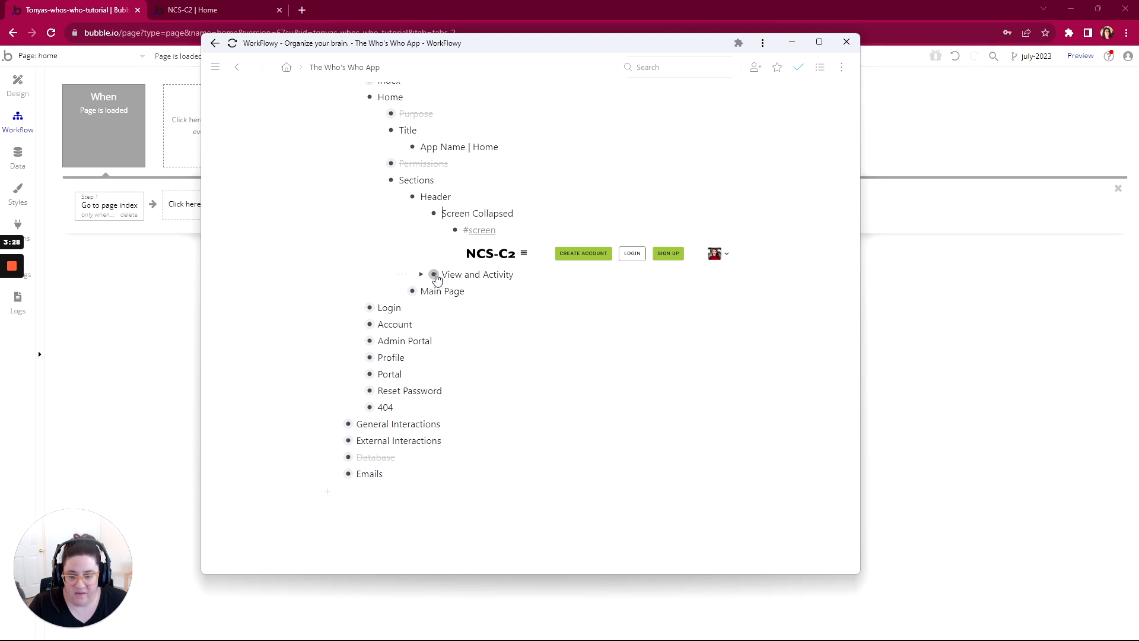
left_click(421, 274)
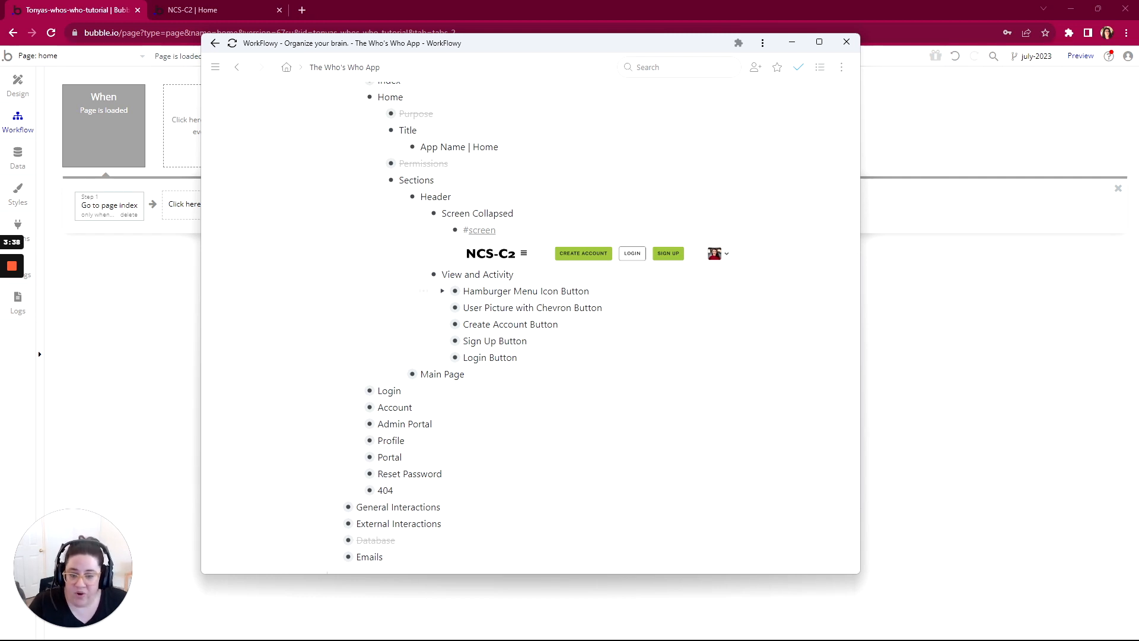
Step: Expand the Hamburger Menu Icon, User Picture with Chevron and Create Account Button items to read their visibility and navigation rules
left_click(442, 291)
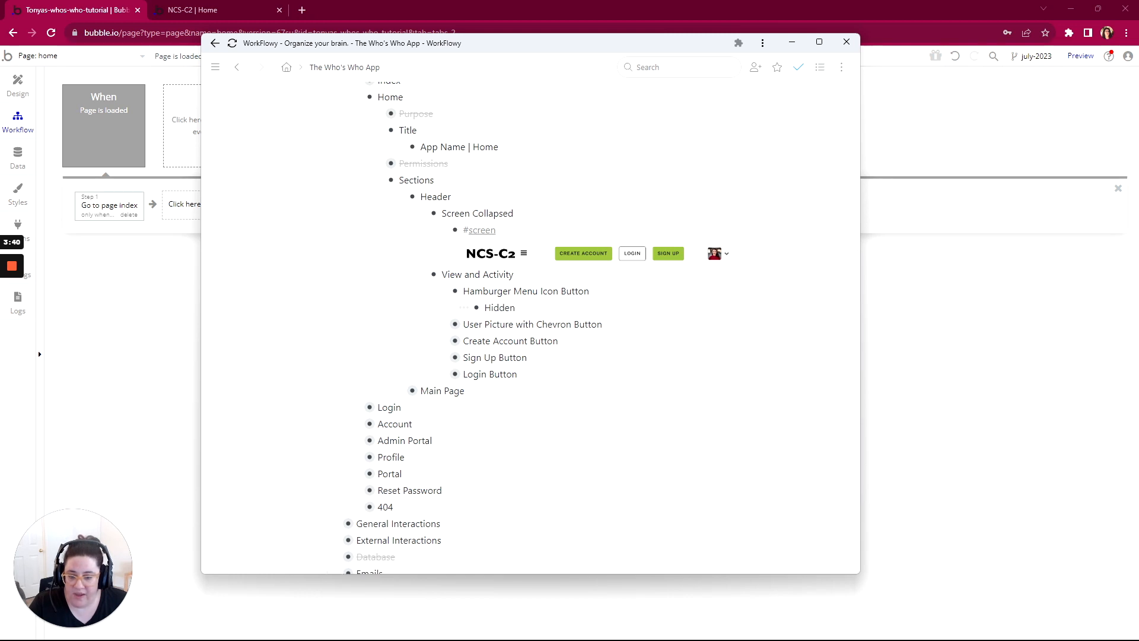
left_click_drag(516, 308, 478, 309)
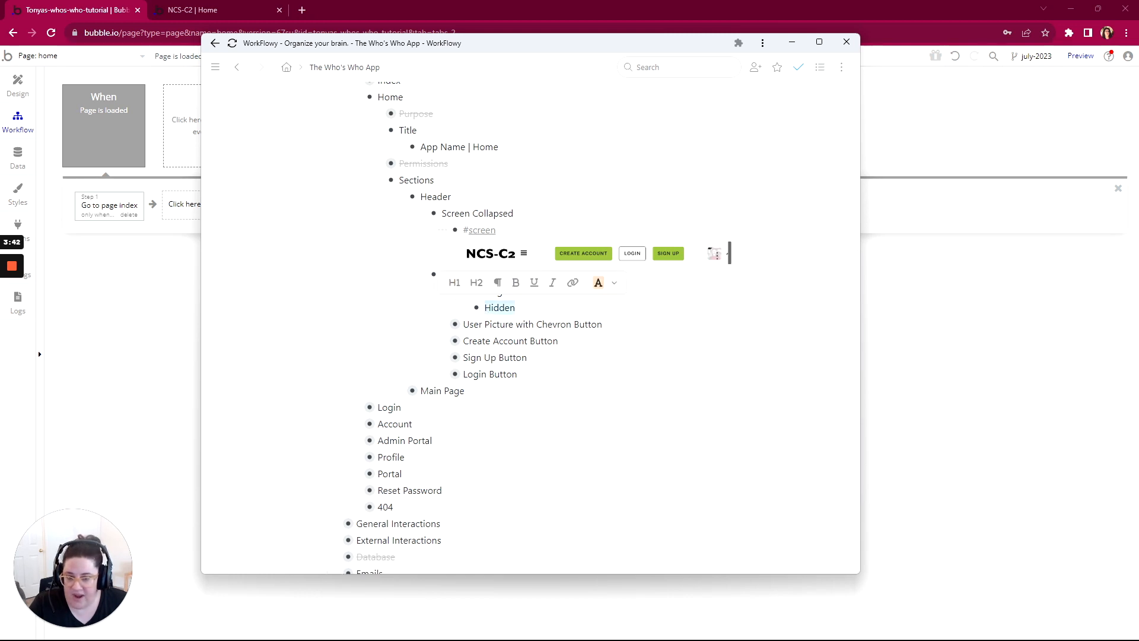
left_click(442, 324)
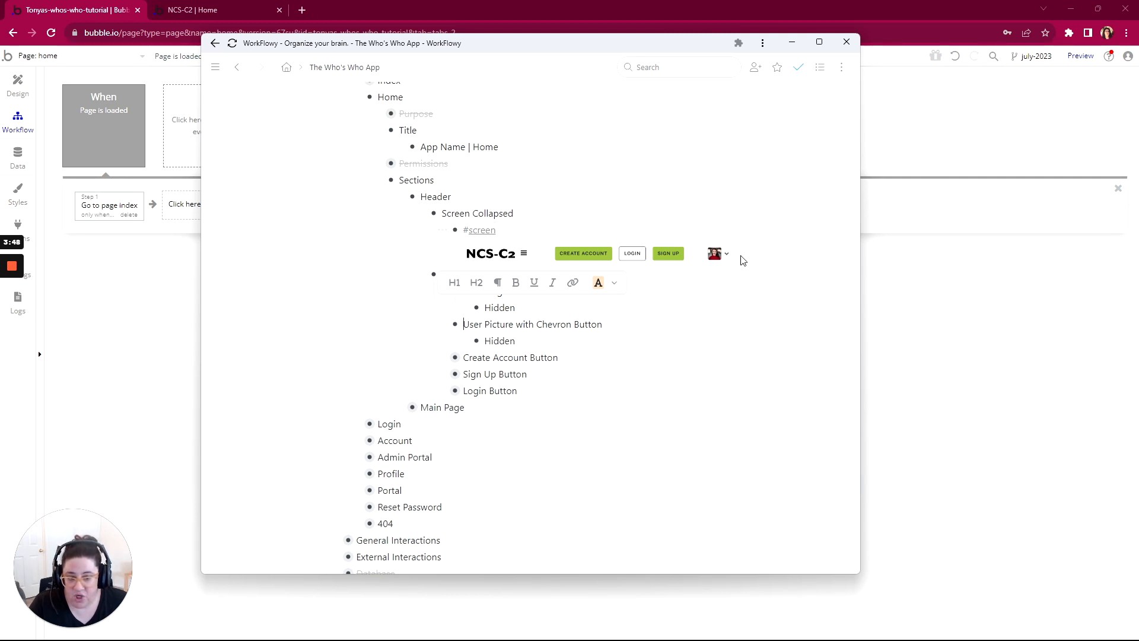
left_click(444, 358)
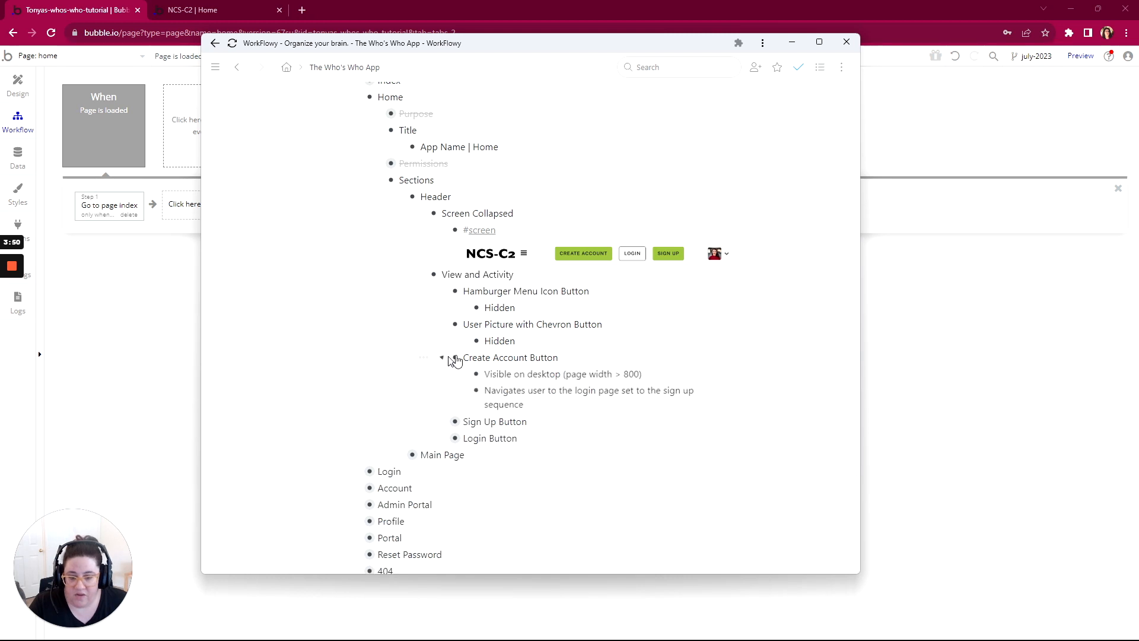
scroll(531, 321, "down", 3)
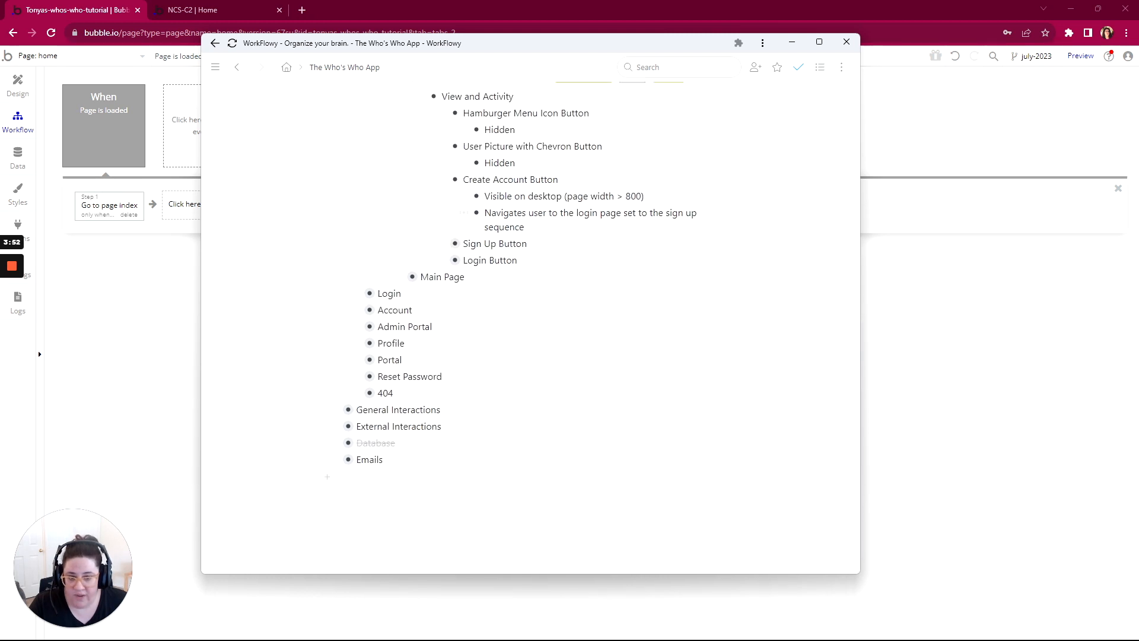
scroll(530, 320, "up", 3)
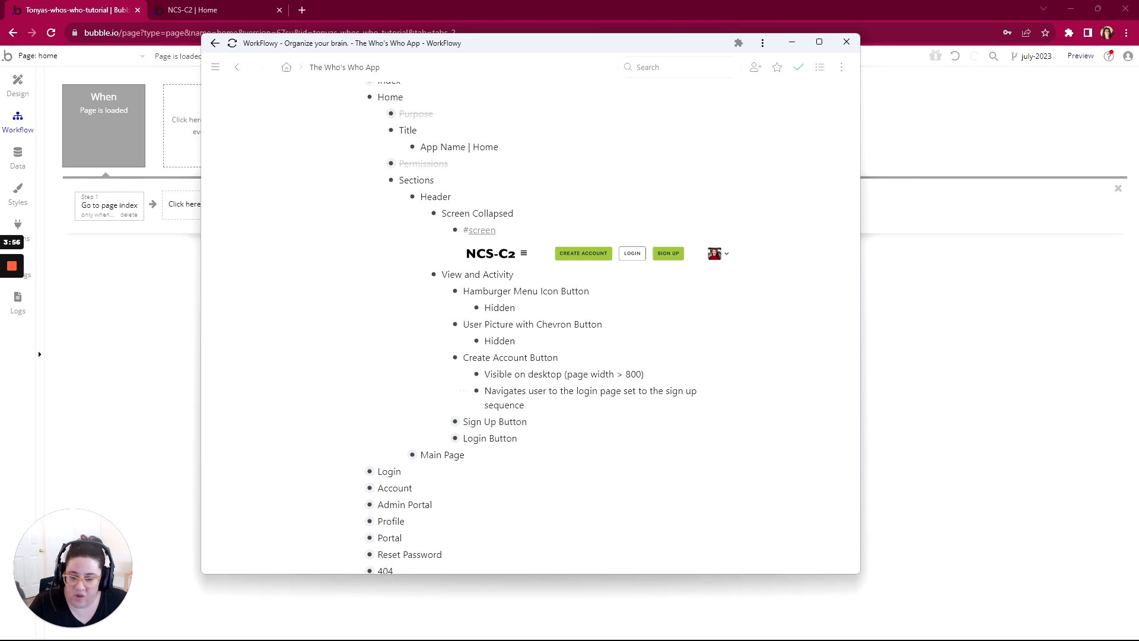
Step: Expand the Sign Up and Login Button items, read their rules and compare the page-width conditions of the two sign-up buttons
left_click(442, 421)
scroll(448, 423, "down", 2)
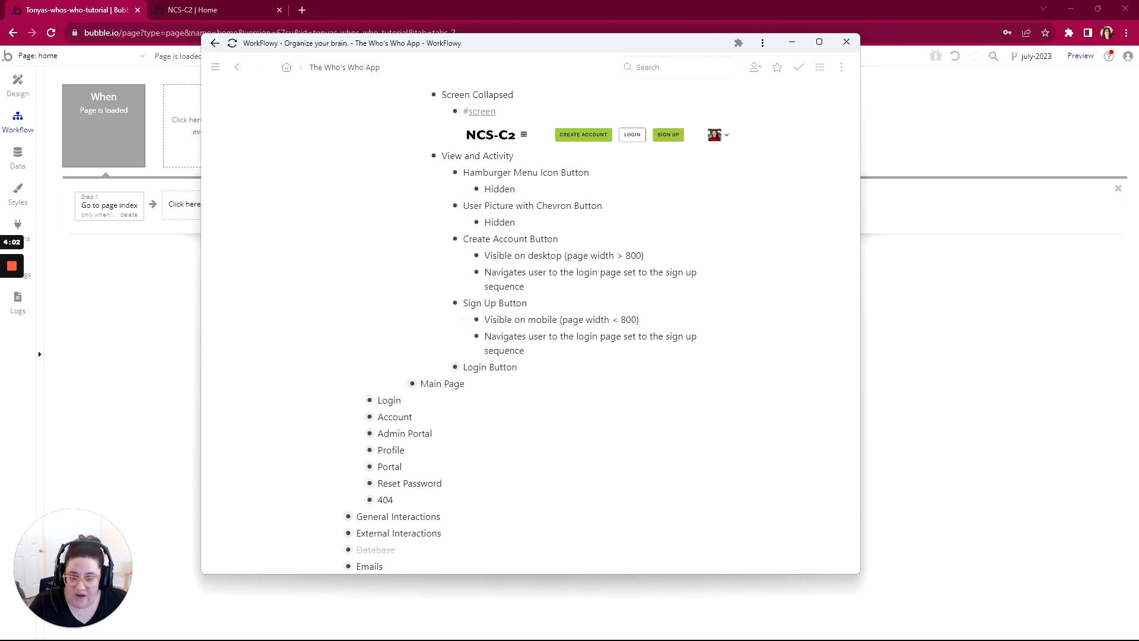
double_click(616, 320)
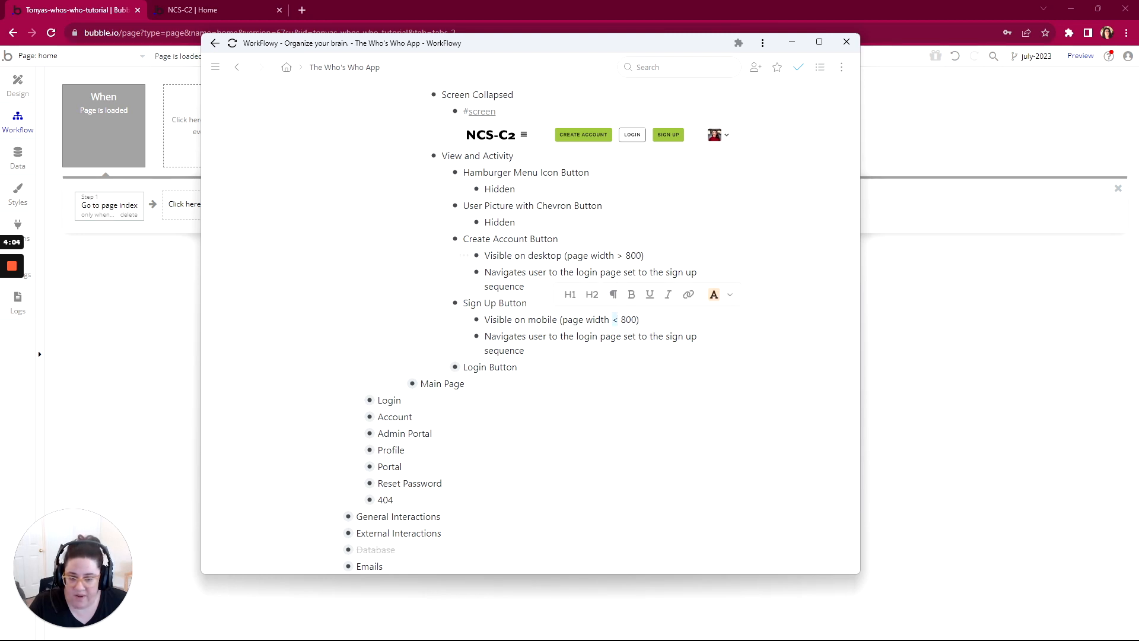
double_click(620, 255)
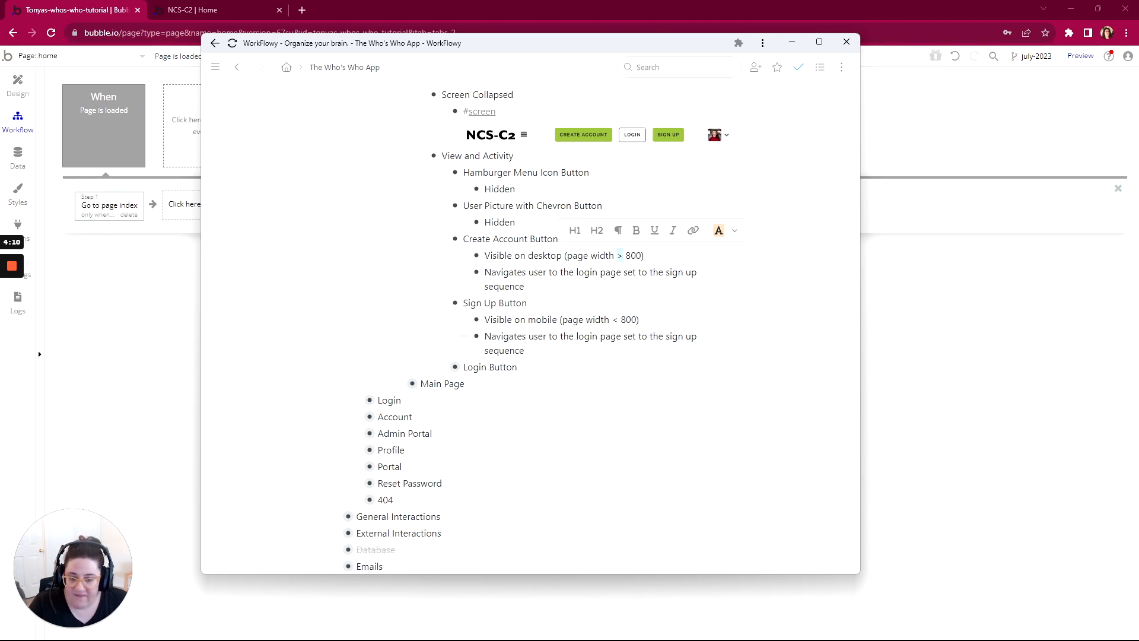
left_click(443, 367)
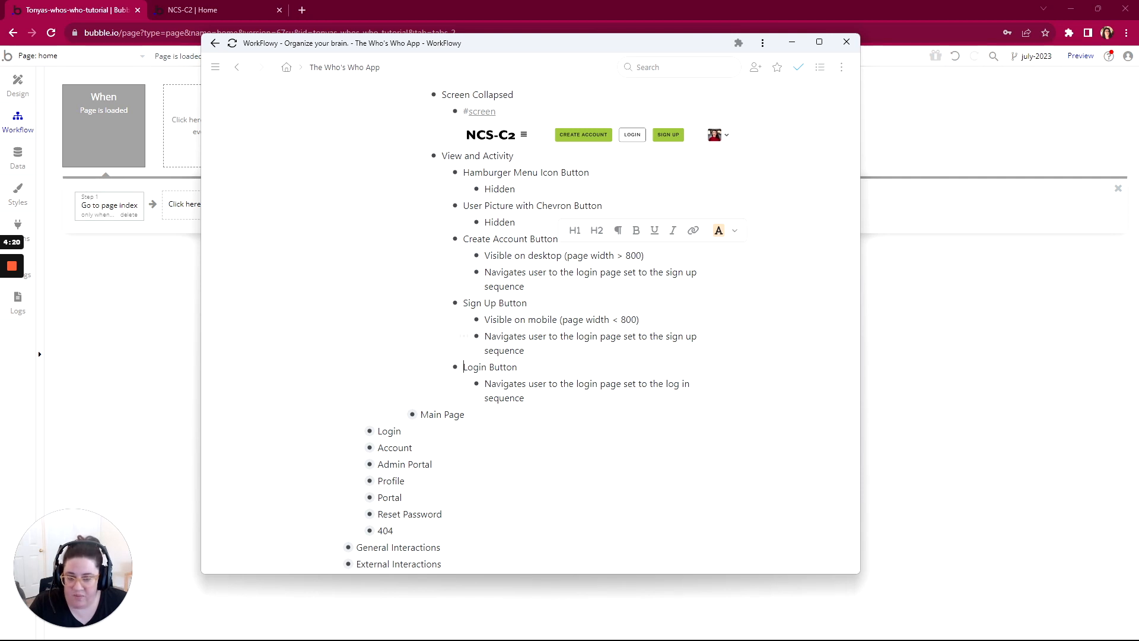
scroll(534, 324, "down", 1)
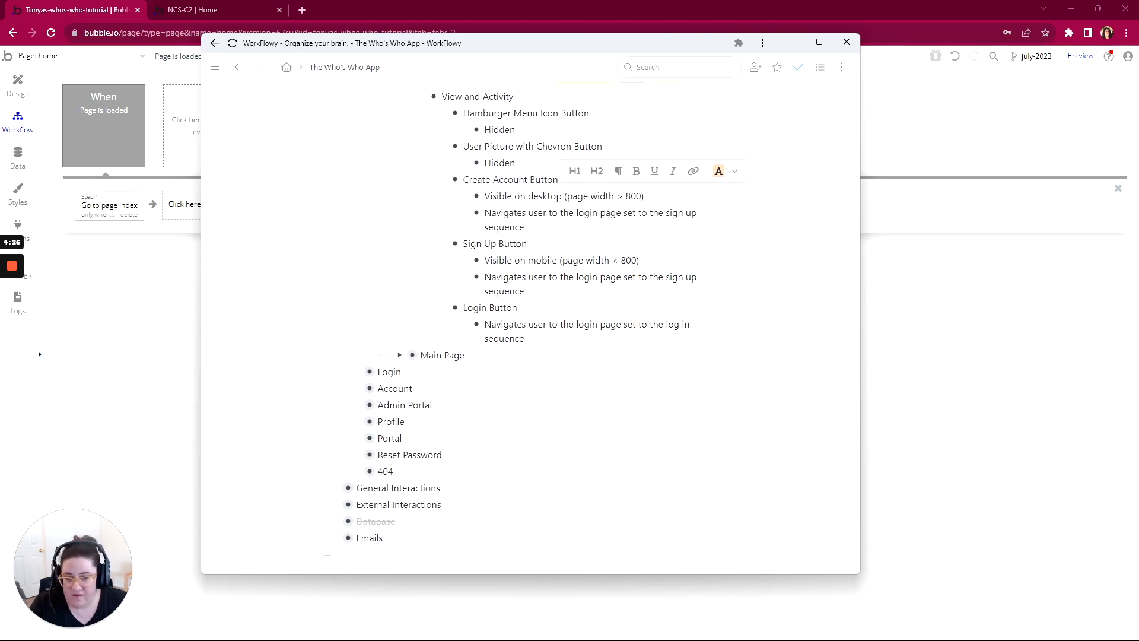
scroll(463, 426, "up", 2)
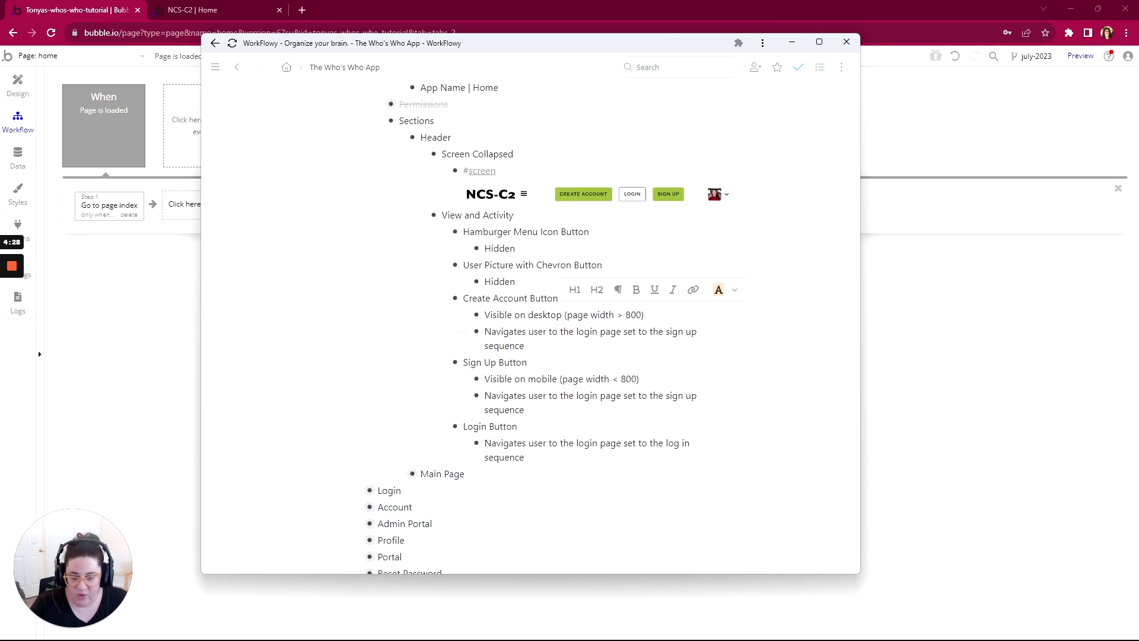
scroll(534, 326, "up", 1)
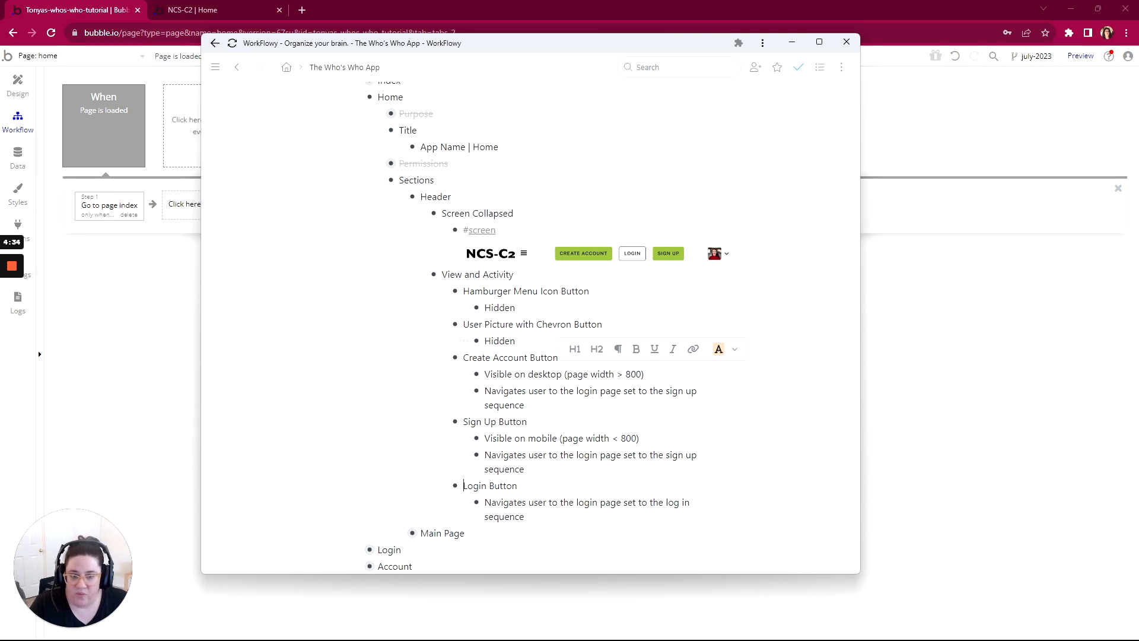
Step: Switch to Bubble's design view of the home page and move the property editor clear of the header's buttons and user picture
left_click(17, 83)
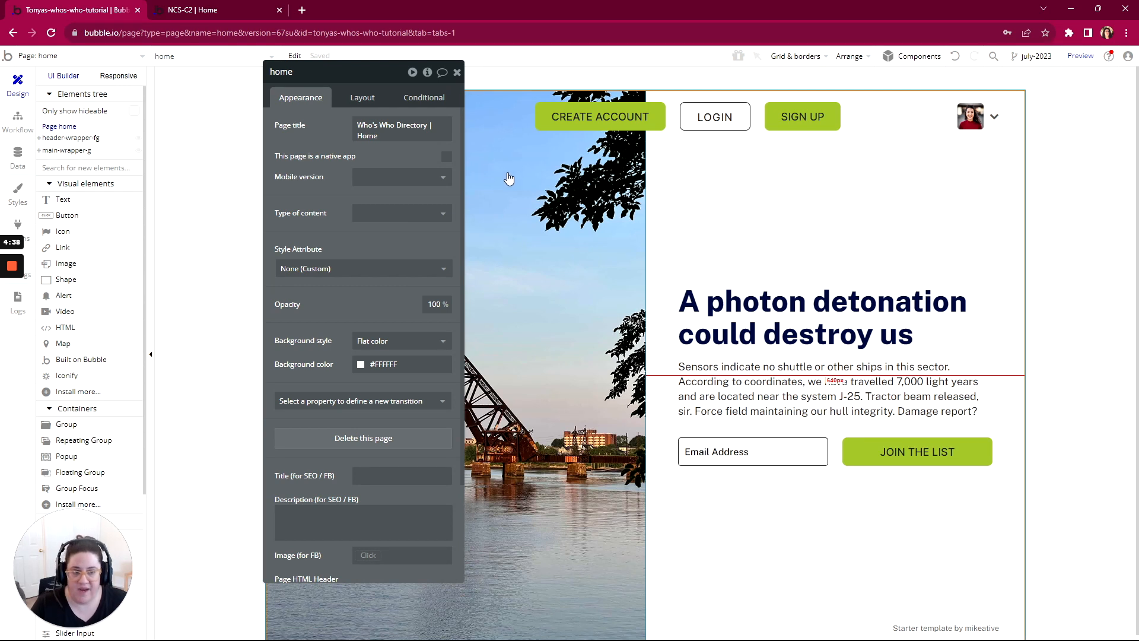
left_click_drag(384, 71, 649, 74)
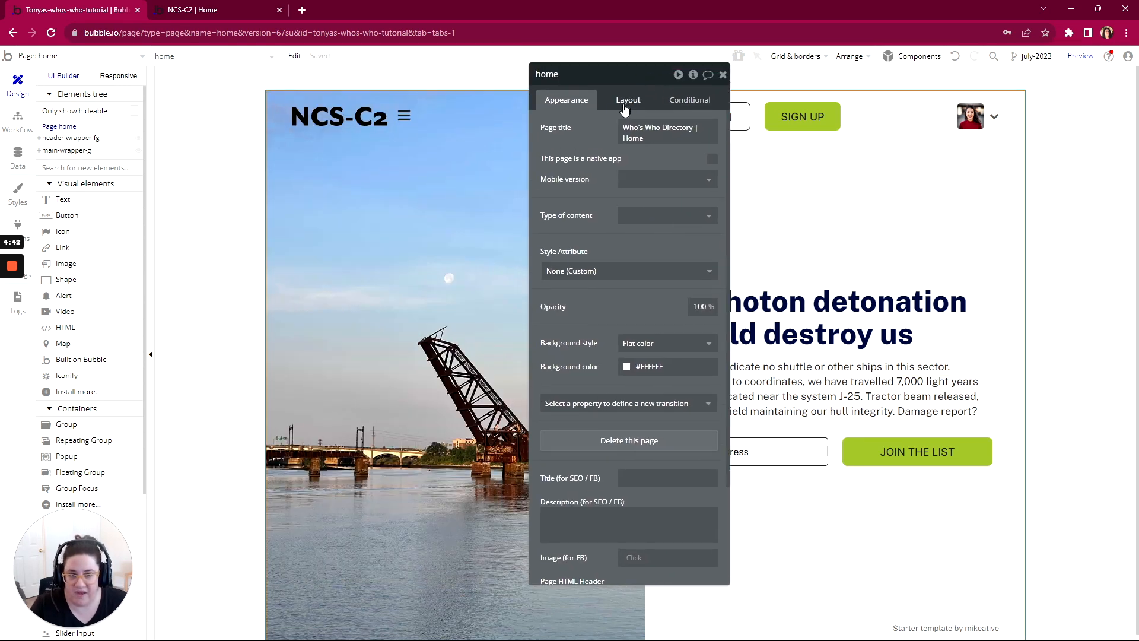
left_click_drag(573, 73, 254, 84)
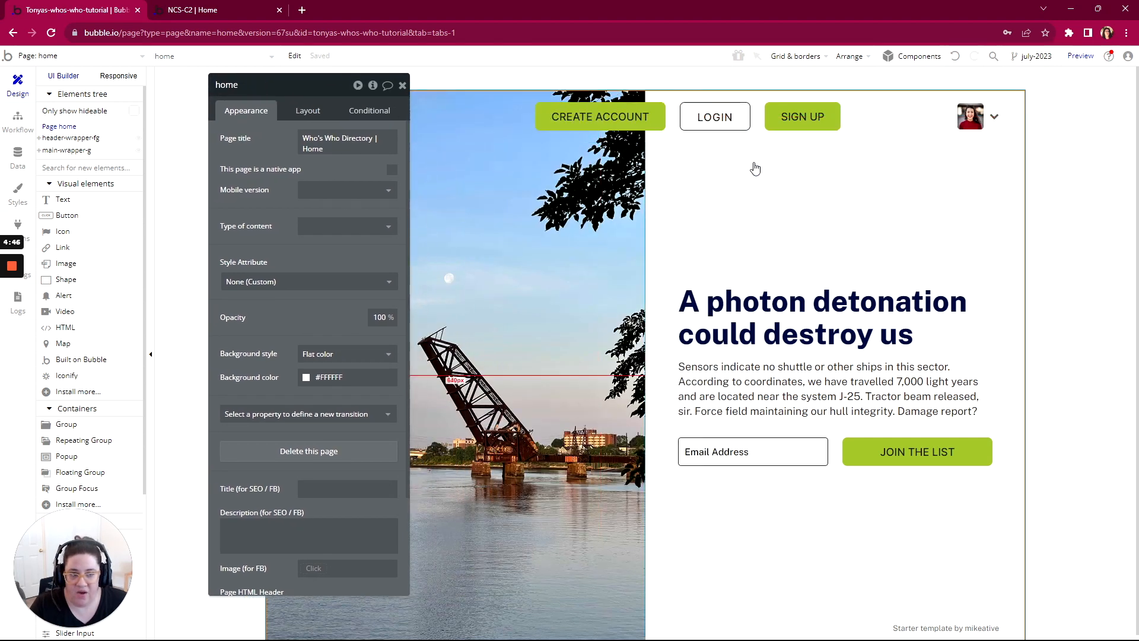
Step: Inspect the header's user container, user image and chevron text to examine how they are grouped
left_click(989, 128)
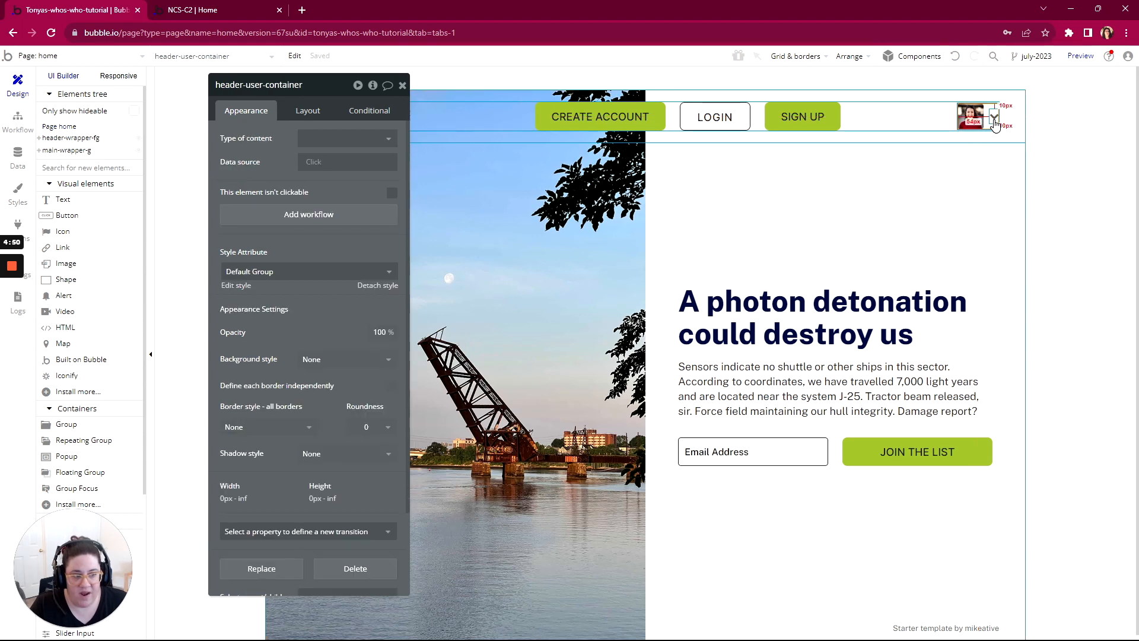
left_click(994, 120)
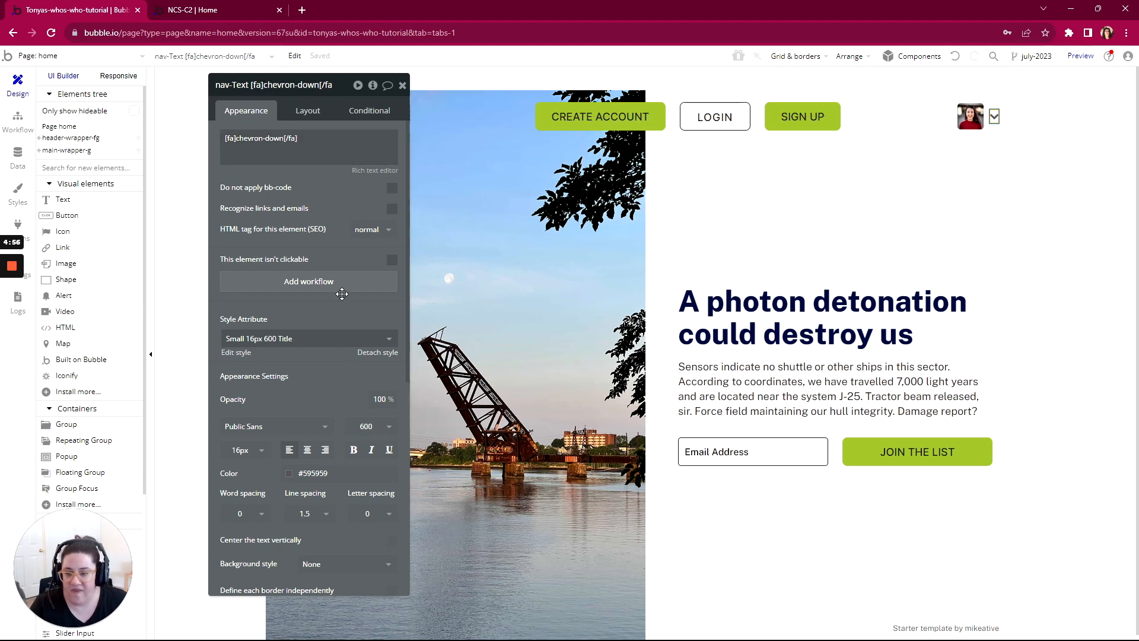
left_click(986, 132)
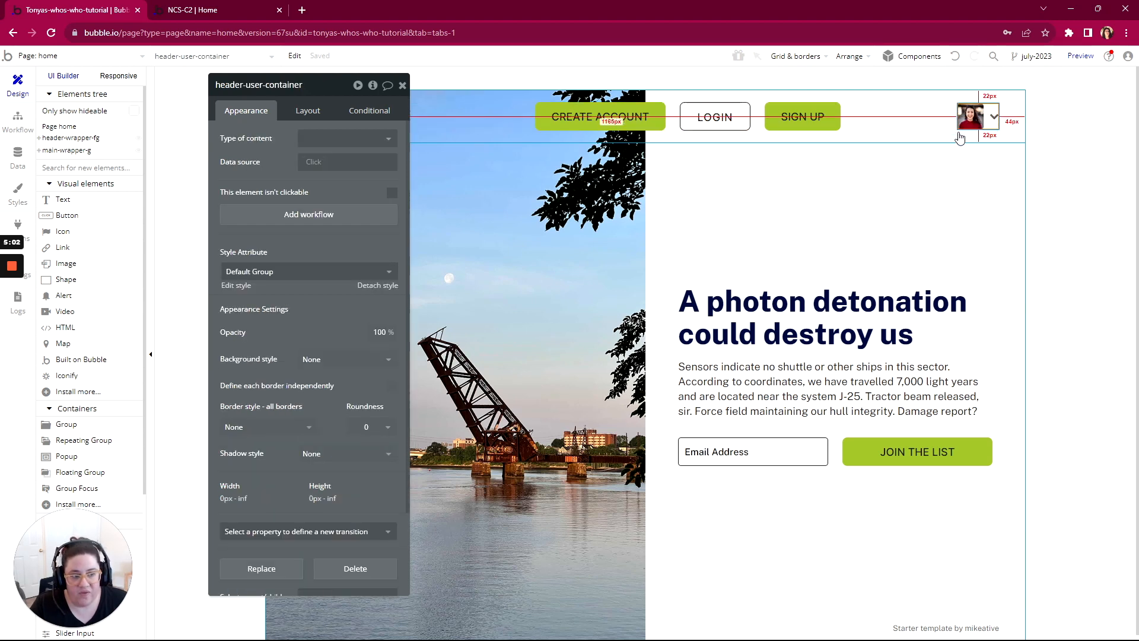
left_click(971, 119)
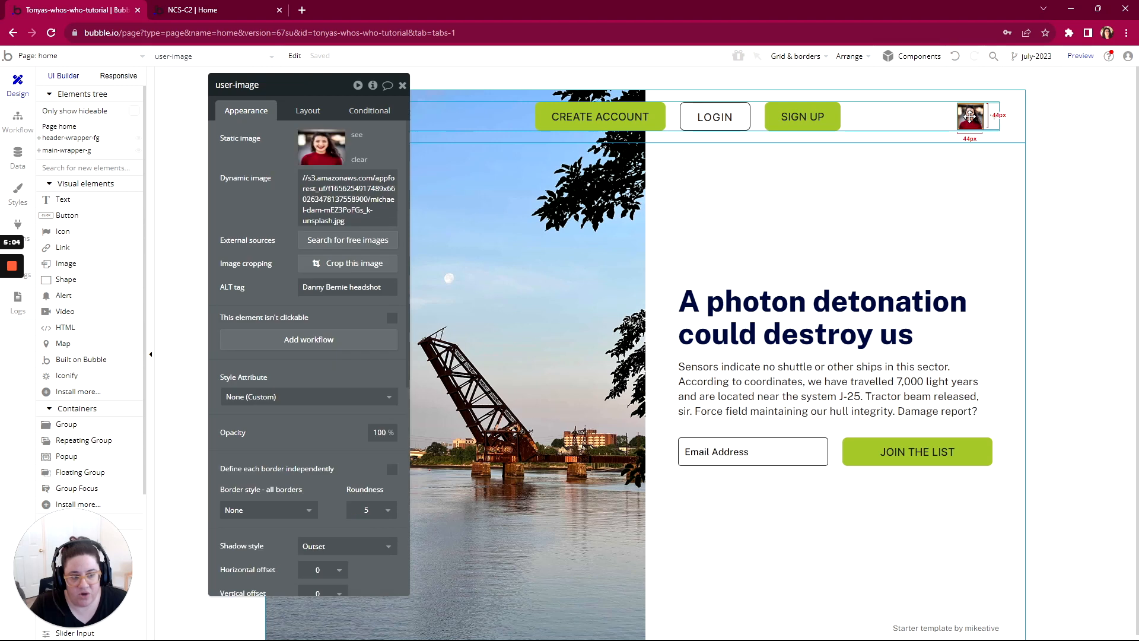
left_click(990, 123)
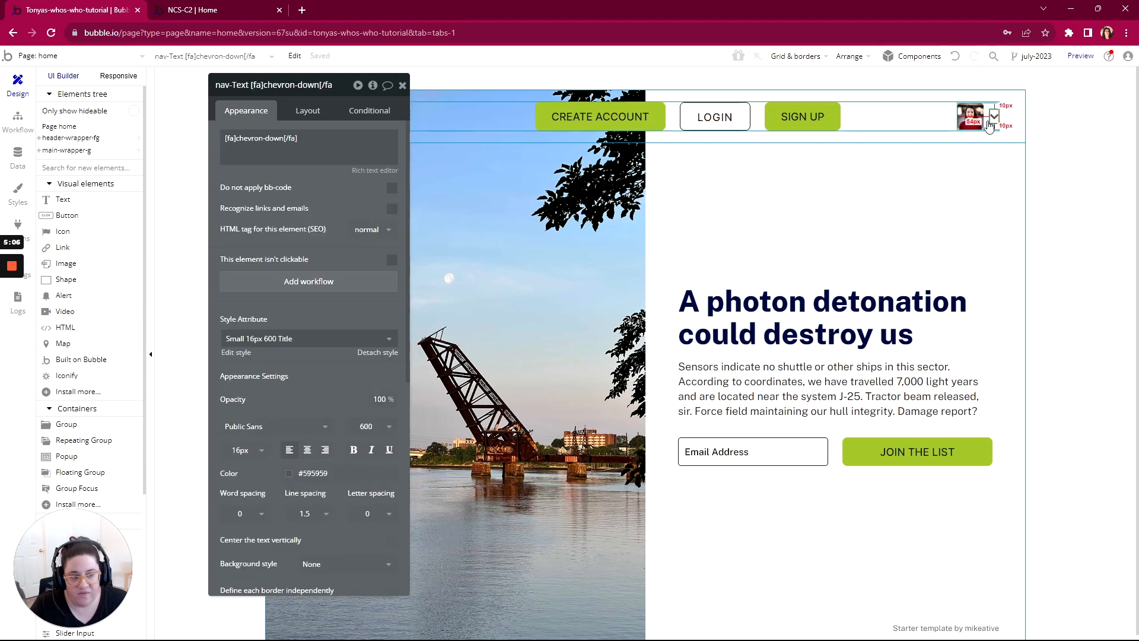
Step: Select the header-user-container group around the user picture and chevron and make it not visible on page load
left_click(989, 125)
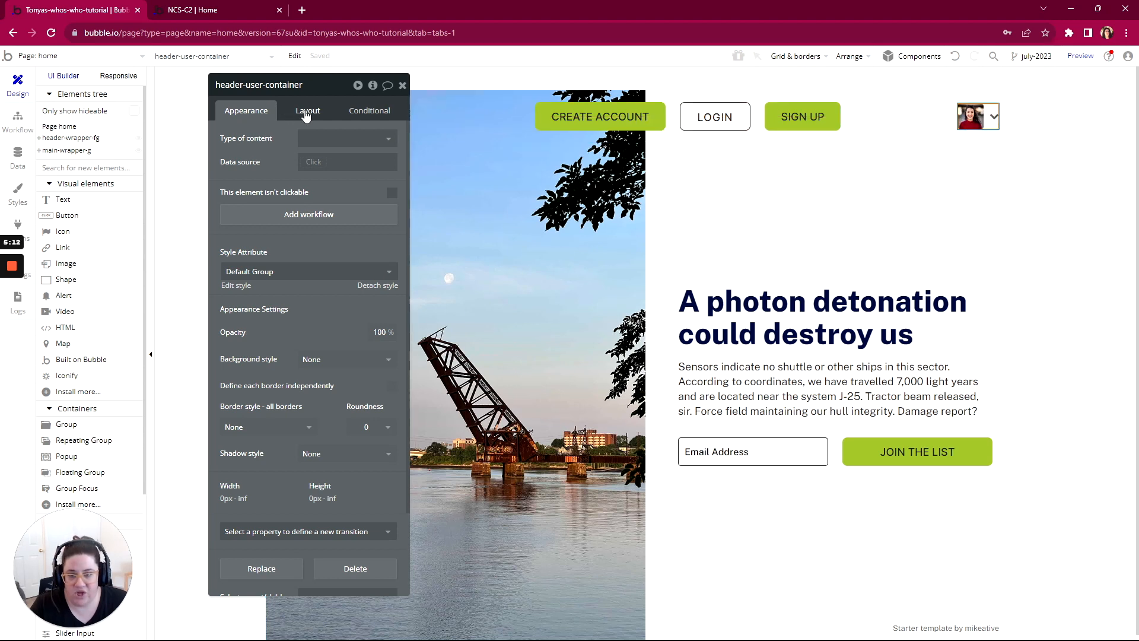
left_click_drag(318, 95, 394, 76)
left_click(384, 91)
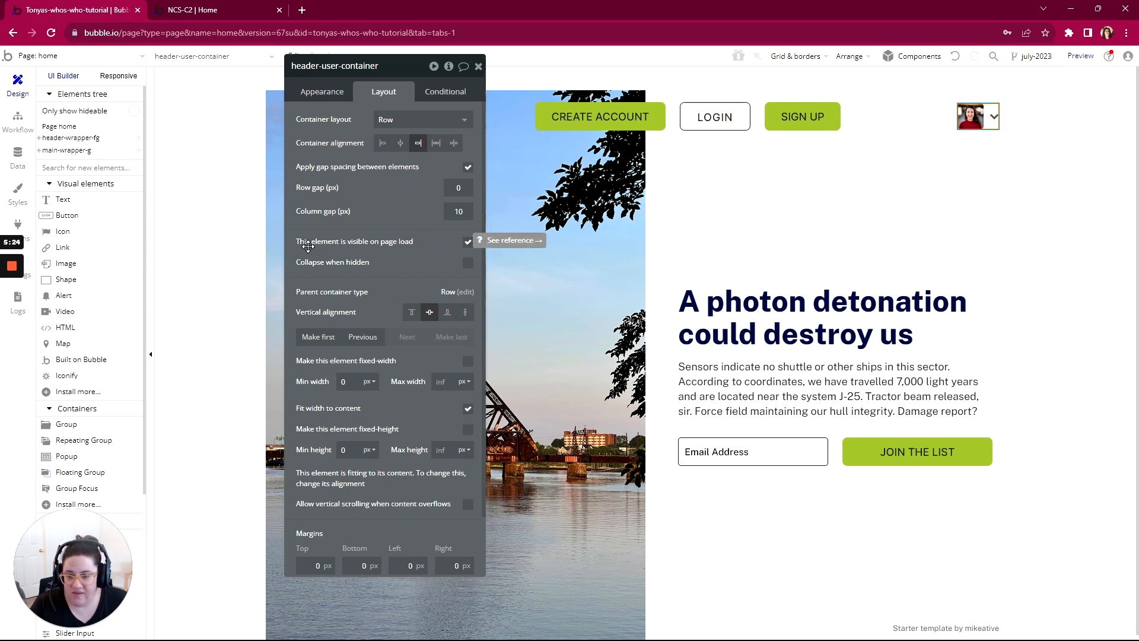
left_click(468, 242)
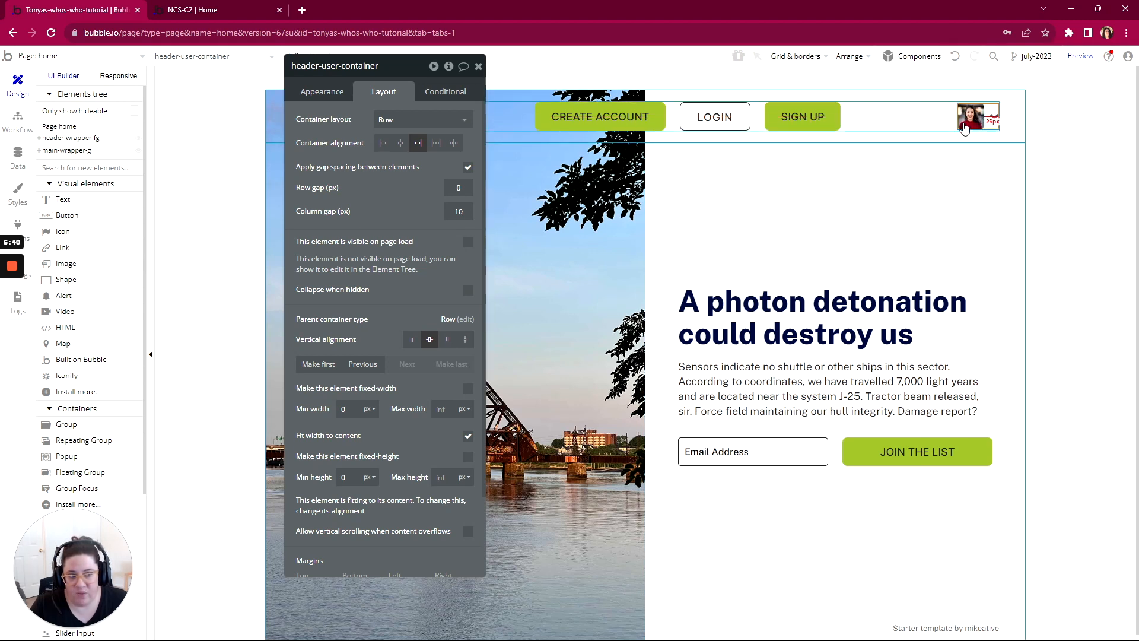
Step: Make the header's hamburger menu icon beside the NCS-C2 logo not visible on page load, keeping its fixed width
left_click_drag(410, 76, 657, 85)
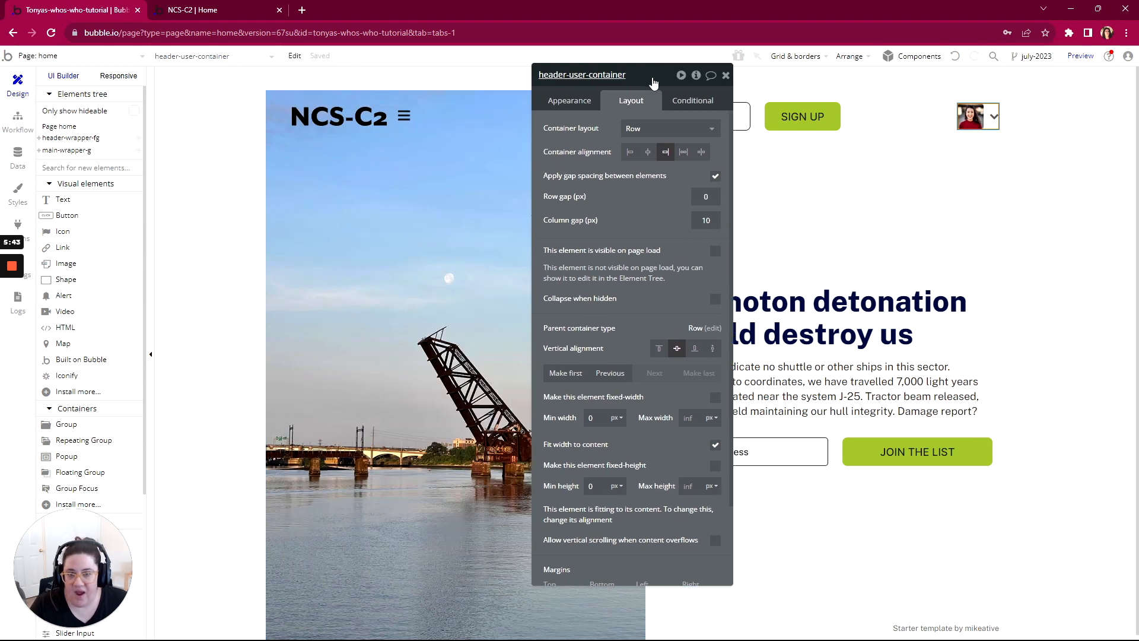
left_click(404, 122)
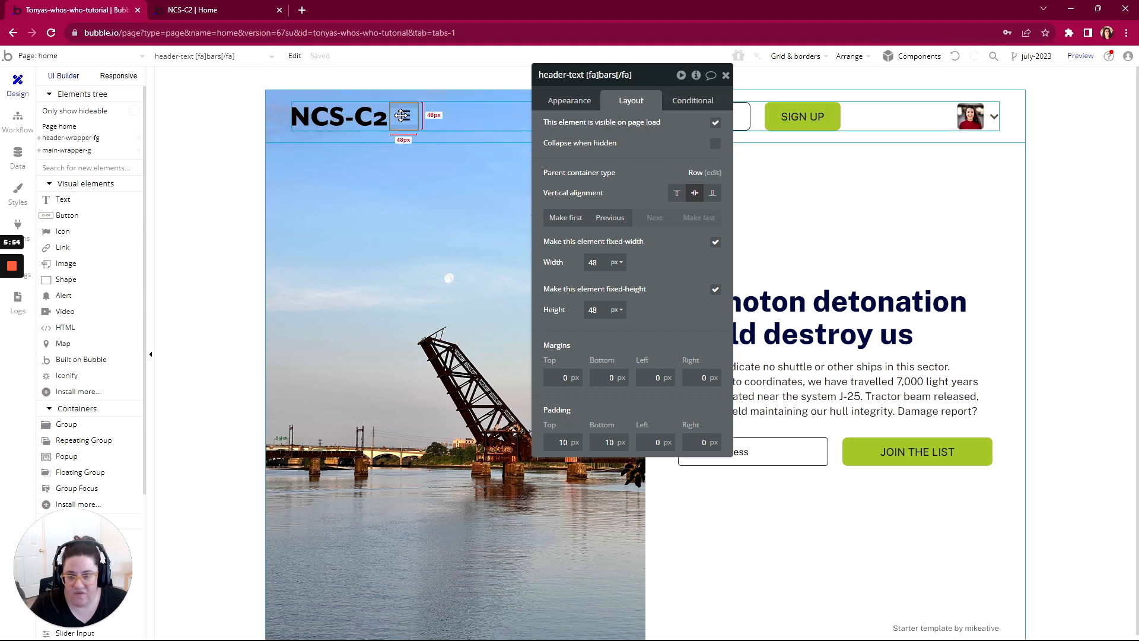
left_click(715, 242)
left_click(715, 242)
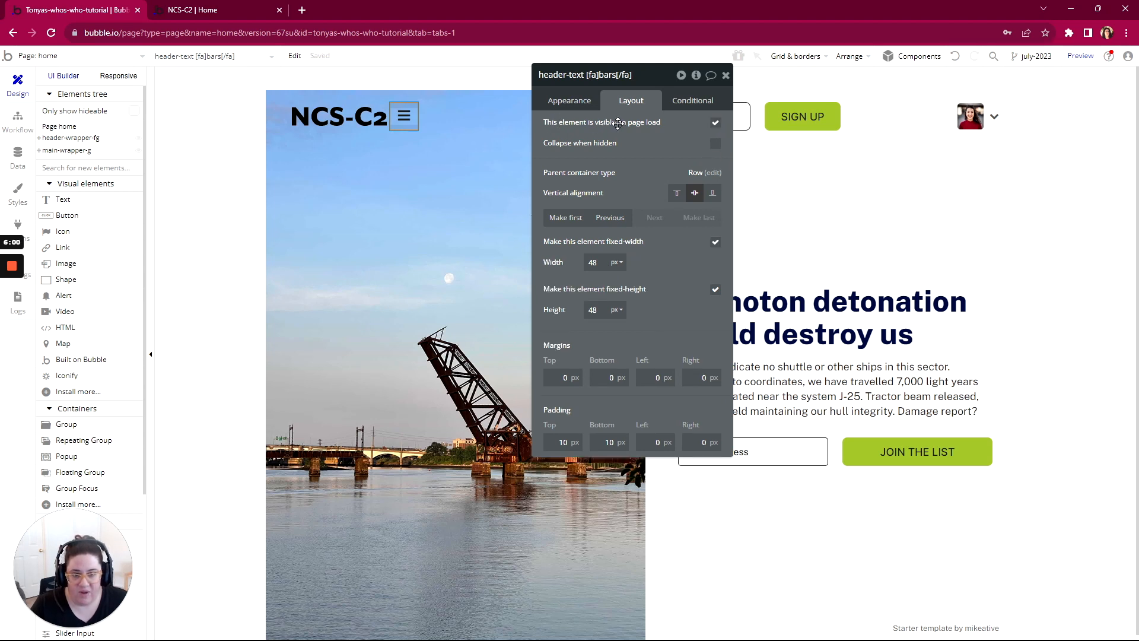
left_click(715, 124)
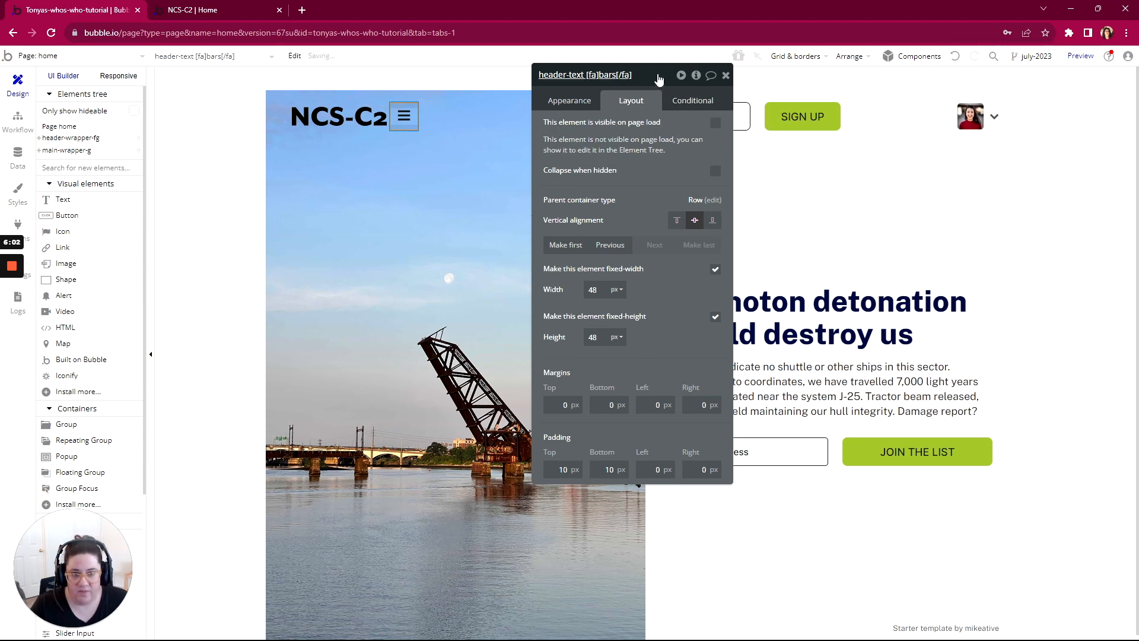
left_click_drag(659, 80, 413, 120)
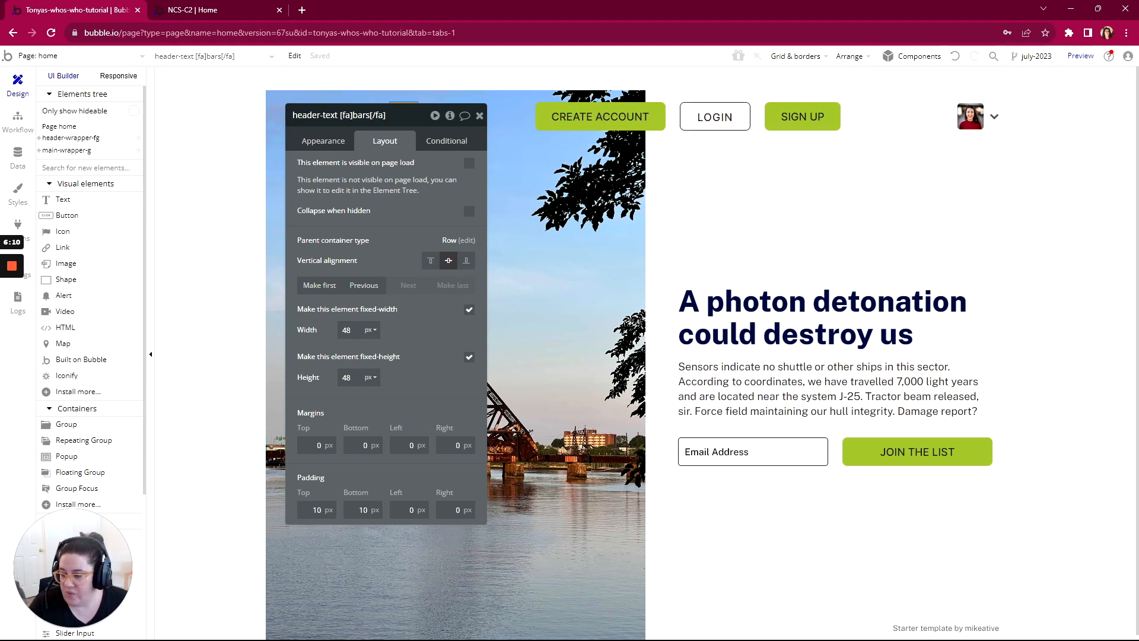
Step: Switch to the WorkFlowy outline and mark the Hamburger Menu Icon Button and User Picture with Chevron Button items complete, collapsing both
key("alt+Tab")
scroll(432, 271, "down", 1)
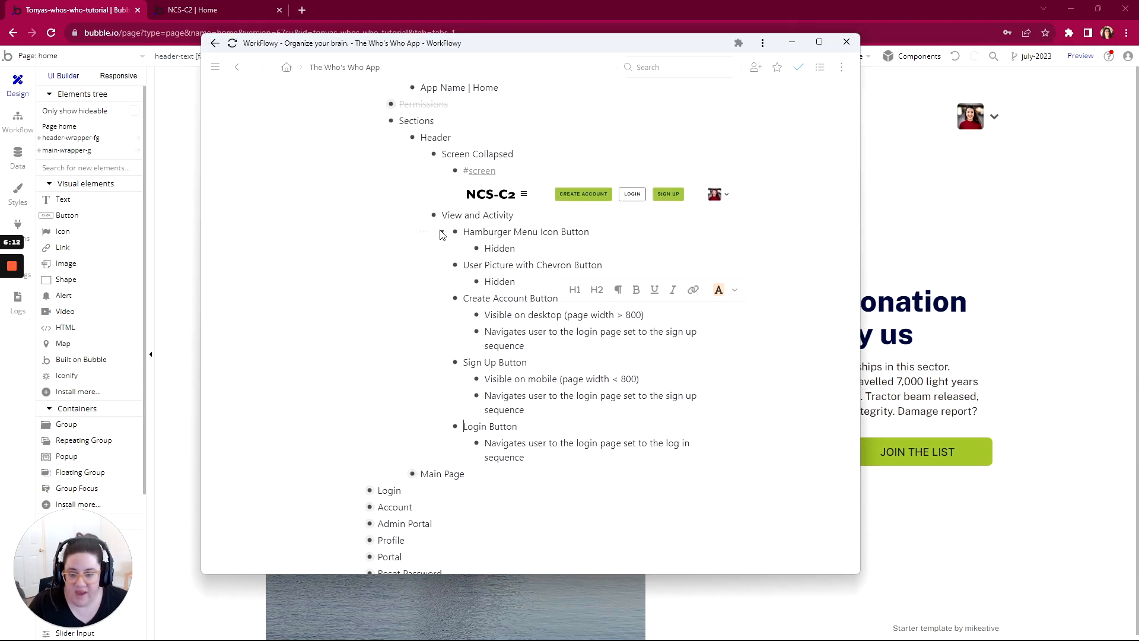
left_click(422, 234)
left_click(475, 282)
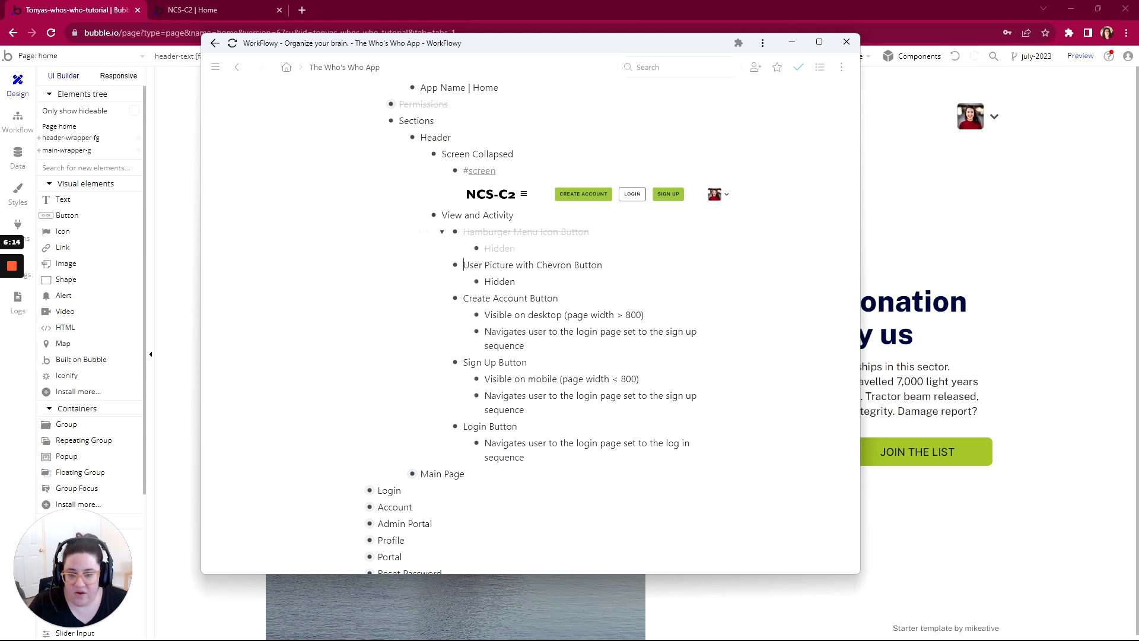
left_click(445, 232)
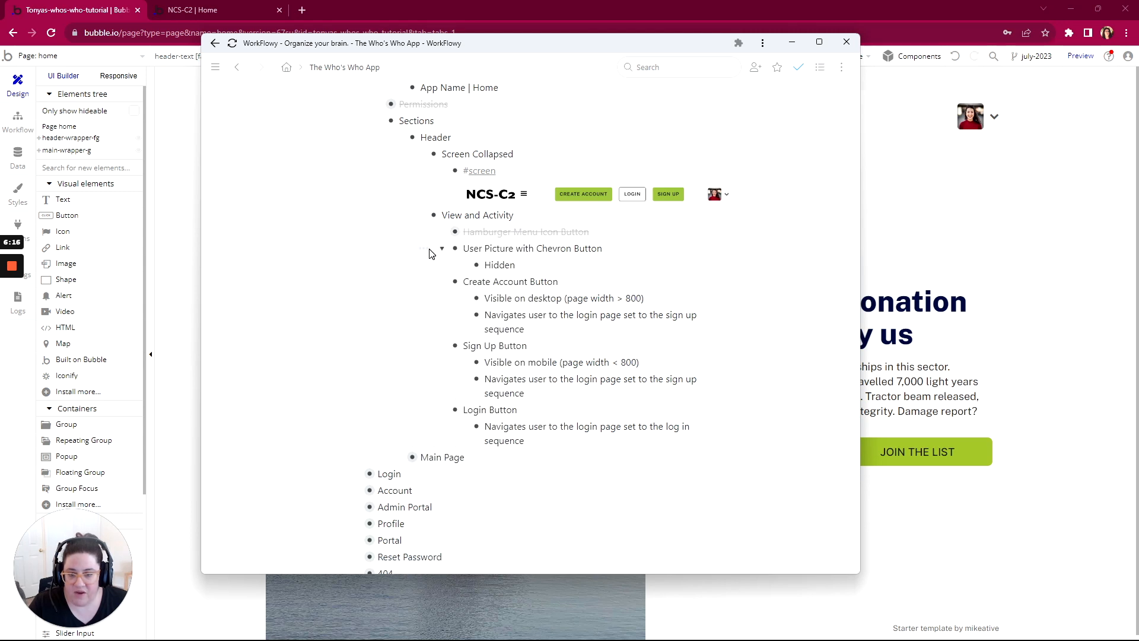
left_click(425, 249)
left_click(469, 298)
left_click(444, 252)
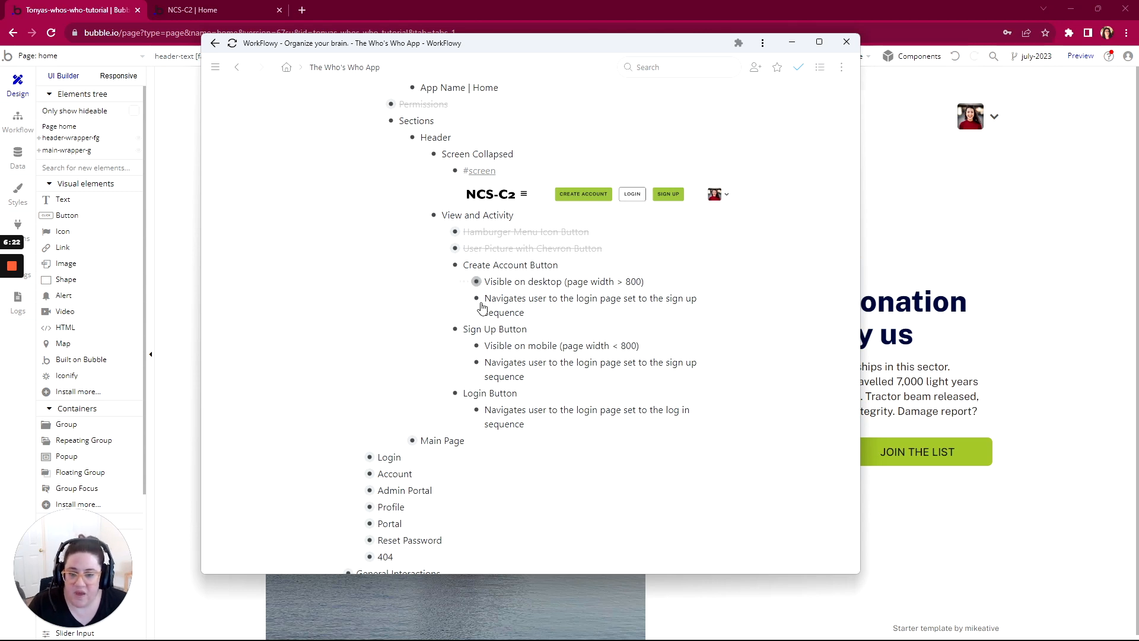
Step: Back in Bubble, inspect the CREATE ACCOUNT button's parent container and make the button itself not visible on page load
scroll(504, 286, "down", 1)
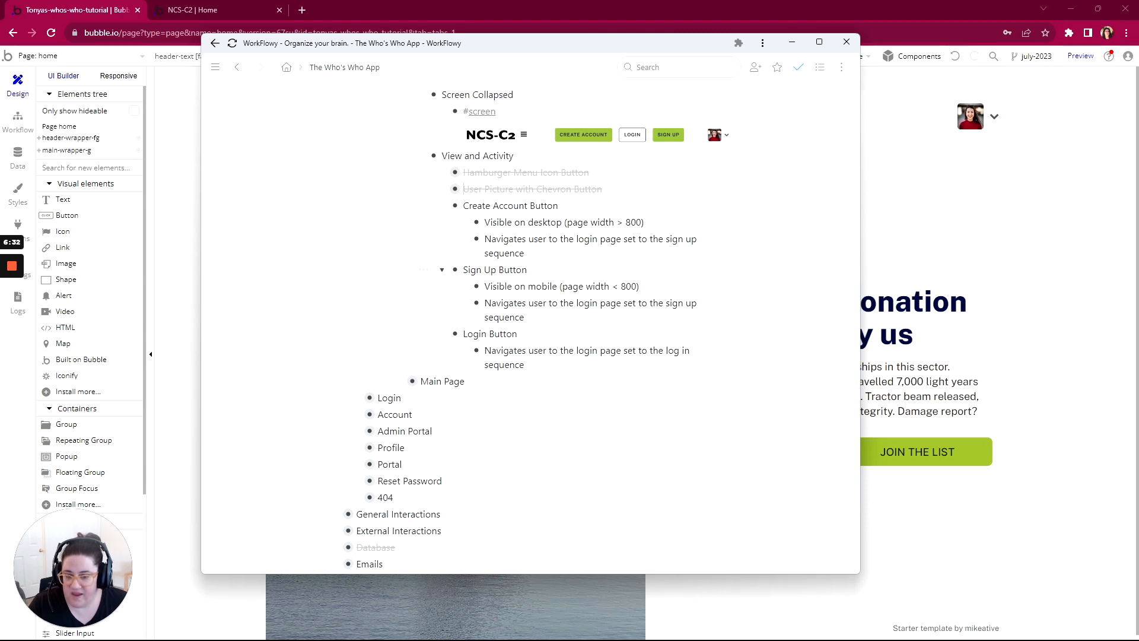
left_click(113, 12)
left_click(614, 120)
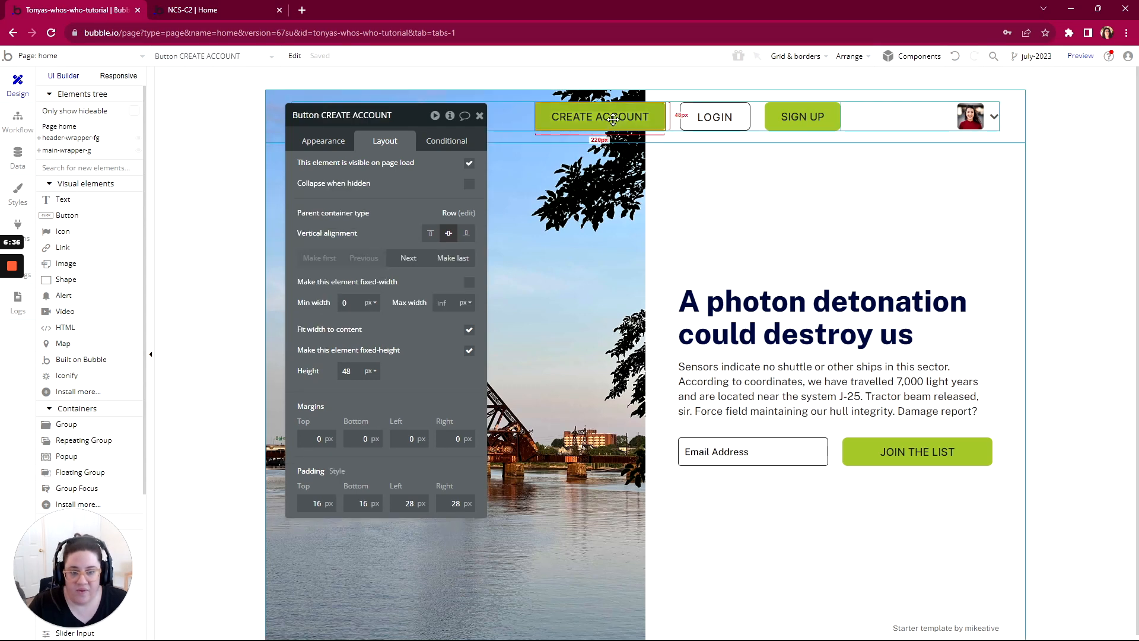
right_click(638, 121)
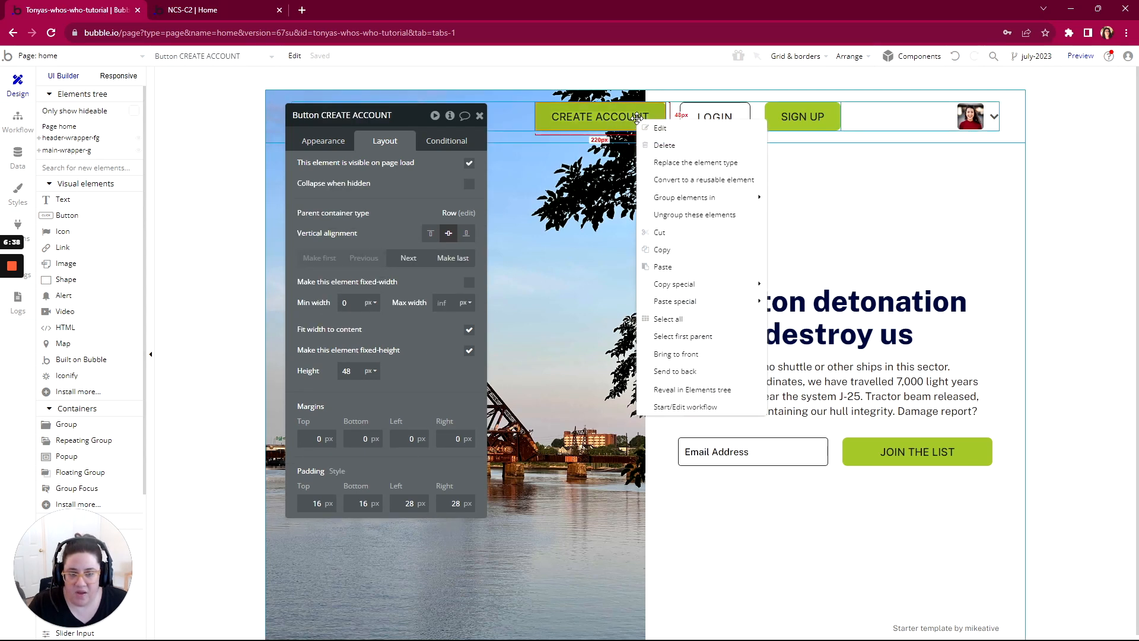
mouse_move(679, 282)
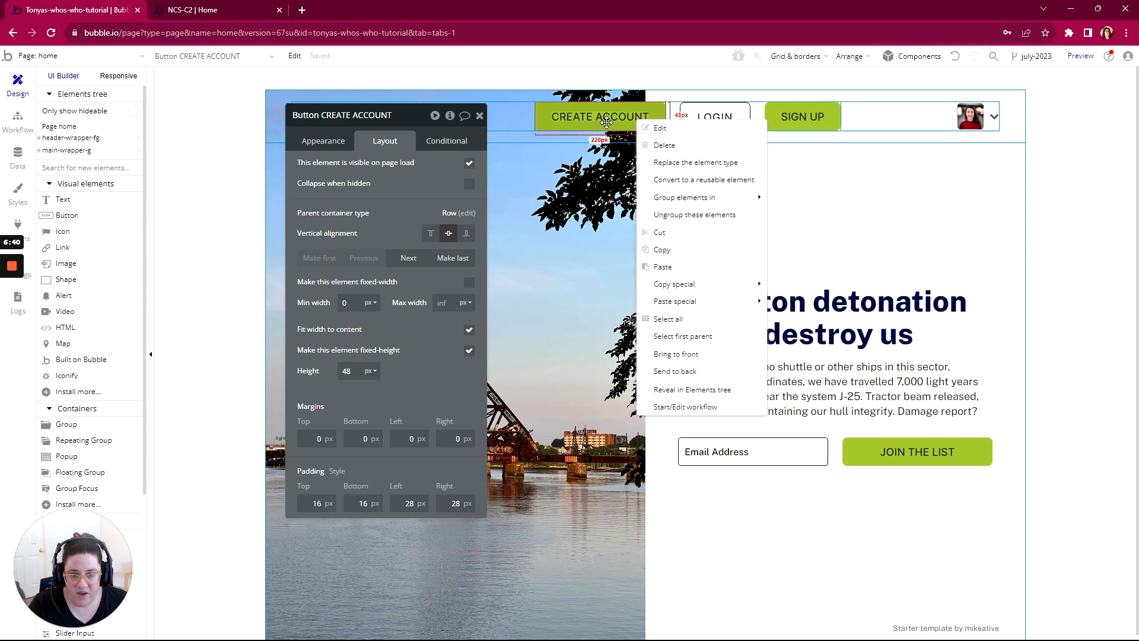
left_click(670, 336)
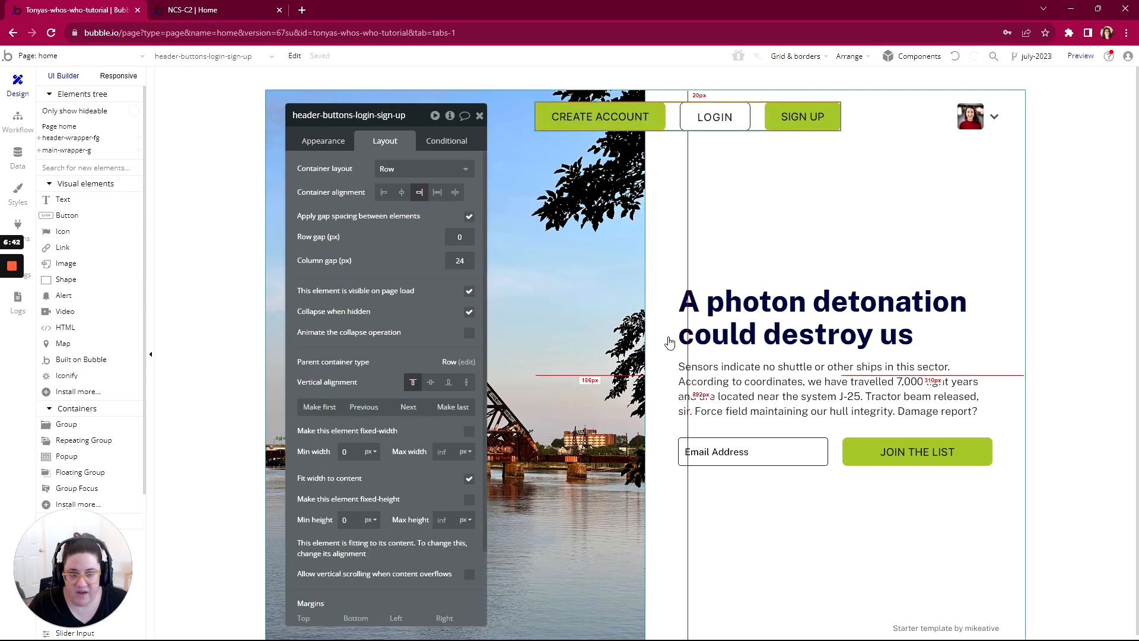
left_click(605, 117)
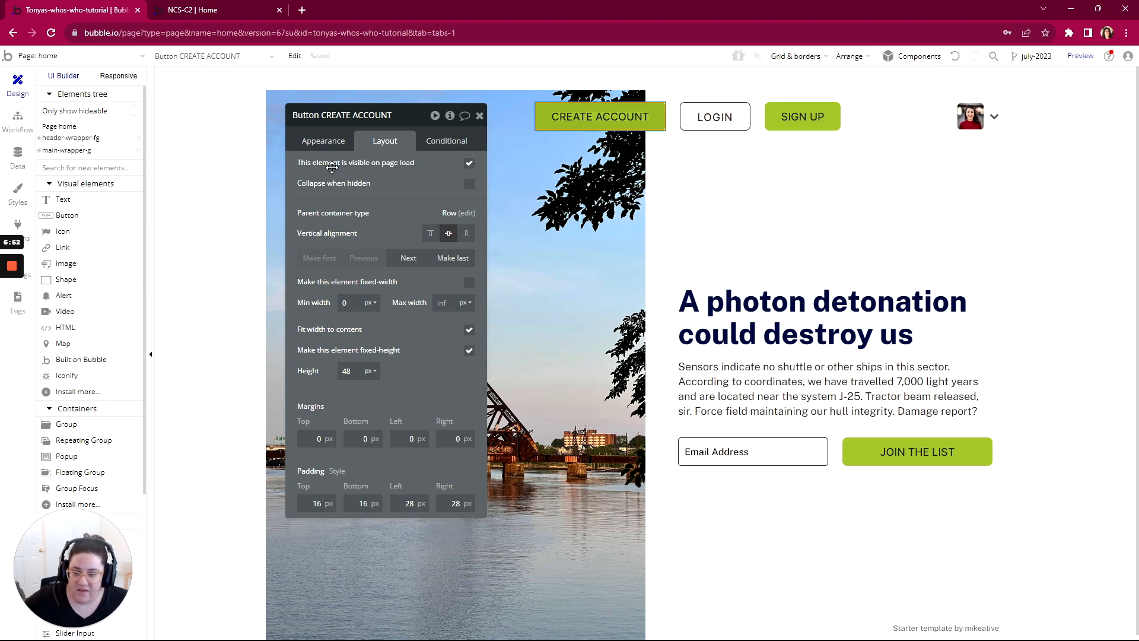
left_click(469, 164)
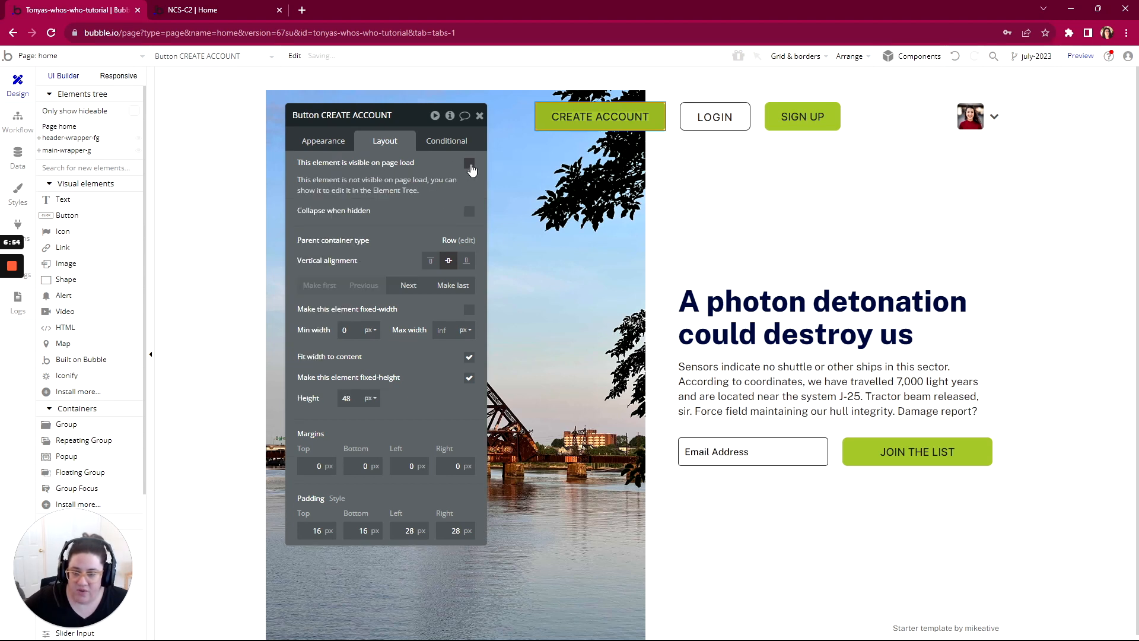
Step: Add a new empty condition to the CREATE ACCOUNT button and review the properties it can change and the button's layout settings
left_click_drag(421, 110, 474, 68)
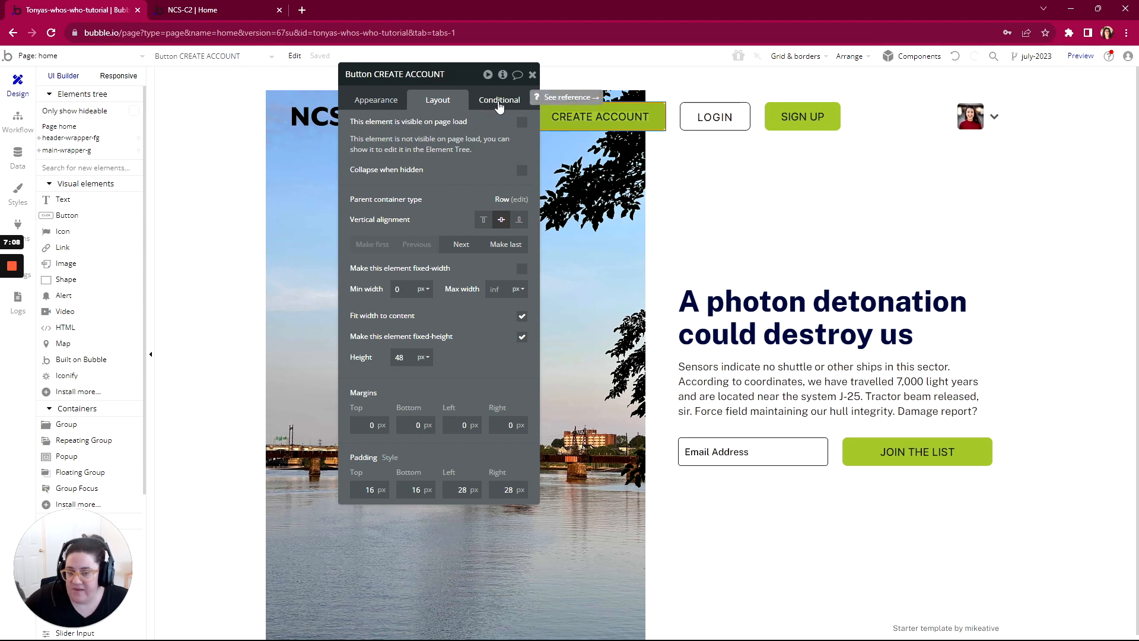
left_click(499, 102)
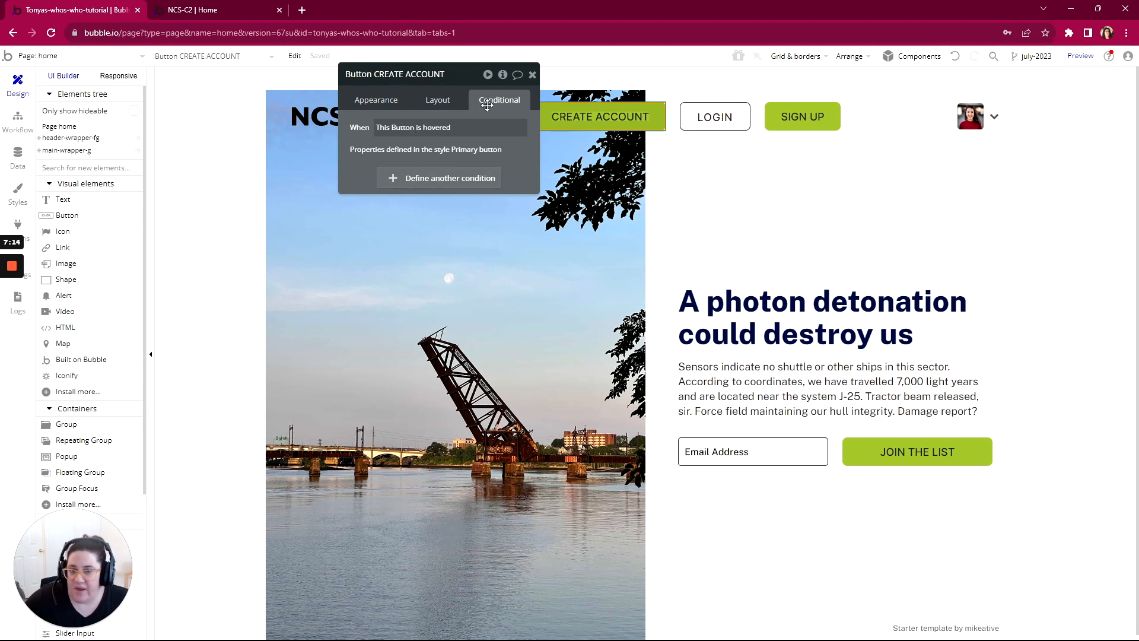
left_click(435, 182)
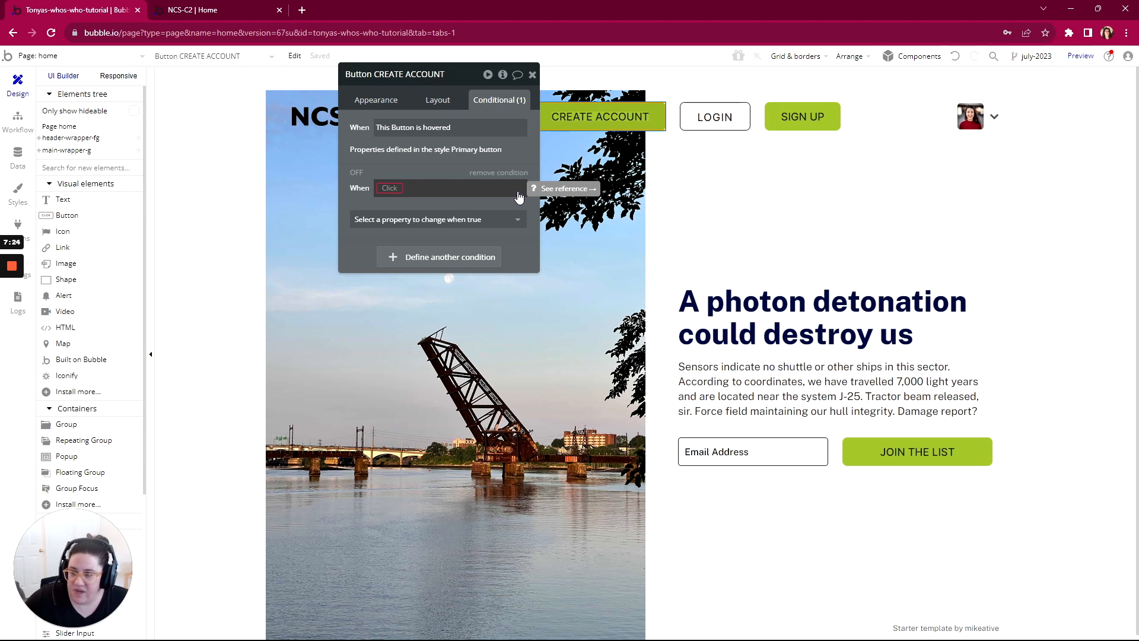
left_click(405, 223)
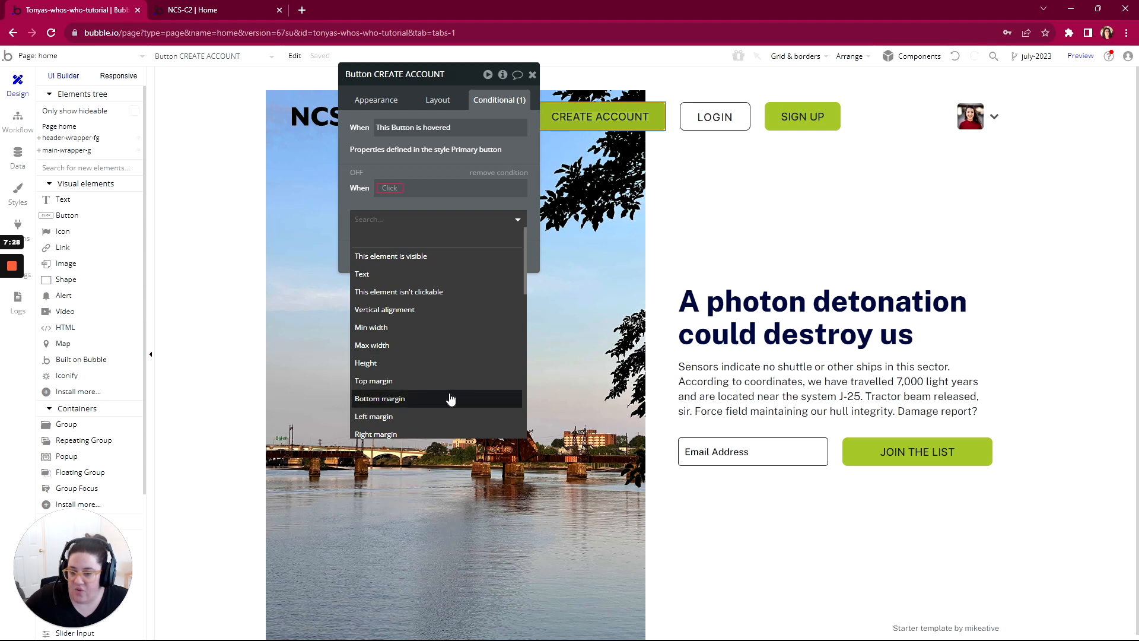
left_click(394, 207)
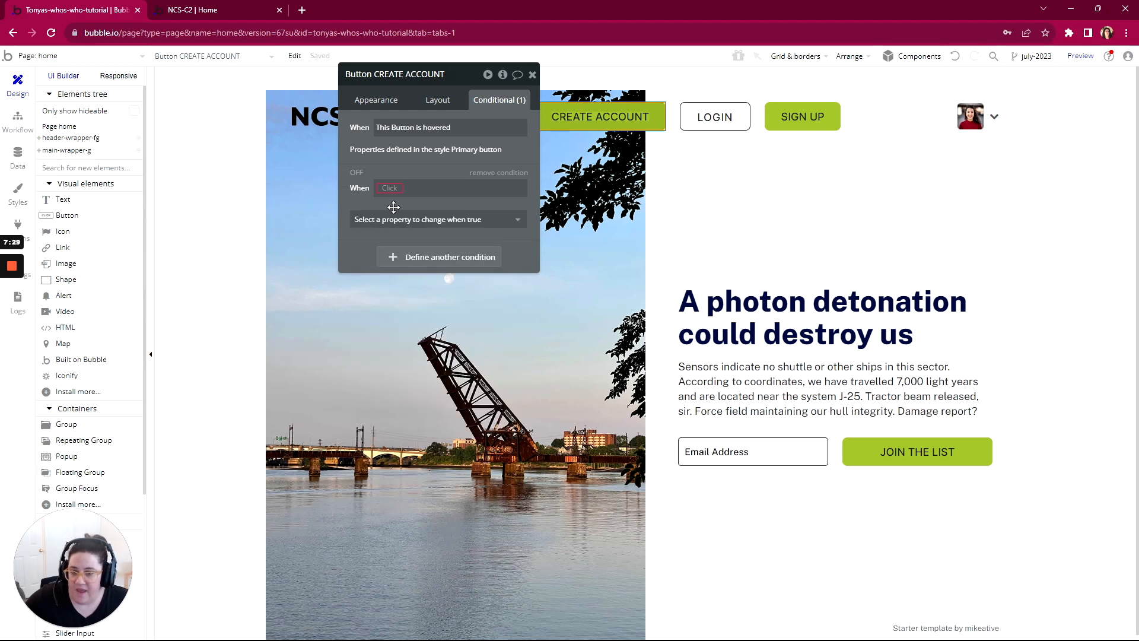
left_click(437, 101)
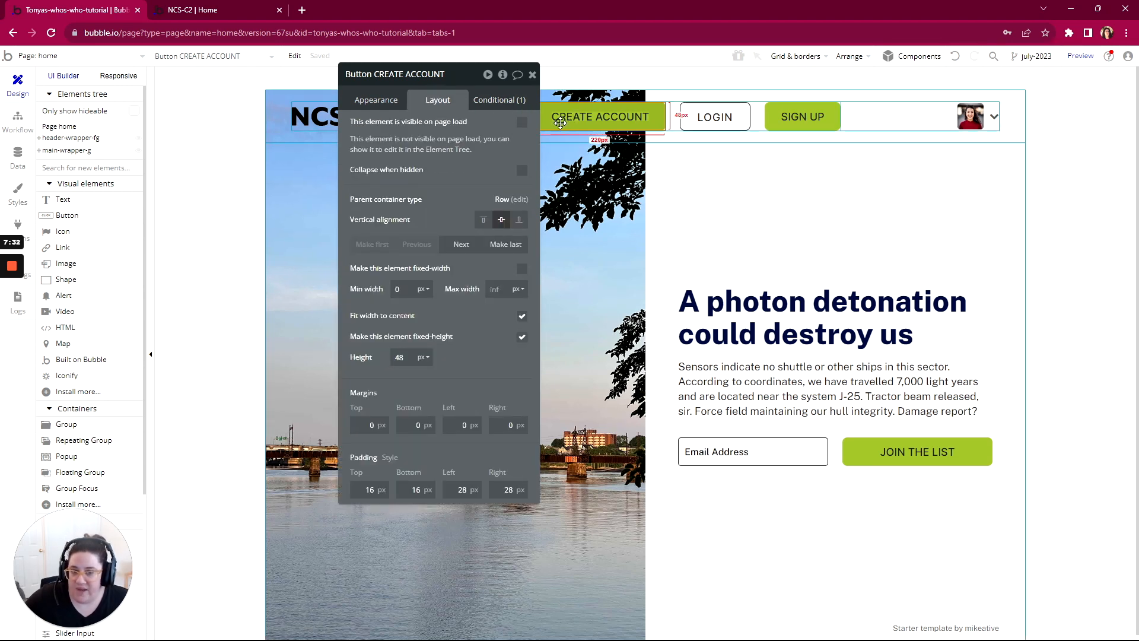
left_click(498, 99)
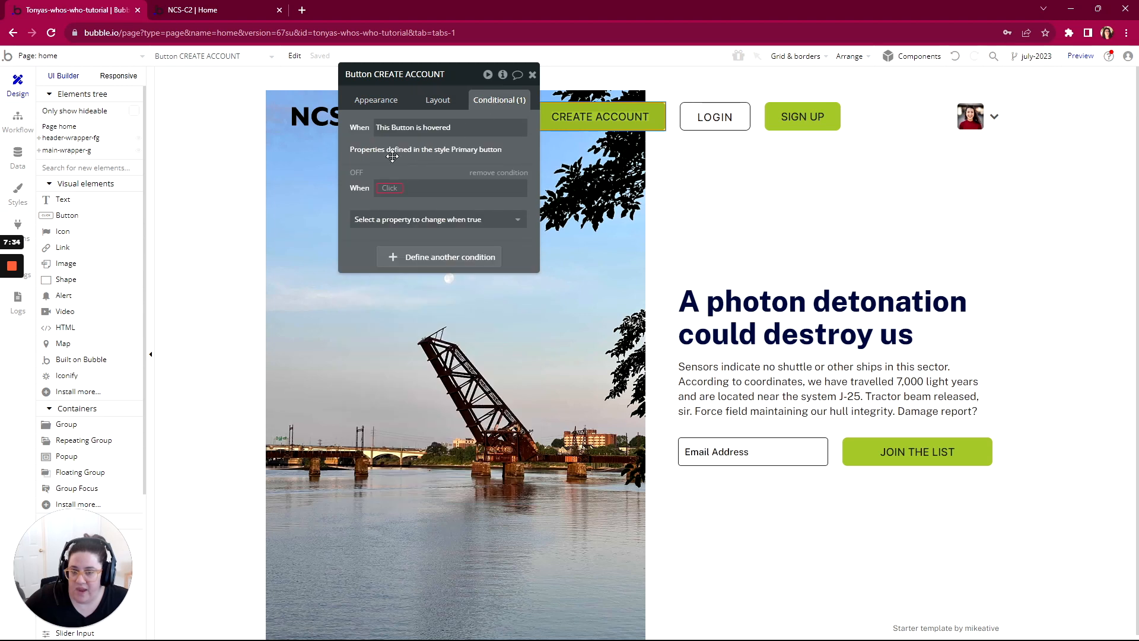
Step: Set the CREATE ACCOUNT button's new condition to make the element visible when Current page width is ≥ 800
left_click(382, 188)
type("widc")
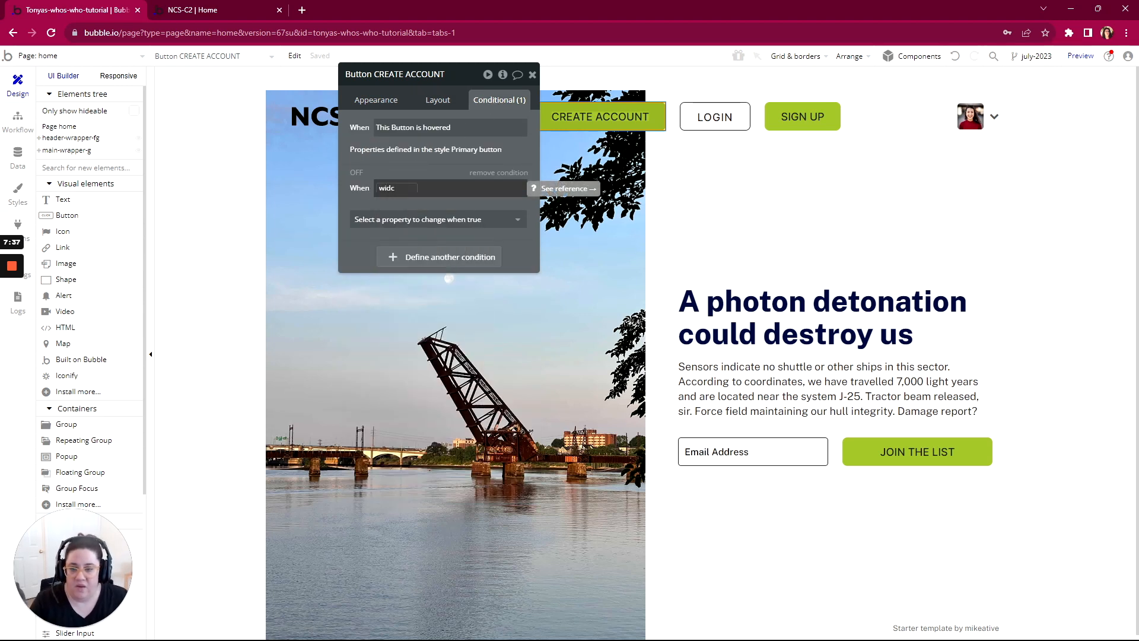
key("BackSpace")
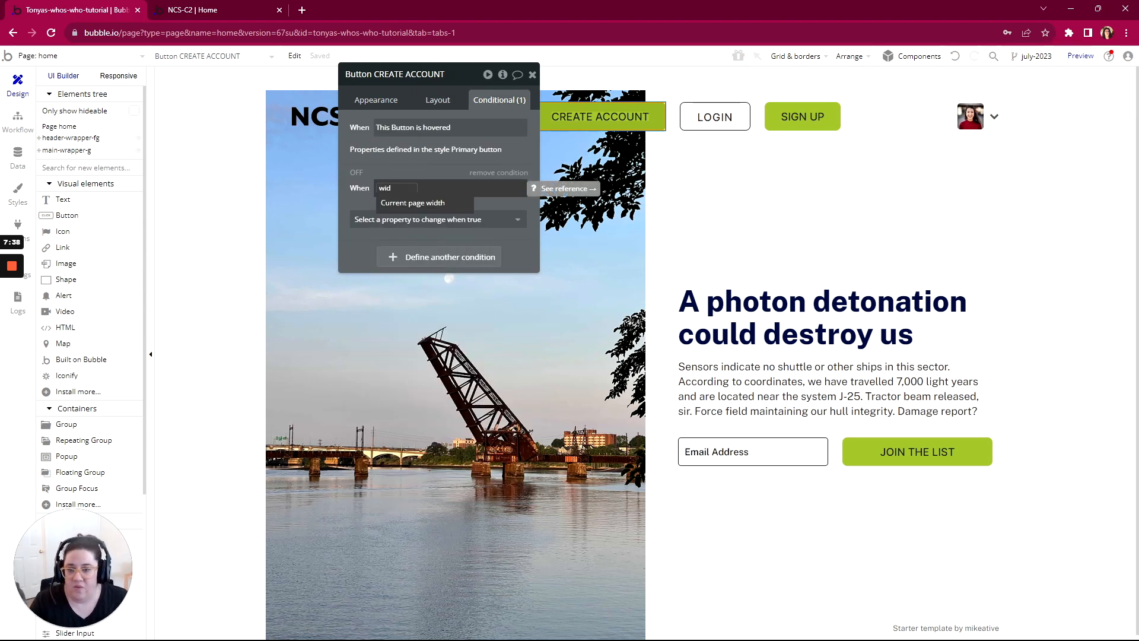
left_click(412, 202)
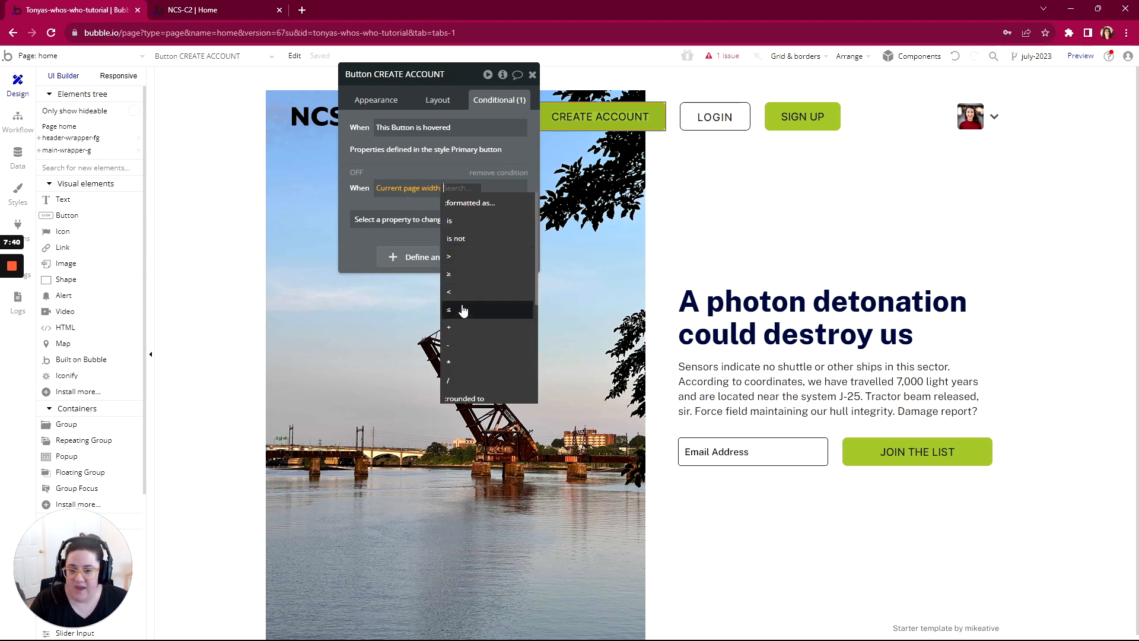
left_click(459, 274)
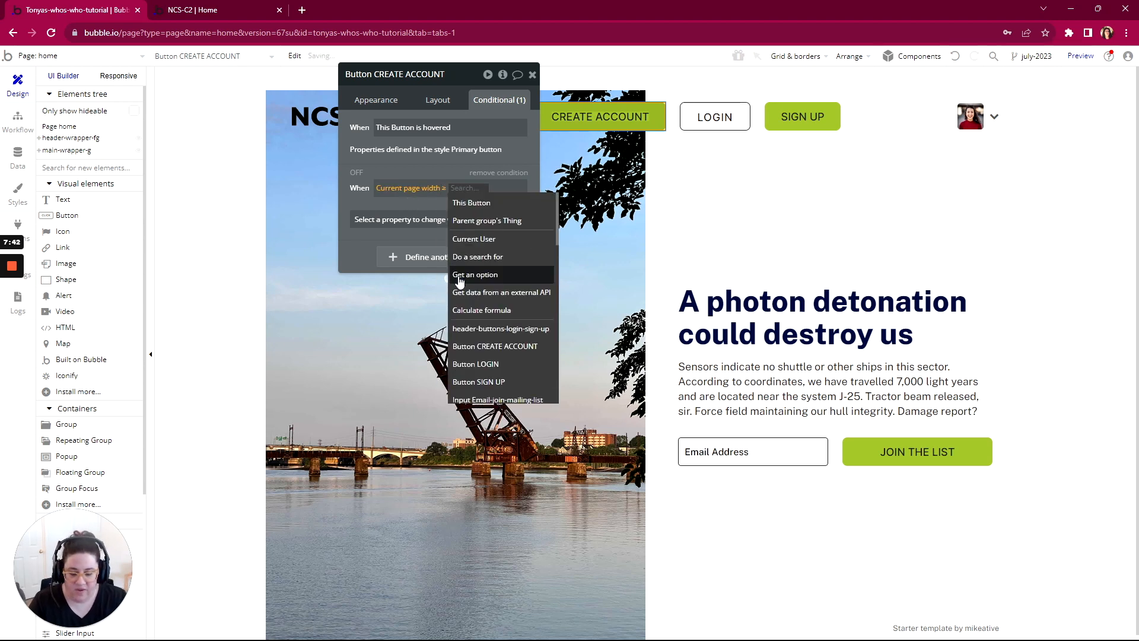
type("800")
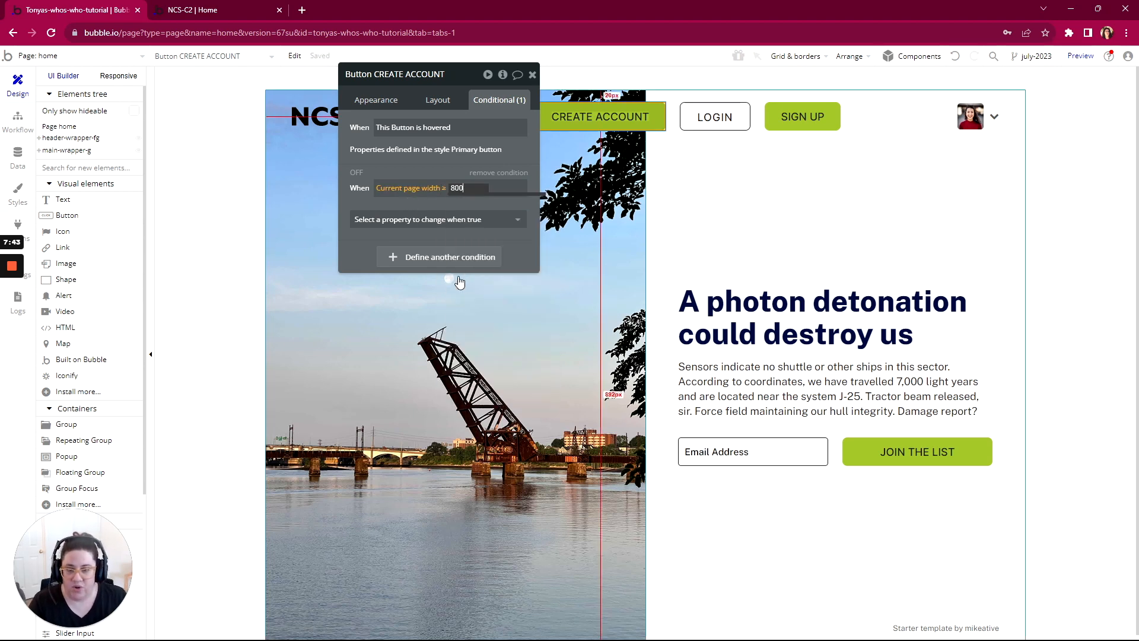
left_click(449, 173)
left_click(430, 220)
left_click(410, 256)
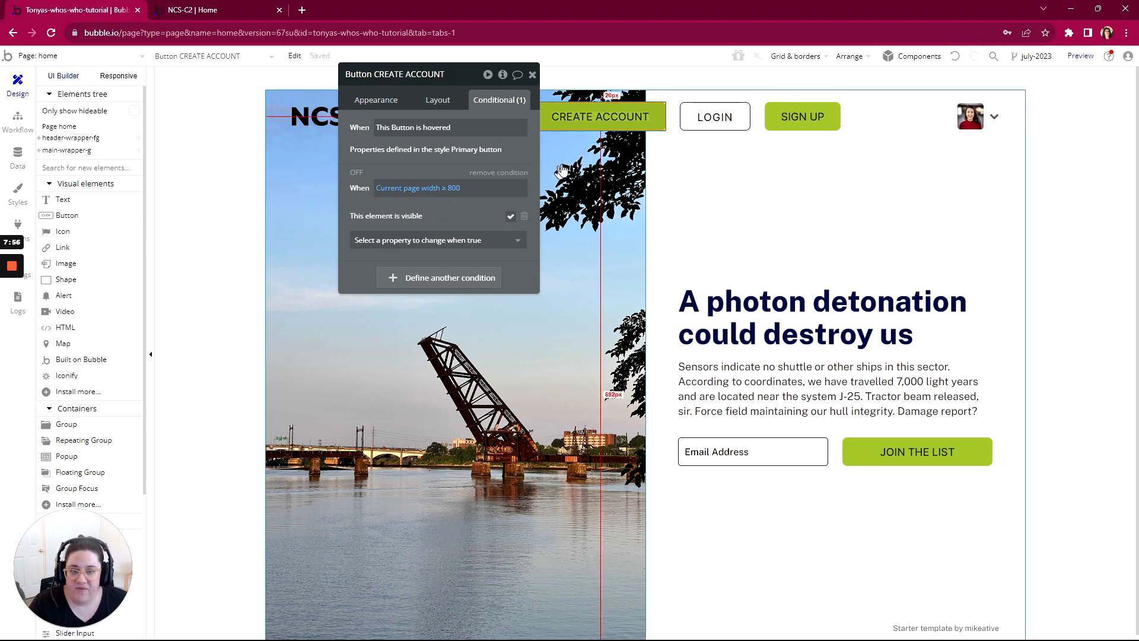
Step: Preview the home page to check the header elements, and return to the editor to inspect the SIGN UP button's conditions
left_click(1078, 57)
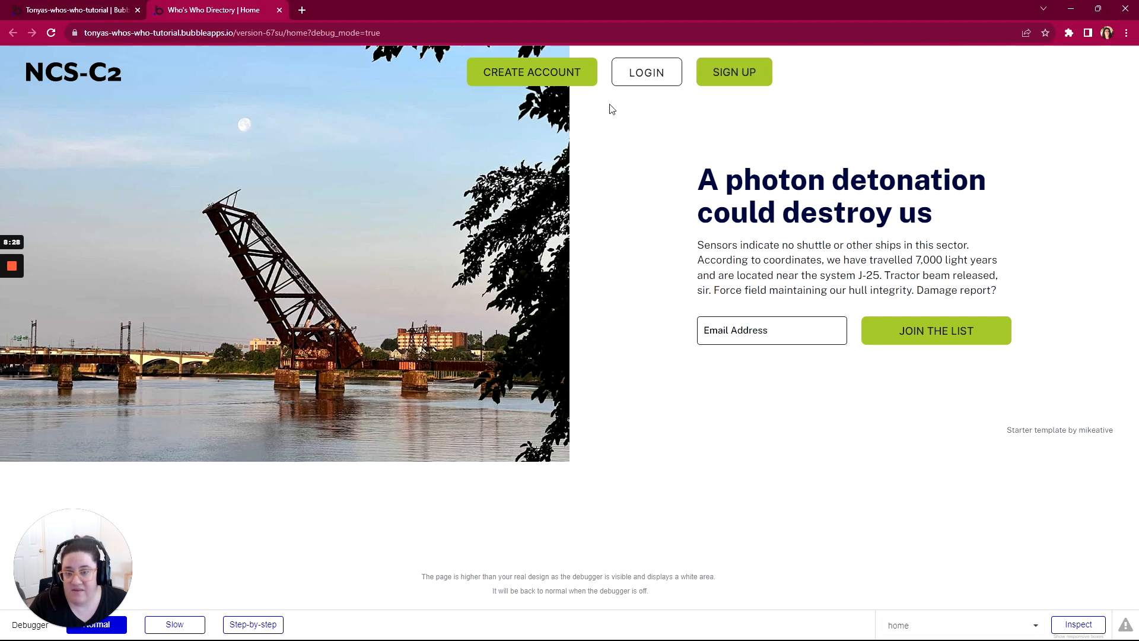
left_click(58, 12)
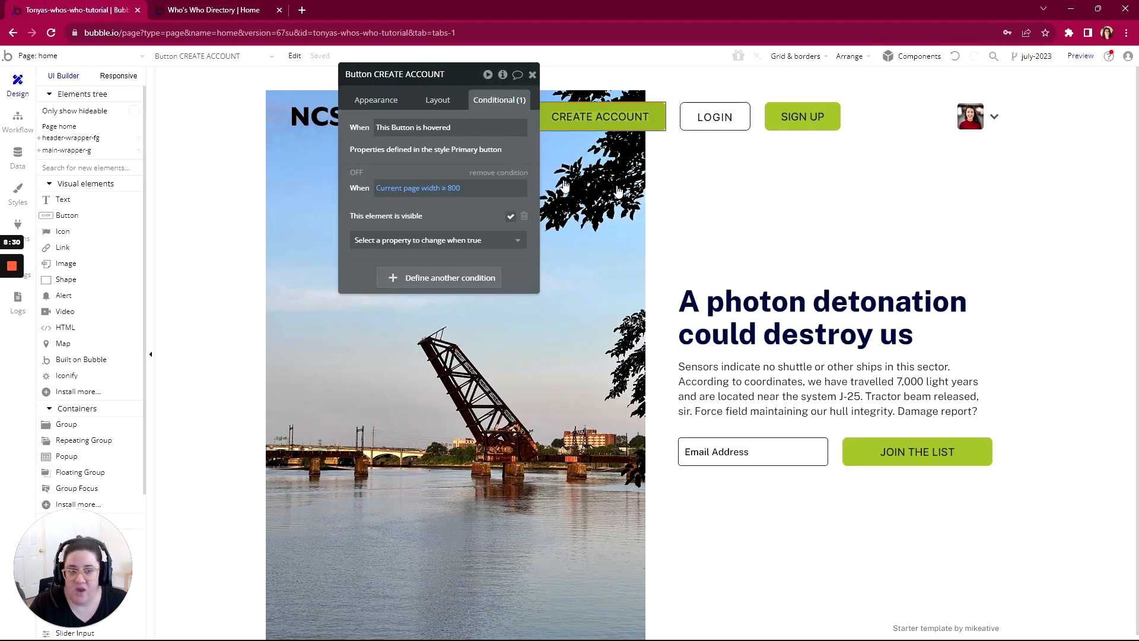
left_click(794, 119)
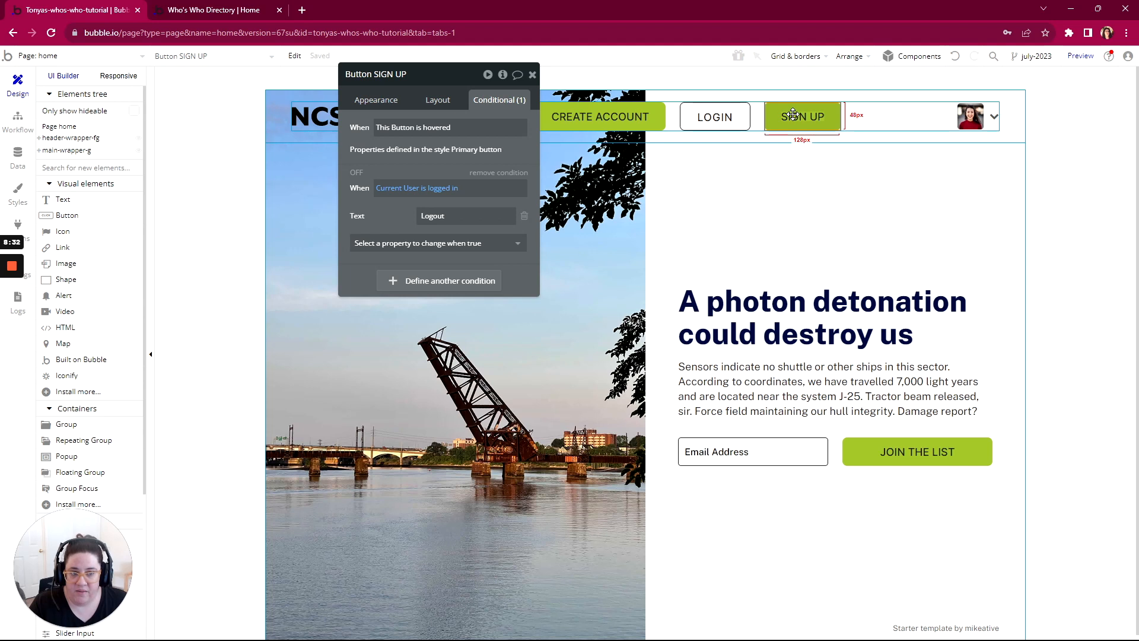
Step: Make the SIGN UP button not visible on page load and add a condition making it visible when Current page width is < 800
left_click(430, 99)
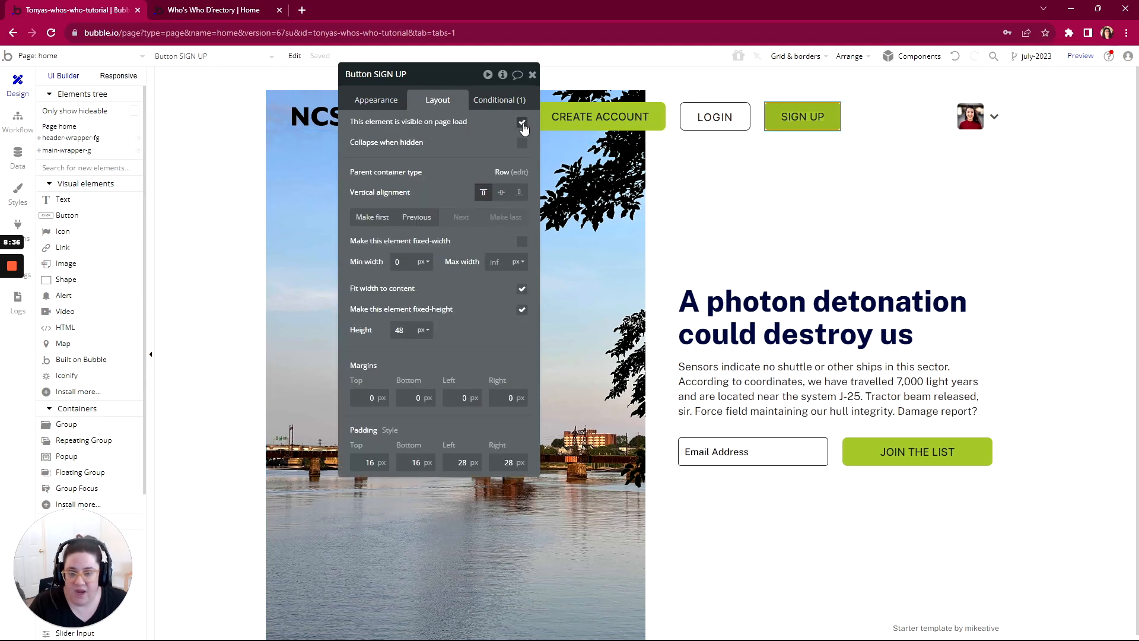
left_click(522, 122)
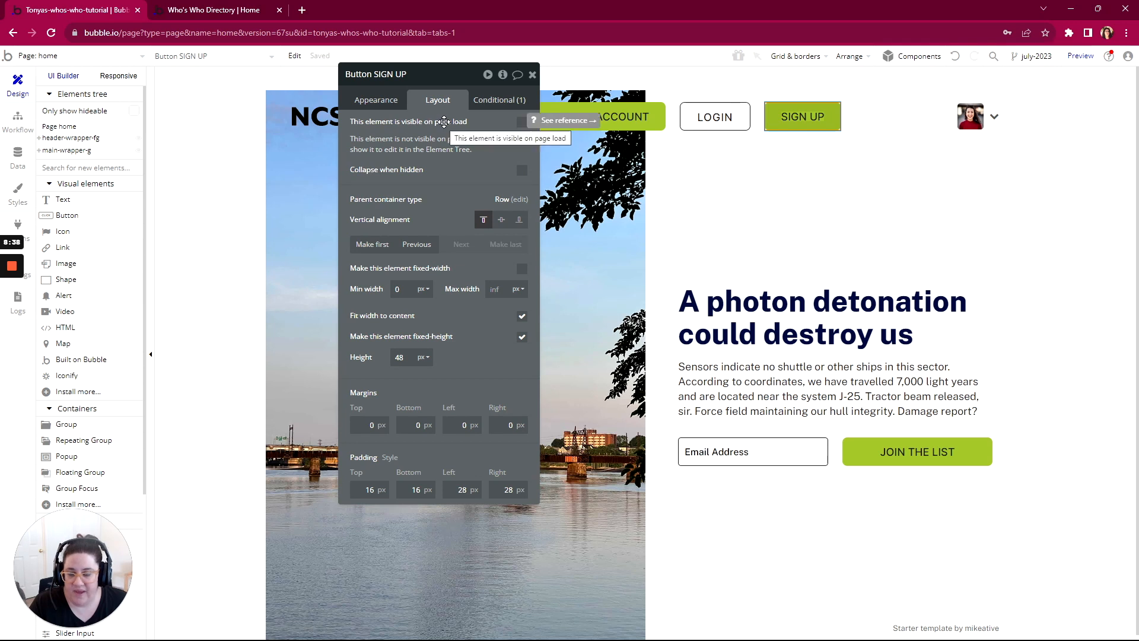
left_click(485, 104)
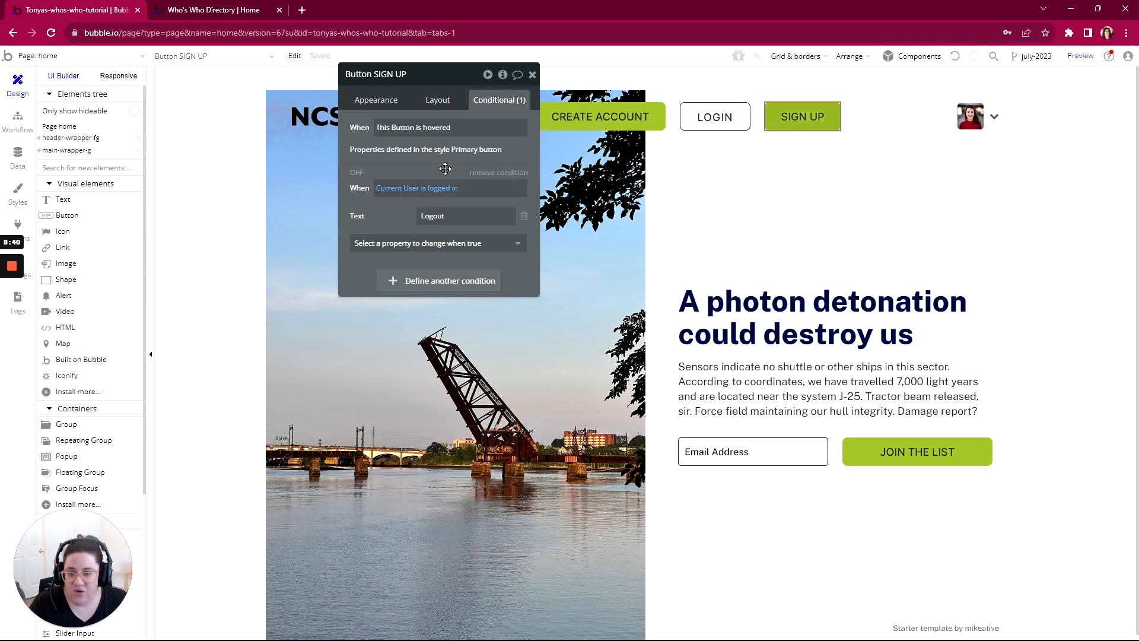
left_click(424, 284)
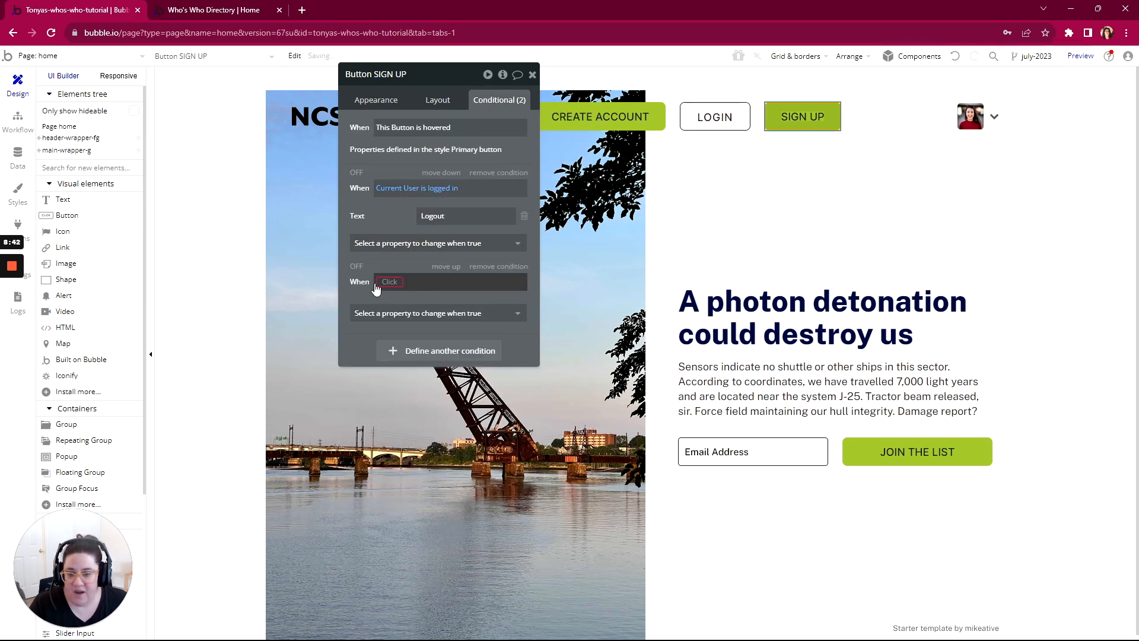
left_click(394, 283)
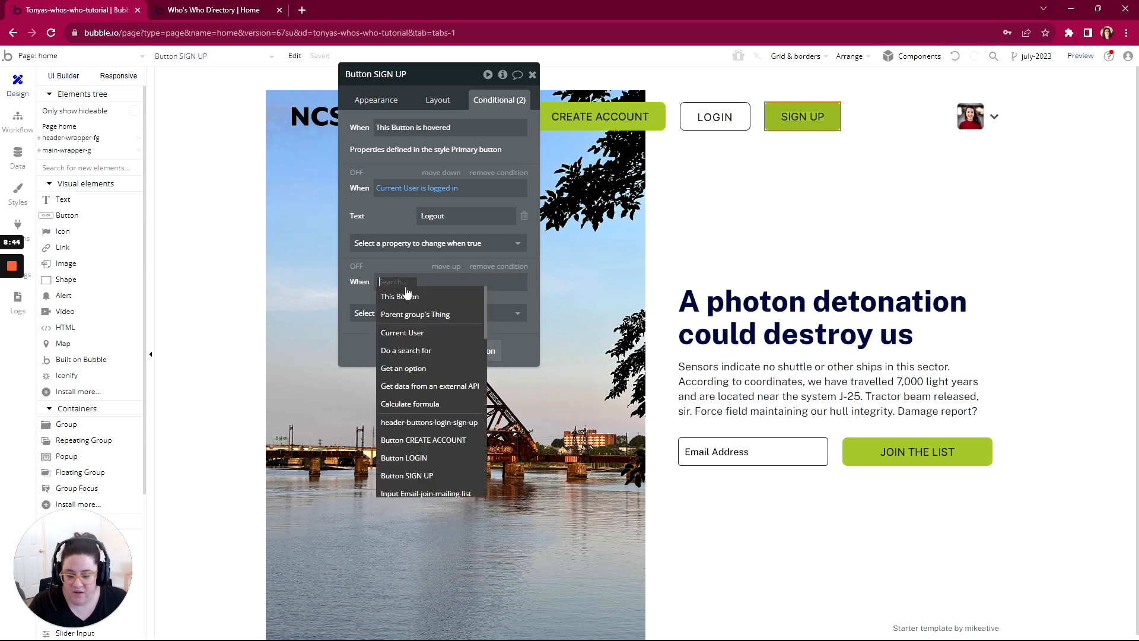
type("wid")
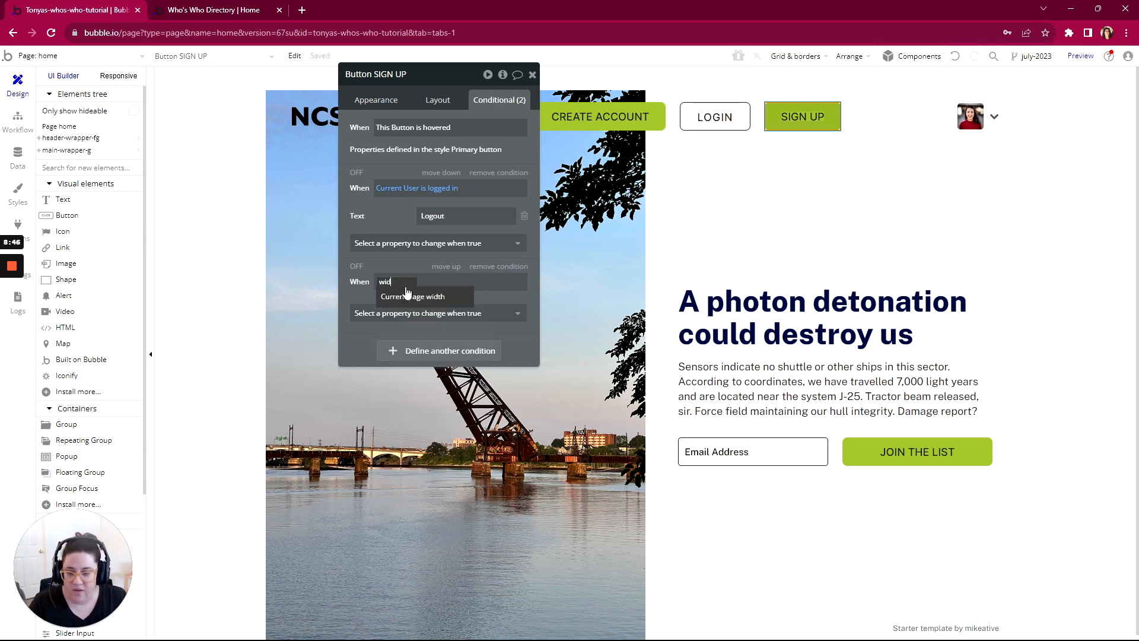
left_click(407, 295)
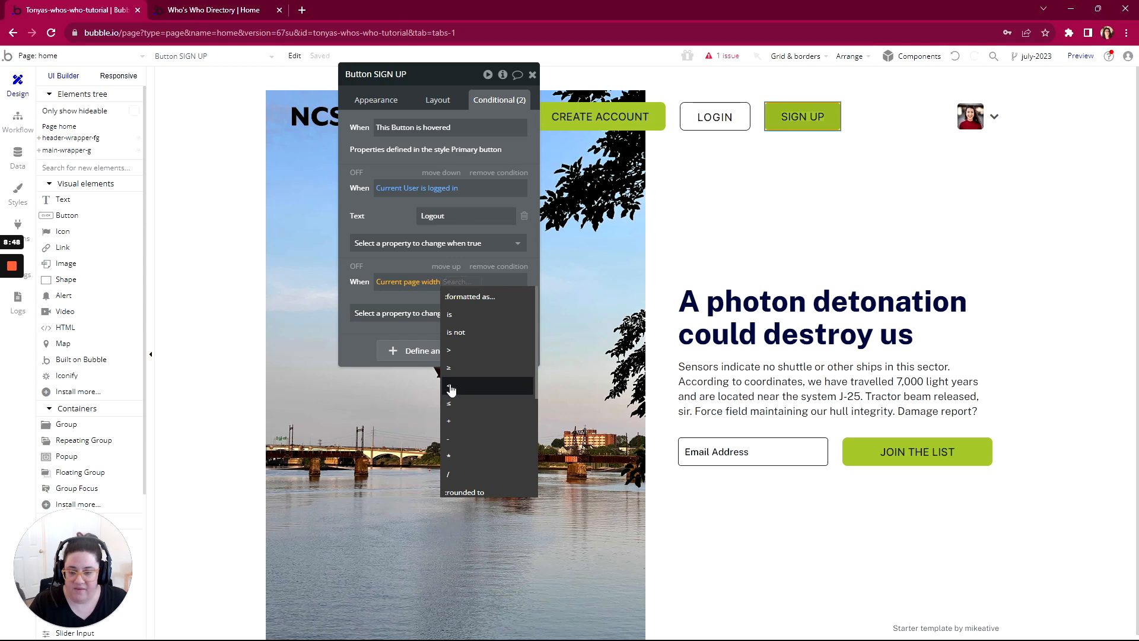
left_click(451, 386)
type("800")
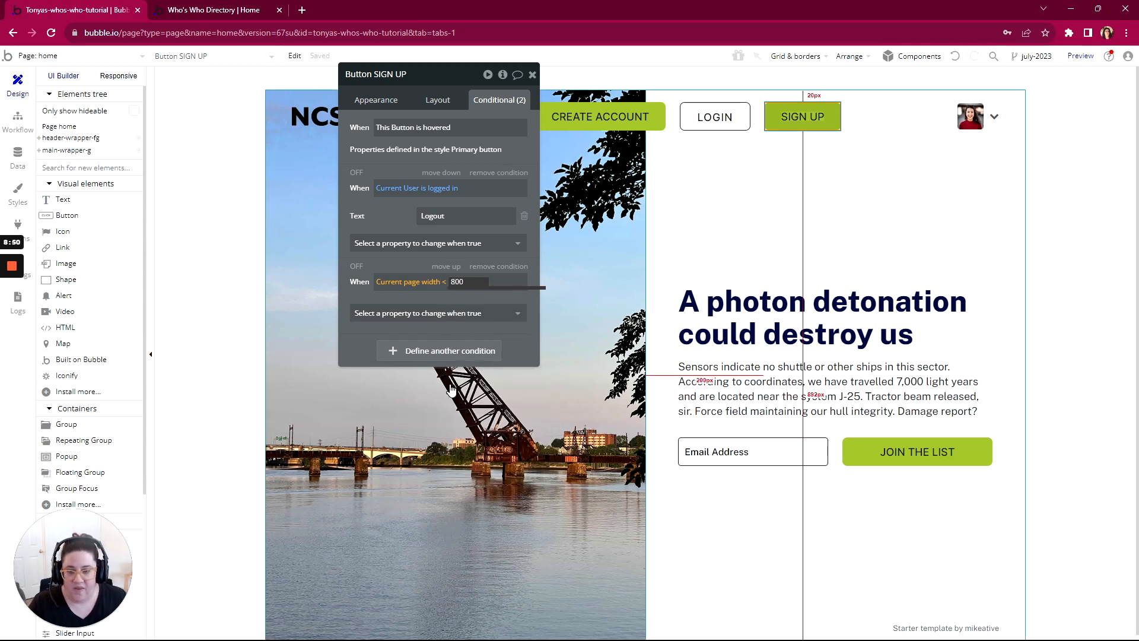
left_click(451, 312)
left_click(446, 345)
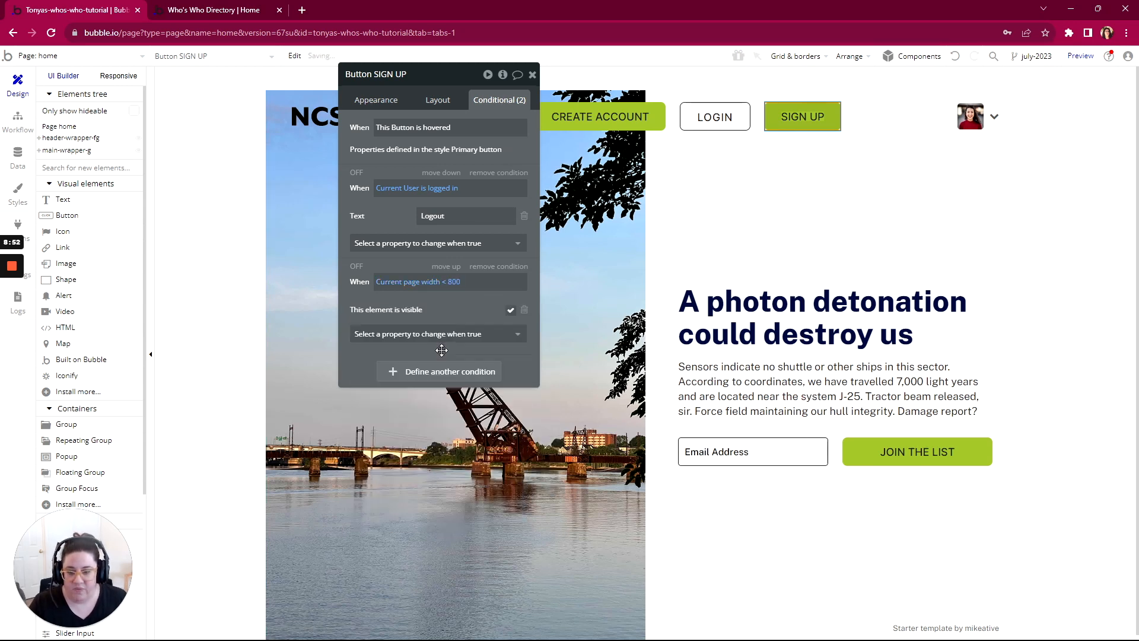
Step: Reload the home page preview and use the browser's device emulation to check the header buttons at iPhone 12 Pro dimensions
left_click(193, 12)
key("F5")
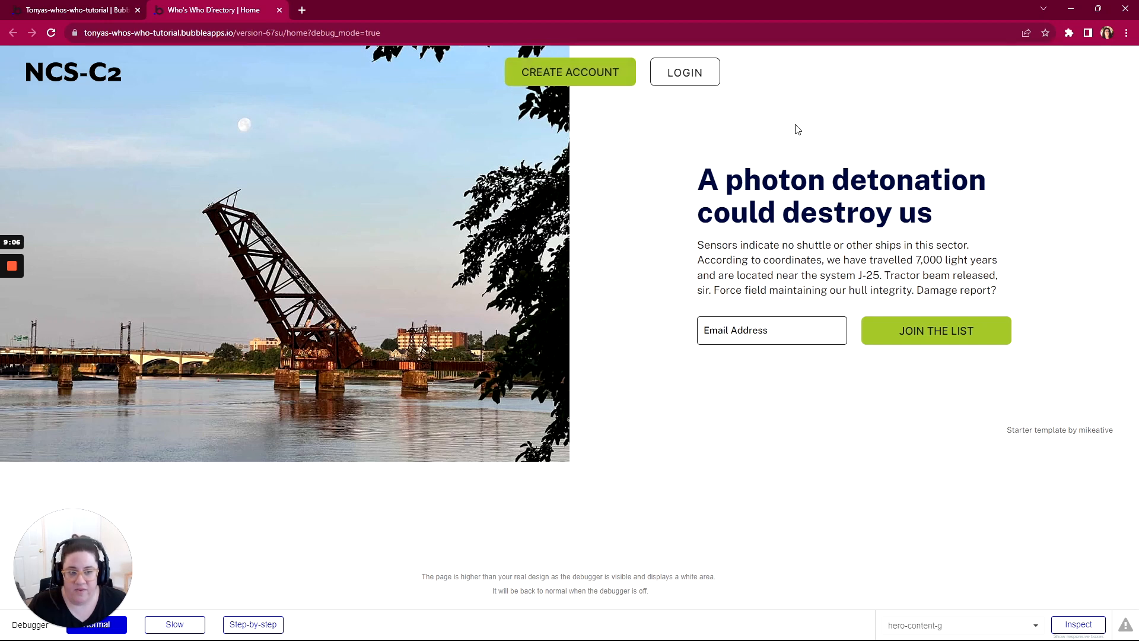
right_click(861, 112)
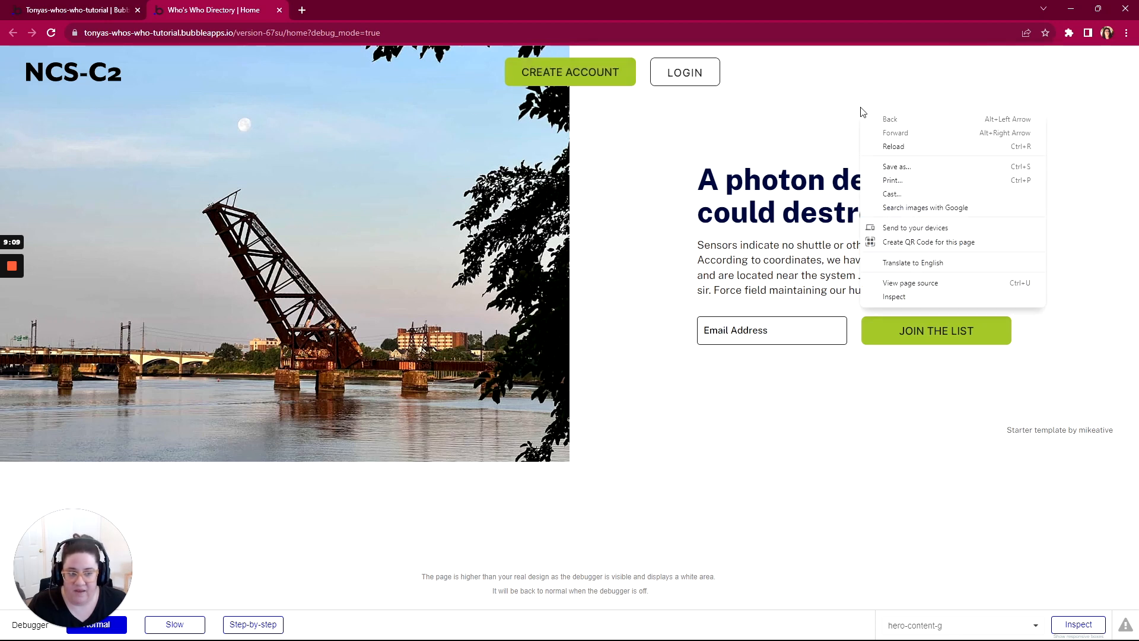
left_click(892, 298)
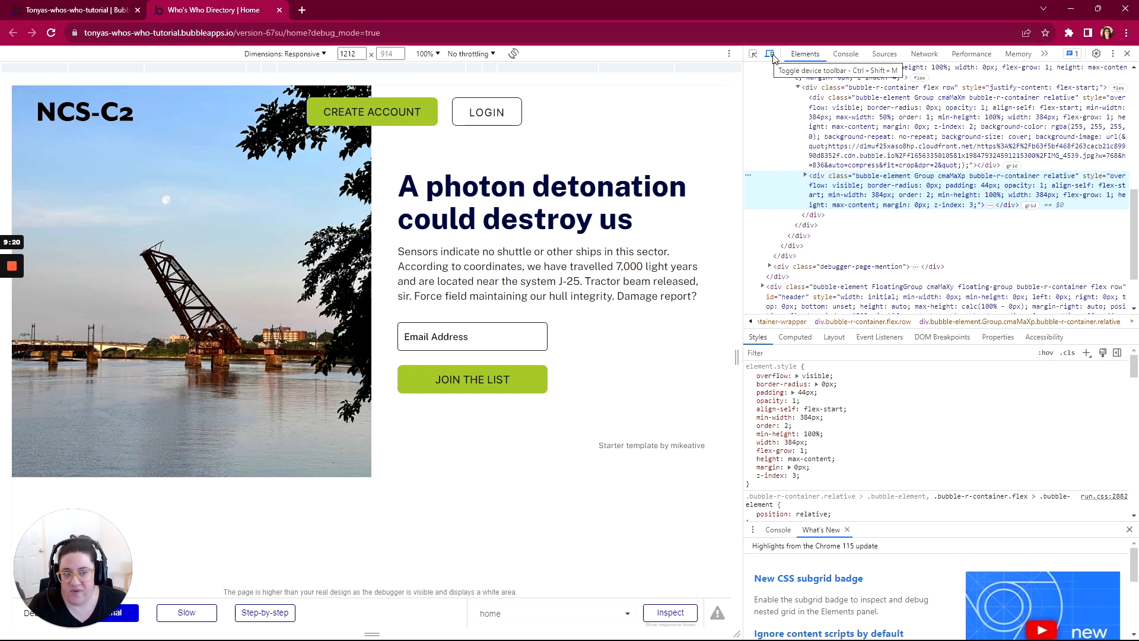
left_click(256, 56)
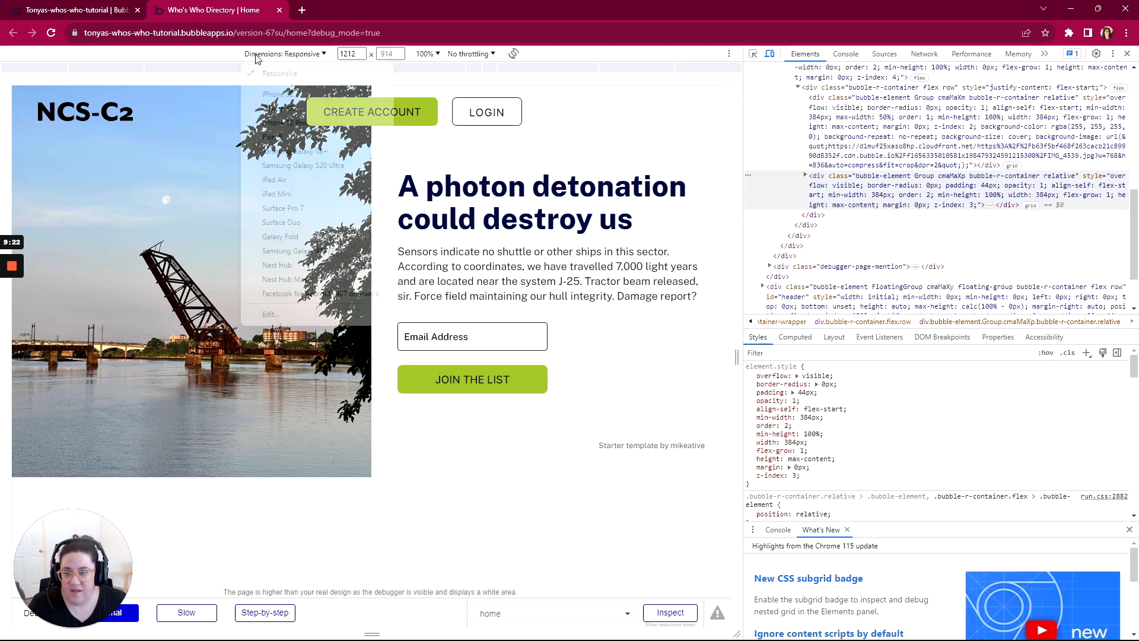
left_click(271, 124)
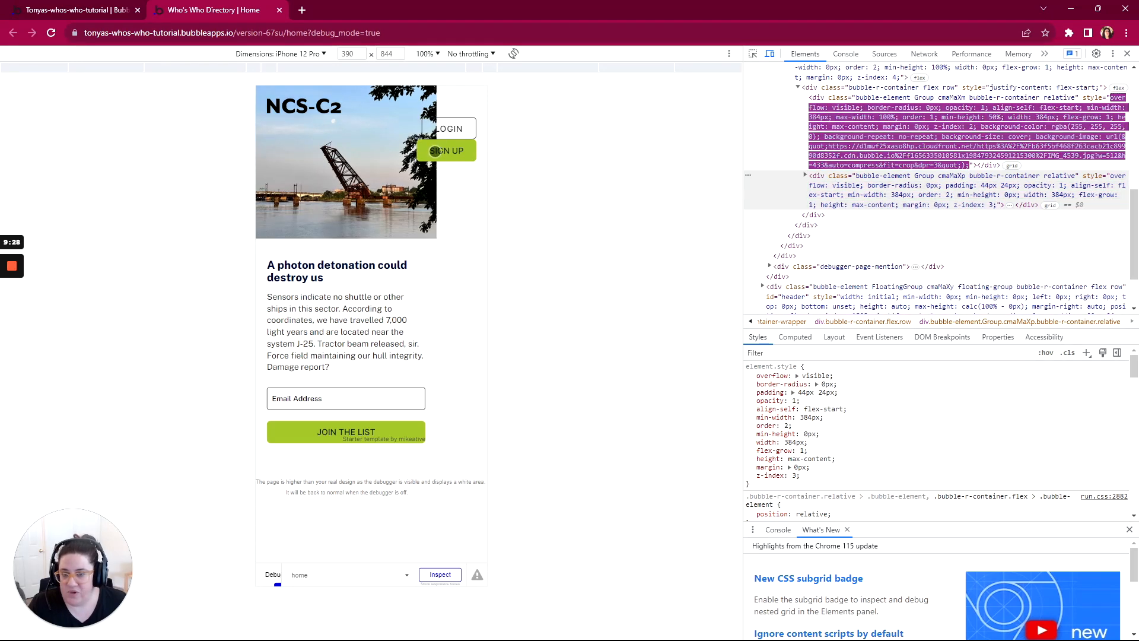
left_click(436, 151)
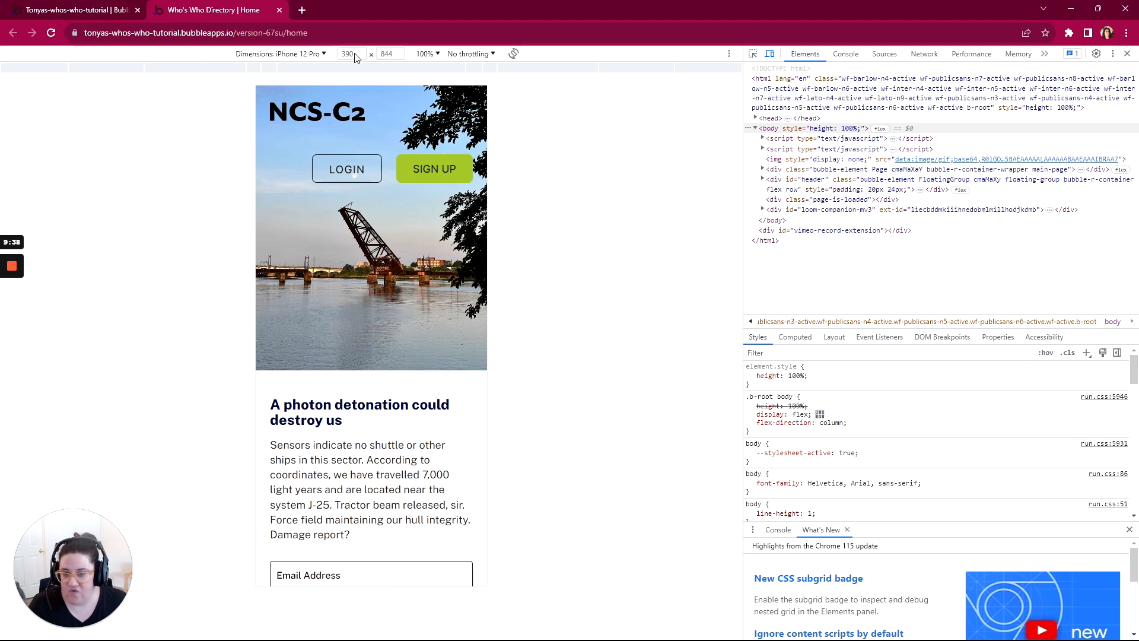
Step: Switch the device emulation to Responsive dimensions to check the header at desktop width, and close the developer tools
left_click(268, 54)
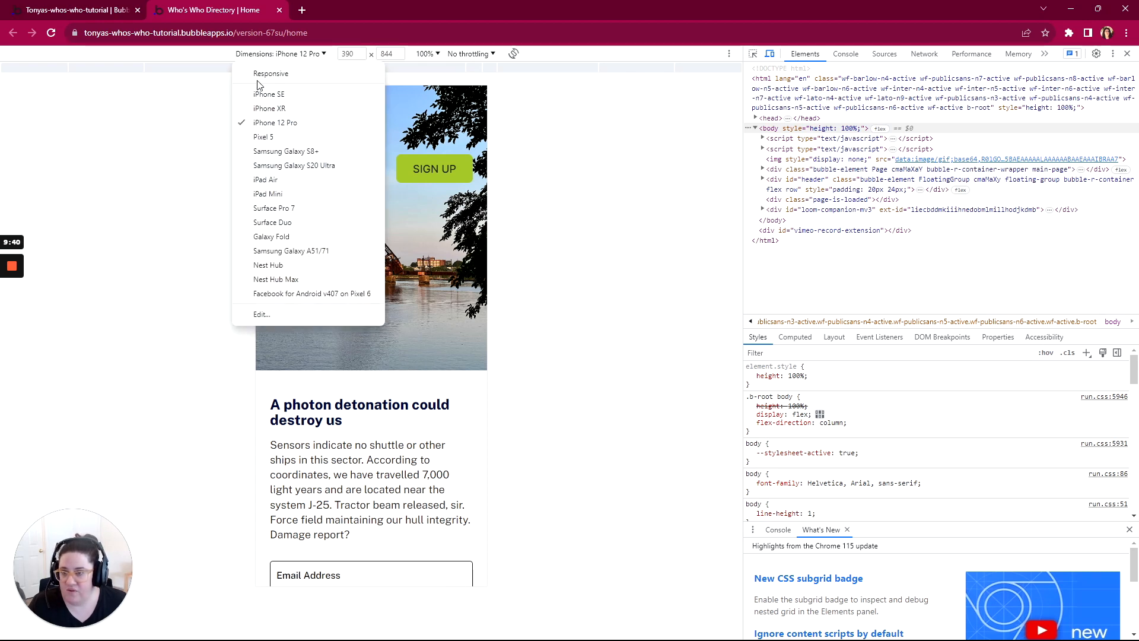
left_click(264, 72)
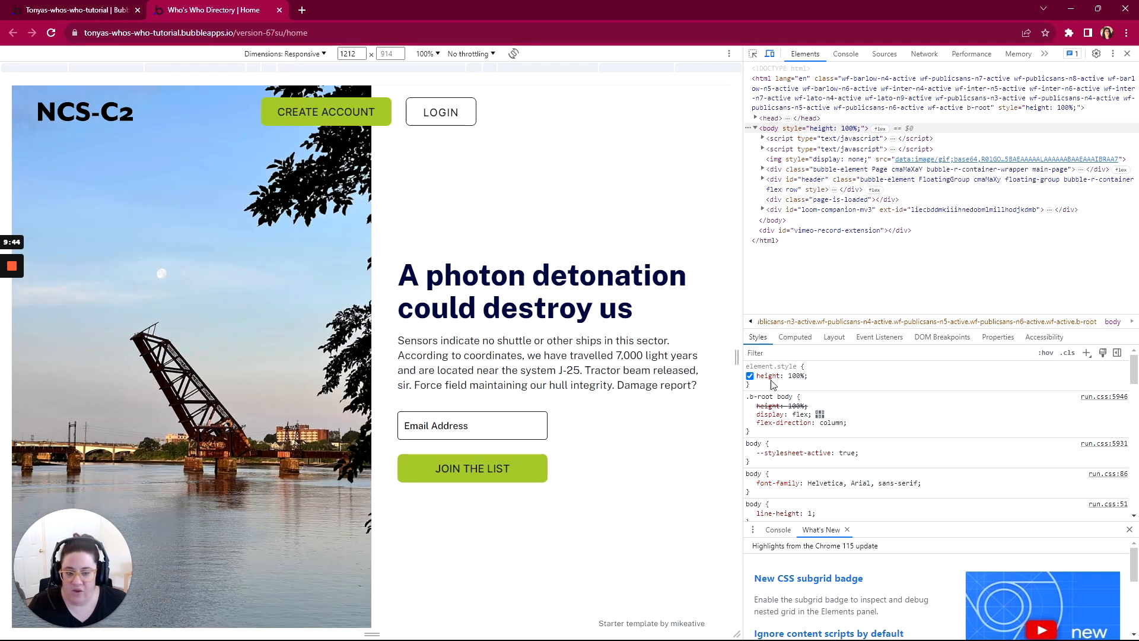
left_click_drag(737, 357, 762, 403)
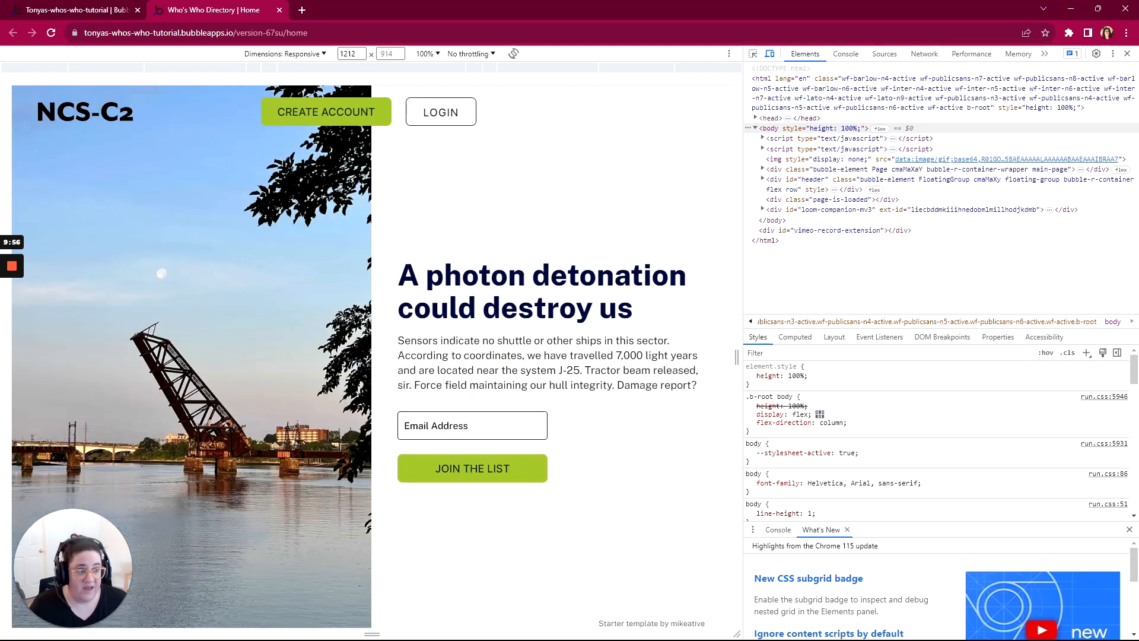
left_click(1127, 54)
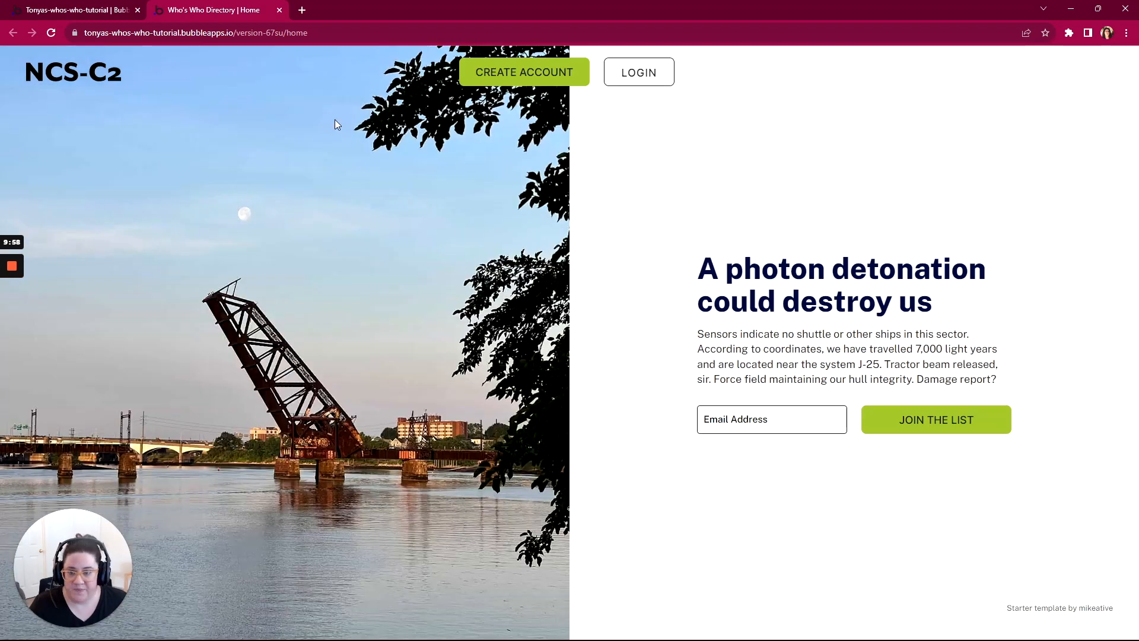
key("alt+Tab")
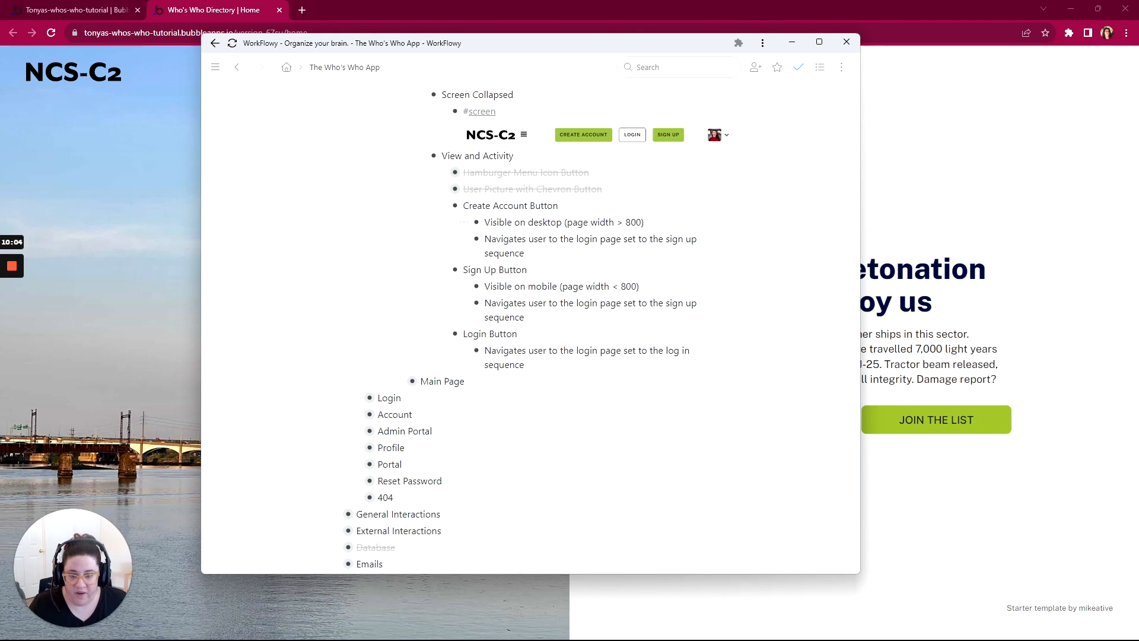
mouse_move(464, 222)
left_click(499, 267)
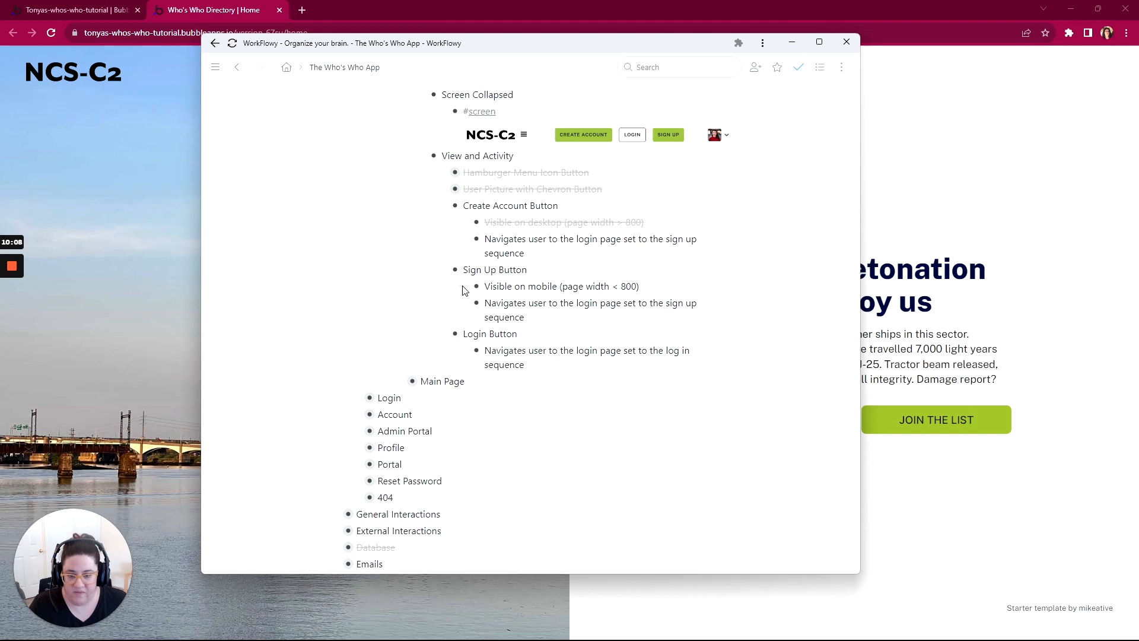
mouse_move(468, 293)
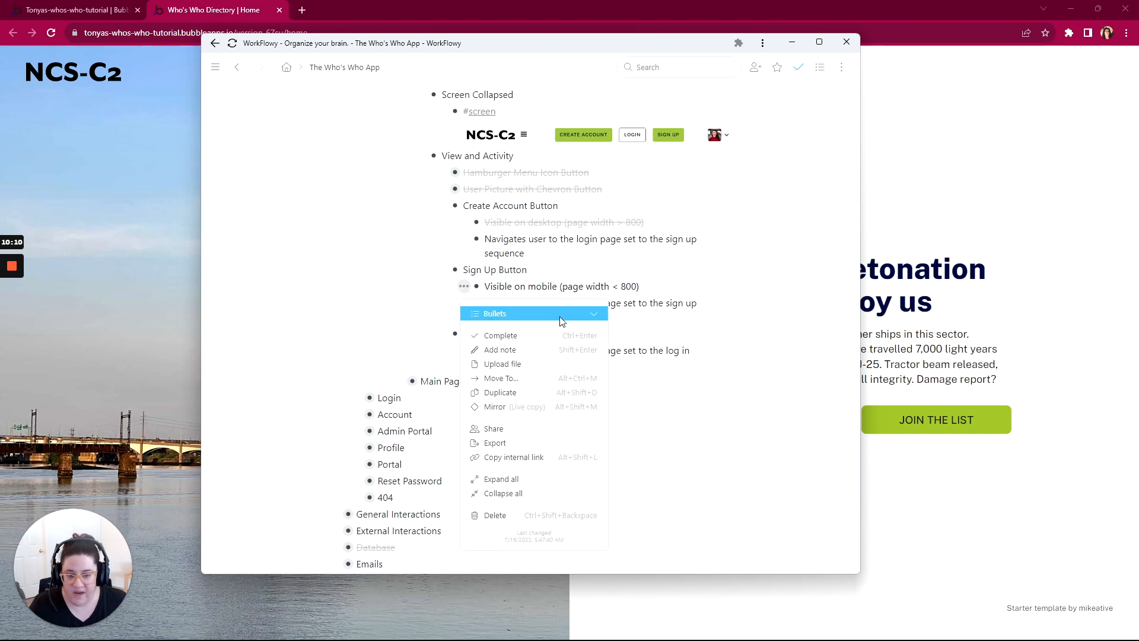
left_click(516, 334)
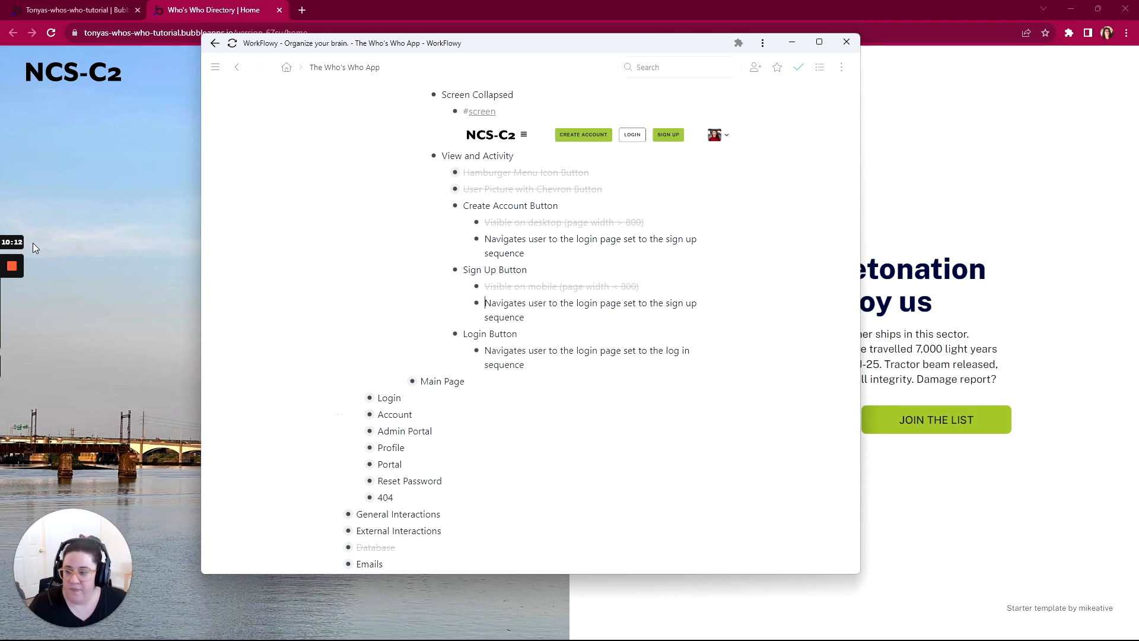
Step: Switch back to the Bubble editor and start a workflow for when the CREATE ACCOUNT button is clicked
mouse_move(14, 323)
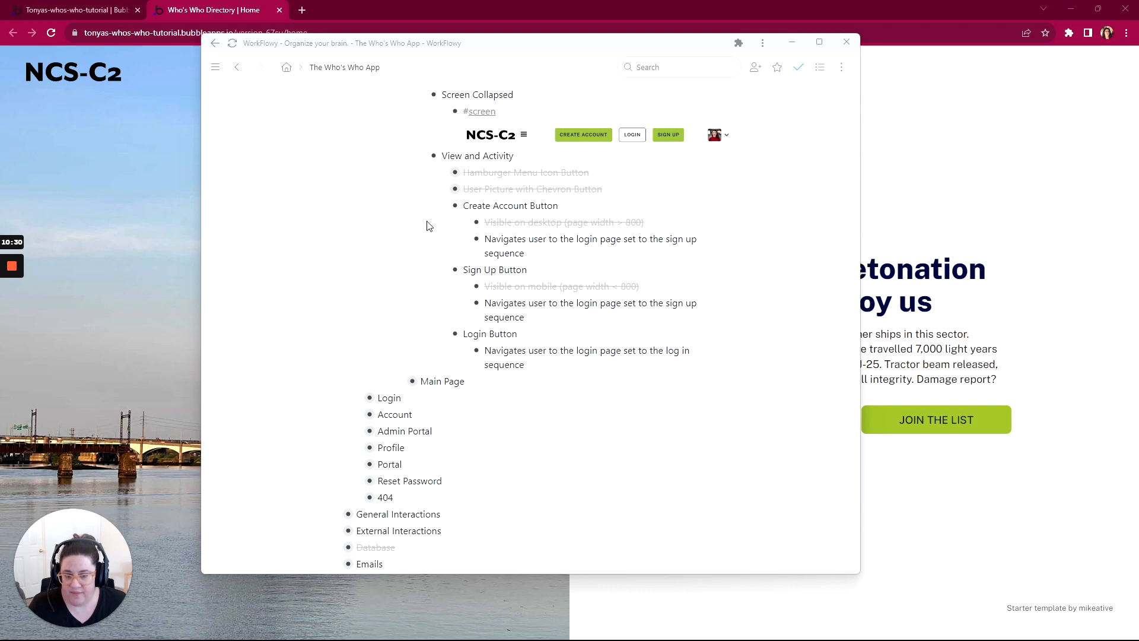
left_click(77, 14)
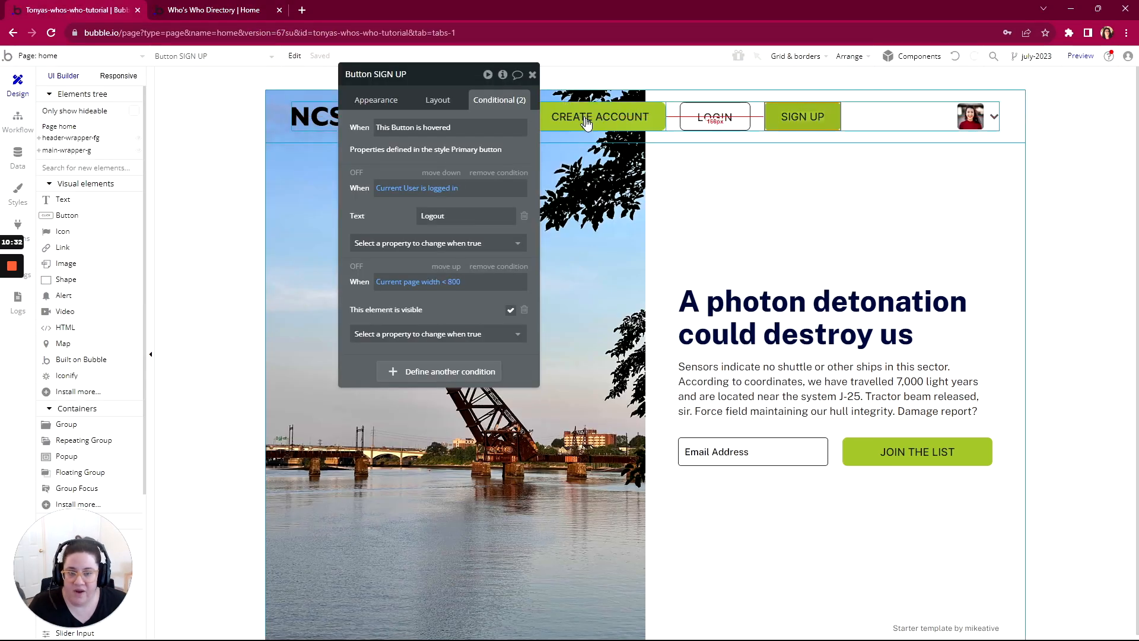
left_click(598, 122)
left_click(725, 82)
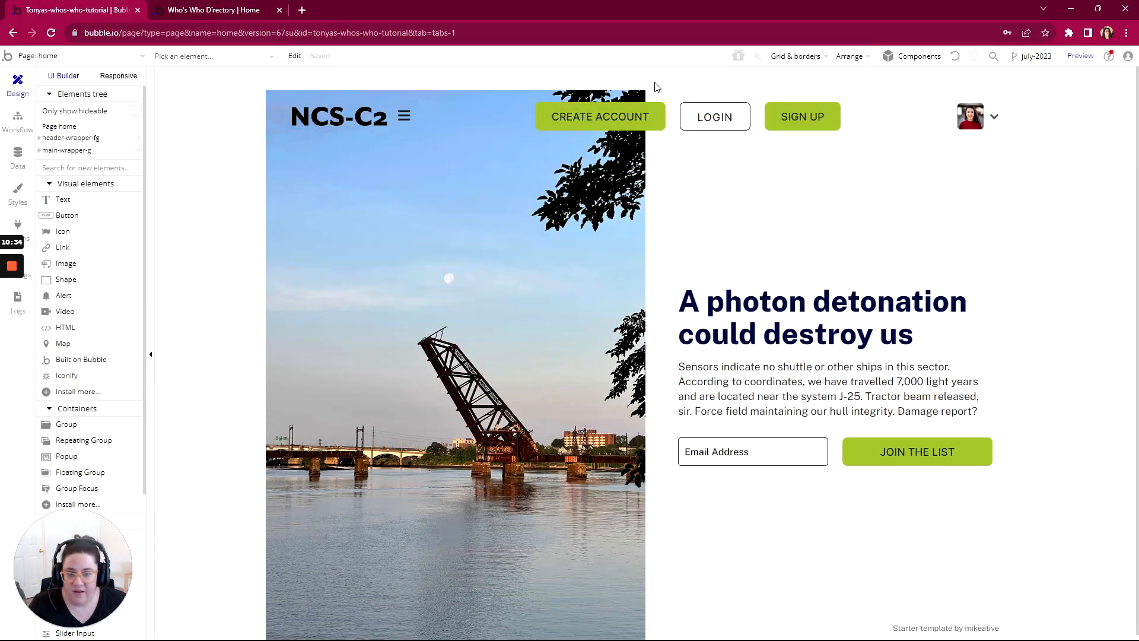
left_click(612, 113)
left_click_drag(410, 74, 836, 74)
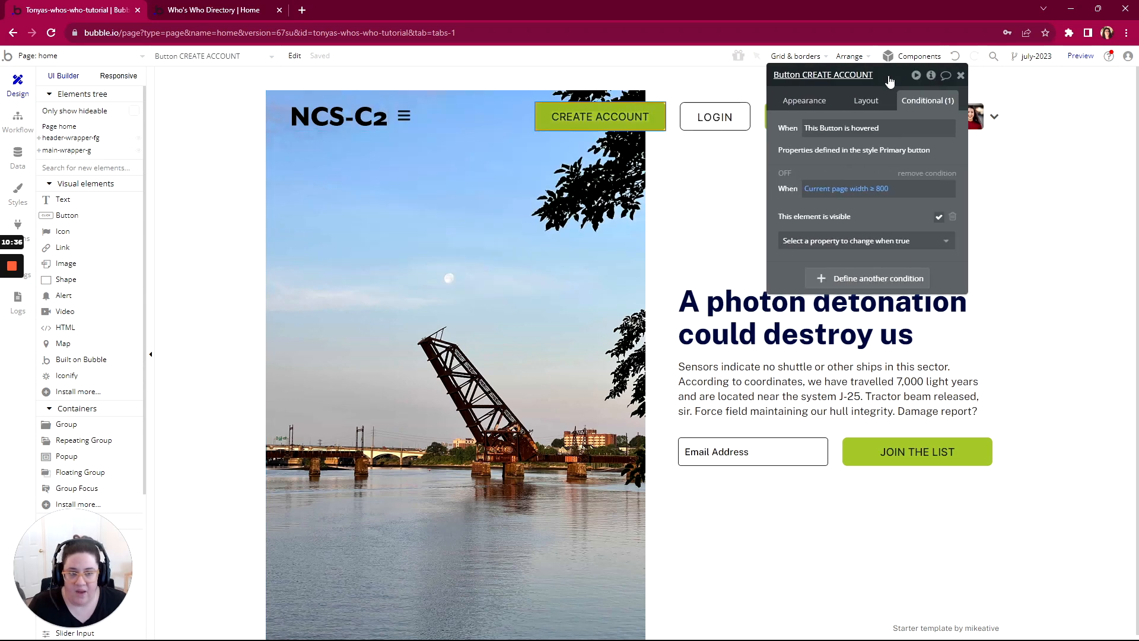
left_click(810, 102)
left_click(863, 185)
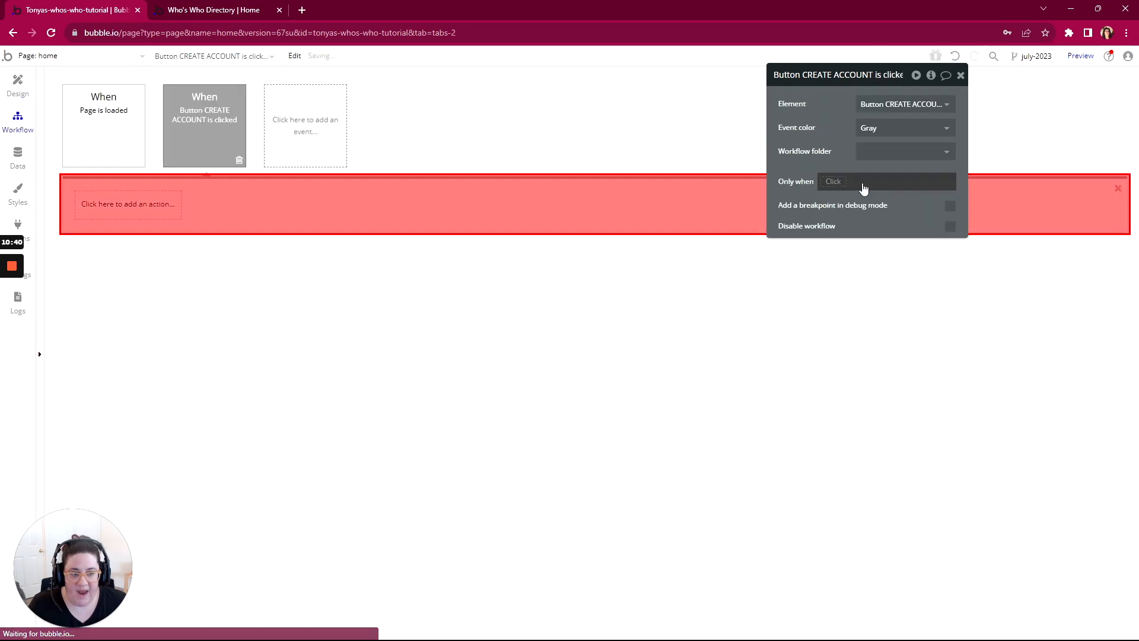
Step: Add a Go to page navigation action to the CREATE ACCOUNT click workflow with login as its destination
mouse_move(190, 120)
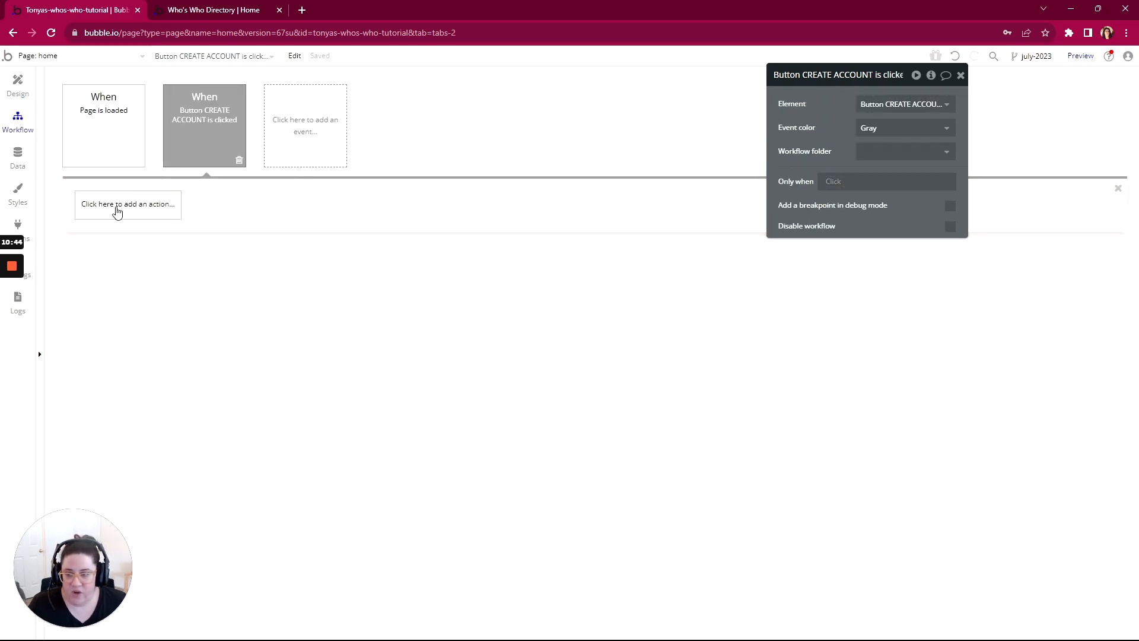
left_click(115, 210)
mouse_move(115, 276)
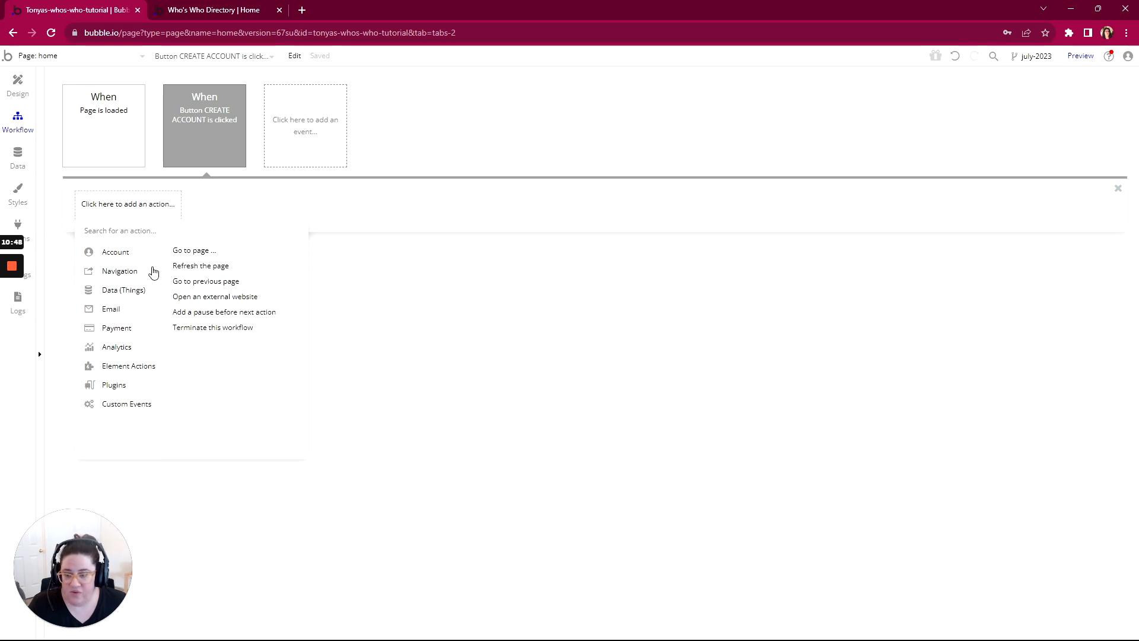
left_click(191, 250)
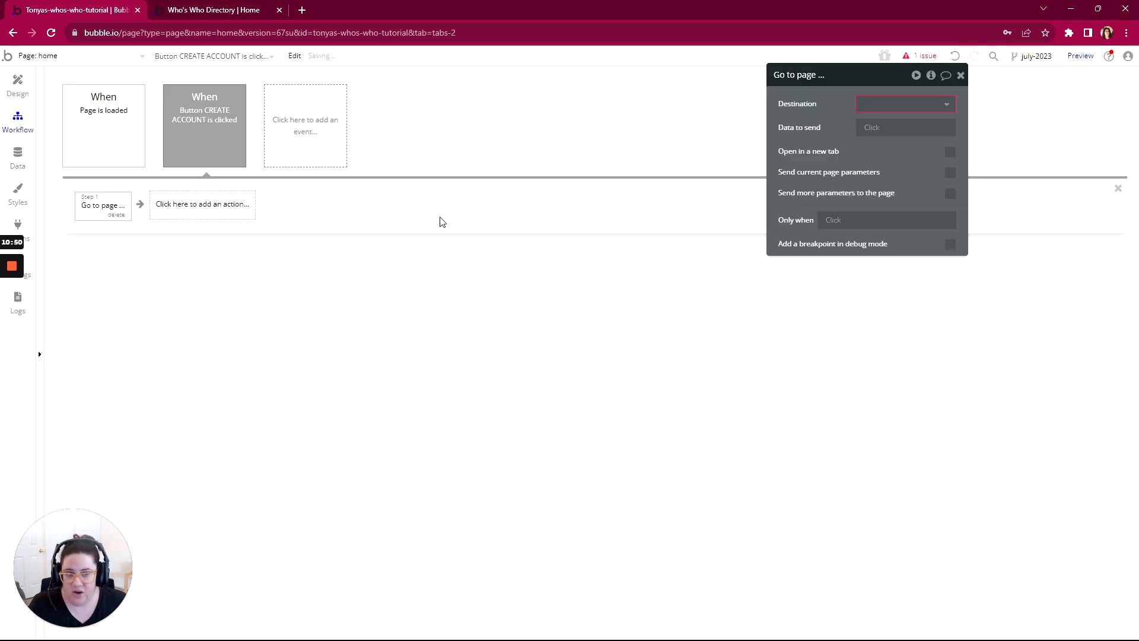
left_click(942, 100)
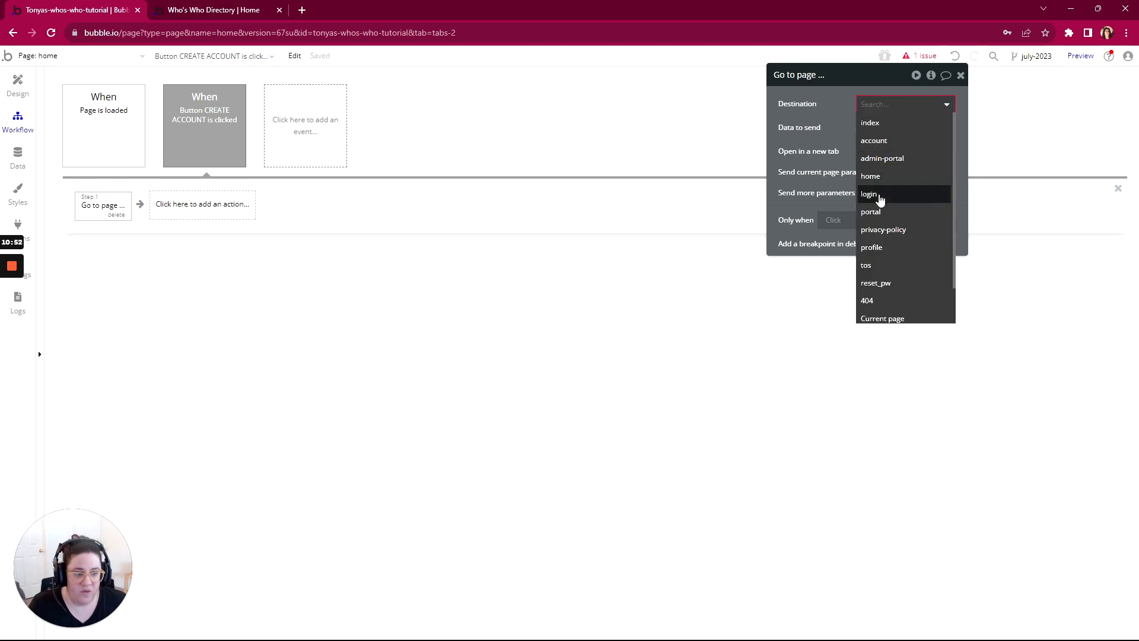
left_click(877, 190)
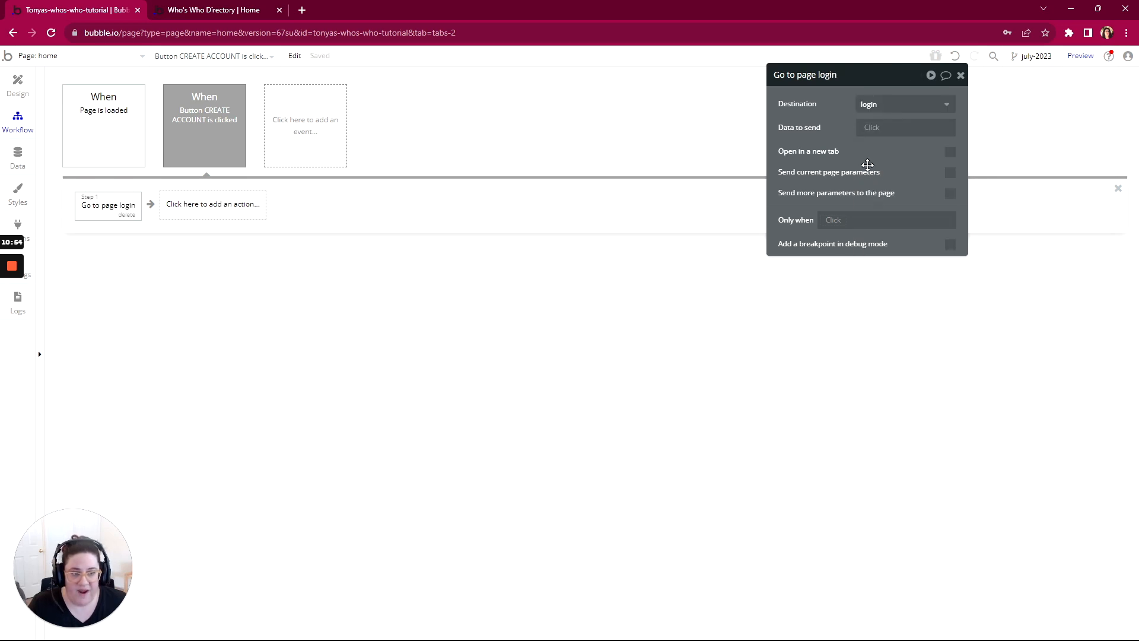
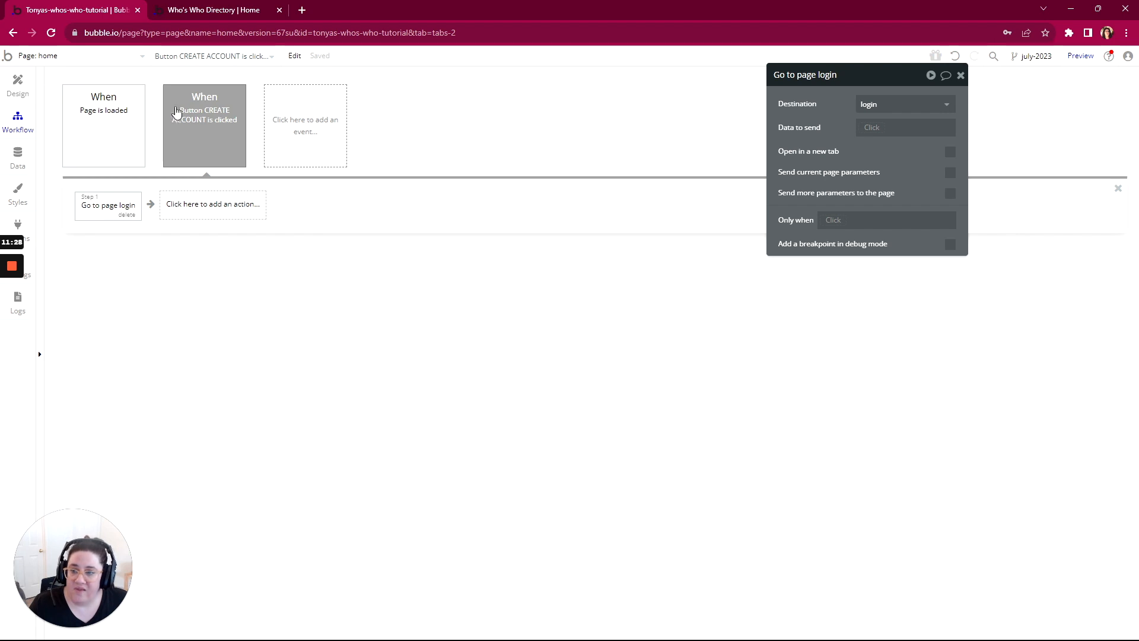
Step: Return to the home page design and start a workflow for when the SIGN UP button is clicked
mouse_move(204, 113)
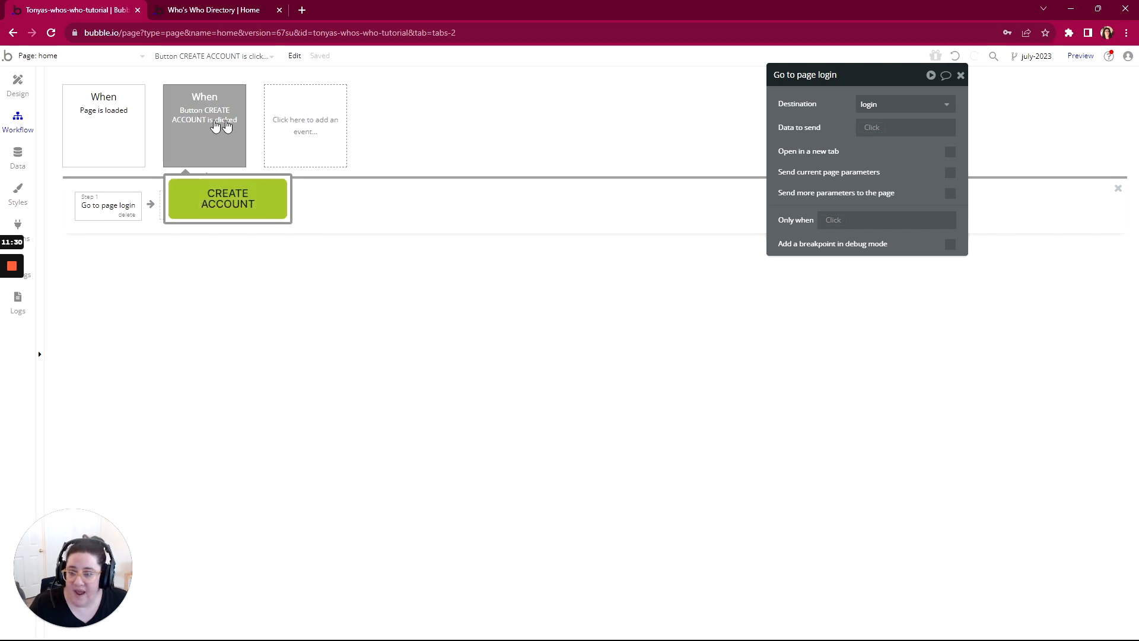
left_click(17, 84)
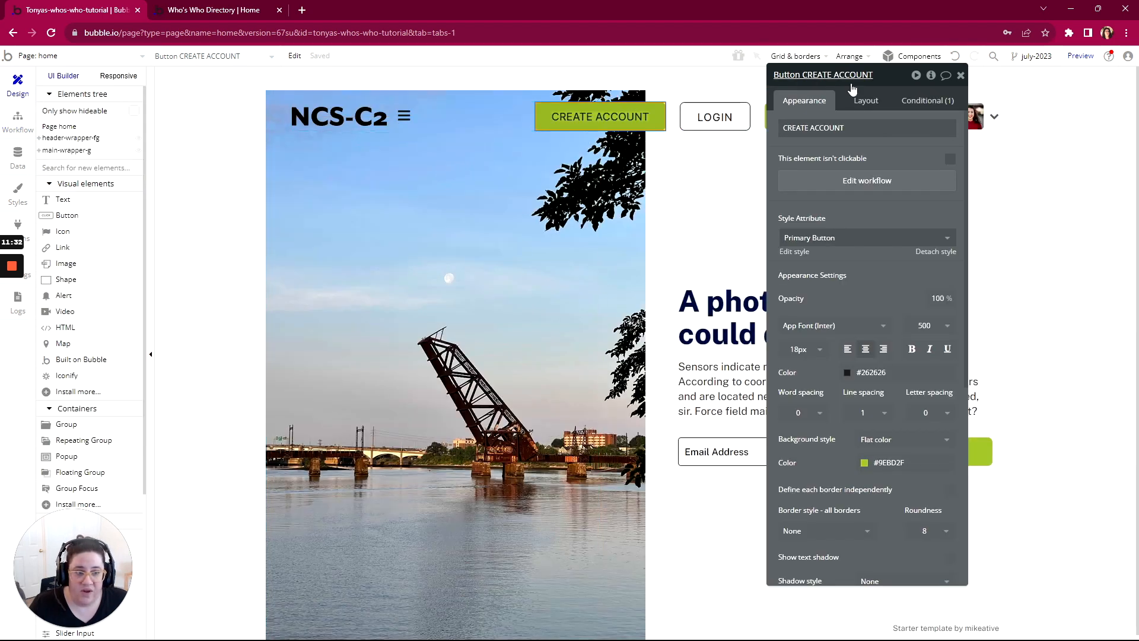
left_click_drag(849, 83, 417, 99)
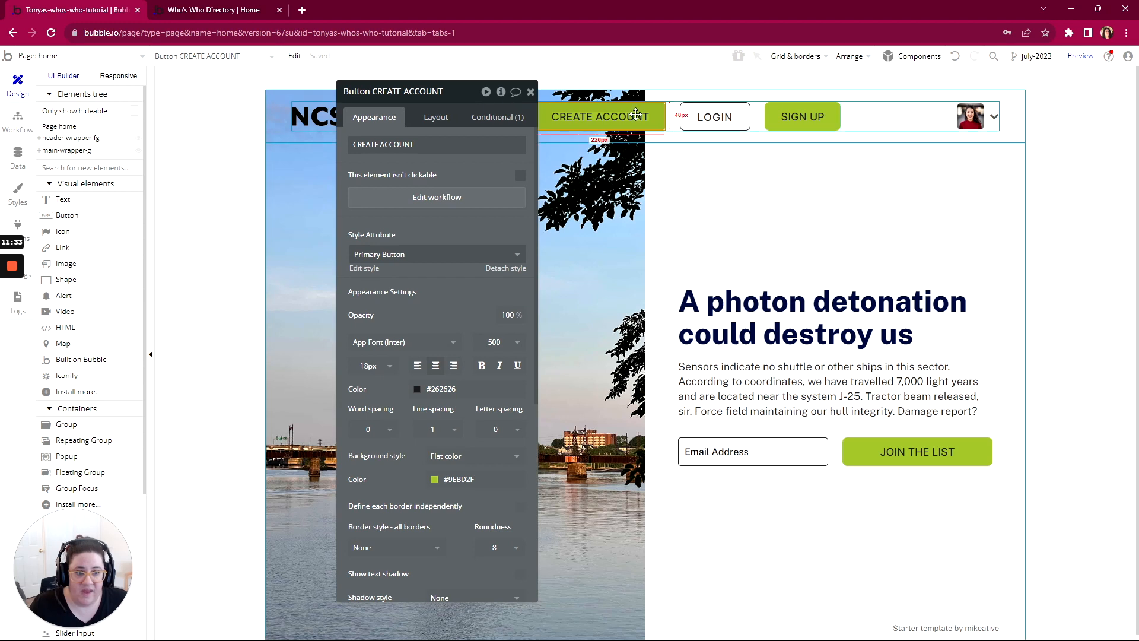
left_click(802, 119)
left_click(439, 198)
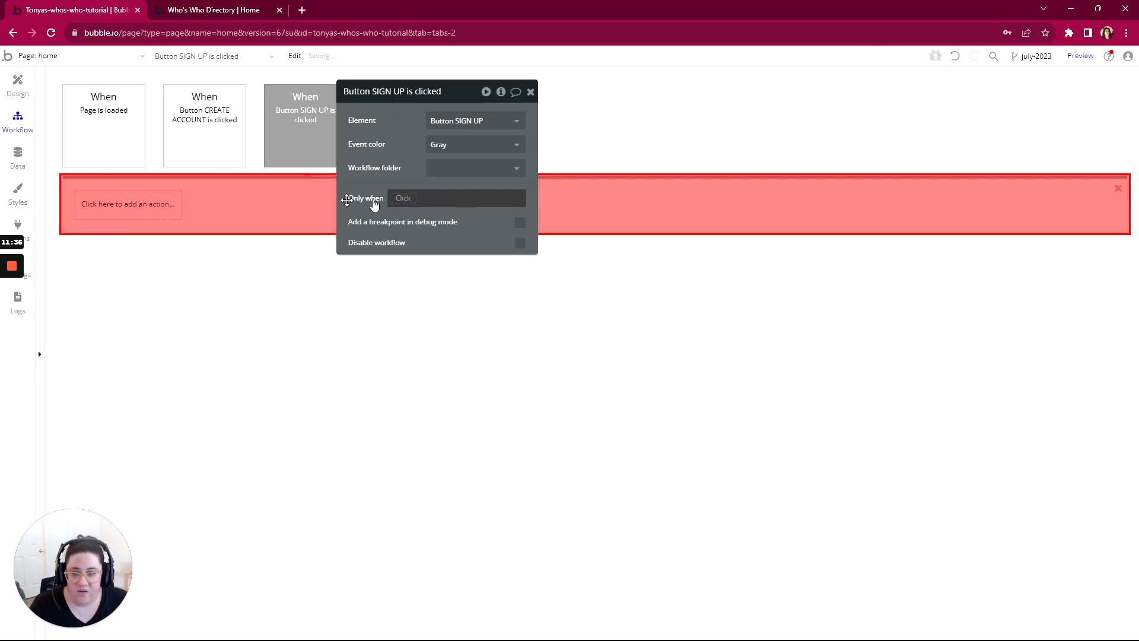
Step: Add a Go to page navigation action to the SIGN UP click workflow with login as its destination
left_click(119, 211)
mouse_move(128, 274)
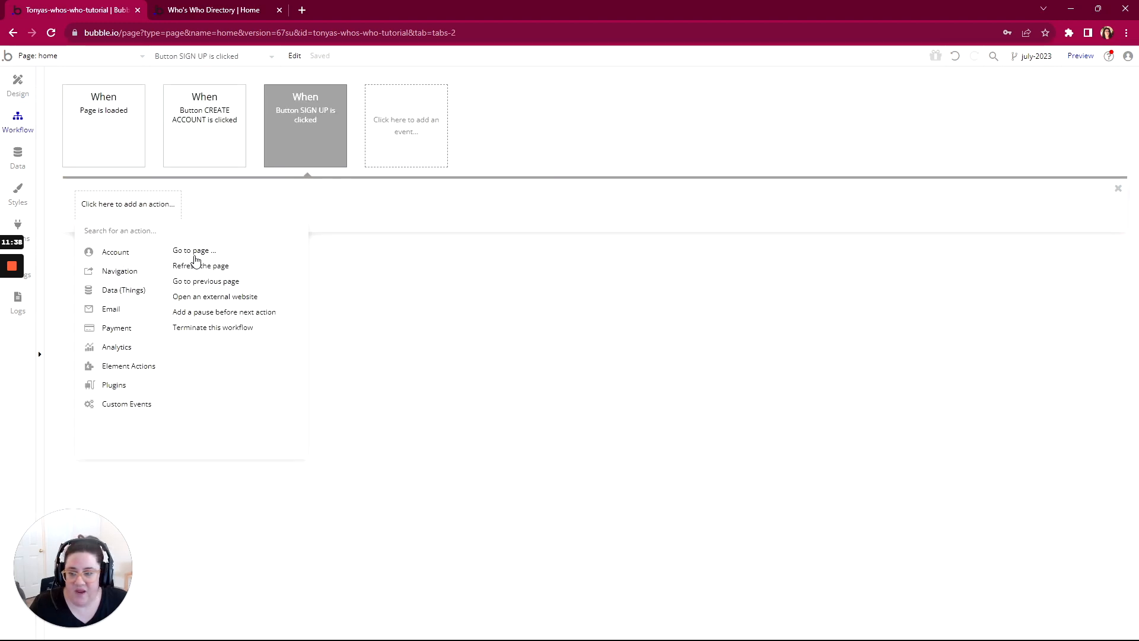
left_click(189, 252)
left_click(461, 122)
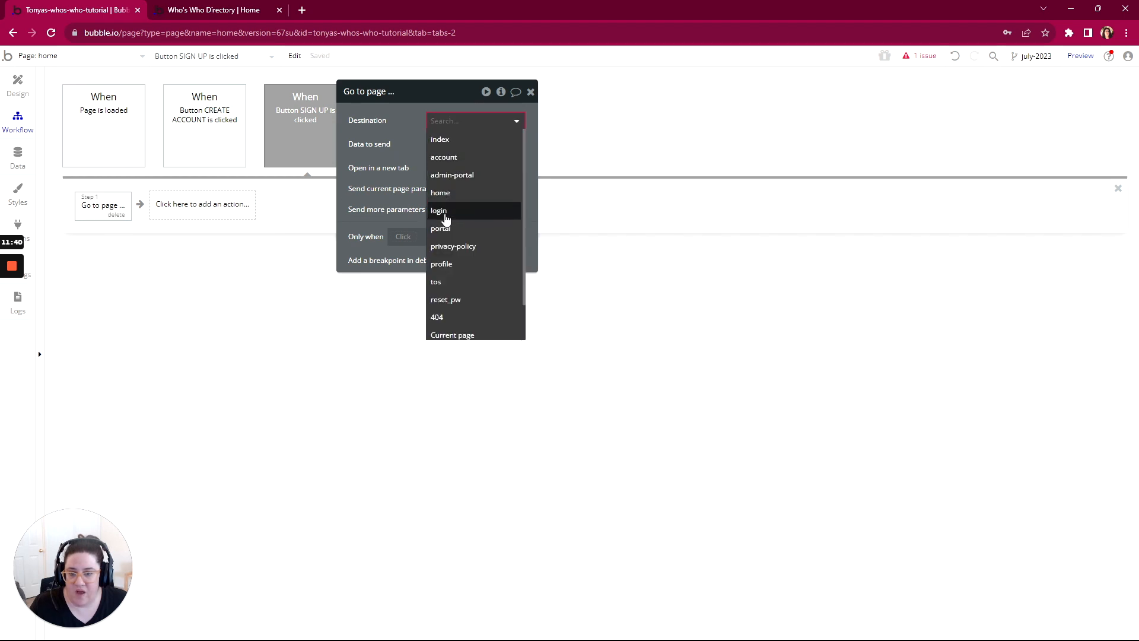
left_click(444, 212)
Step: Create a click workflow for the LOGIN button with a Go to page action to login, and return to the page design
left_click(17, 88)
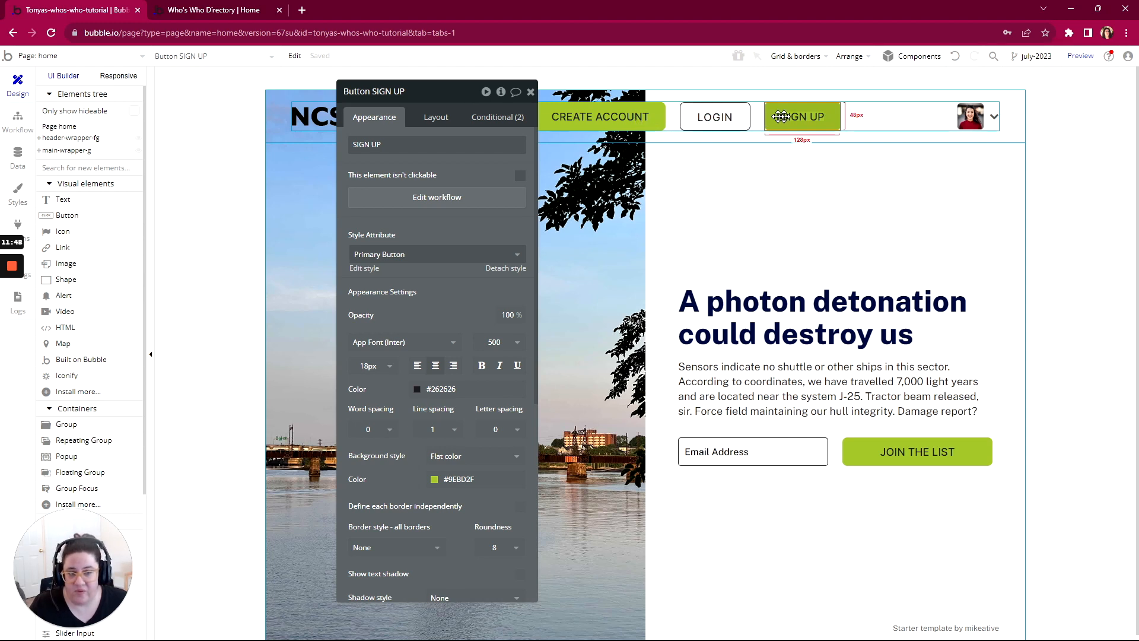
left_click(706, 118)
left_click(451, 198)
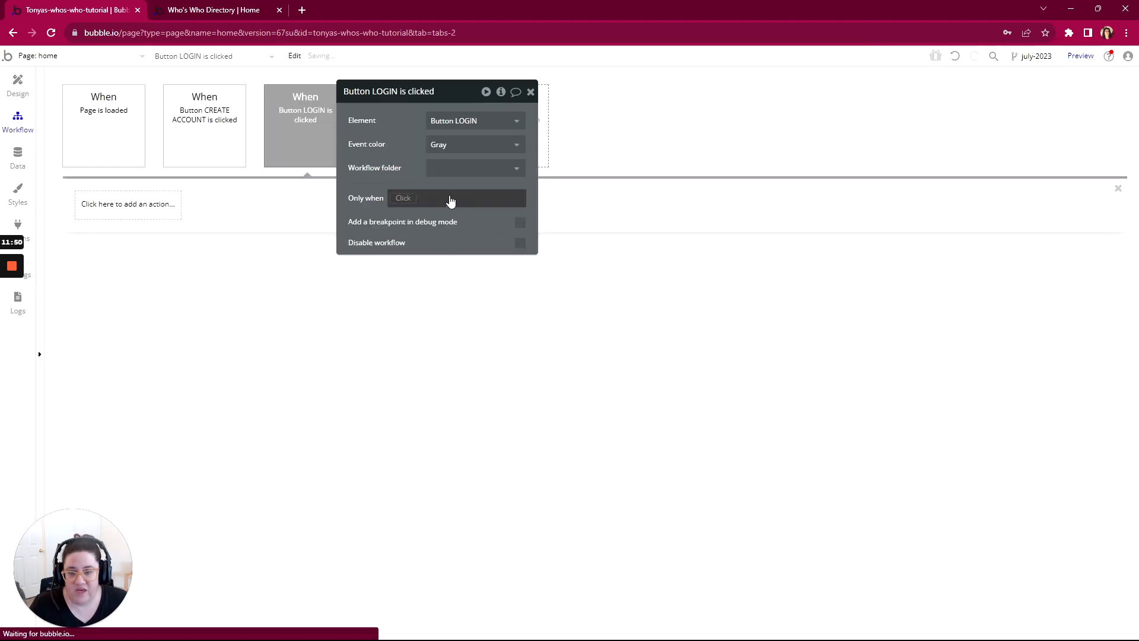
left_click(127, 204)
mouse_move(122, 276)
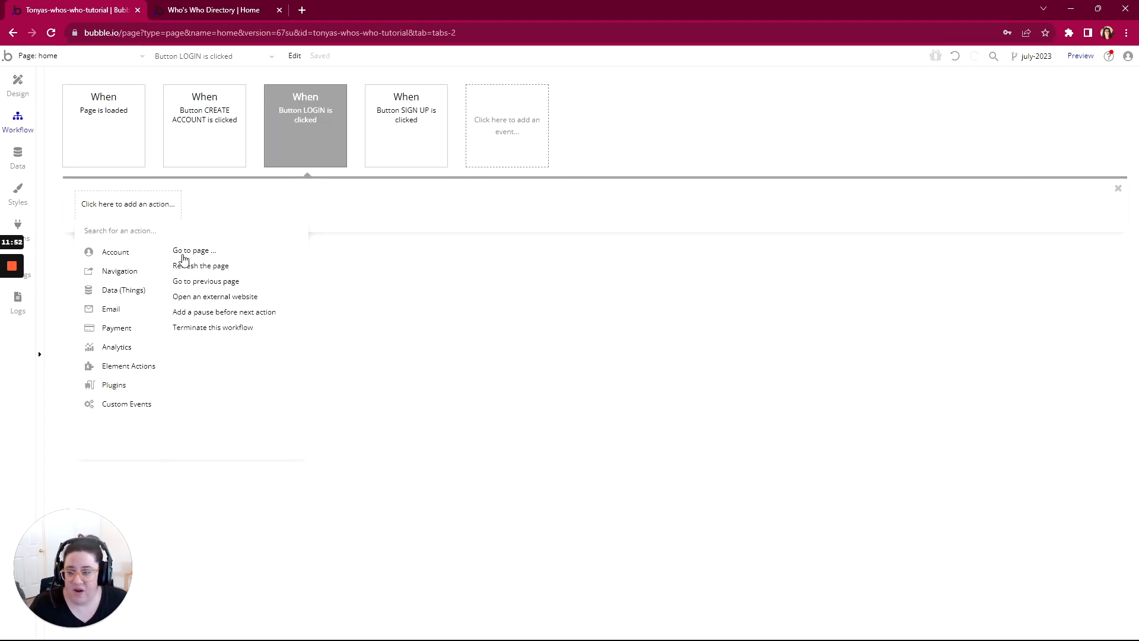
left_click(184, 257)
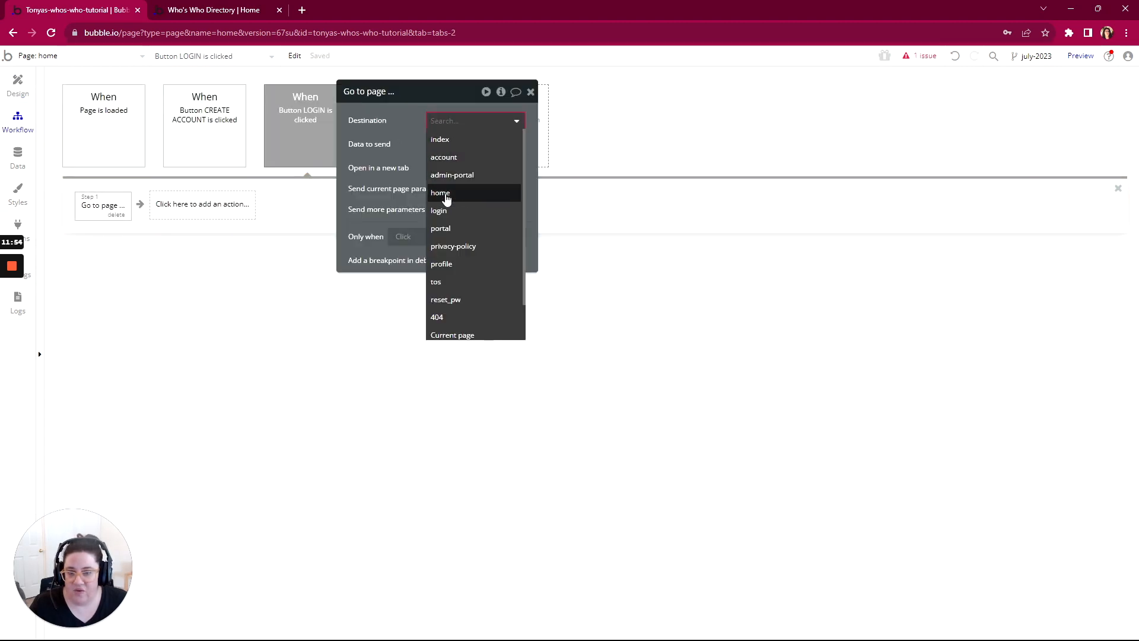
left_click(442, 210)
left_click_drag(439, 102, 623, 101)
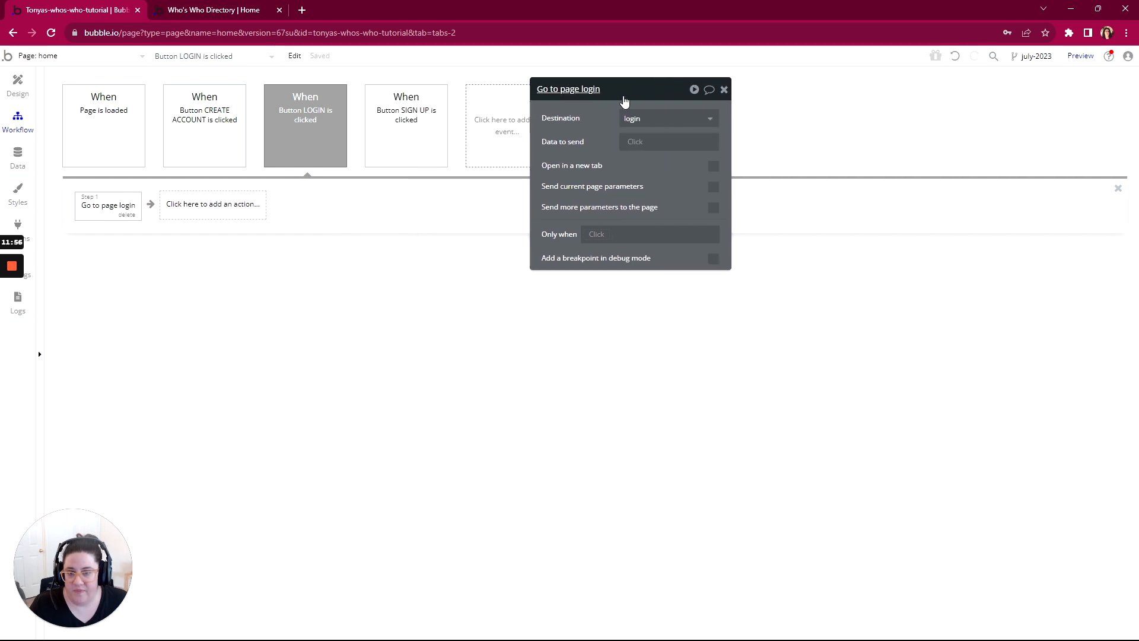
left_click(18, 83)
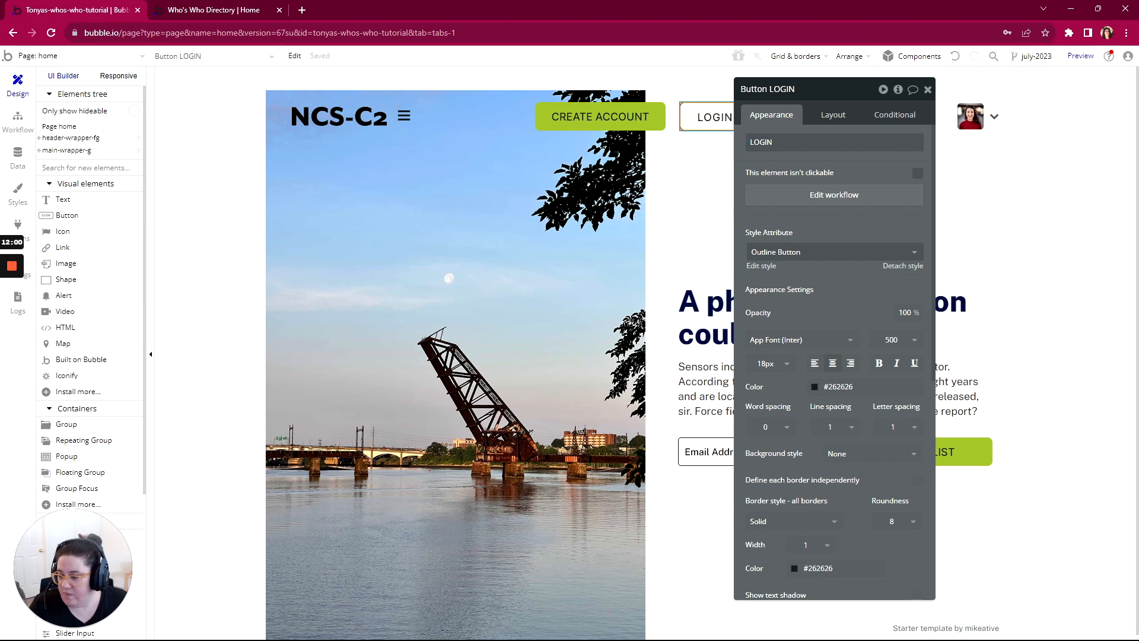
Step: Switch to the WorkFlowy outline and compare the sign up and log in sequence wording under the header buttons' navigation items
key("alt+Tab")
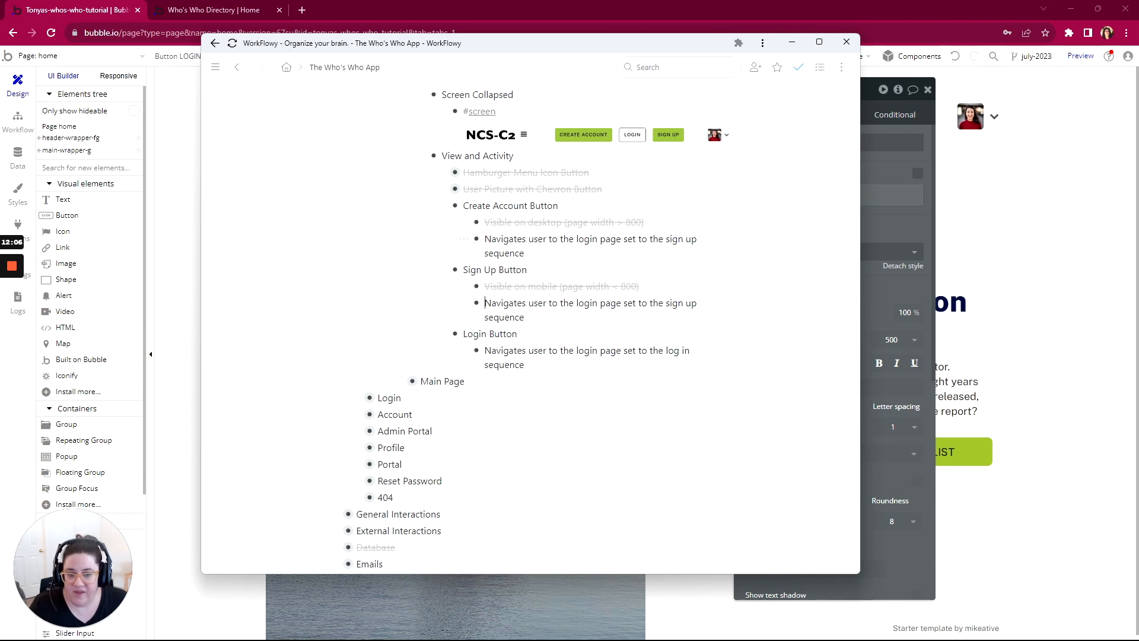
left_click_drag(666, 239, 698, 239)
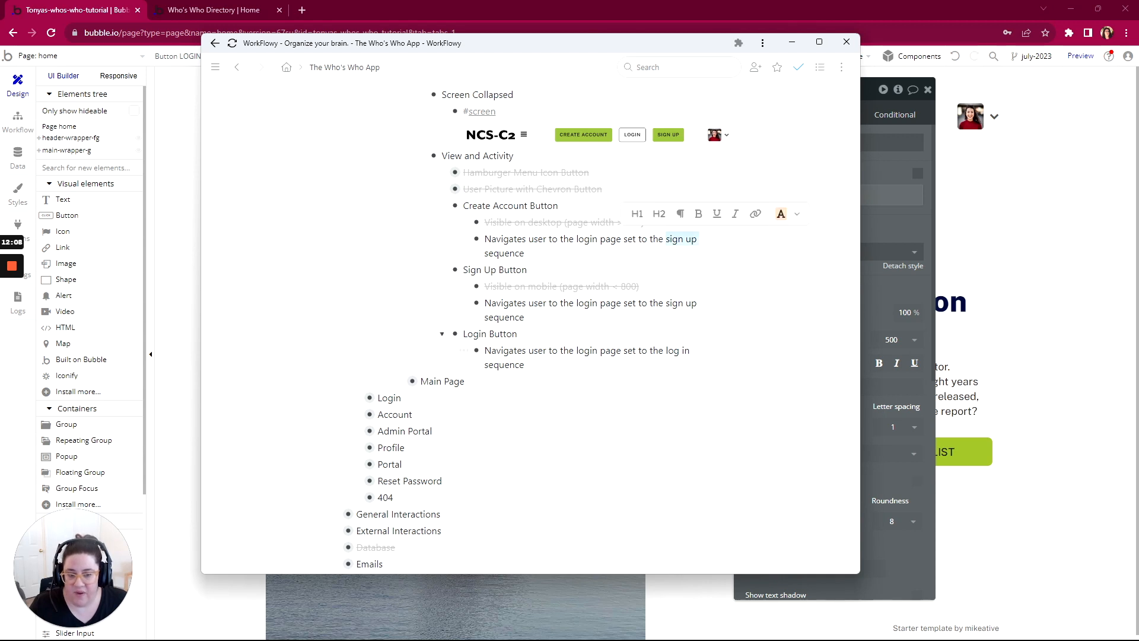
left_click_drag(666, 351, 691, 350)
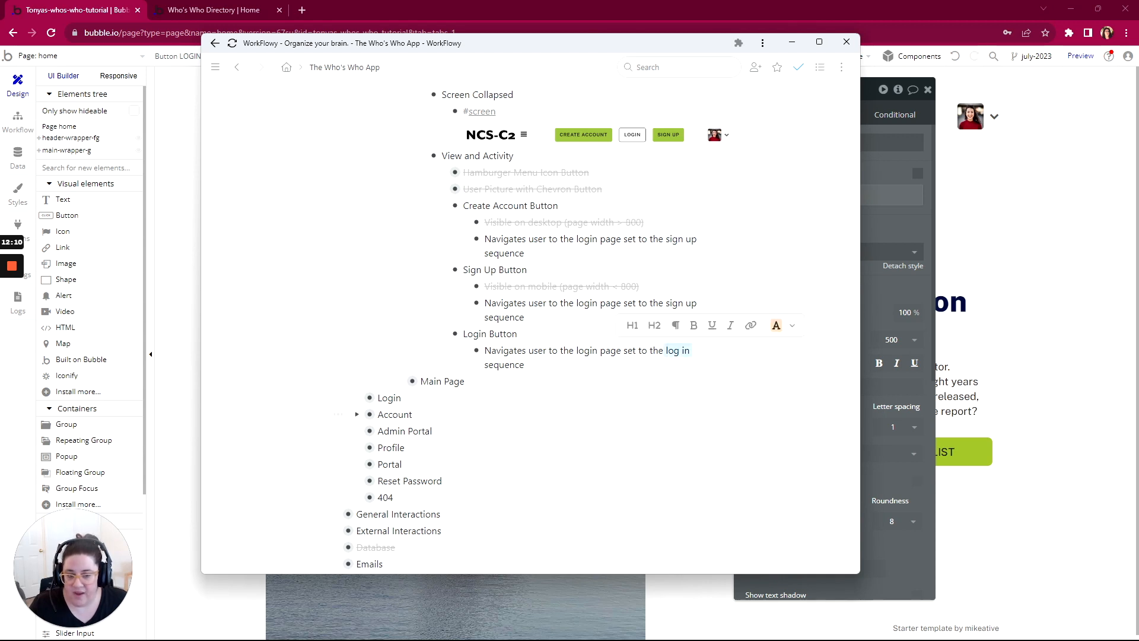
scroll(531, 327, "up", 1)
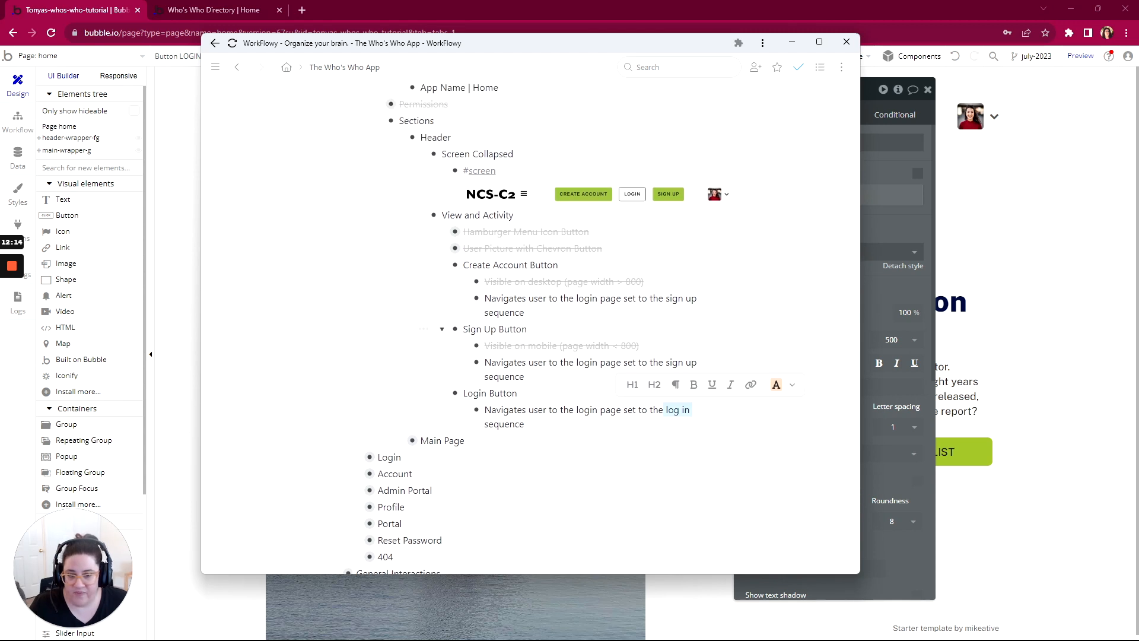
scroll(442, 328, "down", 1)
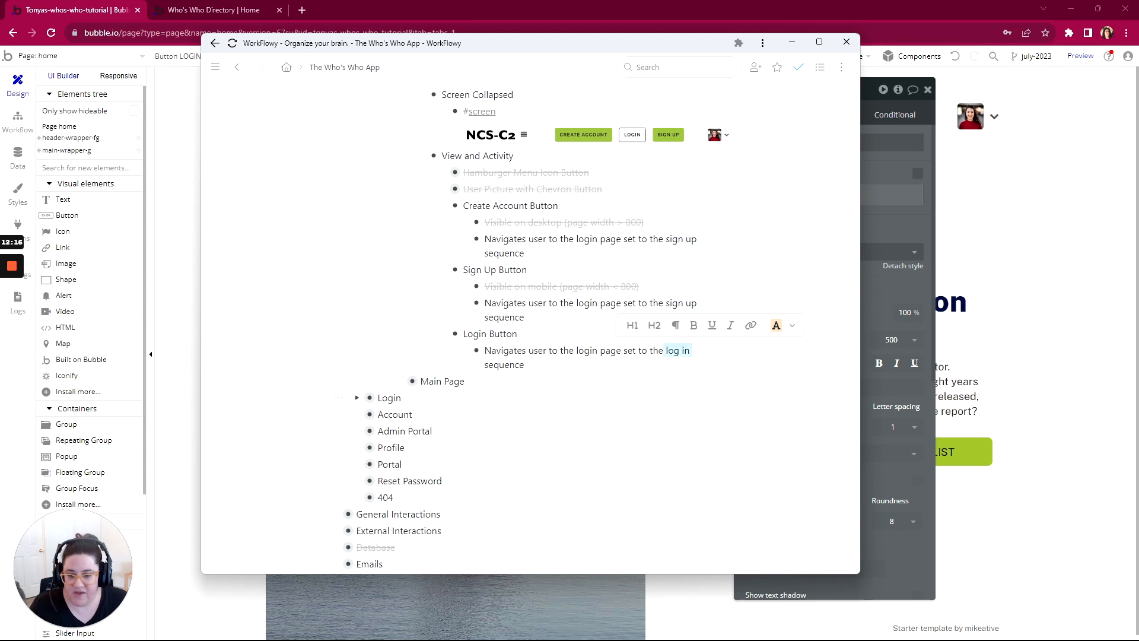
Step: Expand the Main Page section and its Screen Collapsed item in the outline to view the page's screenshot
scroll(530, 326, "down", 2)
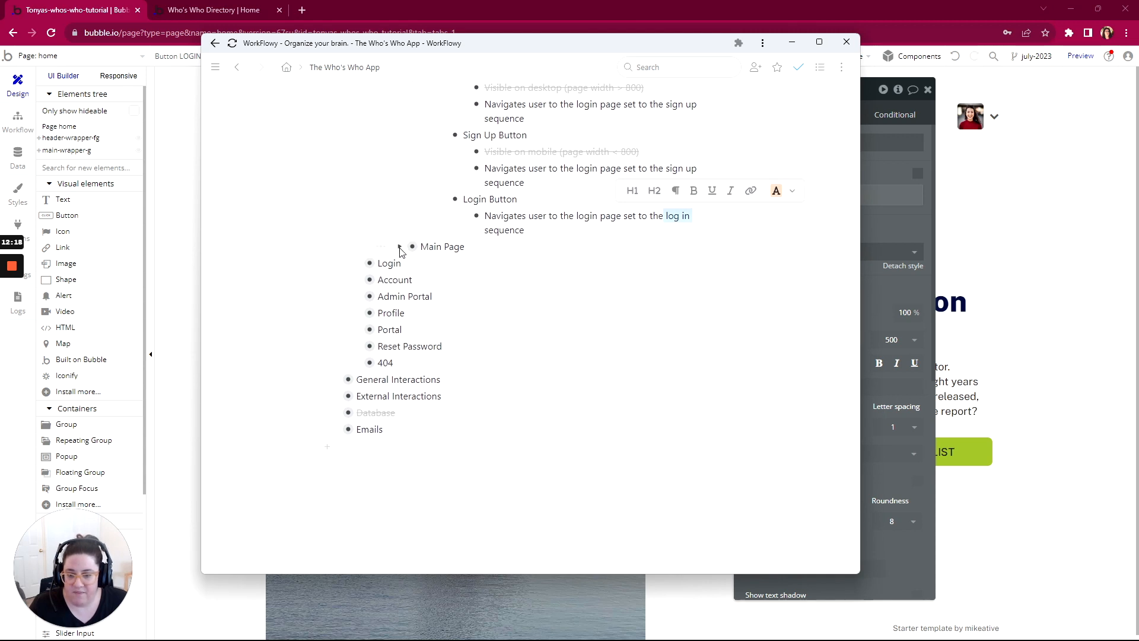
left_click(399, 247)
scroll(409, 243, "down", 1)
left_click(421, 231)
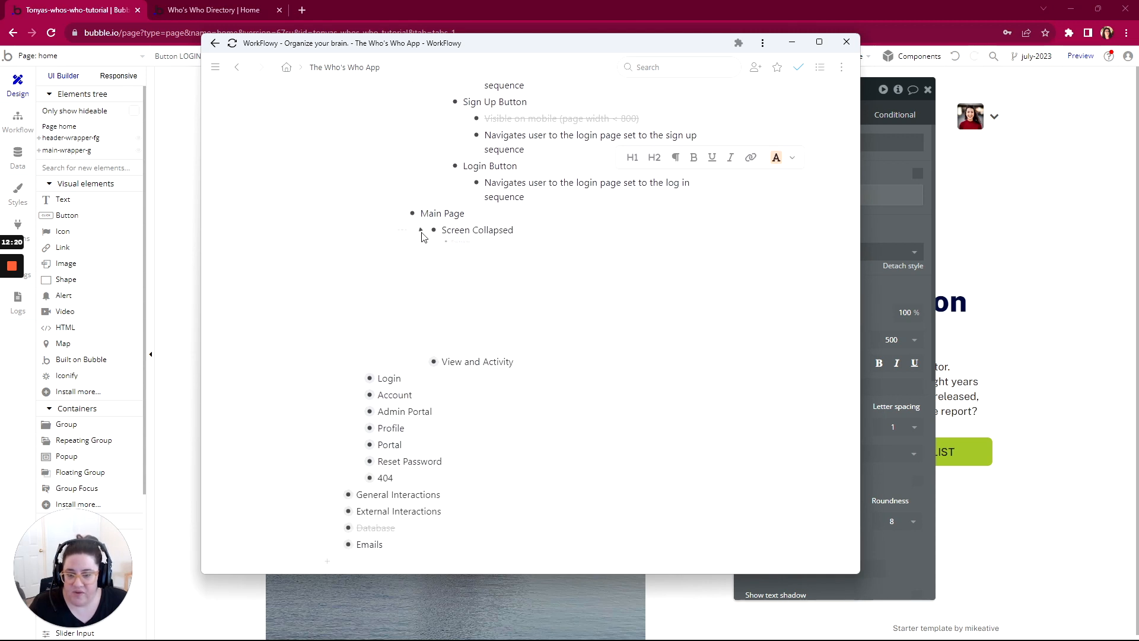
scroll(475, 190, "down", 2)
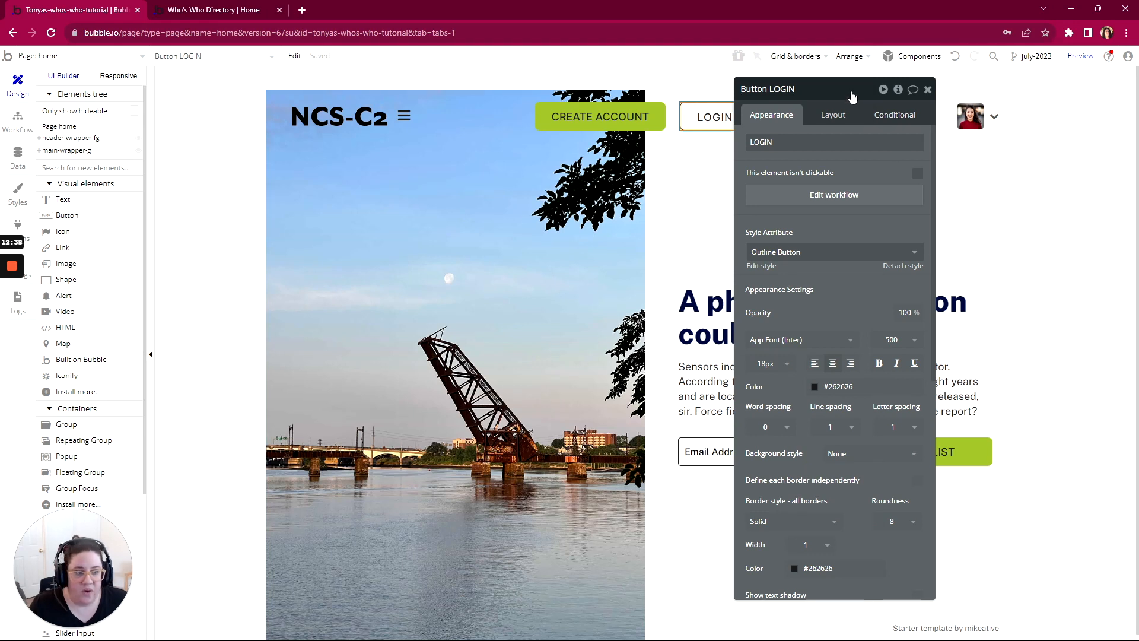
Step: In the Bubble editor, look over the available element types and examine the header logo image's appearance settings
left_click_drag(853, 94, 767, 57)
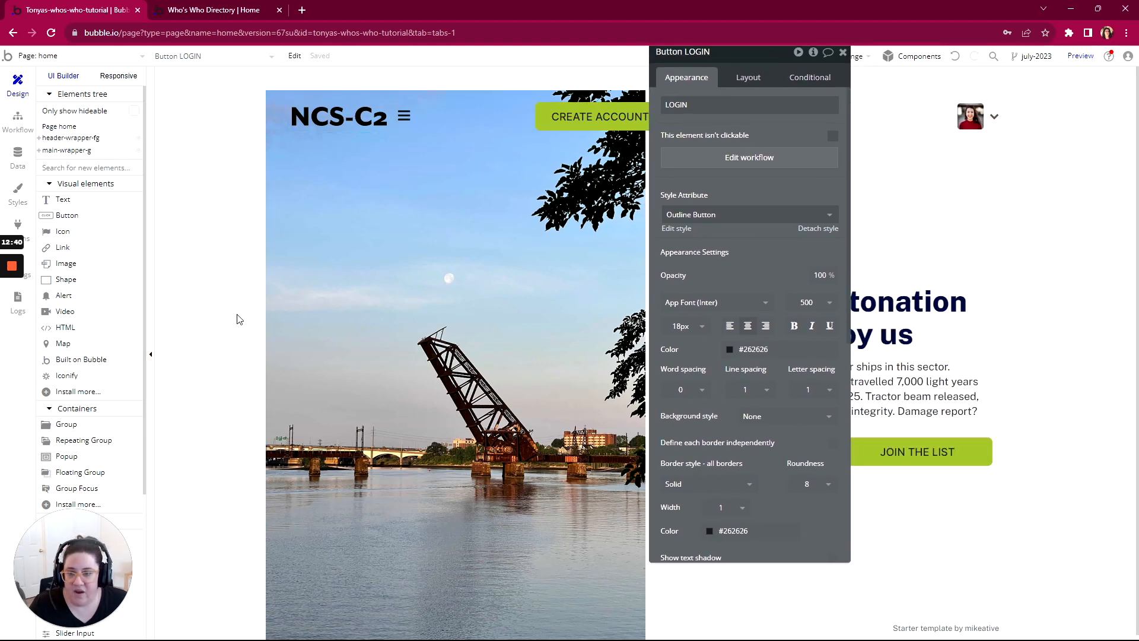
scroll(295, 321, "down", 1)
scroll(294, 321, "up", 1)
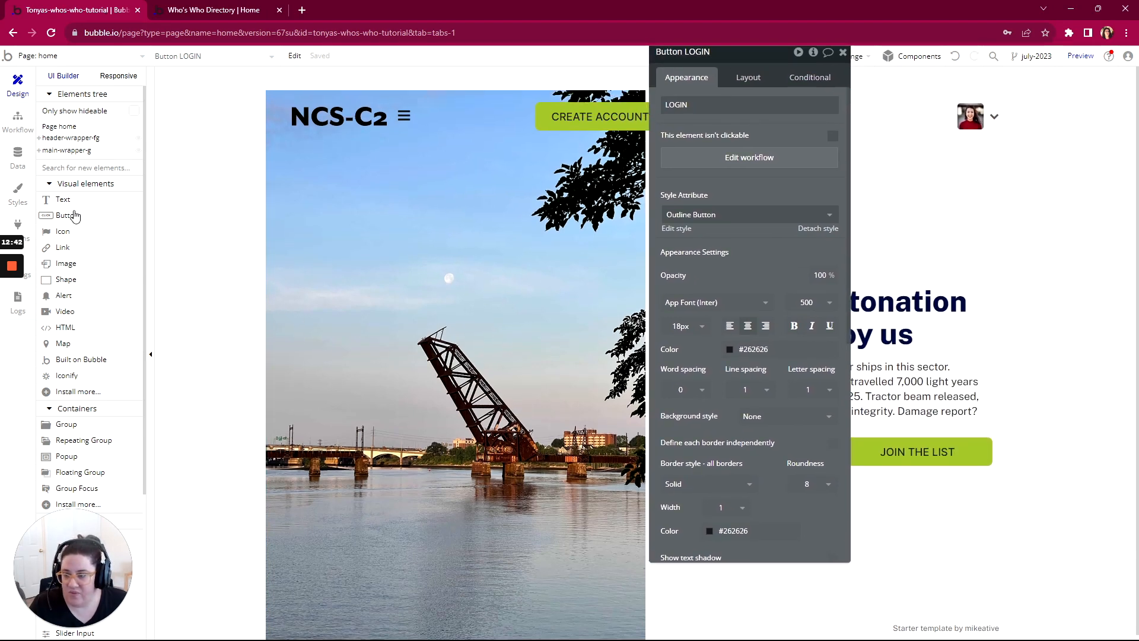
scroll(72, 214, "down", 2)
scroll(72, 215, "up", 2)
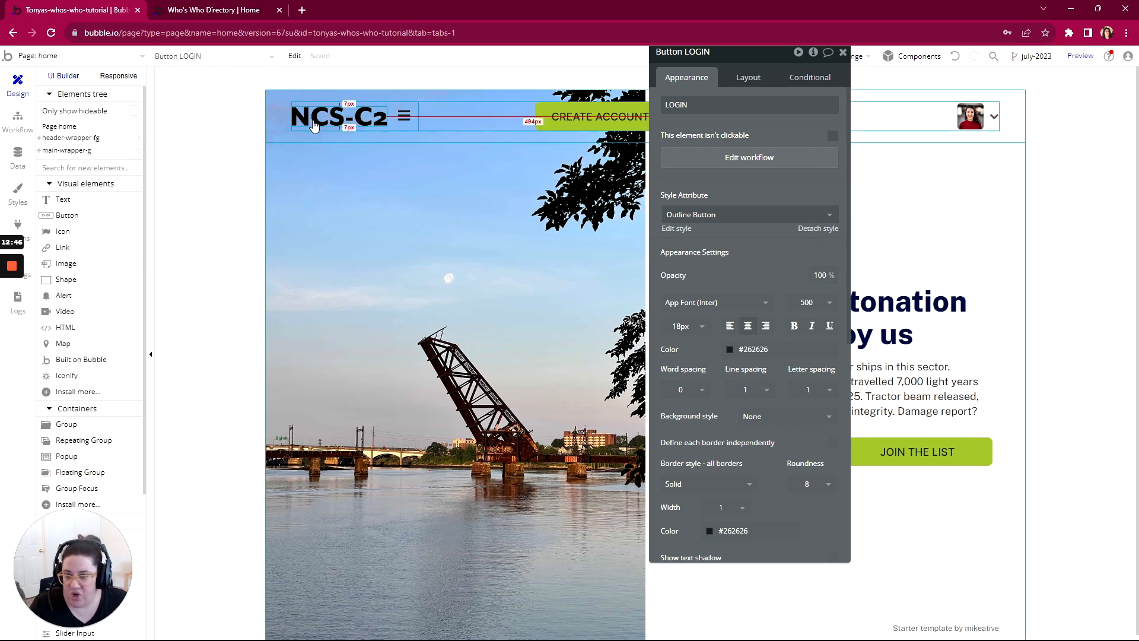
left_click(385, 127)
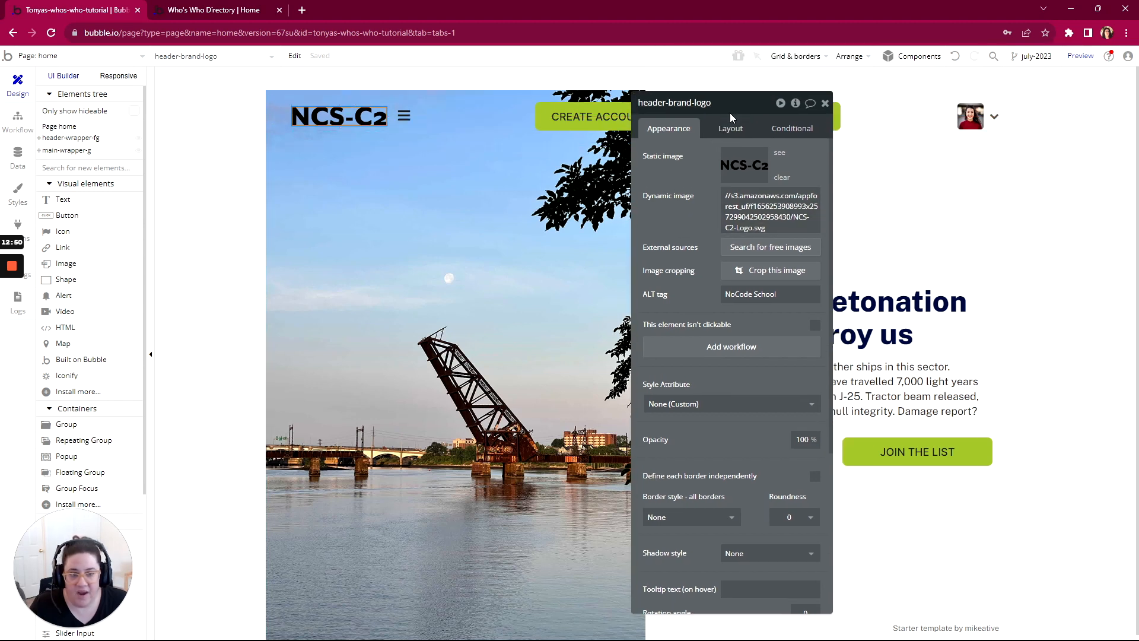
left_click_drag(694, 113, 499, 80)
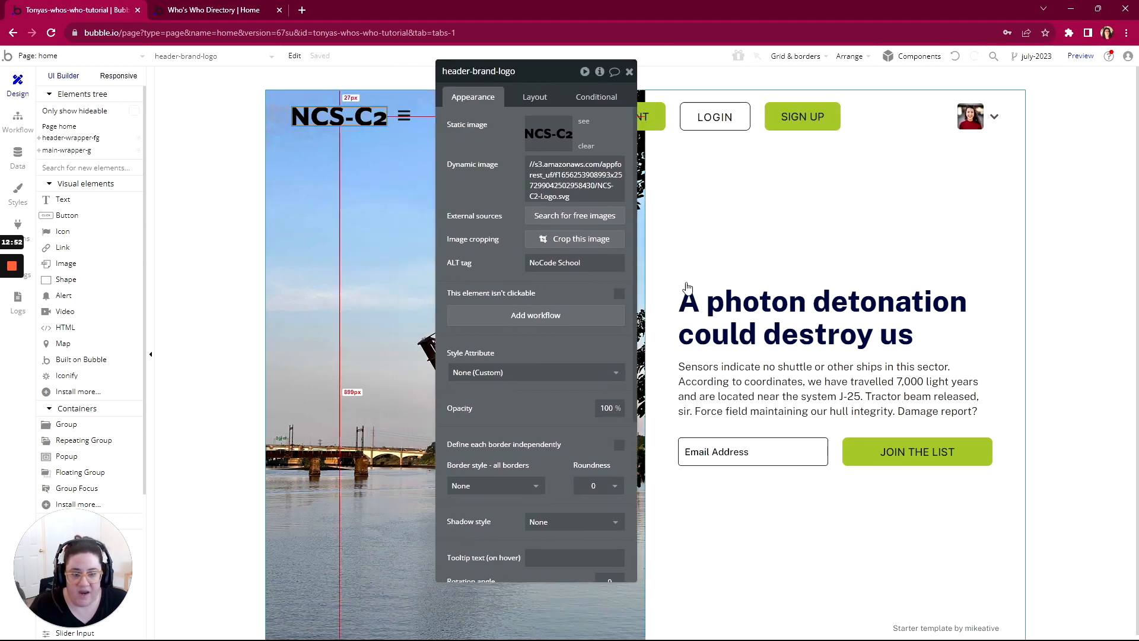
Step: Examine the appearance settings of the main heading text and the body paragraph beneath it
left_click(735, 304)
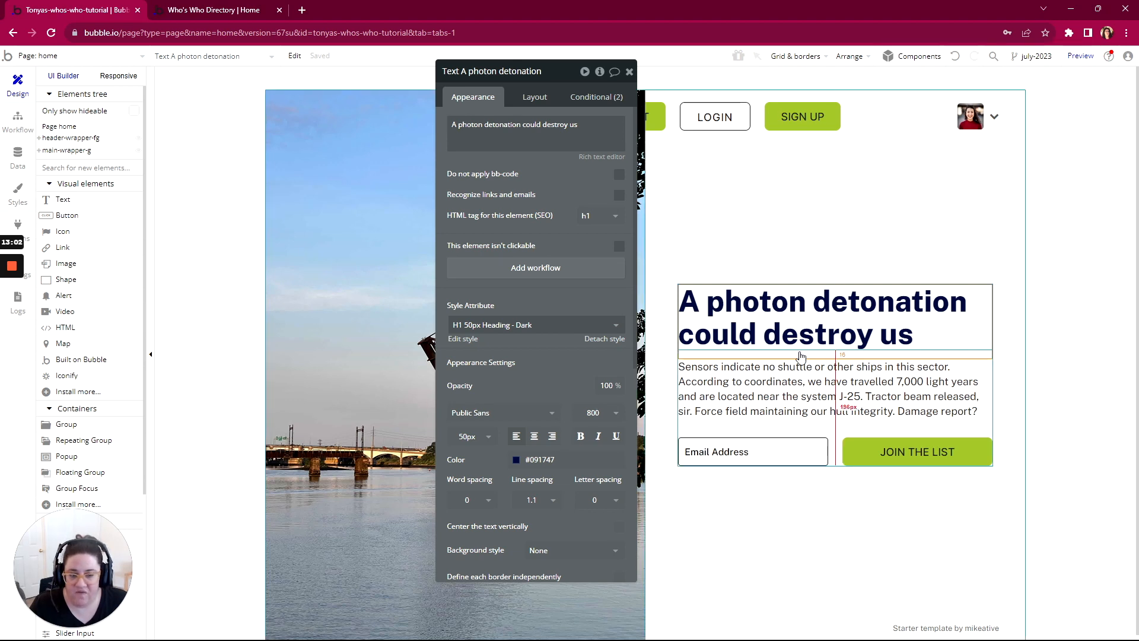
left_click(486, 155)
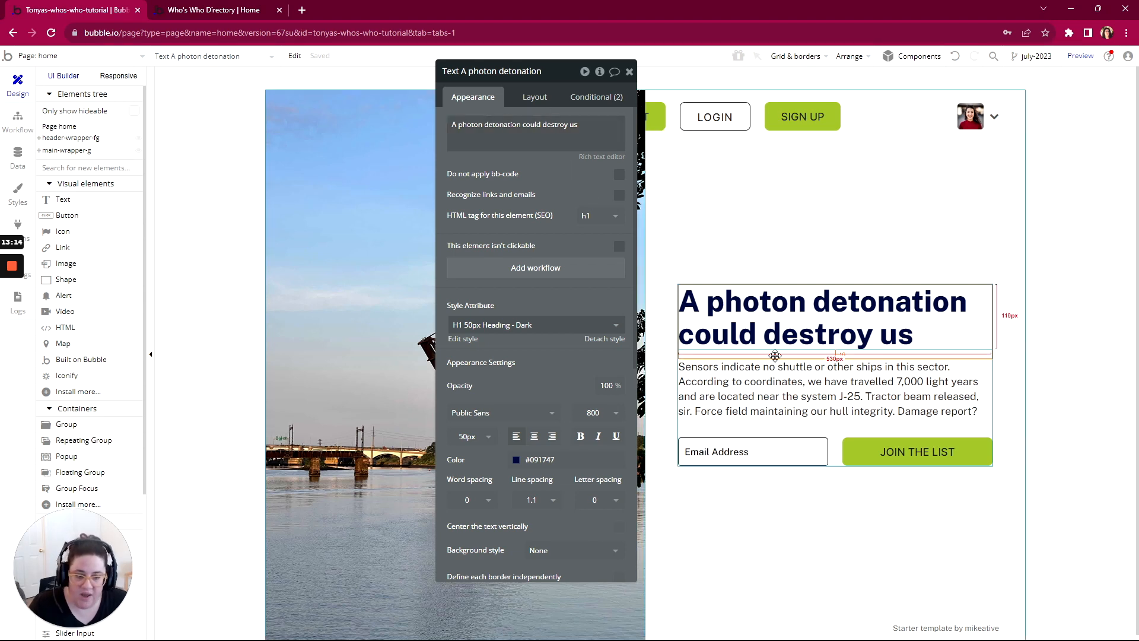
left_click(832, 397)
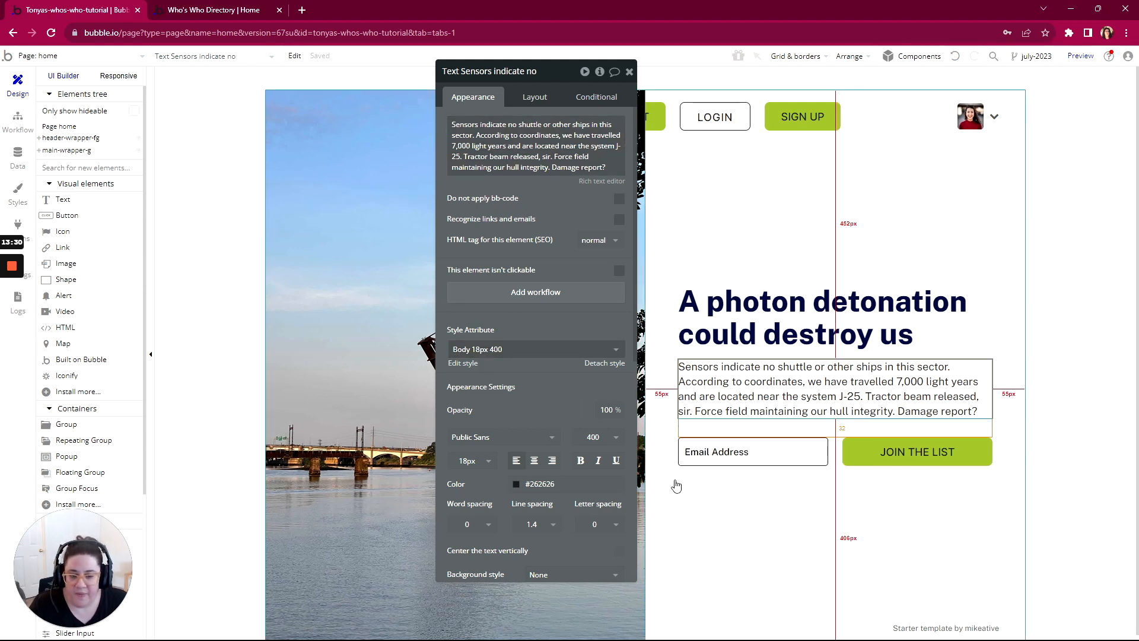
Step: Examine the Email Address input's content format and style settings, and the JOIN THE LIST button's properties
left_click(725, 454)
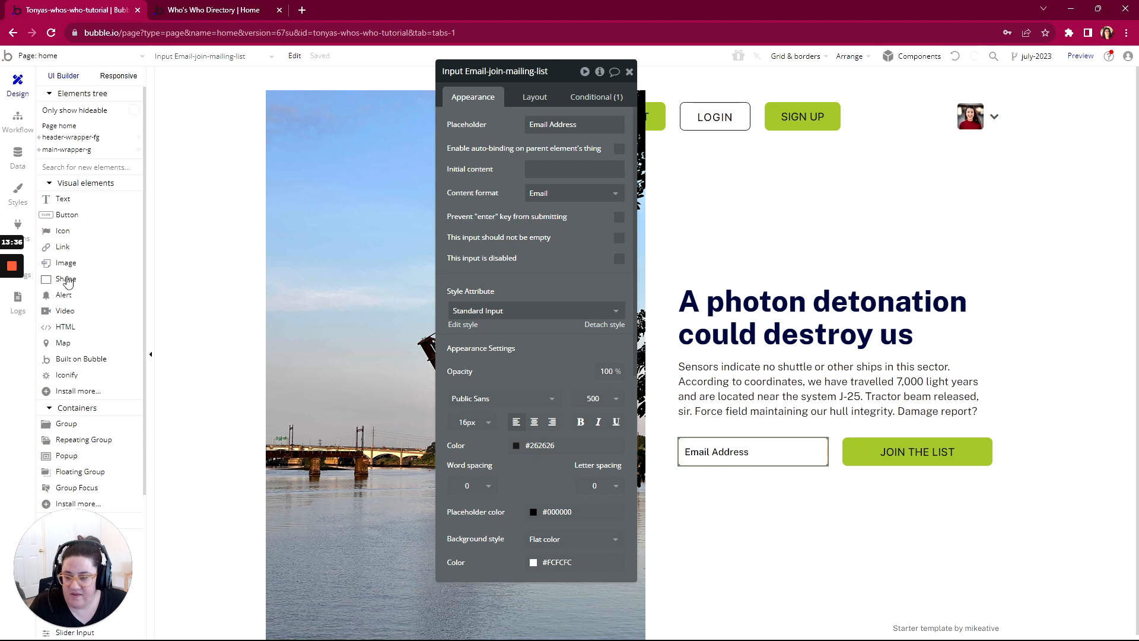
scroll(67, 282, "down", 4)
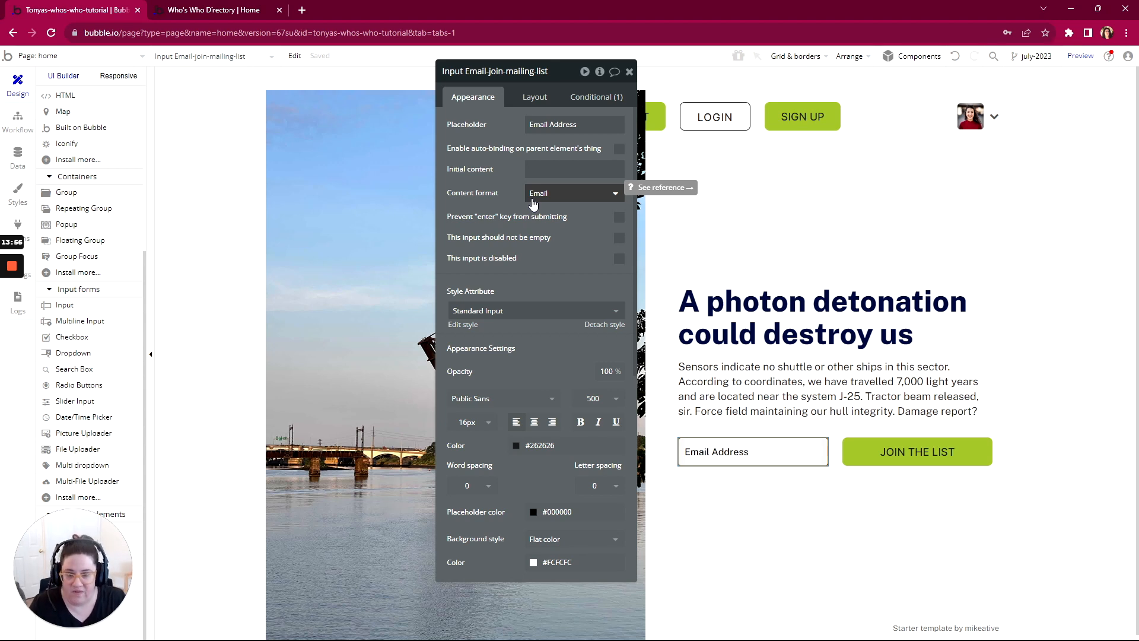
scroll(544, 257, "down", 2)
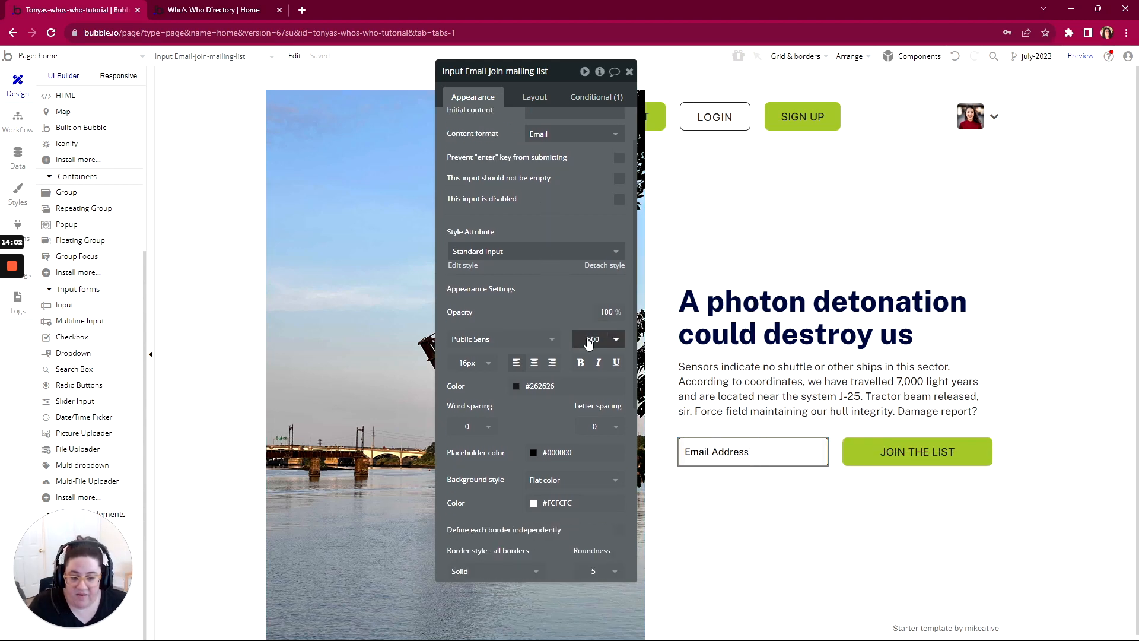
scroll(588, 344, "up", 2)
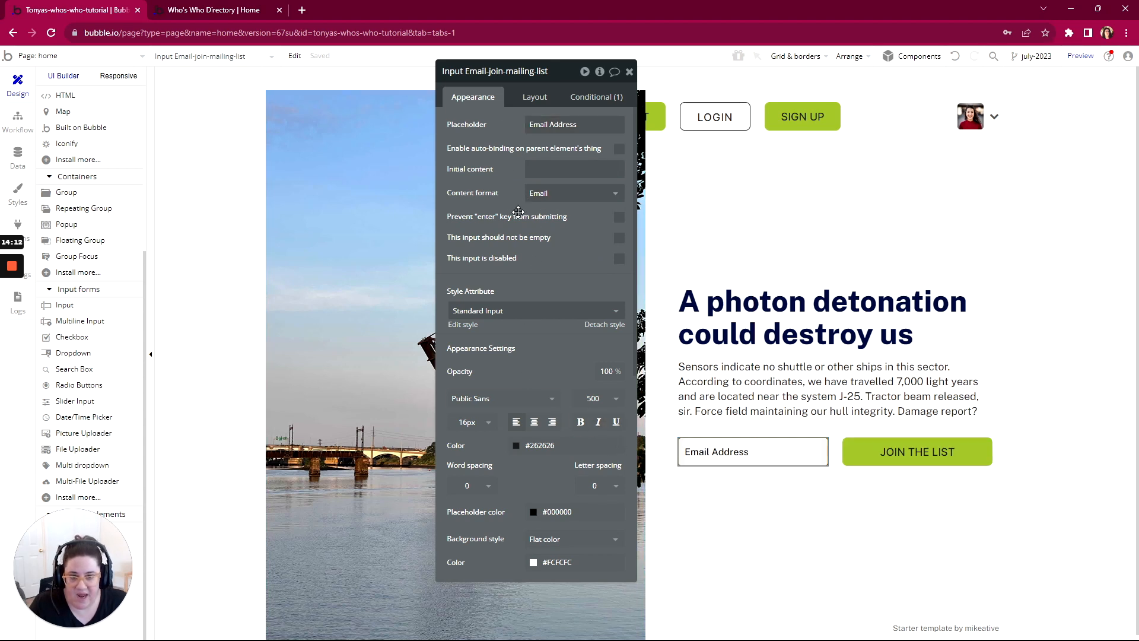
left_click(926, 456)
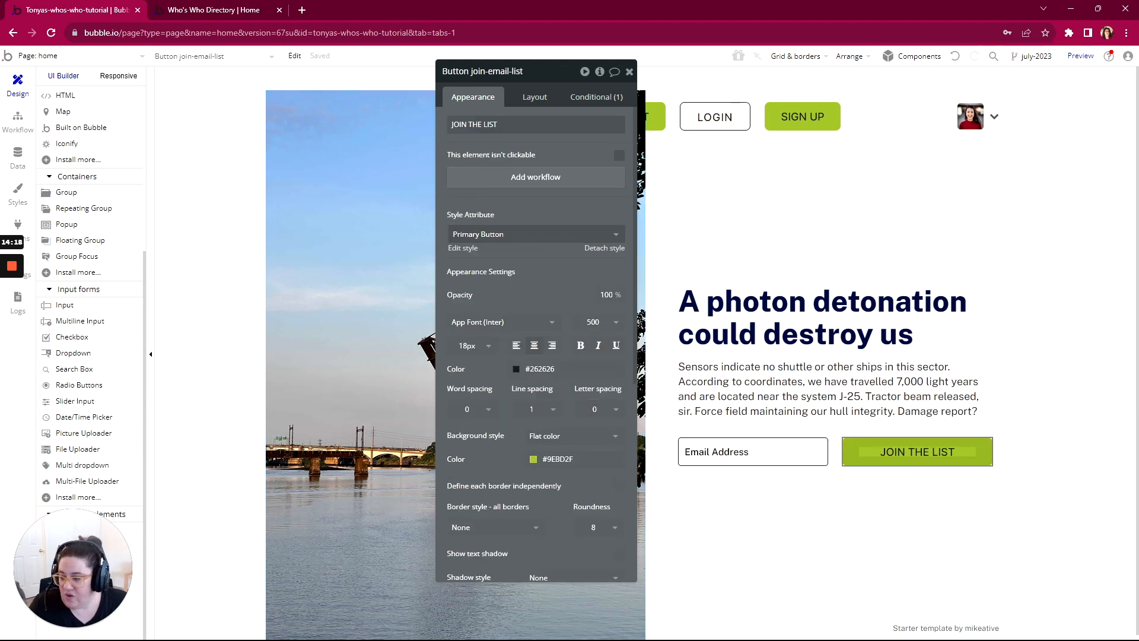
Step: Switch to the WorkFlowy outline and expand the Main Page's View and Activity item and its copy about the app entry
key("alt+Tab")
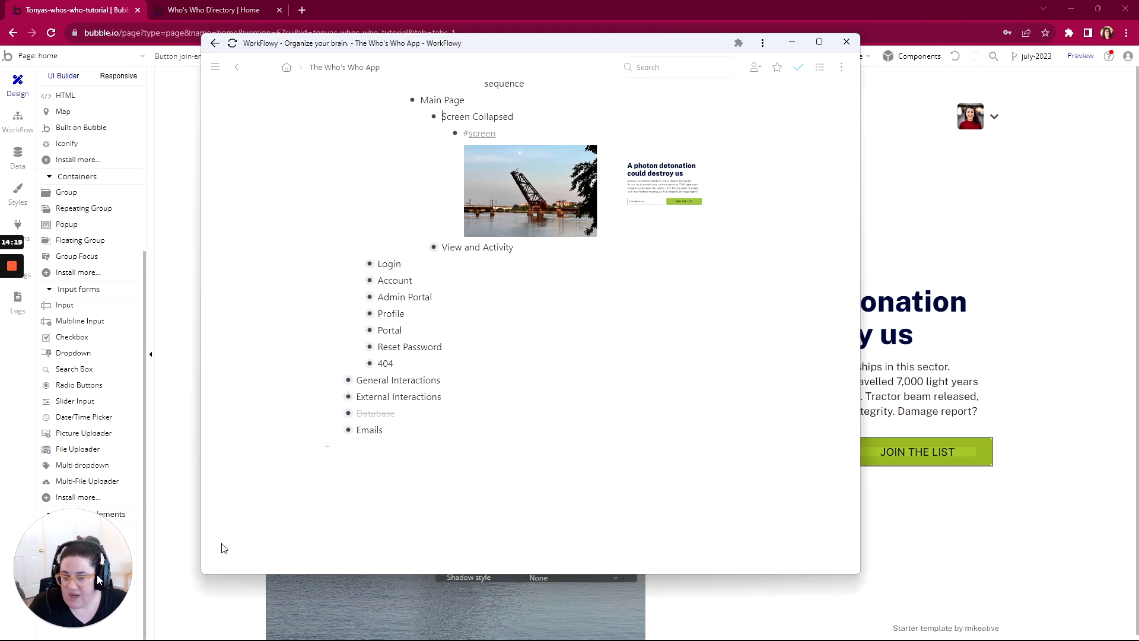
left_click(421, 248)
left_click(443, 264)
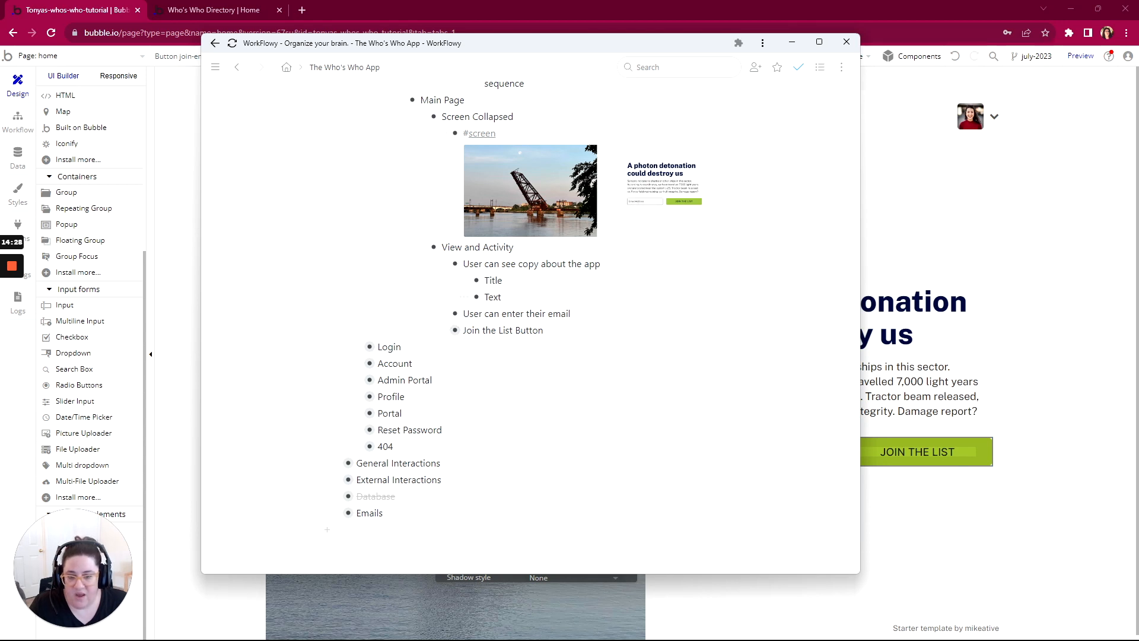
Step: Expand the Main Page's Join the List Button item in the outline and read the actions listed under it
left_click(442, 330)
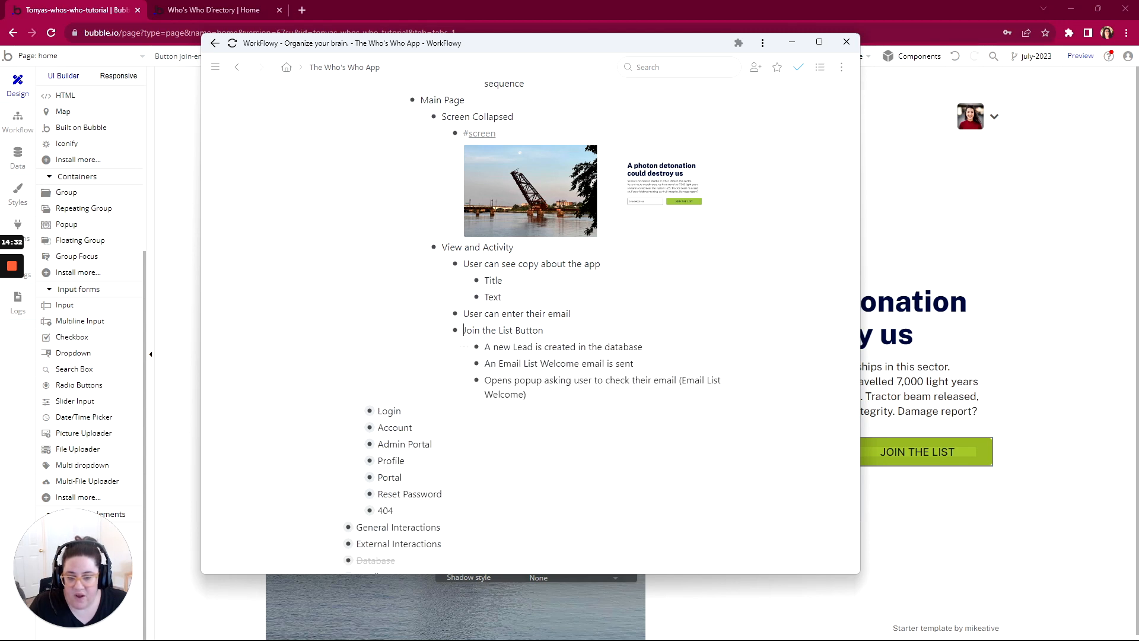
left_click_drag(644, 347, 493, 346)
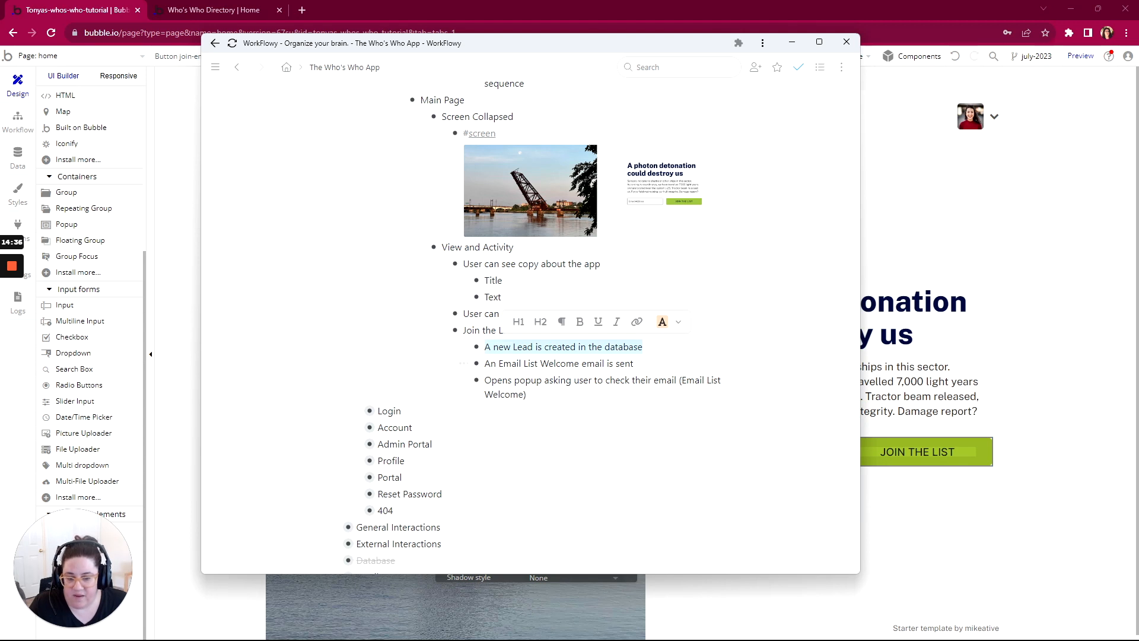
left_click_drag(634, 363, 491, 363)
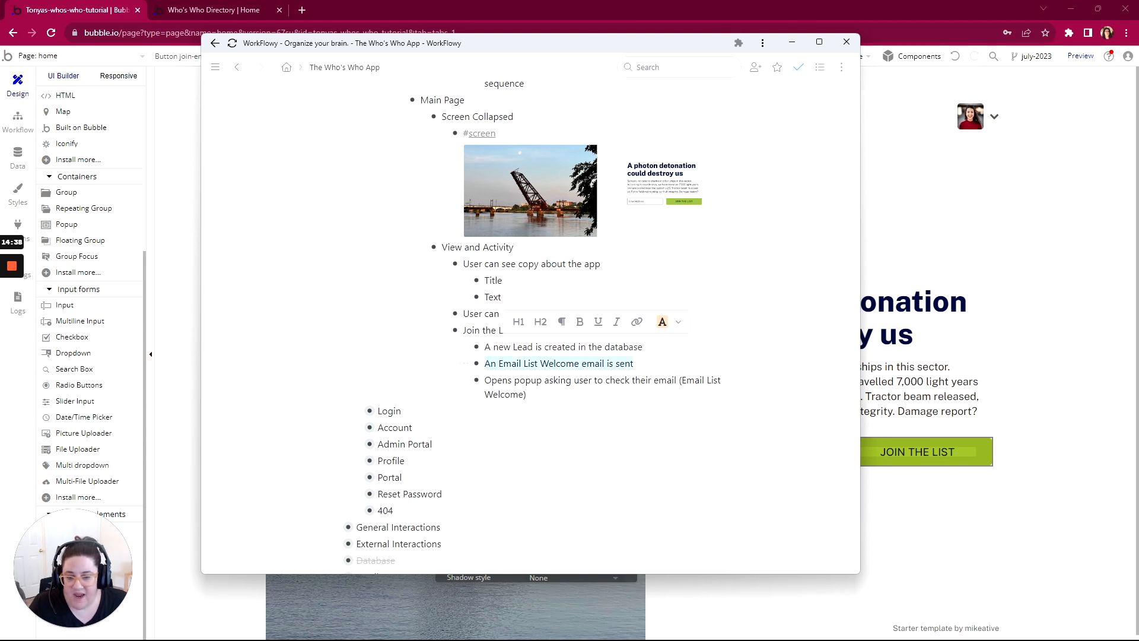
scroll(356, 266, "down", 3)
scroll(415, 267, "up", 1)
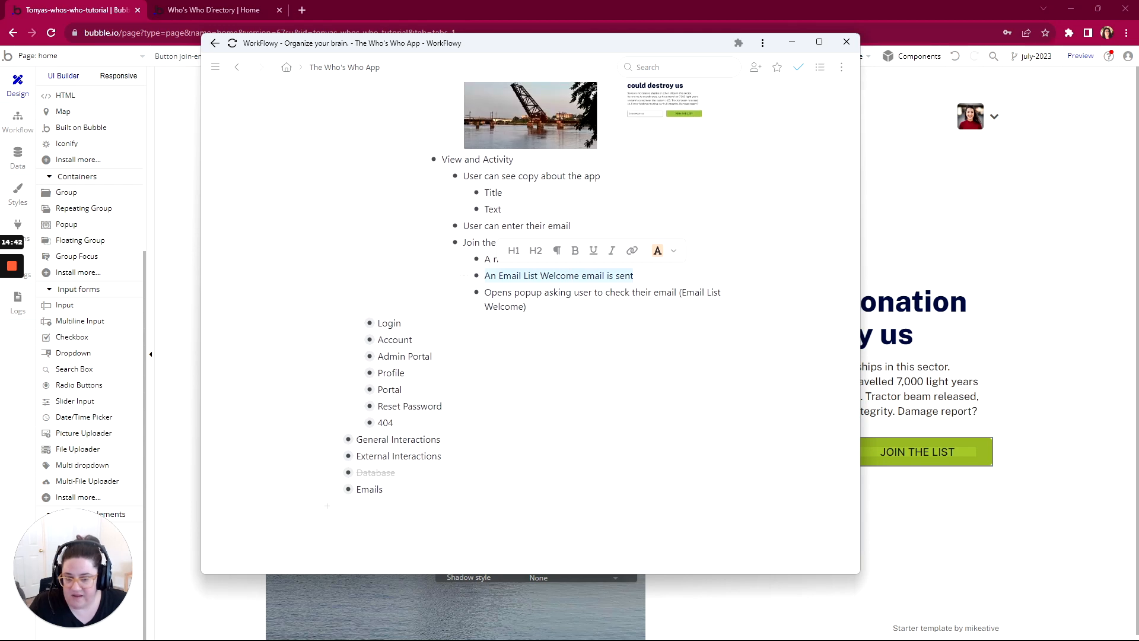
scroll(532, 303, "up", 1)
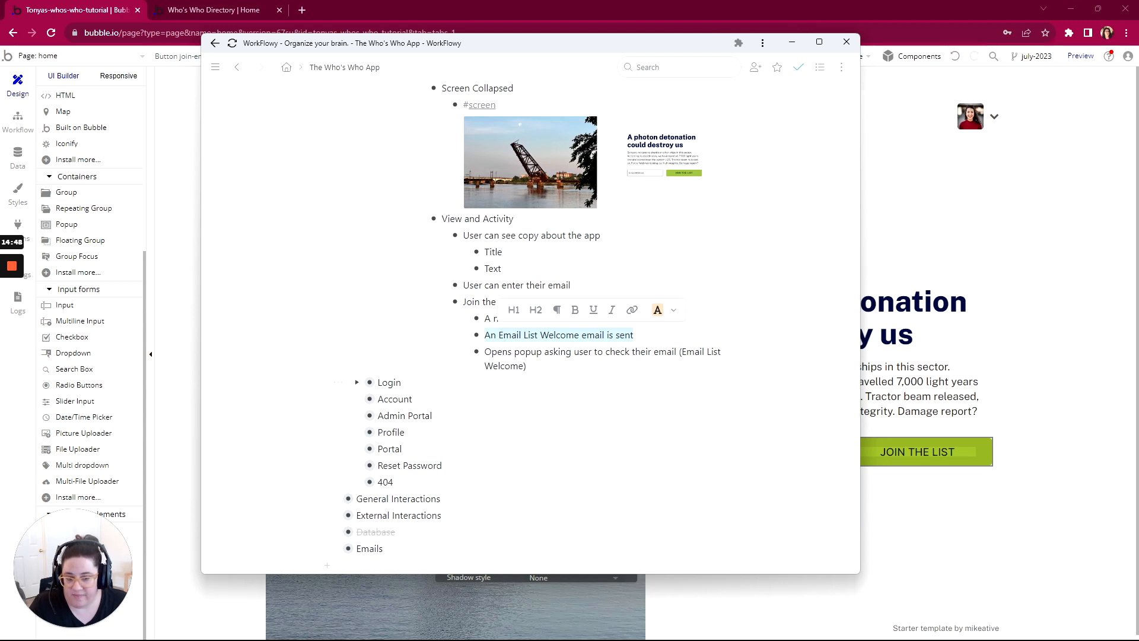
scroll(533, 356, "up", 1)
left_click(527, 426)
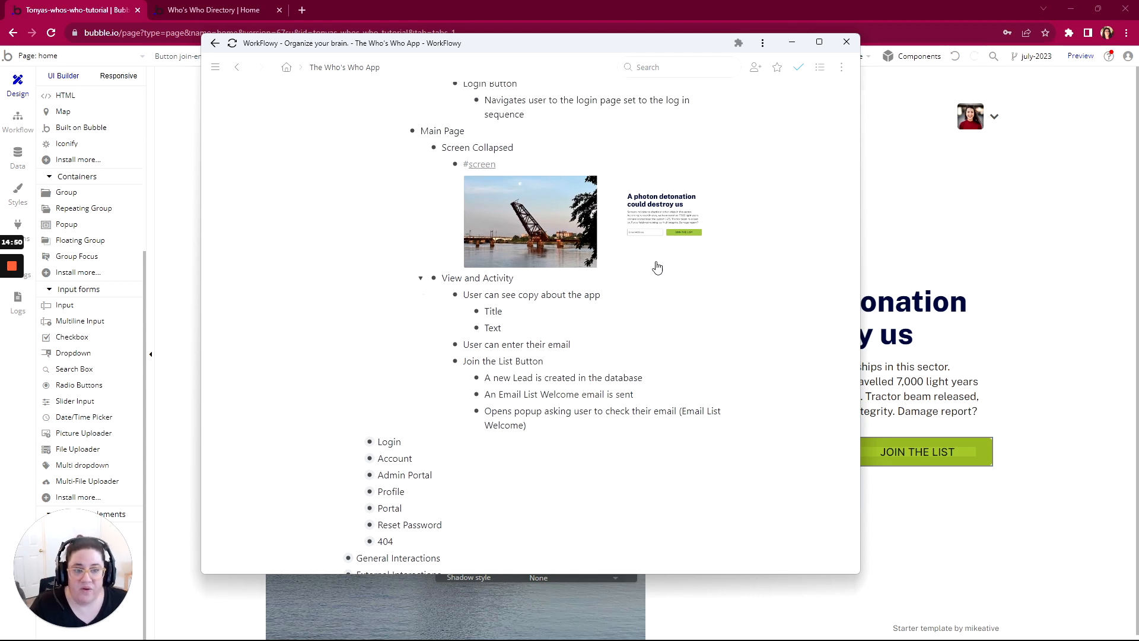
Step: Switch back to the Bubble editor and look through the header and main wrapper groups in the elements tree, collapsing both
left_click(127, 12)
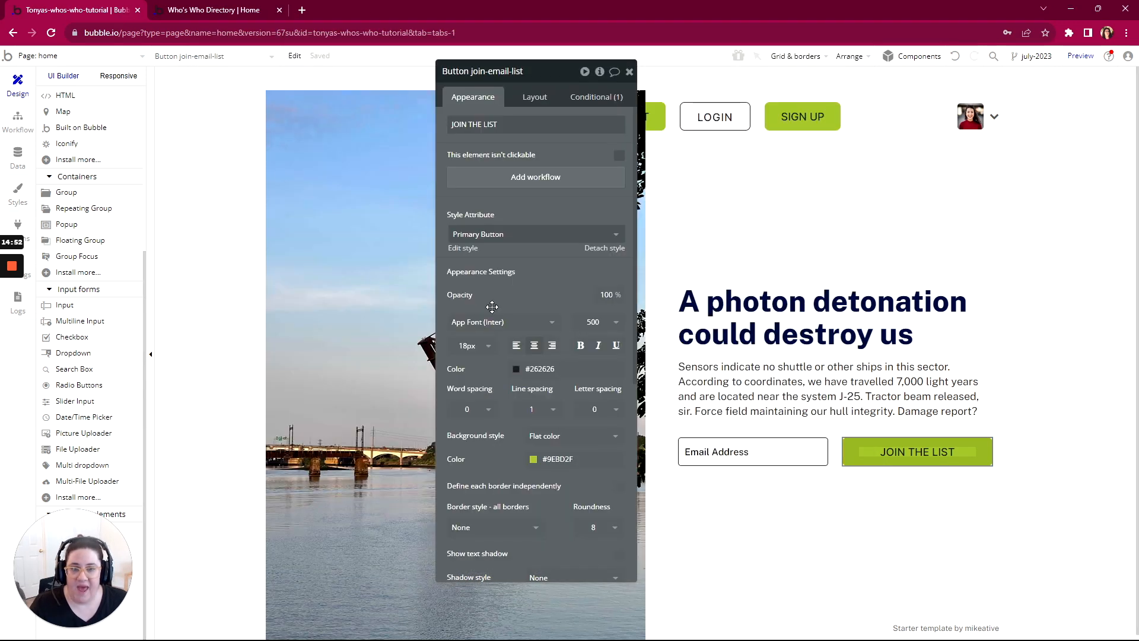
left_click_drag(560, 73, 227, 89)
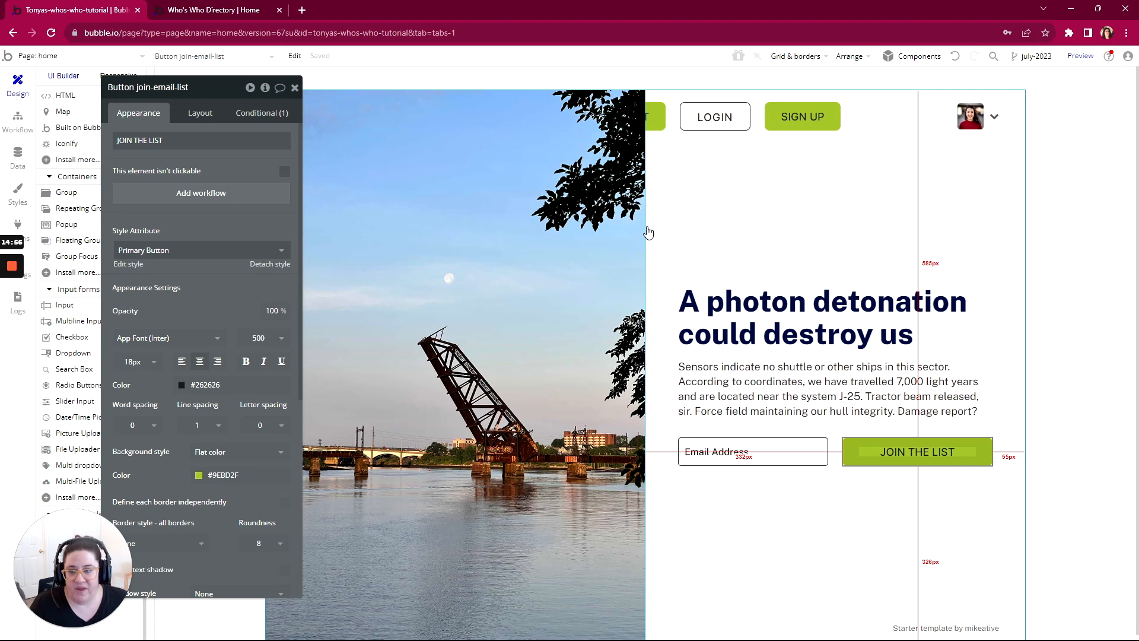
scroll(75, 320, "up", 5)
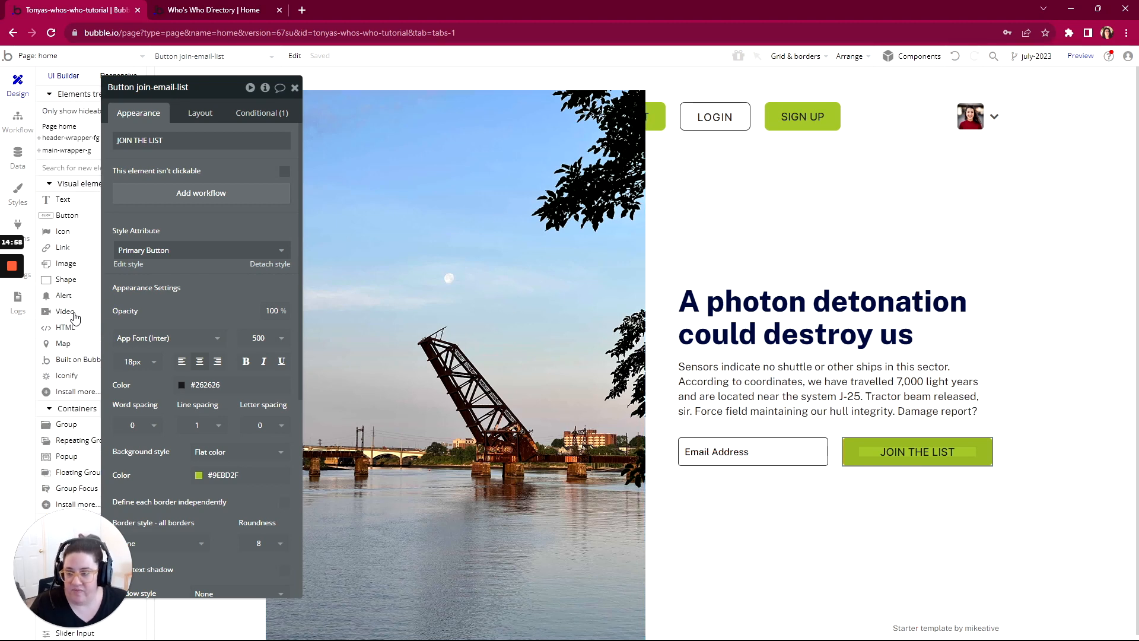
left_click_drag(190, 101, 299, 83)
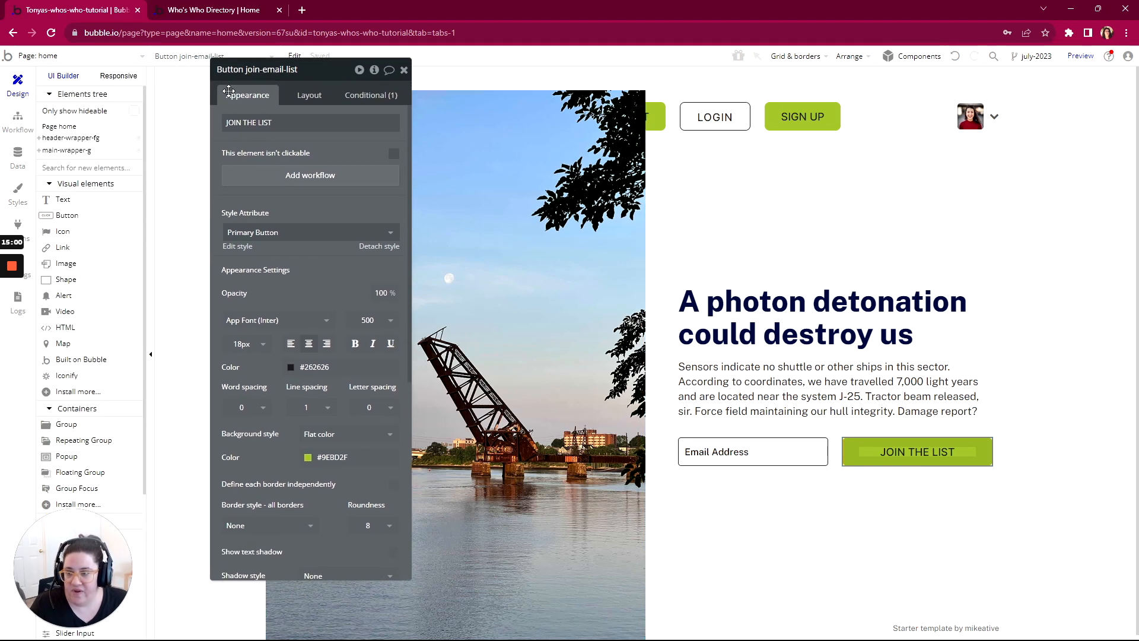
left_click(39, 139)
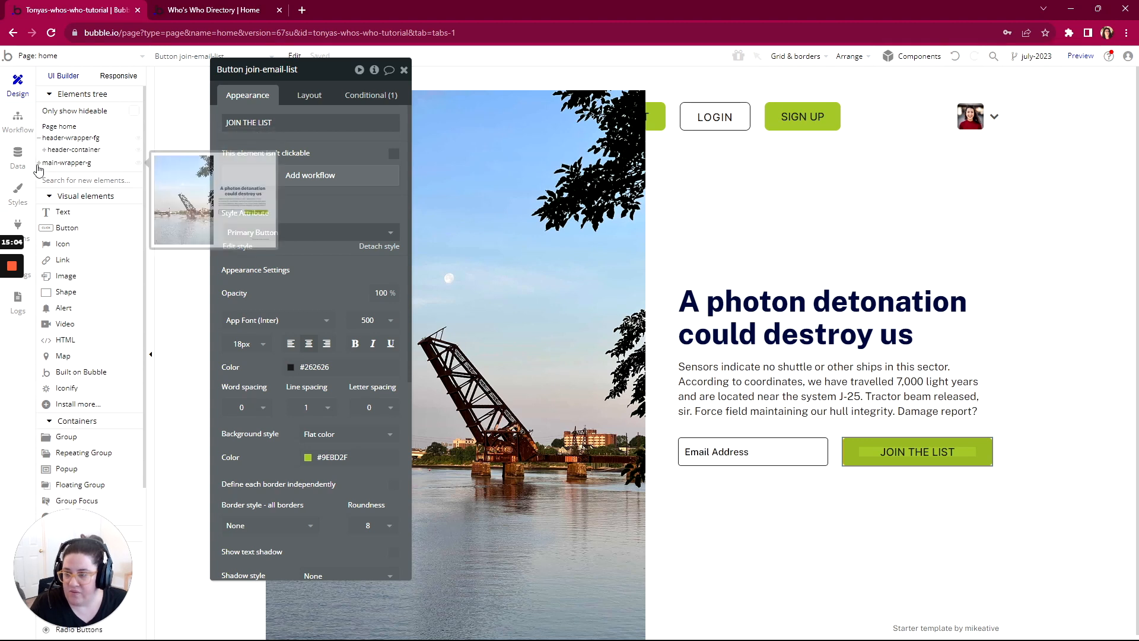
left_click(39, 163)
left_click(44, 152)
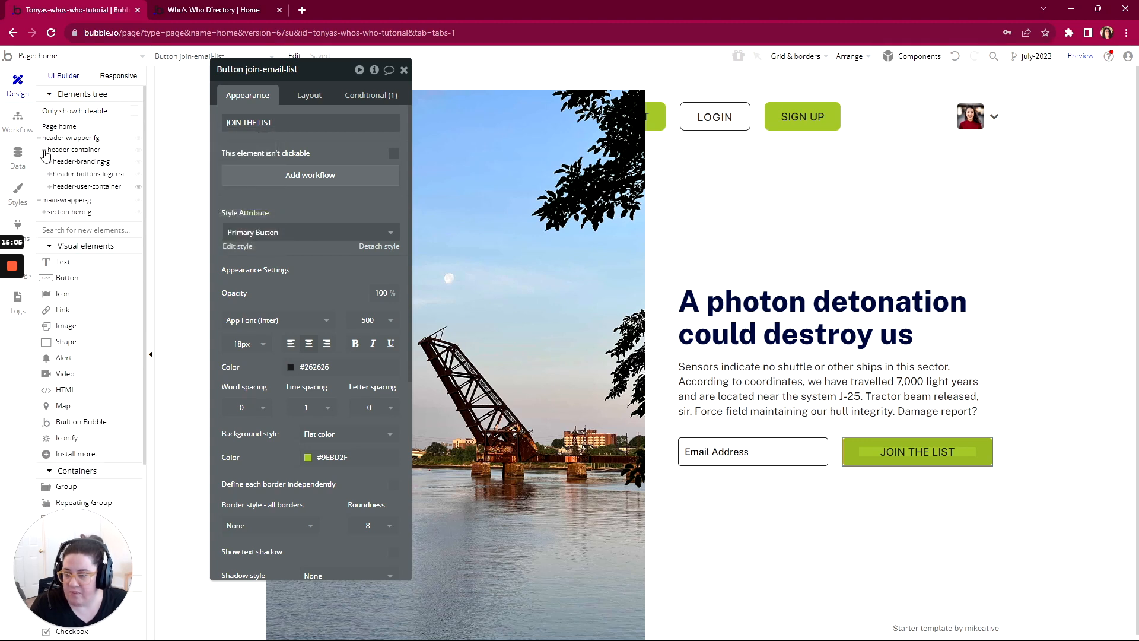
left_click(39, 200)
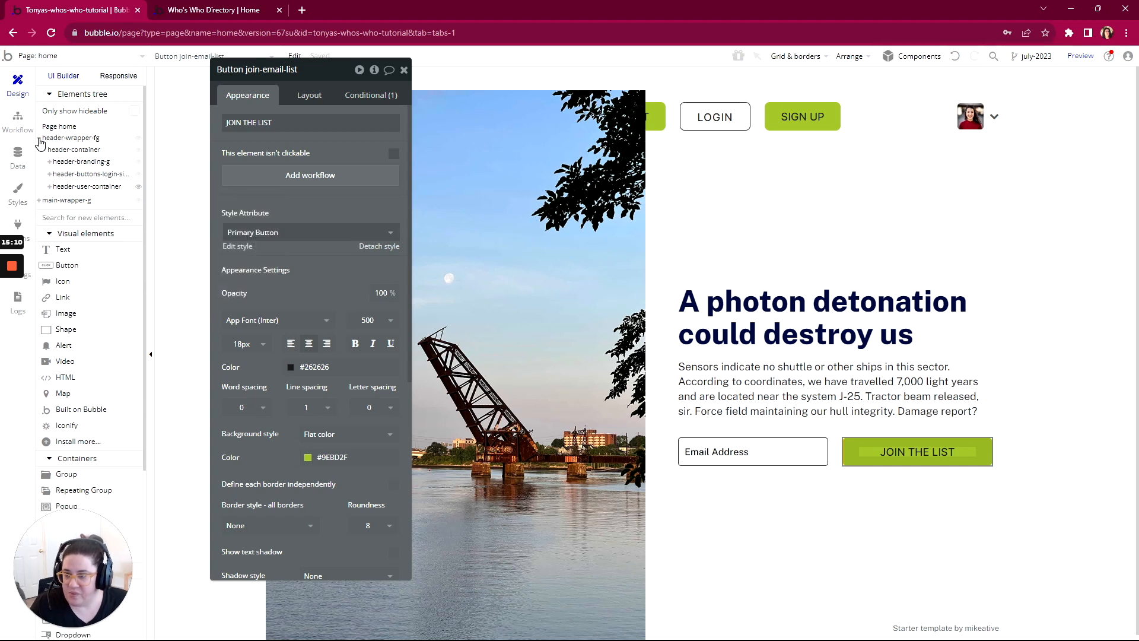
left_click(39, 138)
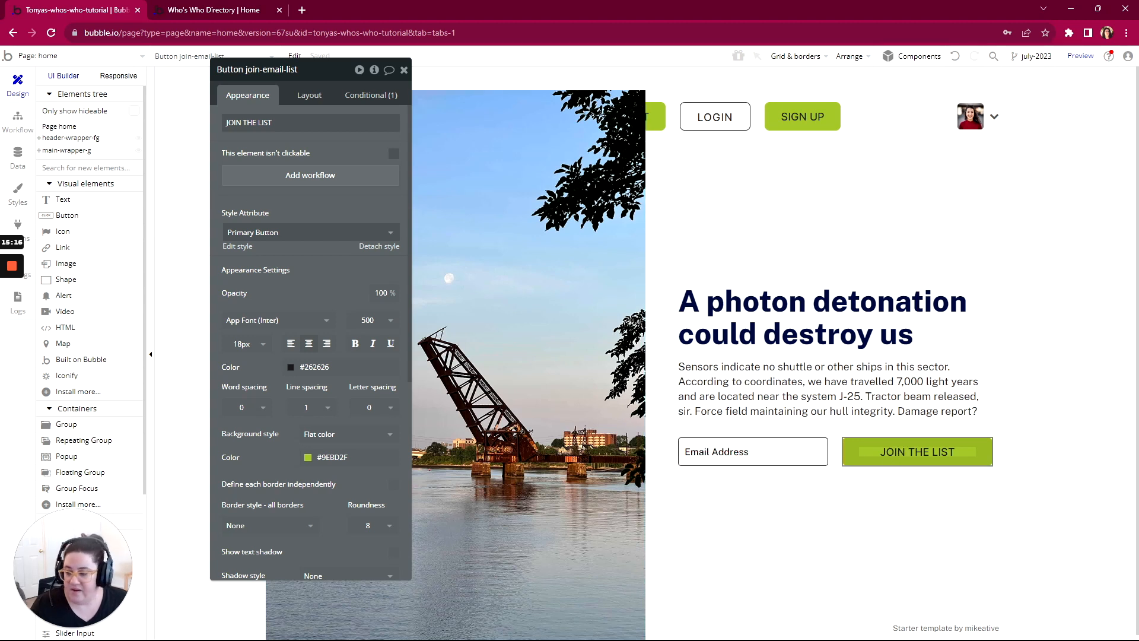
Step: Check the outline's "A new Lead is created in the database" item under Join the List Button, returning to the Bubble editor
key("alt+Tab")
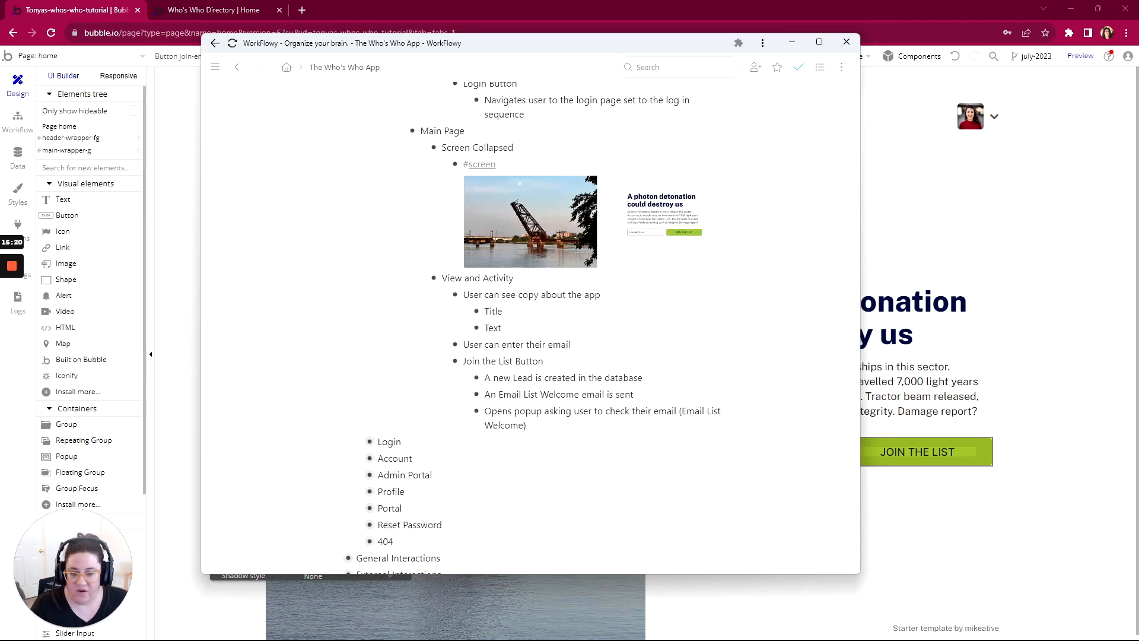
key("ctrl+shift+Left")
key("ctrl+shift+Left")
key("ctrl+shift+Left")
key("ctrl+shift+Left")
key("ctrl+shift+Left")
key("ctrl+shift+Left")
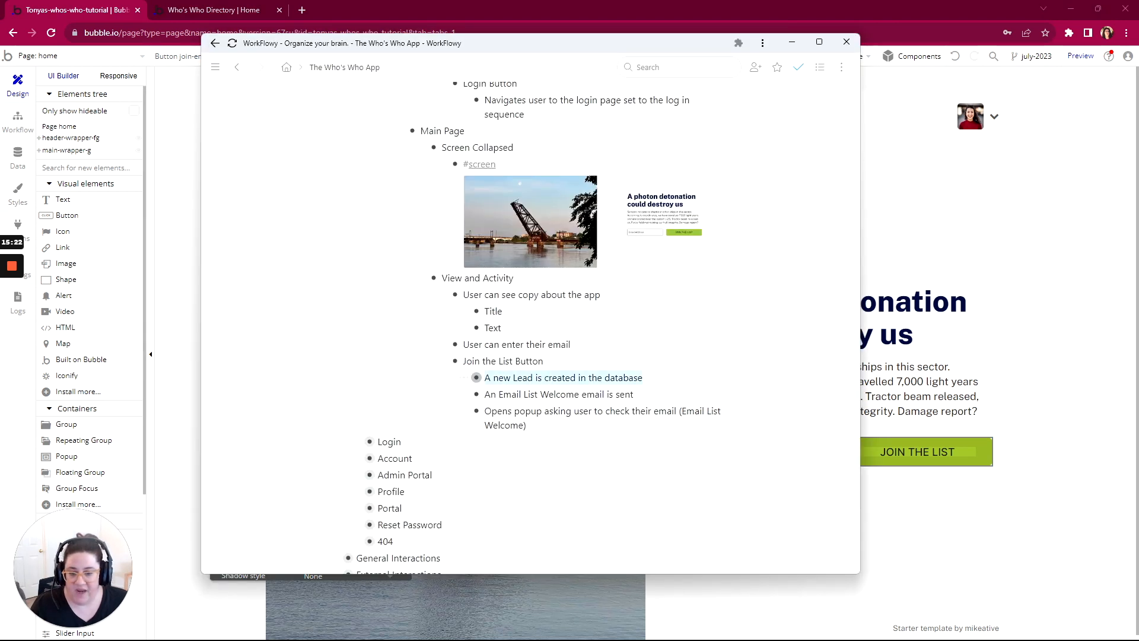
key("alt+Tab")
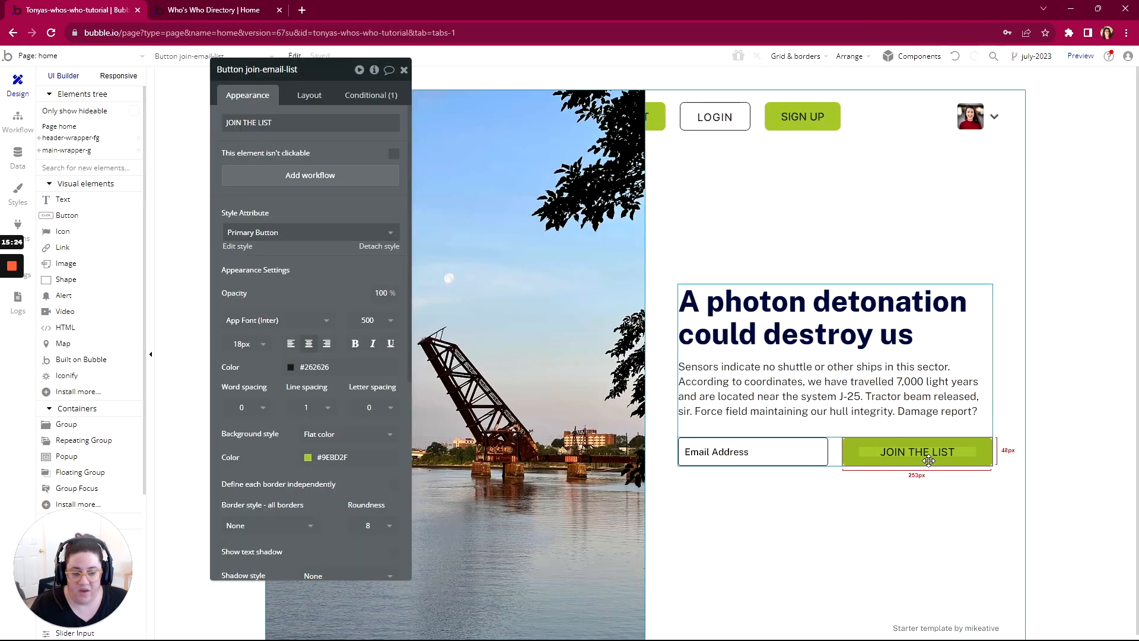
Step: Add a click workflow to the JOIN THE LIST button and look over the available Data (Things) actions
left_click(302, 181)
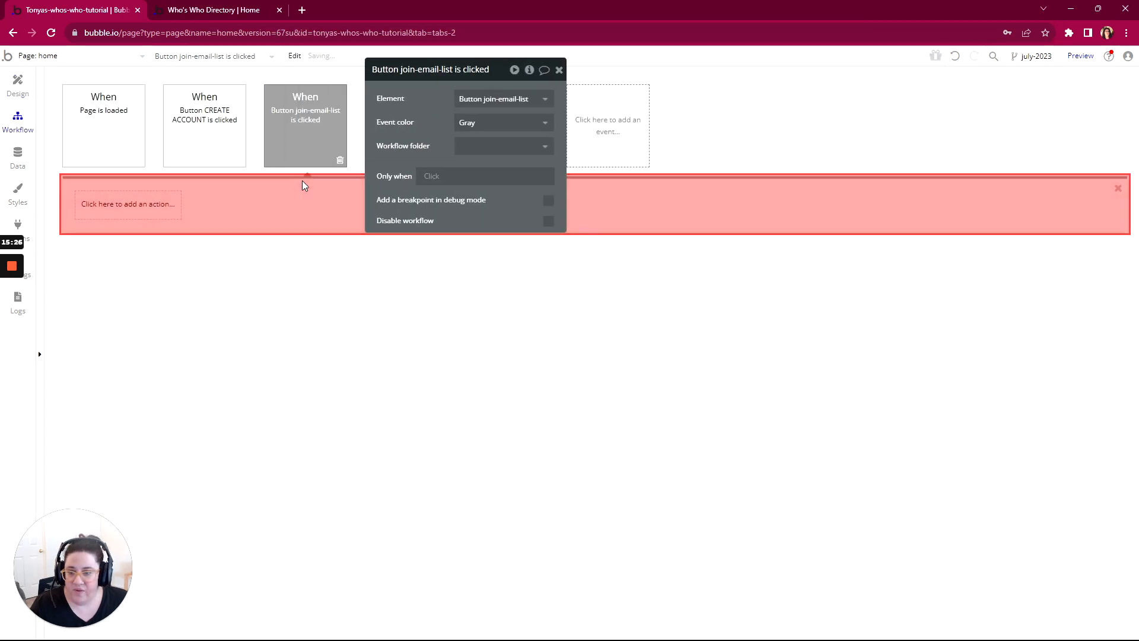
left_click(112, 204)
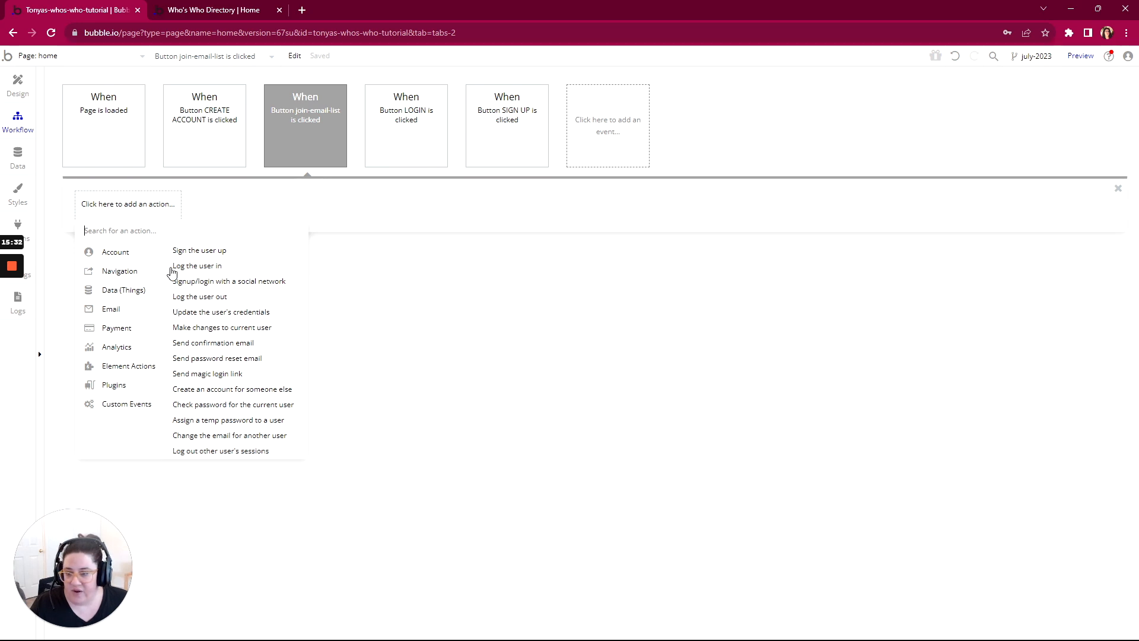
mouse_move(89, 293)
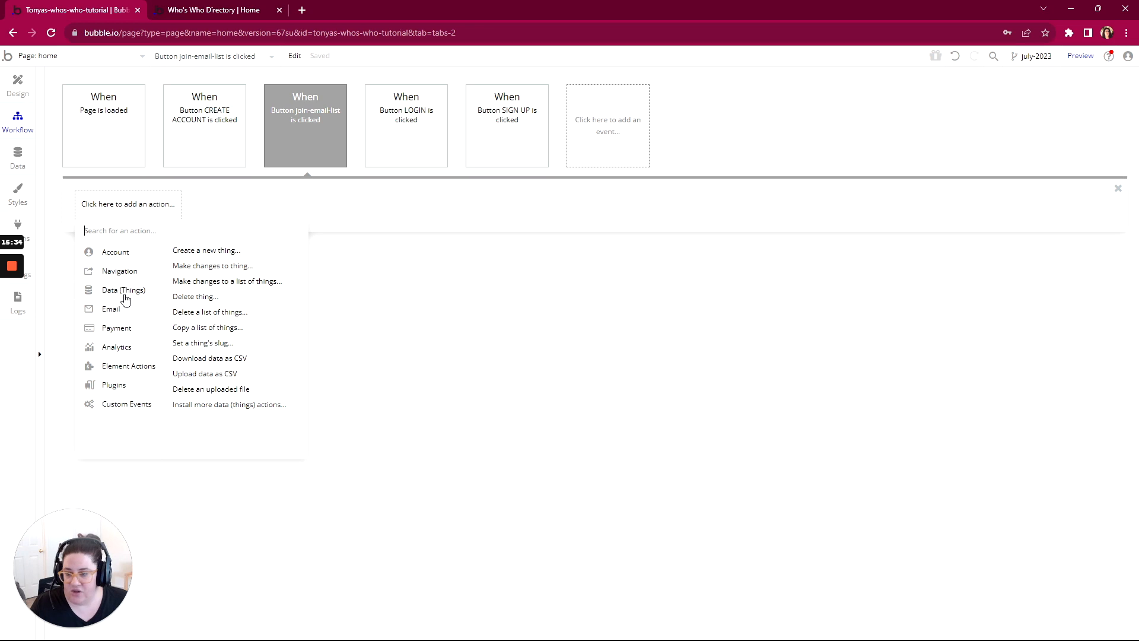
mouse_move(213, 256)
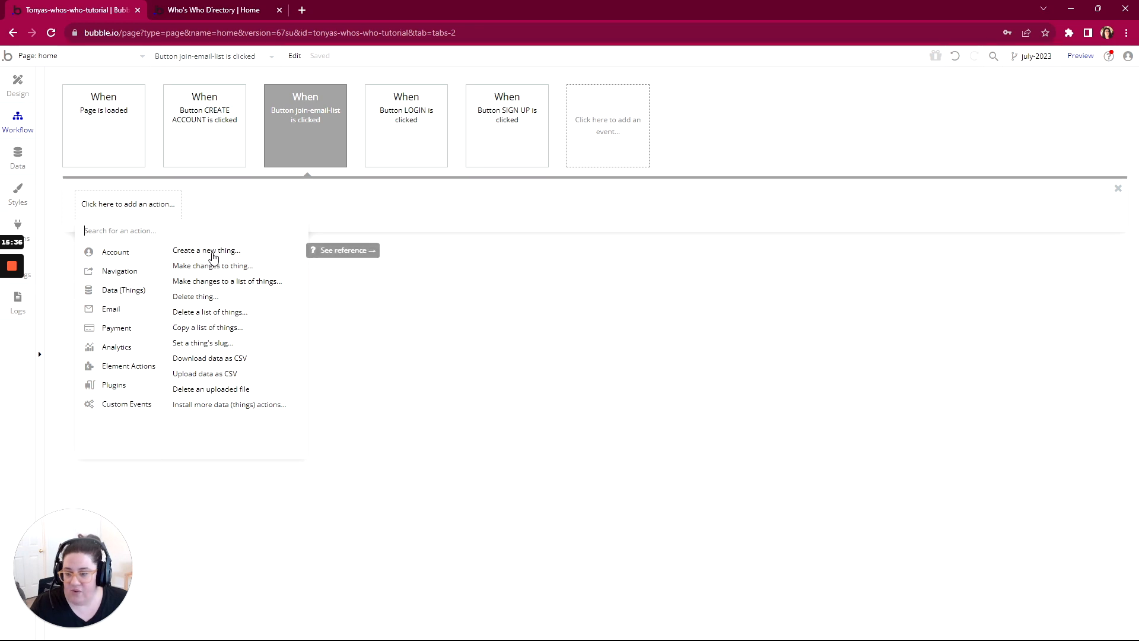
Step: Examine the app's data types and the development database's App data views
left_click(25, 161)
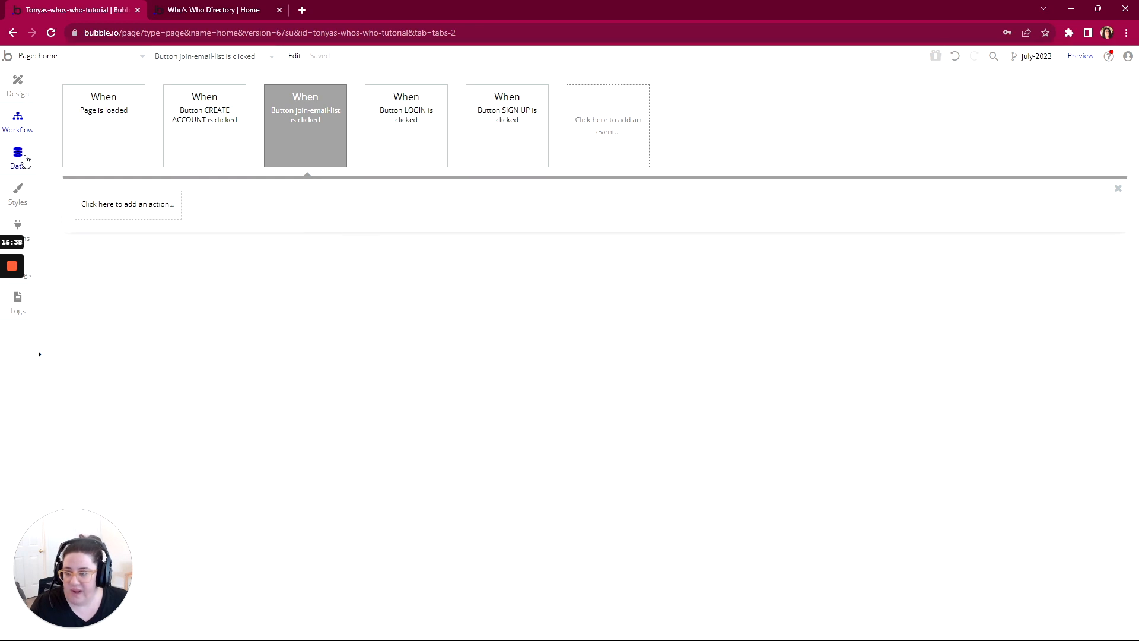
left_click(25, 160)
left_click(86, 101)
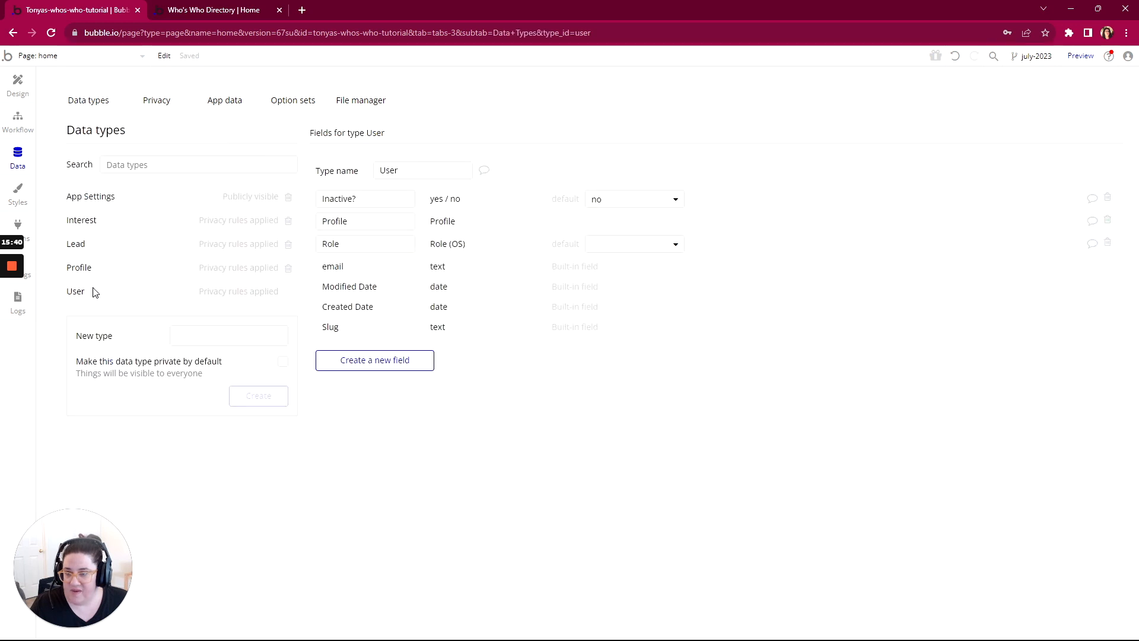
left_click(225, 102)
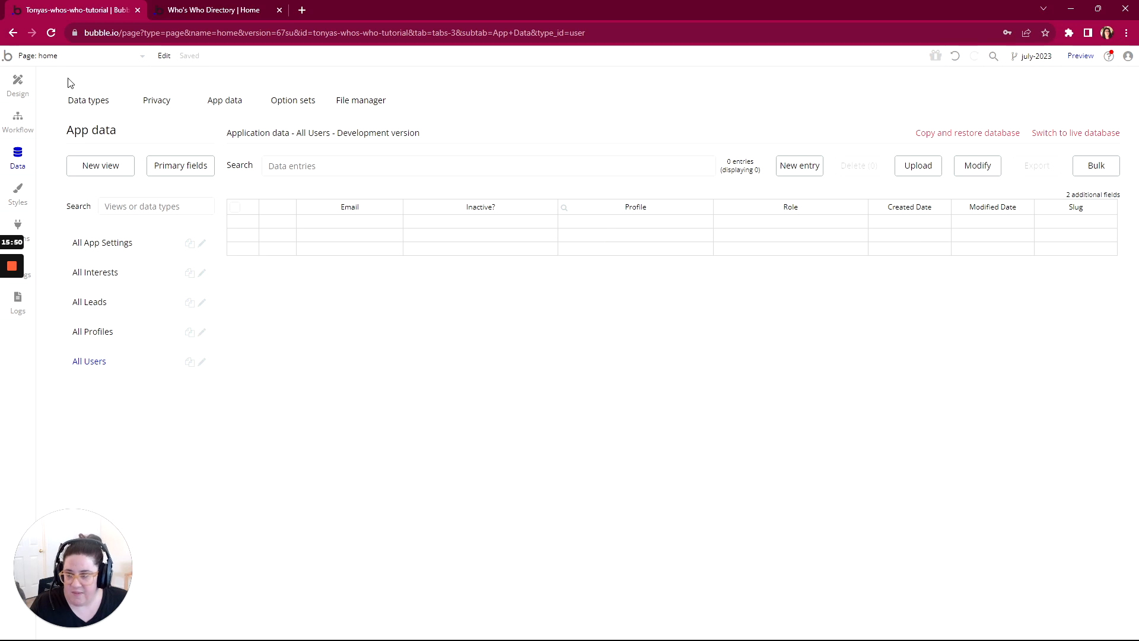
Step: Add a Create a new thing action of type Lead to the join-email-list workflow, including all of its fields
left_click(19, 119)
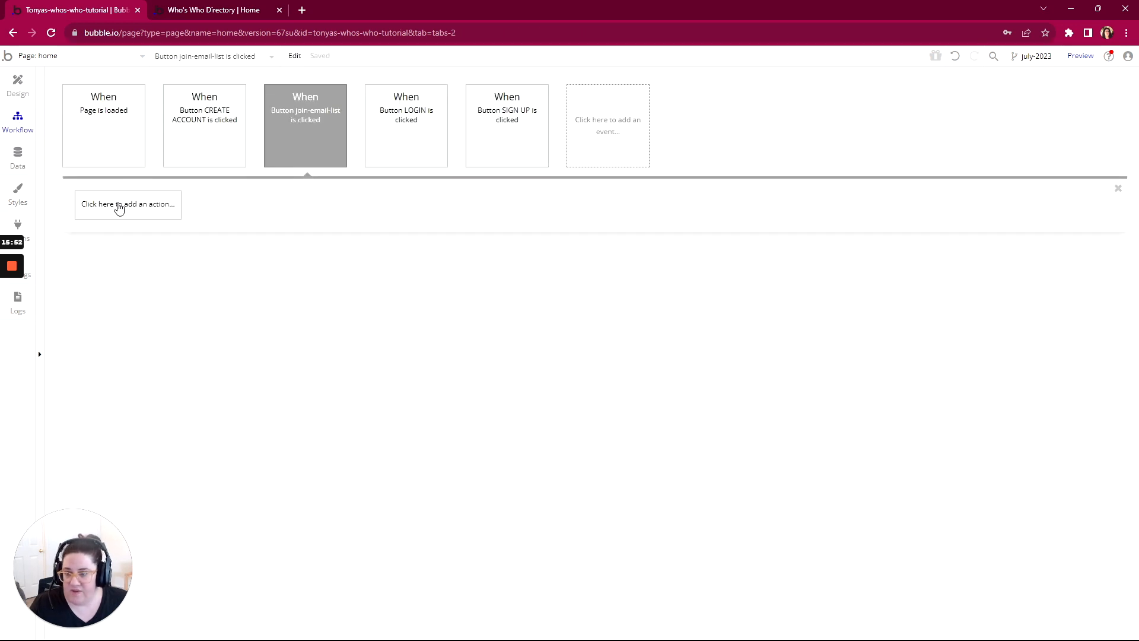
left_click(119, 206)
mouse_move(97, 294)
left_click(207, 252)
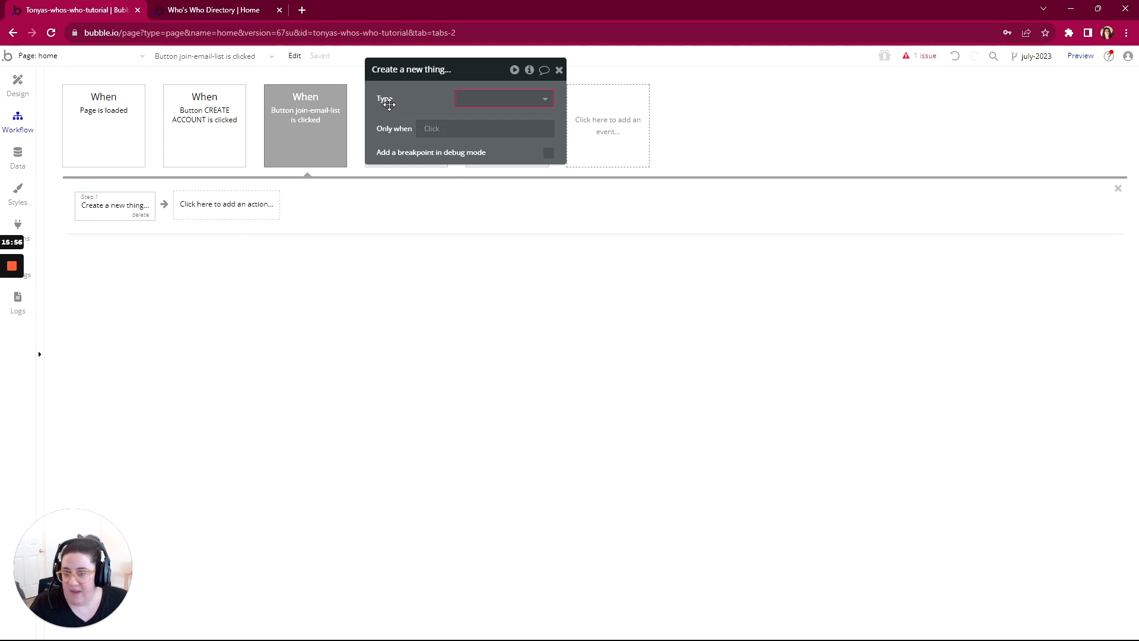
left_click(485, 100)
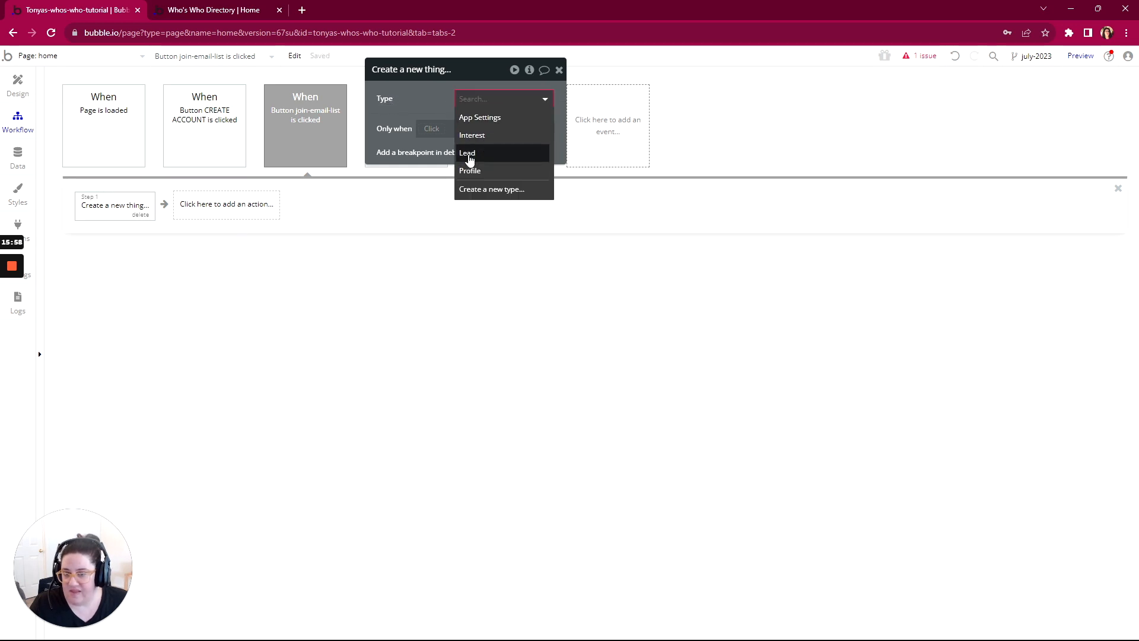
left_click(469, 155)
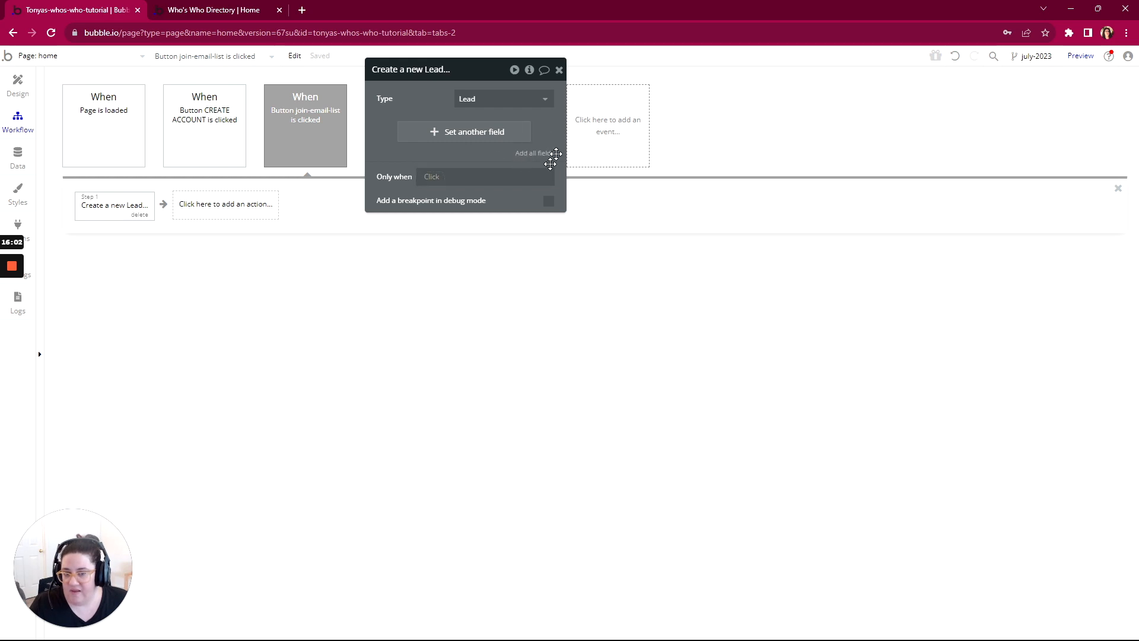
left_click(535, 156)
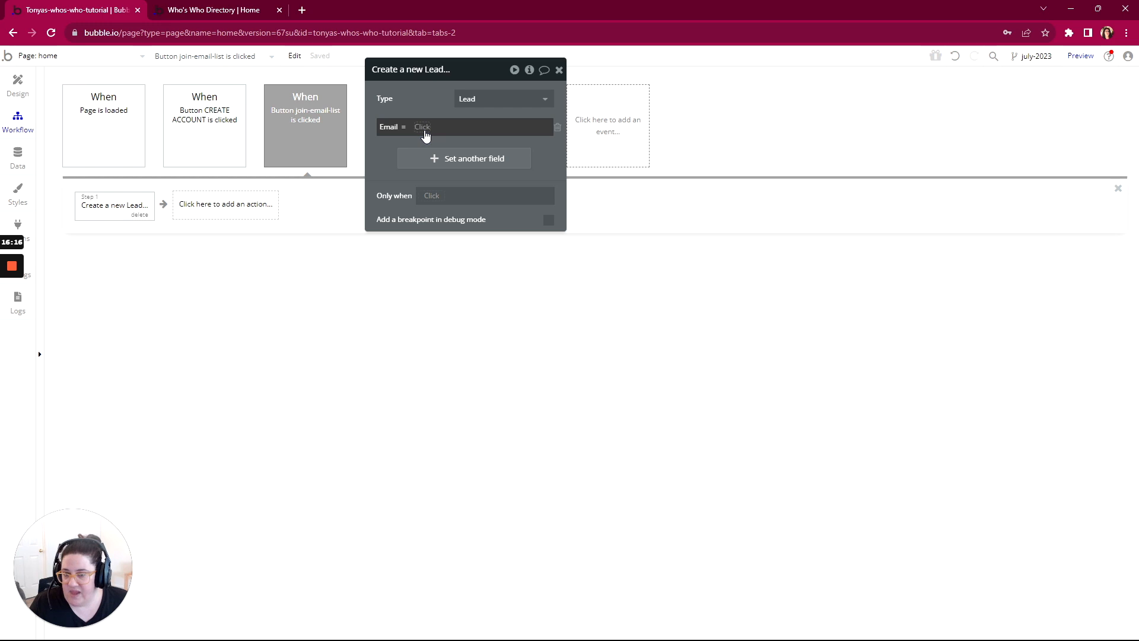
Step: Check the Email Address input's element name on the home page, returning to the Create a new Lead action
left_click(18, 88)
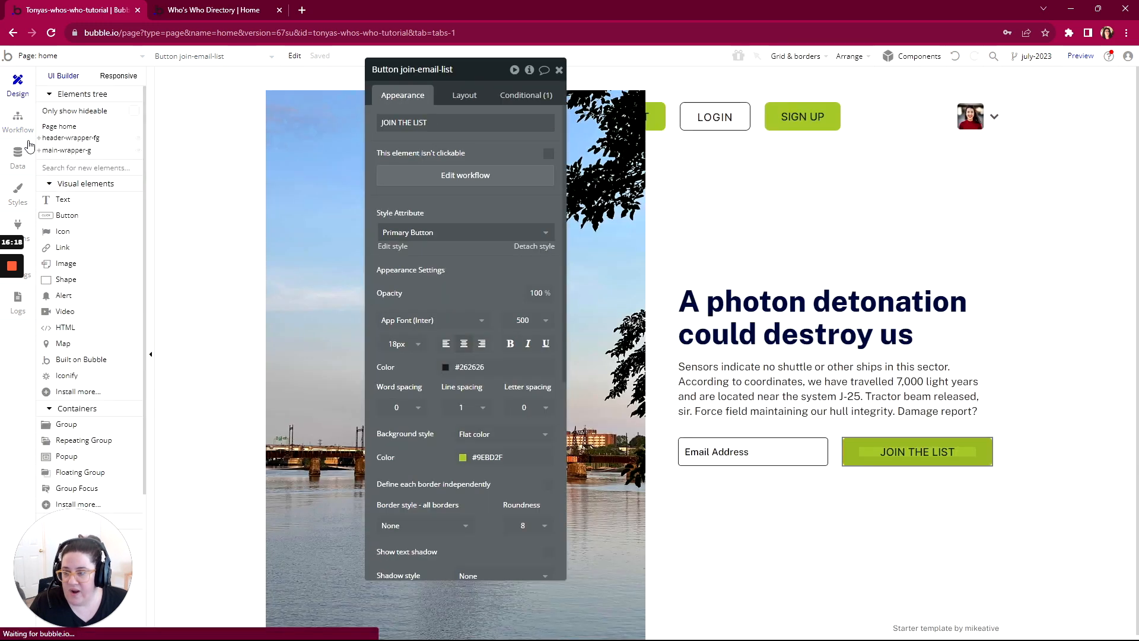
left_click(704, 457)
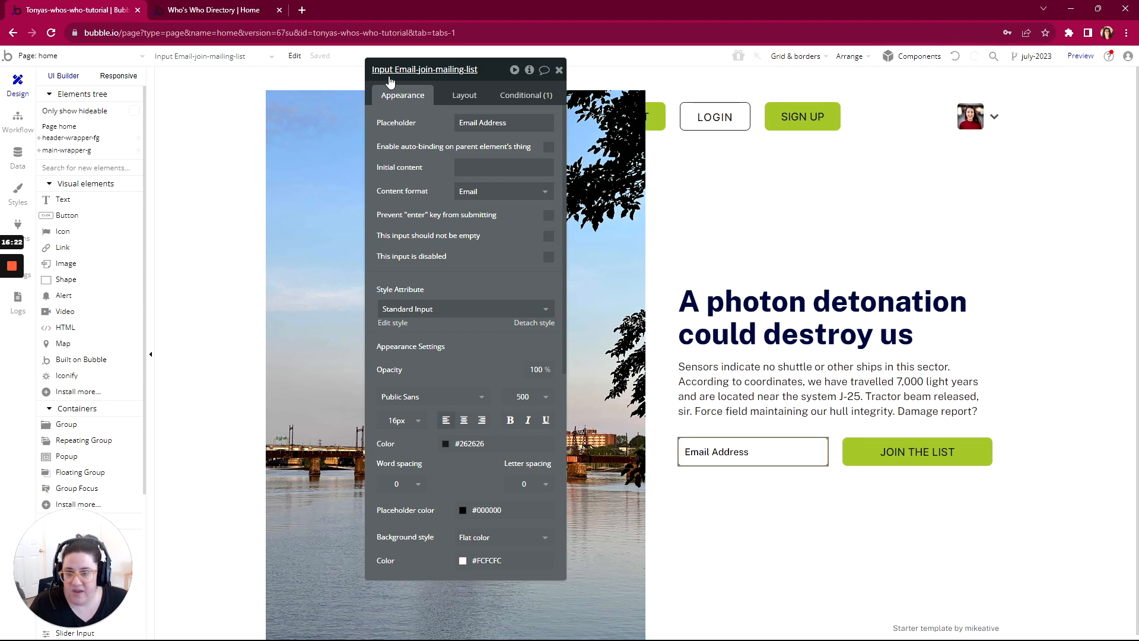
left_click(18, 121)
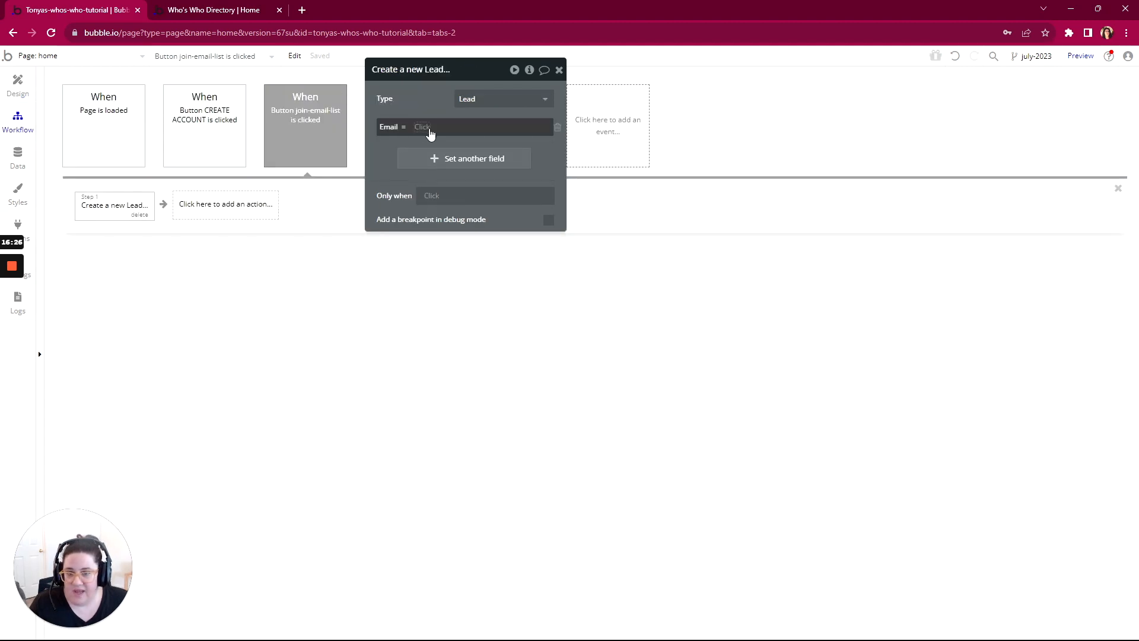
Step: Look over the dynamic data sources for the new Lead's Email field, and enter a static e-mail address there
left_click(423, 127)
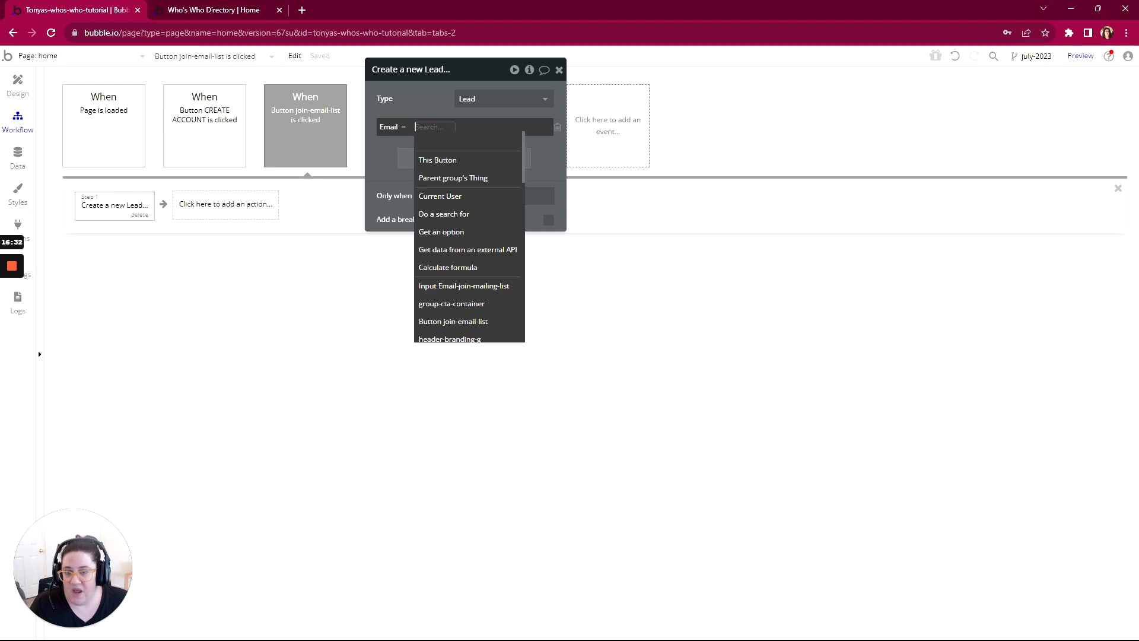
left_click(484, 127)
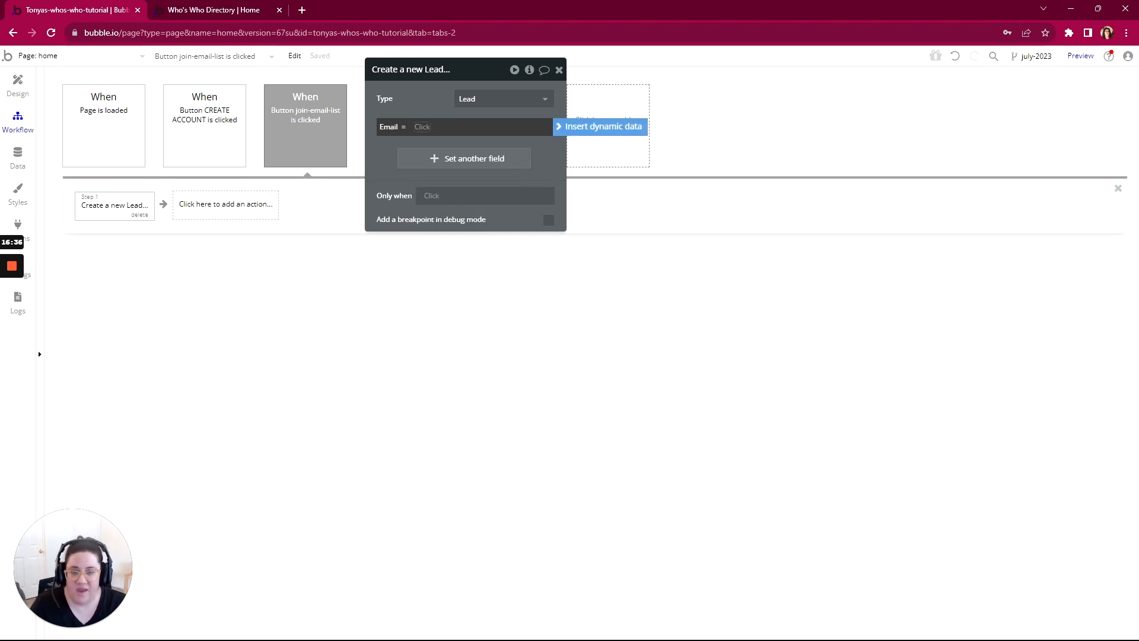
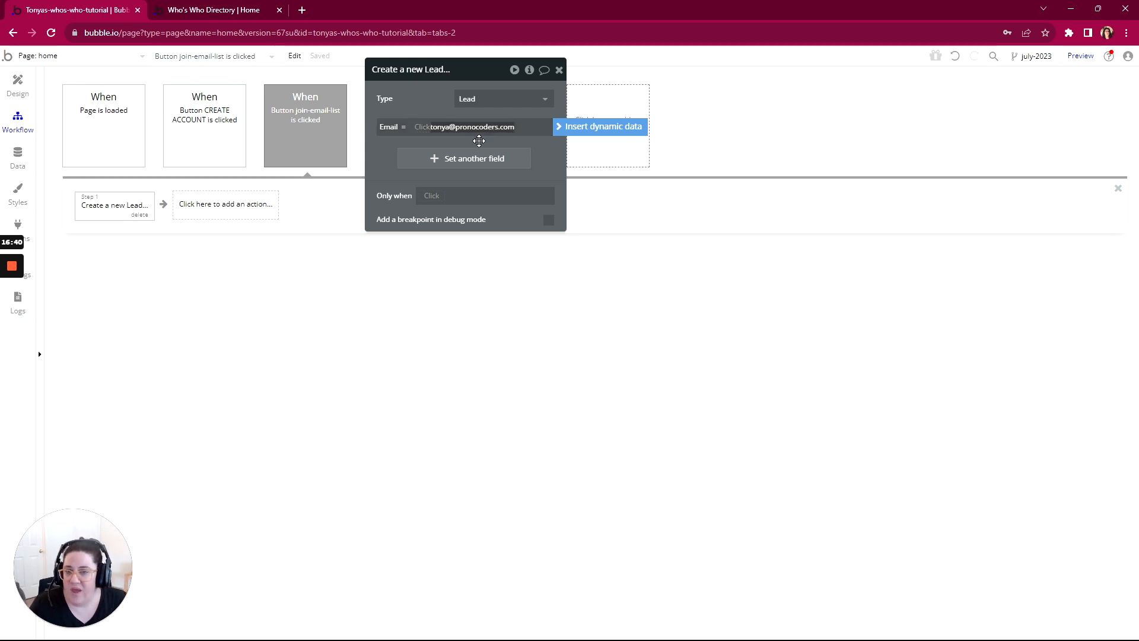
Step: Replace the static address in the new Lead's Email field with Input Email-join-mailing-list's value, and check that input on the home page
left_click_drag(503, 127, 431, 137)
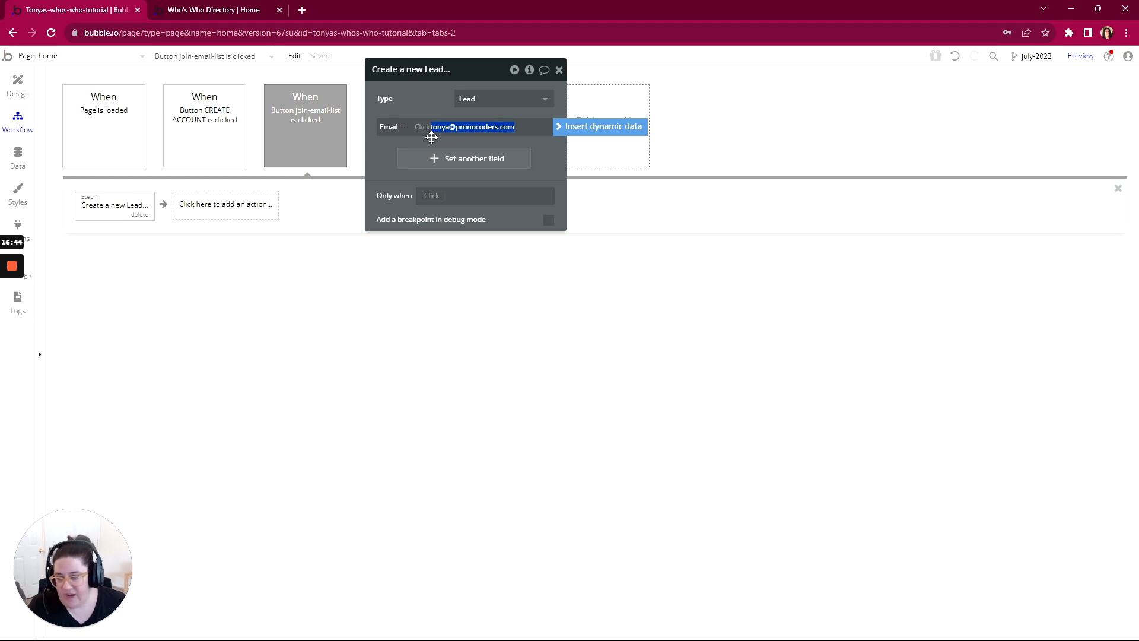
key("BackSpace")
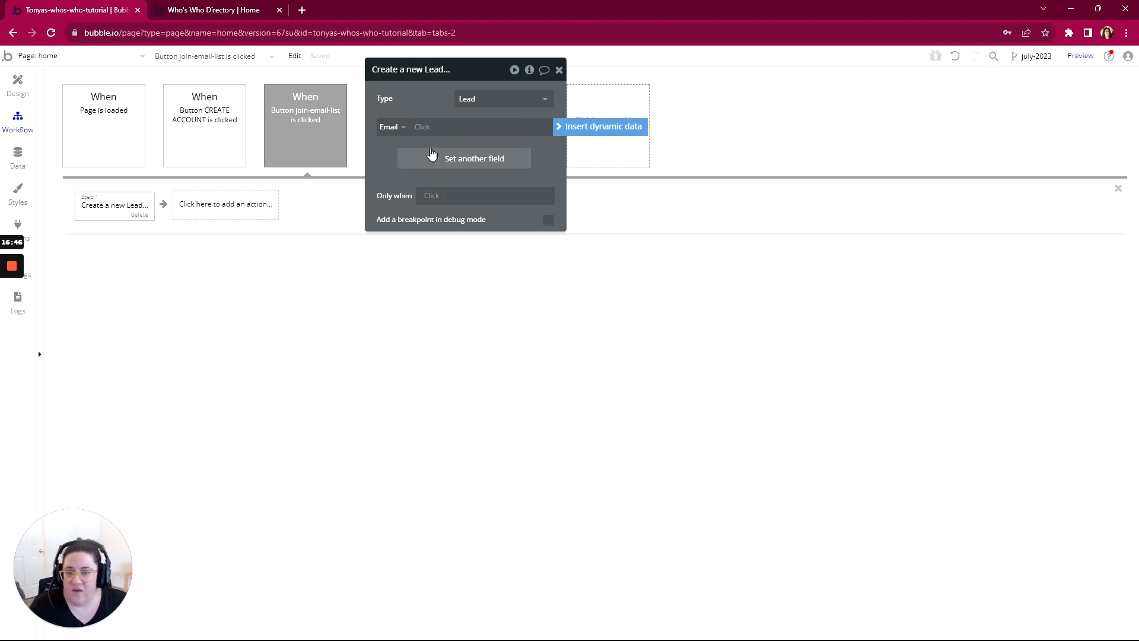
left_click(423, 131)
left_click(425, 132)
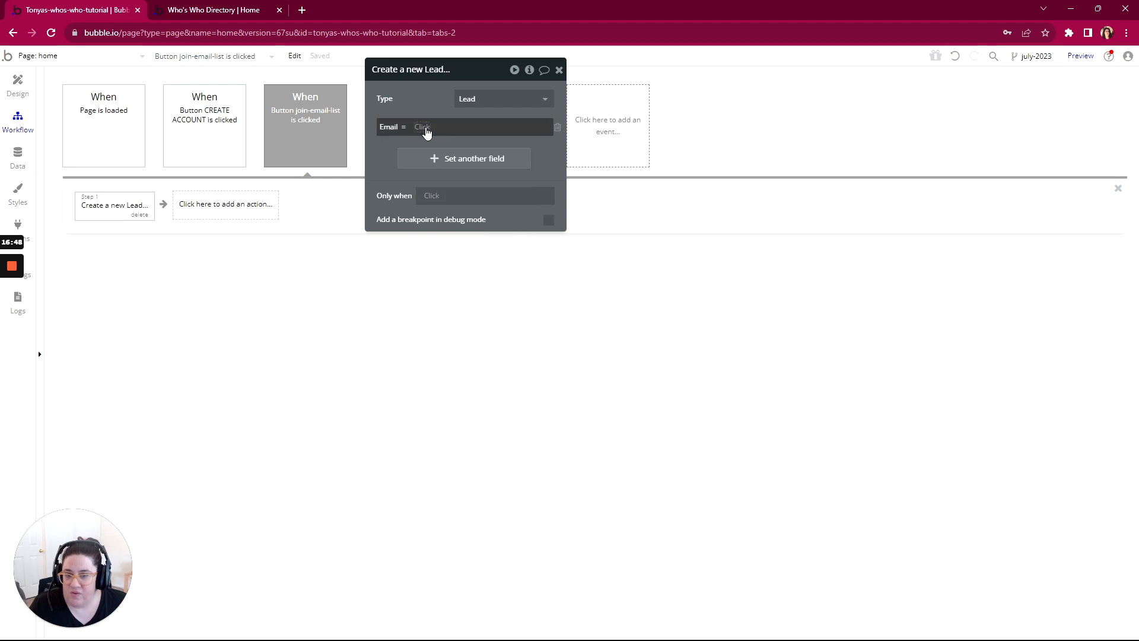
left_click(600, 127)
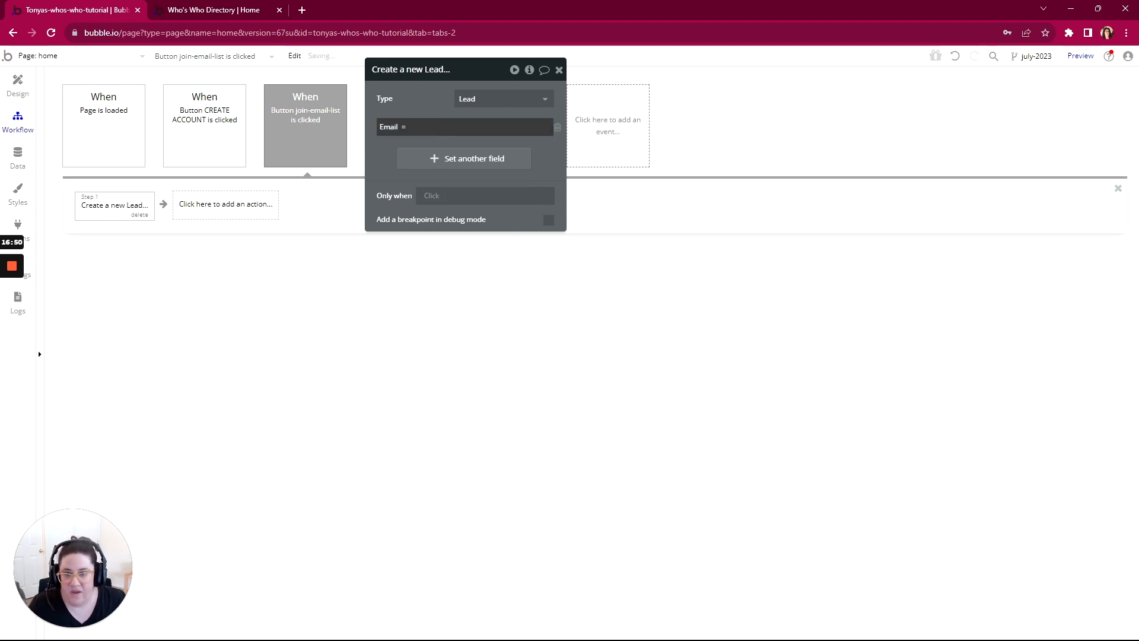
left_click(459, 128)
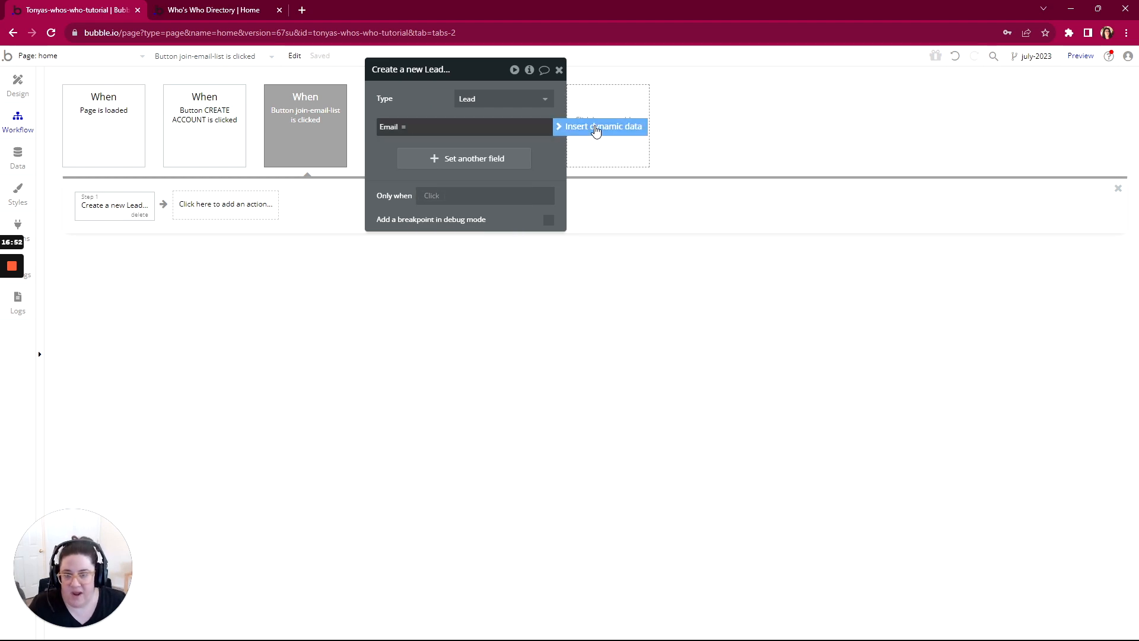
left_click(596, 131)
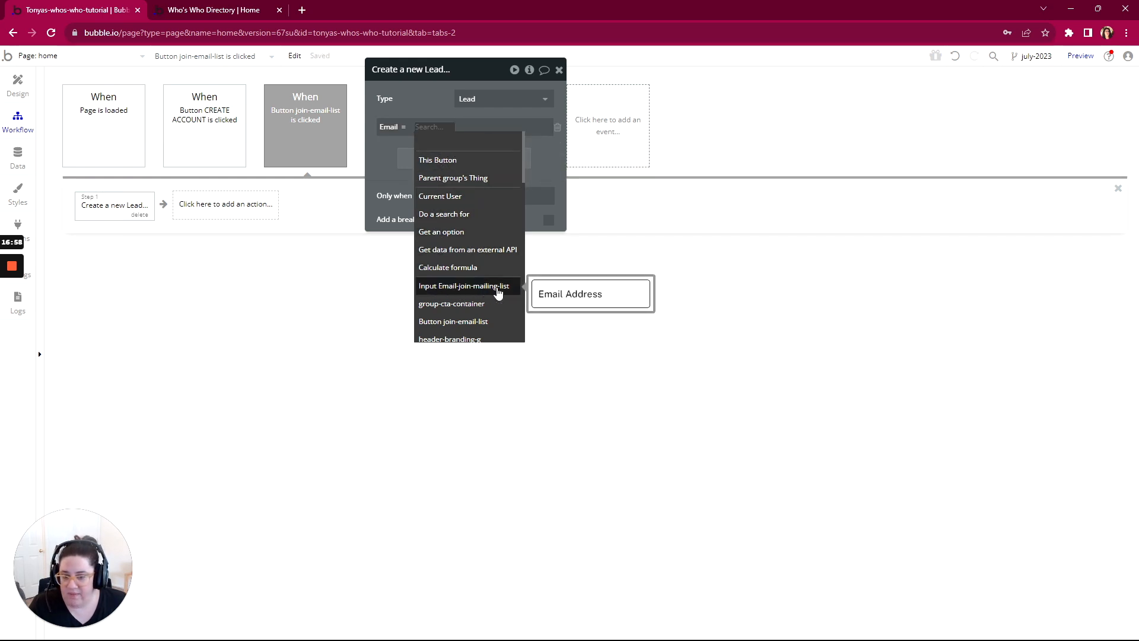
left_click(472, 290)
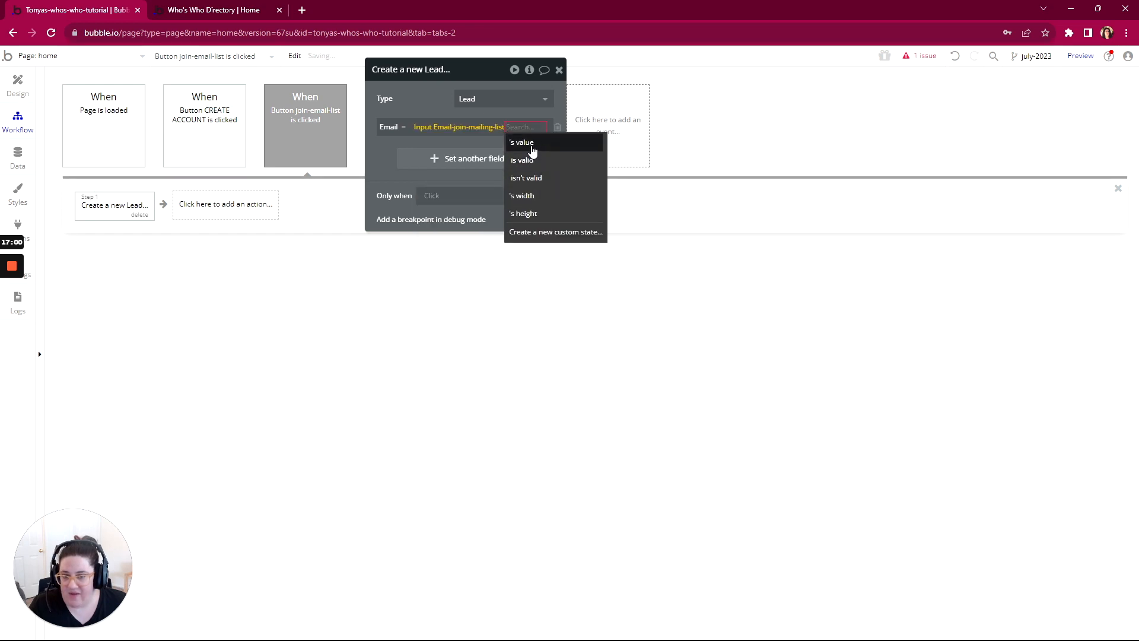
left_click(532, 148)
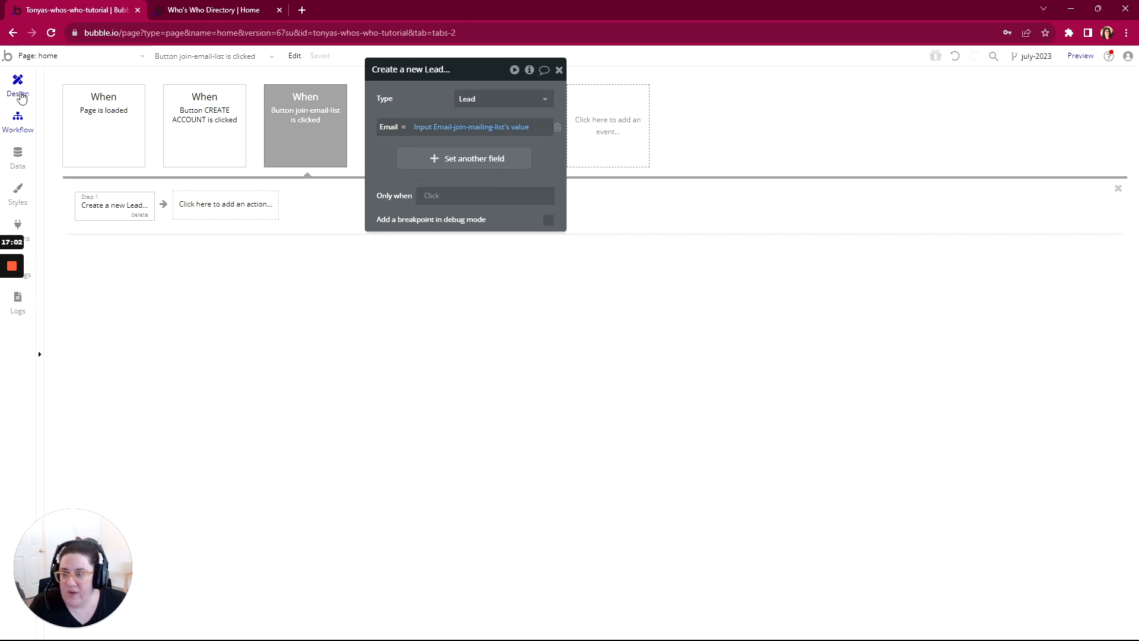
left_click(21, 95)
scroll(80, 386, "down", 4)
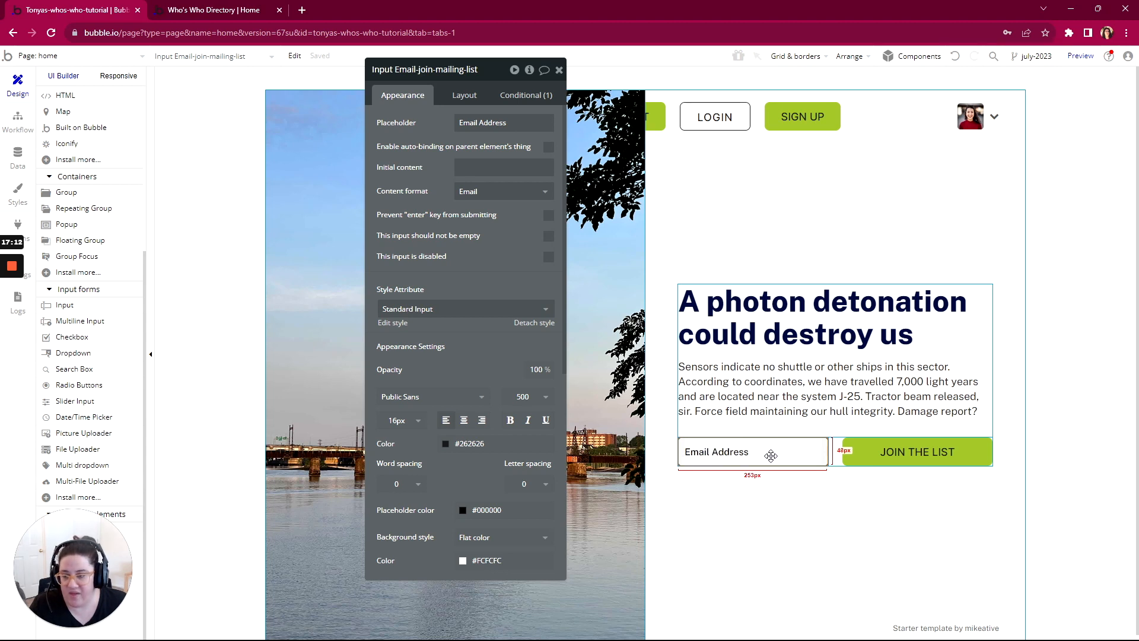
left_click(18, 122)
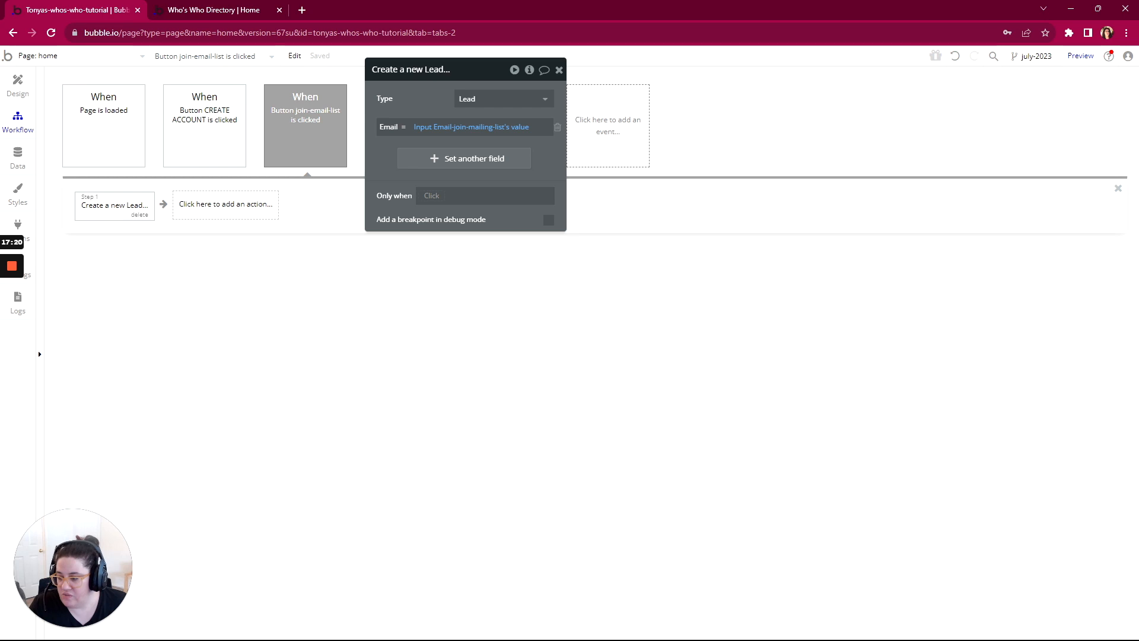
Step: Switch to the WorkFlowy outline and mark "A new Lead is created in the database" as complete
key("alt+Tab")
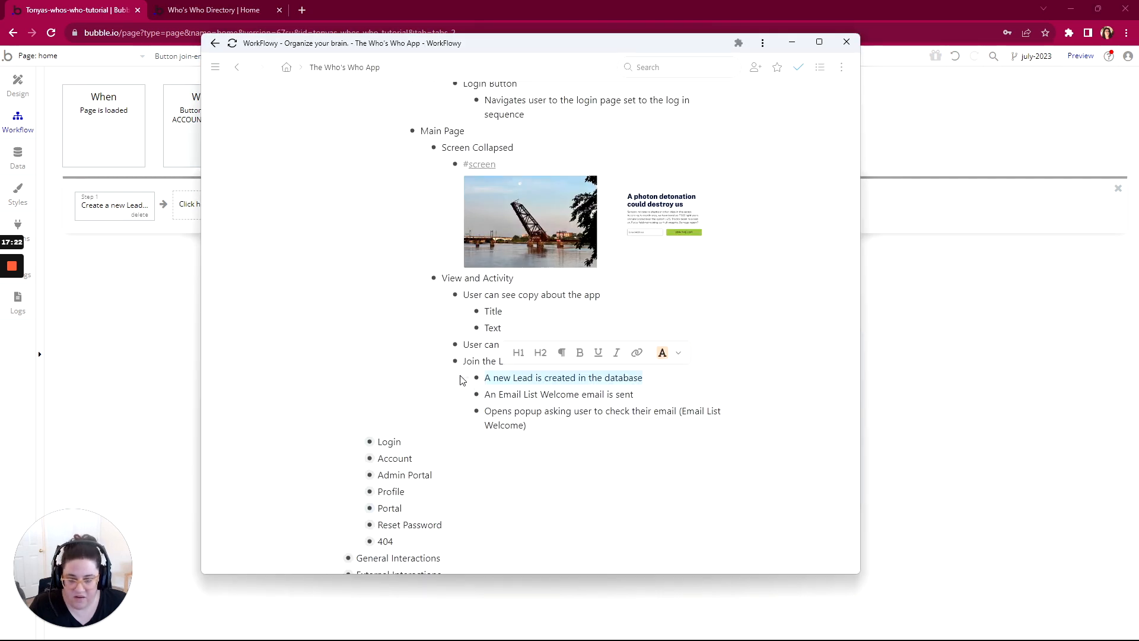
mouse_move(477, 377)
left_click(571, 146)
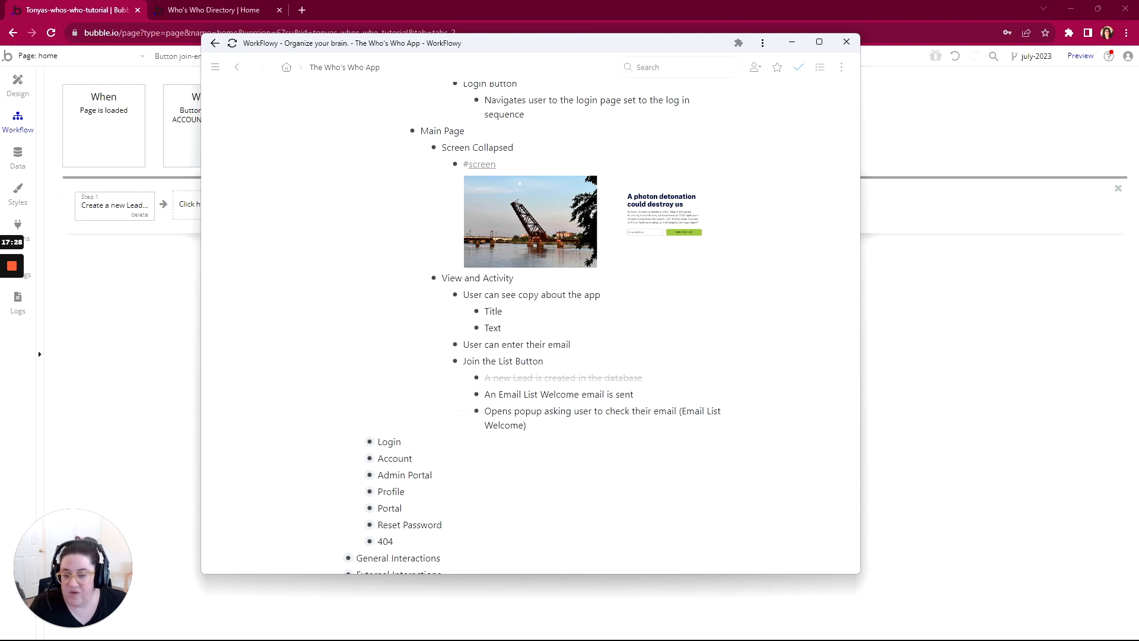
Step: Back in Bubble, add a Send email action to the join-email-list workflow, addressed to Input Email-join-mailing-list's value
left_click(21, 121)
left_click(204, 207)
mouse_move(211, 350)
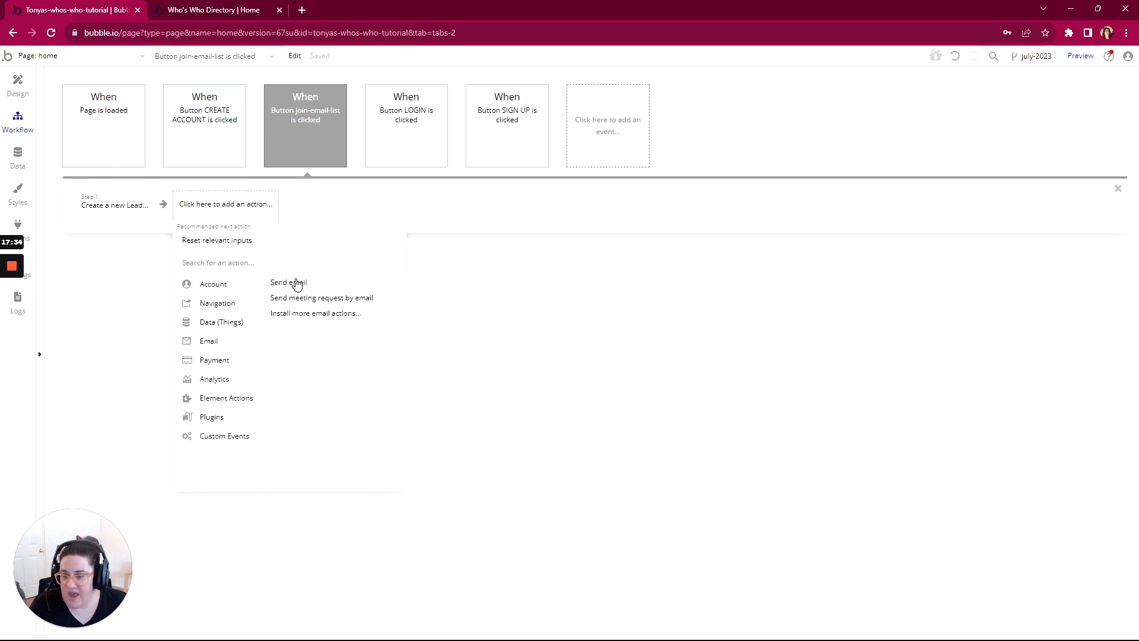
left_click(293, 283)
left_click(505, 99)
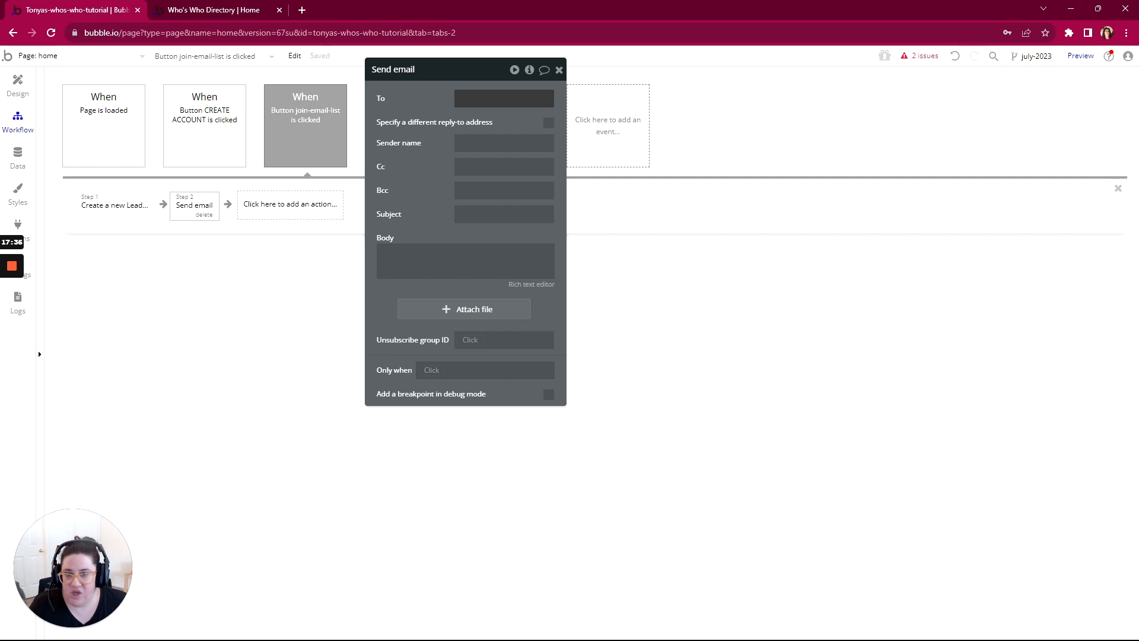
left_click(599, 98)
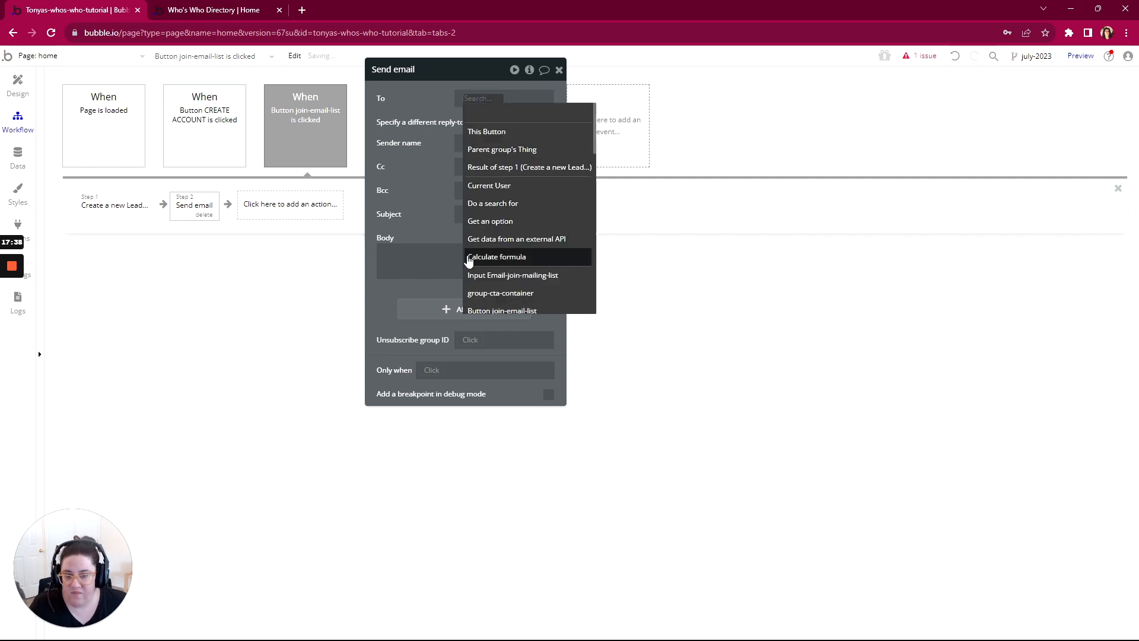
left_click(475, 276)
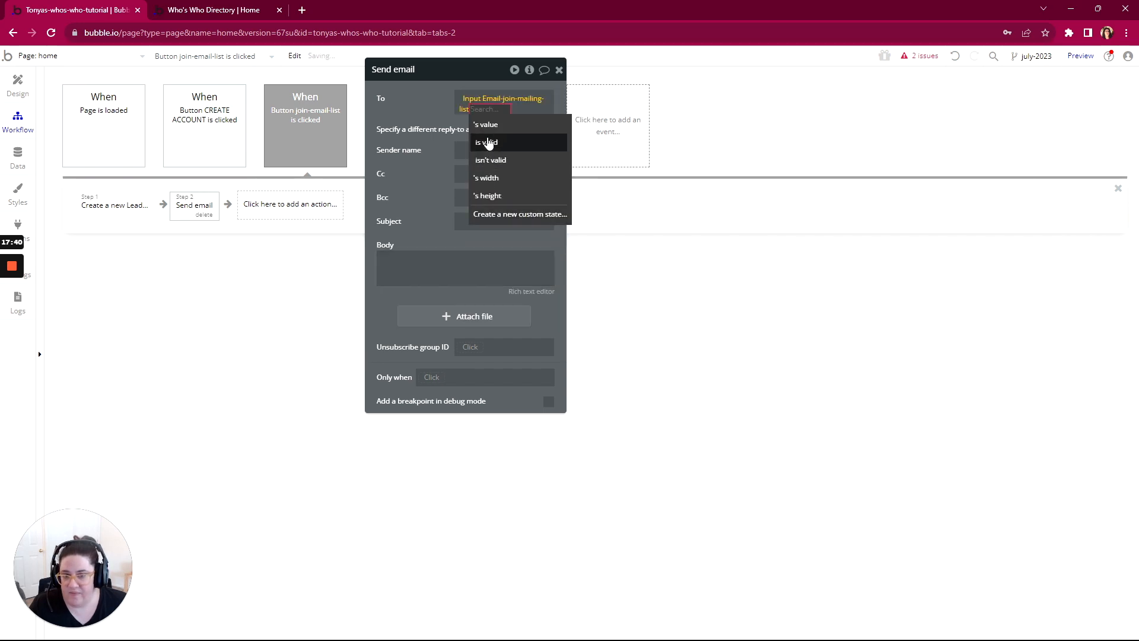
left_click(485, 125)
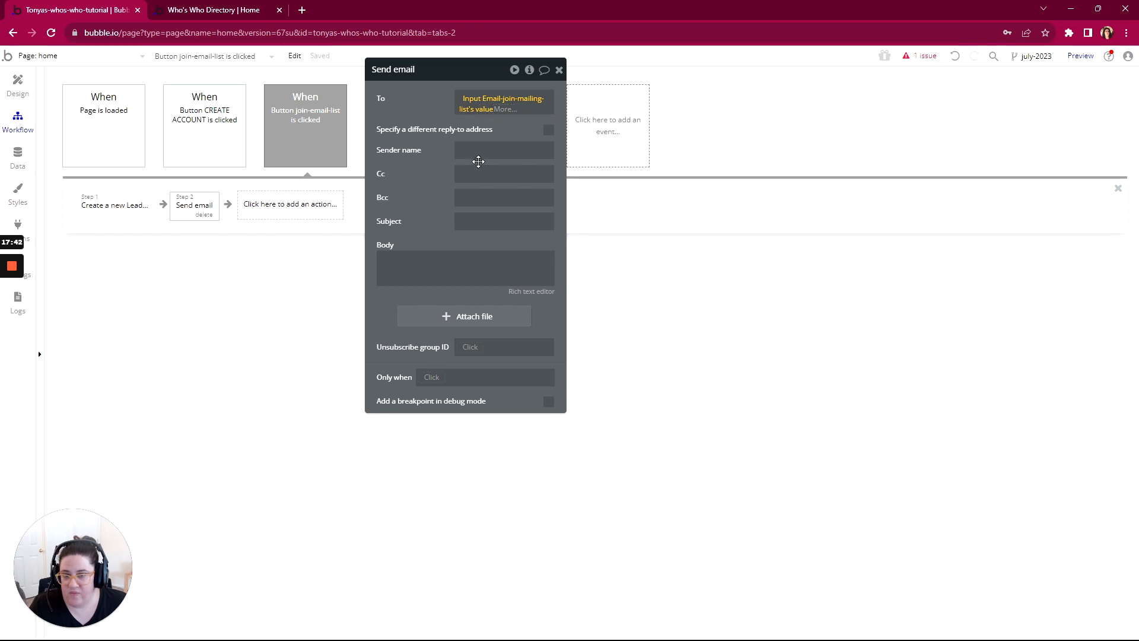
Step: Set the email's sender name to "Who's Who Directory" and its subject to "Welcome to the list."
left_click(478, 152)
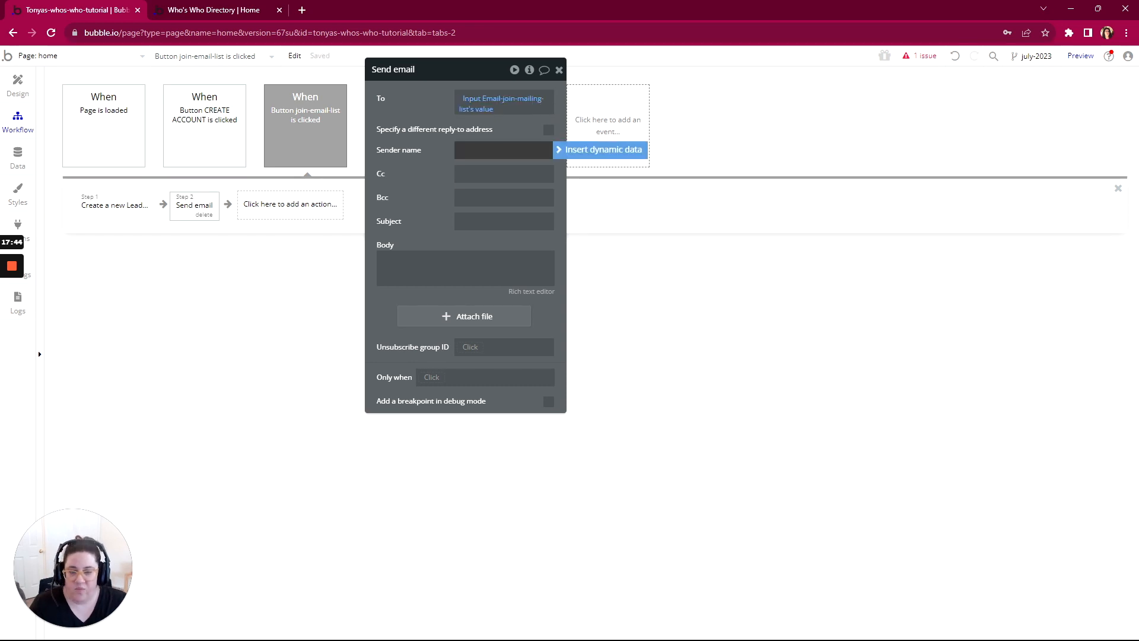
type("Who's Wh")
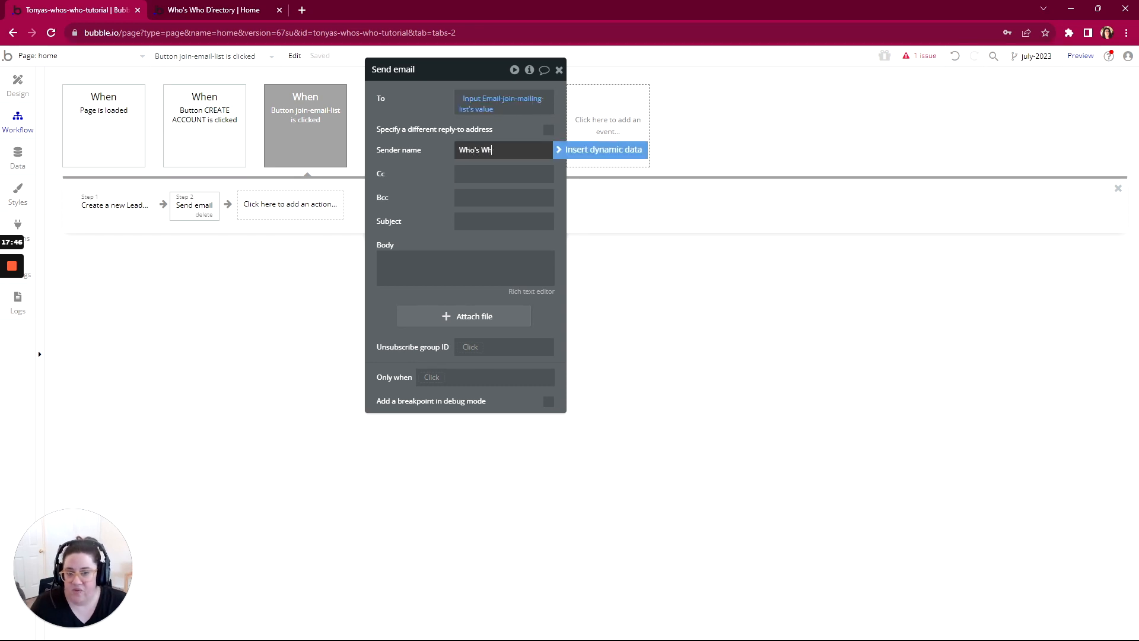
type("o Directory")
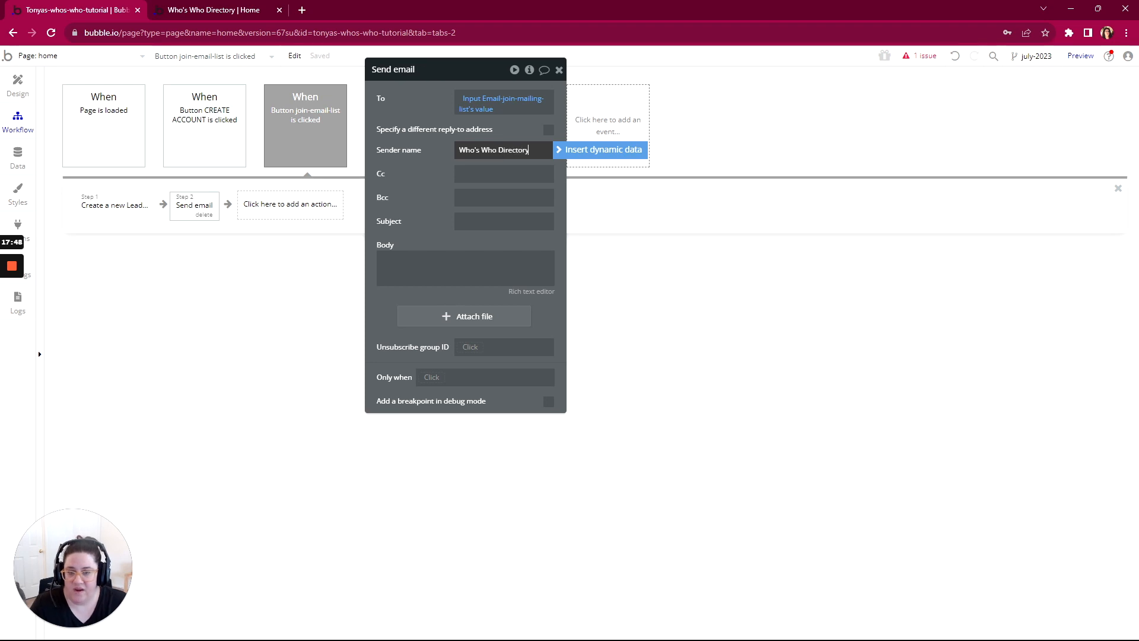
key("ctrl+a")
left_click(493, 221)
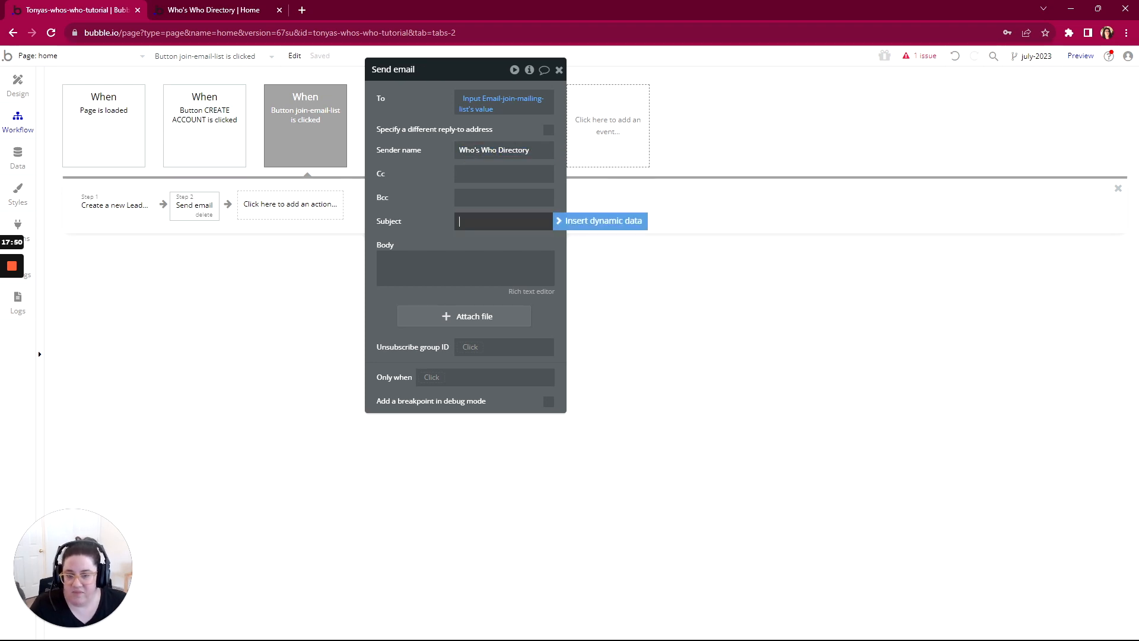
type("Welcome to the")
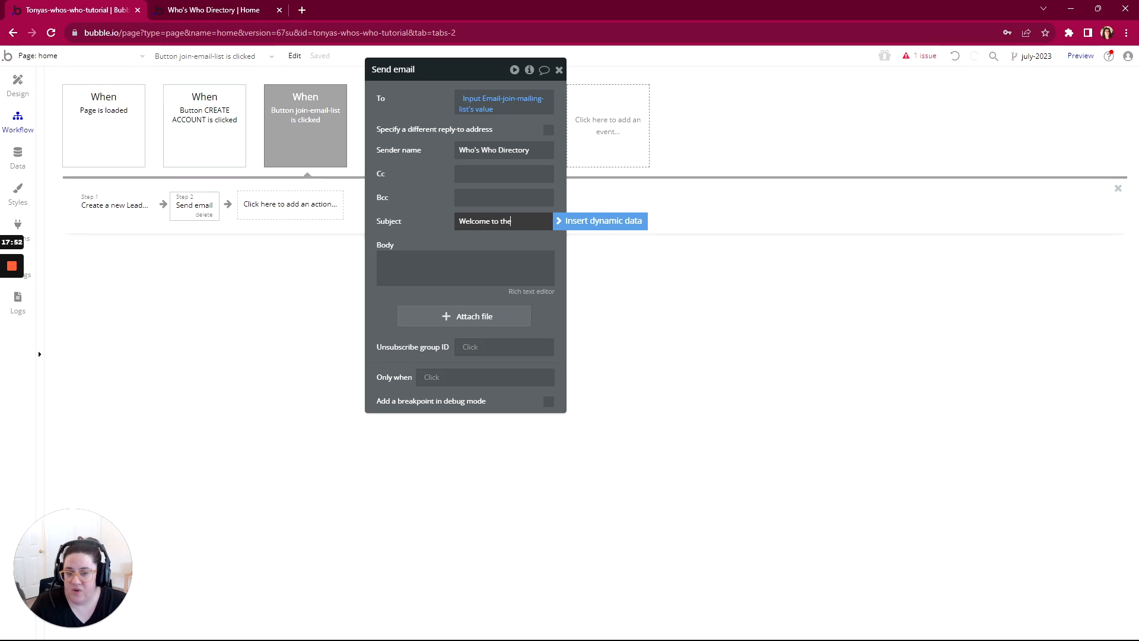
type(".")
Step: Write "Thank you for joining our mailing list." as the welcome email's body
left_click(475, 267)
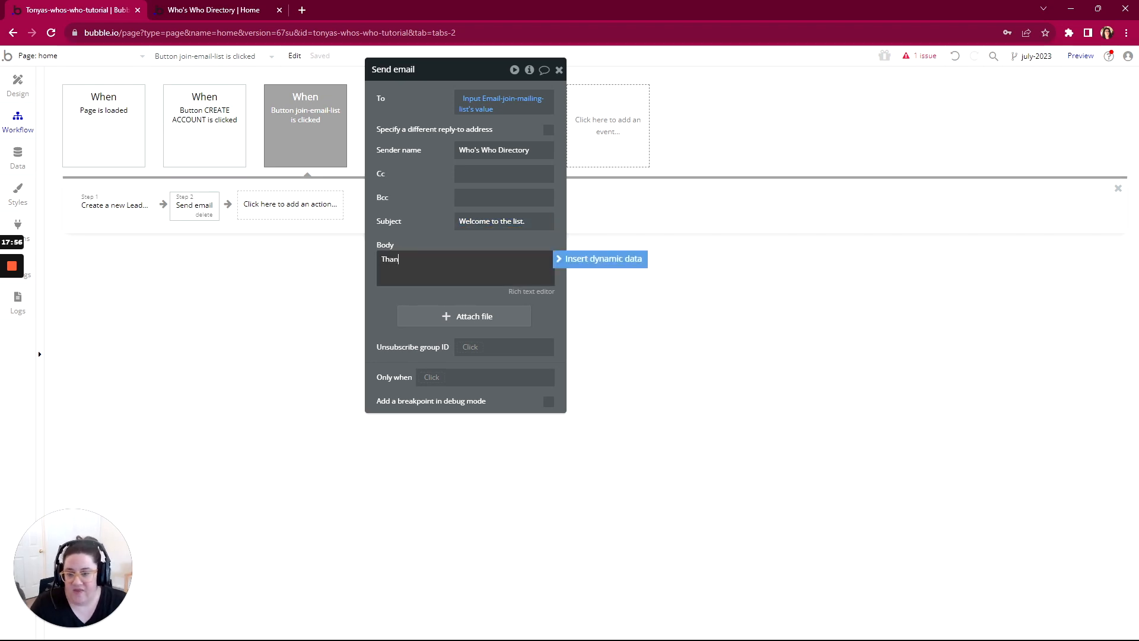
type("Thank you for joining ou")
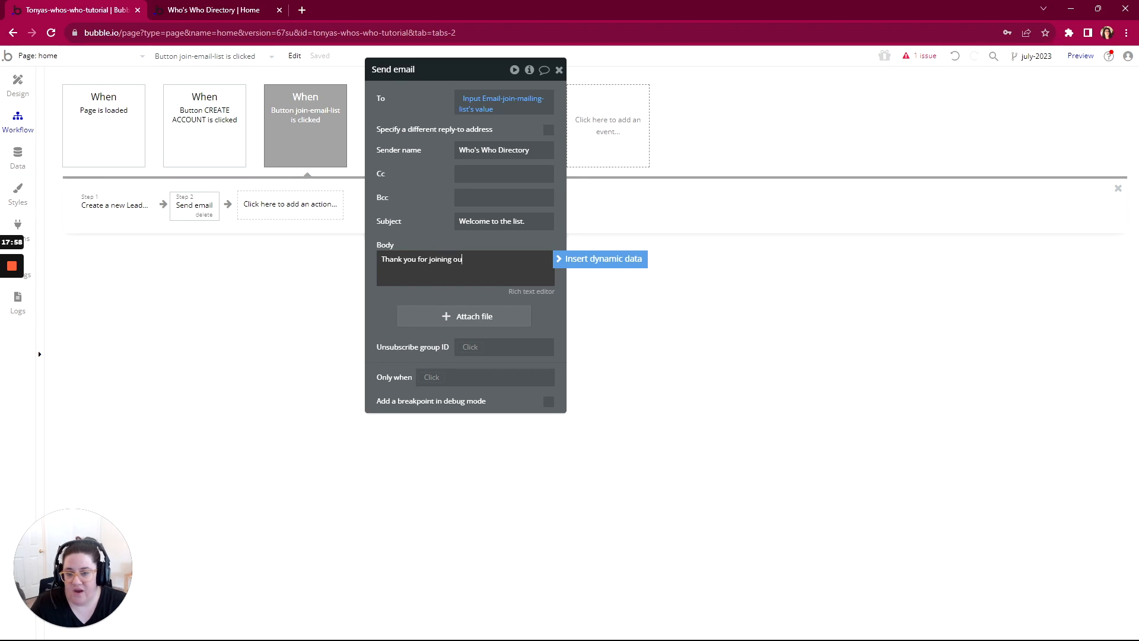
type("r mailing ")
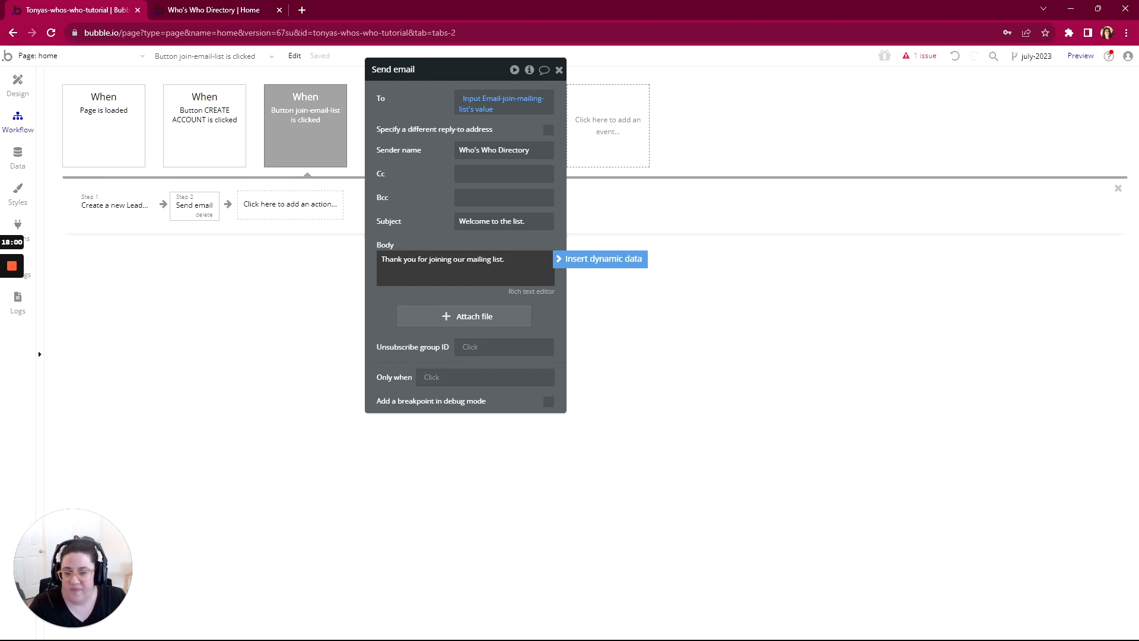
type("list.")
key("ctrl+a")
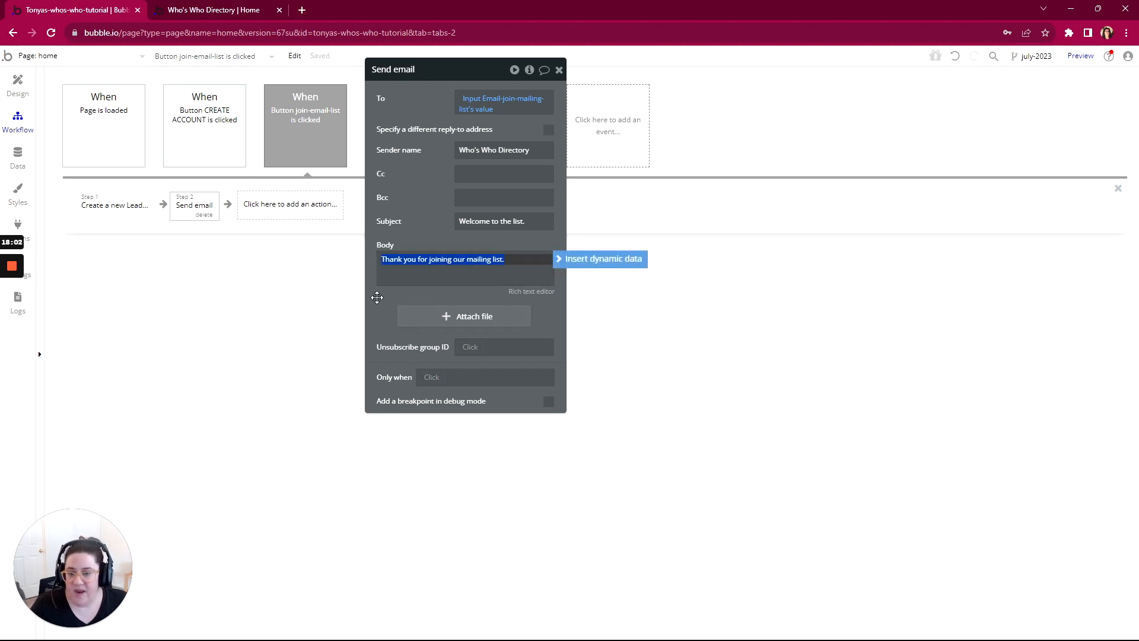
left_click(376, 307)
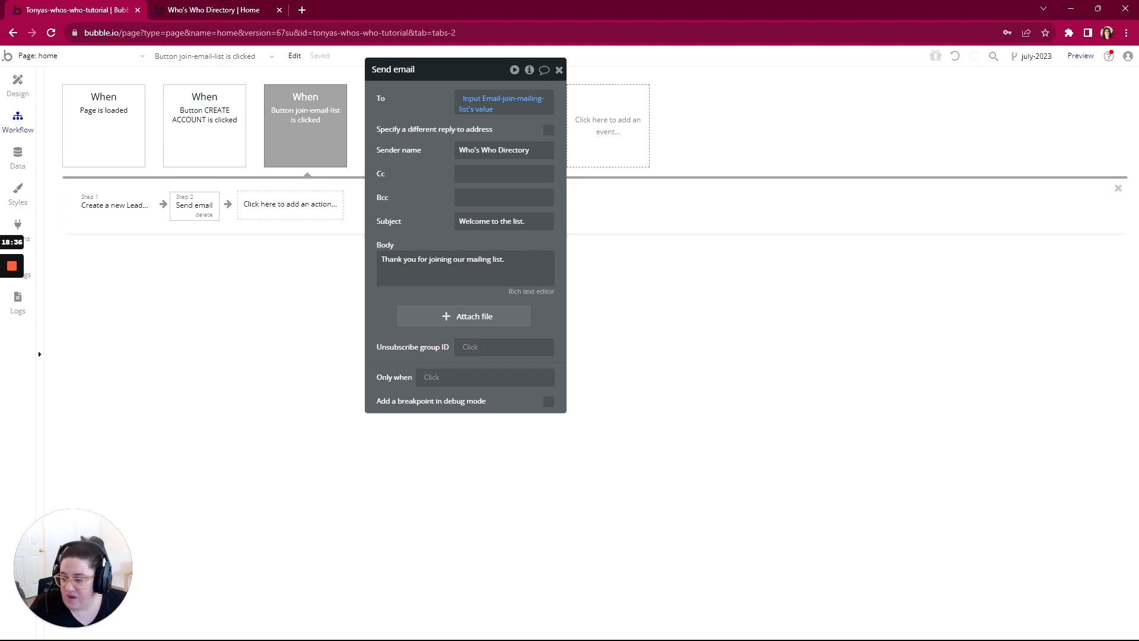
Step: Switch to the WorkFlowy outline and mark "An Email List Welcome email is sent" as complete
key("alt+Tab")
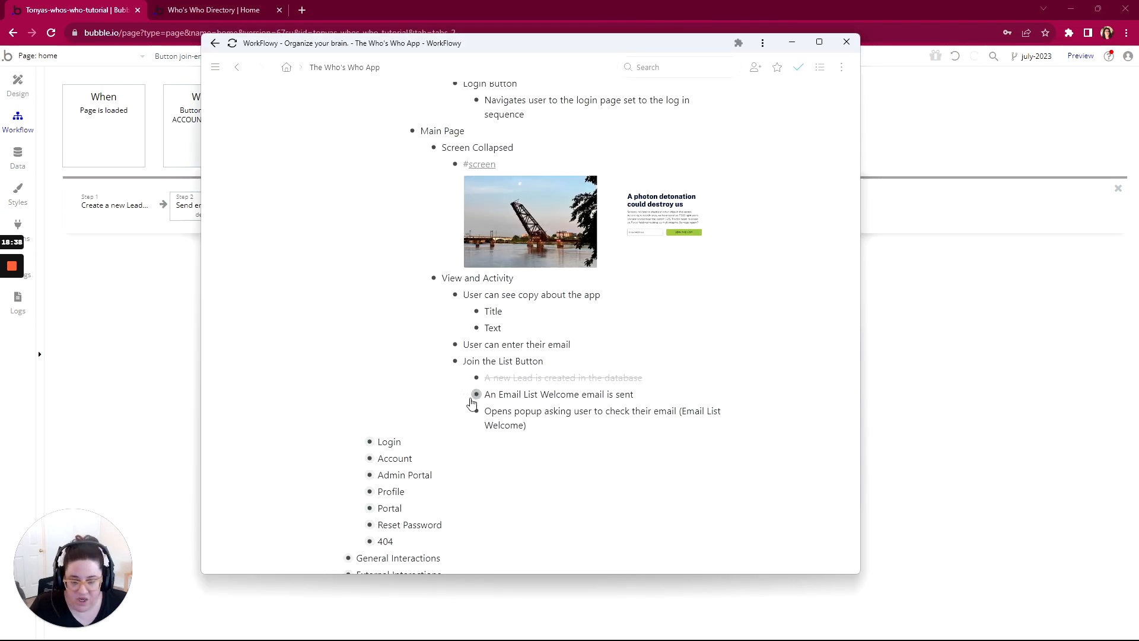
left_click(464, 394)
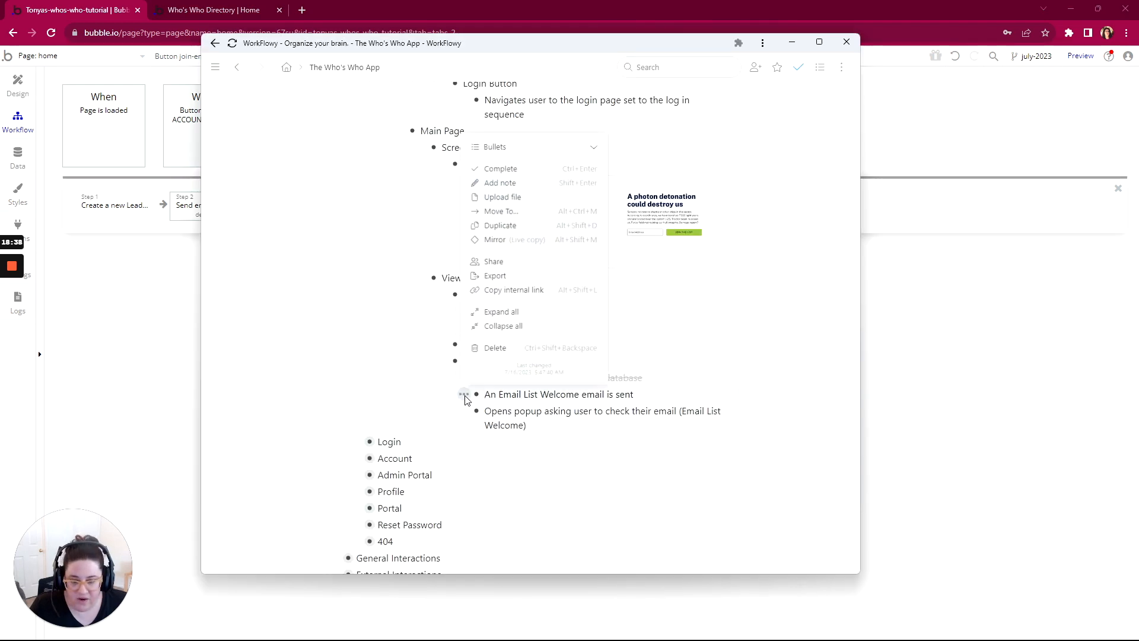
left_click(500, 170)
scroll(532, 415, "down", 3)
scroll(415, 415, "up", 2)
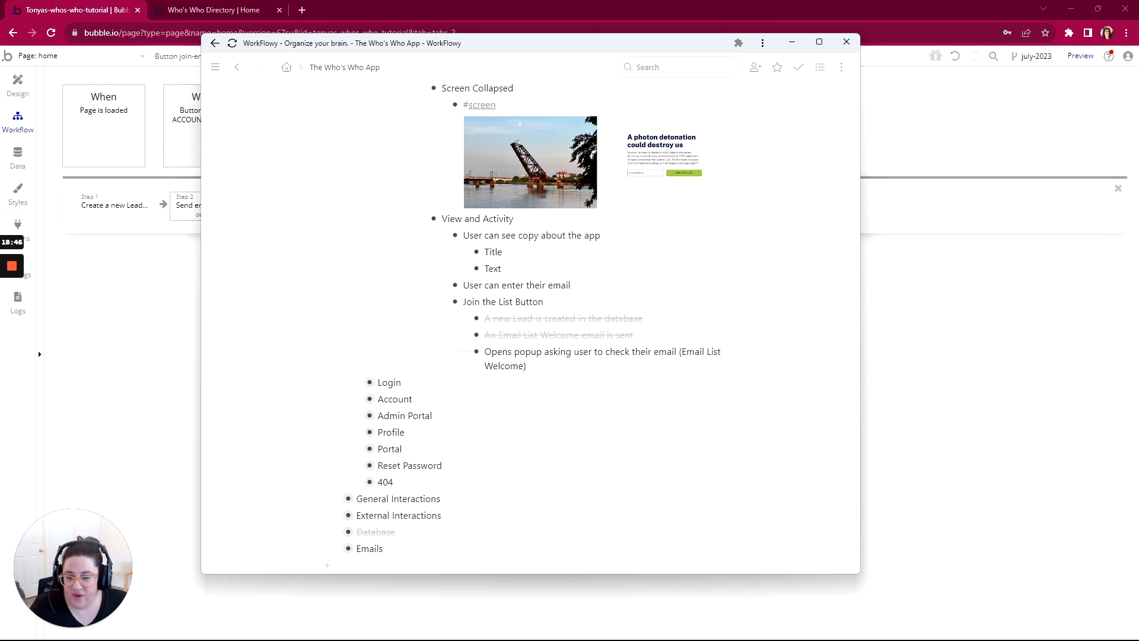
Step: Return to Bubble's design view and examine the header's user container holding the avatar and dropdown arrow
left_click(18, 92)
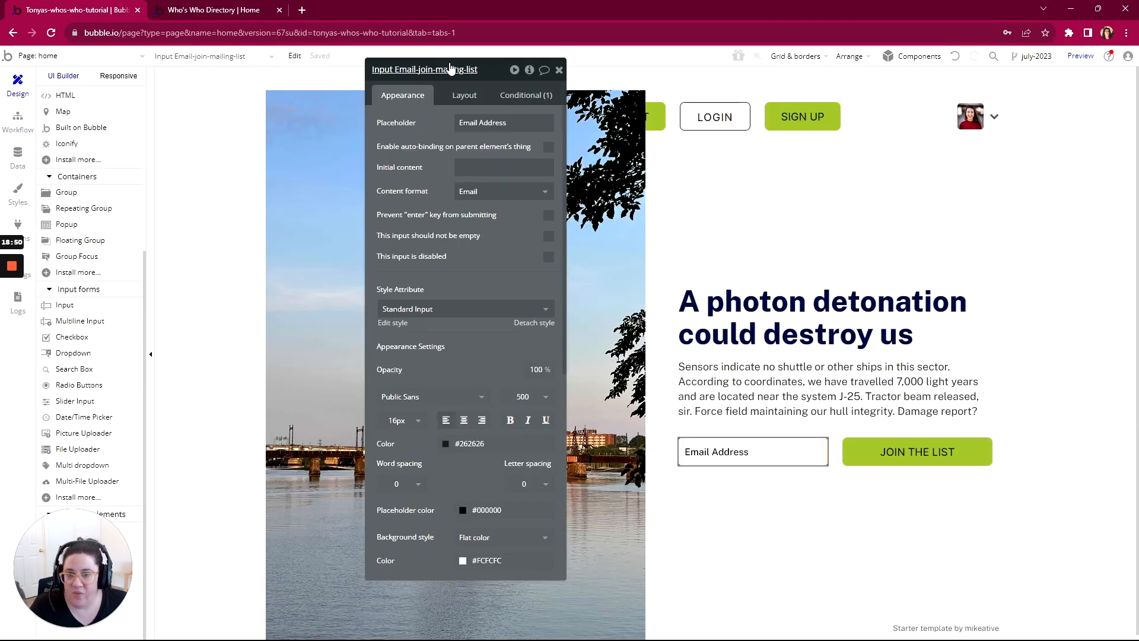
left_click_drag(493, 70, 272, 59)
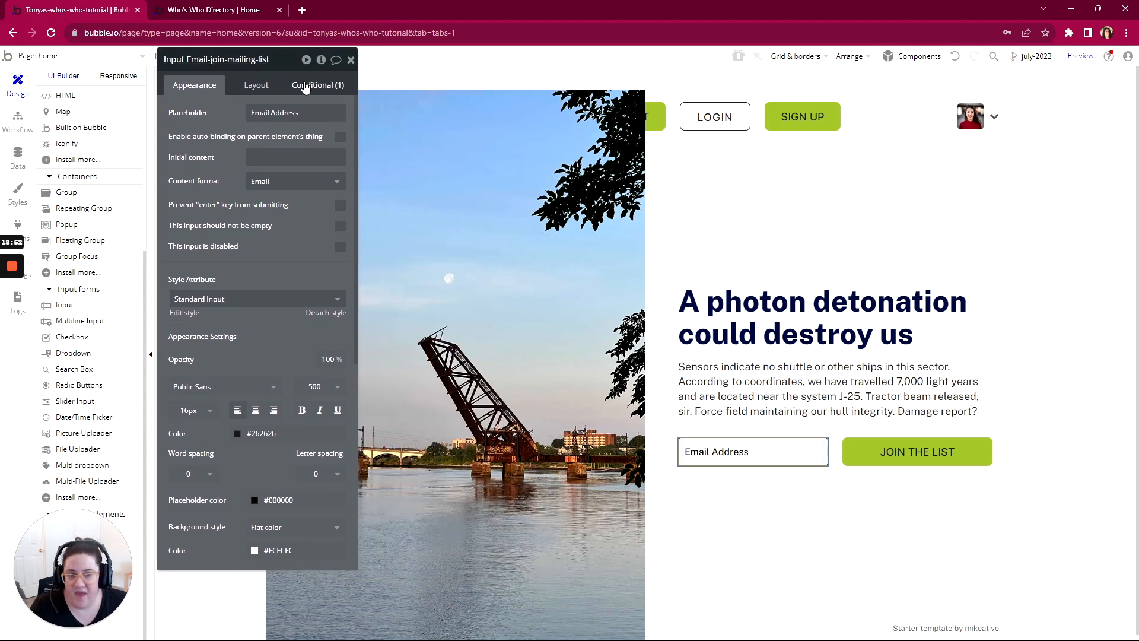
scroll(62, 326, "up", 2)
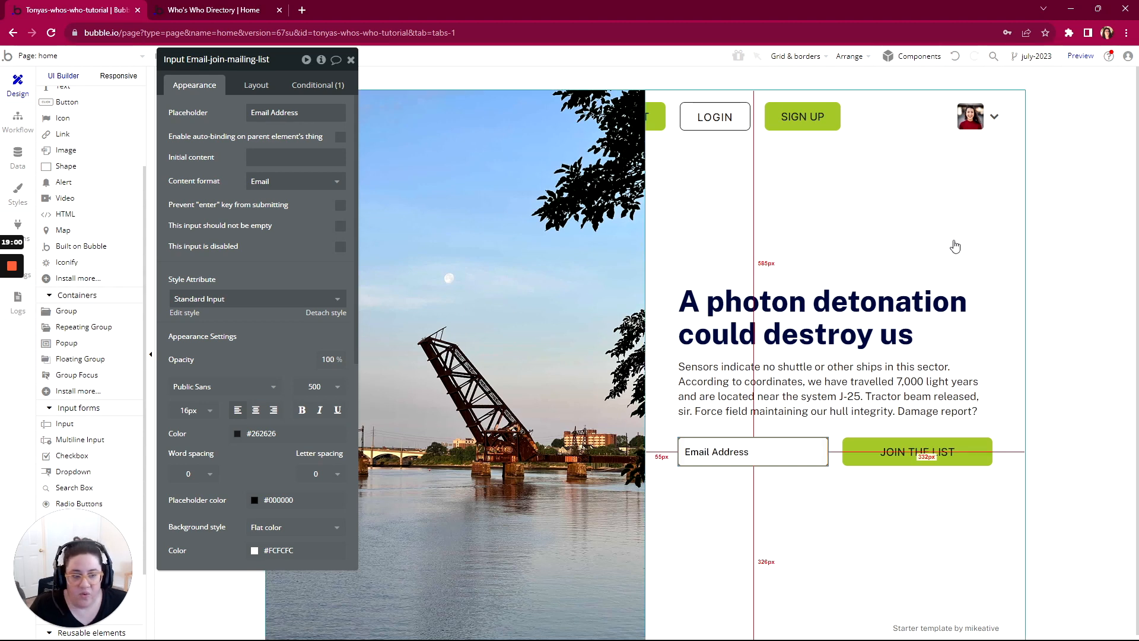
left_click(990, 125)
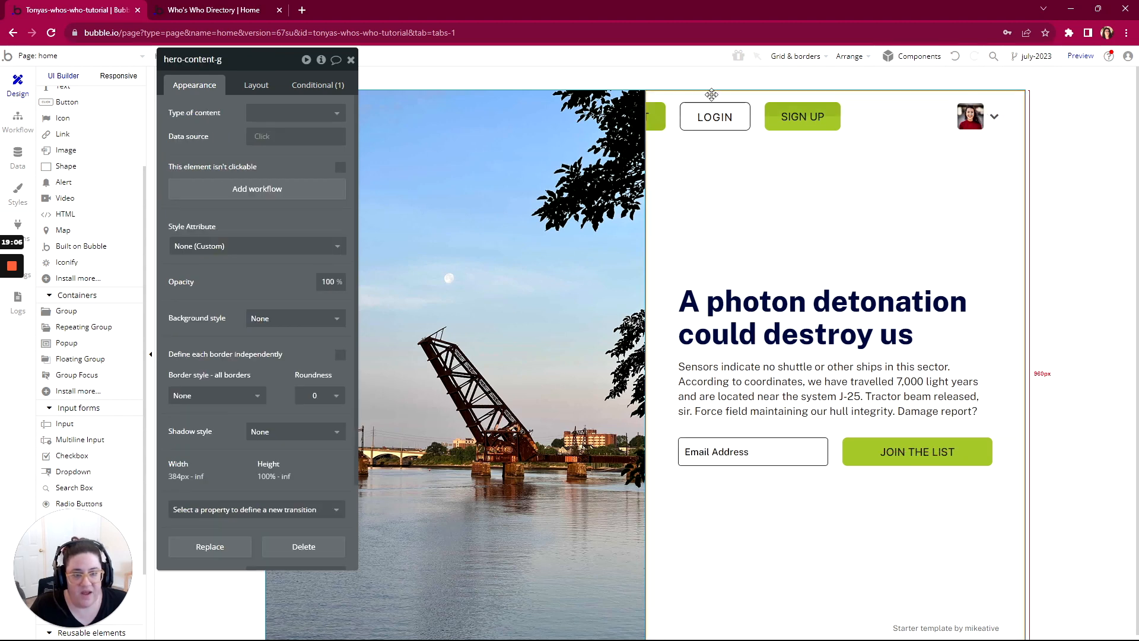
left_click(772, 450)
left_click(968, 114)
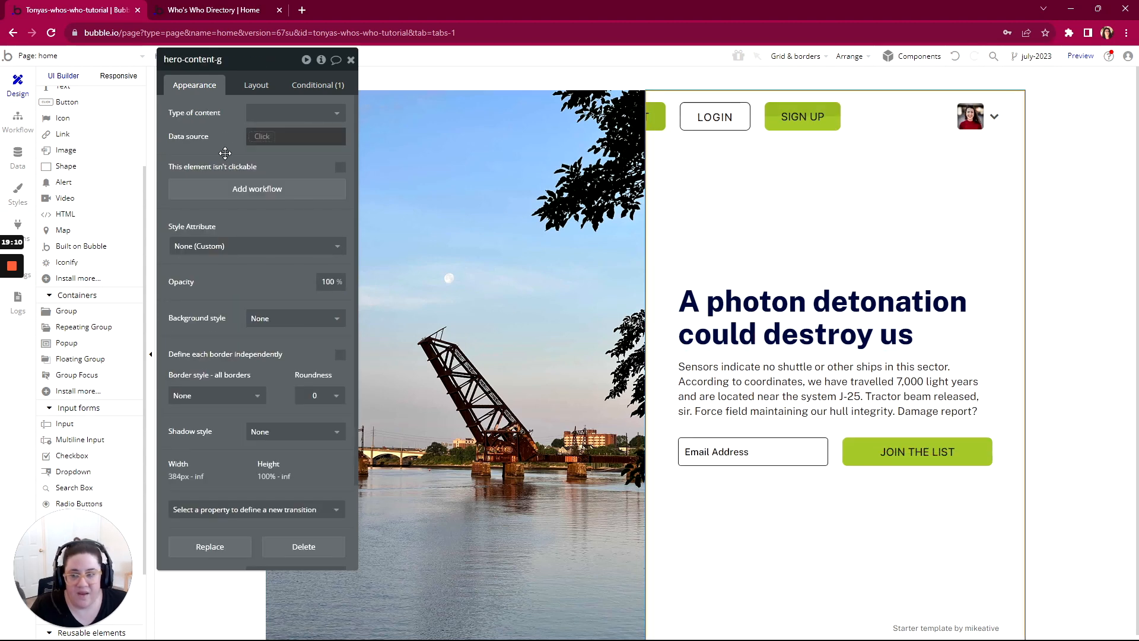
scroll(69, 143, "up", 2)
left_click(69, 140)
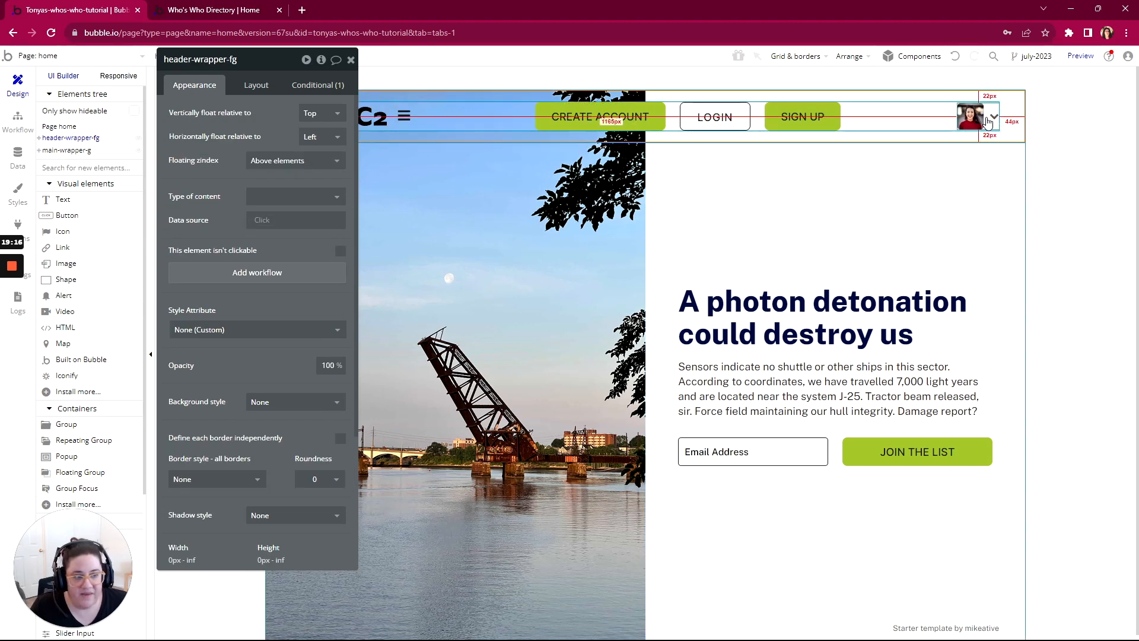
left_click(986, 120)
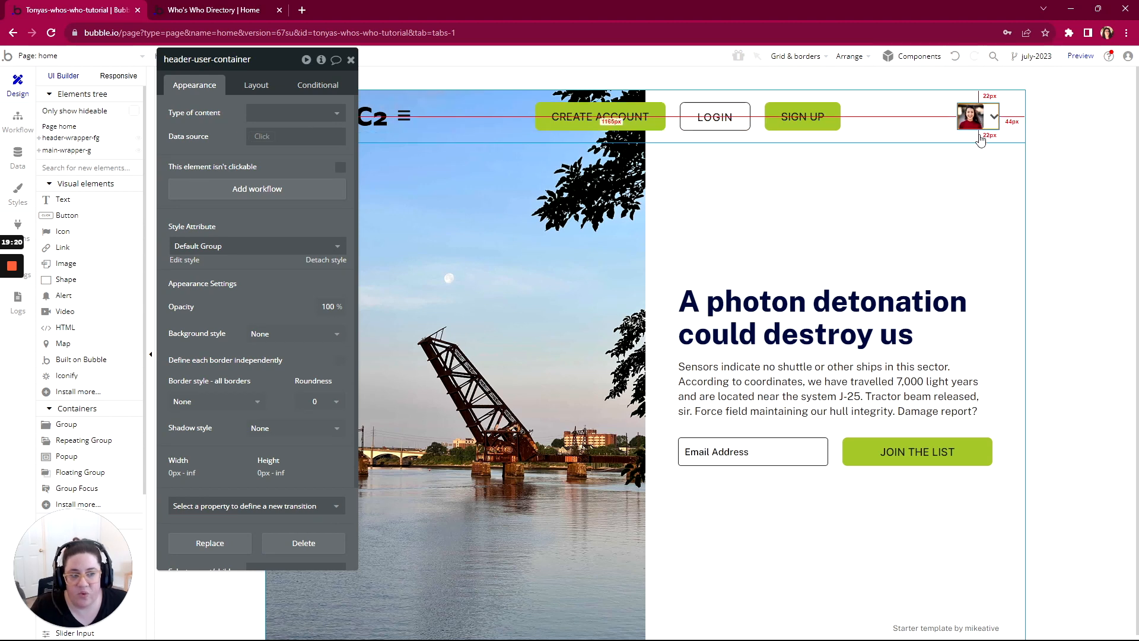
Step: Draw a popup about 267 by 183 px on the home page and name it "Popup Check Your Email"
scroll(50, 414, "down", 2)
scroll(50, 414, "down", 1)
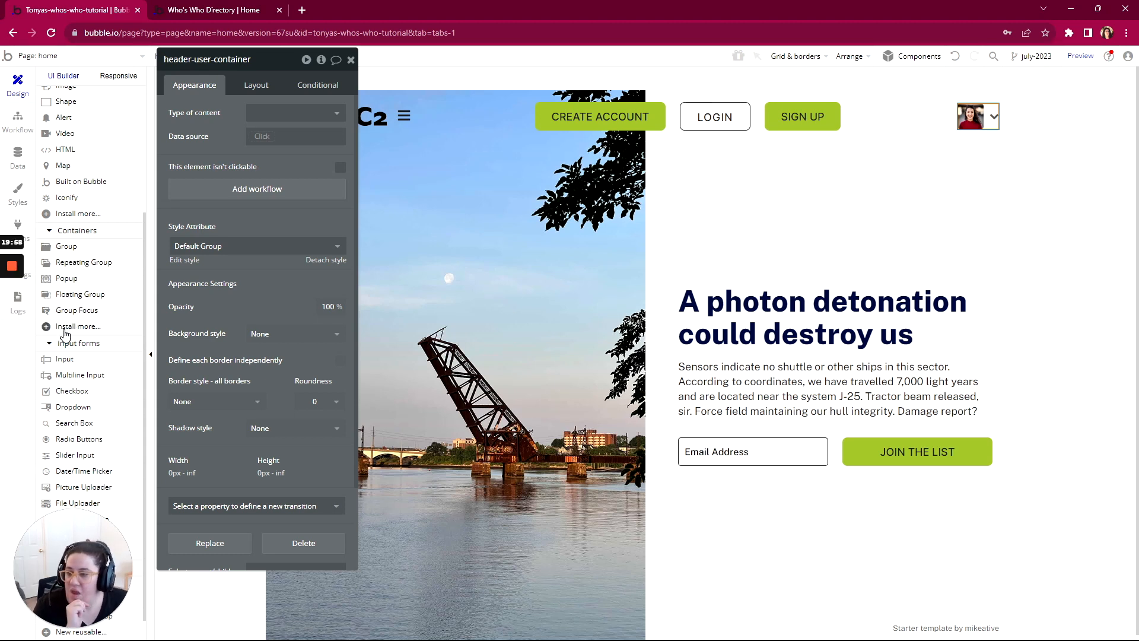
left_click(70, 280)
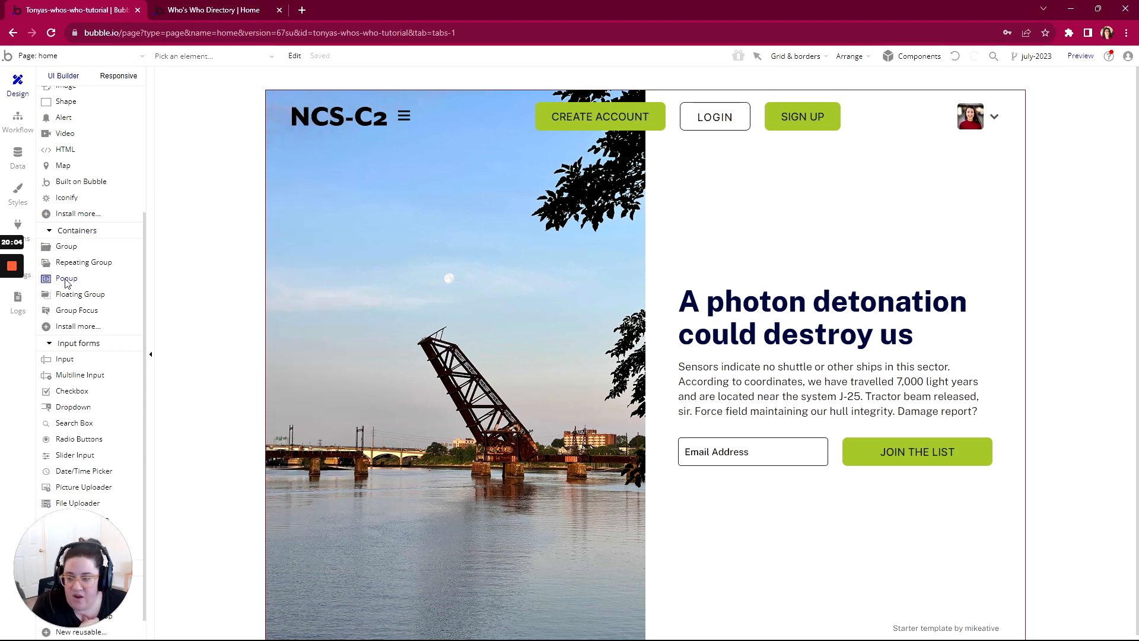
left_click_drag(531, 176, 689, 289)
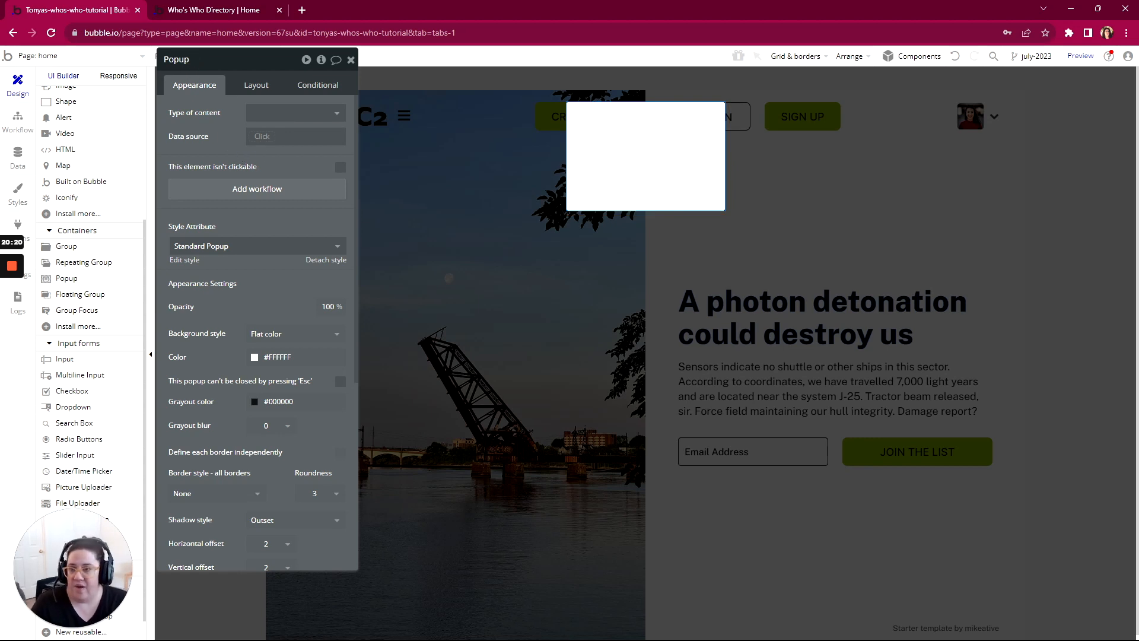
type("We")
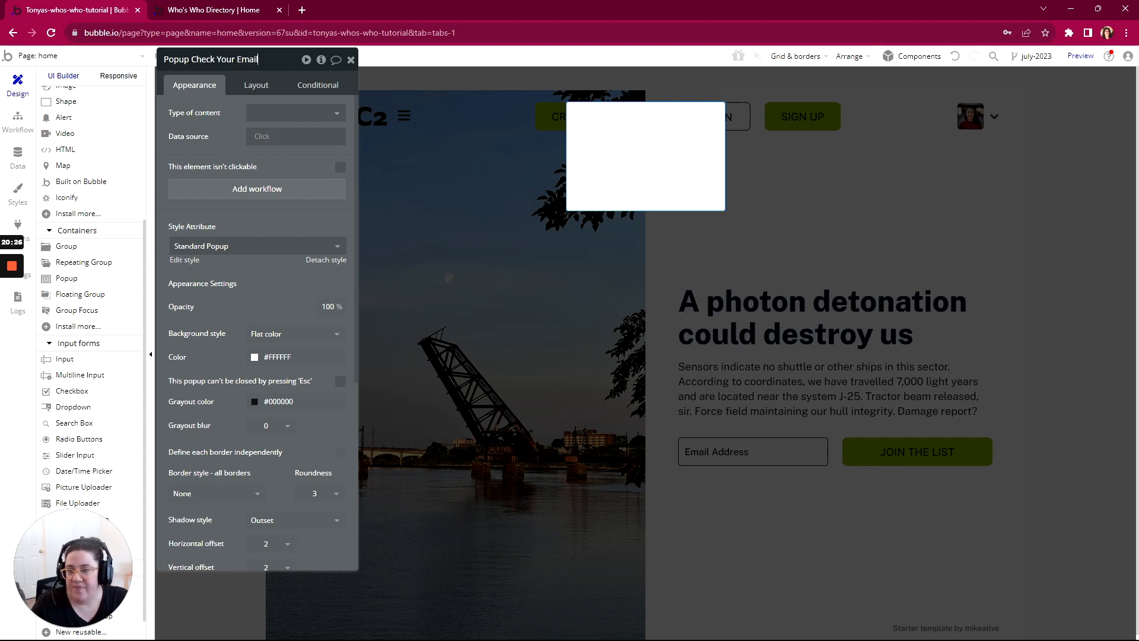
Step: Add a text element about 222 by 101 px inside the popup reading "Thank you for joining our email list. Please check your email."
scroll(91, 219, "up", 4)
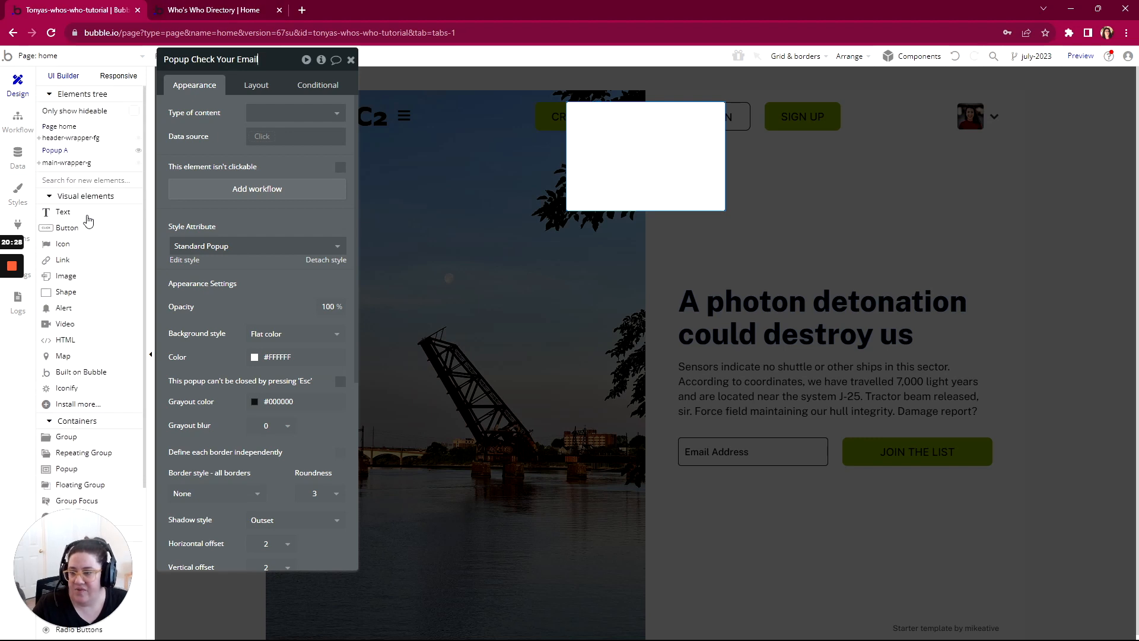
left_click(78, 217)
left_click_drag(578, 130, 710, 158)
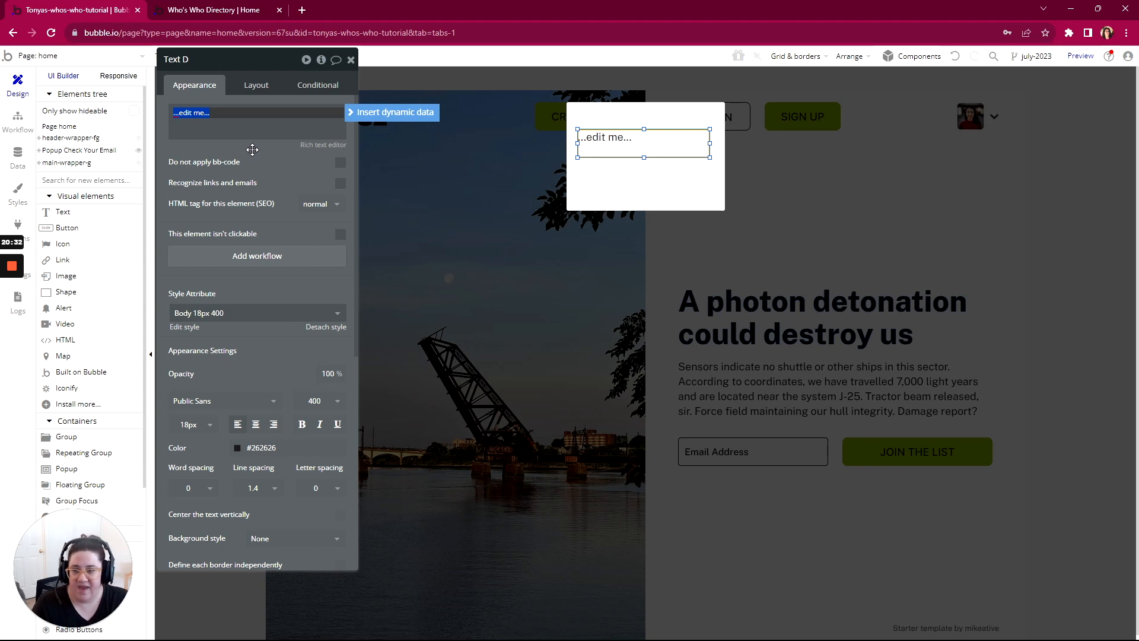
type("Thank you for")
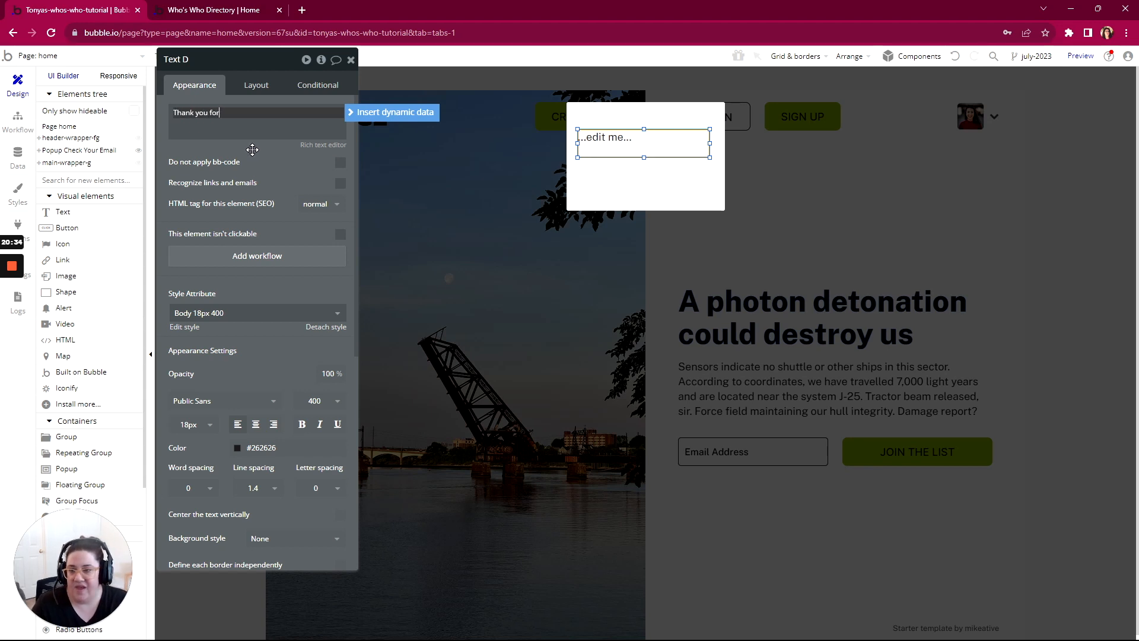
type(" joining our email ")
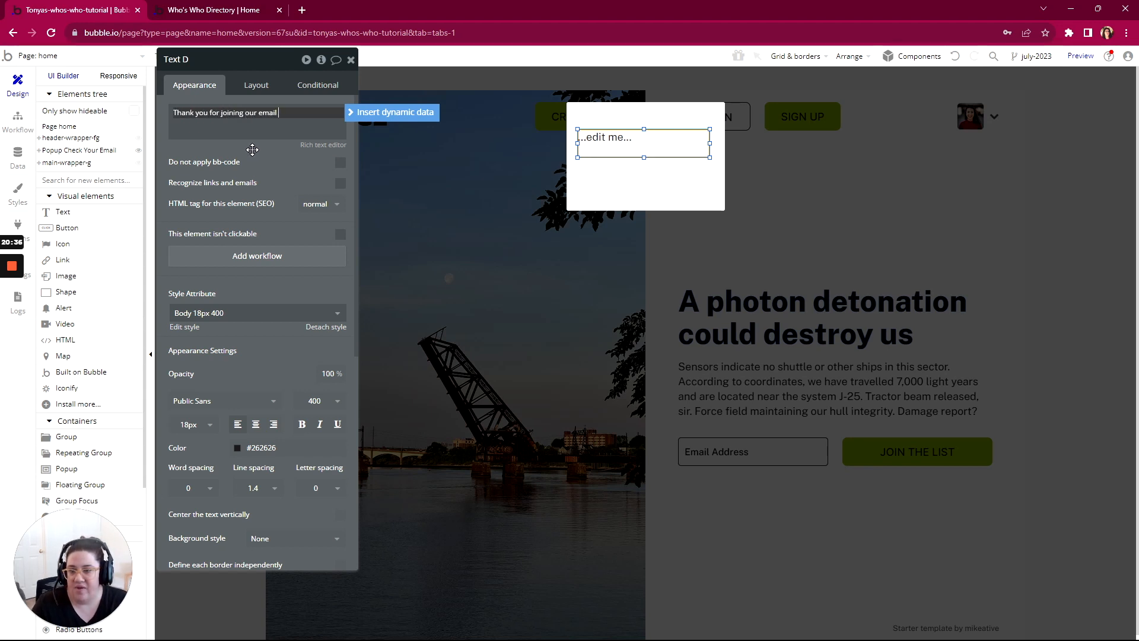
type("list. Please check your email.")
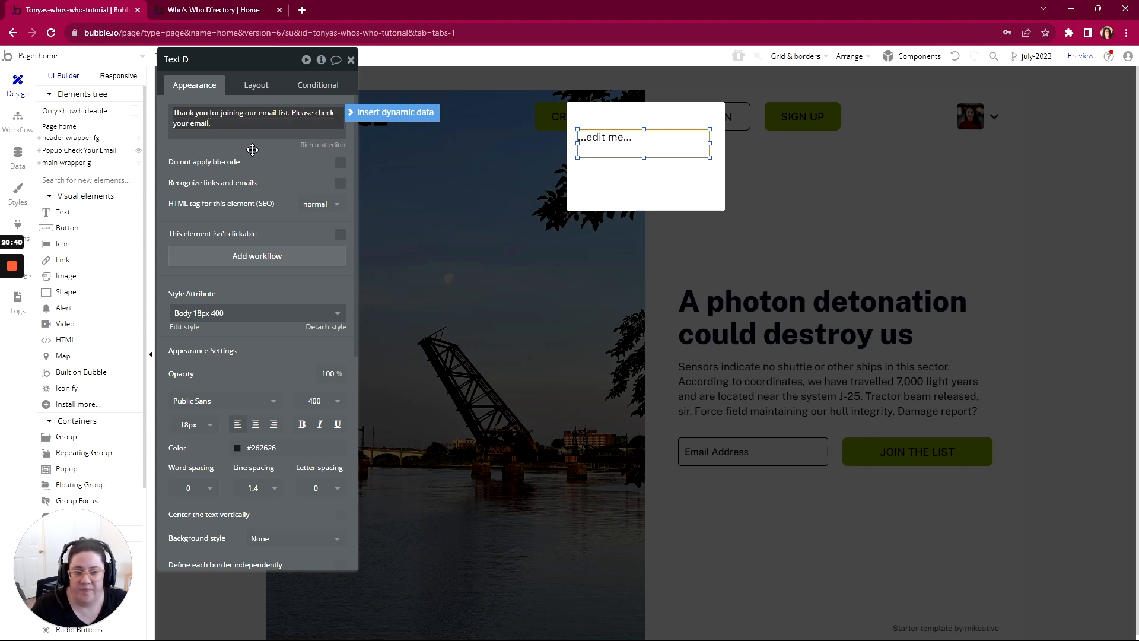
left_click(252, 149)
left_click_drag(643, 159, 644, 189)
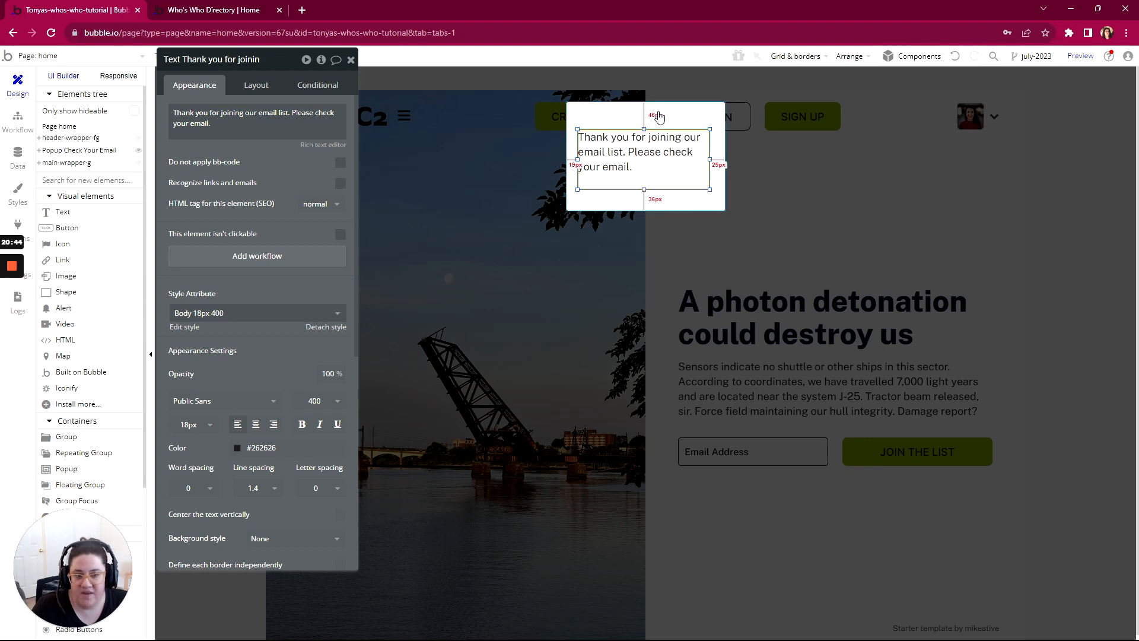
Step: Change the container layout of Popup Check Your Email to Column
left_click(256, 86)
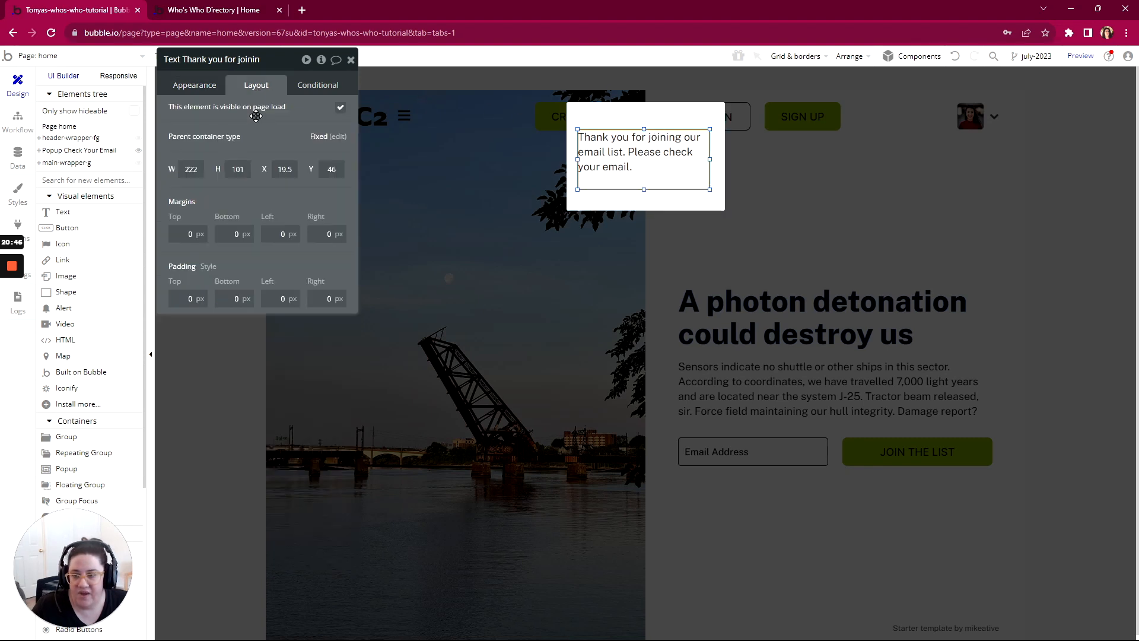
left_click(332, 143)
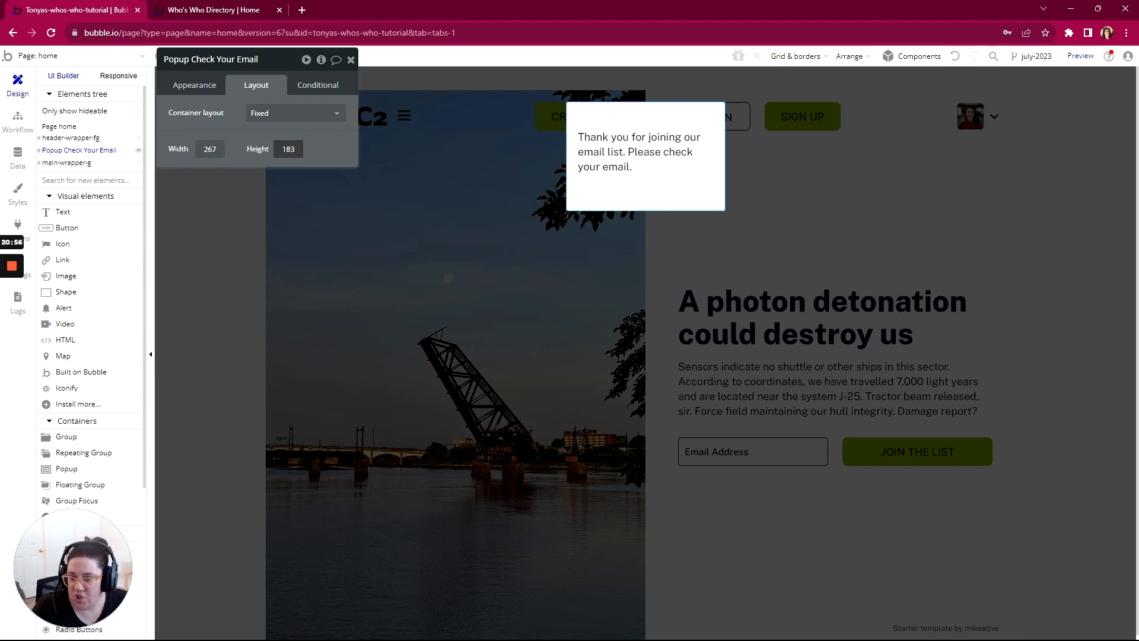
left_click(277, 125)
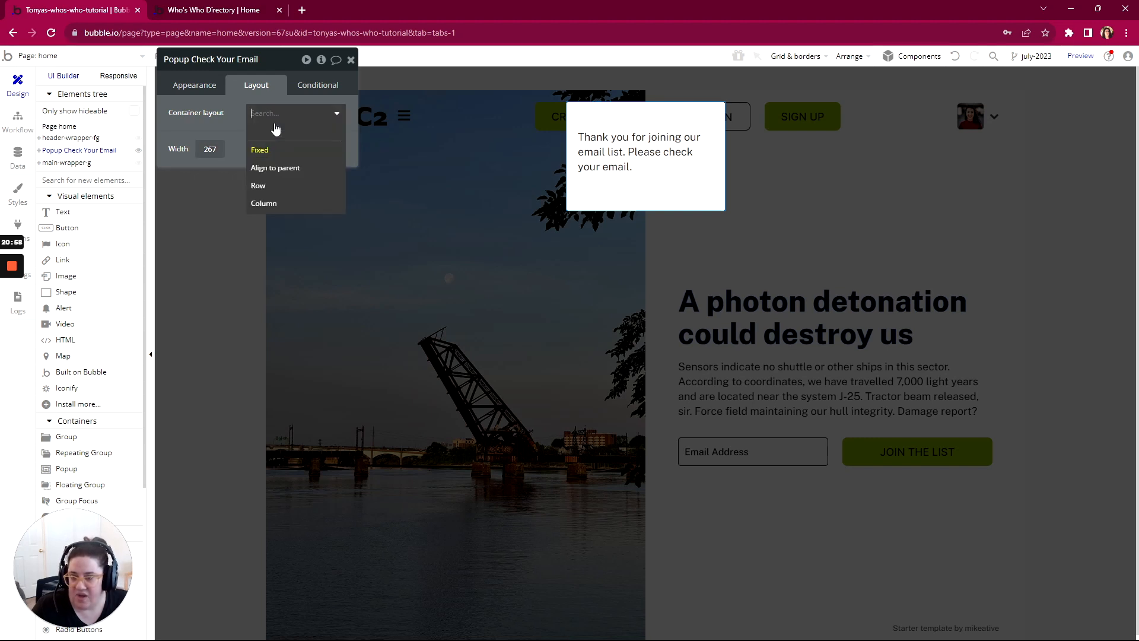
left_click(263, 203)
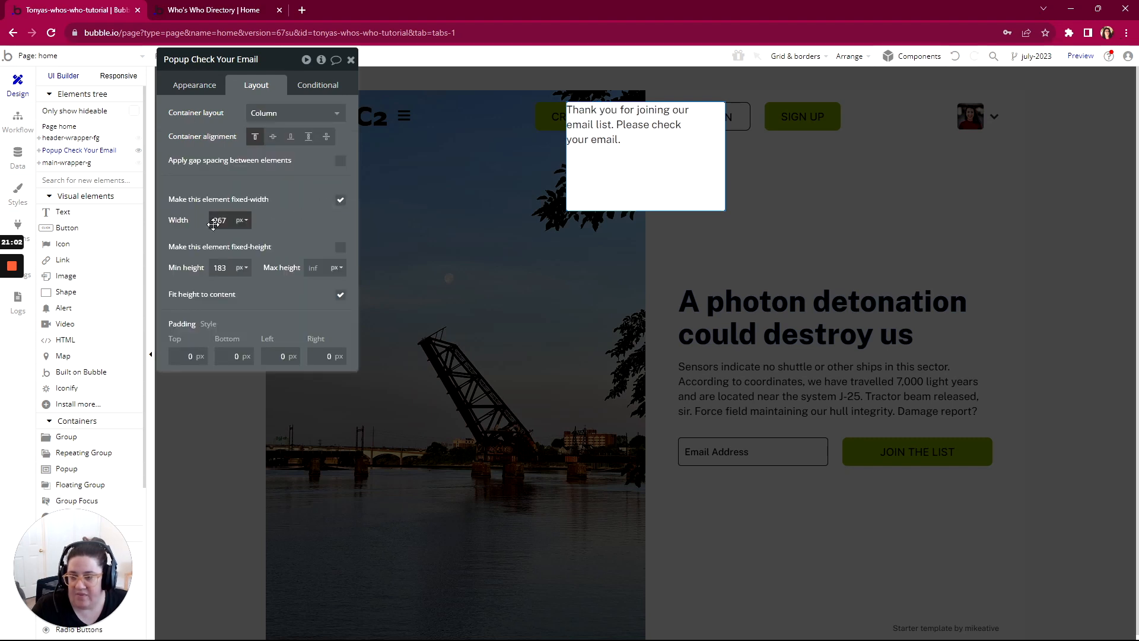
Step: Turn off the popup's fixed width and set its maximum width to 300 px, minimum width to 0 and minimum height to 0
left_click(341, 202)
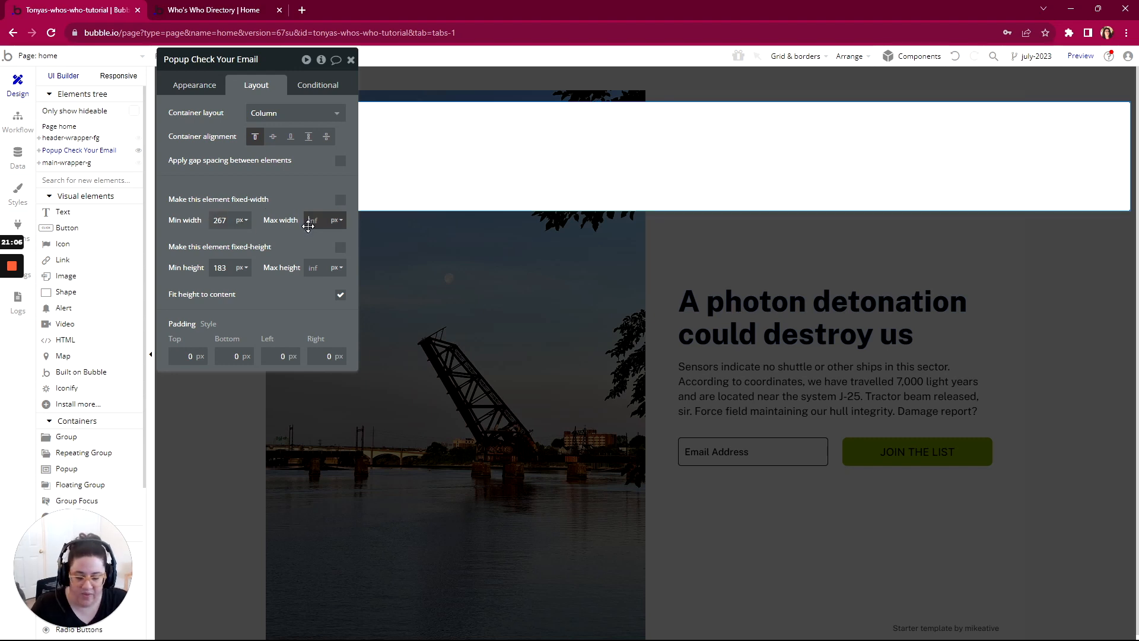
left_click(307, 200)
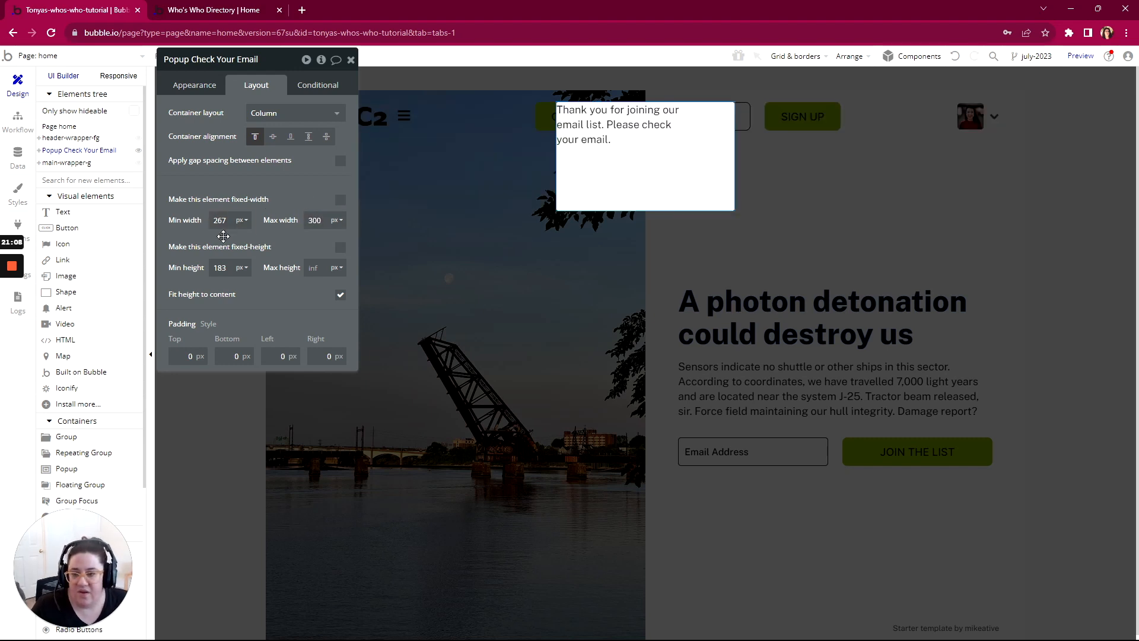
left_click_drag(227, 220, 200, 219)
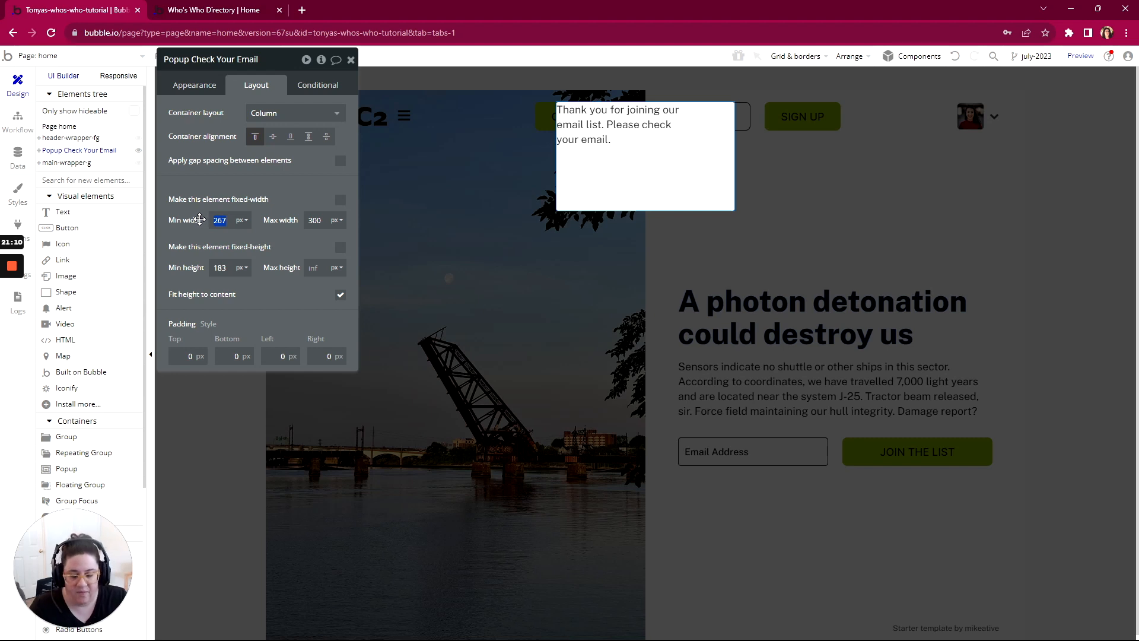
type("0")
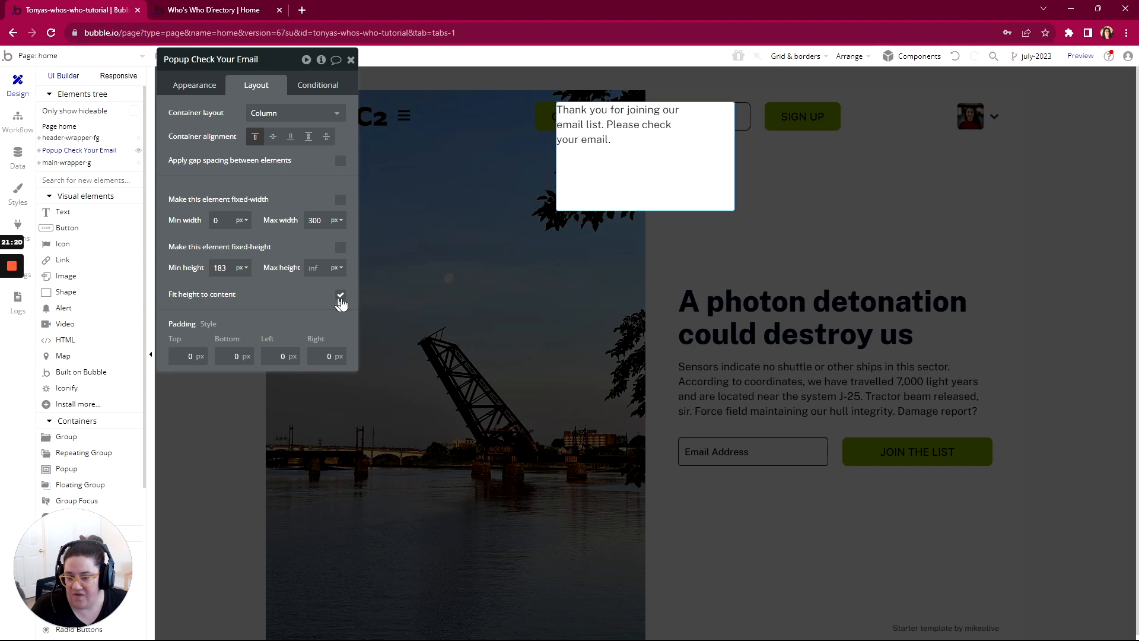
double_click(220, 267)
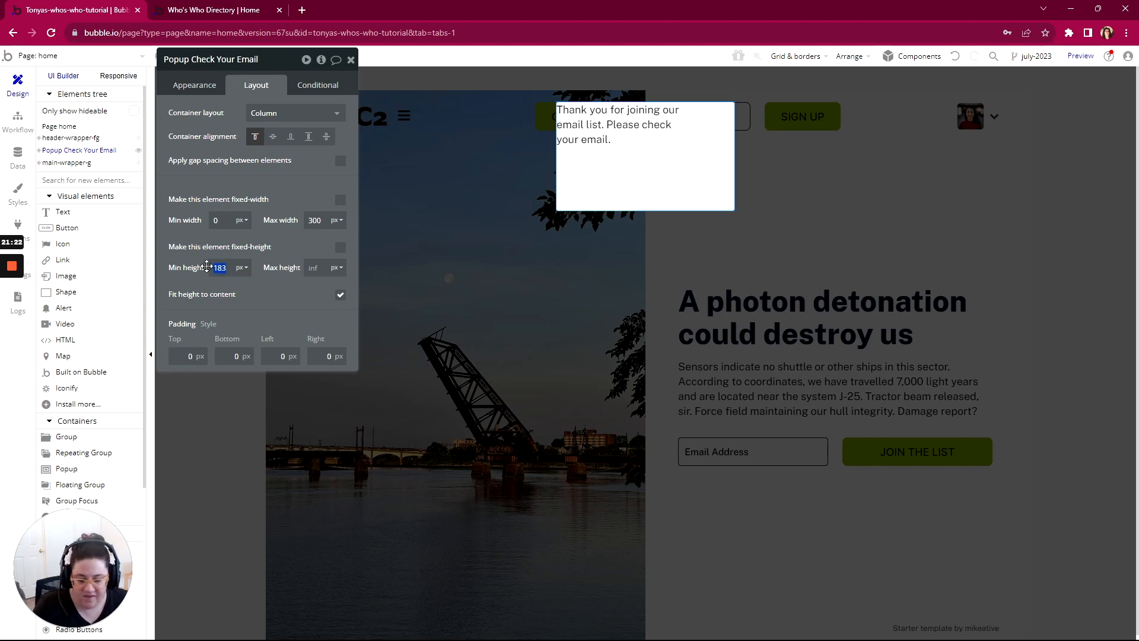
type("0")
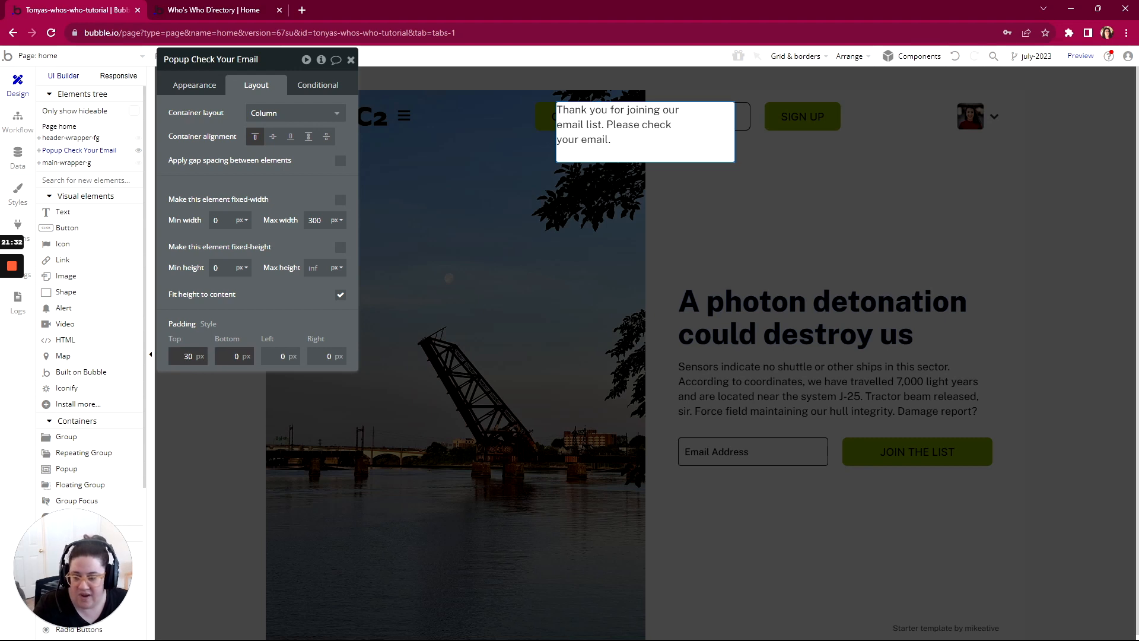
Step: Set the popup's padding to 30 px on all four sides
left_click(236, 355)
type("3")
left_click(280, 356)
type("3")
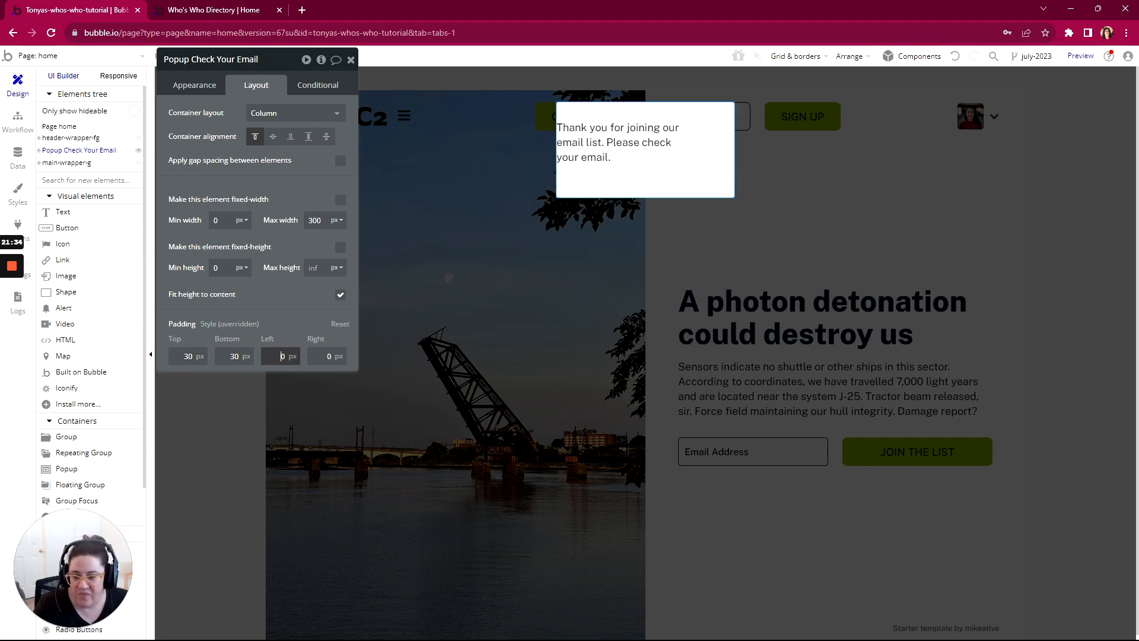
left_click(327, 356)
type("3")
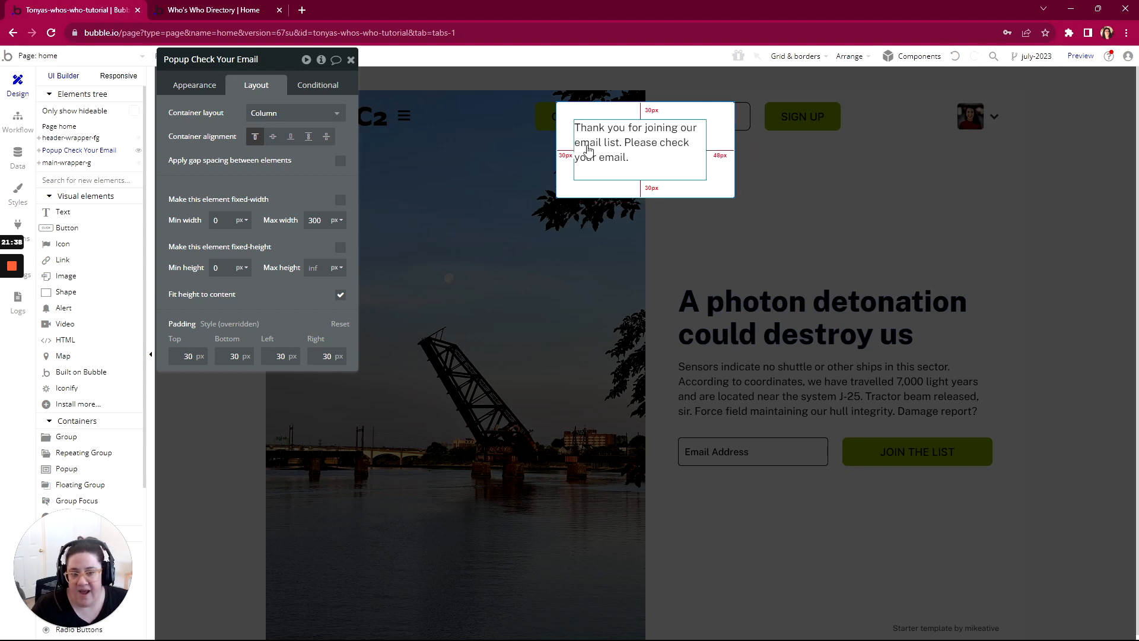
Step: Center the thank-you text's wording and align the text element horizontally to the center of the popup
left_click(634, 142)
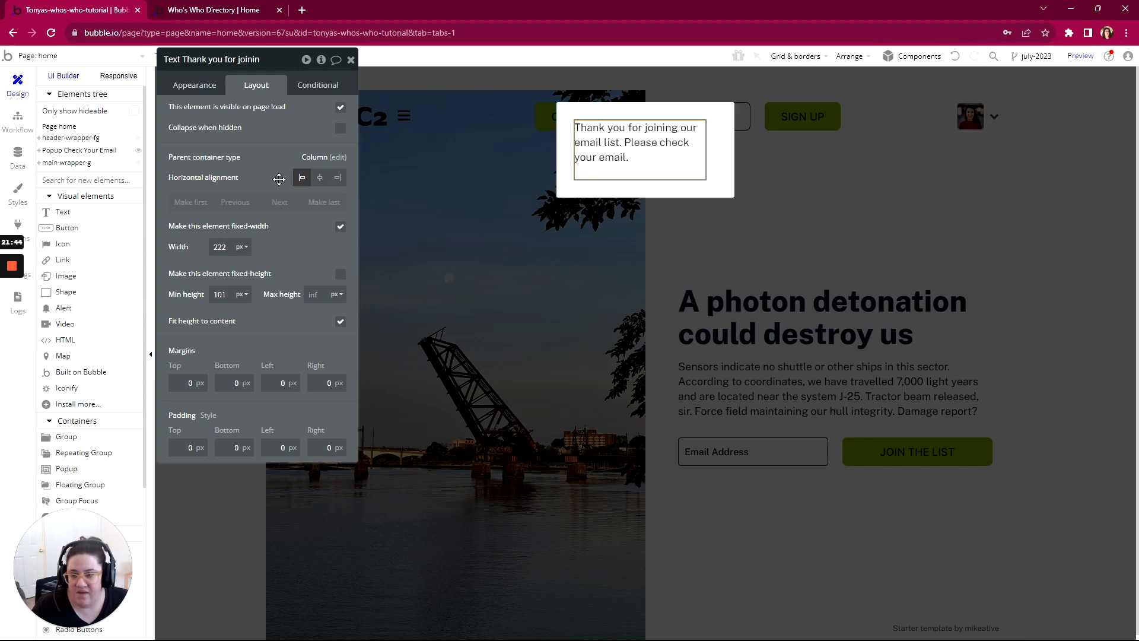
left_click(199, 87)
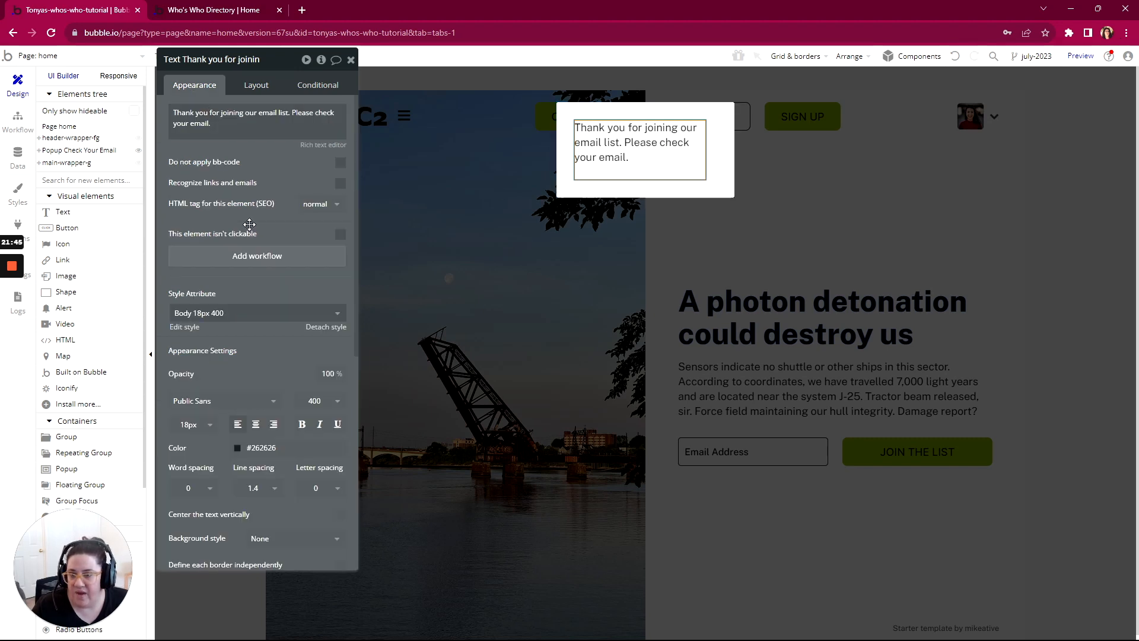
left_click(256, 425)
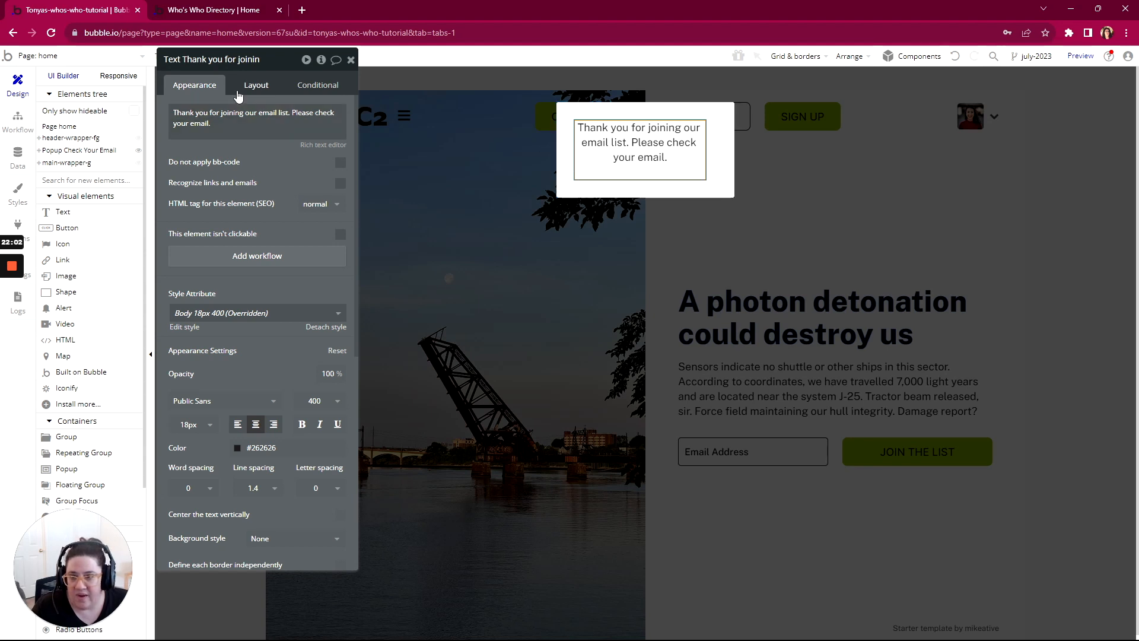
left_click(256, 86)
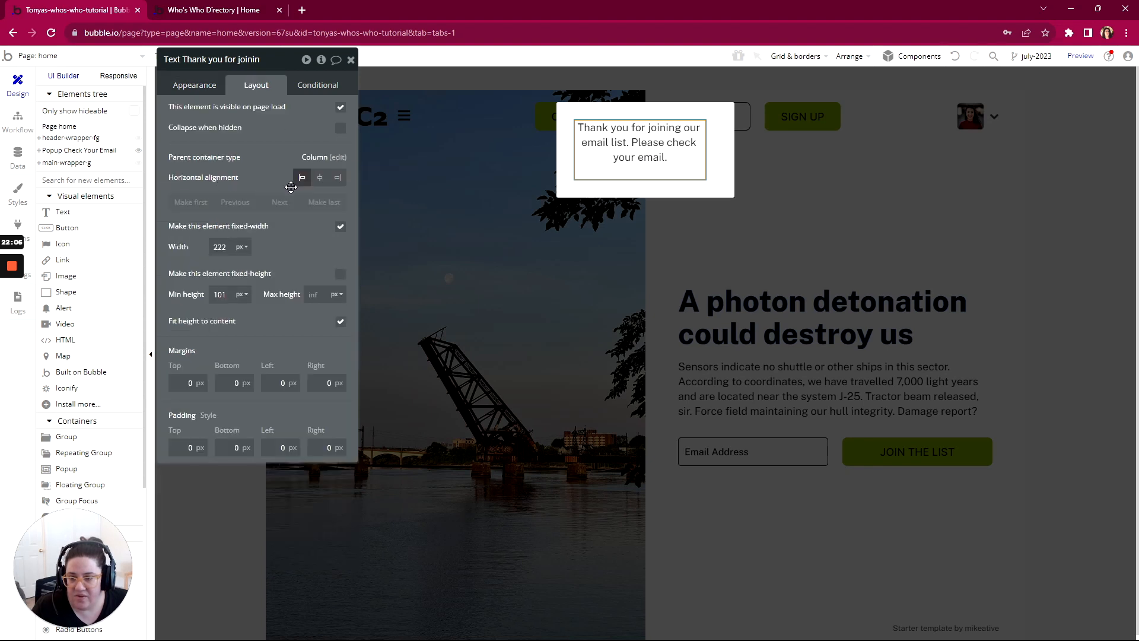
left_click(320, 178)
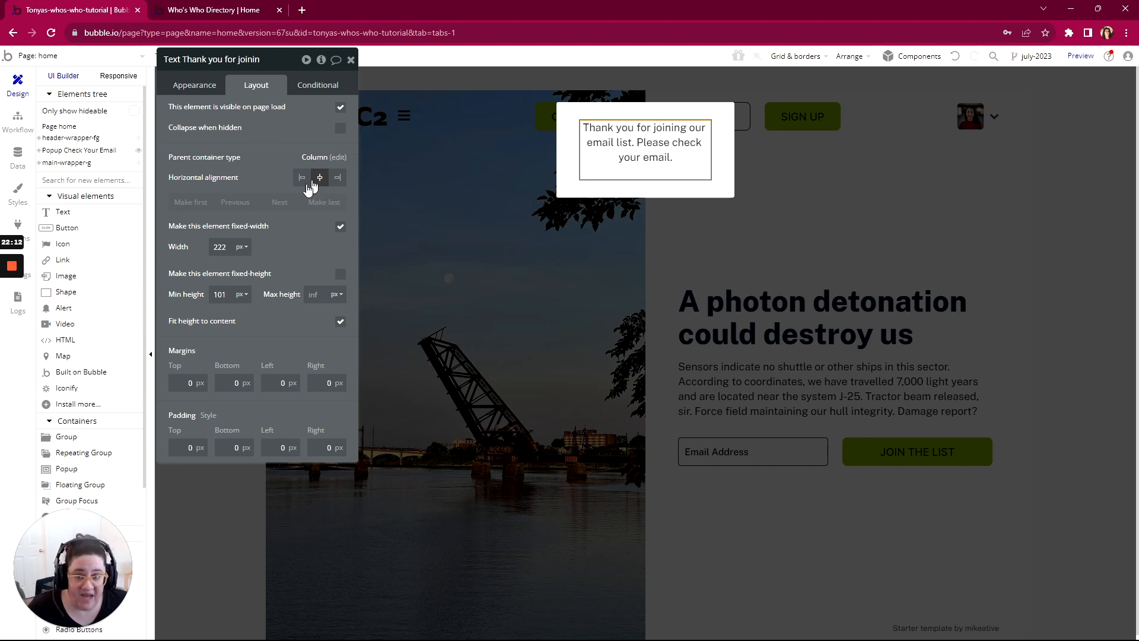
Step: Add a Show action for Popup Check Your Email as the last step of the join-email-list button's workflow
left_click(18, 121)
left_click_drag(292, 68, 565, 110)
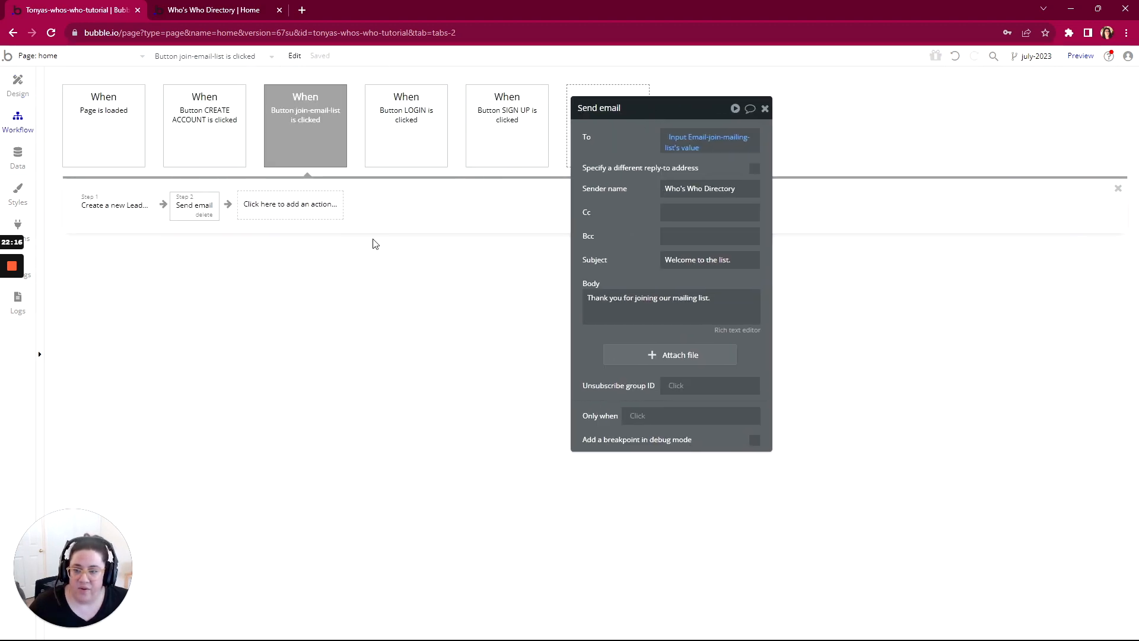
left_click(280, 215)
mouse_move(272, 369)
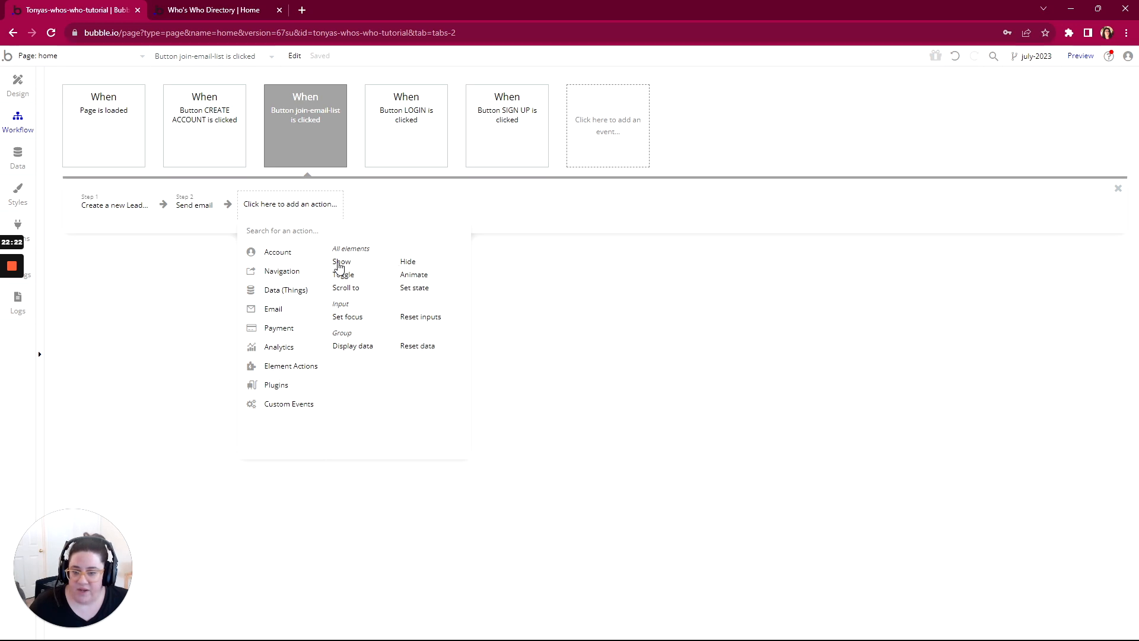
left_click(340, 266)
left_click(706, 138)
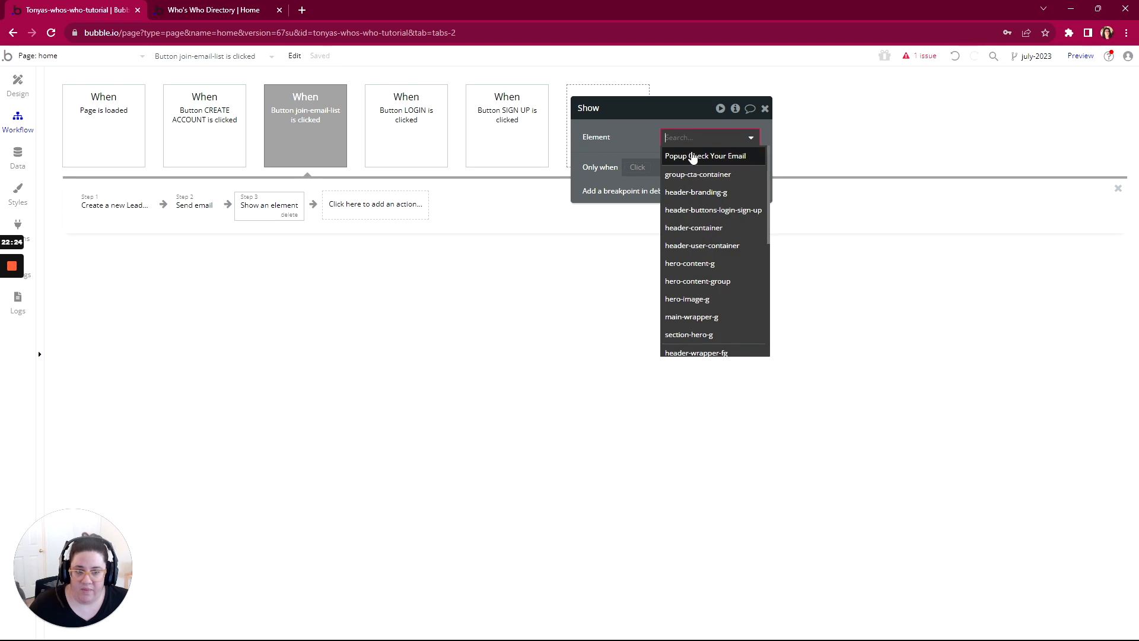
left_click(692, 157)
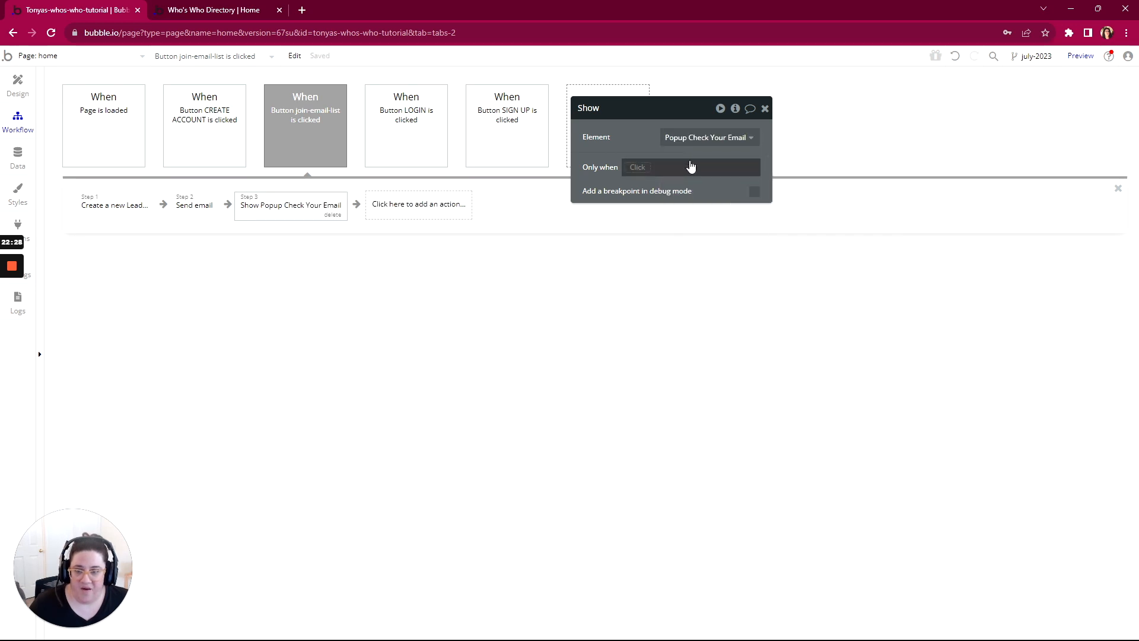
Step: Preview the home page and reload it without the debug_mode=true parameter in its address
left_click(19, 86)
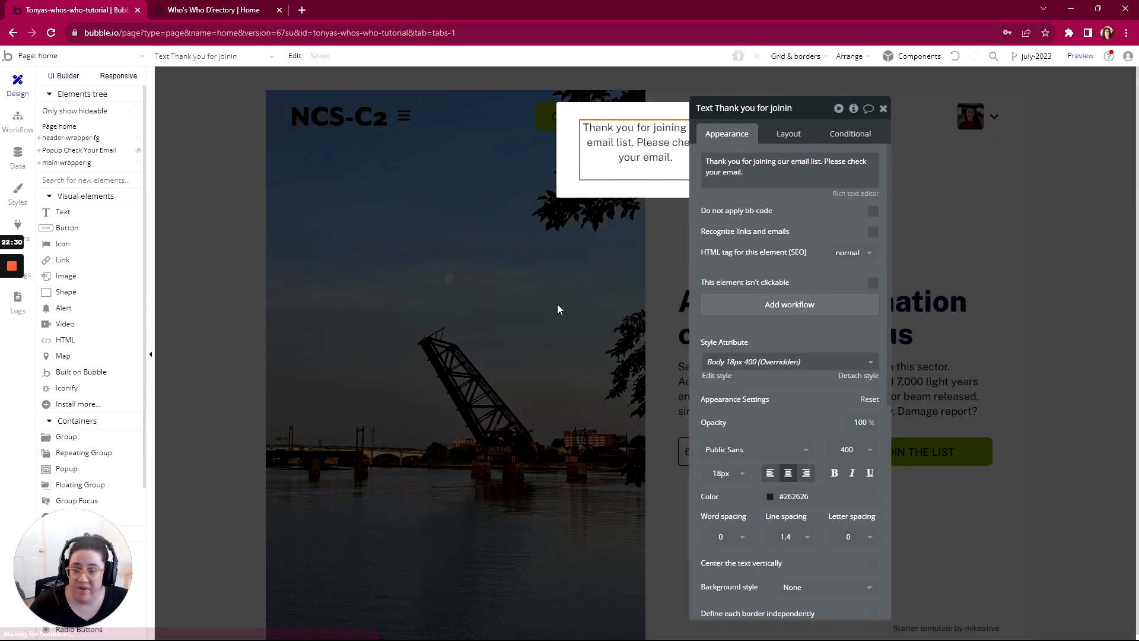
left_click(926, 109)
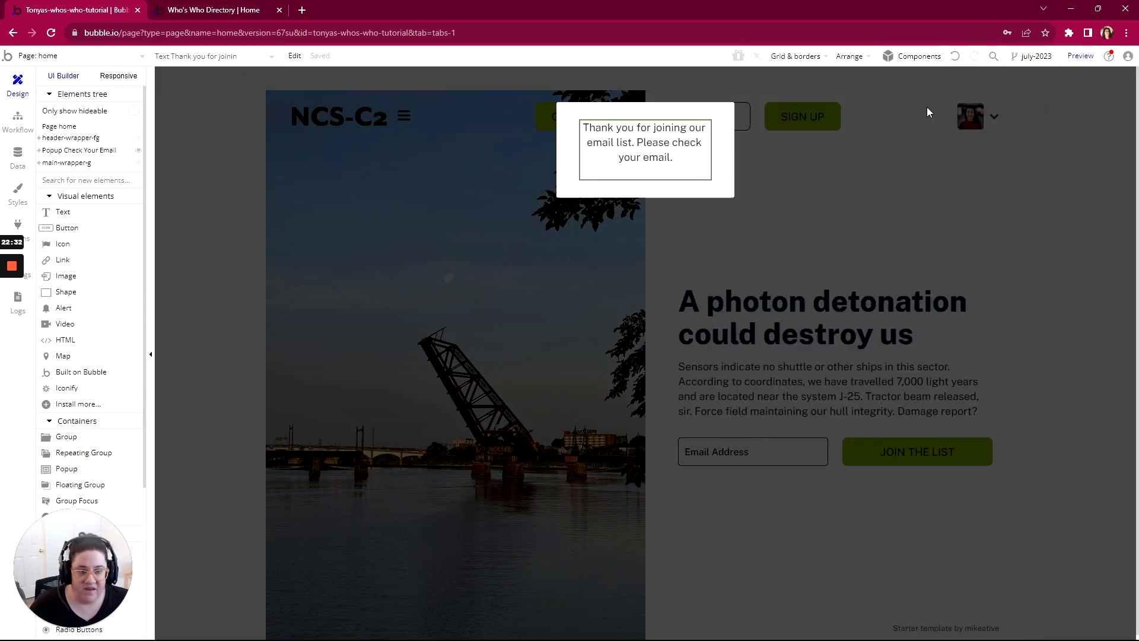
left_click(1076, 60)
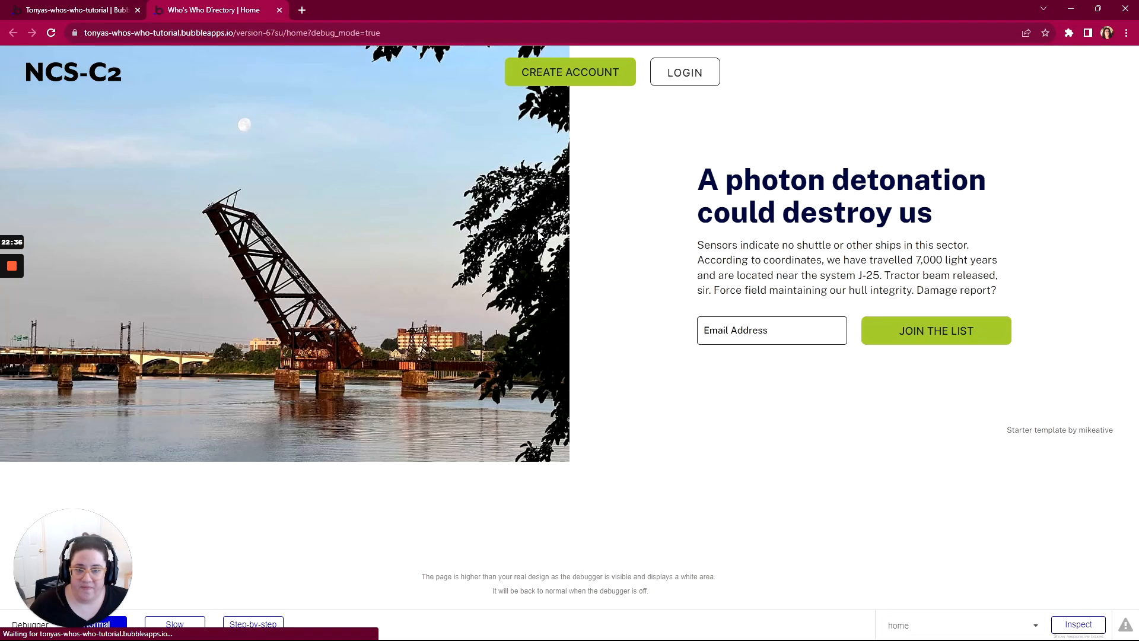
left_click_drag(380, 32, 307, 32)
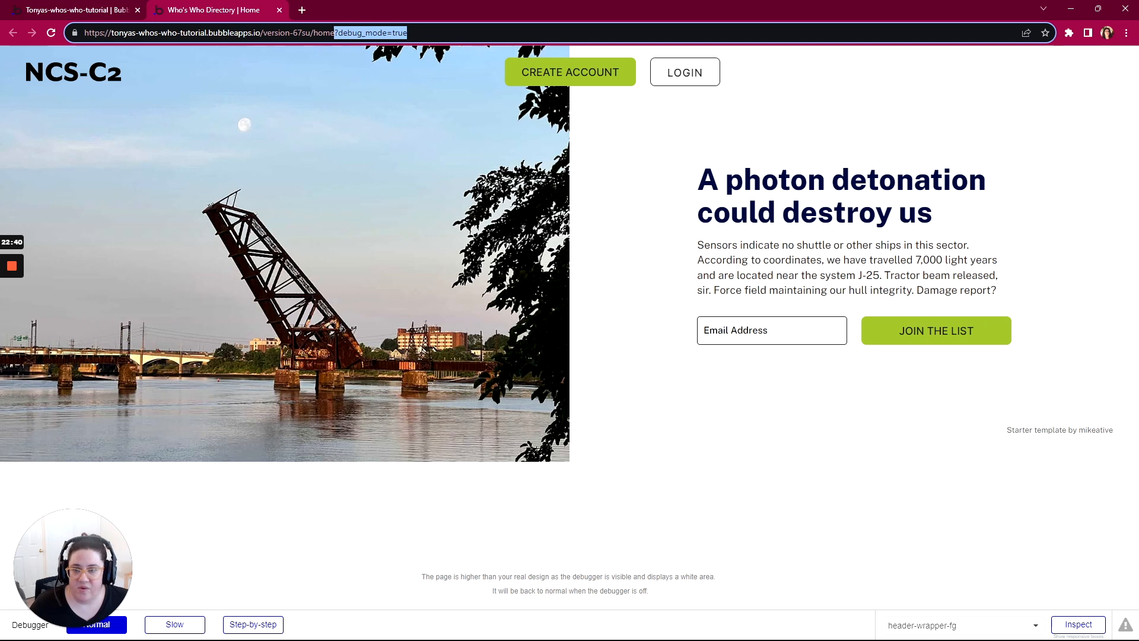
left_click(408, 32)
left_click_drag(408, 33, 352, 33)
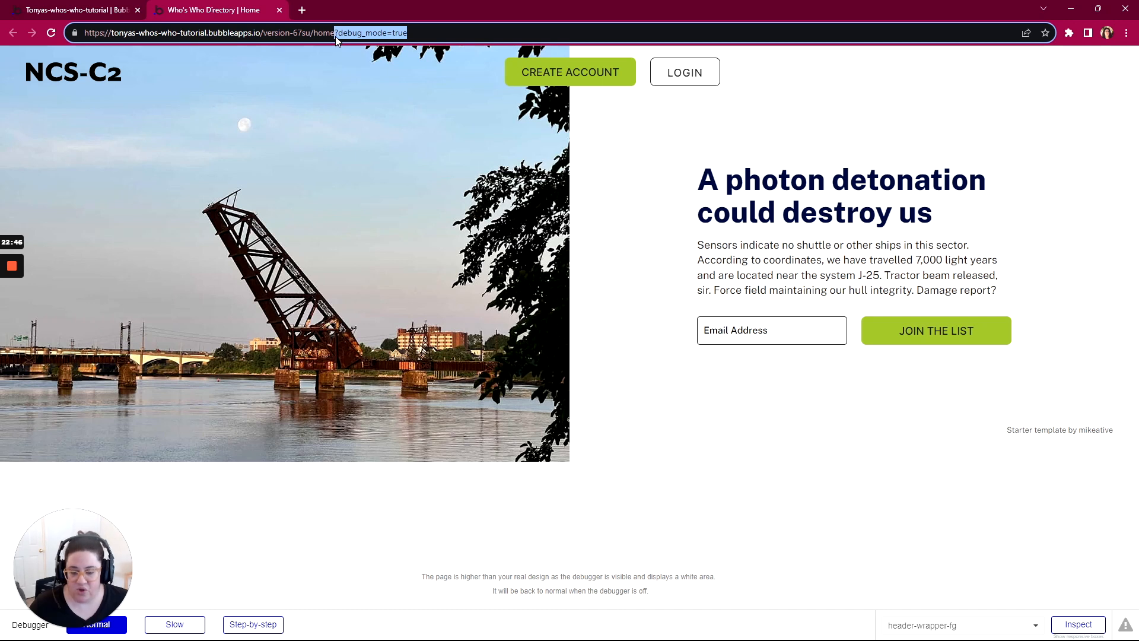
key("BackSpace")
key("Return")
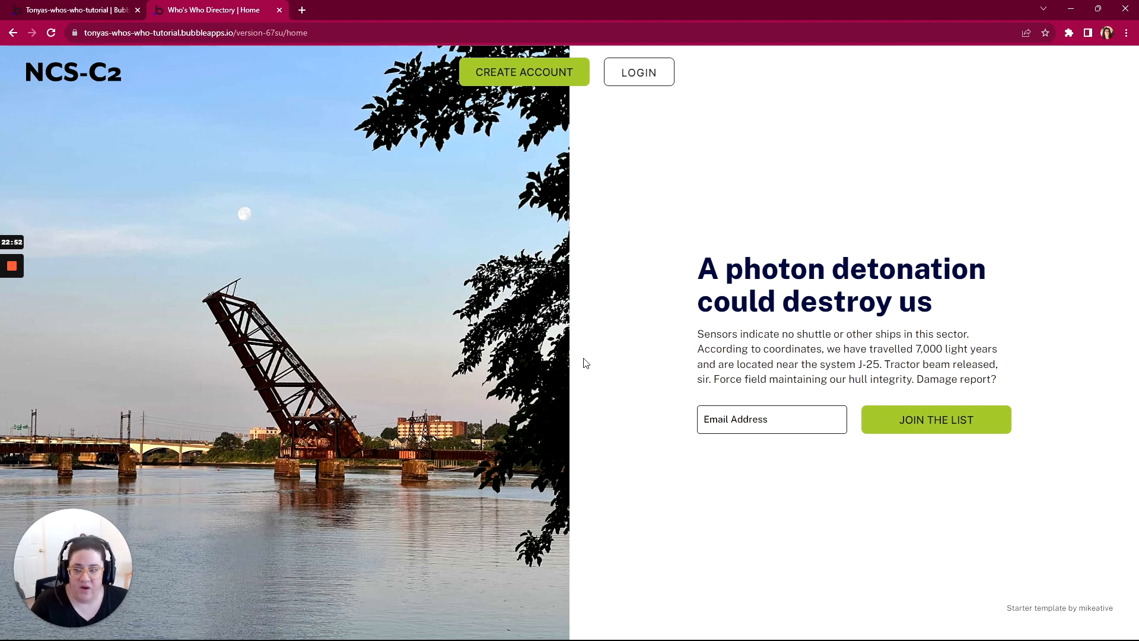
Step: Enter a test email address in the Email Address field and submit it with JOIN THE LIST
left_click(720, 409)
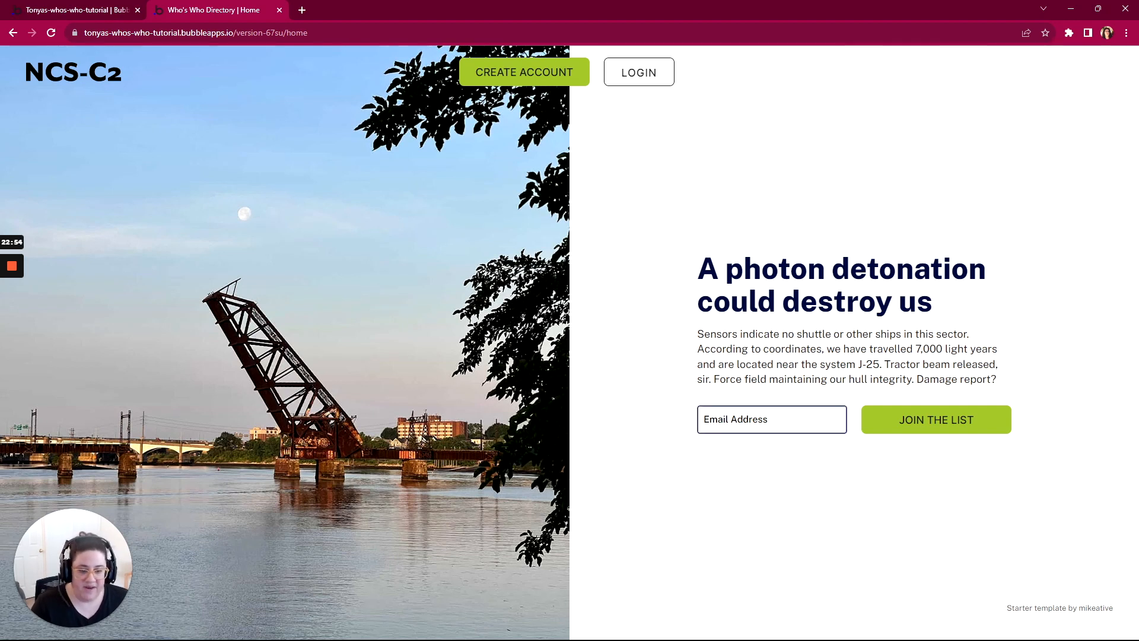
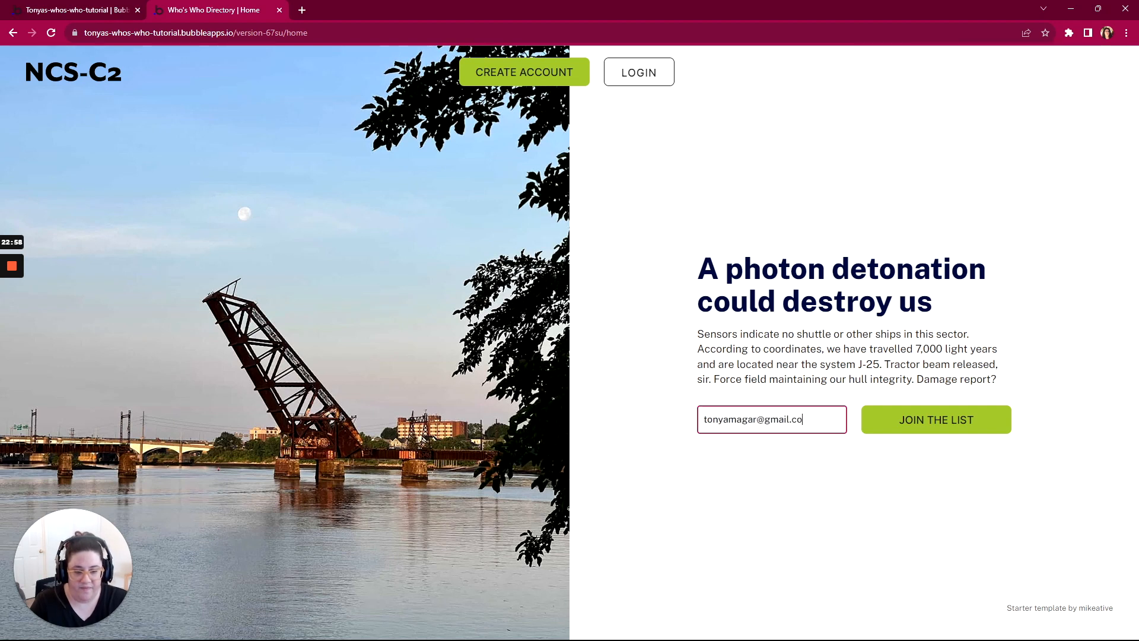
left_click(910, 423)
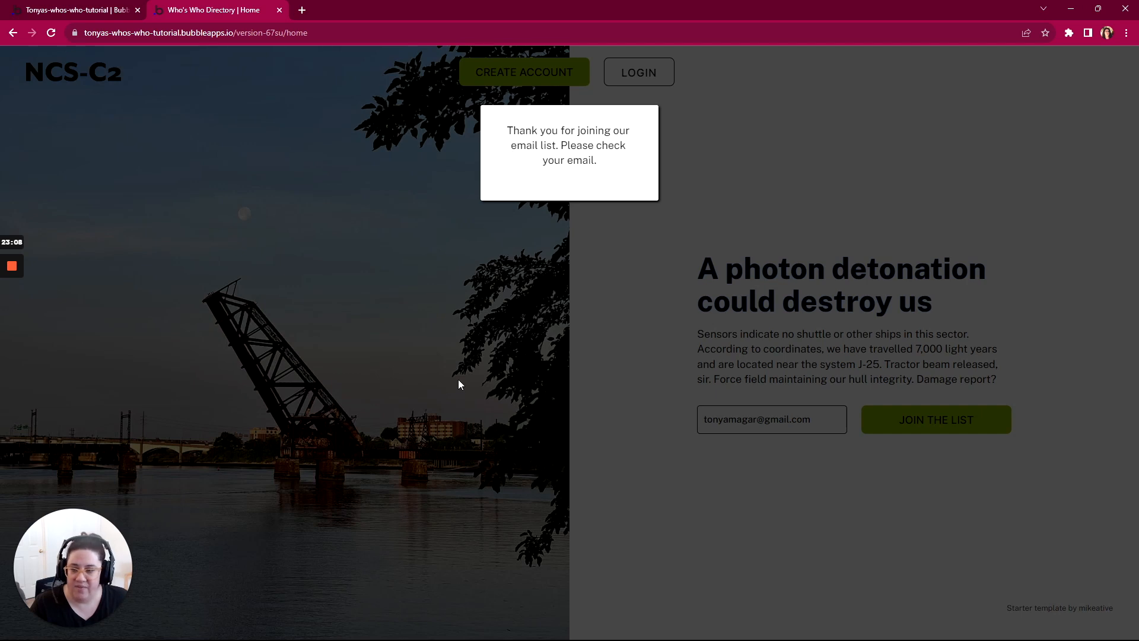
Step: Return to the Bubble editor and check the All Leads app data for the submitted email entry
left_click(103, 16)
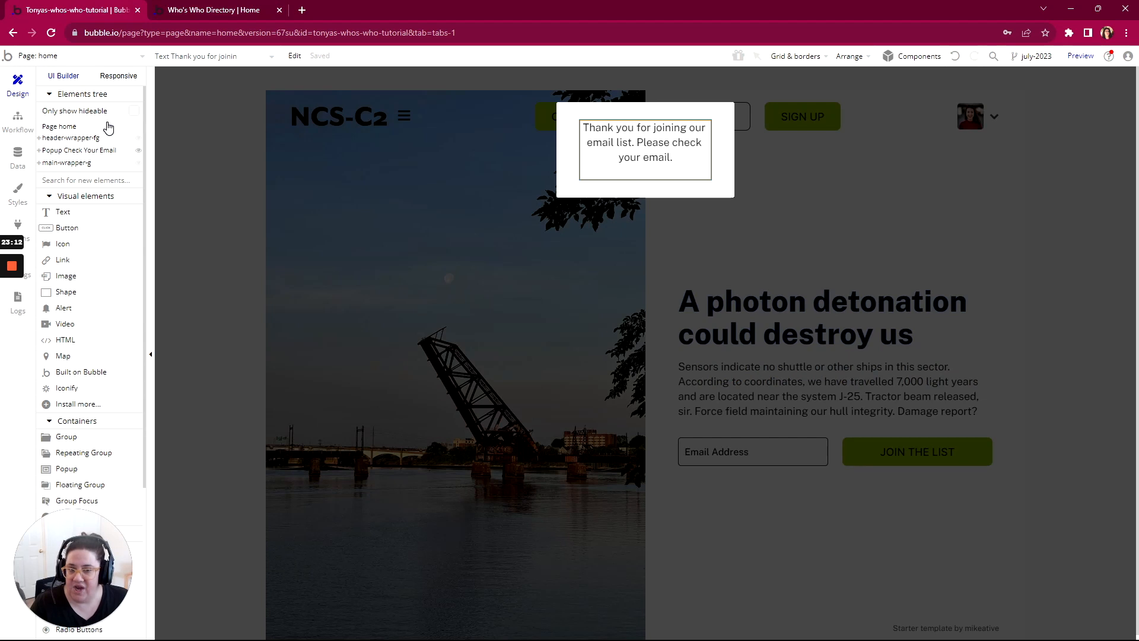
left_click(18, 156)
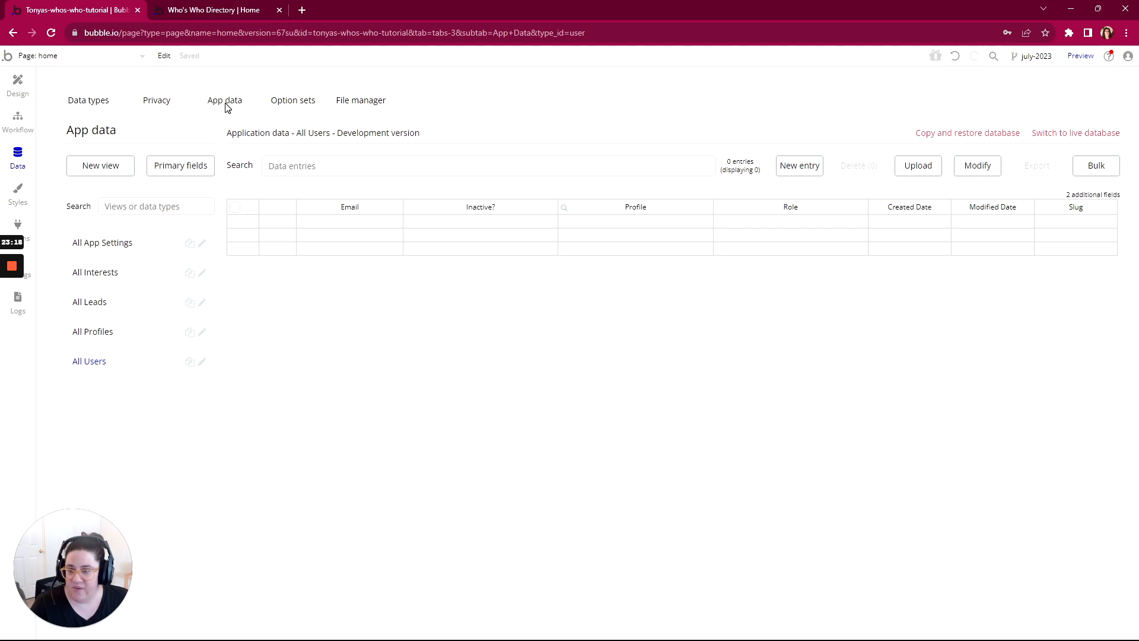
left_click(82, 307)
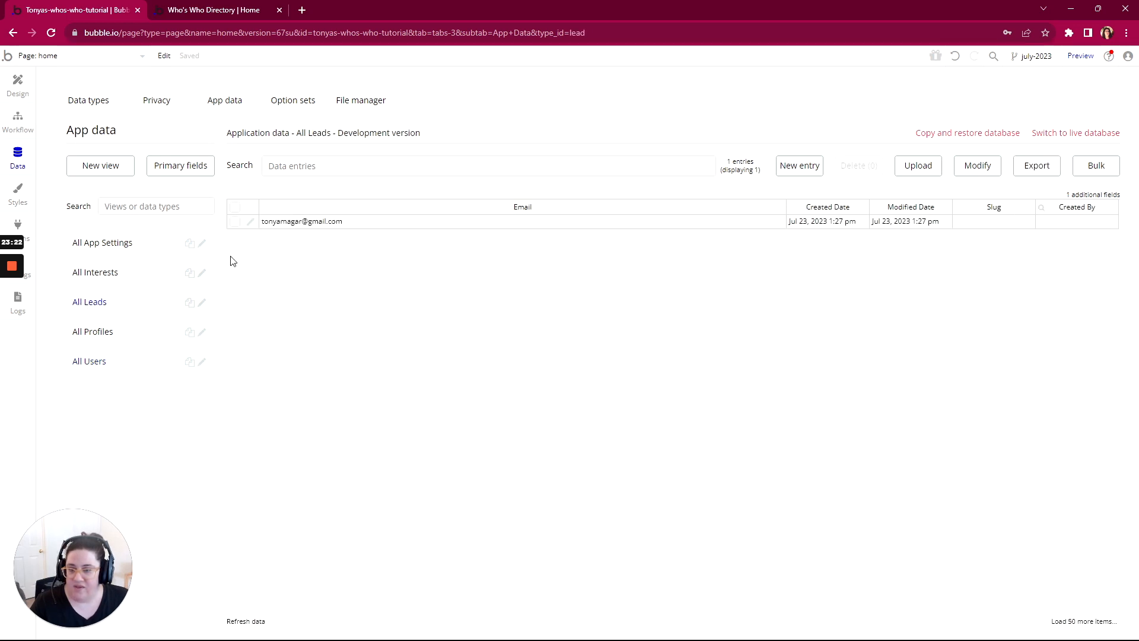
left_click(310, 227)
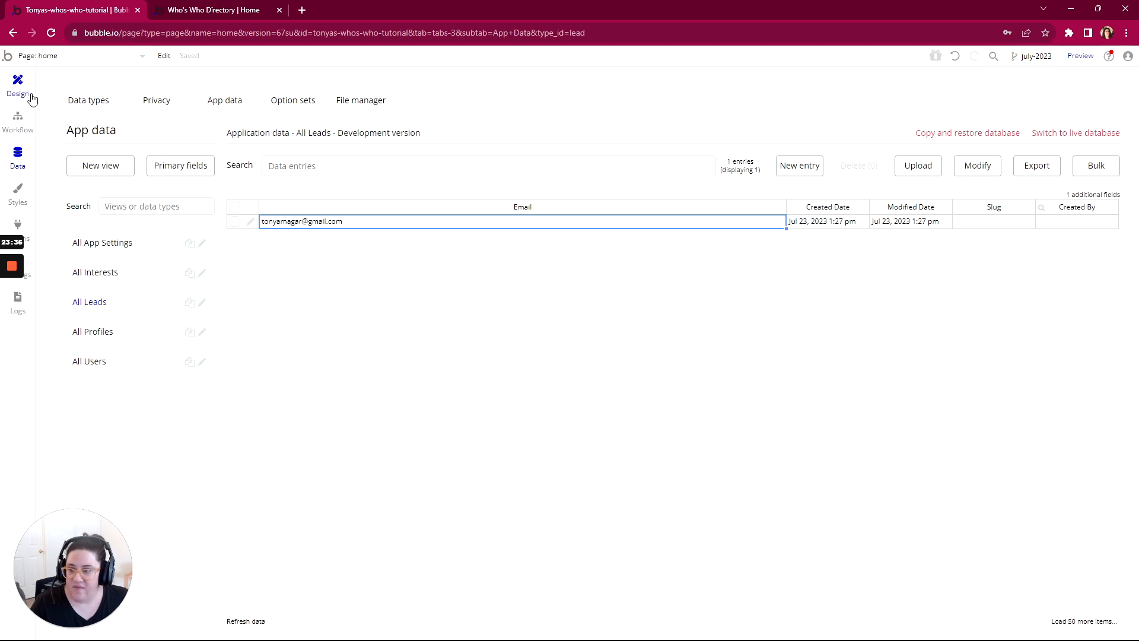
Step: Review the workflow's Send email action, then switch to Gmail and open the "Welcome to the list." message
left_click(18, 122)
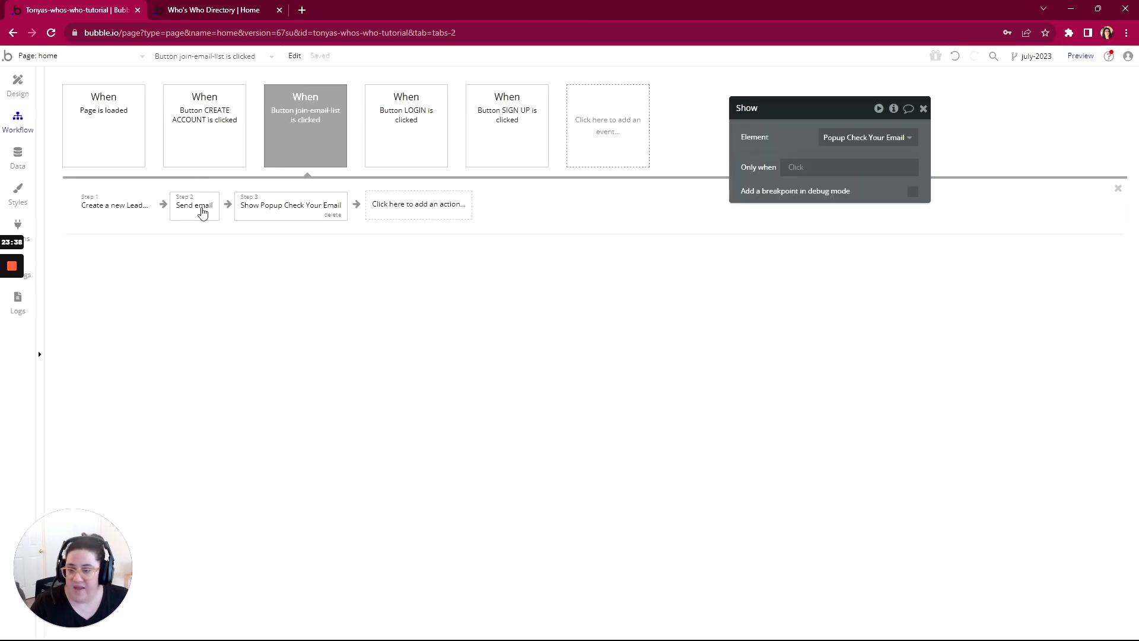
left_click(201, 211)
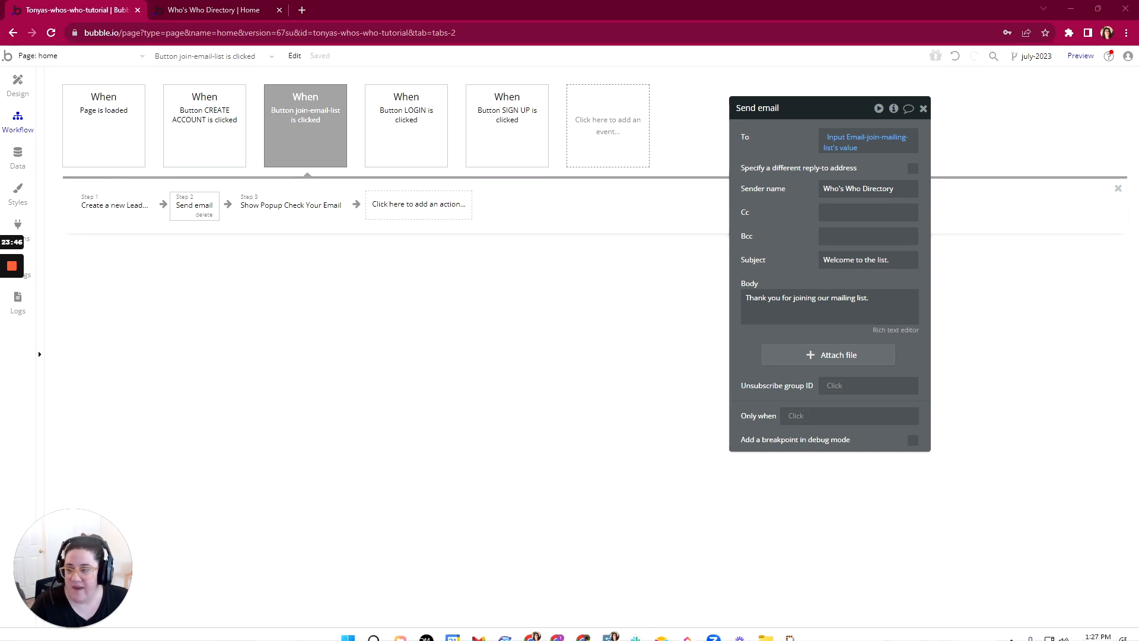
left_click(568, 630)
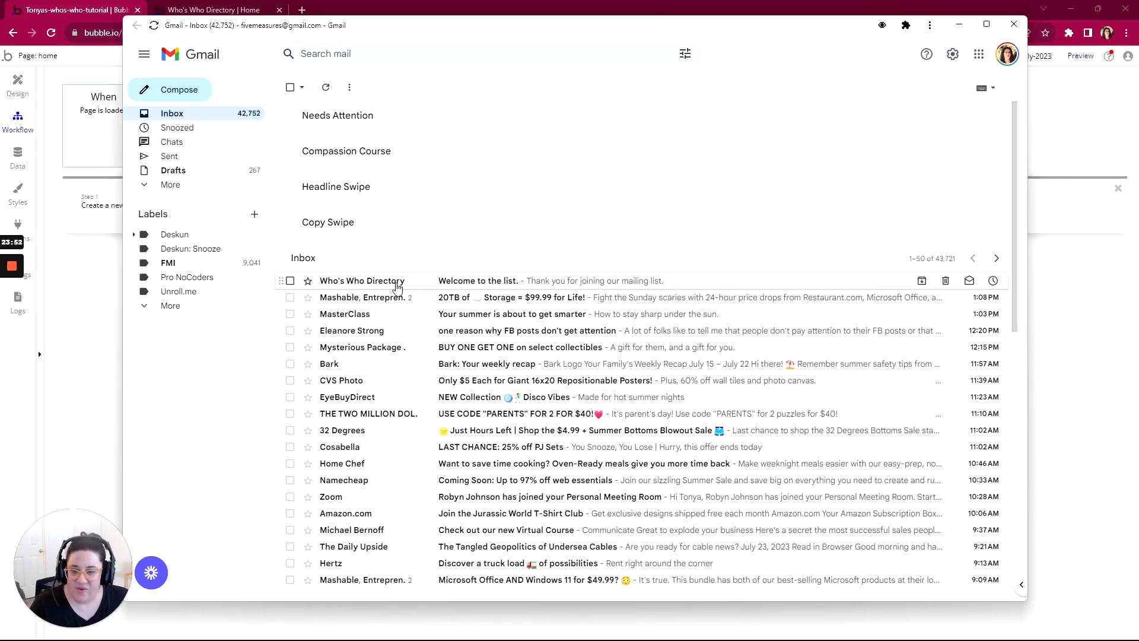
left_click(473, 289)
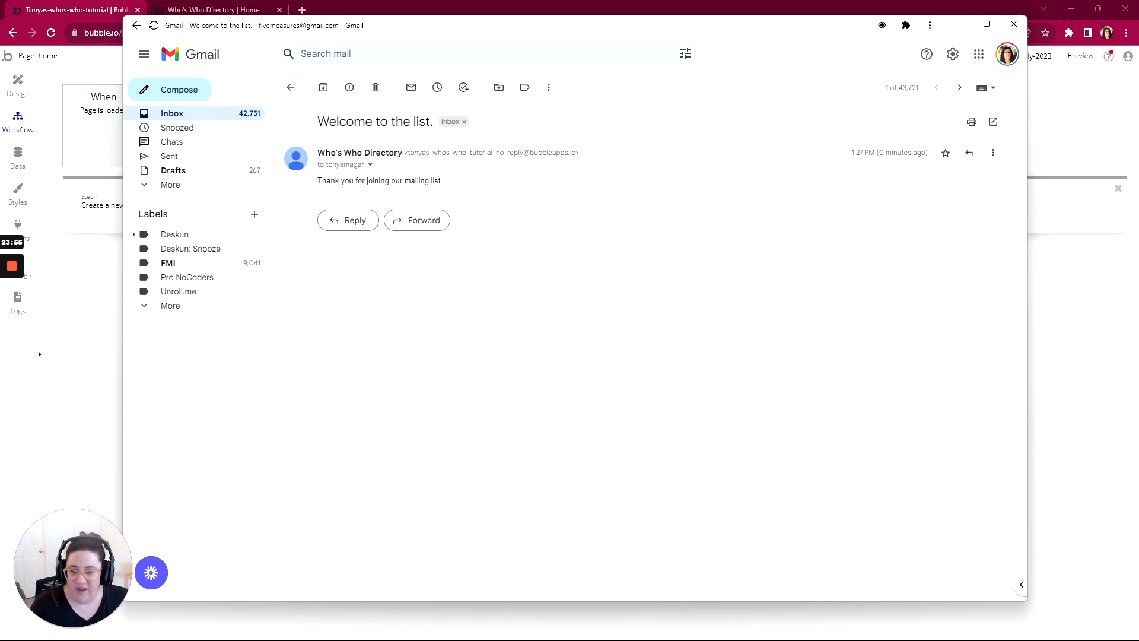
Step: Switch to the WorkFlowy outline and mark the check-your-email popup item and its parent Join the List Button complete
left_click(88, 13)
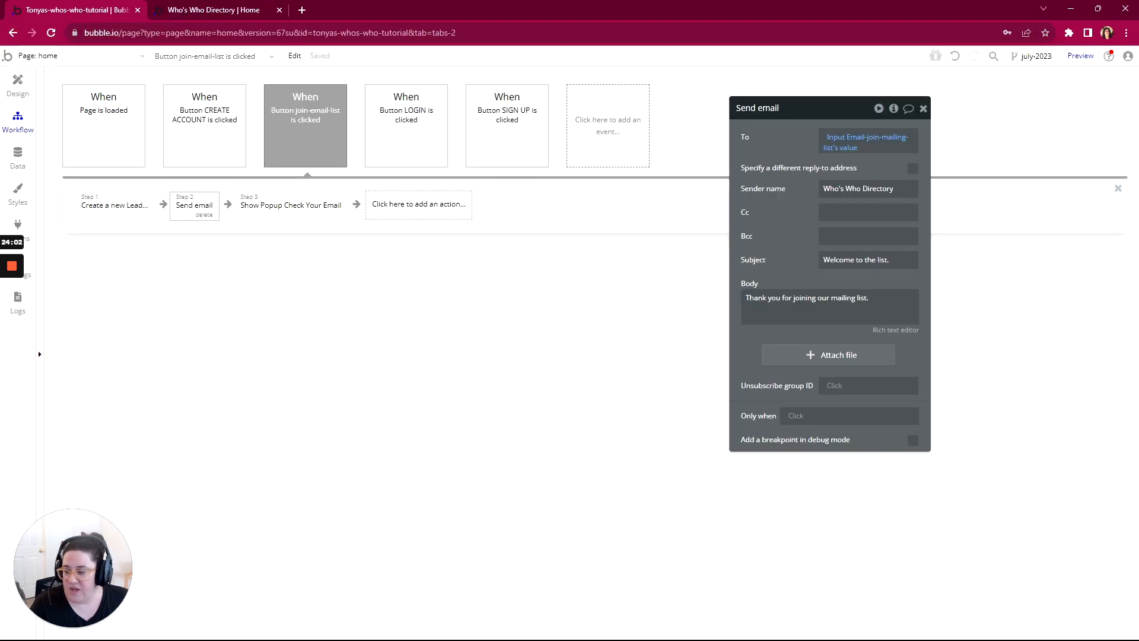
key("alt+Tab")
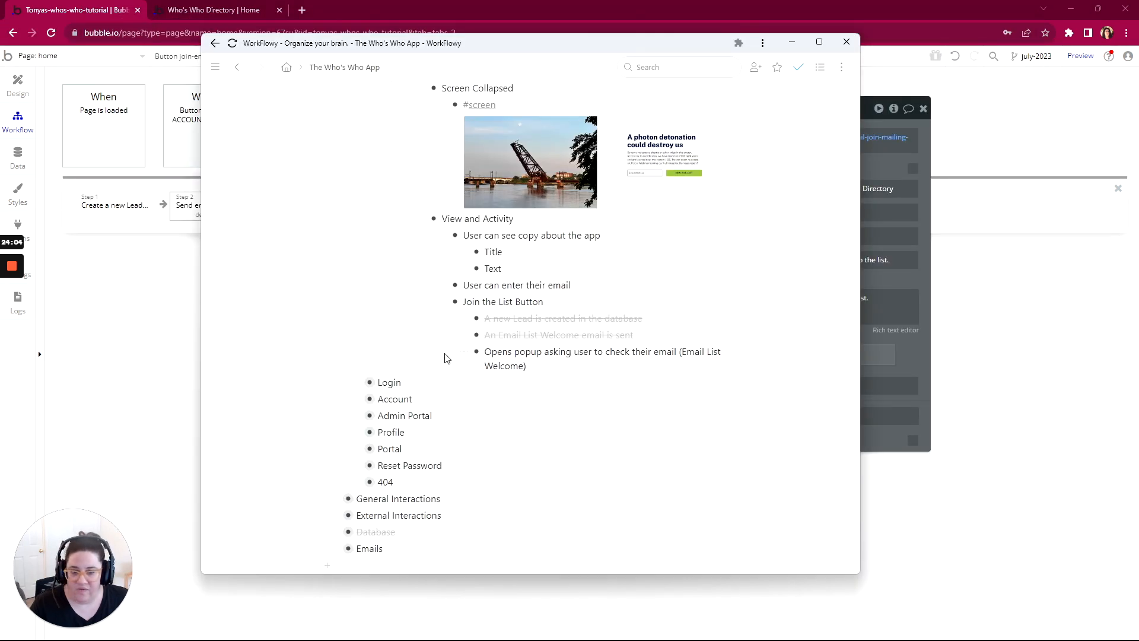
mouse_move(463, 352)
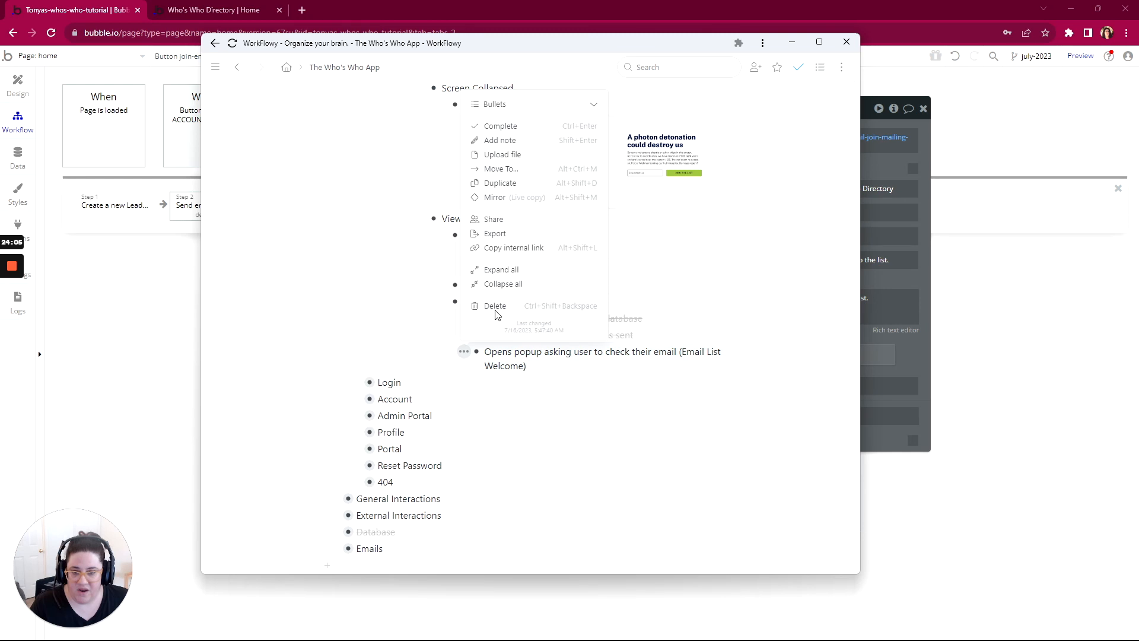
left_click(505, 126)
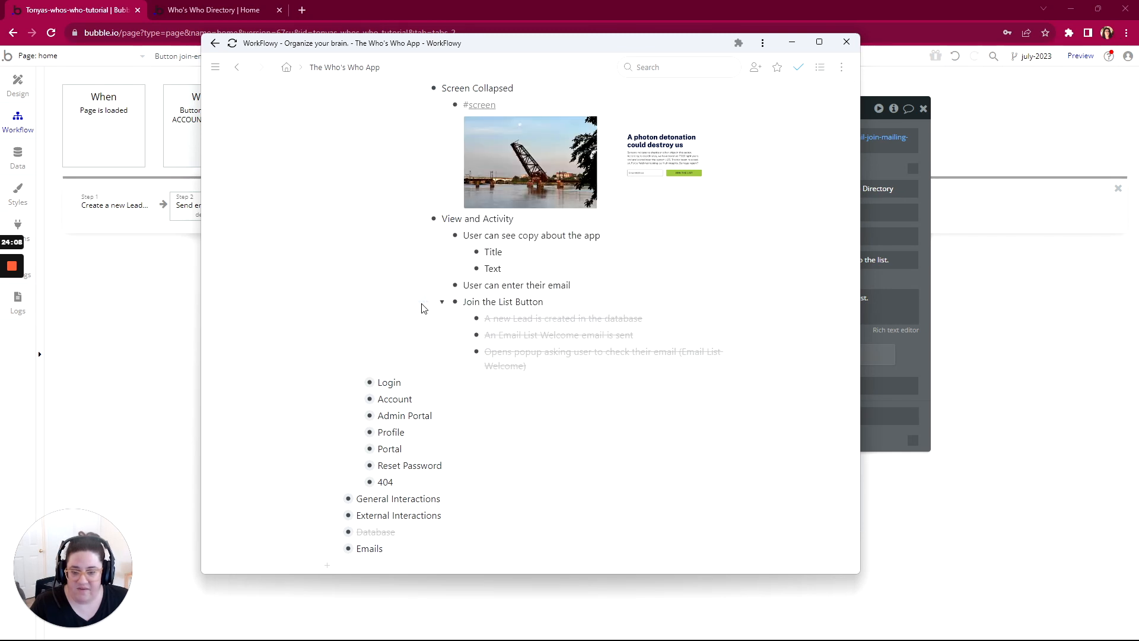
mouse_move(424, 305)
left_click(471, 350)
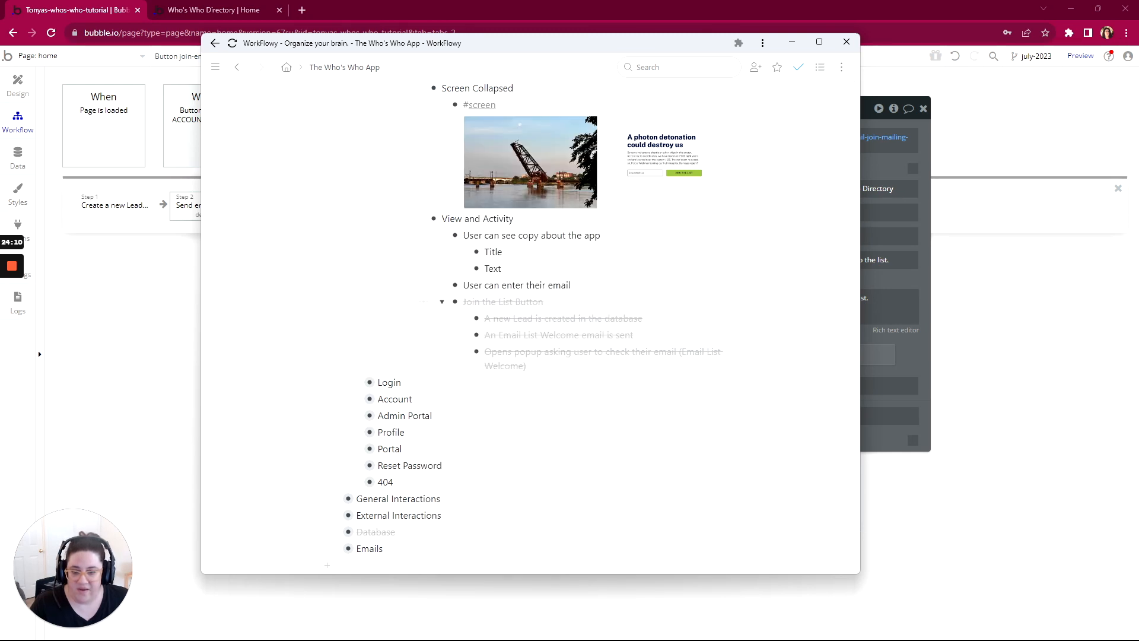
Step: Mark "User can enter their email" and "User can see copy about the app" with its subitems complete
mouse_move(441, 286)
left_click(477, 333)
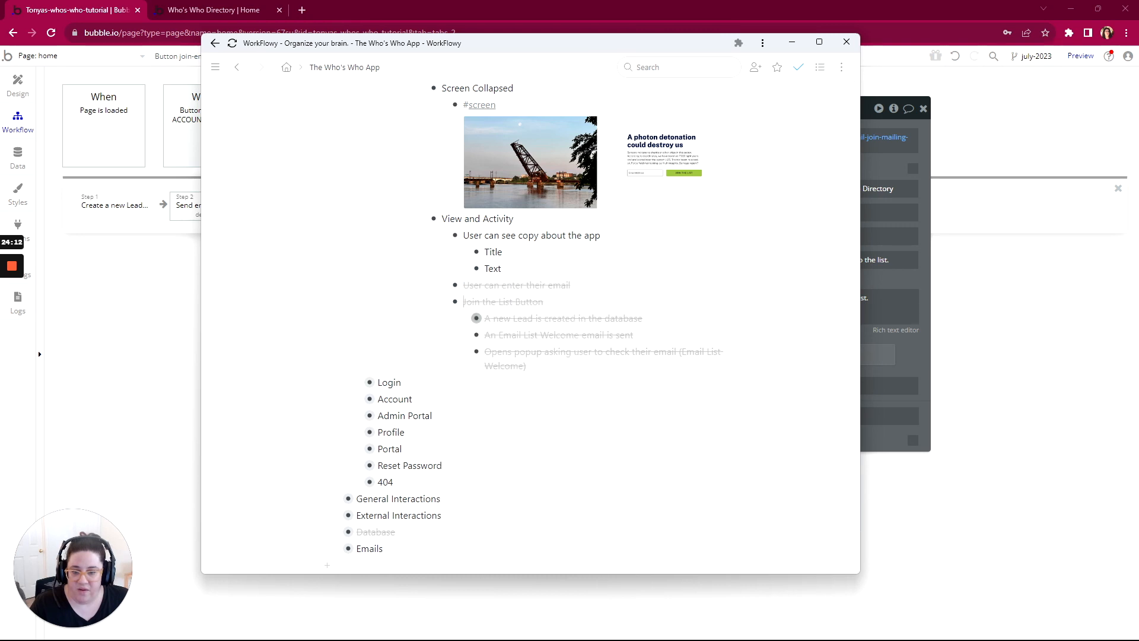
mouse_move(455, 235)
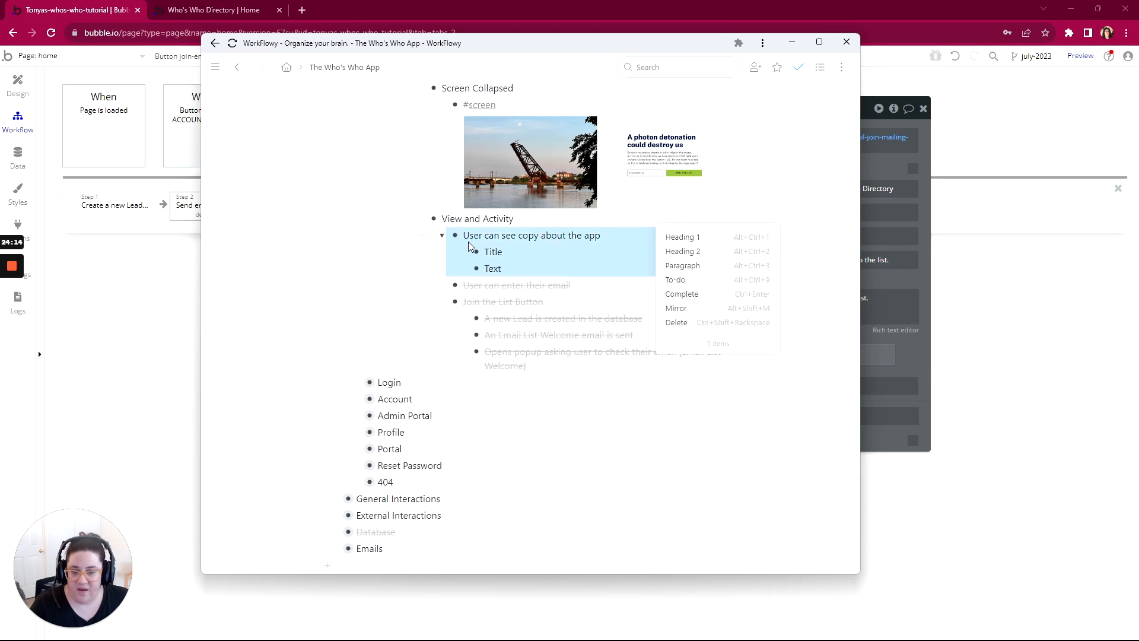
left_click(678, 295)
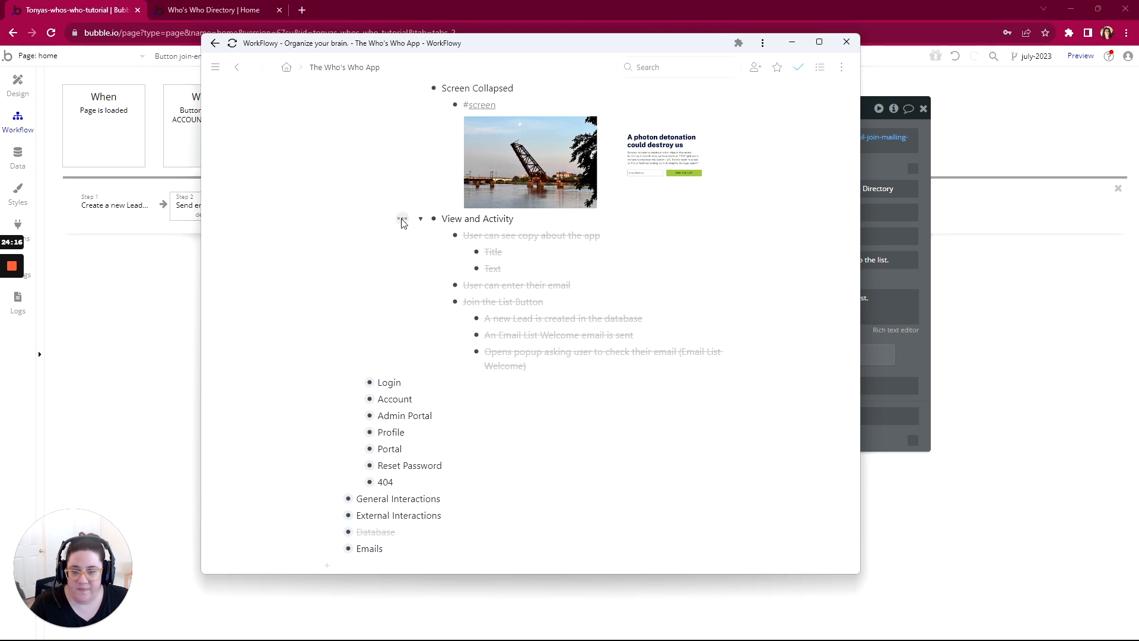
Step: Mark the View and Activity item under Main Page and the Main Page section itself complete
mouse_move(430, 219)
left_click(445, 265)
scroll(407, 262, "up", 3)
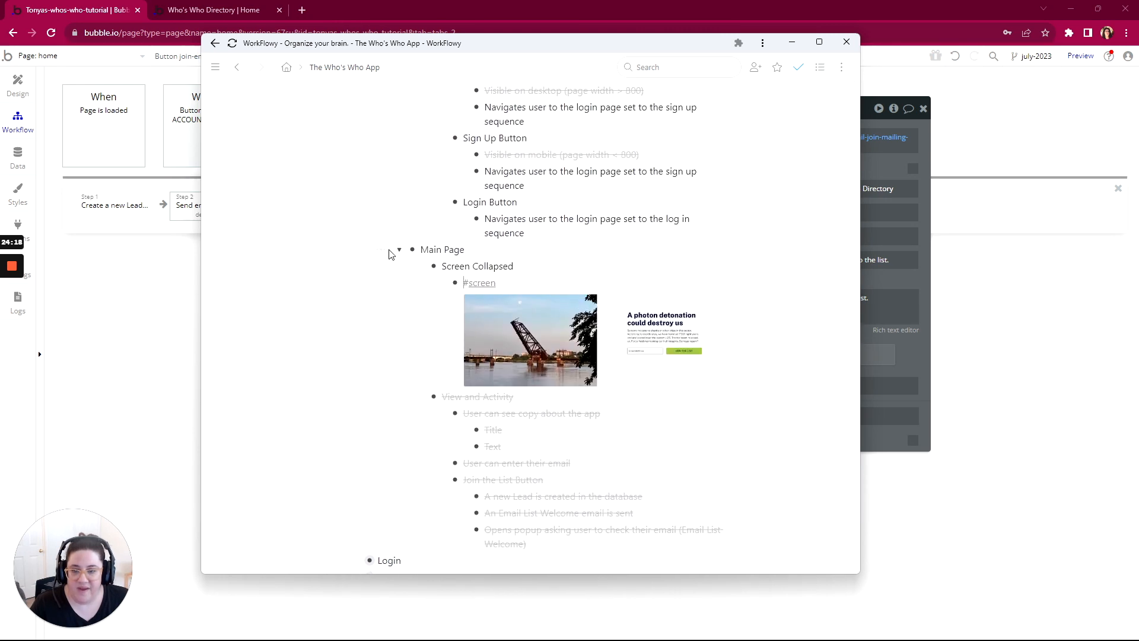
mouse_move(381, 249)
left_click(412, 299)
Step: Review the remaining Header items, then collapse Home's Sections and Title items and the Home page item itself
scroll(412, 302, "up", 6)
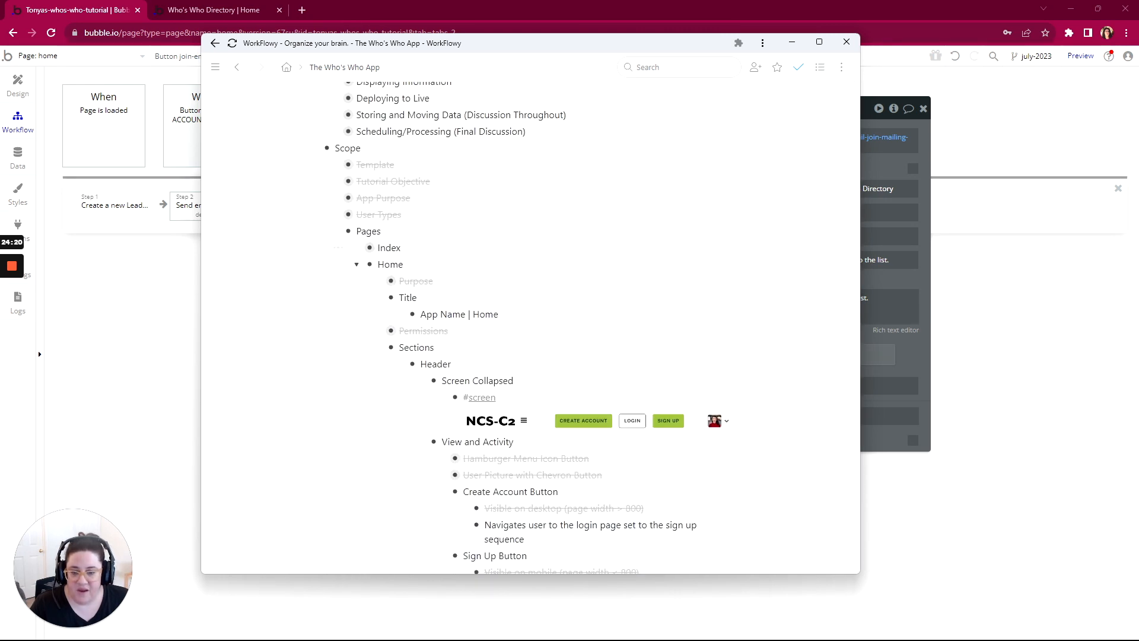
scroll(412, 302, "down", 3)
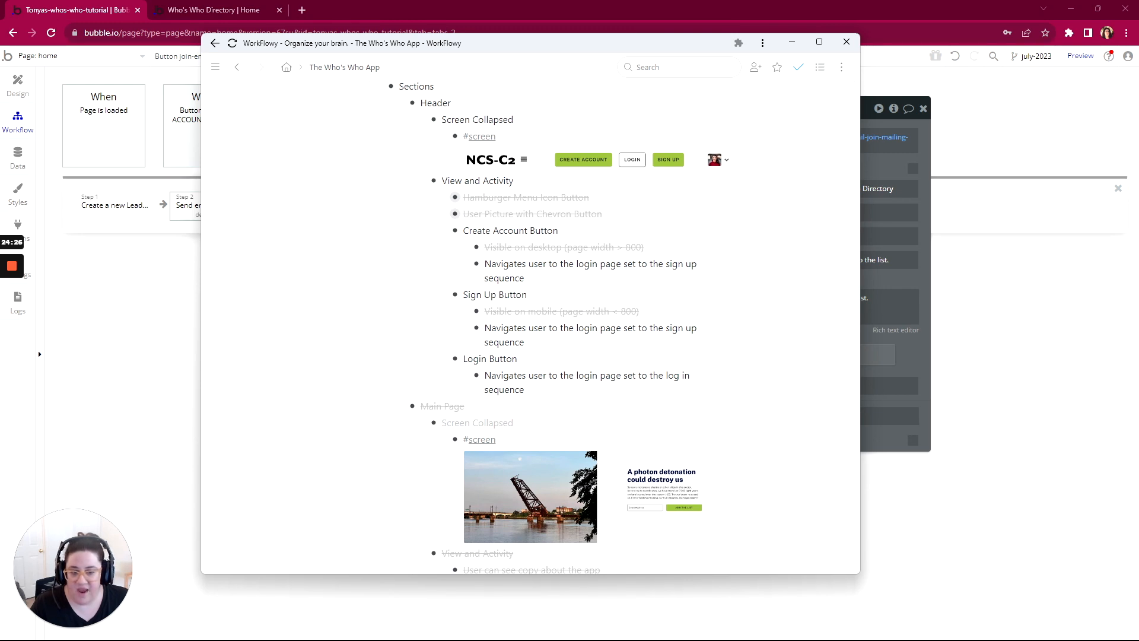
scroll(531, 320, "up", 3)
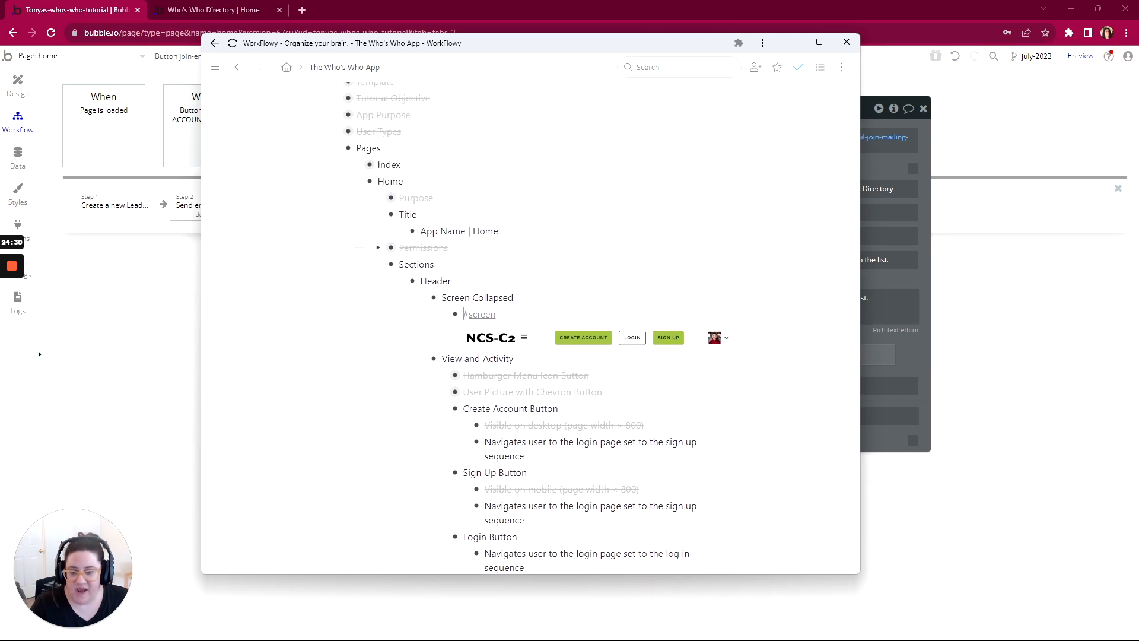
left_click(378, 265)
left_click(379, 214)
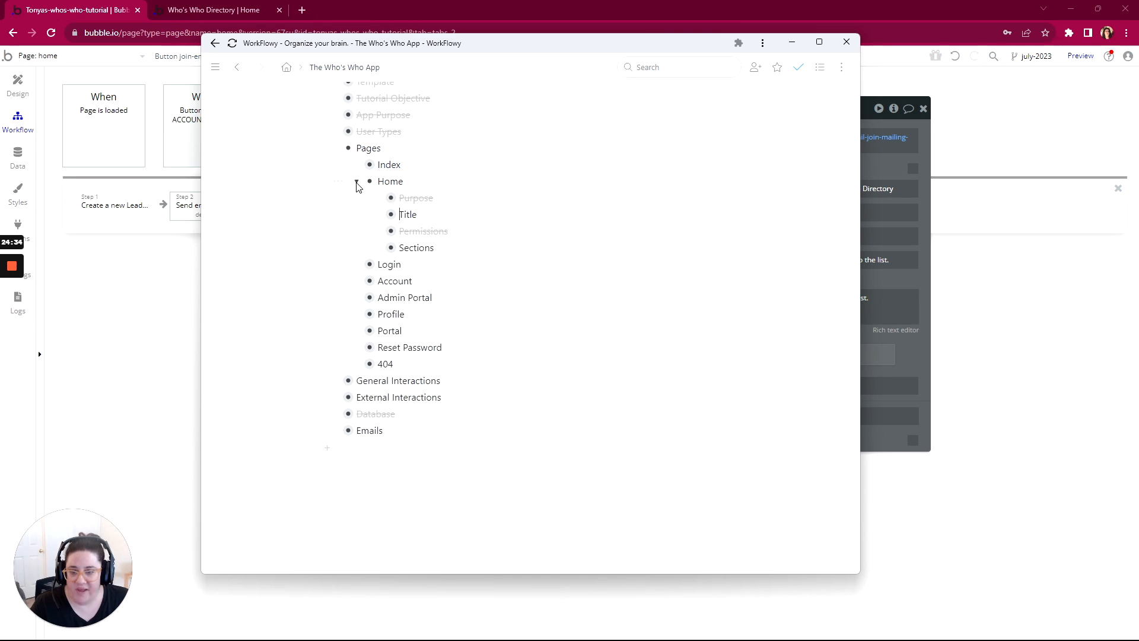
left_click(356, 182)
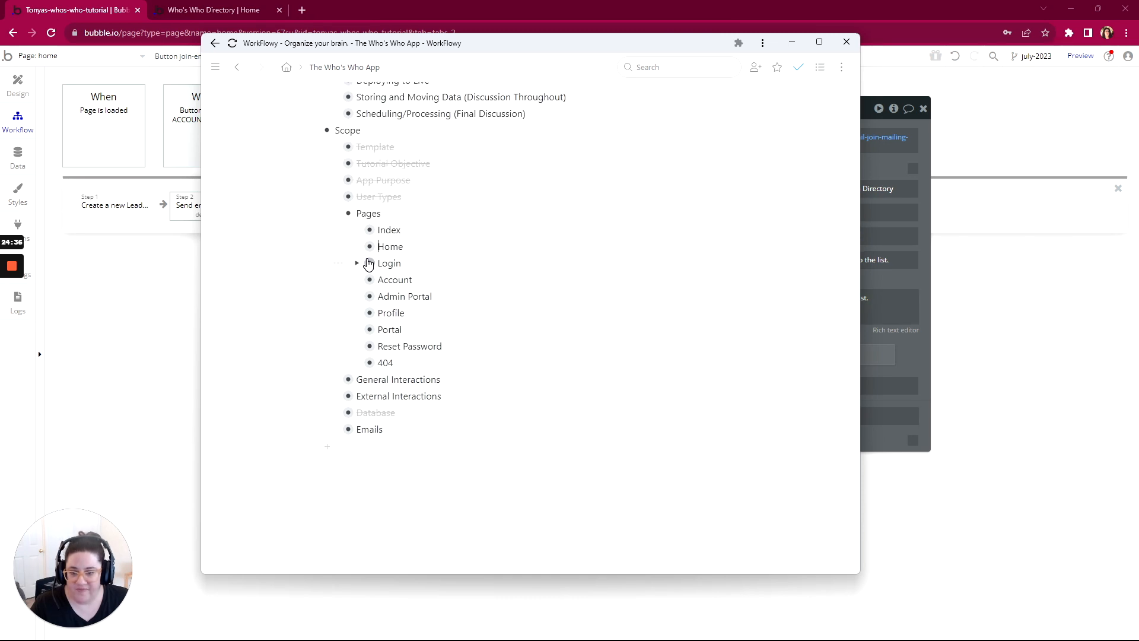
Step: Review the Index and Home page items in the outline and expand Capturing and Storing Information under What you'll learn
mouse_move(15, 270)
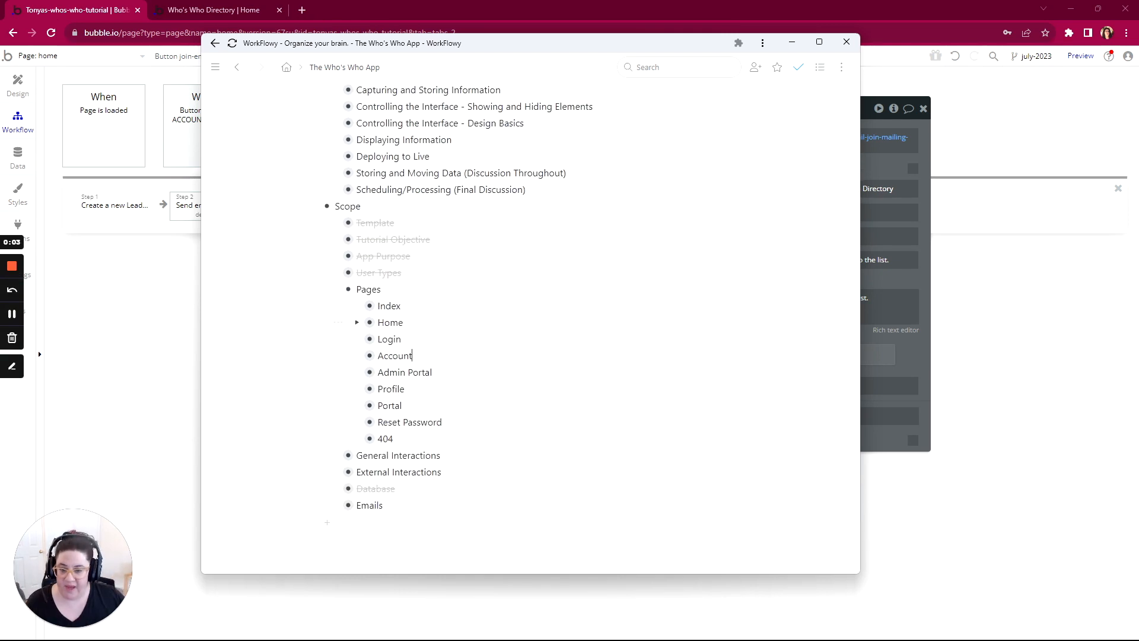
left_click_drag(407, 322, 378, 305)
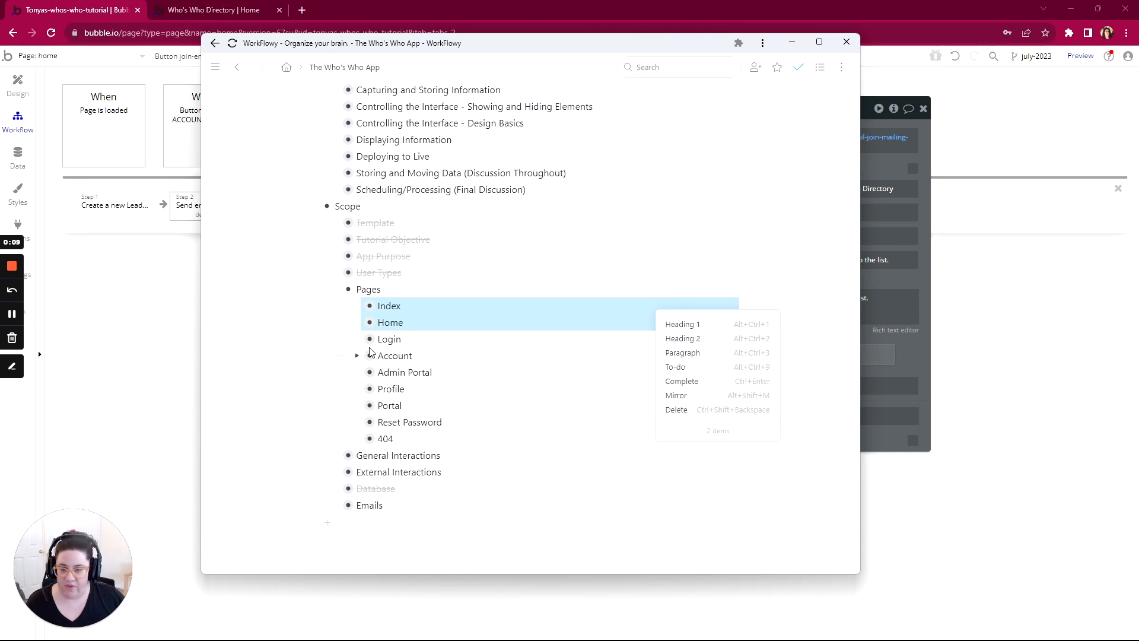
scroll(370, 352, "up", 1)
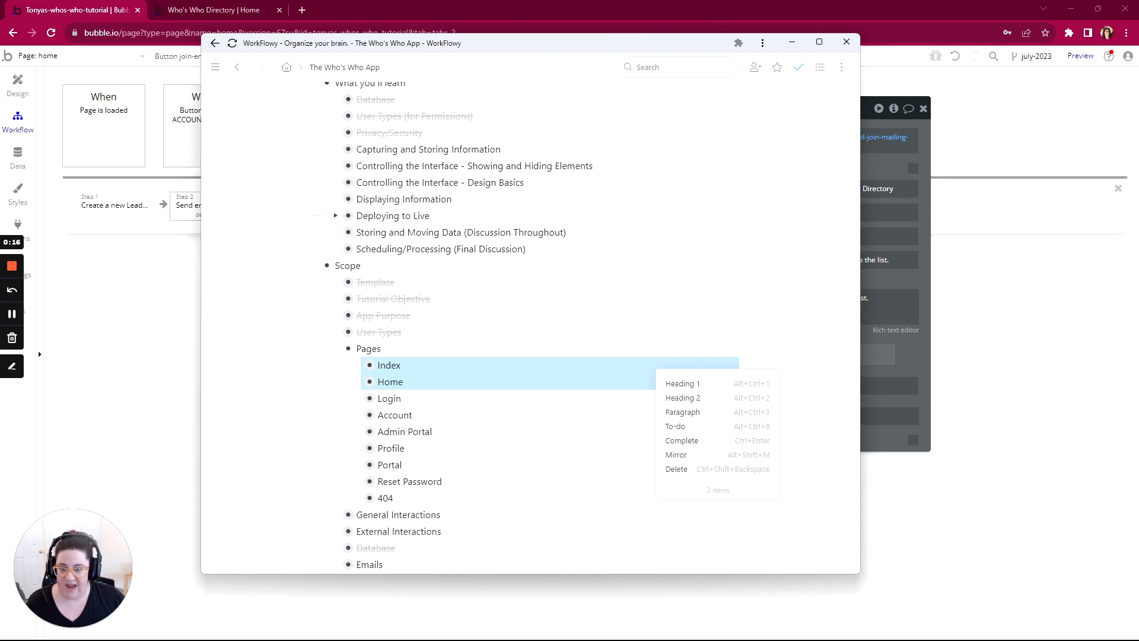
scroll(320, 219, "up", 1)
left_click(335, 209)
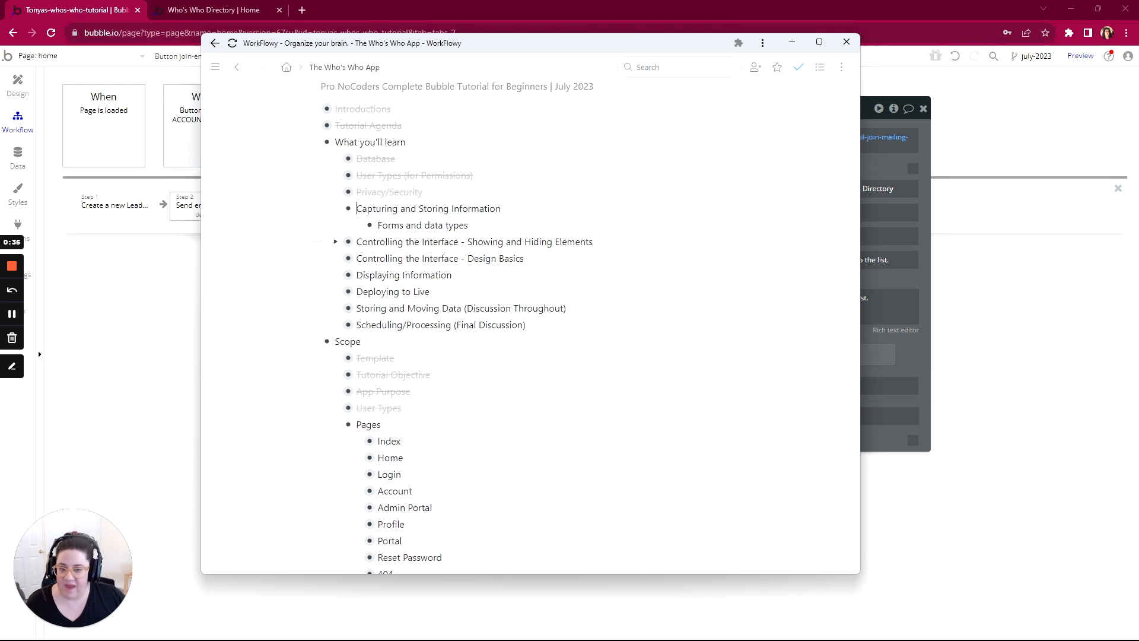
Step: Switch to the Bubble editor and open the login page in the Design view
left_click(36, 59)
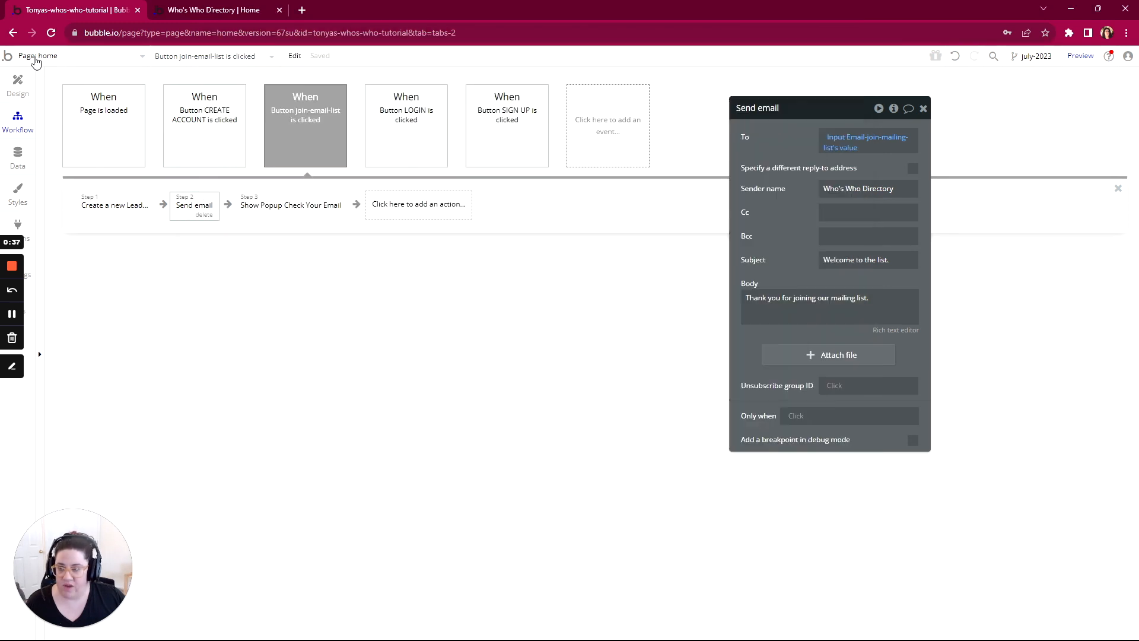
left_click(35, 59)
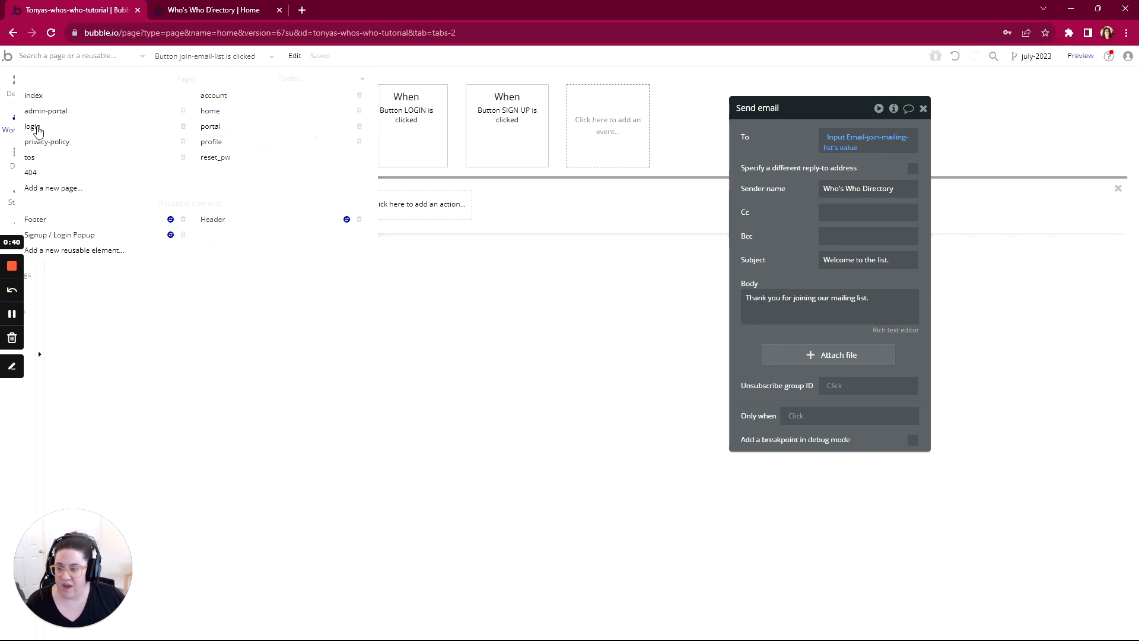
left_click(37, 130)
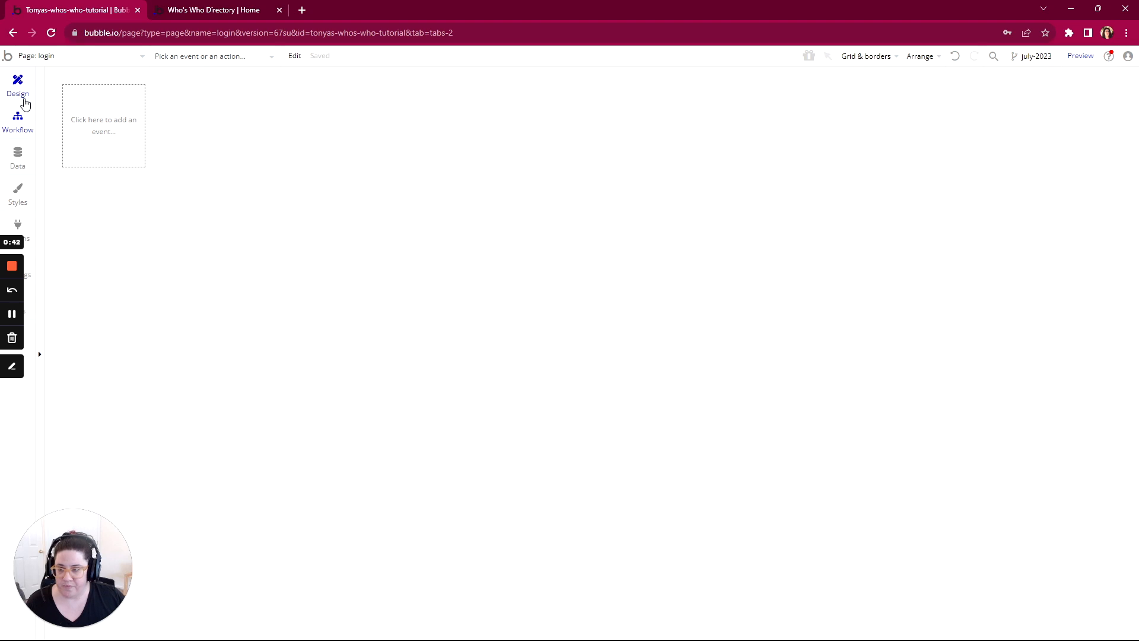
left_click(21, 95)
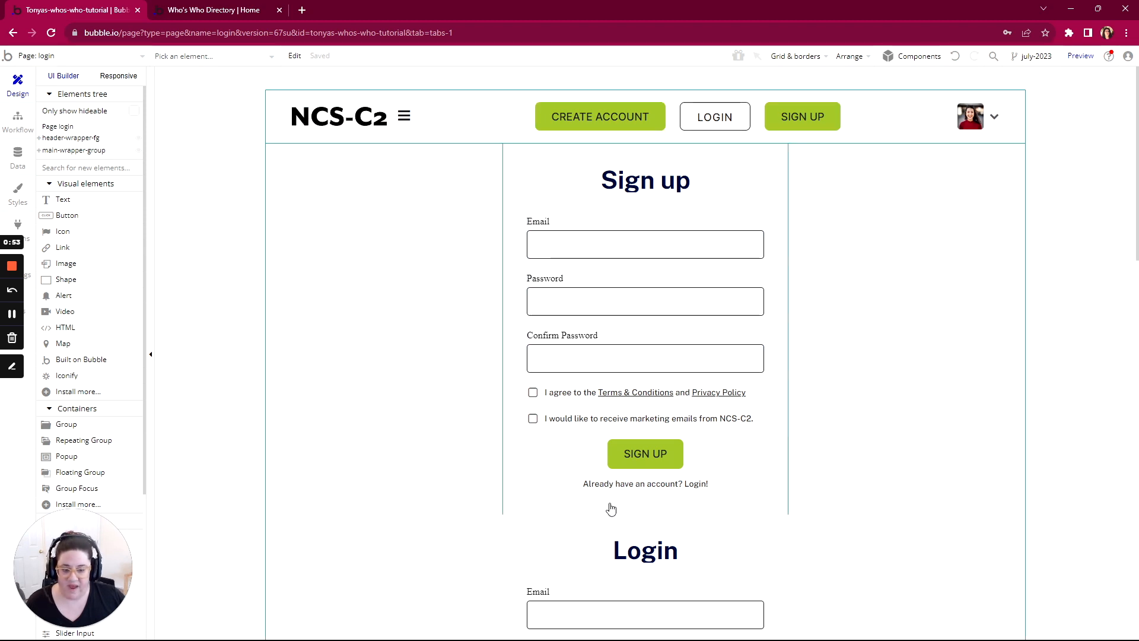
Step: Look through the login page's Sign up, Login, Reset Password and Create your profile sections
scroll(611, 508, "down", 7)
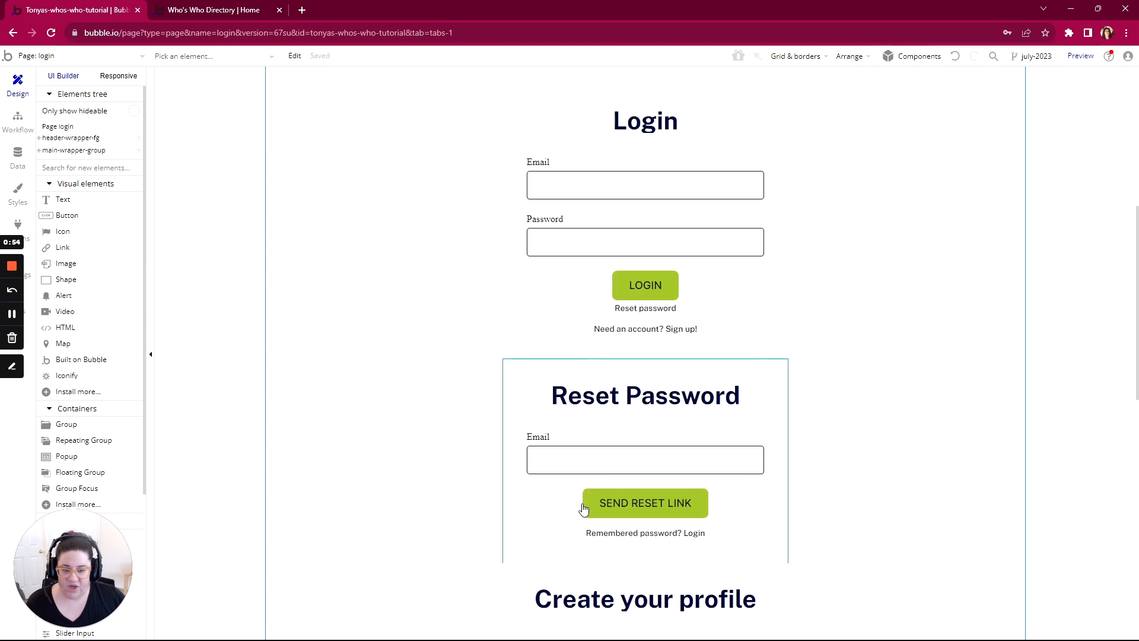
scroll(585, 509, "down", 4)
scroll(575, 418, "down", 4)
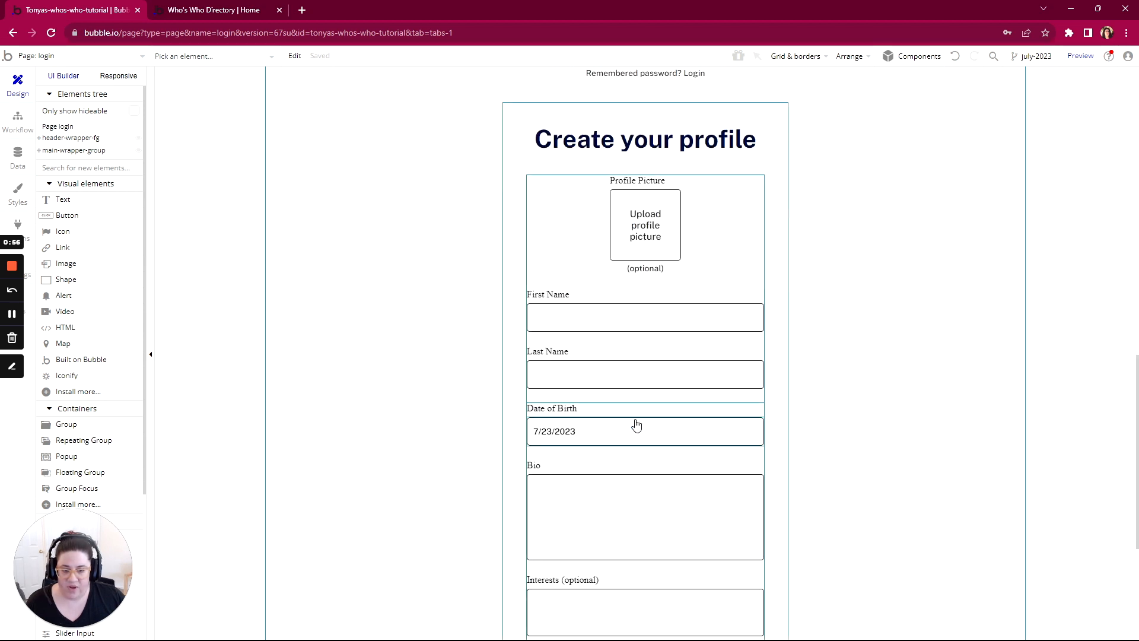
scroll(567, 469, "up", 15)
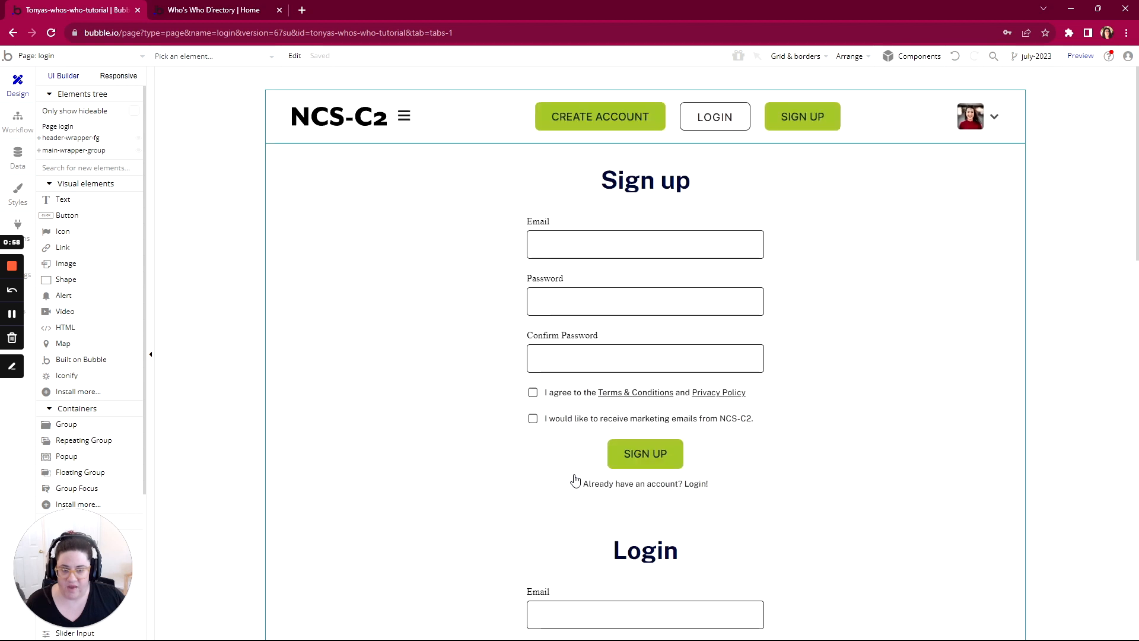
scroll(574, 478, "down", 1)
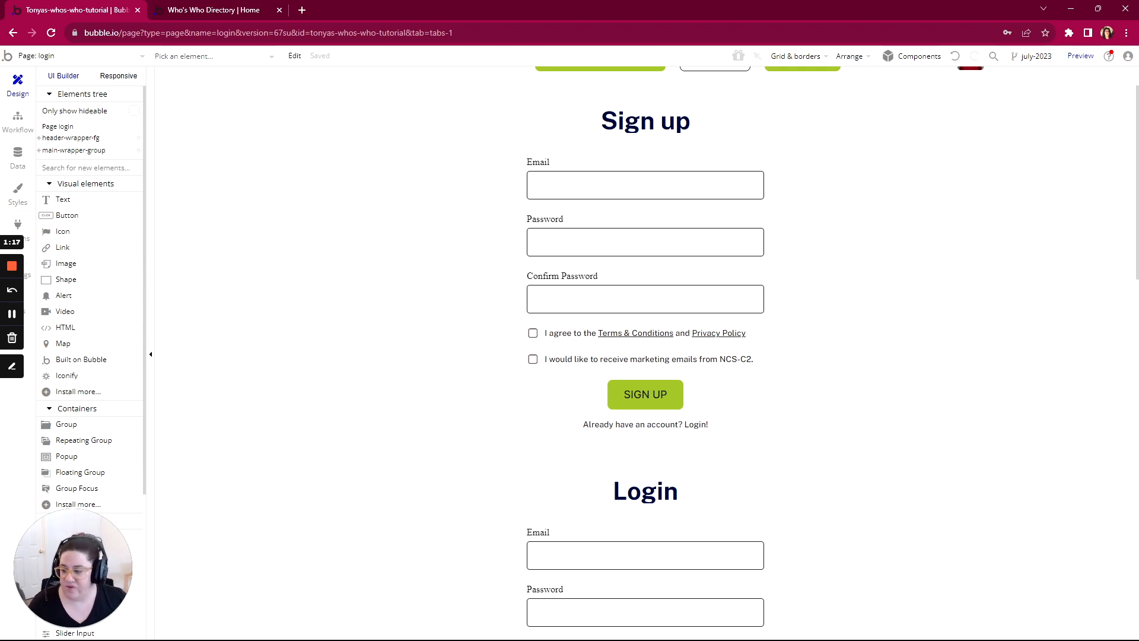
Step: Switch to the WorkFlowy outline and expand the Login page item with its Purpose and Title subitems
key("alt+Tab")
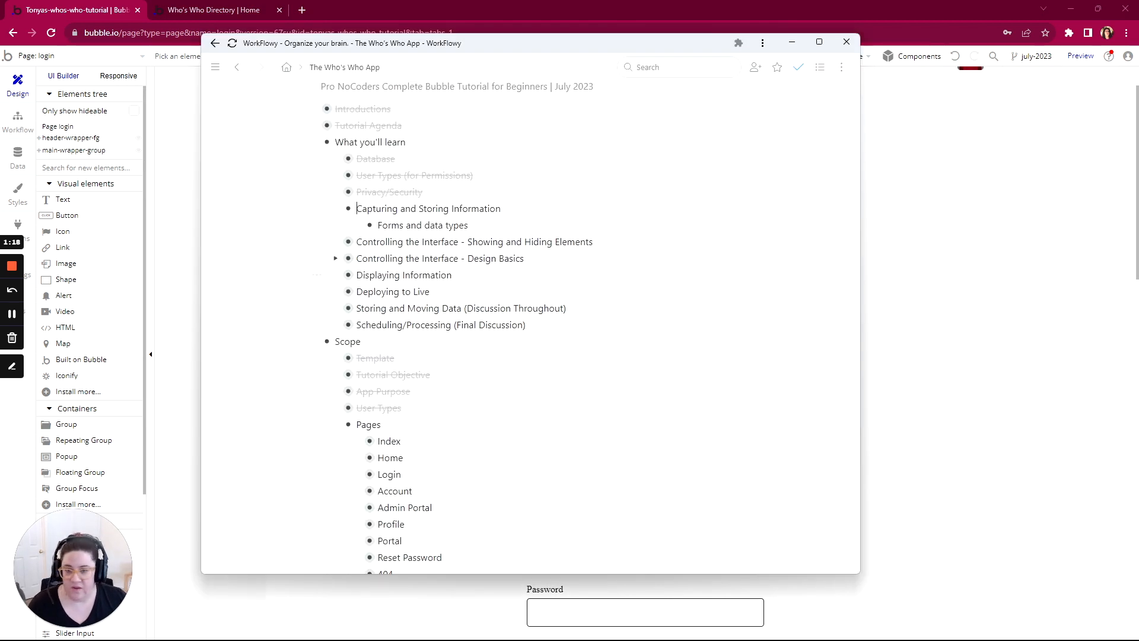
scroll(362, 285, "down", 3)
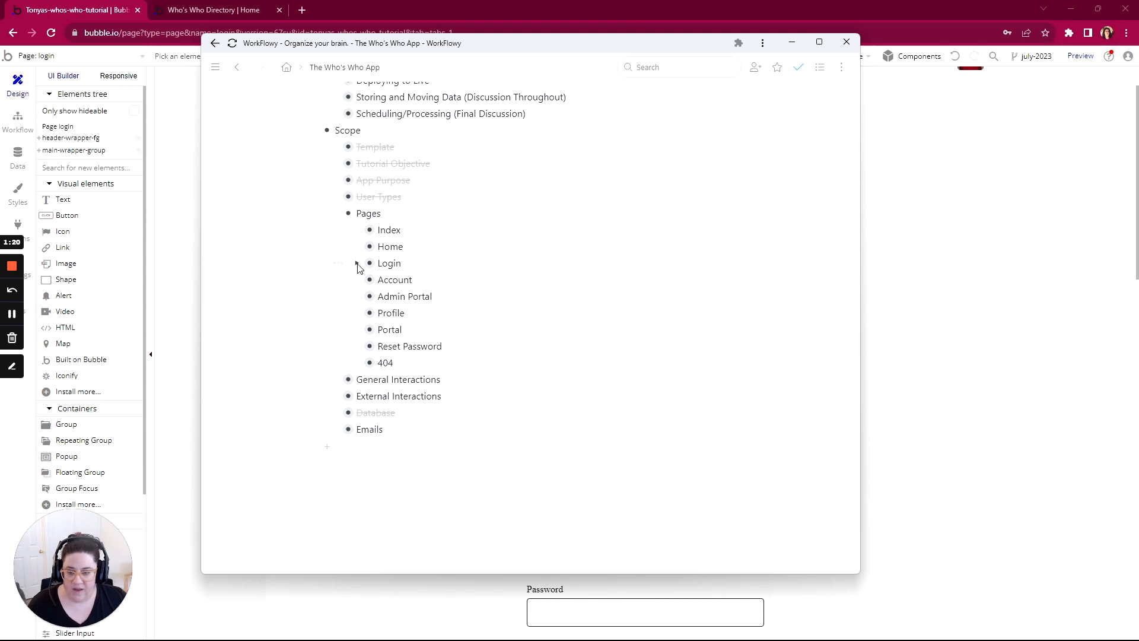
left_click(357, 264)
left_click(378, 281)
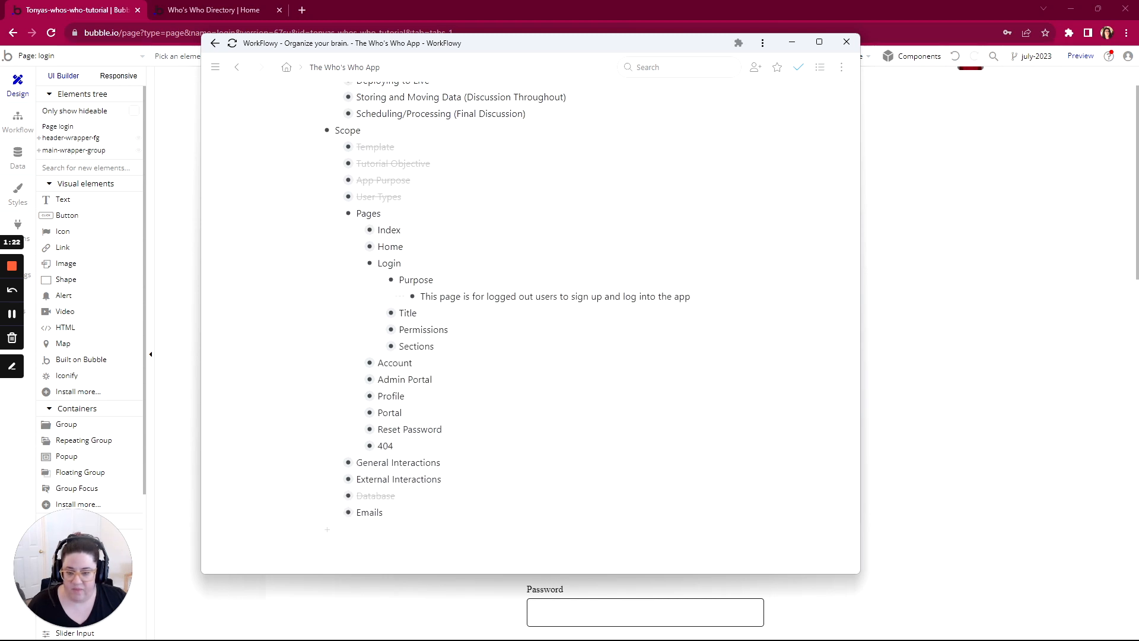
scroll(392, 267, "down", 1)
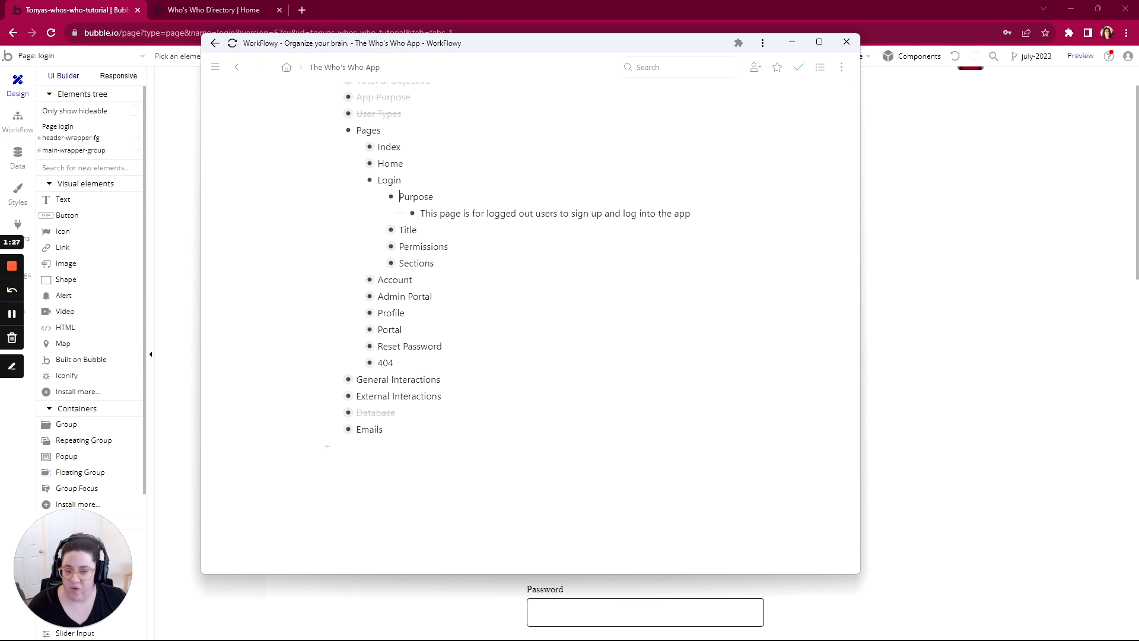
left_click(379, 231)
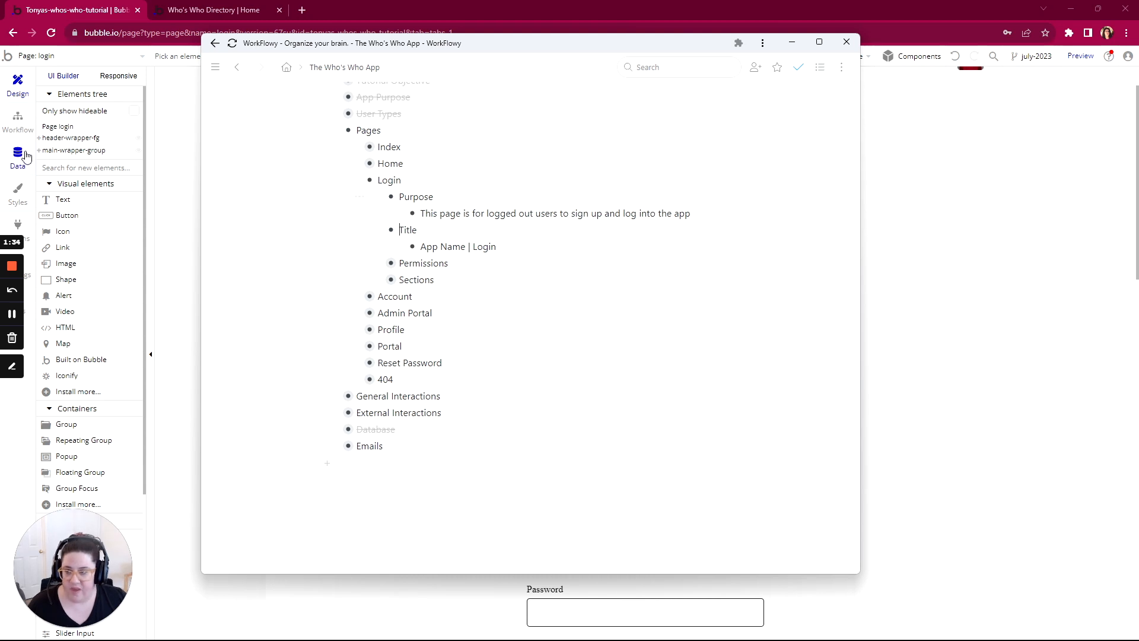
Step: Switch to the Bubble editor and set the login page's title to "Who's Who Directory | Login"
left_click(18, 89)
double_click(201, 146)
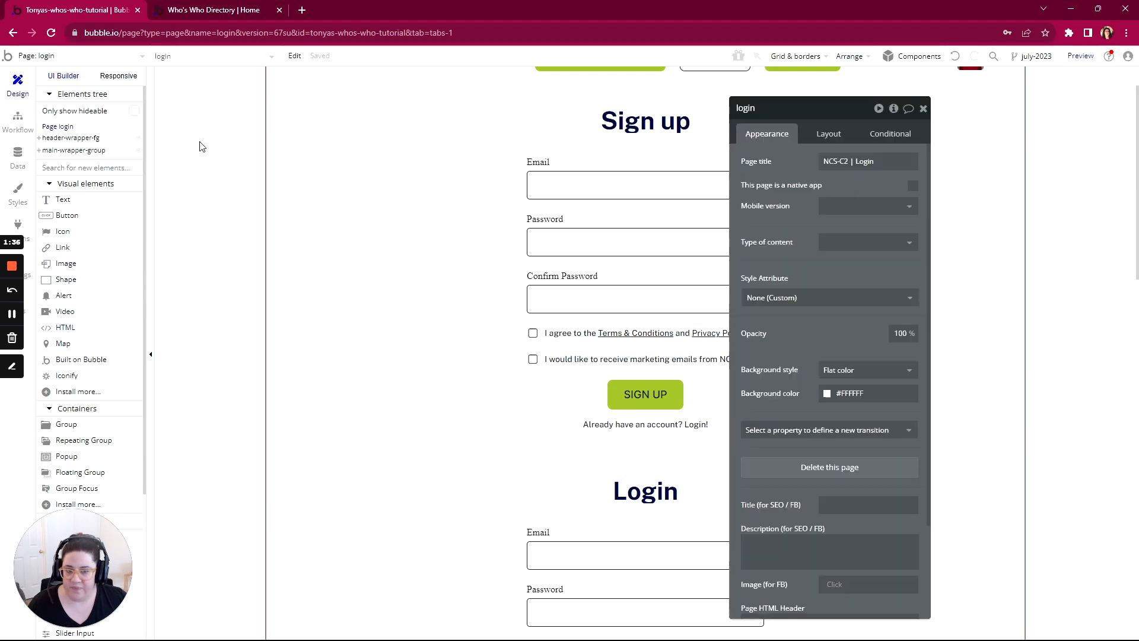
left_click(848, 160)
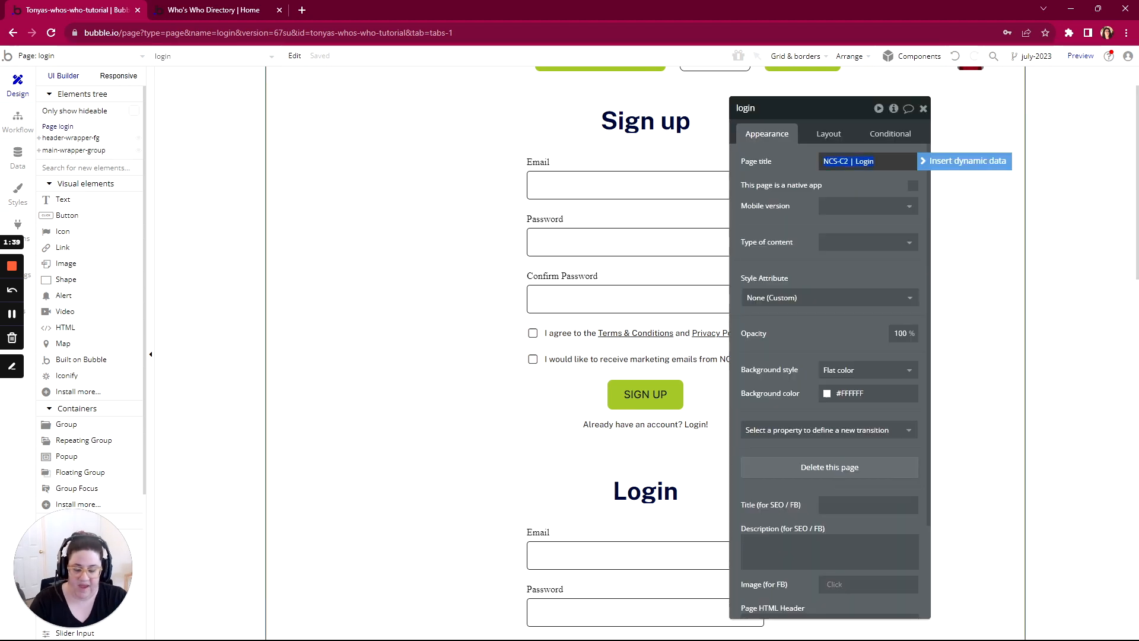
type("Who's Who Directory")
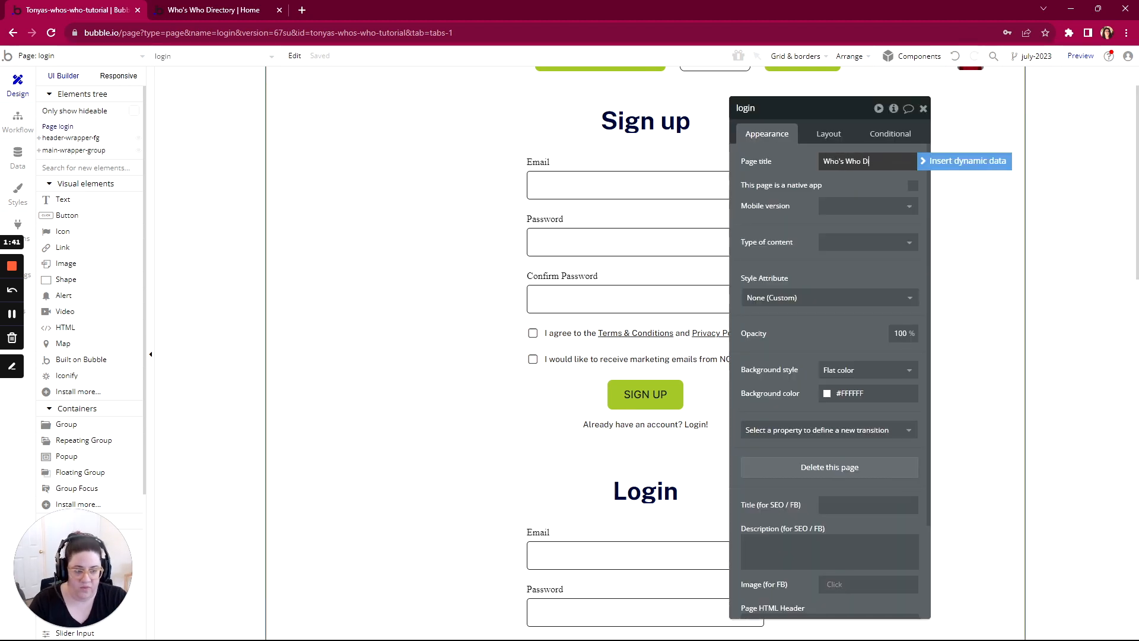
type(" |")
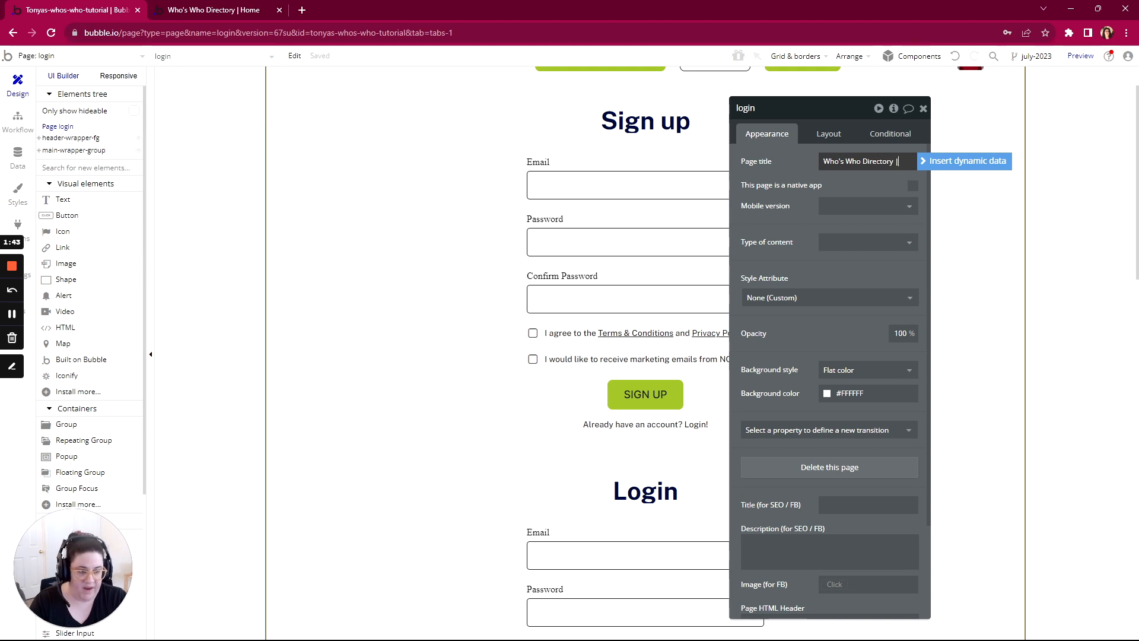
type(" Login")
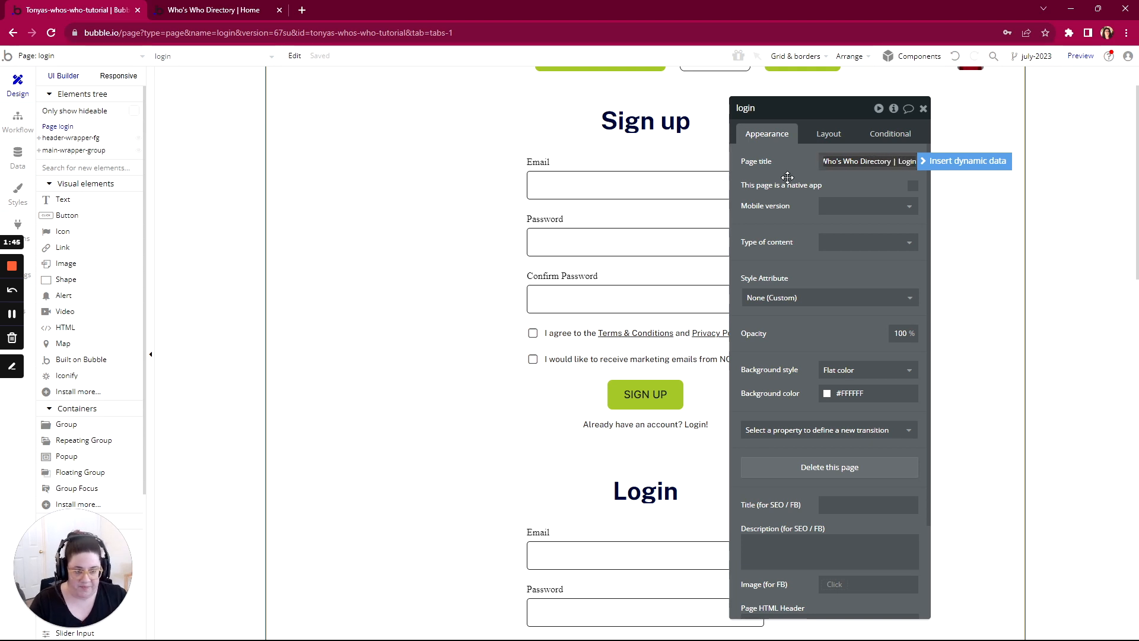
left_click(786, 178)
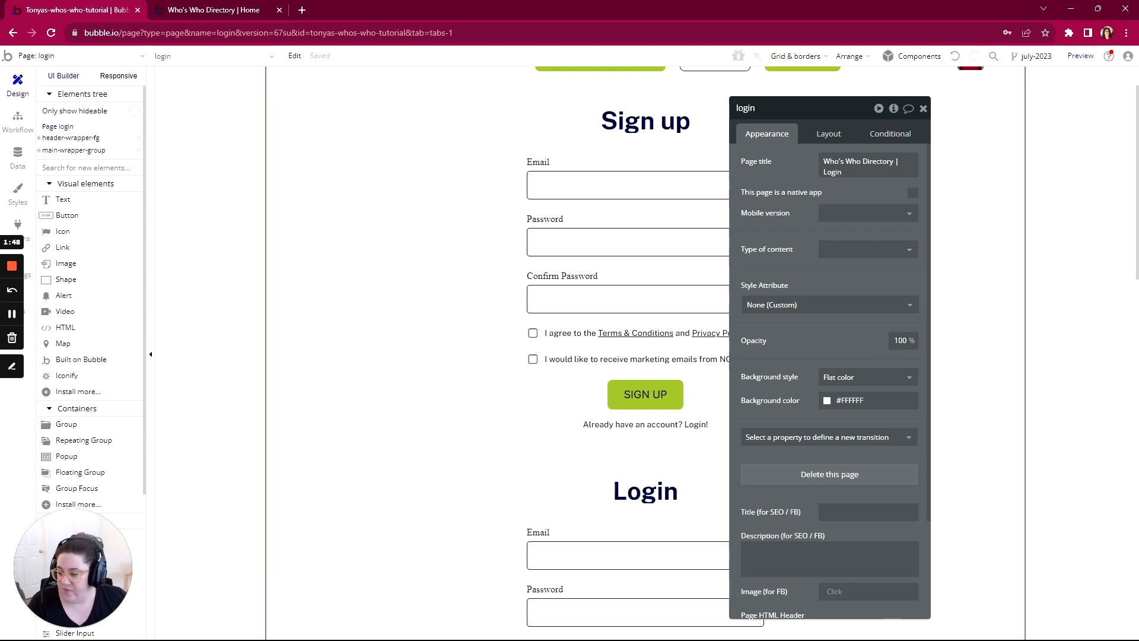
Step: Switch to the WorkFlowy outline, mark the Login page's Purpose item complete and try to mark its Title item complete
key("alt+Tab")
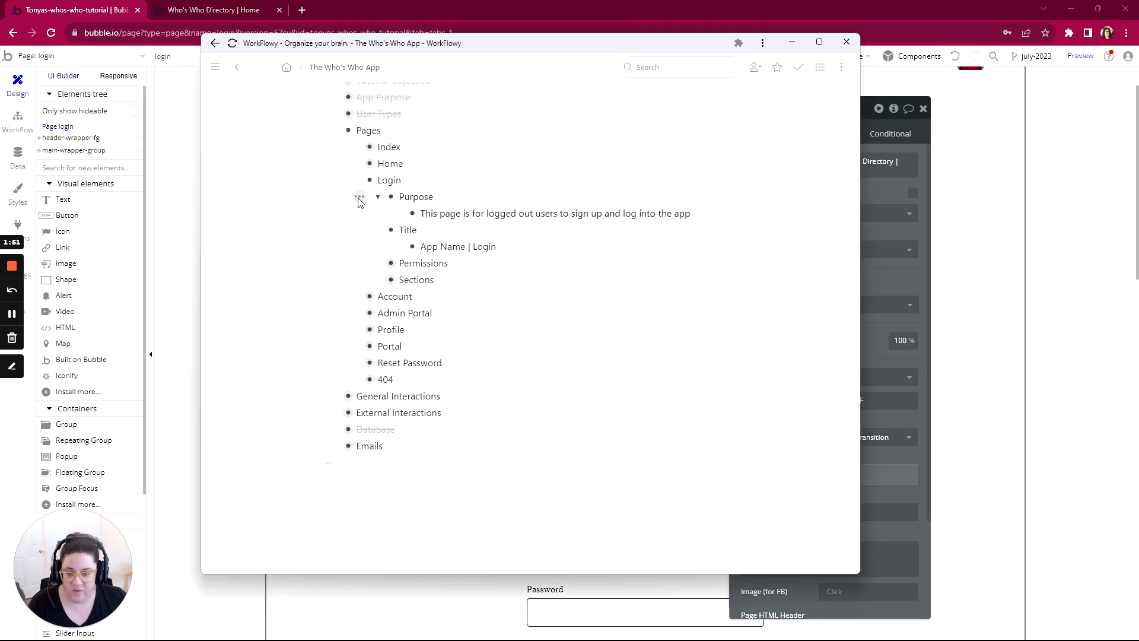
left_click(359, 196)
left_click(394, 246)
left_click(360, 230)
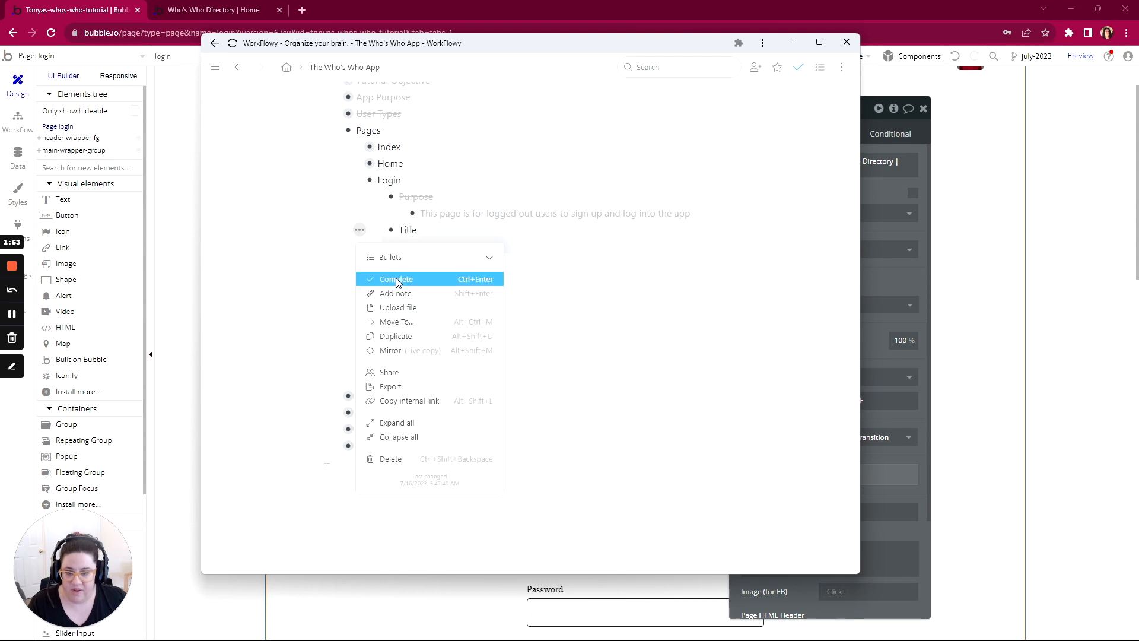
left_click(395, 276)
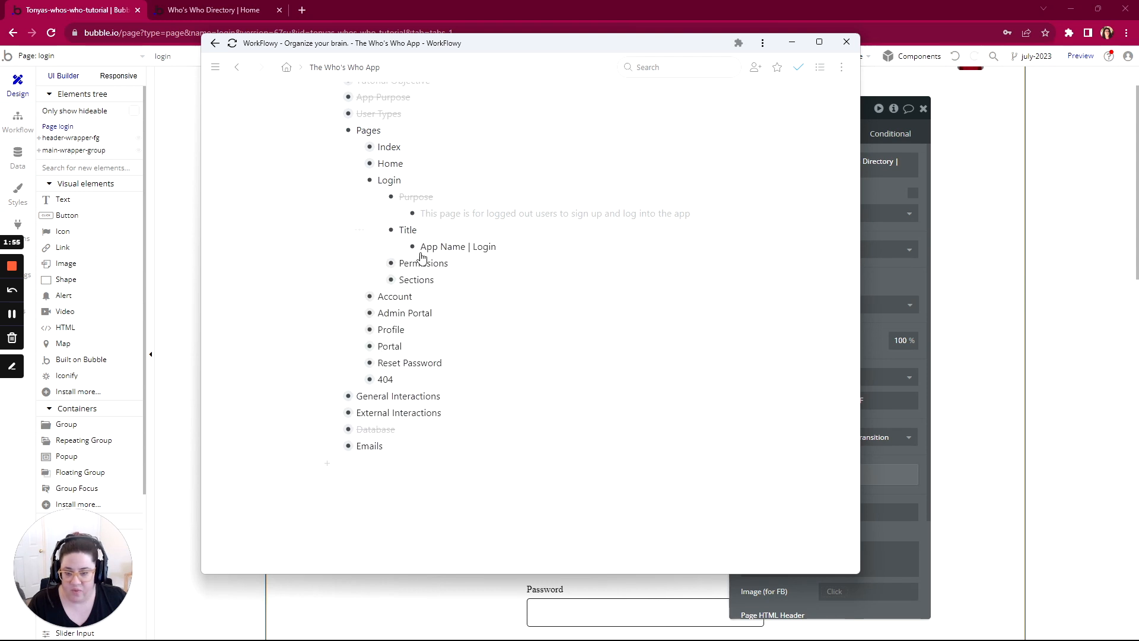
Step: Expand Login's Permissions item in the outline, and add a Page is loaded event to the login page's workflows in Bubble
left_click(379, 263)
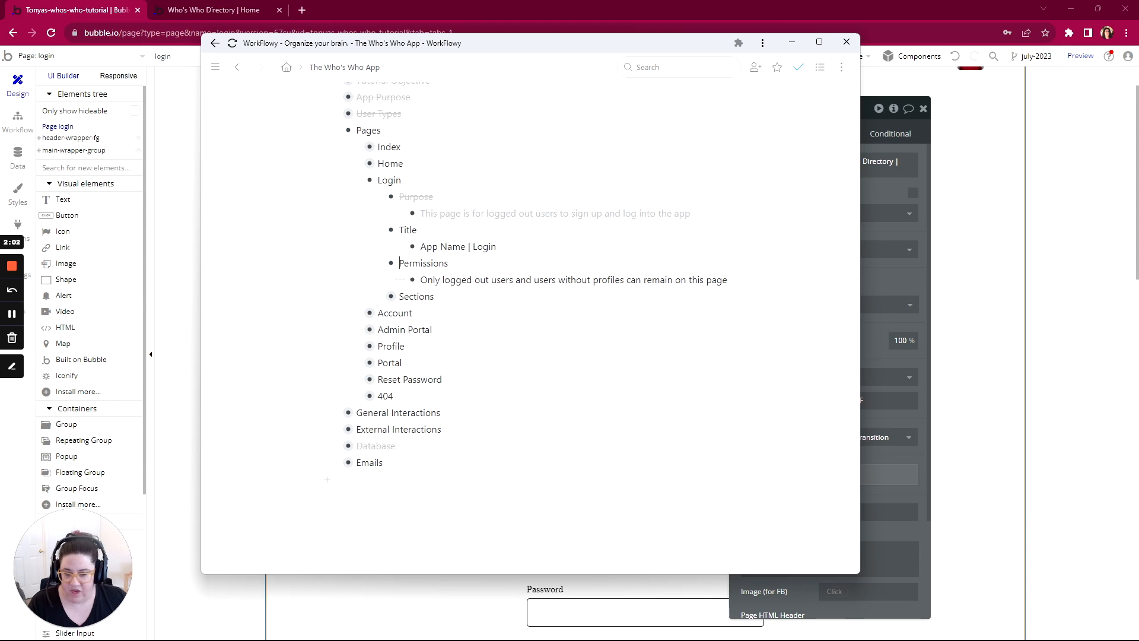
scroll(536, 280, "down", 1)
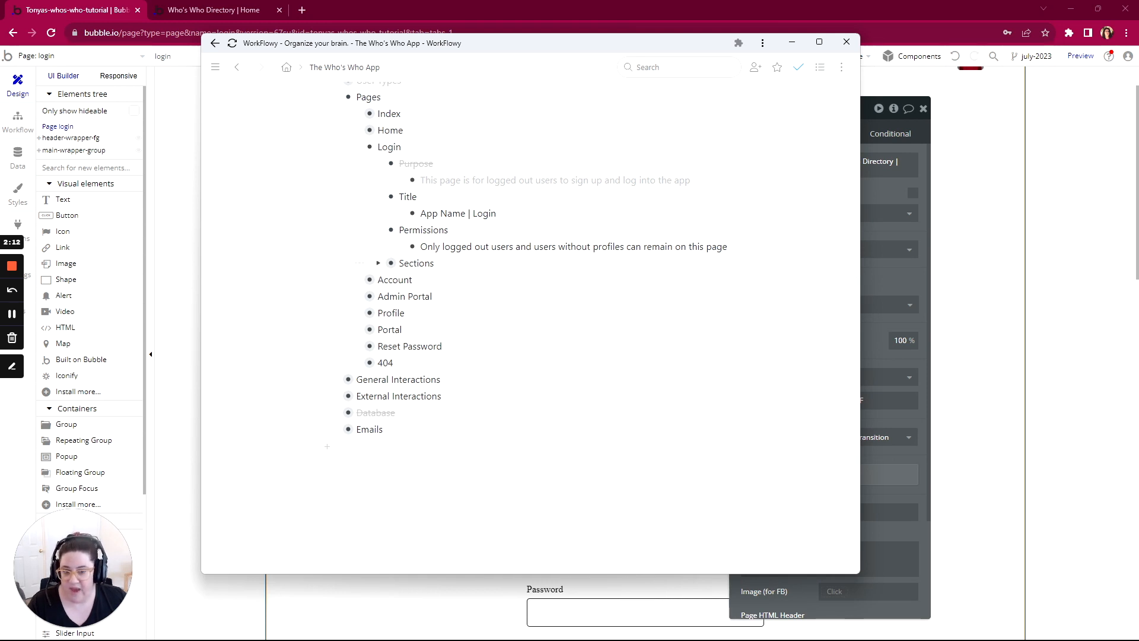
left_click(17, 122)
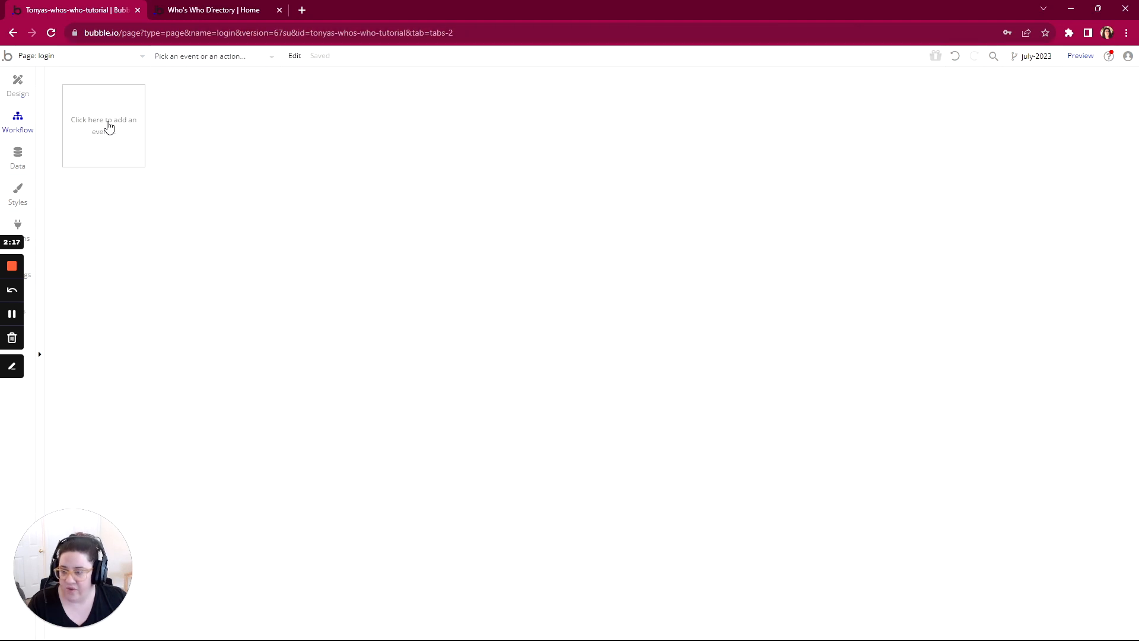
left_click(108, 126)
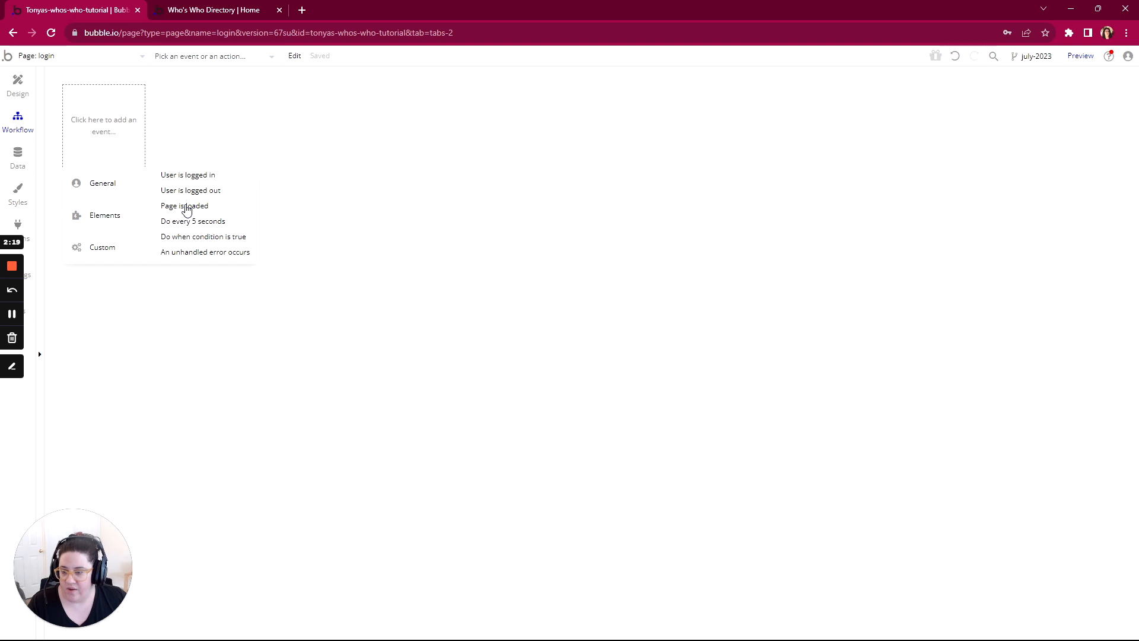
left_click(188, 206)
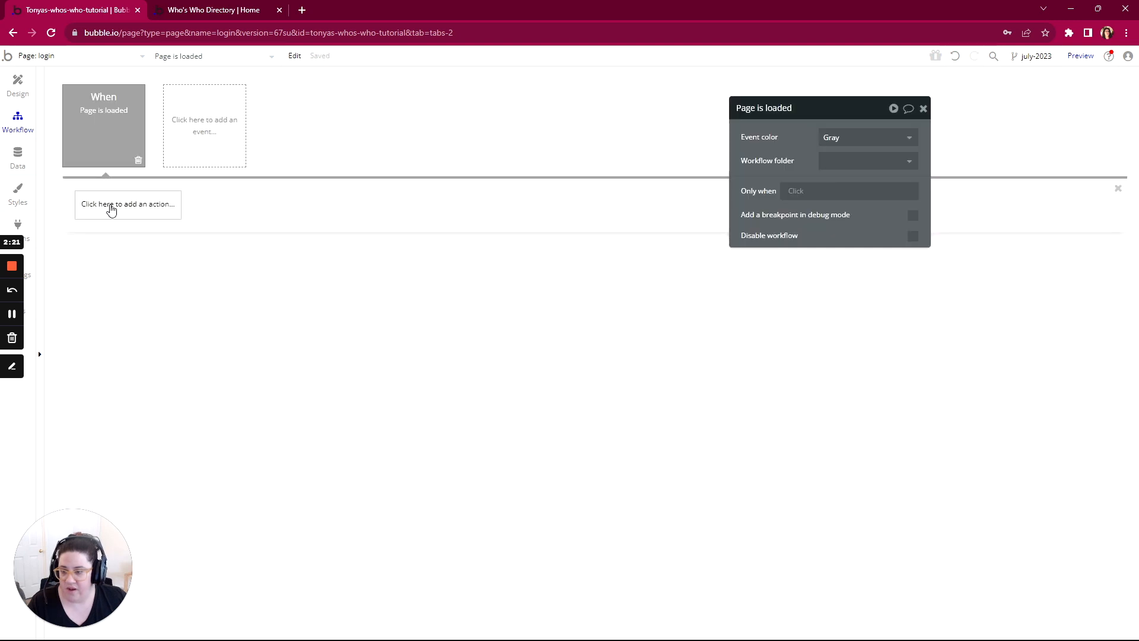
Step: Add a Go to page action to the Page is loaded workflow with index as its destination
left_click(111, 210)
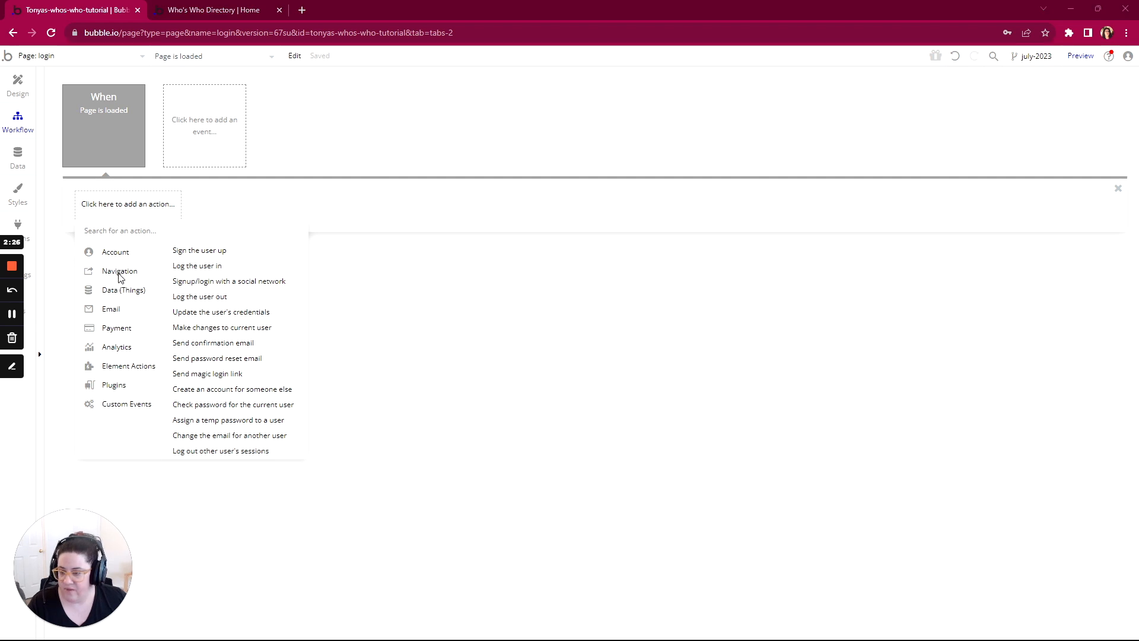
left_click(12, 314)
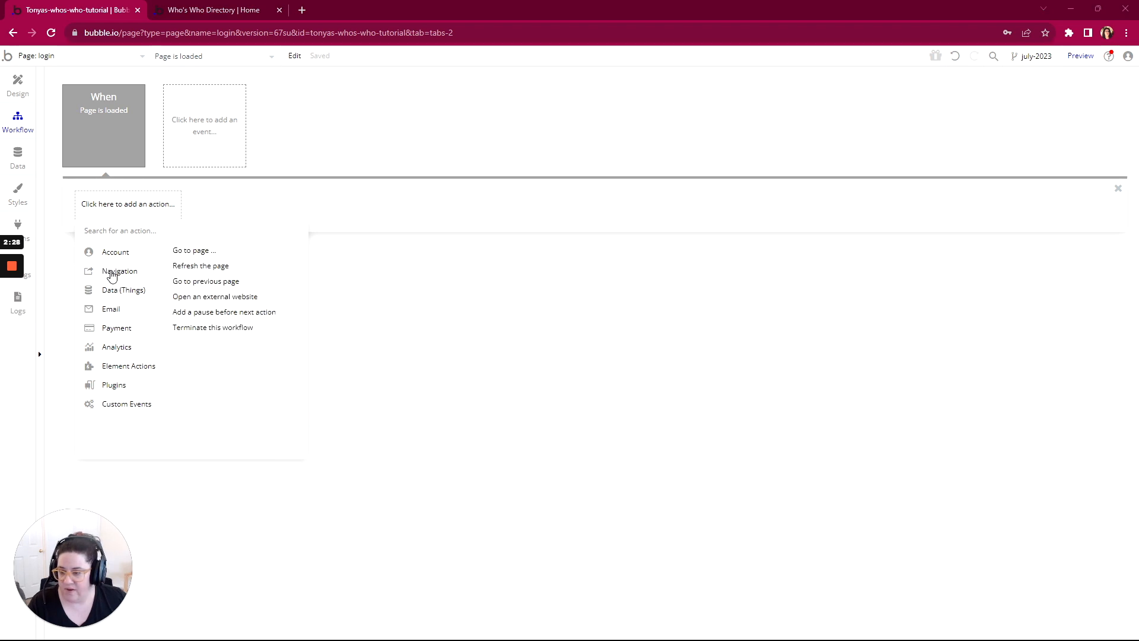
left_click(183, 251)
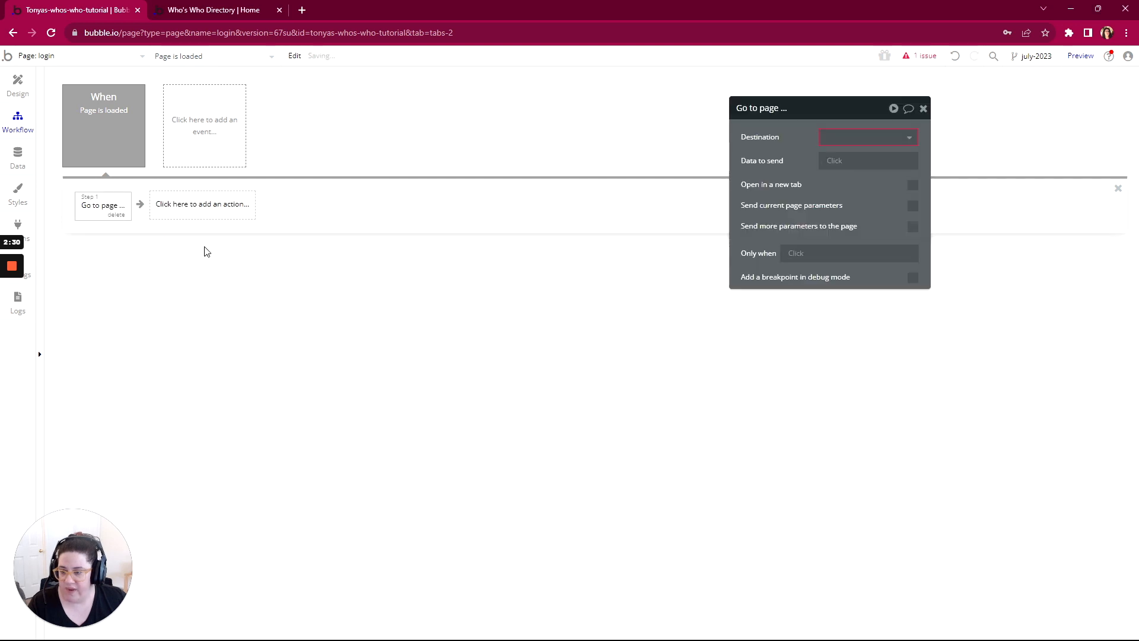
left_click(863, 137)
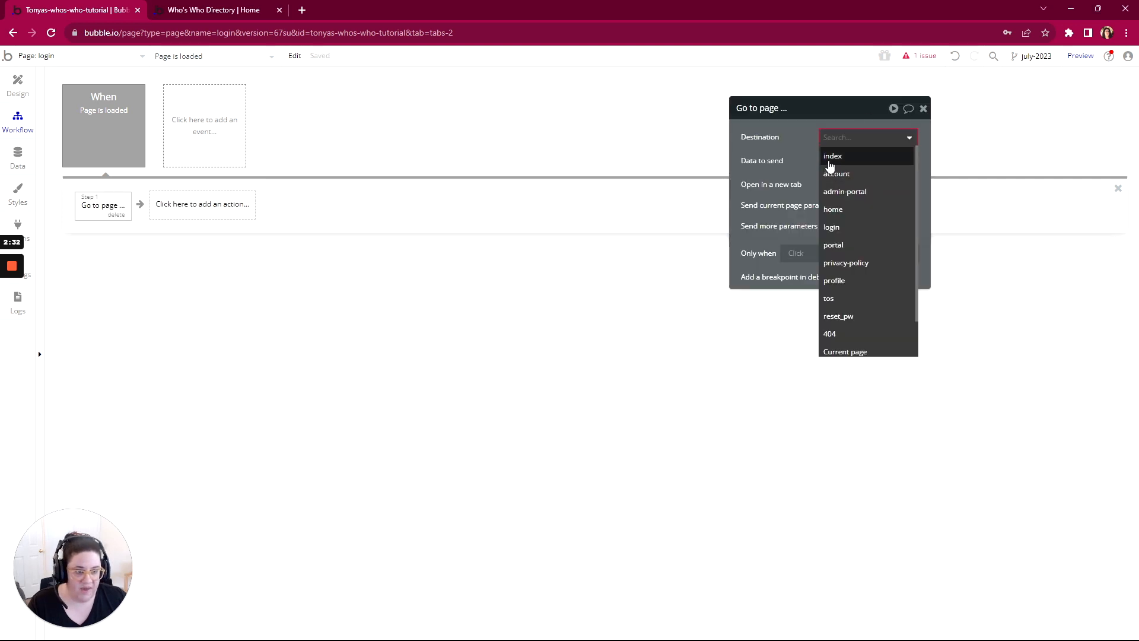
left_click(857, 155)
Step: Restrict the Go to page index action to only when Current User is logged in and Current User's Profile is not empty
left_click(796, 253)
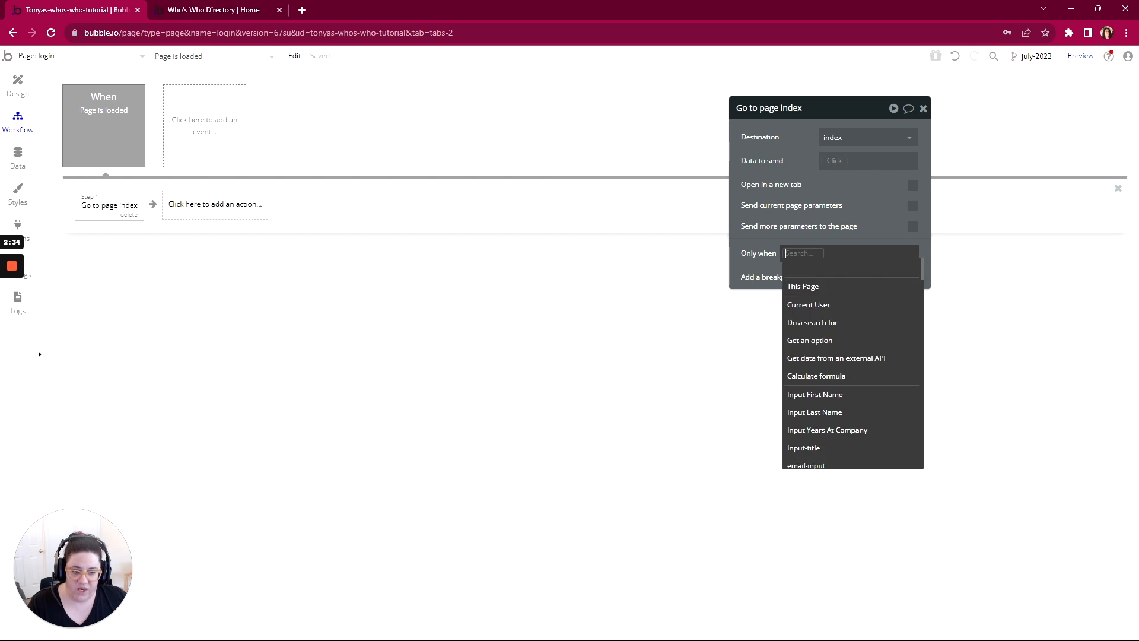
left_click(810, 306)
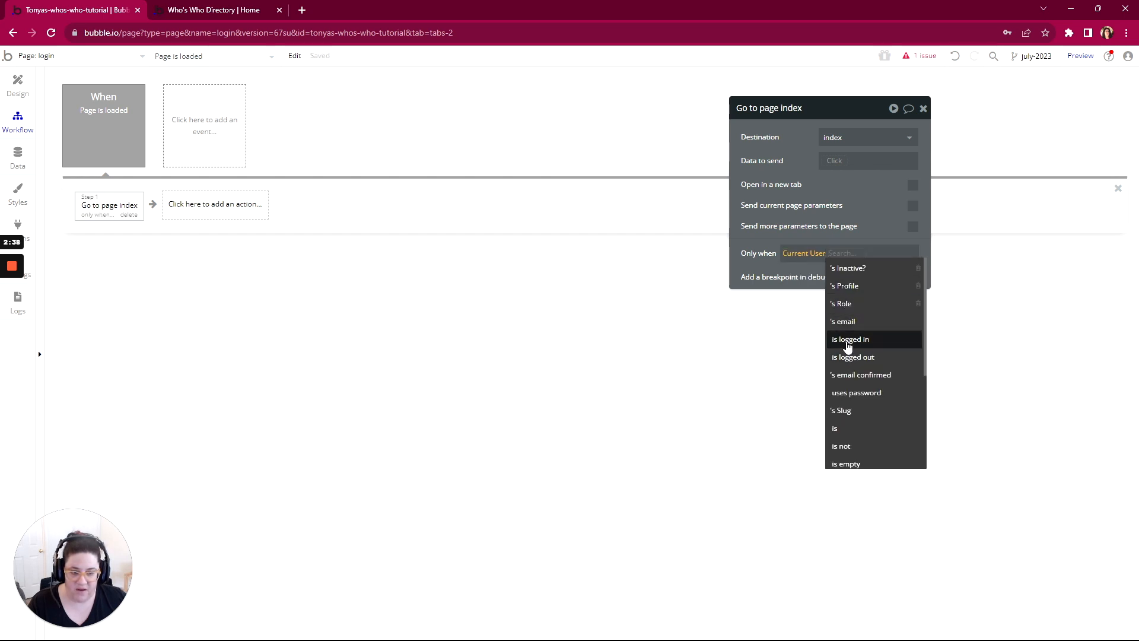
left_click(850, 339)
left_click(881, 256)
left_click(881, 290)
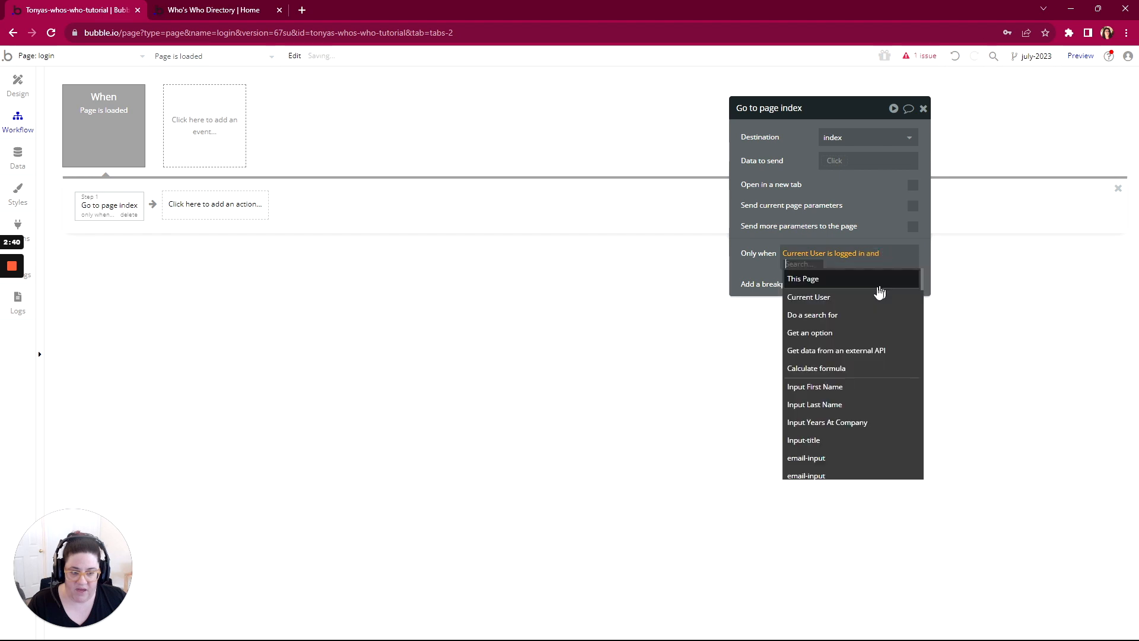
left_click(874, 297)
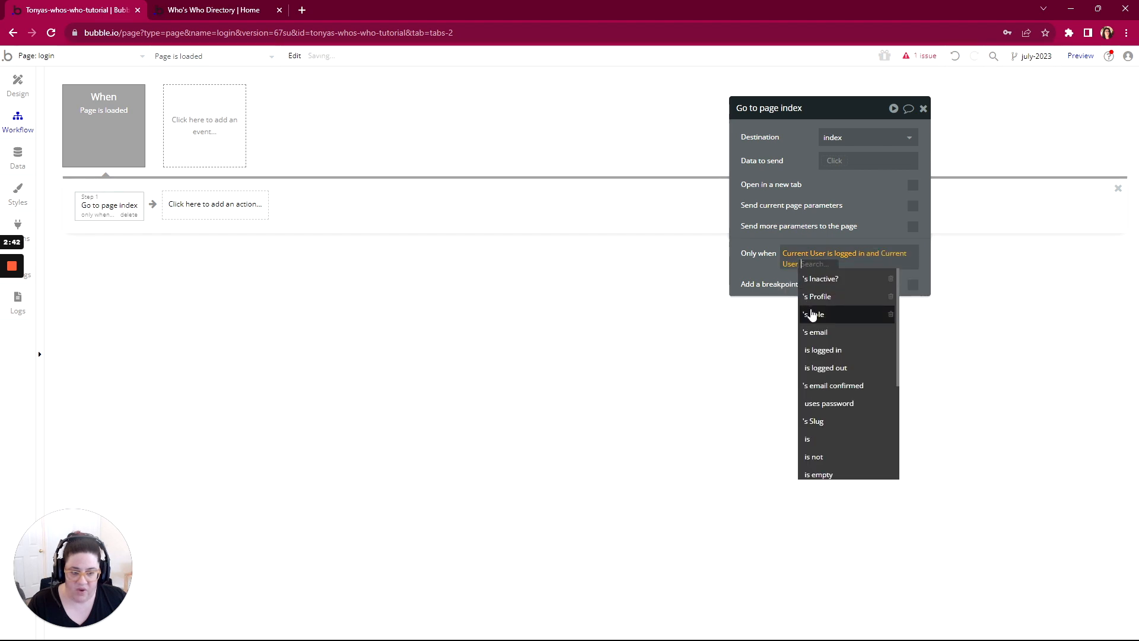
left_click(823, 296)
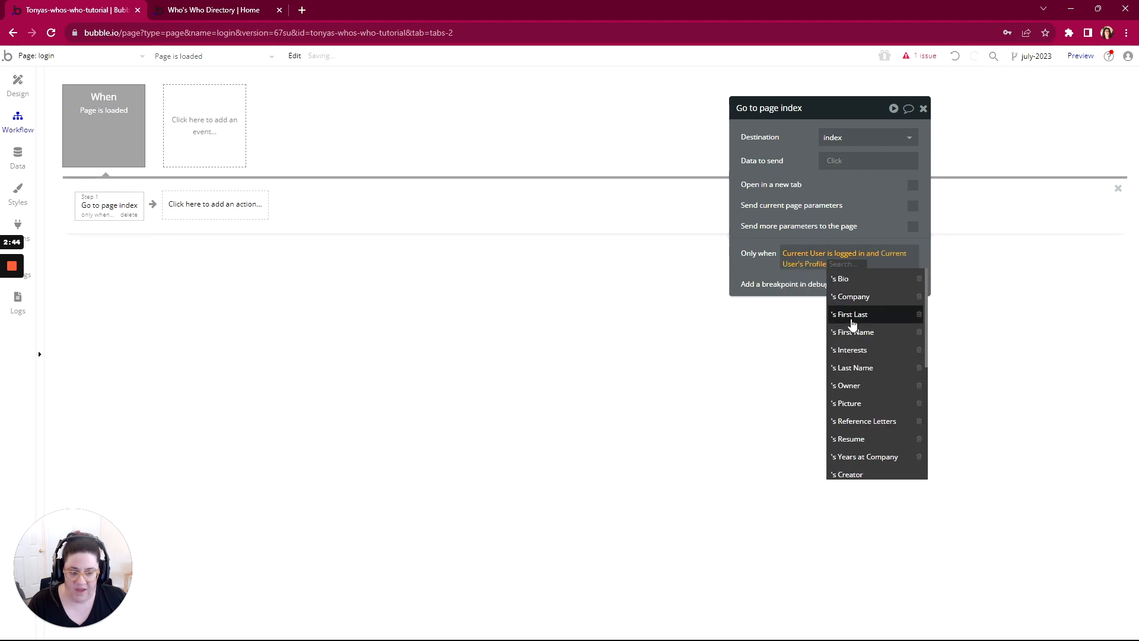
scroll(849, 356, "down", 5)
left_click(853, 327)
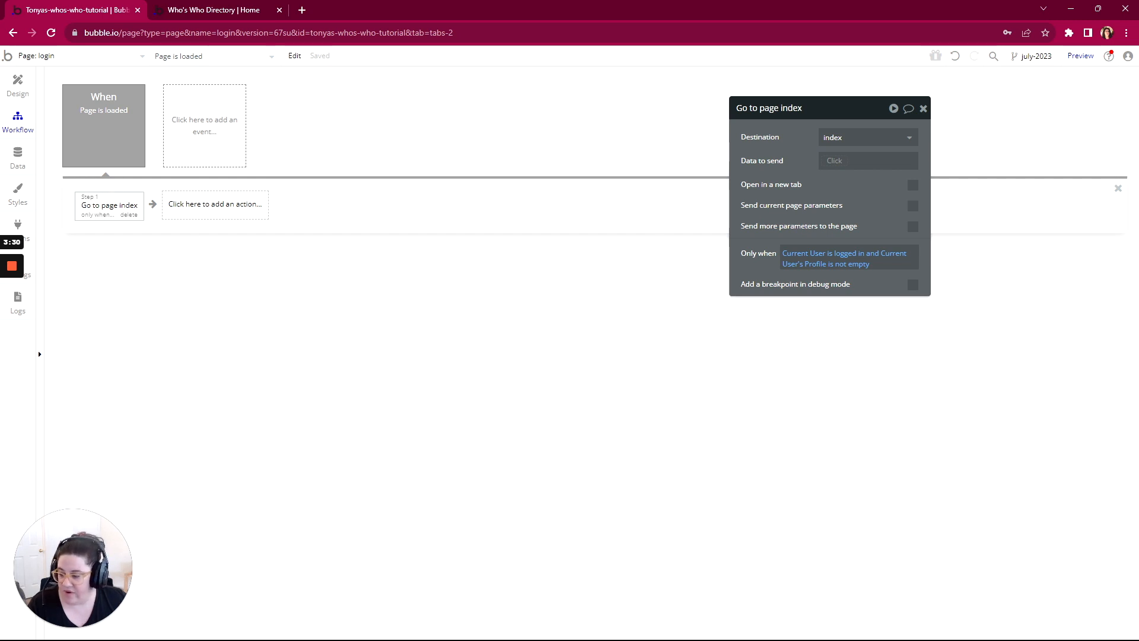
Step: Switch to the WorkFlowy outline and mark the Login page's Permissions item complete
key("alt+Tab")
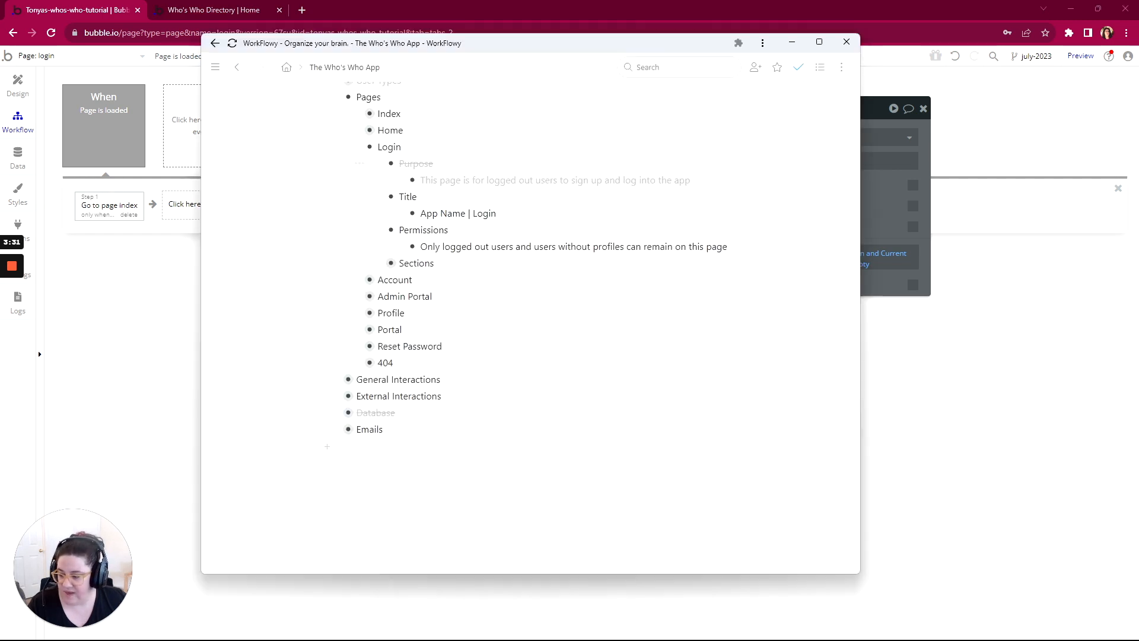
left_click(368, 229)
left_click(362, 274)
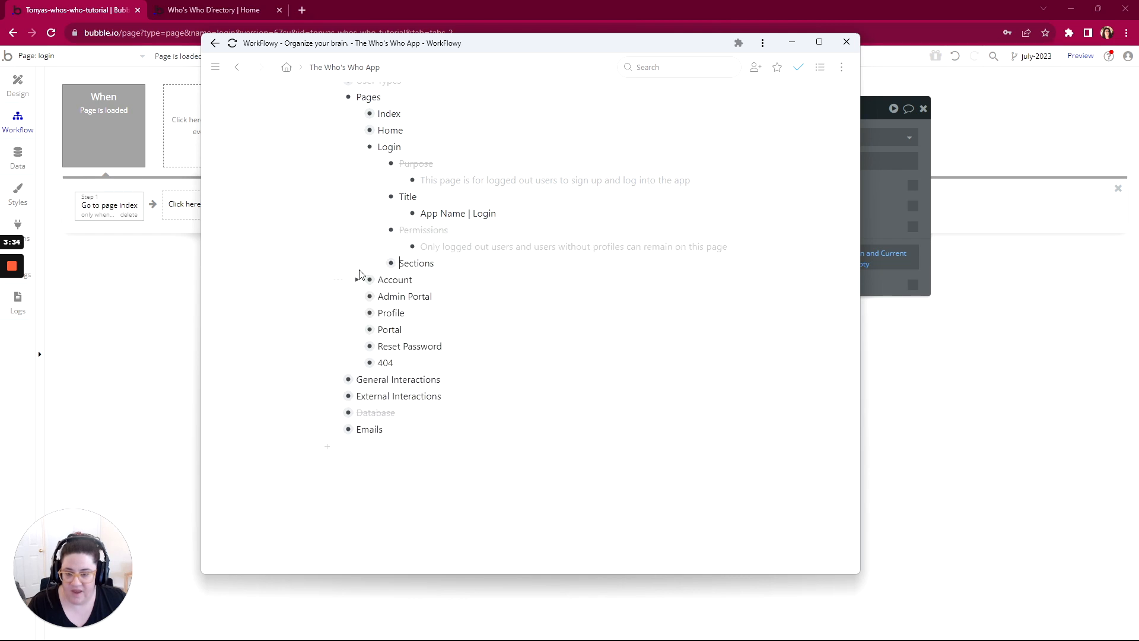
Step: Expand Login's Sections item in the outline, including Header with its Screen Collapsed and View and Activity subitems
left_click(378, 264)
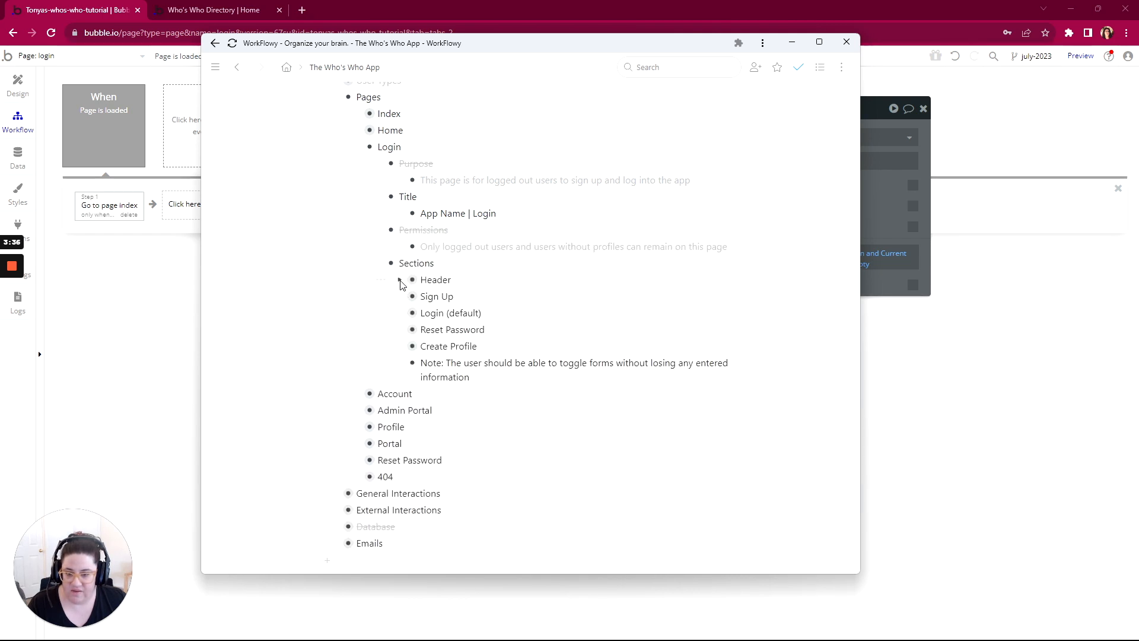
left_click(401, 280)
scroll(406, 267, "down", 3)
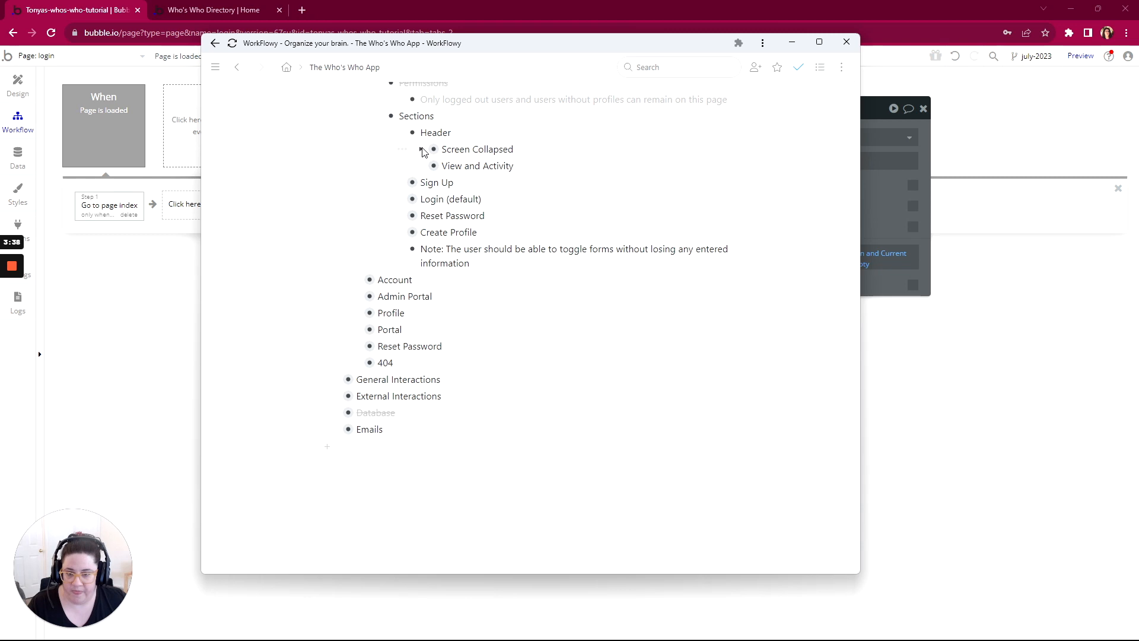
left_click(422, 150)
scroll(438, 178, "down", 1)
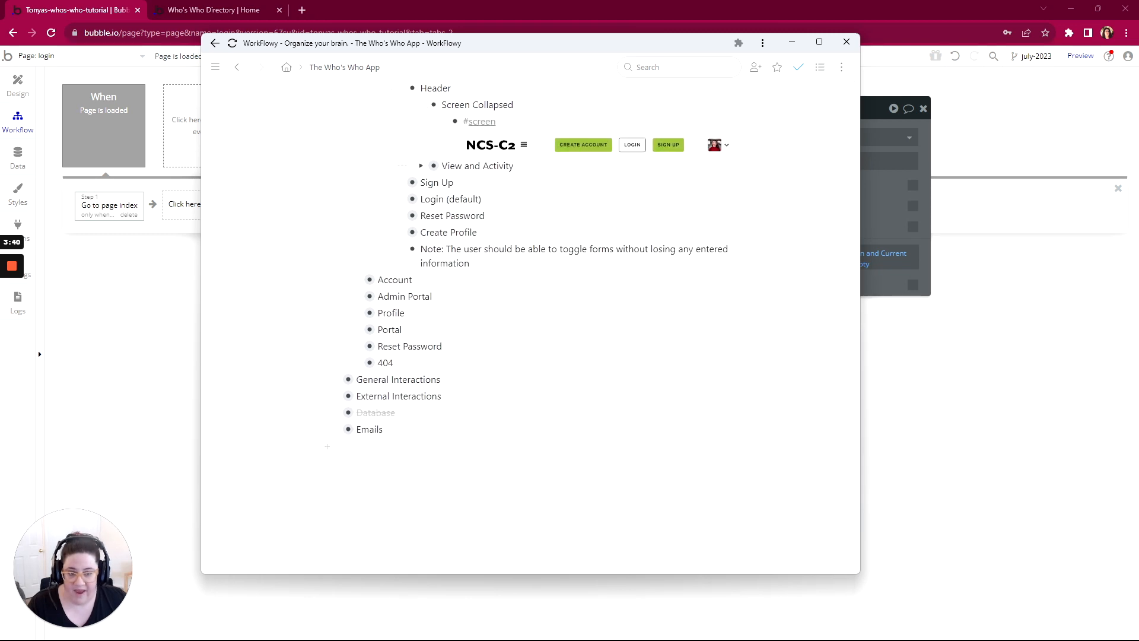
left_click(421, 166)
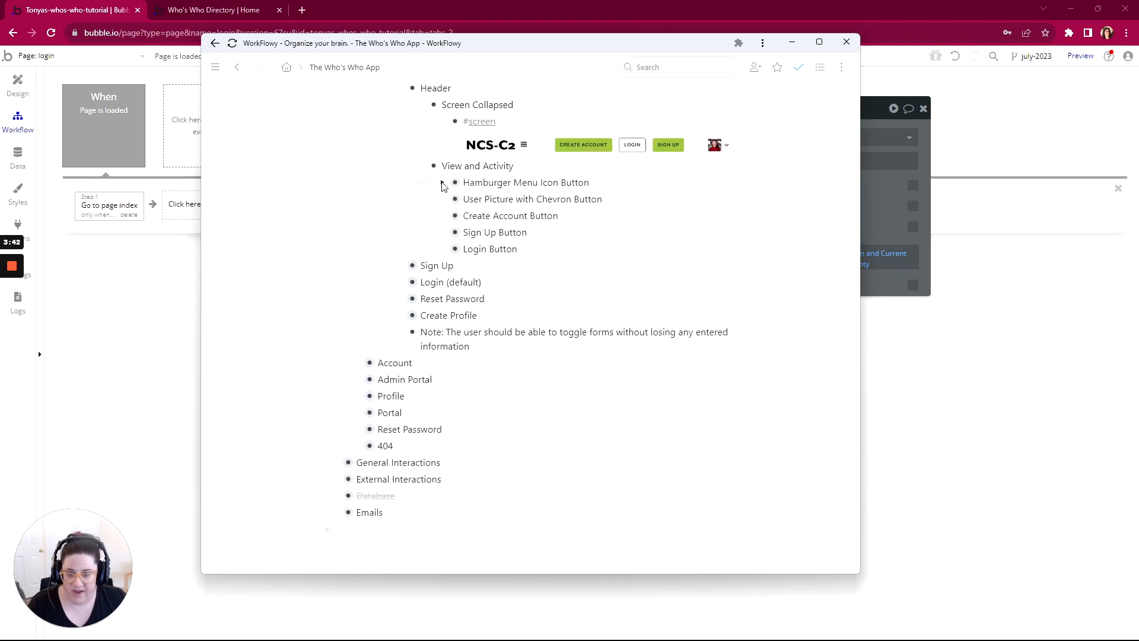
Step: Expand the hamburger menu, user picture, Create Account, Sign Up and Login button items under View and Activity
left_click(442, 183)
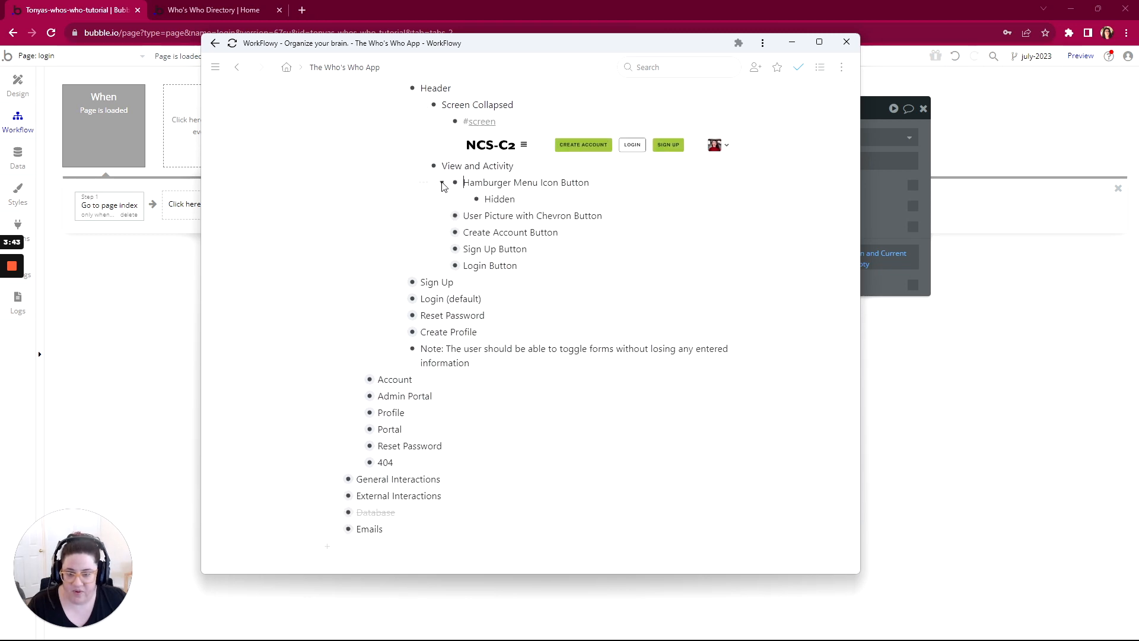
left_click(442, 216)
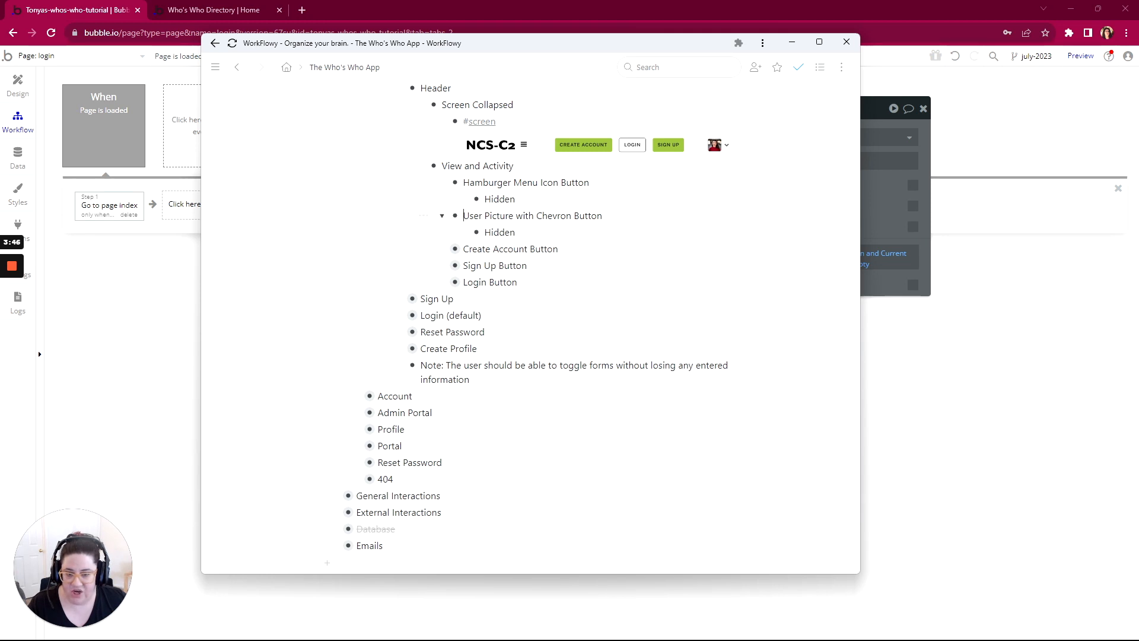
left_click(441, 250)
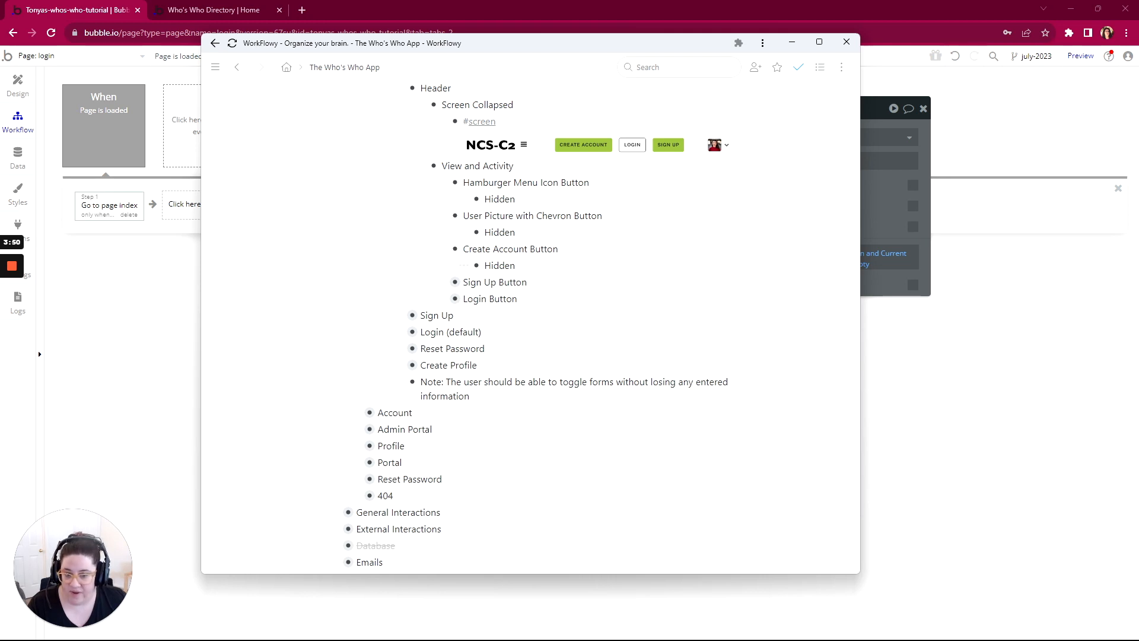
left_click(447, 283)
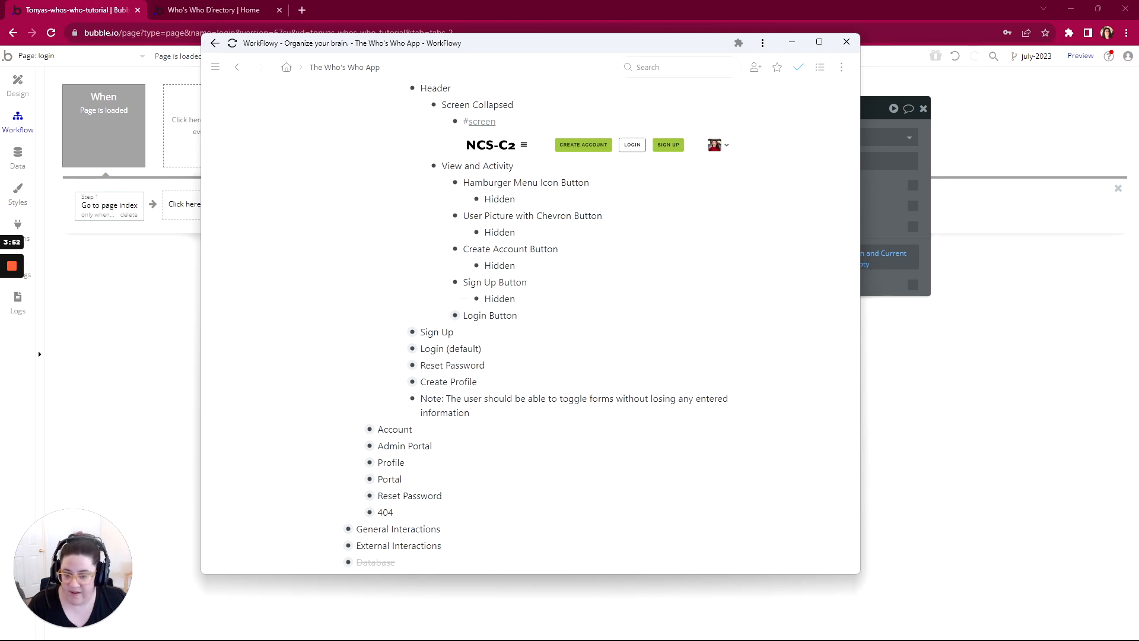
left_click(442, 317)
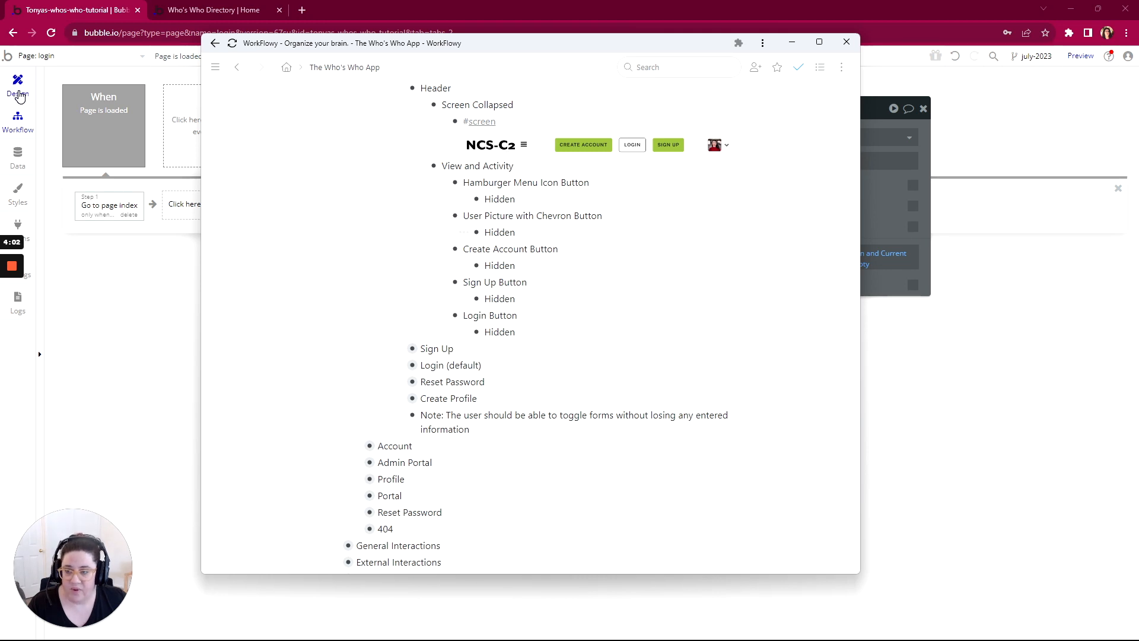
Step: Switch to the Bubble page design and make the header-buttons-login-sign-up group not visible on page load
left_click(20, 95)
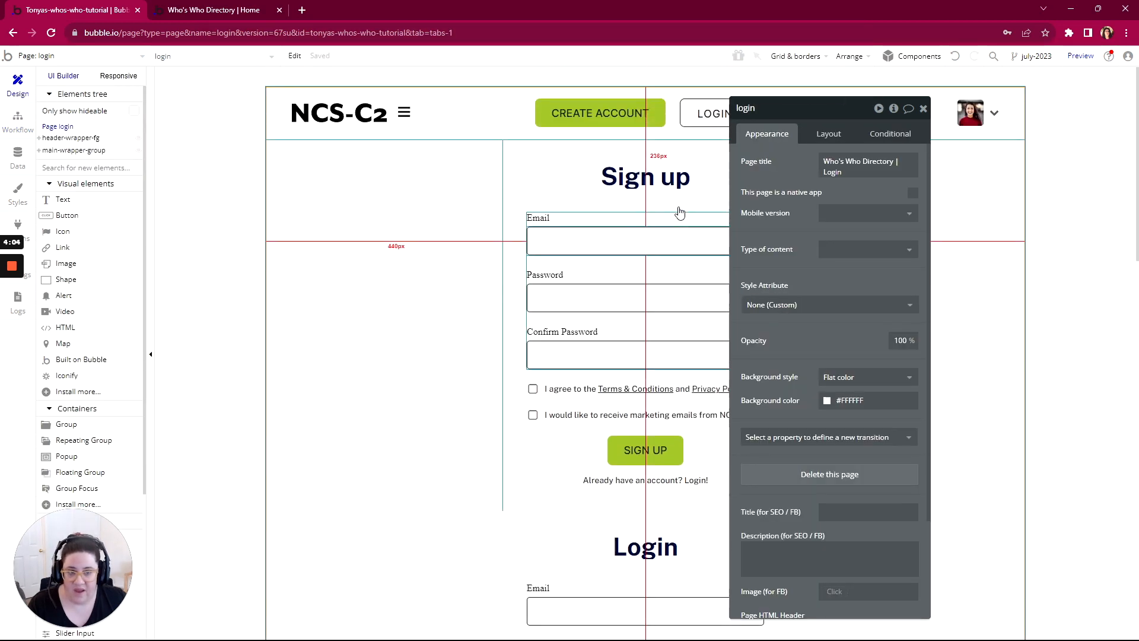
left_click_drag(758, 108, 254, 89)
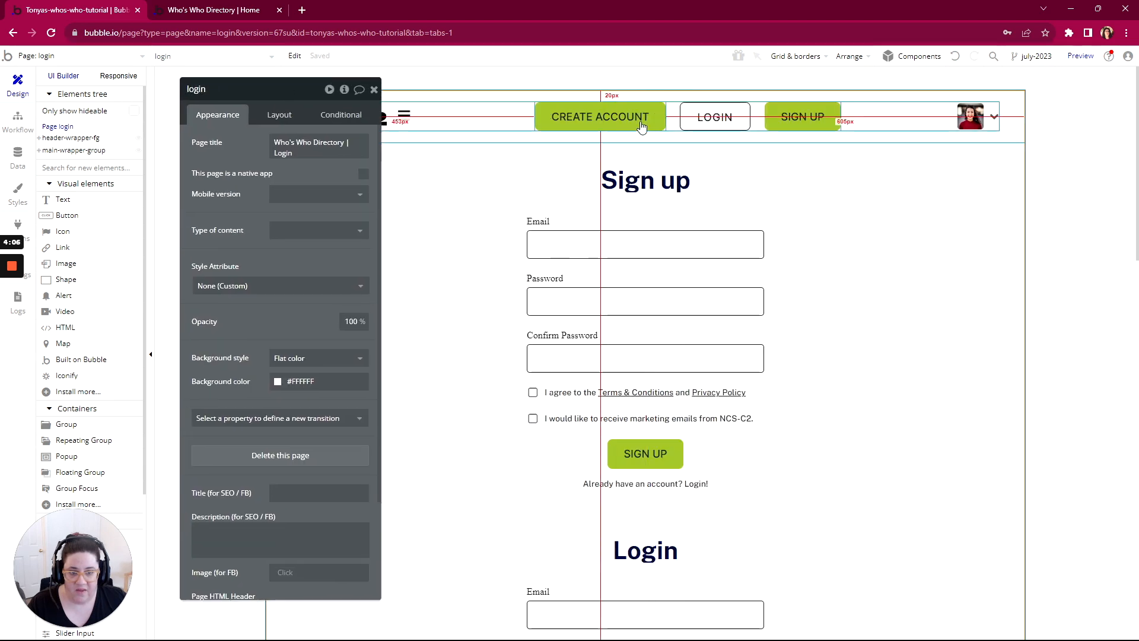
left_click(675, 128)
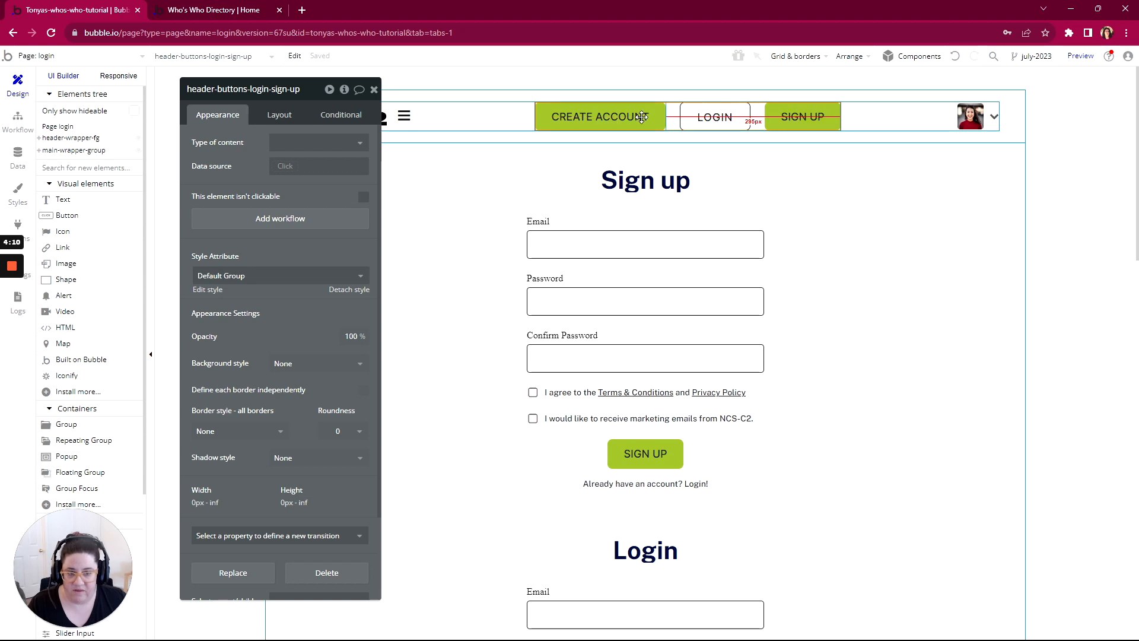
left_click_drag(308, 94, 417, 97)
left_click(388, 116)
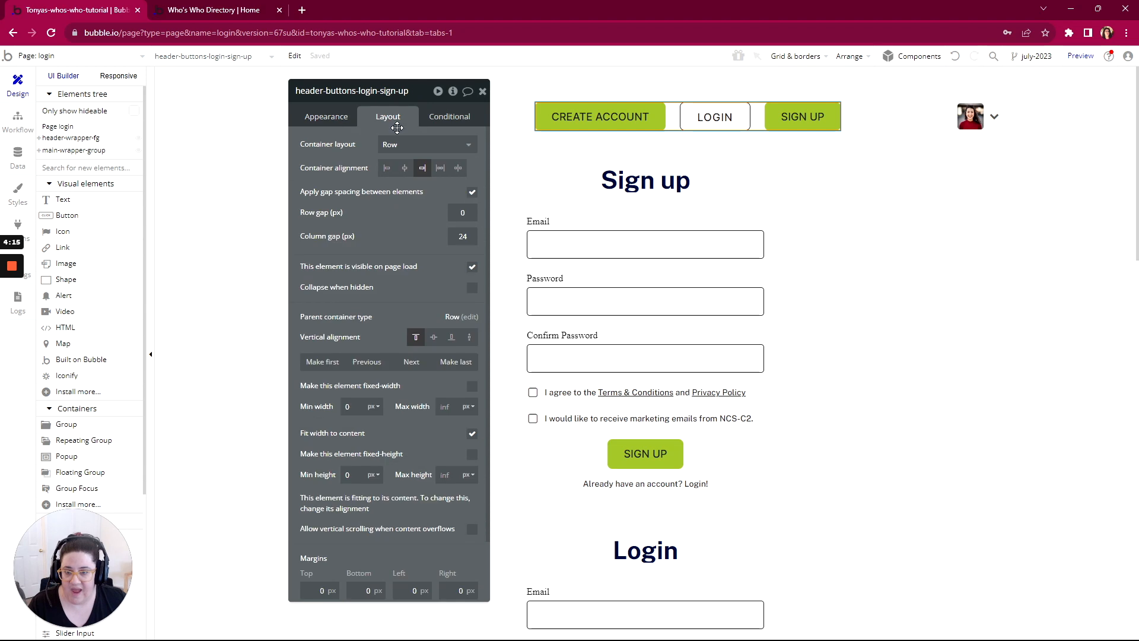
left_click(472, 267)
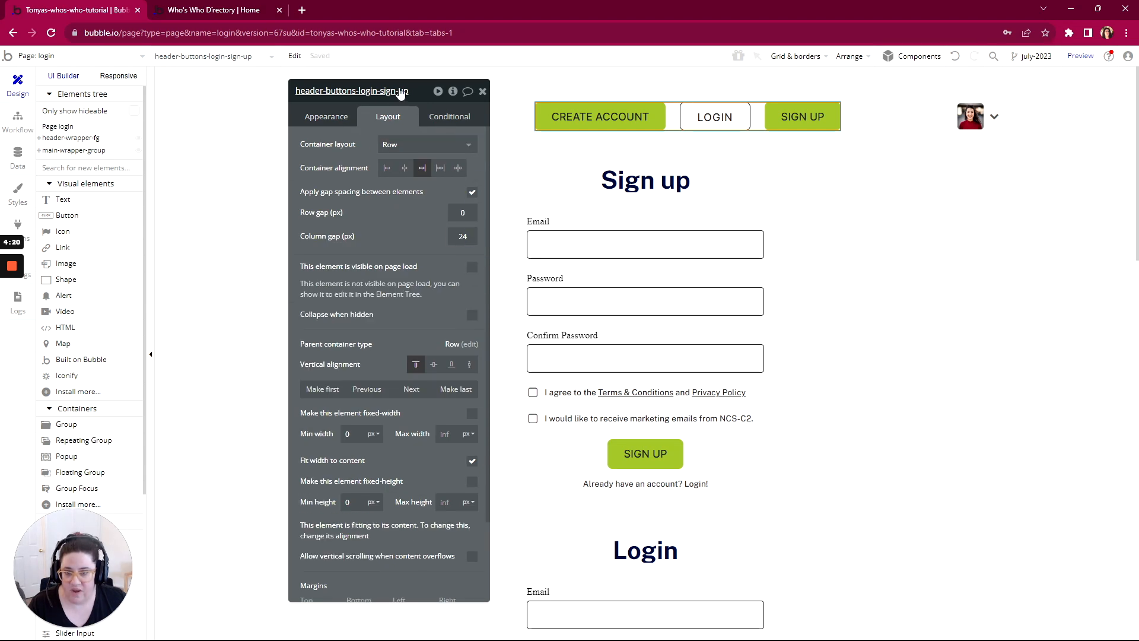
Step: Make the header's hamburger menu icon and the header-user-container group not visible on page load
left_click_drag(396, 90, 225, 97)
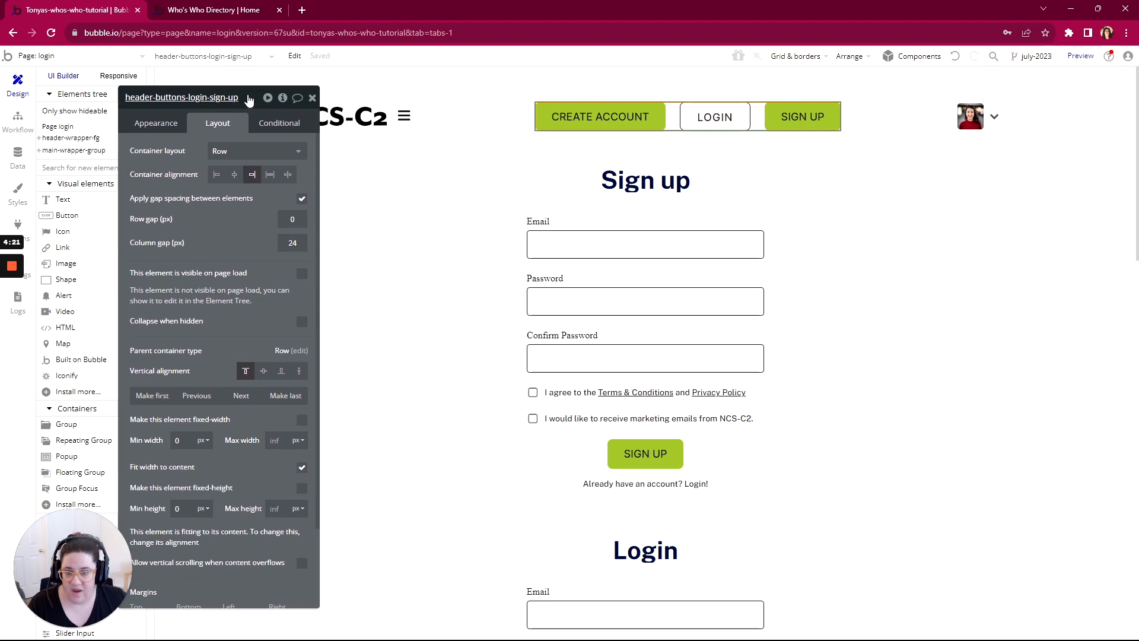
left_click(404, 118)
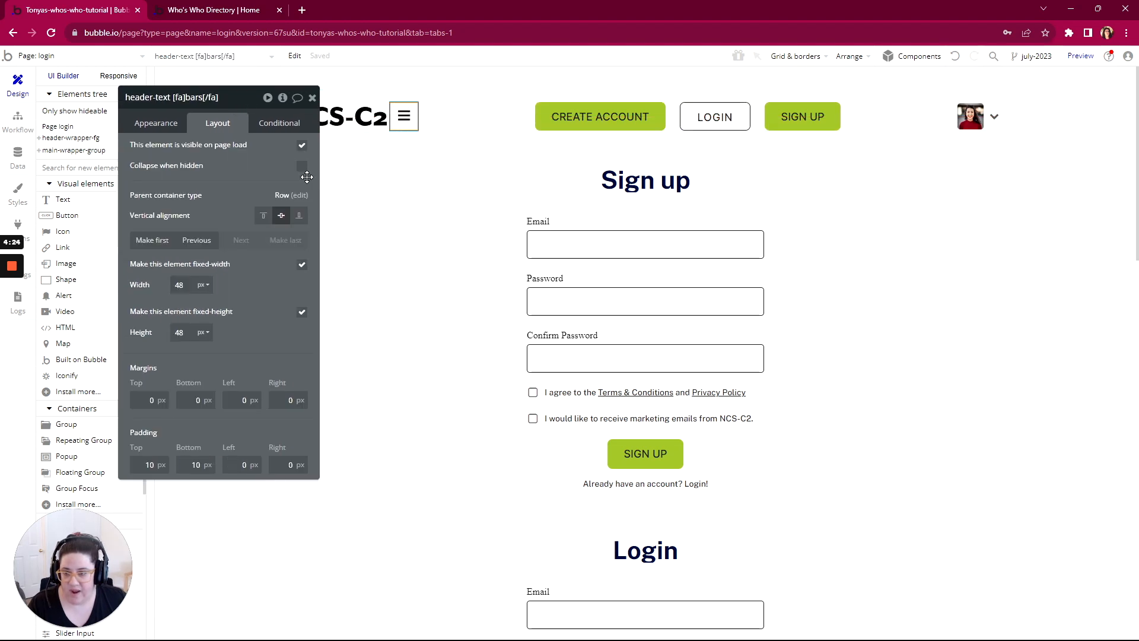
left_click(301, 145)
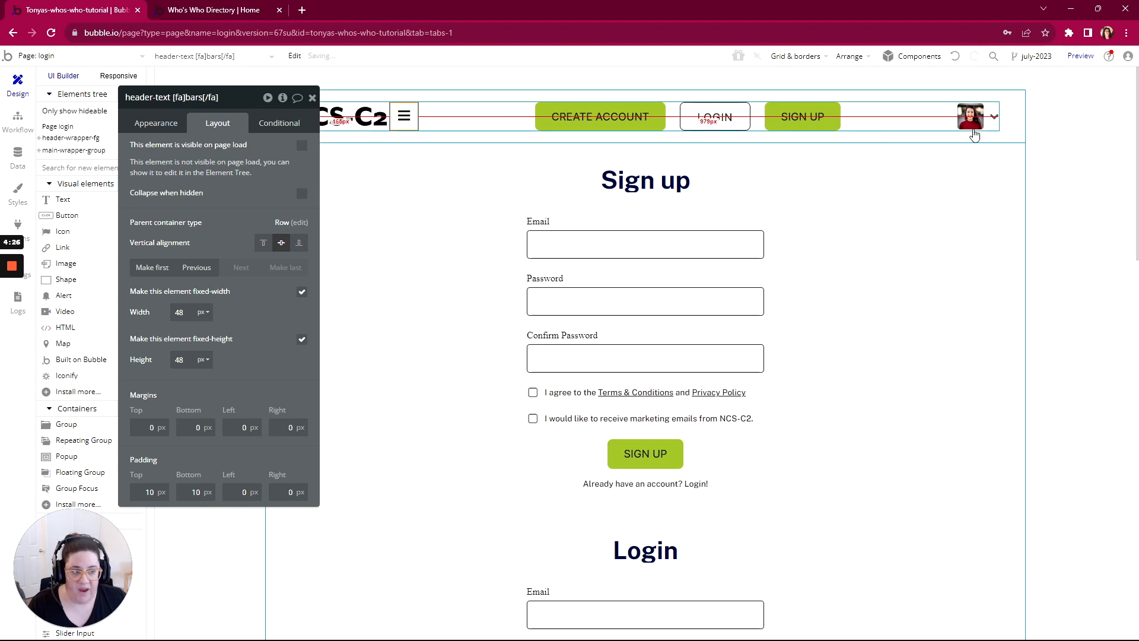
left_click(972, 121)
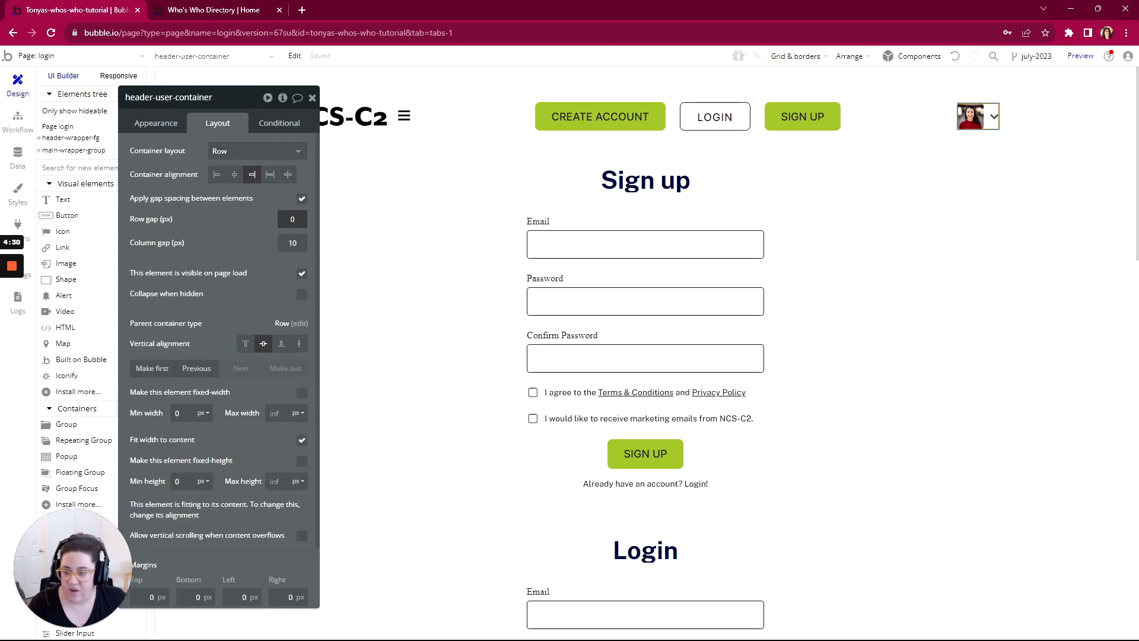
left_click(302, 274)
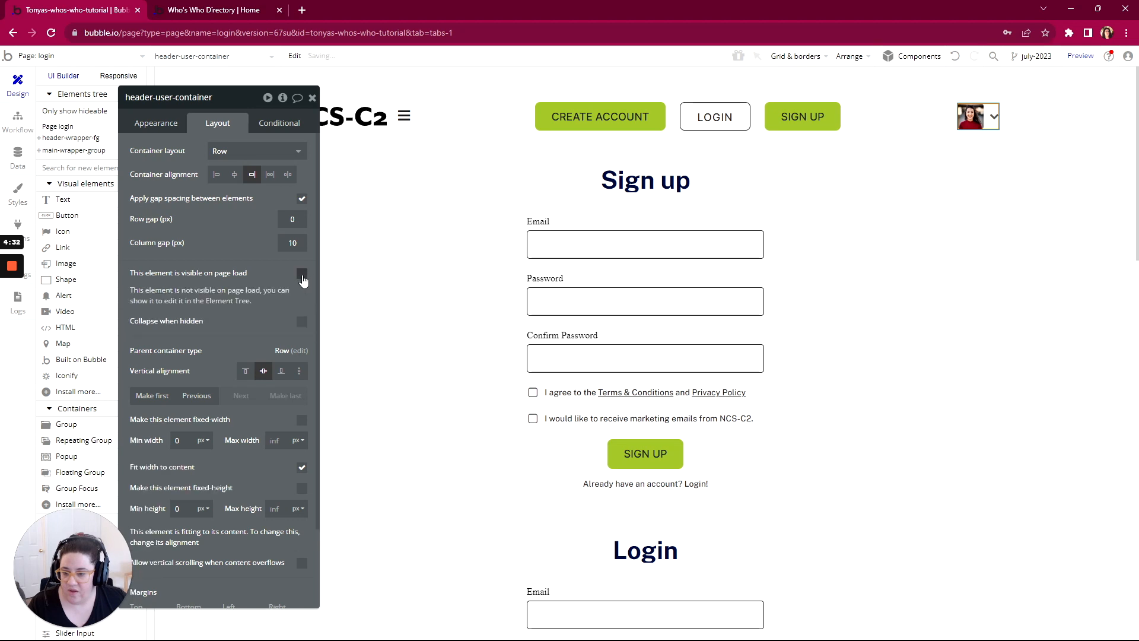
Step: Preview the login page to check its header, and return to the Bubble editor
left_click_drag(240, 102, 627, 87)
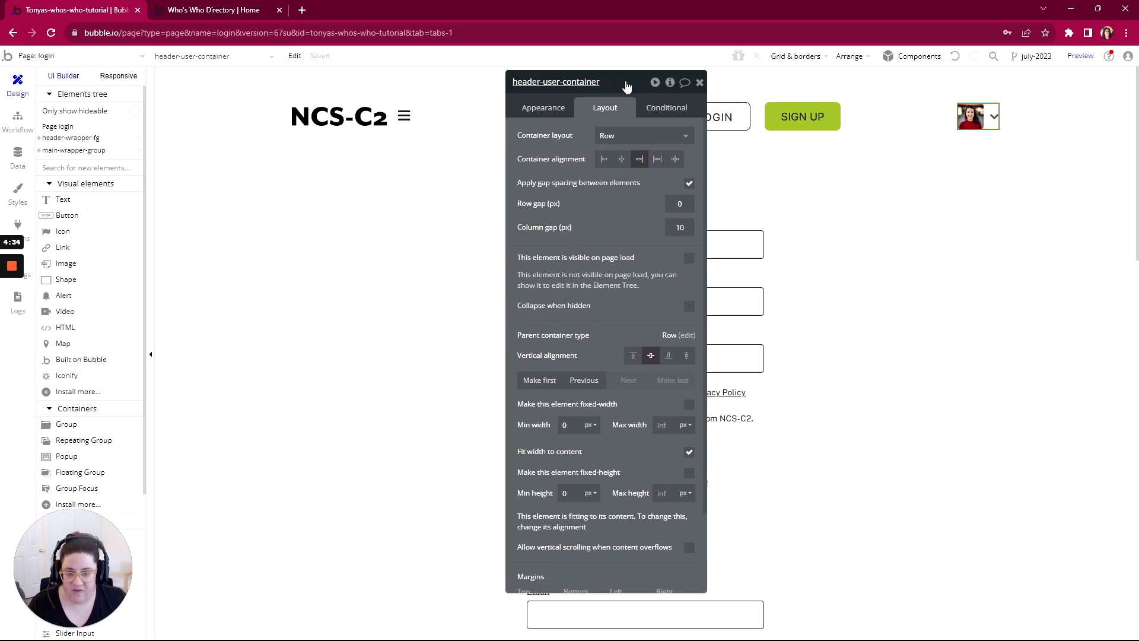
left_click(1093, 62)
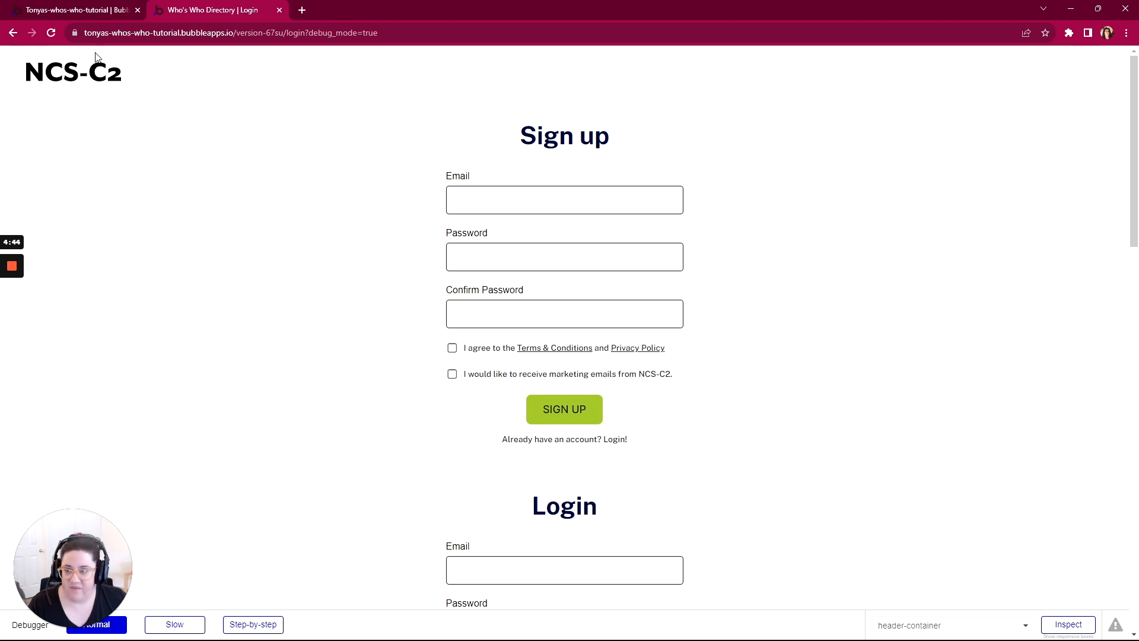
left_click(81, 10)
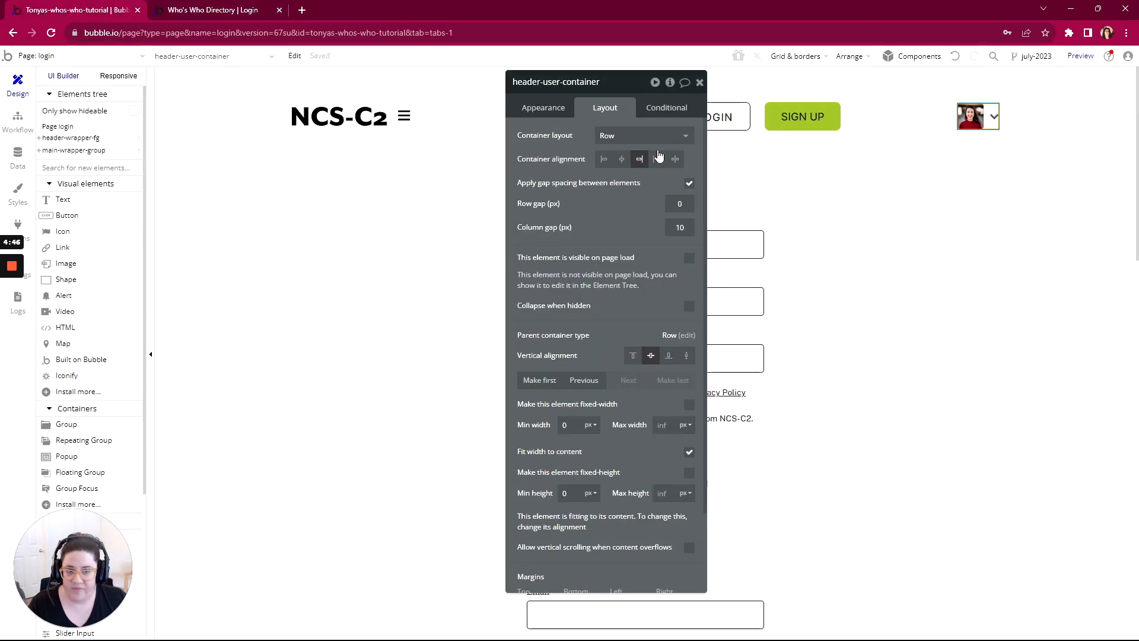
left_click_drag(629, 89, 960, 93)
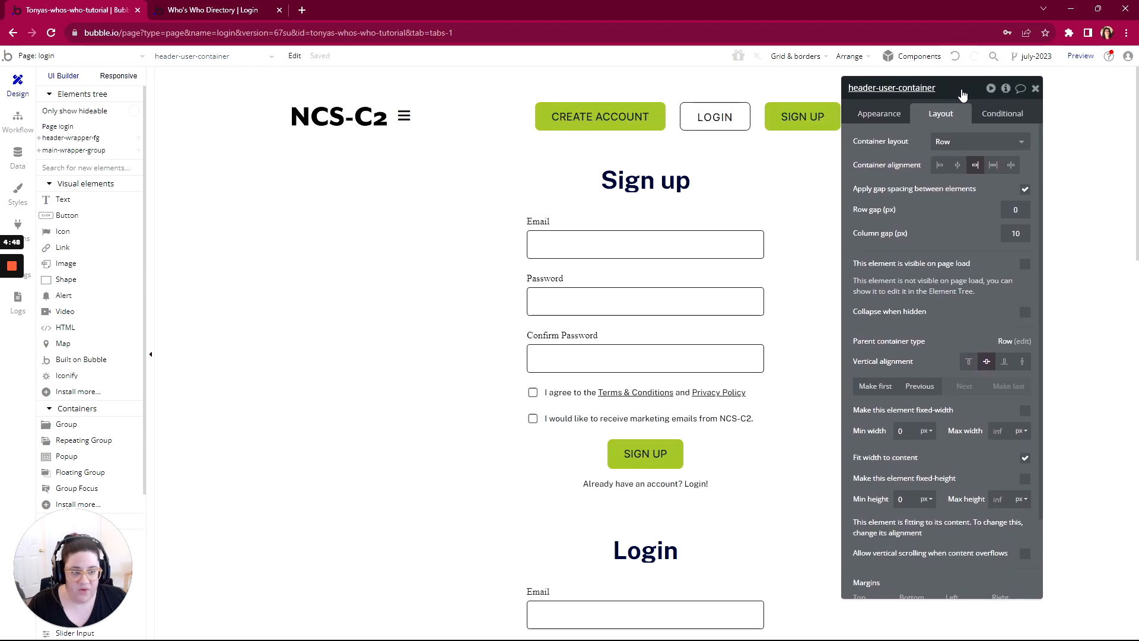
Step: Examine the app data for users and the fields defined for the User data type
scroll(788, 247, "down", 1)
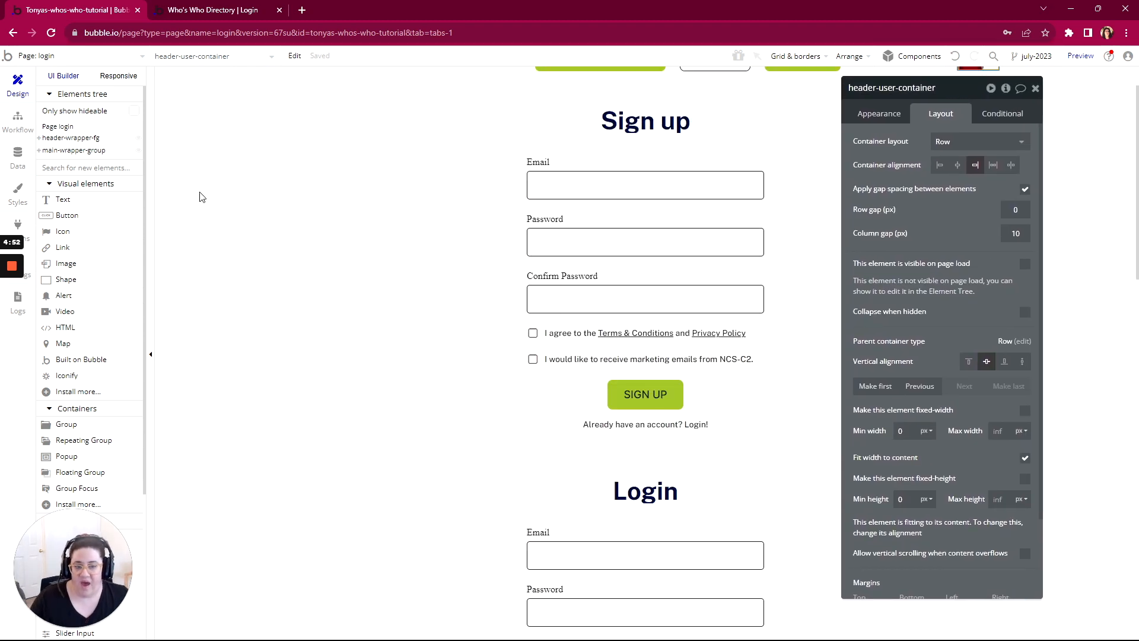
left_click(18, 158)
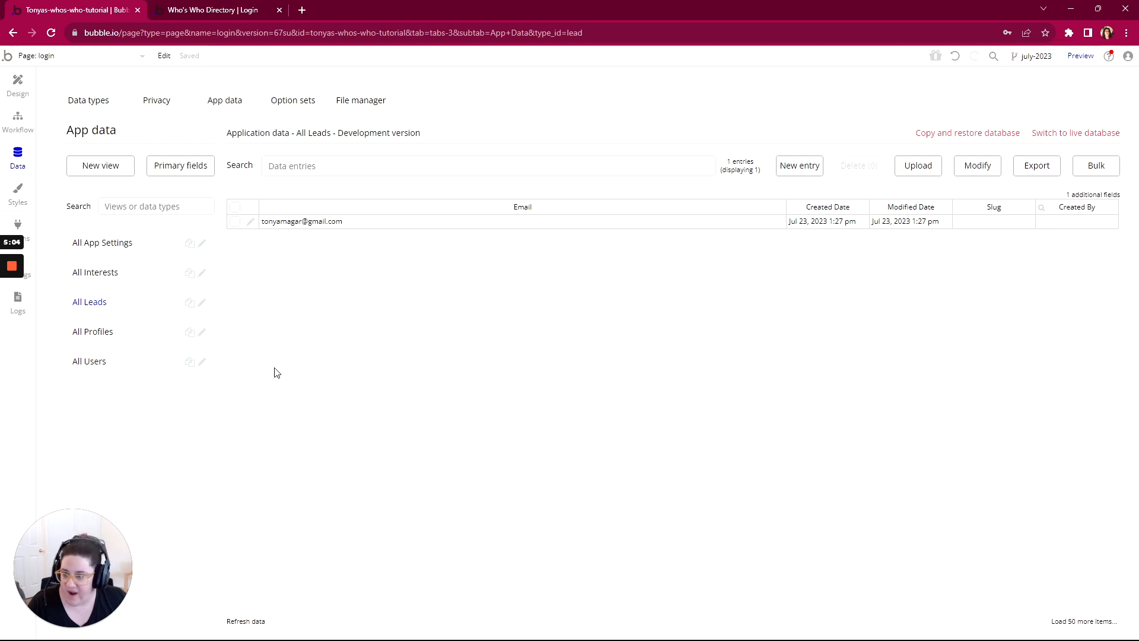
left_click(90, 369)
left_click(83, 101)
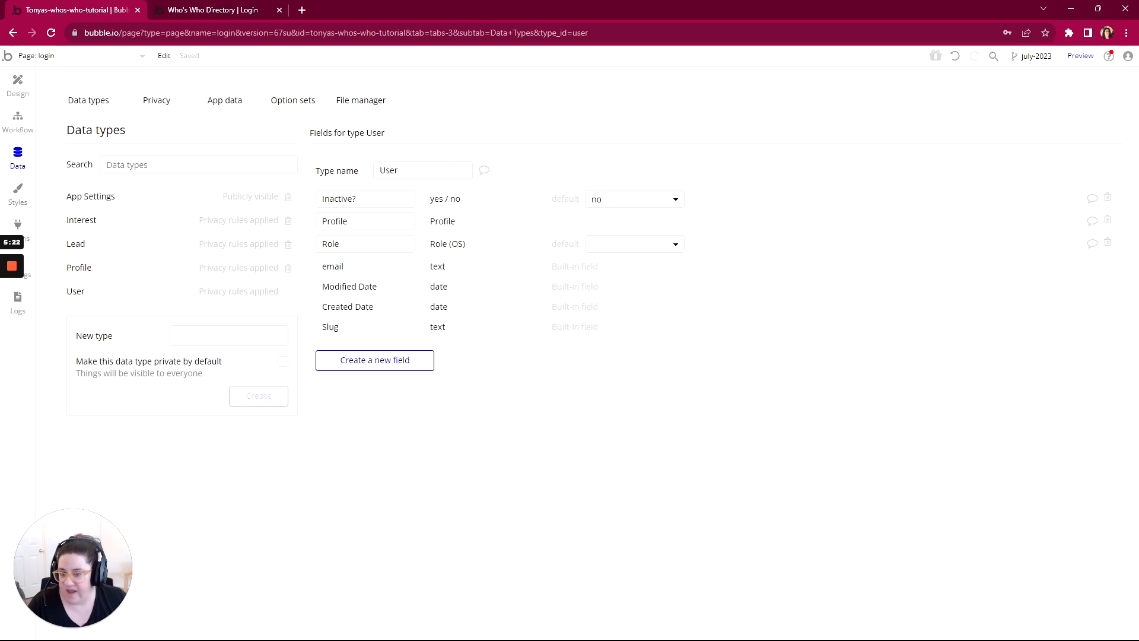
Step: Return to the page design and rename the Sign up form's email input as email-input-signup
left_click(18, 83)
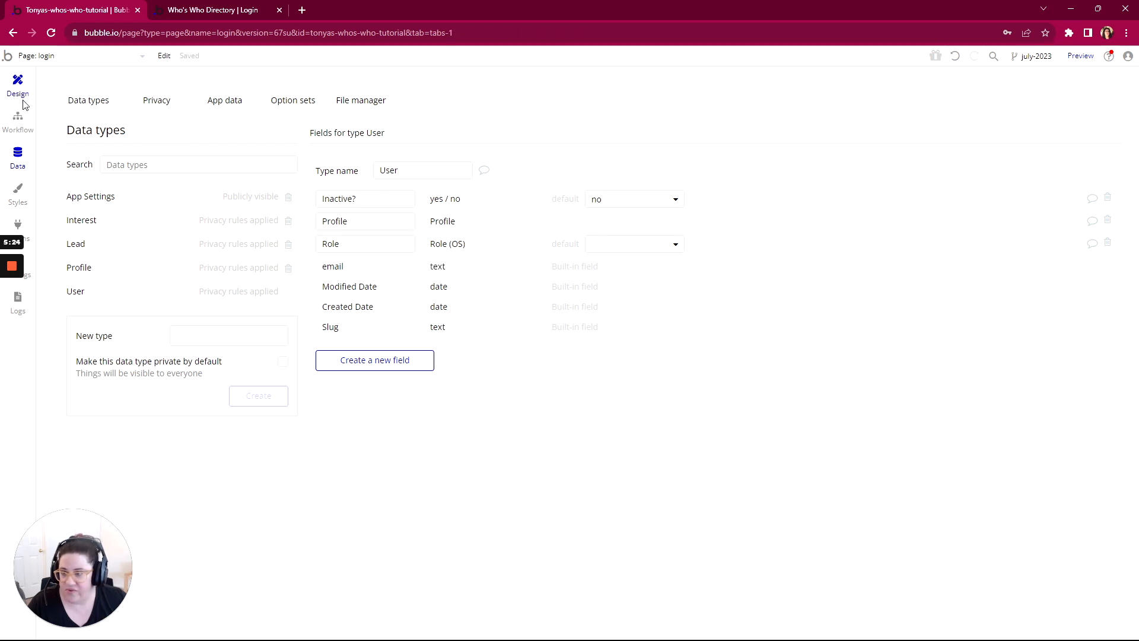
left_click(590, 188)
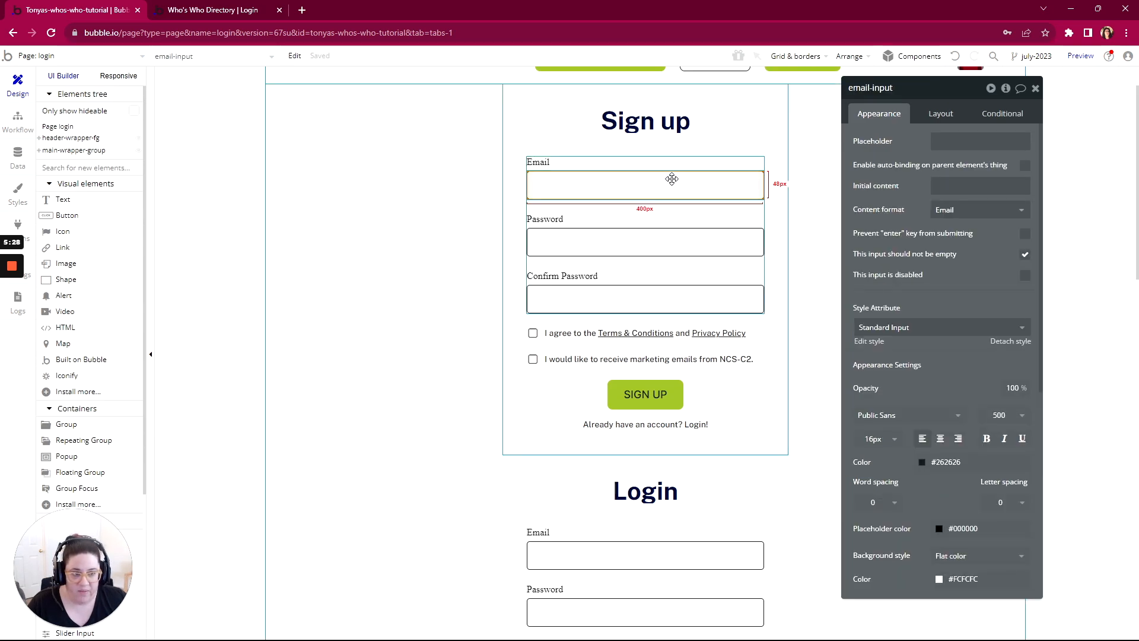
left_click(897, 90)
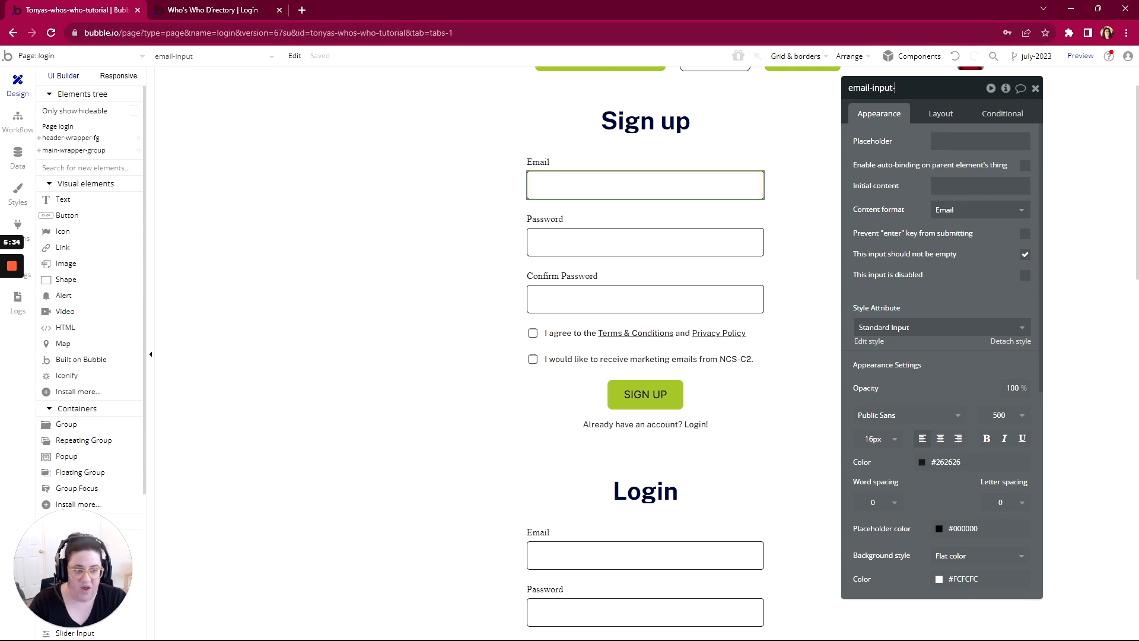
type("-signup")
key("Return")
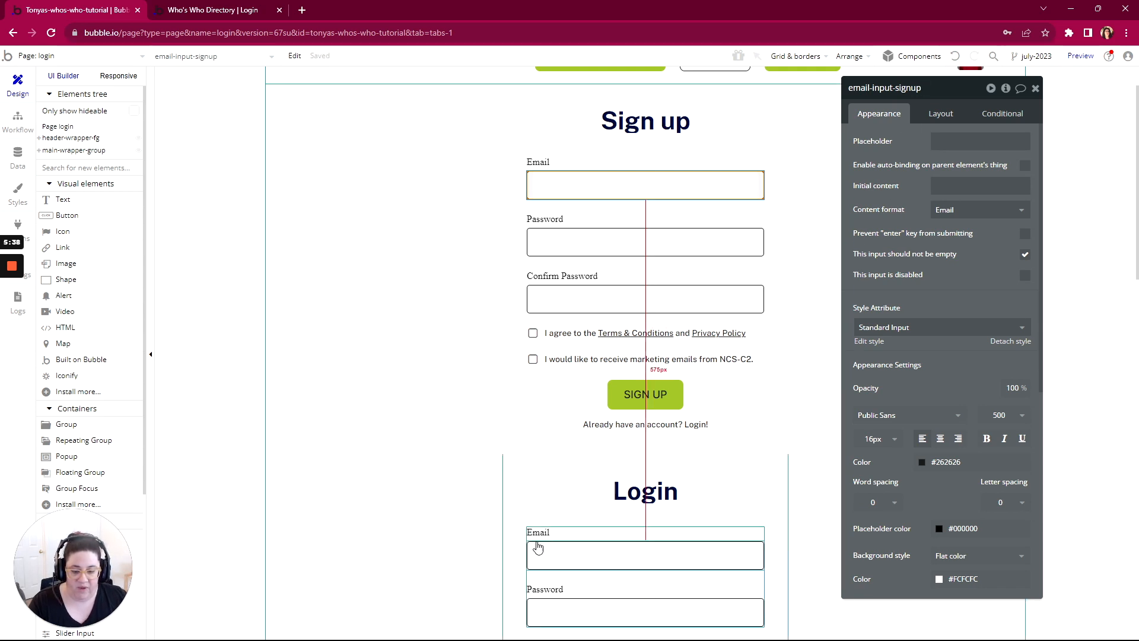
Step: Check the names of the Login email input and the Sign up email and password inputs, and reopen the User data type's fields
left_click(573, 560)
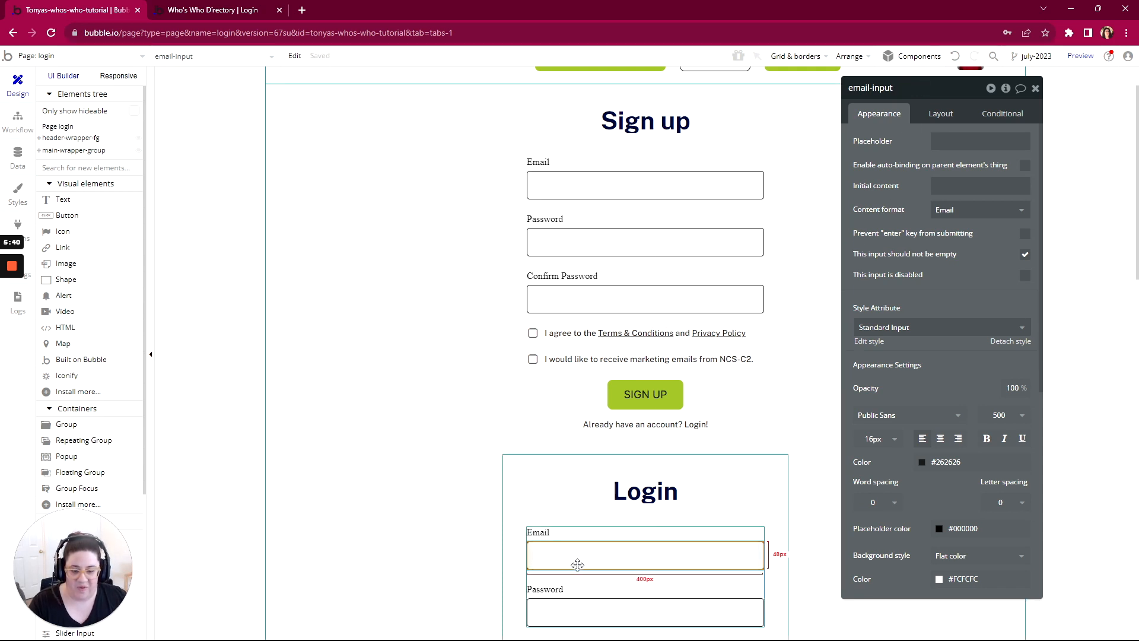
left_click(602, 185)
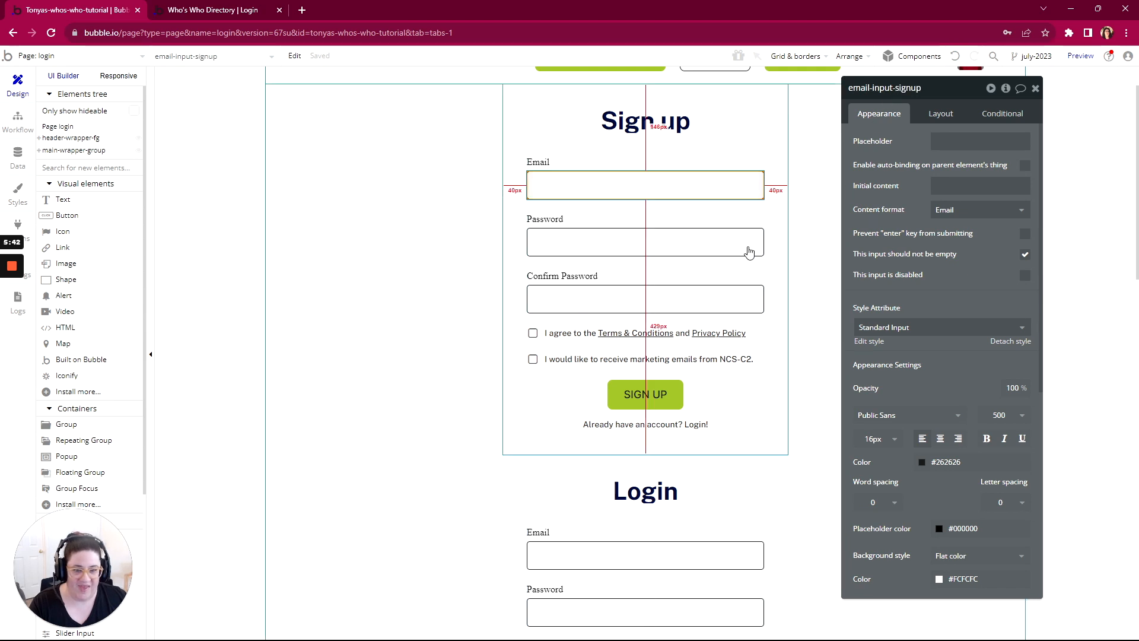
left_click(596, 248)
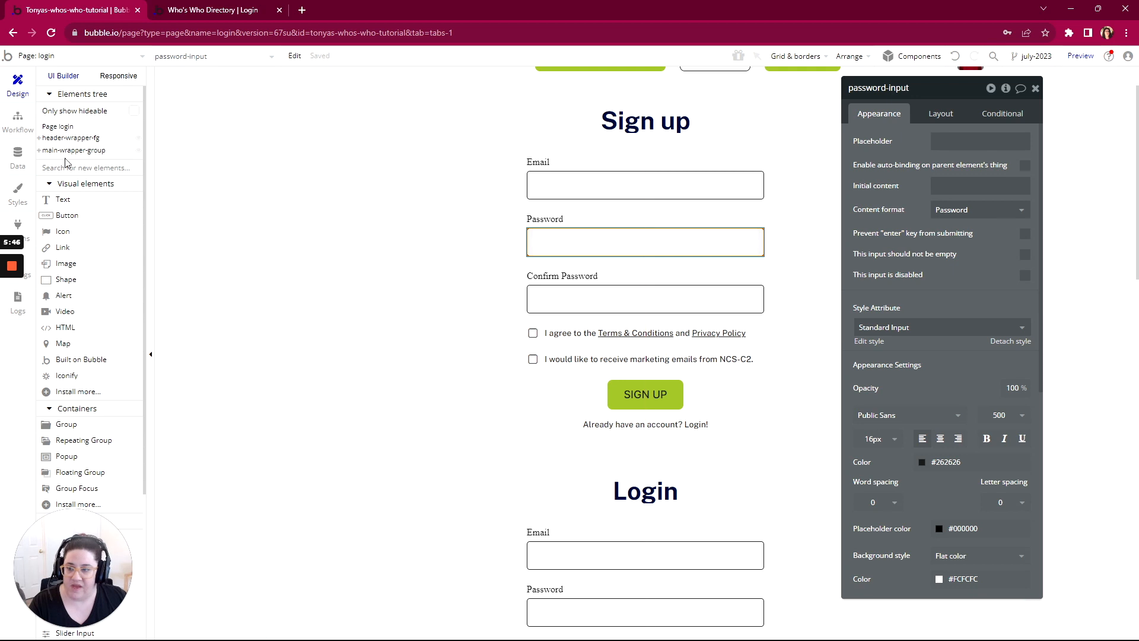
left_click(17, 158)
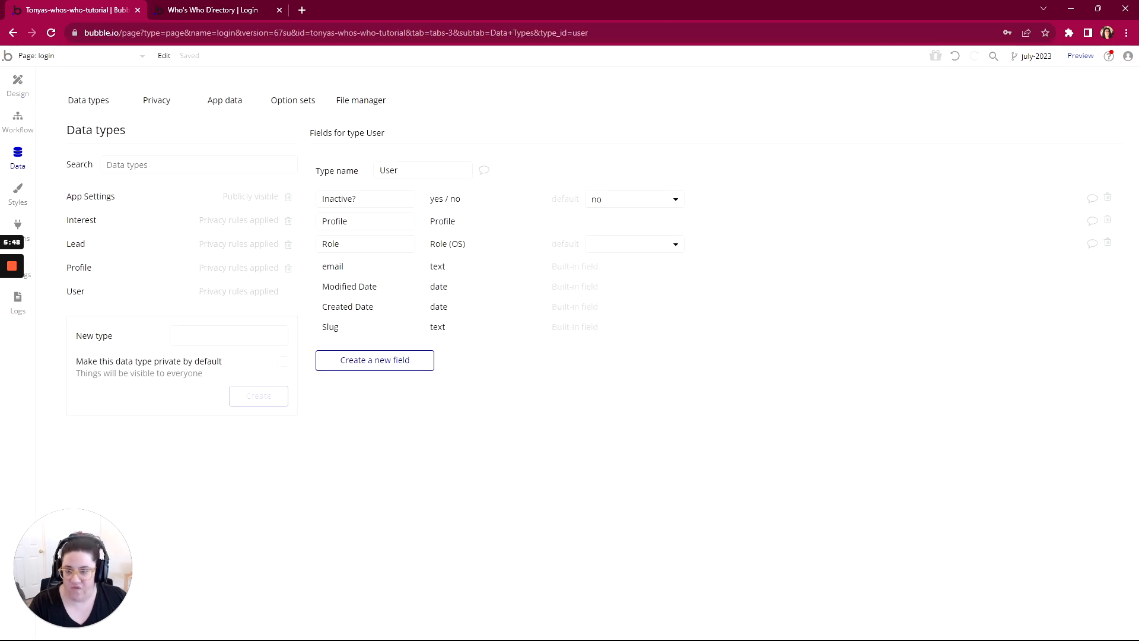
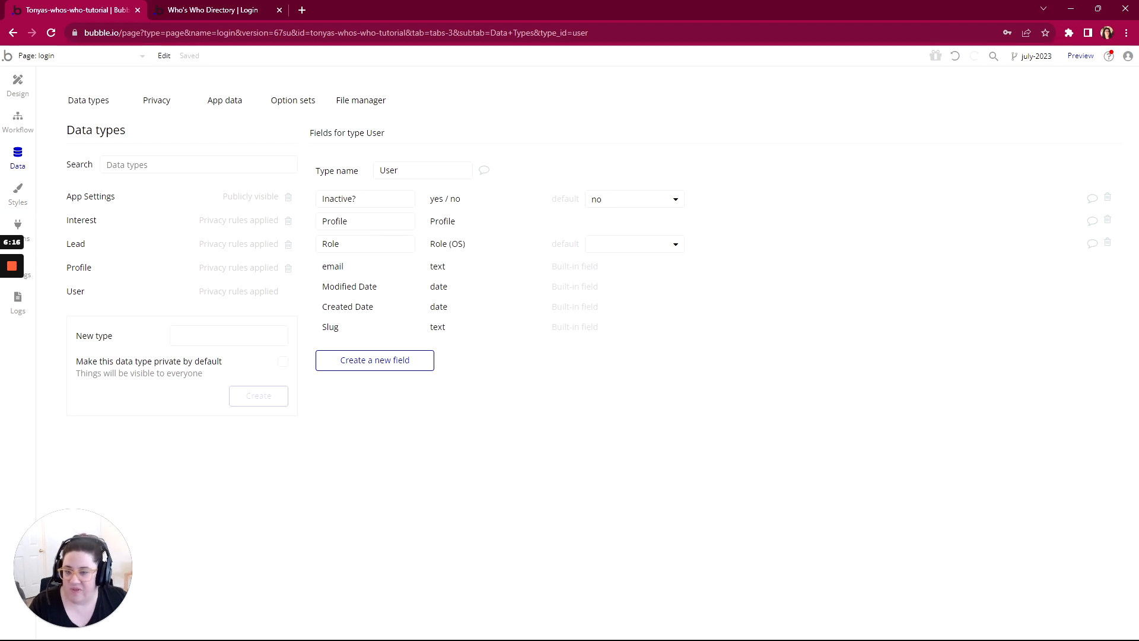
Step: In the page design, rename the sign-up form's Password input to password-input-signup
left_click(18, 83)
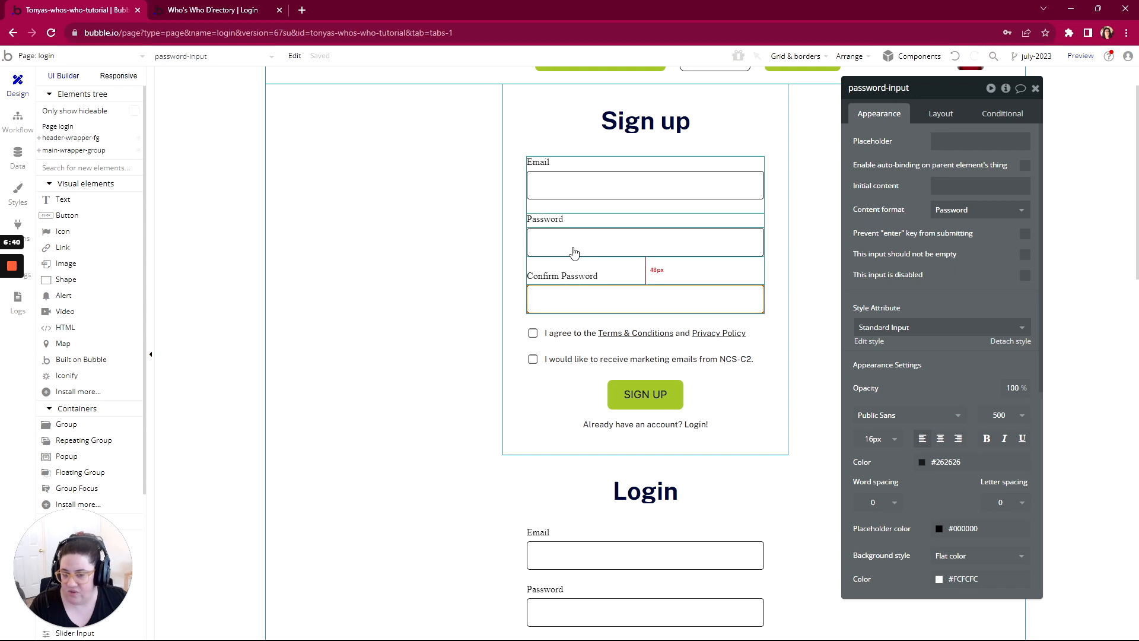
left_click(567, 297)
scroll(569, 402, "down", 1)
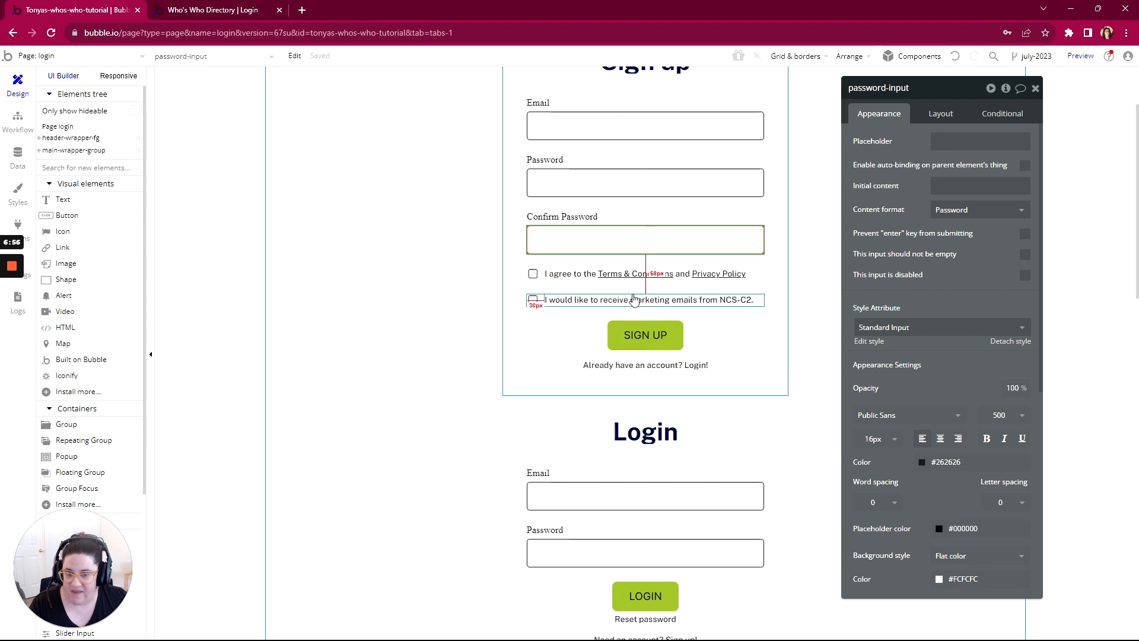
scroll(570, 178, "up", 2)
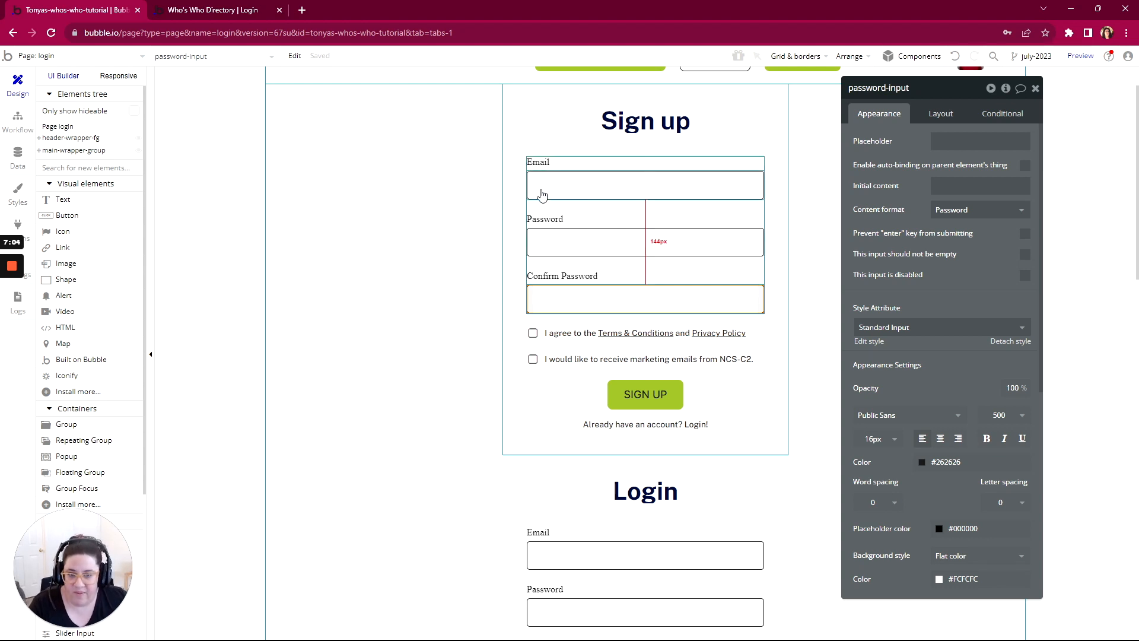
left_click(564, 188)
left_click(571, 239)
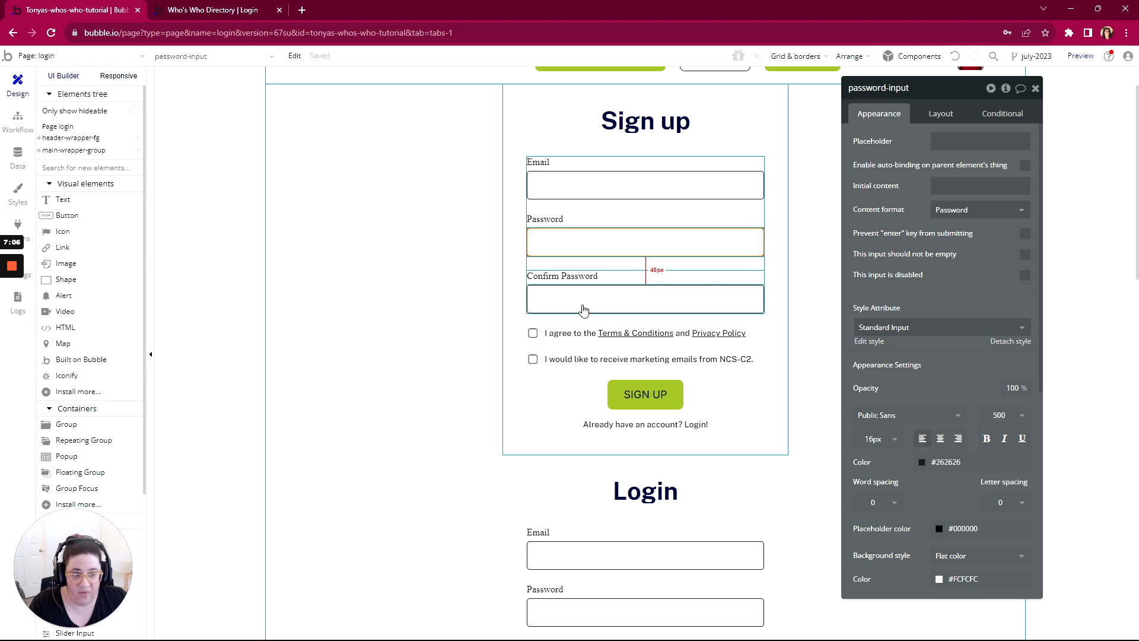
left_click(909, 87)
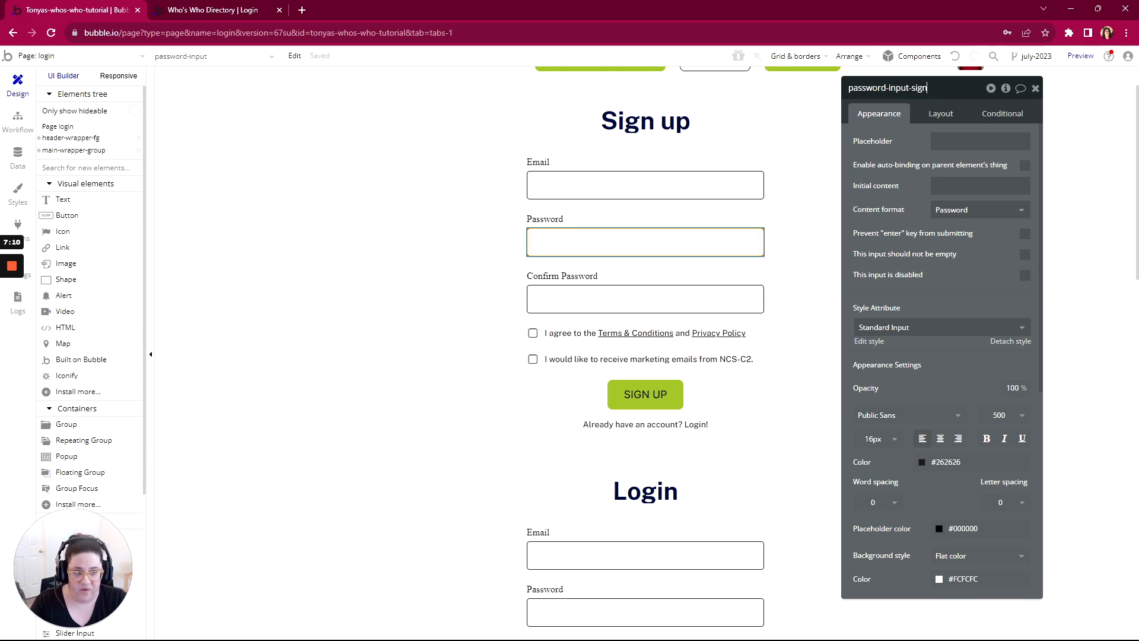
Step: Rename the sign-up form's Confirm Password input to confirm-password-input-signup
left_click(660, 294)
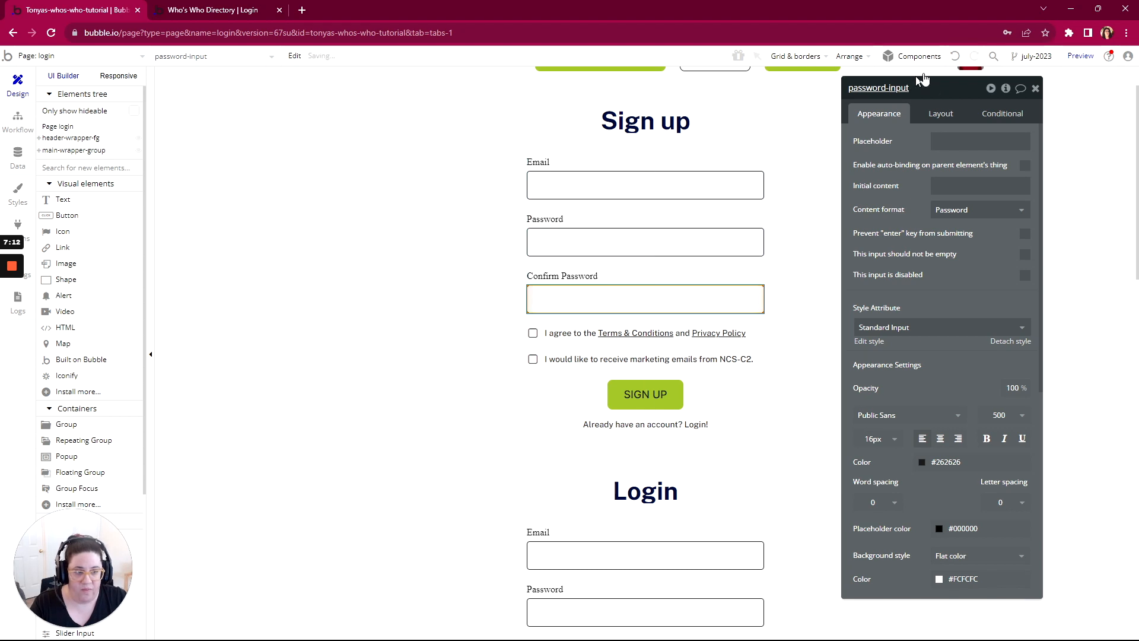
left_click(927, 88)
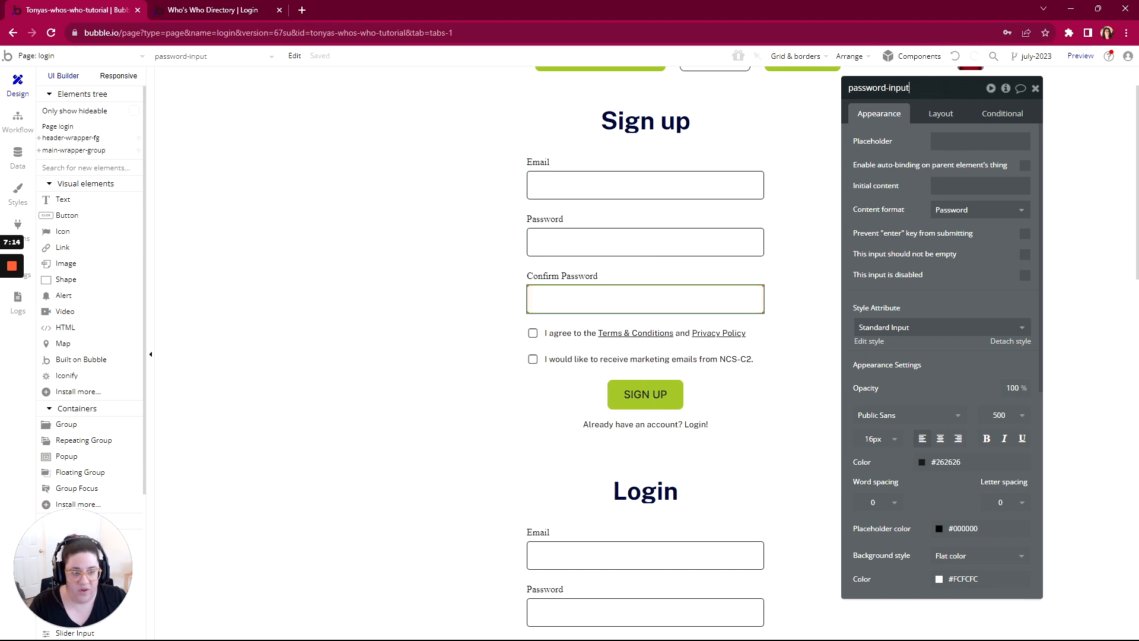
type("confirm-")
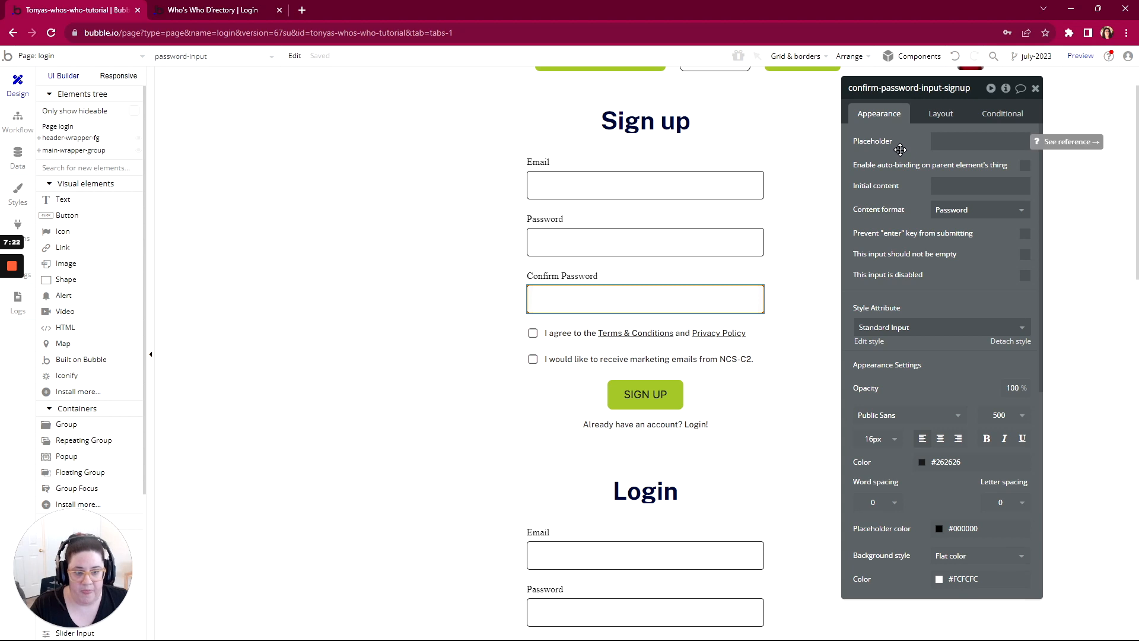
key("Return")
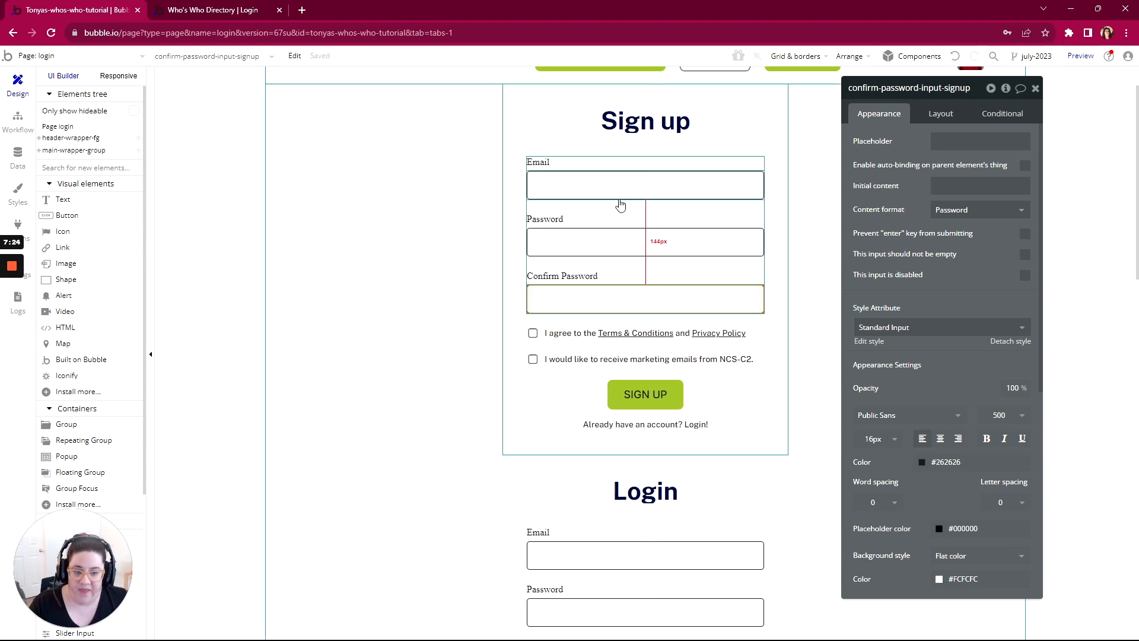
Step: Create a workflow for the SIGN UP button and add the "Sign the user up" account action
left_click(634, 401)
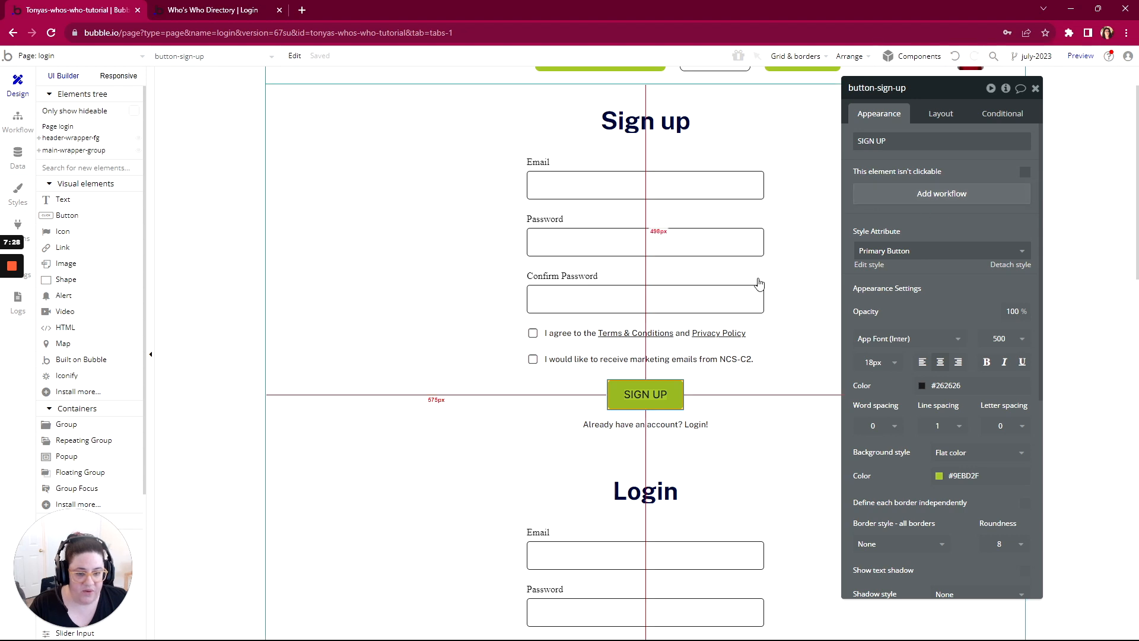
left_click(936, 196)
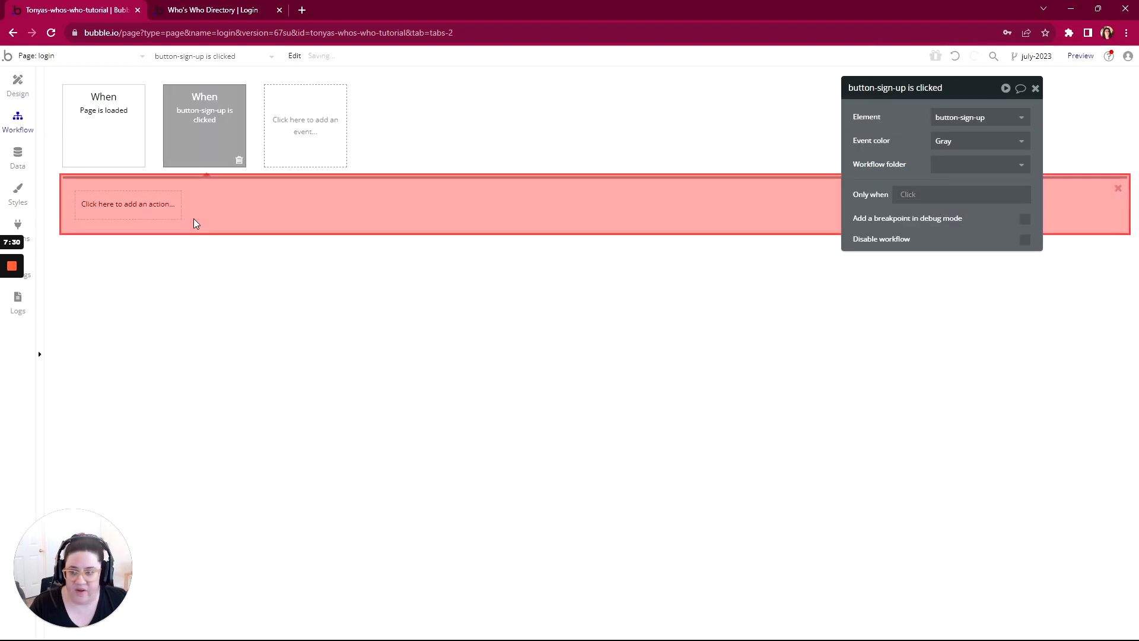
left_click(119, 204)
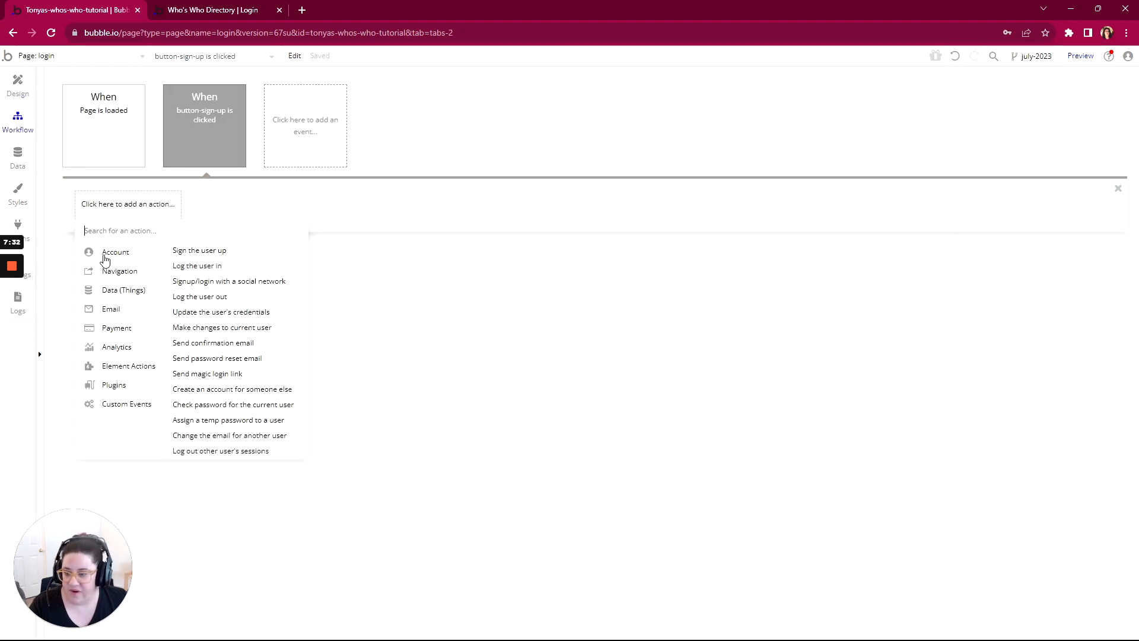
left_click(215, 254)
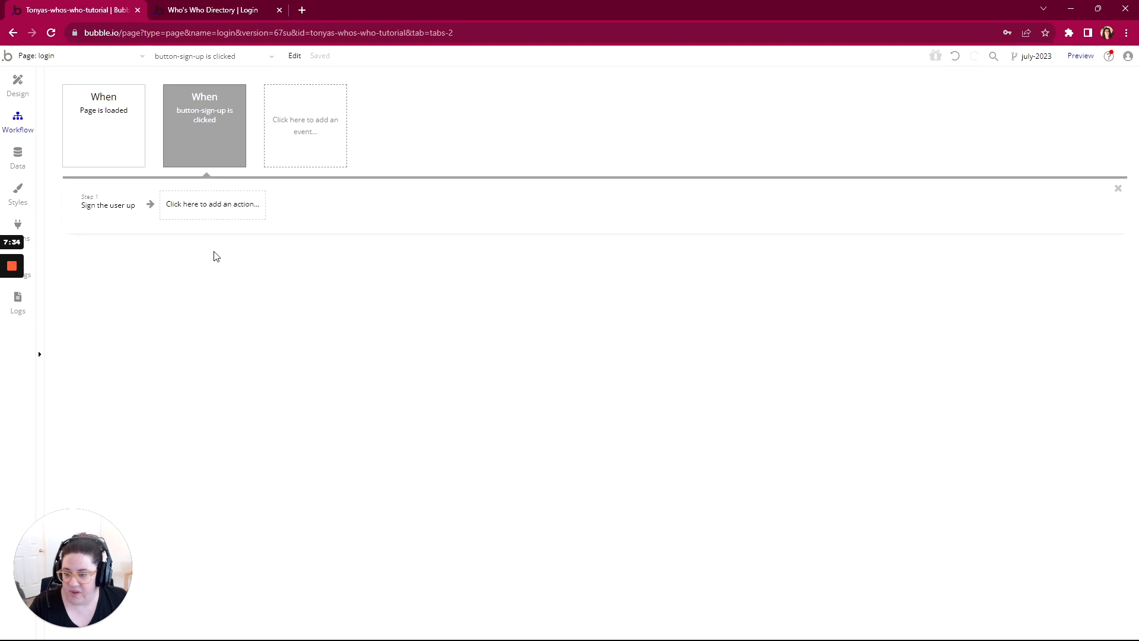
Step: Set the sign-up action's Email to email-input-signup's value and its Password to password-input-signup's value
left_click(945, 117)
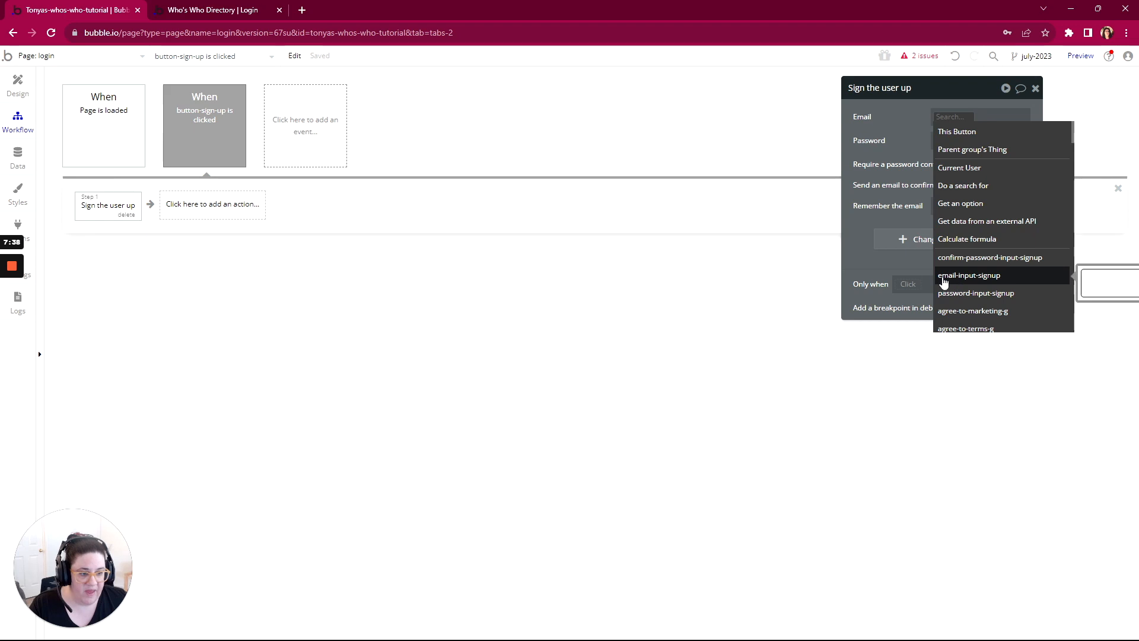
left_click(960, 276)
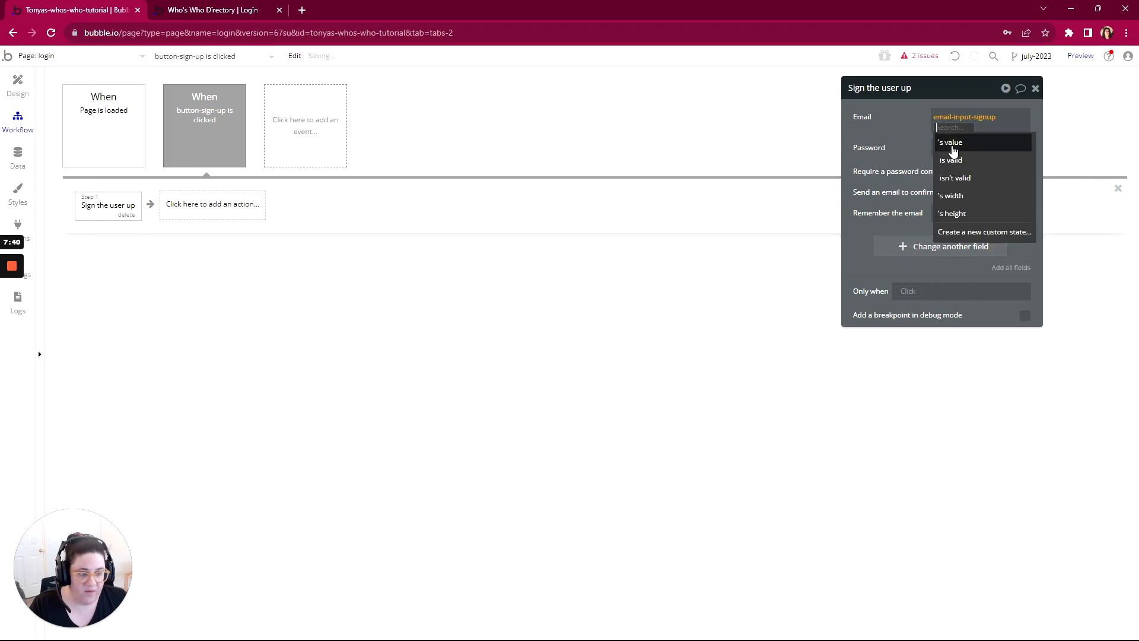
left_click(951, 144)
left_click(951, 149)
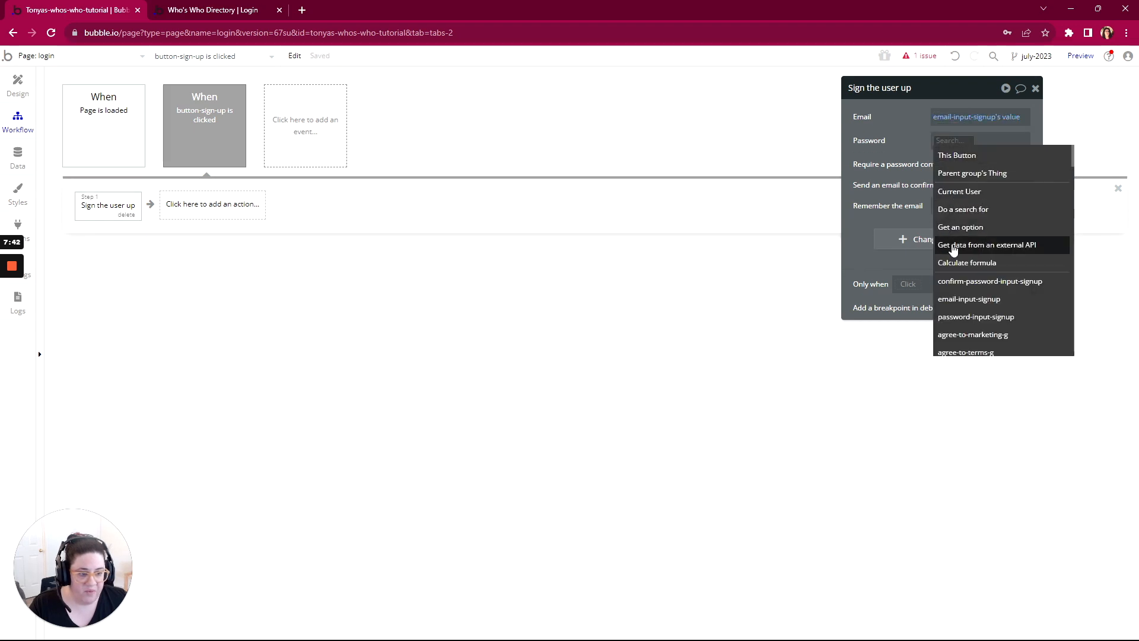
left_click(955, 323)
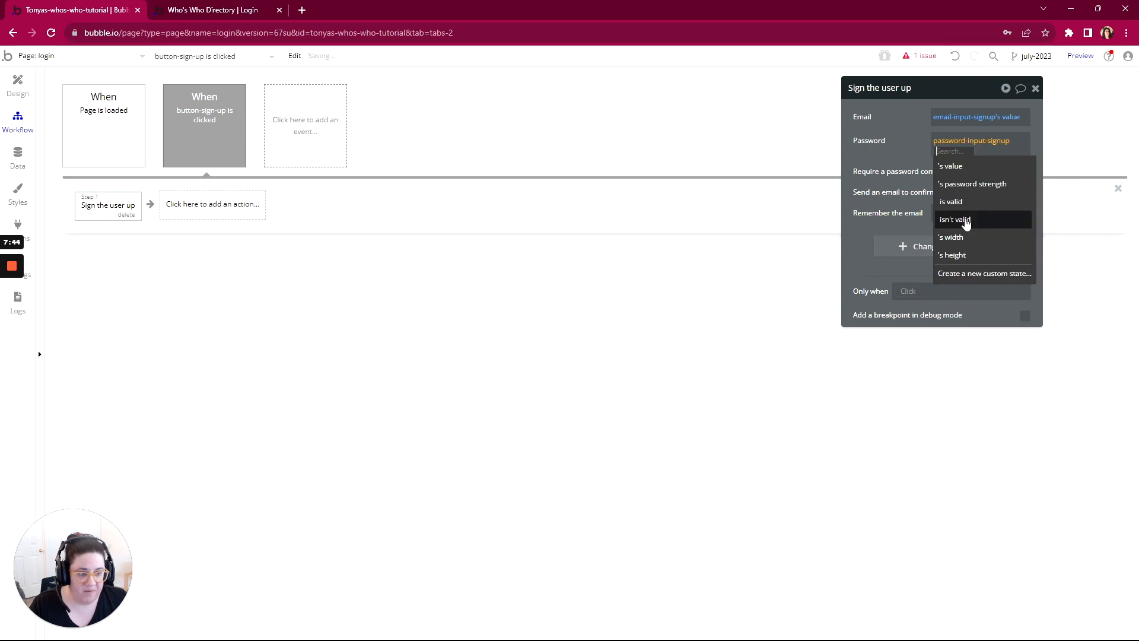
left_click(958, 170)
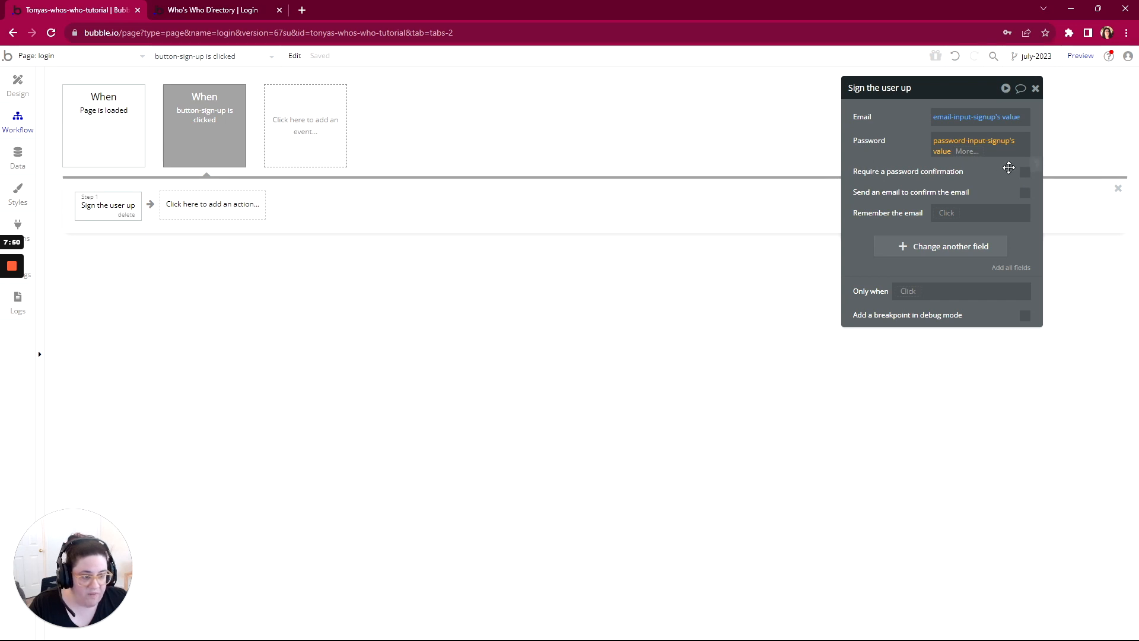
Step: Require a password confirmation using confirm-password-input-signup's value and set Remember the email to "yes"
left_click(1026, 175)
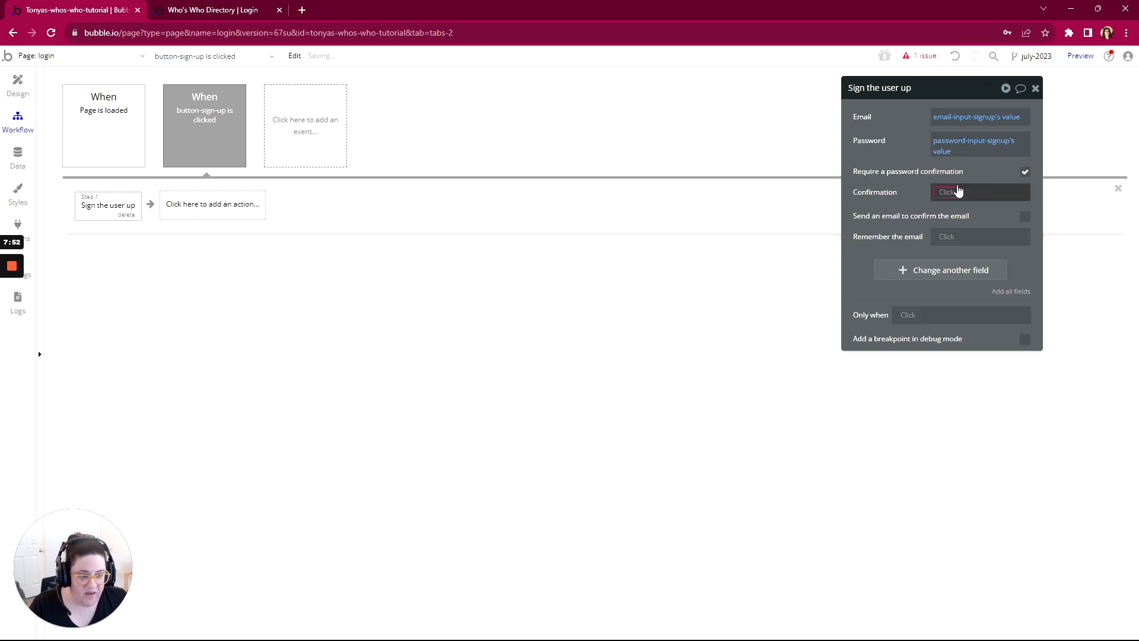
left_click(944, 194)
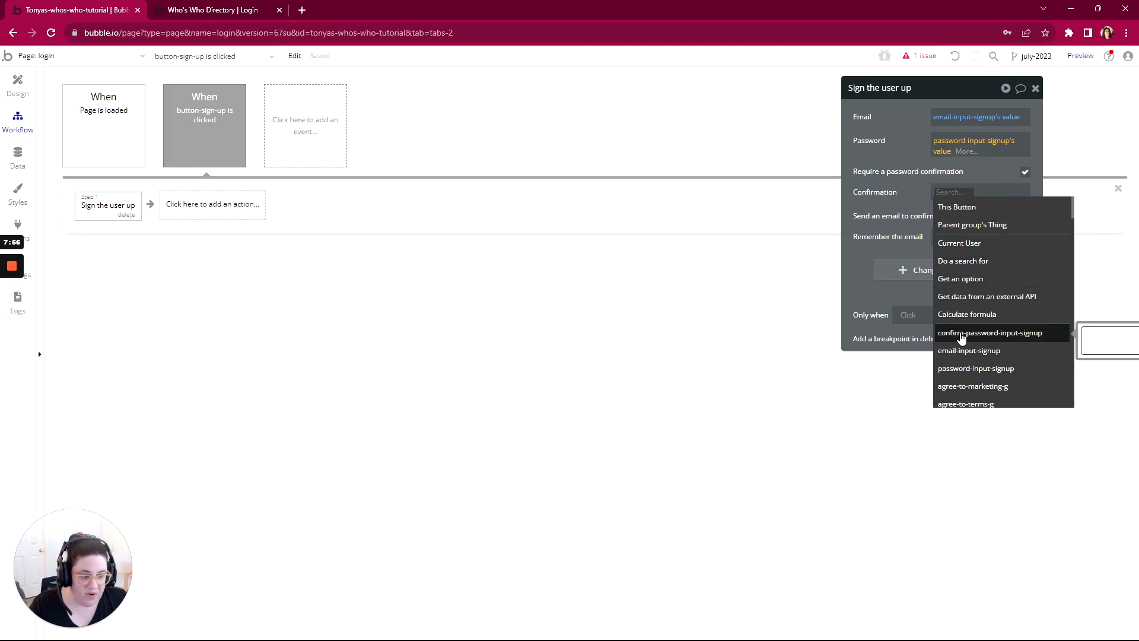
left_click(961, 334)
left_click(965, 221)
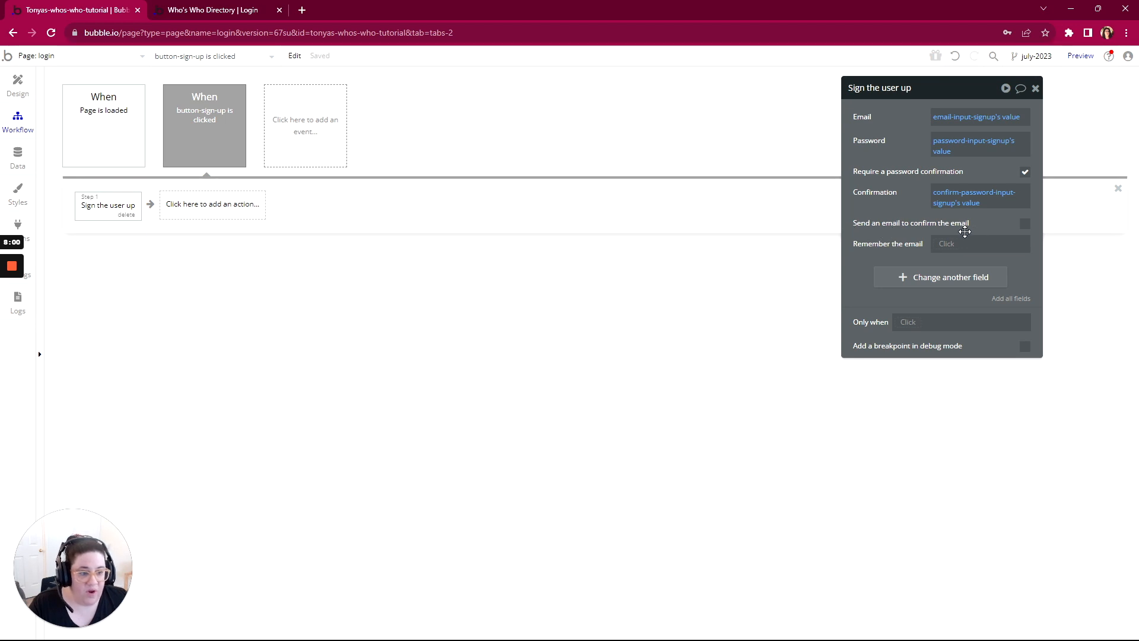
left_click(947, 245)
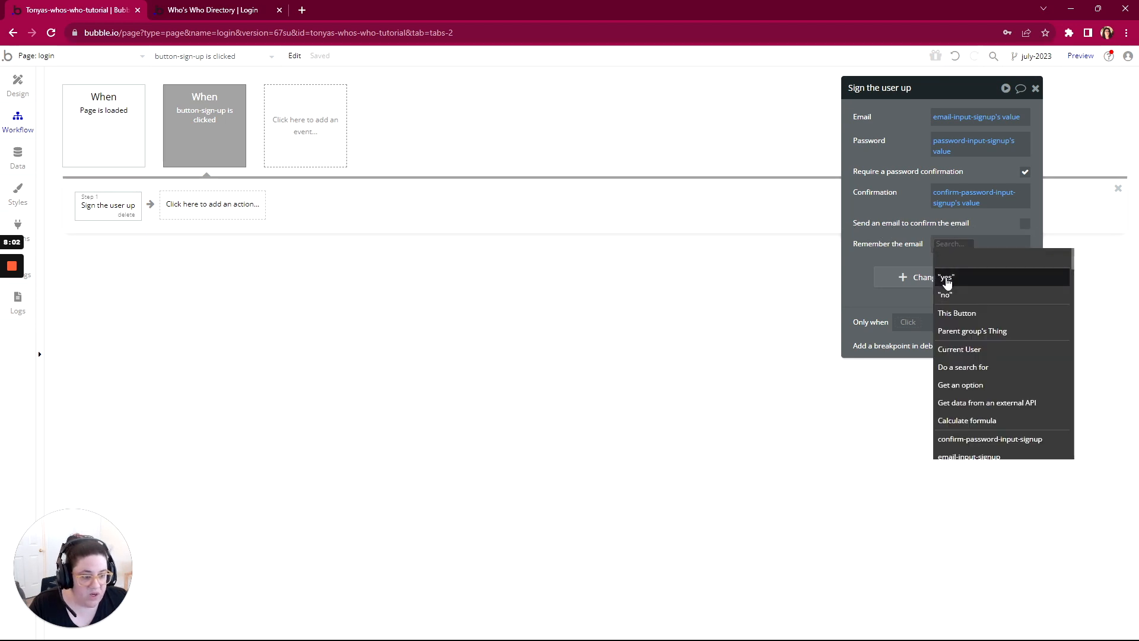
left_click(948, 279)
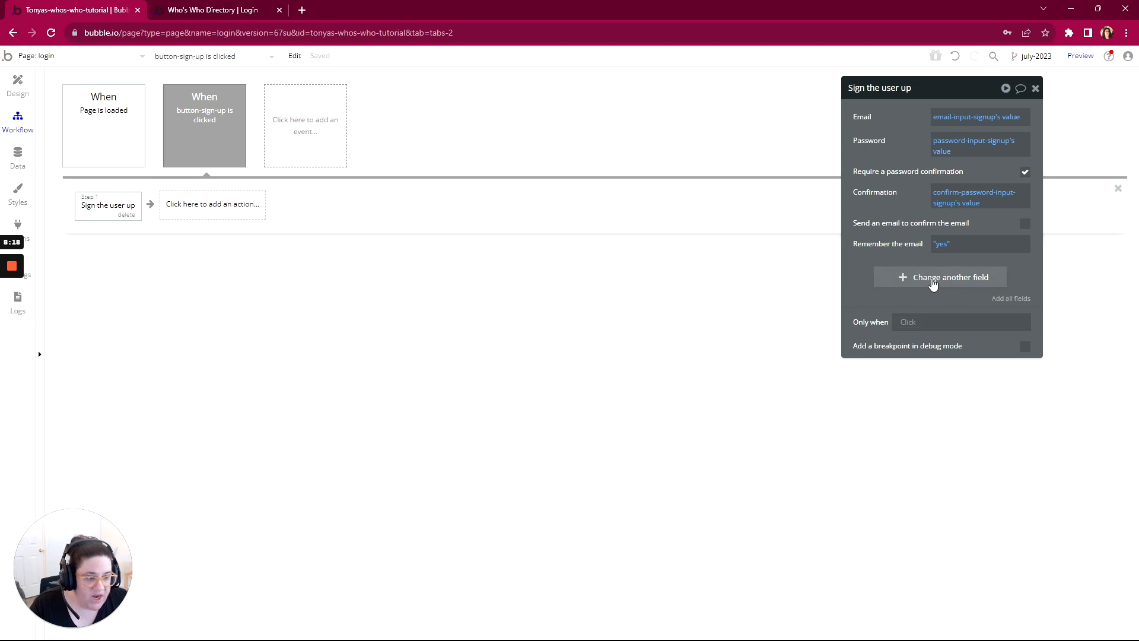
Step: Add the user fields to the sign-up action, setting Inactive? to "no" and Role to Standard, and removing Profile
left_click(1003, 305)
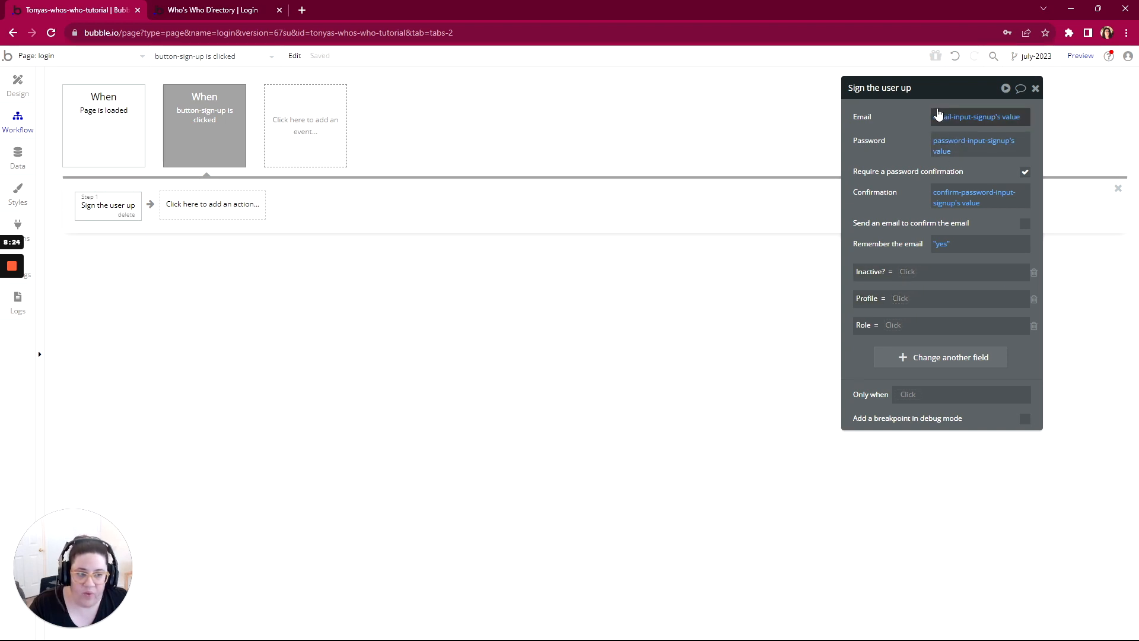
left_click(908, 275)
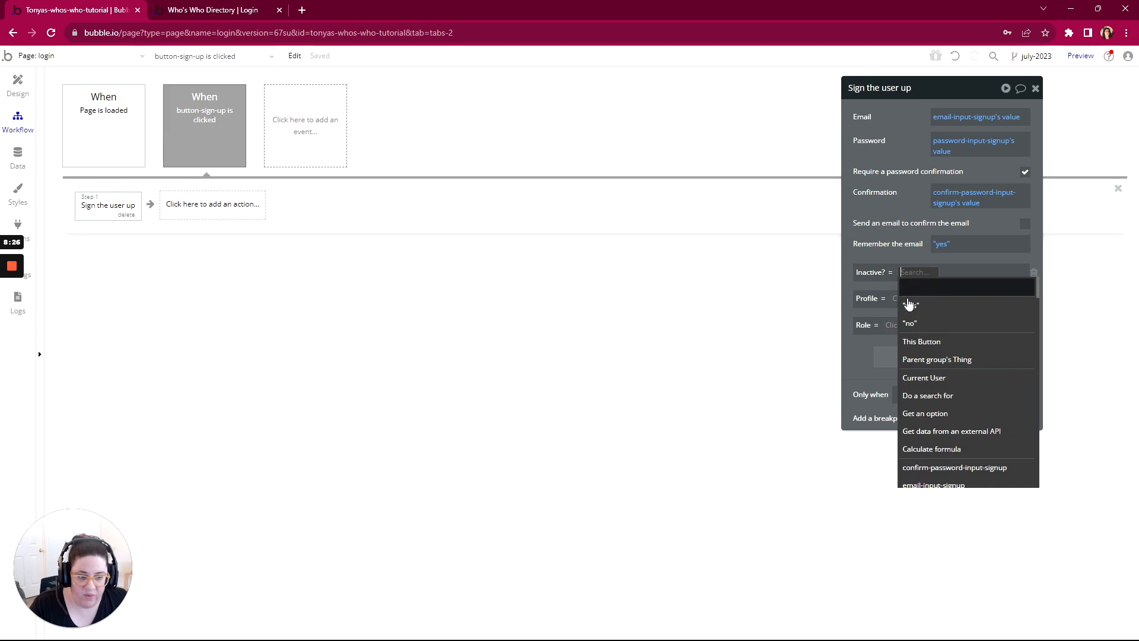
left_click(911, 326)
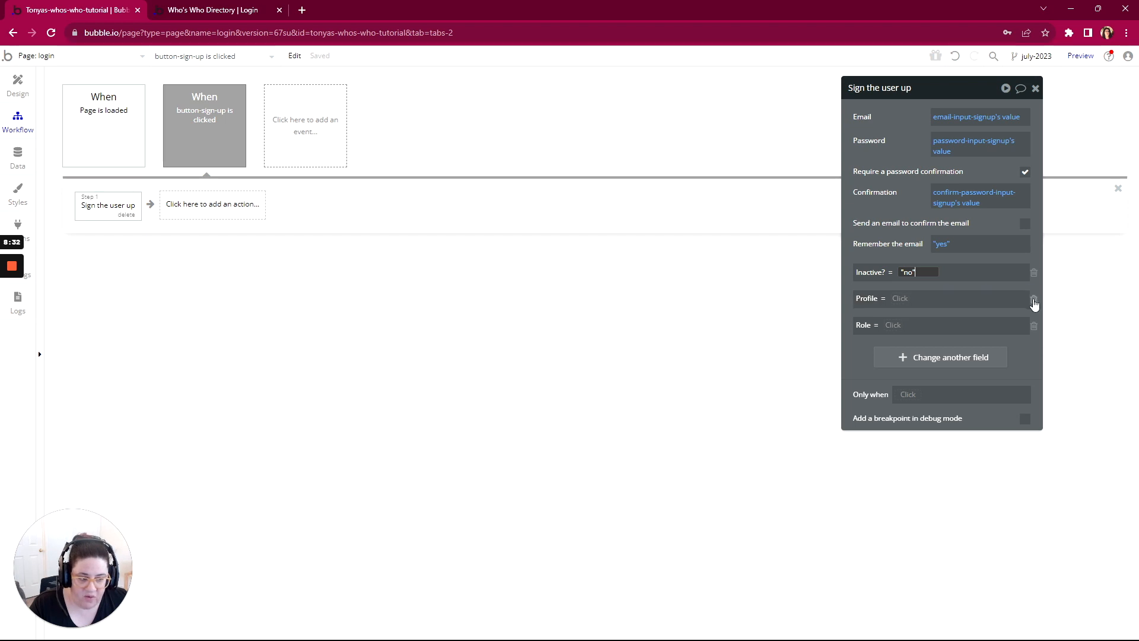
left_click(1034, 300)
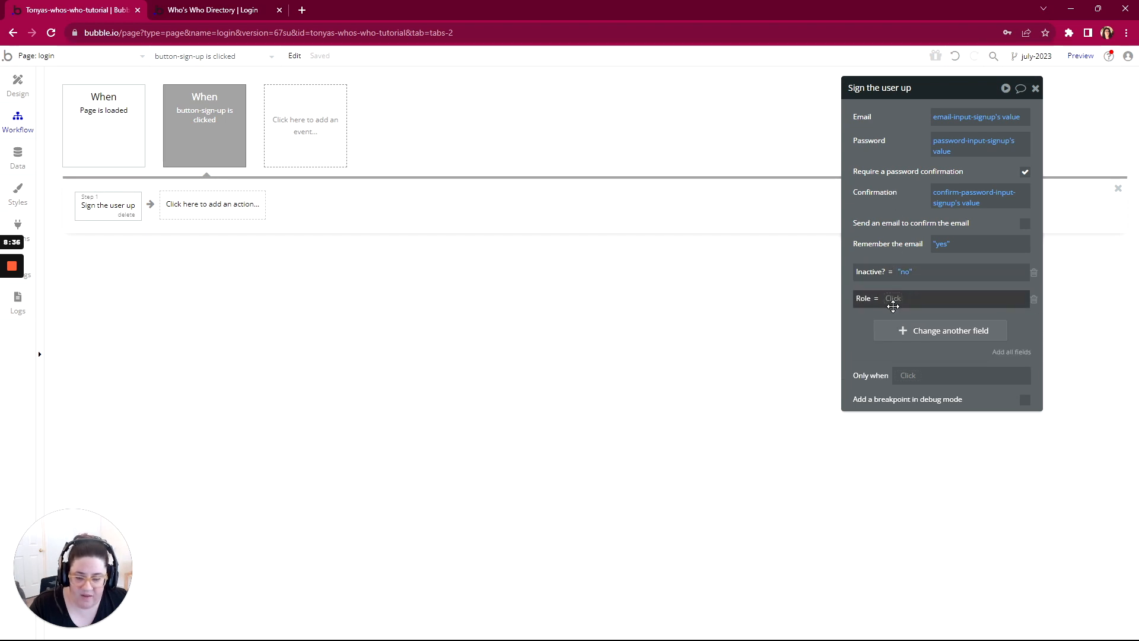
left_click(894, 299)
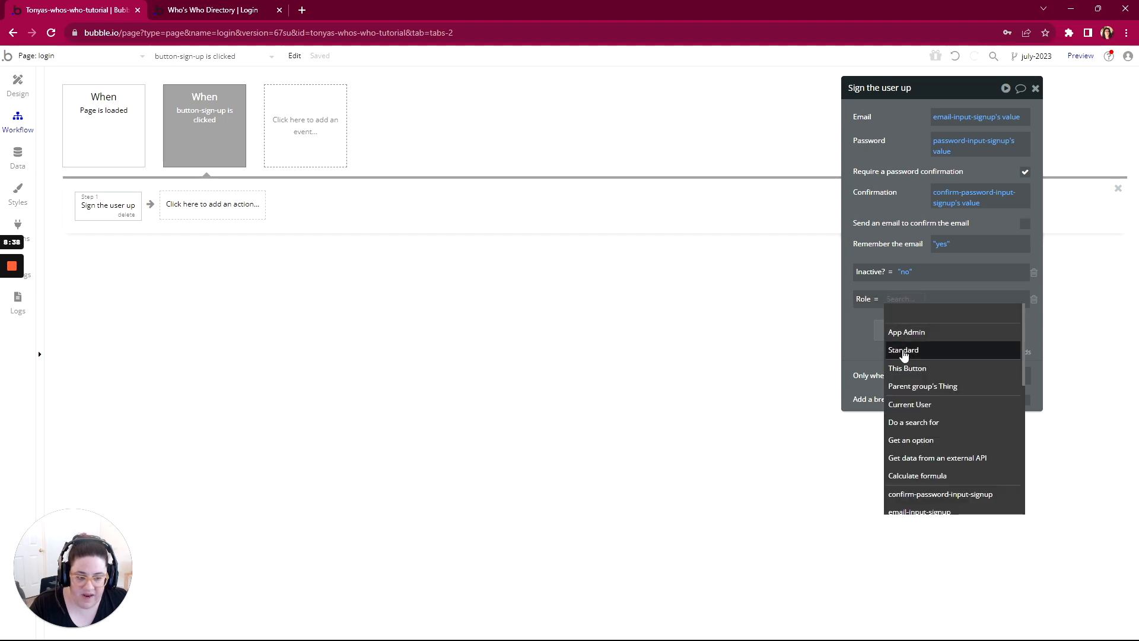
left_click(902, 353)
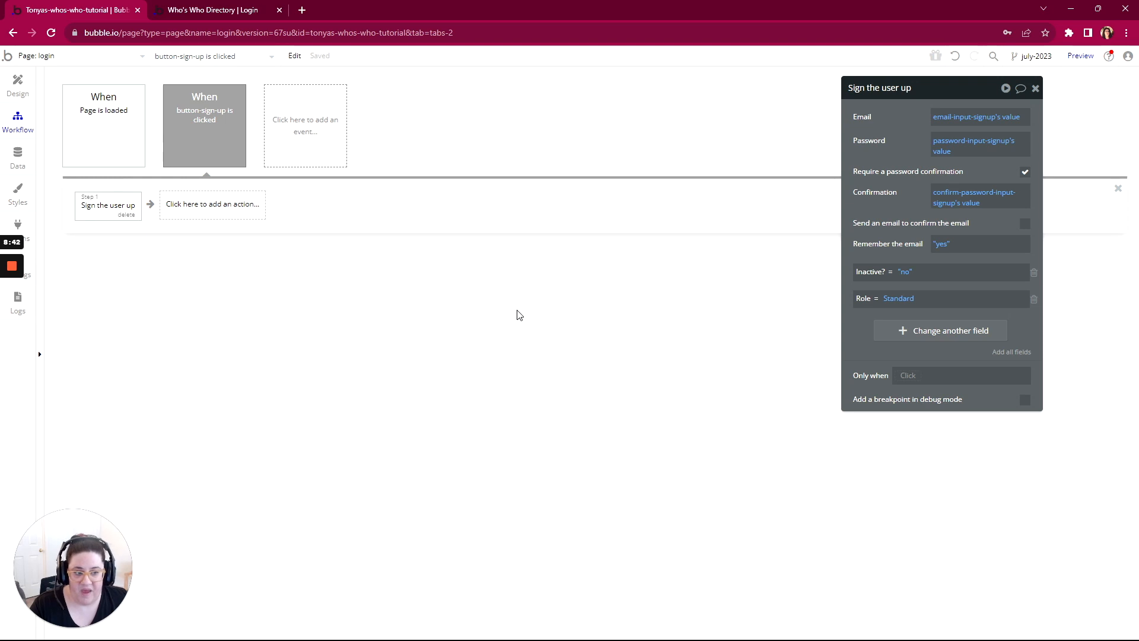
Step: Back in the page design, make the agree-to-terms-g group in the sign-up form not visible on page load
left_click(18, 86)
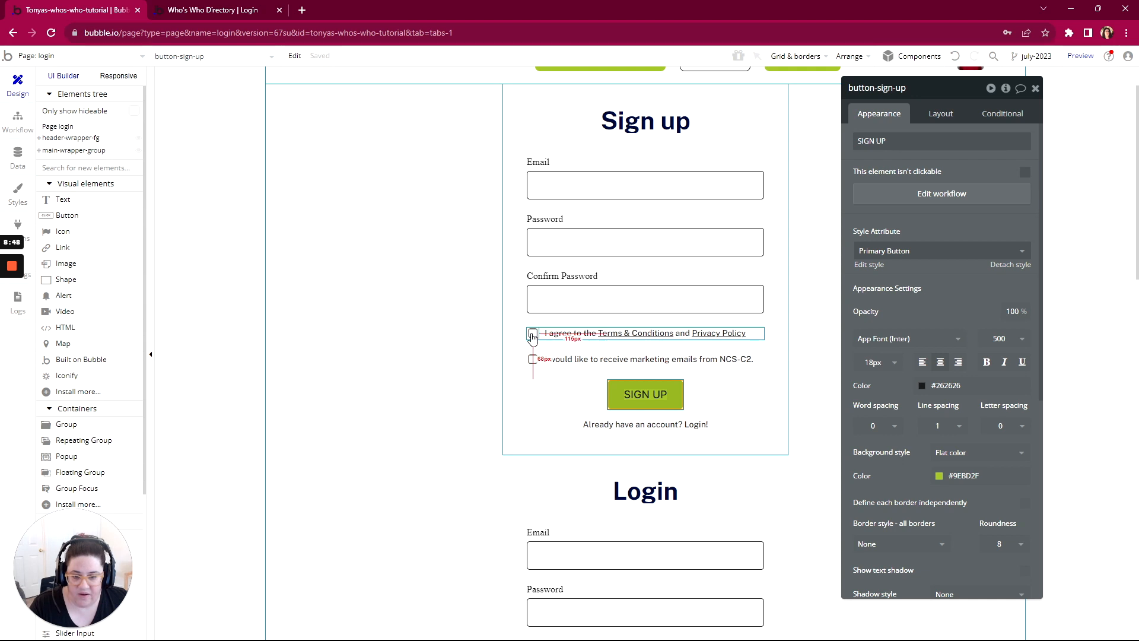
left_click(533, 334)
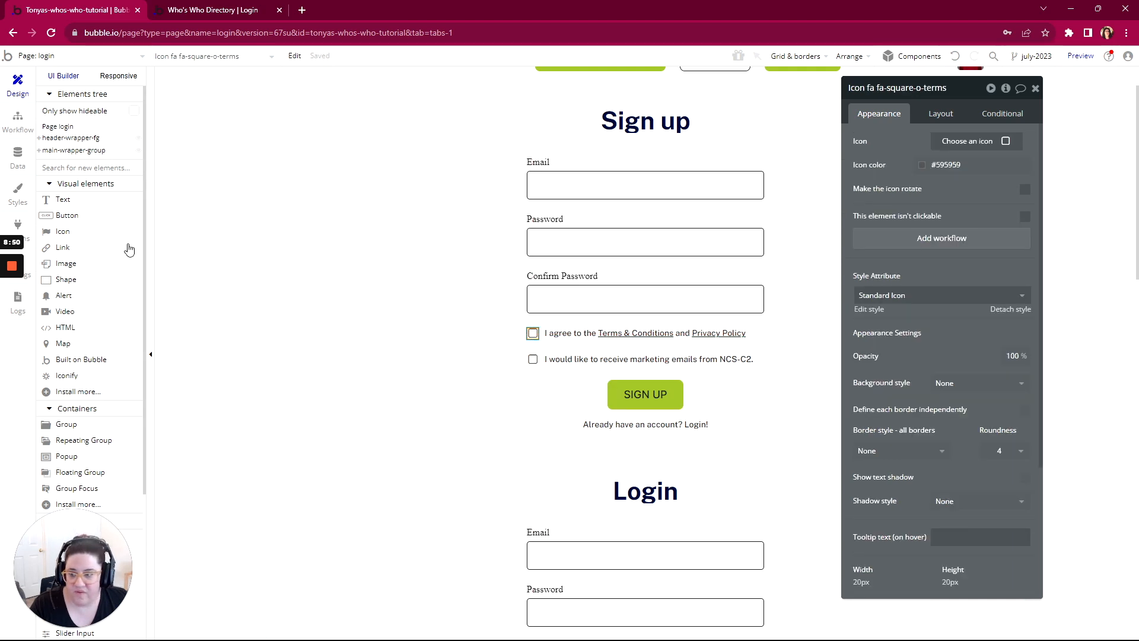
mouse_move(15, 270)
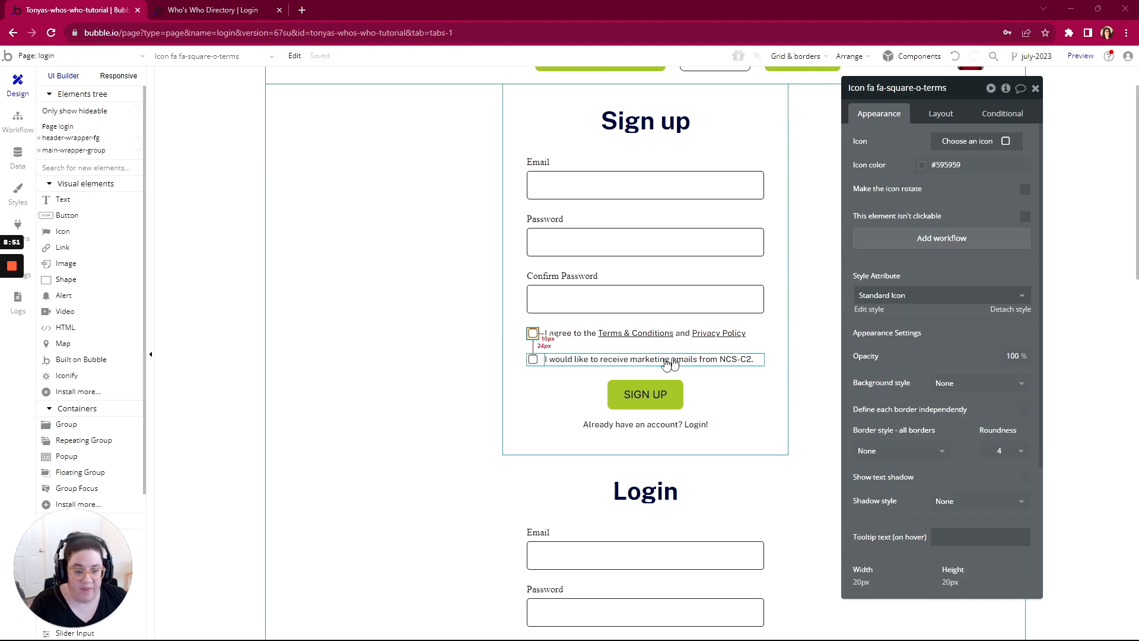
left_click(545, 343)
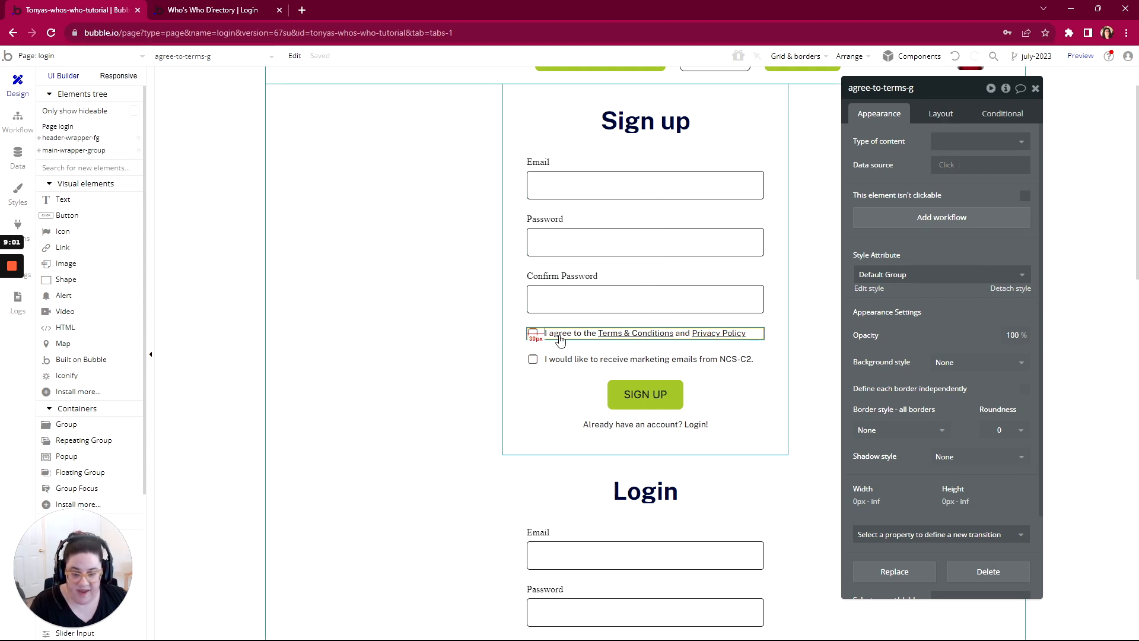
left_click(941, 114)
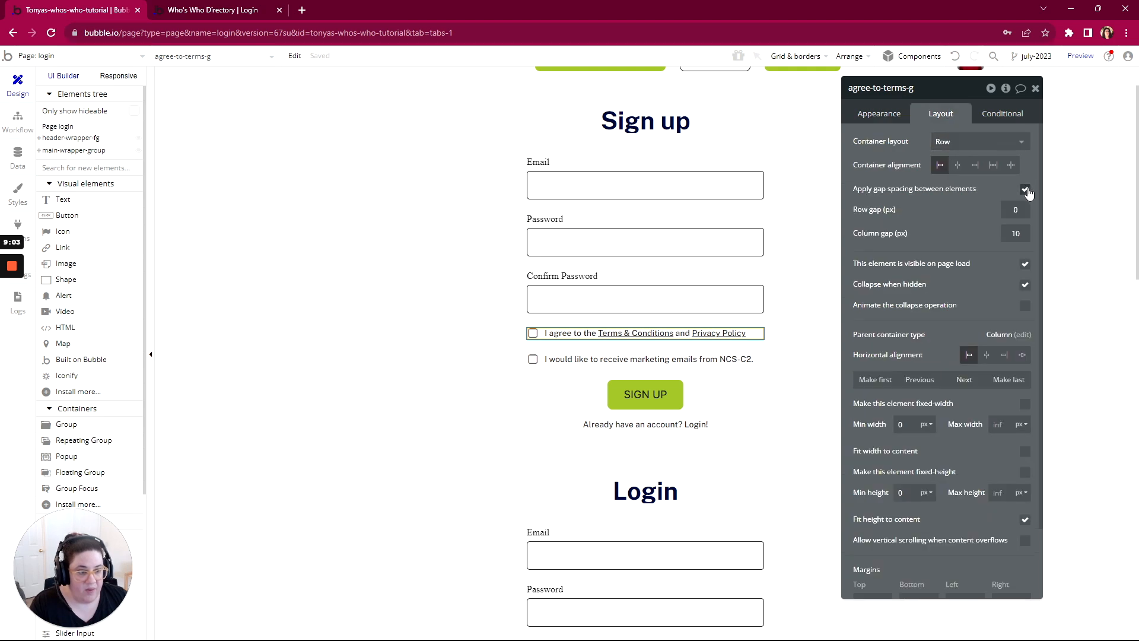
left_click(1025, 265)
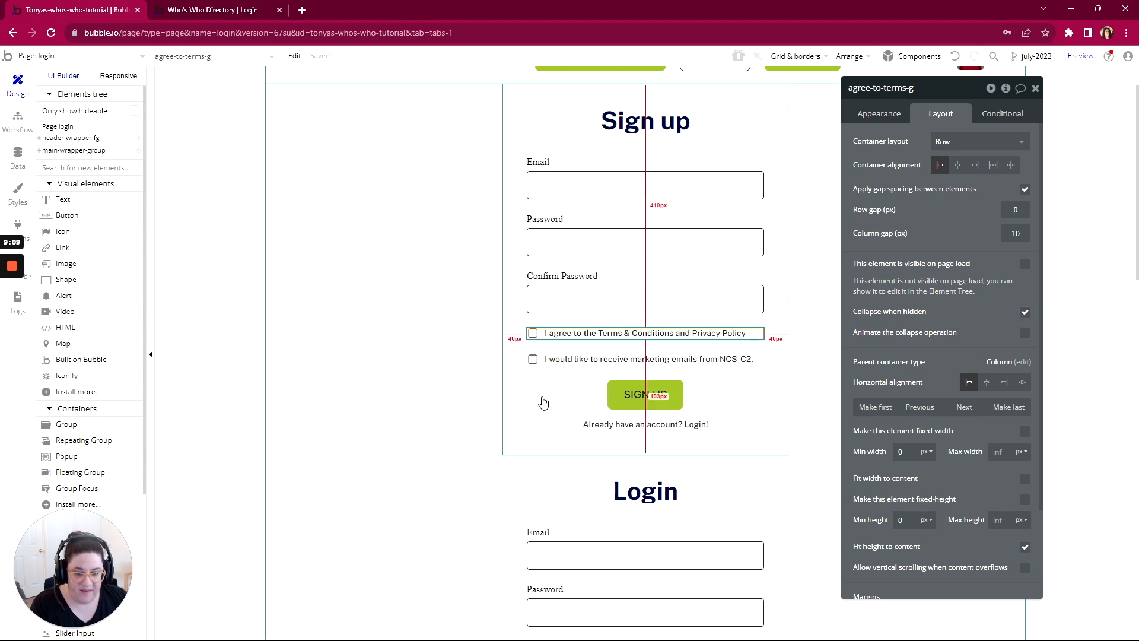
Step: Make the agree-to-marketing-g group in the sign-up form not visible on page load
left_click(540, 365)
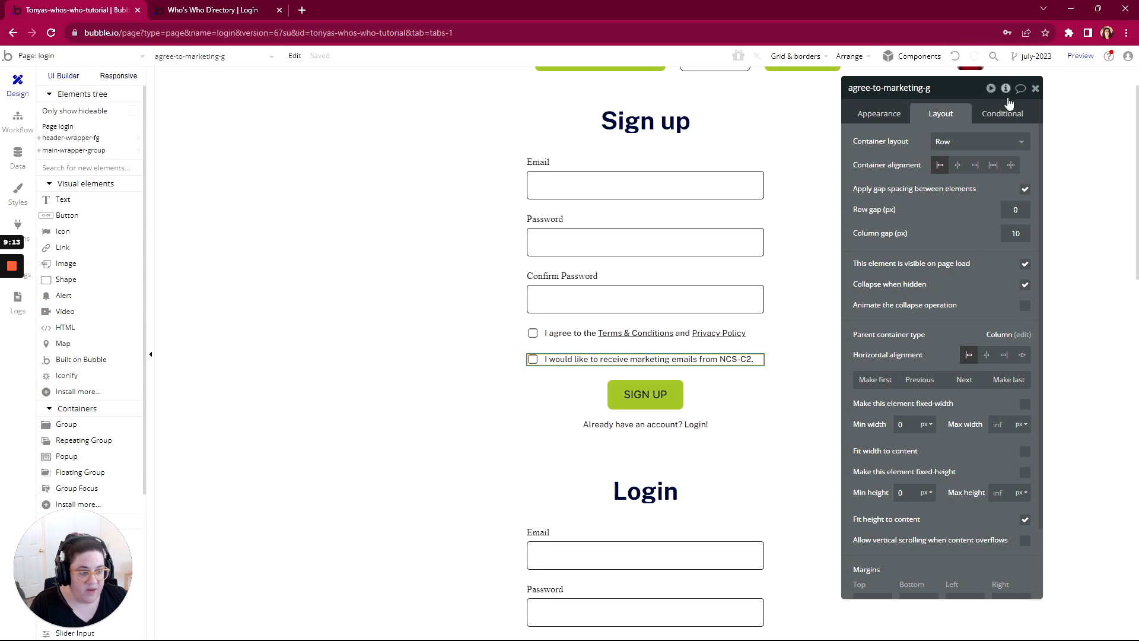
left_click(1025, 264)
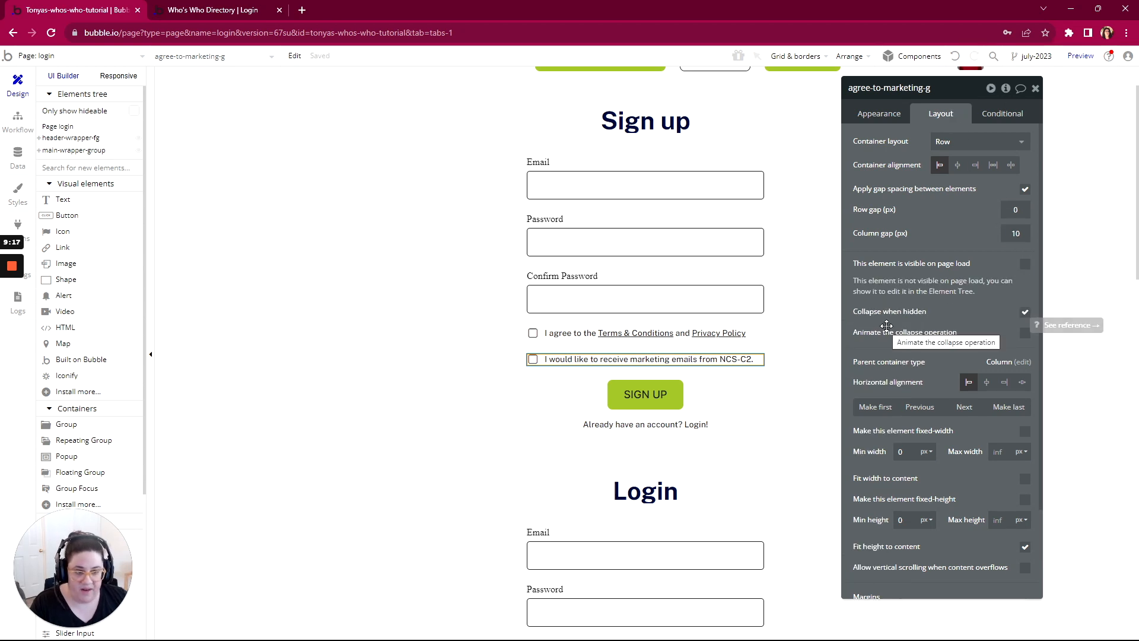
Step: Preview the login page and submit the sign-up form with an account email, a password and the matching password confirmation
left_click(1080, 56)
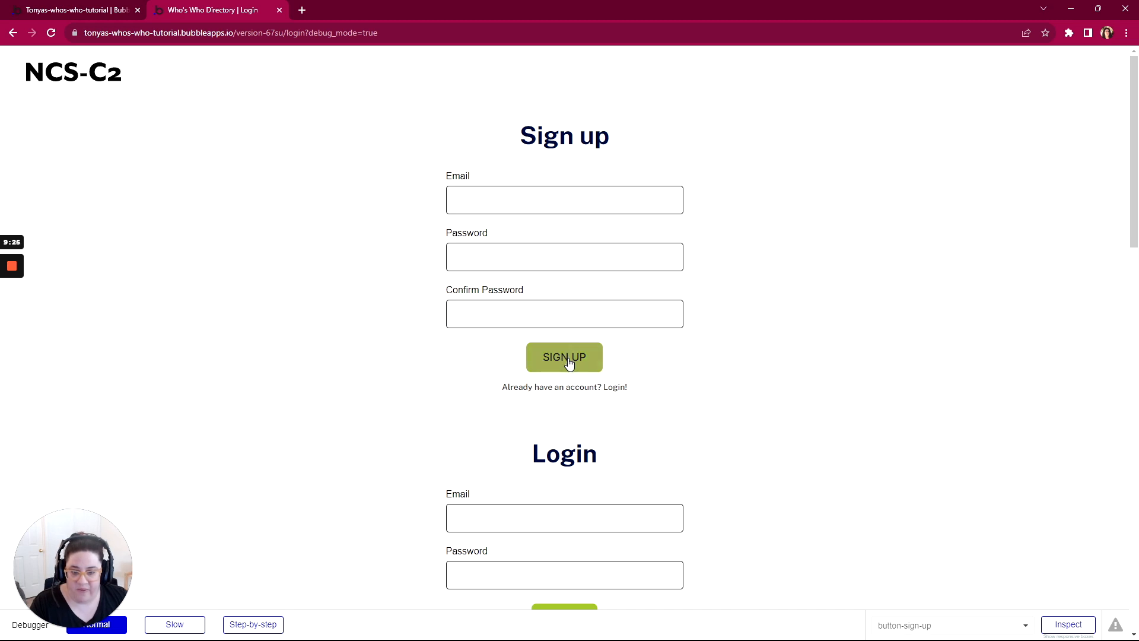
left_click(530, 204)
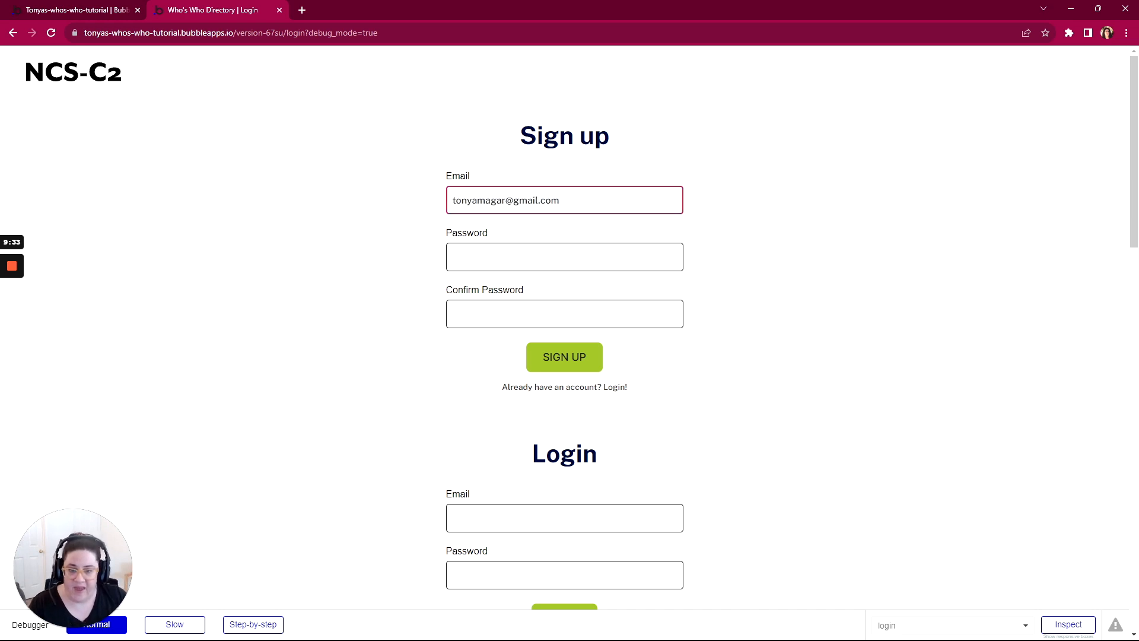
key("Tab")
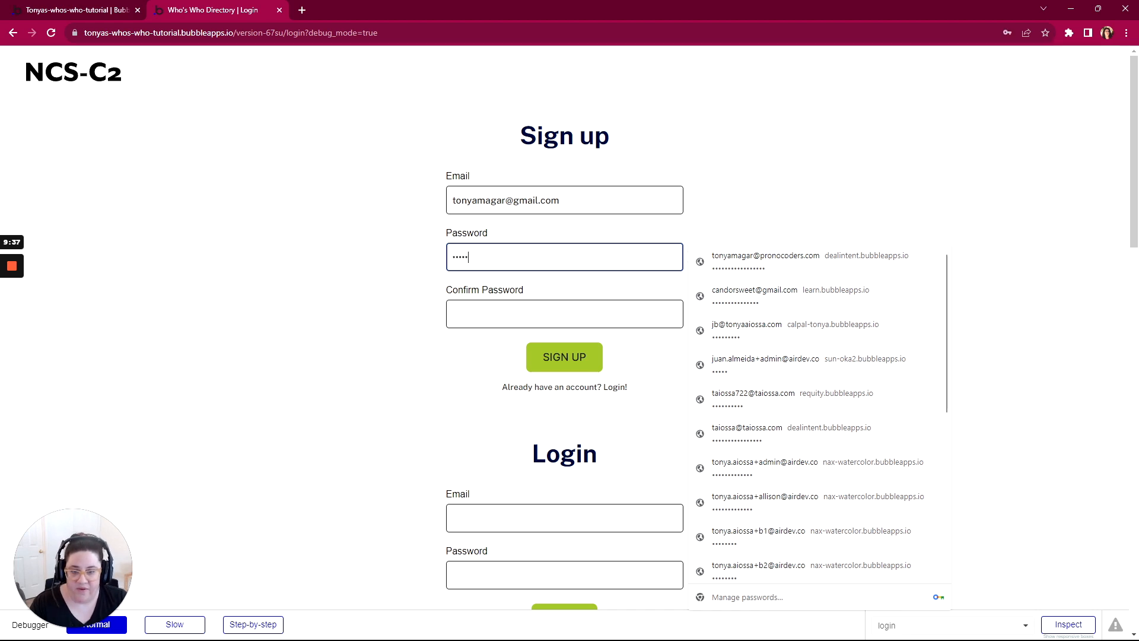
left_click(544, 310)
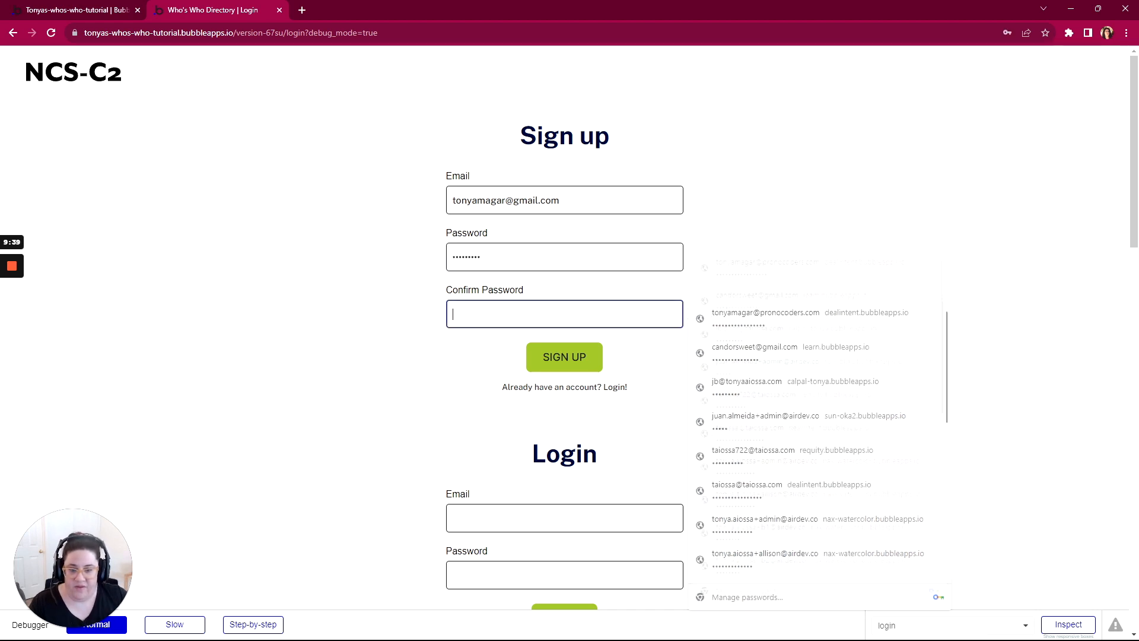
type("•••")
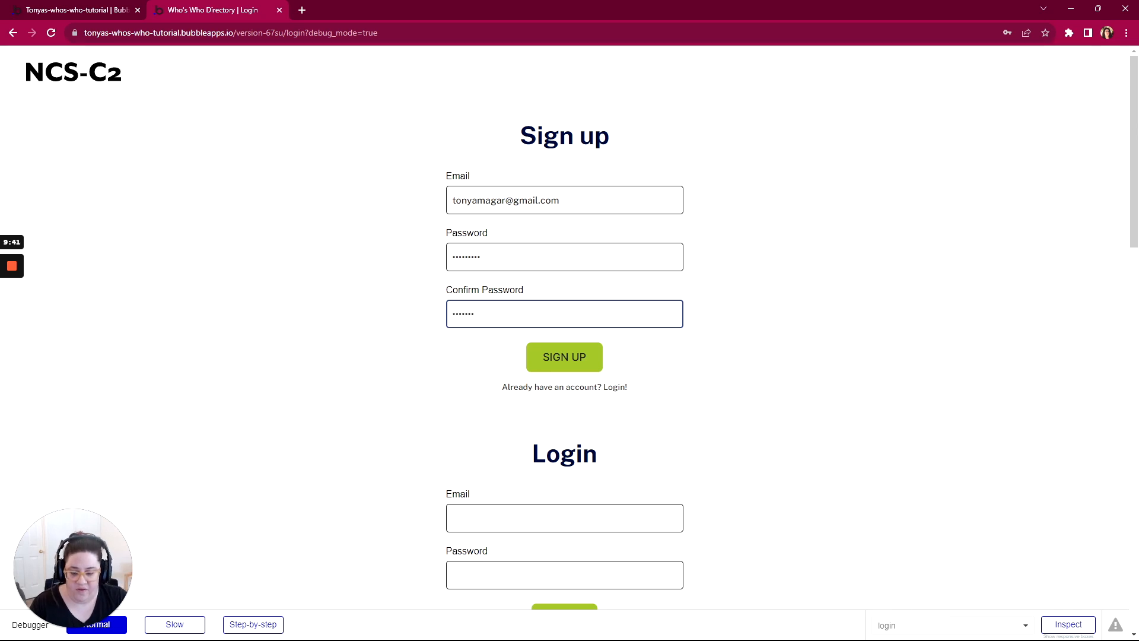
left_click(570, 368)
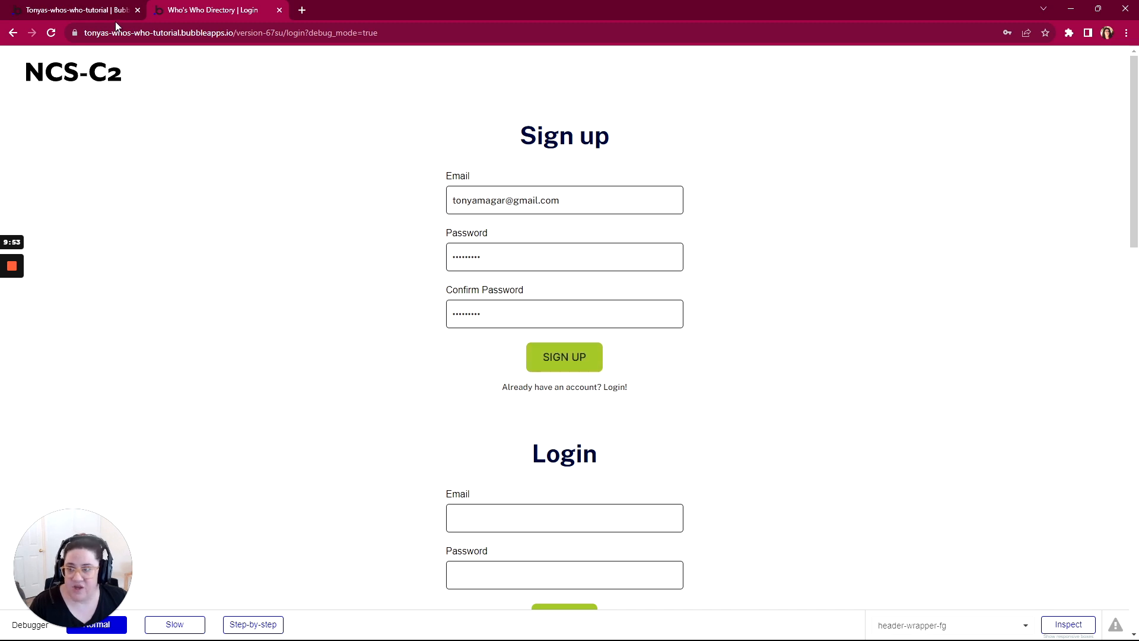
Step: Back in the Bubble editor, check the user record under All Users in the app data and compare it with the previewed page
left_click(80, 11)
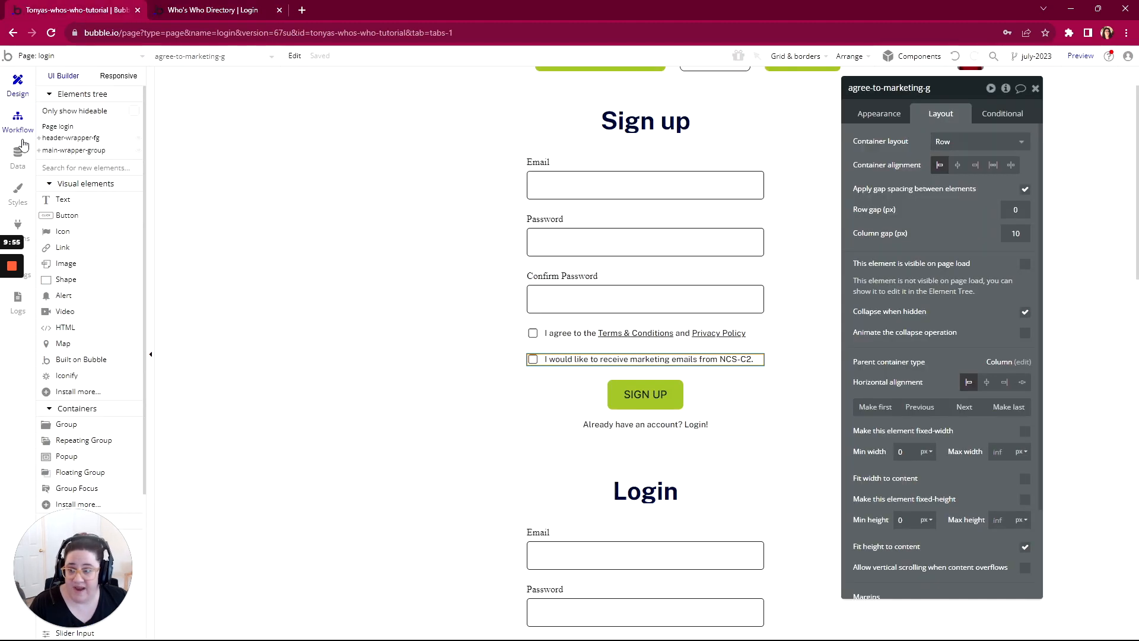
left_click(16, 161)
left_click(224, 100)
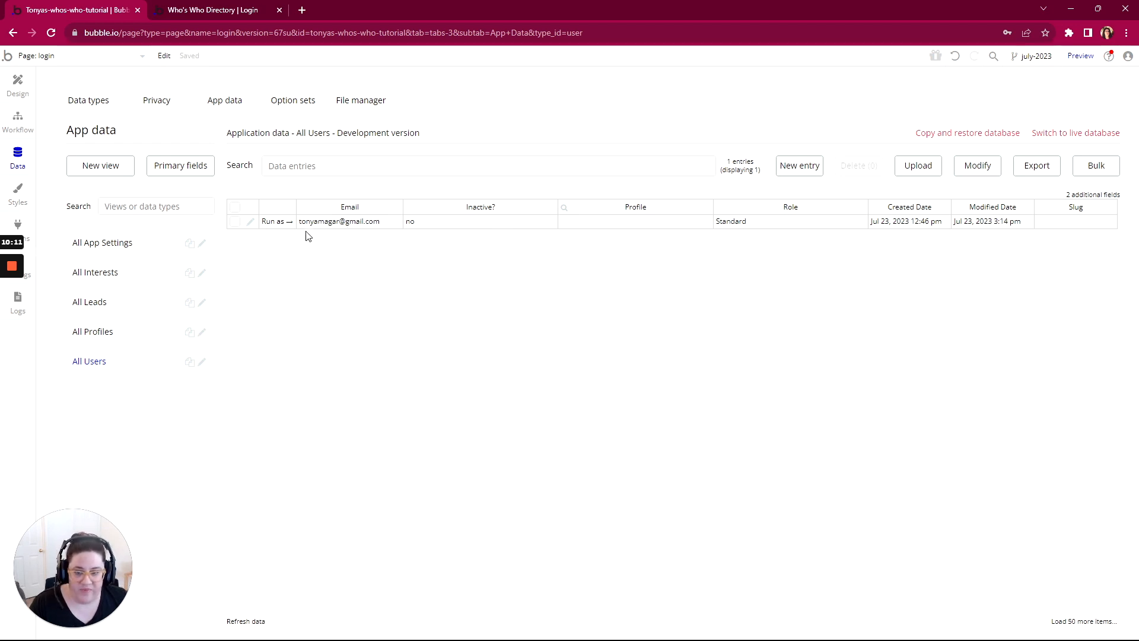
mouse_move(8, 274)
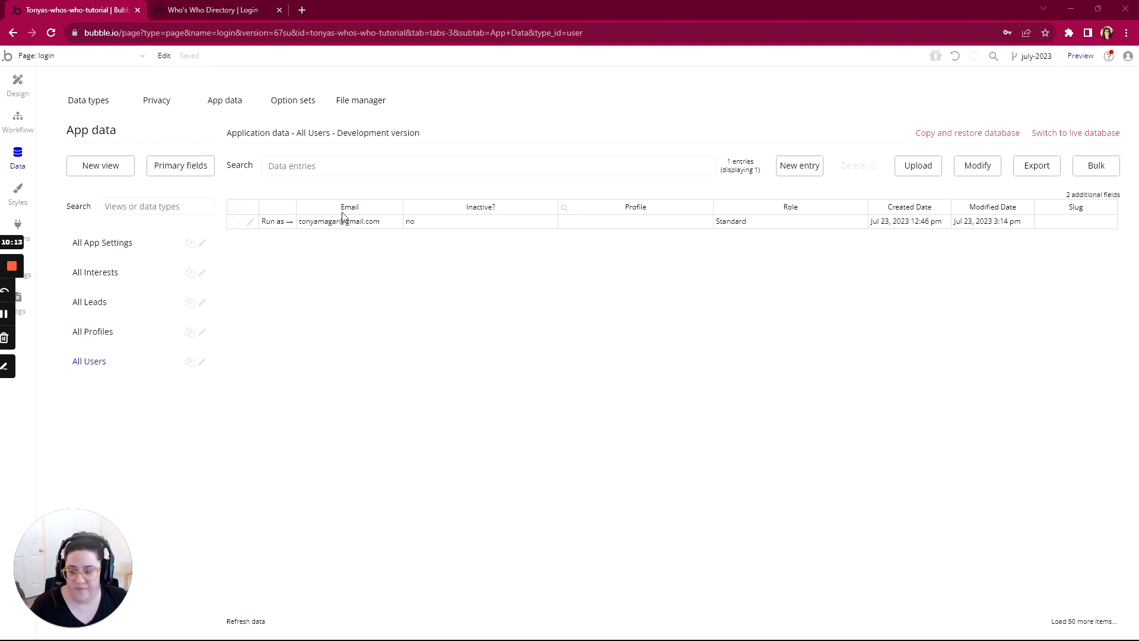
key("ctrl+Tab")
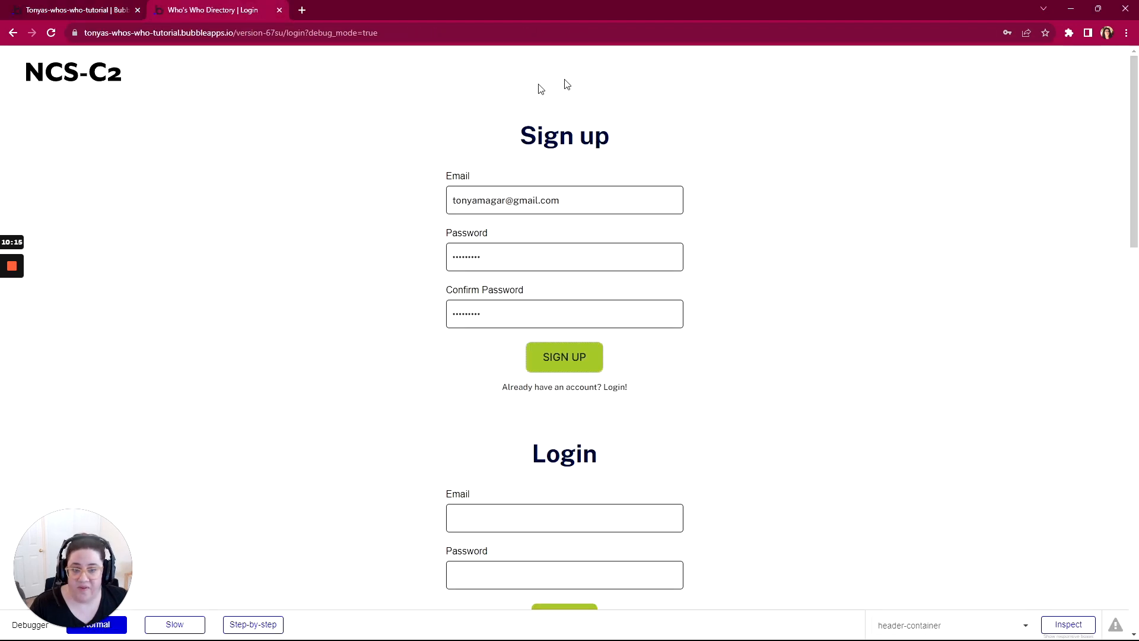
scroll(683, 151, "down", 4)
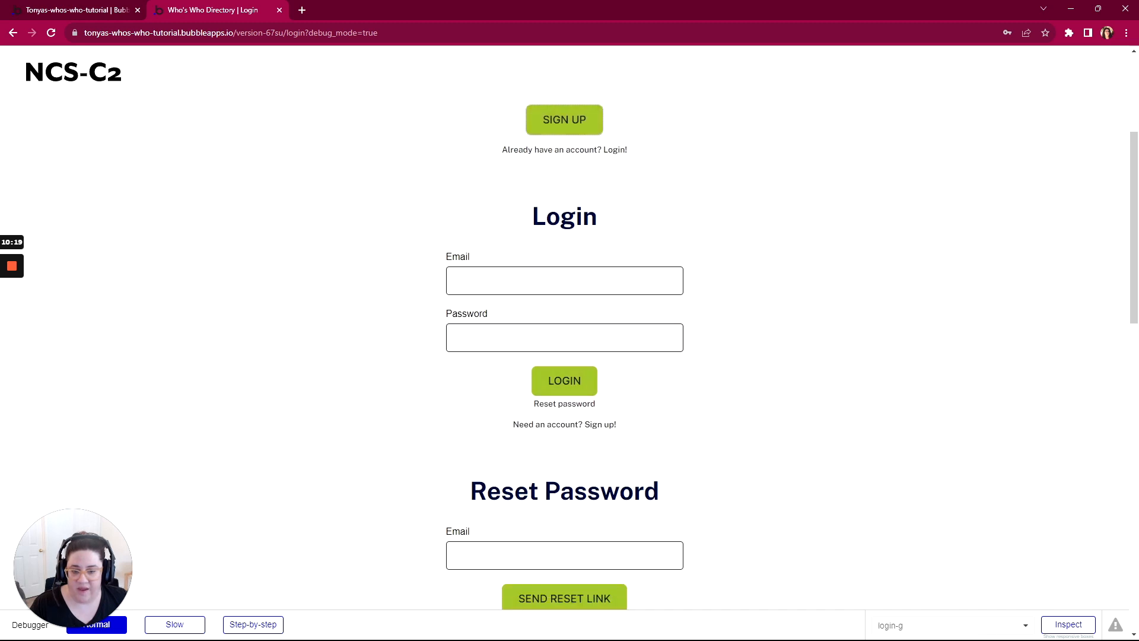
left_click(104, 11)
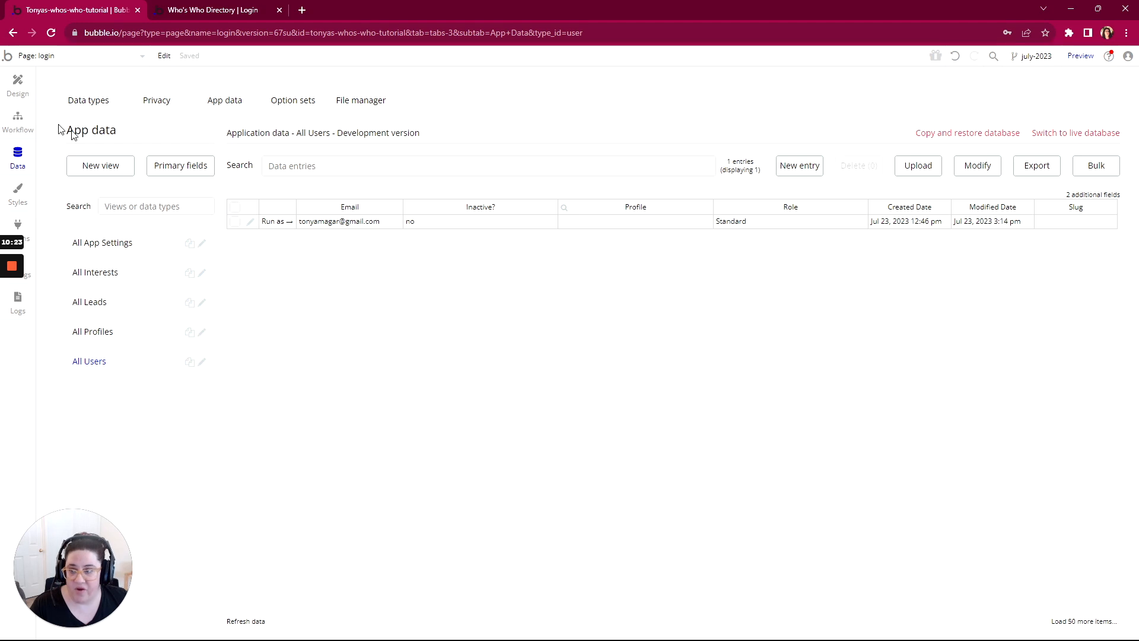
Step: Add a text element to the page header, beside the SIGN UP button, showing the dynamic value Current User is logged in
left_click(17, 118)
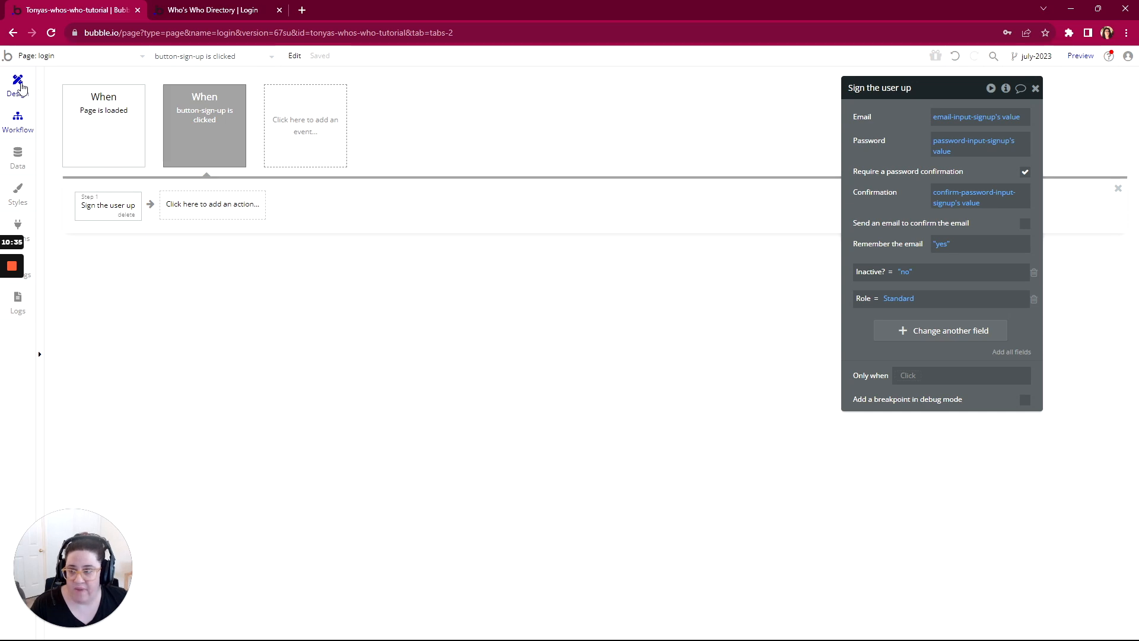
left_click(21, 87)
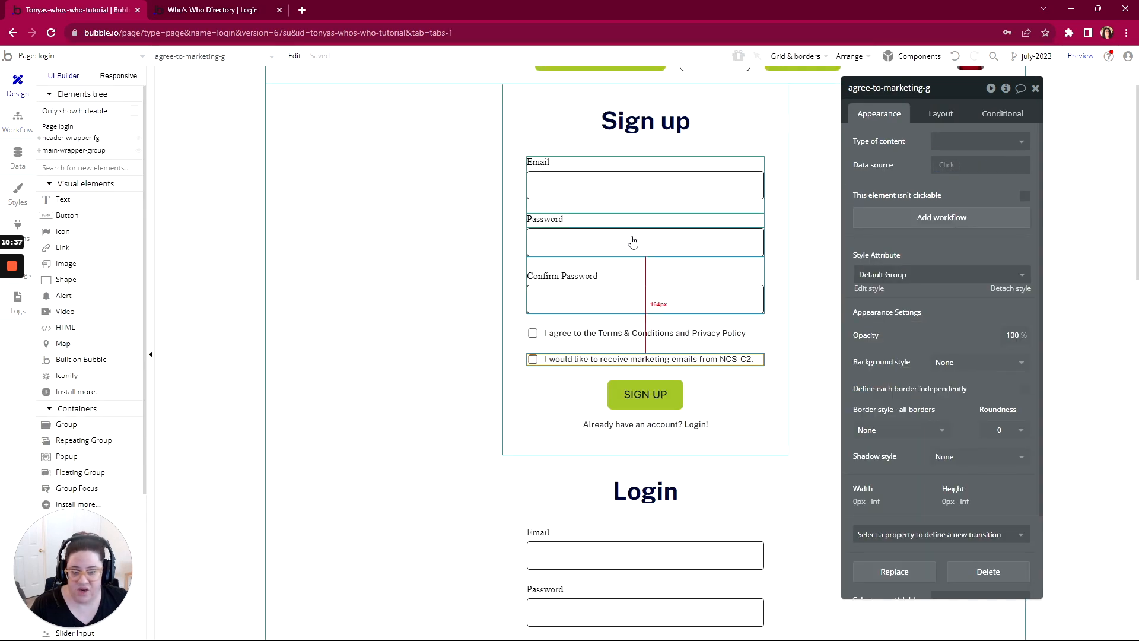
scroll(630, 241, "up", 1)
left_click(62, 202)
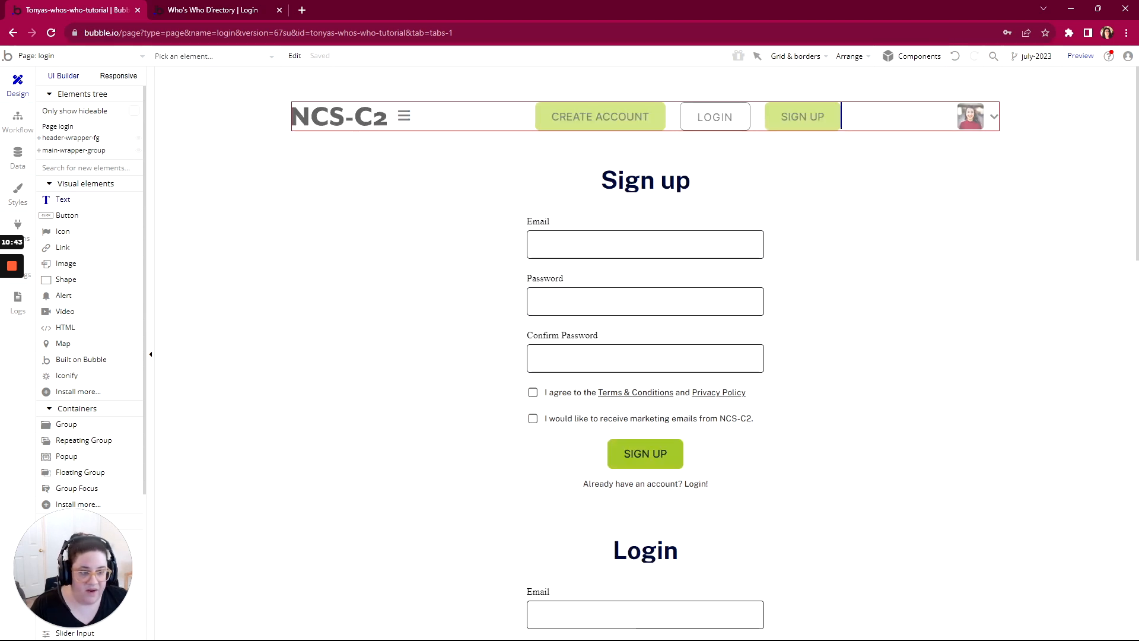
left_click_drag(859, 105, 921, 130)
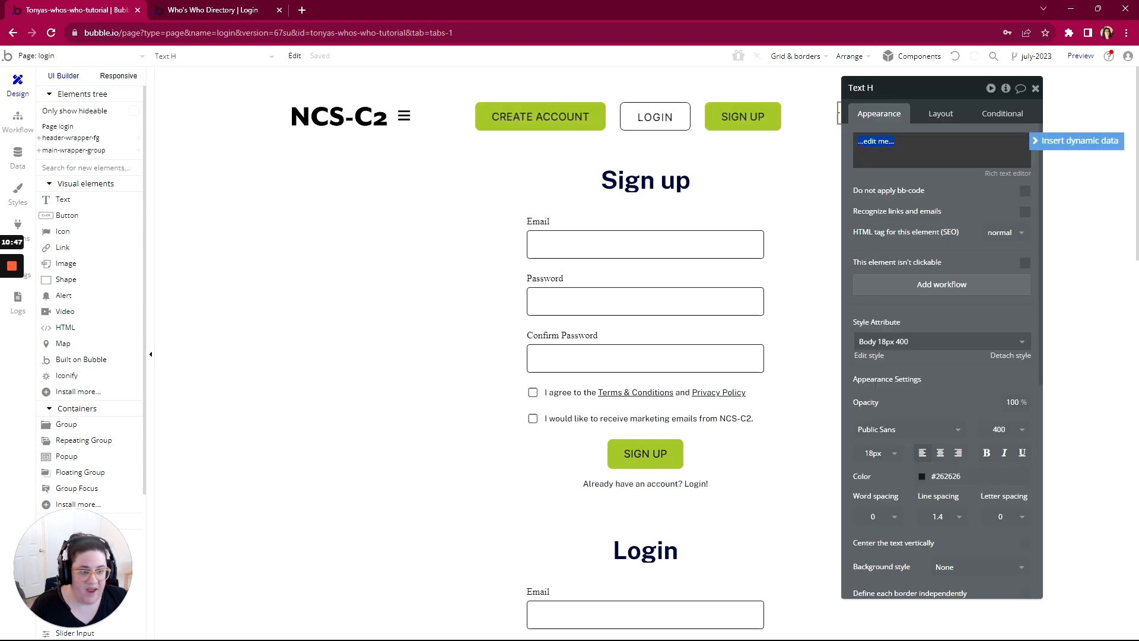
left_click(1077, 140)
left_click(892, 193)
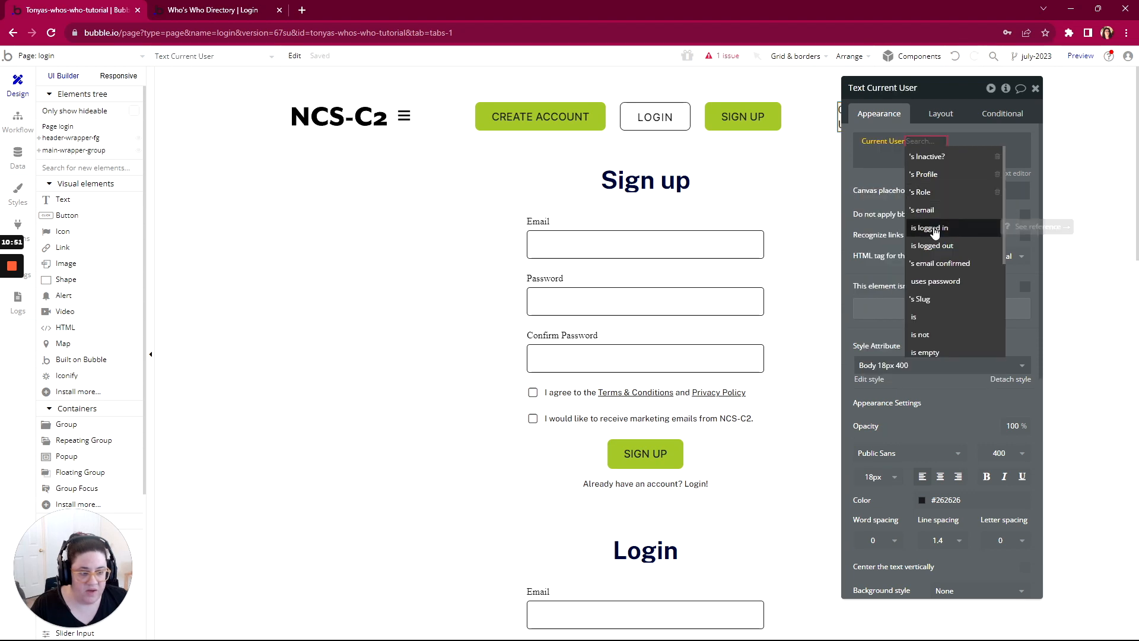
left_click(929, 228)
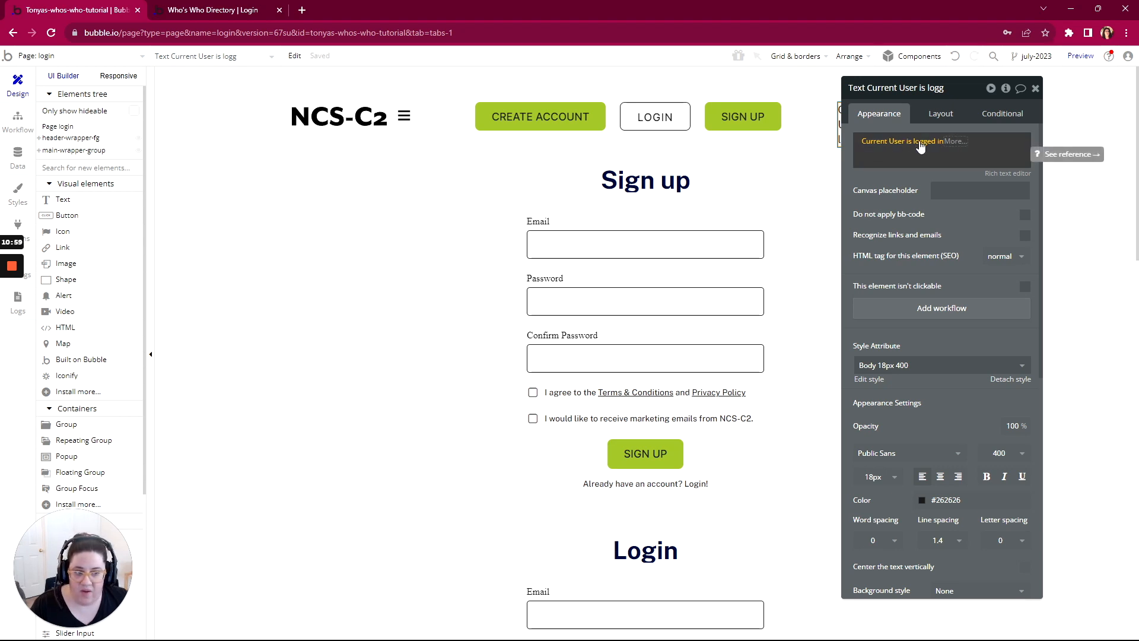
Step: Refresh the previewed login page, dismiss the browser's password-saving offer and check the login status in the header
left_click(205, 16)
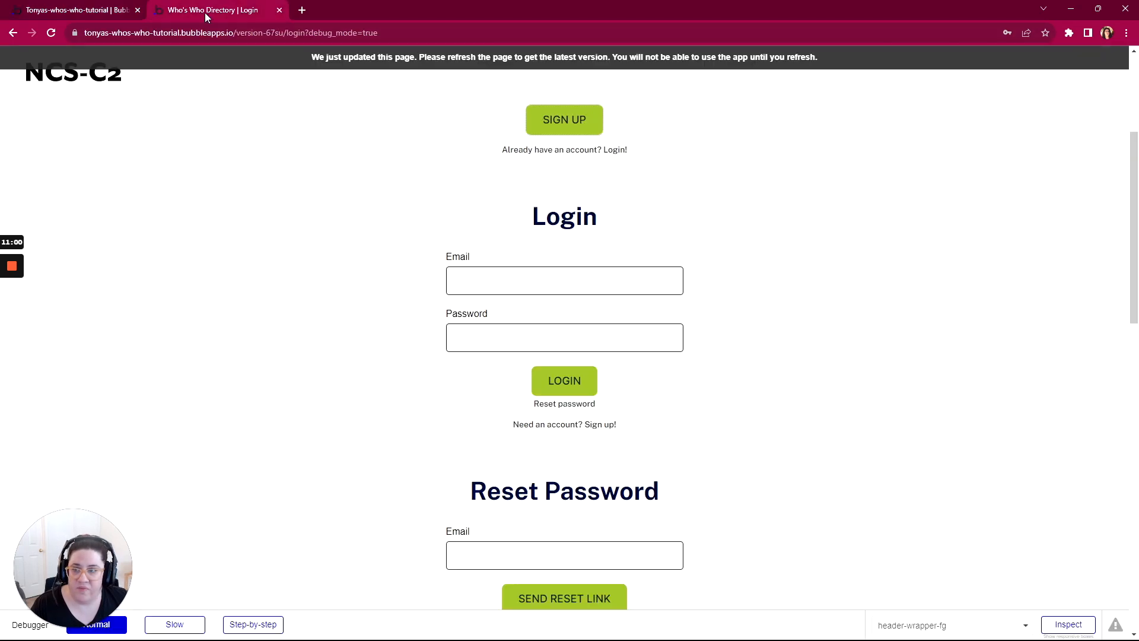
left_click(392, 59)
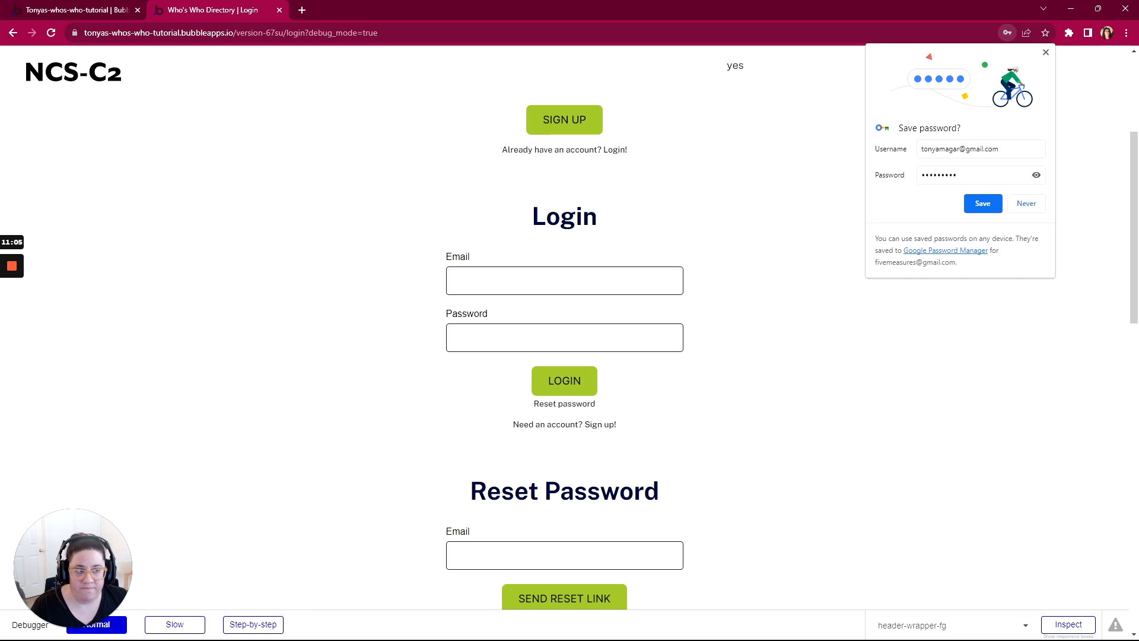
left_click(1045, 54)
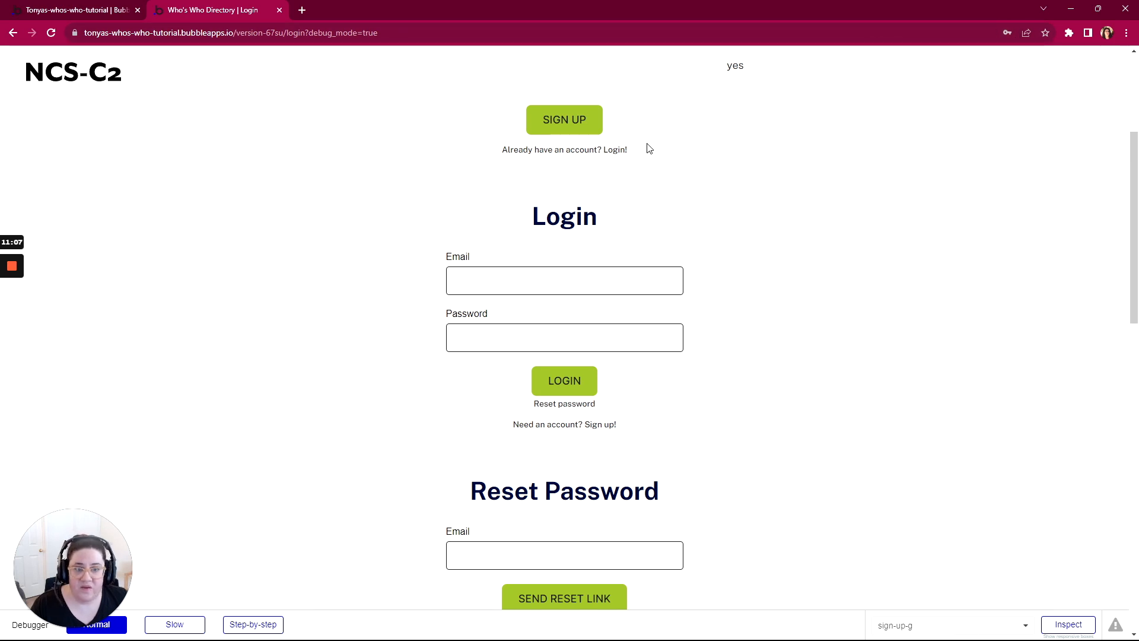
scroll(657, 132, "up", 1)
scroll(657, 132, "up", 4)
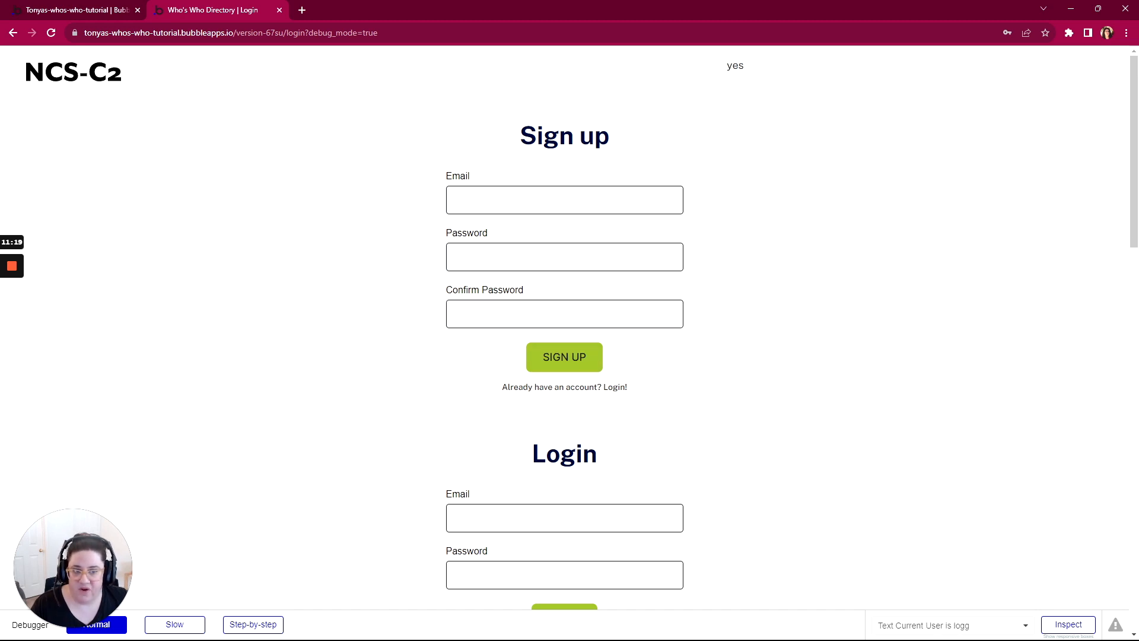
Step: Back in the editor, add a workflow to the header's login-status text with a Log the user out action
left_click(81, 15)
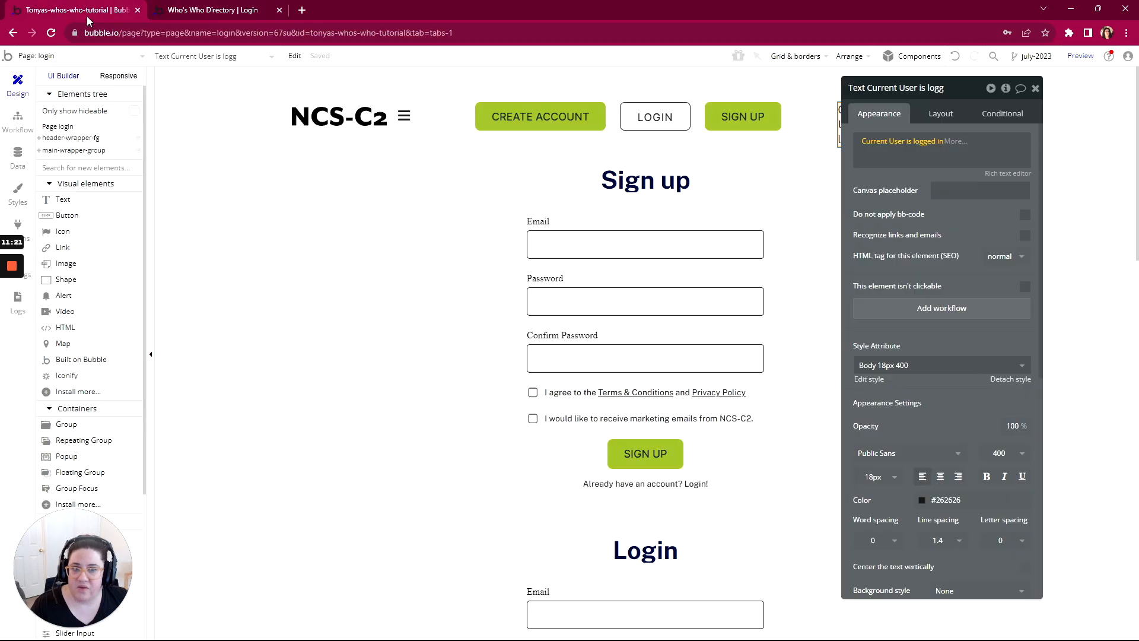
left_click_drag(960, 89, 1031, 72)
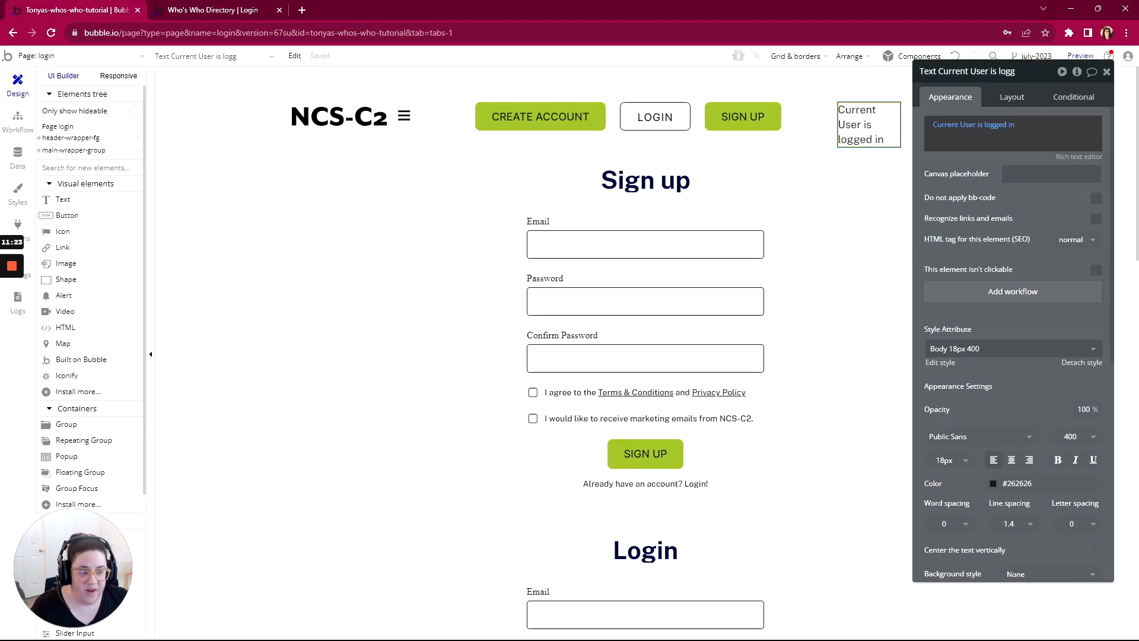
left_click(1014, 296)
left_click(96, 205)
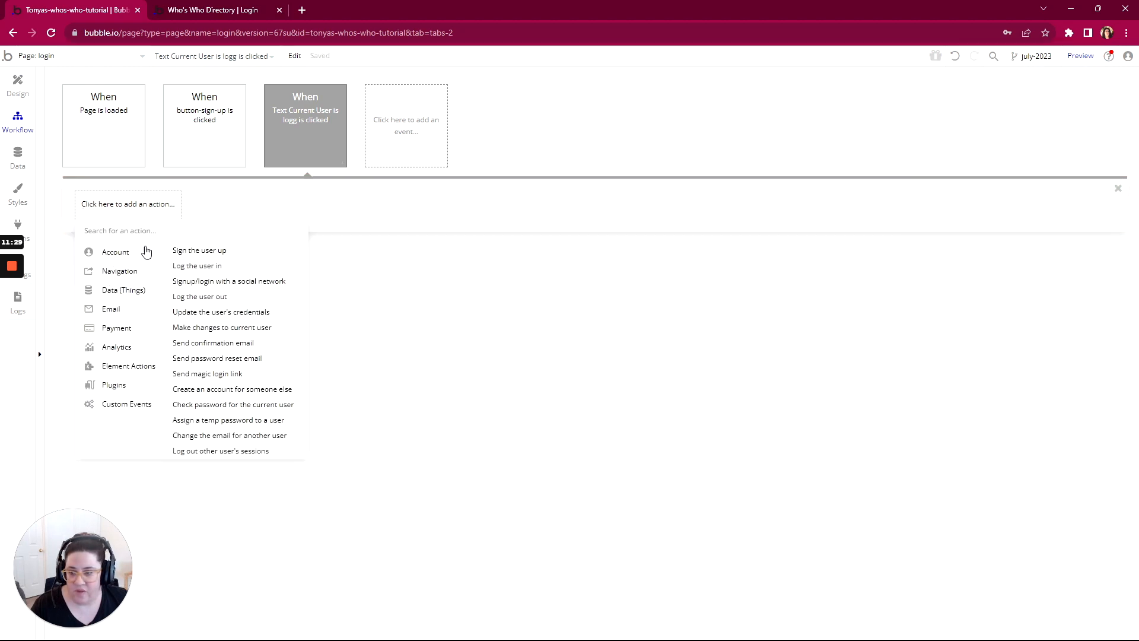
left_click(208, 297)
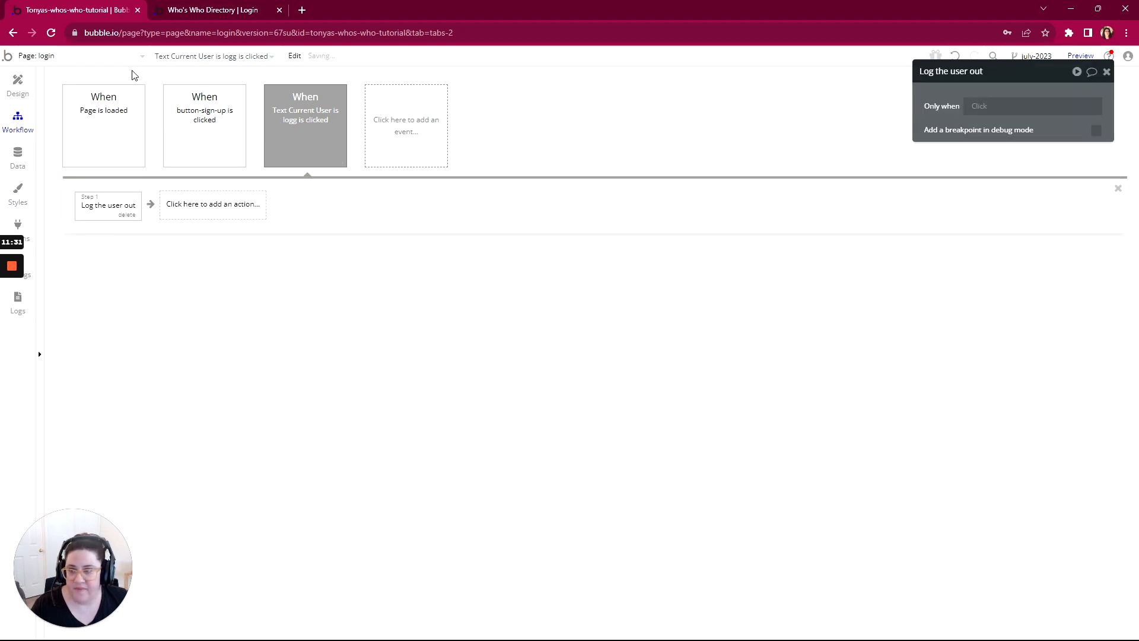
Step: Test the logout workflow from the login-status text in the preview and look over the sign-up and login forms
left_click(192, 11)
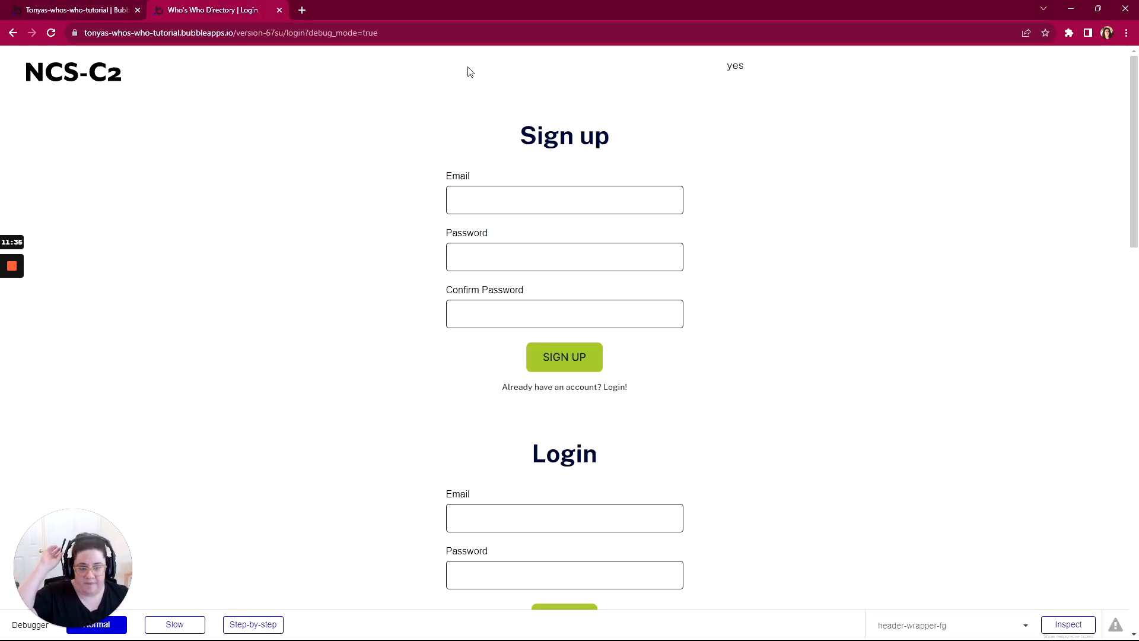
left_click(734, 69)
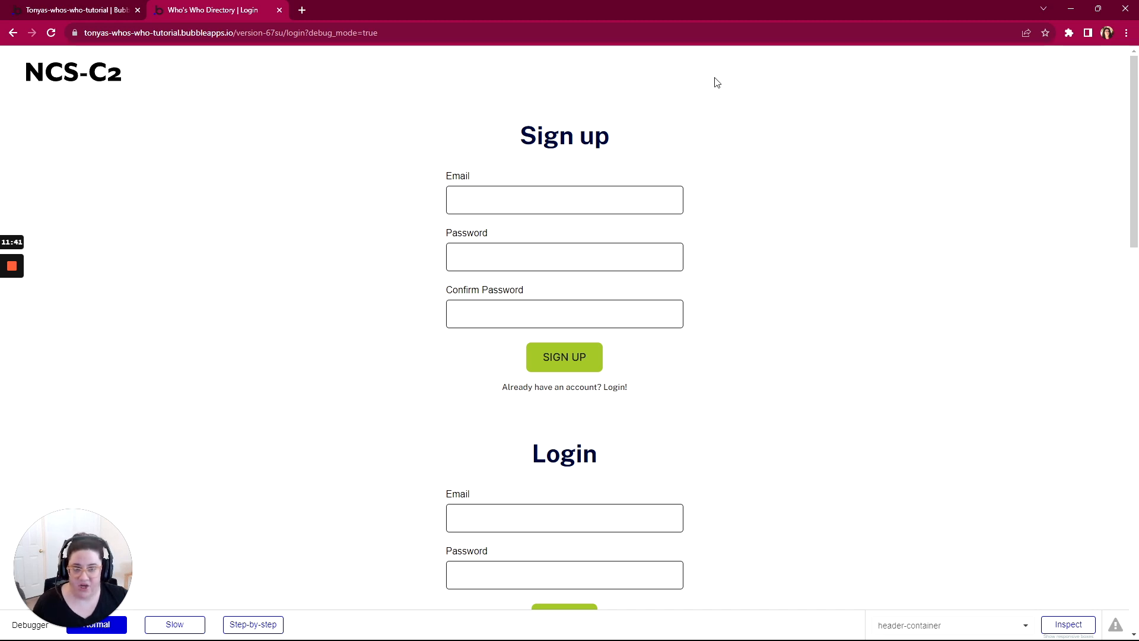
scroll(717, 172, "down", 6)
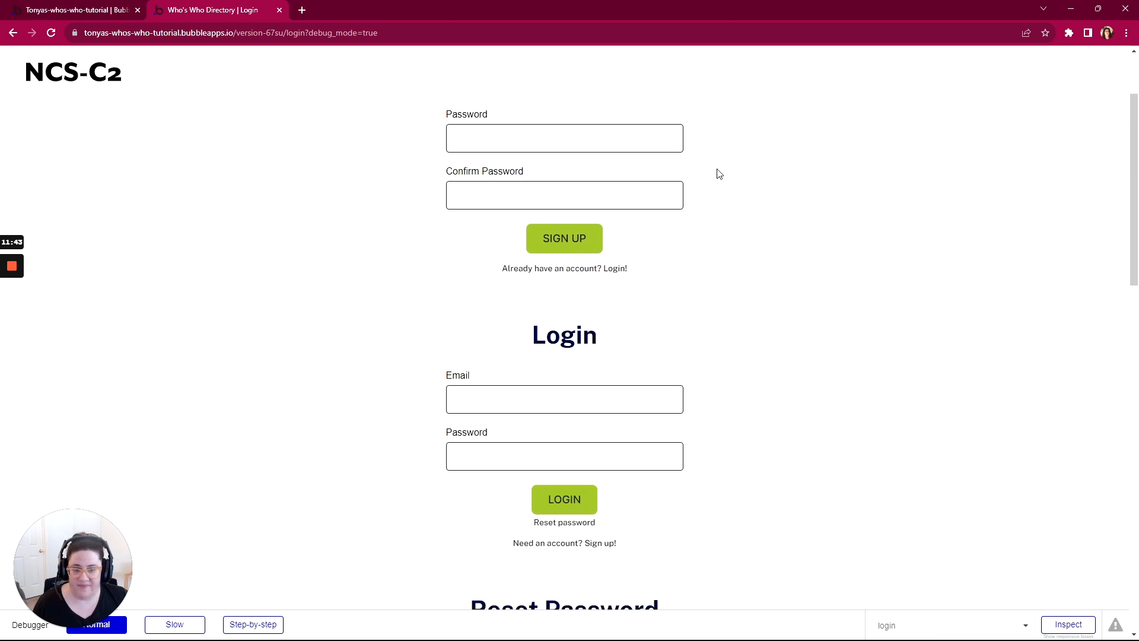
scroll(715, 169, "up", 1)
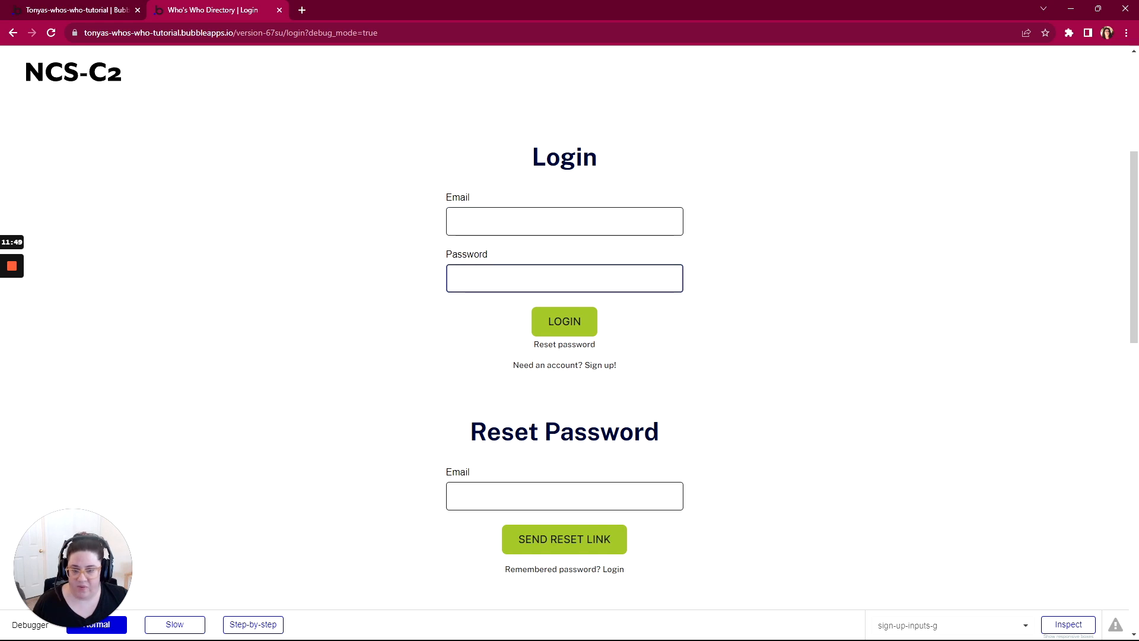
Step: Back in the editor's design view, rename the Login form's email field email-input-login and its password field password-input-login
left_click(65, 12)
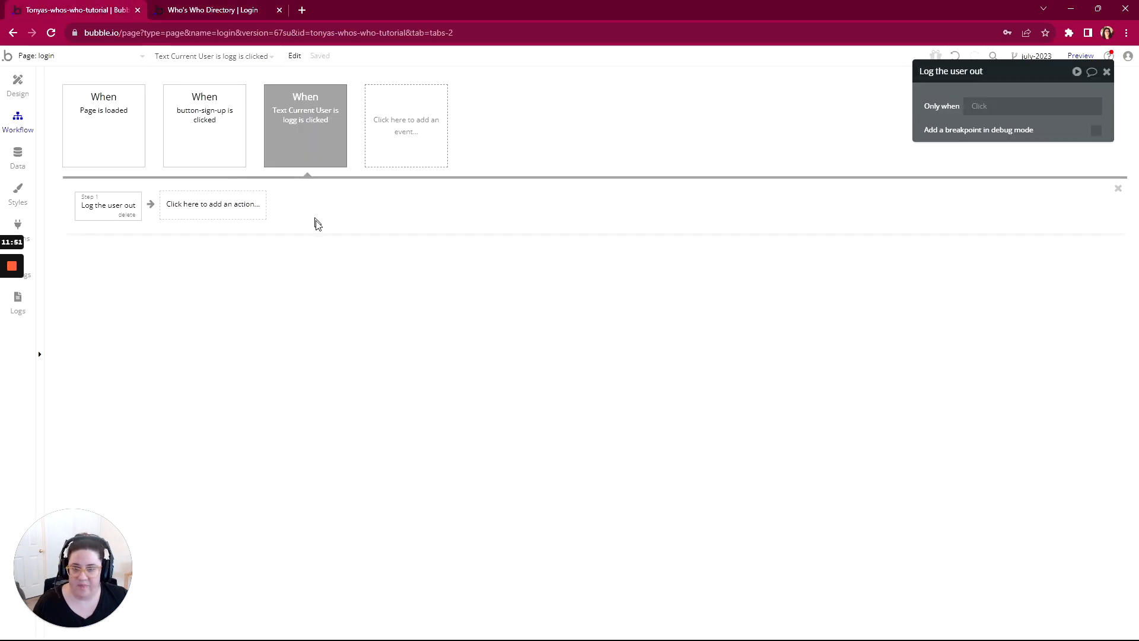
left_click(19, 88)
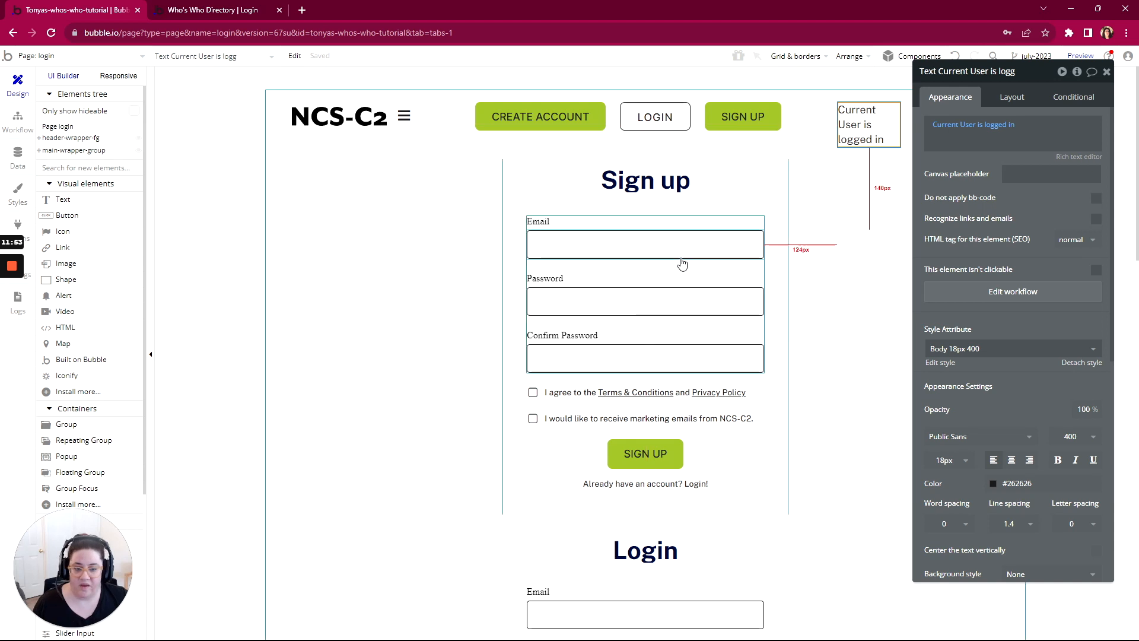
scroll(681, 261, "down", 5)
scroll(680, 256, "down", 4)
scroll(680, 255, "up", 2)
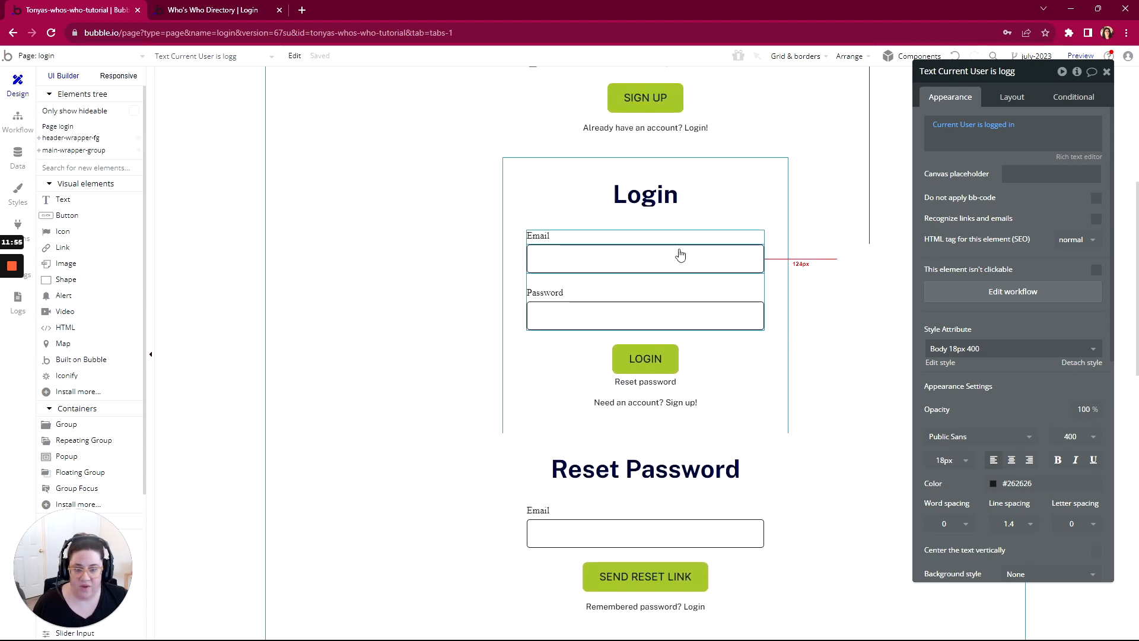
left_click(556, 259)
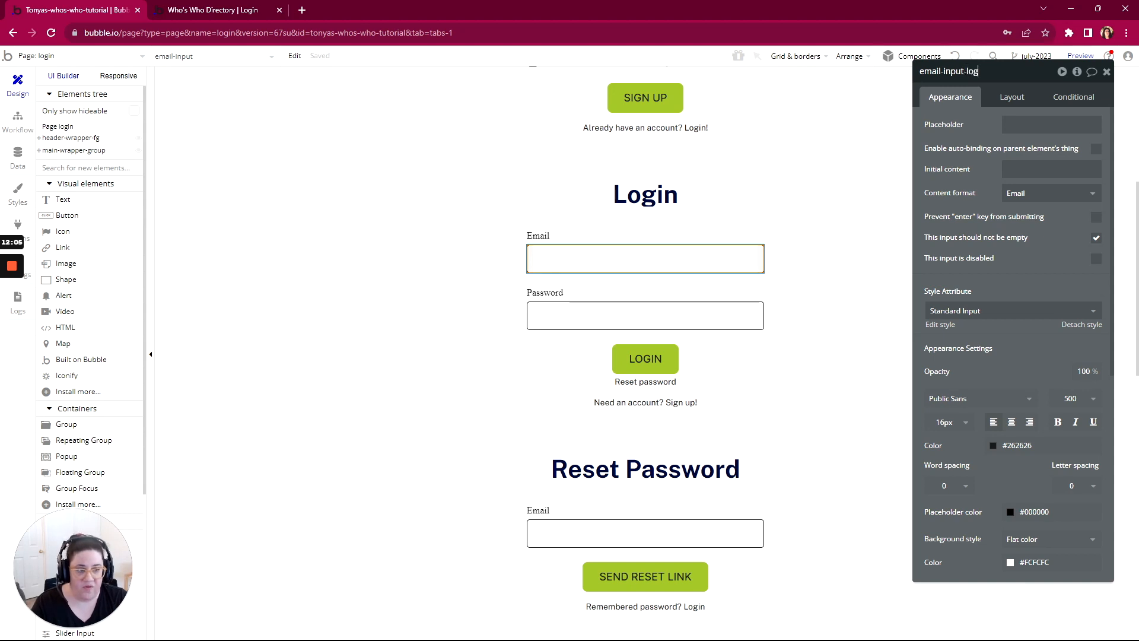
left_click(592, 315)
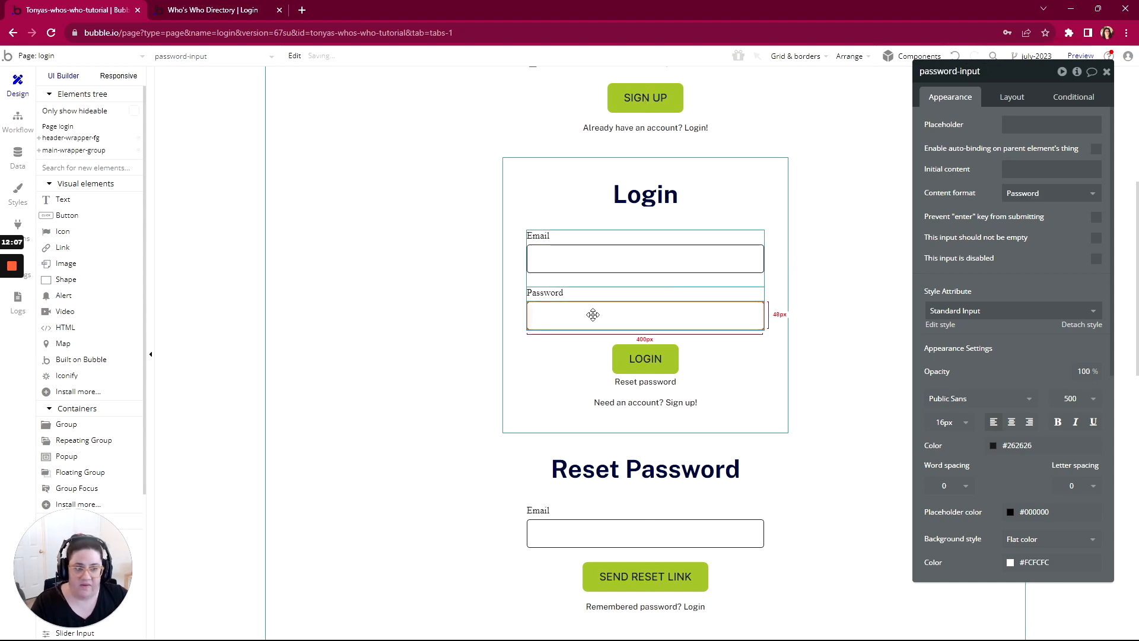
left_click(990, 76)
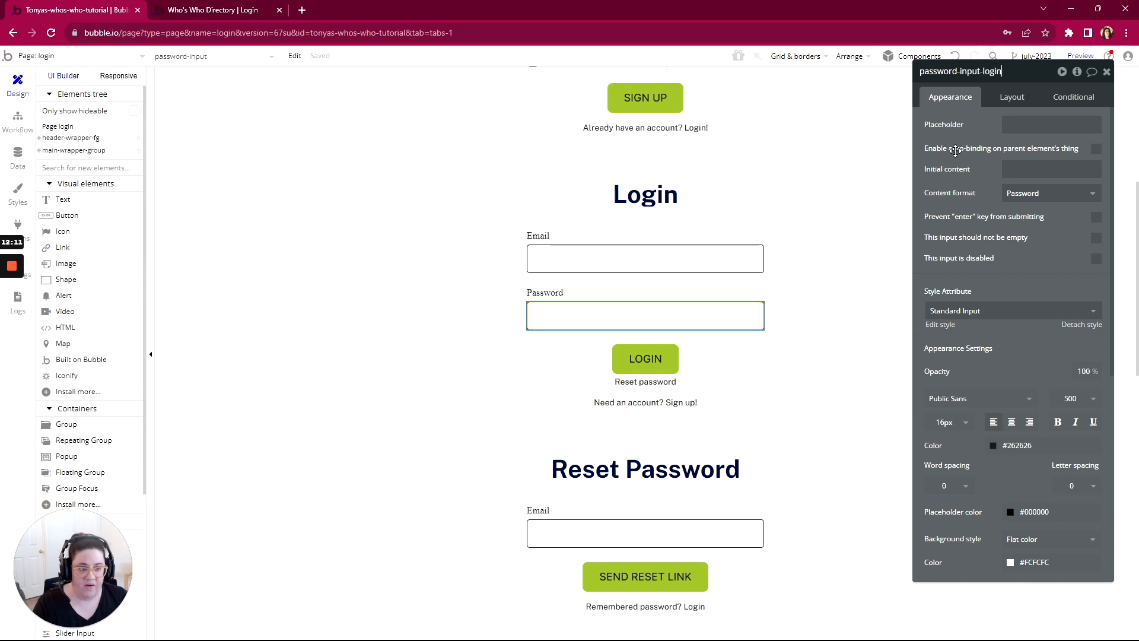
Step: Add a workflow to the Login form's LOGIN button with a Log the user in action
left_click(647, 365)
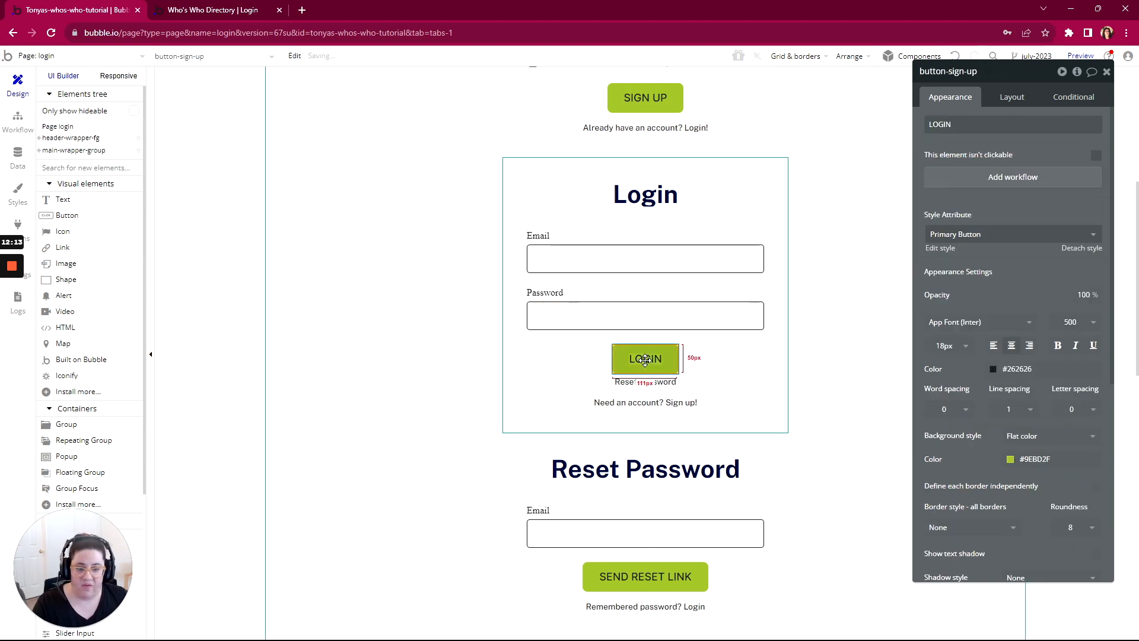
left_click(1018, 178)
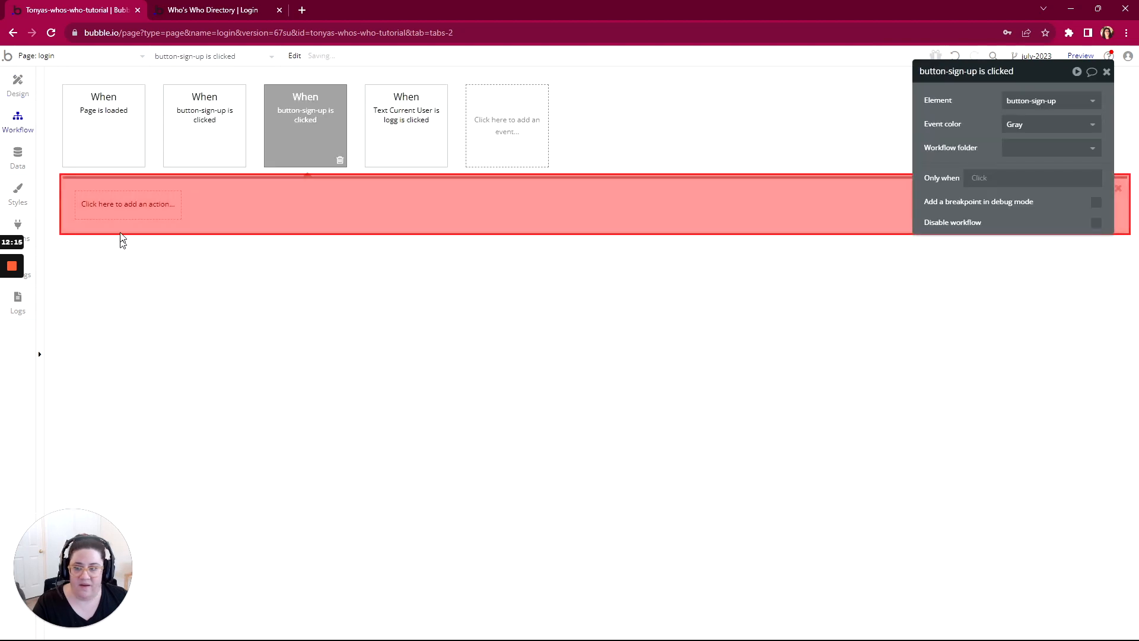
left_click(125, 204)
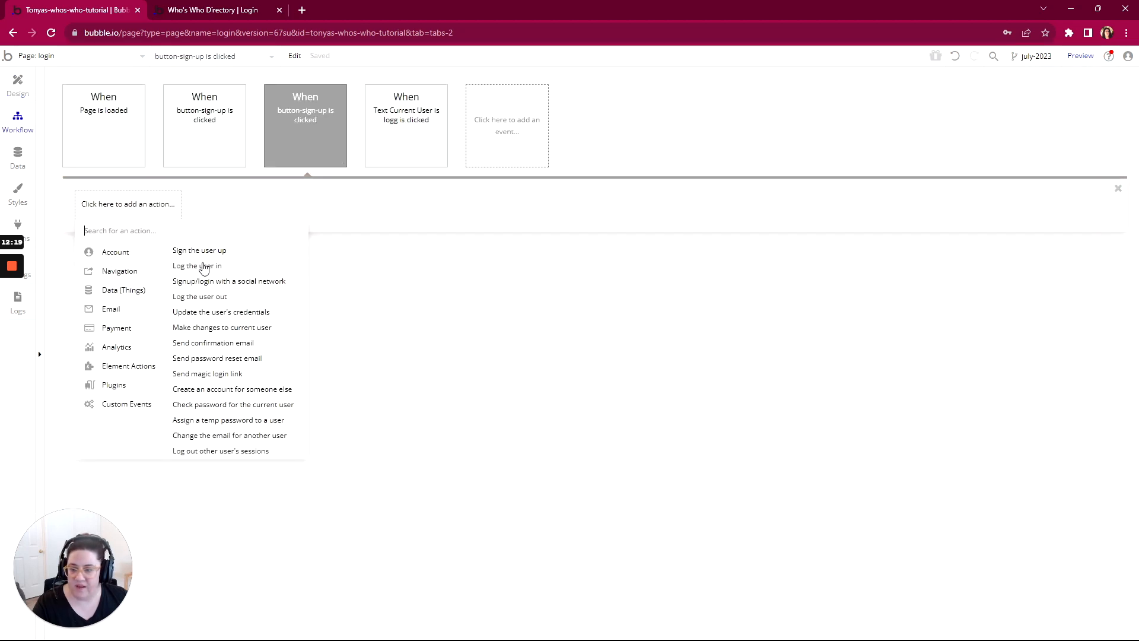
left_click(231, 268)
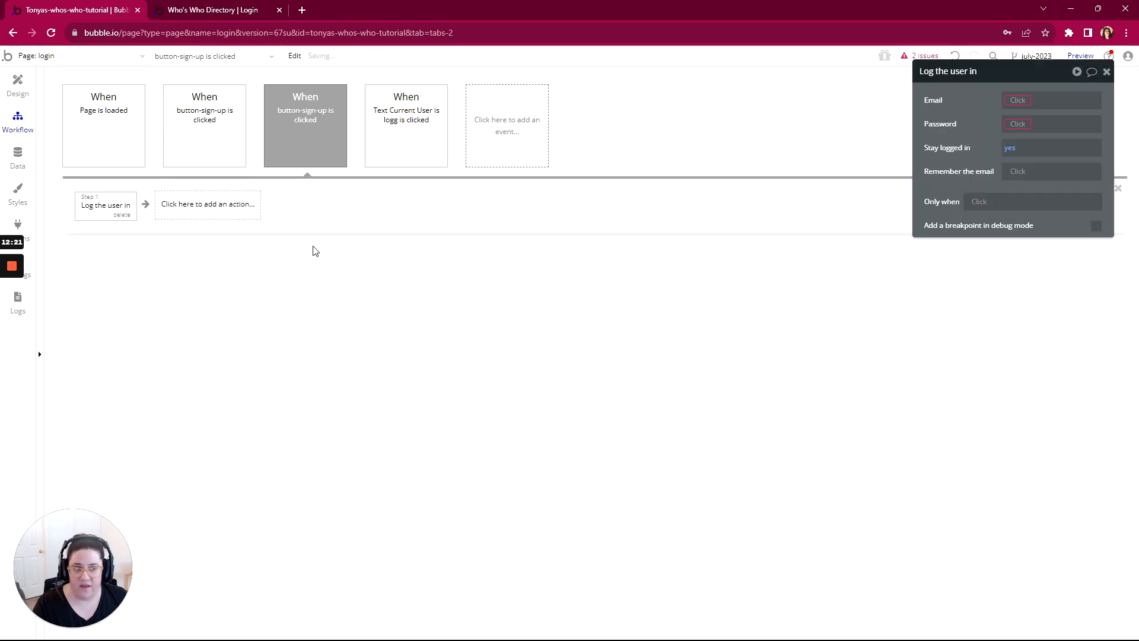
Step: Configure the Log the user in action with email-input-login's value, password-input-login's value and "yes" for remembering the email
left_click(1014, 101)
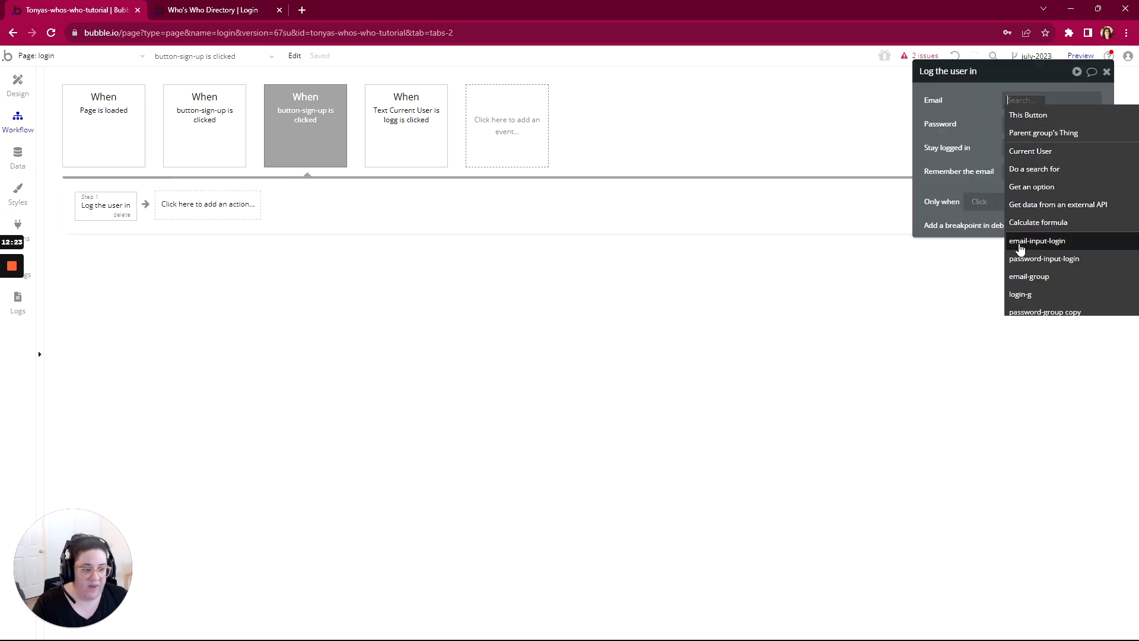
left_click(1068, 241)
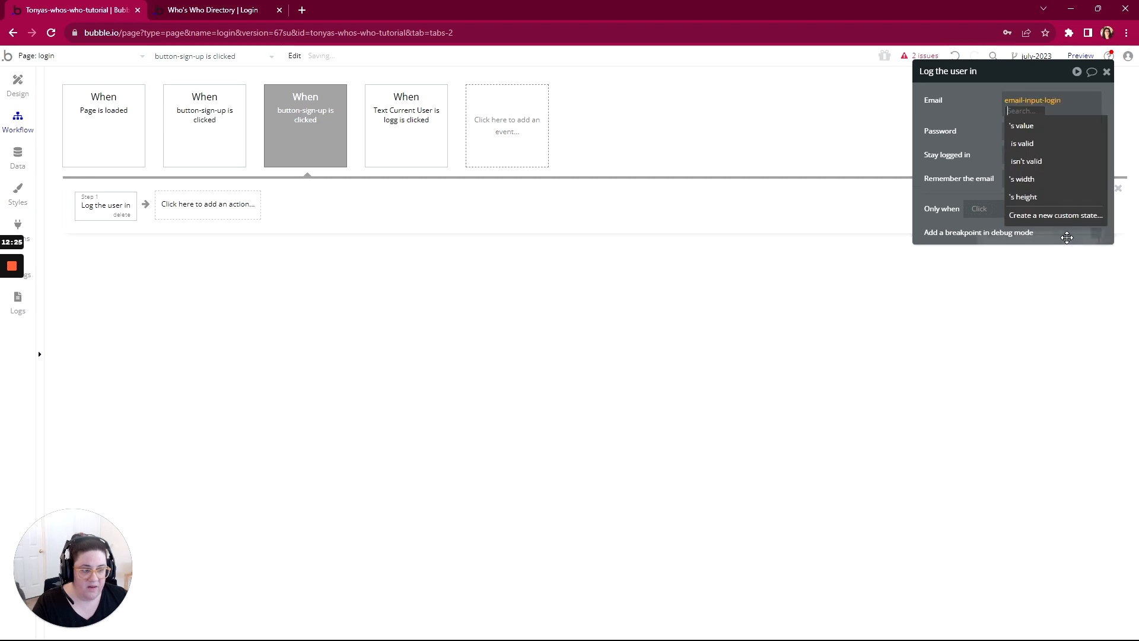
left_click(1019, 121)
left_click(1018, 131)
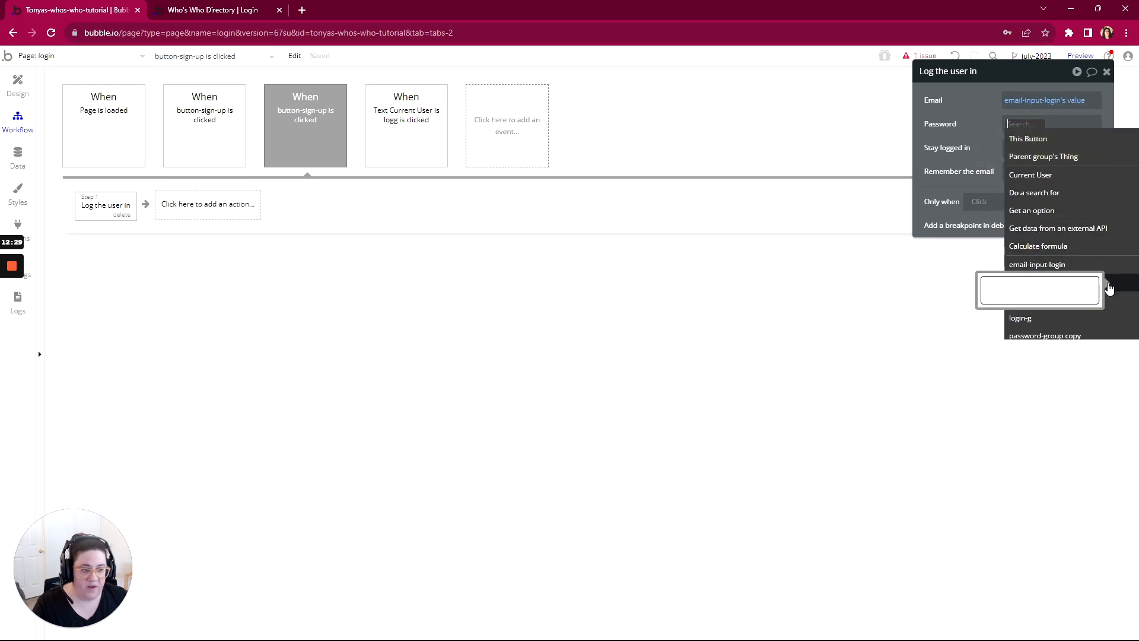
left_click(1121, 288)
left_click(1017, 153)
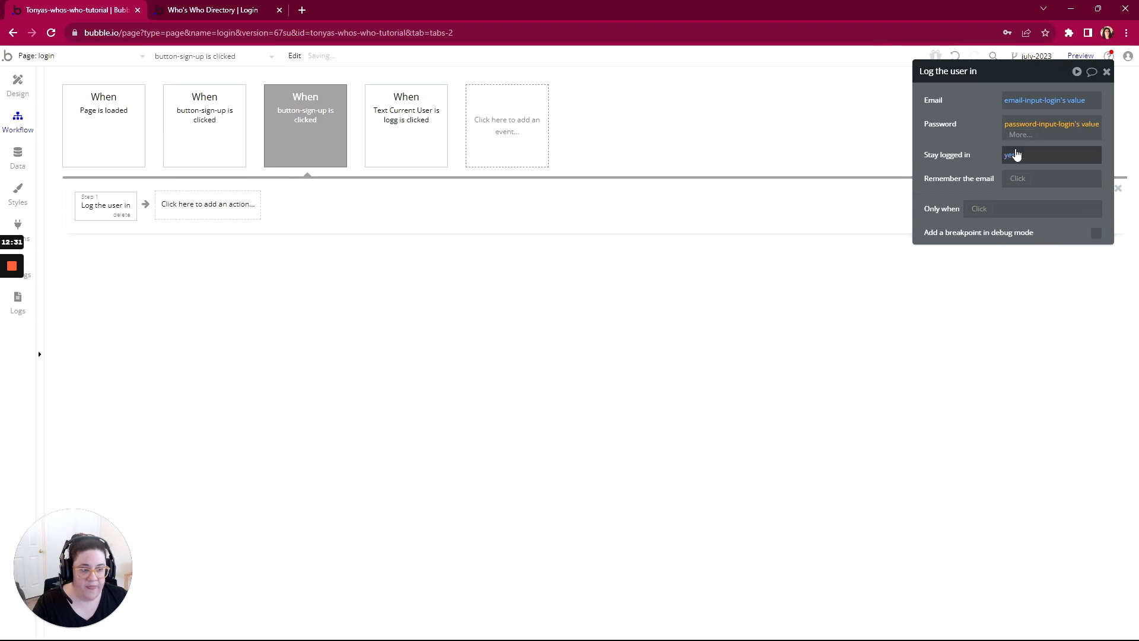
left_click(981, 161)
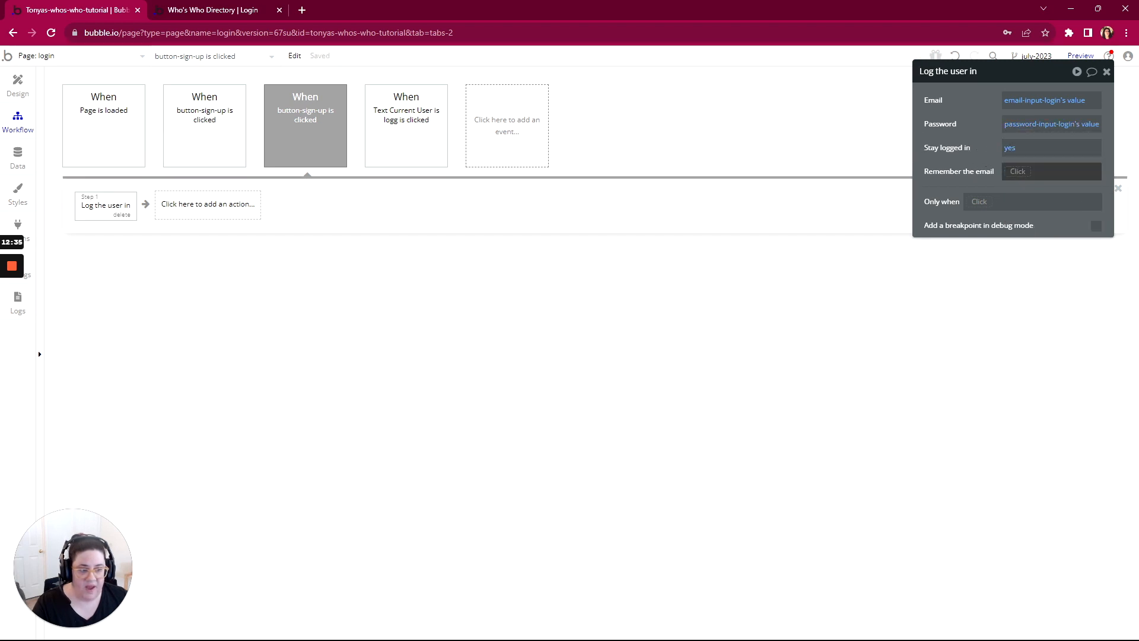
left_click(1018, 171)
left_click(1013, 205)
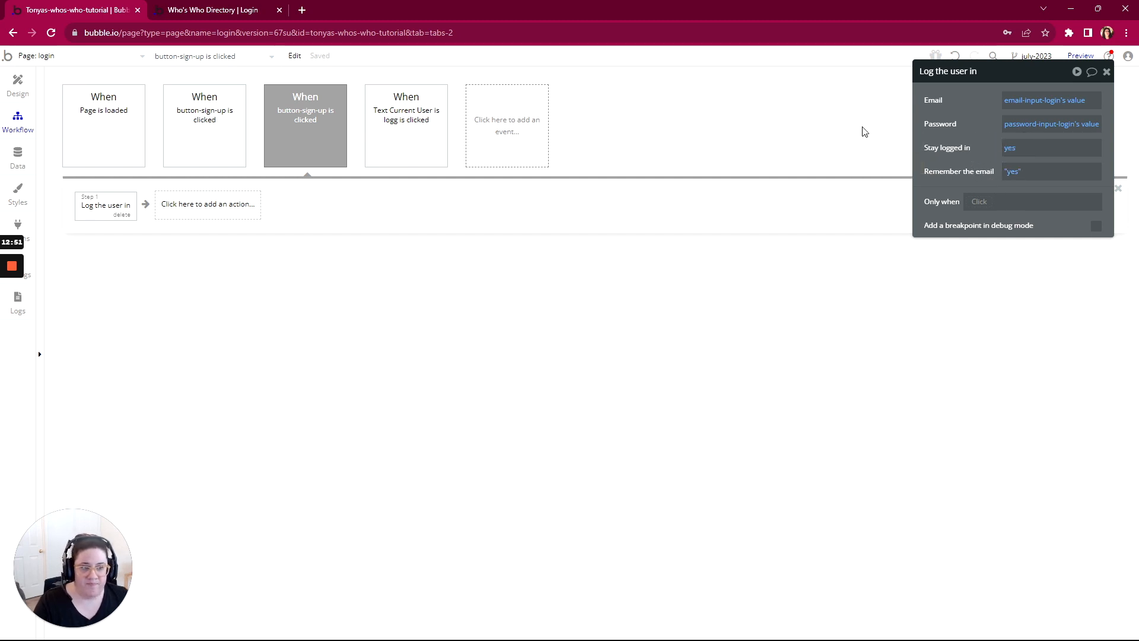
Step: Test the login workflow in the preview by entering the account password beside the account's email and submitting the Login form
left_click(204, 11)
left_click(391, 57)
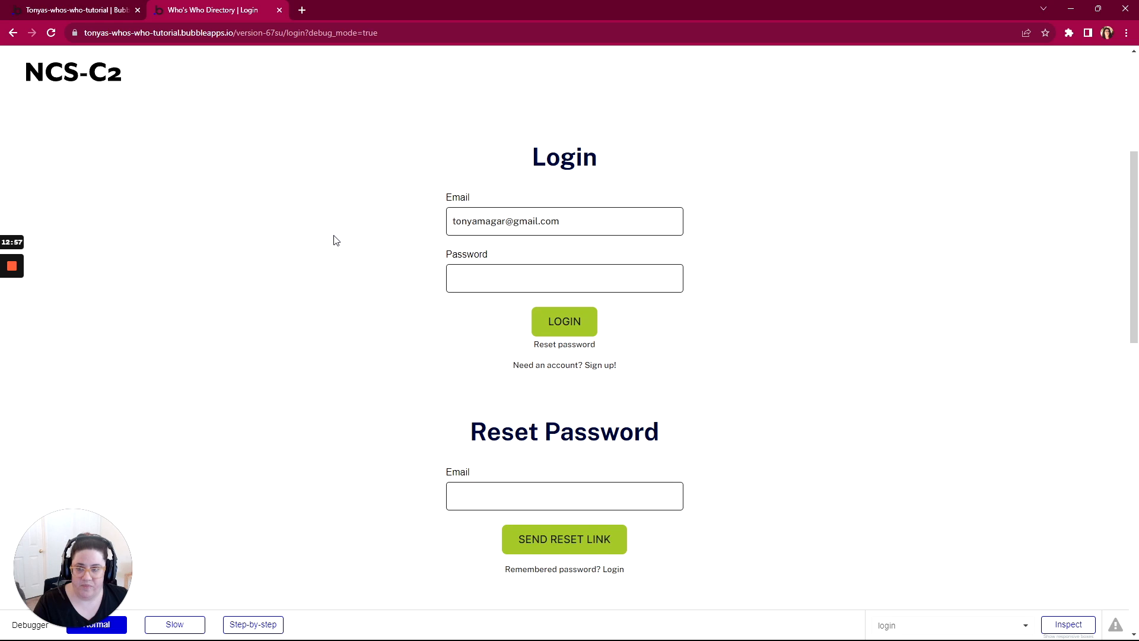
scroll(365, 221, "up", 4)
scroll(366, 221, "down", 4)
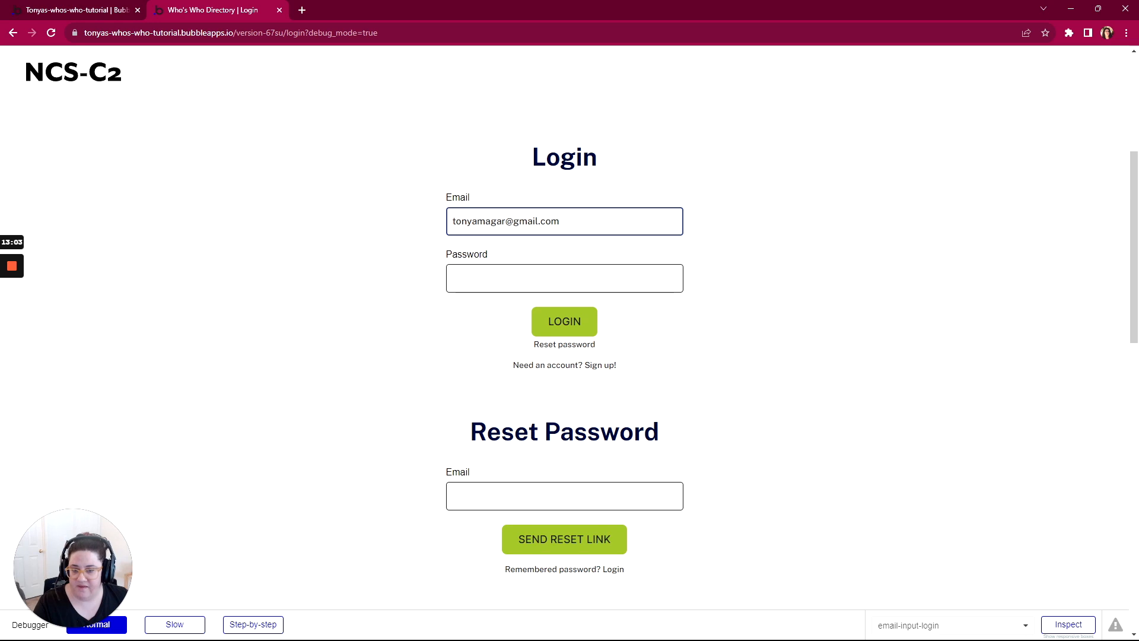
left_click(564, 278)
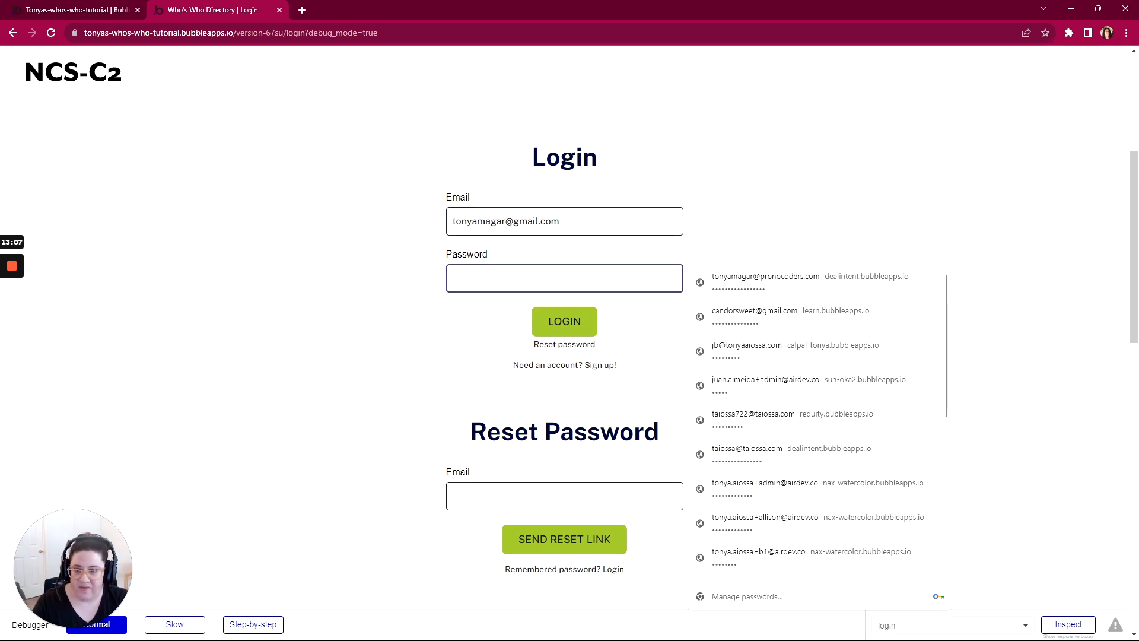
type("•••••••••")
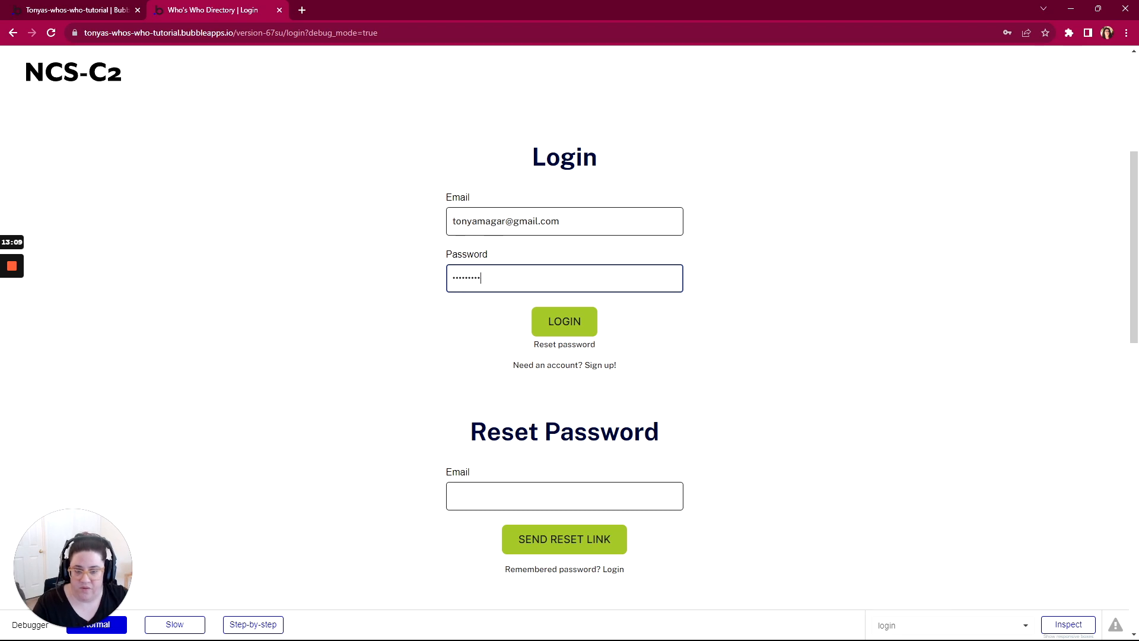
scroll(398, 299, "up", 2)
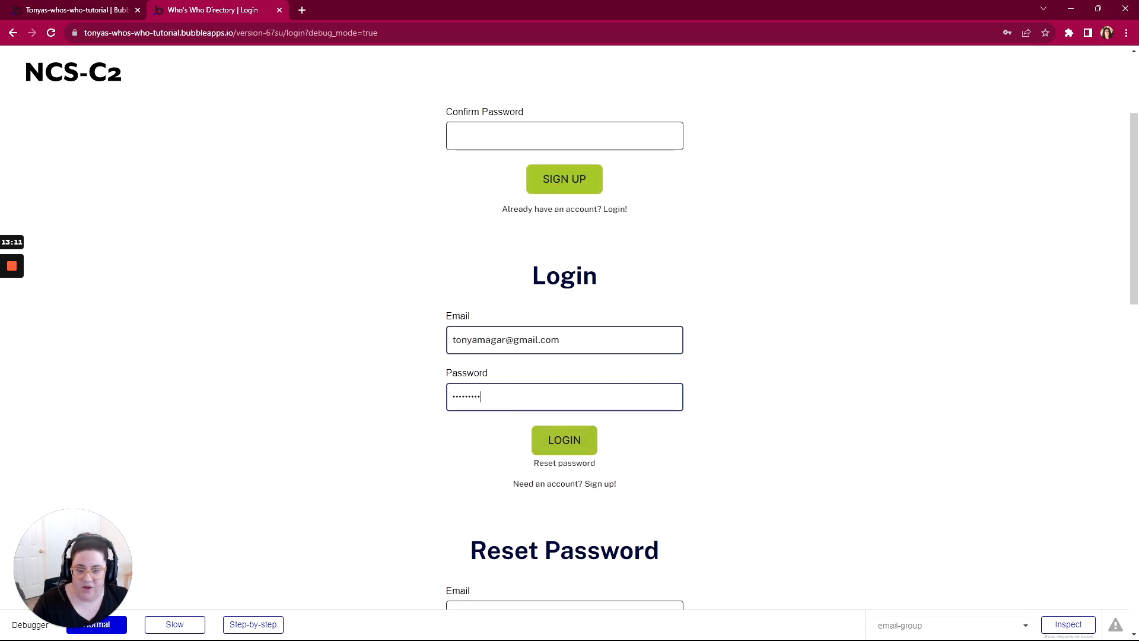
scroll(506, 291, "up", 3)
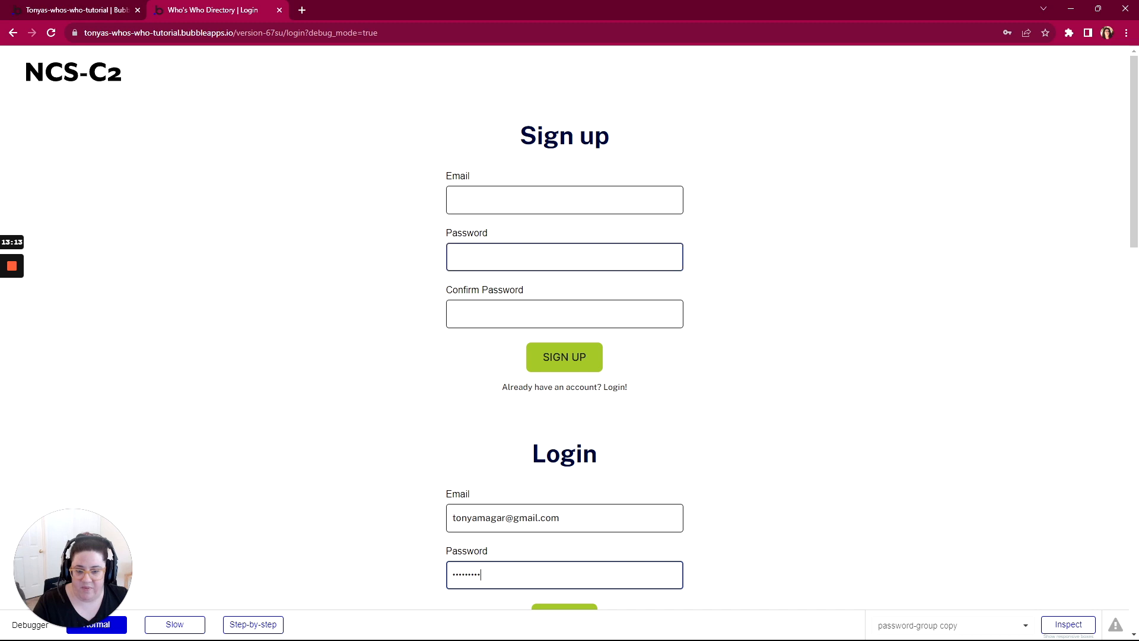
scroll(570, 320, "down", 4)
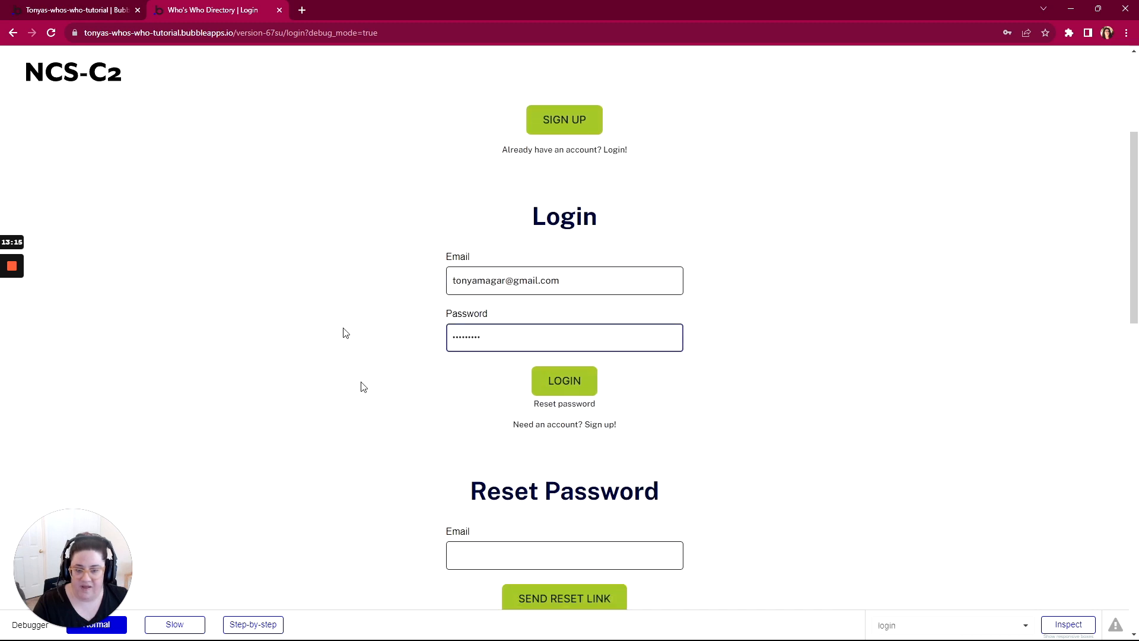
left_click(553, 383)
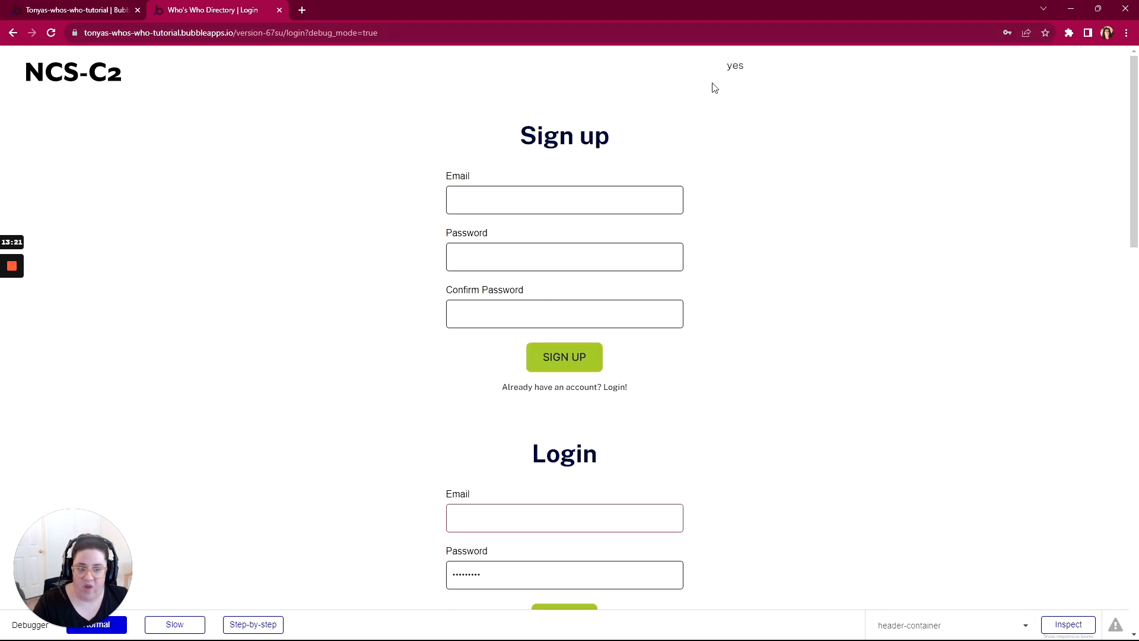
Step: Check the login status in the preview's header and look over the login and reset password forms
scroll(733, 178, "down", 1)
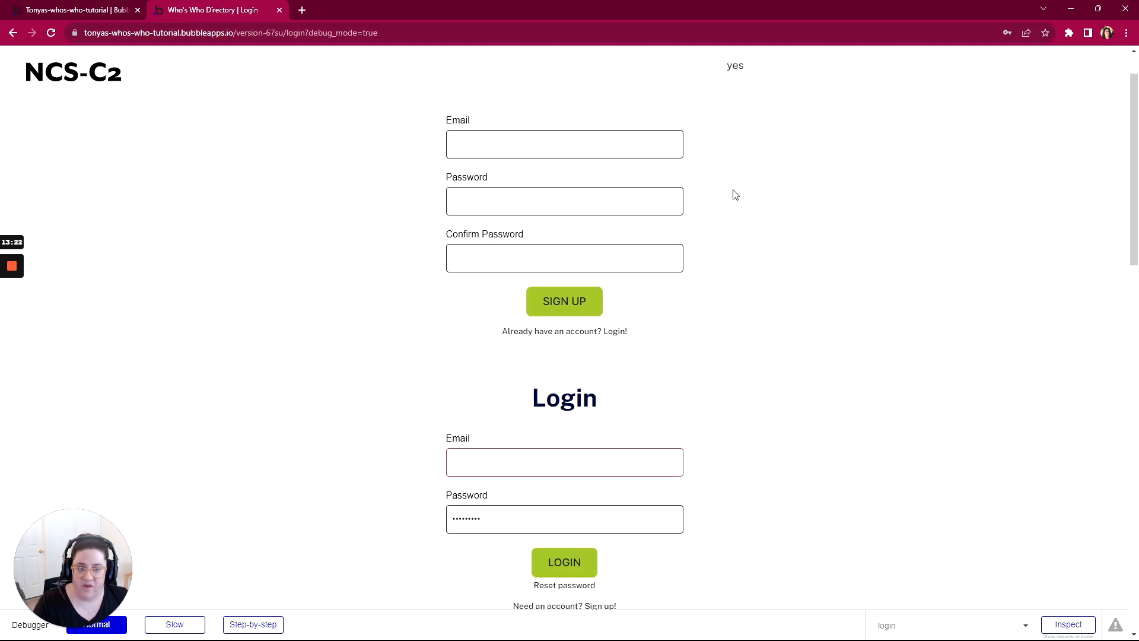
left_click(449, 137)
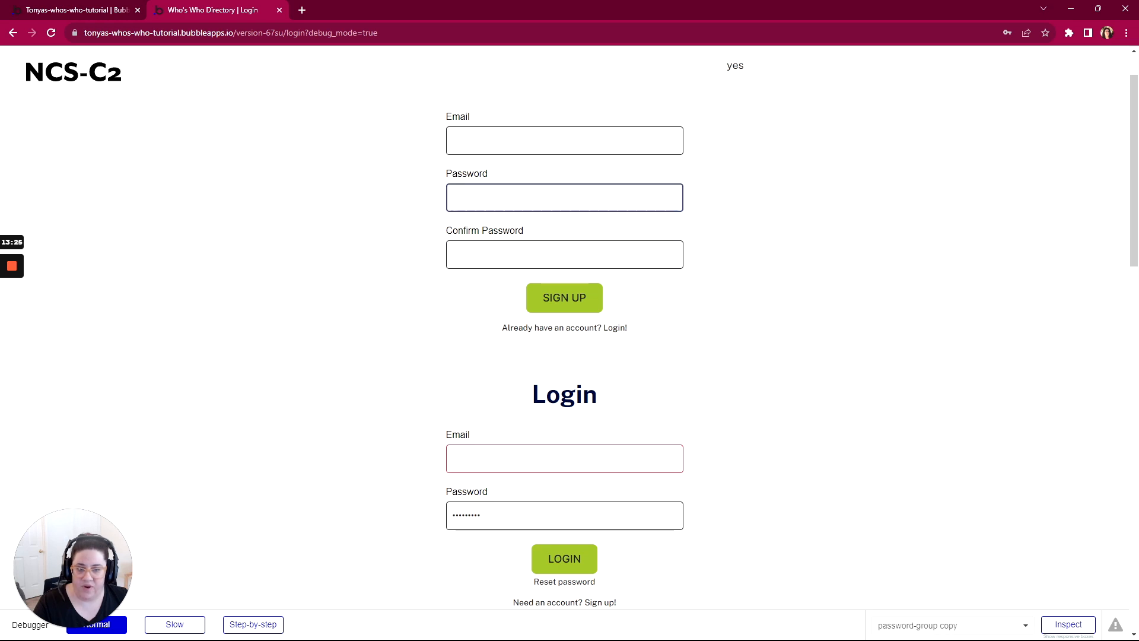
scroll(559, 314, "down", 1)
scroll(561, 319, "down", 2)
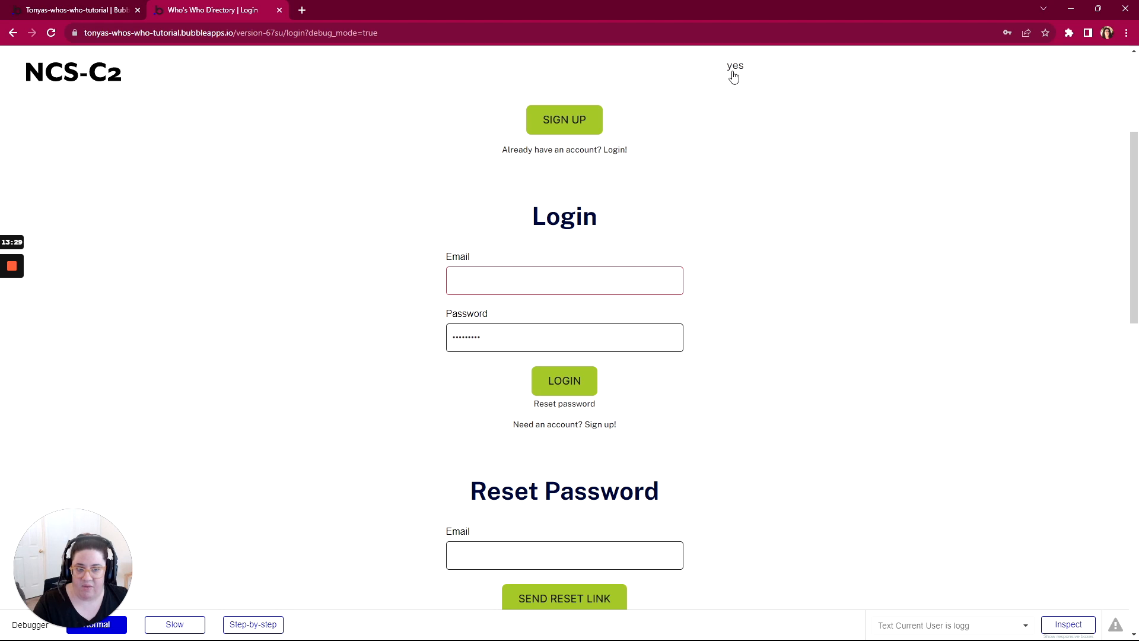
scroll(716, 127, "down", 1)
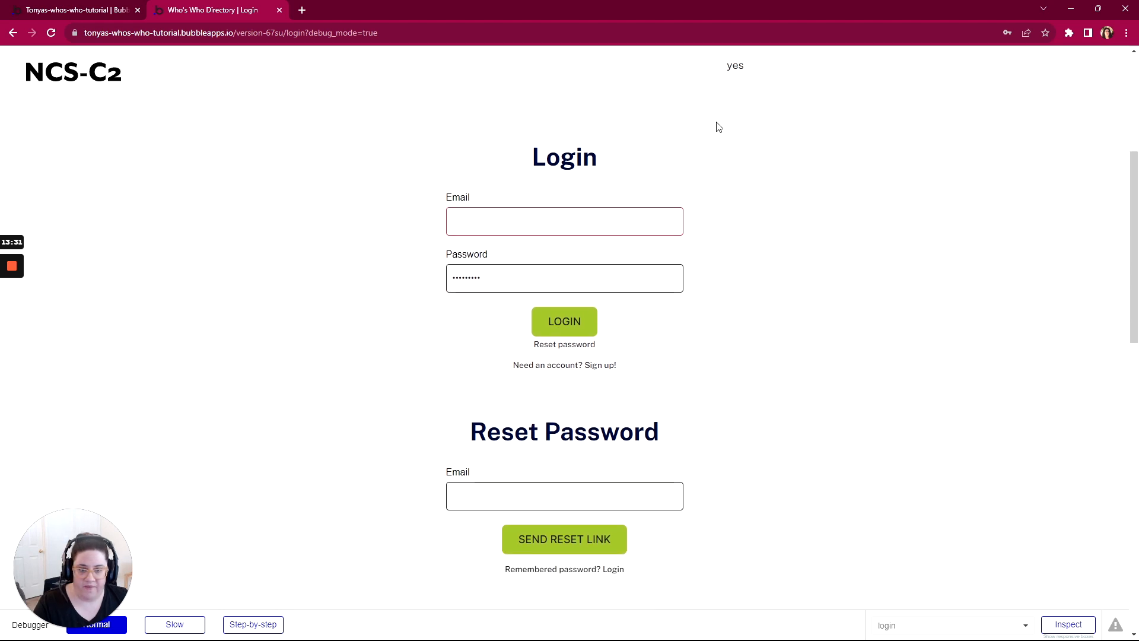
scroll(719, 119, "down", 3)
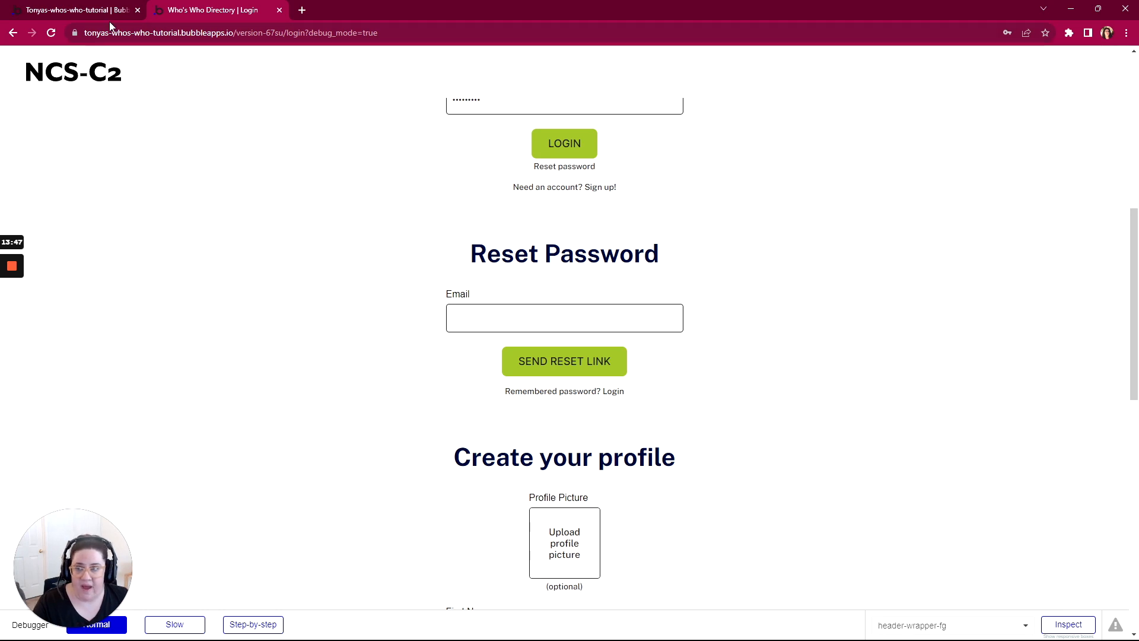
Step: Back in the editor's design view, rename the Reset Password form's email field email-input-reset
left_click(89, 19)
left_click(18, 83)
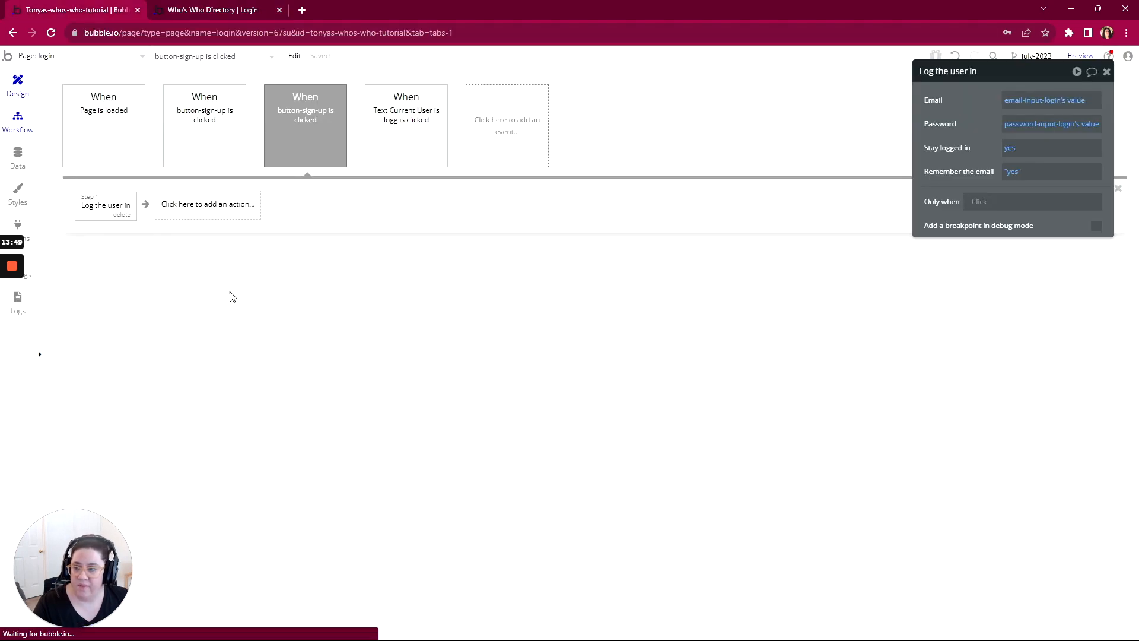
scroll(575, 262, "down", 5)
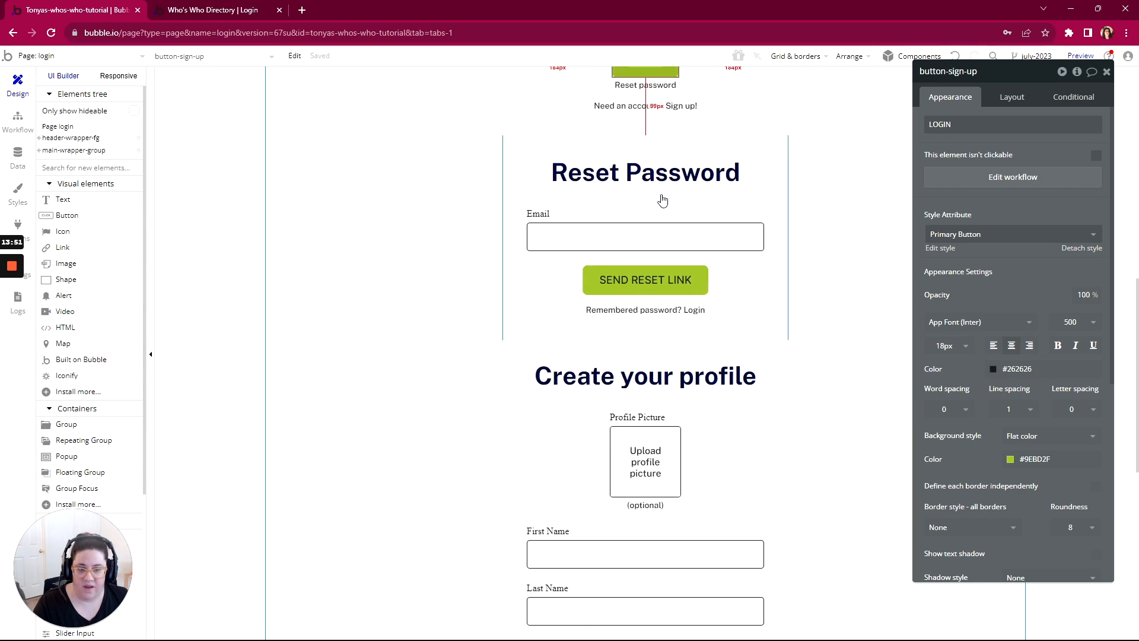
left_click(557, 244)
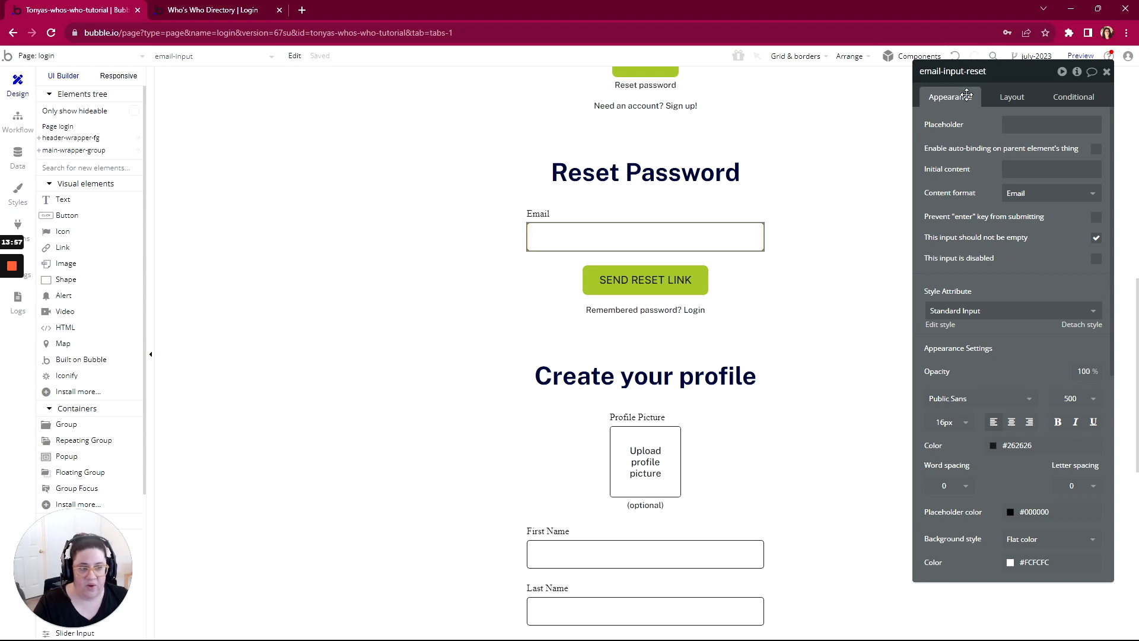
Step: Create a workflow for the Send Reset Link button with a Send password reset email action
left_click(645, 289)
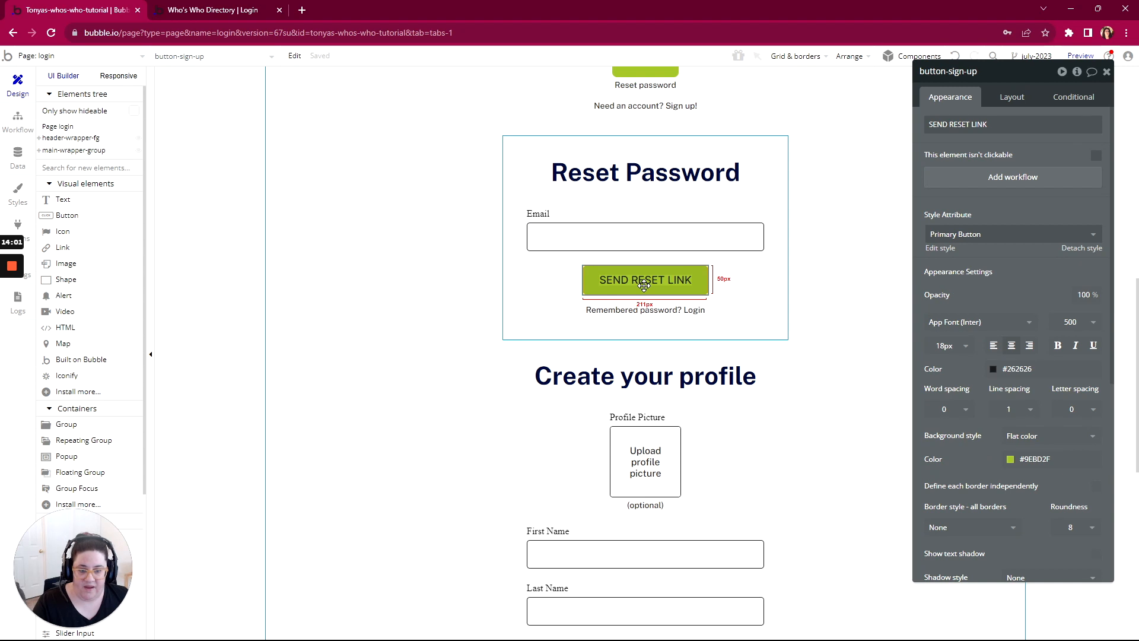
left_click(1004, 178)
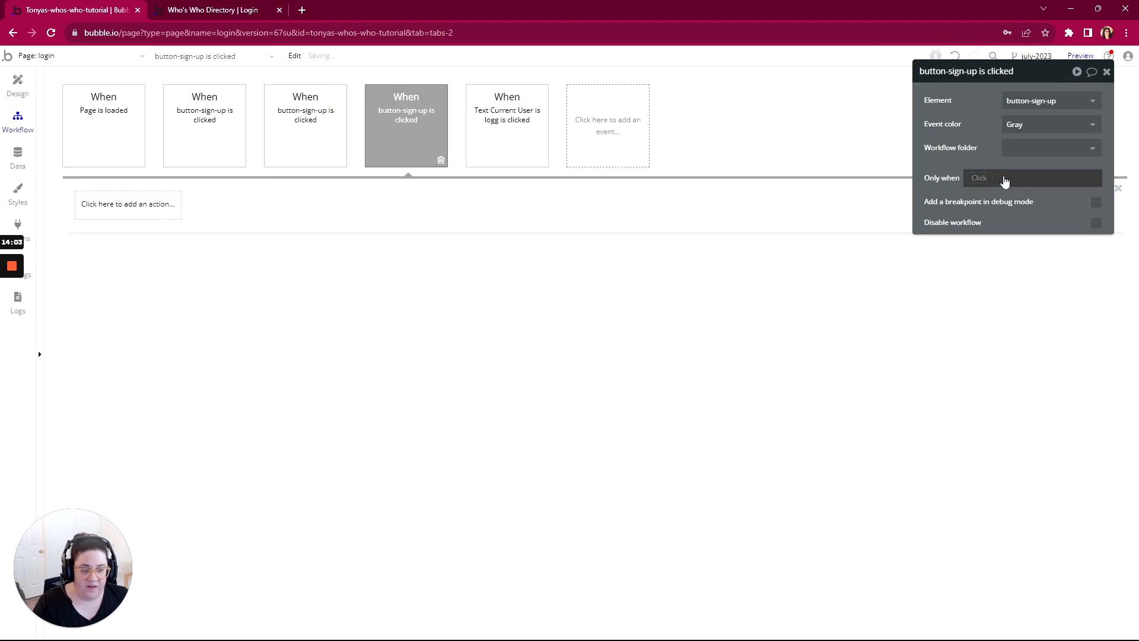
left_click(119, 215)
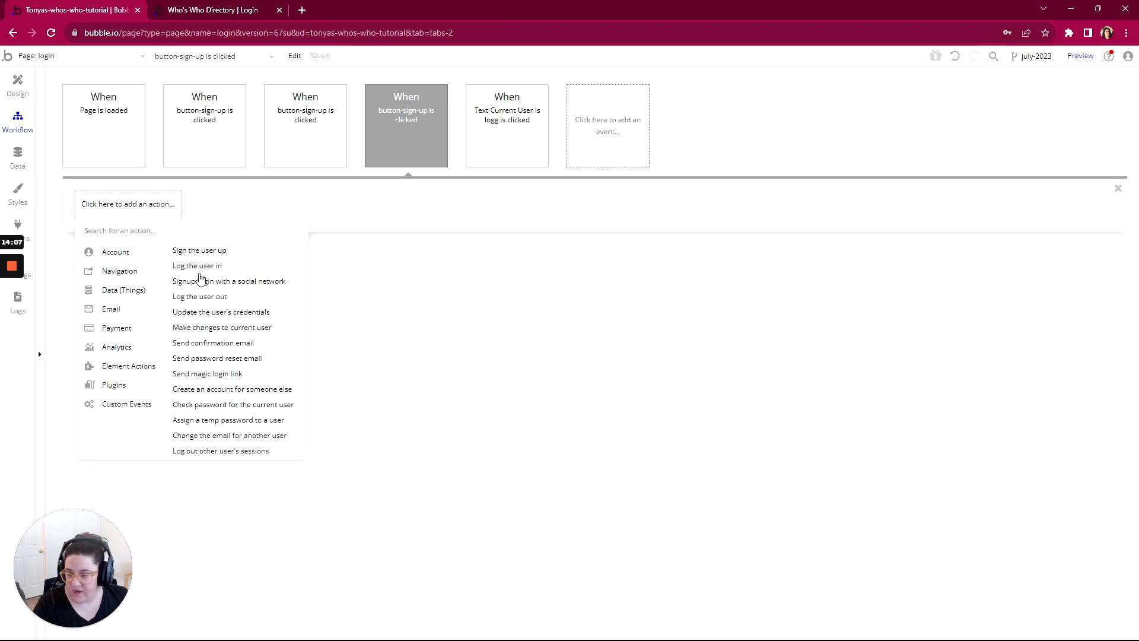
left_click(217, 358)
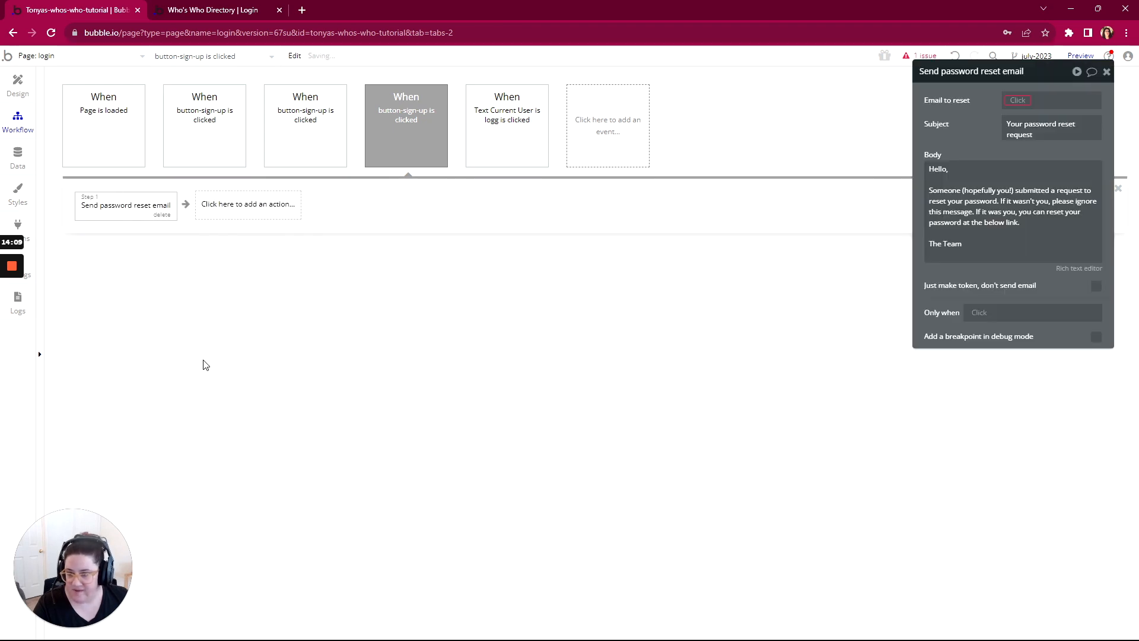
Step: Set the password reset action's email to reset to email-input-reset's value
left_click(1017, 100)
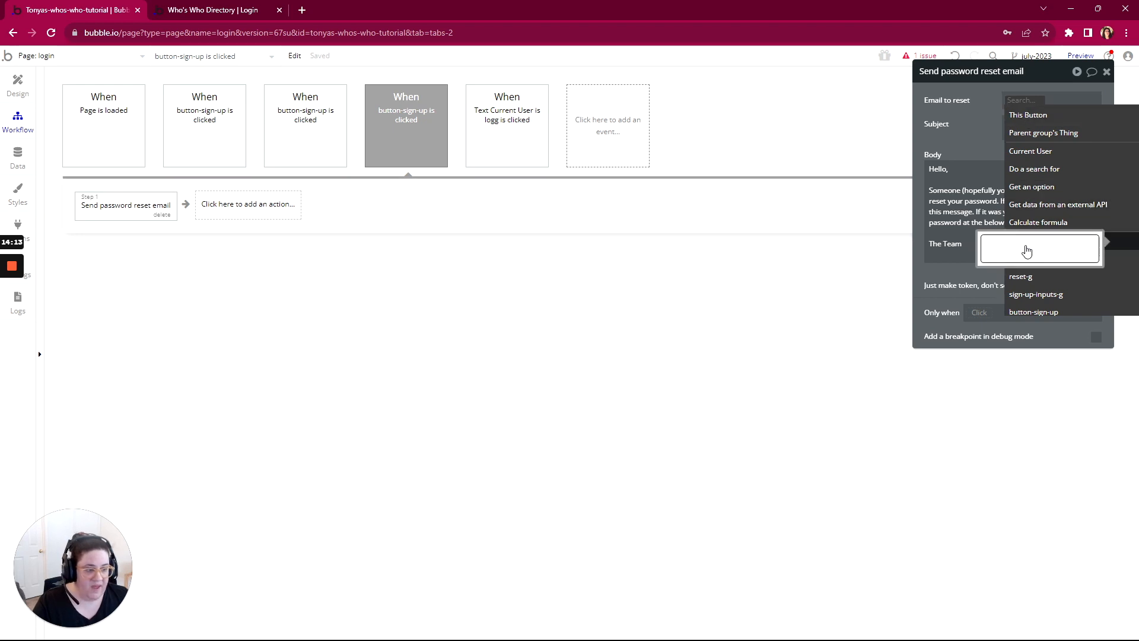
left_click(1038, 241)
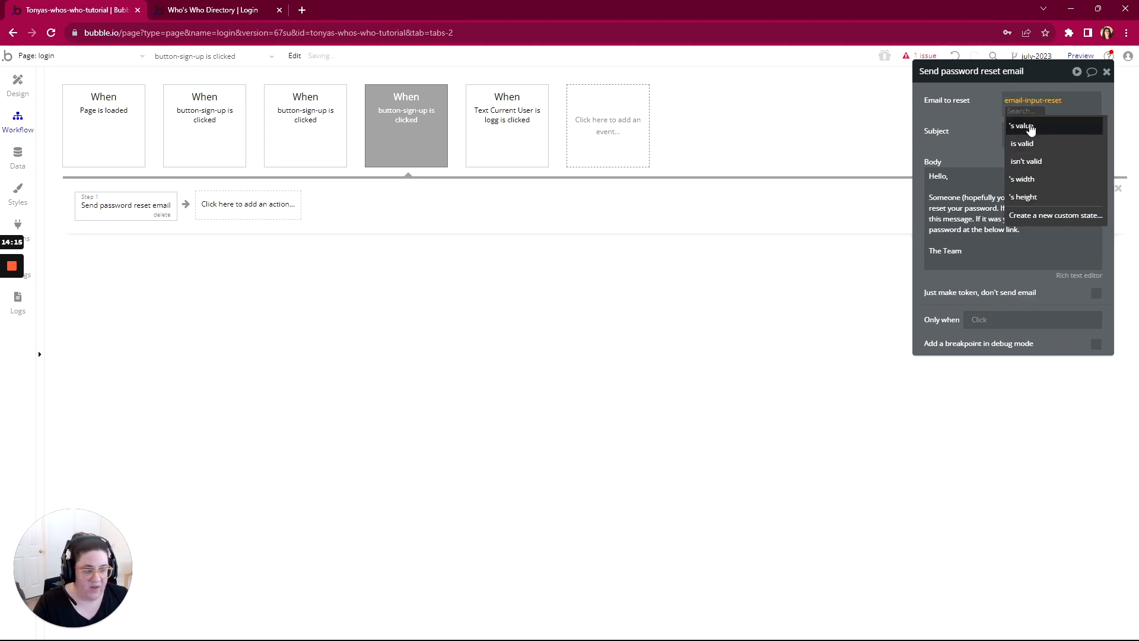
left_click(1029, 126)
left_click(966, 141)
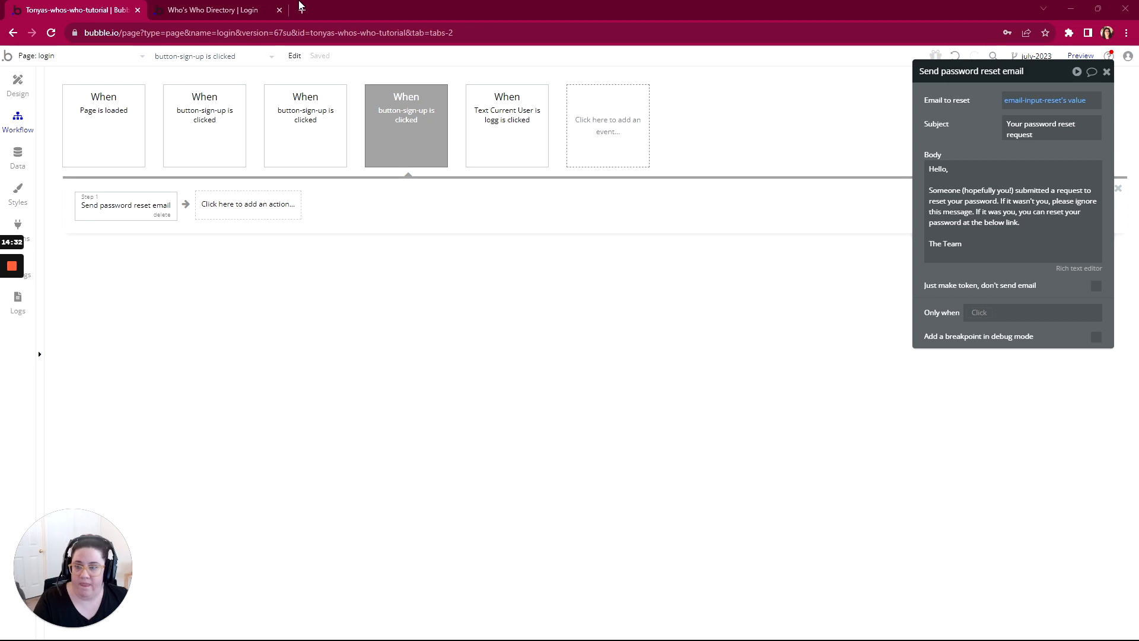
Step: Test the password reset workflow in the preview by submitting the Reset Password form with the account's email
left_click(211, 9)
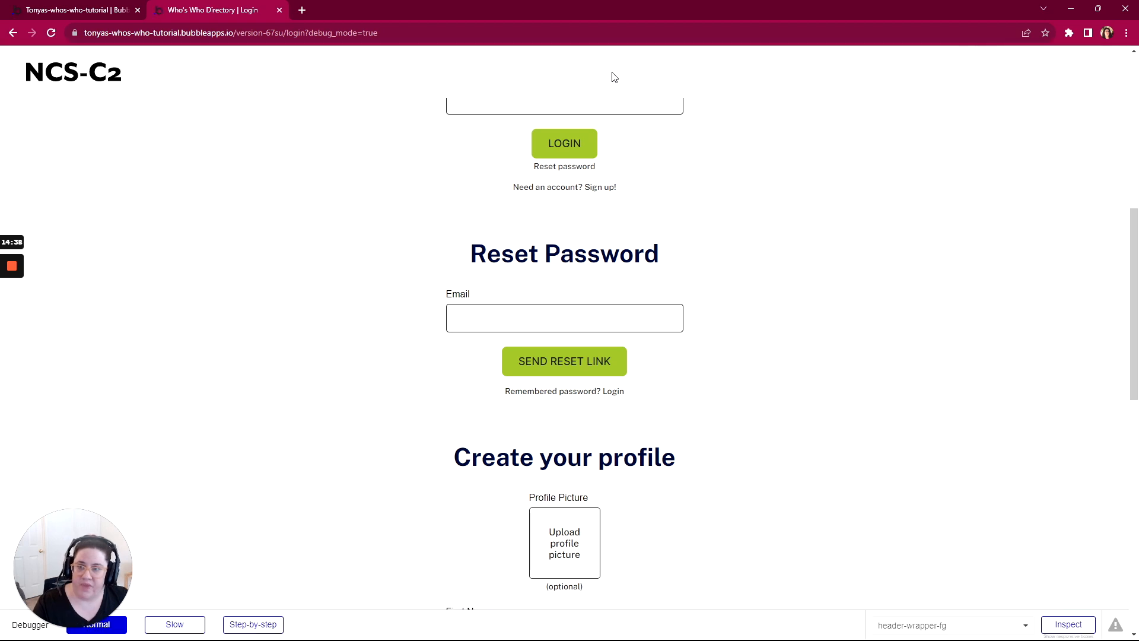
scroll(730, 237, "down", 2)
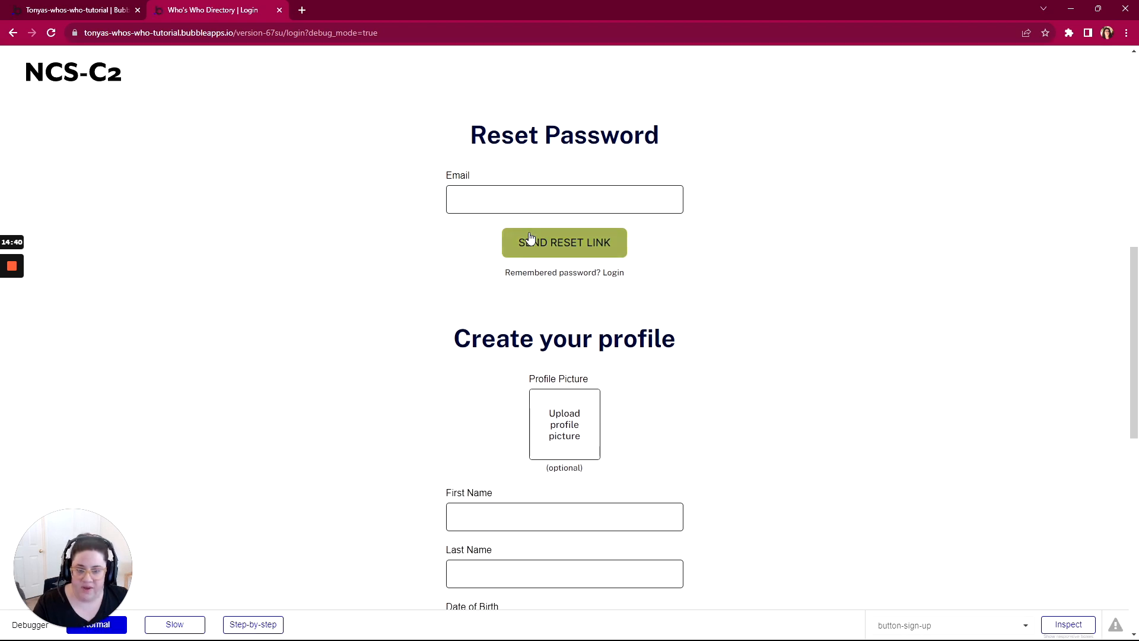
scroll(534, 241, "up", 2)
left_click(534, 319)
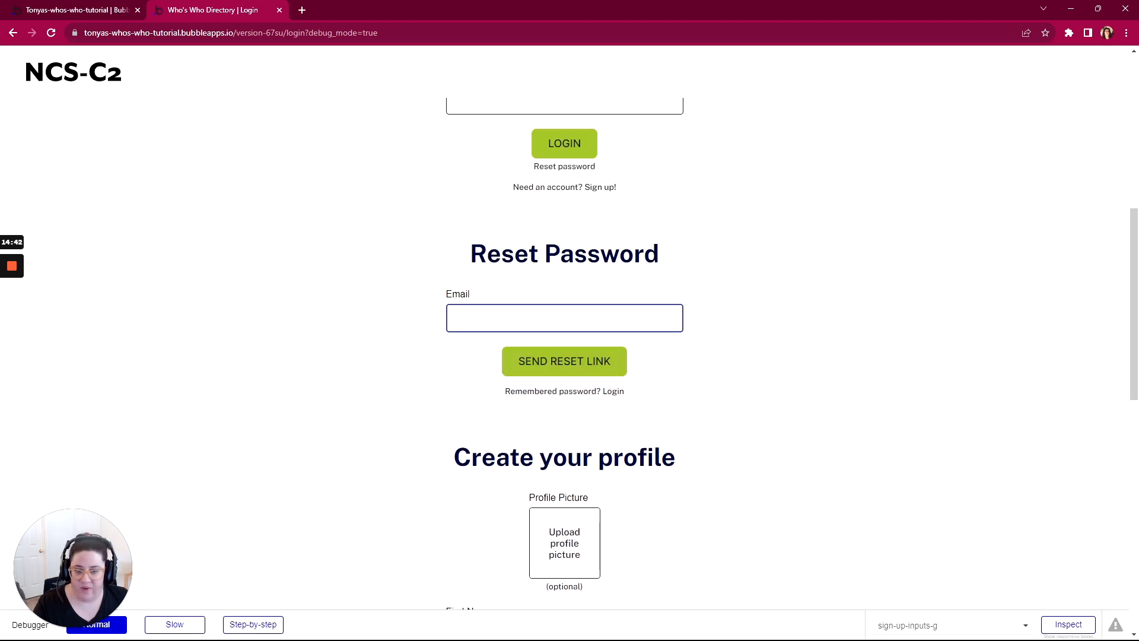
left_click(563, 363)
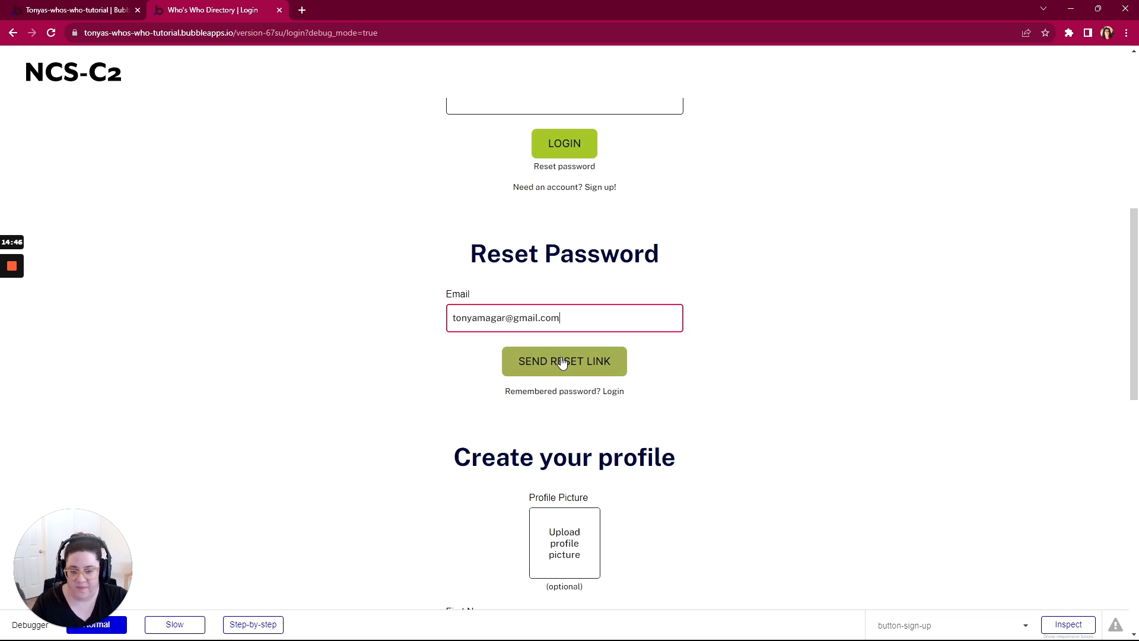
left_click(539, 368)
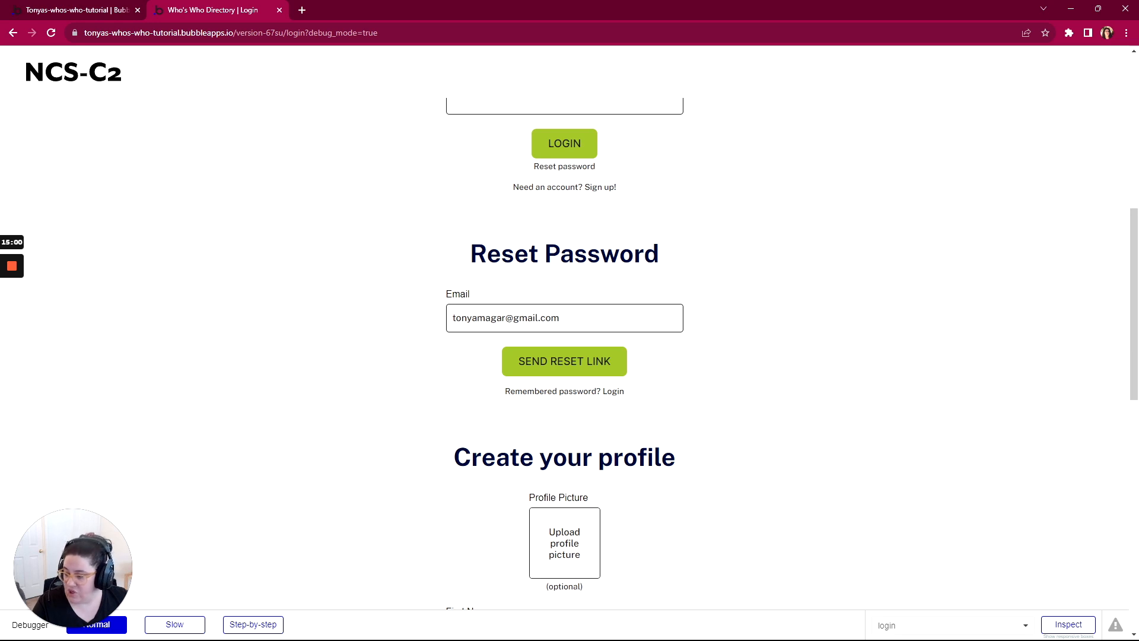
Step: Switch to Gmail, refresh the inbox, open the "Your password reset request" email and follow its Reset here link
key("alt+Tab")
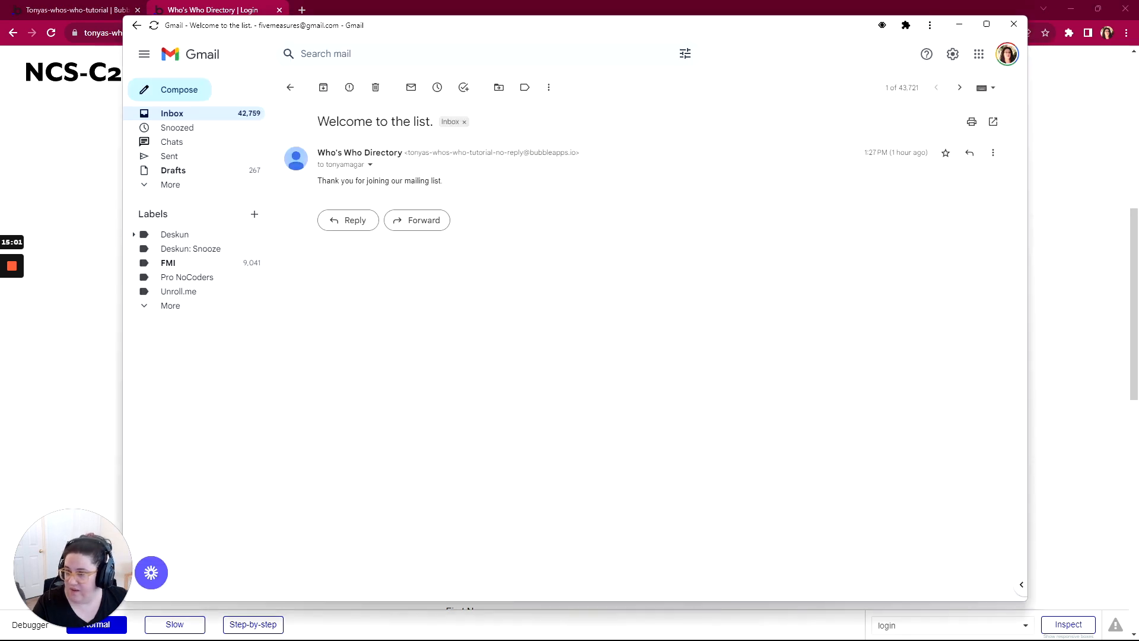
left_click(212, 119)
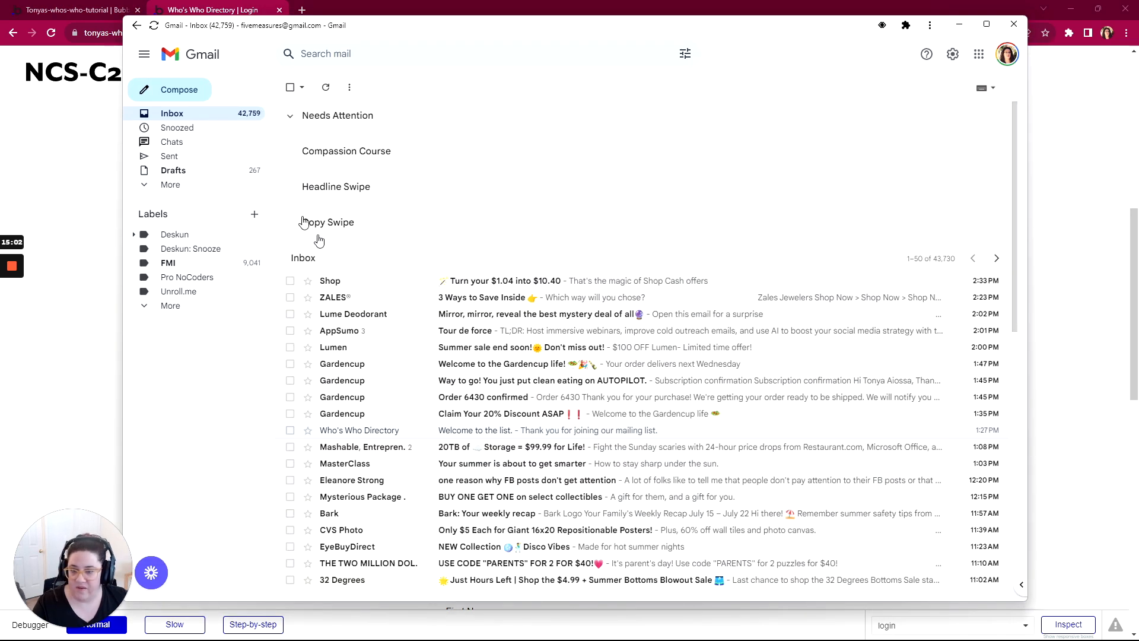
left_click(228, 117)
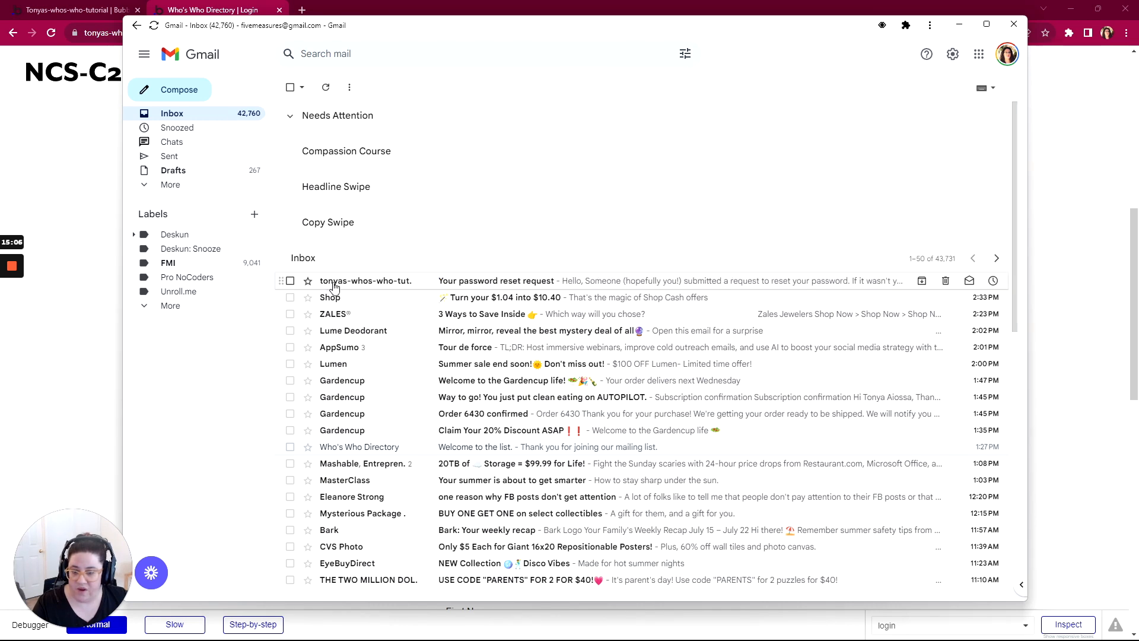
mouse_move(369, 286)
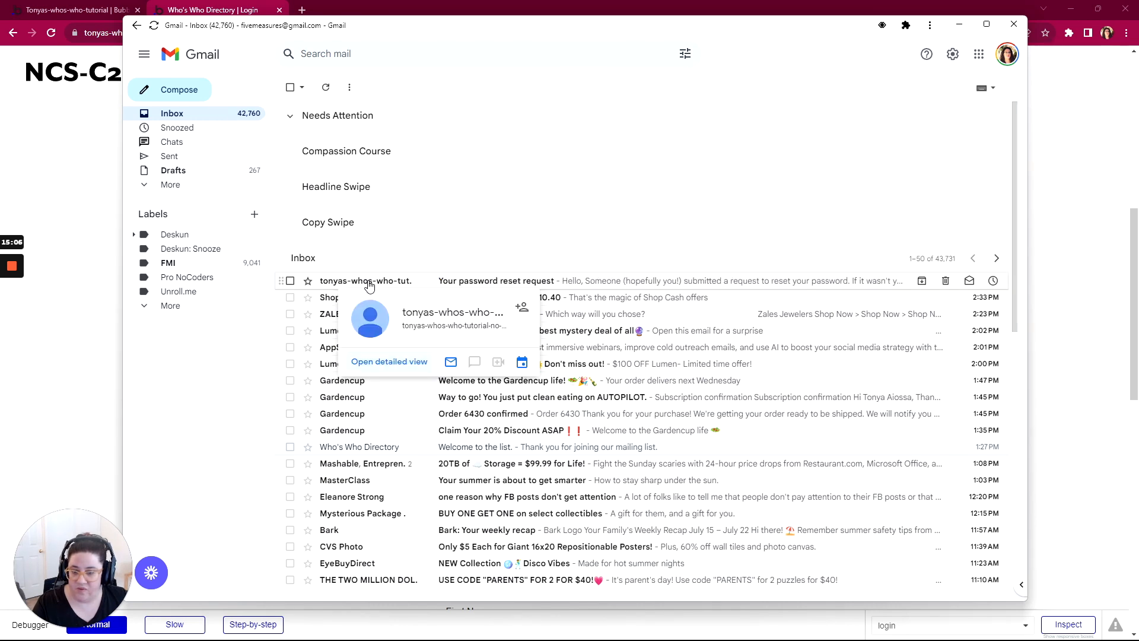
left_click(504, 287)
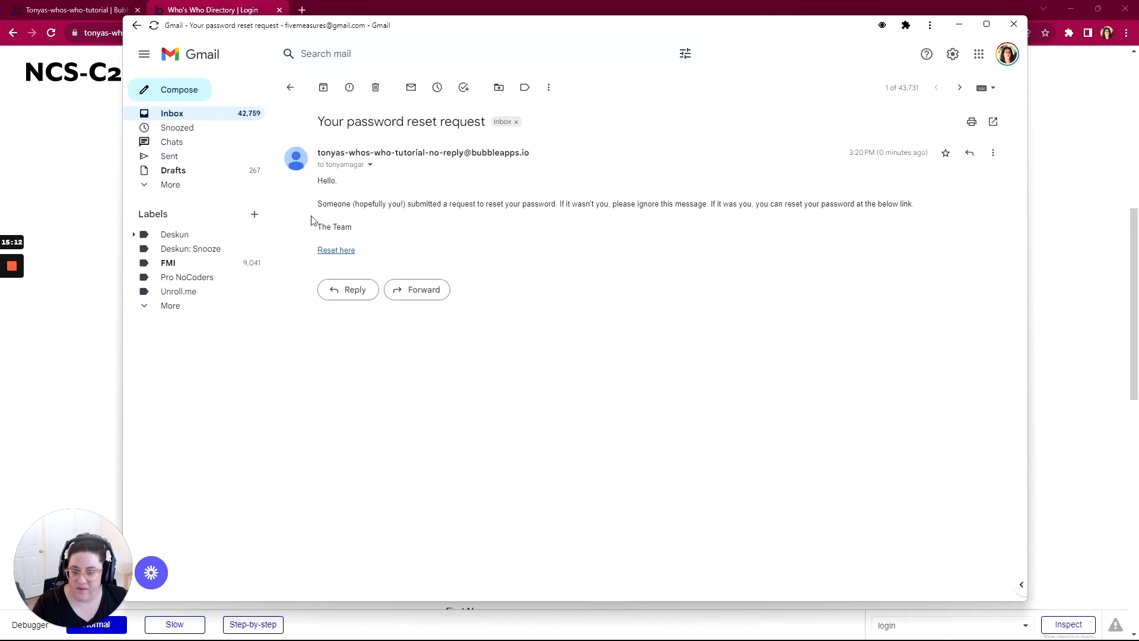
left_click(330, 251)
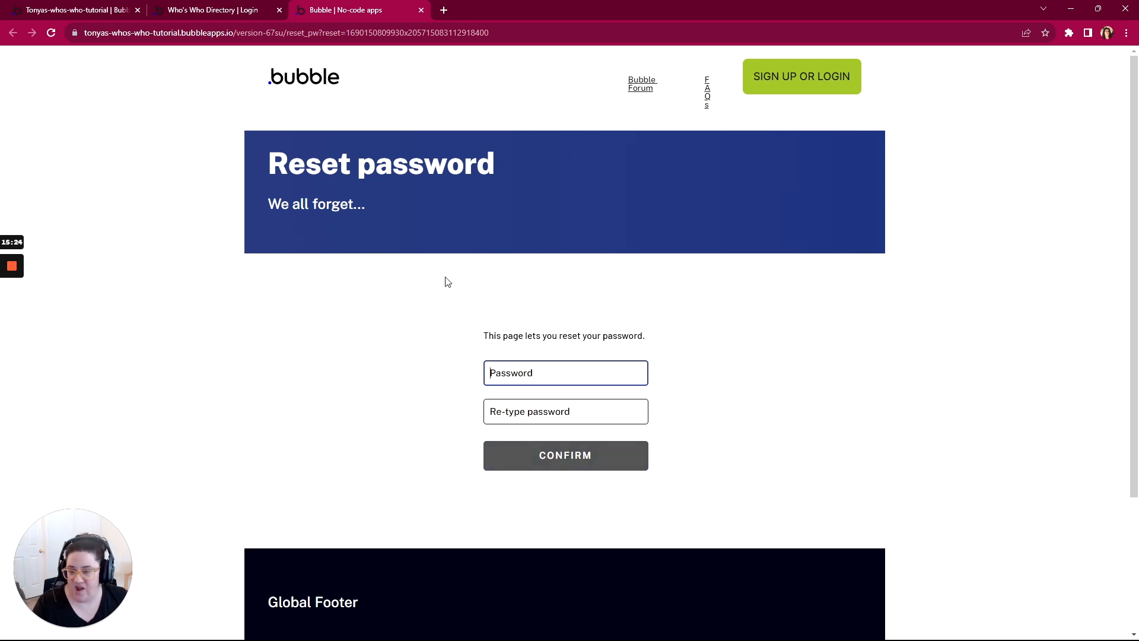
Step: Revisit the Reset Password form in the preview and return to the editor's design view
left_click(200, 11)
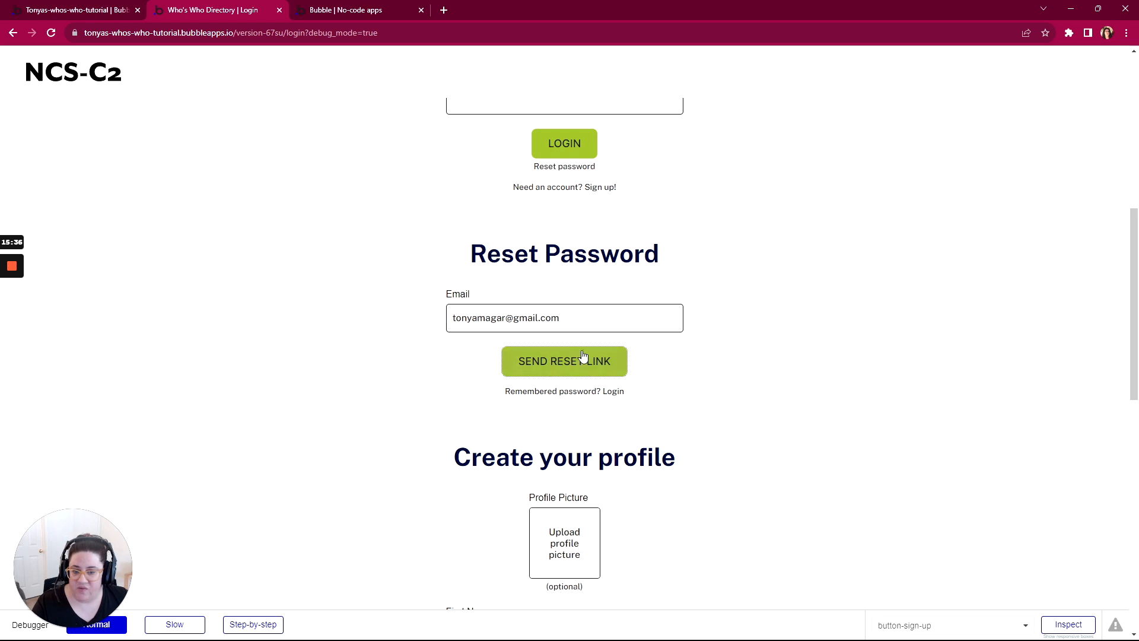
left_click(562, 362)
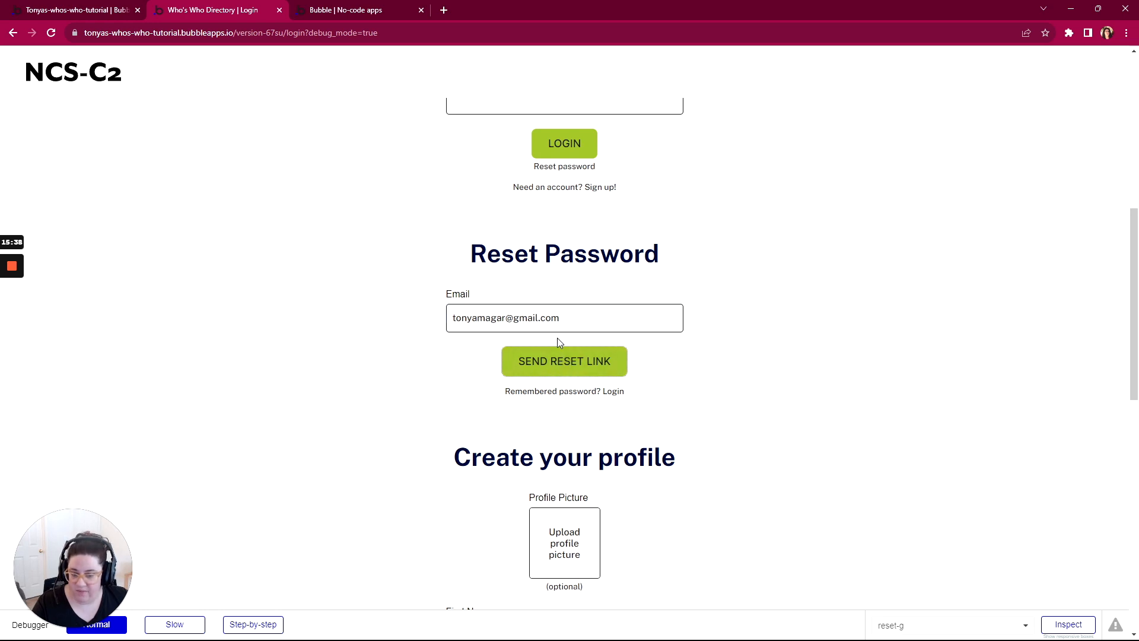
left_click(75, 14)
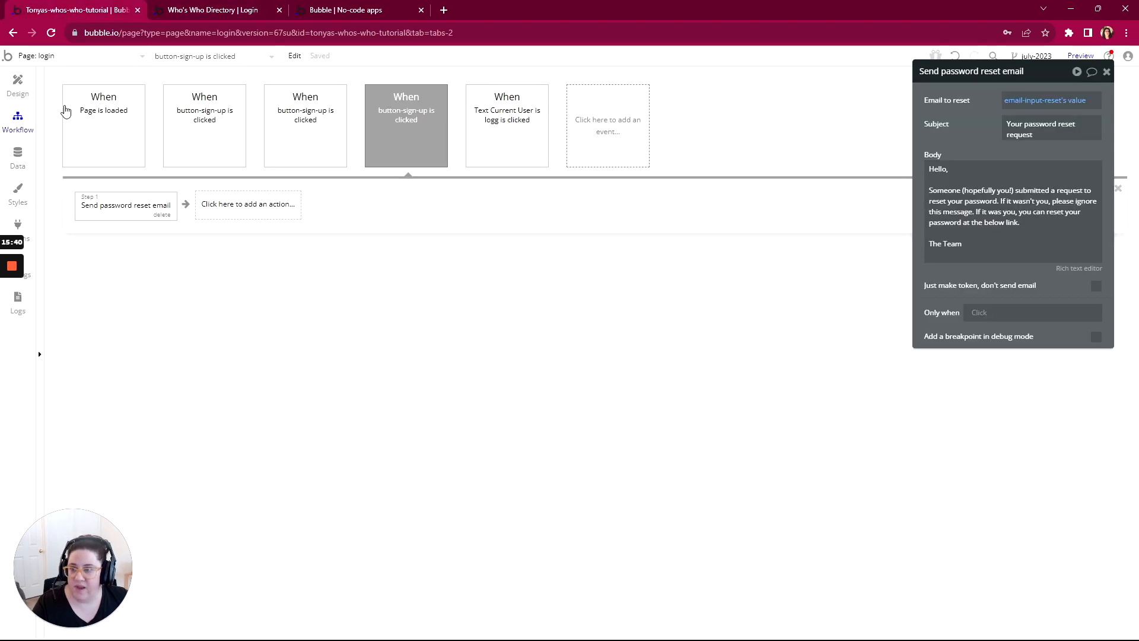
left_click(24, 90)
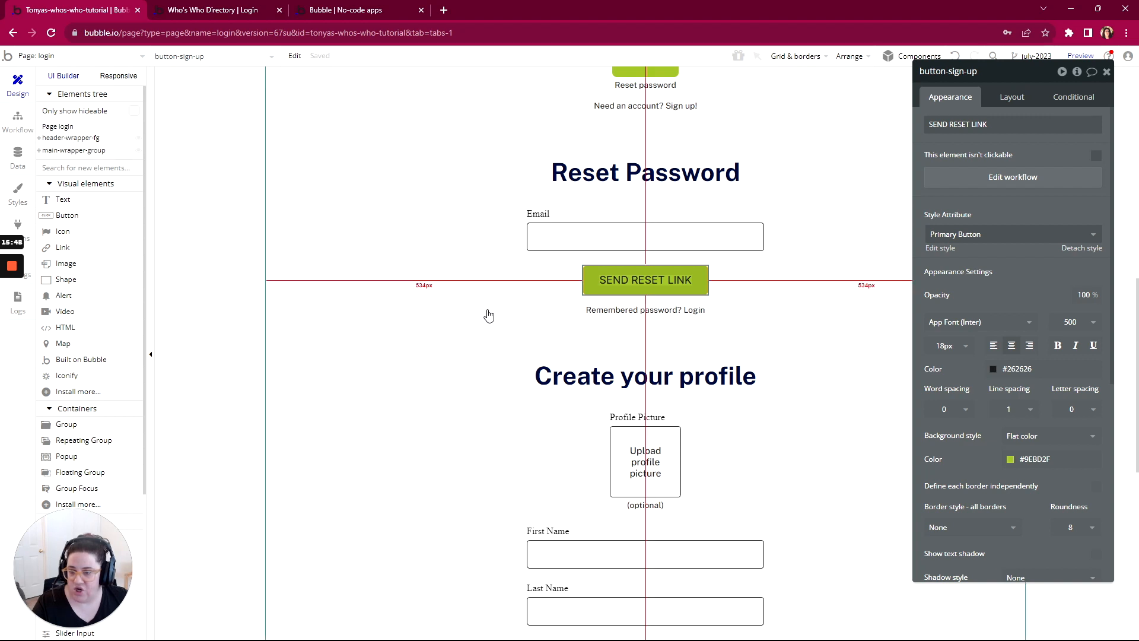
Step: Reveal the reset-g group in the elements tree and select its hidden Alert-password-reset element to show it
scroll(656, 375, "down", 1)
scroll(654, 373, "up", 2)
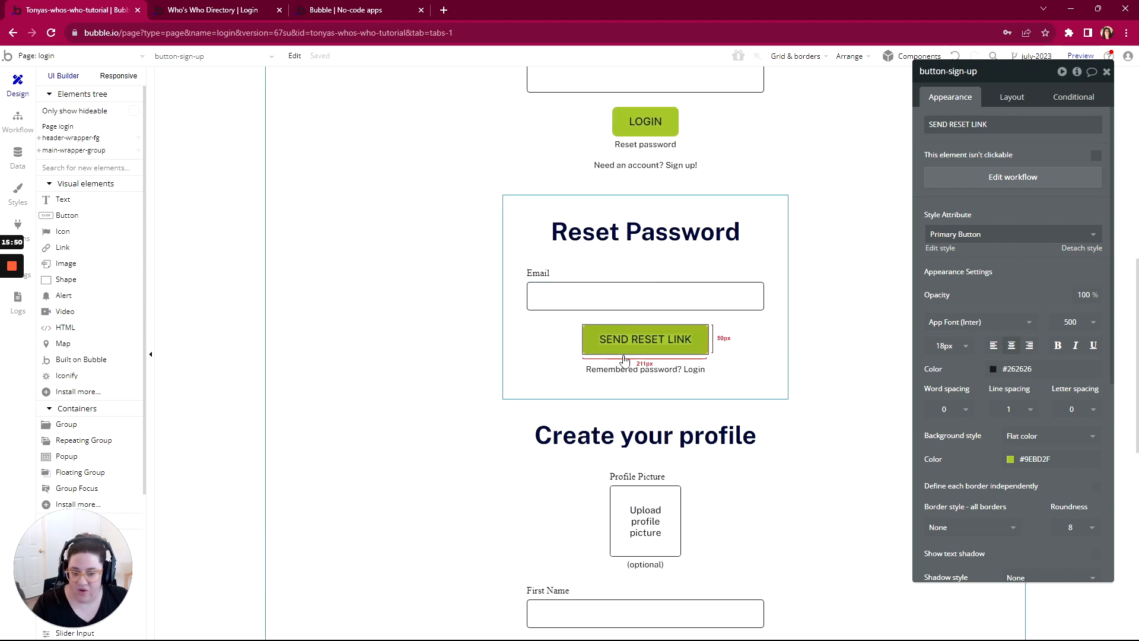
left_click(530, 364)
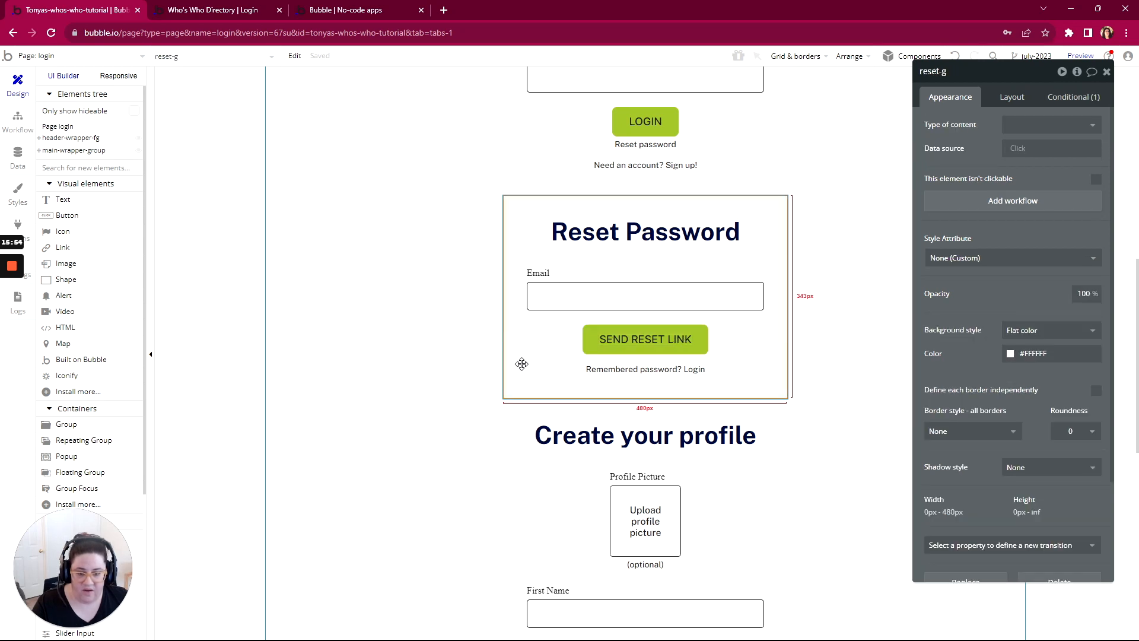
scroll(1020, 445, "down", 2)
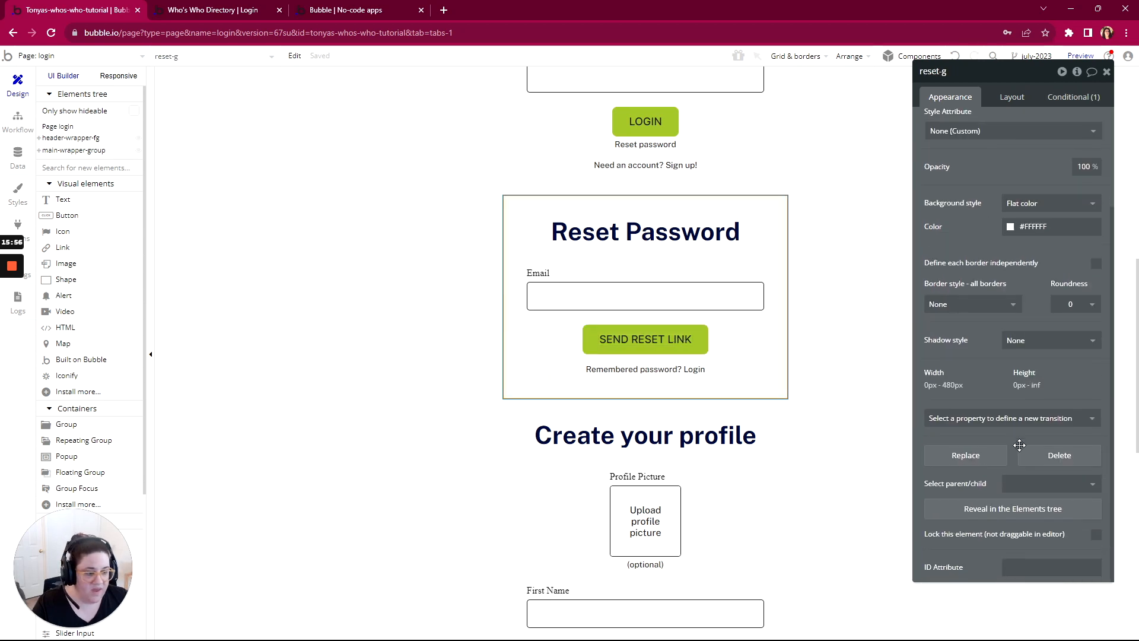
left_click(1021, 509)
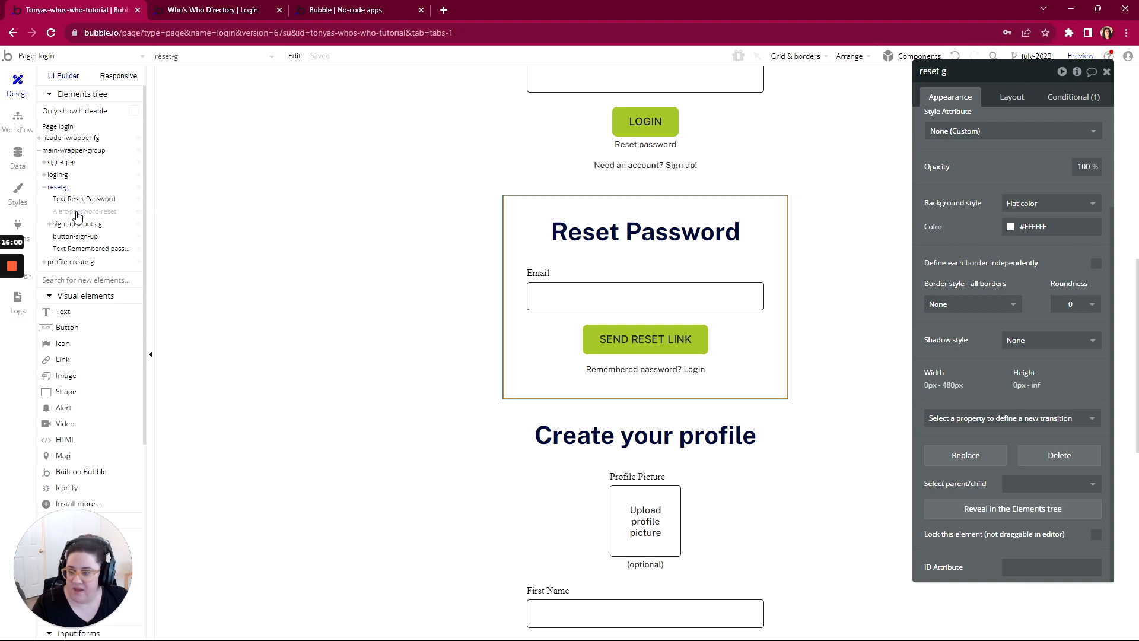
left_click(74, 211)
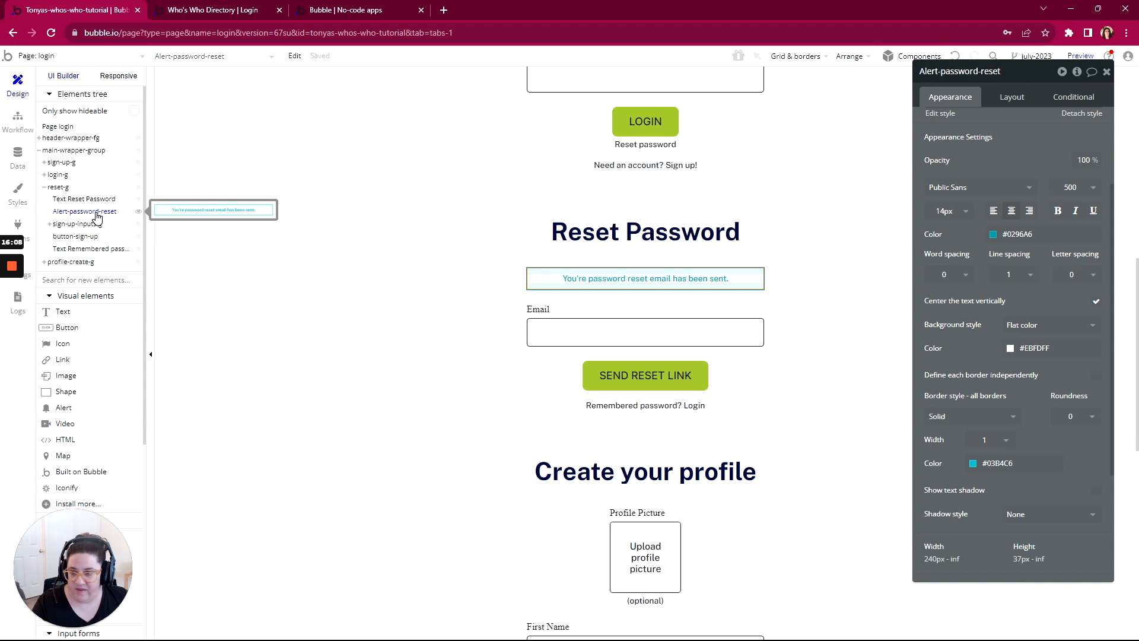
Step: Add a Show message in an alert box action after the Send password reset email action and open its element choices
left_click(18, 120)
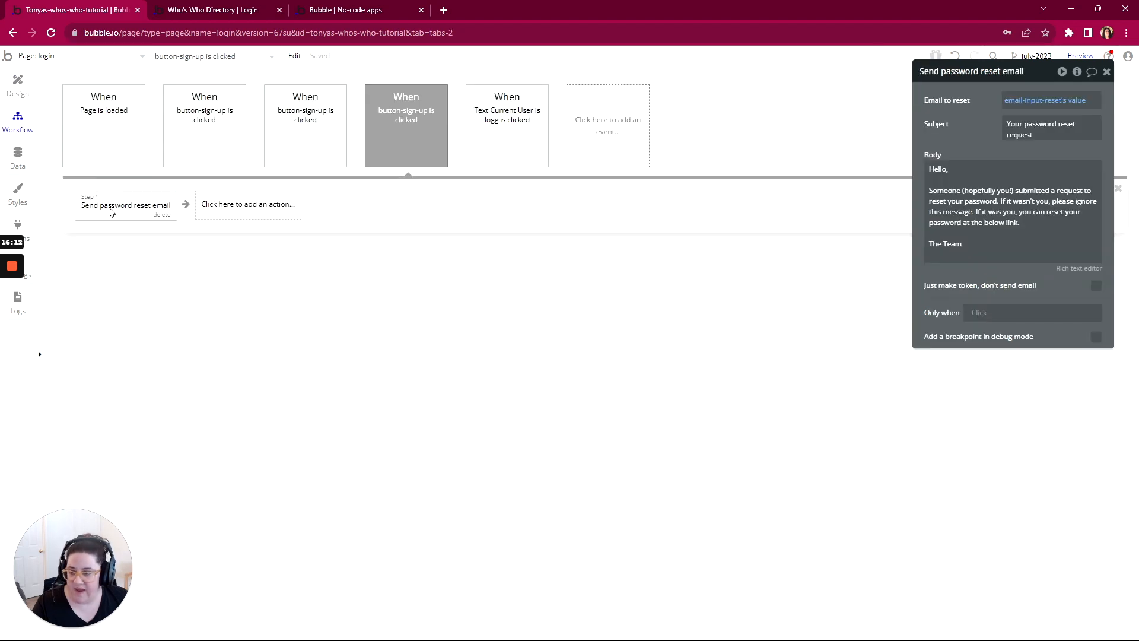
left_click(231, 208)
type("a")
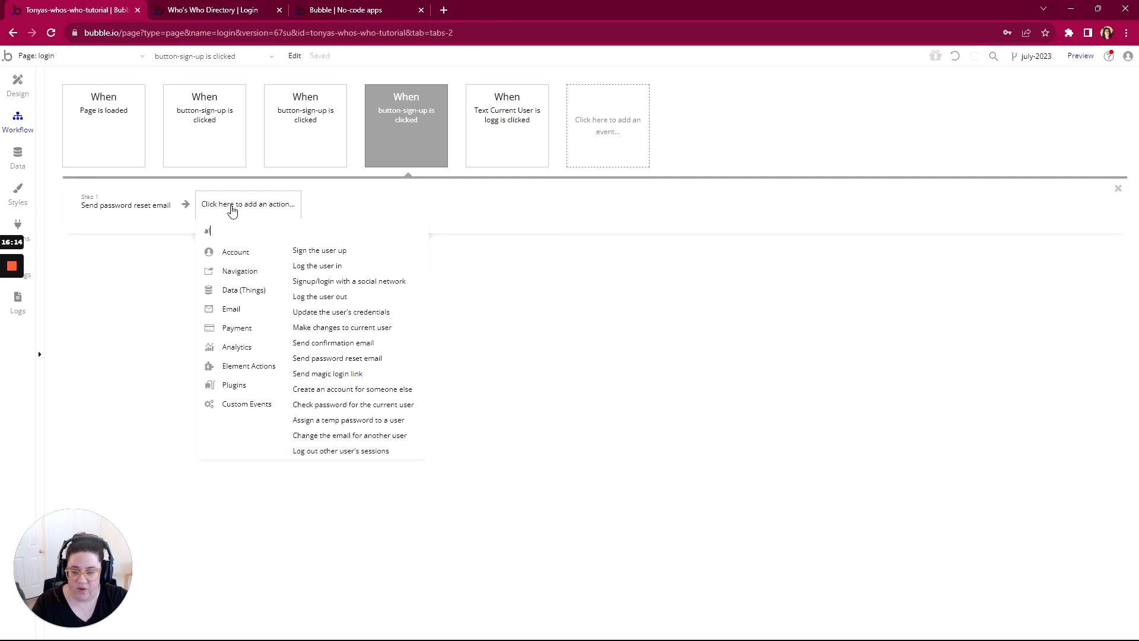
type("ler")
left_click(251, 253)
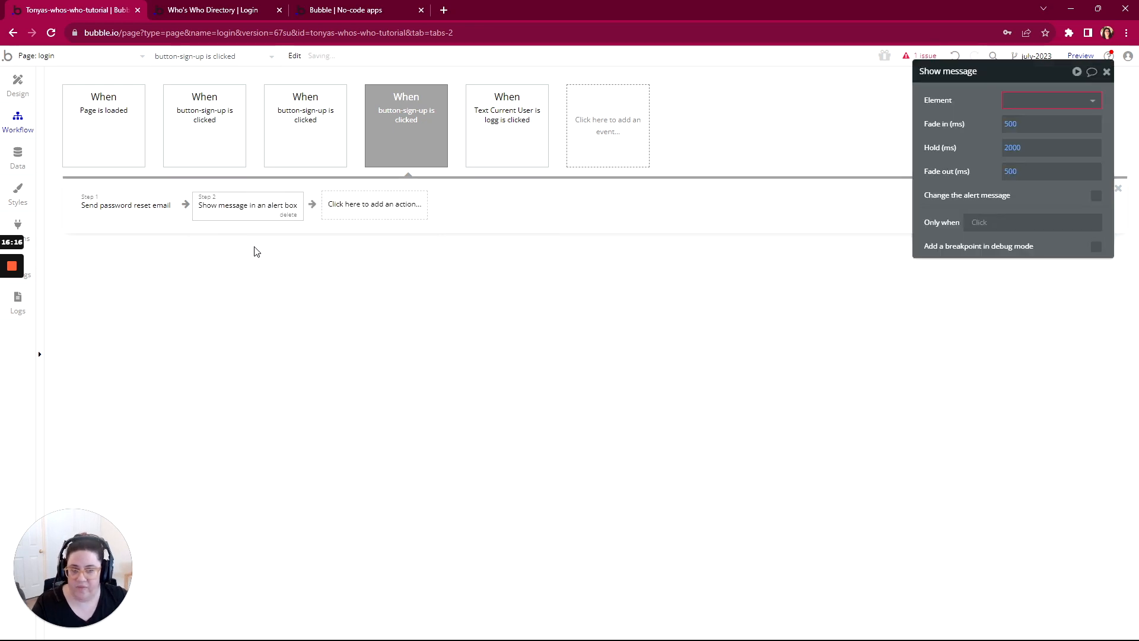
left_click(1024, 102)
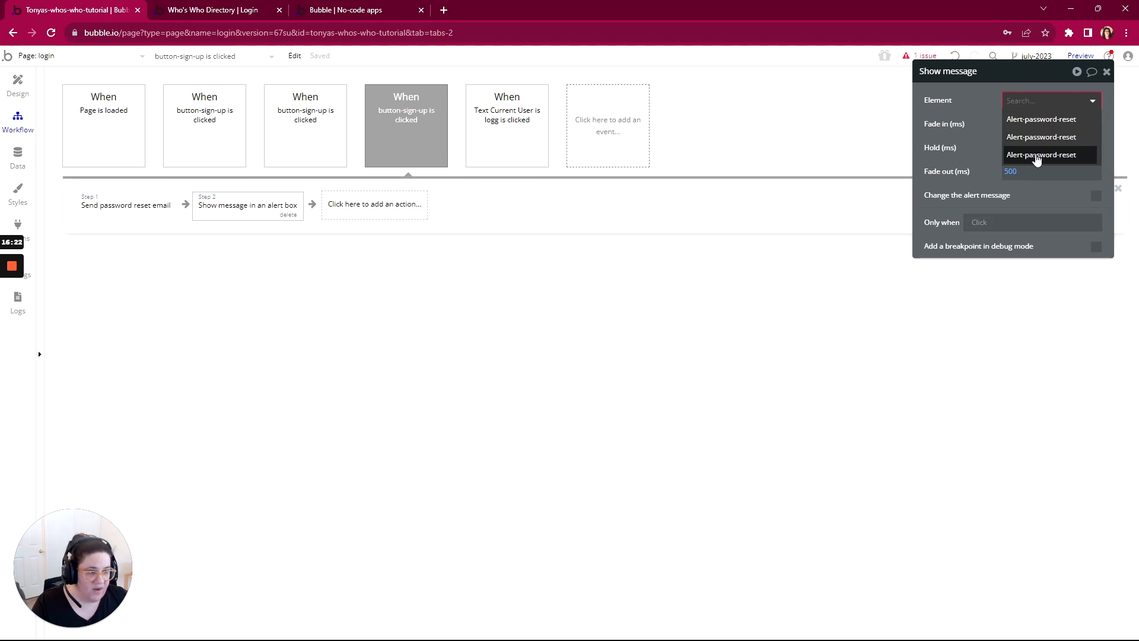
Step: Find the reset-g group's alert among the page elements and rename it Alert-password-reset (use this)
left_click(18, 87)
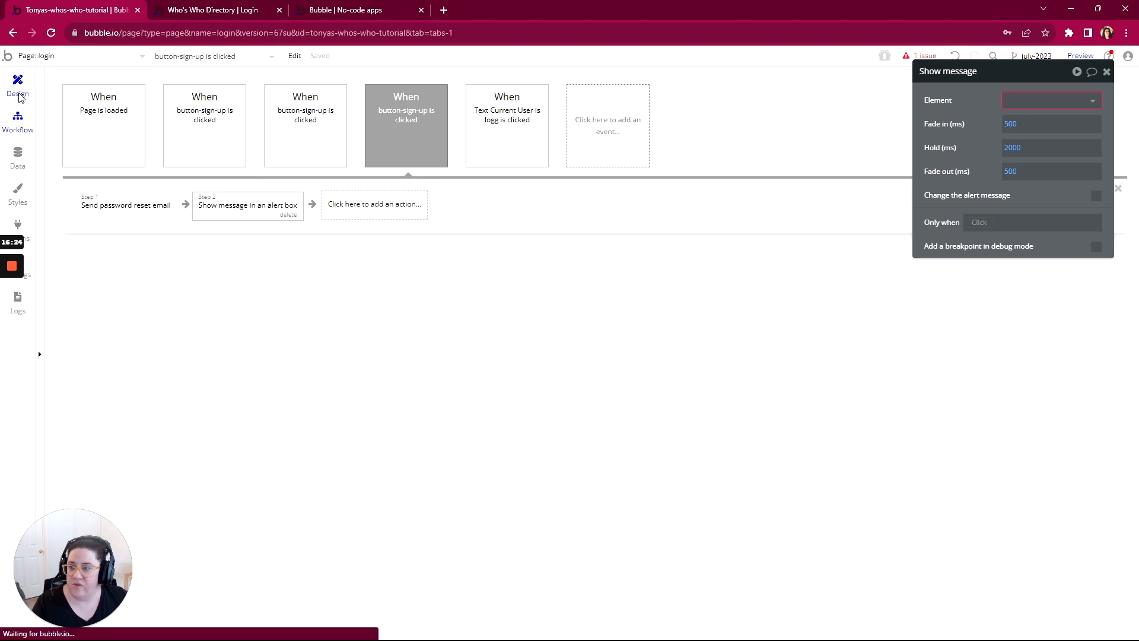
left_click(201, 58)
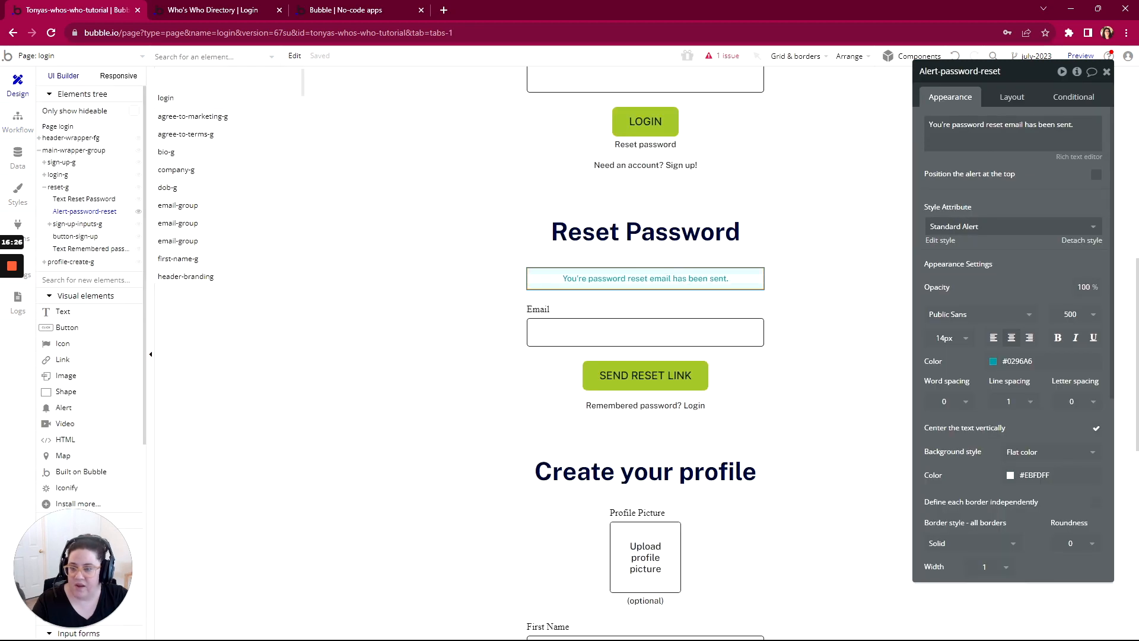
type("alert")
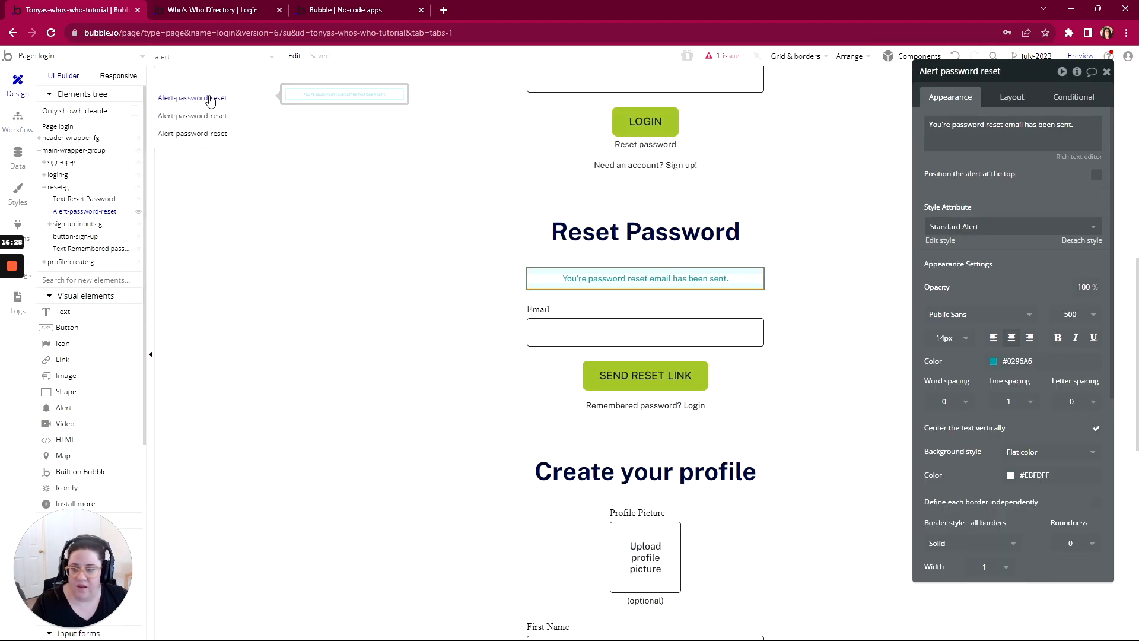
left_click(209, 99)
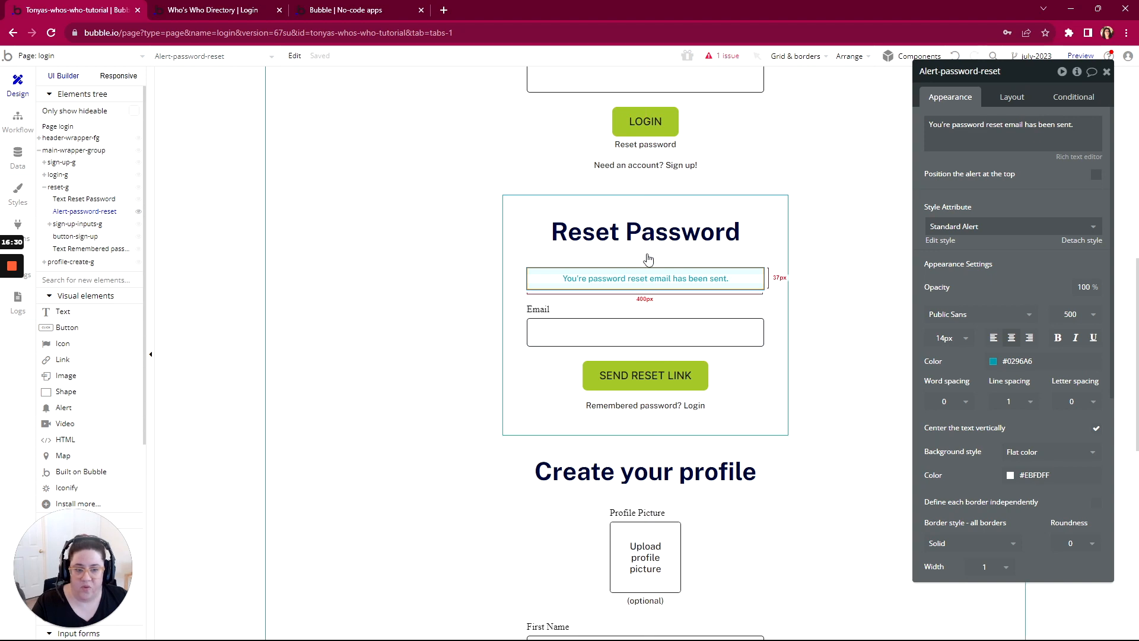
left_click(1006, 72)
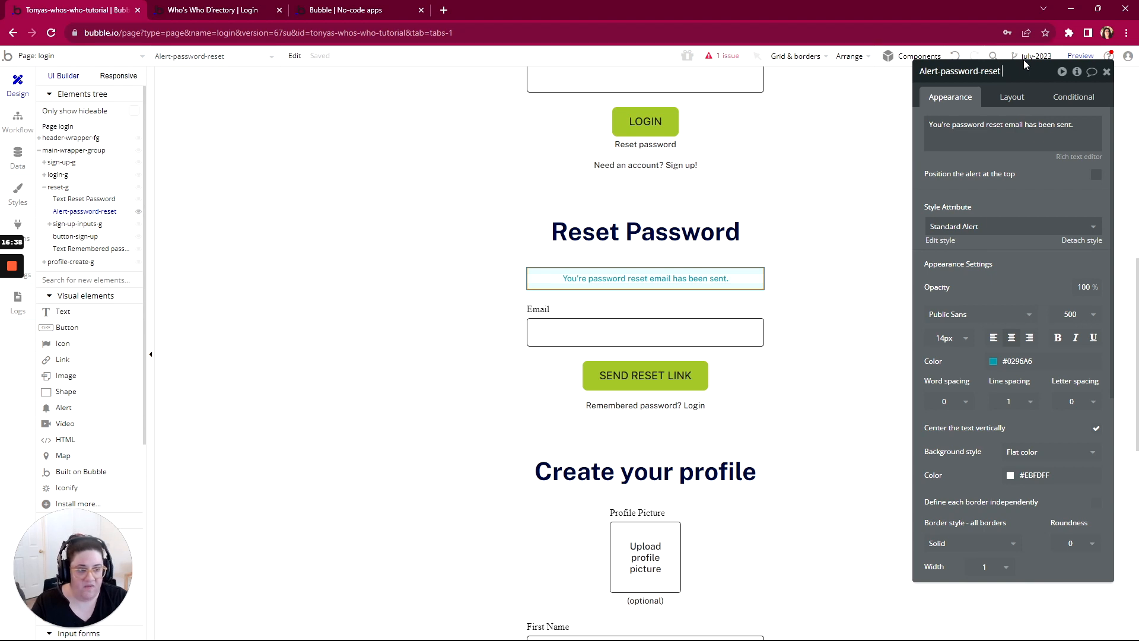
type("(use this)")
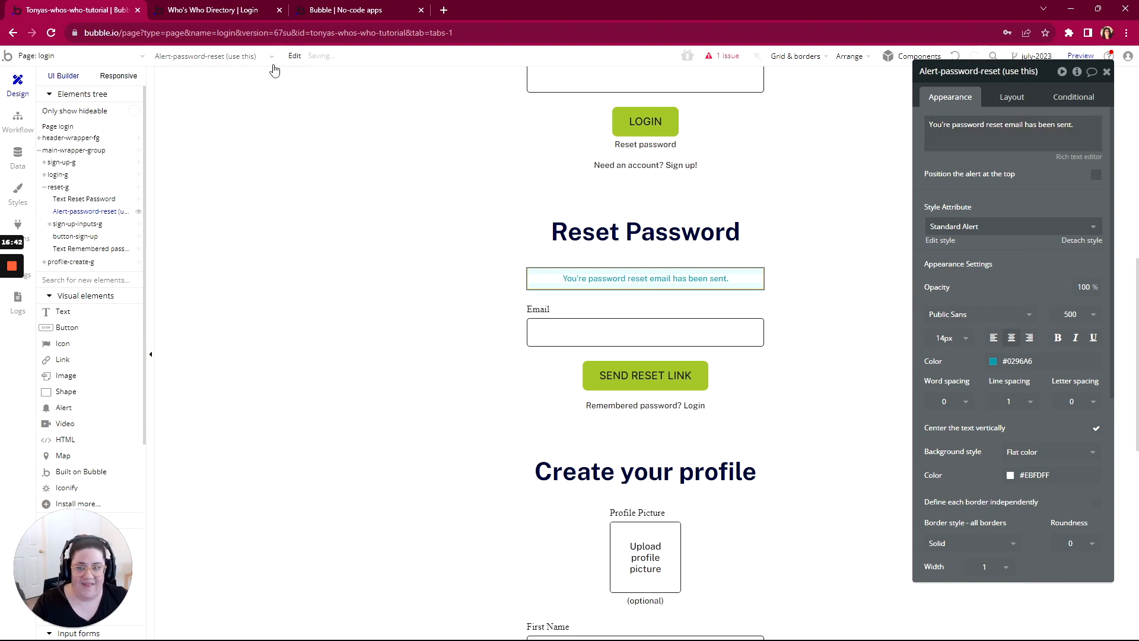
Step: Find the duplicate Alert-password-reset element in the Login form and delete it
left_click(211, 58)
type("alert")
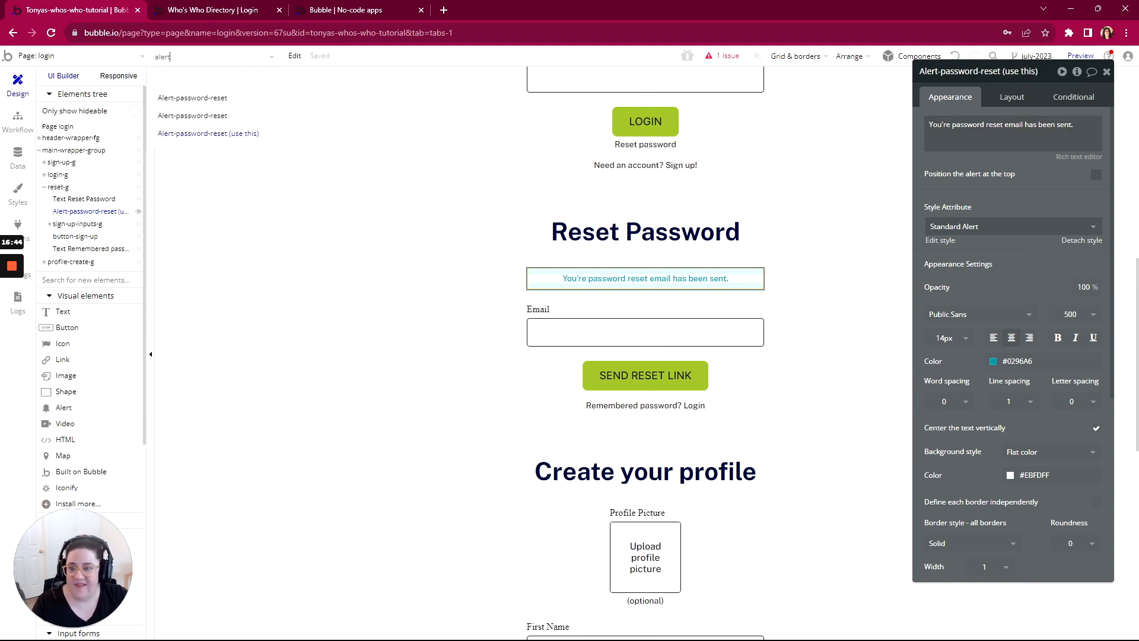
left_click(182, 99)
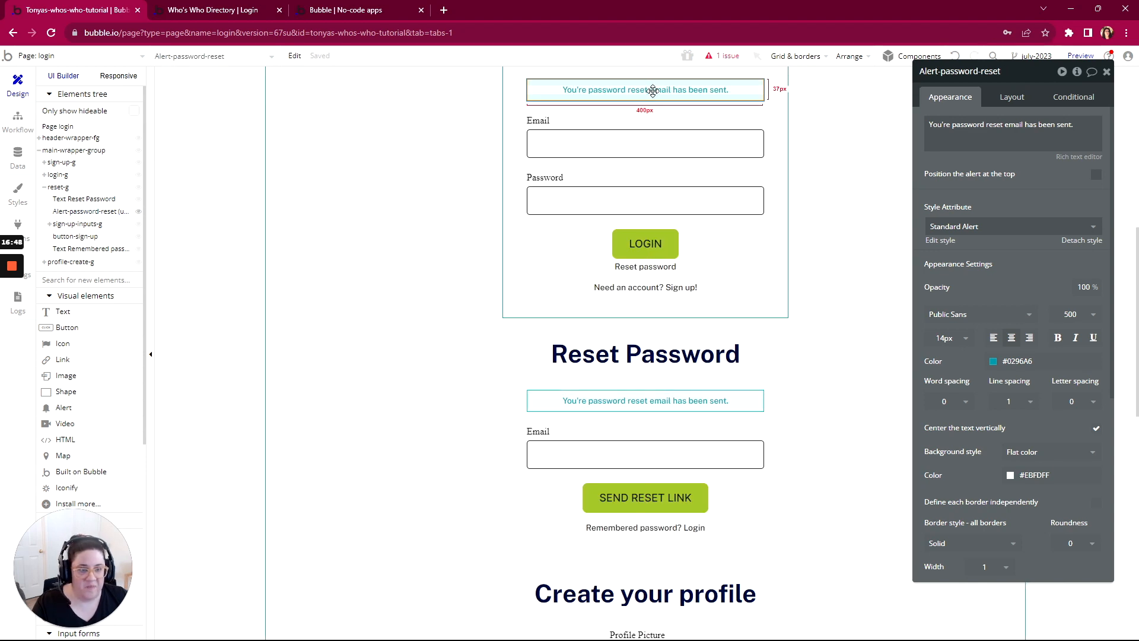
key("Delete")
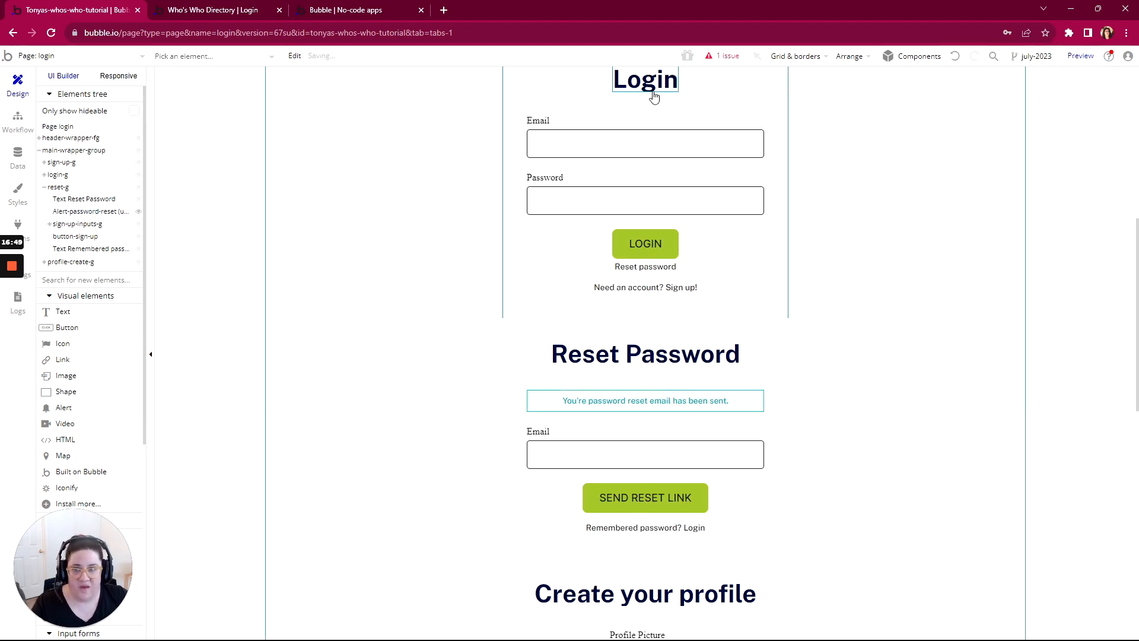
Step: Find the other duplicate Alert-password-reset element in the Sign up form and delete it
left_click(177, 55)
type("alert")
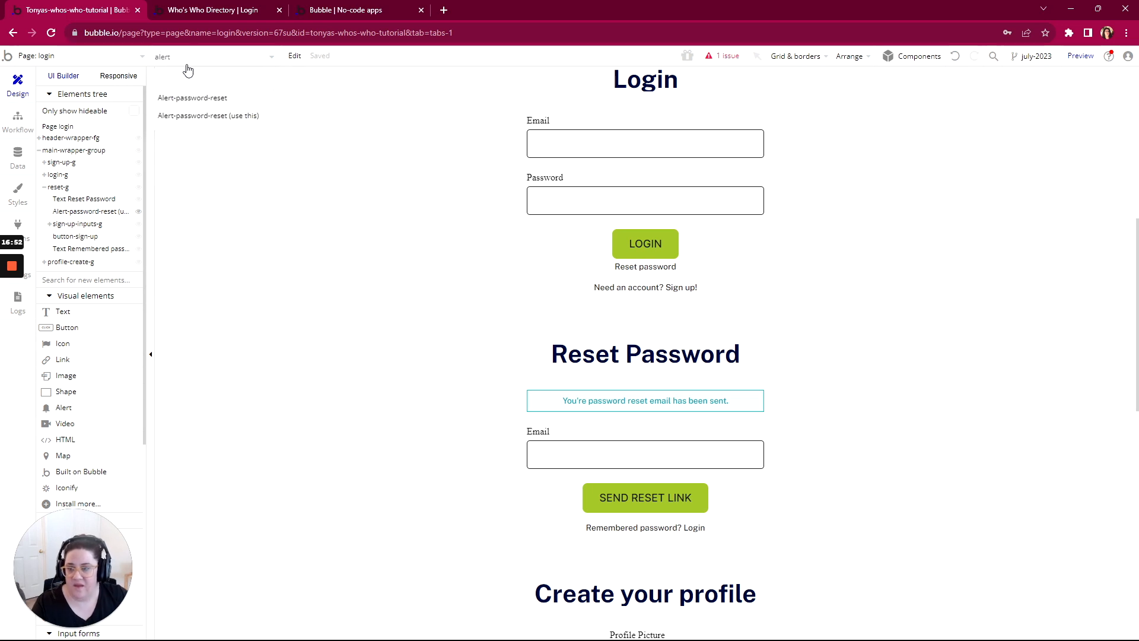
left_click(178, 98)
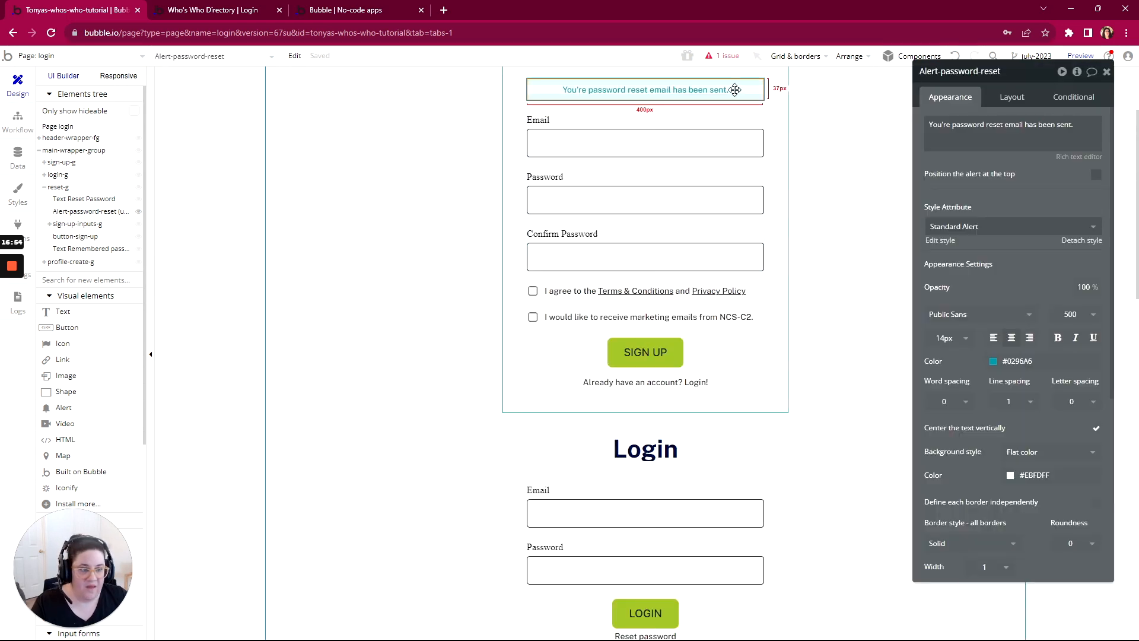
key("Escape")
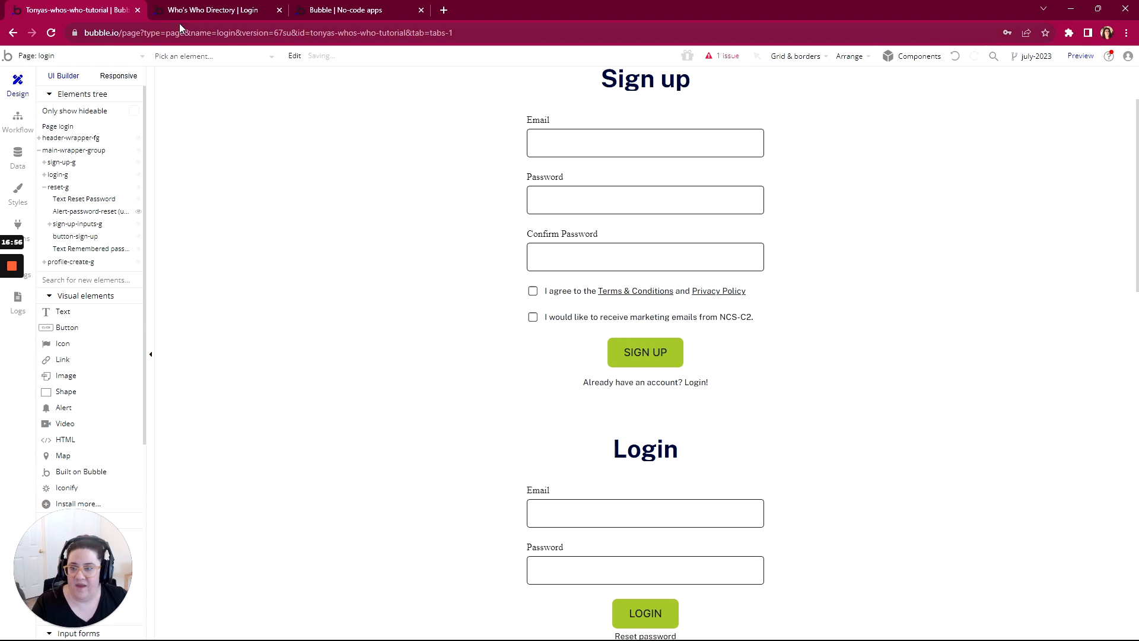
Step: Rename the remaining alert back to Alert-password-reset and use it as the element of the workflow's Show message action
left_click(177, 59)
type("aler")
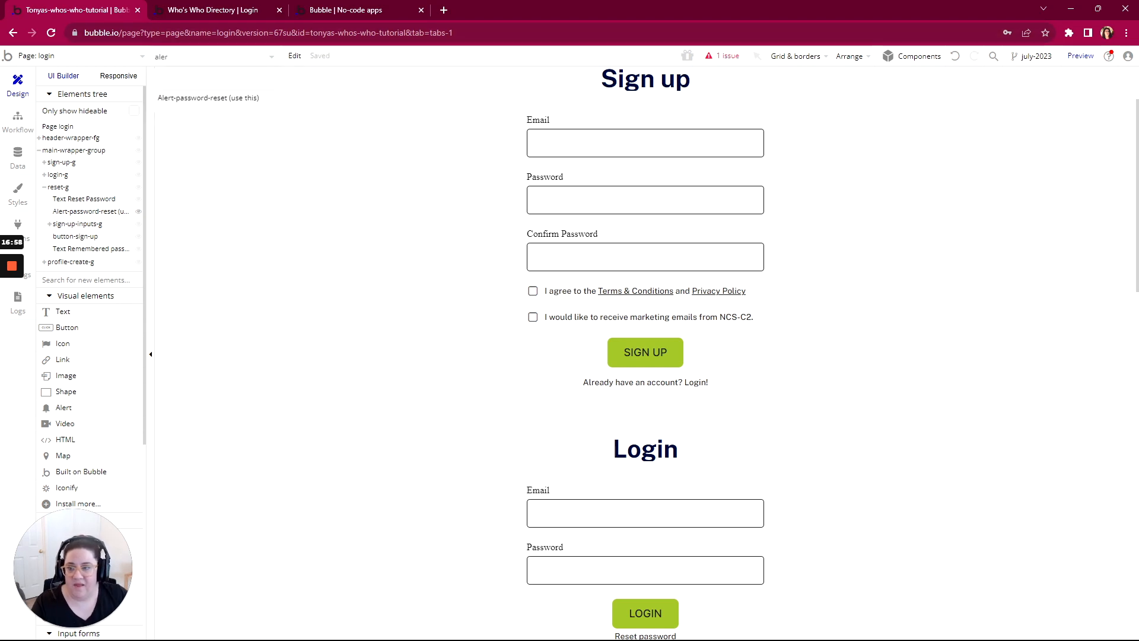
left_click(191, 101)
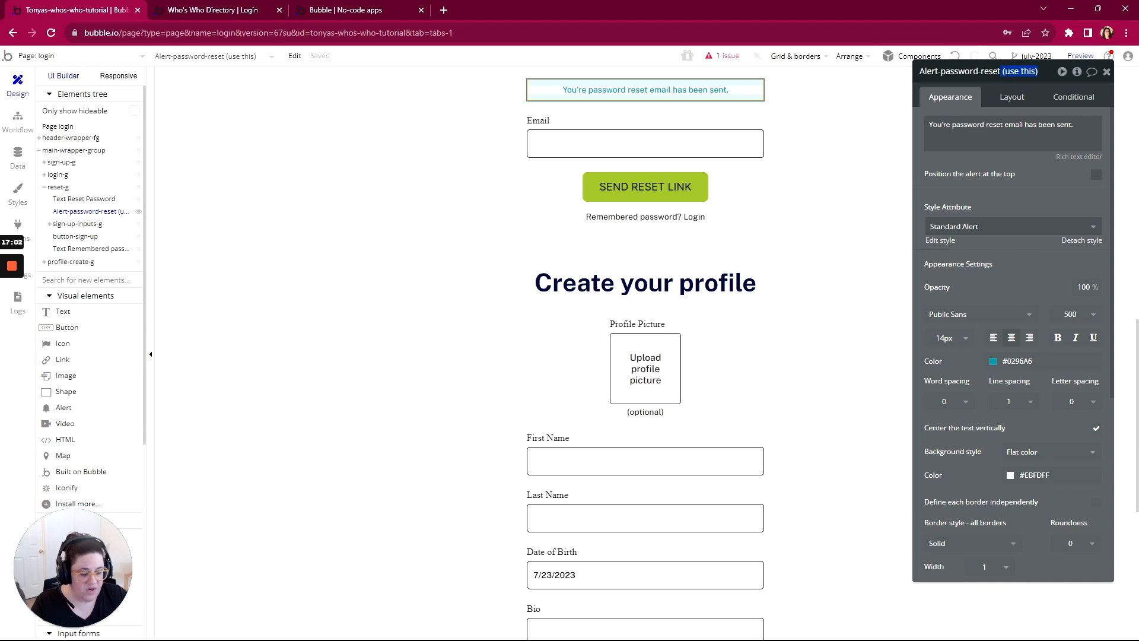
key("BackSpace")
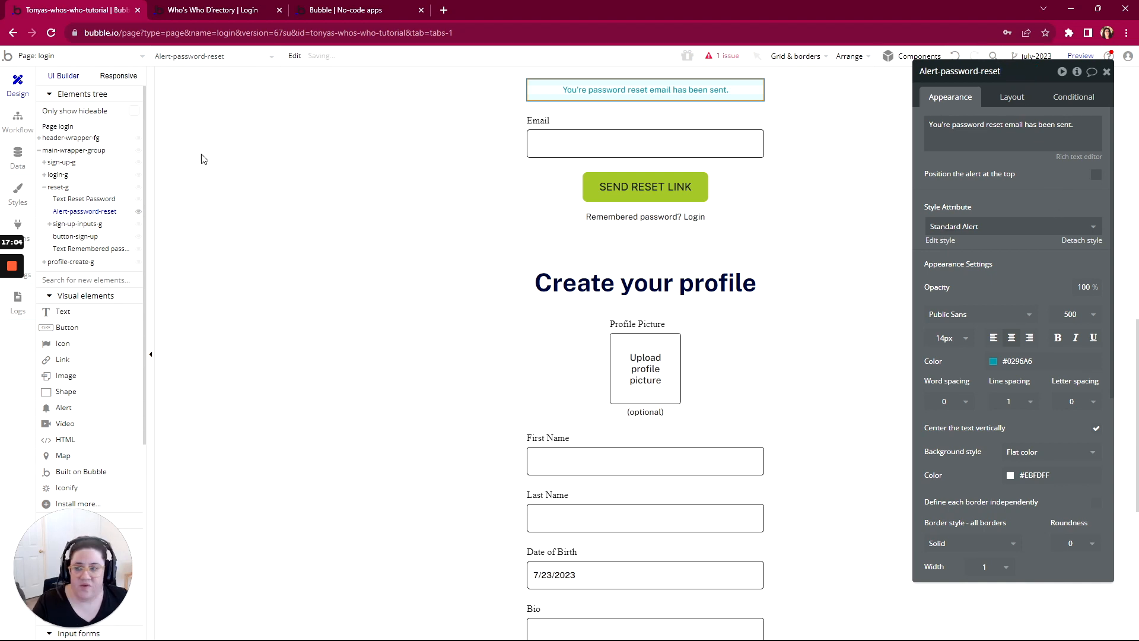
left_click(18, 118)
mouse_move(254, 209)
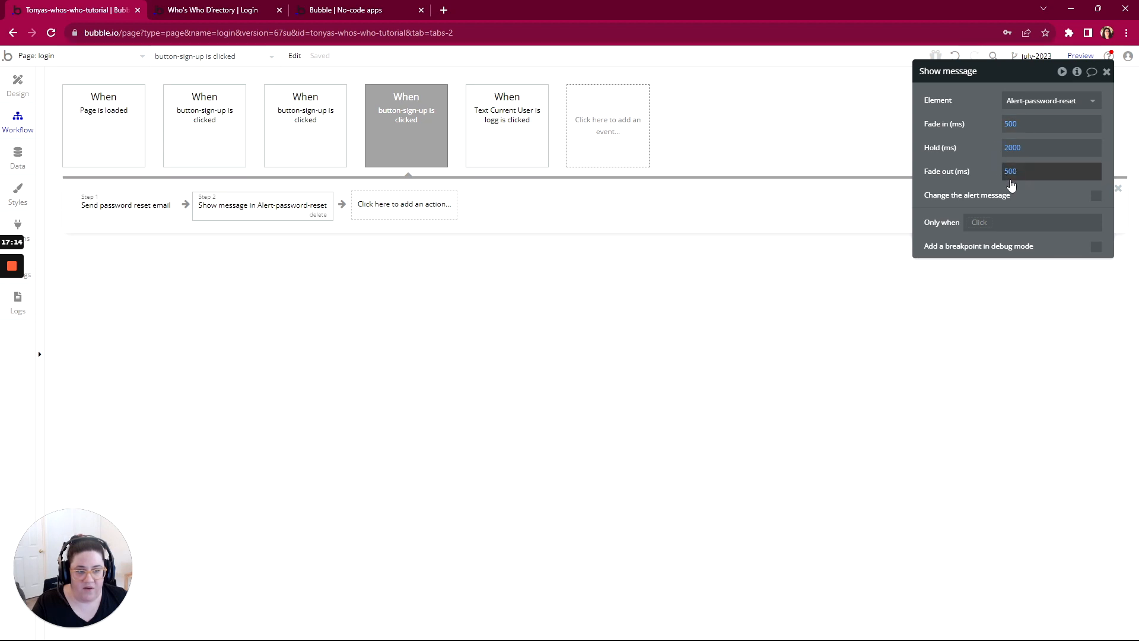
Step: Refresh the login page preview, enter the account email in the Reset Password form and send the reset link
left_click(195, 12)
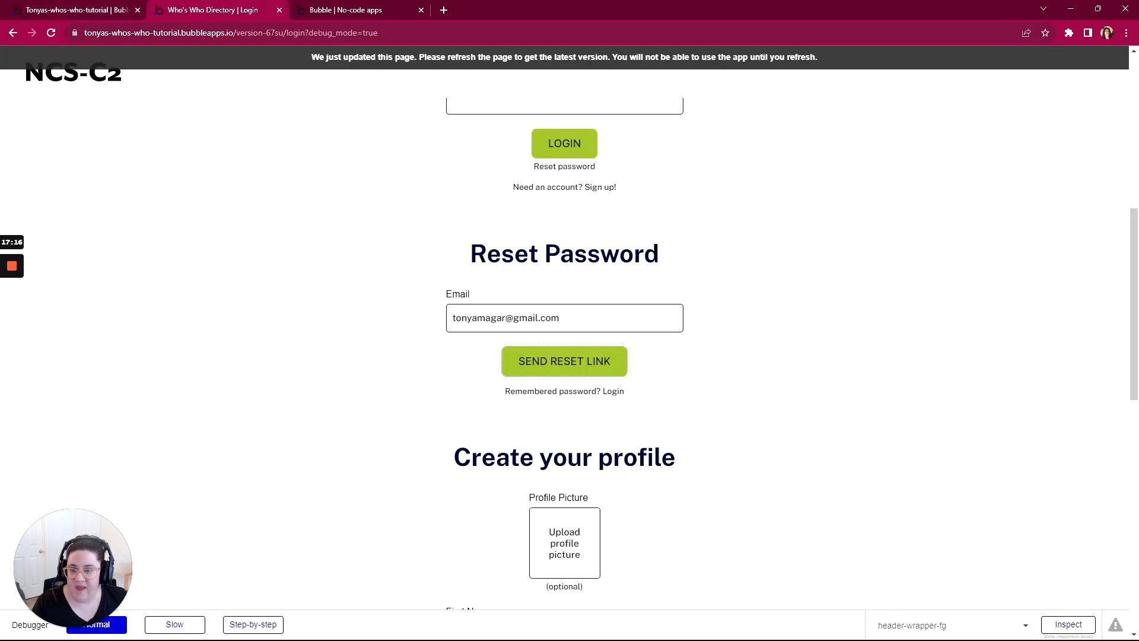
left_click(381, 67)
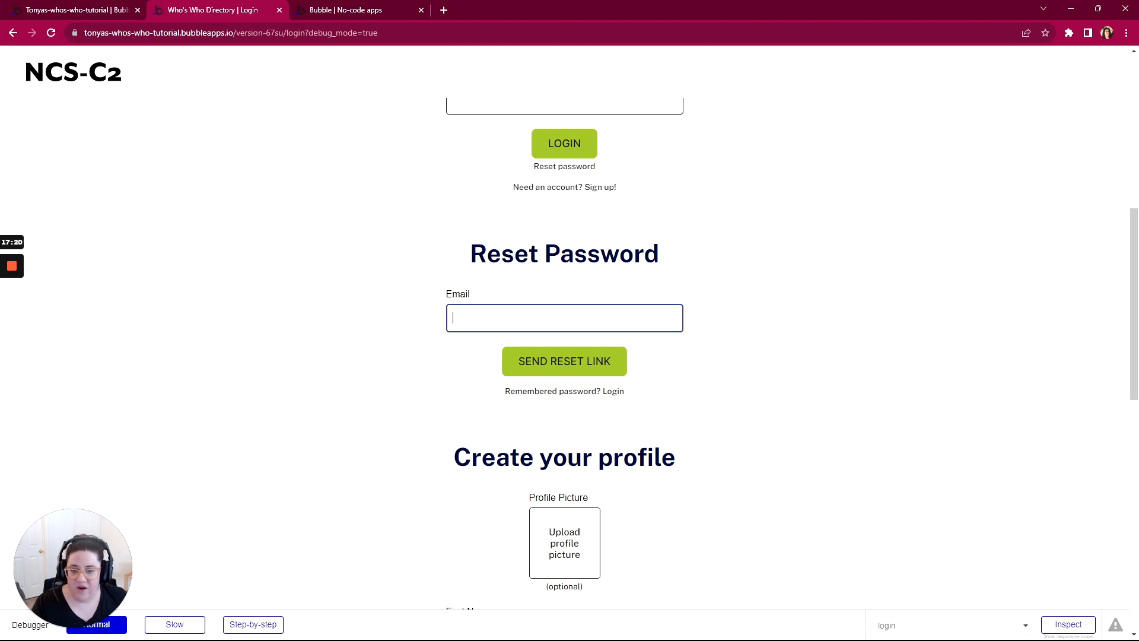
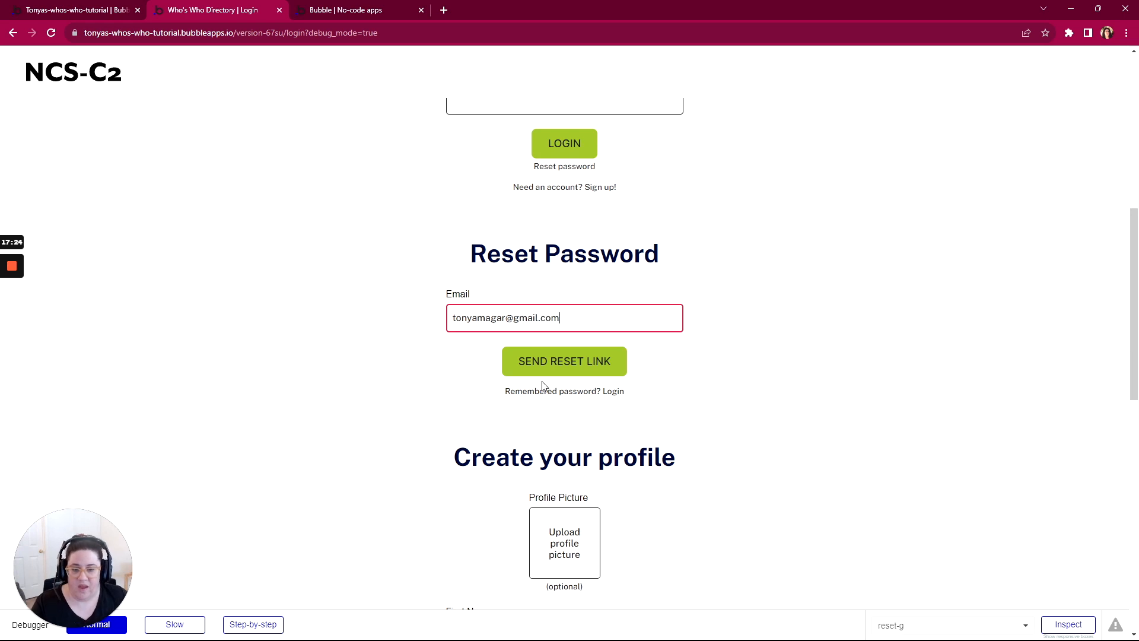
left_click(558, 367)
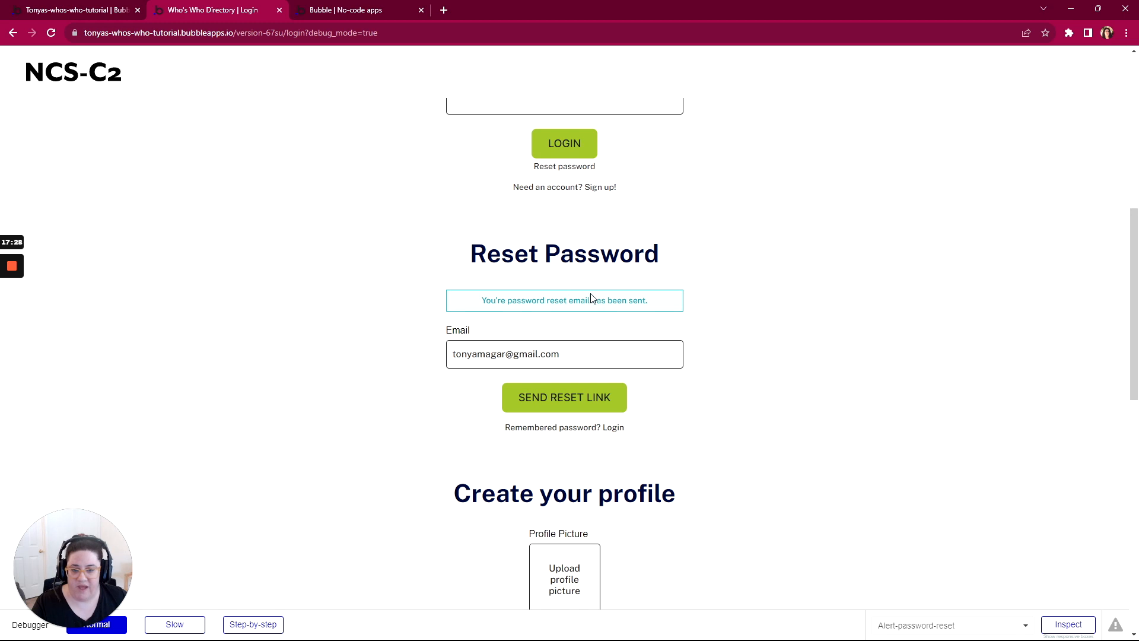
Step: Look through the preview's Sign up, Login, Reset Password and Create your profile forms
scroll(547, 315, "down", 1)
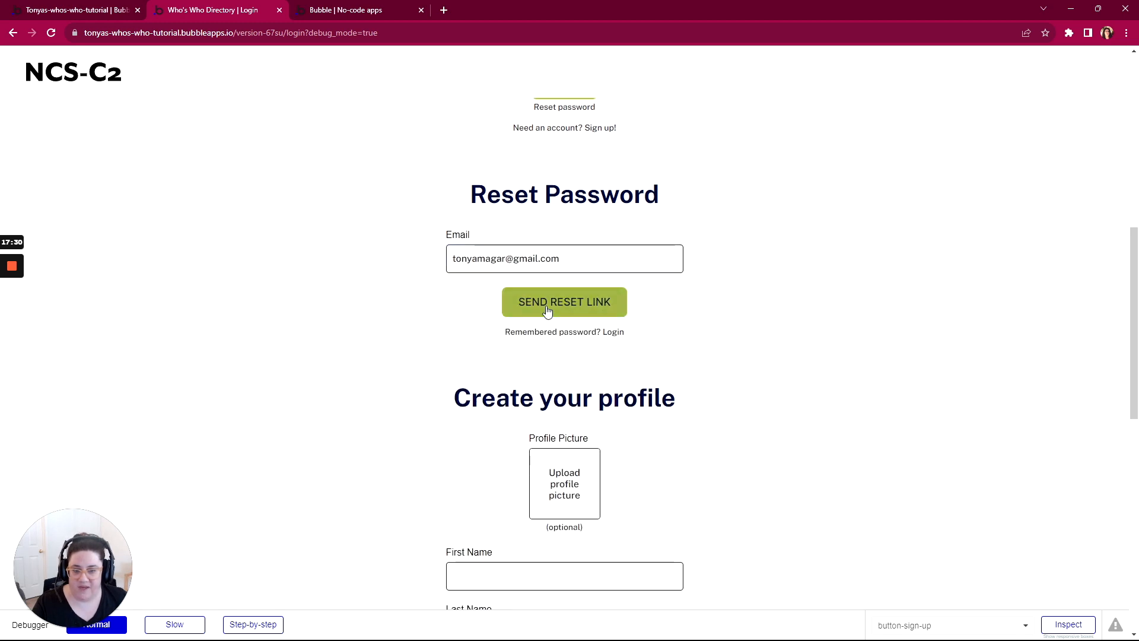
scroll(547, 312, "down", 2)
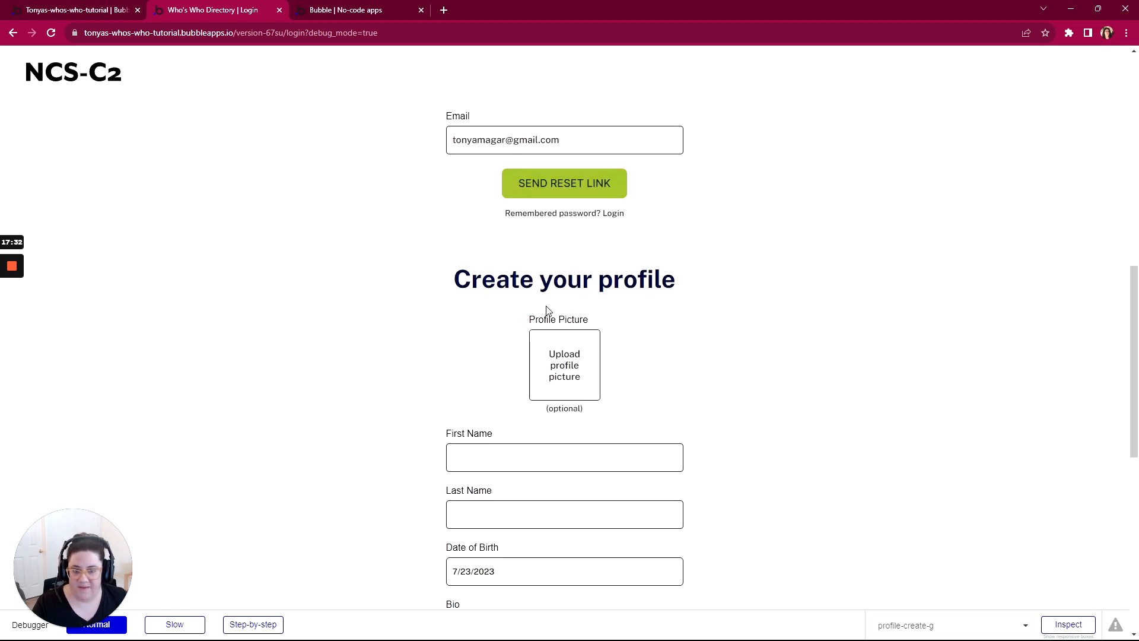
scroll(547, 311, "down", 3)
scroll(547, 312, "up", 1)
scroll(547, 311, "up", 1)
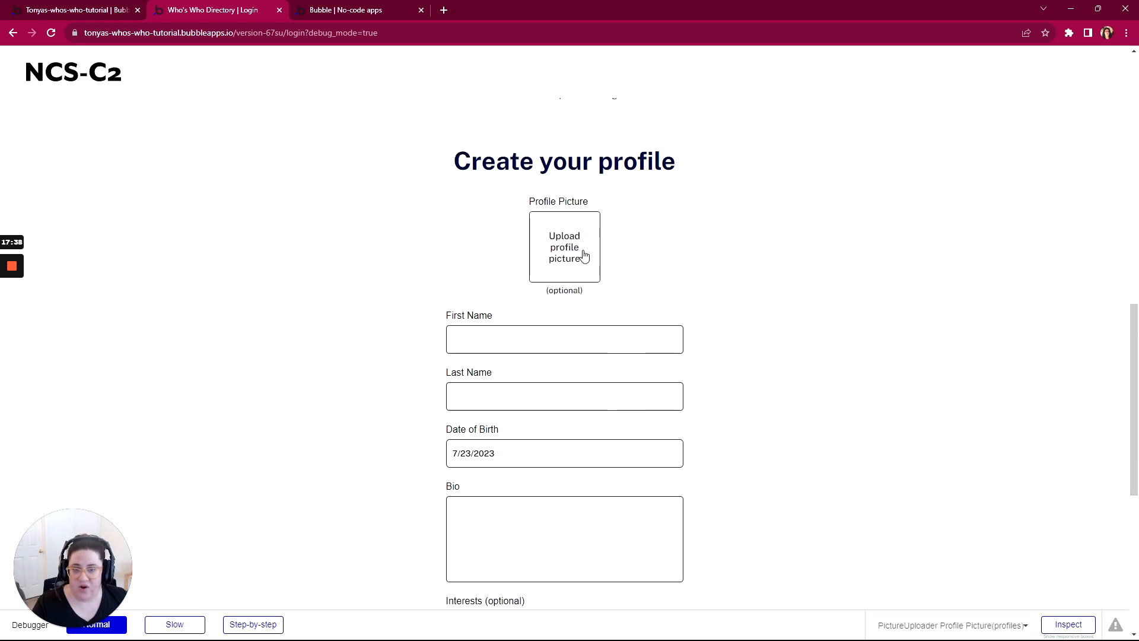
scroll(579, 267, "up", 4)
scroll(529, 254, "up", 3)
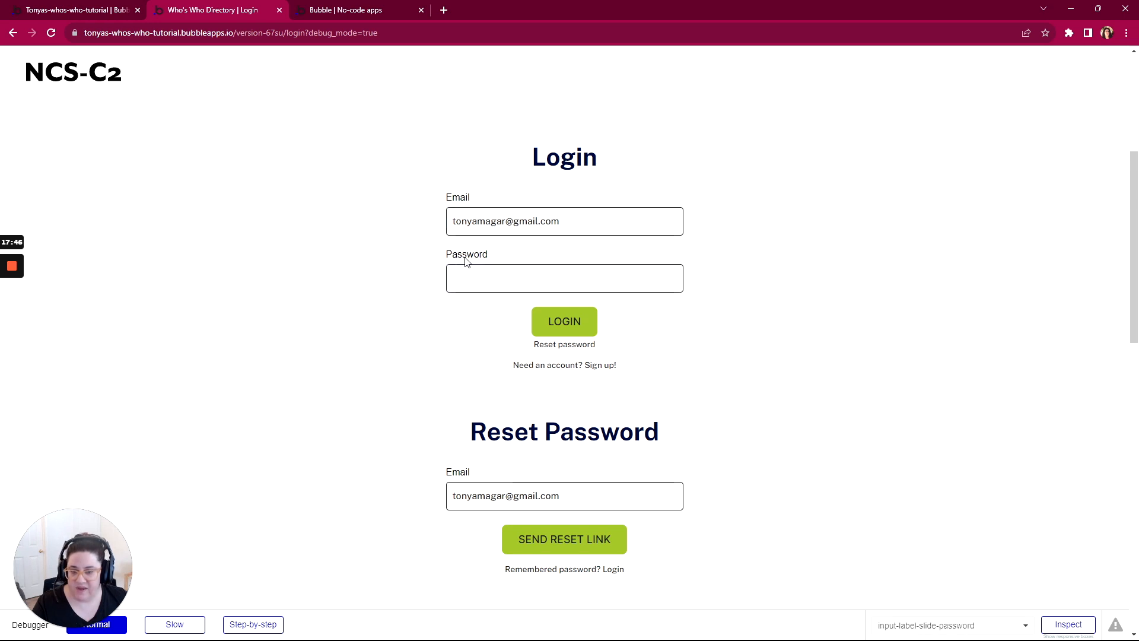
scroll(491, 319, "down", 9)
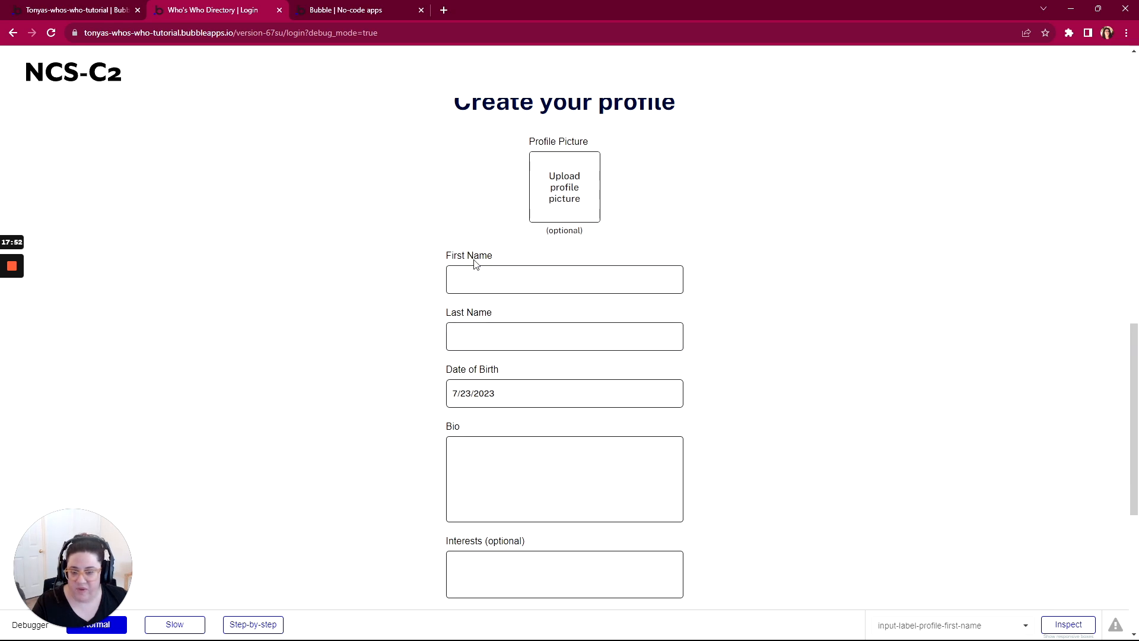
scroll(561, 335, "down", 3)
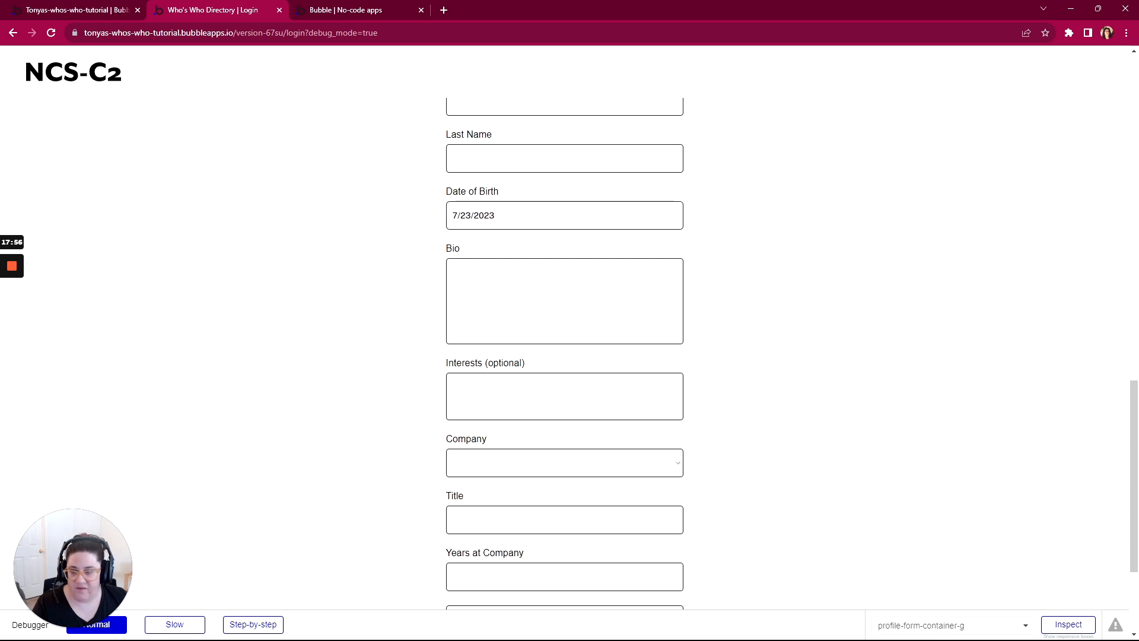
scroll(223, 223, "up", 15)
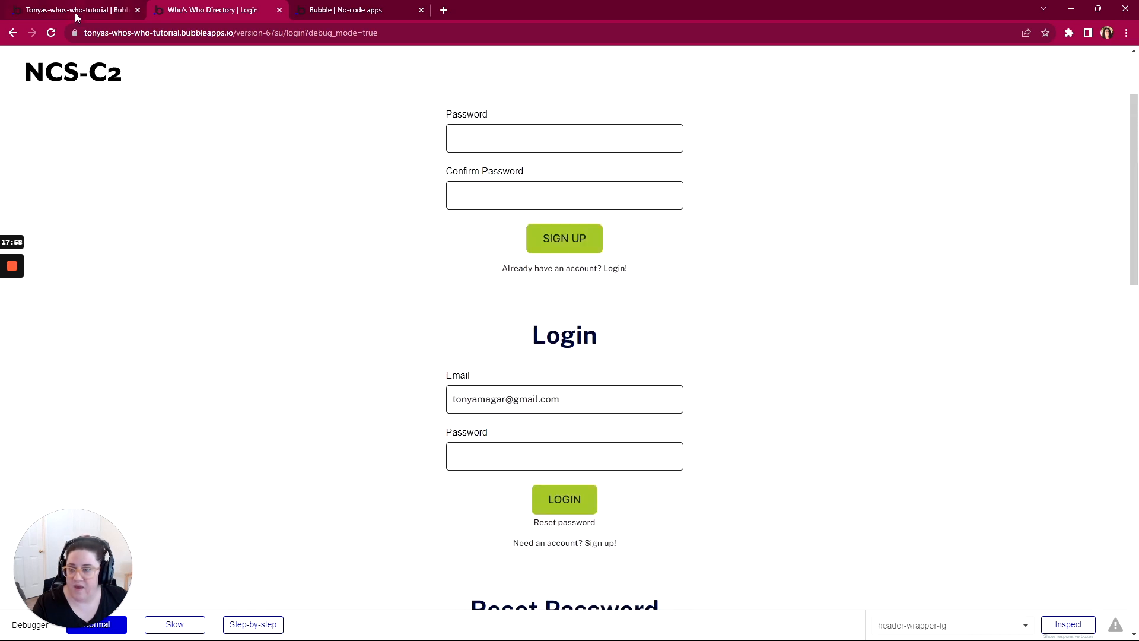
Step: Return to the editor's design view and inspect the profile picture uploader, First Name and Last Name inputs
left_click(75, 13)
left_click(18, 85)
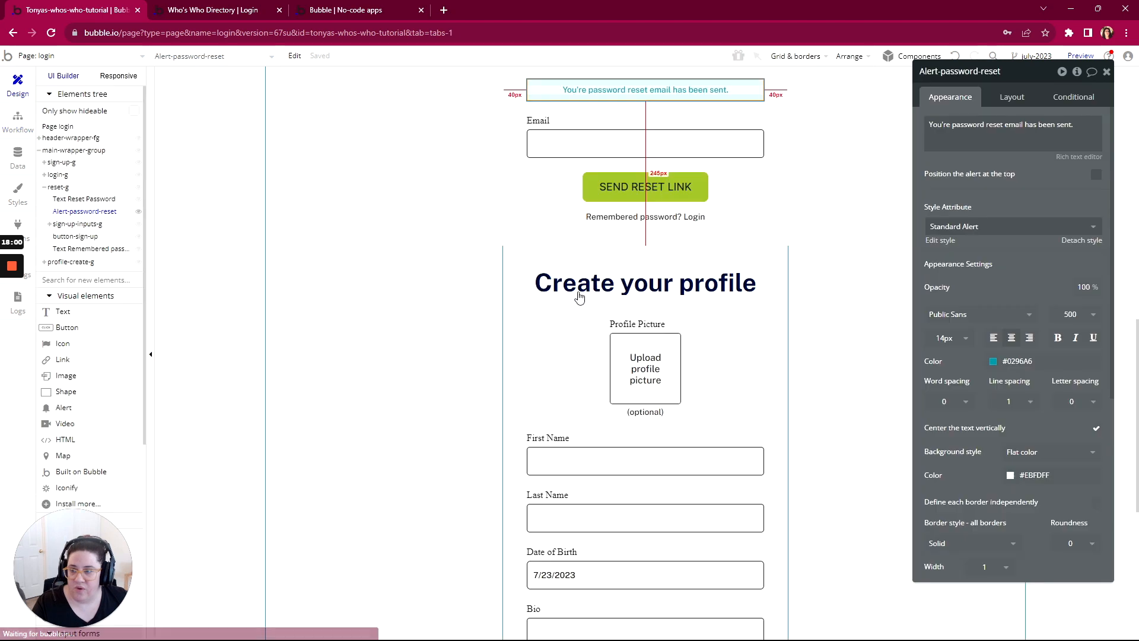
scroll(549, 268, "down", 3)
scroll(556, 269, "down", 2)
scroll(652, 208, "up", 2)
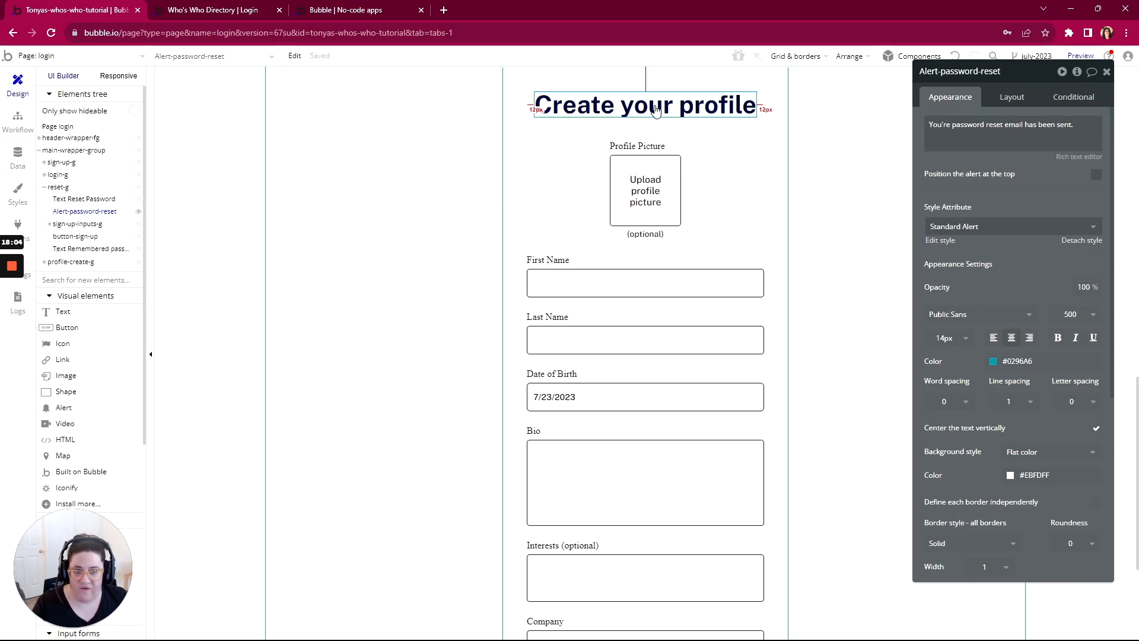
left_click(650, 196)
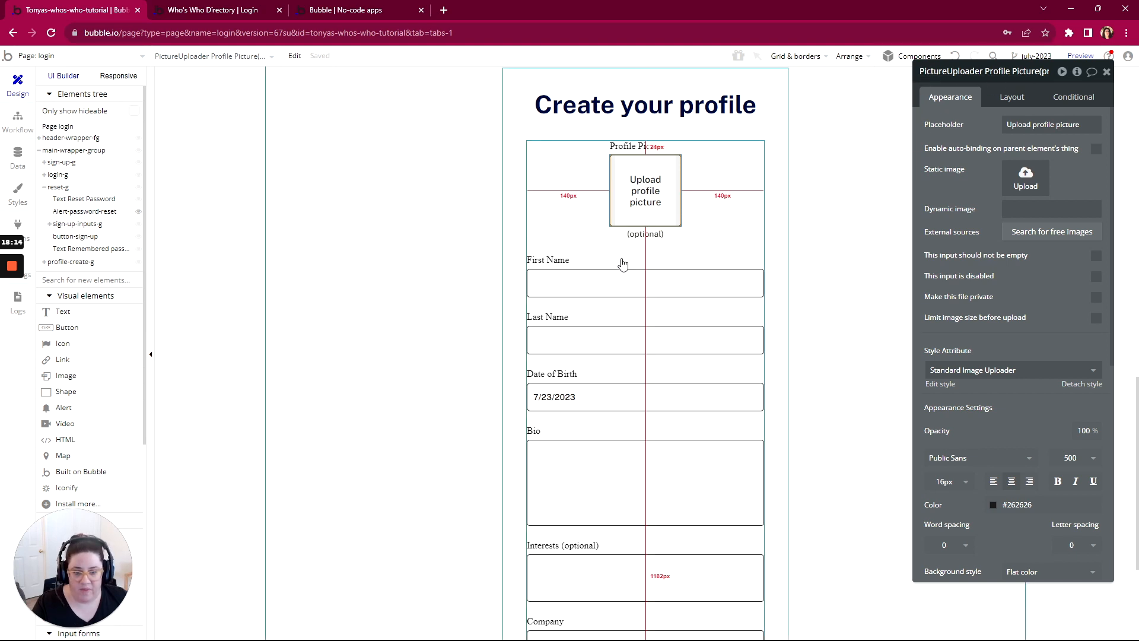
left_click(617, 285)
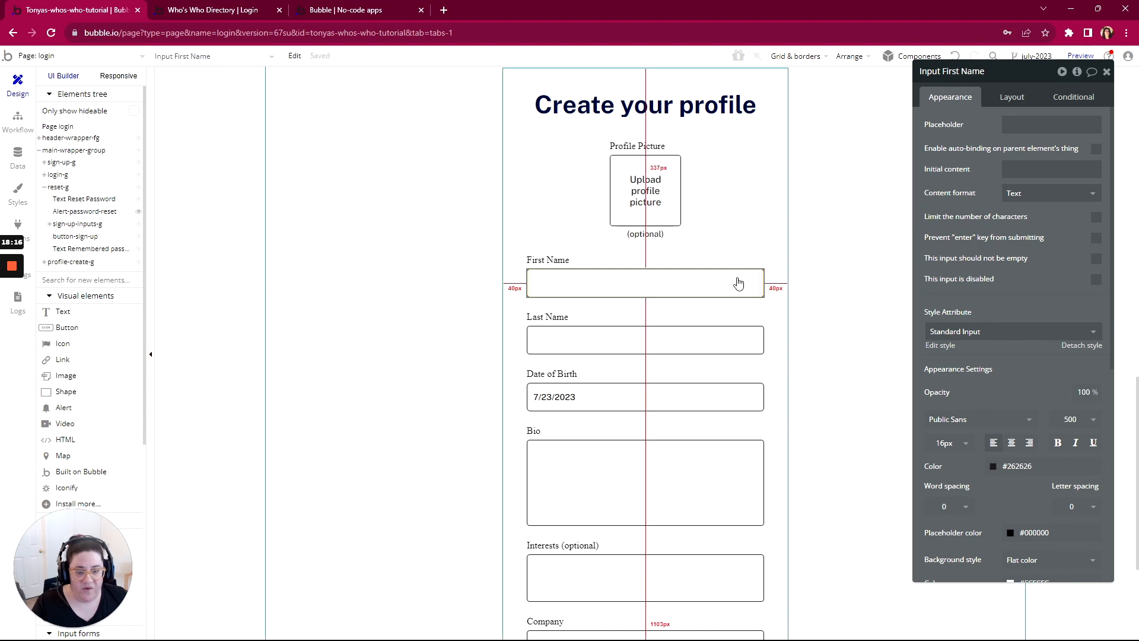
left_click(624, 339)
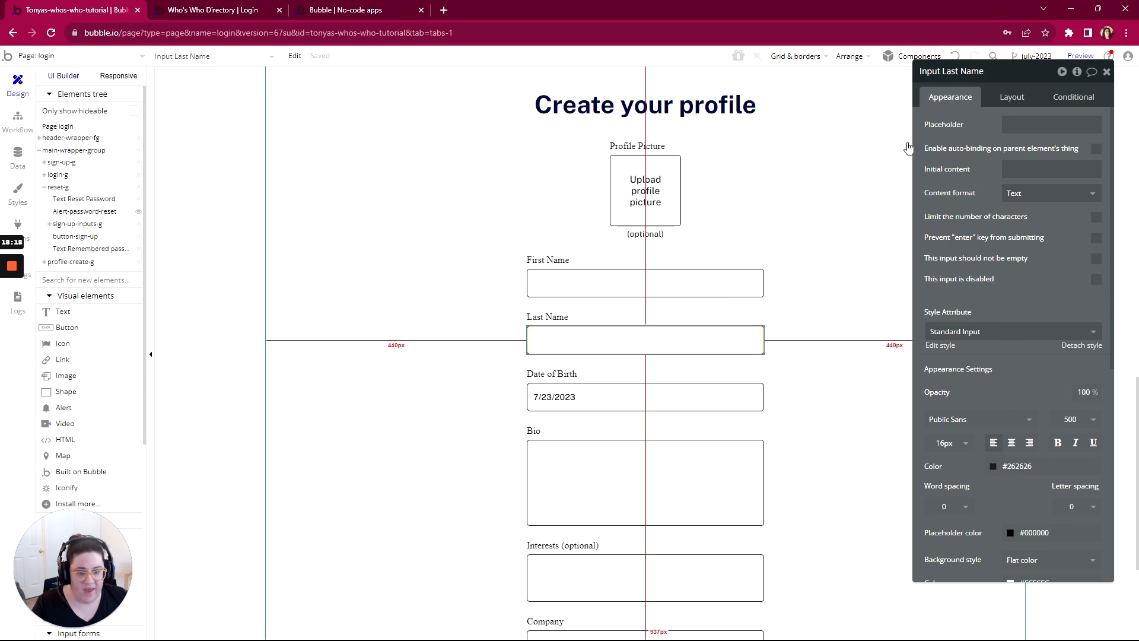
Step: Rename the profile form's date of birth picker as Date/TimePicker Date of Birth
scroll(653, 356, "down", 4)
left_click(656, 161)
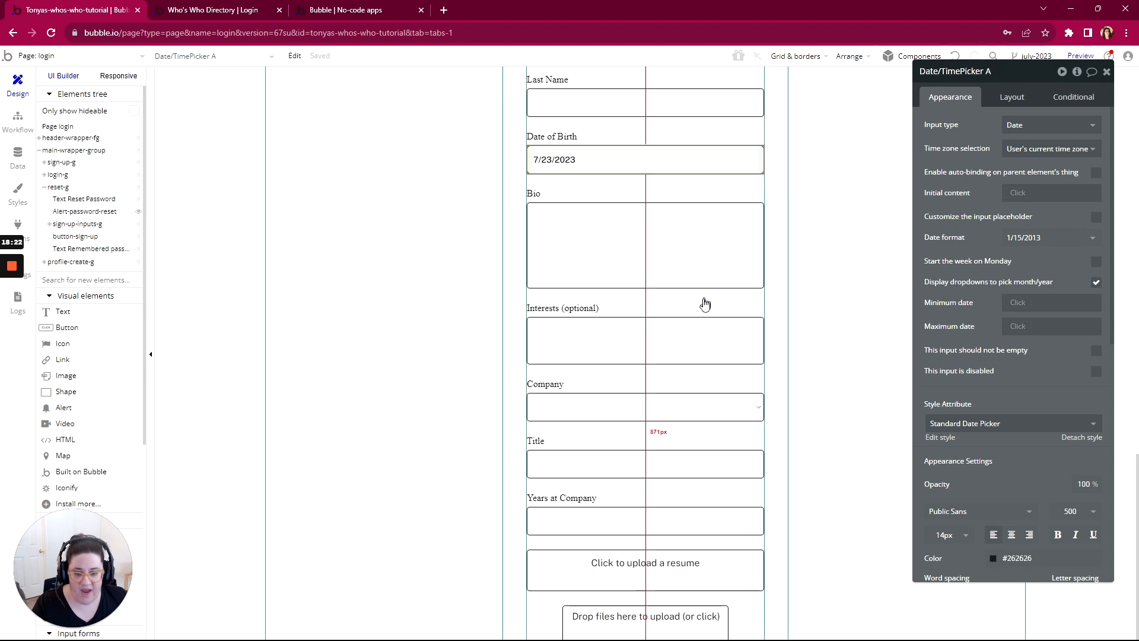
scroll(705, 304, "down", 1)
scroll(704, 304, "up", 3)
scroll(703, 302, "down", 3)
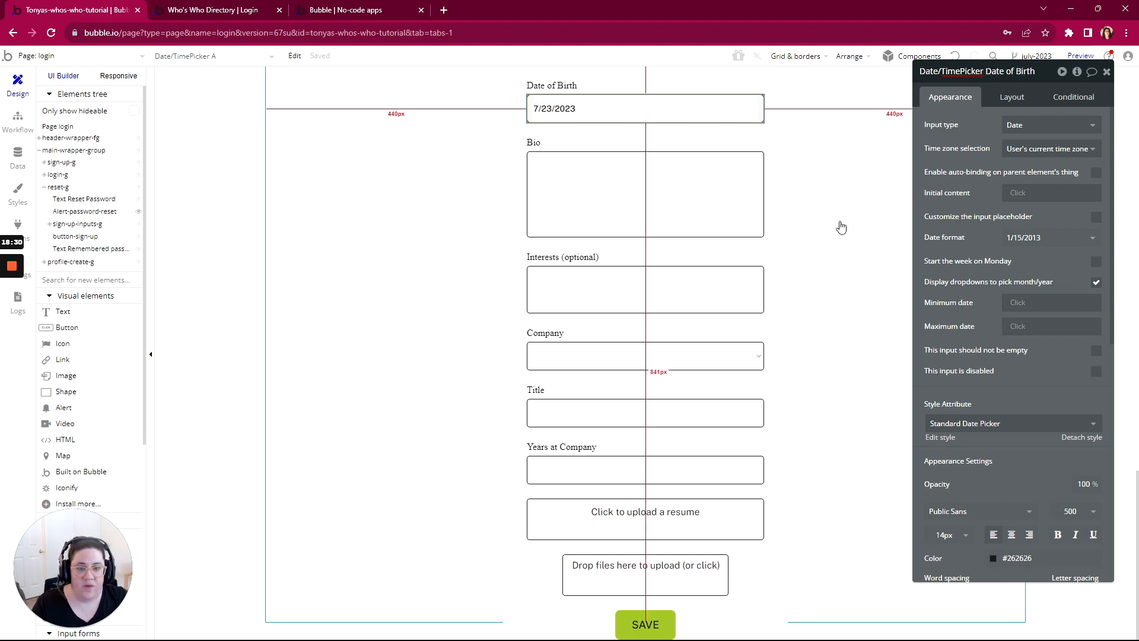
Step: Replace the static choices of the profile form's Interests multidropdown with Bubble, FlutterFlow, Xano and APIs
left_click(681, 188)
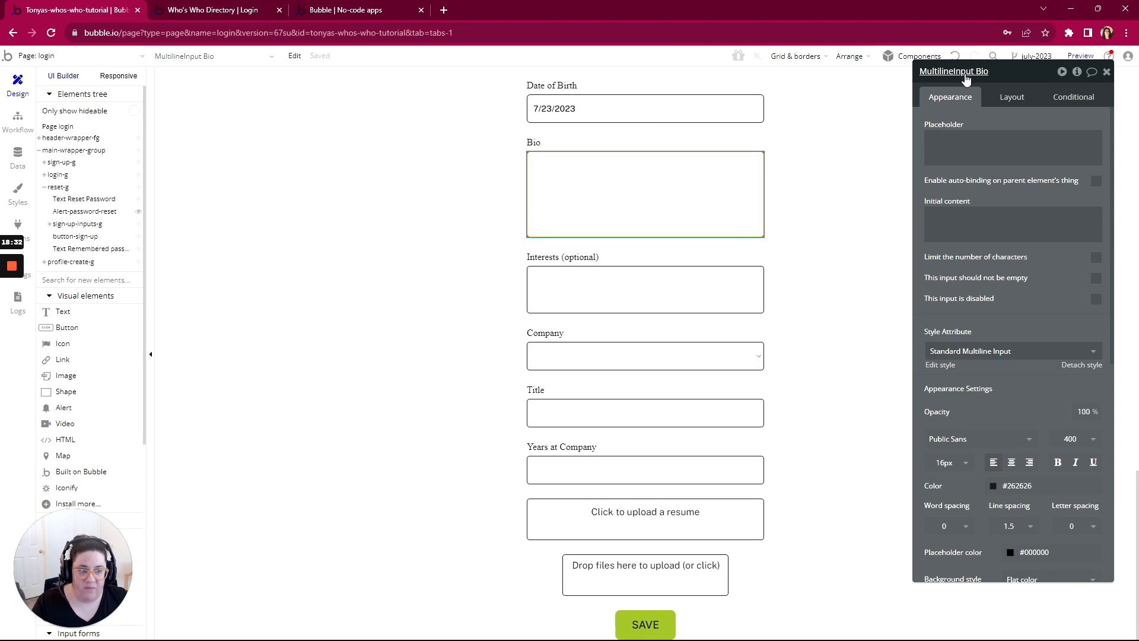
left_click(648, 298)
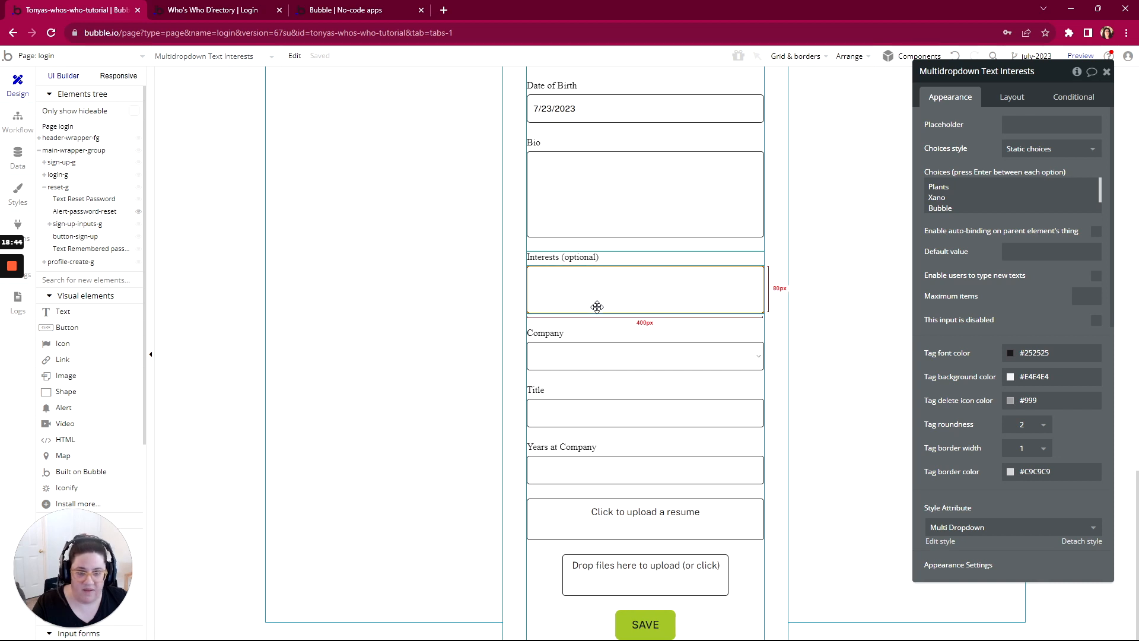
double_click(938, 187)
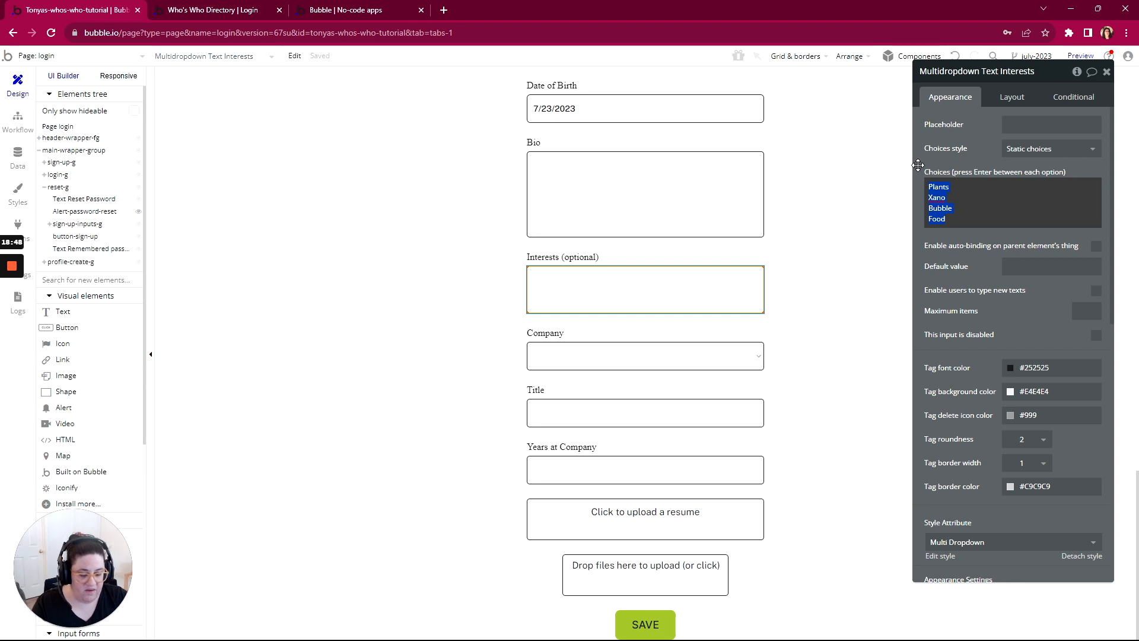
key("ctrl+a")
key("BackSpace")
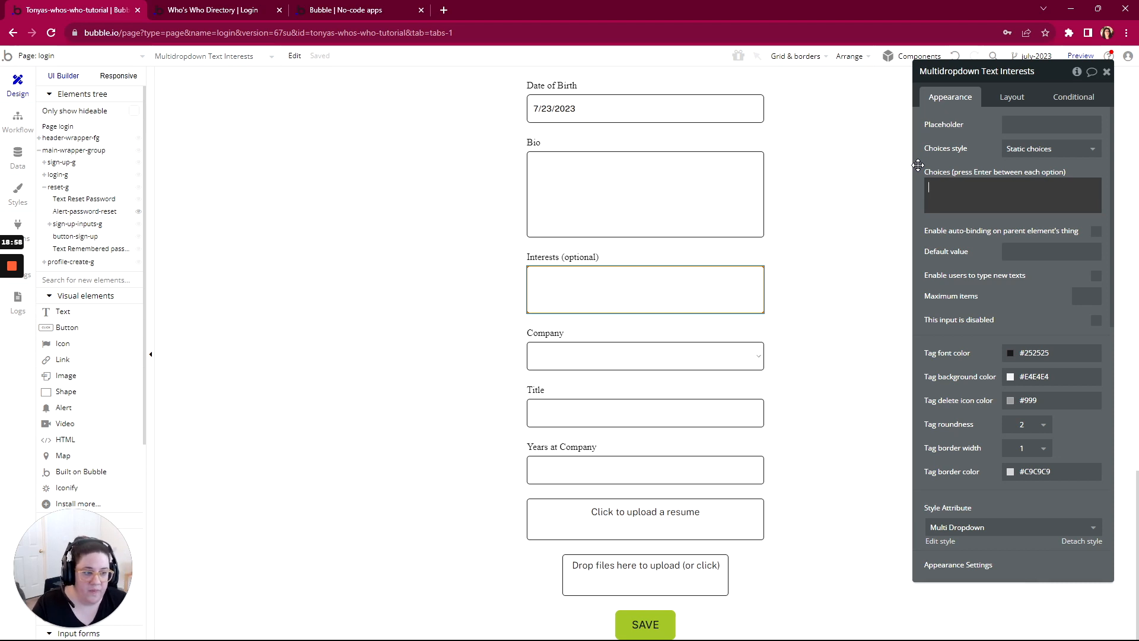
type("Bubble ")
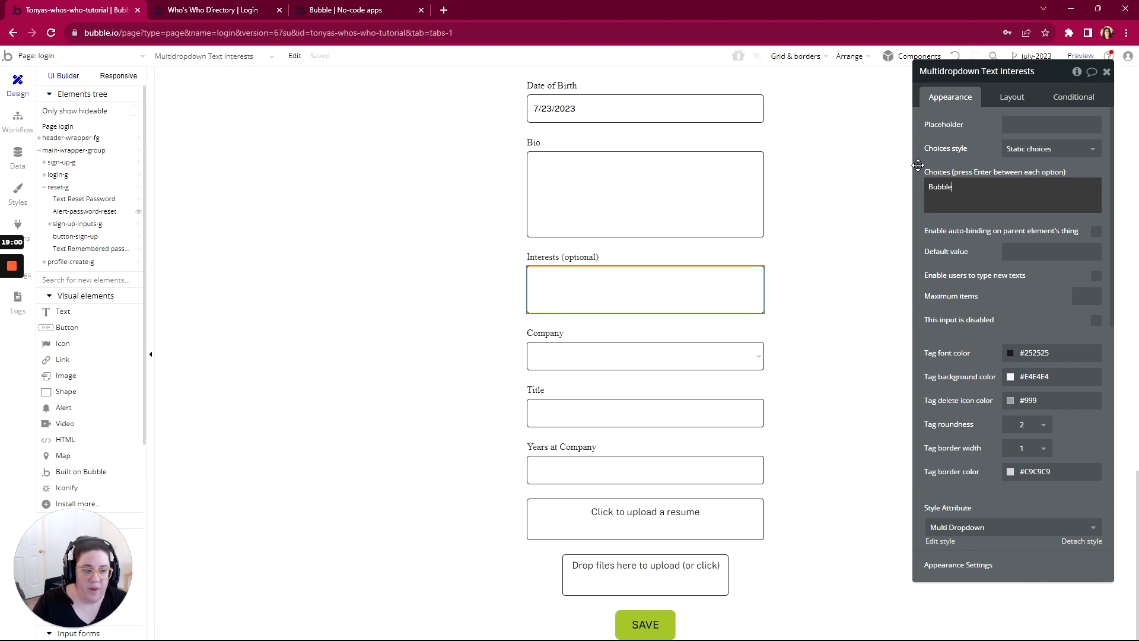
type("FlutterFlo")
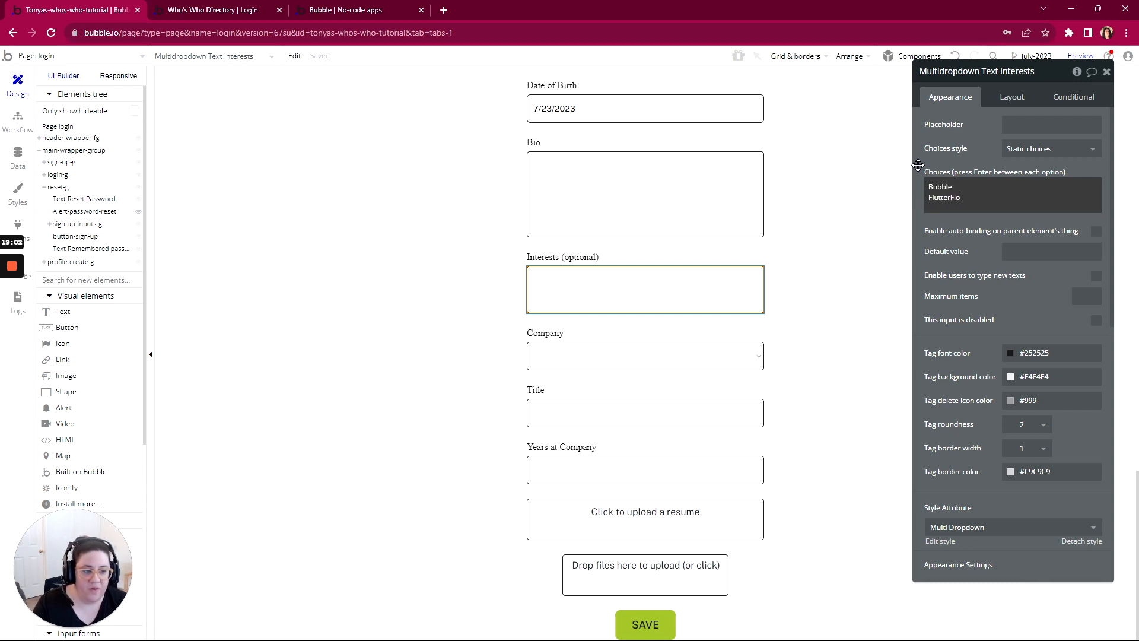
type("w")
key("Return")
type("Xano")
key("Return")
type("APIs")
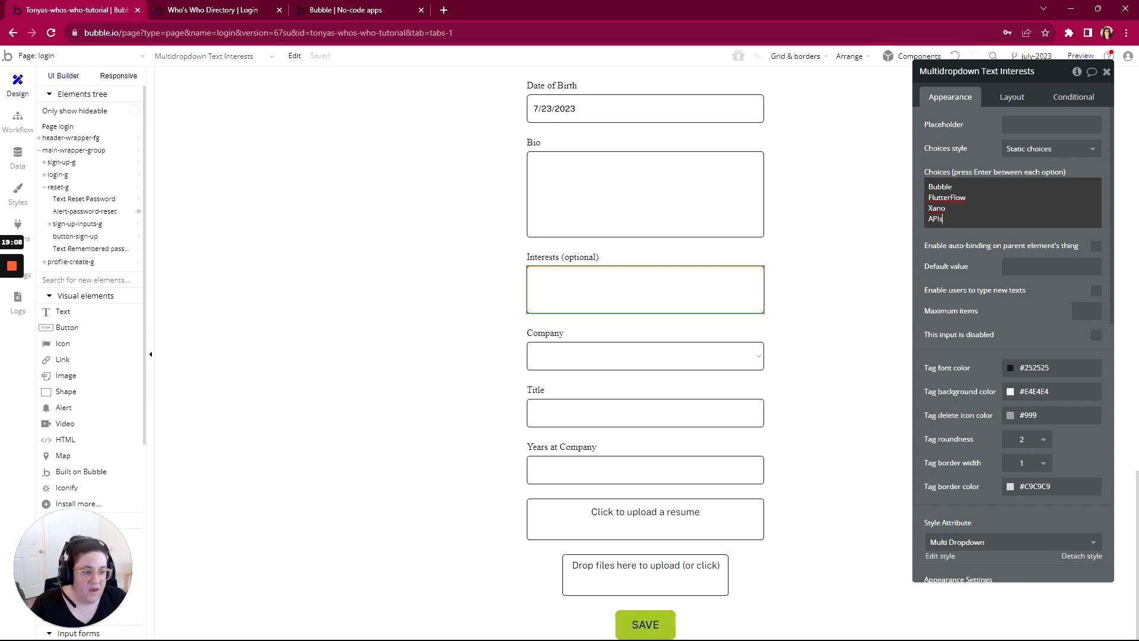
Step: Add Dittofi between Bubble and FlutterFlow in the Interests multidropdown's choices
key("Return")
type("D")
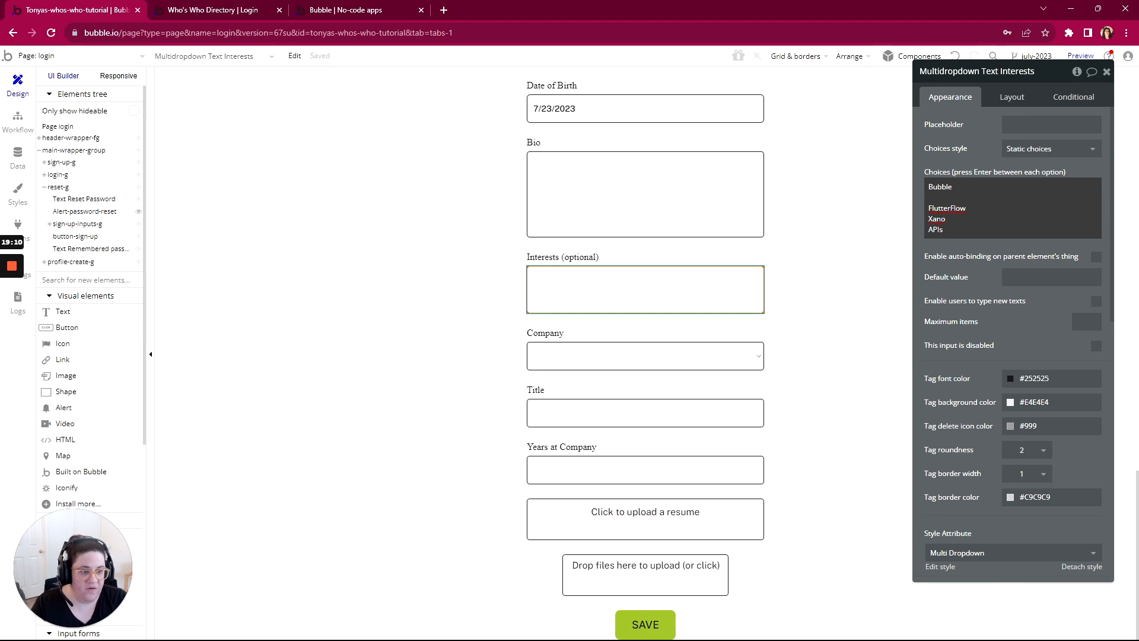
type("ittofi")
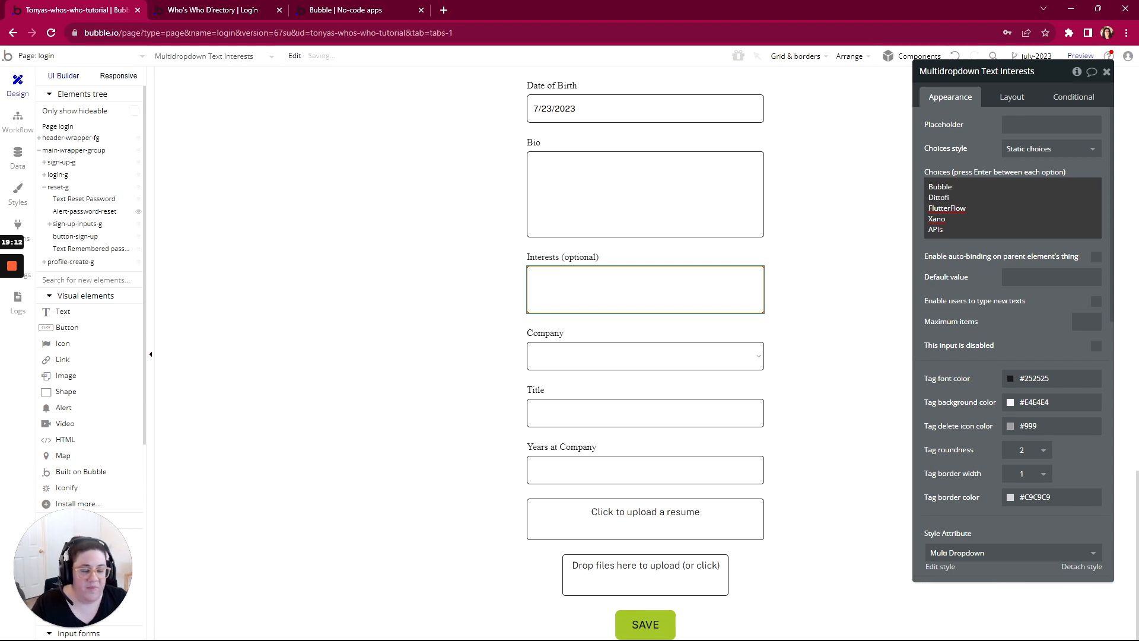
left_click(955, 156)
left_click(957, 187)
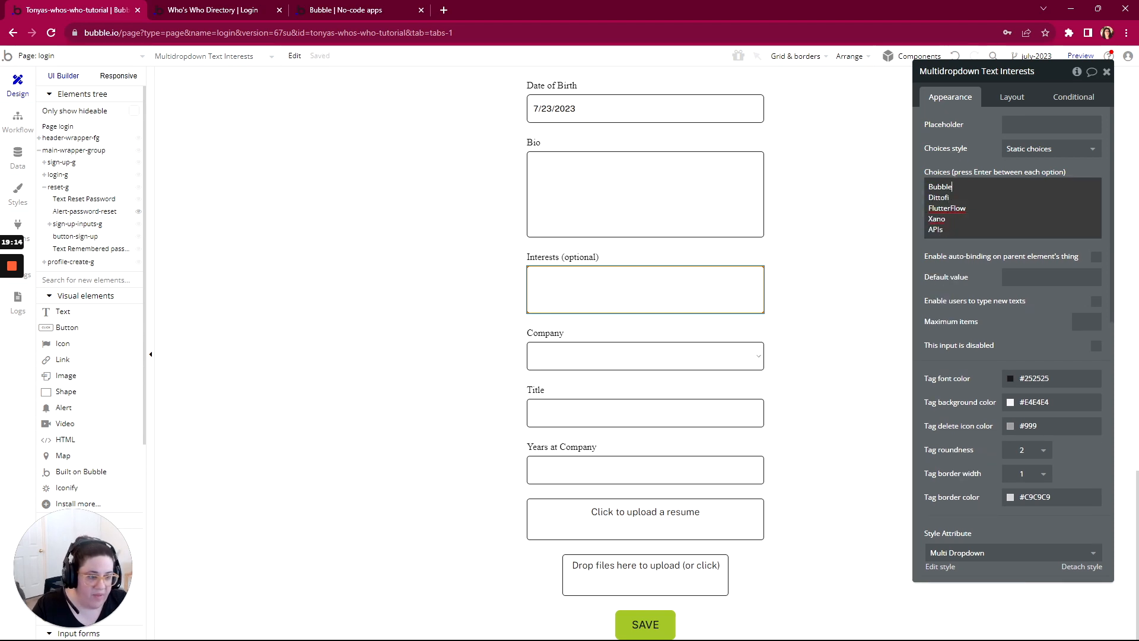
left_click(955, 245)
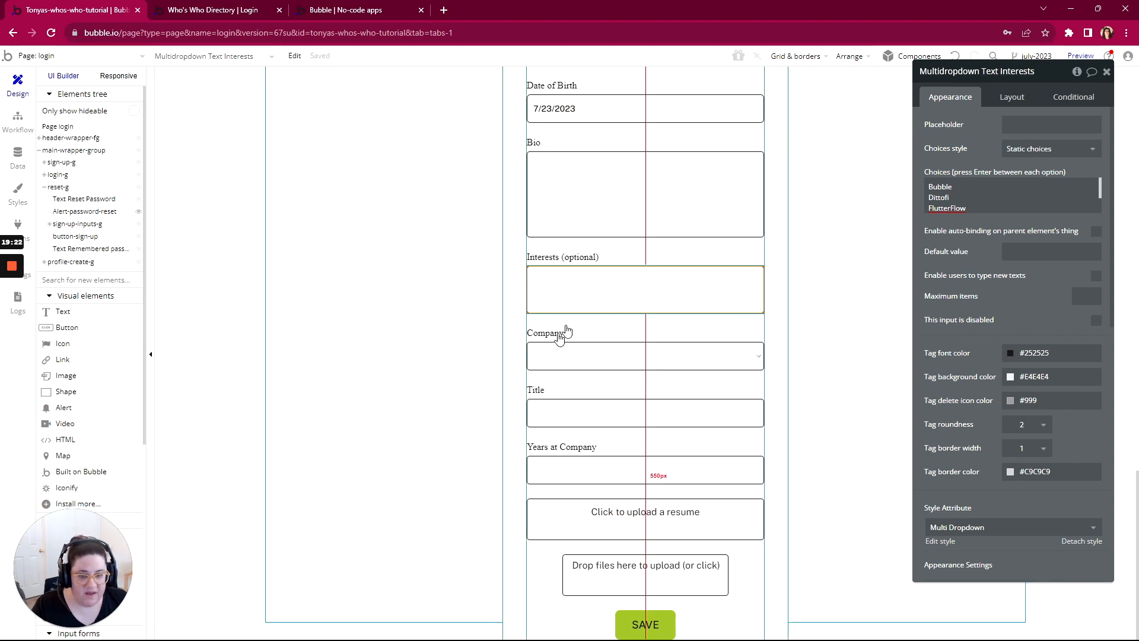
Step: Replace the Company dropdown with an Input element and apply the Standard Input style to it
left_click(562, 356)
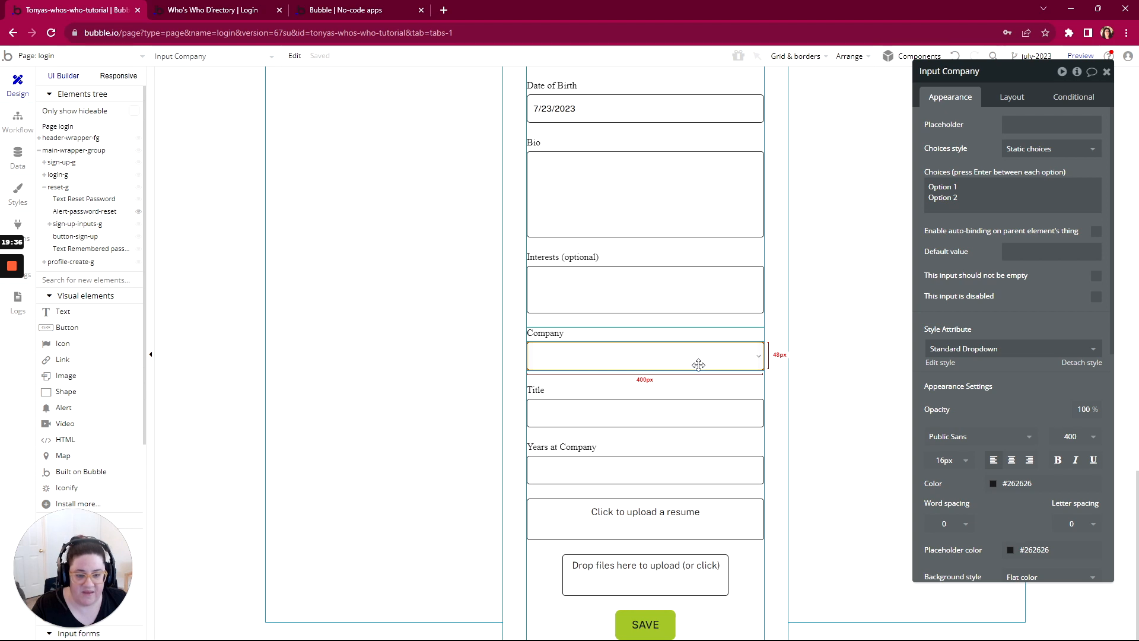
right_click(602, 354)
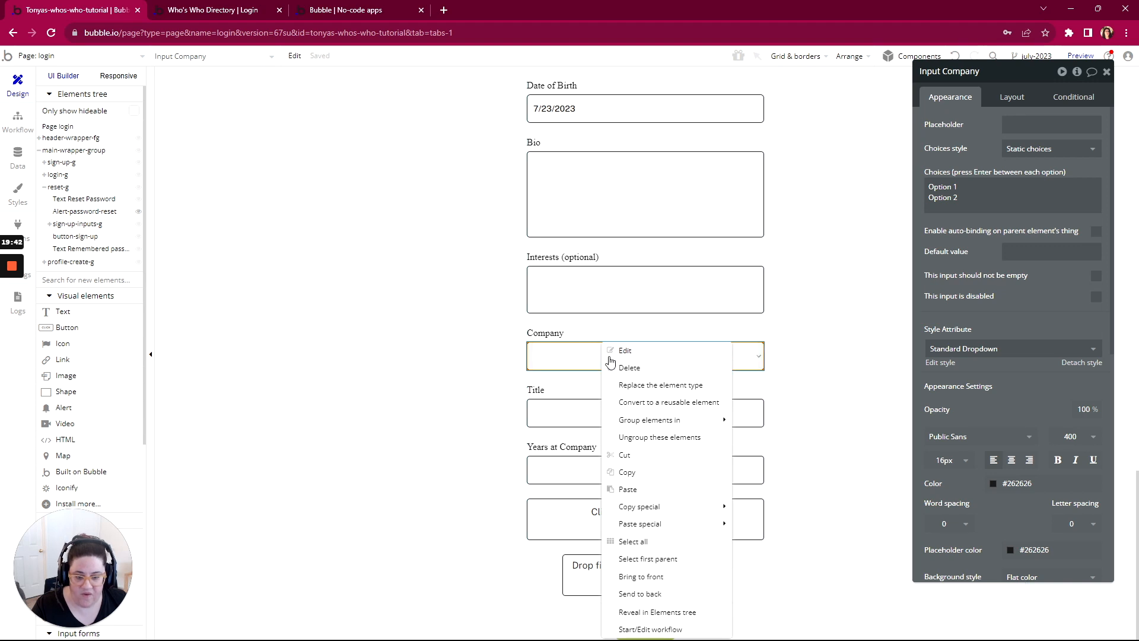
left_click(635, 393)
left_click(586, 189)
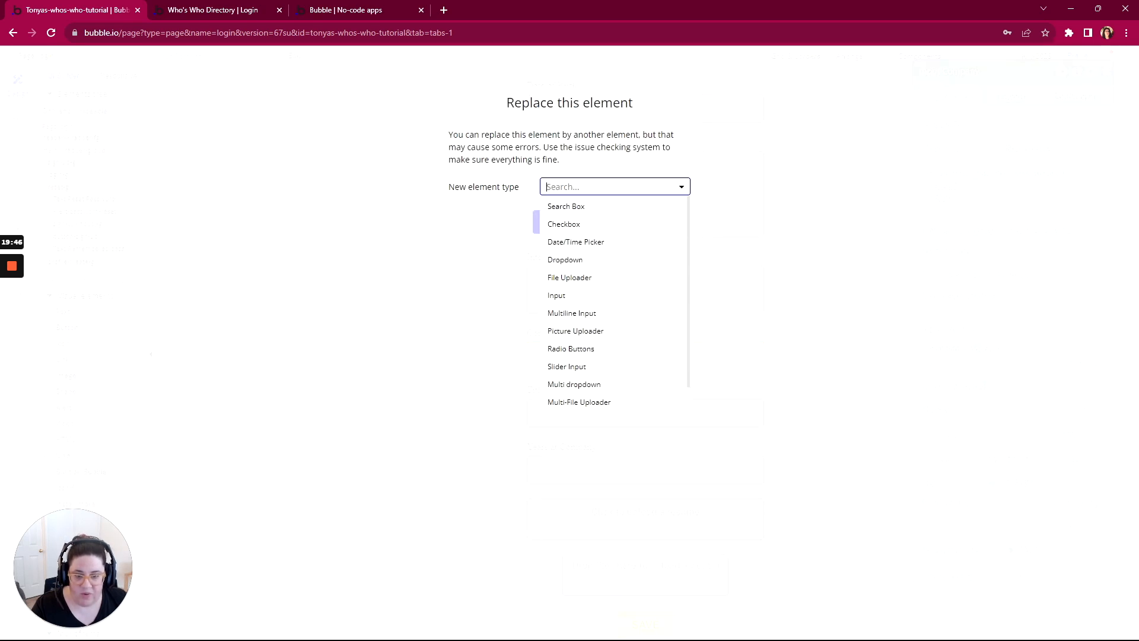
left_click(558, 296)
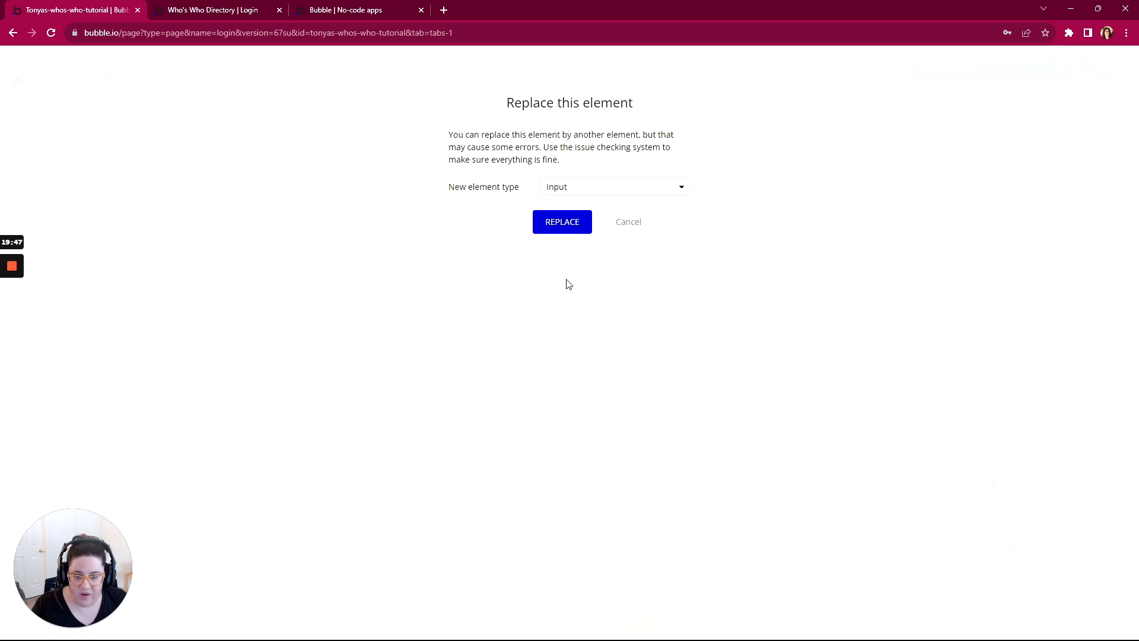
left_click(568, 223)
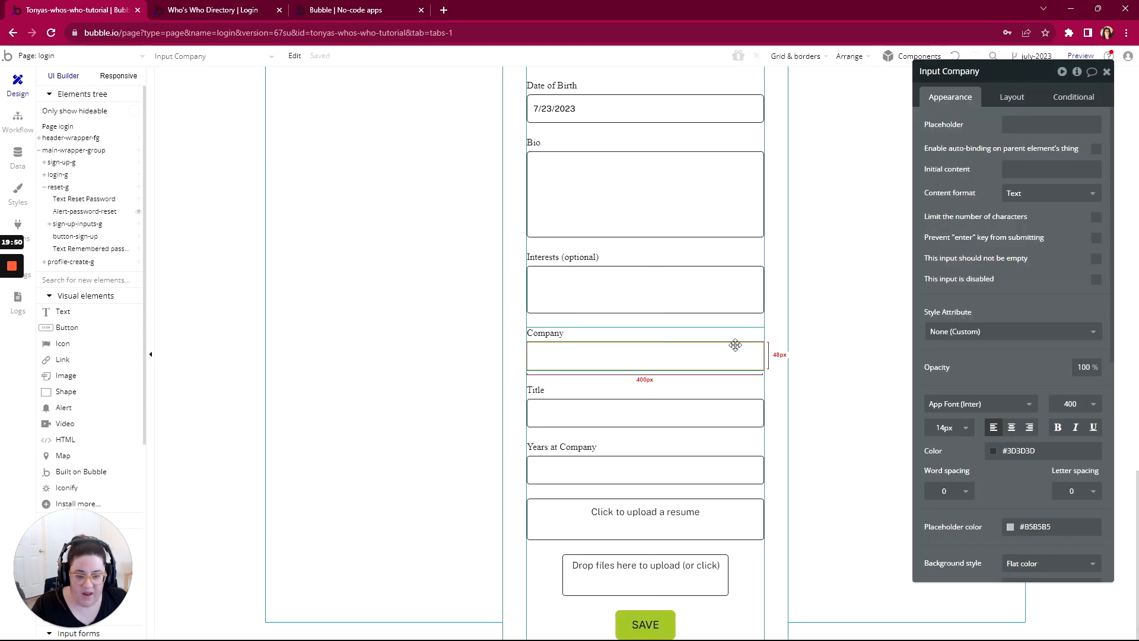
left_click(949, 331)
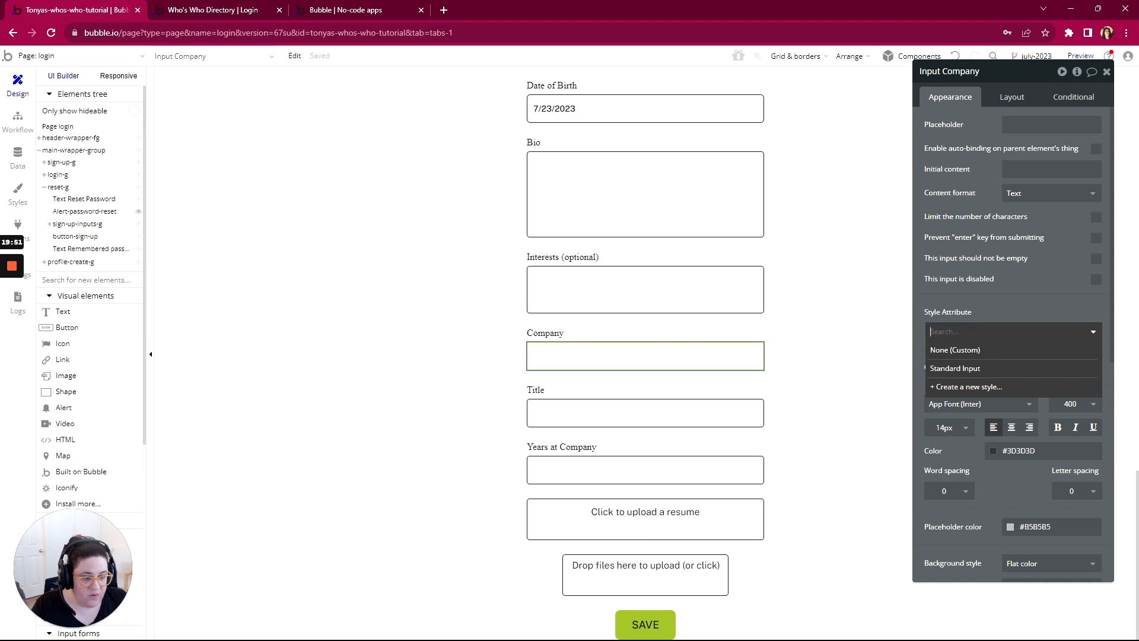
left_click(950, 368)
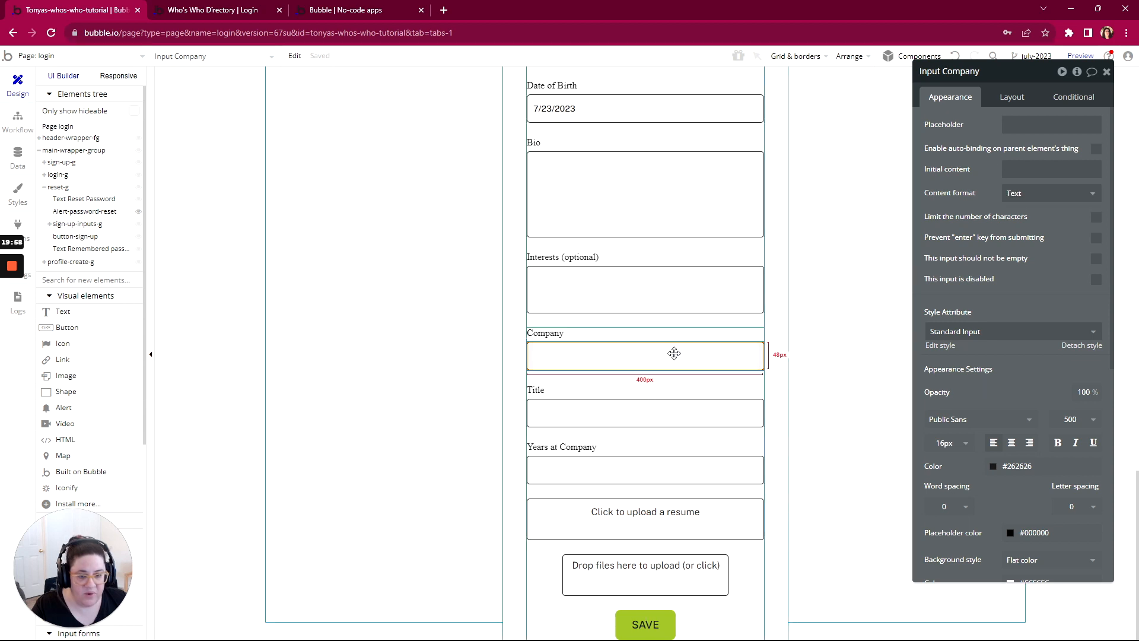
Step: Inspect the Title and Years at Company inputs, the resume uploader and the reference letters multi-file uploader
left_click(588, 412)
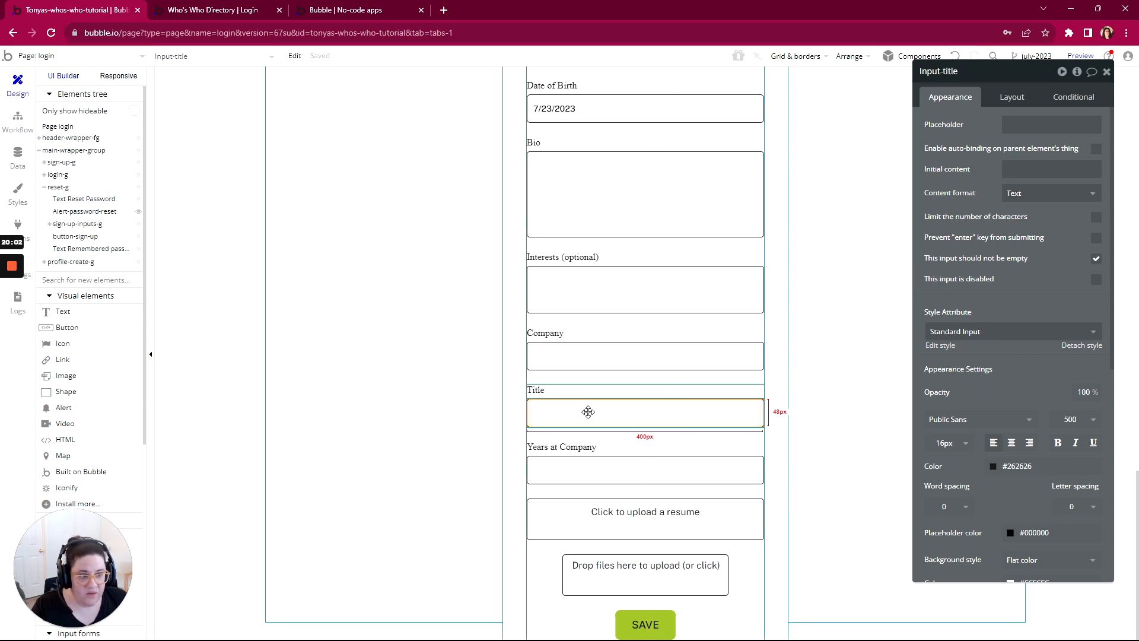
left_click(608, 472)
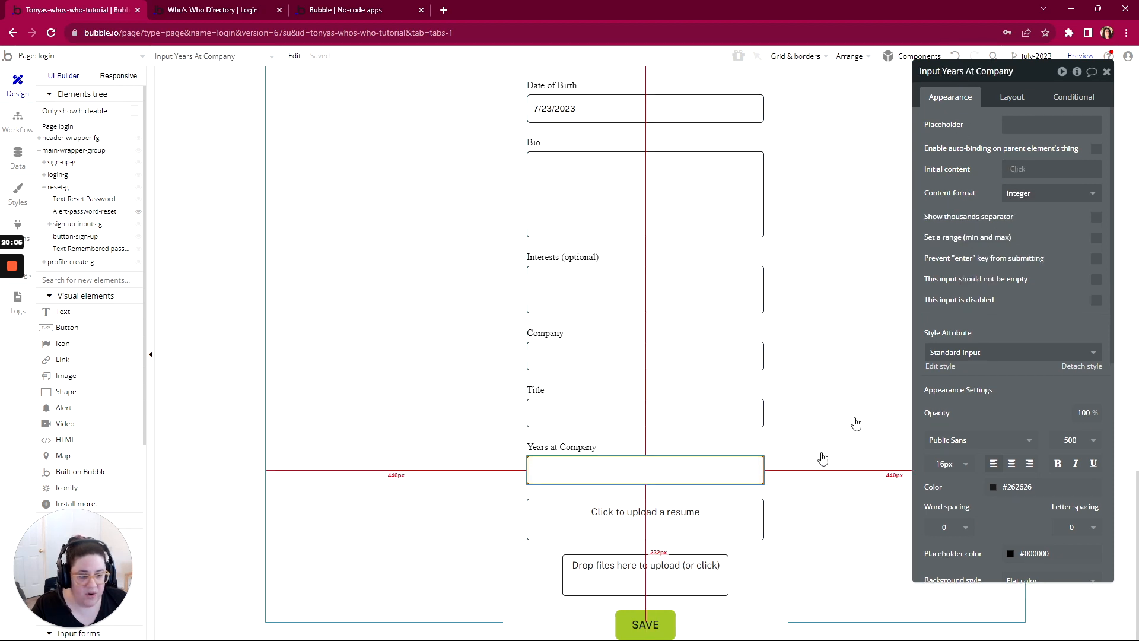
left_click(656, 520)
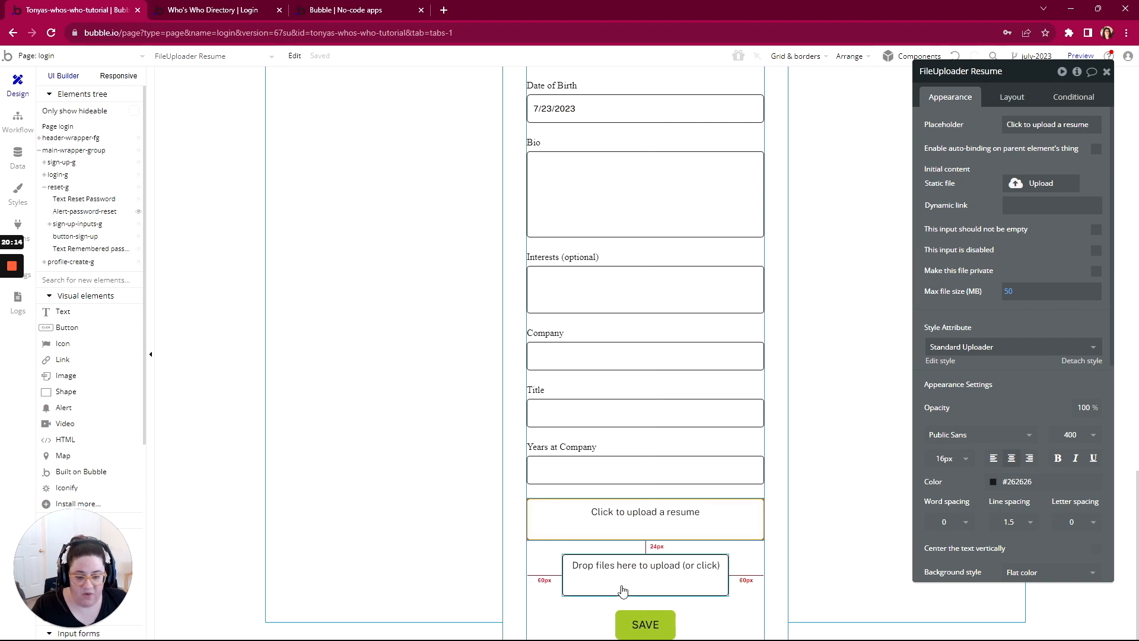
left_click(647, 586)
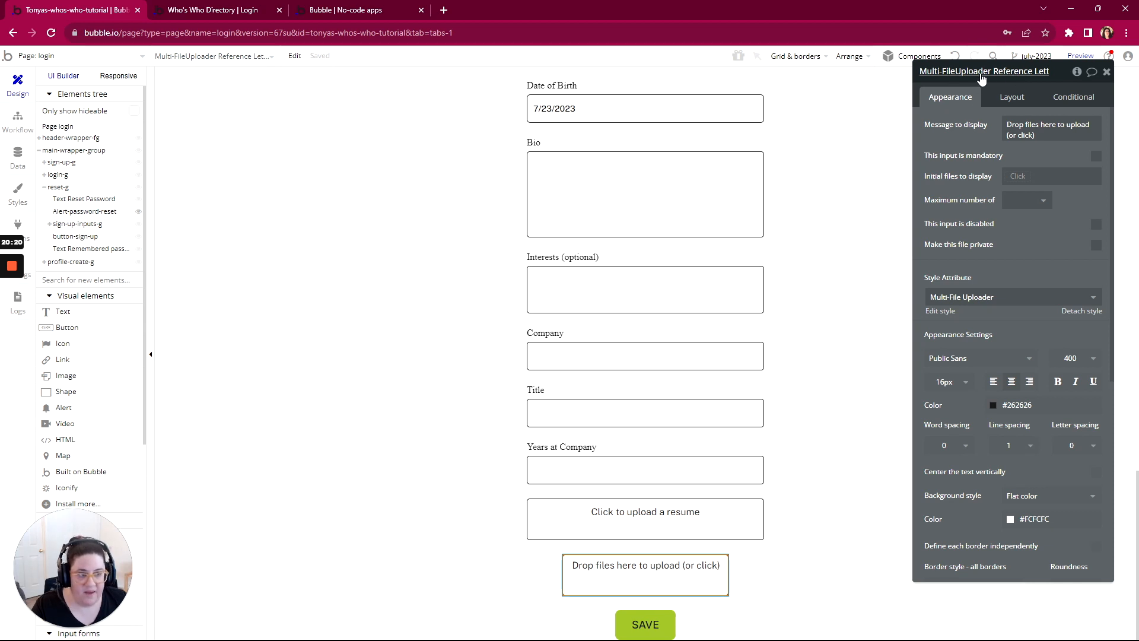
scroll(720, 231, "up", 7)
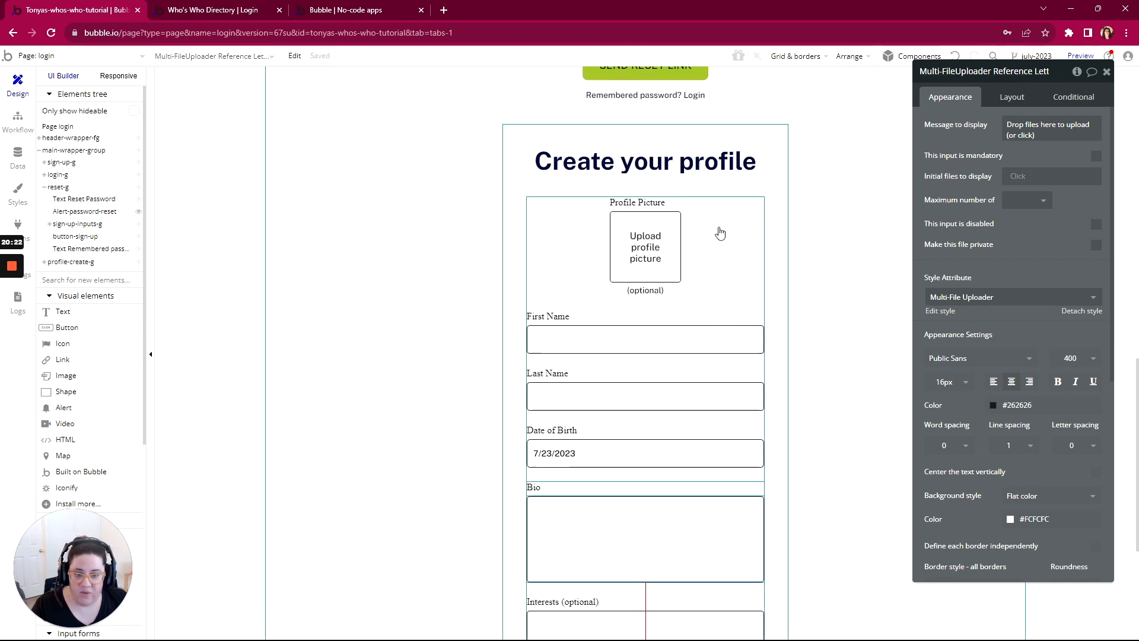
scroll(712, 225, "down", 7)
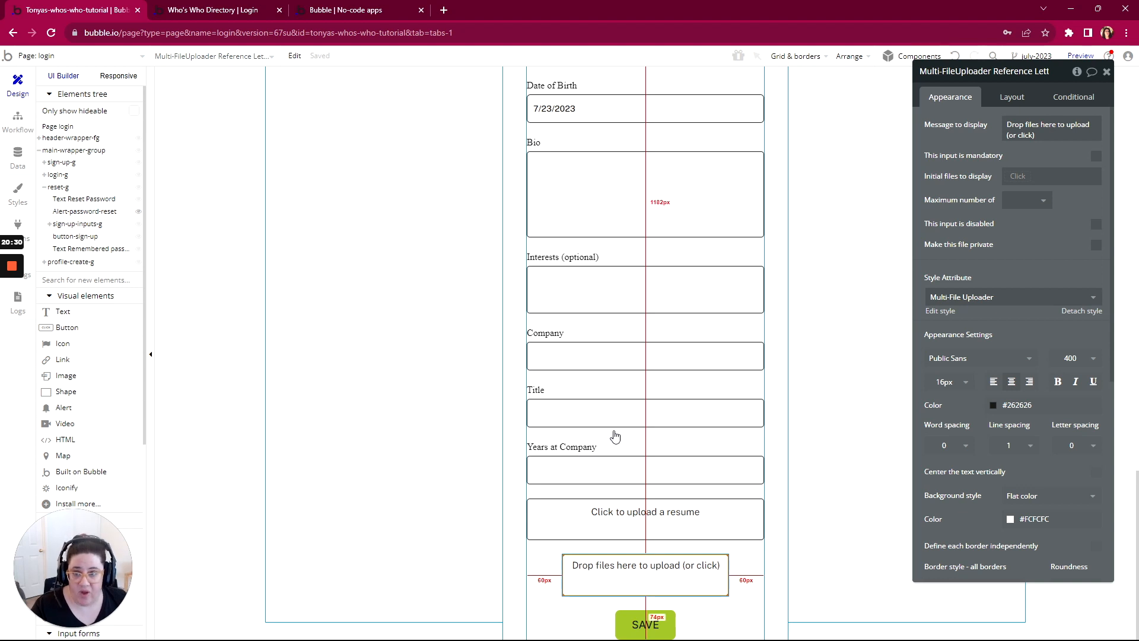
Step: Add a workflow to the profile form's SAVE button that creates a new Profile thing, with all of its fields added
left_click(646, 628)
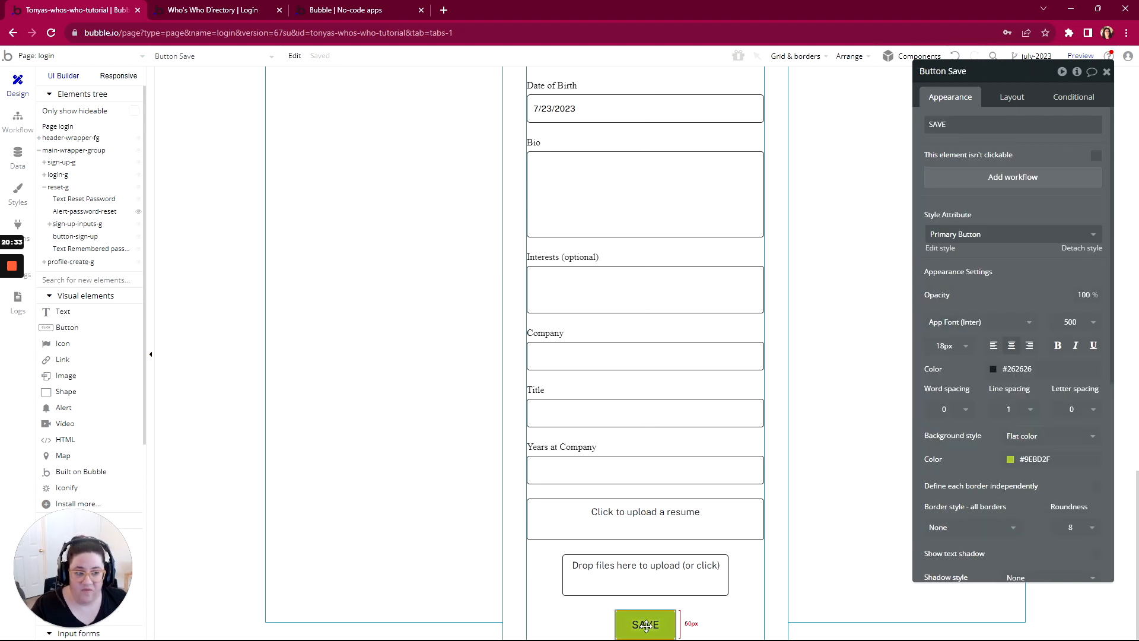
left_click(1011, 176)
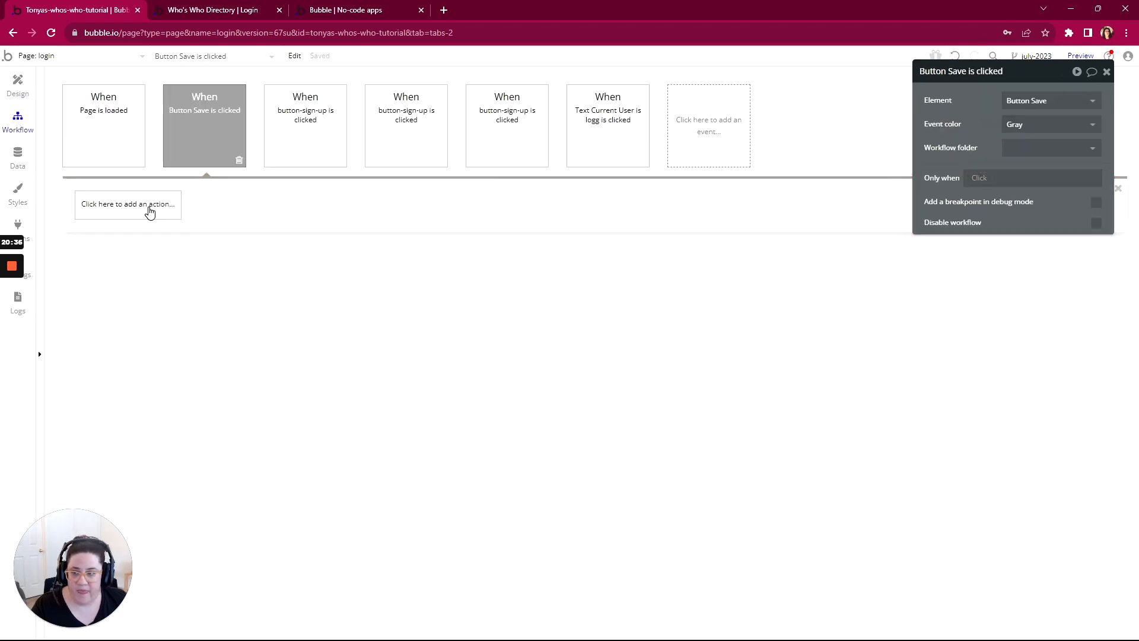
left_click(150, 211)
mouse_move(125, 296)
left_click(218, 250)
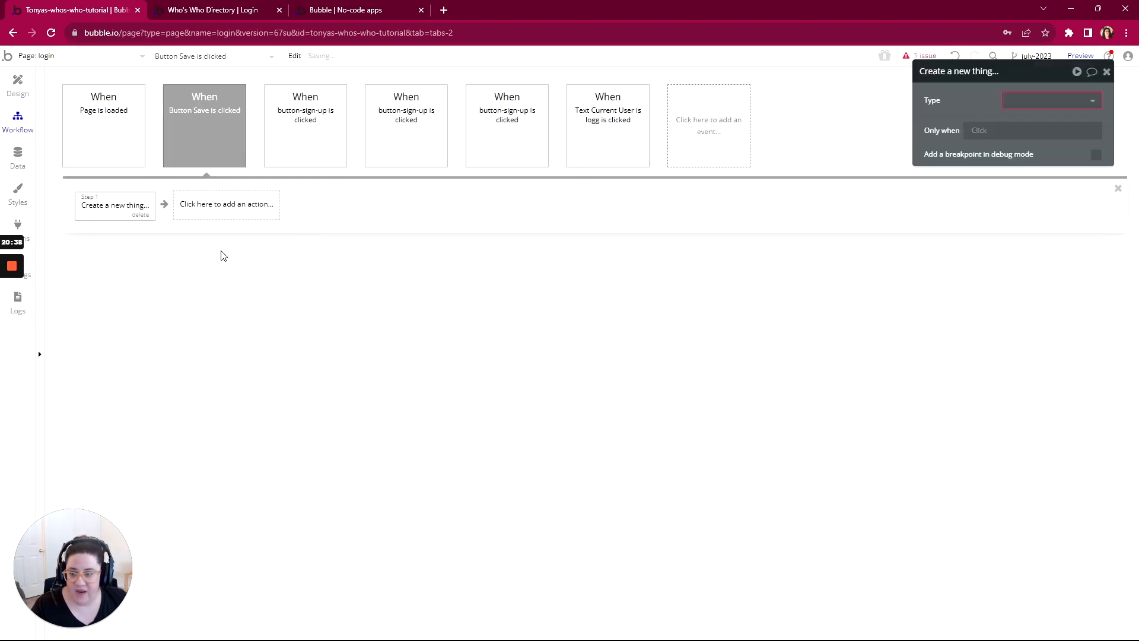
left_click(1035, 102)
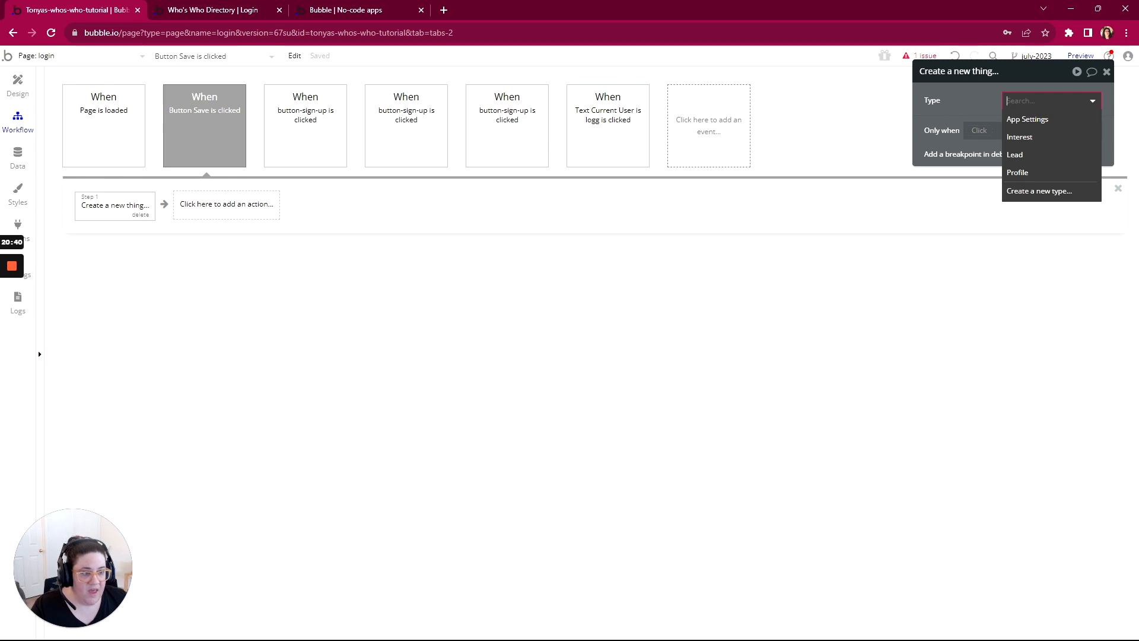
left_click(1028, 176)
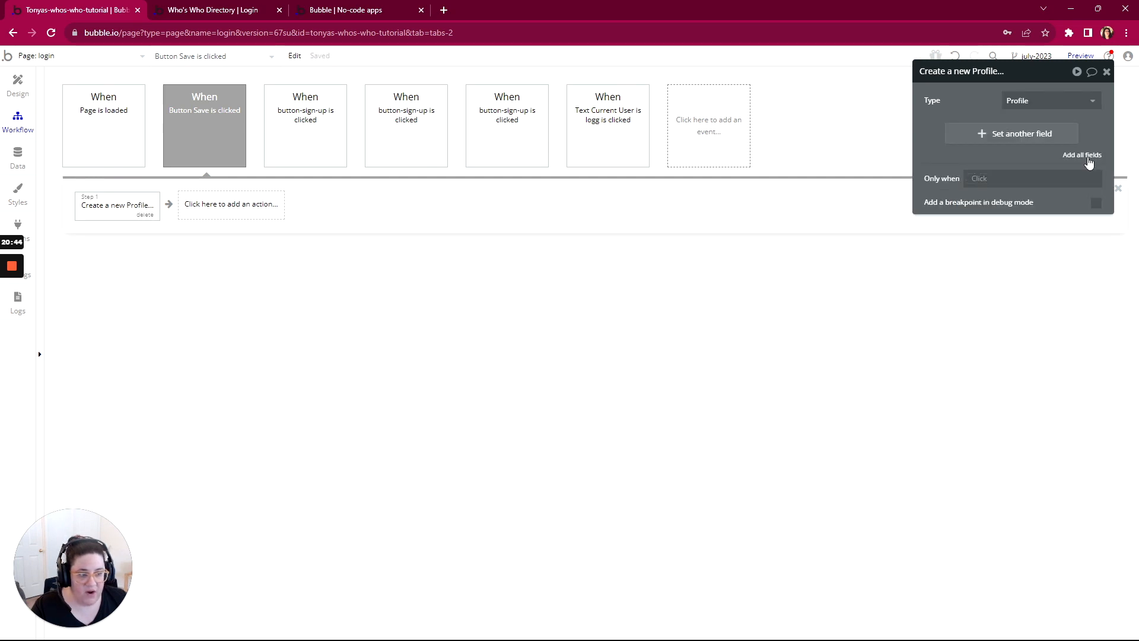
left_click(1083, 156)
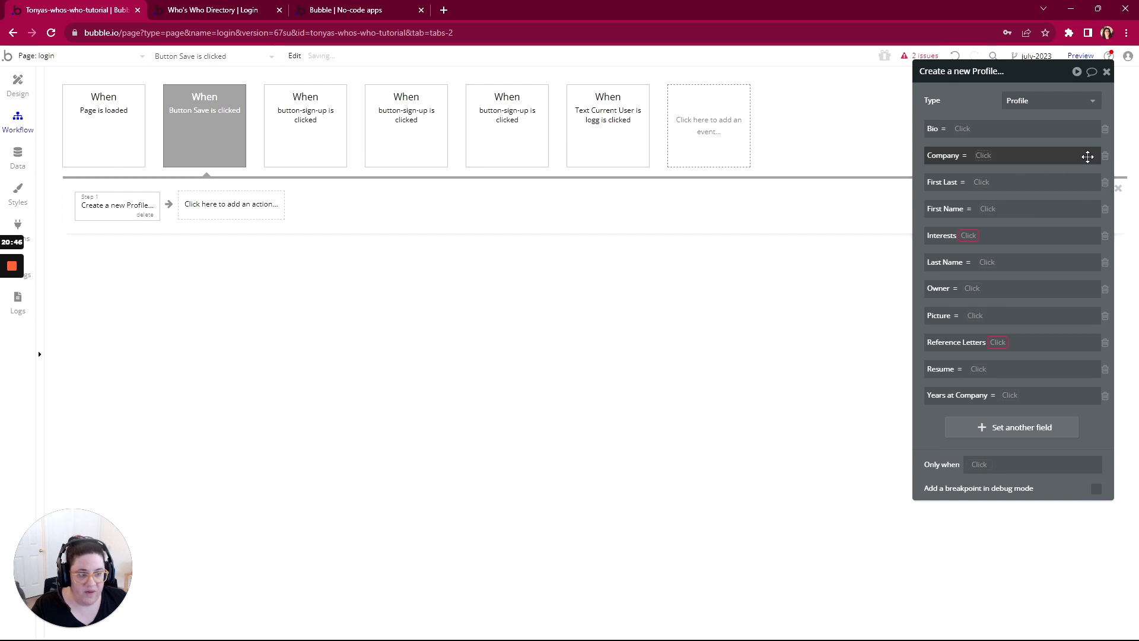
Step: Set the new Profile's Bio field to MultilineInput Bio's value
left_click(962, 129)
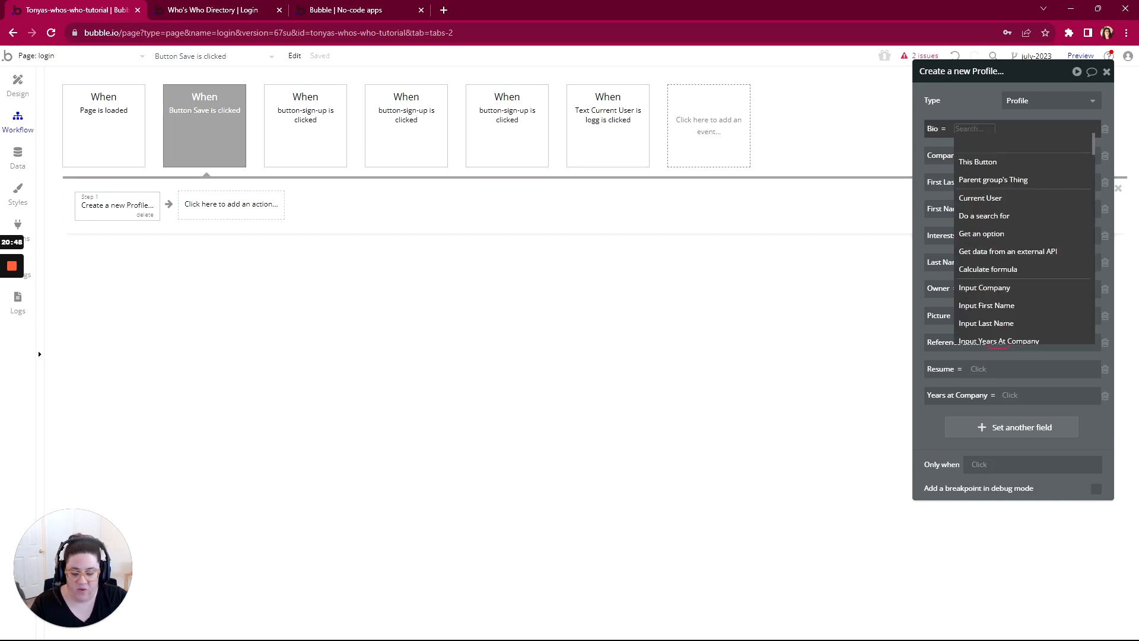
type("bio")
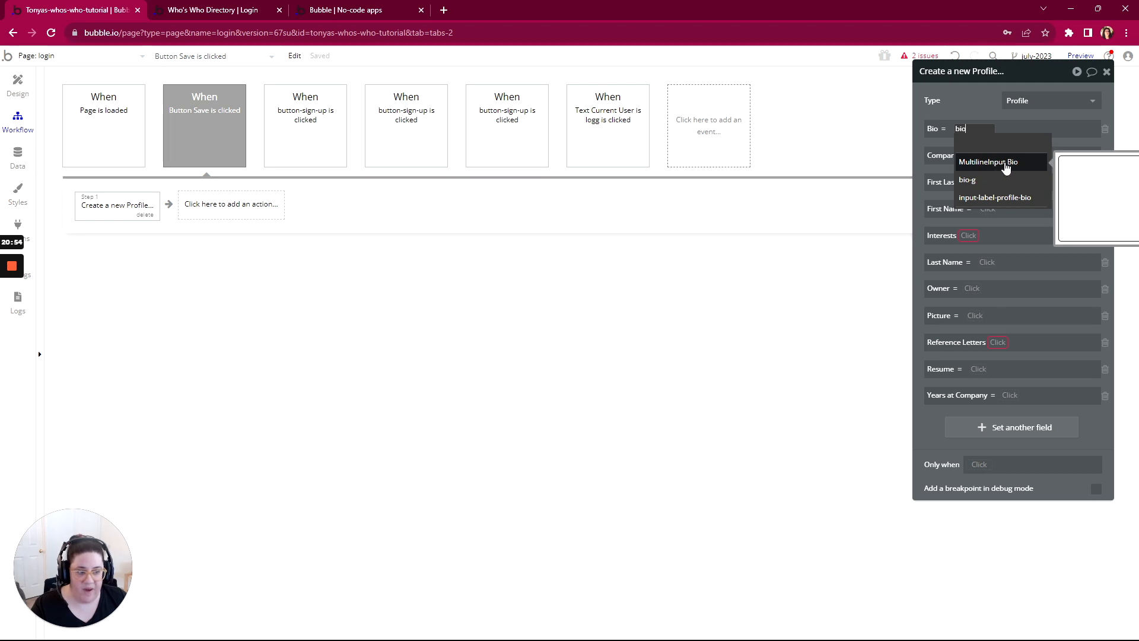
left_click(990, 164)
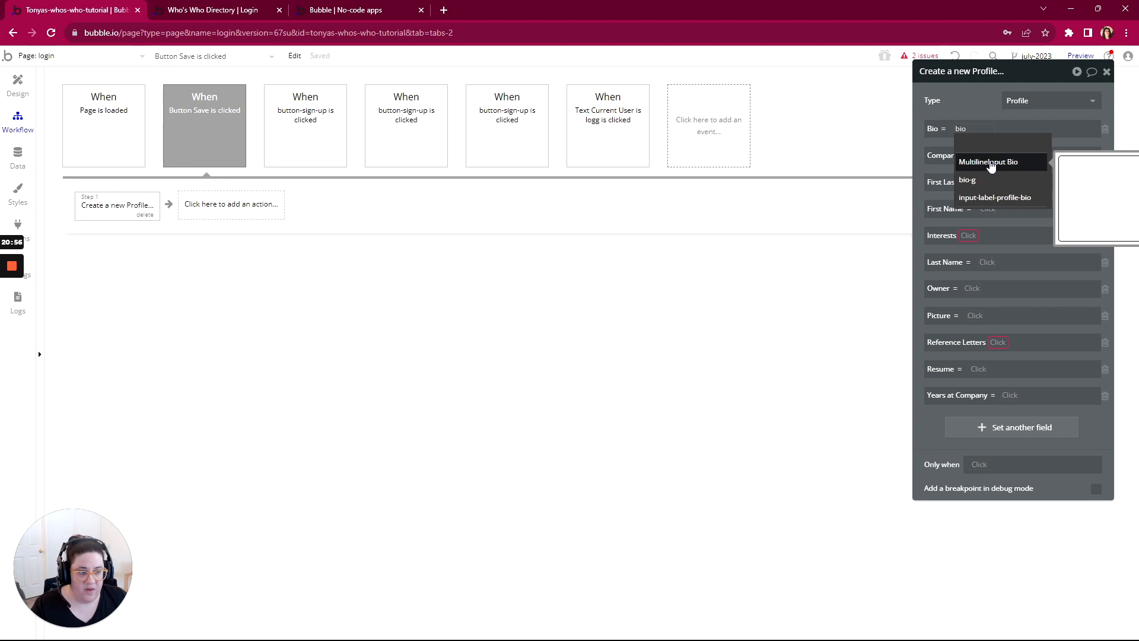
left_click(1047, 143)
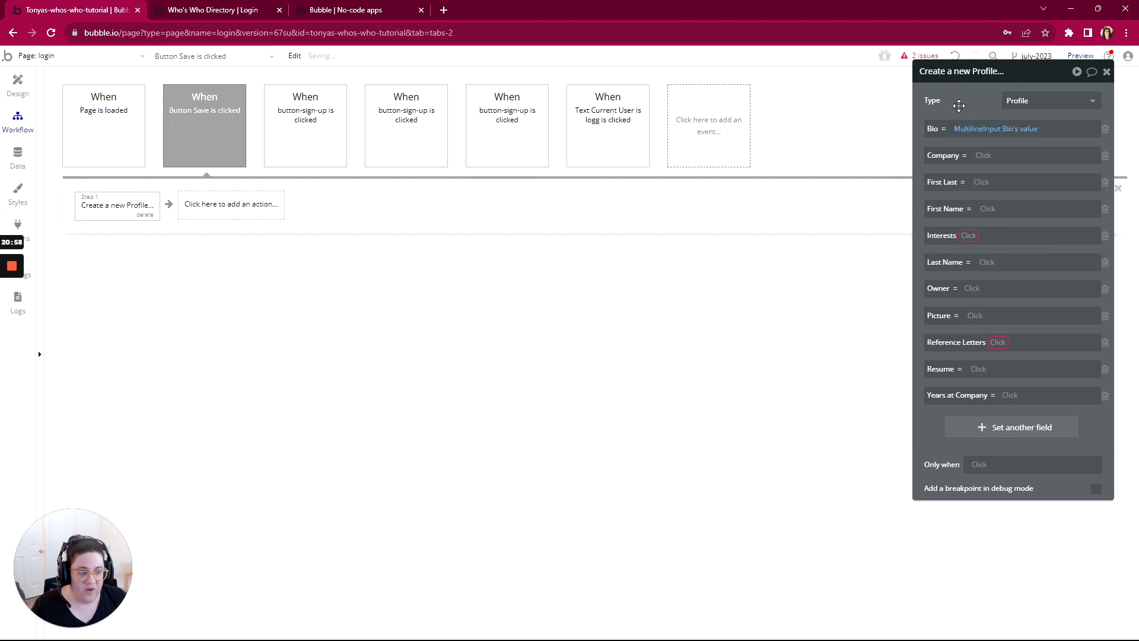
Step: Set the new Profile's Company field to Input Company's value
left_click(982, 156)
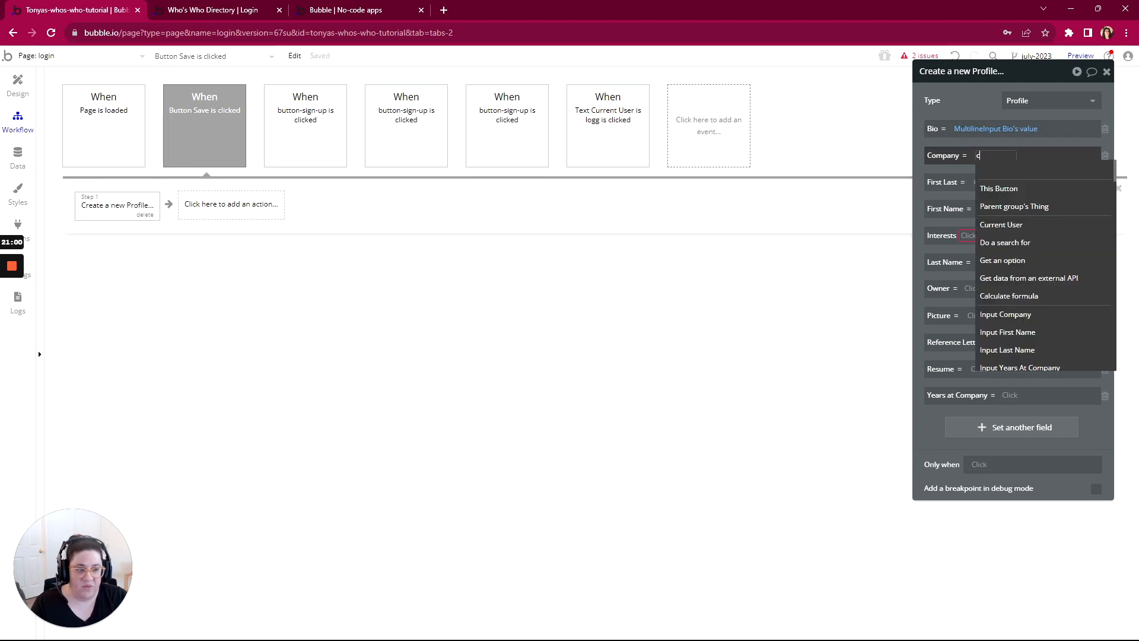
type("comp")
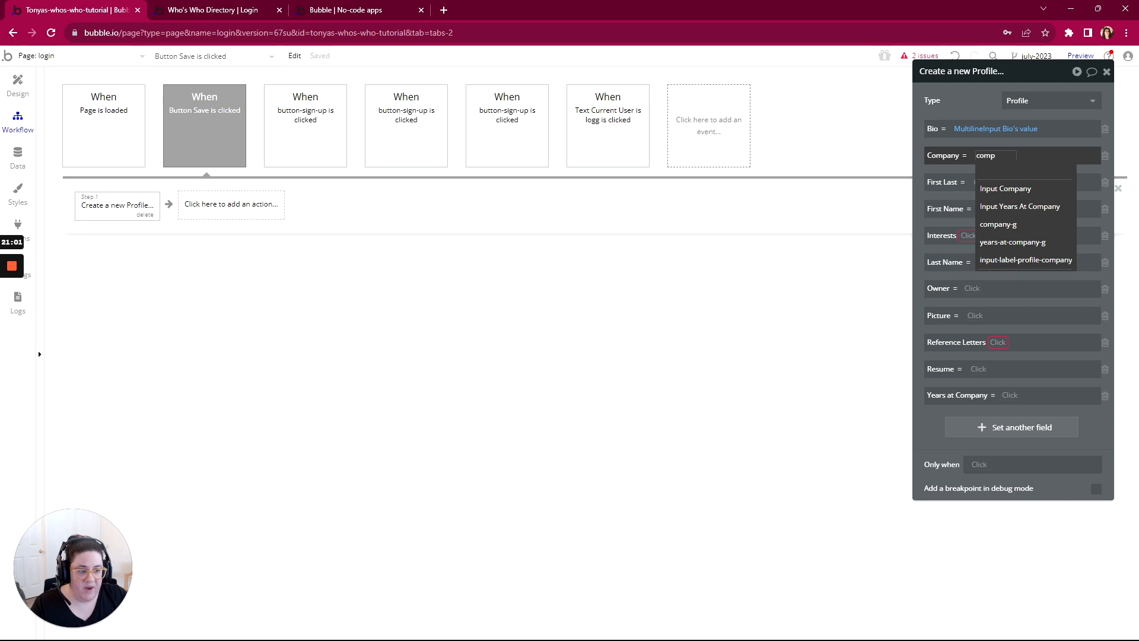
left_click(1005, 188)
left_click(1052, 174)
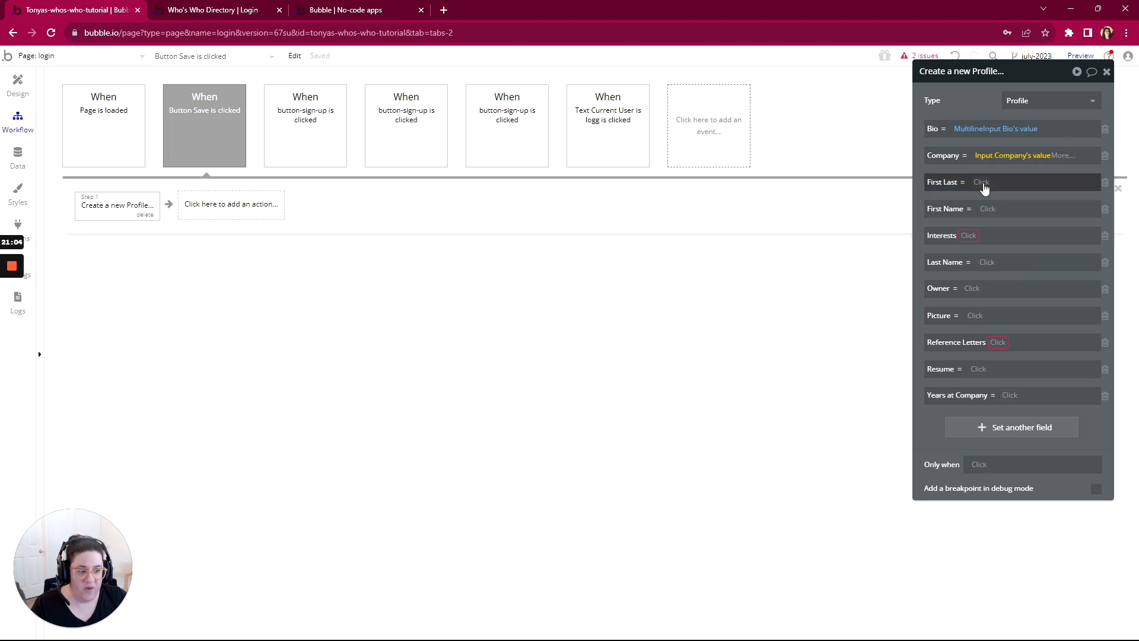
Step: Set the First Last field to Input First Name's value followed by a space and Input Last Name's value
left_click(981, 184)
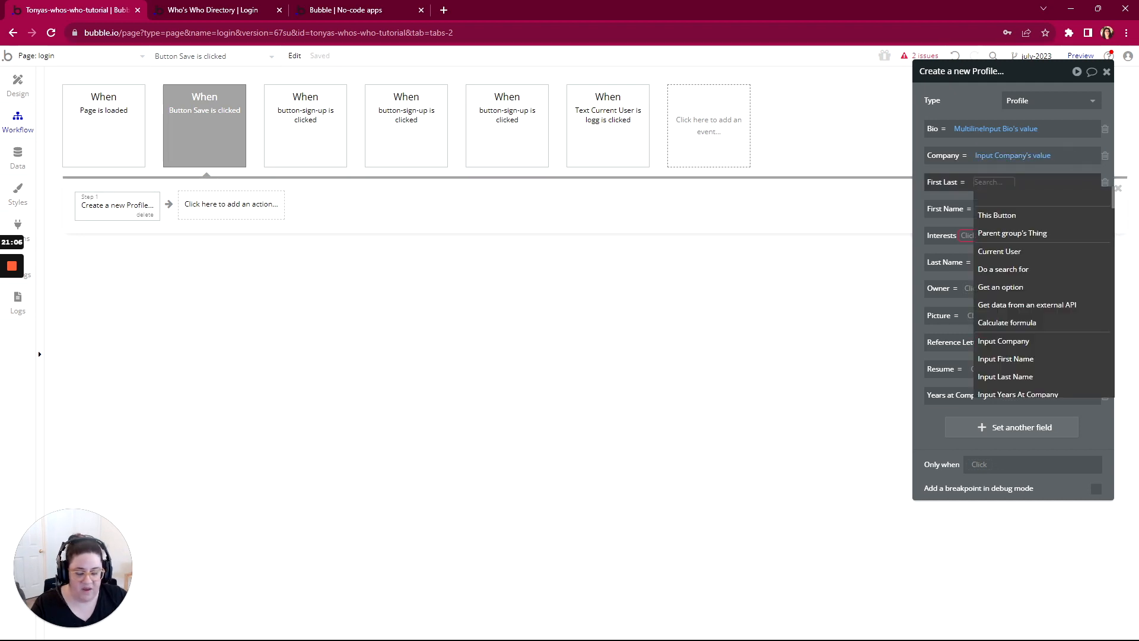
type("firs")
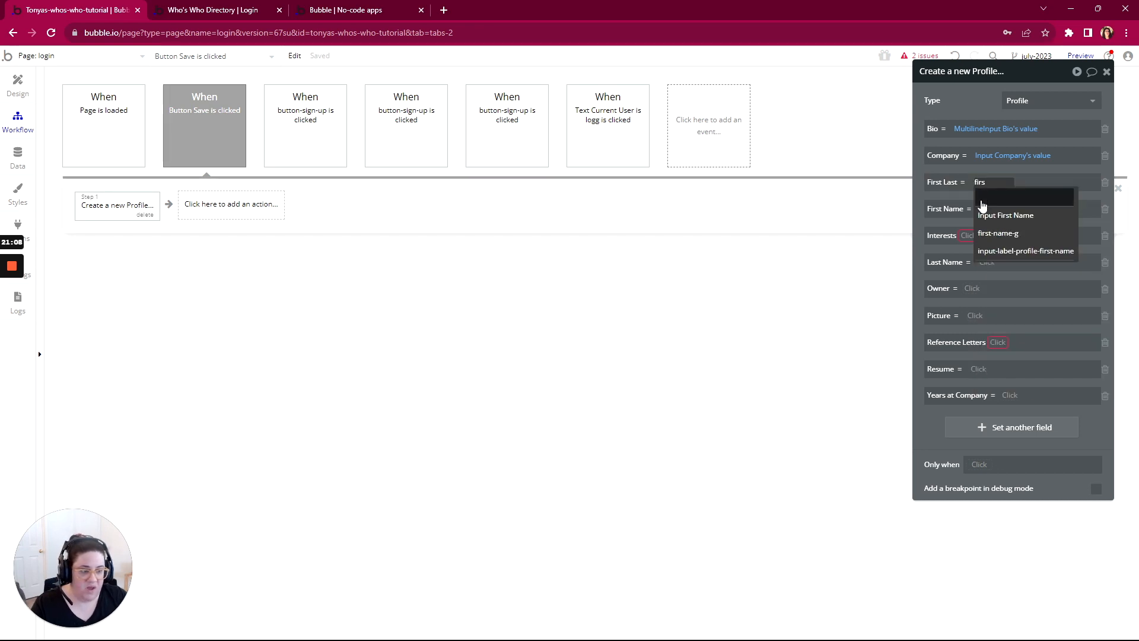
left_click(991, 215)
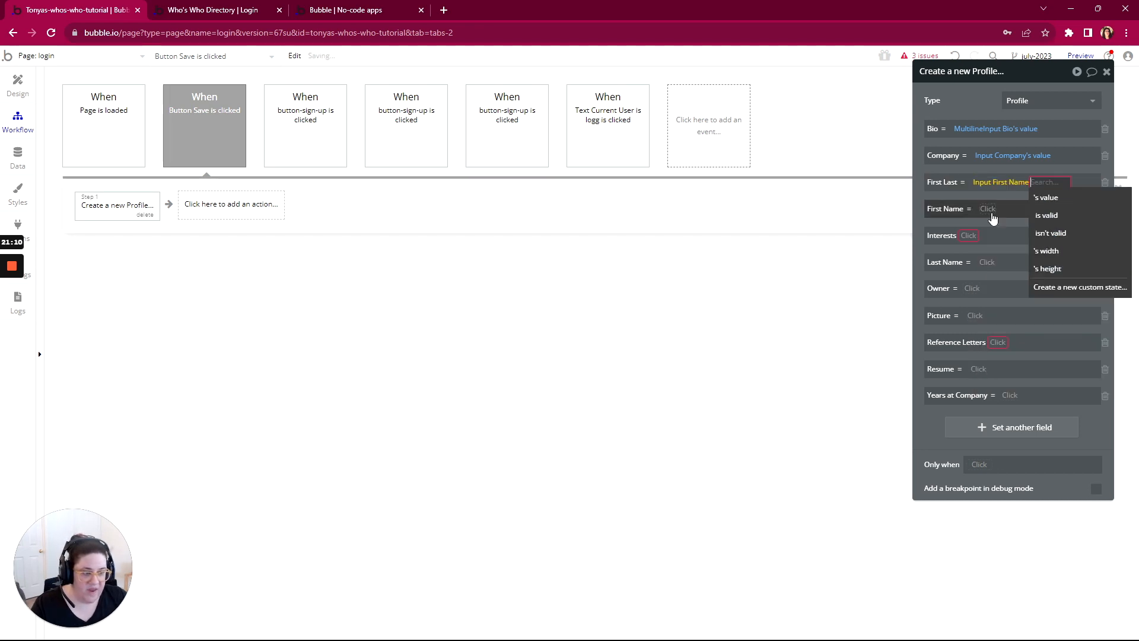
left_click(1046, 197)
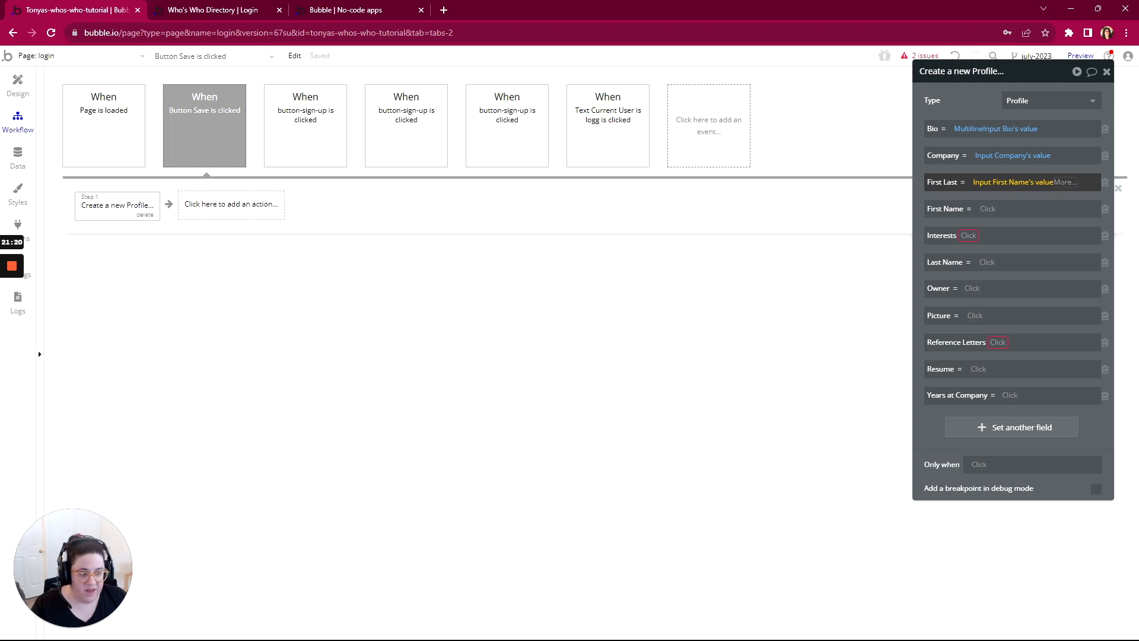
left_click(1087, 182)
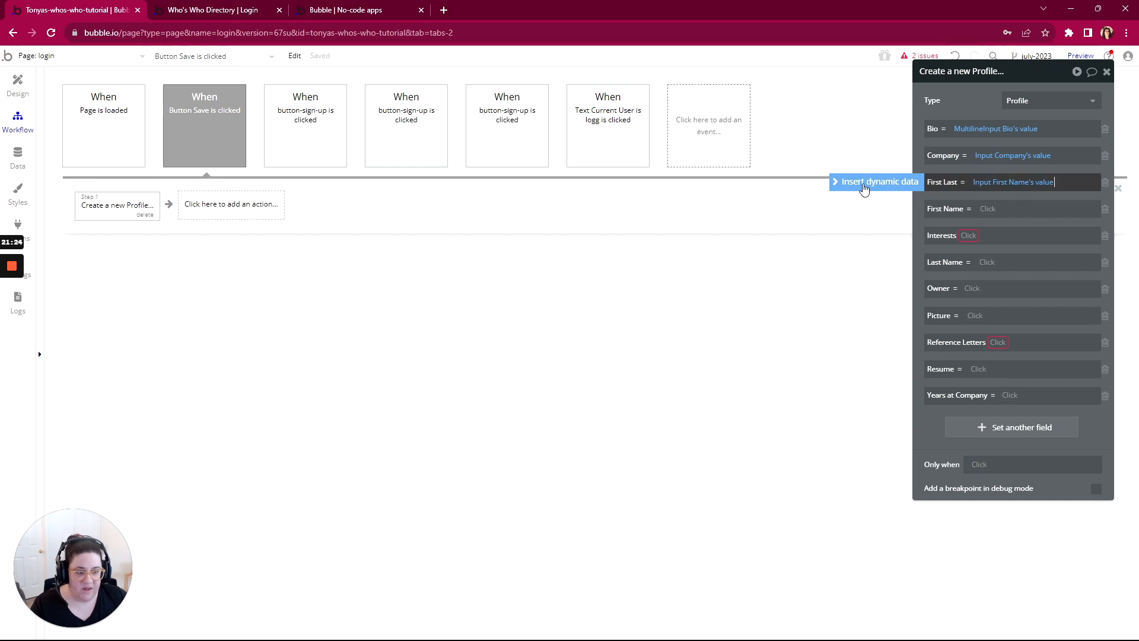
left_click(864, 189)
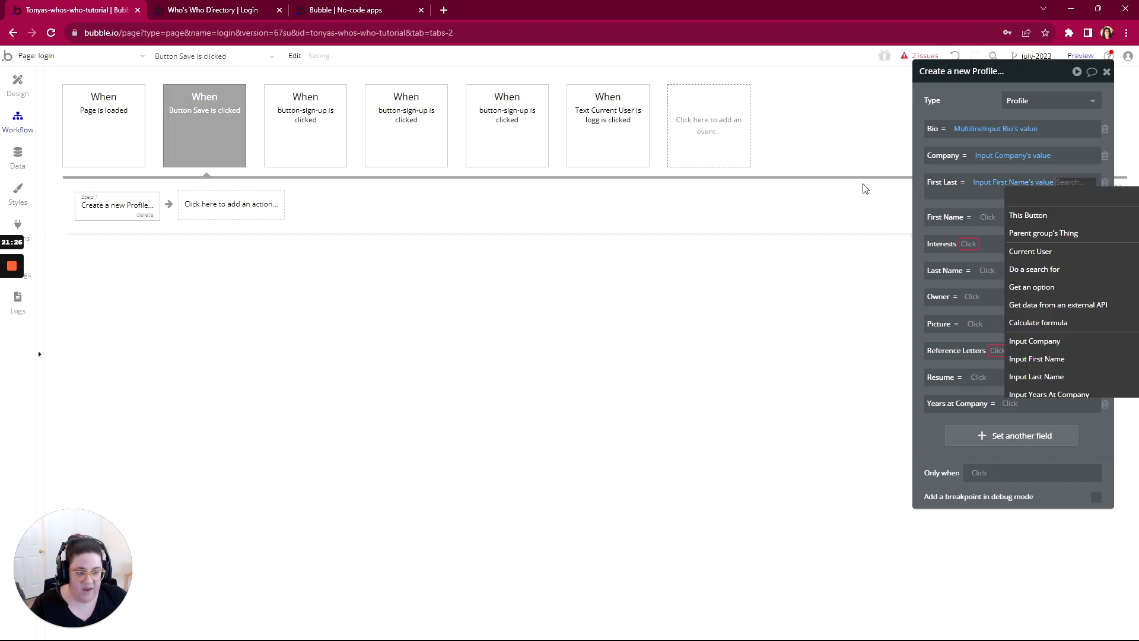
type("las")
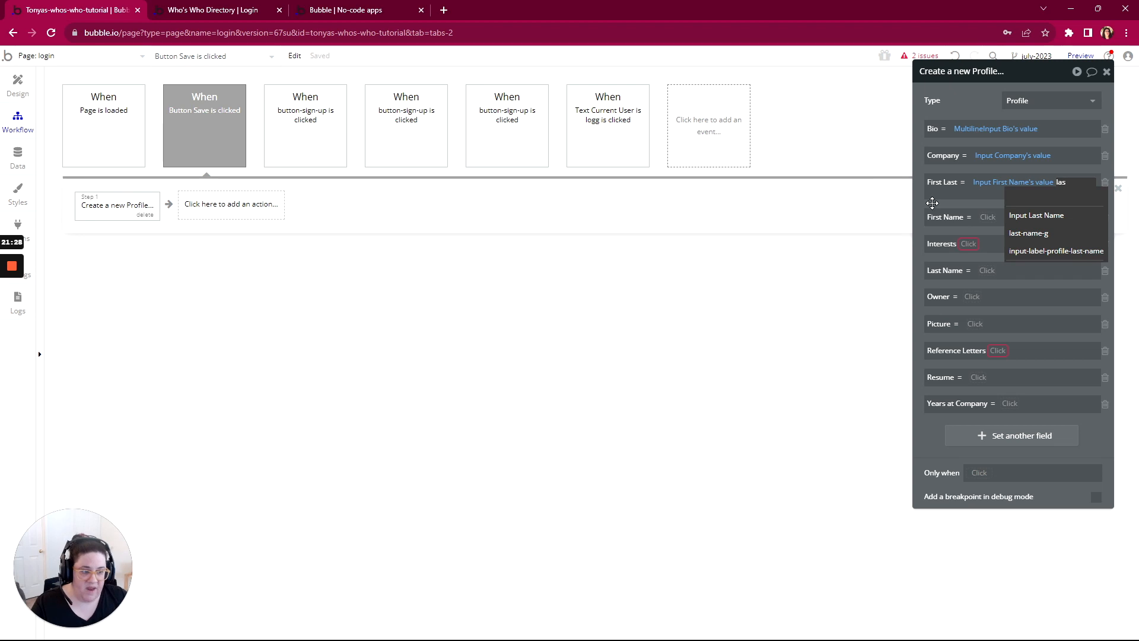
left_click(1037, 216)
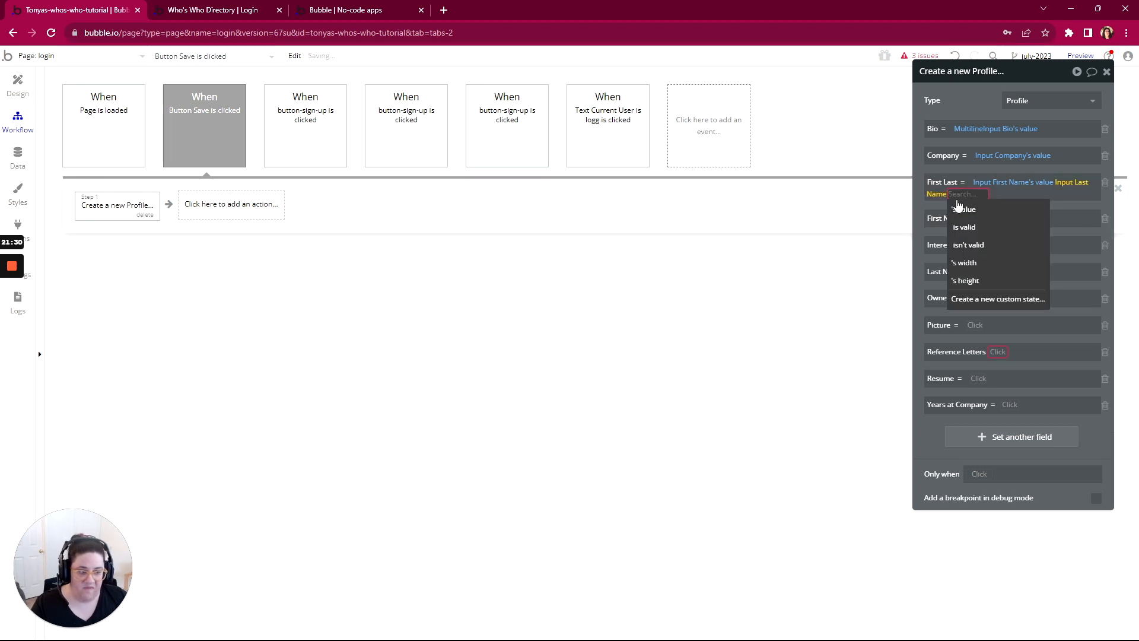
left_click(961, 209)
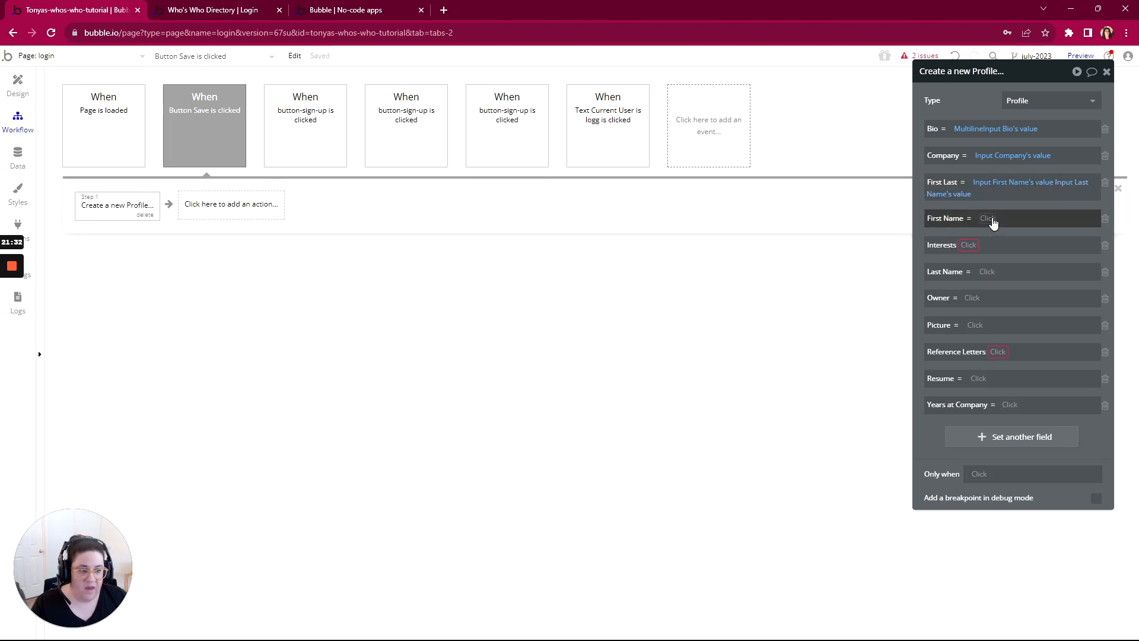
Step: Set the new Profile's First Name field to Input First Name's value
left_click(991, 218)
type("firs")
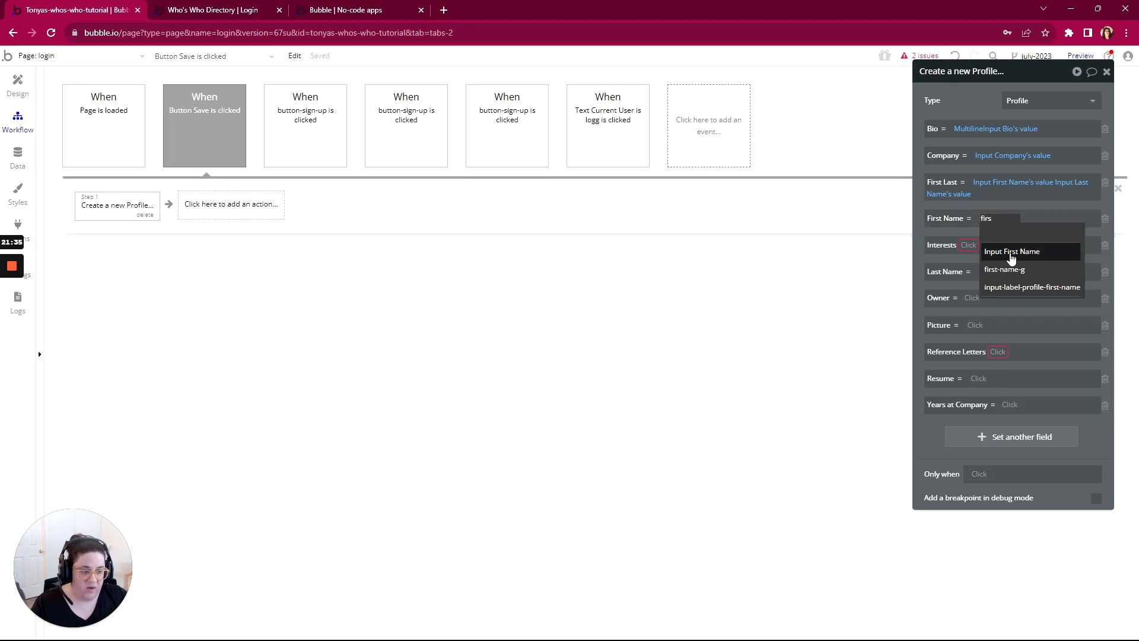
left_click(1009, 252)
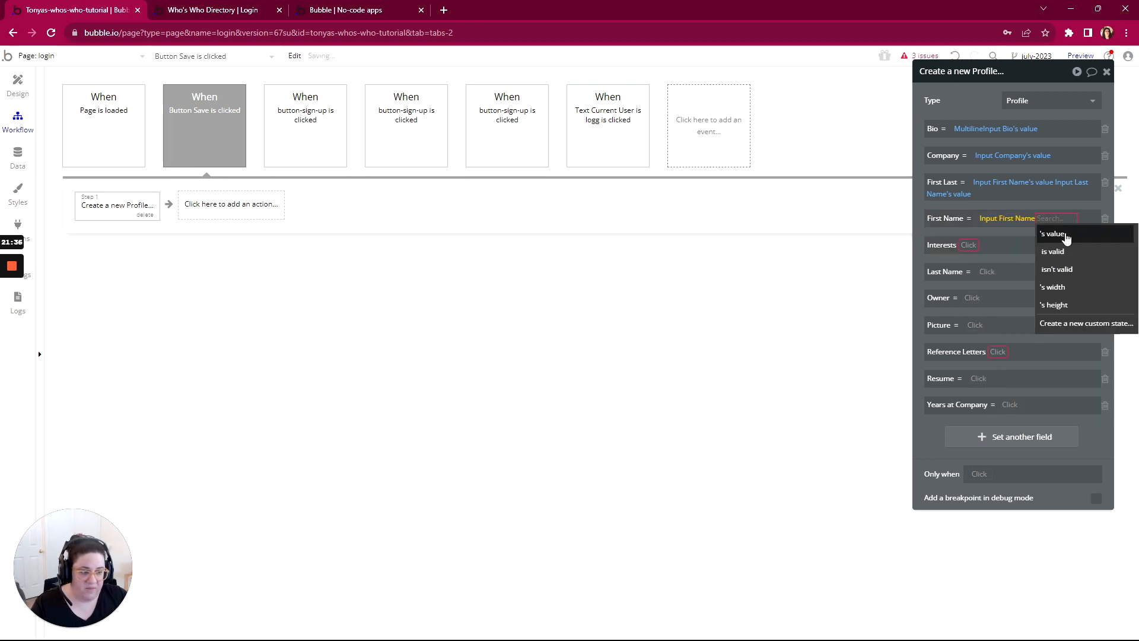
left_click(1066, 238)
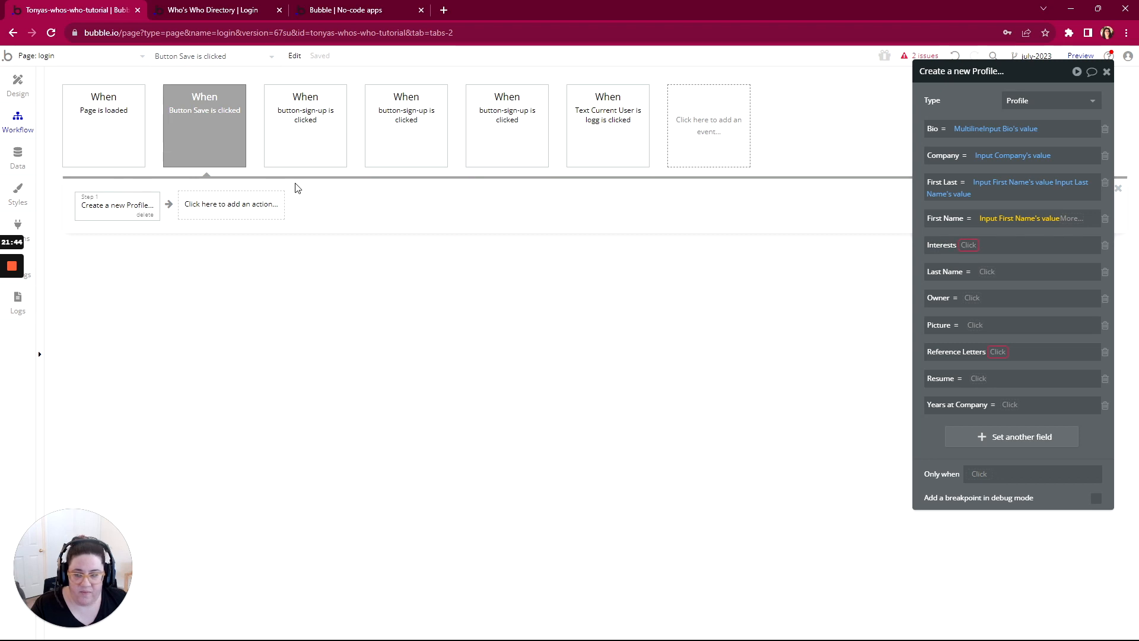
Step: Compare the static choices of the Interests multidropdown on the form with the fields of the Interest data type
left_click(18, 86)
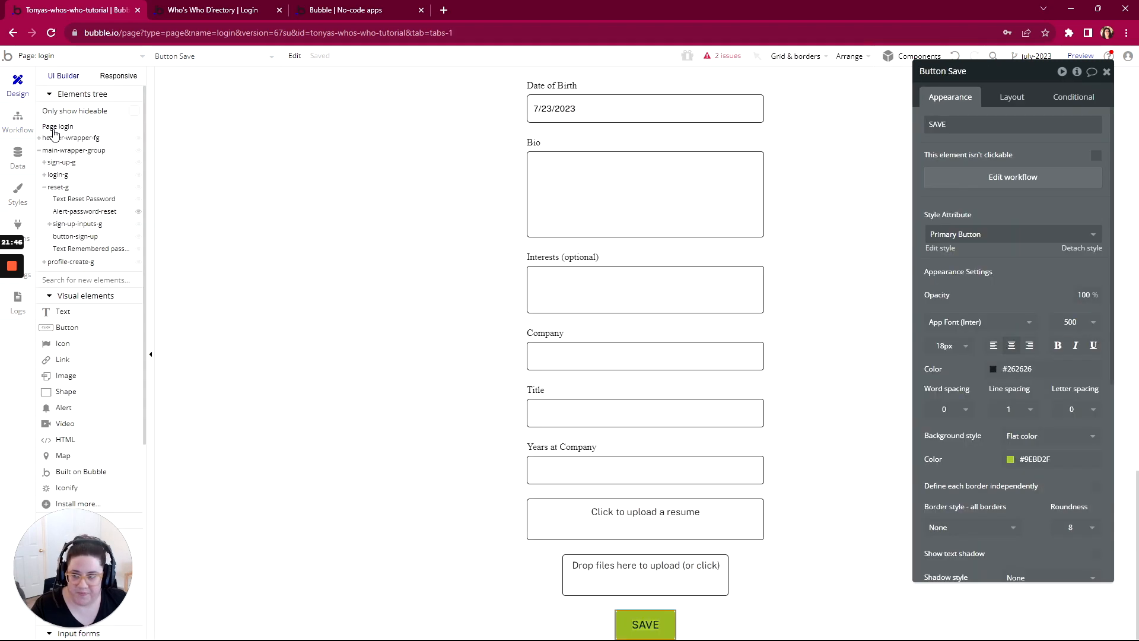
left_click(630, 287)
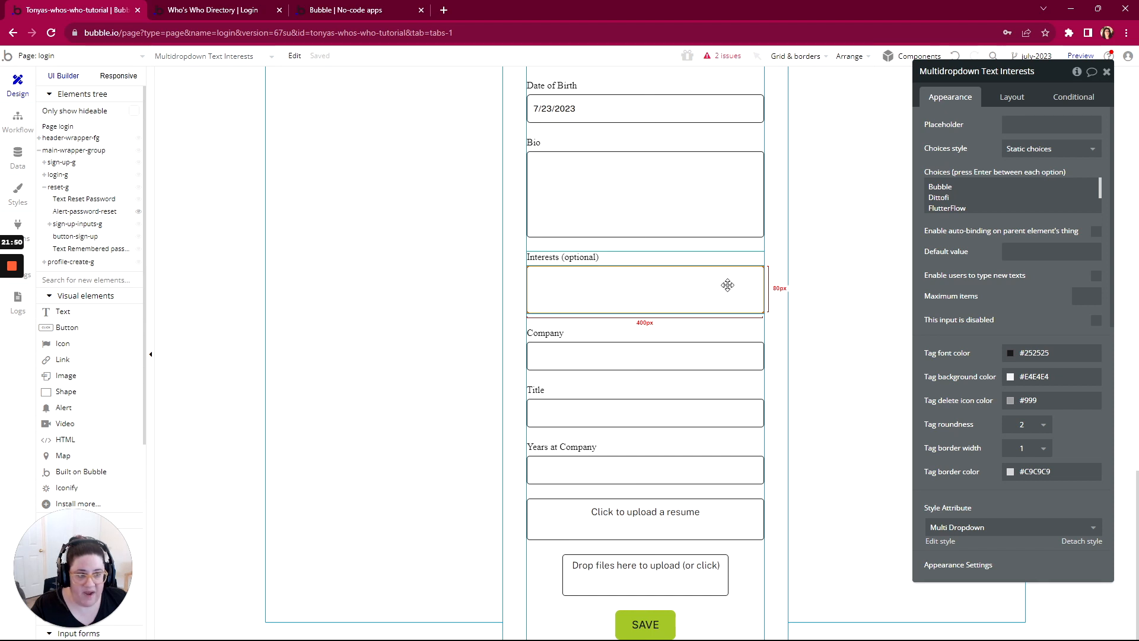
left_click(922, 188)
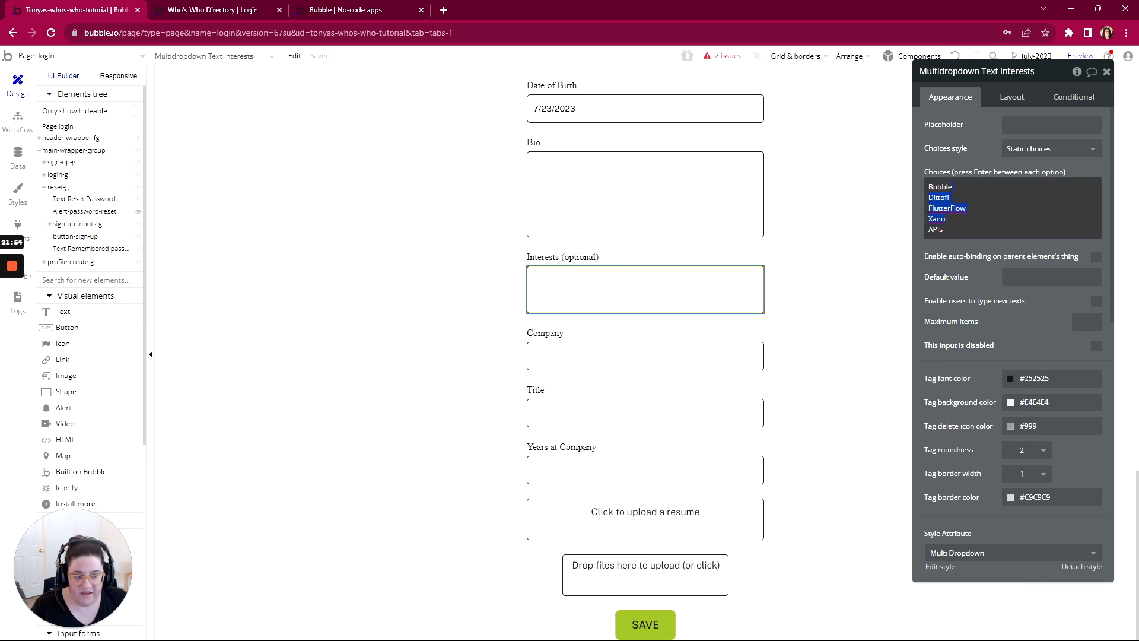
key("shift+Down")
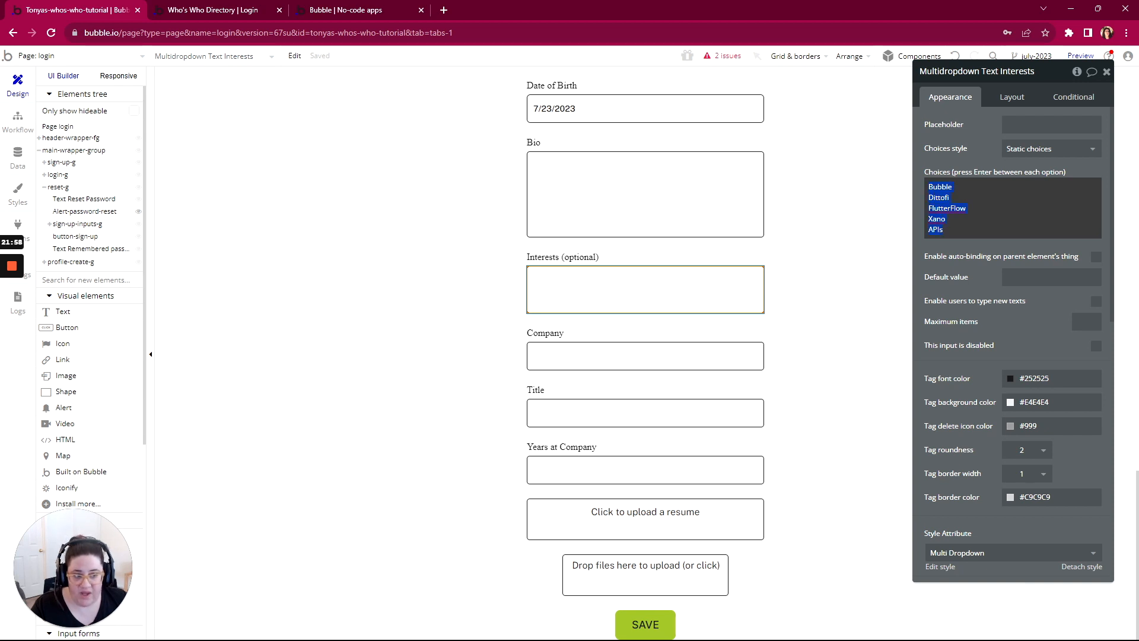
left_click(17, 155)
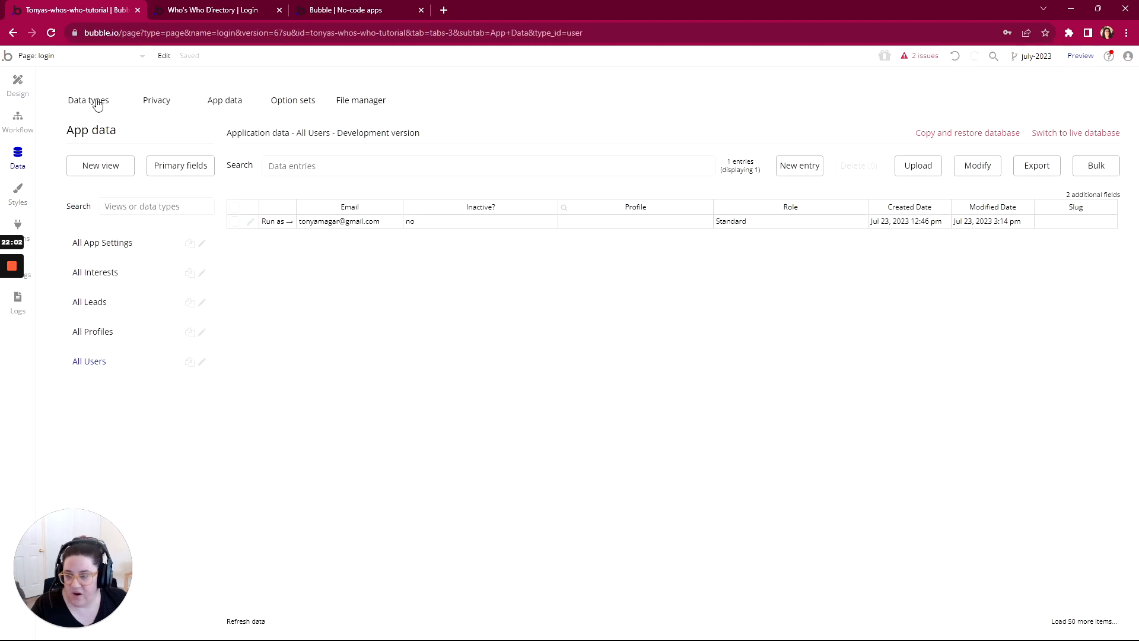
left_click(98, 105)
left_click(82, 222)
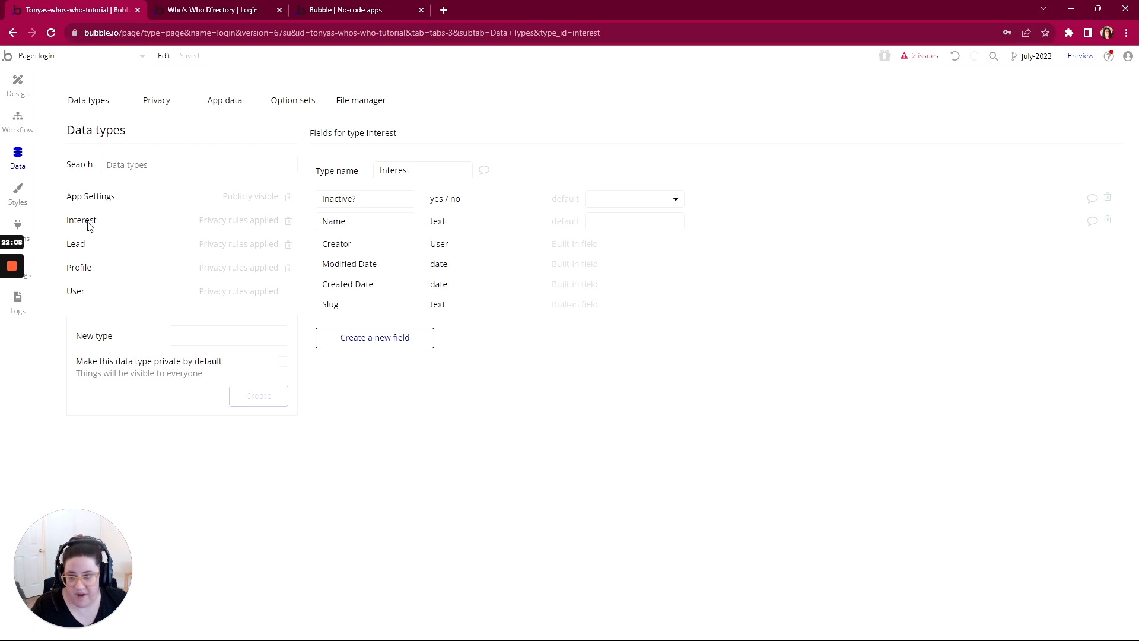
Step: Remove the Interests field from the Save workflow's action that creates a new Profile
left_click(18, 86)
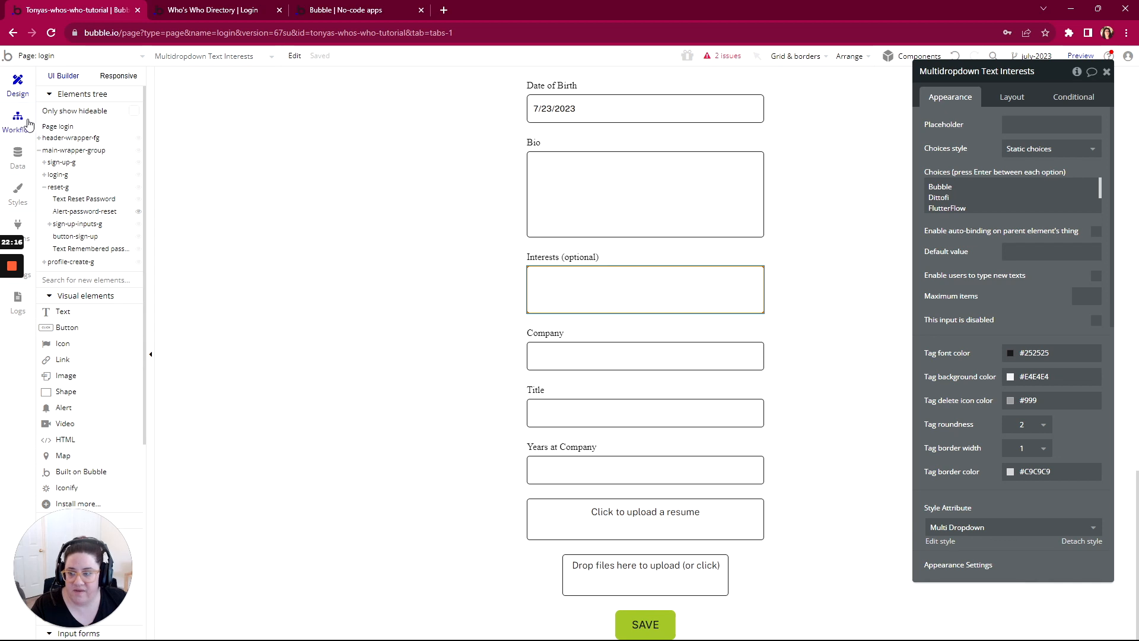
left_click(28, 130)
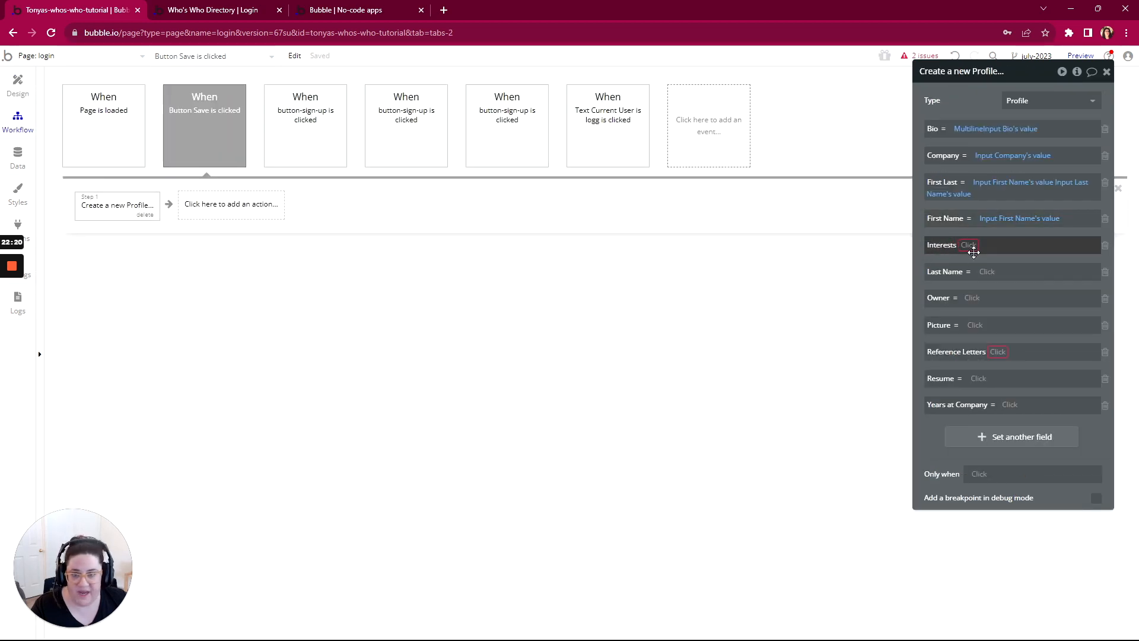
left_click(1105, 247)
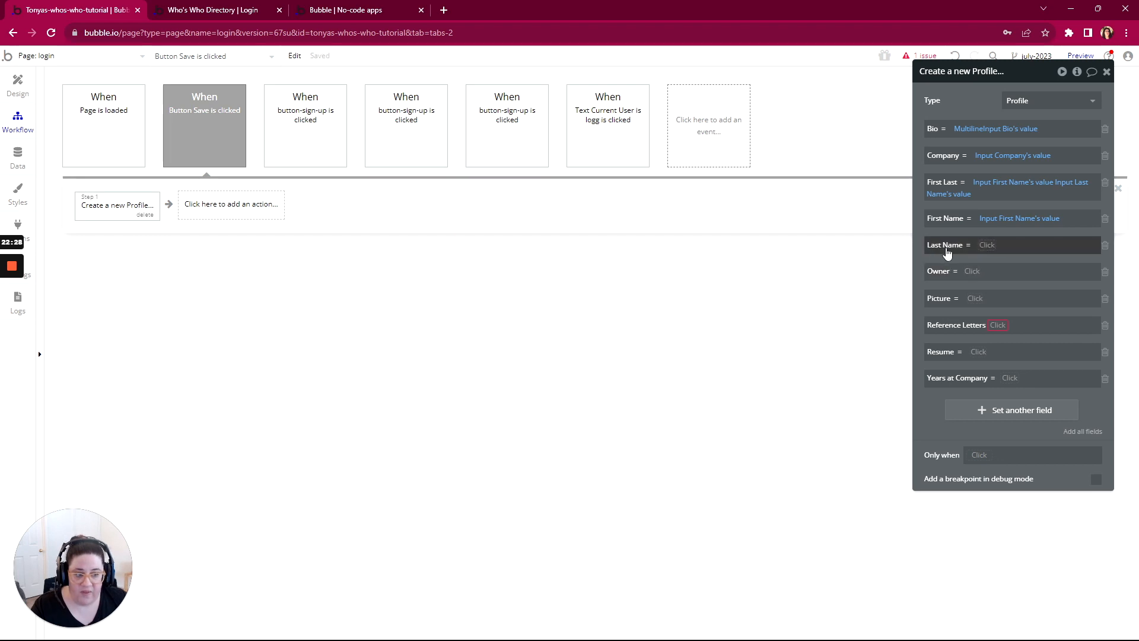
Step: Set the new Profile's Last Name to Input Last Name's value and its Owner to Current User
left_click(986, 246)
type("las")
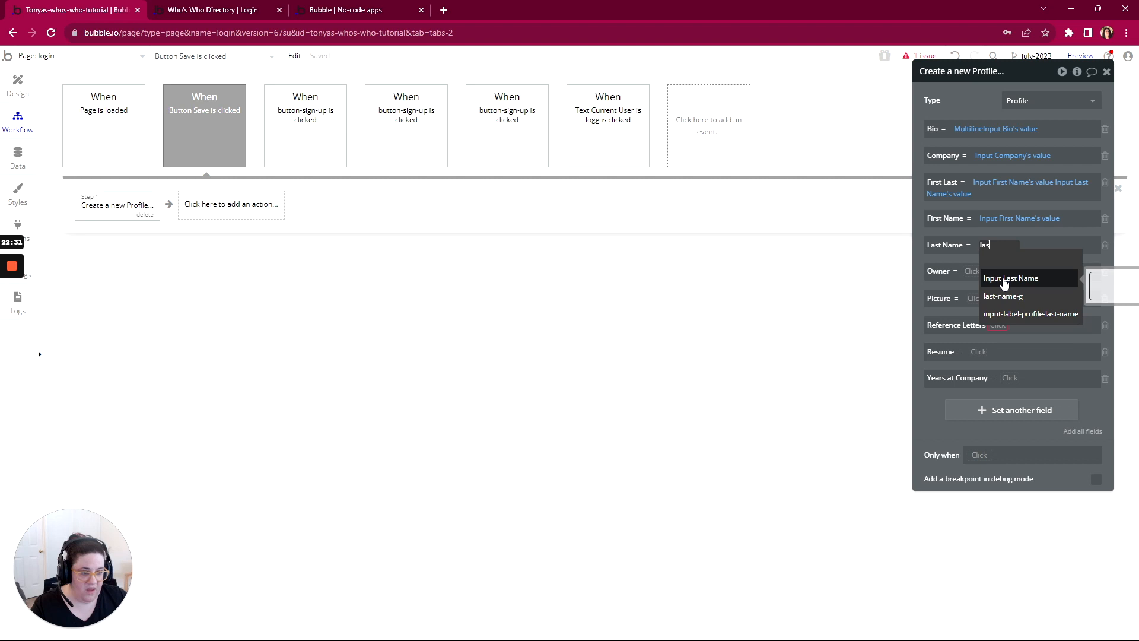
left_click(1004, 284)
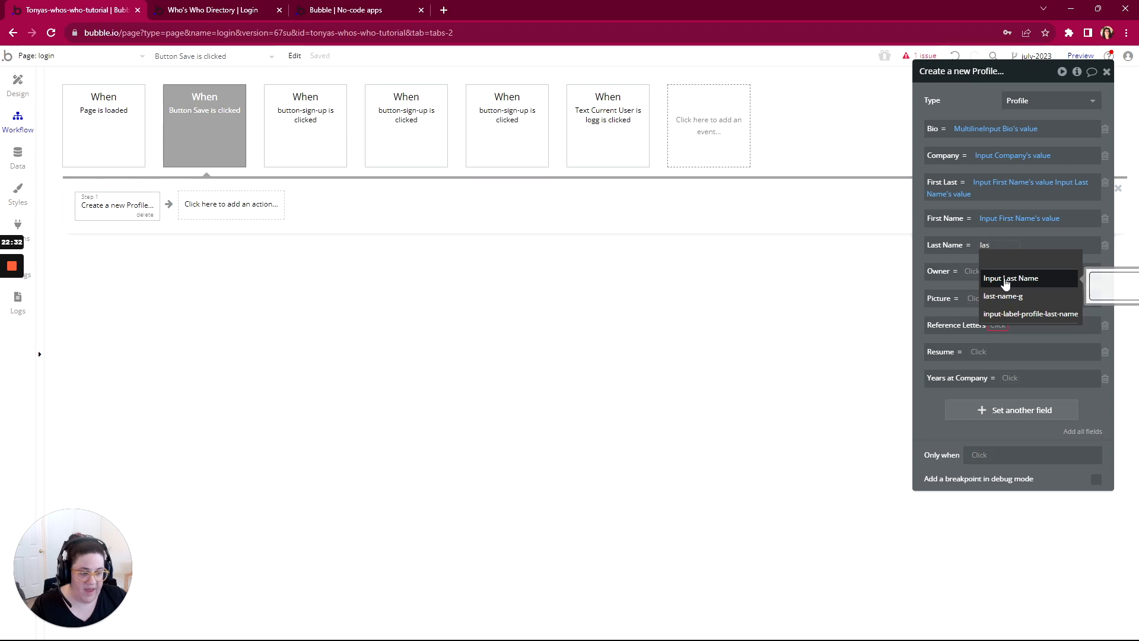
left_click(1045, 260)
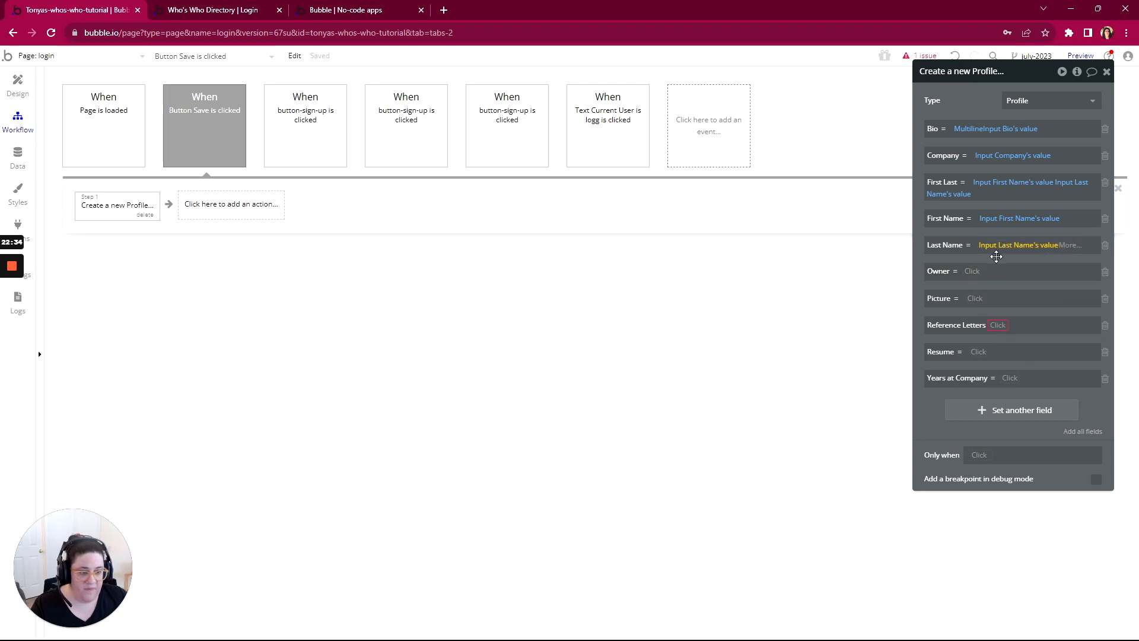
left_click(970, 273)
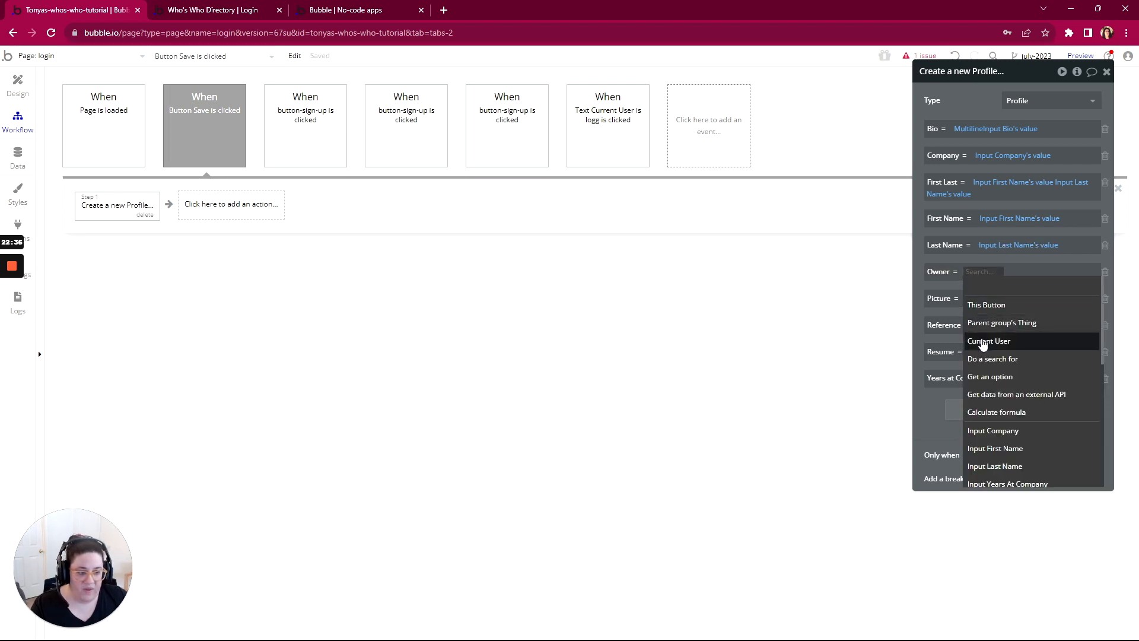
left_click(983, 341)
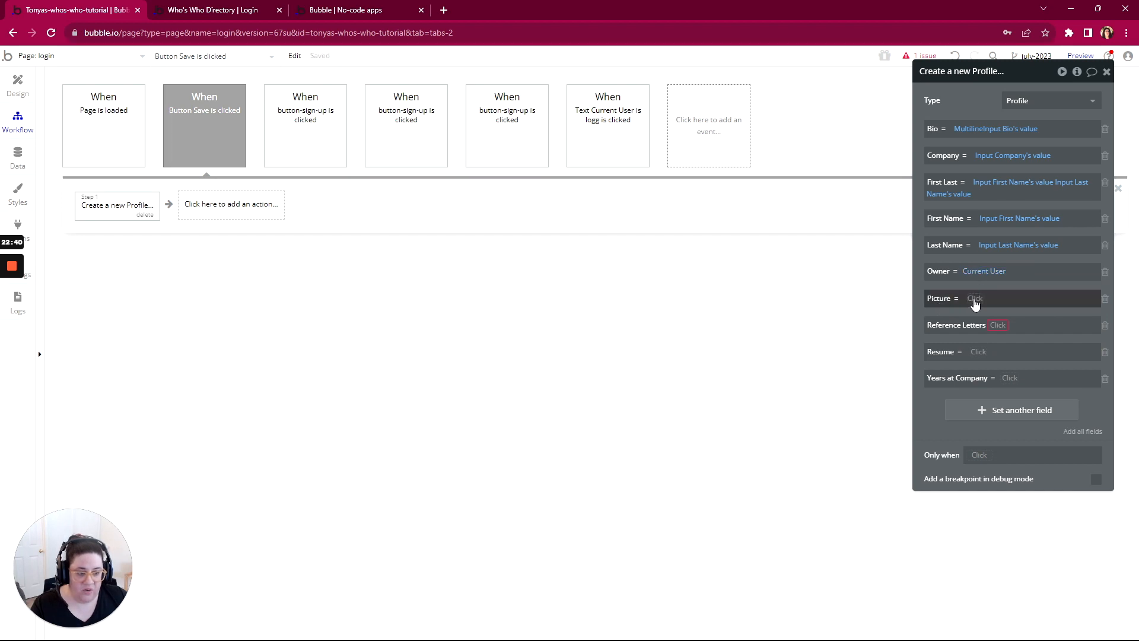
Step: Set the new Profile's Picture field to PictureUploader Profile Picture(profiles)'s value
left_click(975, 300)
type("fil")
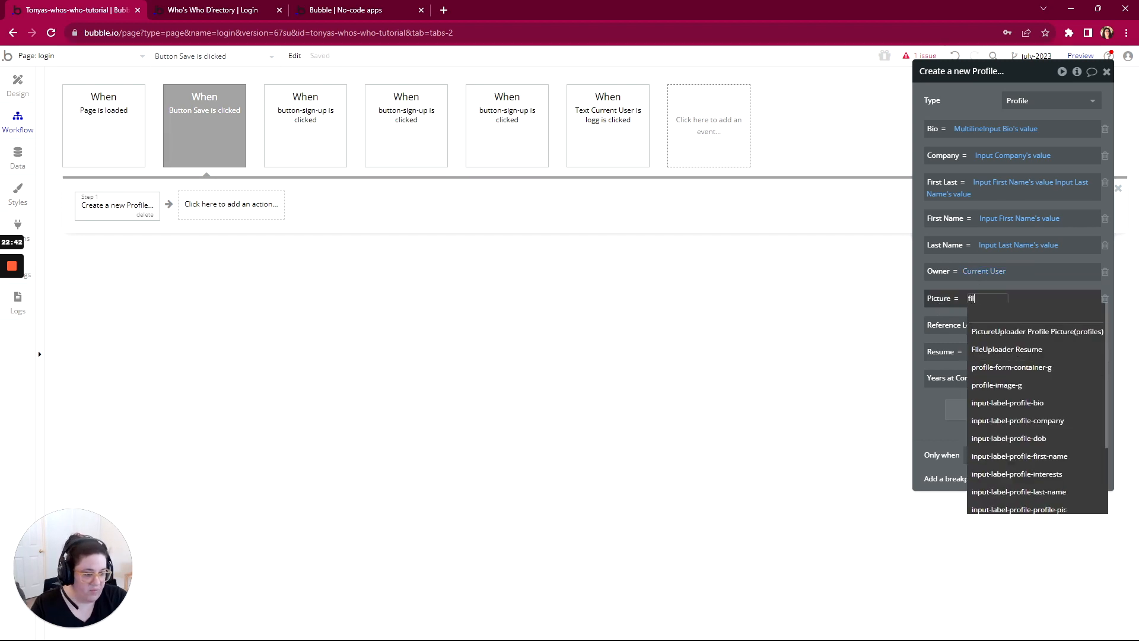
left_click(983, 336)
left_click(947, 327)
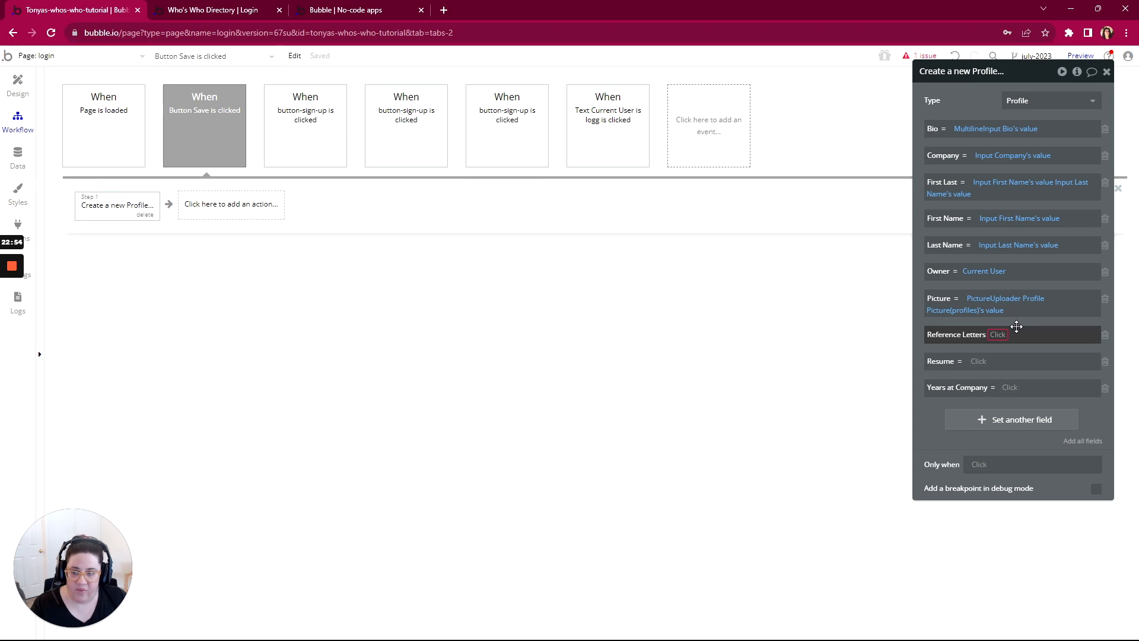
Step: Map the Reference Letters field with set list to Multi-FileUploader Reference Letters's value, and check the available list operators
left_click(994, 335)
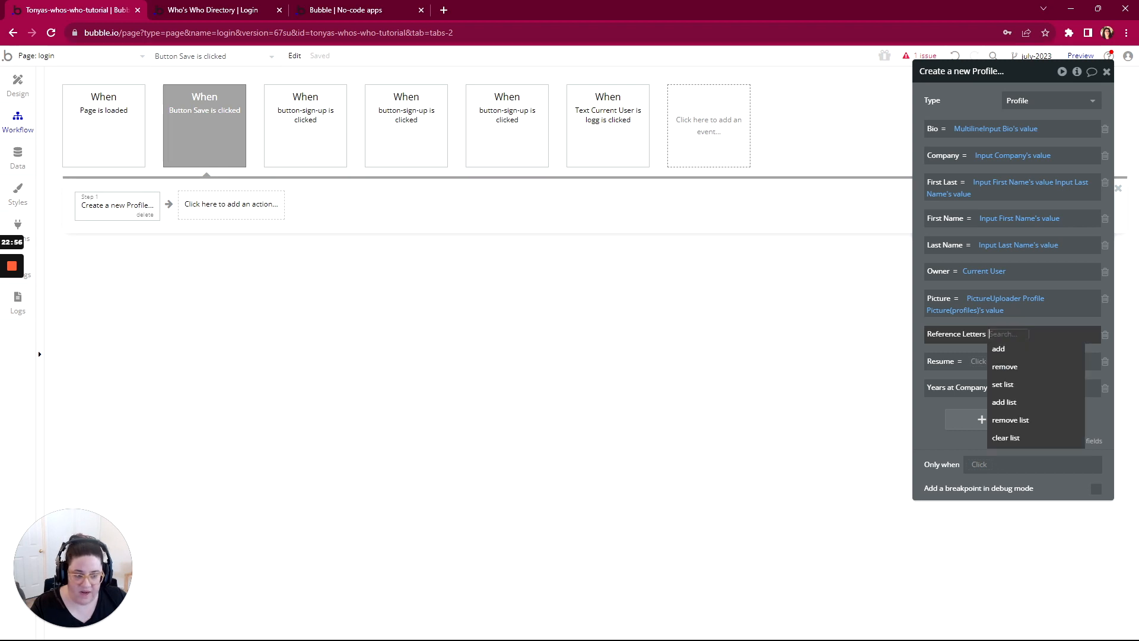
left_click(1002, 385)
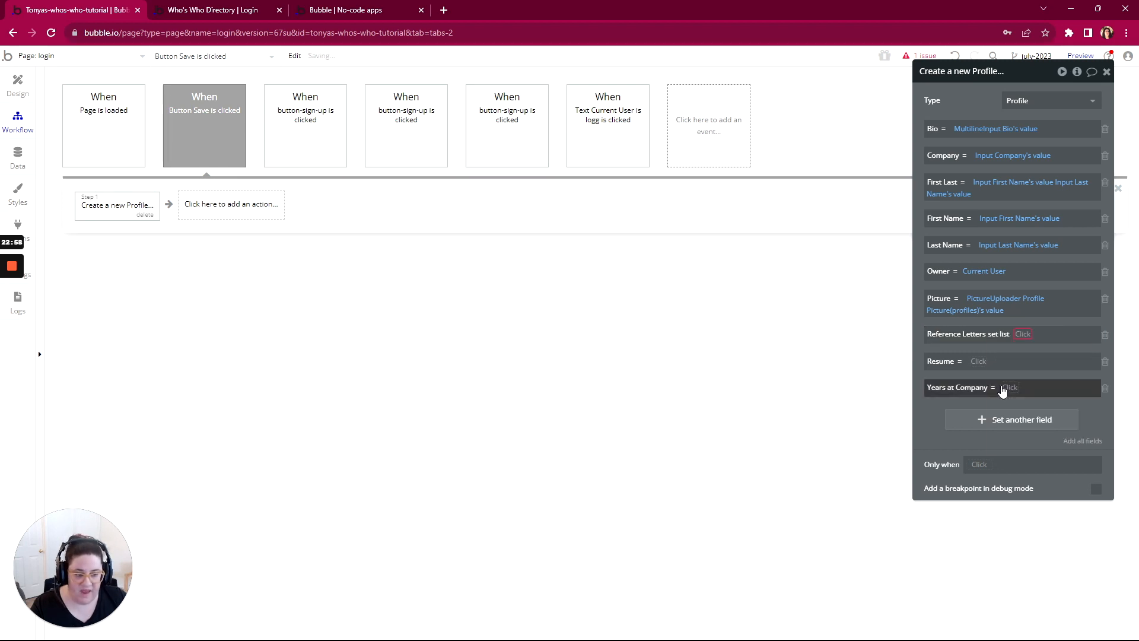
left_click(1024, 334)
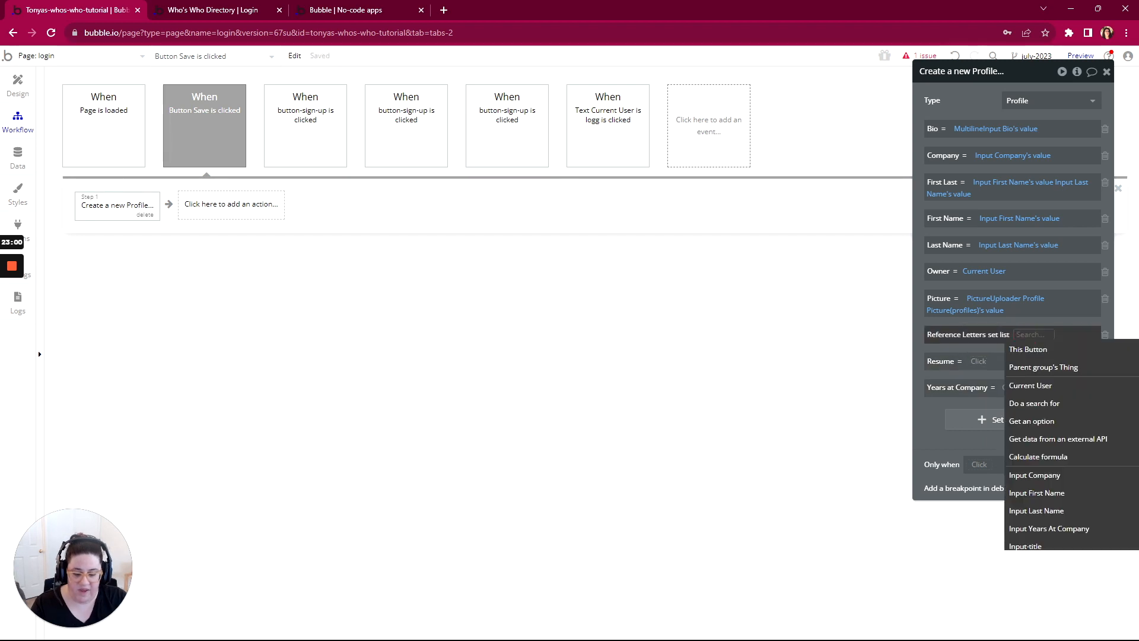
type("mul")
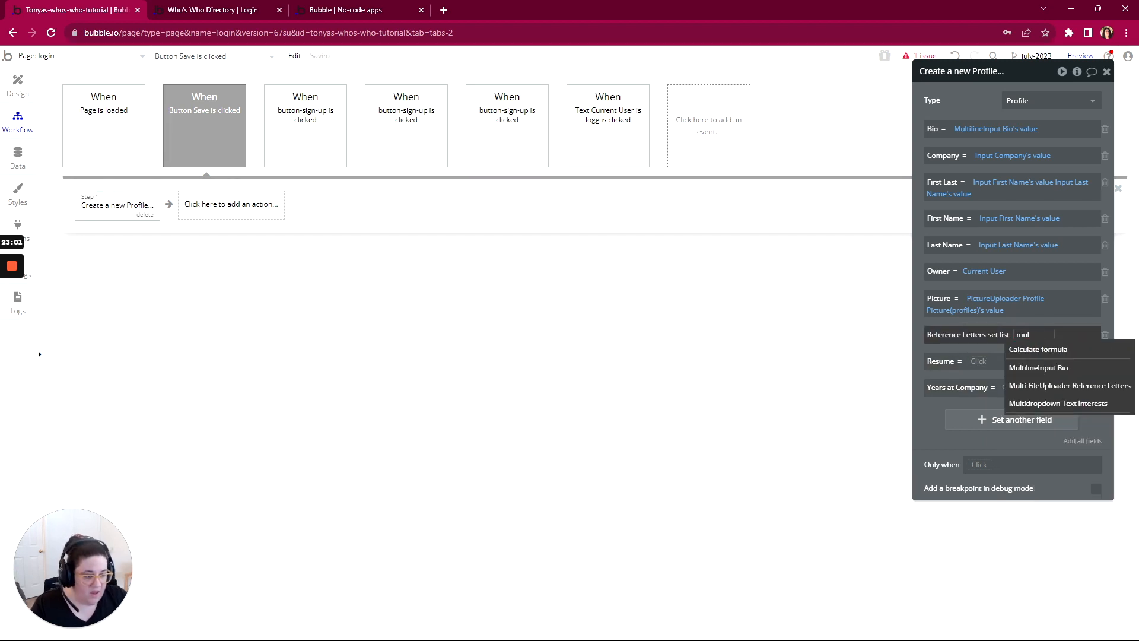
left_click(1044, 385)
left_click(1003, 361)
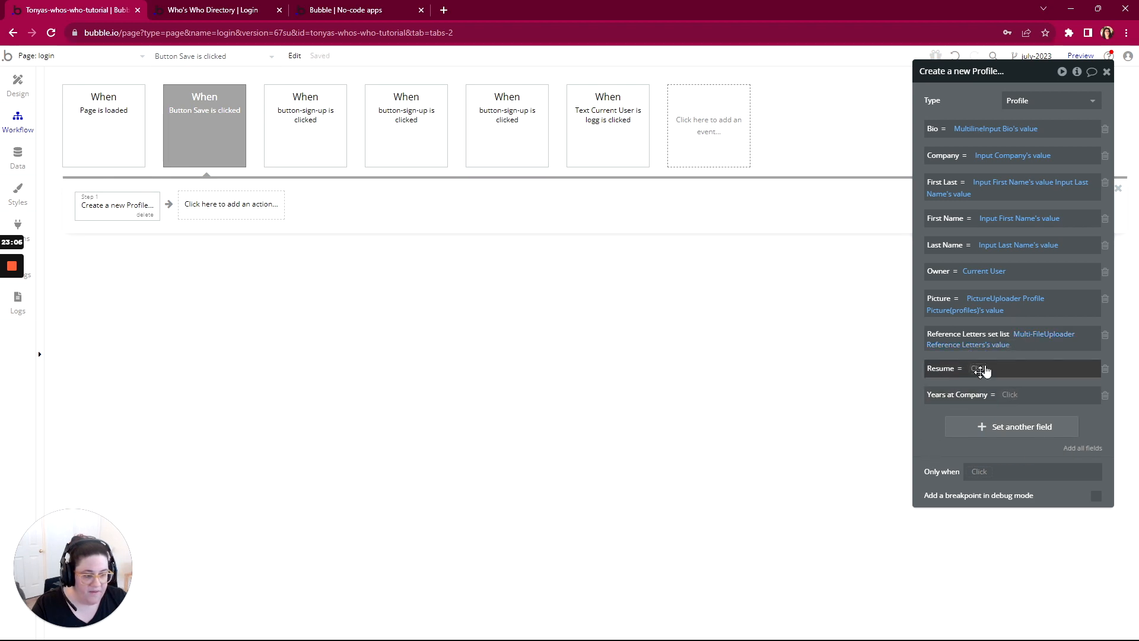
left_click(997, 335)
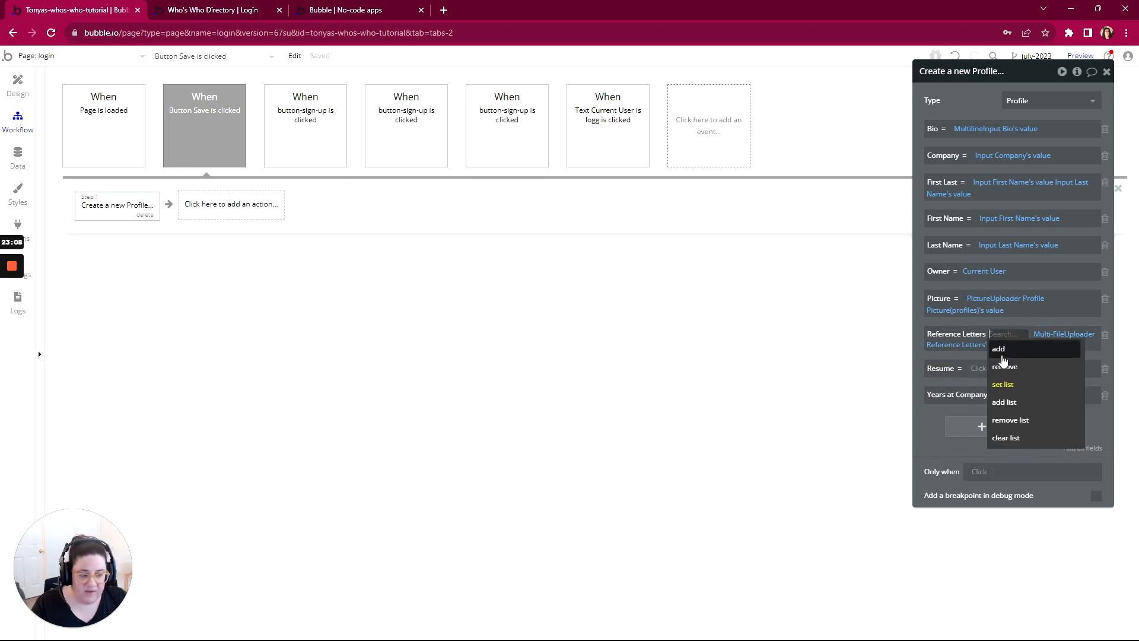
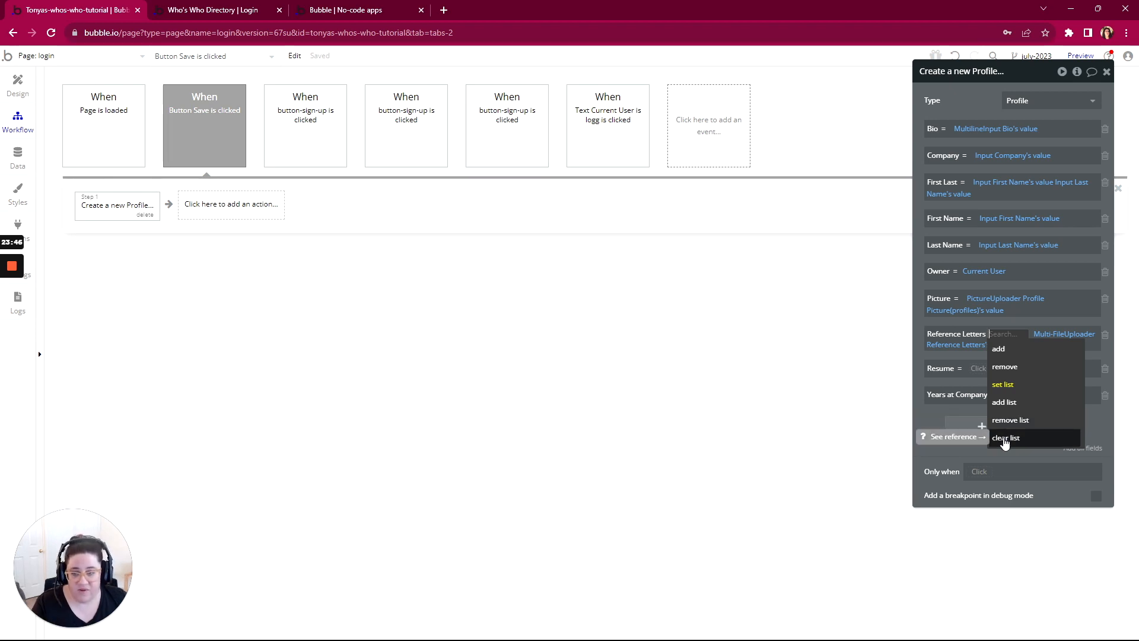
Step: Set the new Profile's Resume field to FileUploader Resume's value
left_click(948, 414)
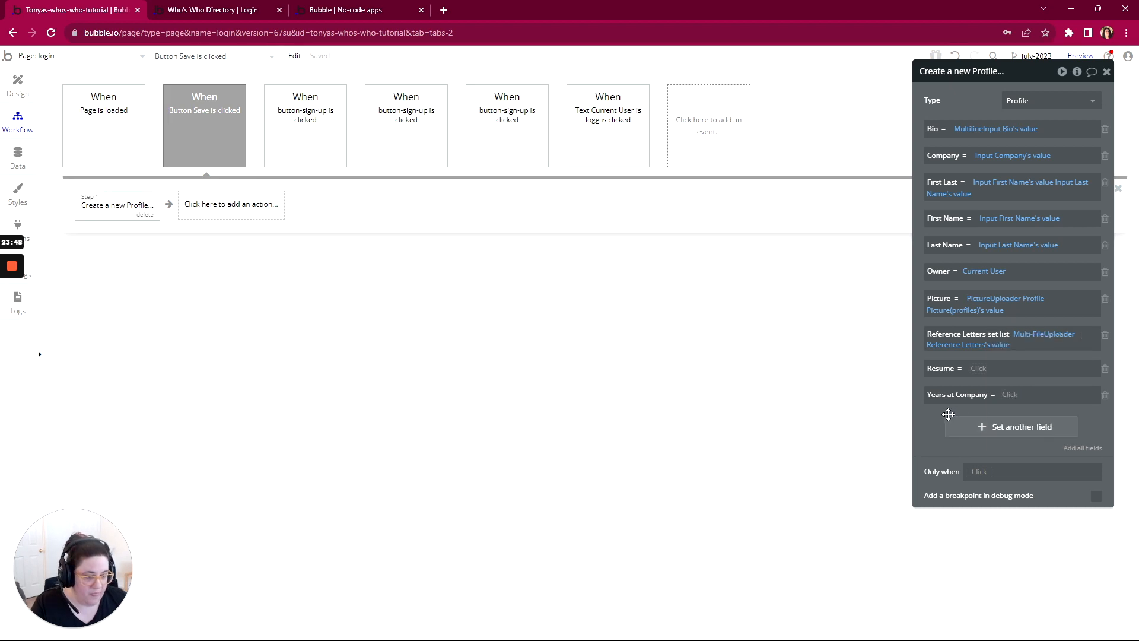
left_click(978, 369)
type("fil")
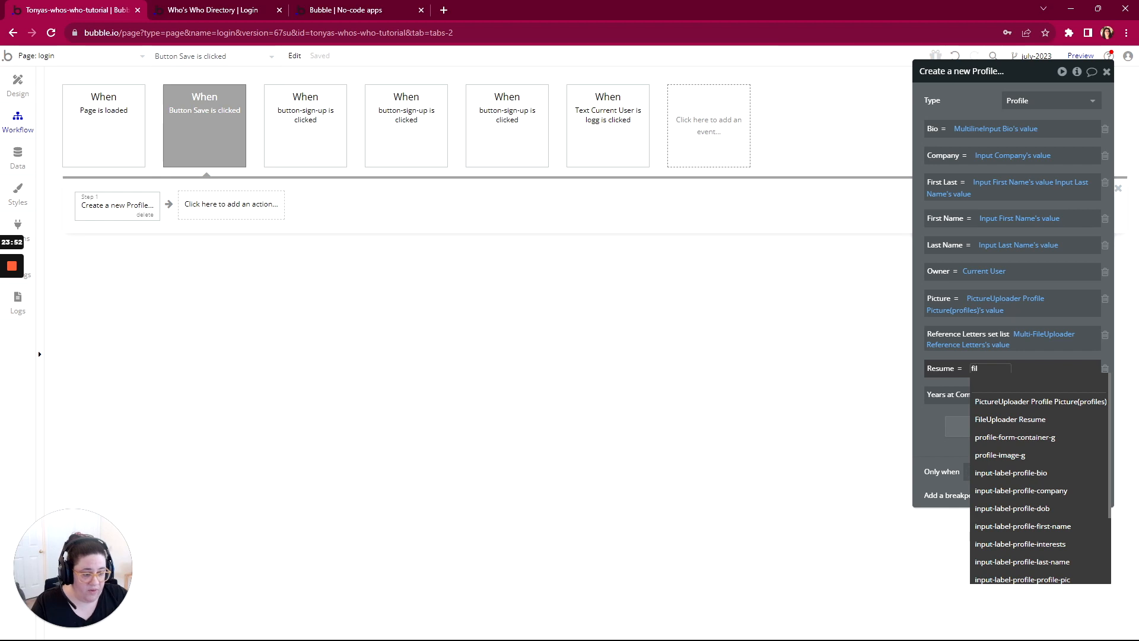
left_click(1002, 420)
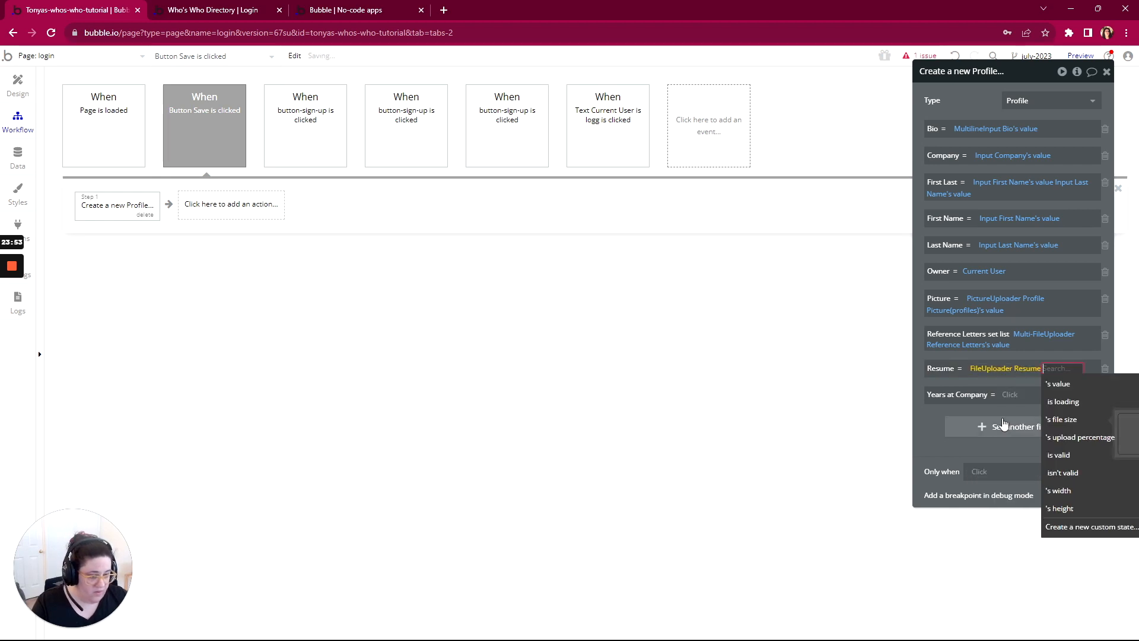
left_click(1055, 385)
left_click(924, 428)
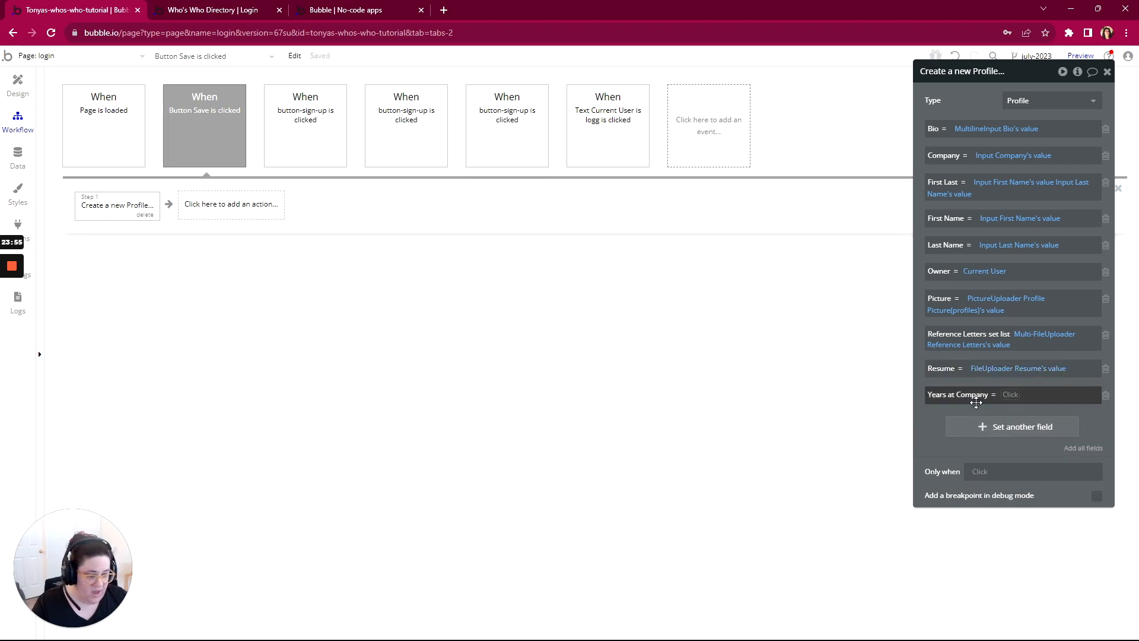
Step: Set the new Profile's Years at Company field to Input Years At Company's value
left_click(1010, 395)
type("year")
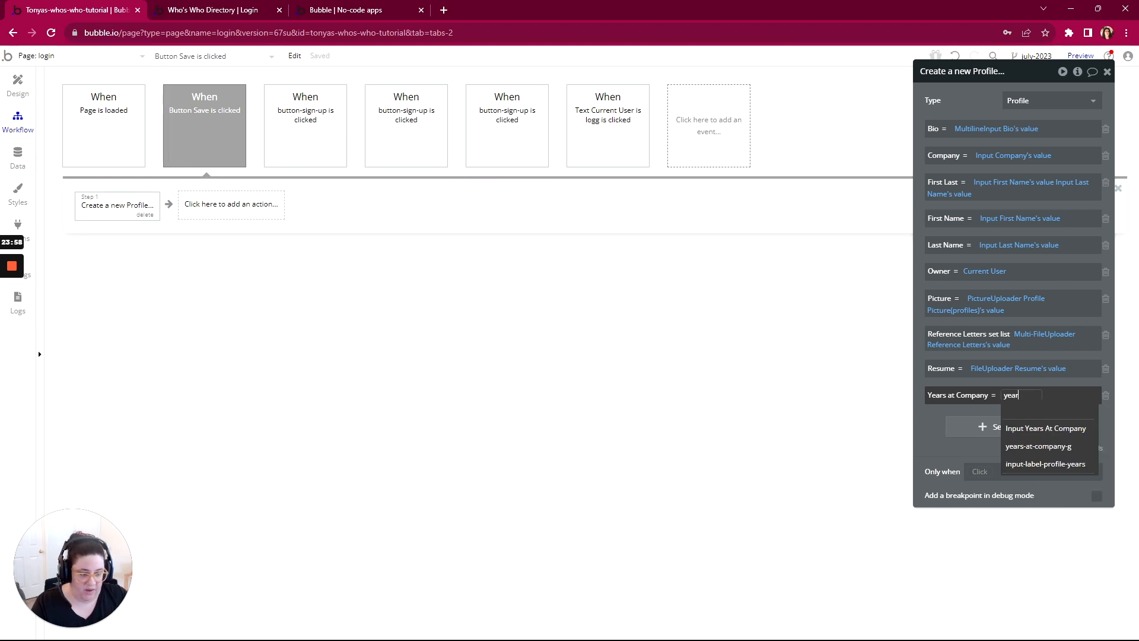
left_click(1021, 428)
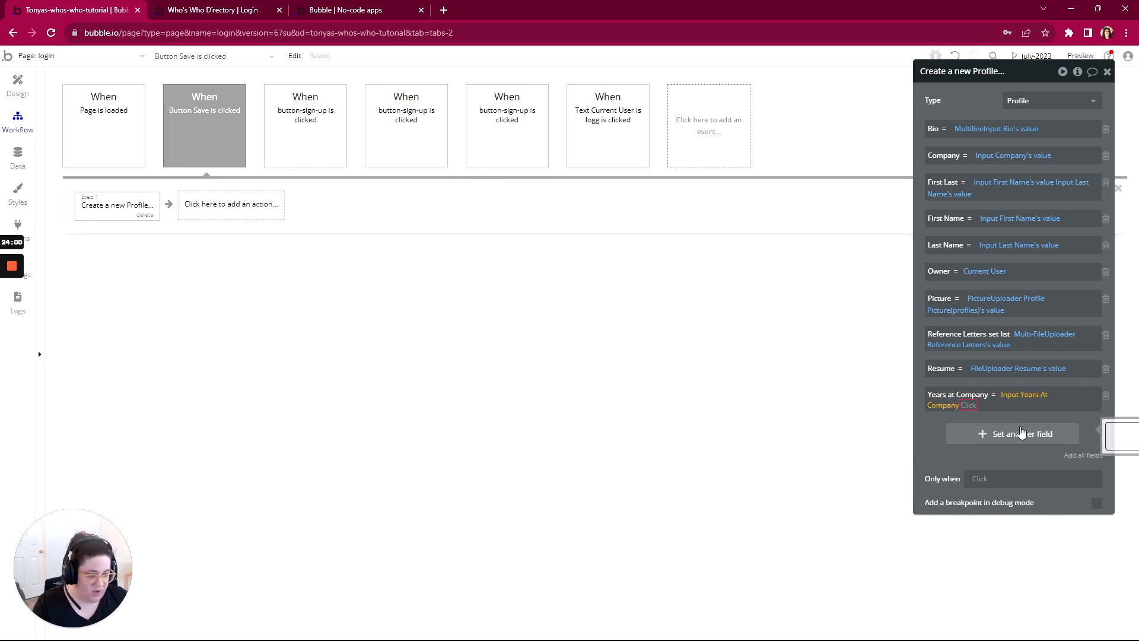
left_click(949, 422)
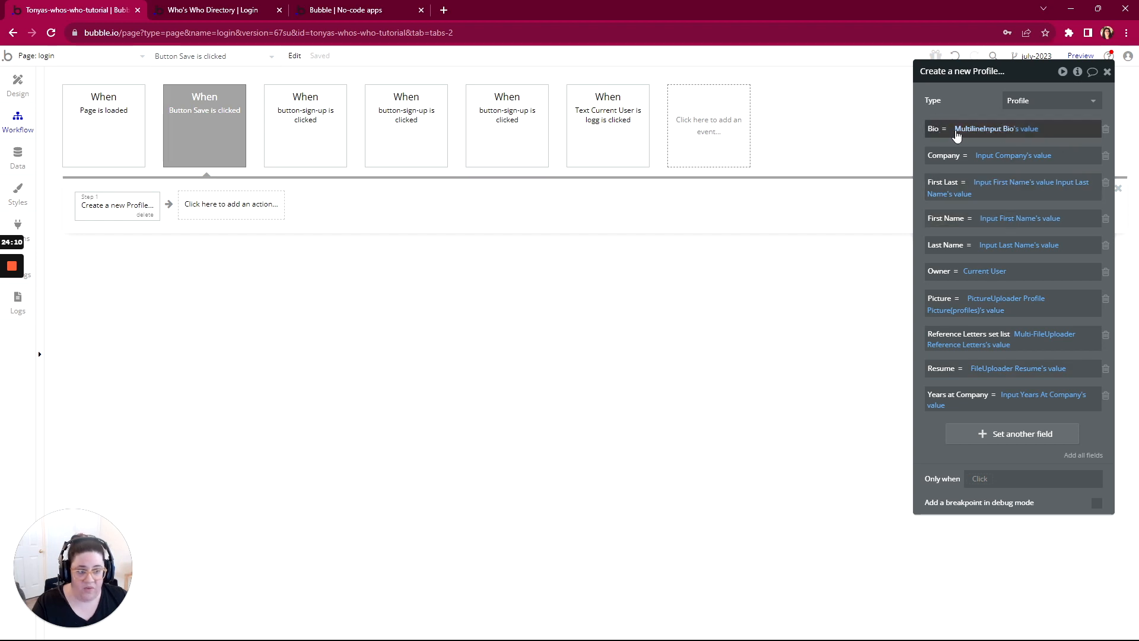
Step: Compare the Profile data type's fields and their types with the profile form's inputs and the Save workflow's field mappings
left_click(18, 157)
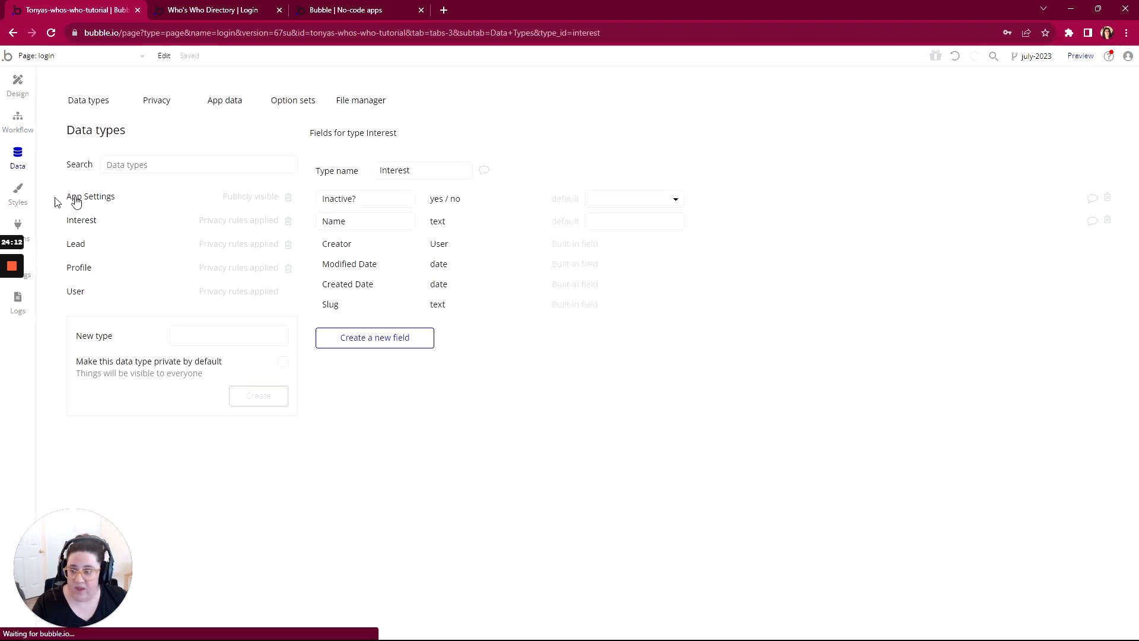
left_click(76, 270)
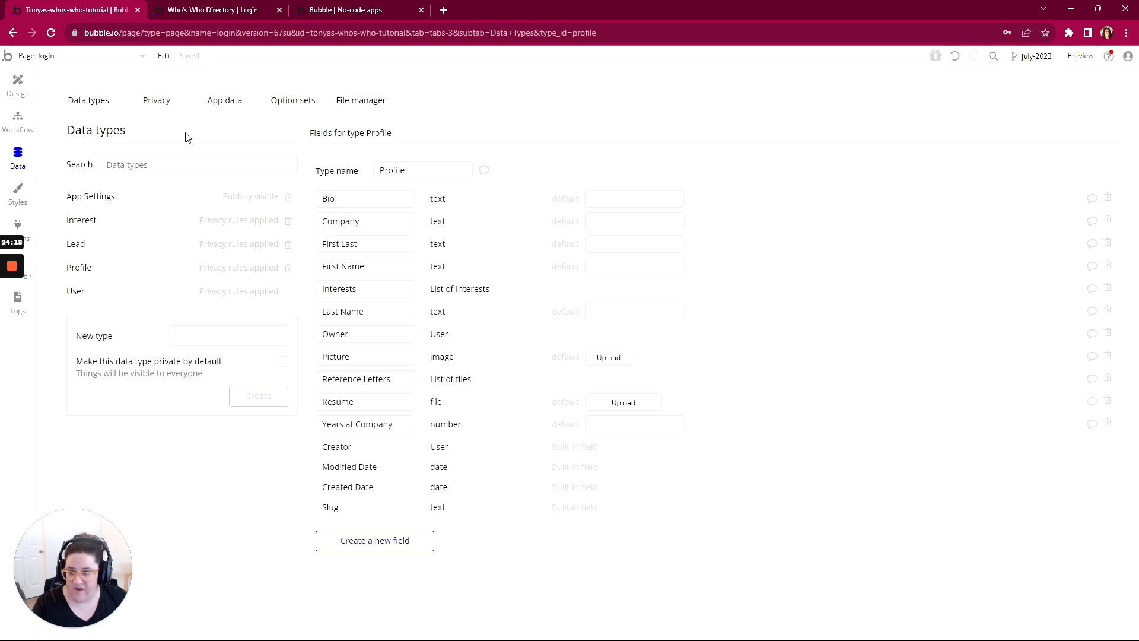
left_click(18, 83)
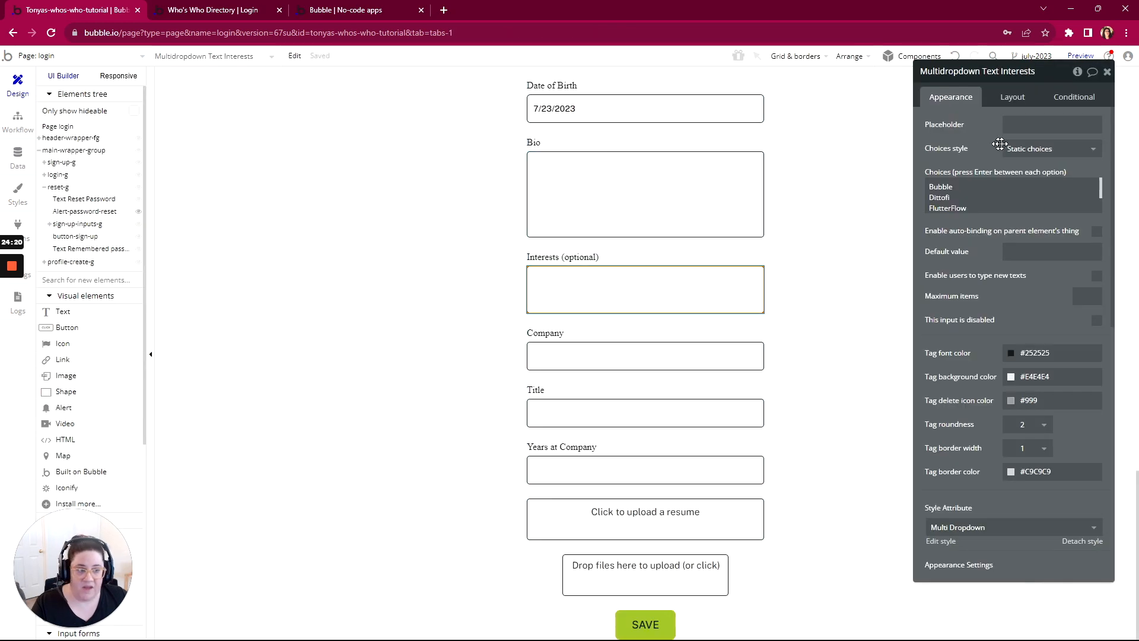
left_click(18, 119)
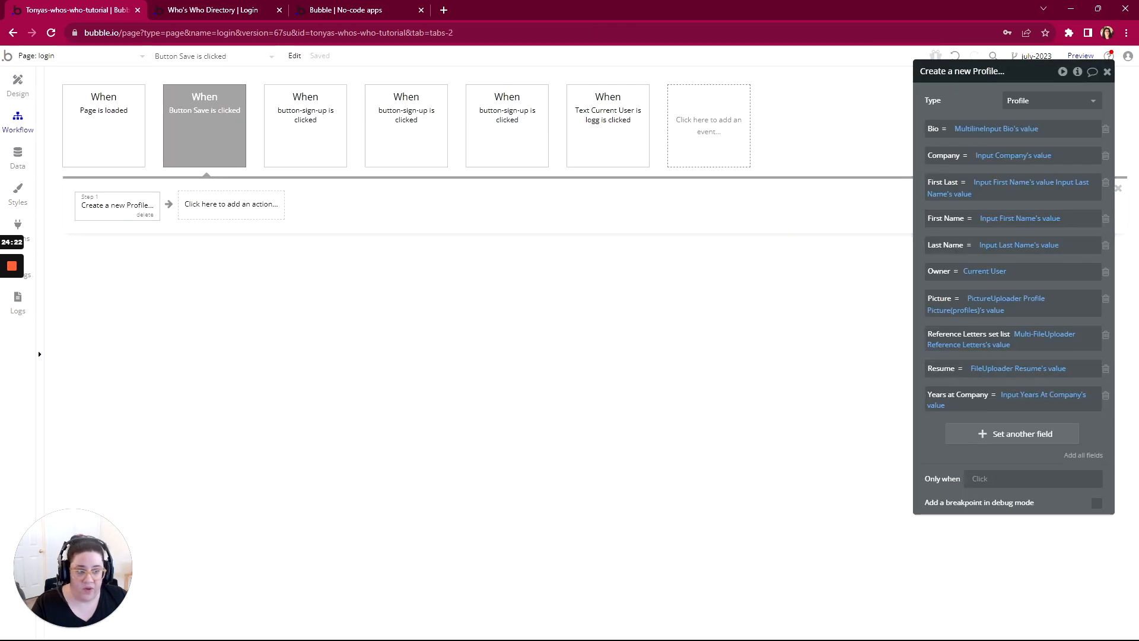
left_click(971, 129)
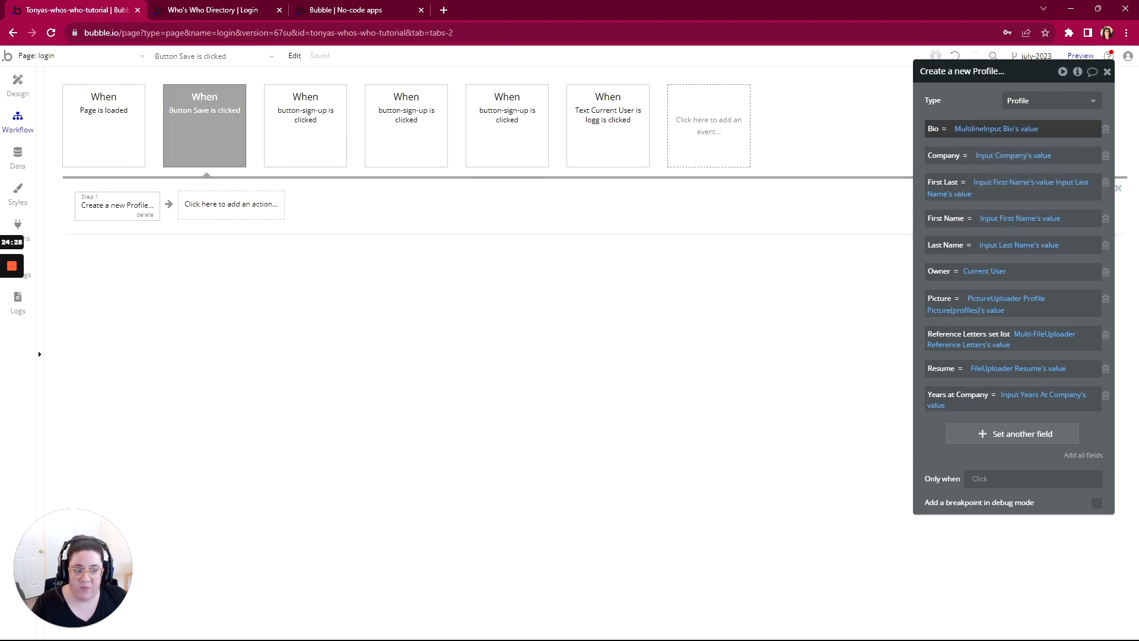
left_click(990, 135)
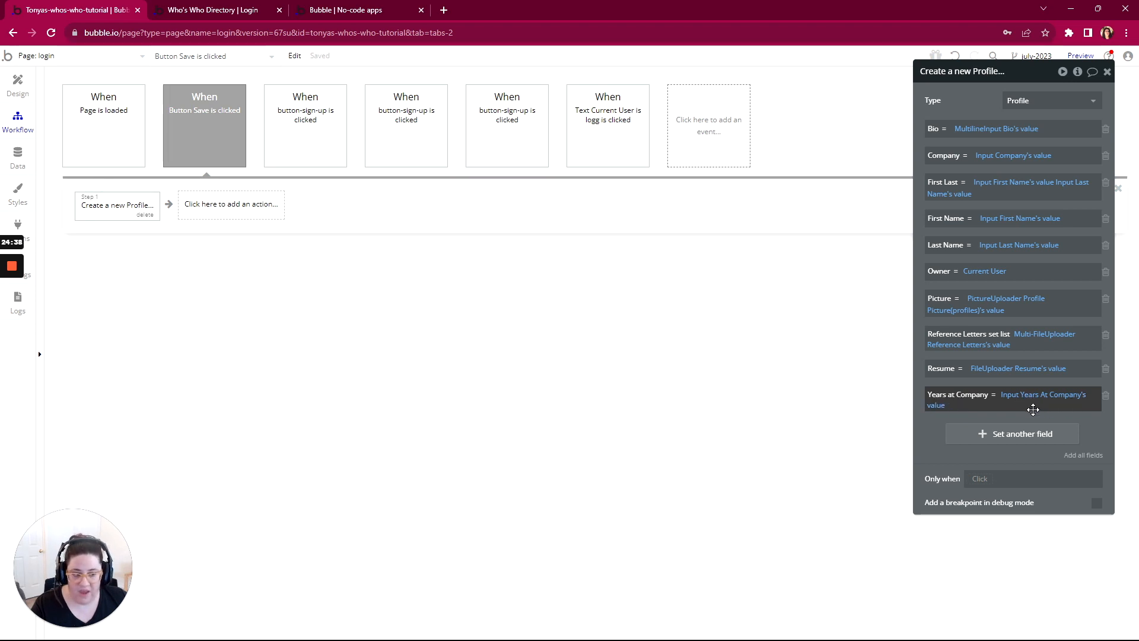
left_click(987, 132)
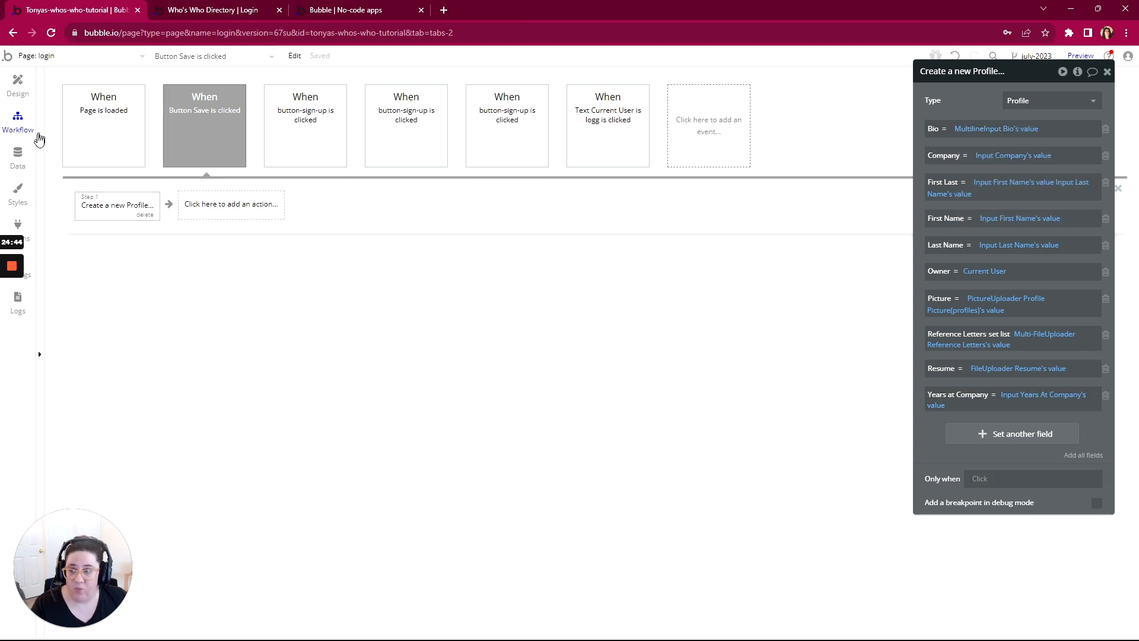
left_click(18, 157)
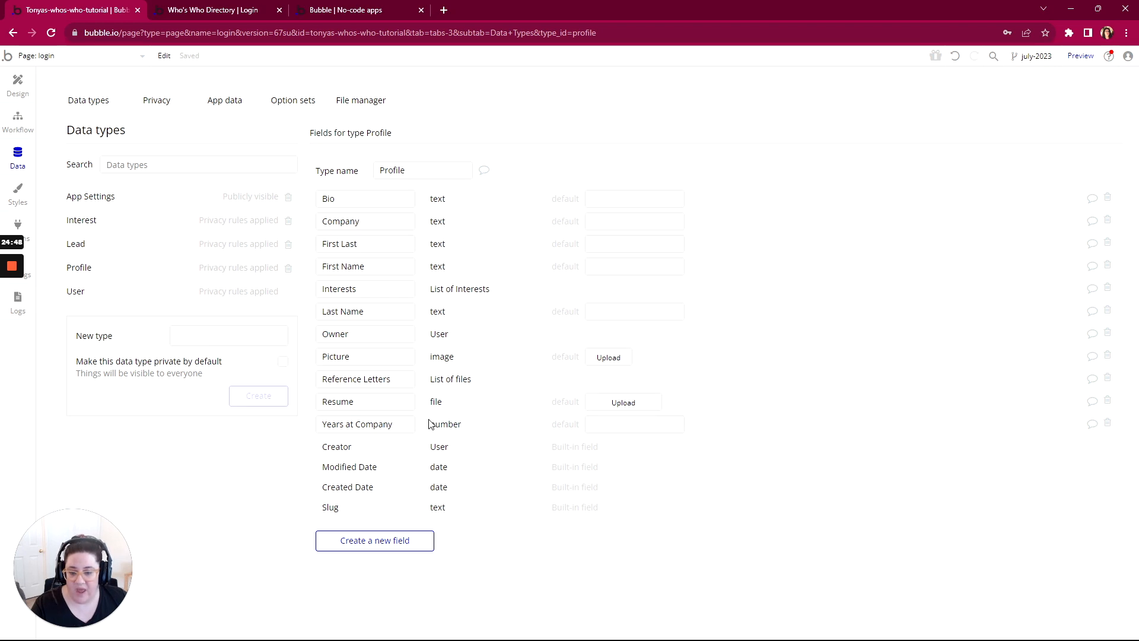
left_click(18, 85)
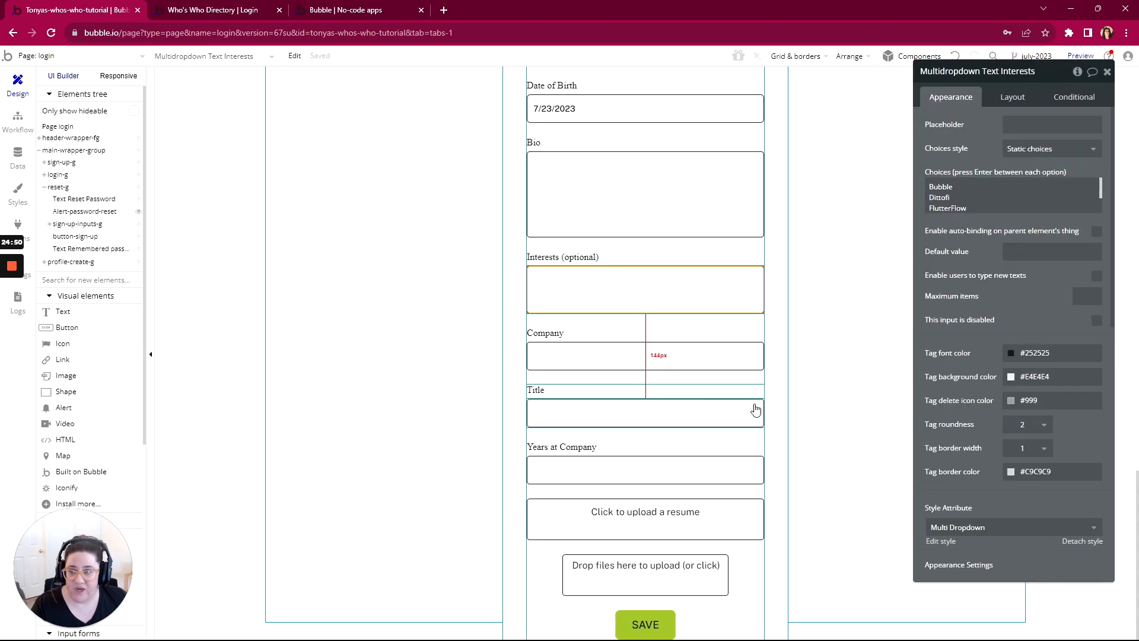
left_click(18, 120)
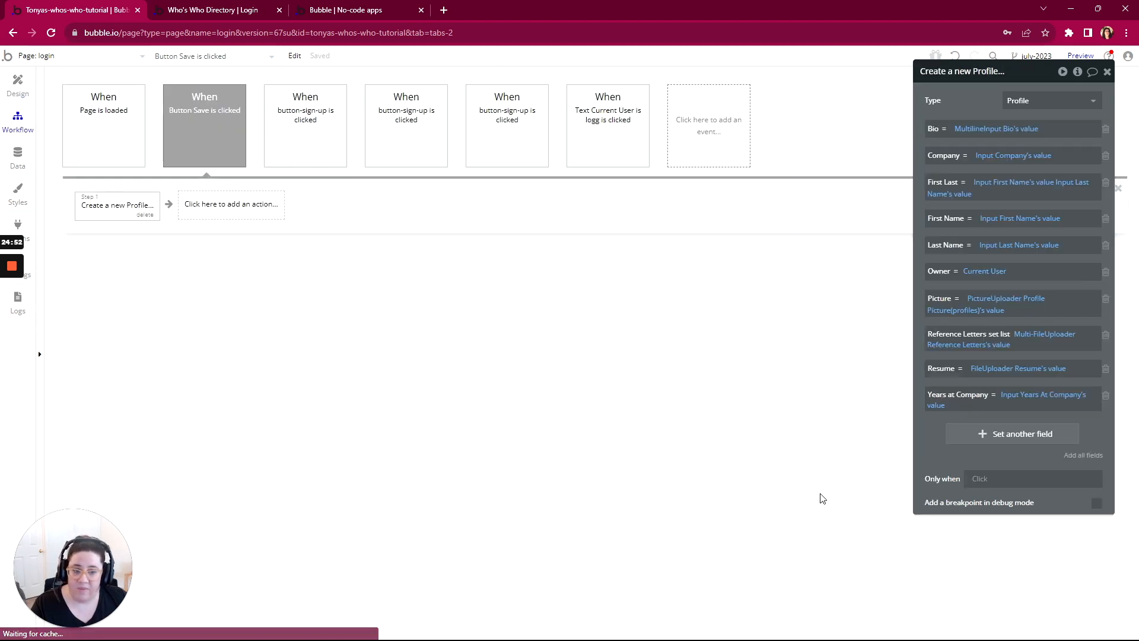
Step: Try to set Years at Company to MultilineInput Bio's value and check the operators offered for that expression
right_click(1015, 402)
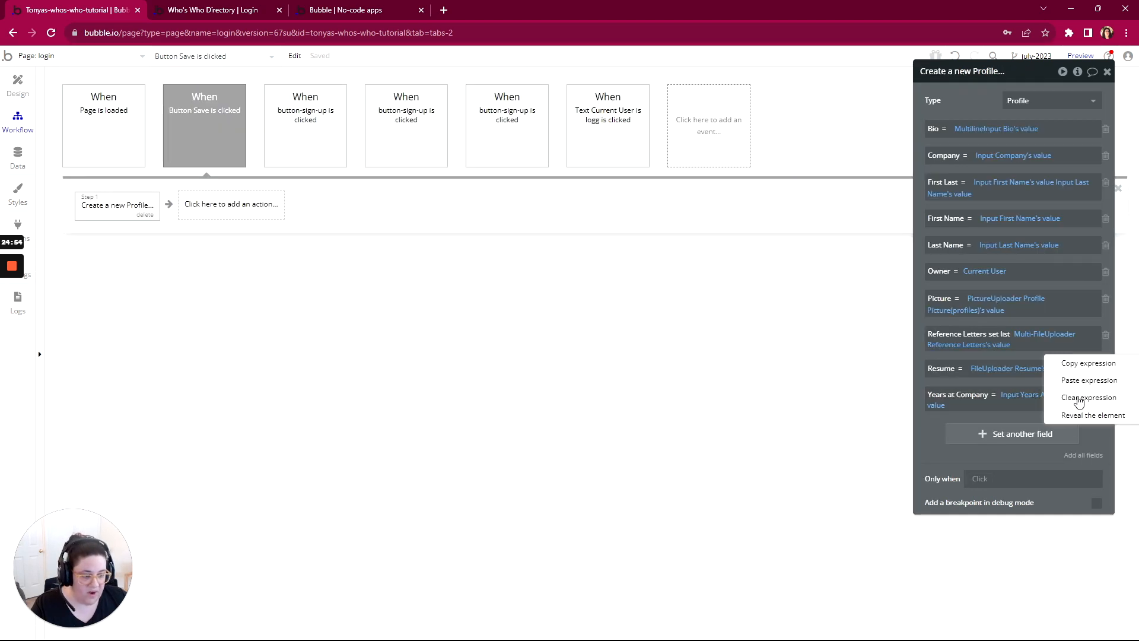
left_click(1079, 399)
left_click(1018, 395)
type("m")
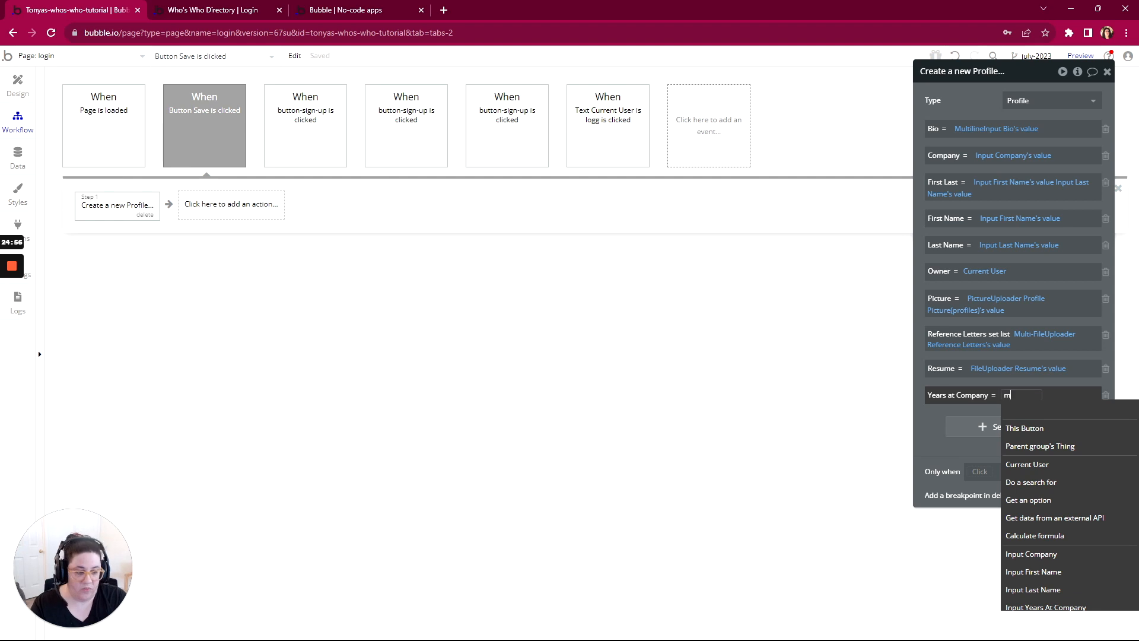
type("ulti")
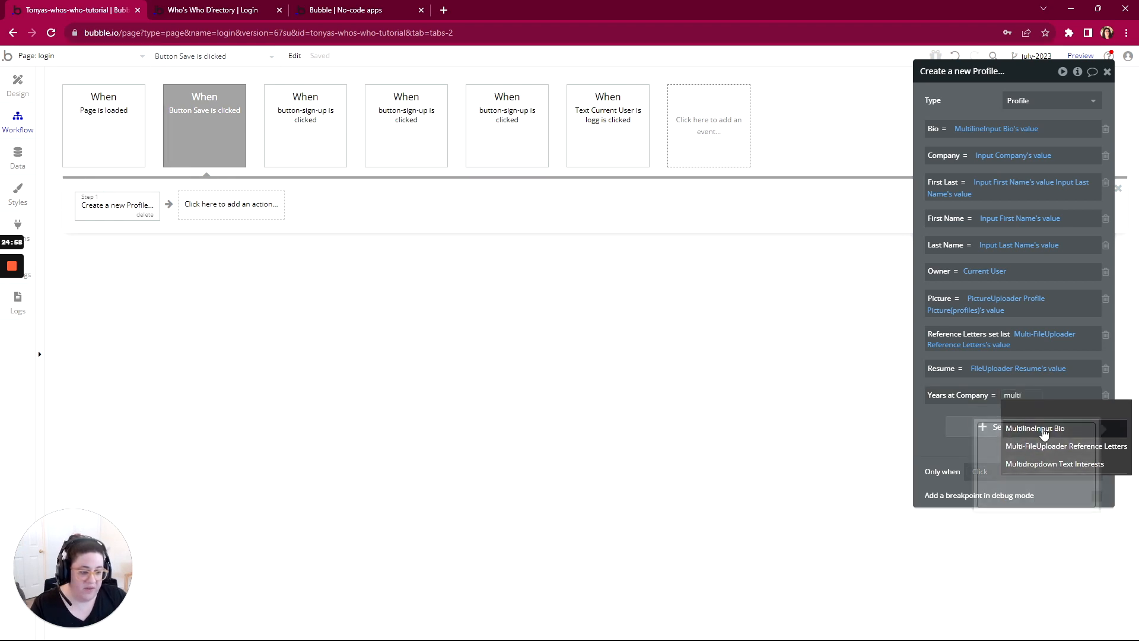
left_click(1044, 430)
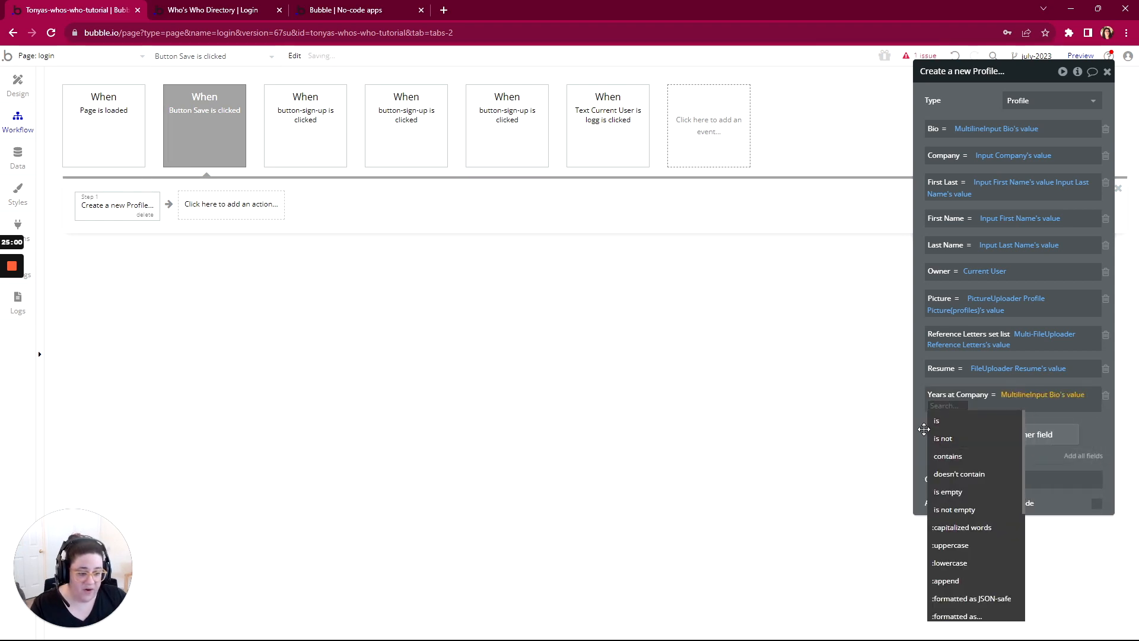
left_click(923, 429)
left_click(955, 410)
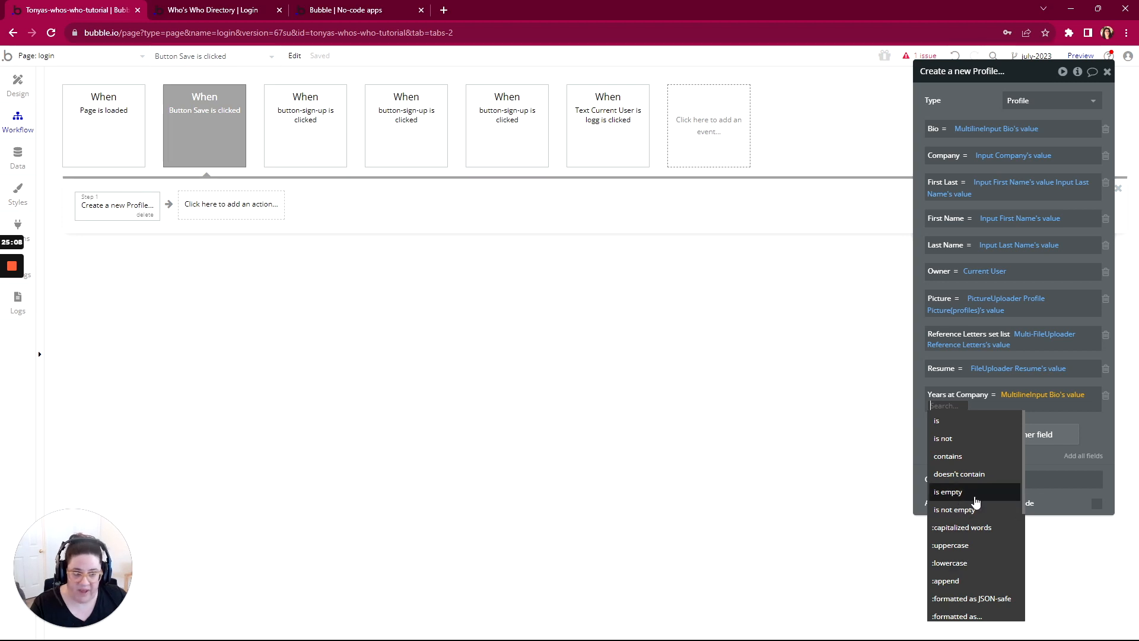
left_click(1086, 434)
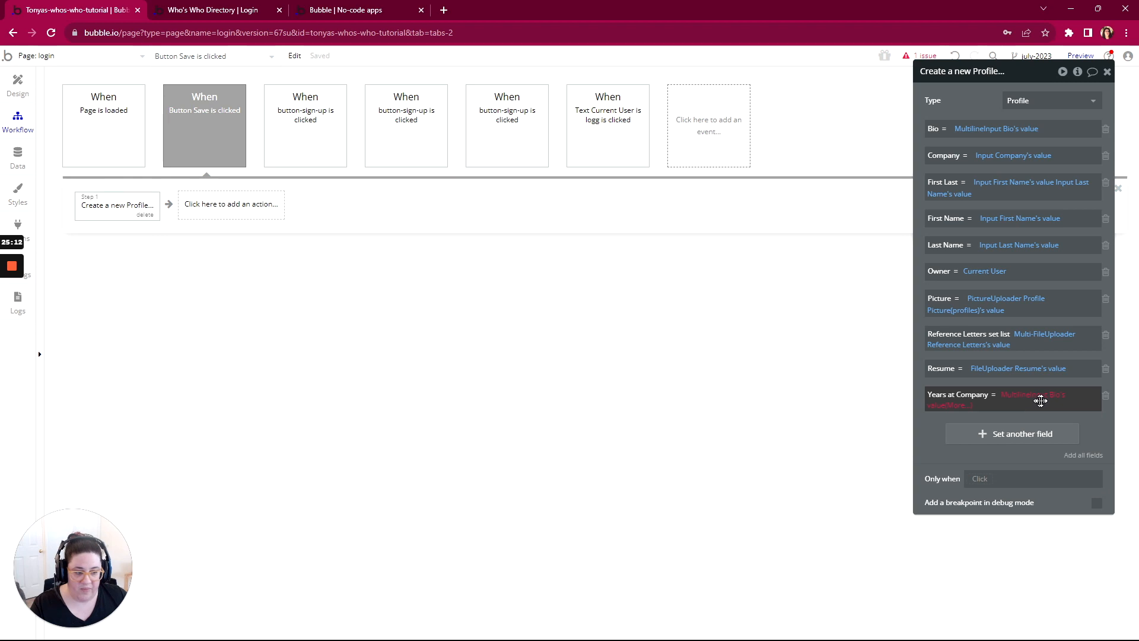
Step: Replace the Bio input in the Years at Company expression with Input Years At Company
left_click(1016, 402)
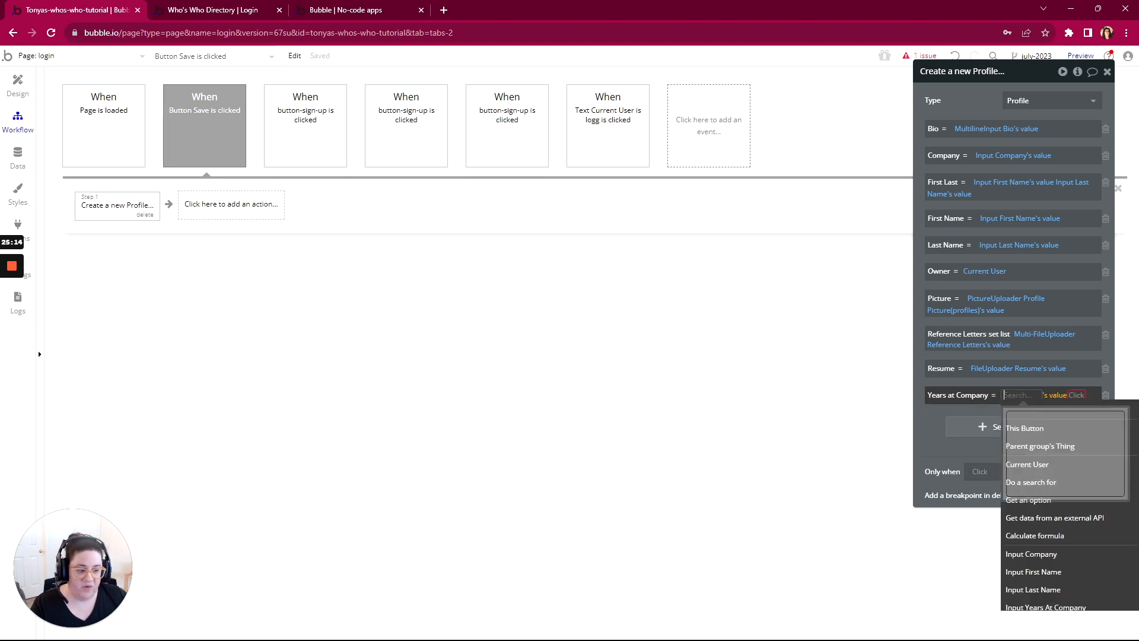
type("year")
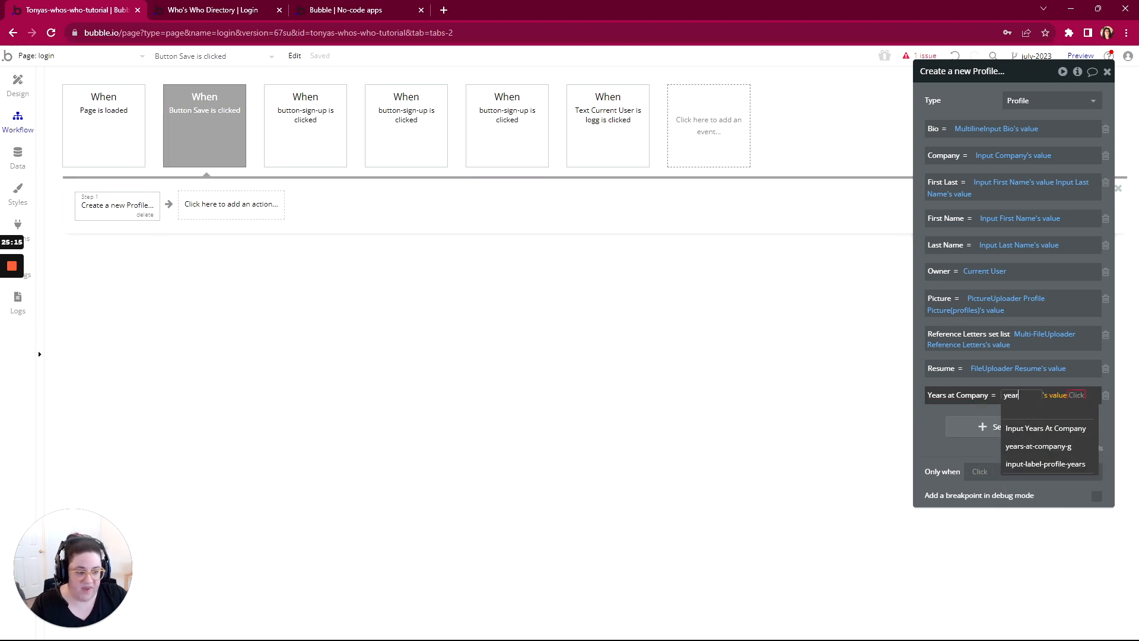
left_click(1038, 428)
left_click(929, 429)
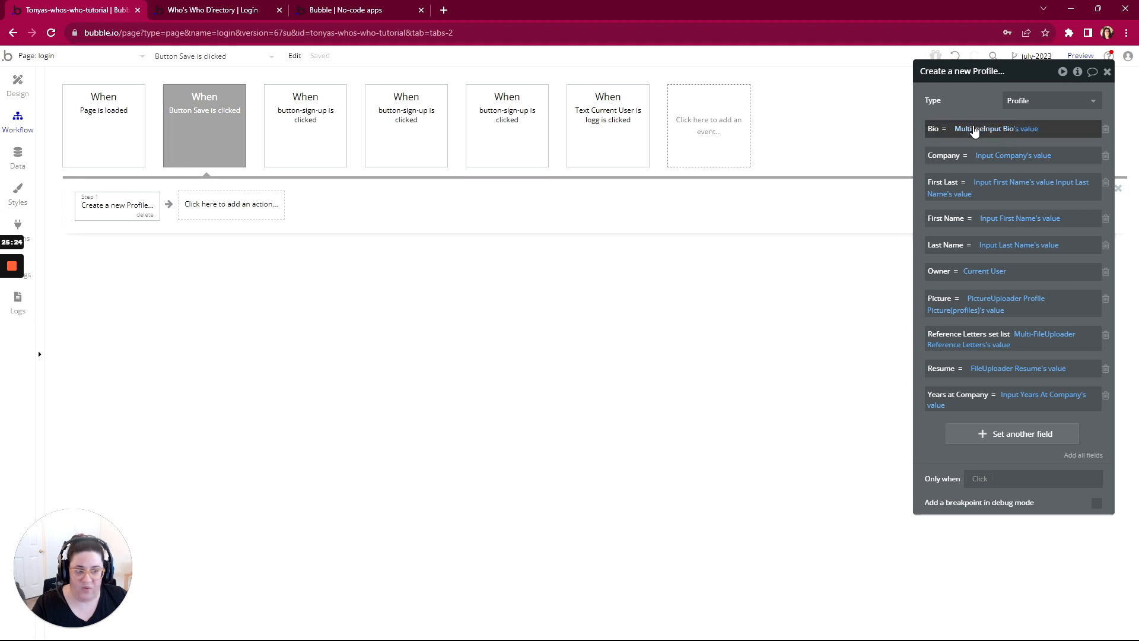
Step: Add a Make changes to thing action as the second step of the Save button's workflow
mouse_move(971, 136)
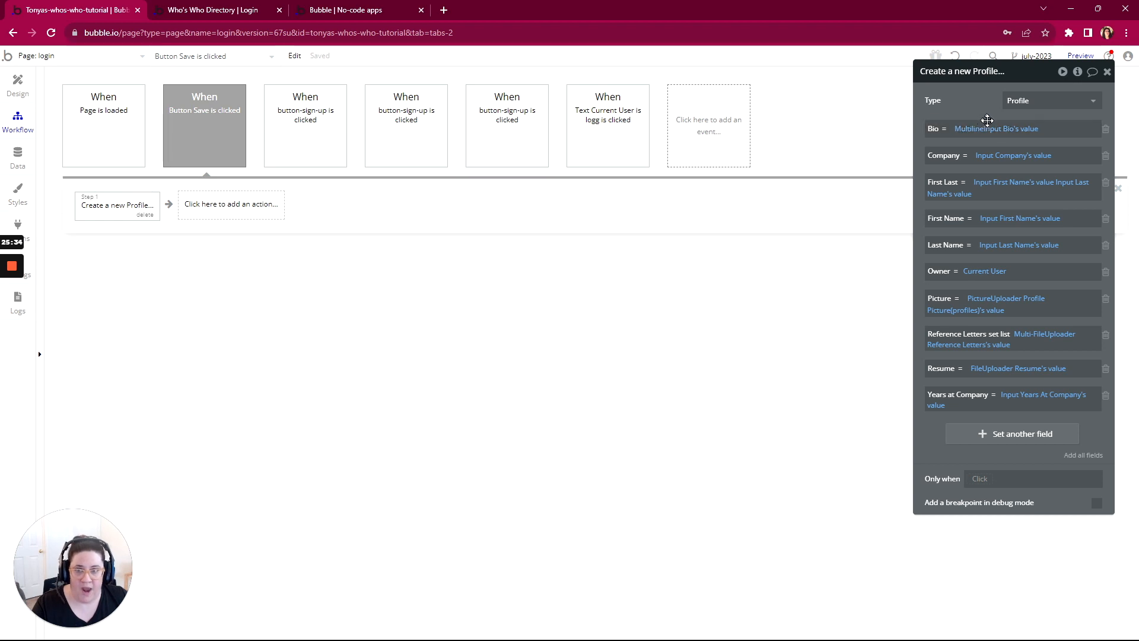
mouse_move(12, 290)
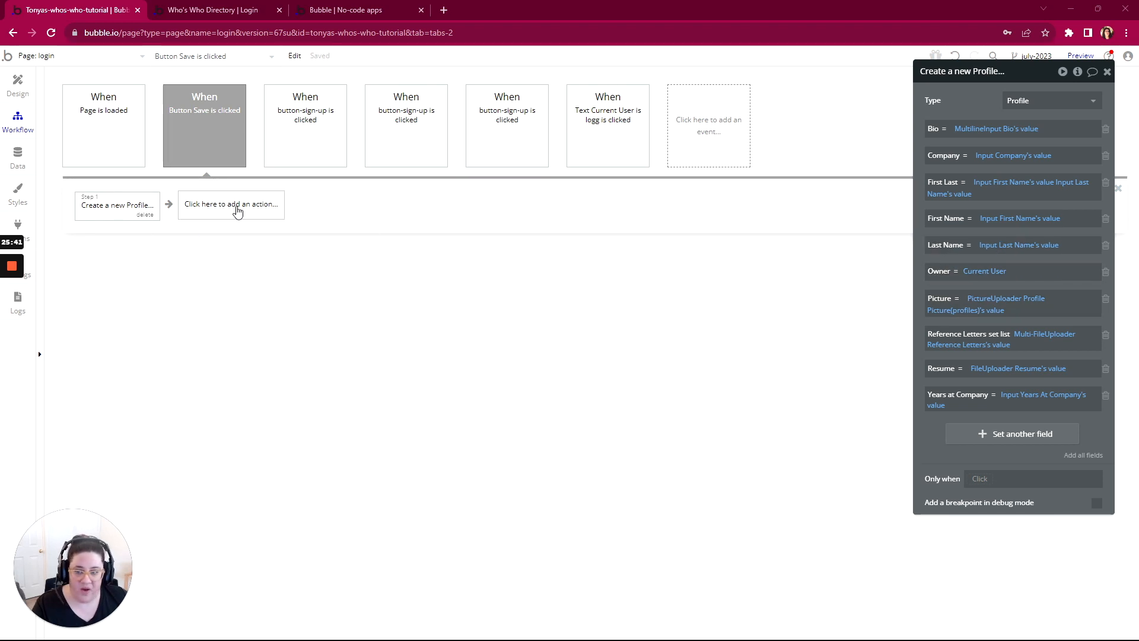
left_click(224, 210)
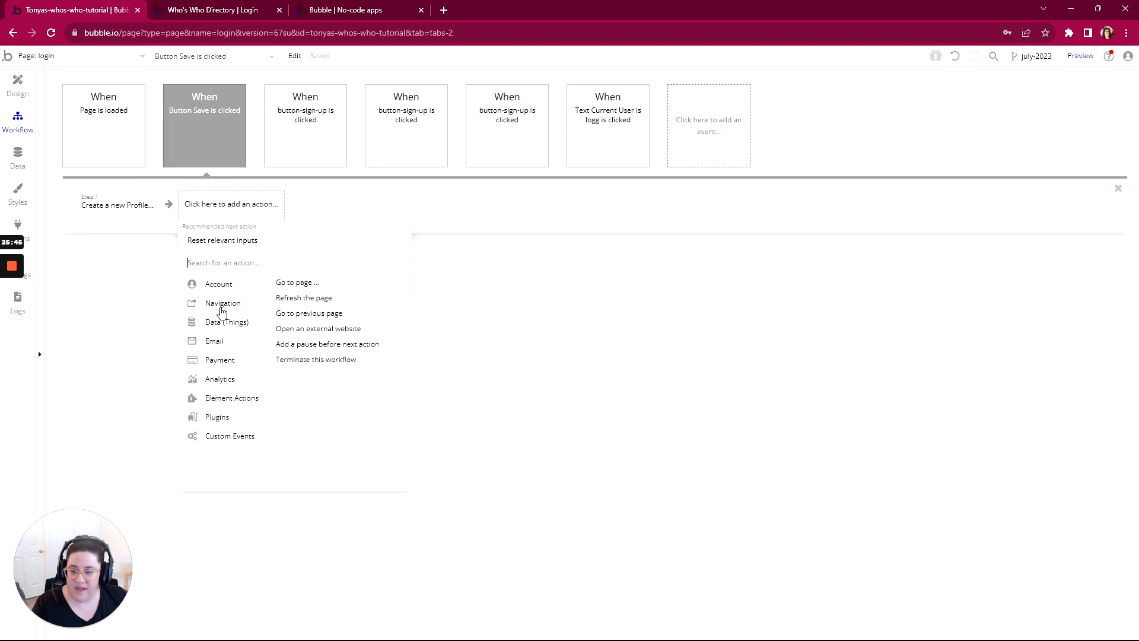
mouse_move(219, 327)
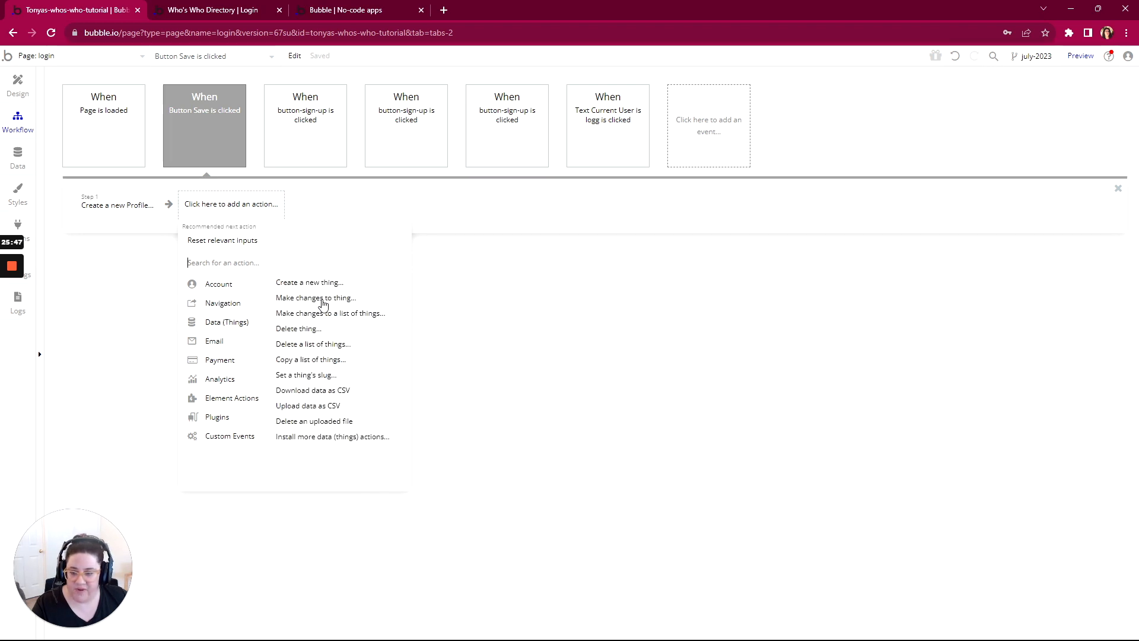
left_click(324, 298)
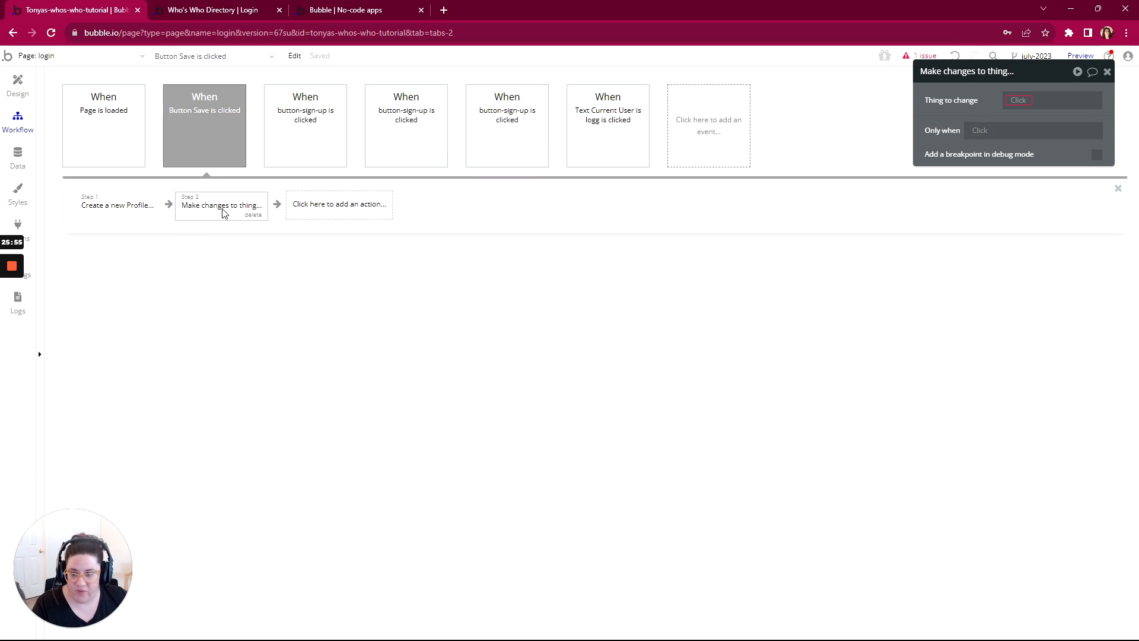
Step: Set Current User as the thing to change in the Save workflow's second action, after reviewing the Create a new Profile action
left_click(118, 209)
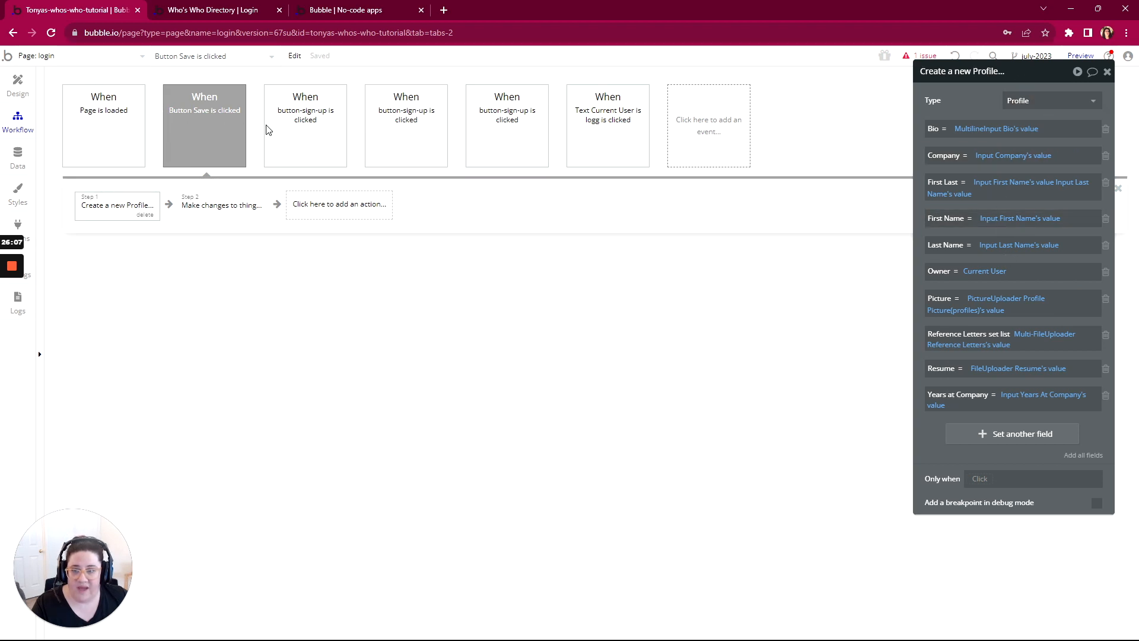
mouse_move(306, 117)
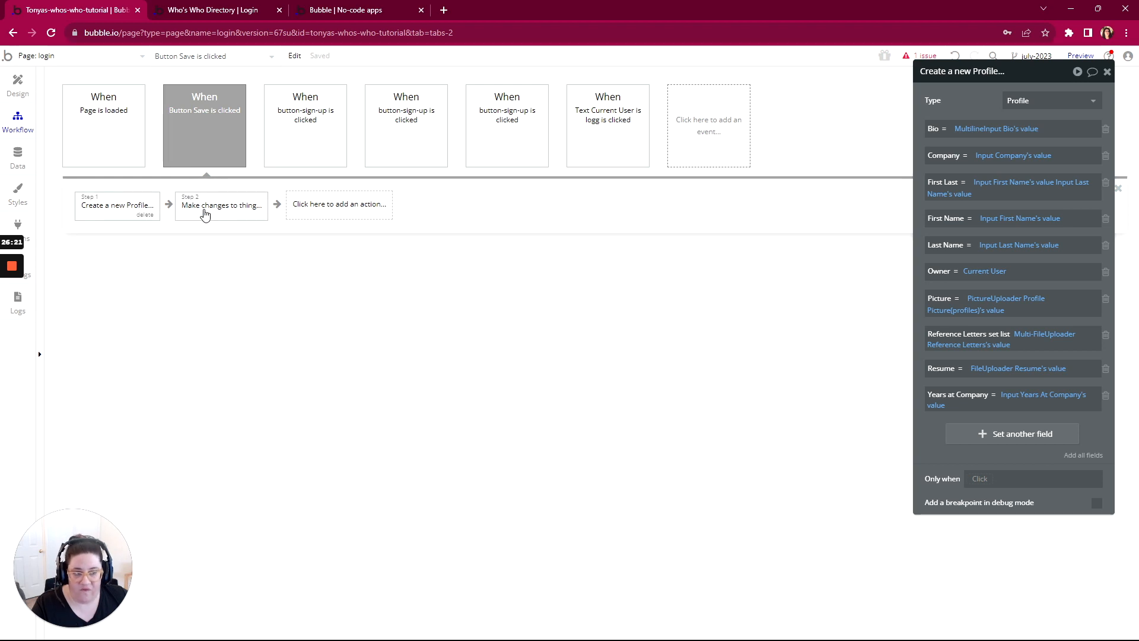
left_click(216, 210)
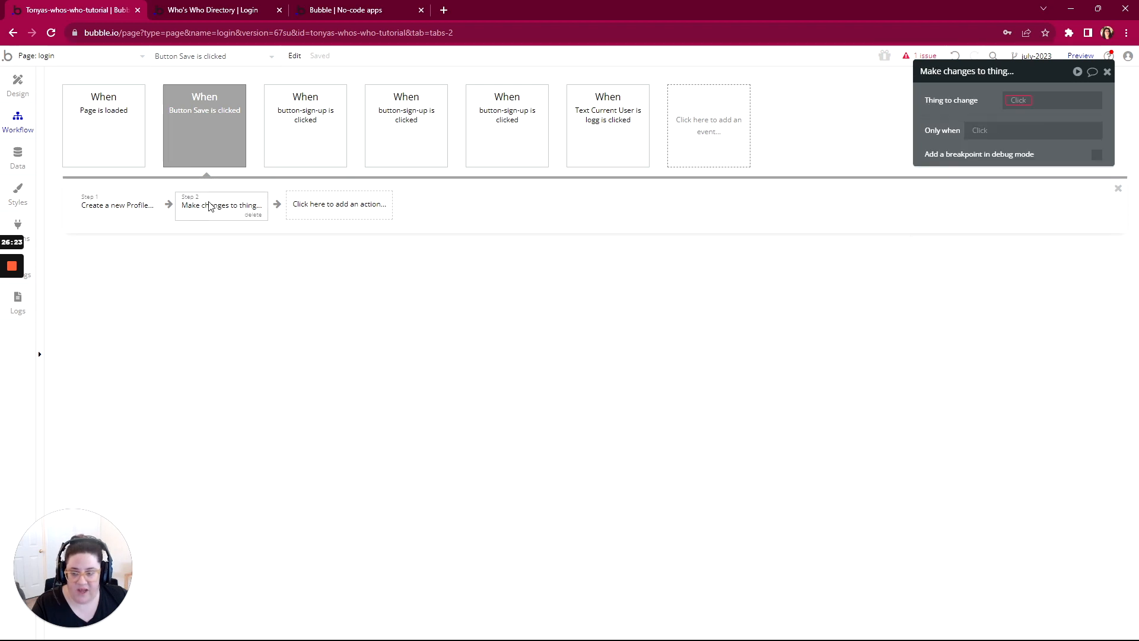
left_click(1018, 99)
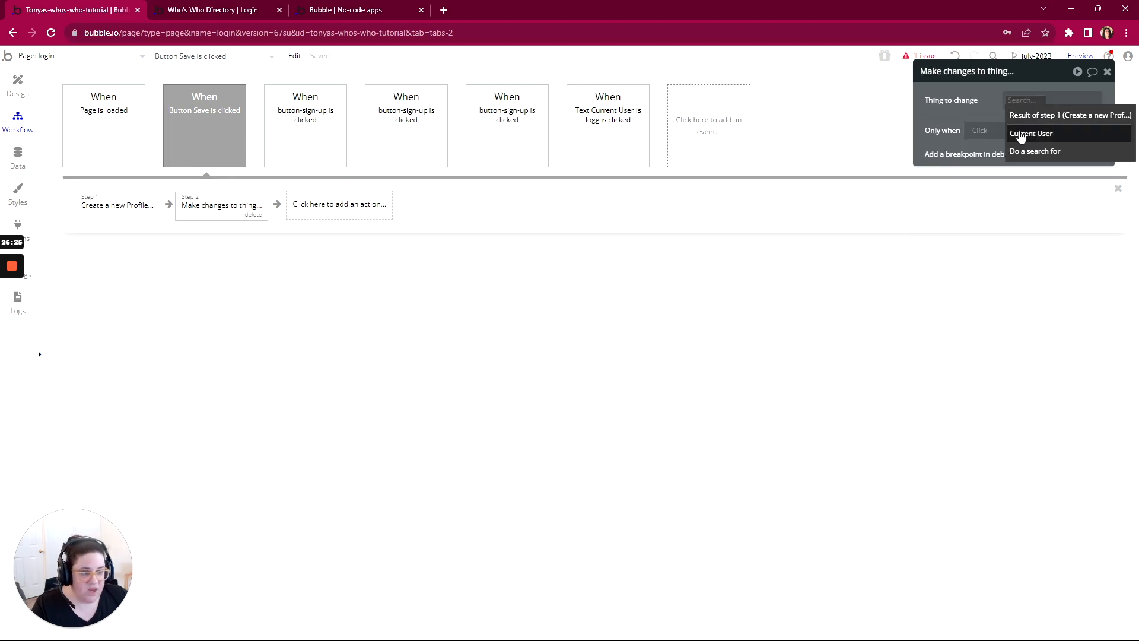
left_click(1022, 134)
left_click(1018, 138)
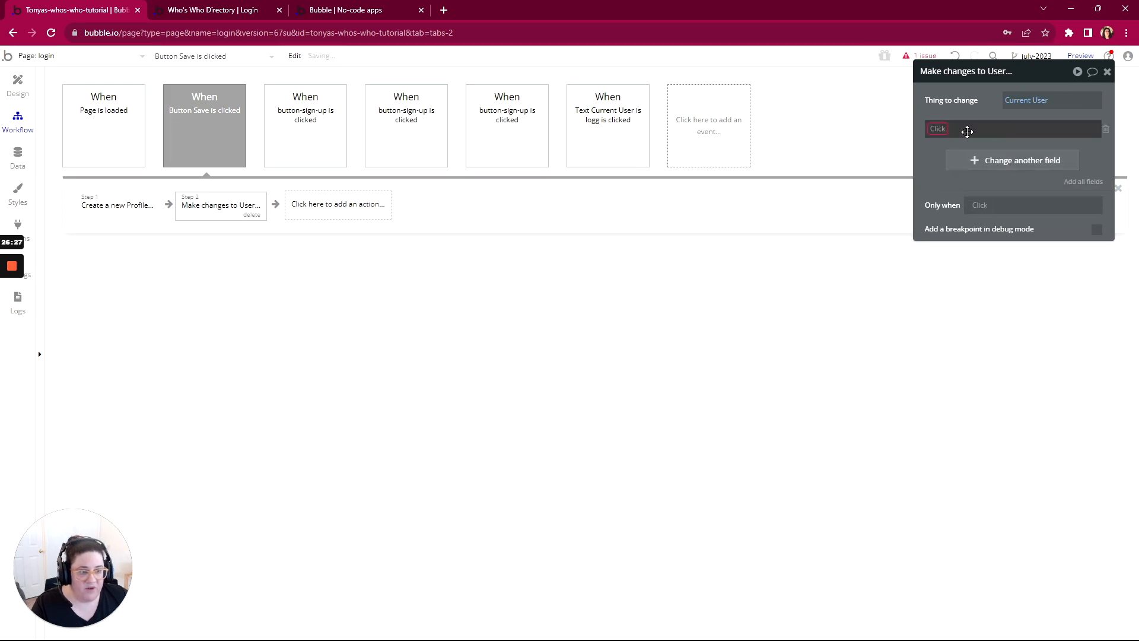
Step: Set the user's Profile field to the result of step 1 (Create a new Profile) in the Make changes action
left_click(935, 161)
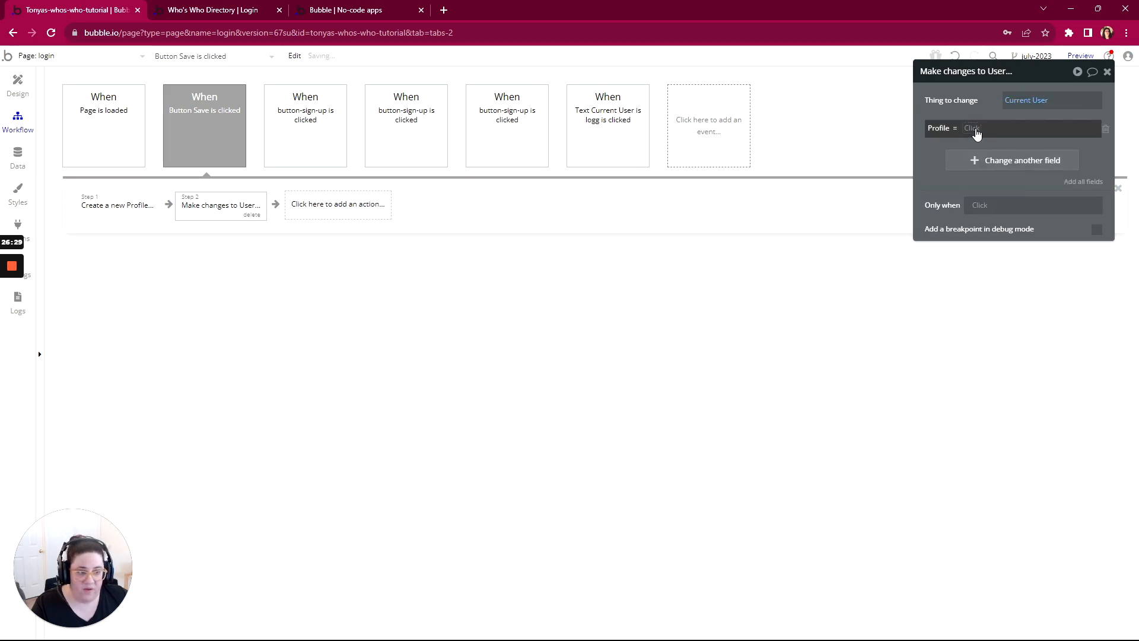
left_click(974, 129)
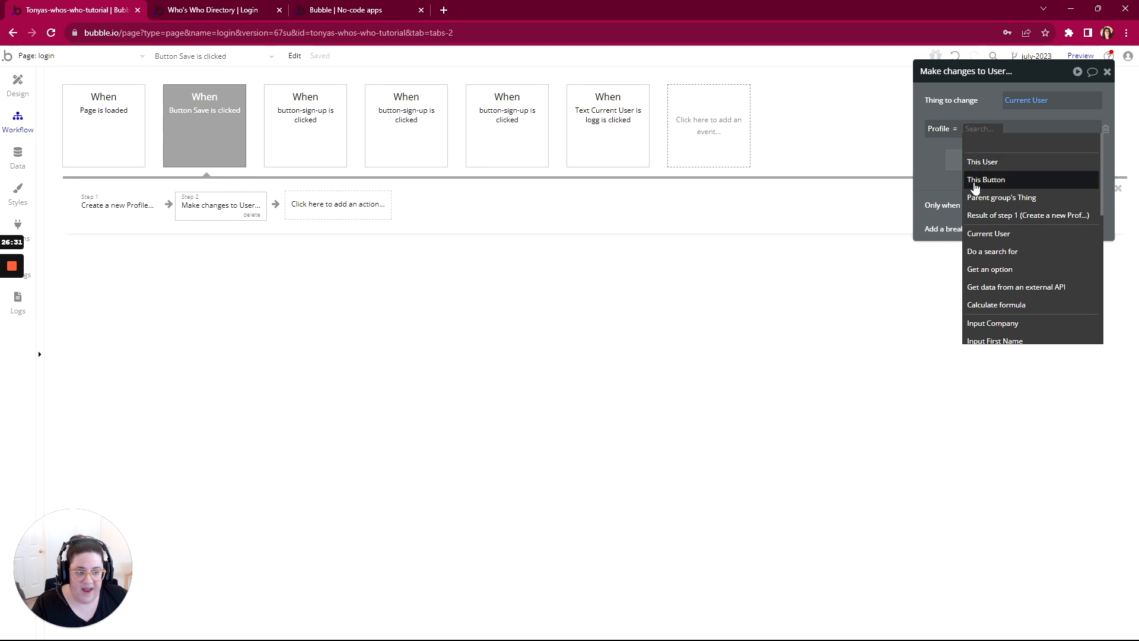
left_click(979, 215)
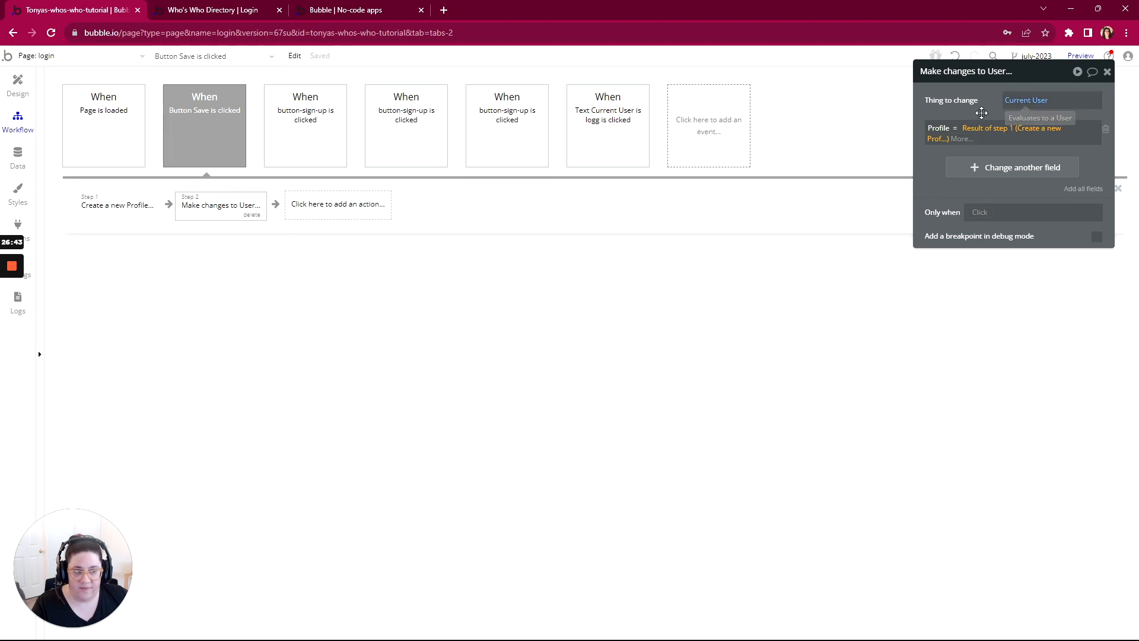
left_click(971, 109)
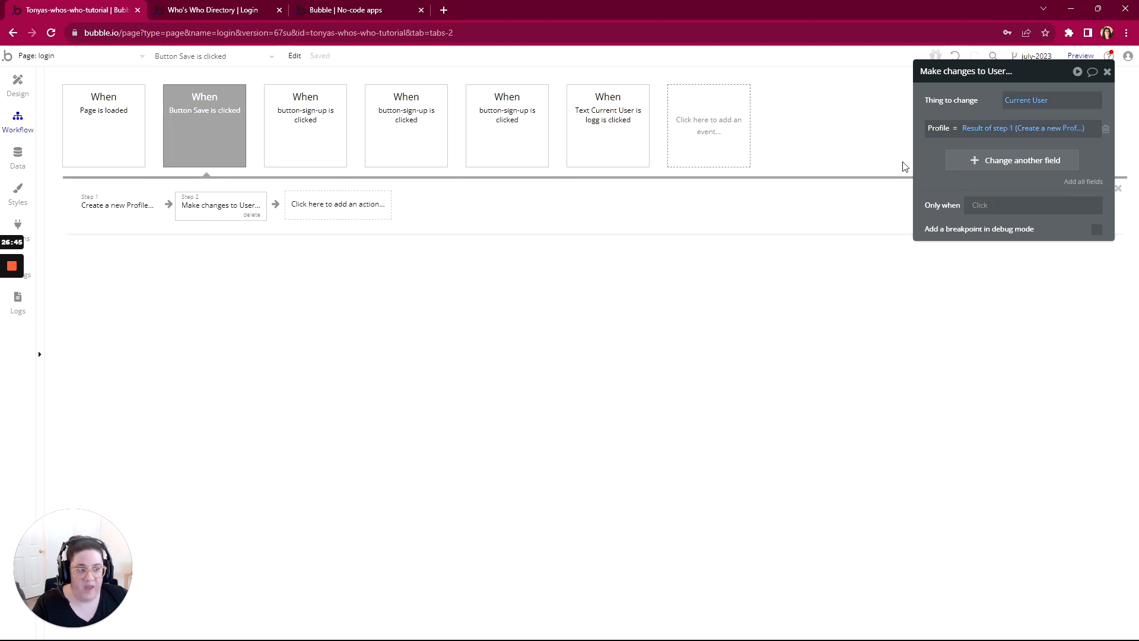
Step: Preview the login page and log in through its Login form by entering the account password
left_click(1081, 59)
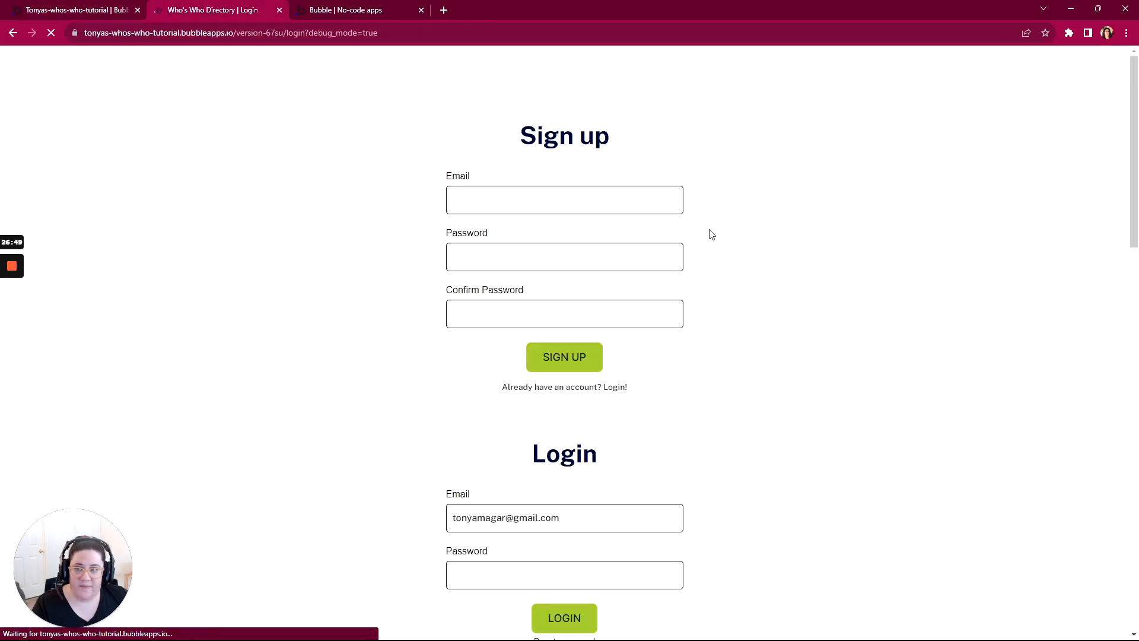
scroll(737, 308, "down", 10)
scroll(738, 308, "down", 4)
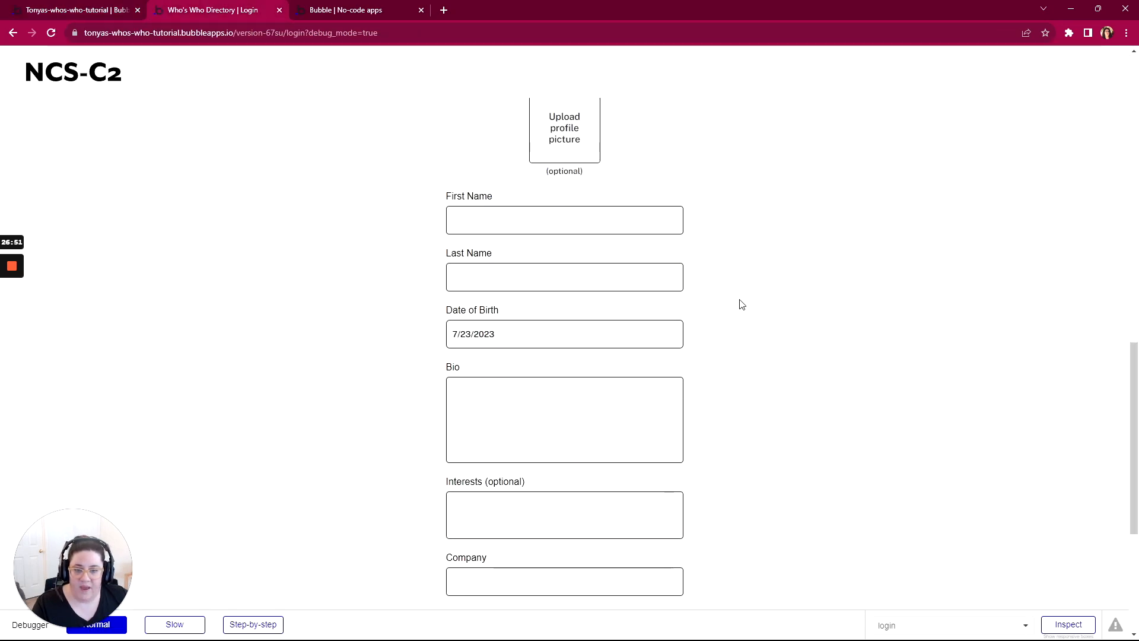
scroll(739, 306, "up", 15)
scroll(741, 305, "down", 5)
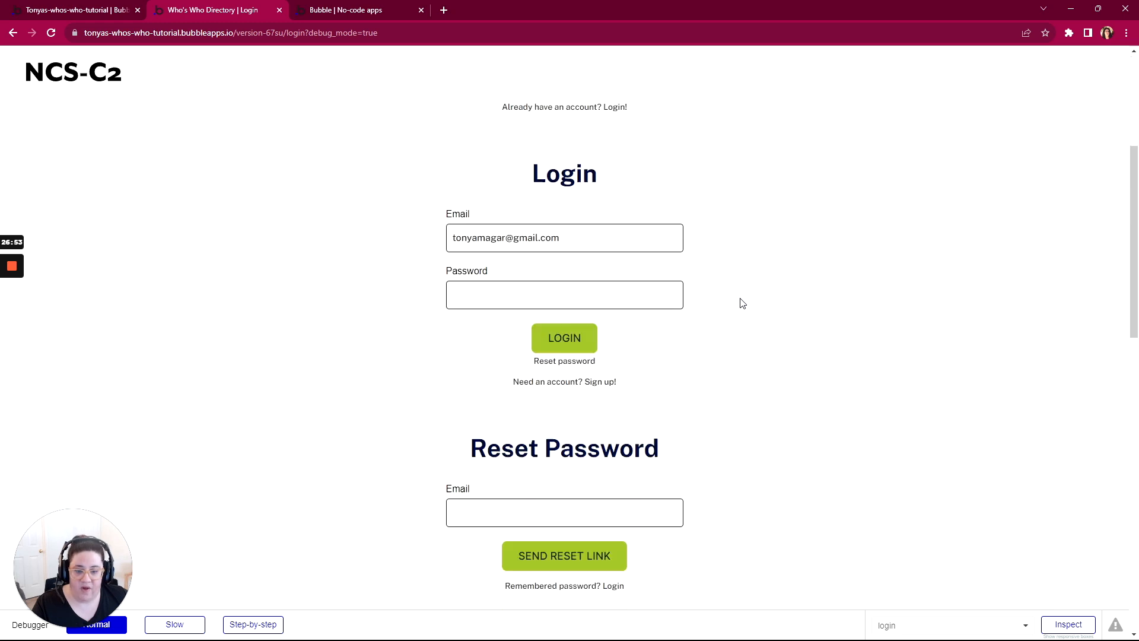
left_click(617, 279)
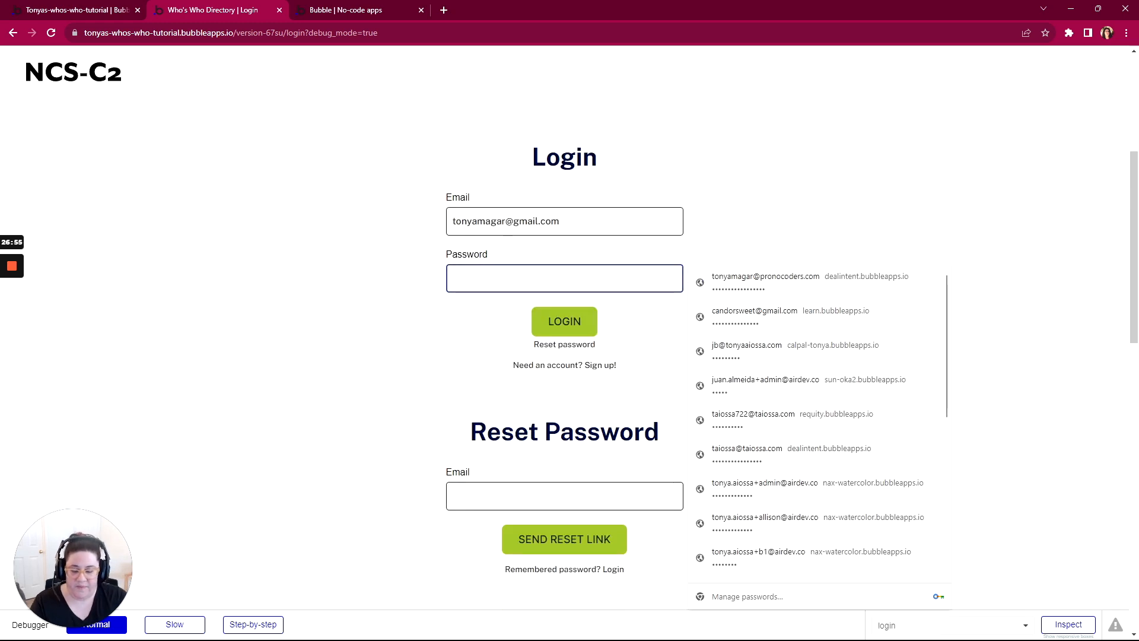
type("••••••")
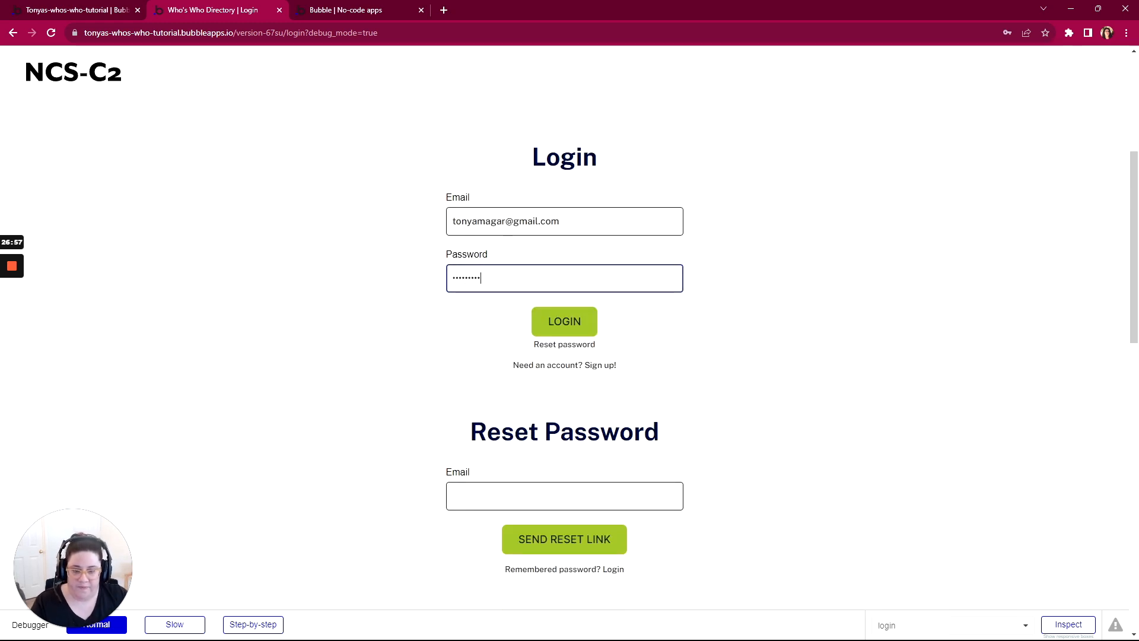
left_click(557, 325)
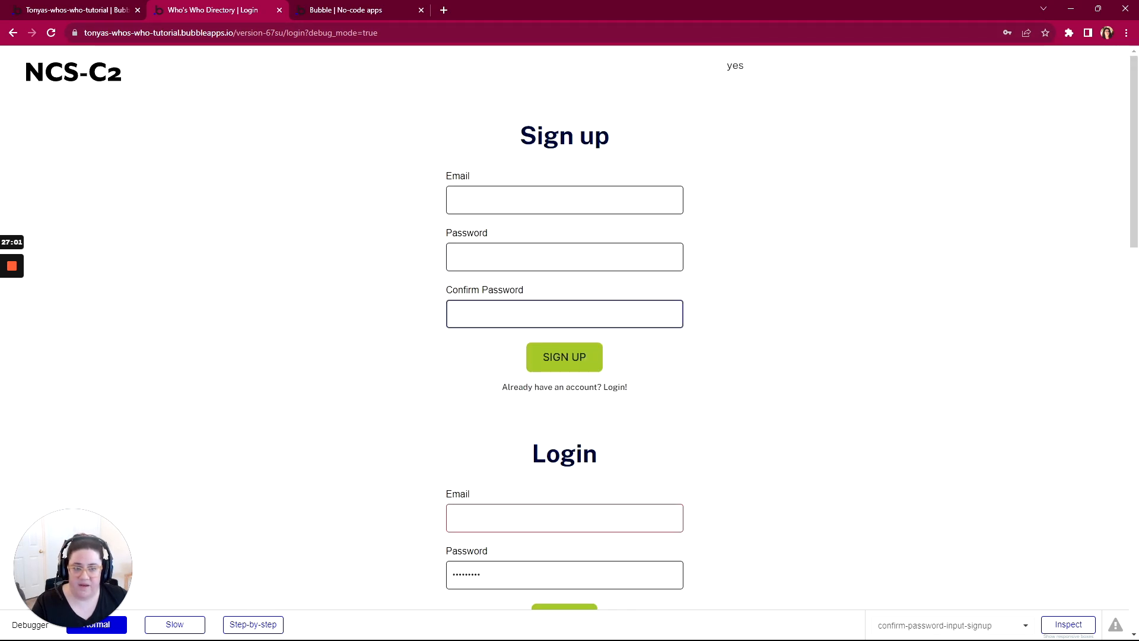
Step: Upload today's head shot JPG from the Downloads folder as the profile picture in the Create your profile form
scroll(562, 333, "down", 15)
scroll(562, 333, "up", 1)
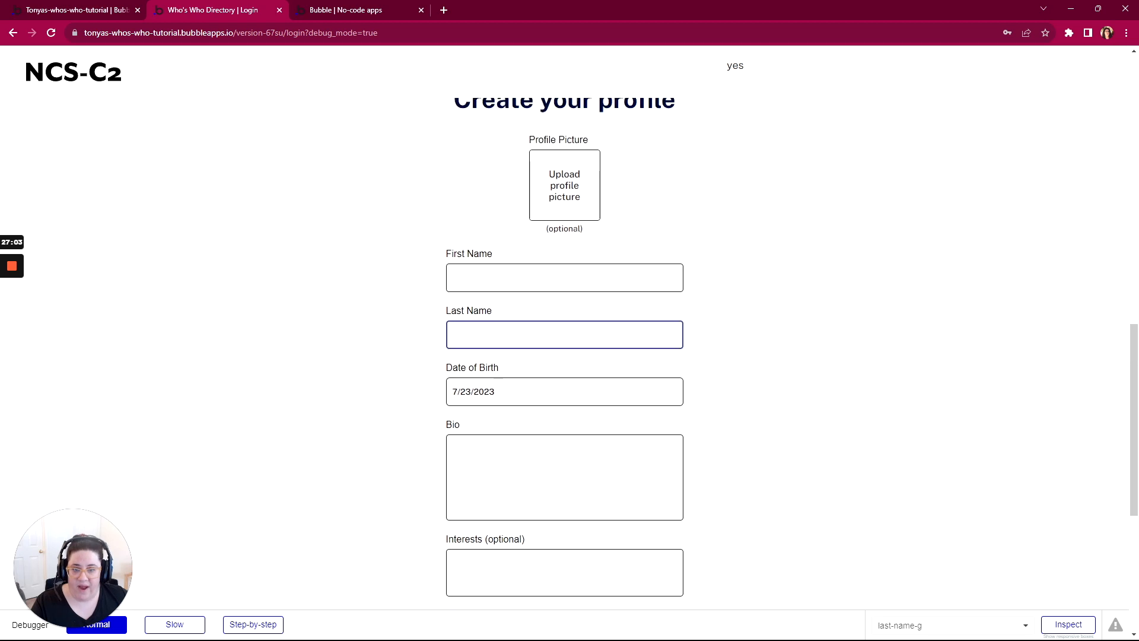
scroll(564, 162, "up", 1)
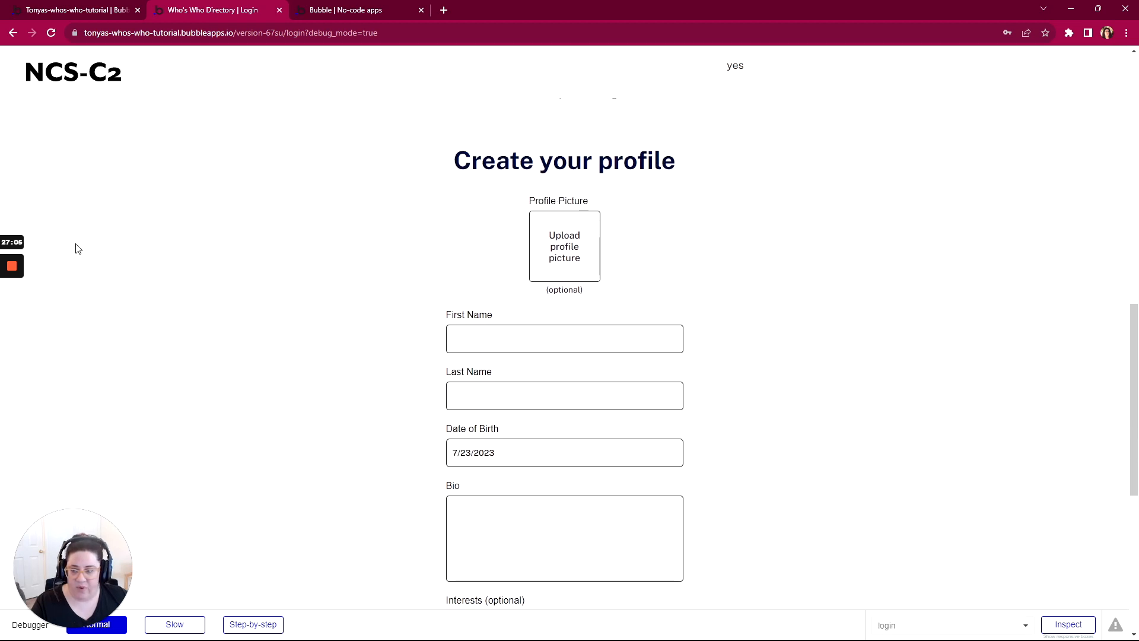
left_click(10, 316)
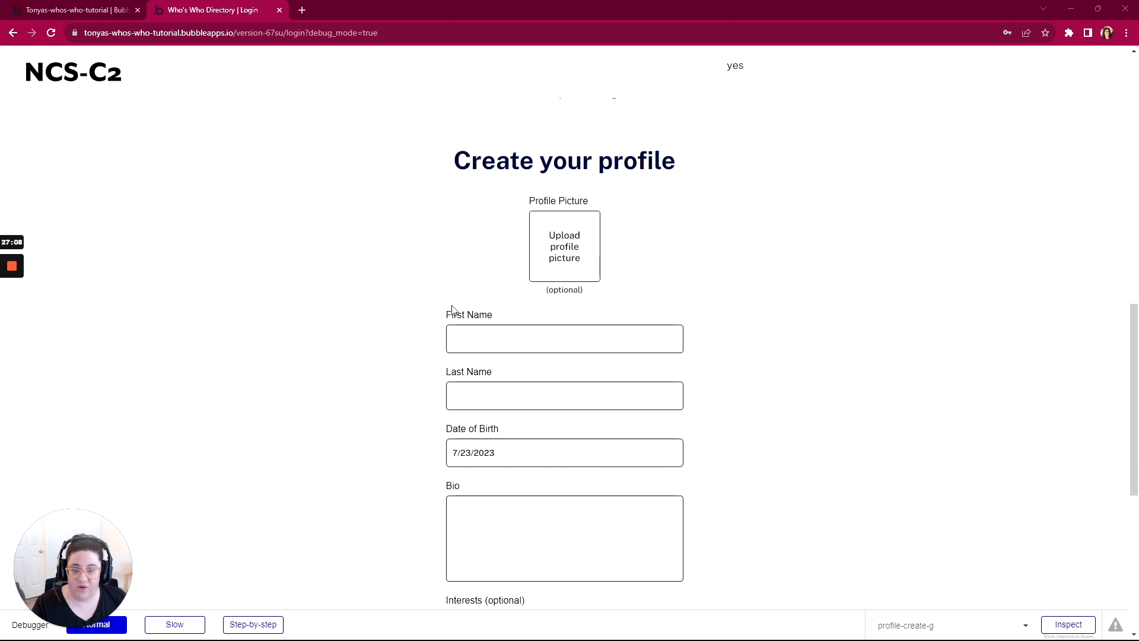
left_click(568, 253)
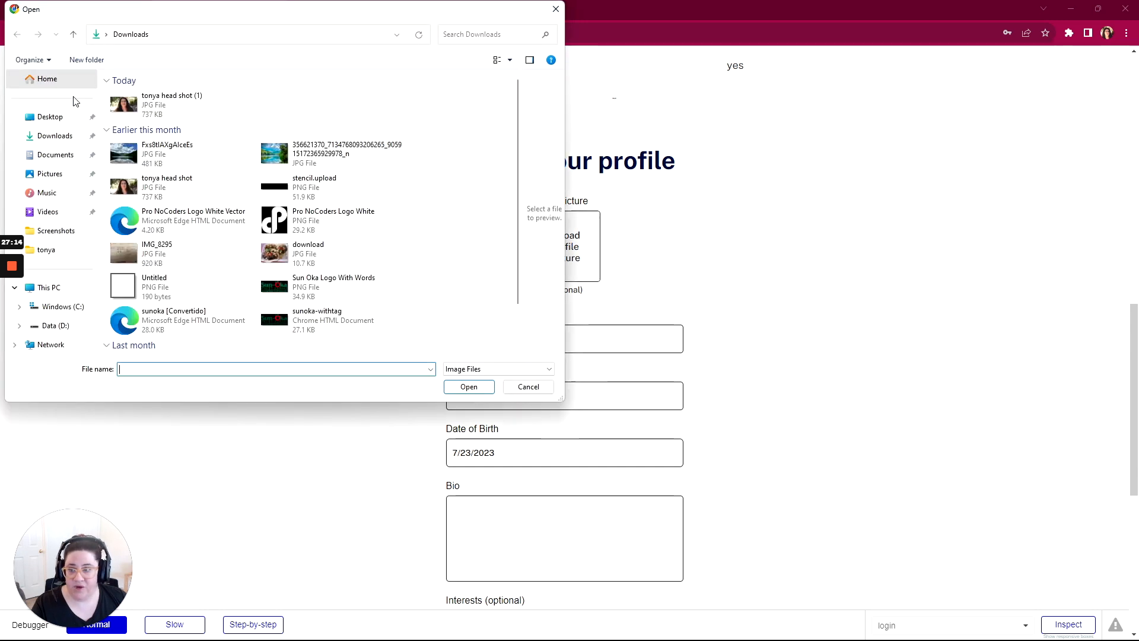
double_click(119, 107)
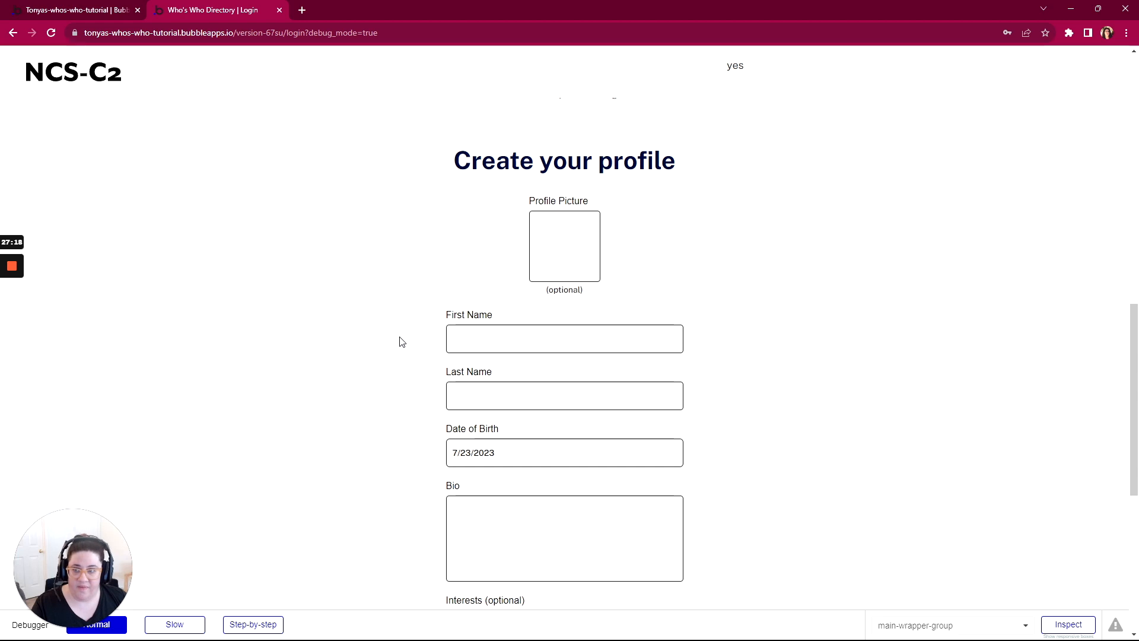
Step: Fill in the person's first and last name in the profile form
scroll(400, 342, "down", 2)
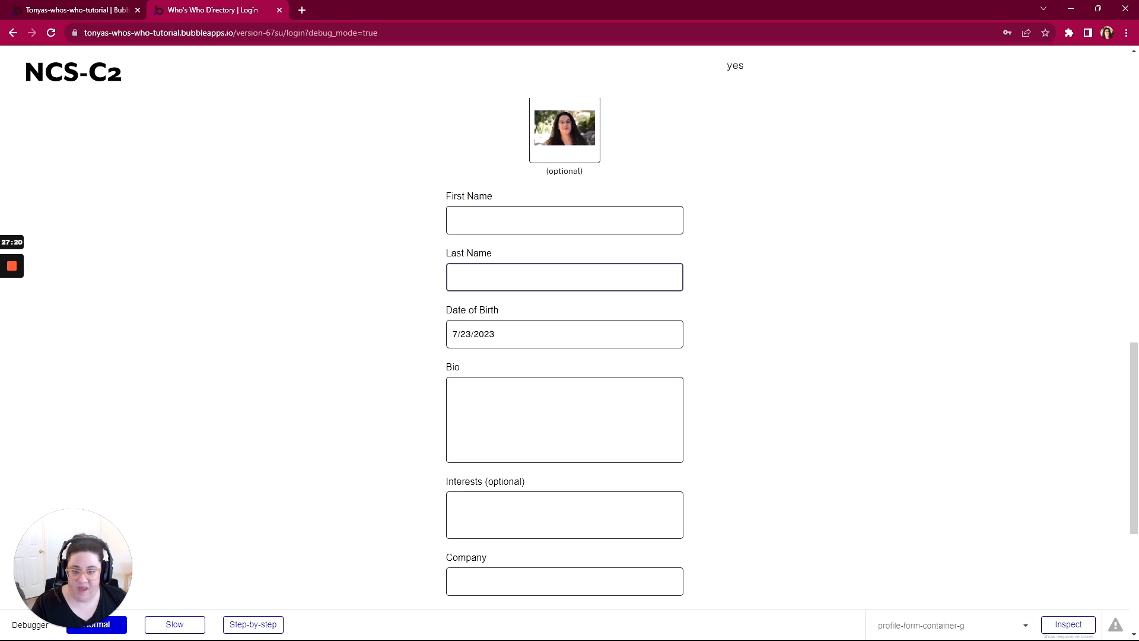
left_click(510, 222)
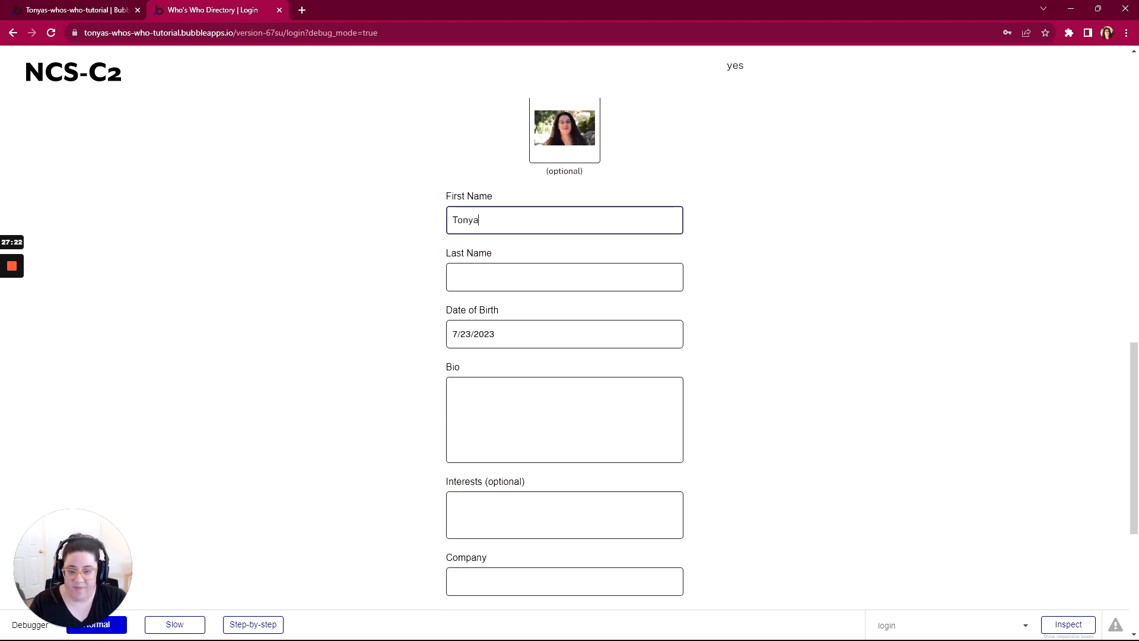
key("Tab")
type("SA")
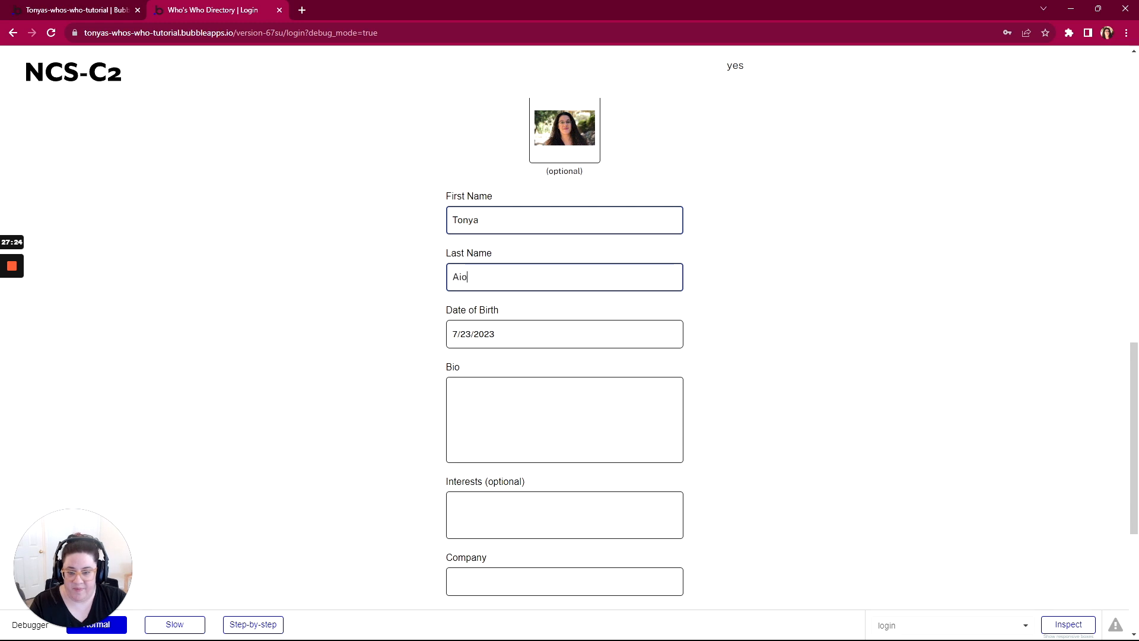
Step: Check the Date of Birth picker's year list in the preview and its month/year dropdown setting in the Bubble editor
left_click(465, 336)
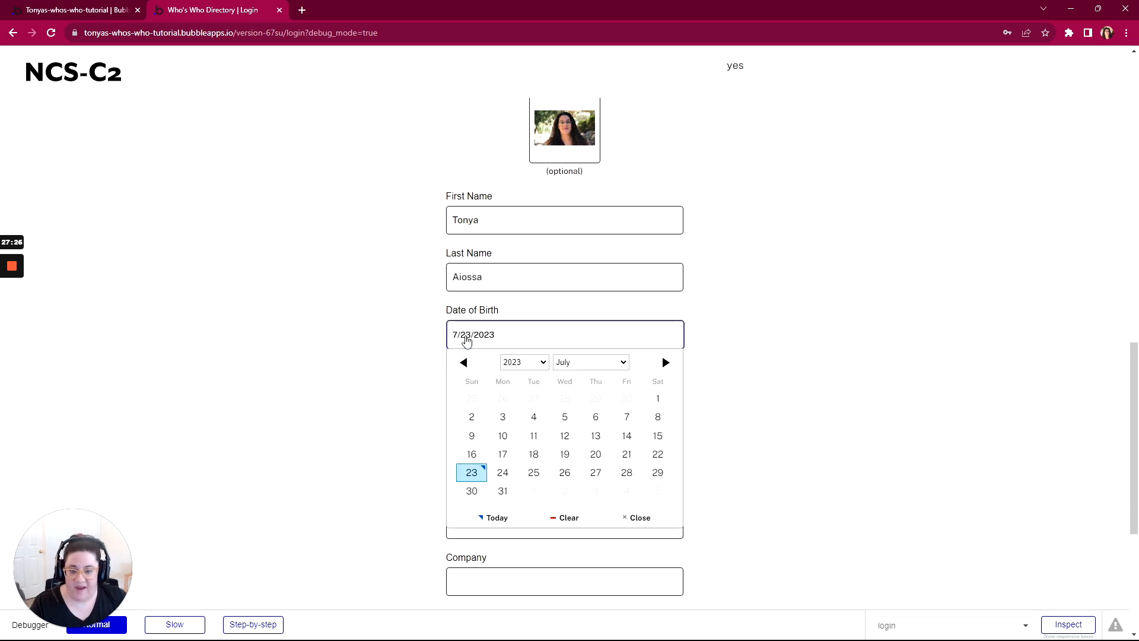
left_click(514, 366)
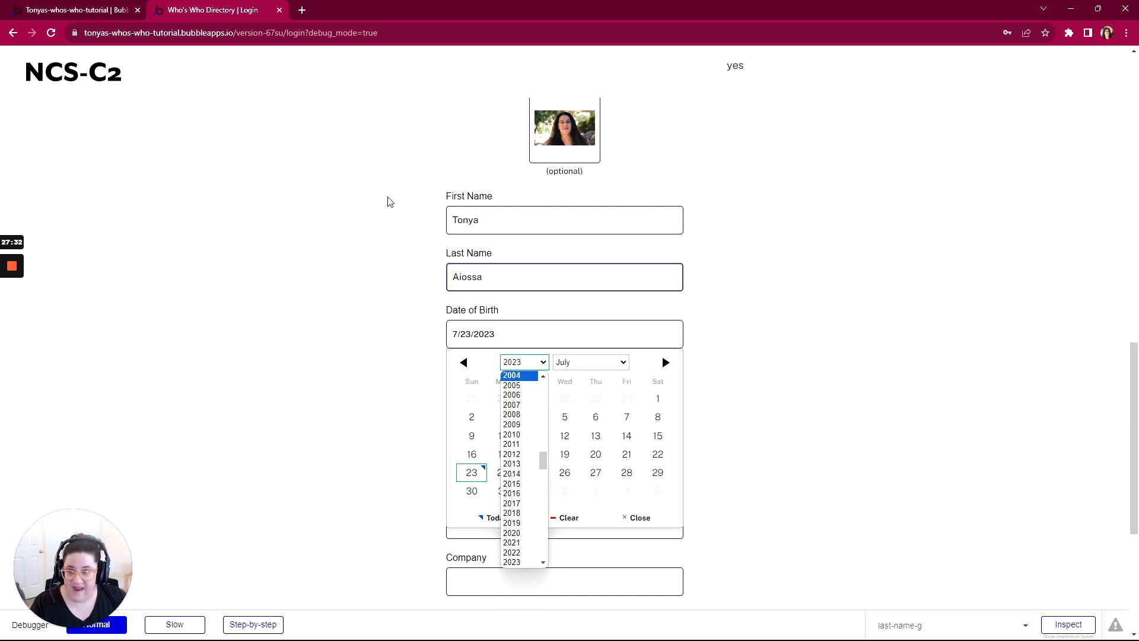
left_click(78, 10)
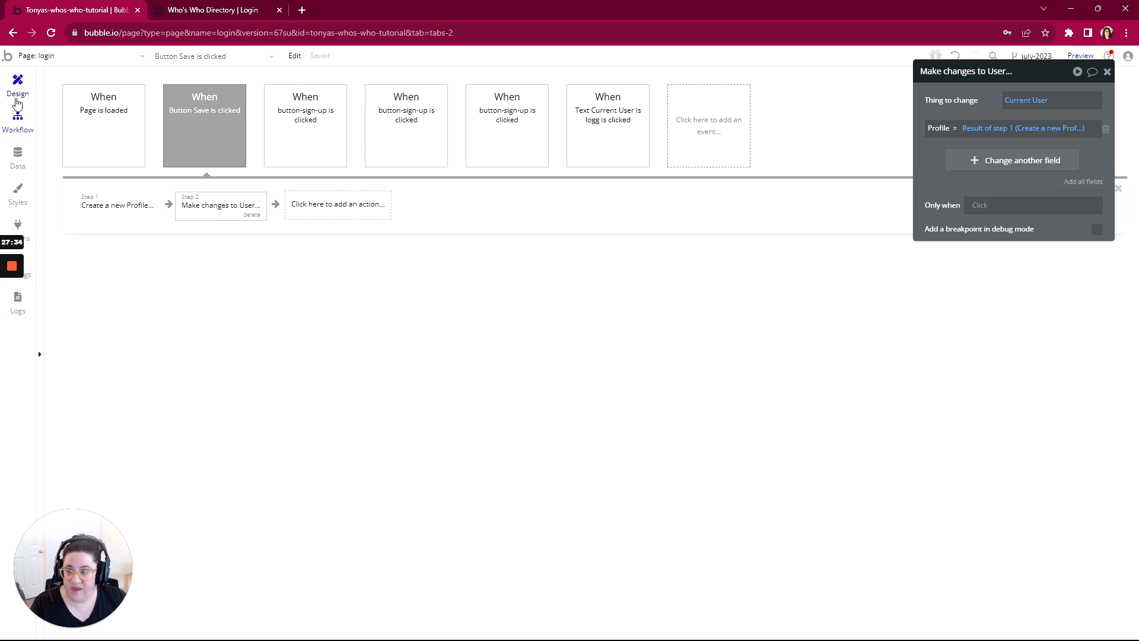
left_click(17, 83)
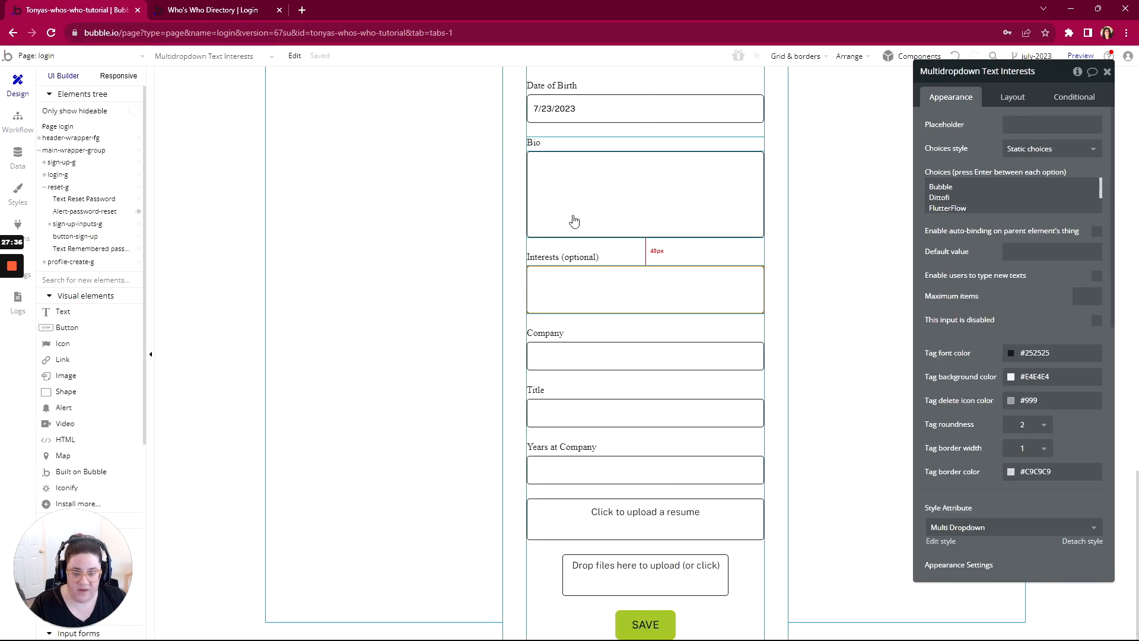
scroll(592, 198, "up", 1)
left_click(624, 177)
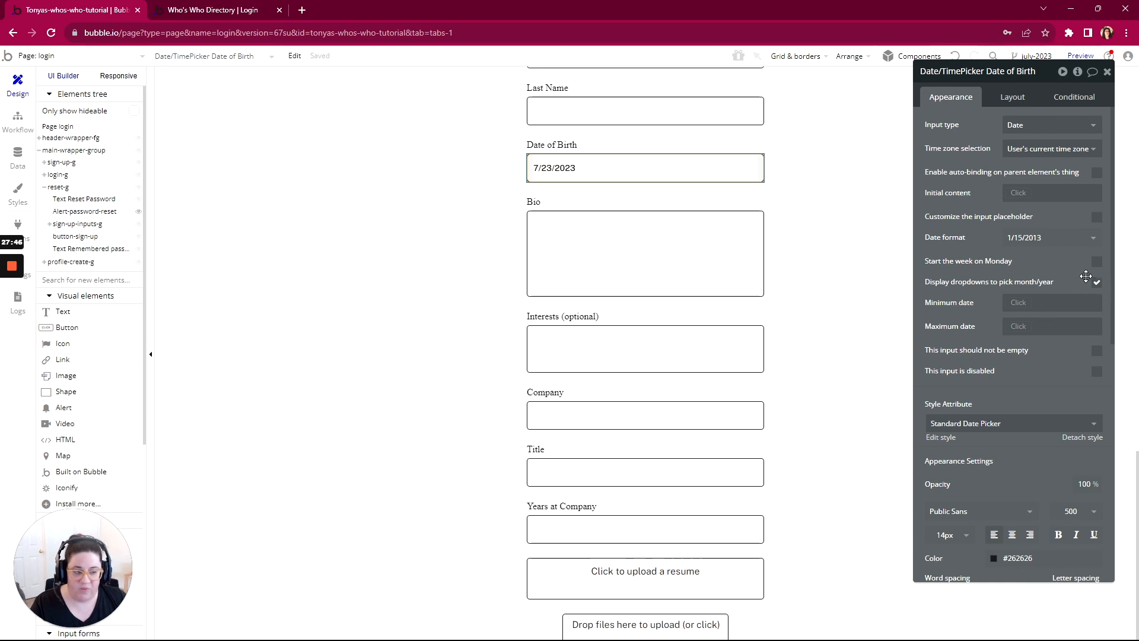
Step: Return to the previewed profile form and choose the birth year in the Date of Birth calendar
left_click(242, 8)
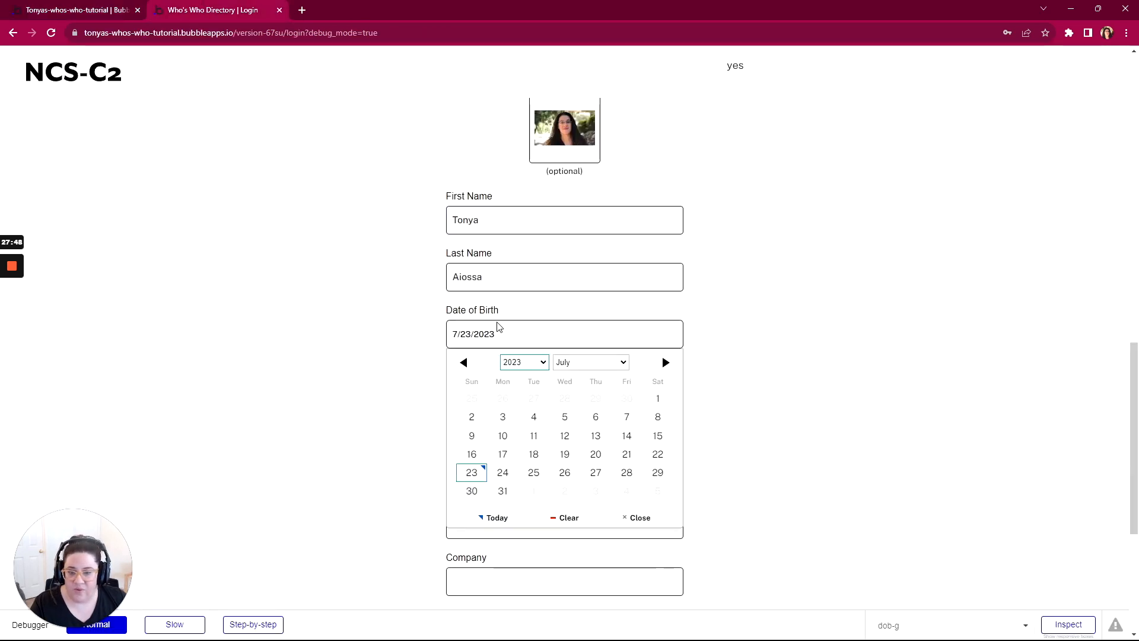
left_click(524, 362)
scroll(528, 433, "down", 10)
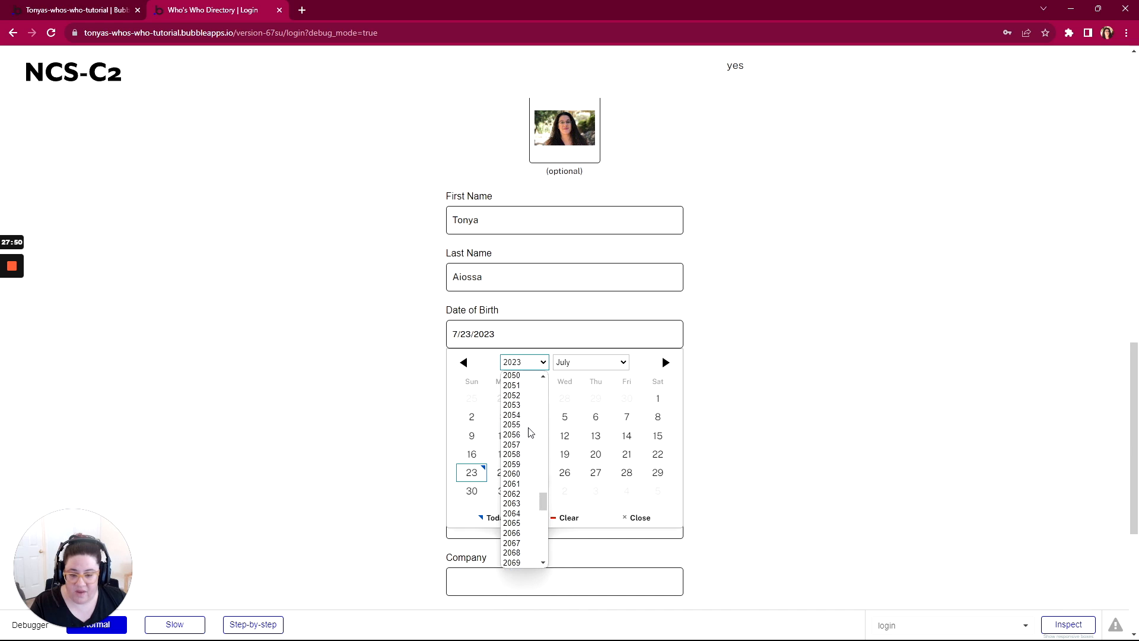
scroll(530, 432, "up", 15)
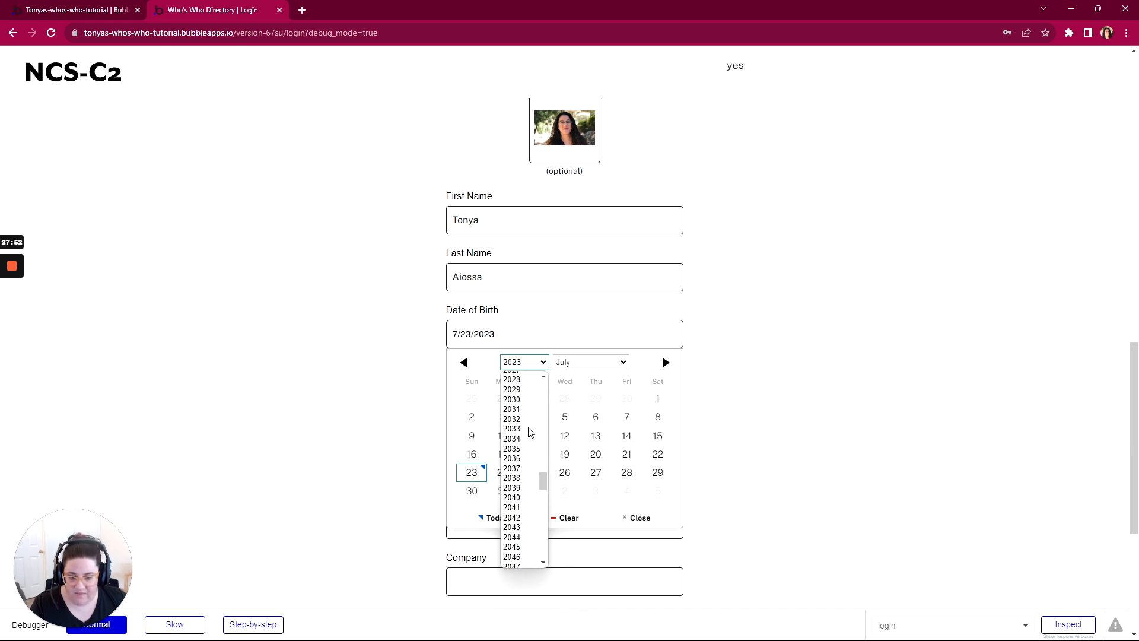
scroll(530, 432, "down", 8)
scroll(522, 436, "up", 20)
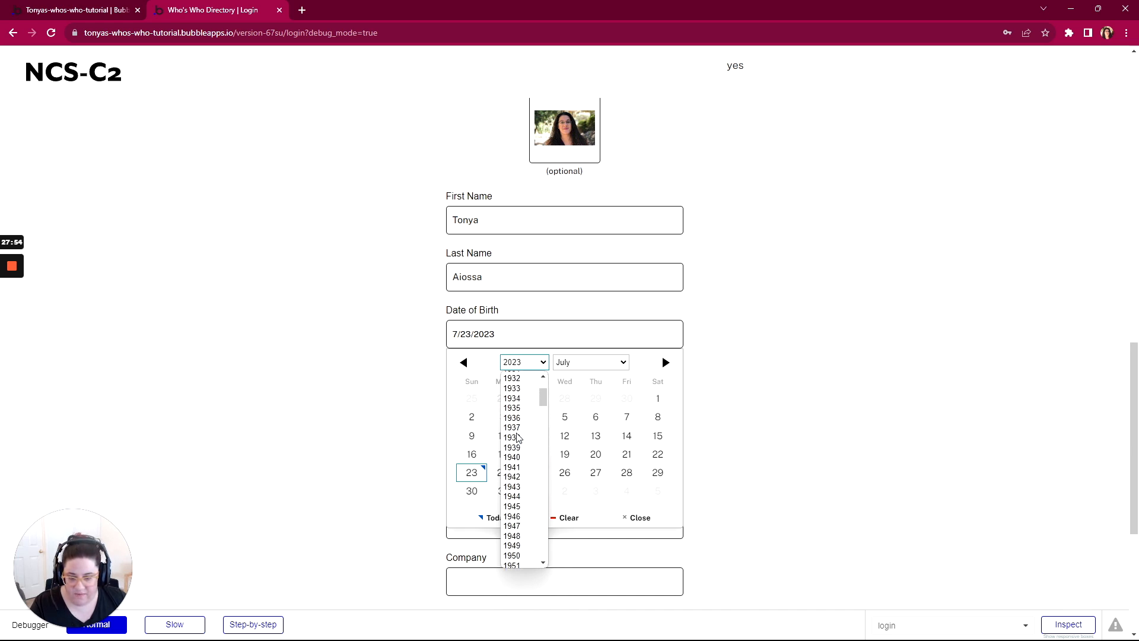
scroll(519, 438, "down", 2)
scroll(496, 501, "down", 1)
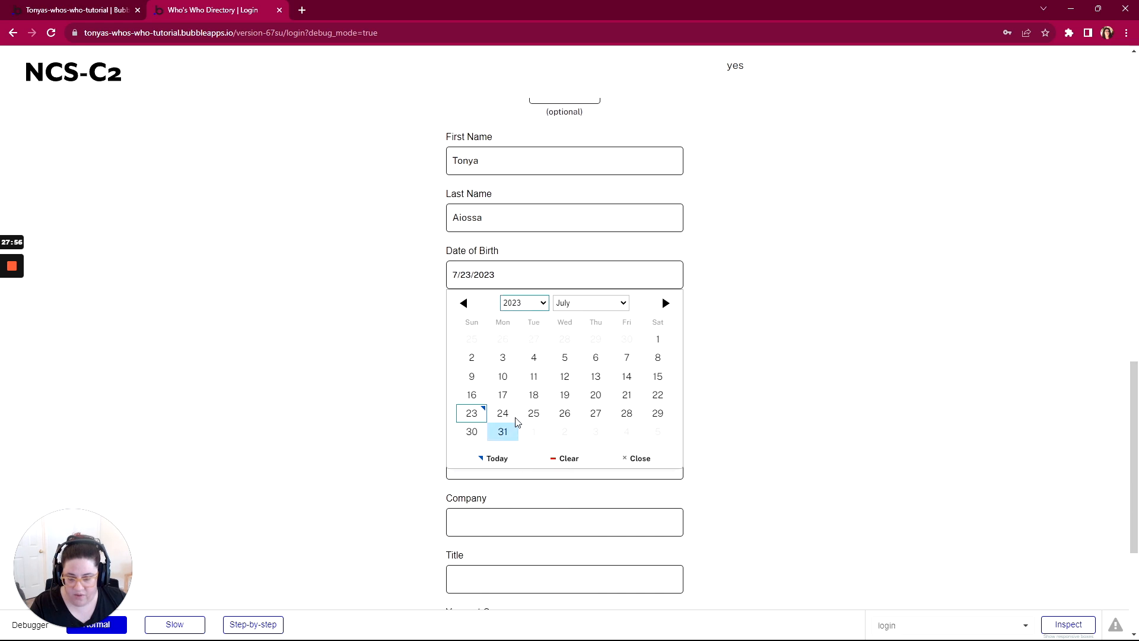
left_click(508, 304)
key("Home")
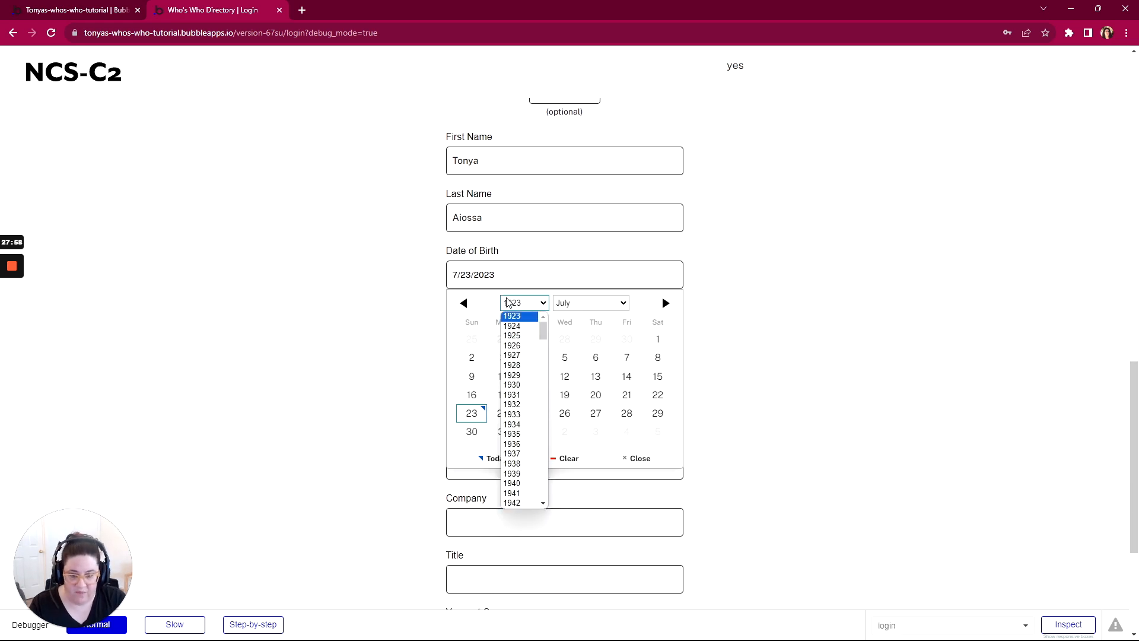
key("Return")
scroll(512, 285, "down", 1)
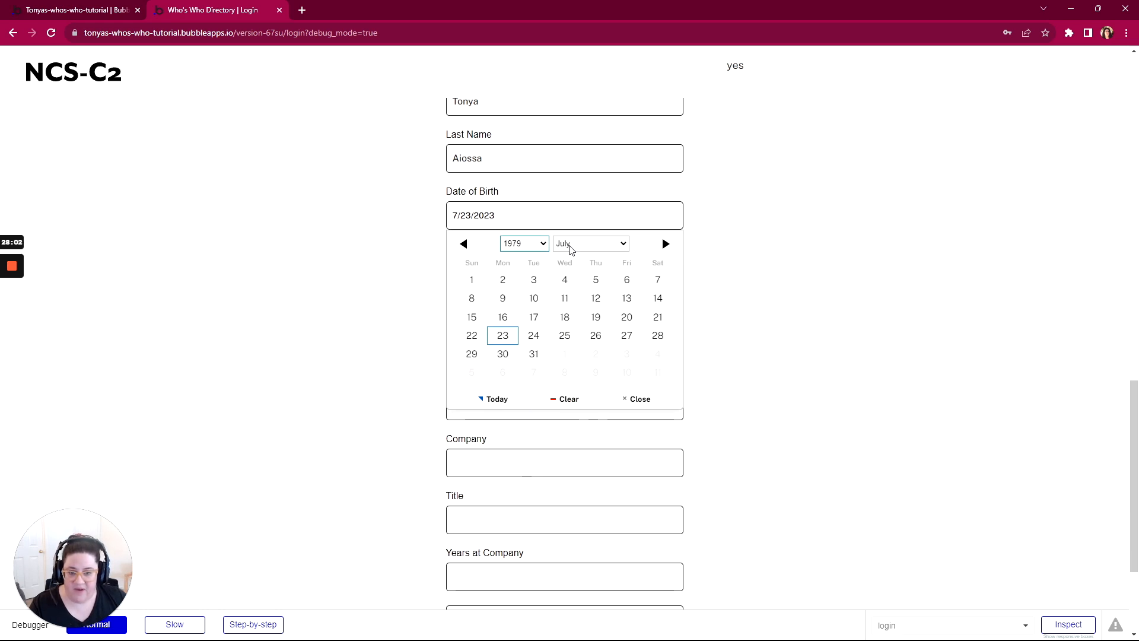
Step: Choose the birth month and day in the Date of Birth calendar of the profile form
left_click(571, 248)
left_click(564, 351)
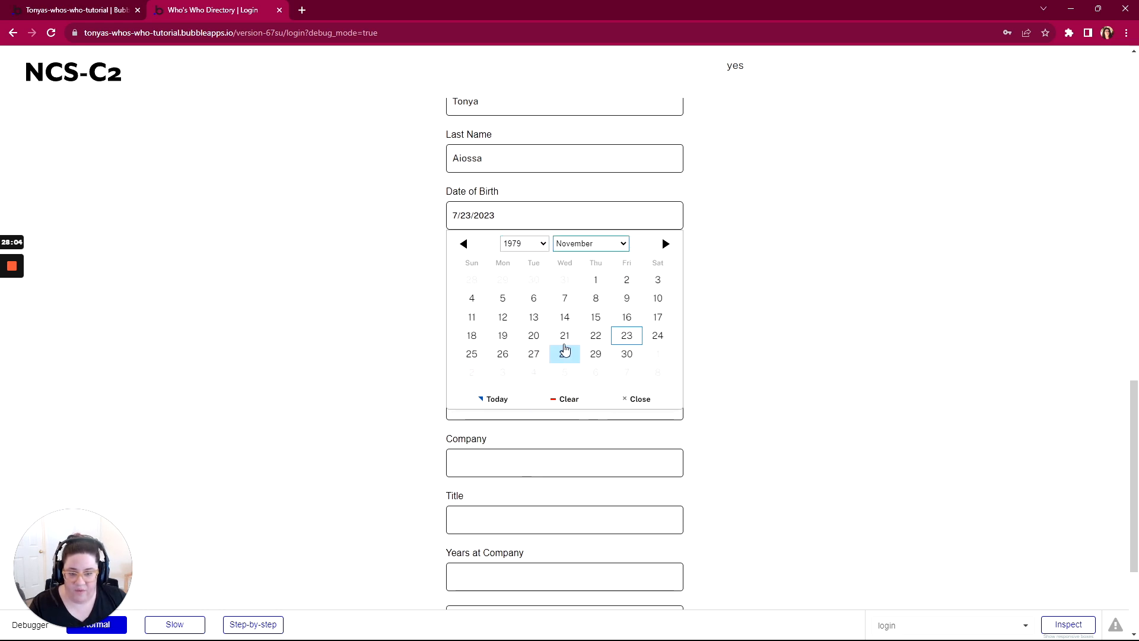
left_click(502, 335)
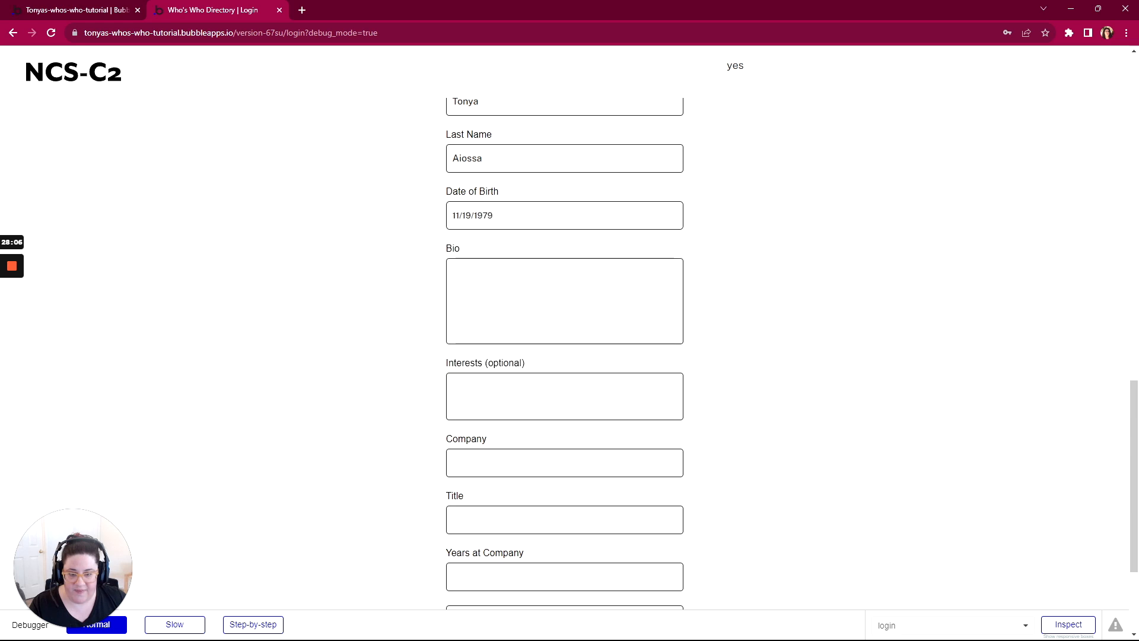
Step: Write a one-sentence Bio that mentions the person's family and being founder of Pro NoCoders
left_click(504, 301)
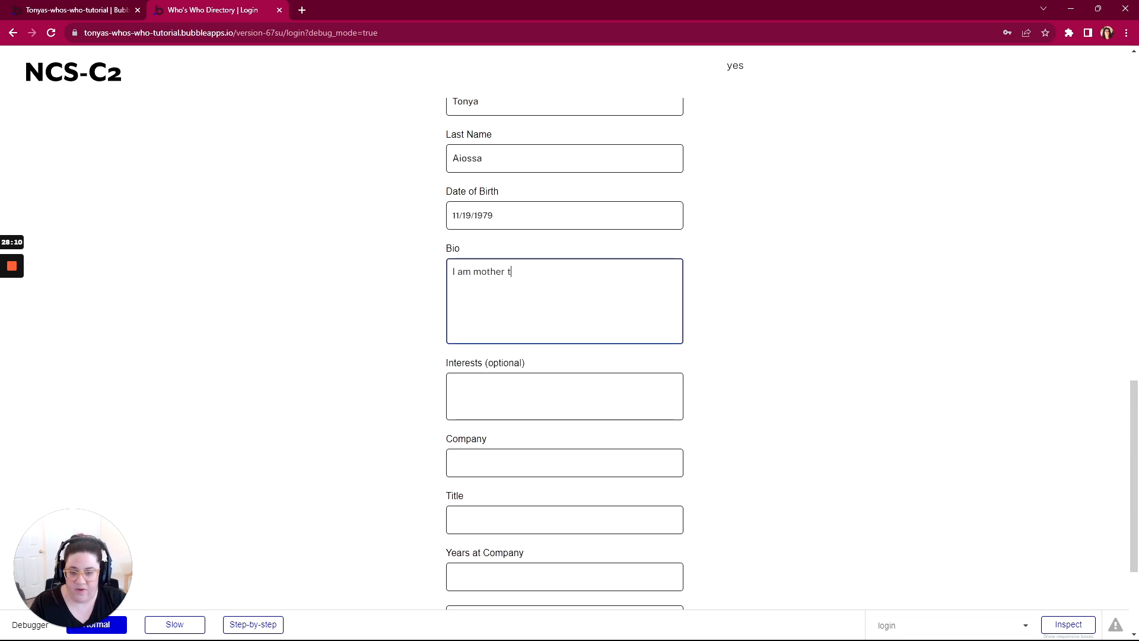
type("I am mother to Illy and co-parent to Rob")
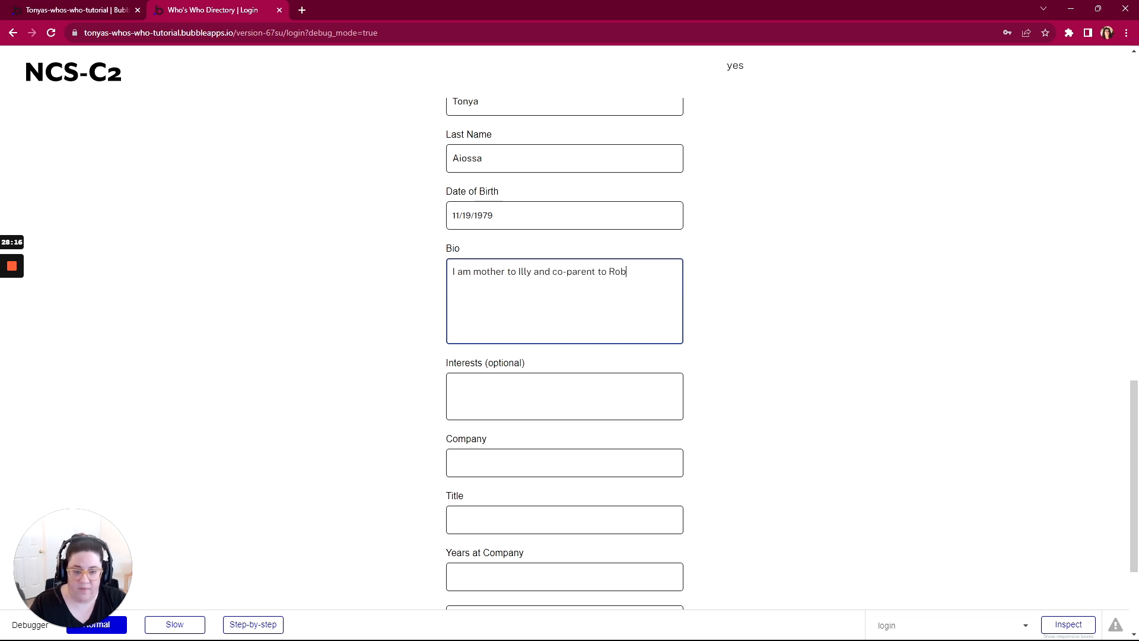
type("and founder of")
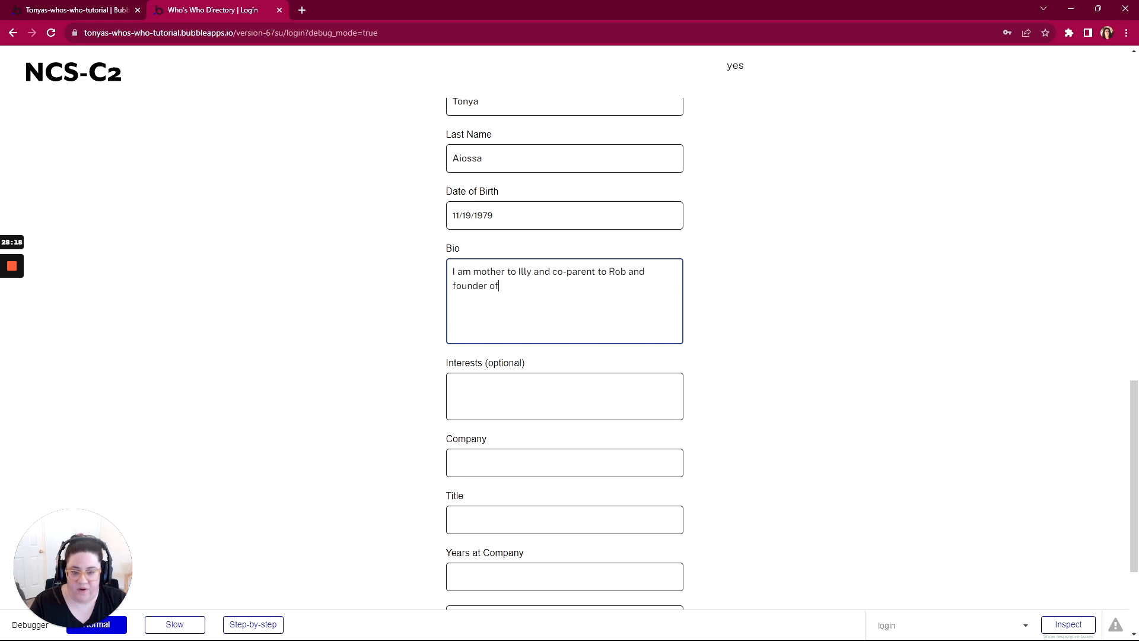
type(" Pro NoCoders.")
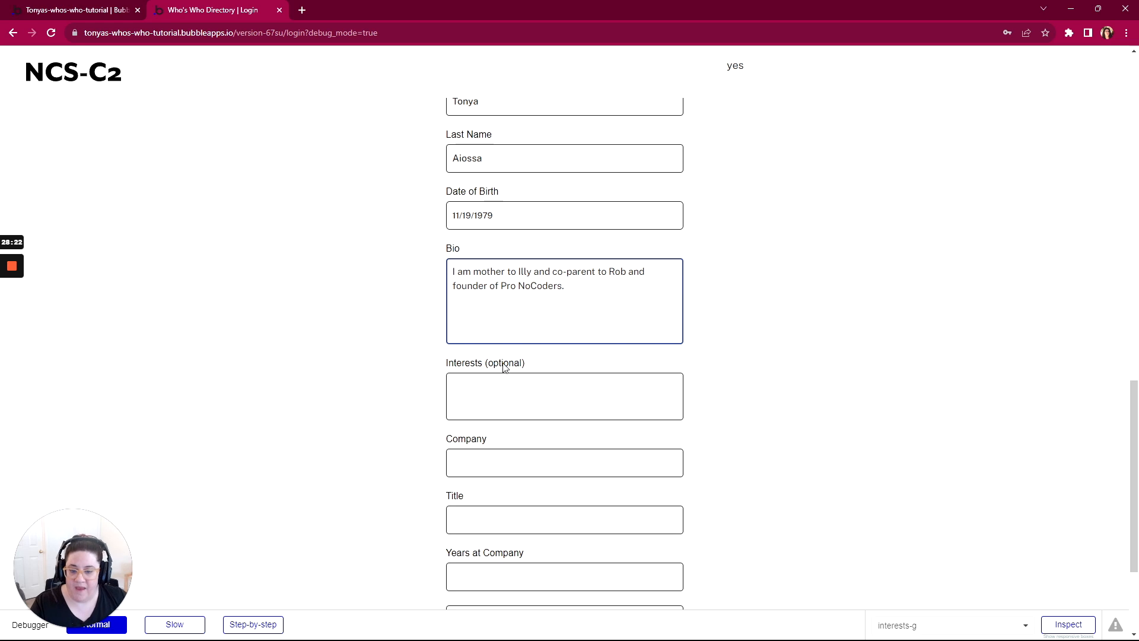
Step: Add Bubble, Dittofi, FlutterFlow, Xano and APIs to the optional Interests
left_click(504, 388)
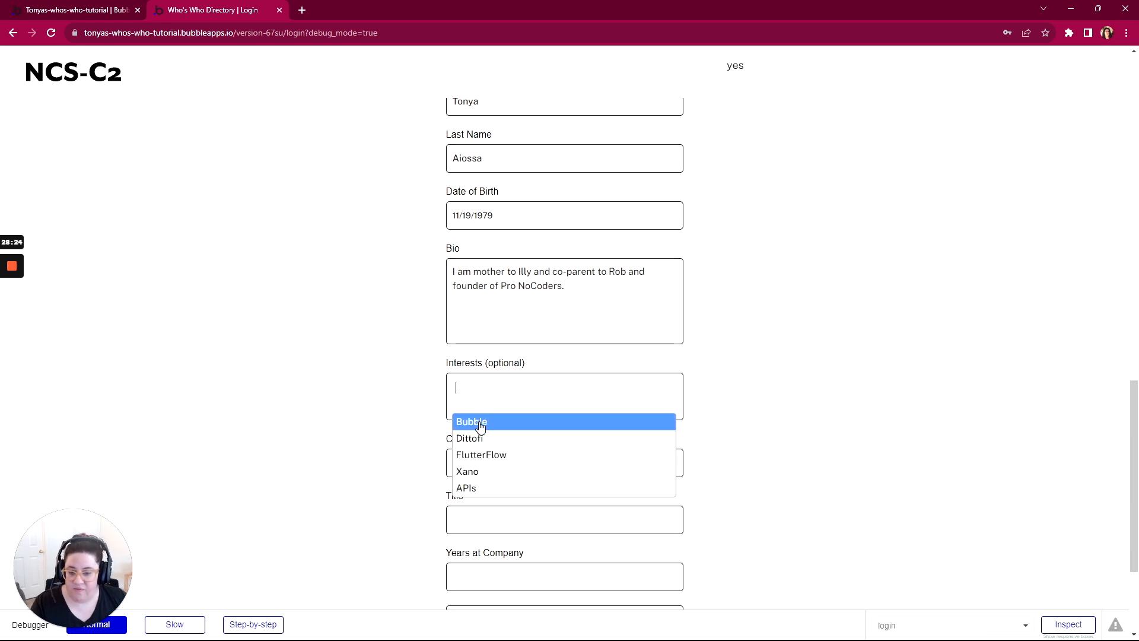
left_click(481, 422)
left_click(484, 416)
left_click(498, 438)
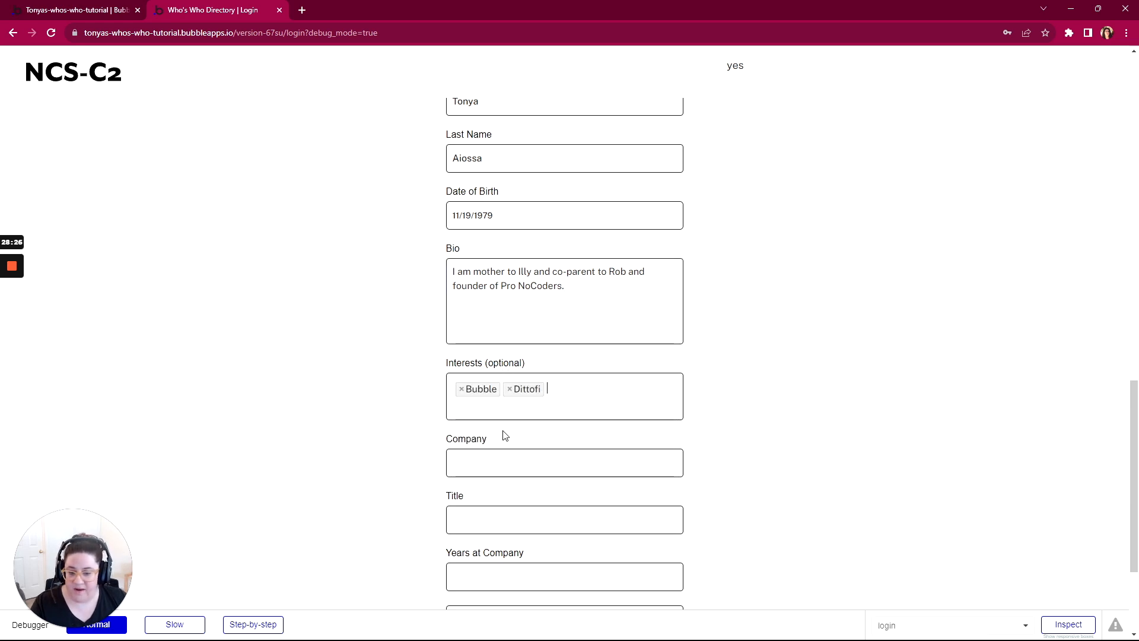
left_click(528, 409)
left_click(549, 452)
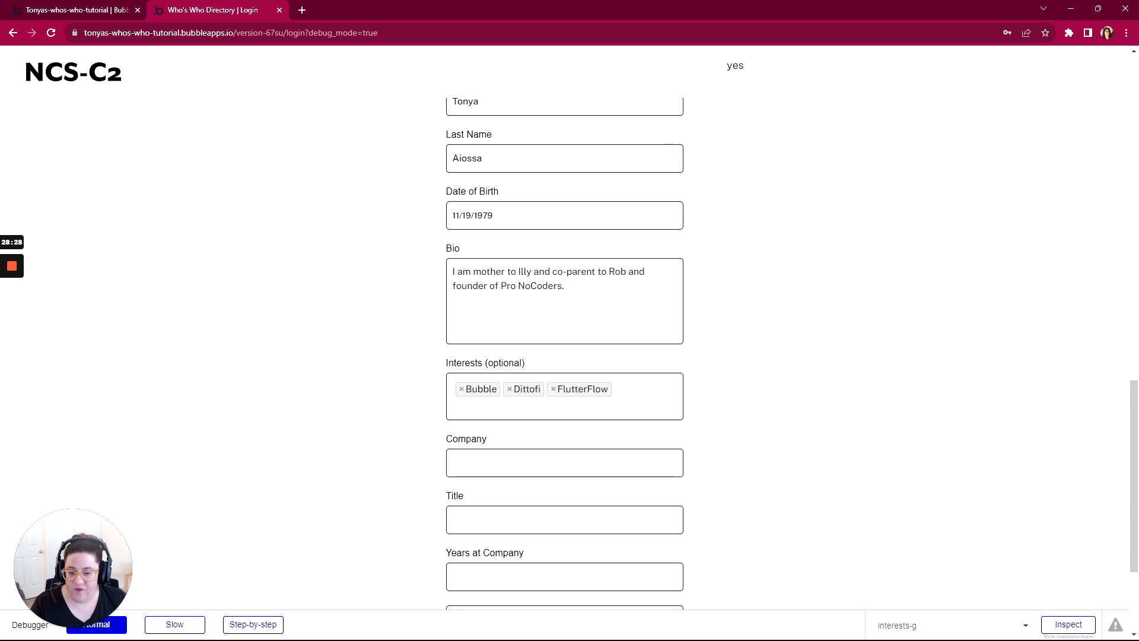
left_click(615, 471)
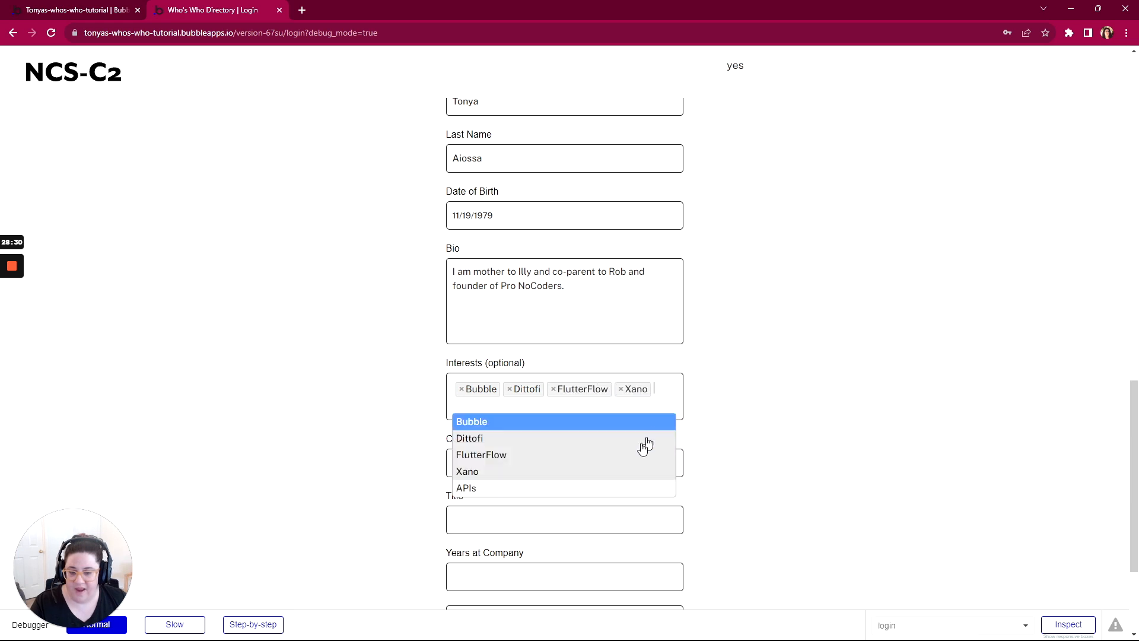
left_click(656, 488)
Step: Fill in Pro NoCoders as the Company and Founder as the Title
scroll(811, 447, "down", 3)
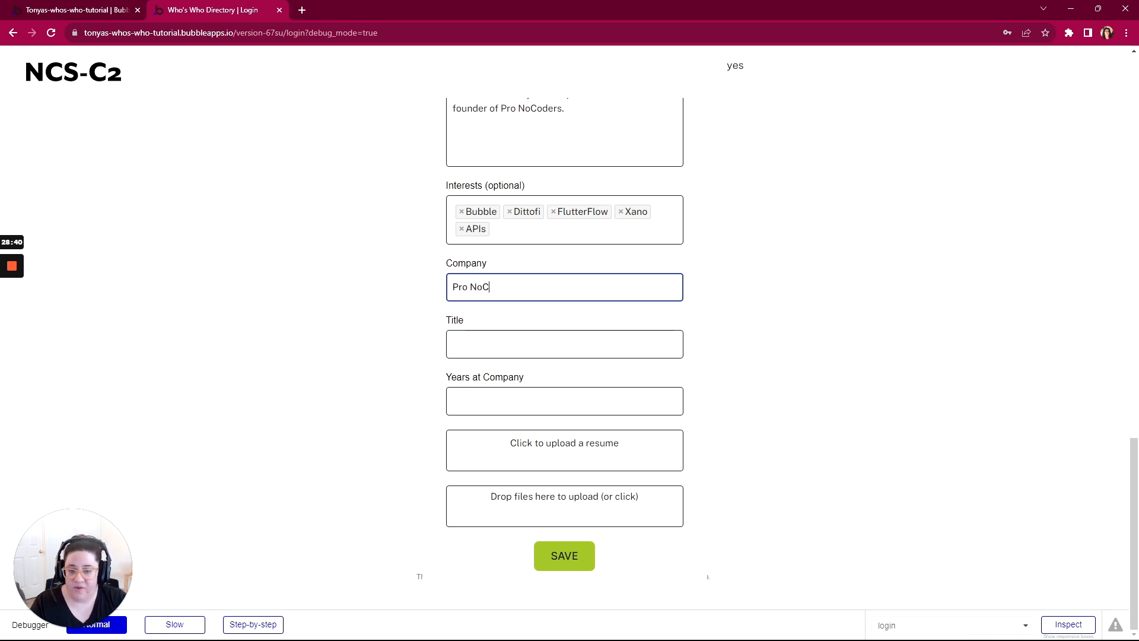
left_click(502, 340)
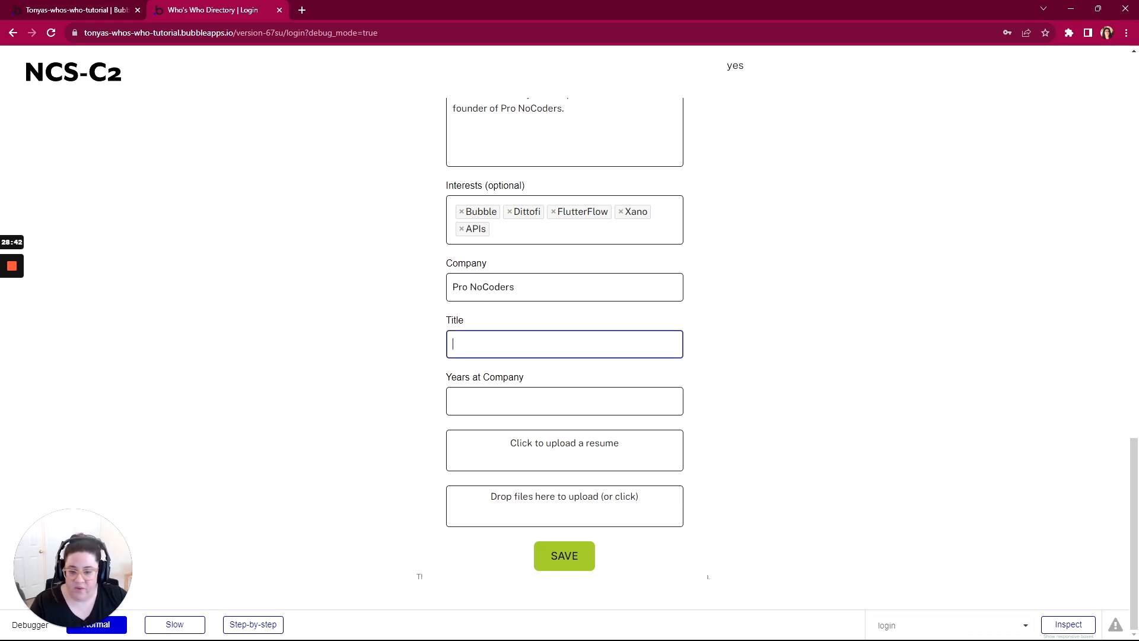
type("Founder")
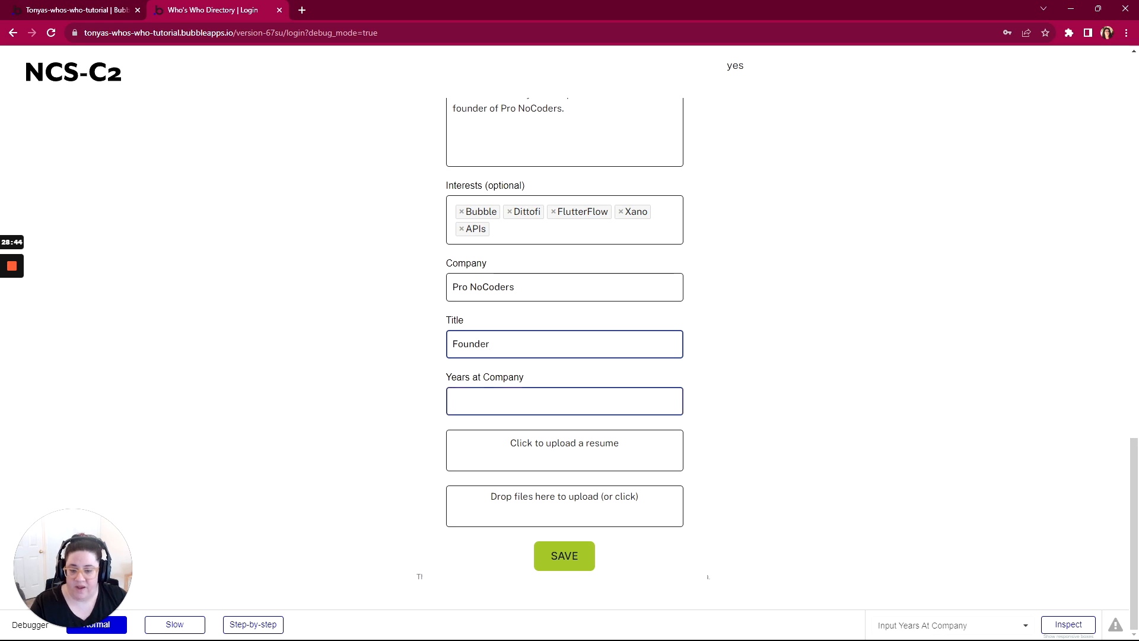
Step: Enter 2 for Years at Company in the profile form
left_click(503, 401)
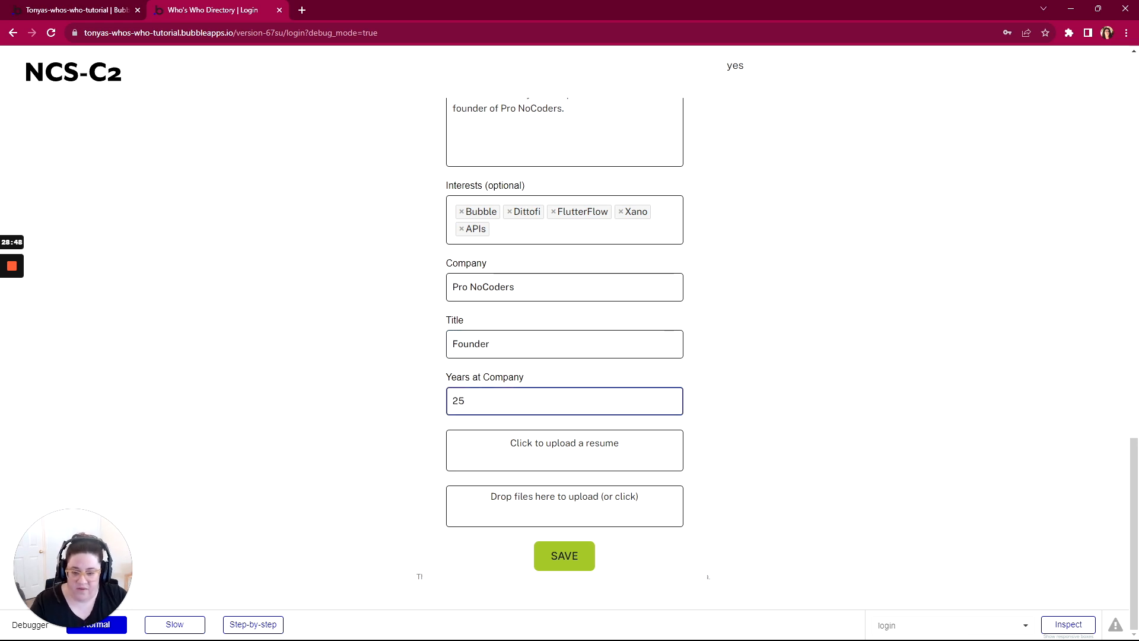
key("BackSpace")
key("BackSpace")
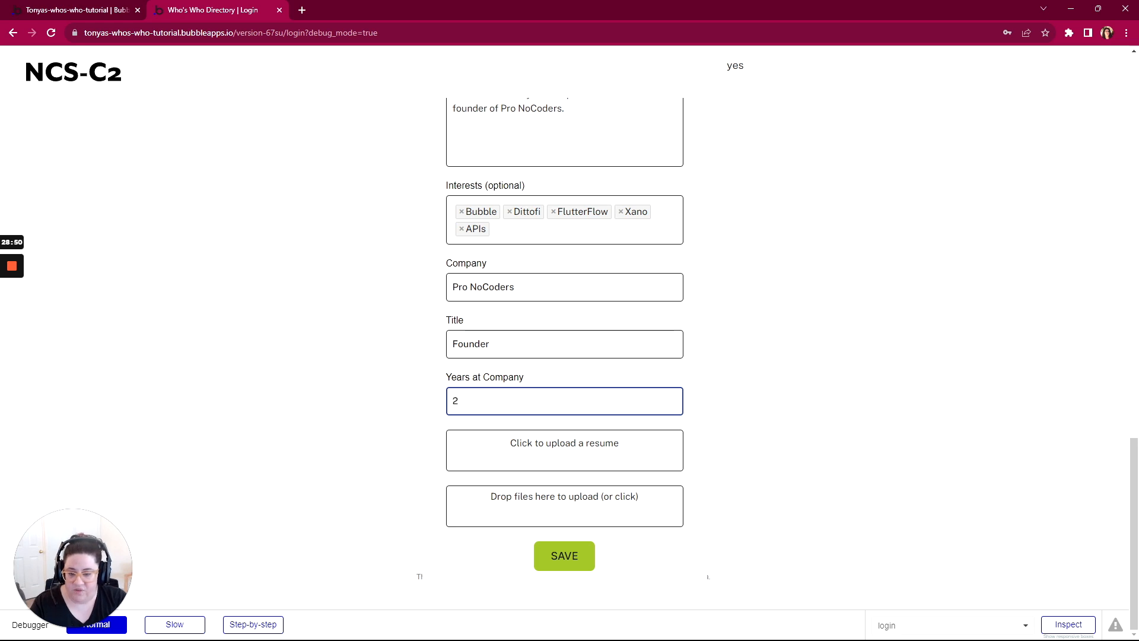
type("2")
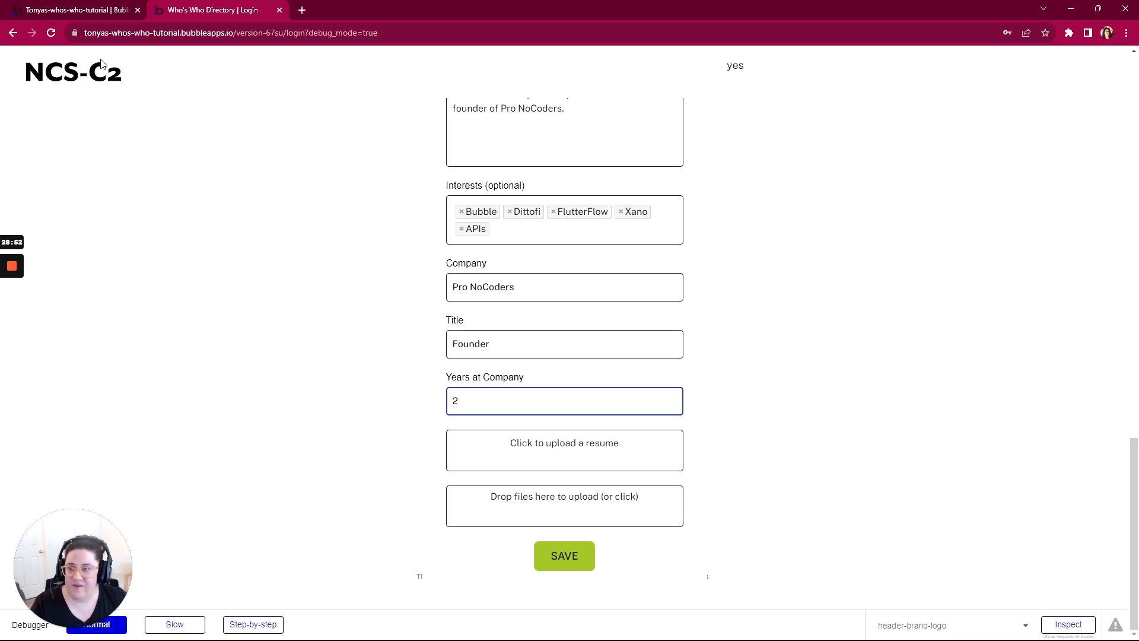
Step: Check the content format of the Years at Company input in the Bubble editor
left_click(100, 10)
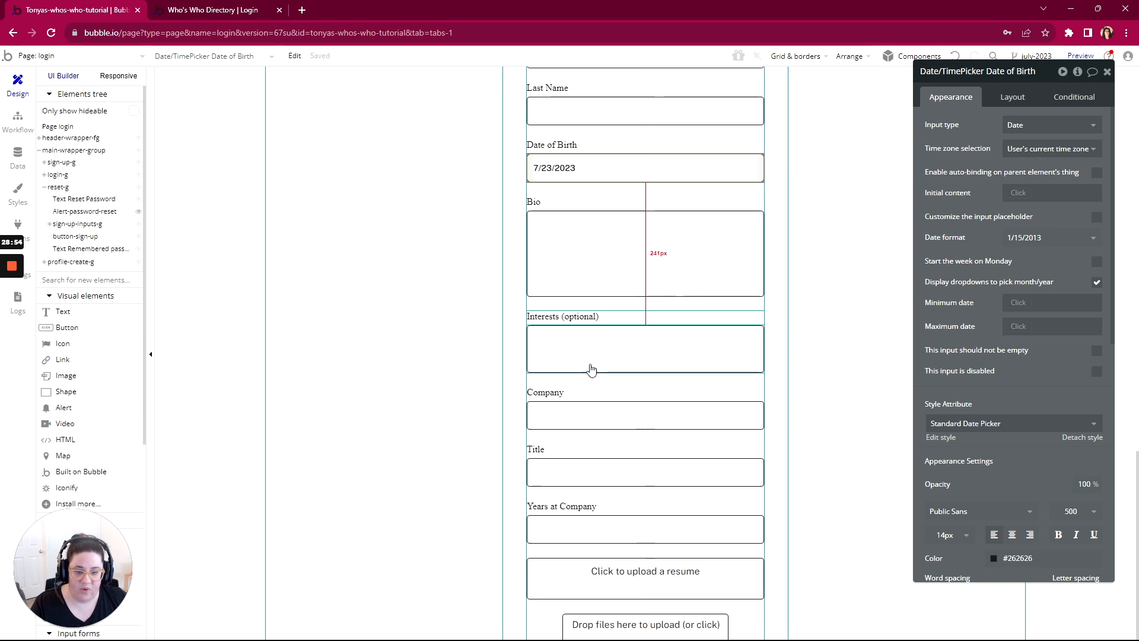
left_click(588, 418)
left_click(554, 526)
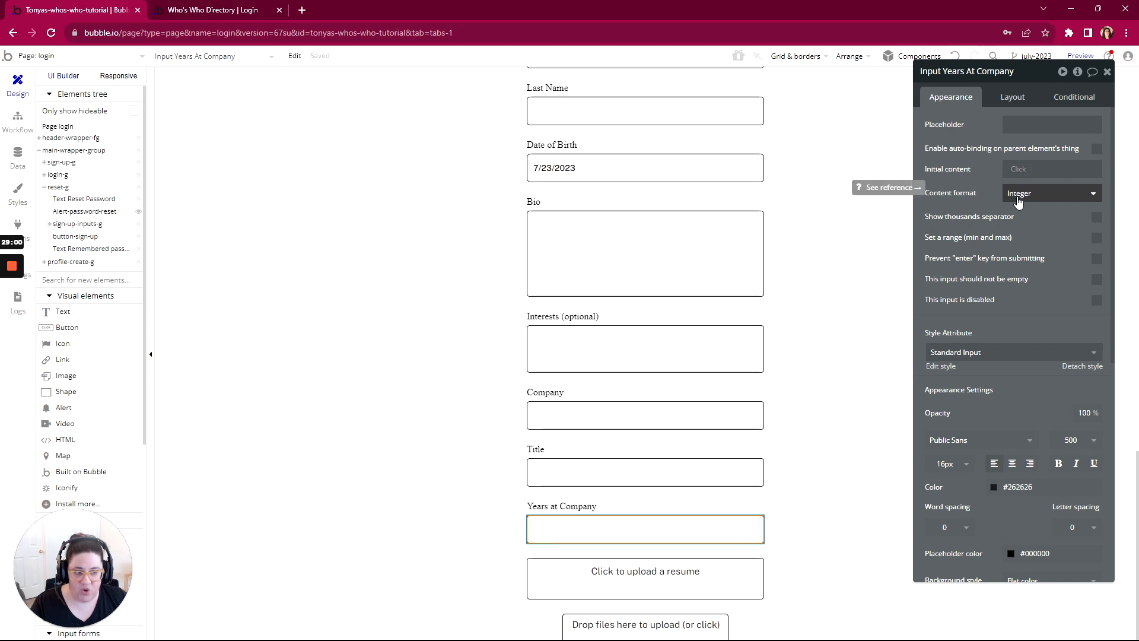
Step: Return to the previewed profile form and set Years at Company to 3
left_click(225, 10)
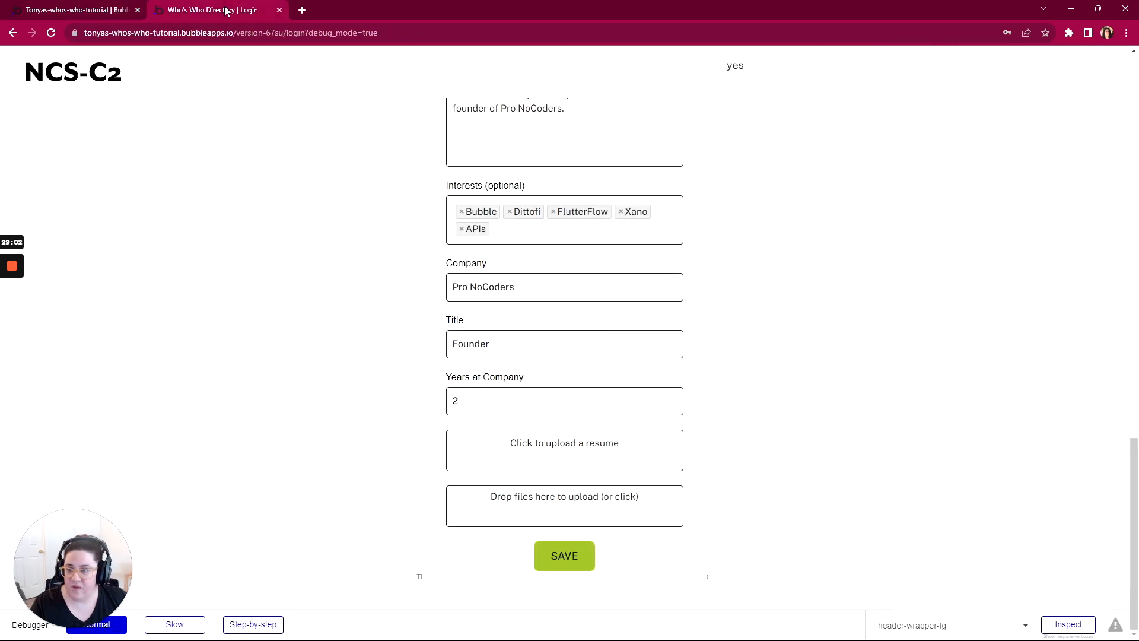
left_click(454, 407)
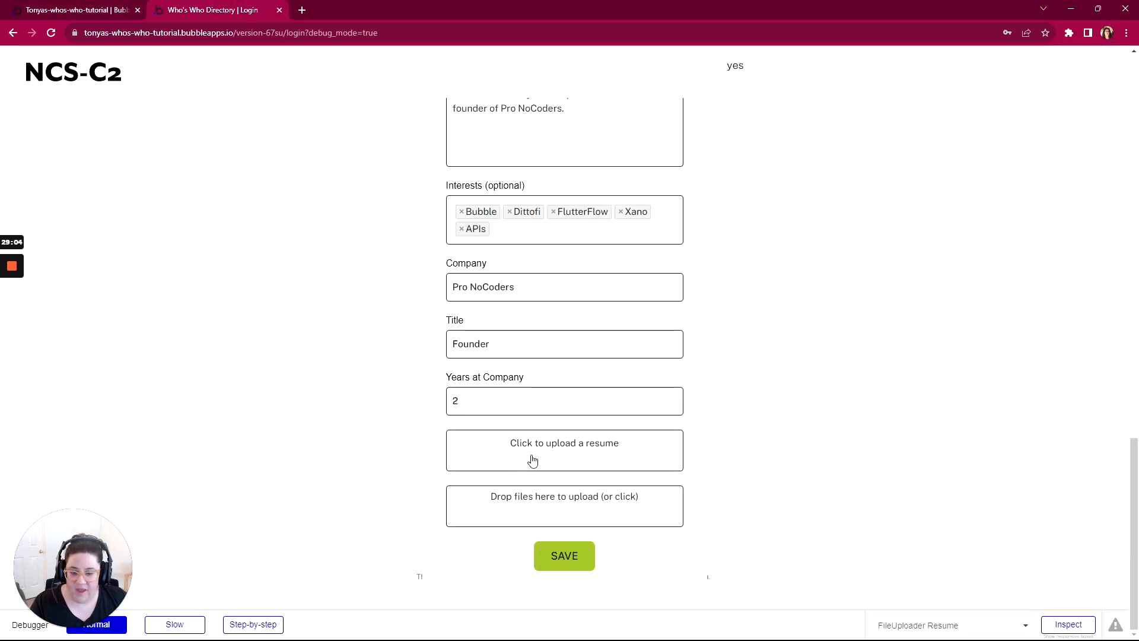
key("BackSpace")
type("3")
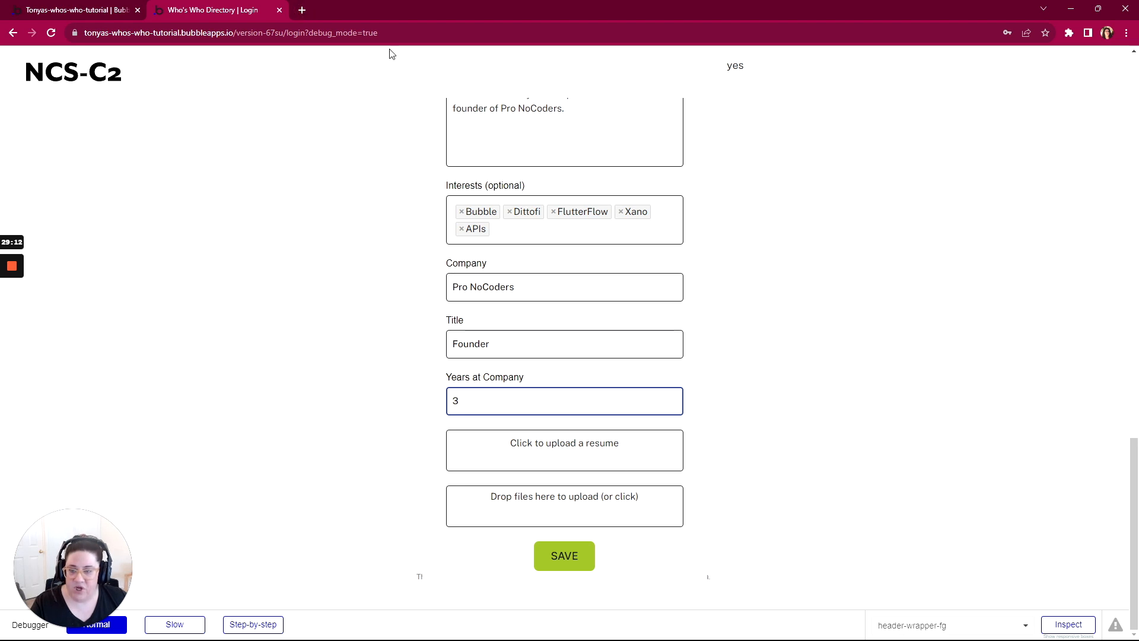
Step: Open LinkedIn in a new browser tab, go to the account's own profile page and clear away its messaging windows
left_click(301, 10)
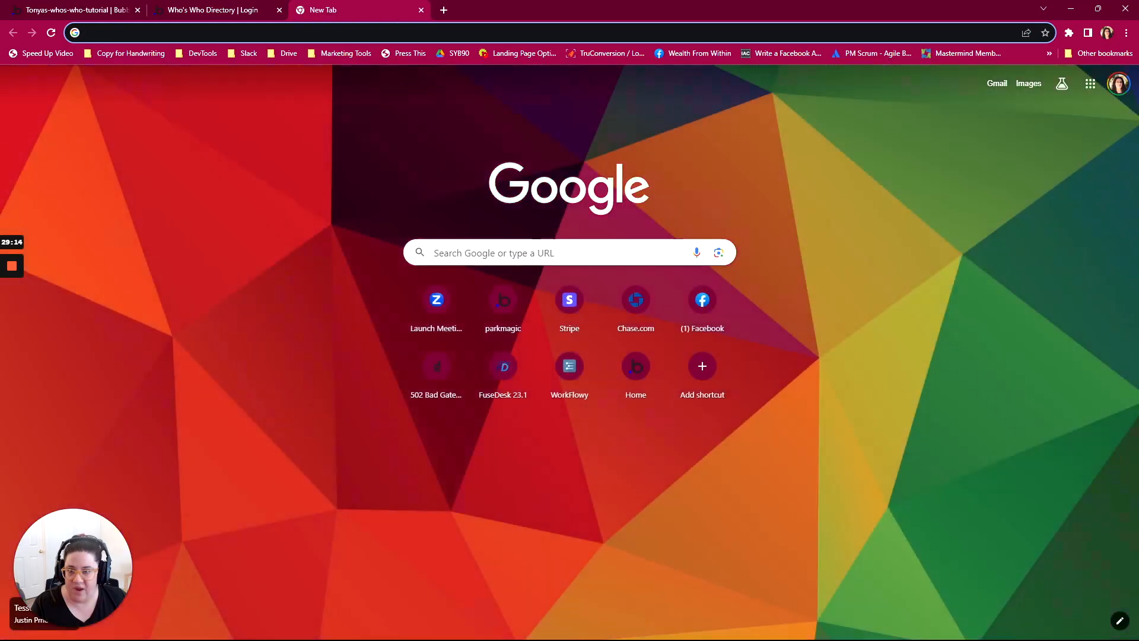
type("link")
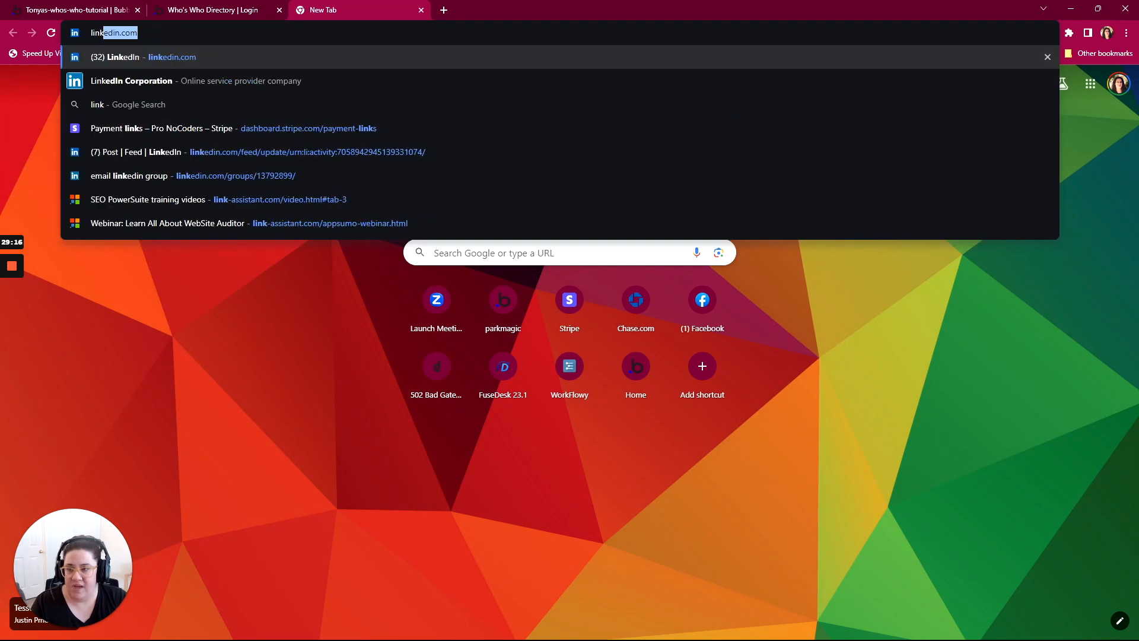
key("Return")
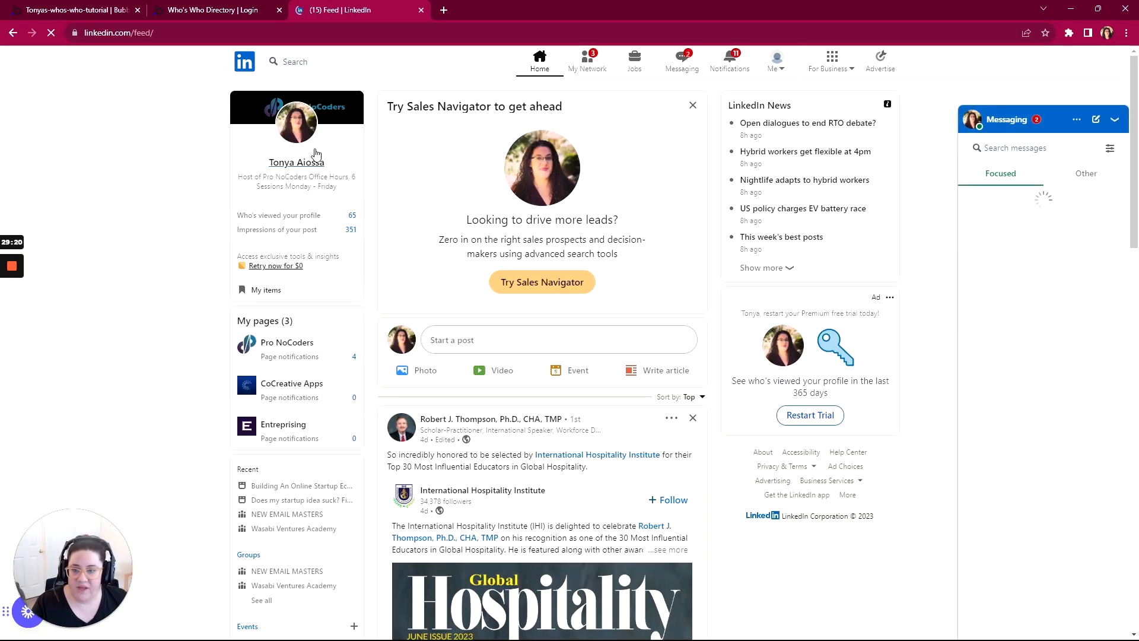
left_click(308, 165)
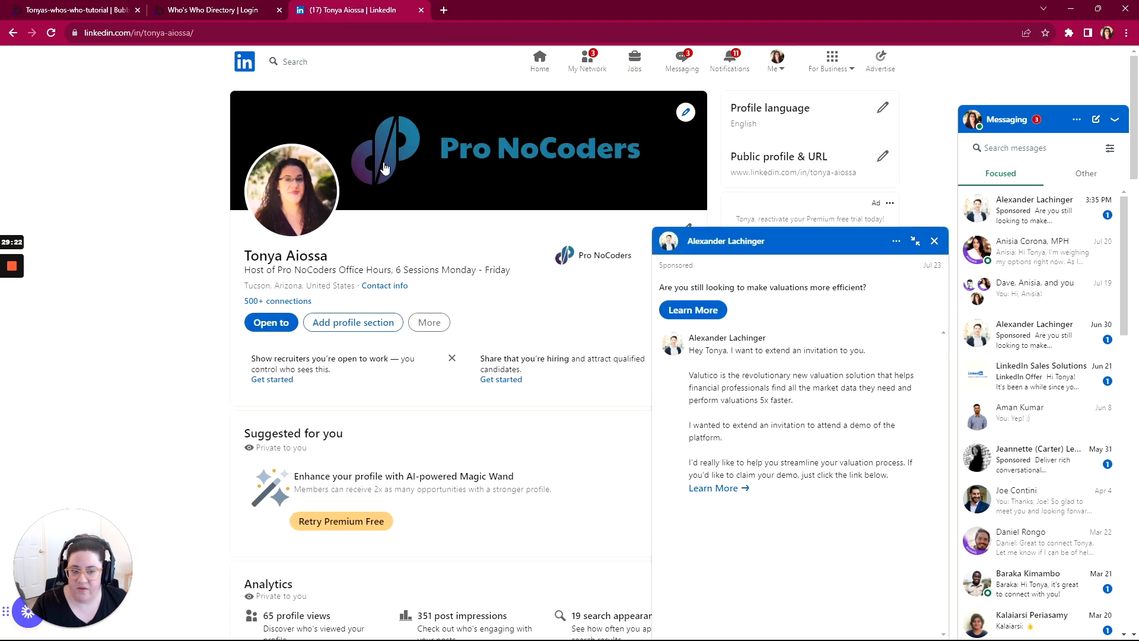
left_click(934, 241)
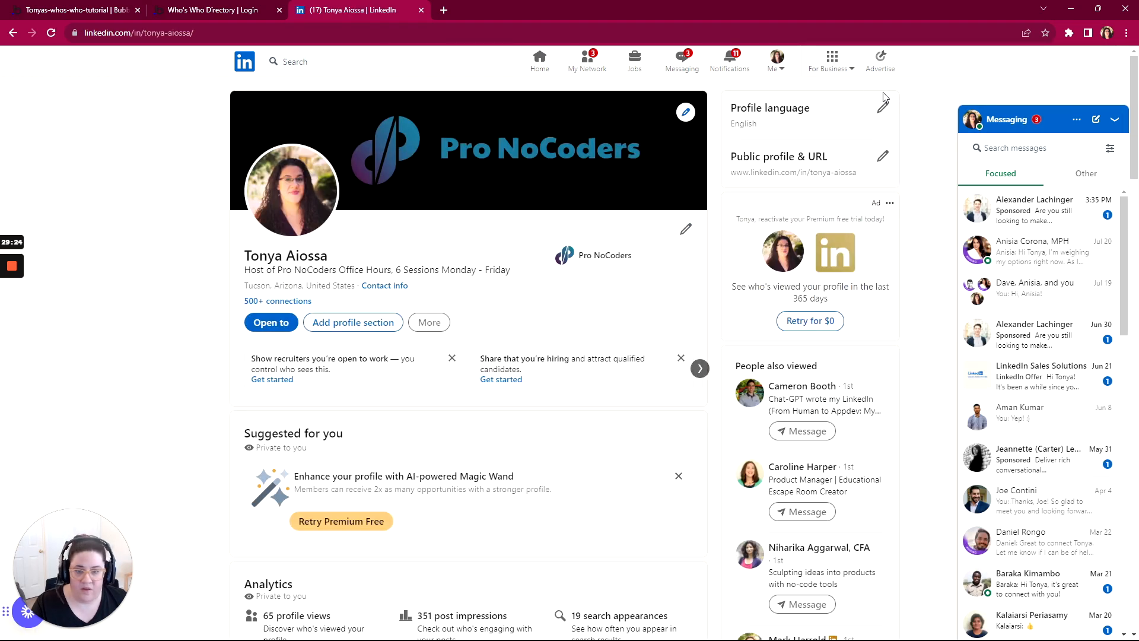
left_click(1115, 120)
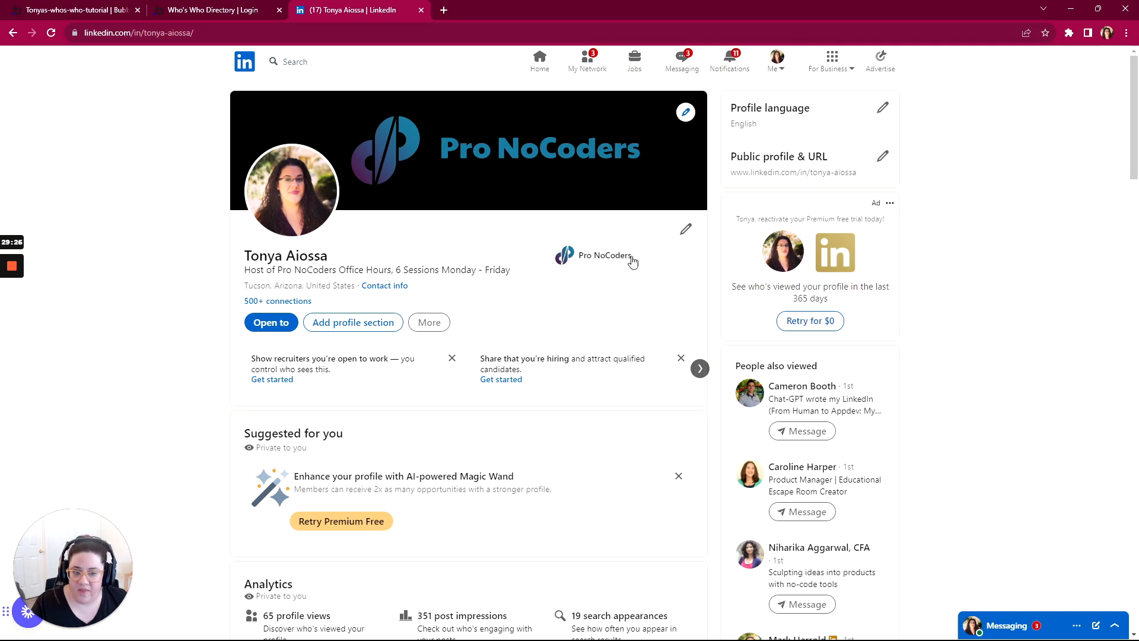
Step: Save the LinkedIn profile as a PDF and dismiss the download notice
left_click(427, 326)
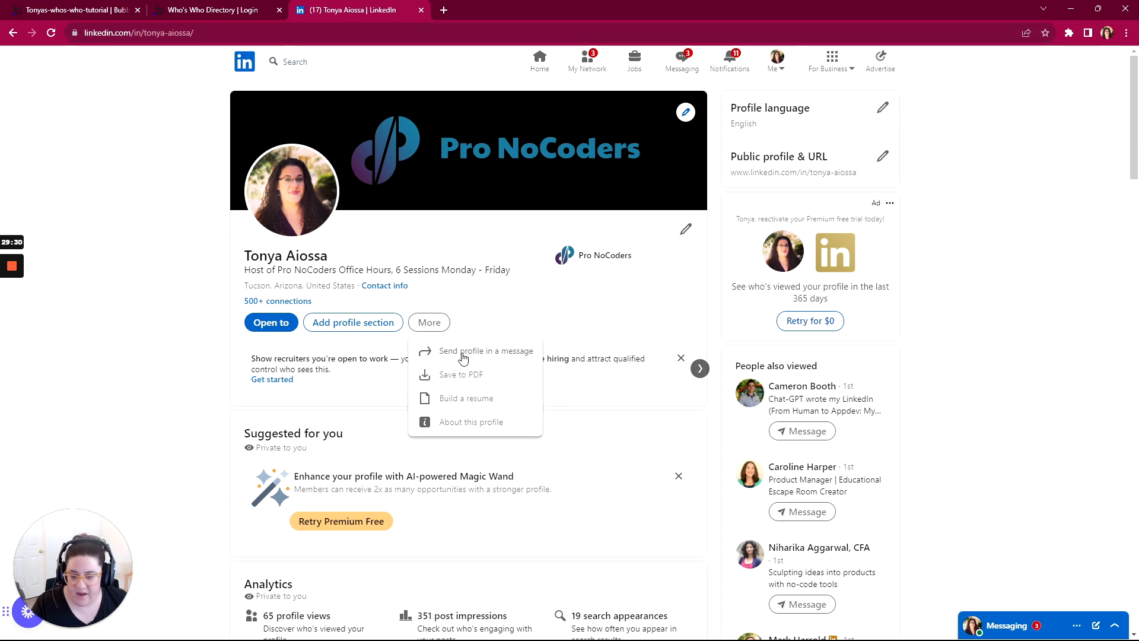
left_click(456, 376)
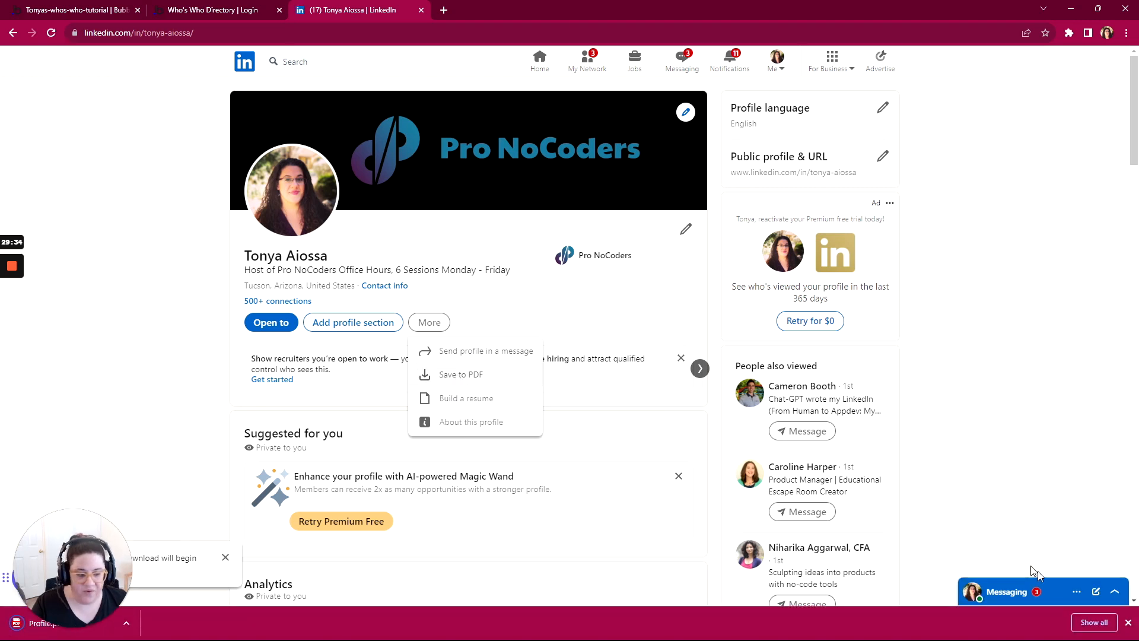
left_click(1129, 623)
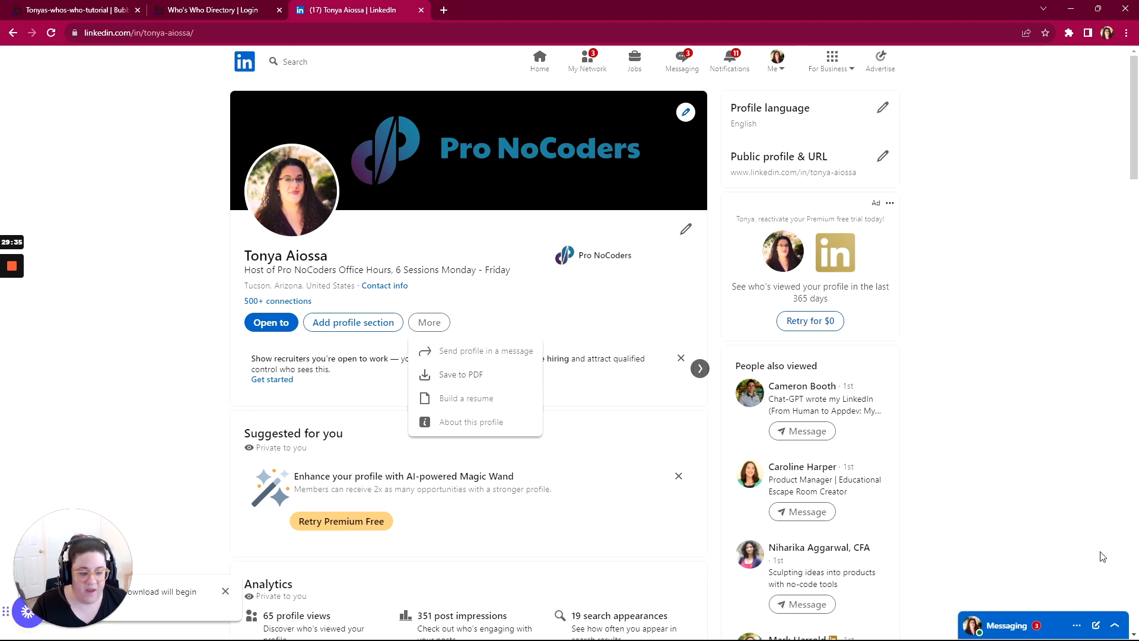
Step: Return to the previewed profile form and upload the Profile PDF from Downloads as the resume
left_click(207, 10)
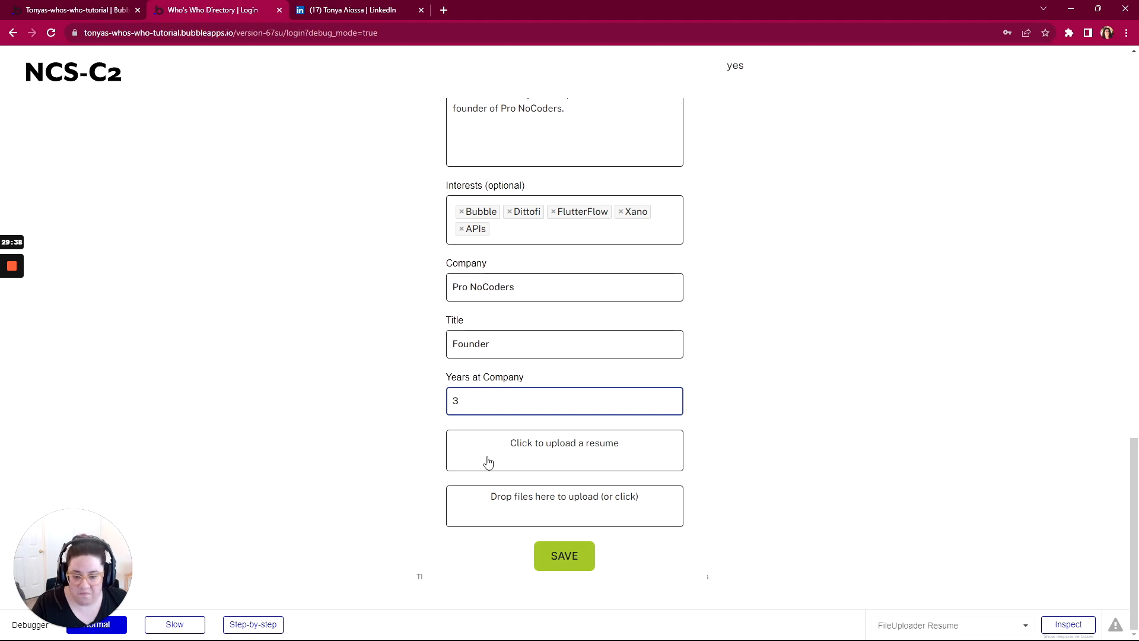
left_click(521, 460)
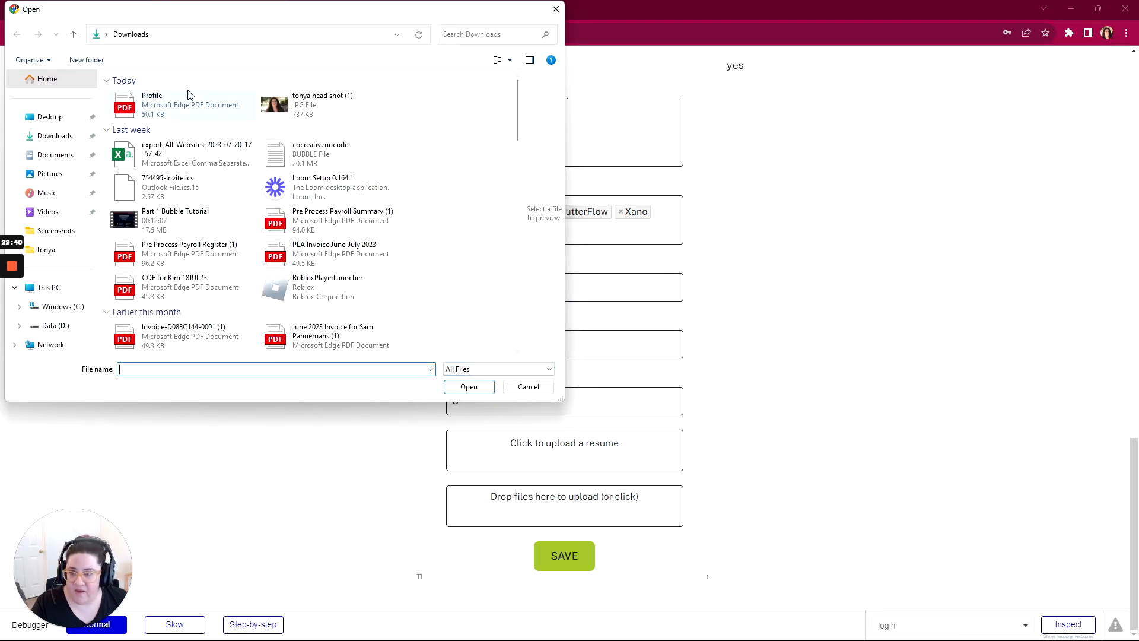
left_click(131, 106)
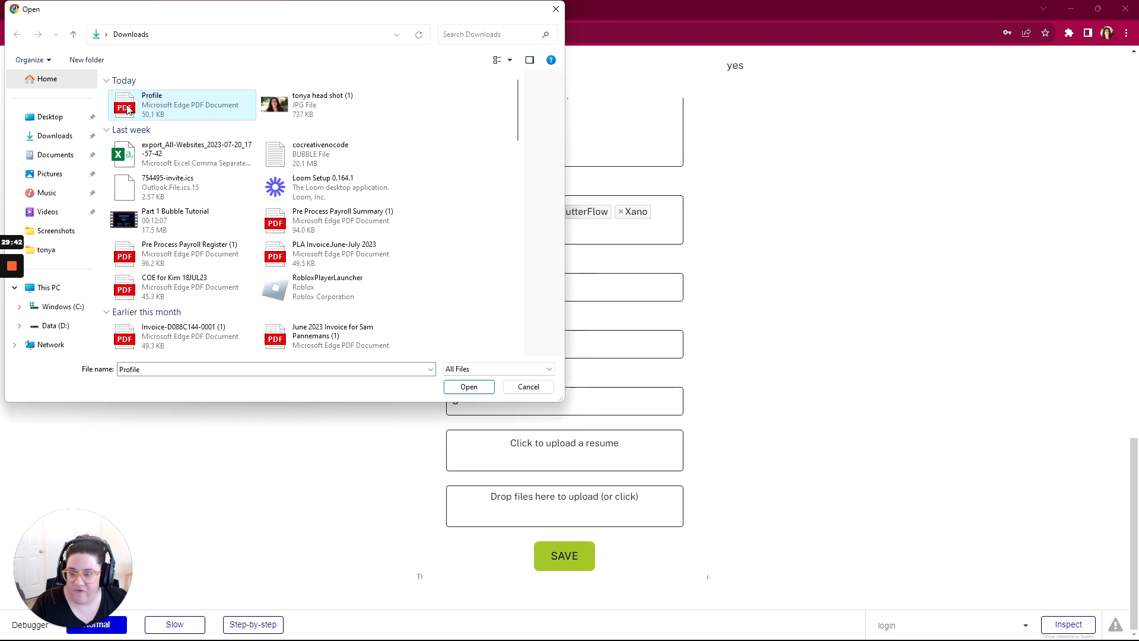
double_click(127, 110)
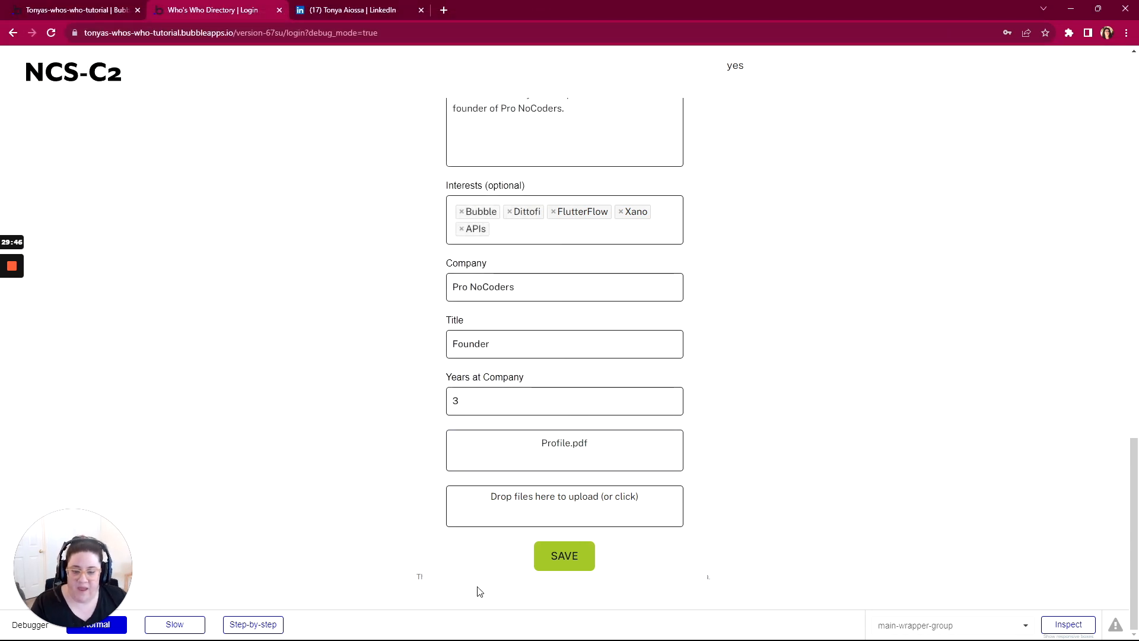
Step: Upload the Profile PDF and the head shot JPG from Downloads together in the multi-file uploader, and save the profile form
left_click(583, 560)
left_click(564, 506)
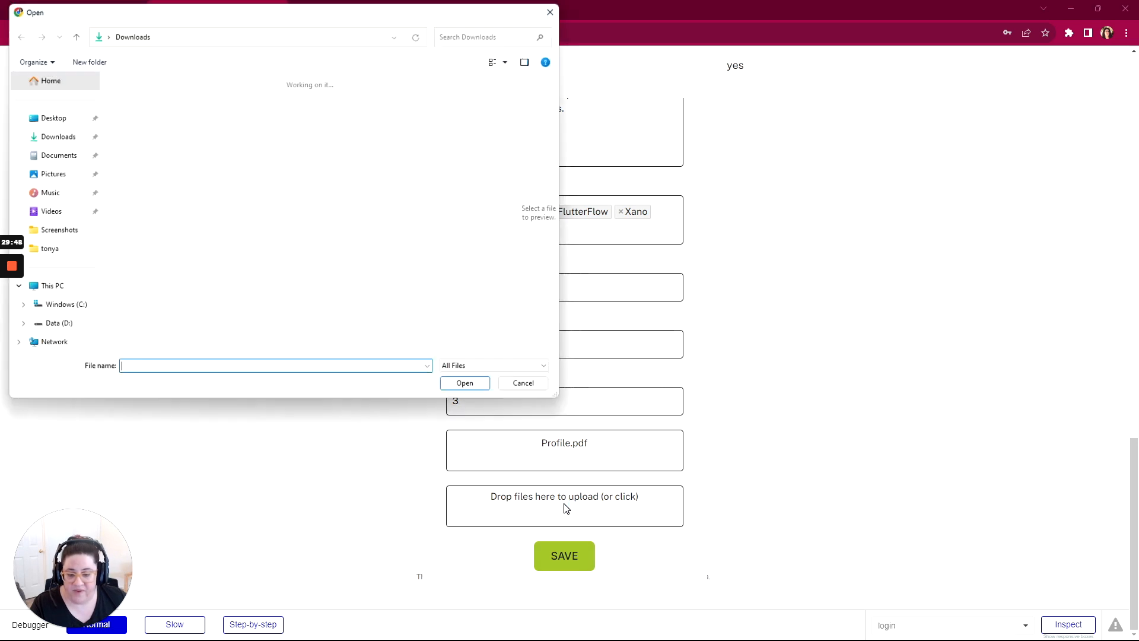
left_click(273, 105)
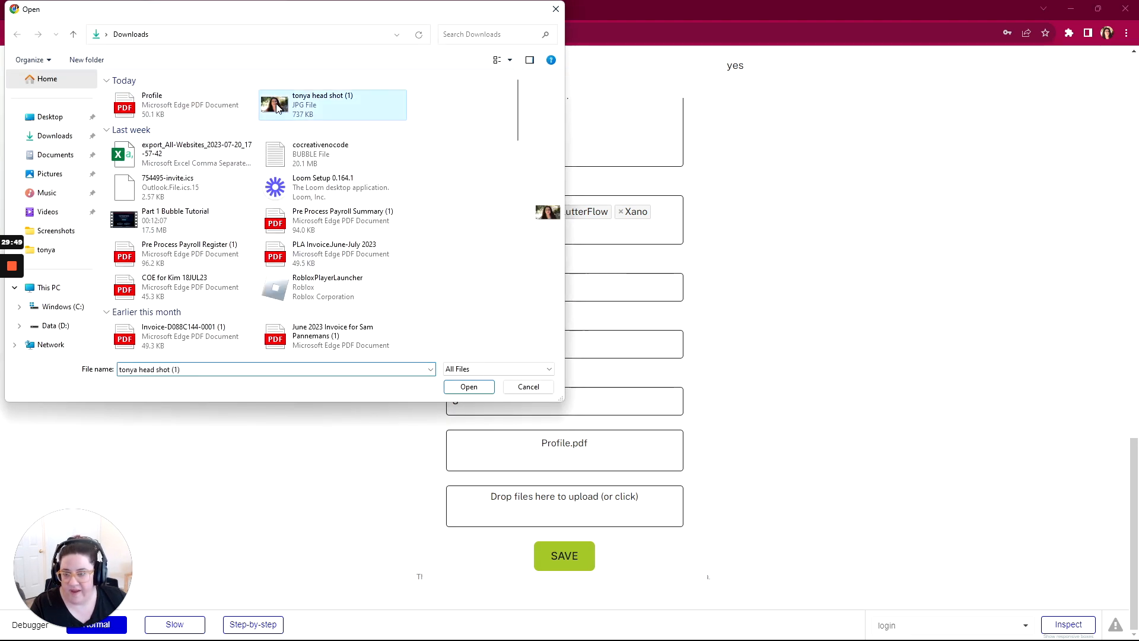
left_click(129, 108, "ctrl")
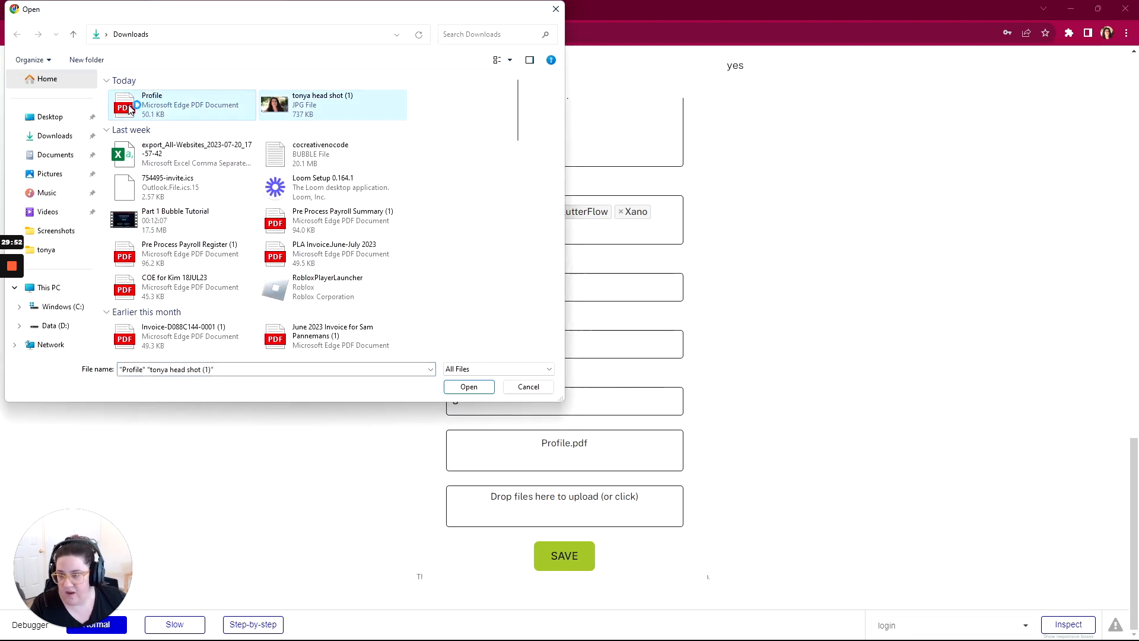
left_click(469, 387)
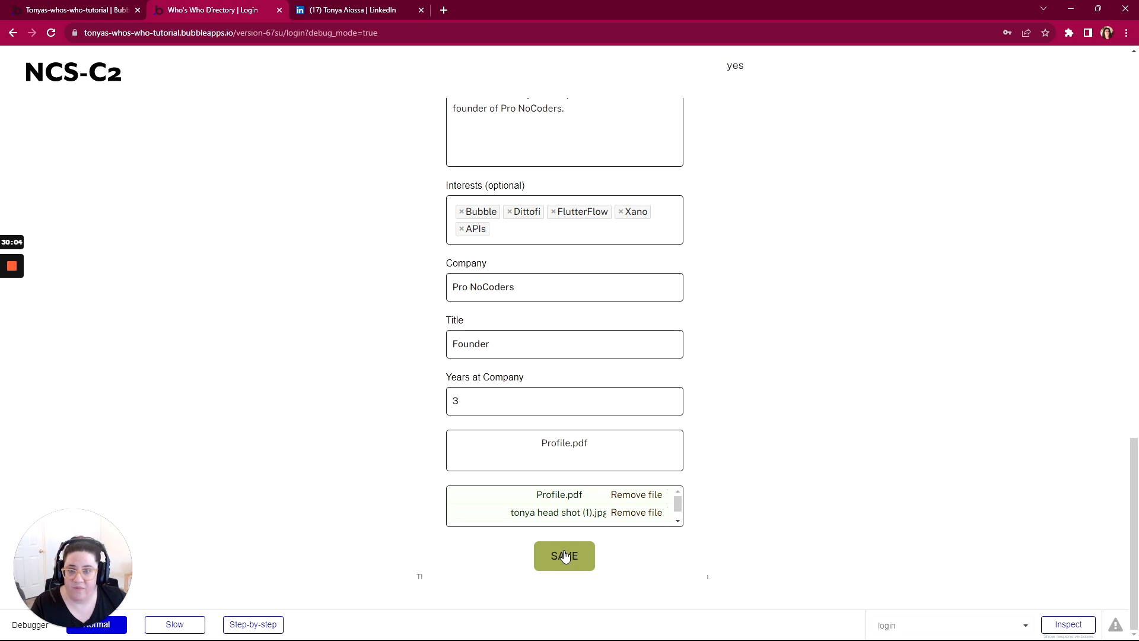
scroll(548, 436, "up", 9)
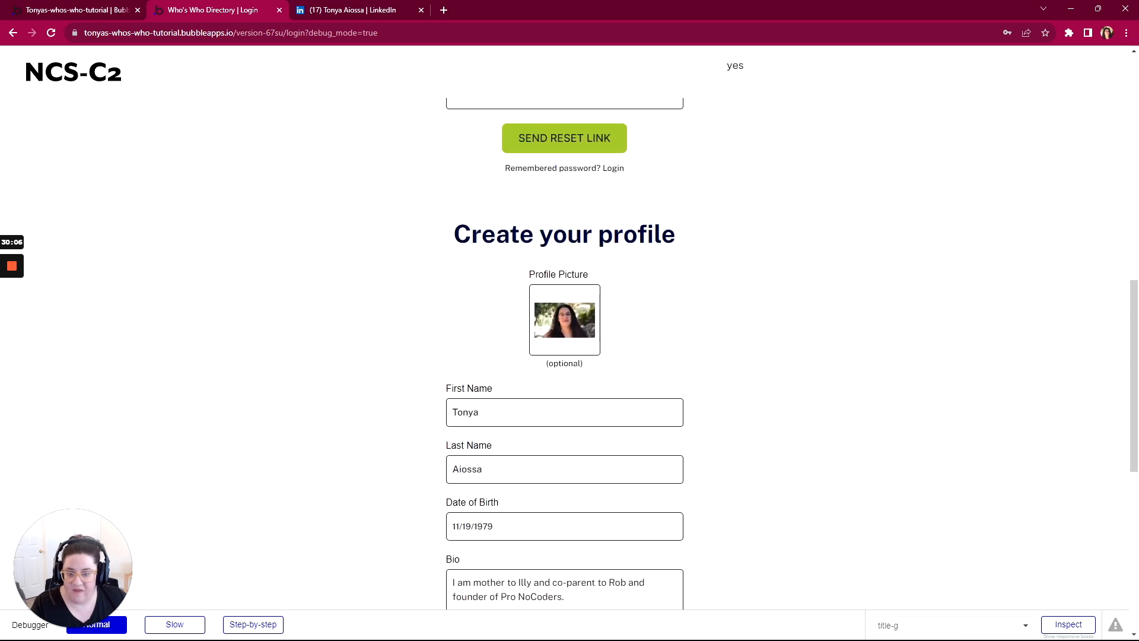
scroll(565, 365, "down", 9)
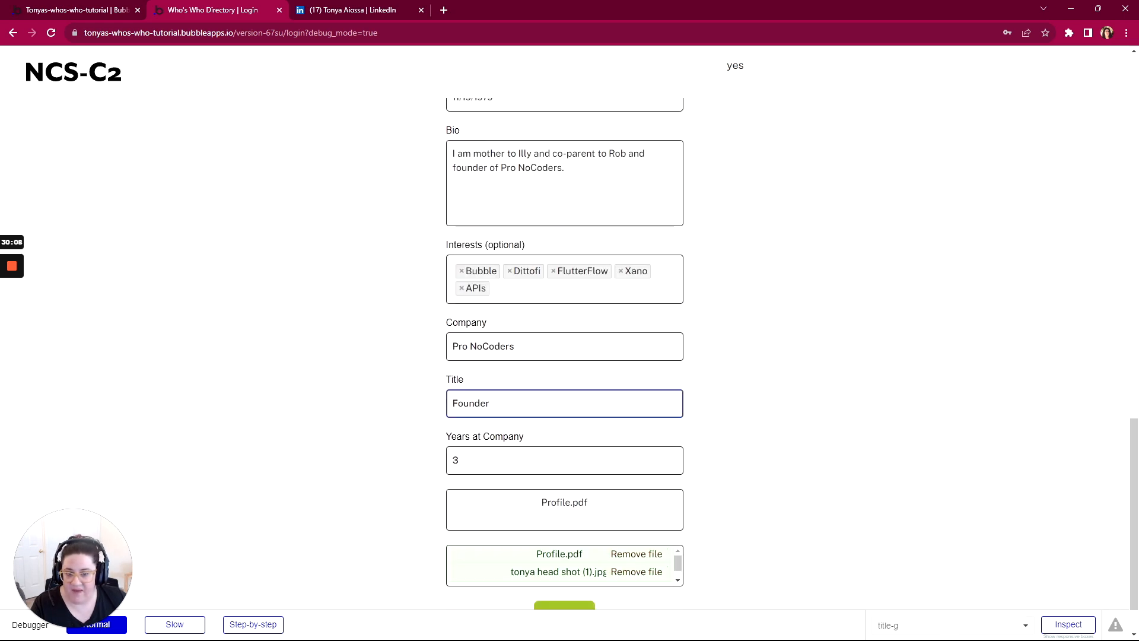
scroll(564, 403, "down", 1)
scroll(564, 415, "up", 3)
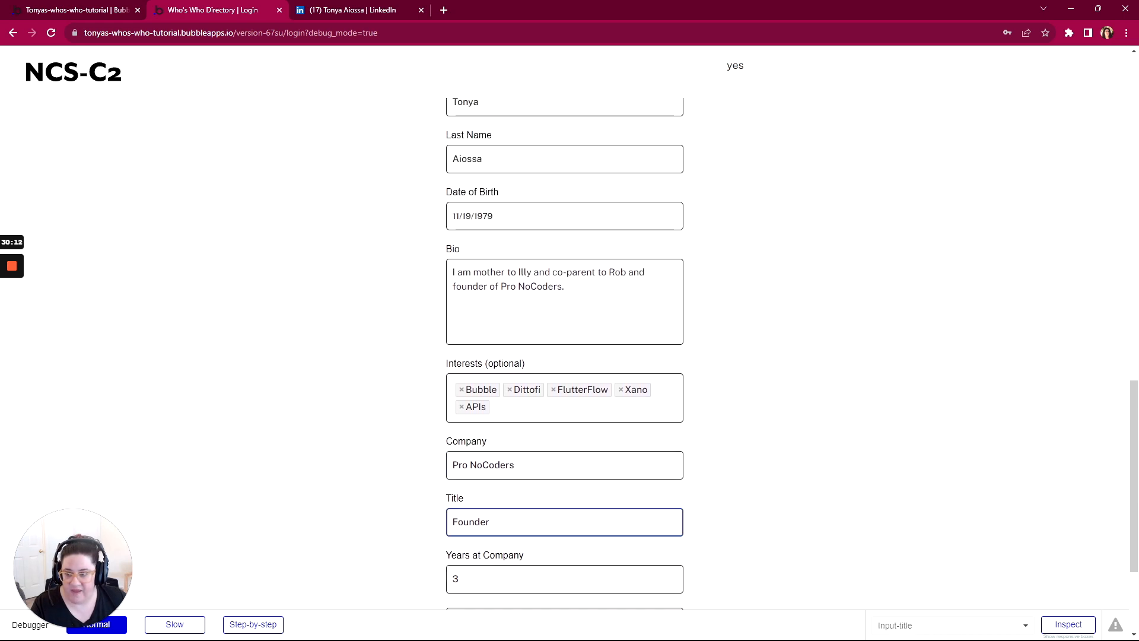
Step: Return to the Bubble editor and review the newly created record under All Profiles in the app data, leaving it unedited
left_click(68, 17)
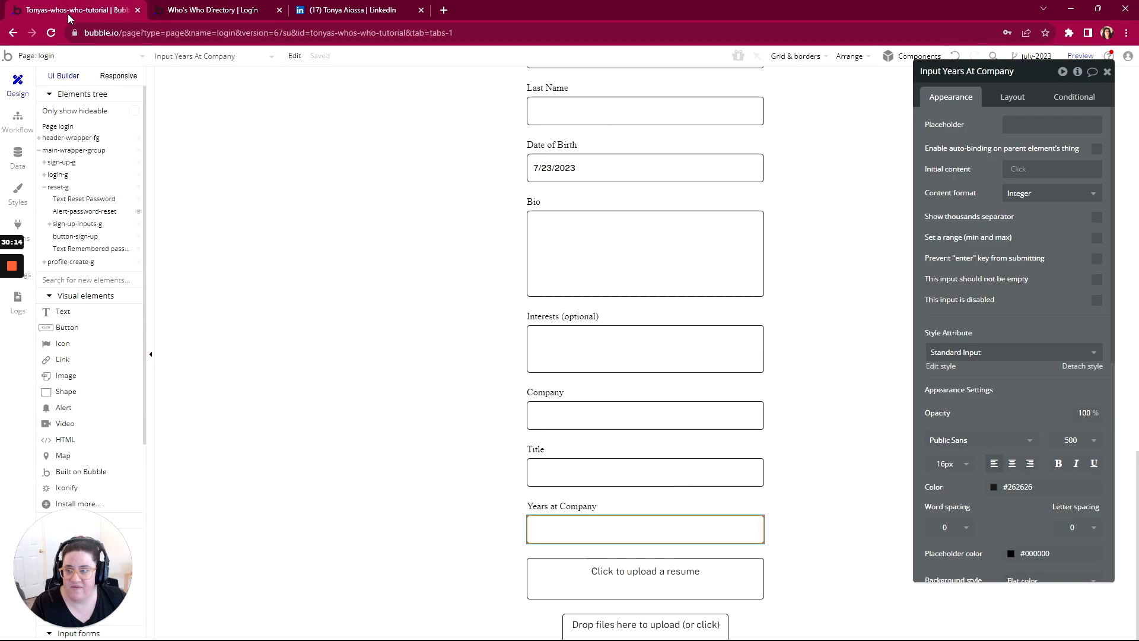
left_click(18, 158)
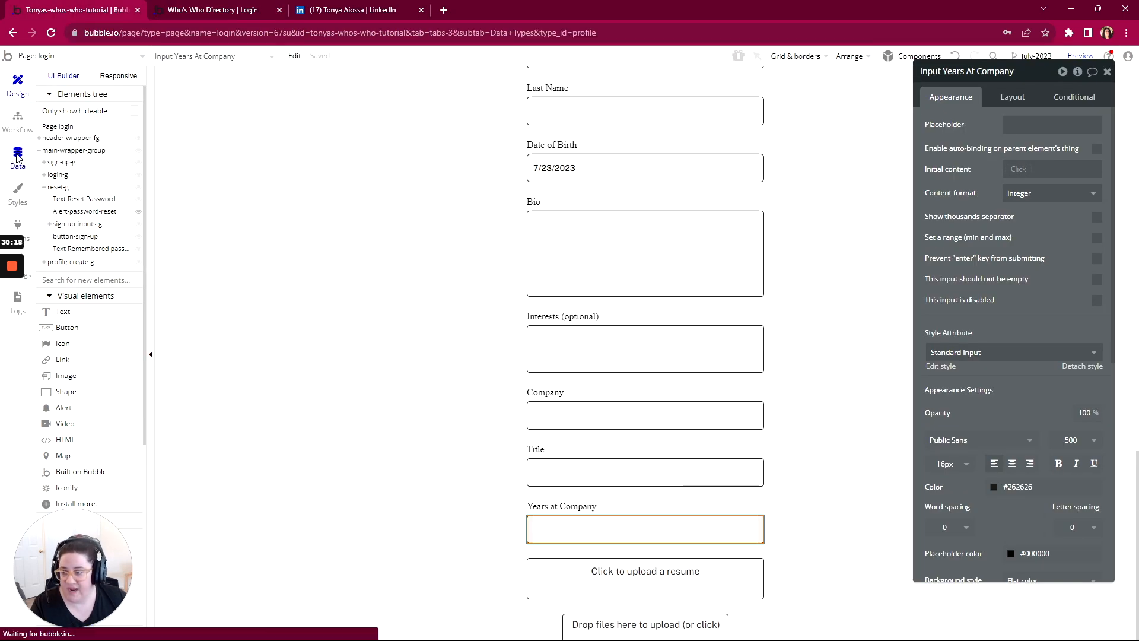
left_click(212, 102)
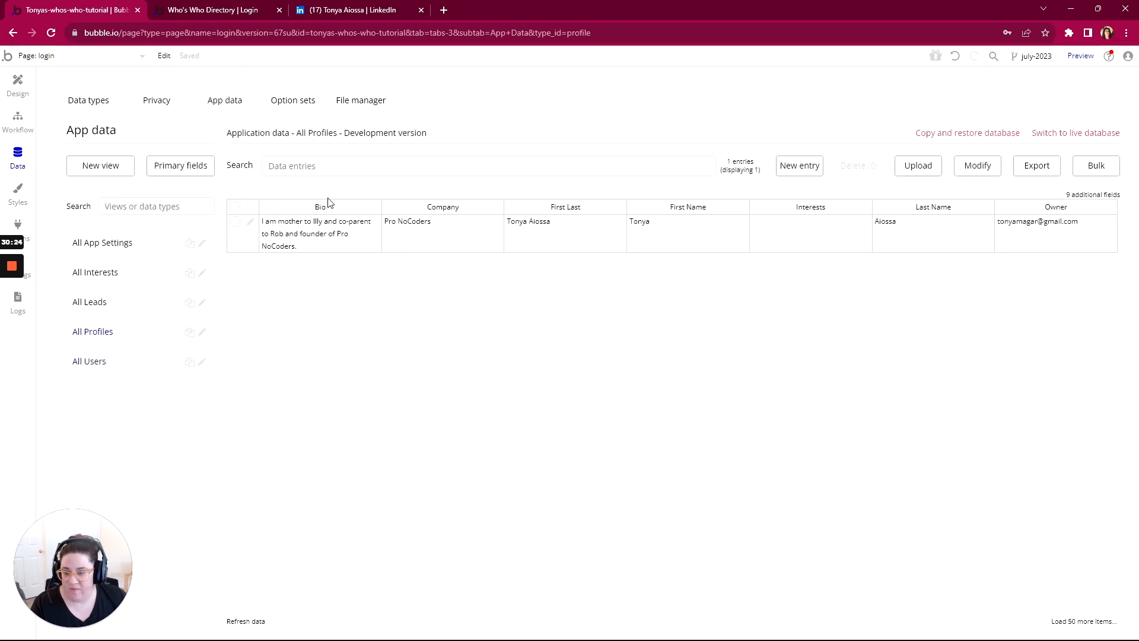
left_click(247, 222)
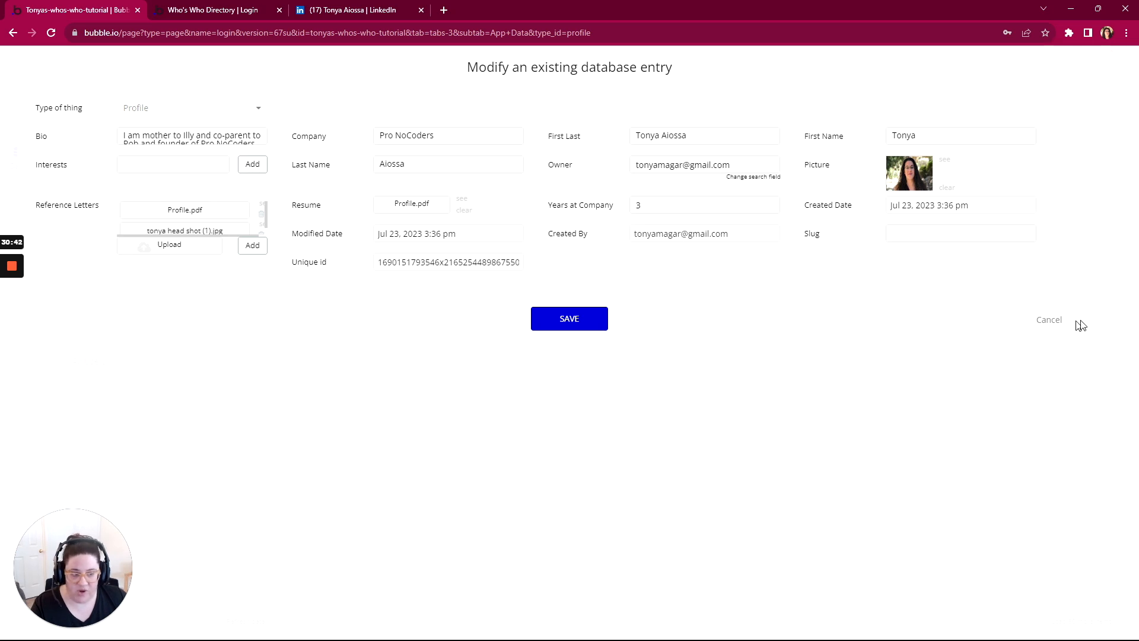
left_click(1049, 322)
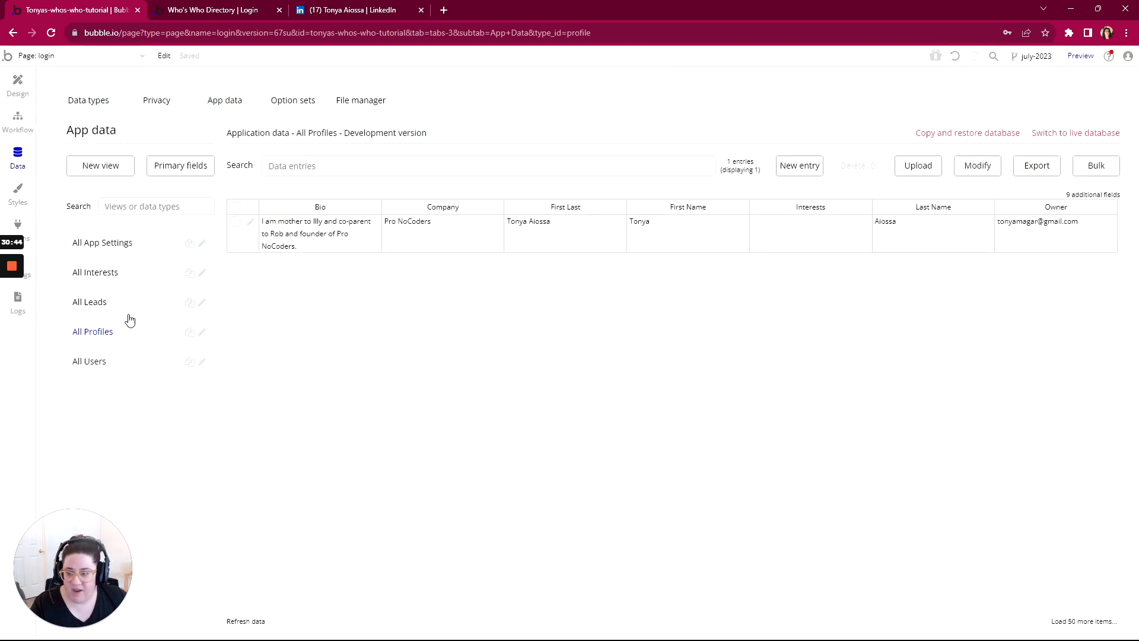
Step: Open the user's record under All Users to check its linked Profile field, and close it unedited
left_click(98, 367)
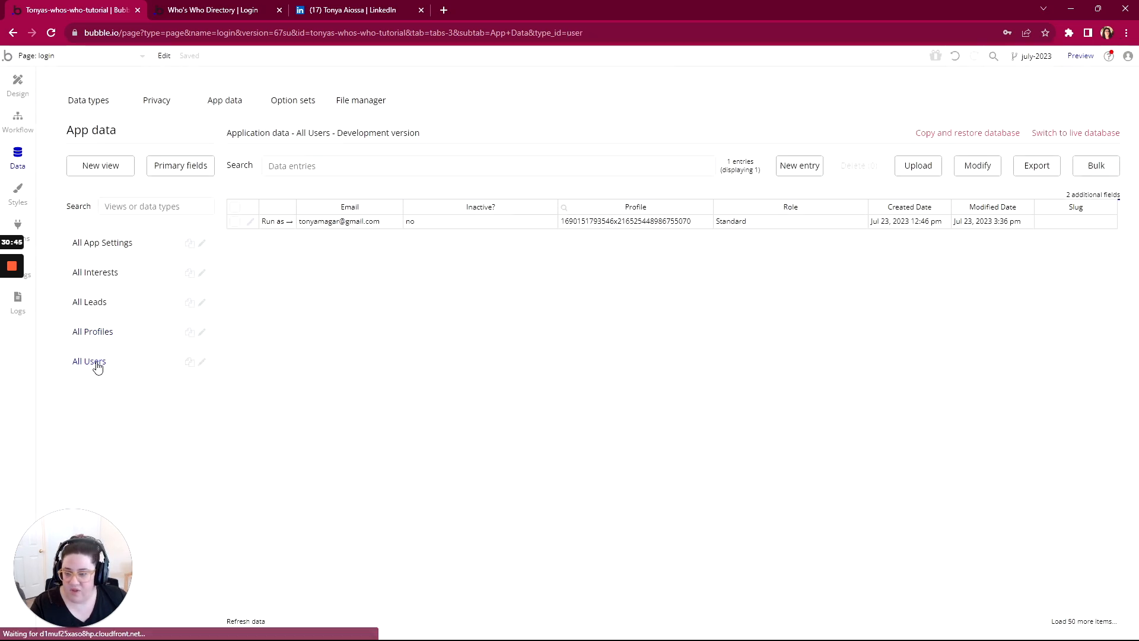
left_click(249, 224)
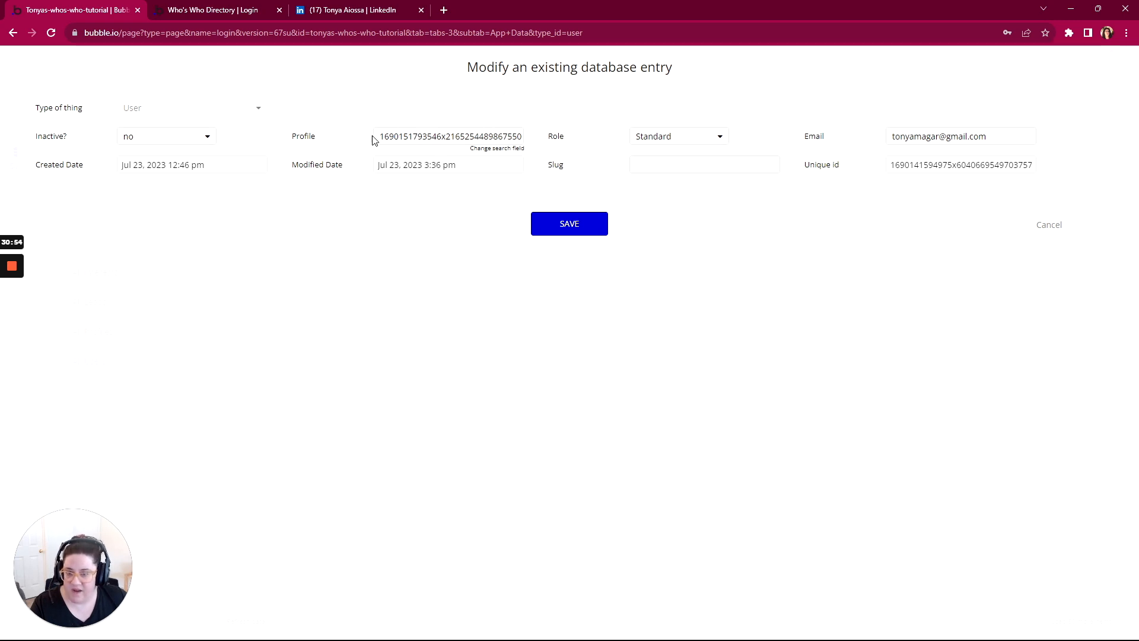
left_click(1046, 229)
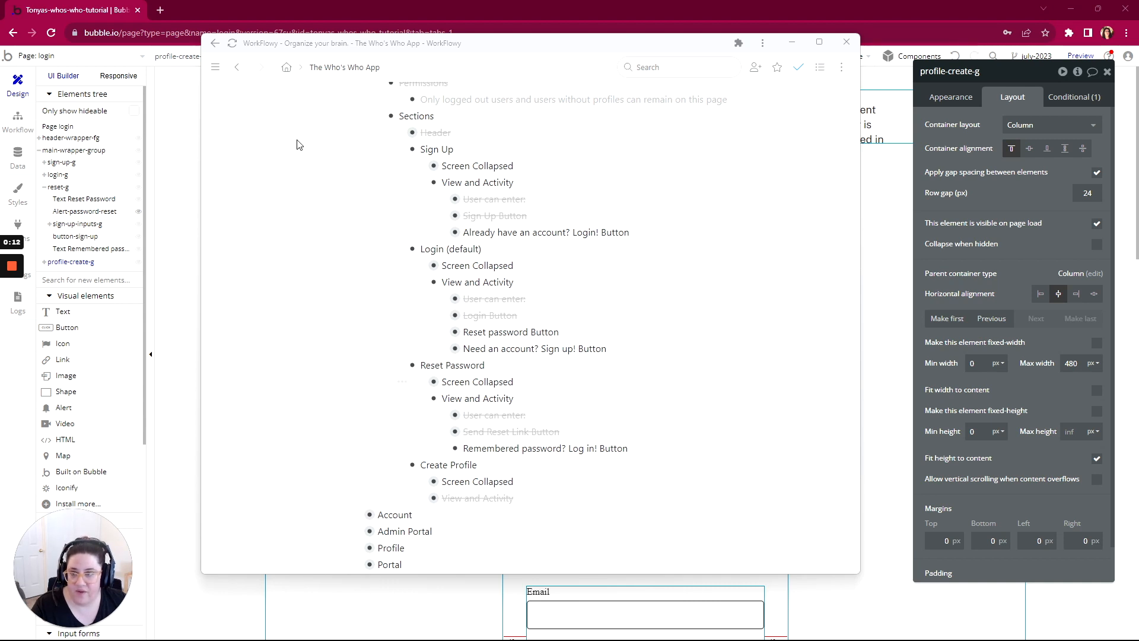
Step: Preview the login page, look over its form sections, and log out through the header's logged-in status text
left_click(1081, 57)
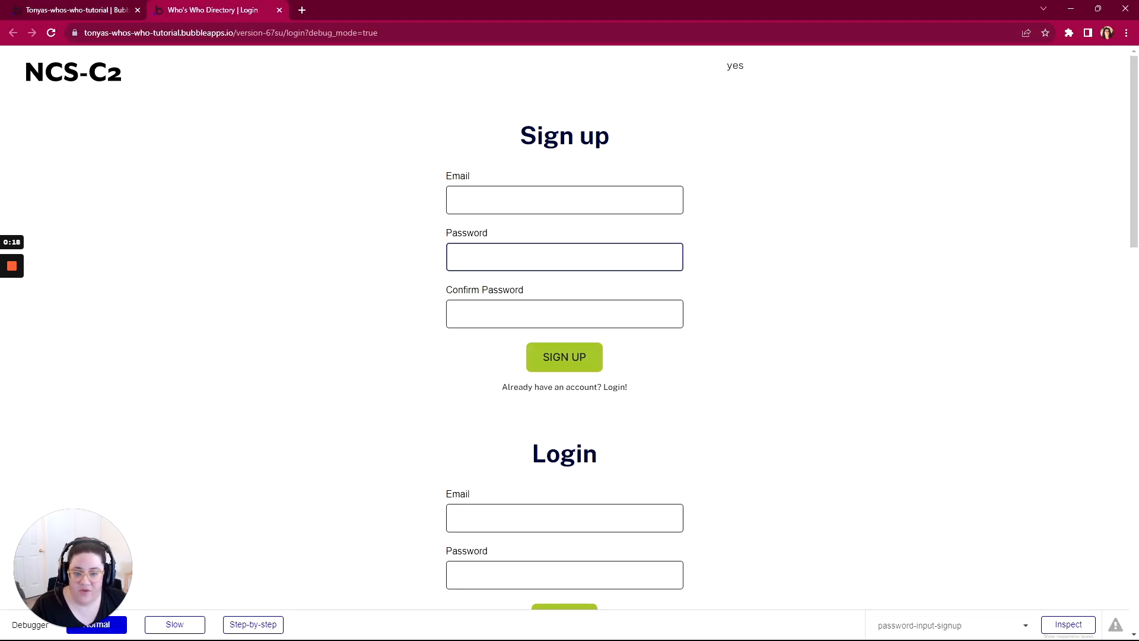
scroll(735, 92, "down", 10)
scroll(564, 356, "down", 9)
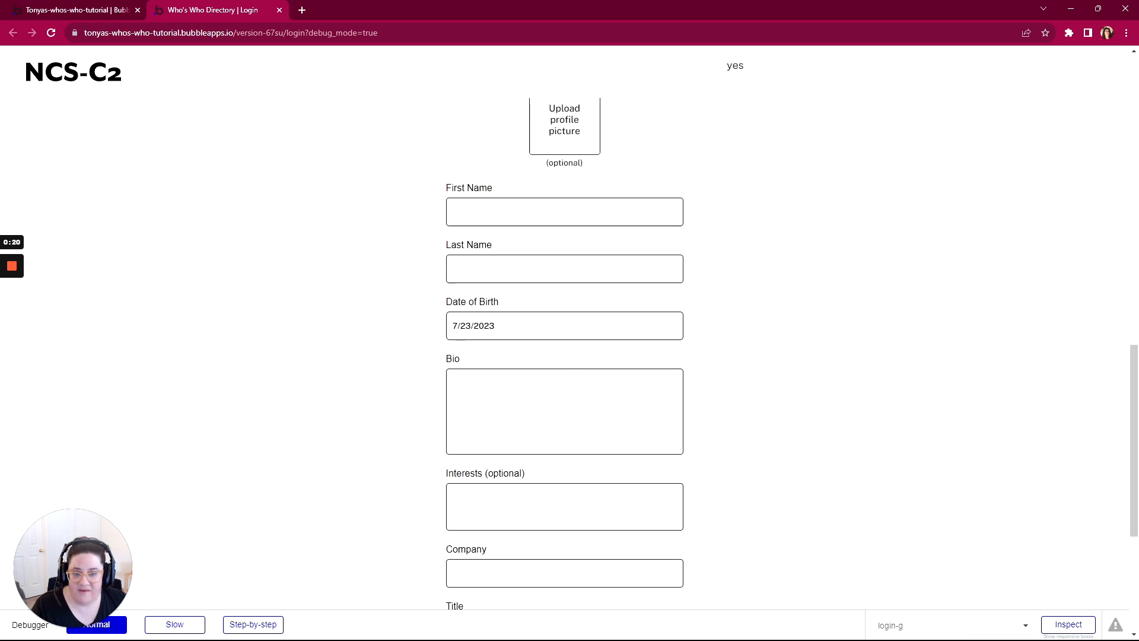
scroll(608, 231, "up", 19)
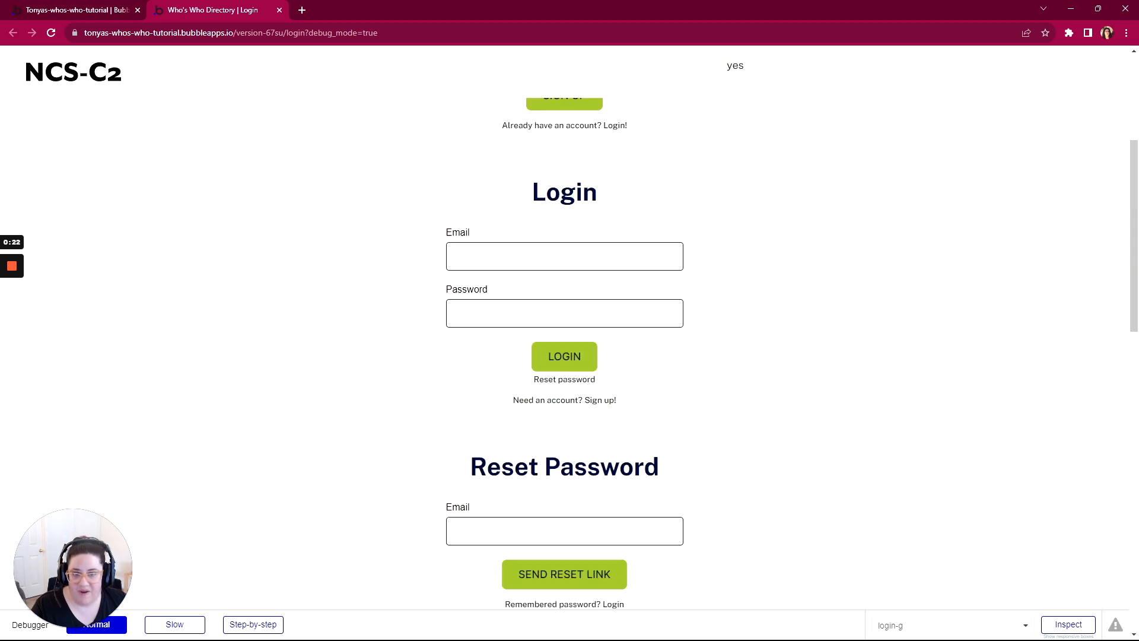
left_click(735, 70)
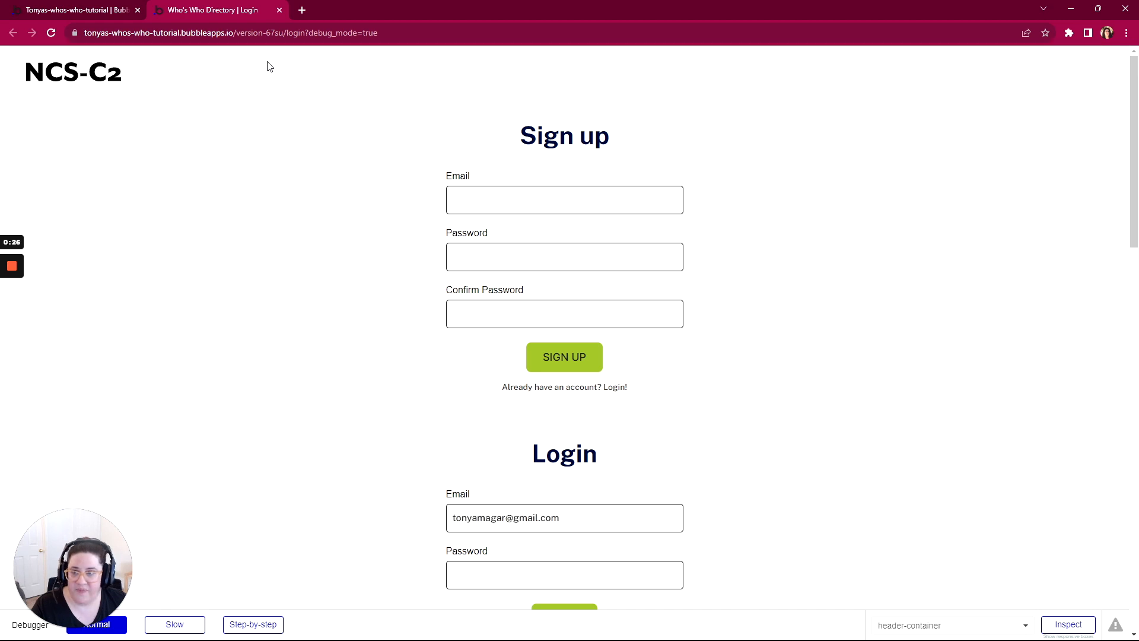
Step: In the editor, examine the login page's Page is loaded workflow and the condition on its Go to page index action
left_click(89, 11)
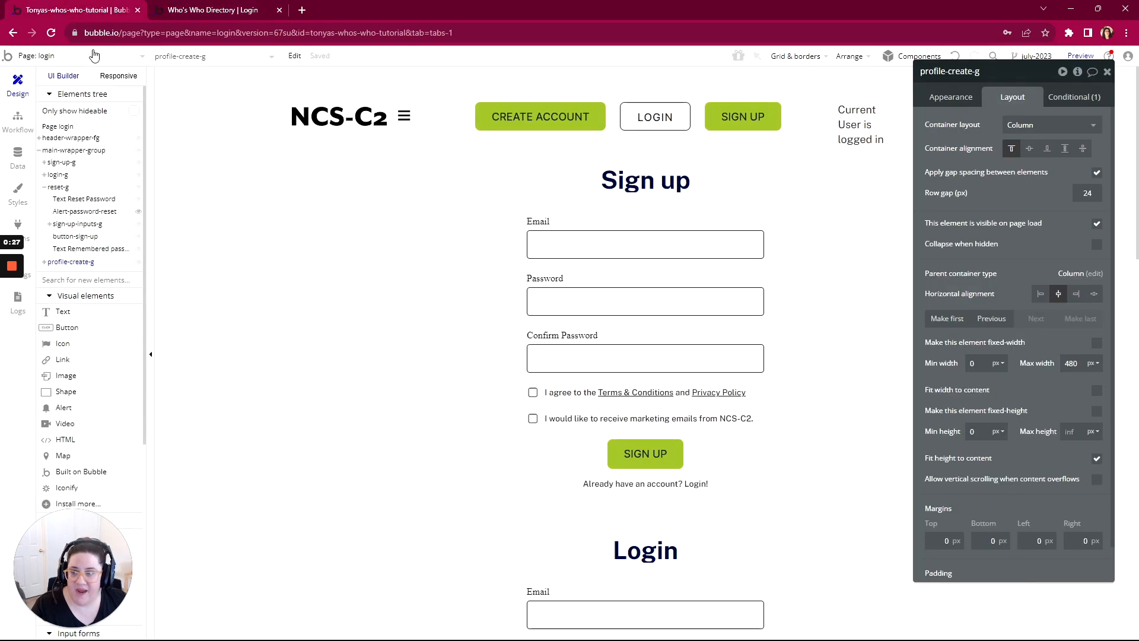
left_click(17, 121)
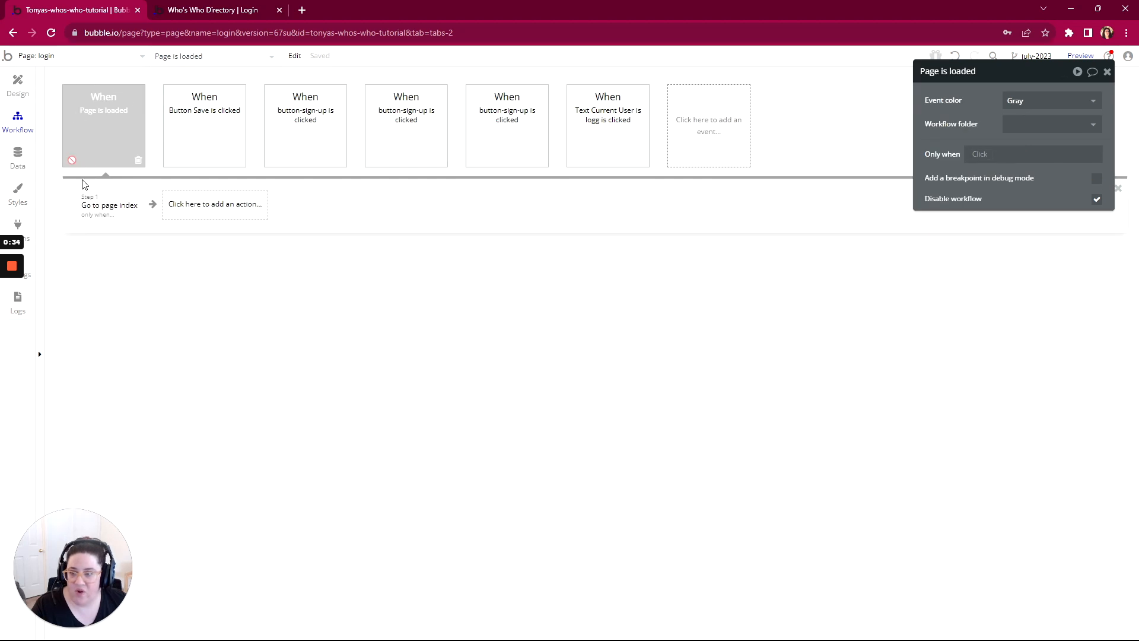
left_click(102, 213)
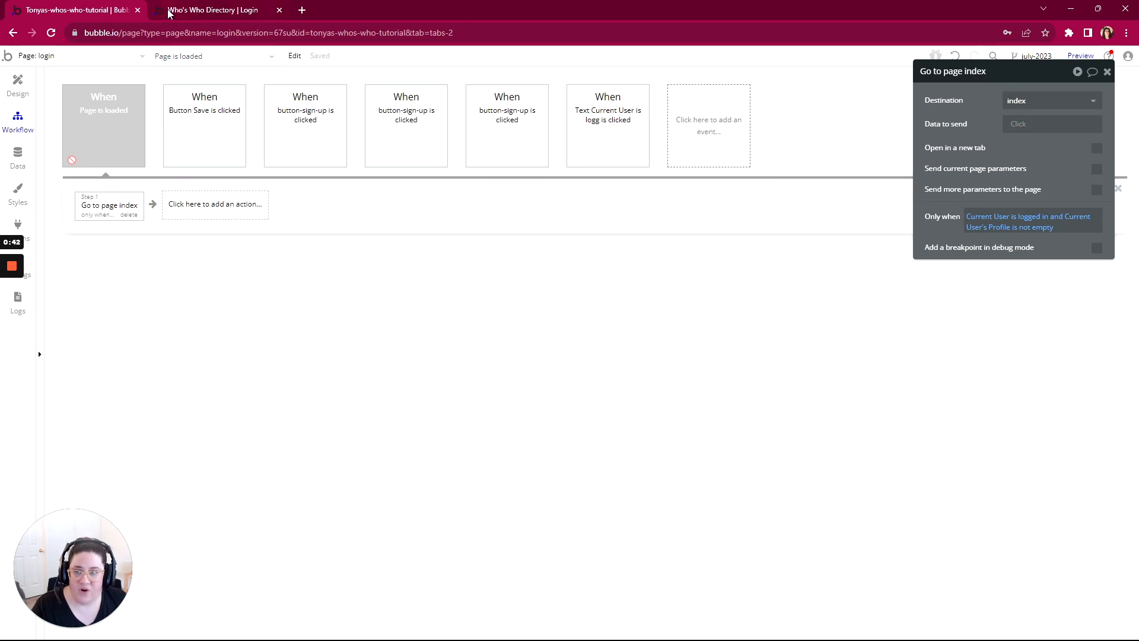
Step: Look through the logged-out preview to see which of the sign-up, login, reset password and profile sections are displayed
left_click(213, 10)
scroll(595, 188, "down", 7)
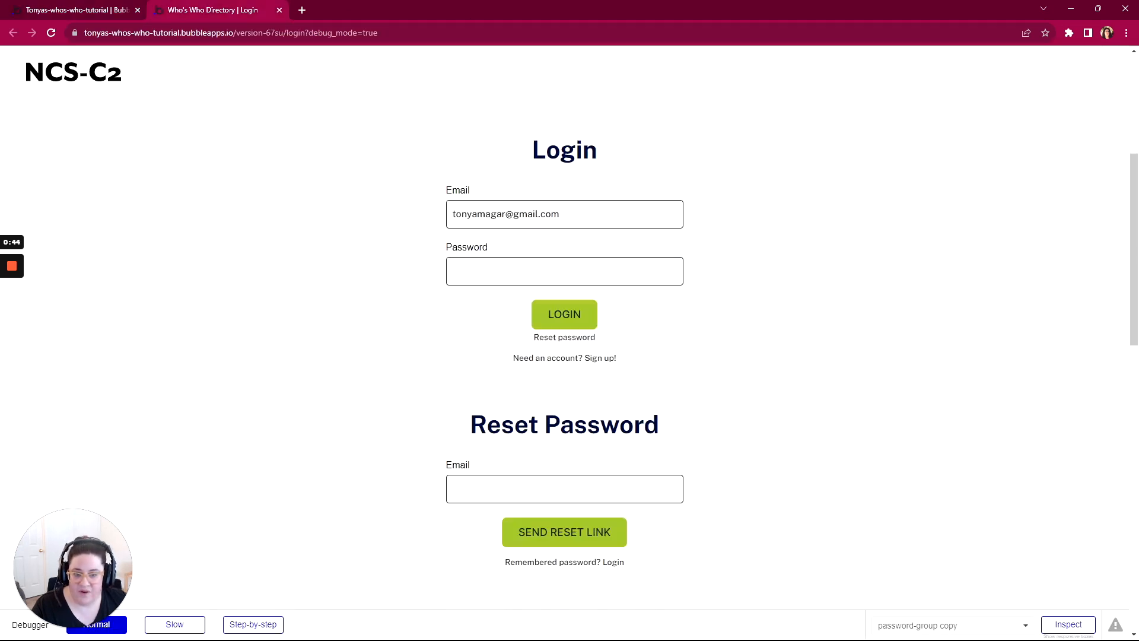
scroll(595, 190, "down", 12)
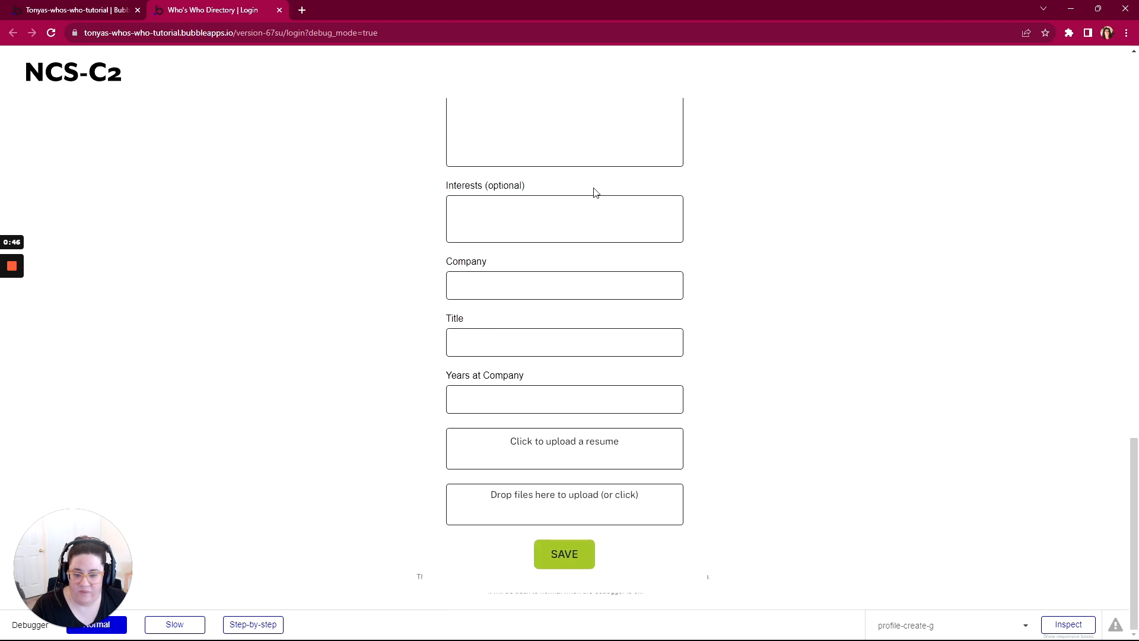
scroll(595, 193, "up", 20)
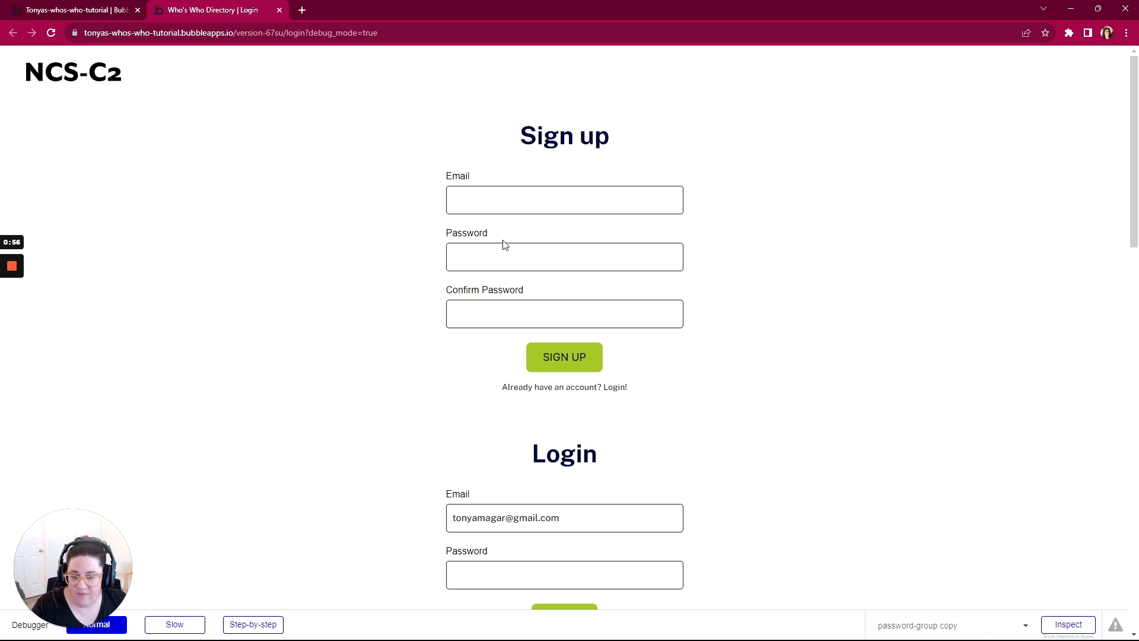
scroll(504, 247, "down", 6)
scroll(498, 255, "down", 3)
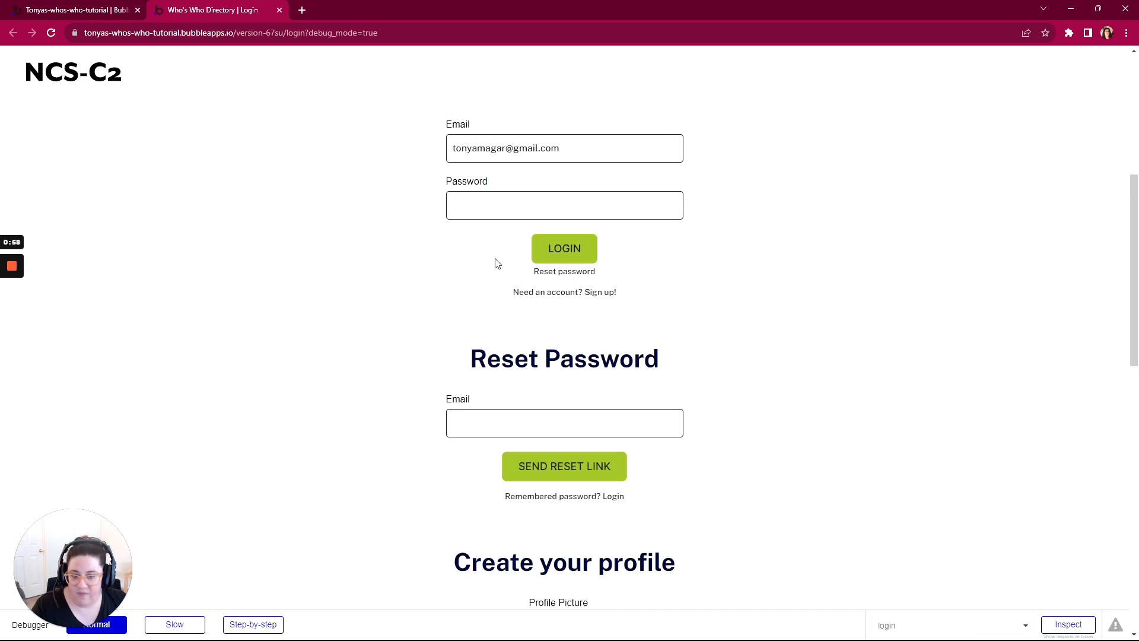
scroll(618, 293, "down", 4)
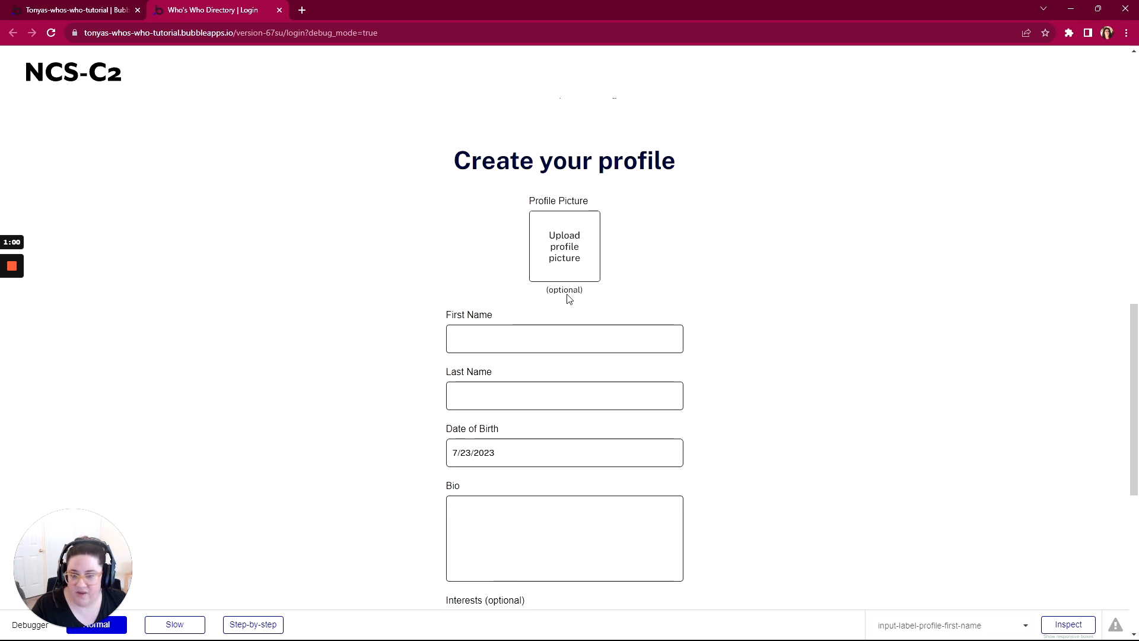
Step: Return to the editor's login page design and inspect the layout settings of the header-buttons-login-sign-up group
left_click(82, 10)
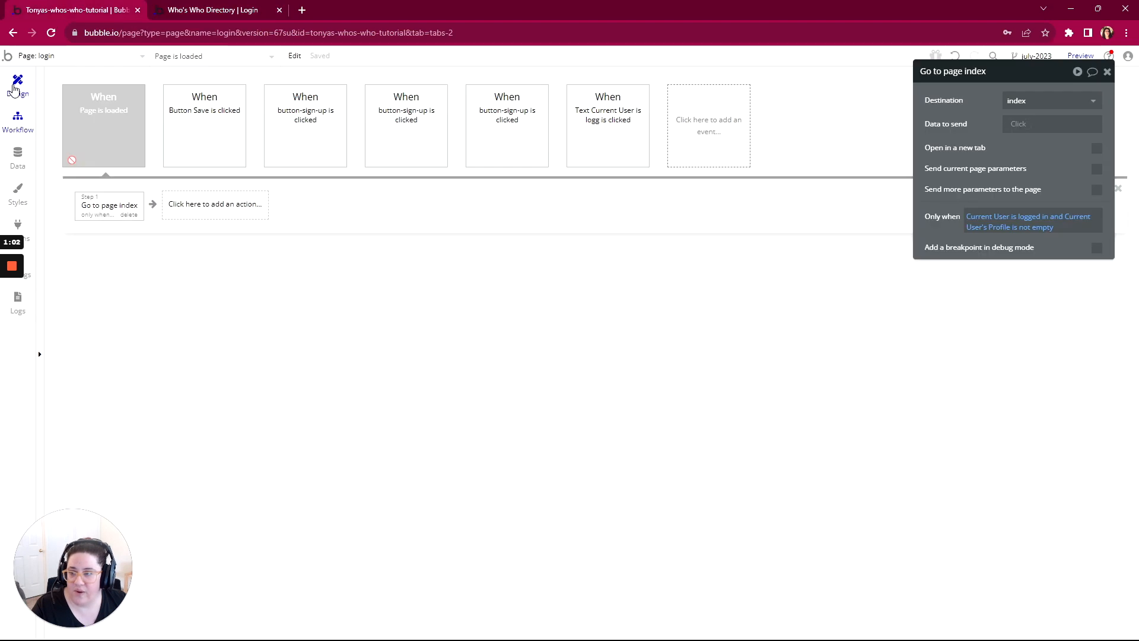
left_click(18, 84)
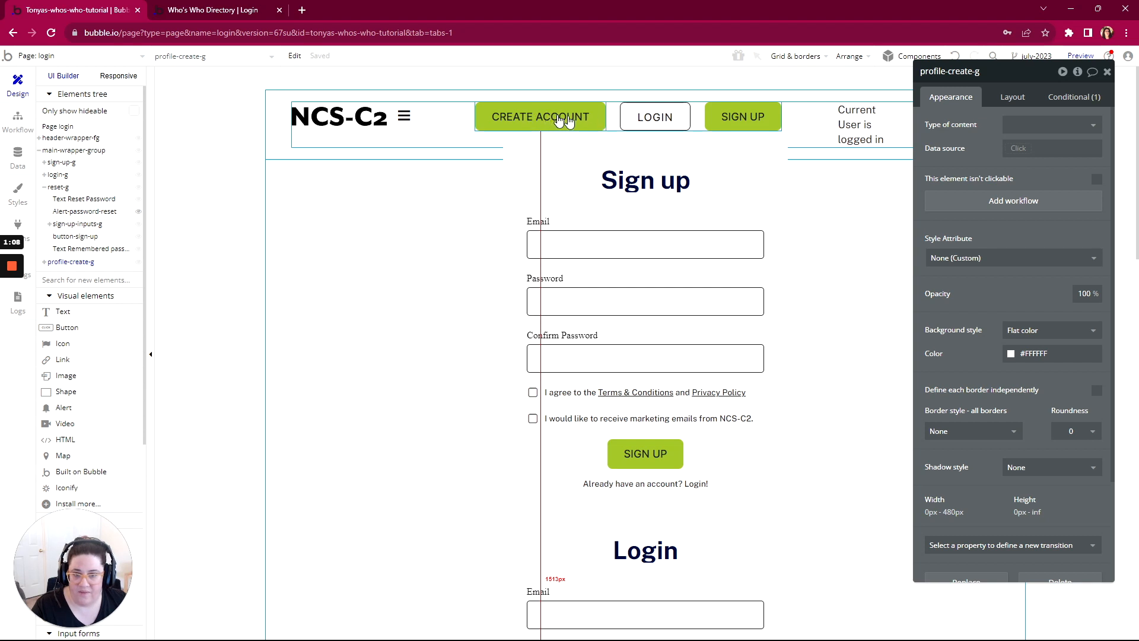
left_click(612, 121)
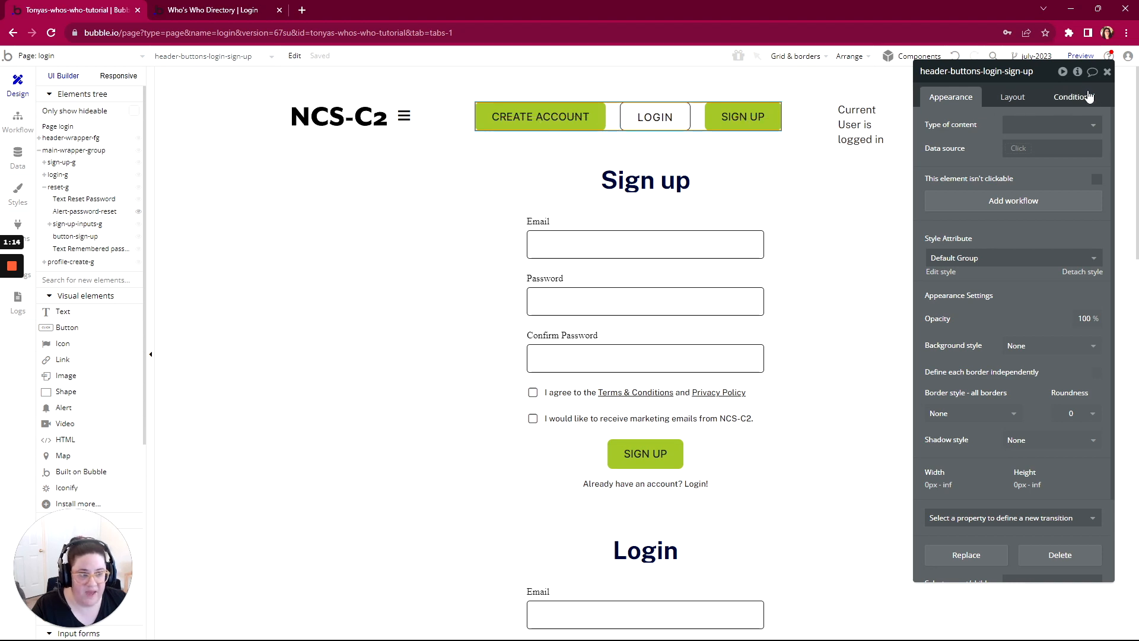
left_click(1012, 97)
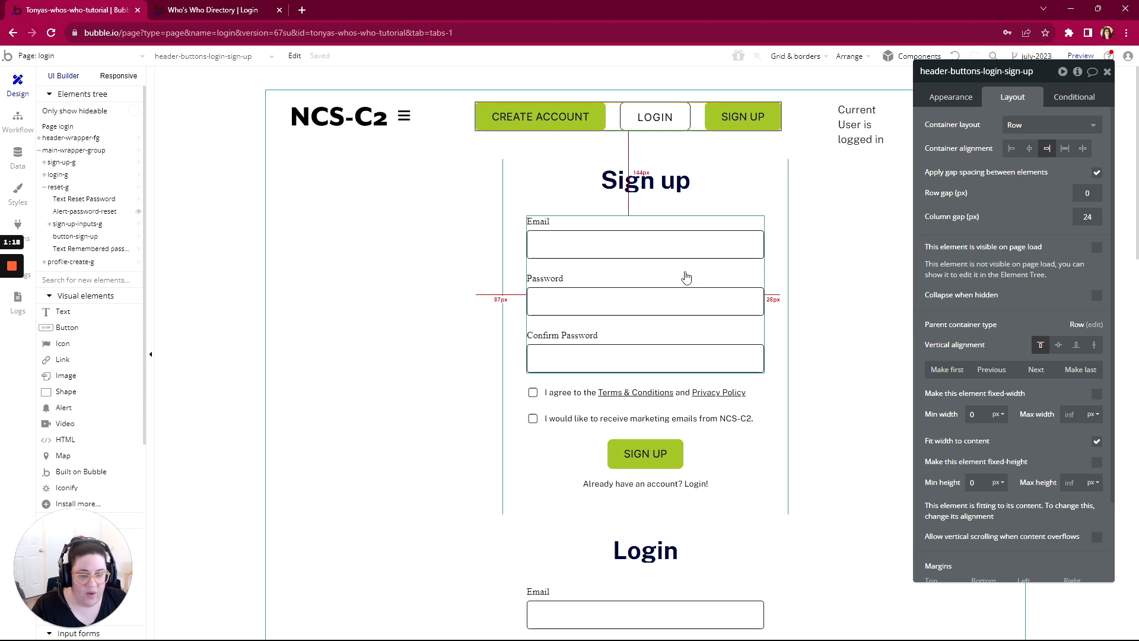
Step: Make the sign-up-g group not visible on page load and have it collapse when hidden
left_click(772, 226)
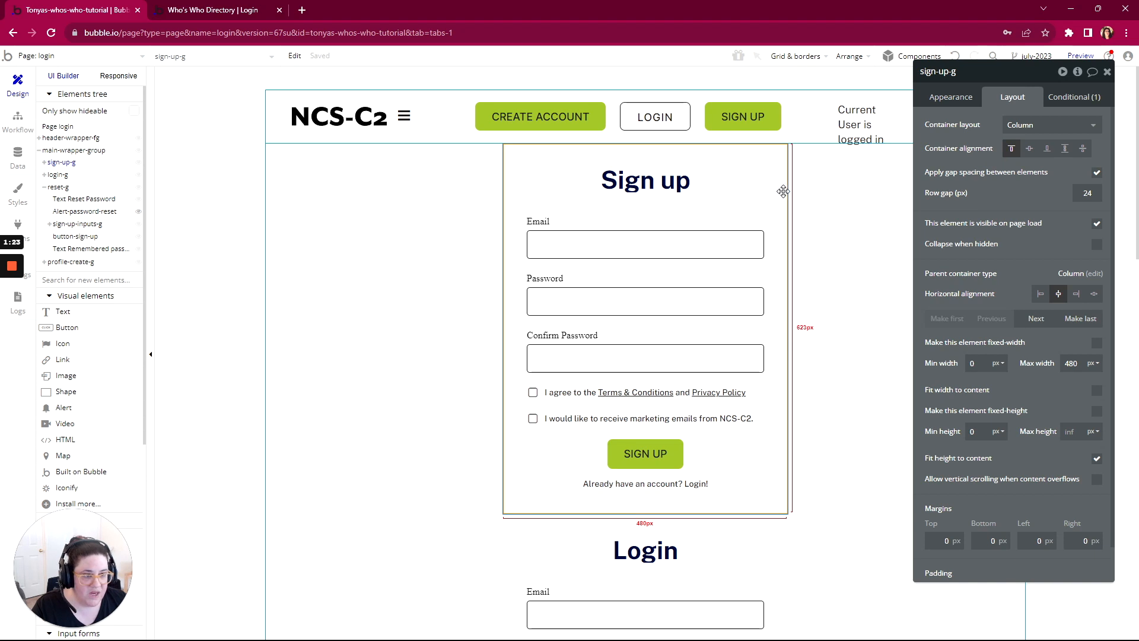
left_click(1096, 223)
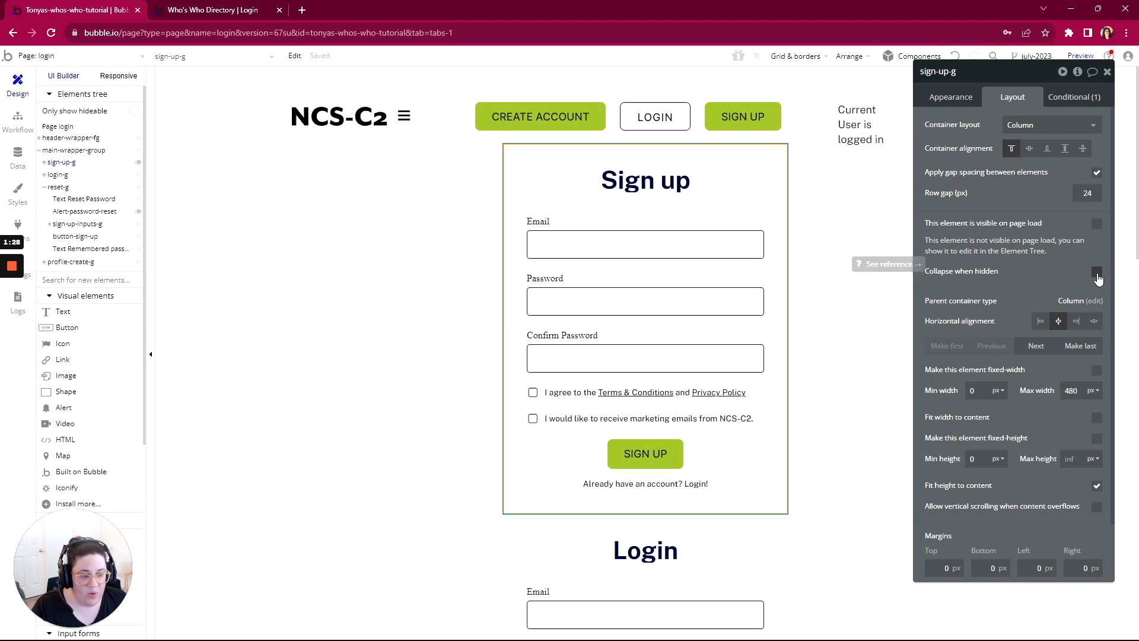
left_click(1096, 274)
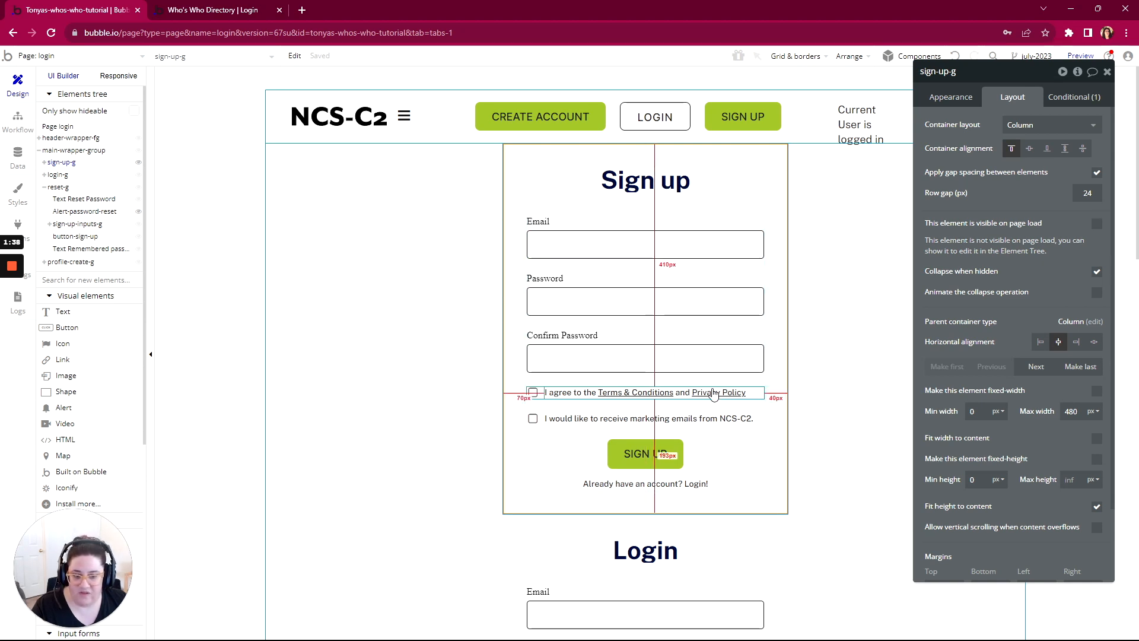
scroll(682, 385, "down", 7)
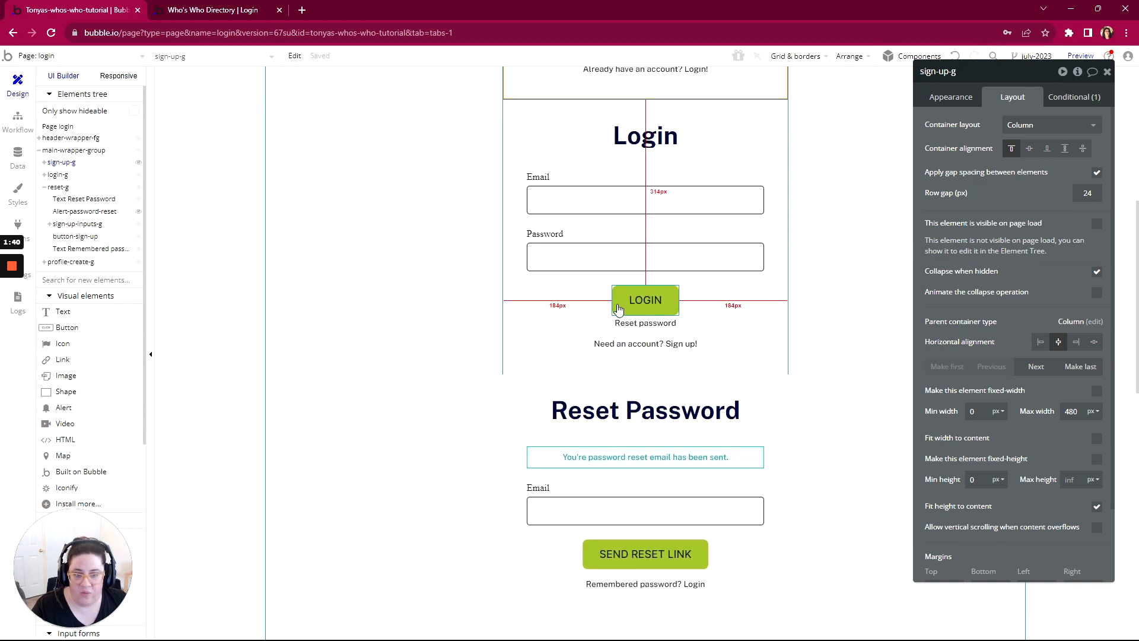
Step: Make the login-g group not visible on page load and have it collapse when hidden
scroll(652, 416, "up", 6)
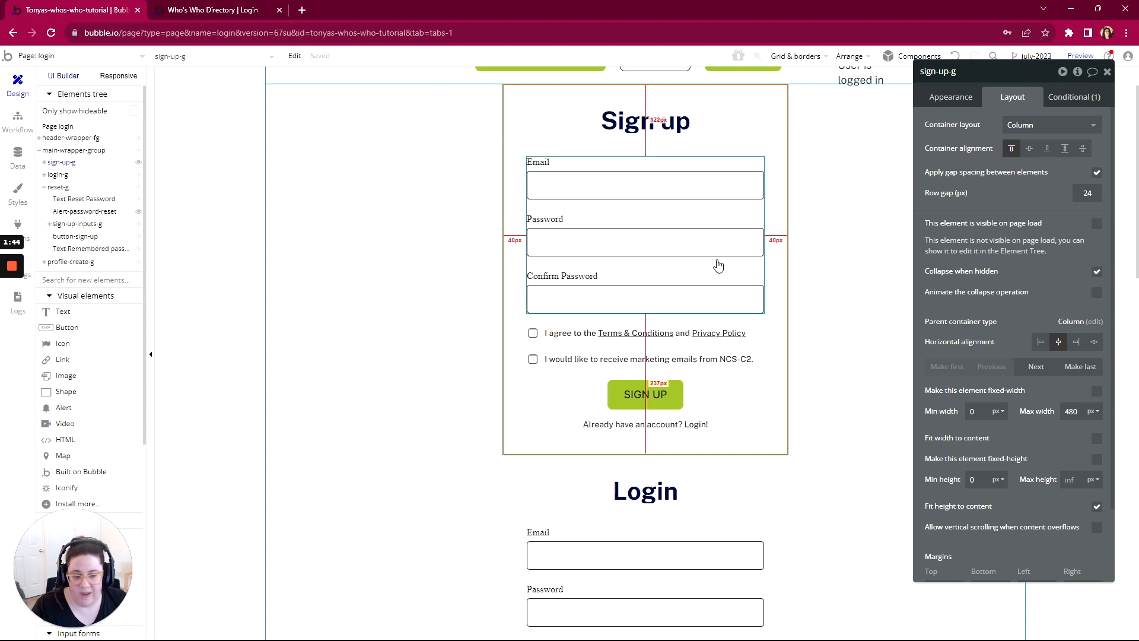
scroll(719, 265, "down", 5)
left_click(760, 196)
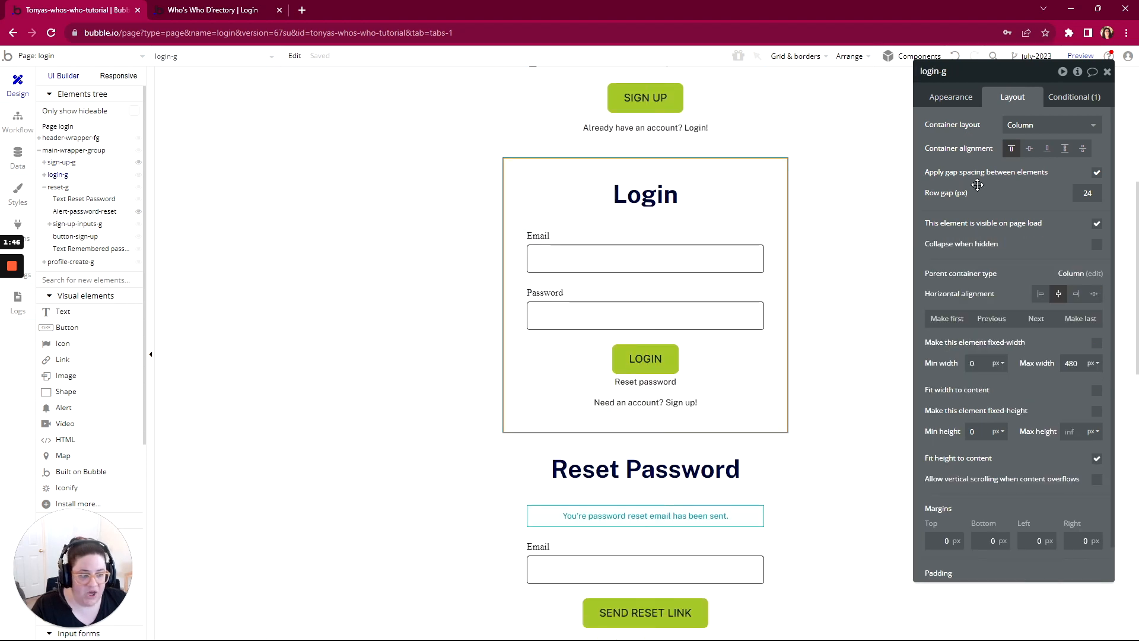
left_click(1096, 223)
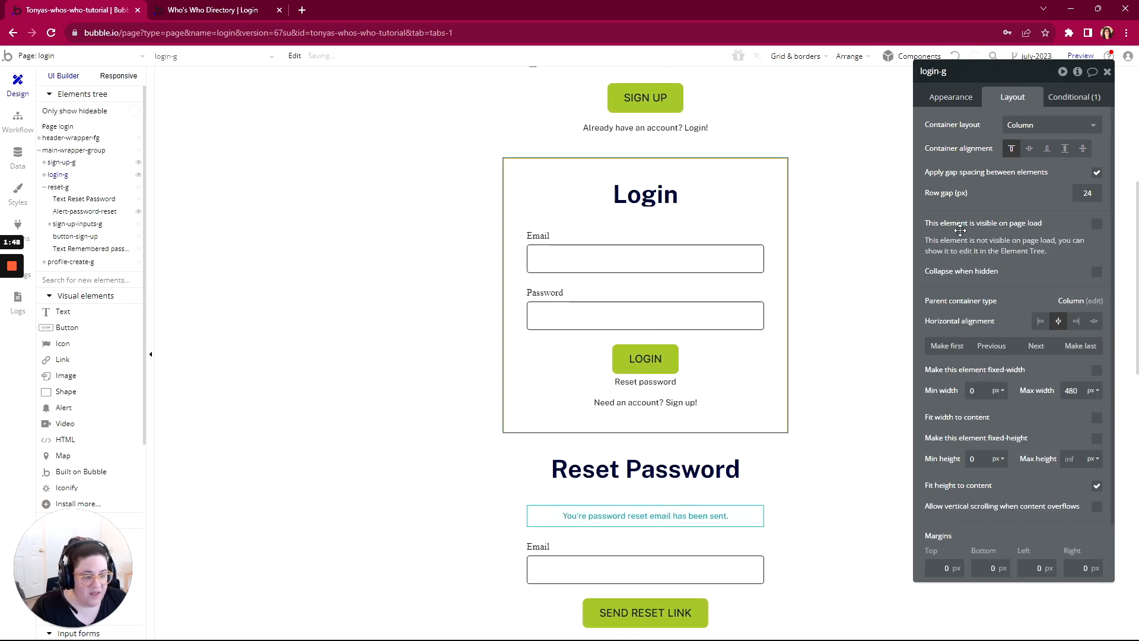
left_click(1096, 271)
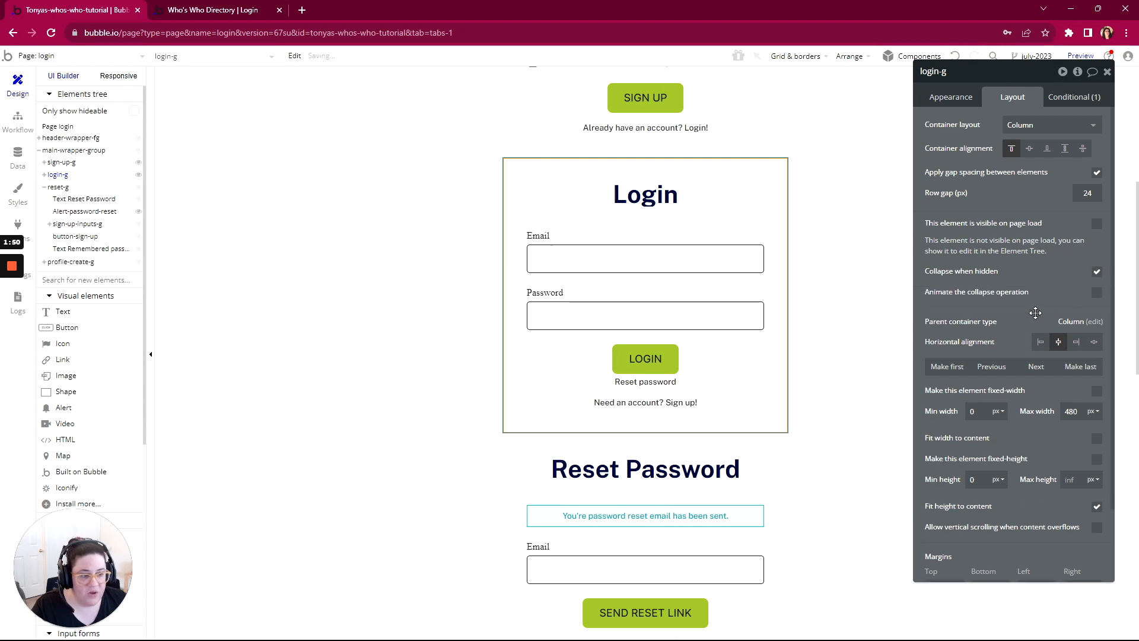
Step: Make the reset-g group not visible on page load and have it collapse when hidden
scroll(1030, 315, "down", 1)
scroll(771, 332, "down", 5)
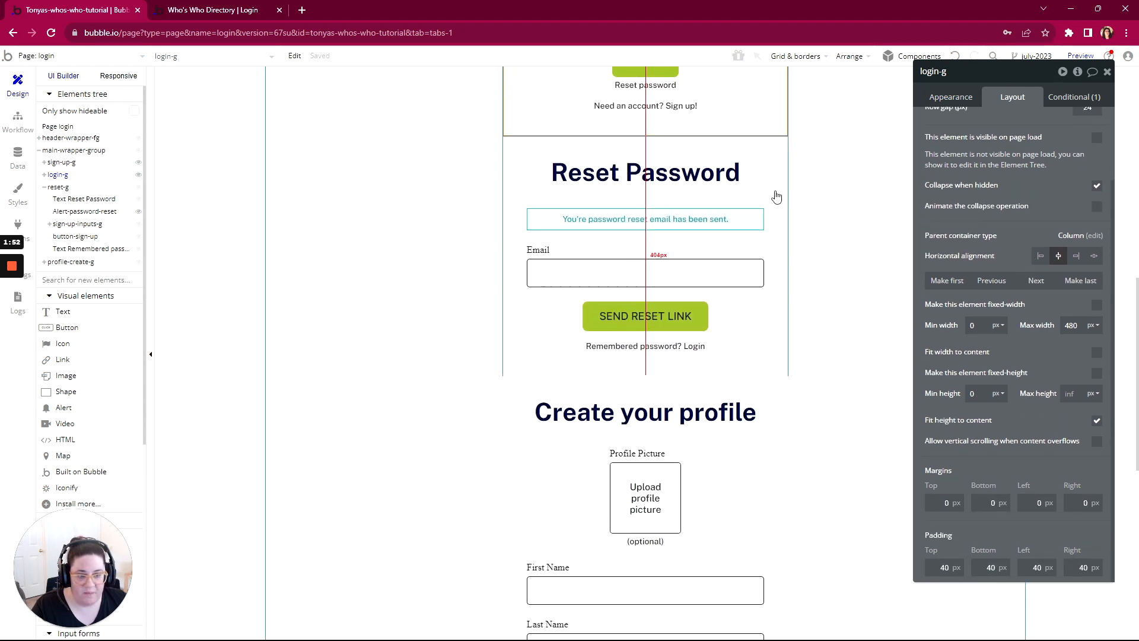
left_click(776, 196)
left_click(1097, 185)
left_click(1096, 233)
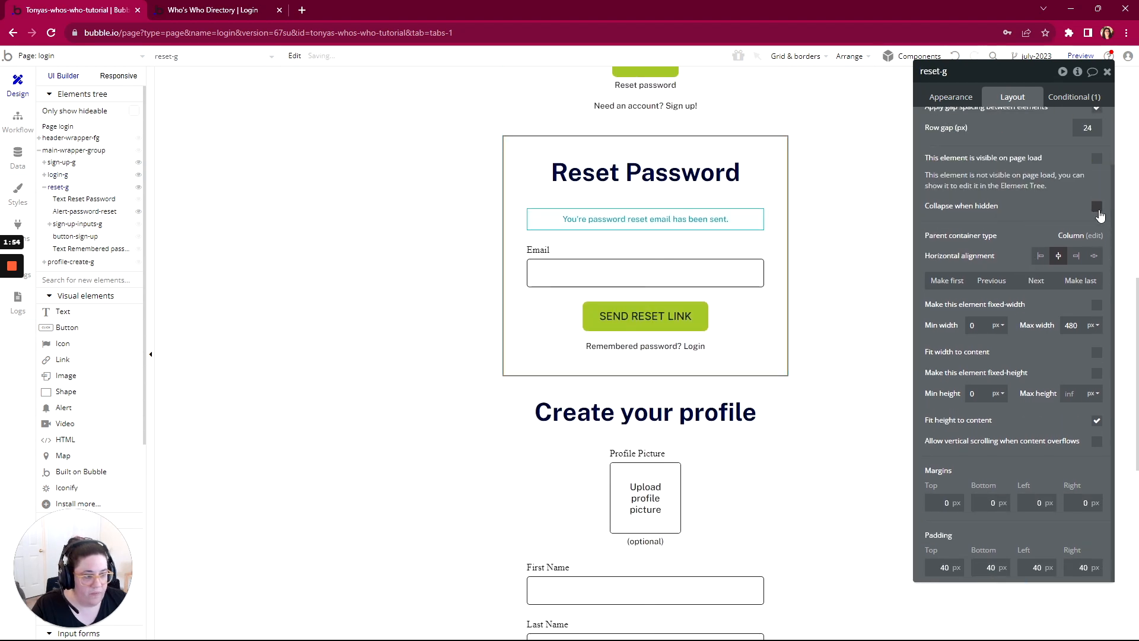
Step: Make the profile-create-g group not visible on page load and have it collapse when hidden
scroll(994, 256, "down", 1)
scroll(716, 432, "down", 4)
left_click(776, 261)
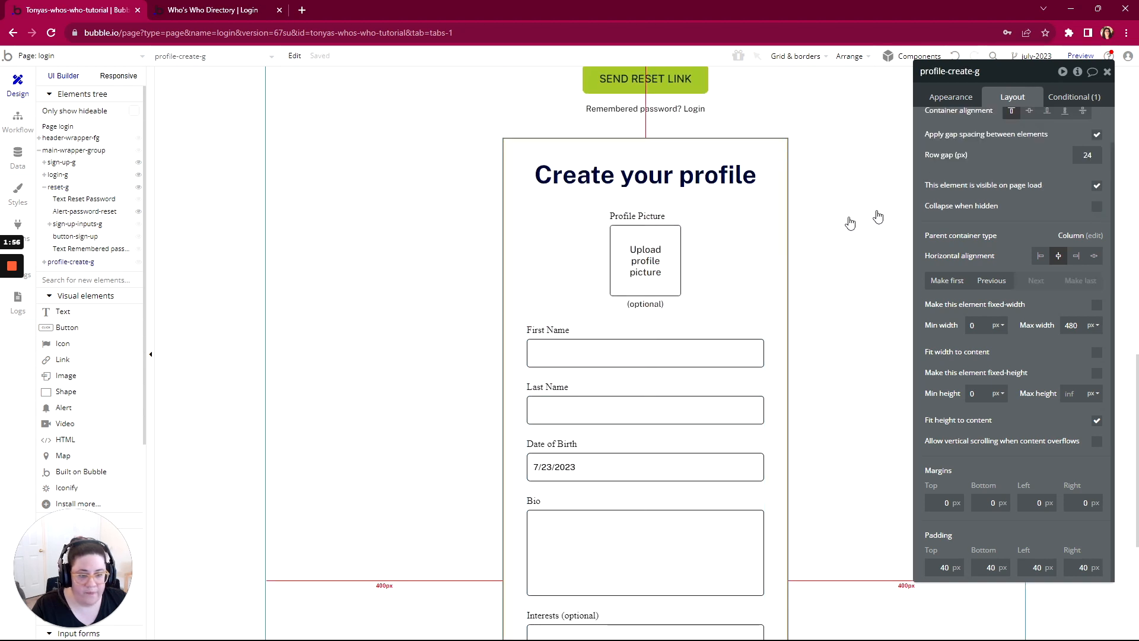
left_click(1097, 185)
scroll(1097, 210, "down", 1)
left_click(1097, 206)
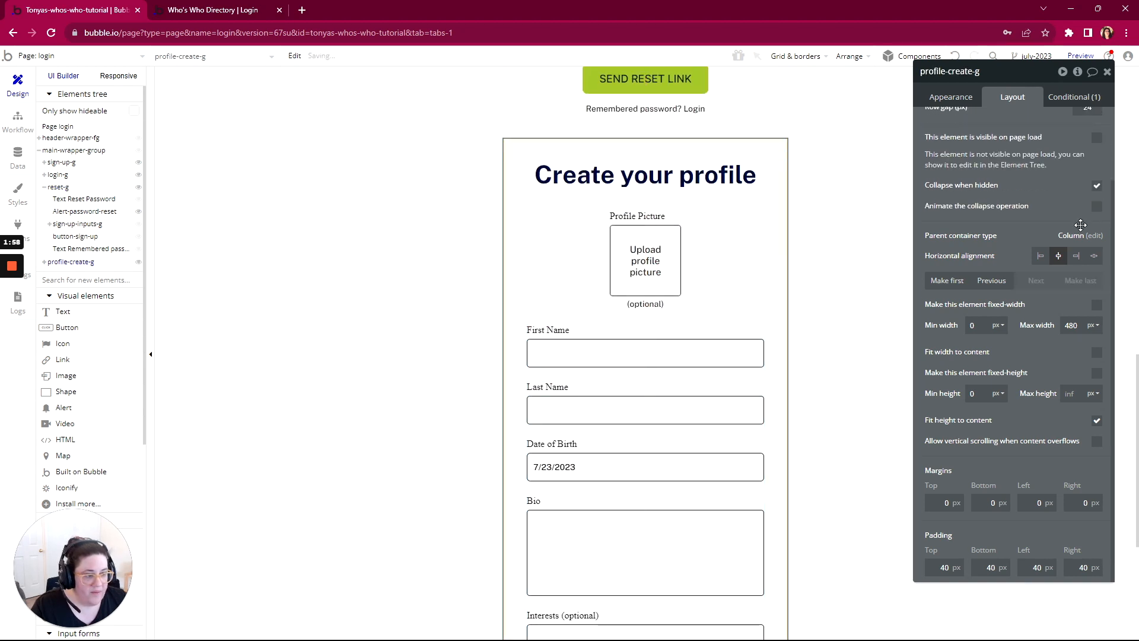
Step: Select the sign-up-g group and display its existing conditions
scroll(992, 310, "up", 3)
scroll(672, 191, "up", 10)
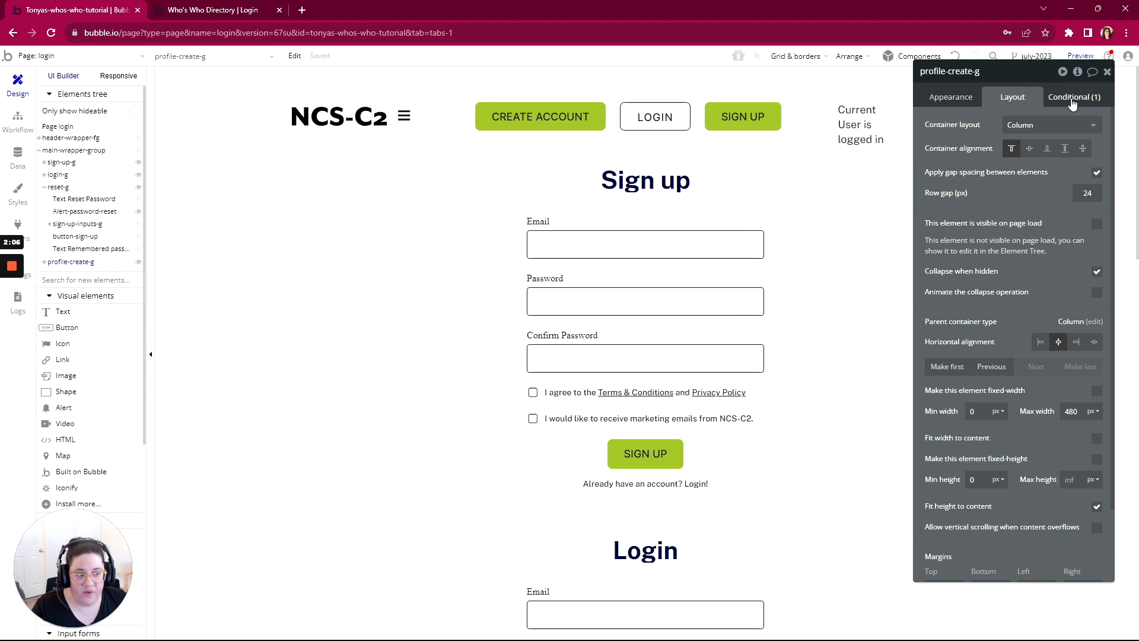
left_click(768, 190)
left_click(1077, 98)
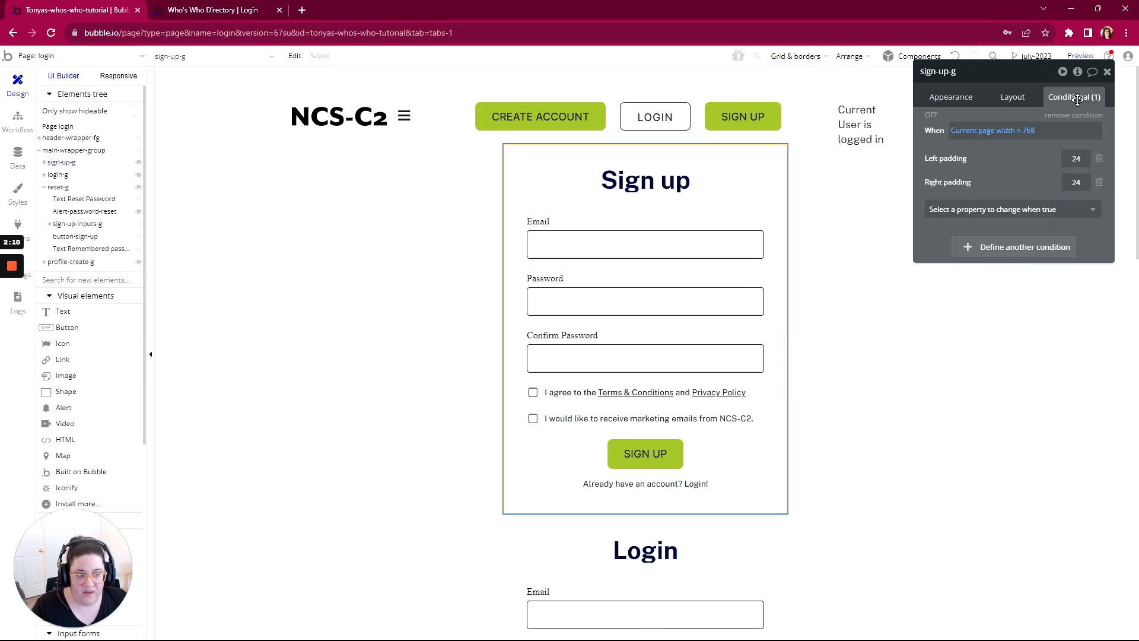
Step: Refresh the login page preview to check which sections are displayed, and look over the sections again in the editor's login page design
left_click(181, 9)
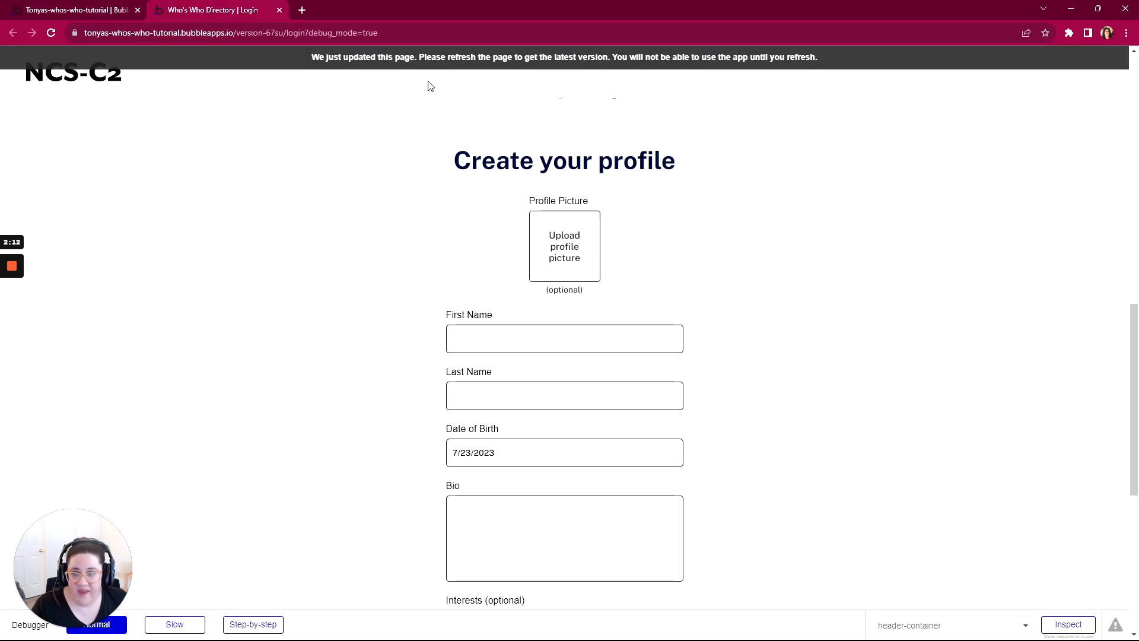
left_click(429, 62)
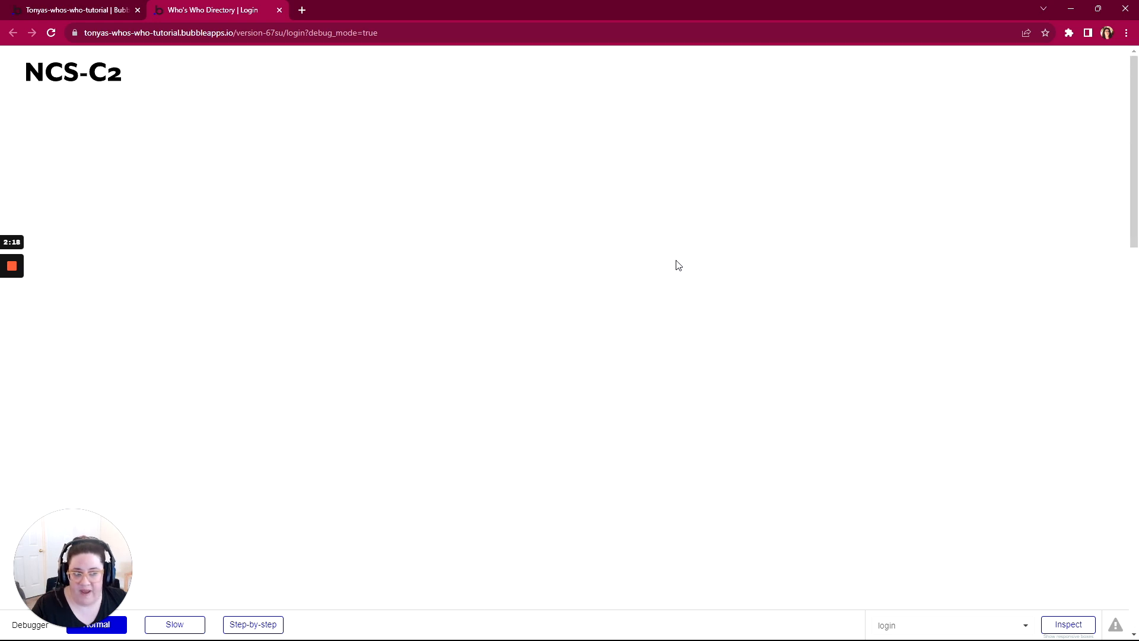
left_click(40, 10)
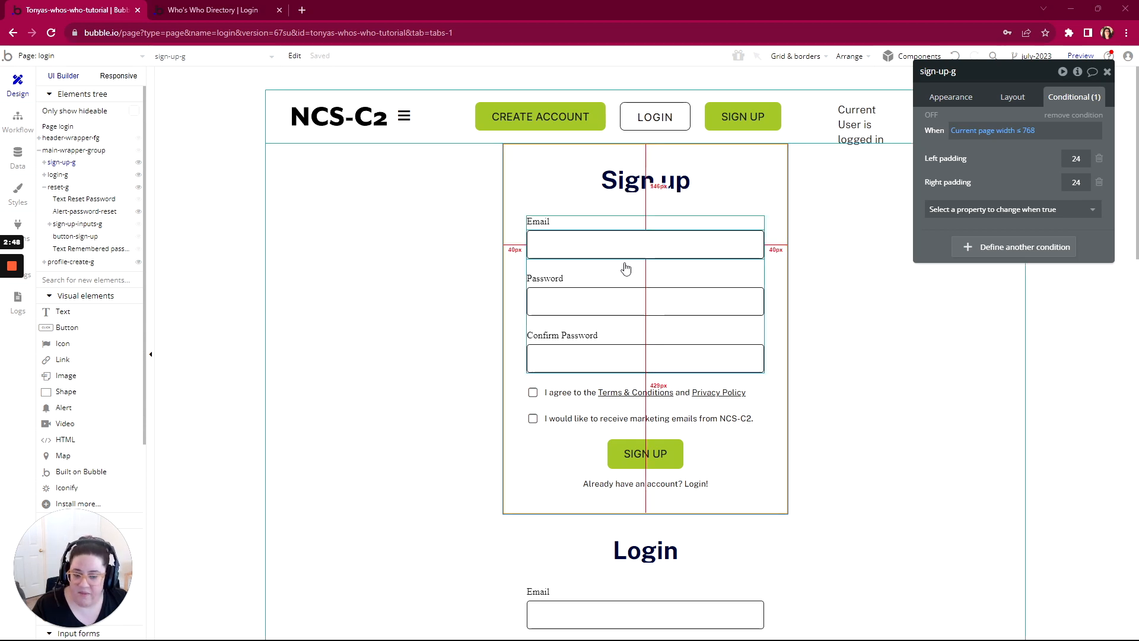
scroll(626, 267, "down", 5)
scroll(628, 322, "down", 10)
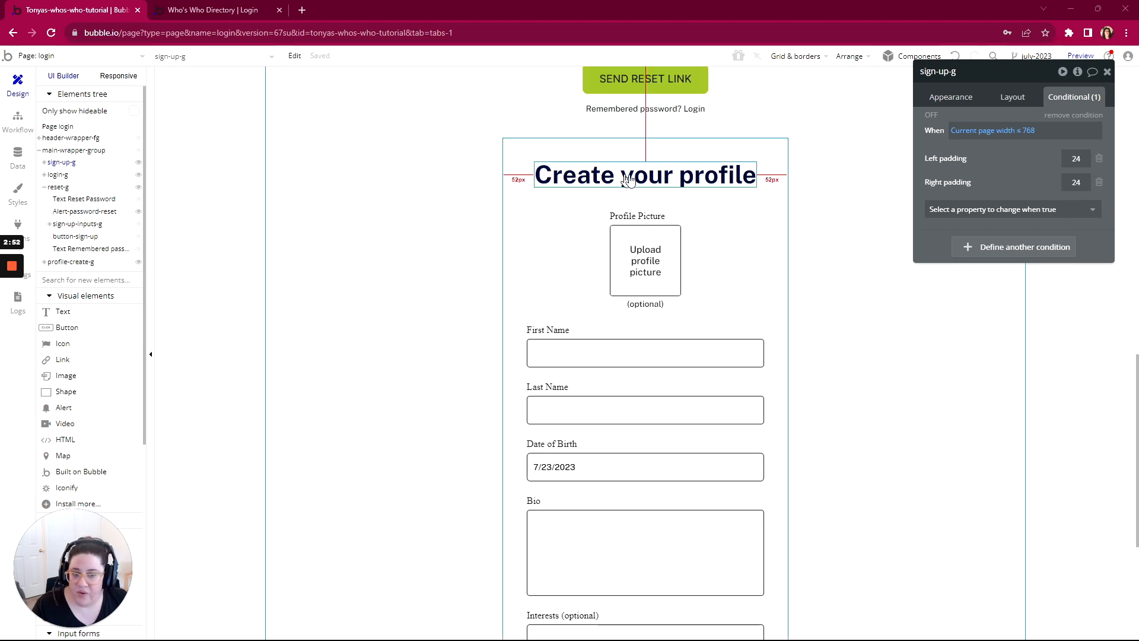
scroll(640, 267, "up", 20)
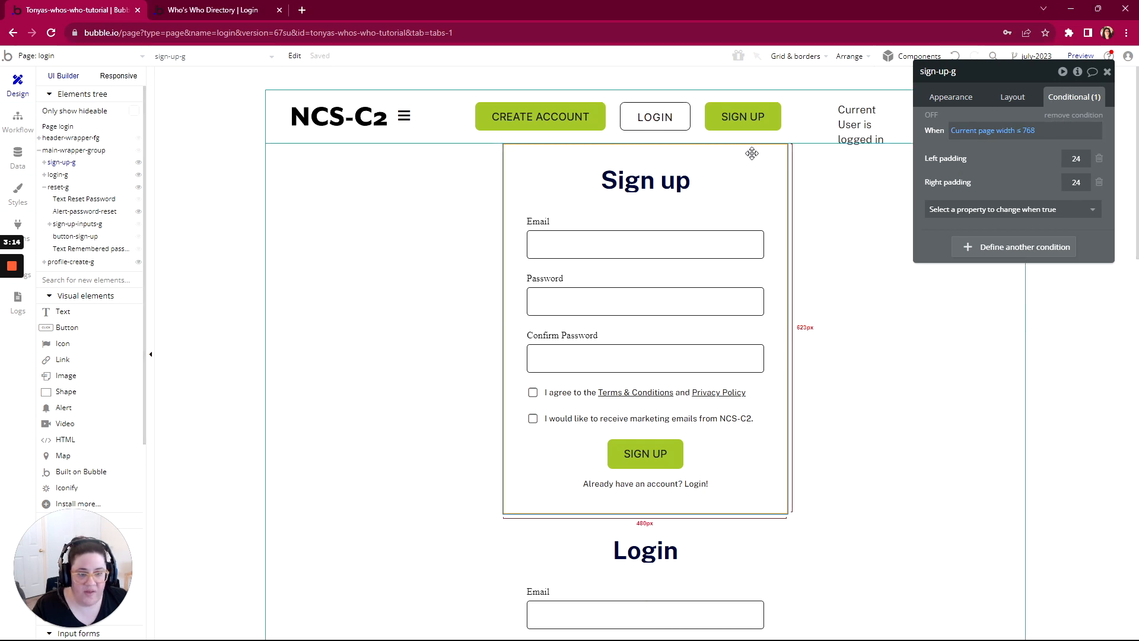
Step: Add a second condition to sign-up-g that starts with Get data from page URL, with the type Path segments as list
left_click(1013, 257)
left_click(967, 249)
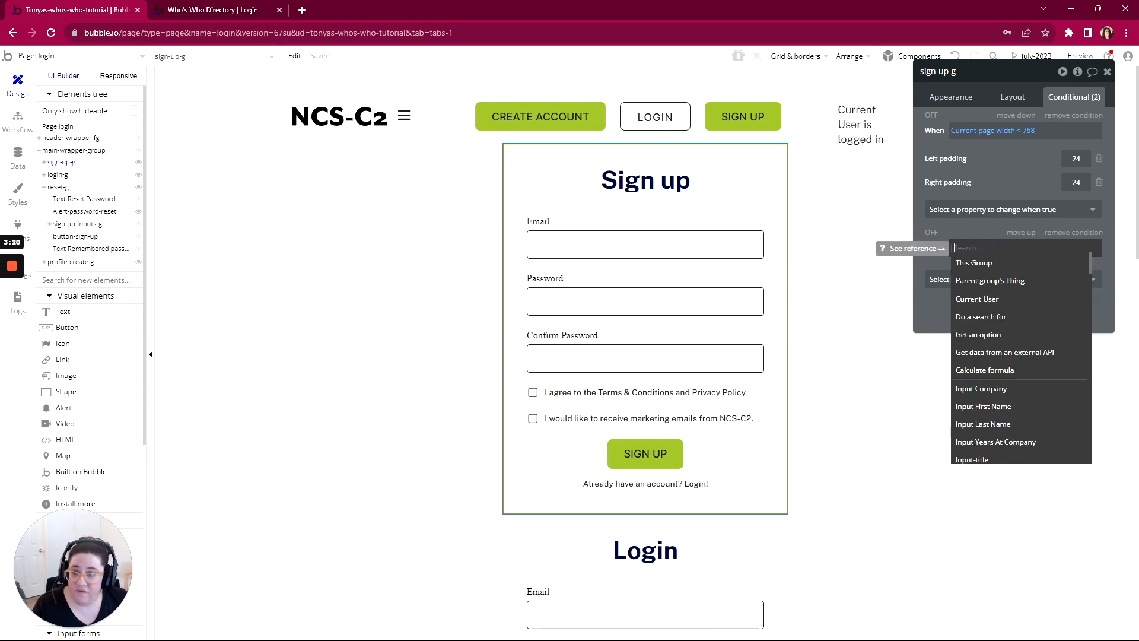
type("get")
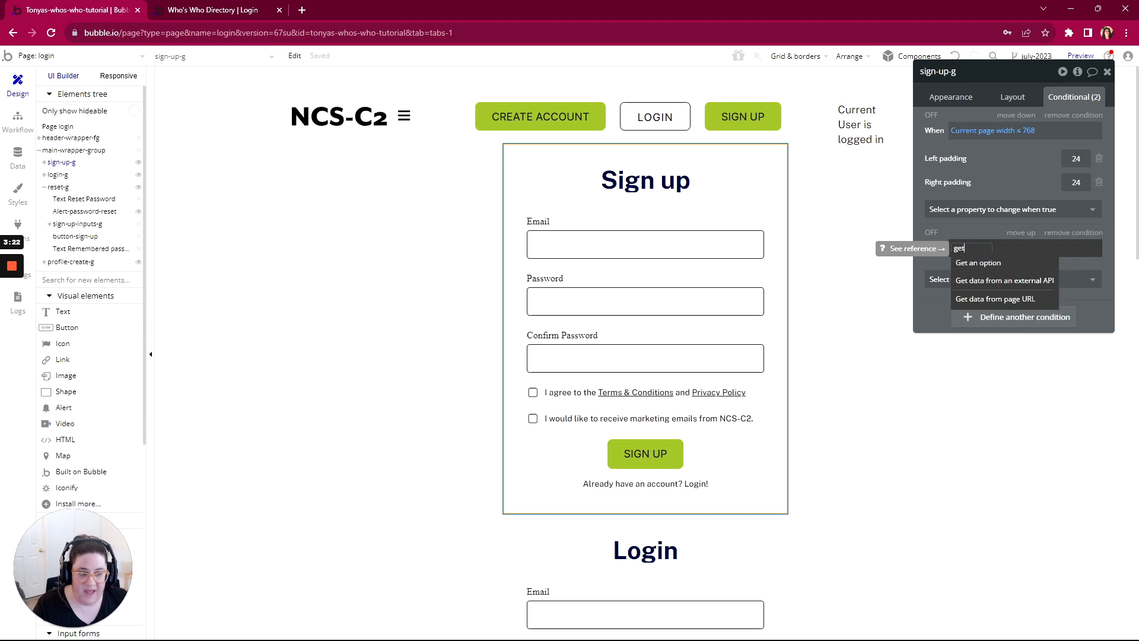
left_click(968, 298)
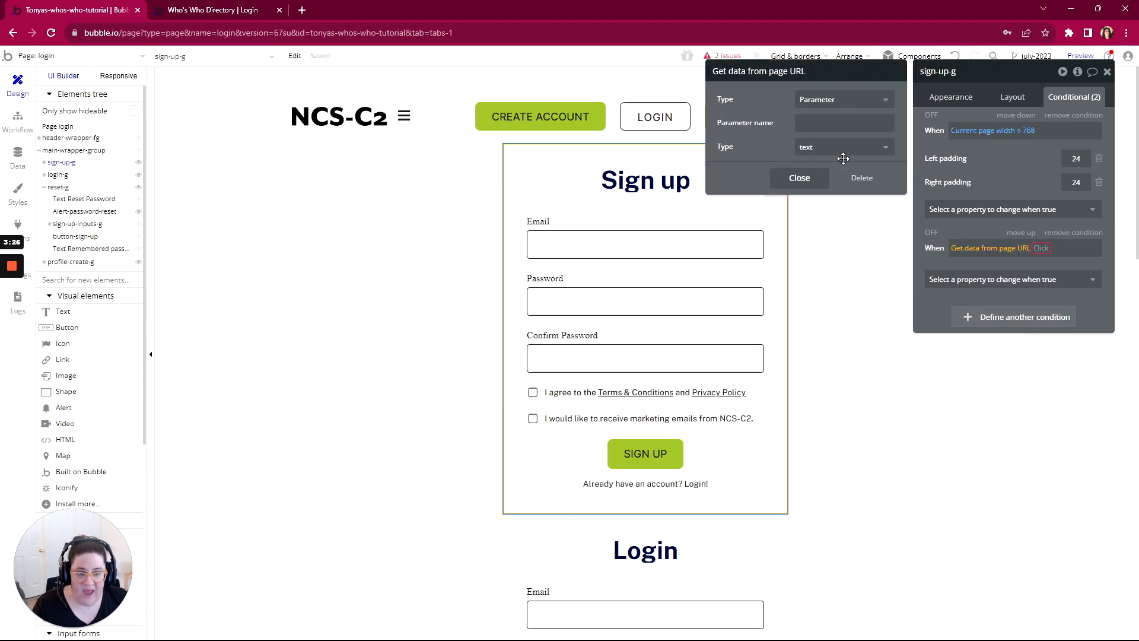
left_click(833, 107)
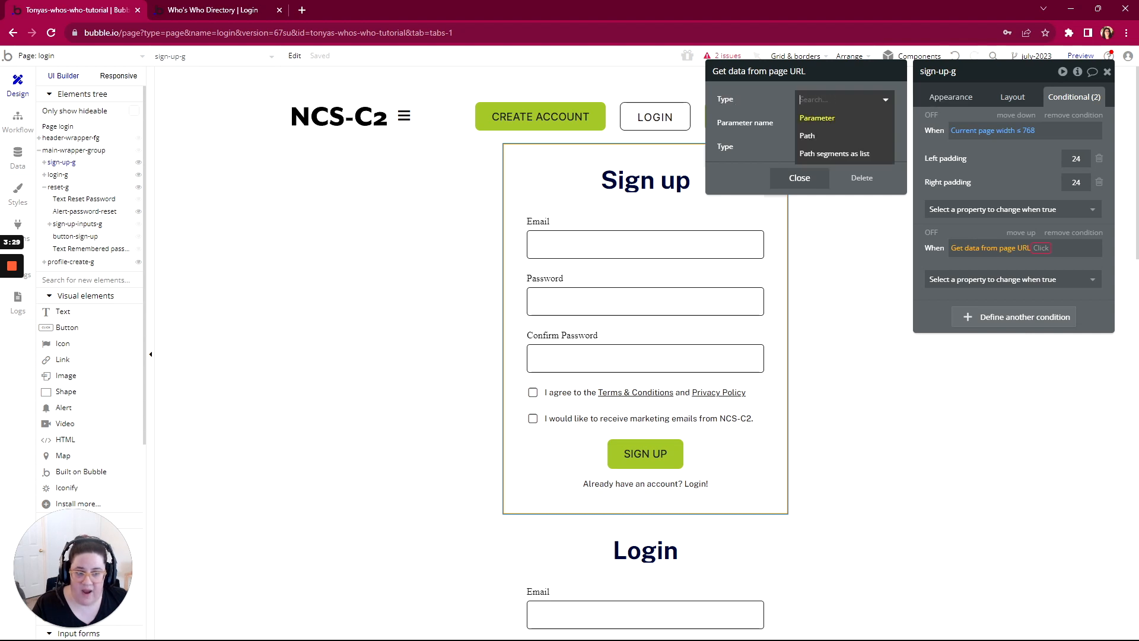
left_click(854, 154)
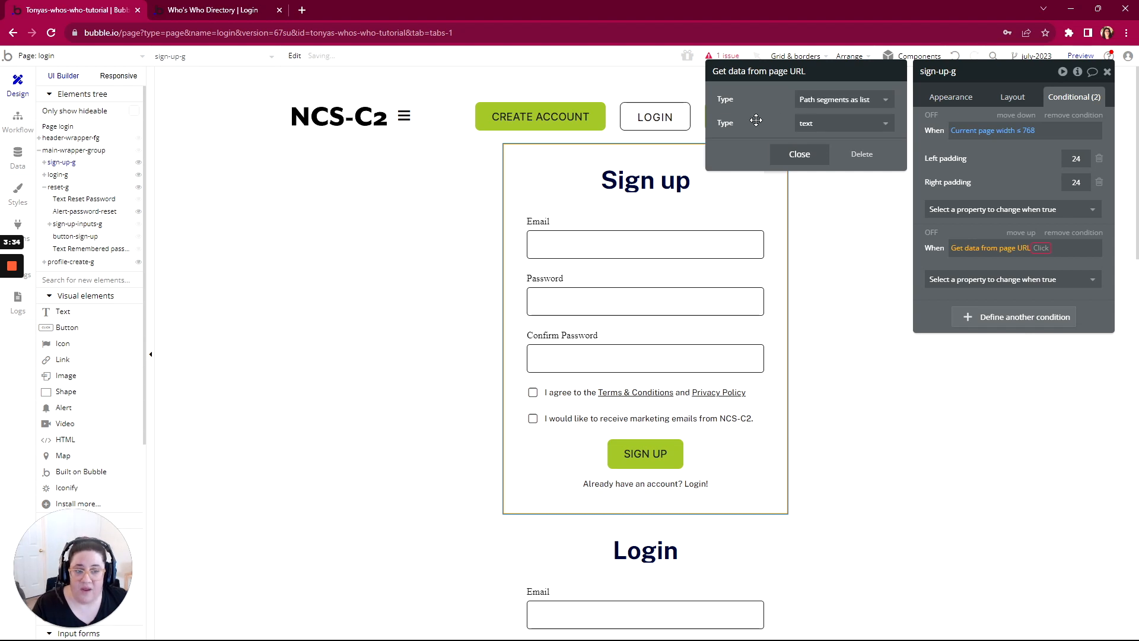
Step: Refresh the login page preview and reload it without the ?debug_mode=true parameter in its URL
left_click(197, 13)
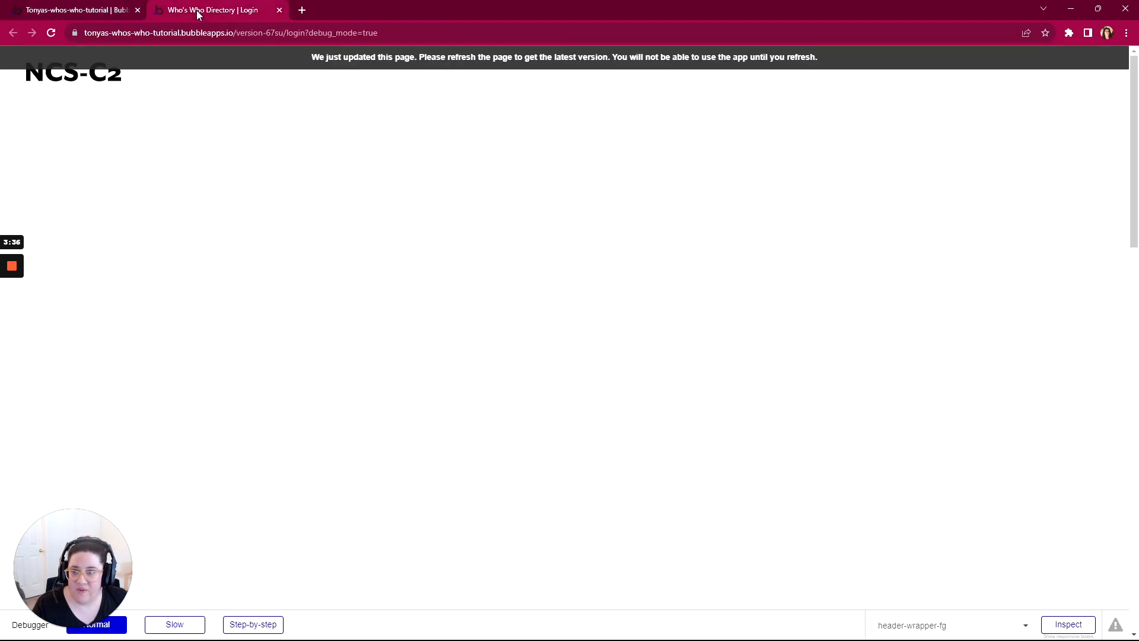
left_click(322, 59)
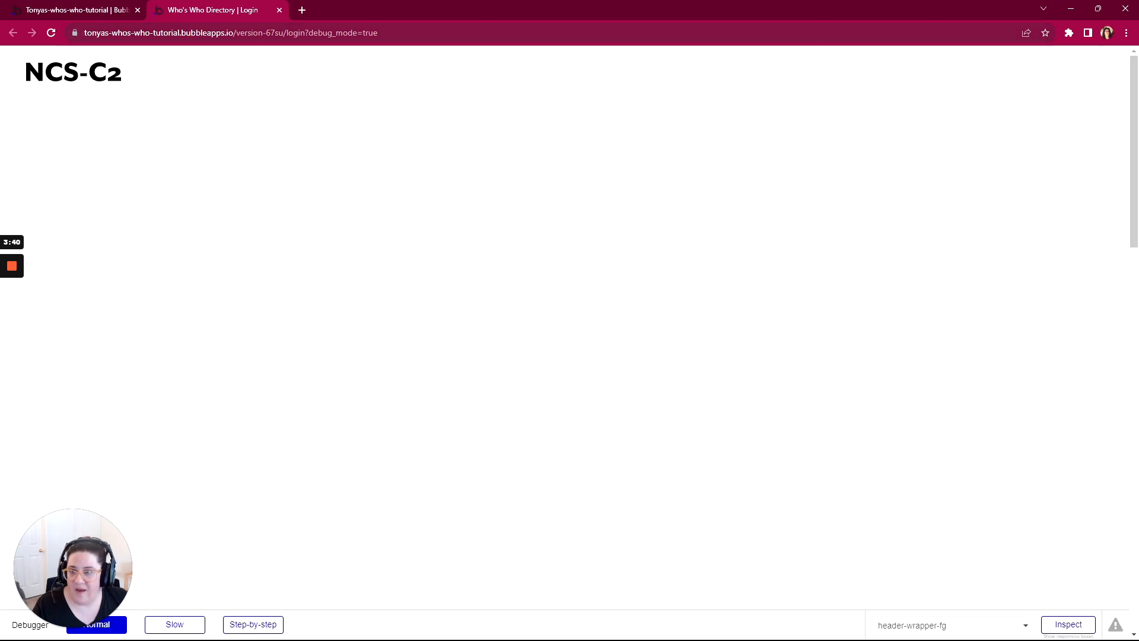
left_click_drag(377, 32, 84, 33)
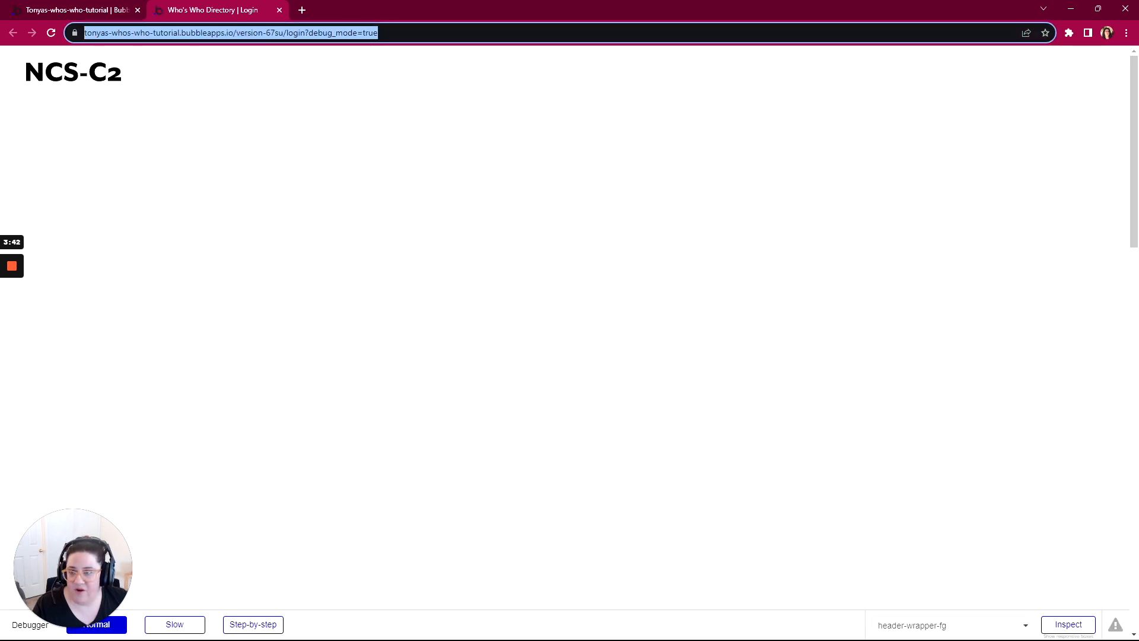
left_click(428, 33)
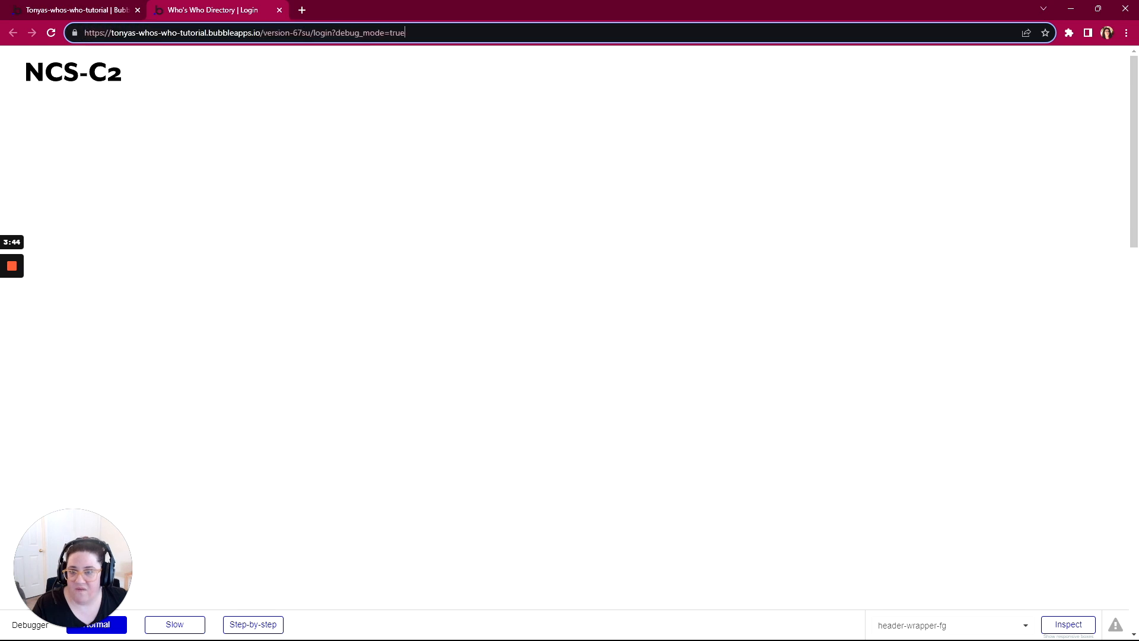
left_click_drag(407, 33, 359, 34)
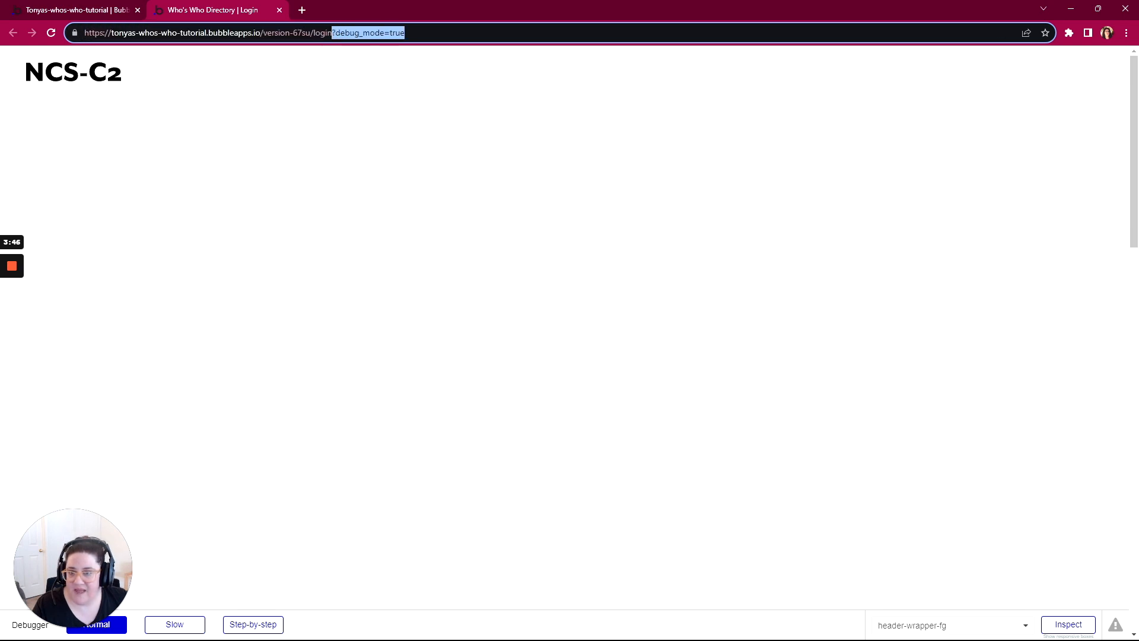
key("BackSpace")
key("Return")
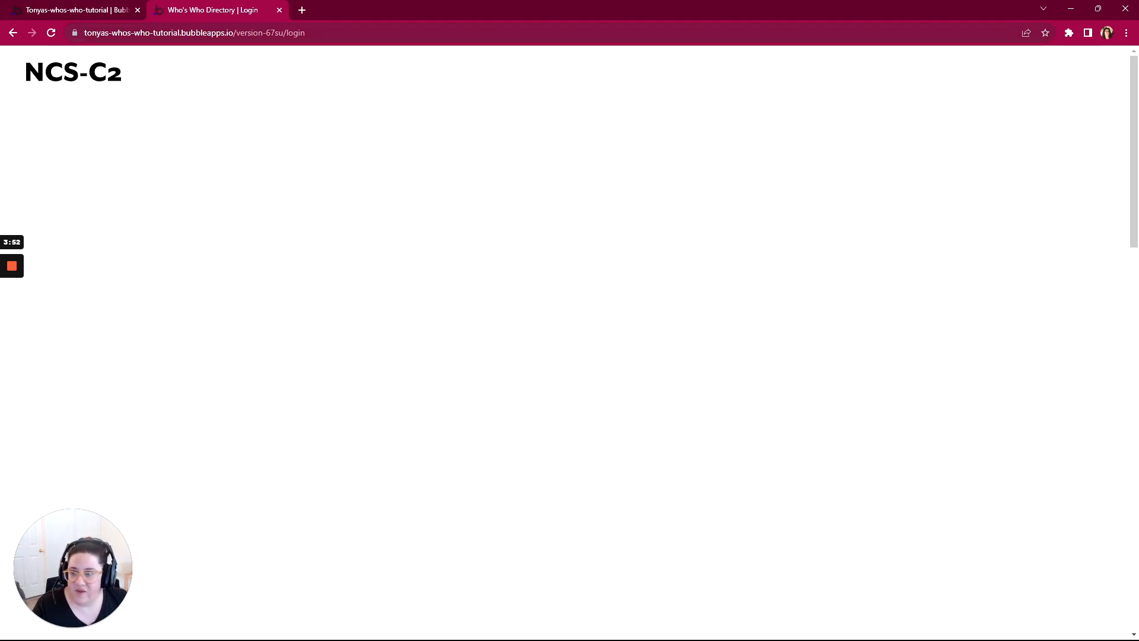
Step: Examine the domain, version and page parts of the preview URL and load the login page with /signup appended
left_click_drag(83, 32, 233, 32)
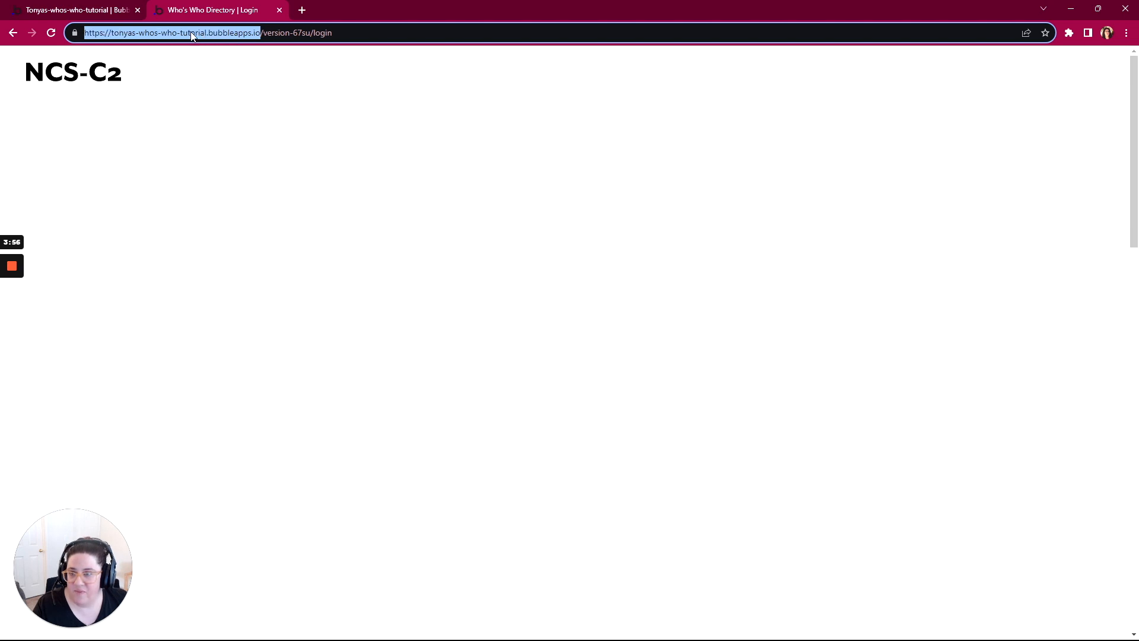
left_click(264, 33)
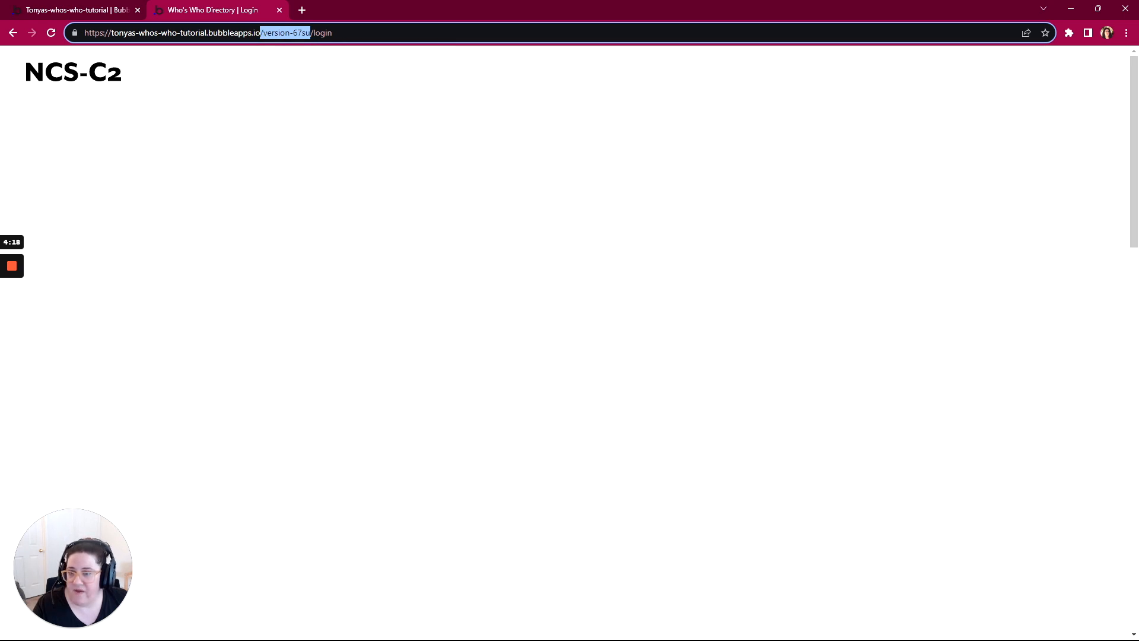
left_click_drag(333, 33, 327, 33)
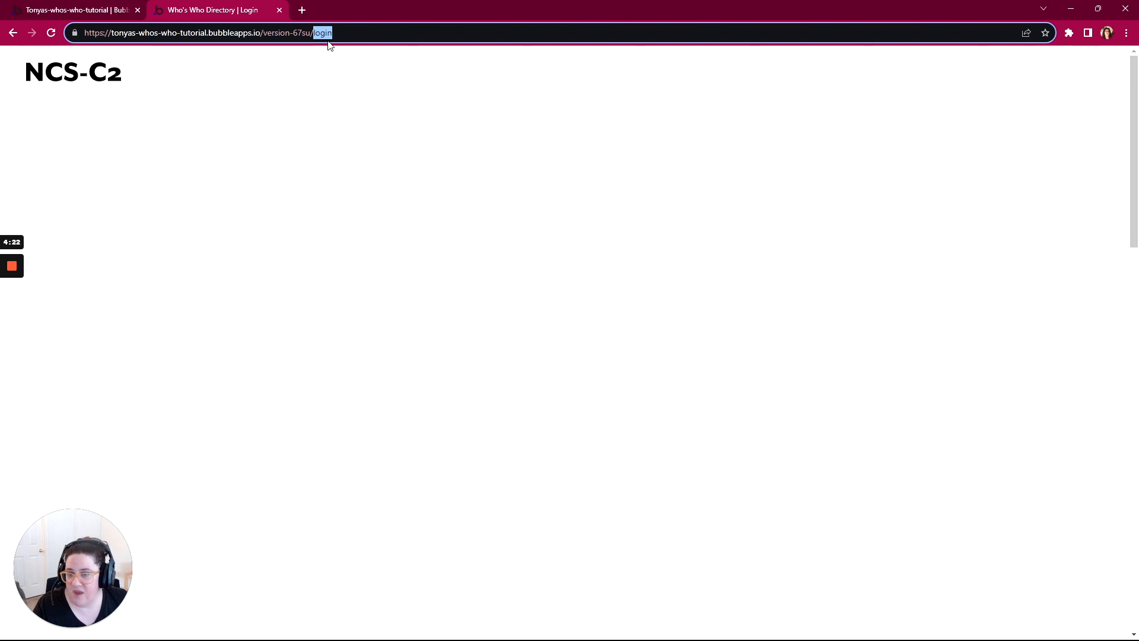
left_click(334, 33)
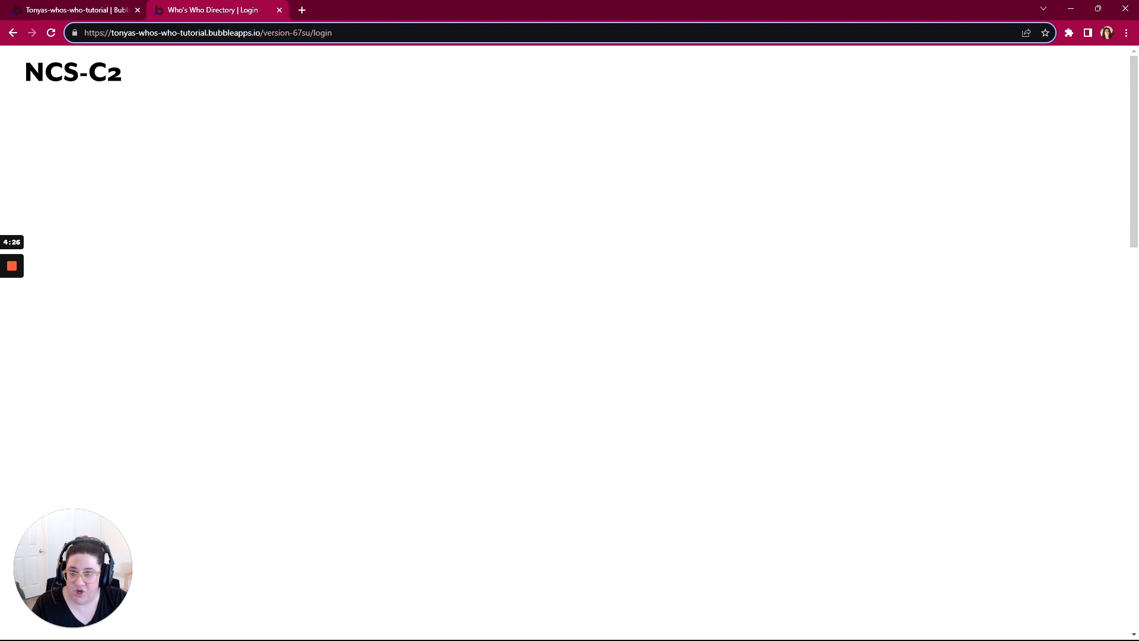
type("/signup")
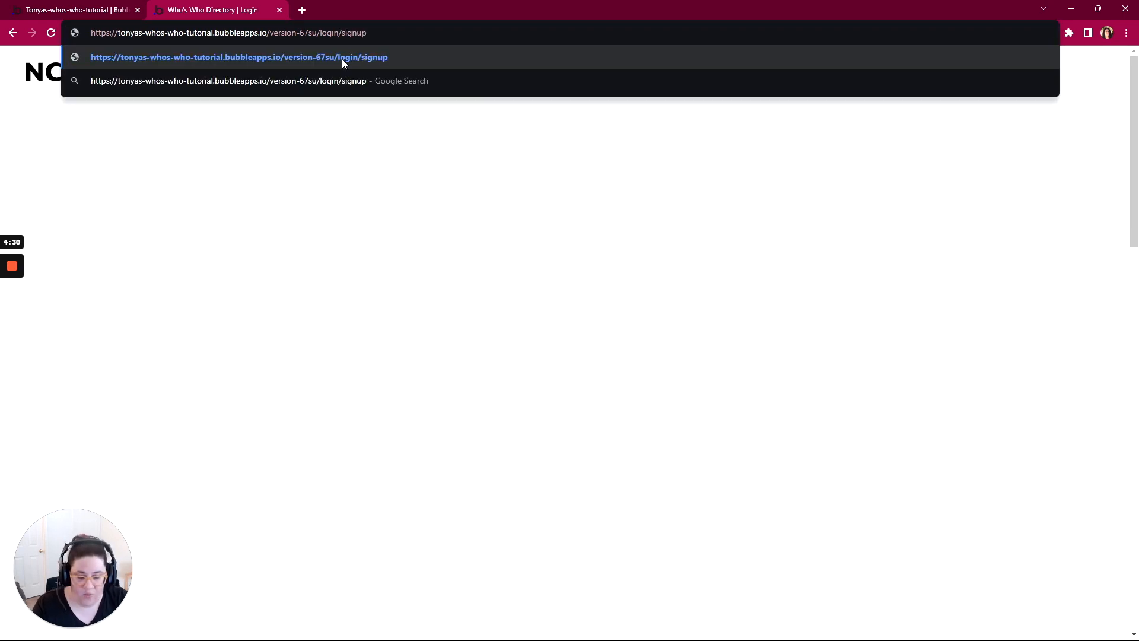
key("Return")
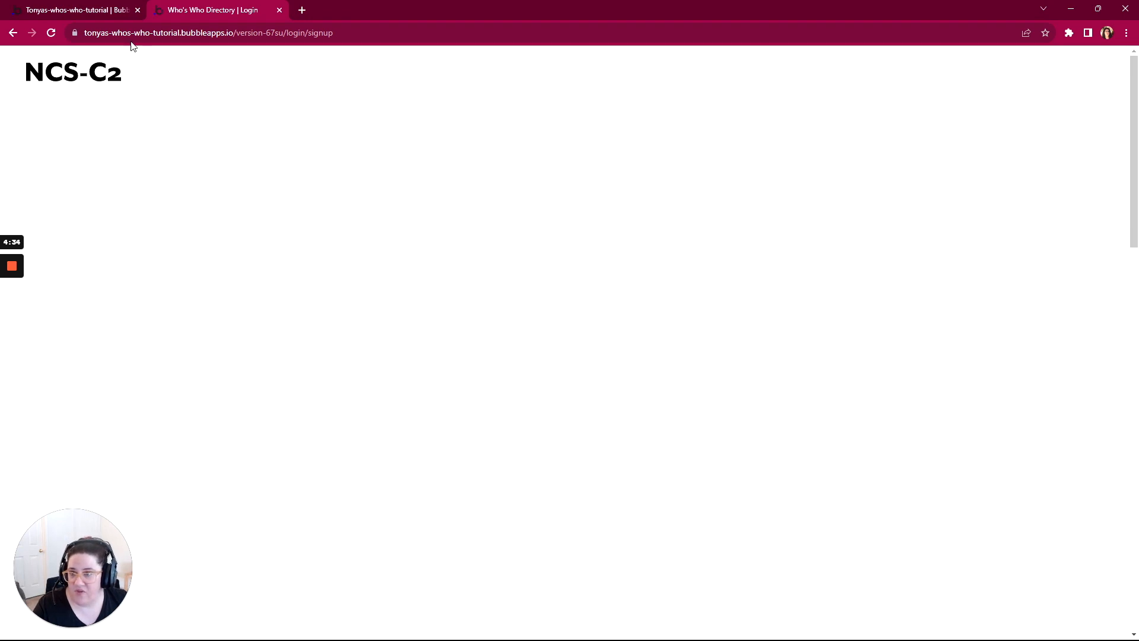
Step: Return to the editor and extend sign-up-g's Get data from page URL condition with item #2
left_click(101, 10)
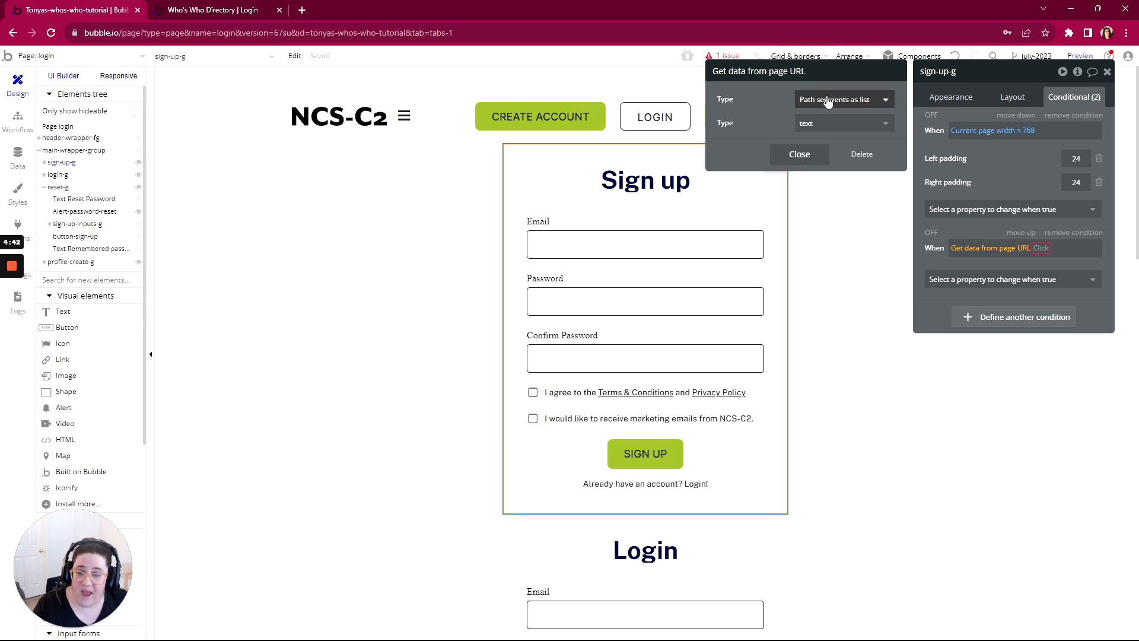
left_click(1041, 248)
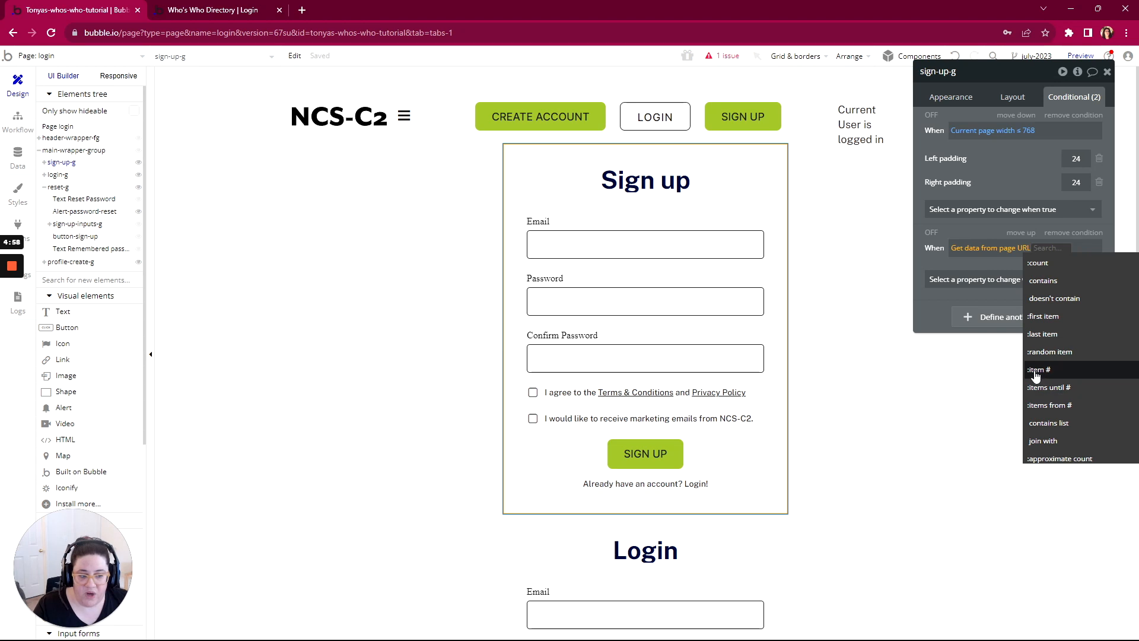
mouse_move(1049, 376)
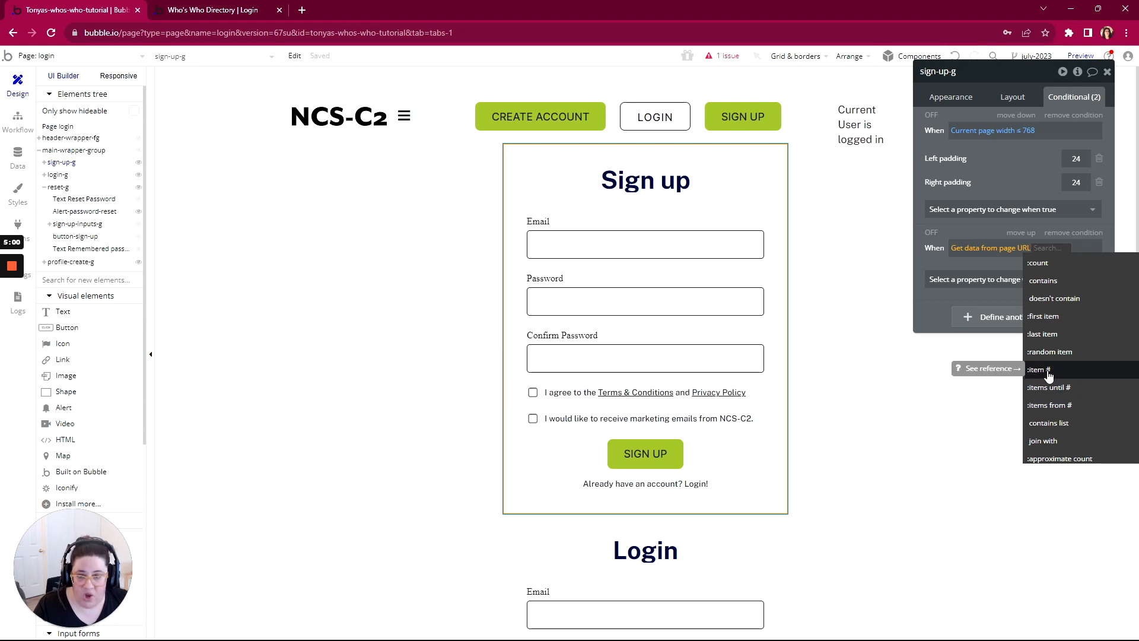
left_click(1048, 370)
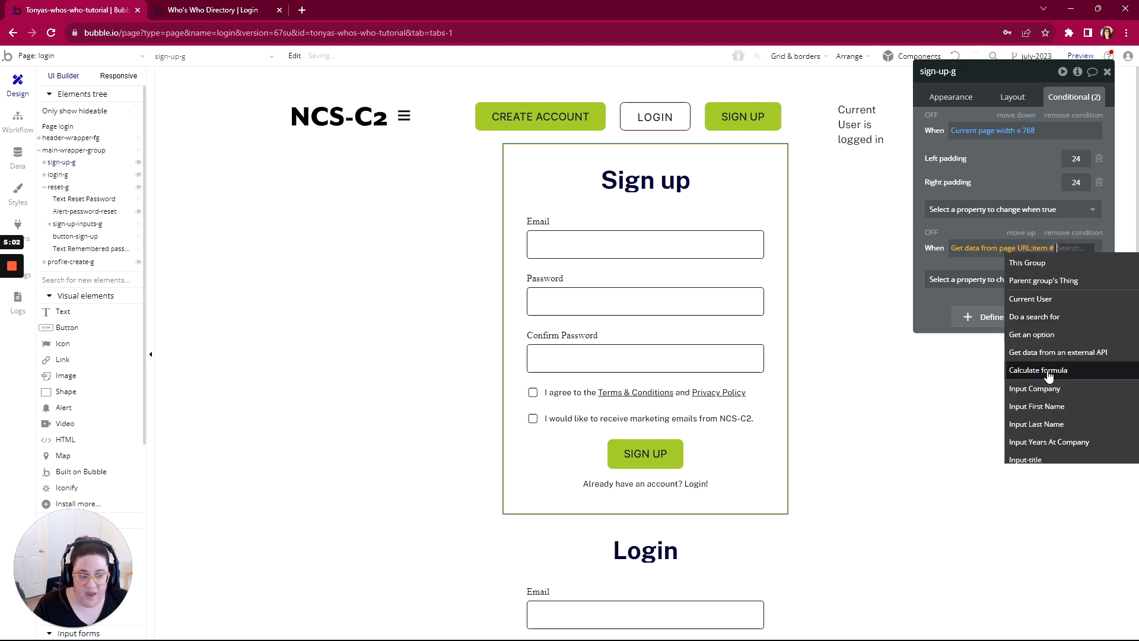
type("2")
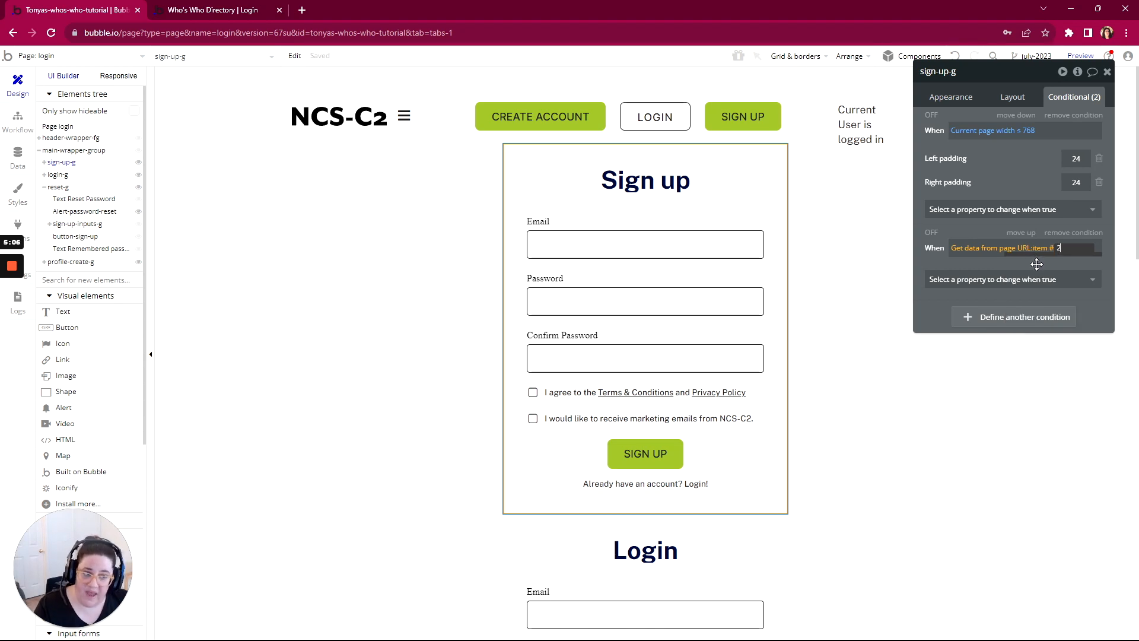
key("Return")
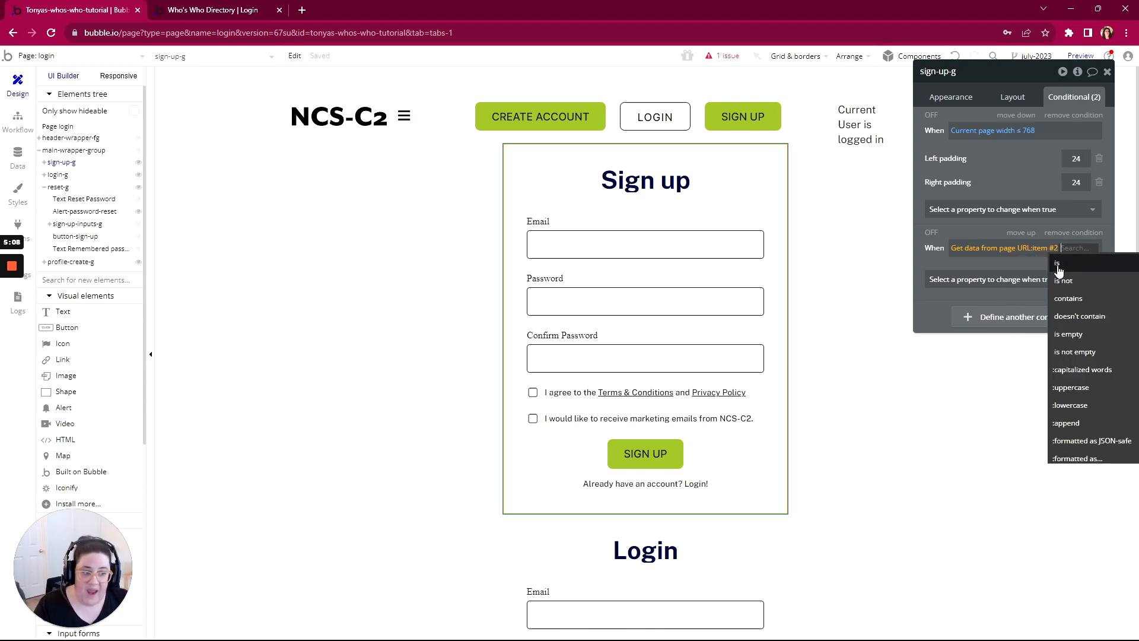
Step: Complete sign-up-g's condition with is signup and set This element is visible as the property changed when true
left_click(1058, 265)
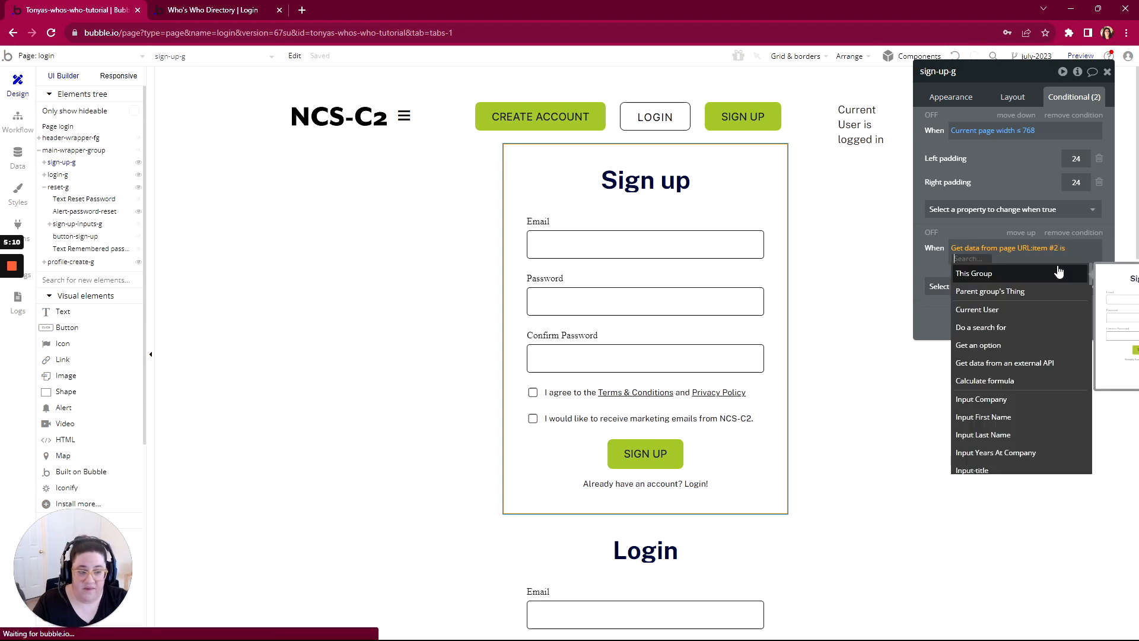
type("signup")
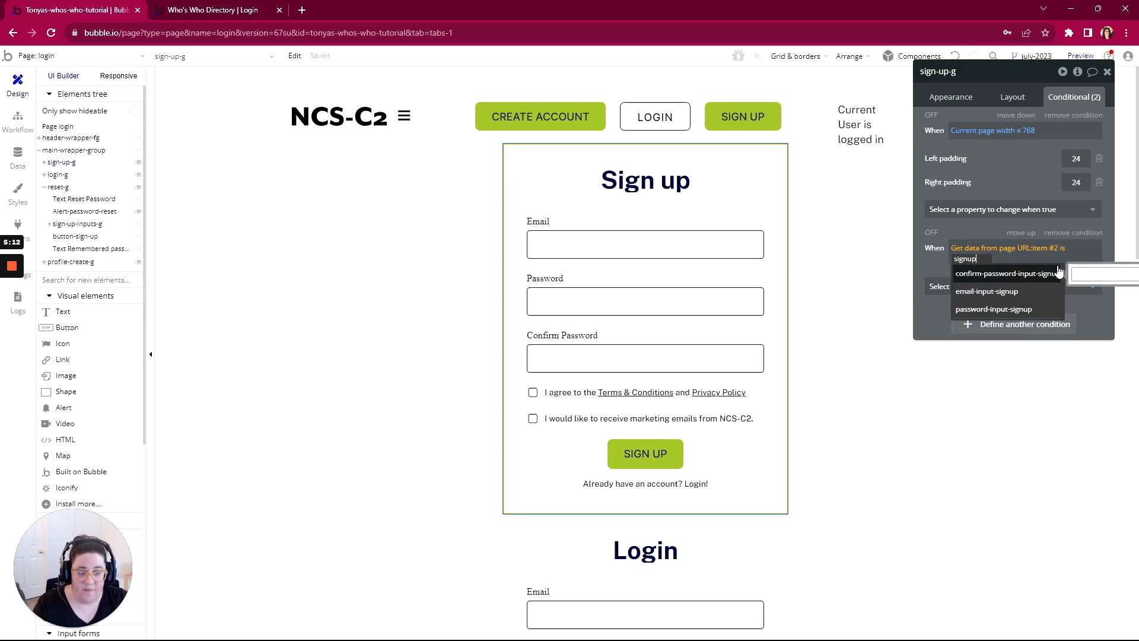
key("Return")
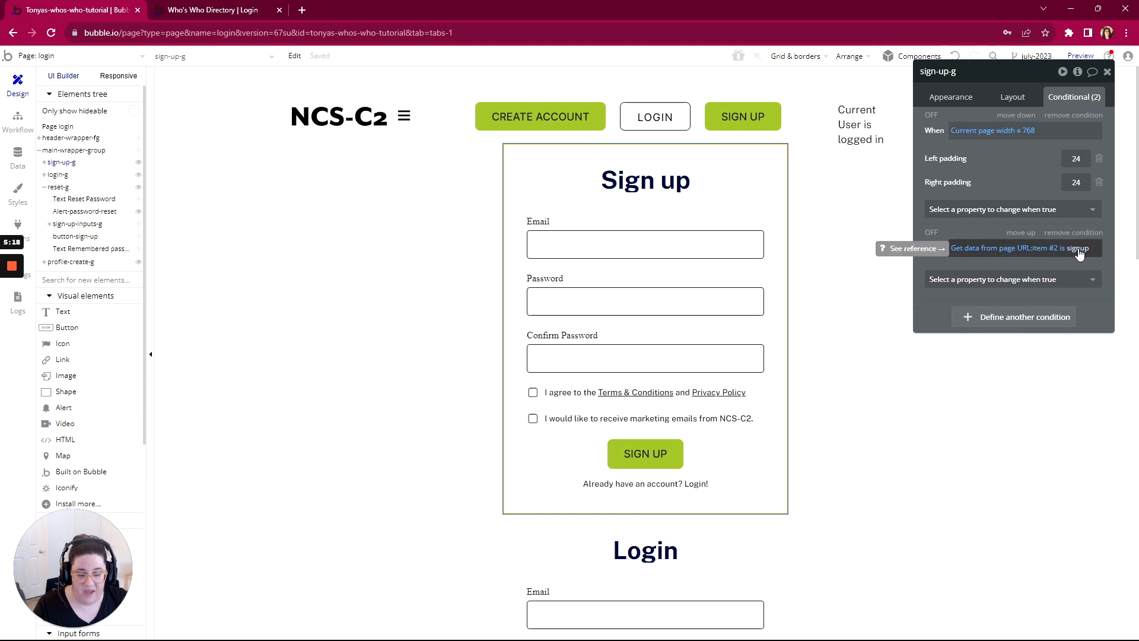
left_click(980, 280)
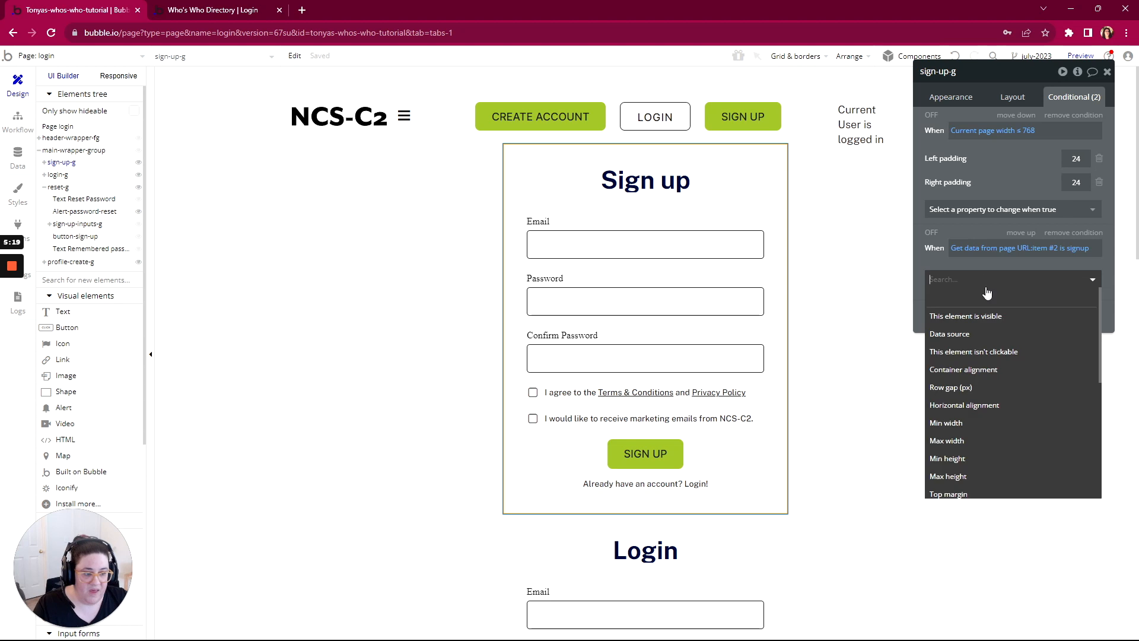
left_click(961, 318)
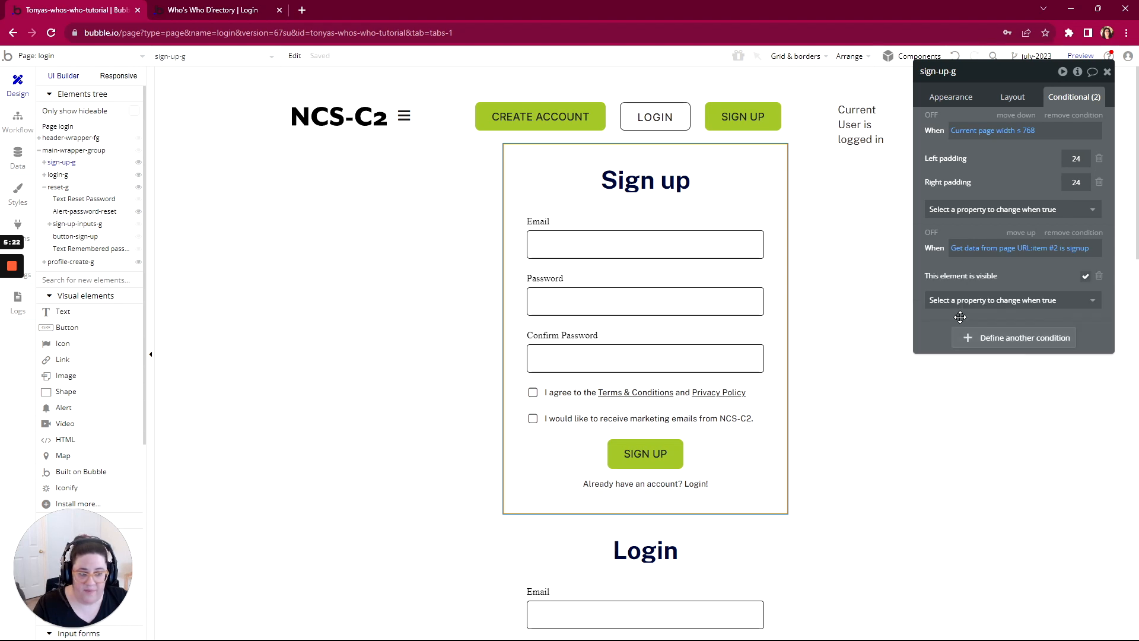
Step: Preview the login page and reload it without the ?debug_mode=true parameter in its URL
left_click(1075, 57)
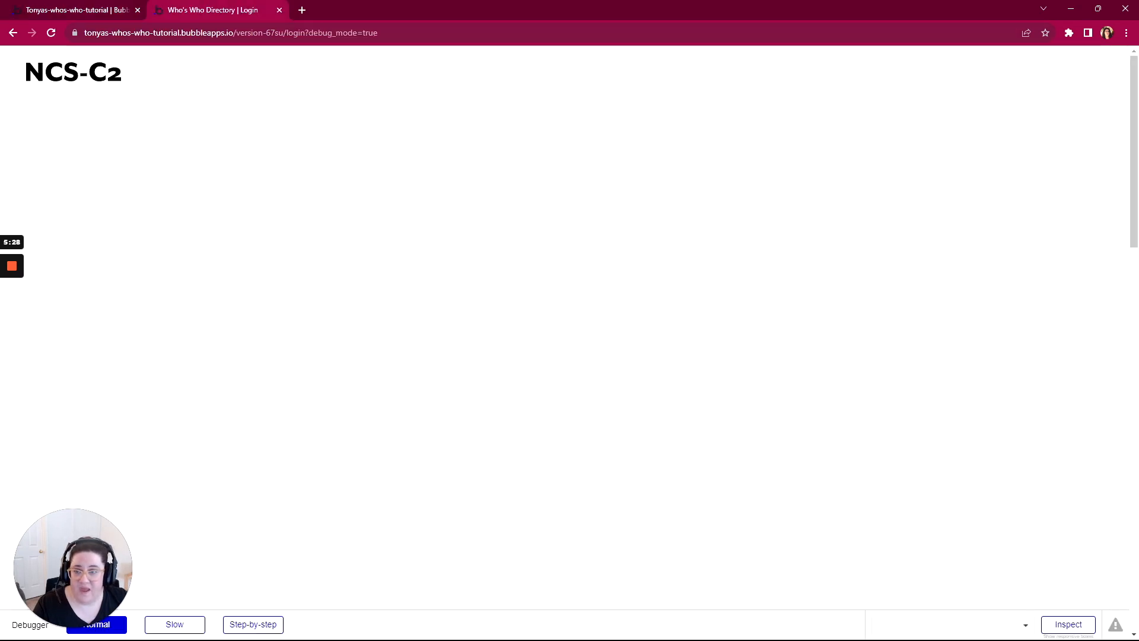
left_click_drag(378, 33, 308, 33)
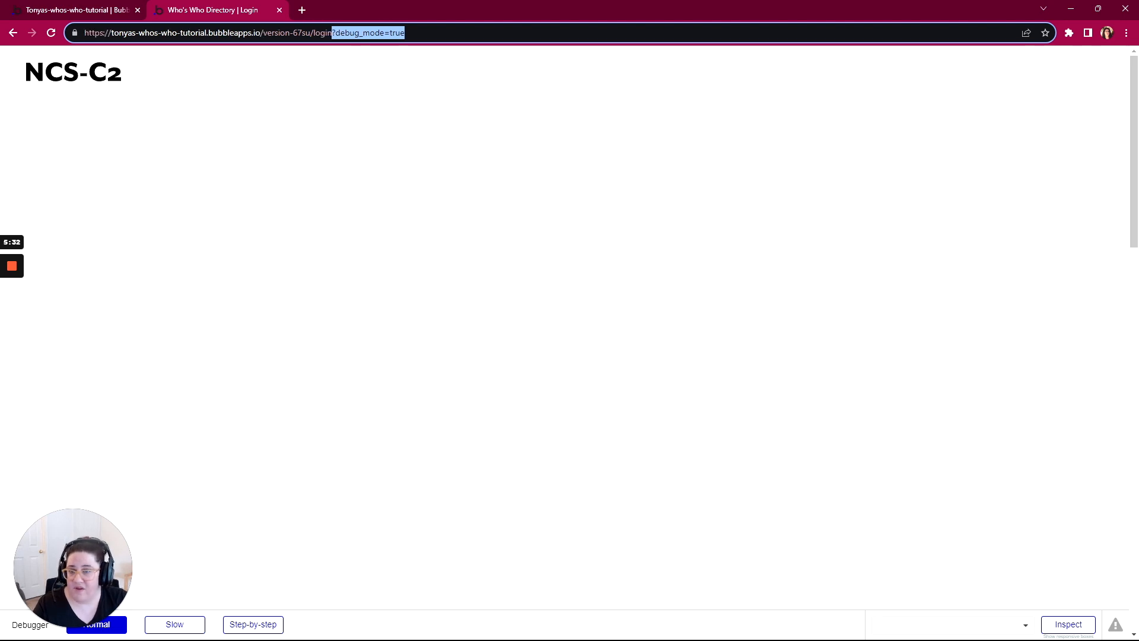
key("BackSpace")
key("Return")
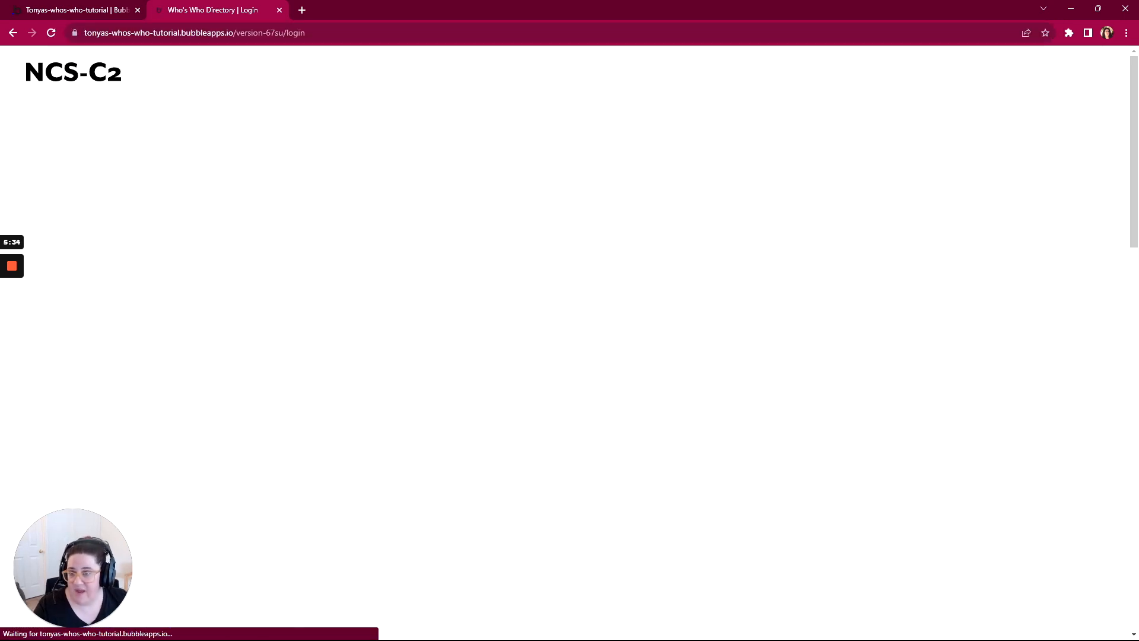
Step: Load the previewed login page with /signup appended to its URL and compare the result with sign-up-g's condition in the editor
left_click(284, 33)
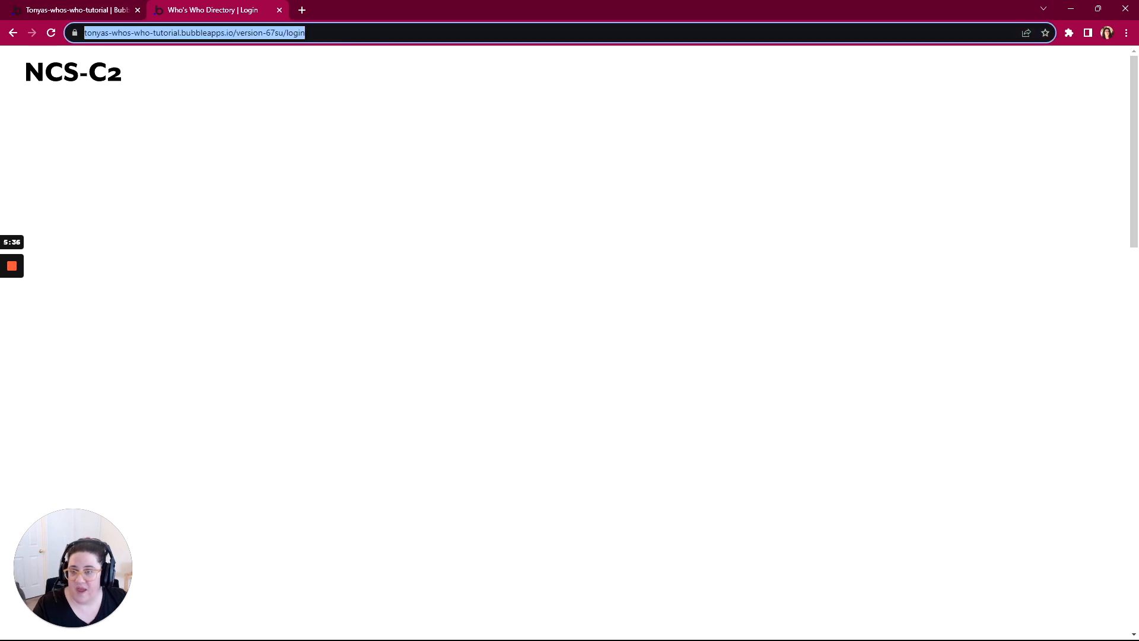
left_click(333, 32)
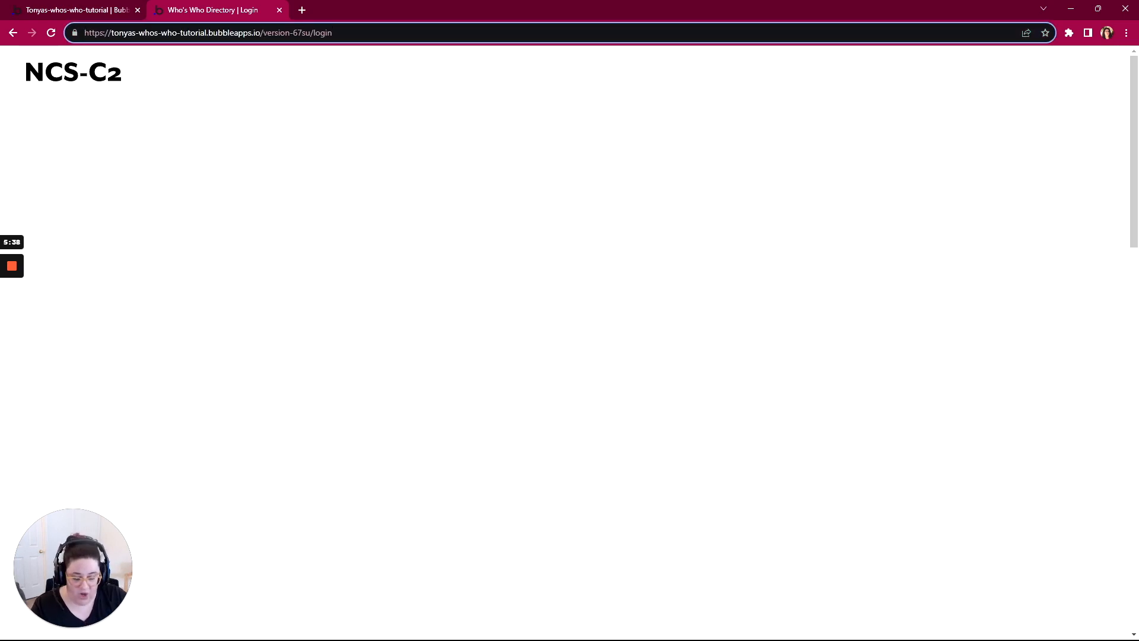
type("/")
type("signup")
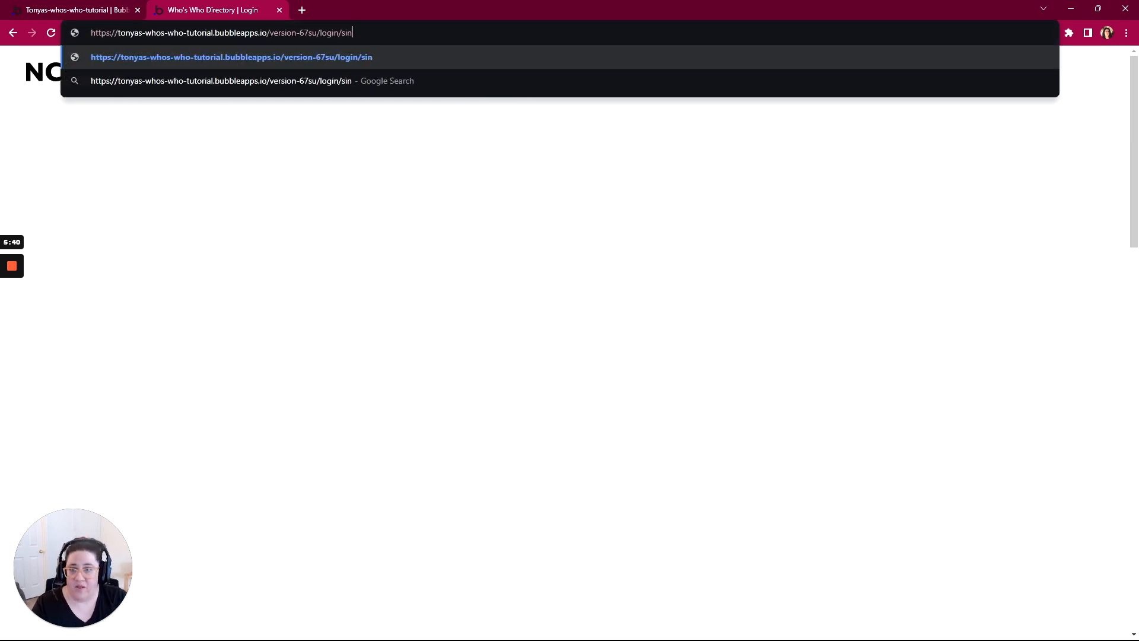
key("Return")
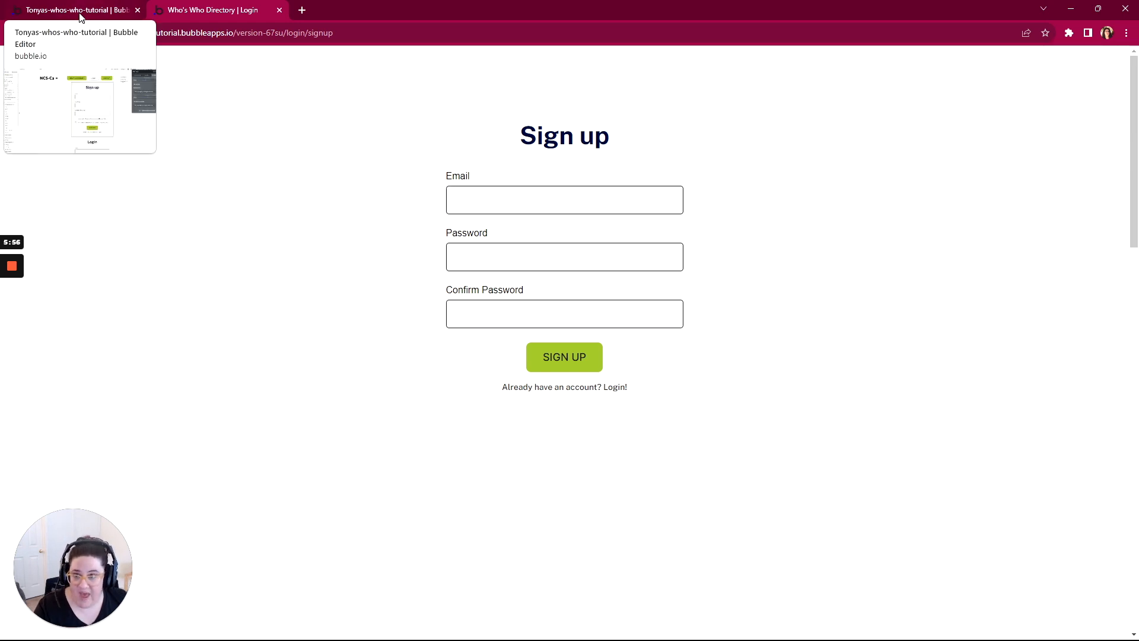
left_click(118, 10)
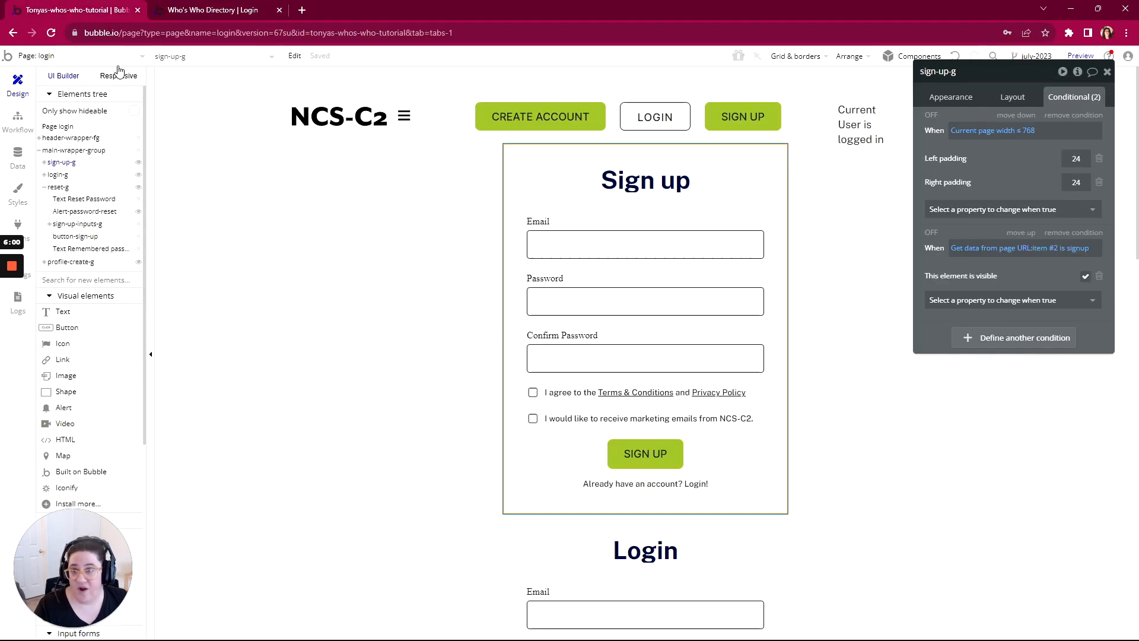
left_click(195, 14)
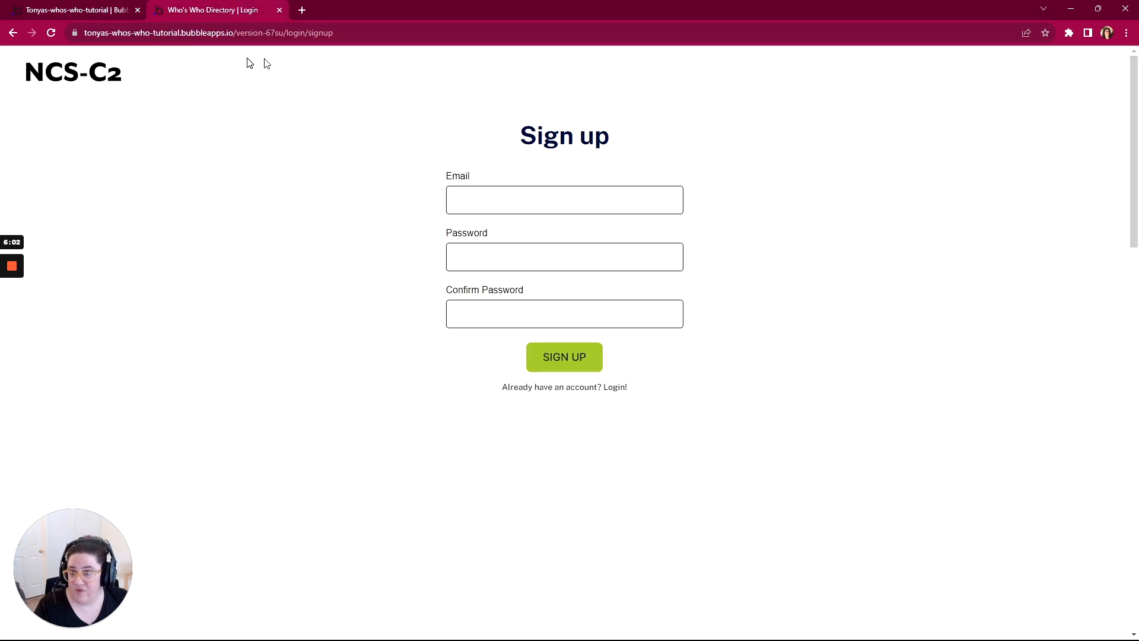
Step: Copy the page URL visibility condition from sign-up-g in the editor and paste it into login-g
left_click(119, 12)
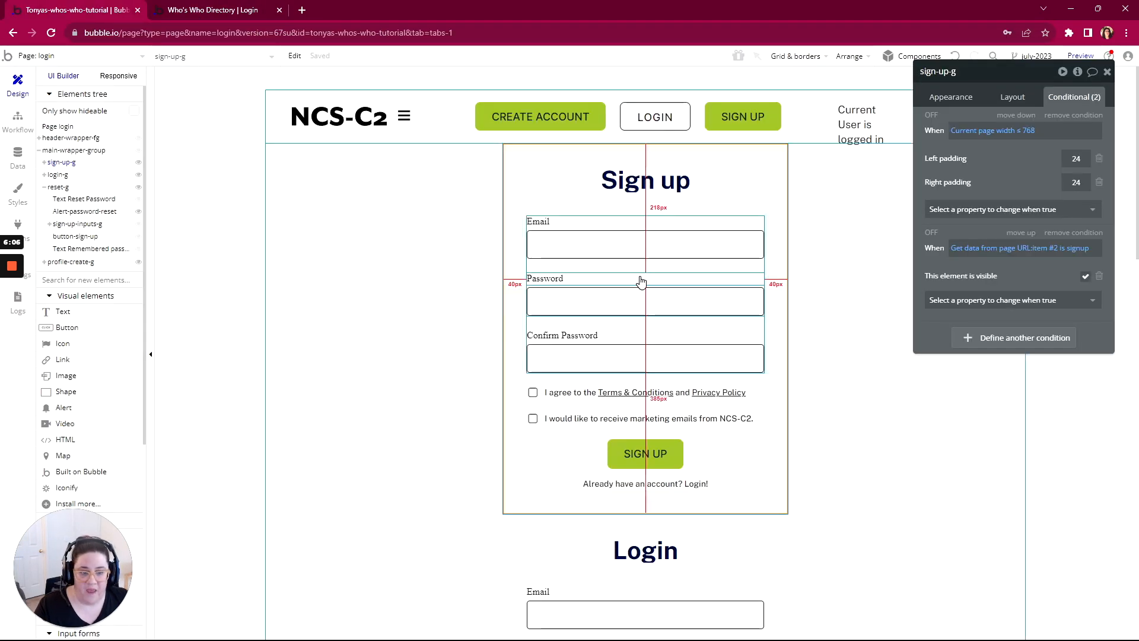
right_click(1036, 262)
left_click(1068, 232)
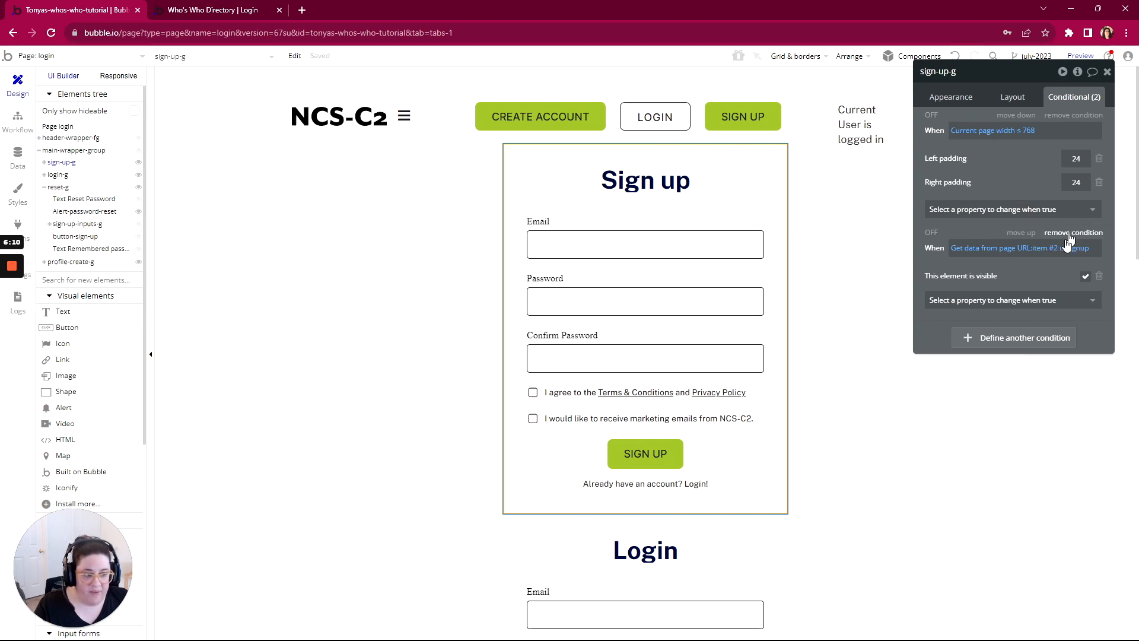
left_click(757, 574)
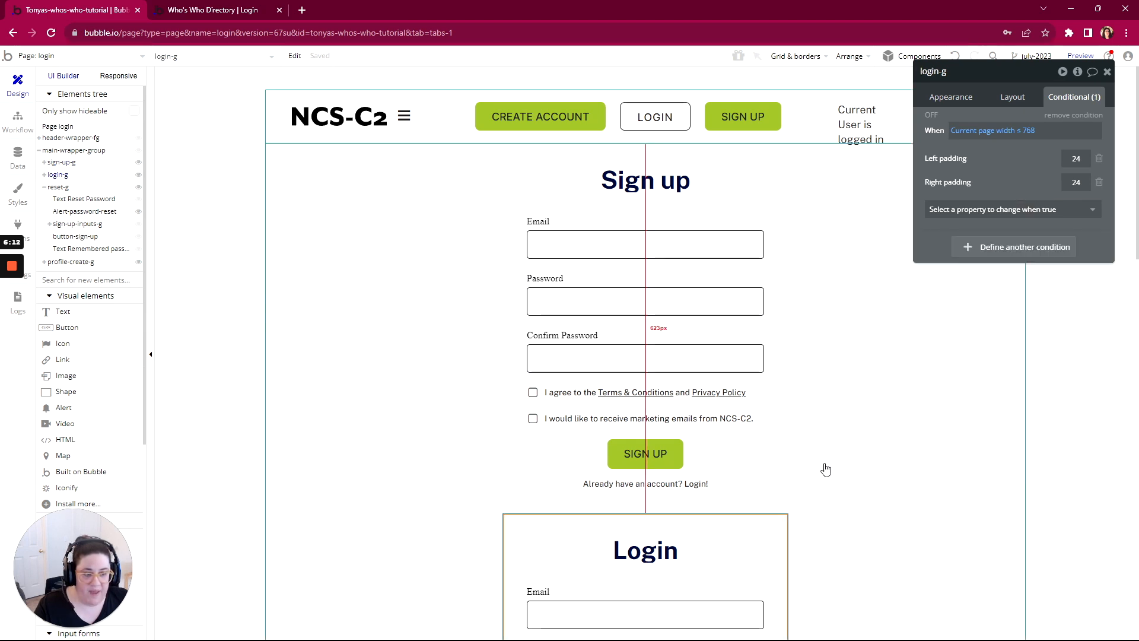
right_click(945, 232)
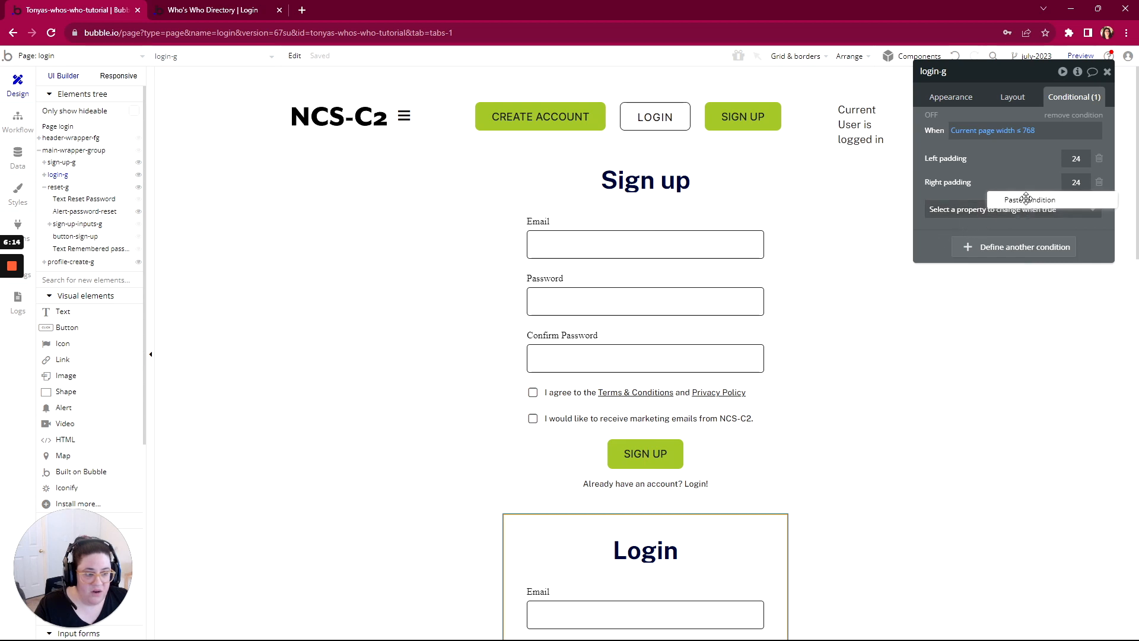
left_click(1020, 202)
Step: Change the item #2 comparison value in login-g's pasted condition to login
left_click(1084, 254)
left_click_drag(979, 258, 947, 257)
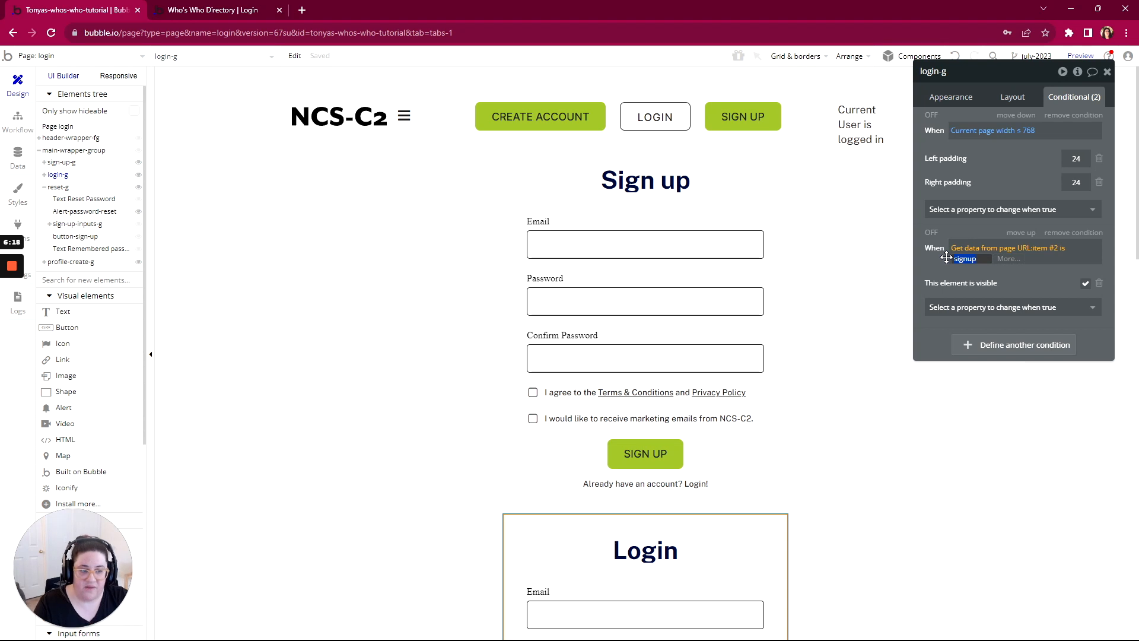
type("login")
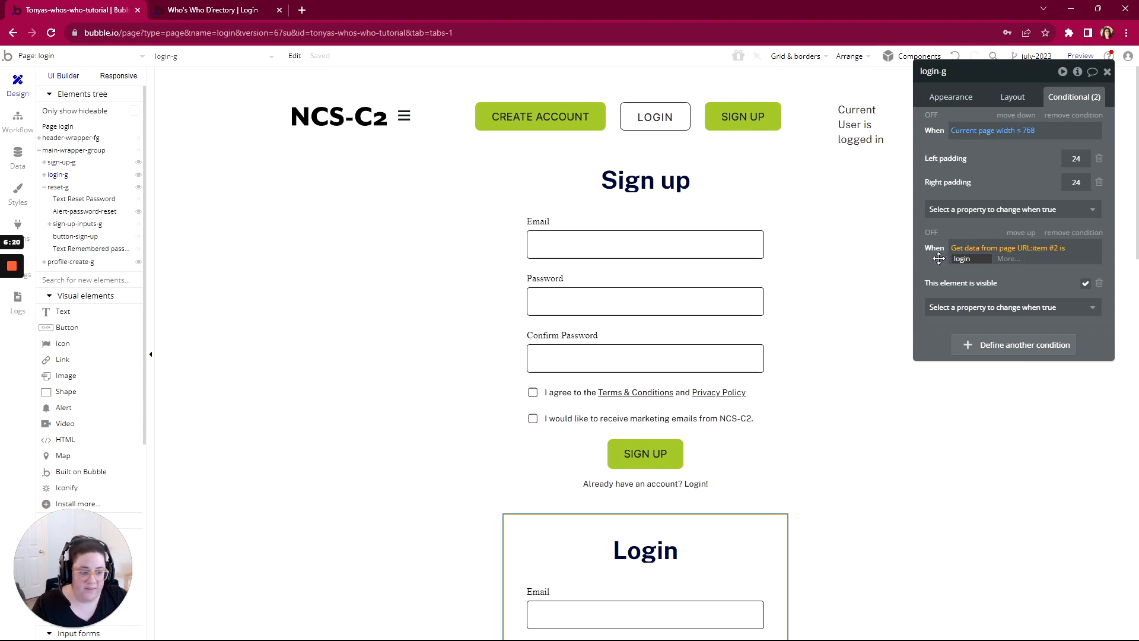
key("Return")
Step: Paste the copied visibility condition into reset-g and set its item #2 comparison value to reset
scroll(824, 371, "down", 10)
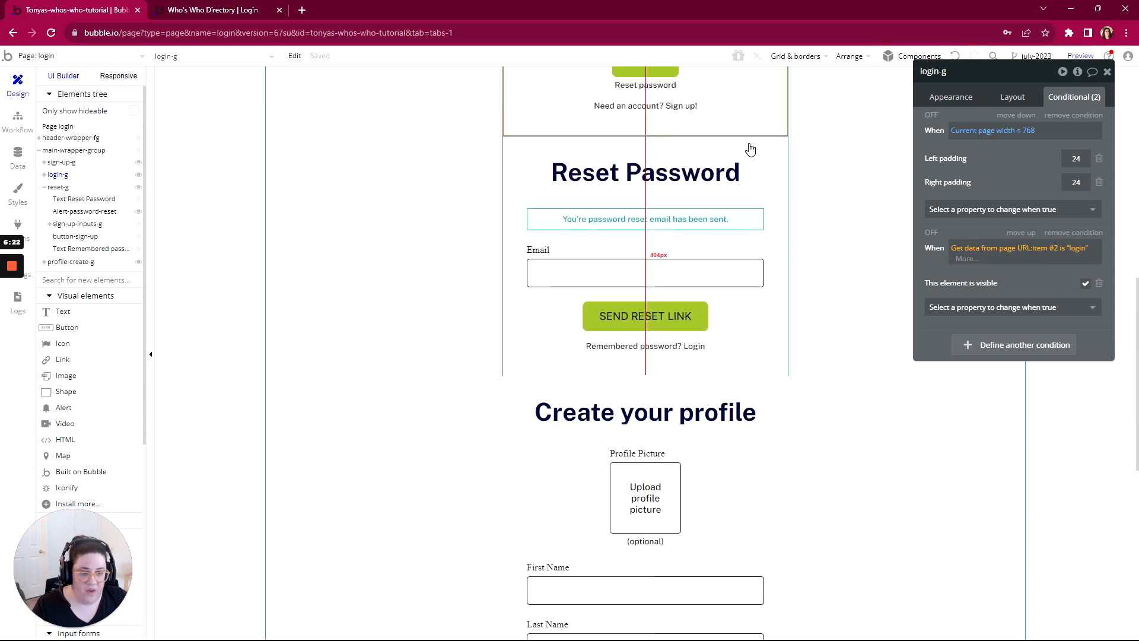
left_click(753, 151)
right_click(756, 154)
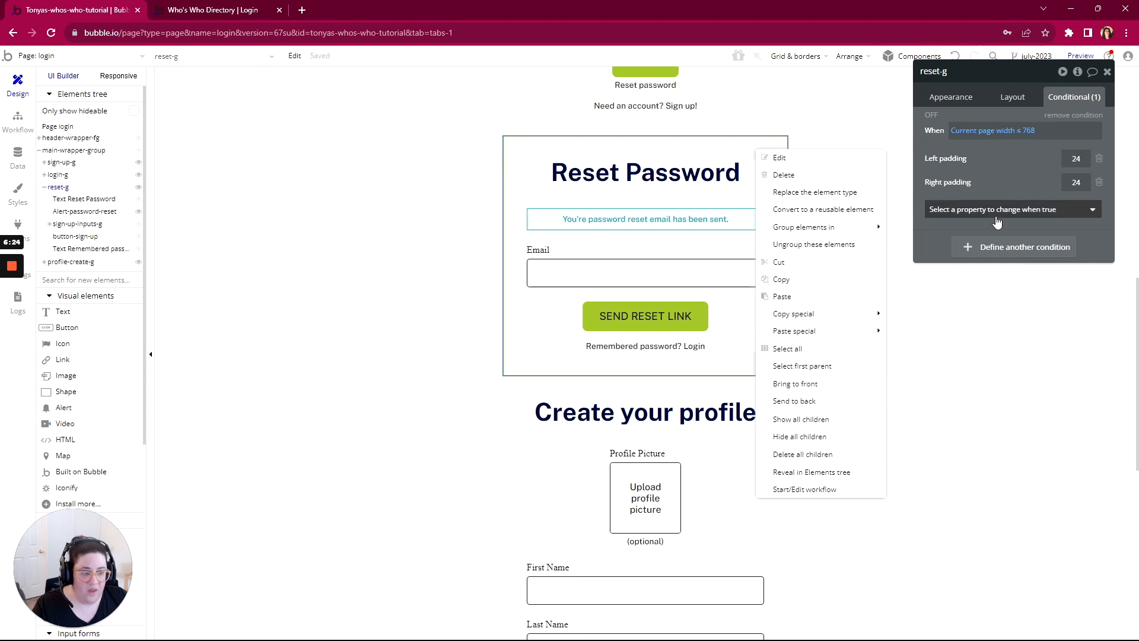
right_click(949, 224)
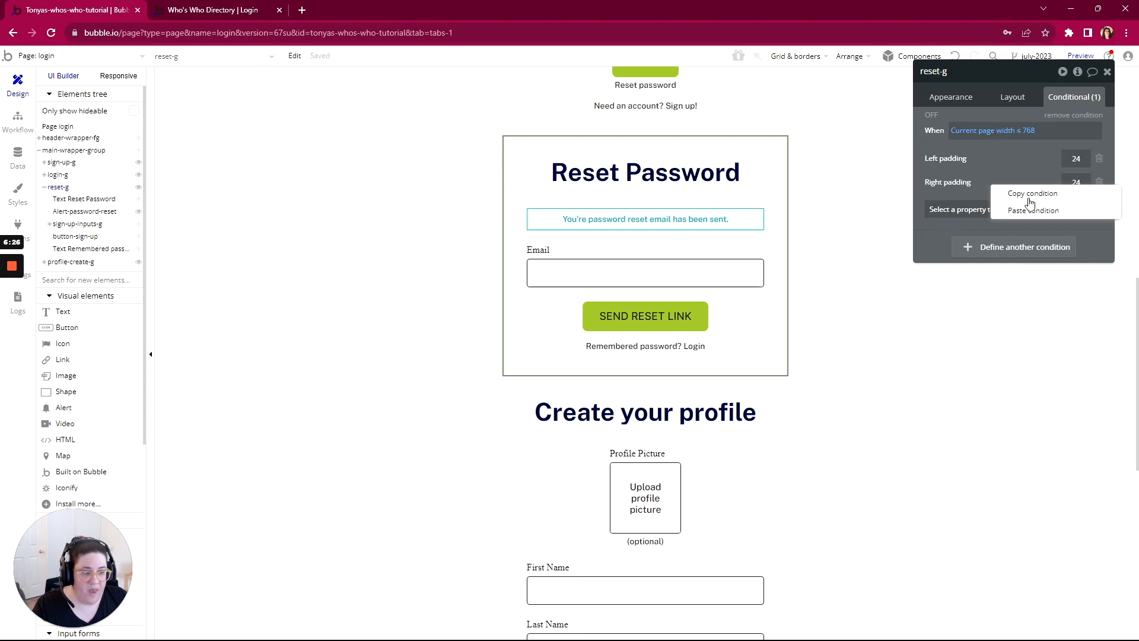
left_click(1033, 211)
left_click(1074, 252)
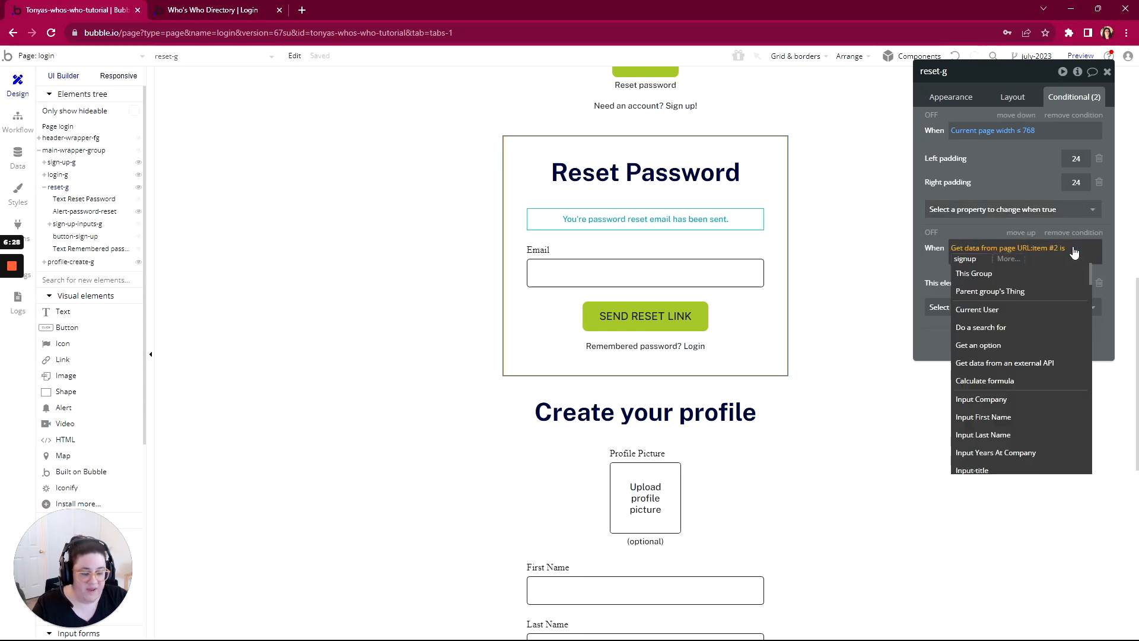
type("rese")
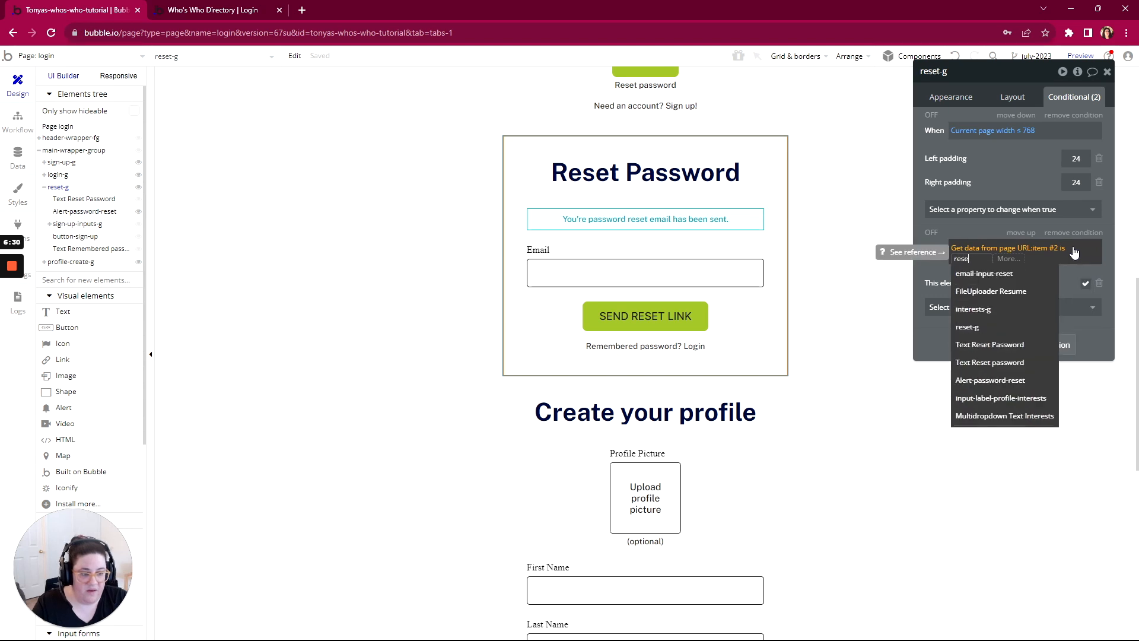
type("t")
left_click(945, 229)
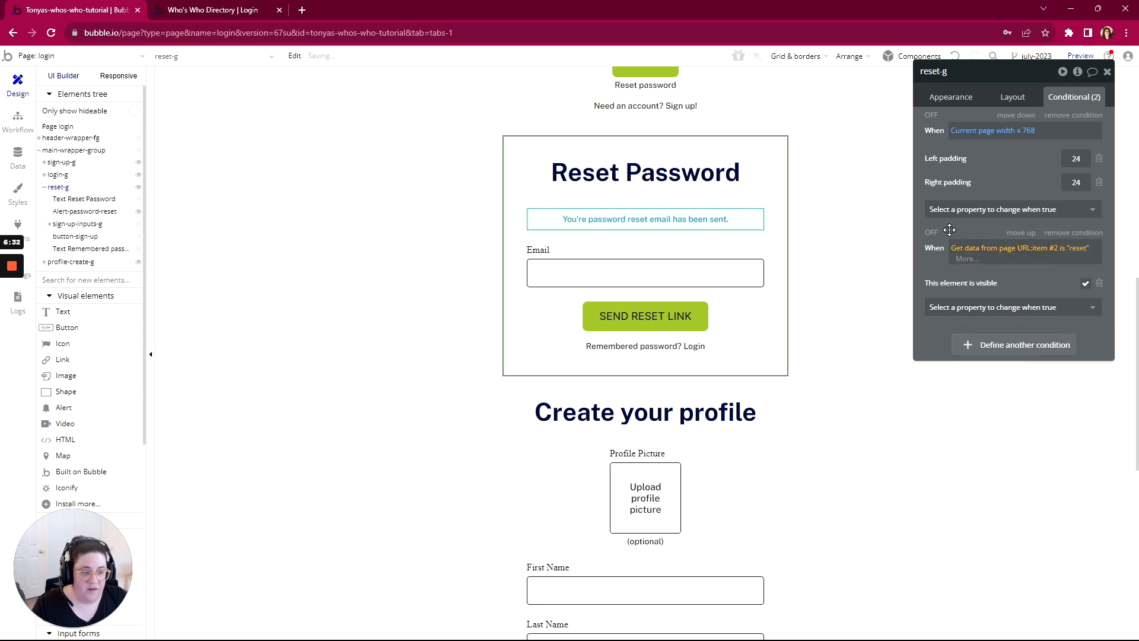
Step: Paste the copied page URL visibility condition into profile-create-g
scroll(682, 465, "down", 3)
left_click(780, 228)
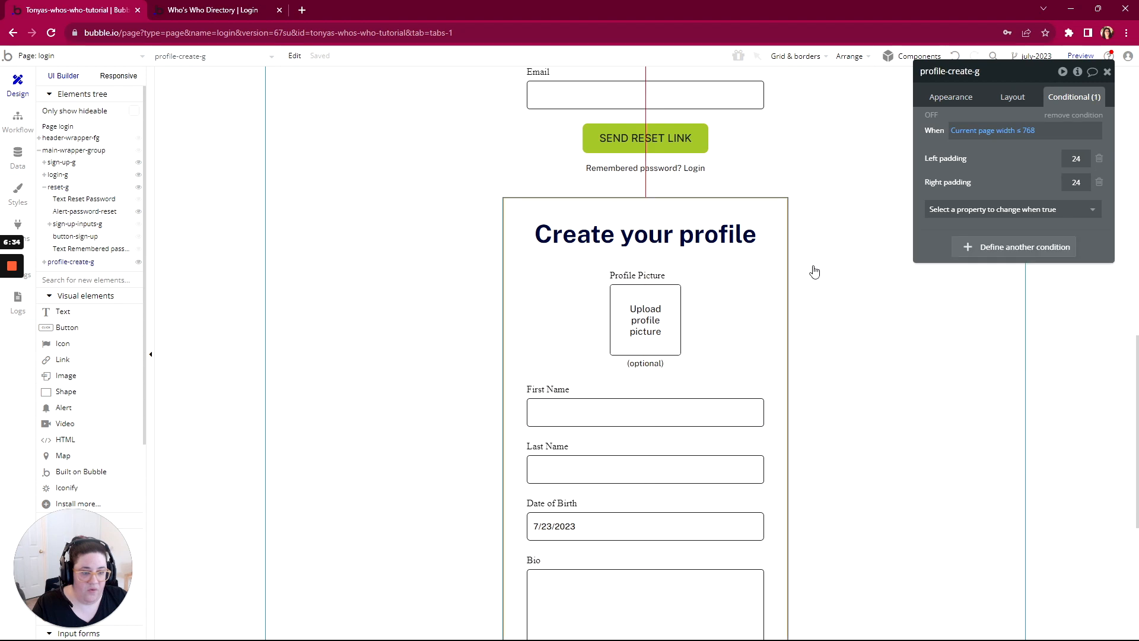
right_click(939, 235)
left_click(1021, 203)
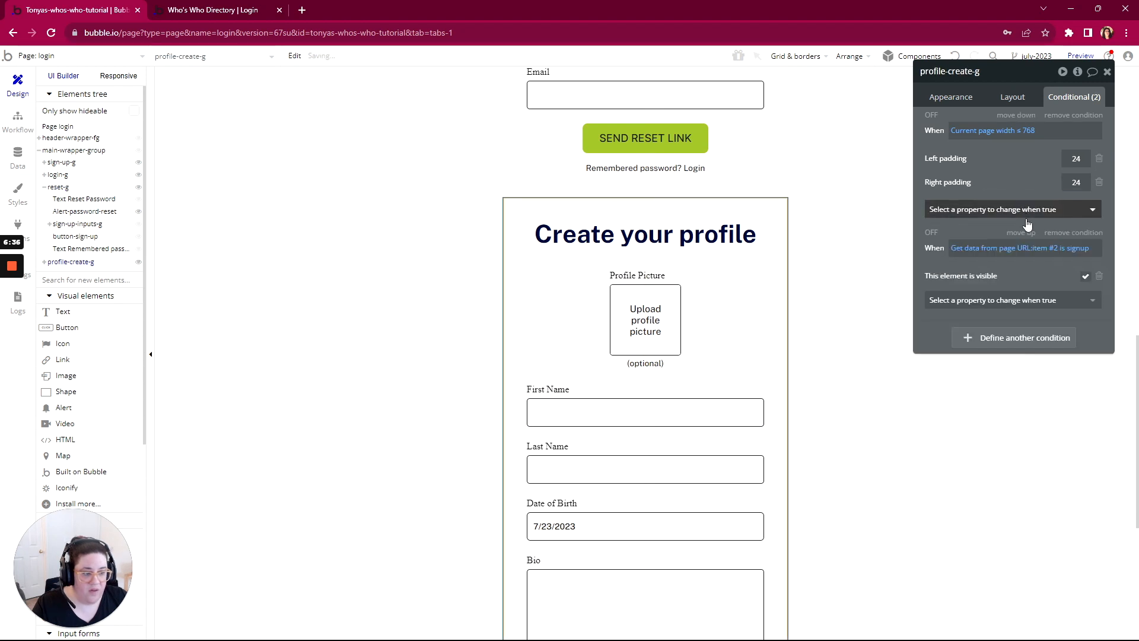
Step: Change the item #2 comparison value in profile-create-g's pasted condition to profile
left_click(1081, 249)
key("BackSpace")
key("BackSpace")
key("BackSpace")
key("BackSpace")
key("BackSpace")
key("BackSpace")
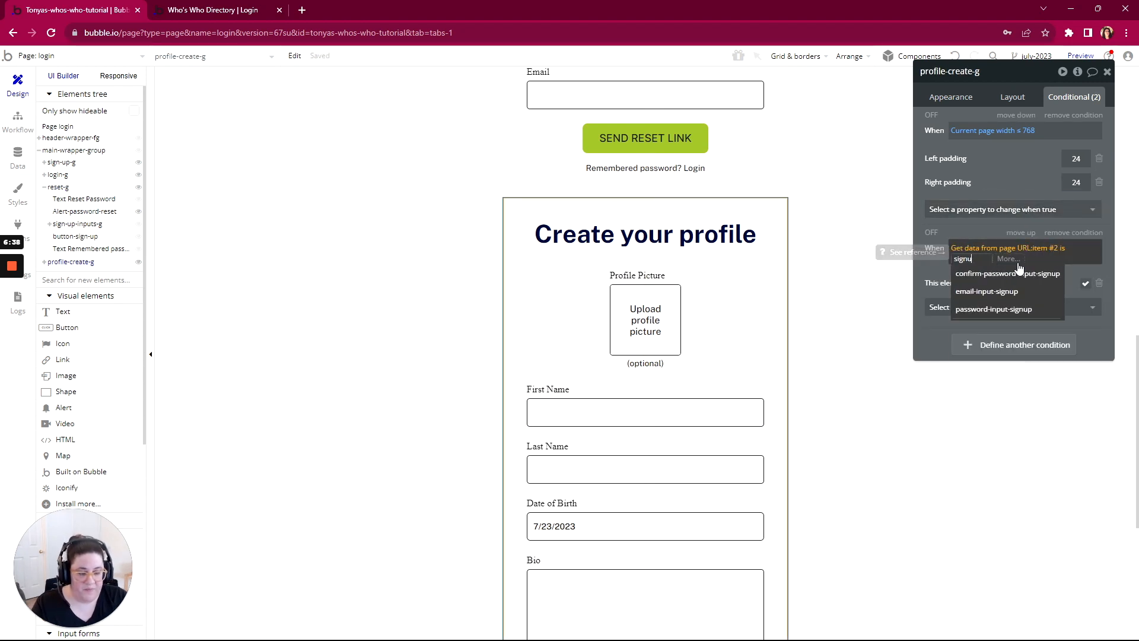
type("pr")
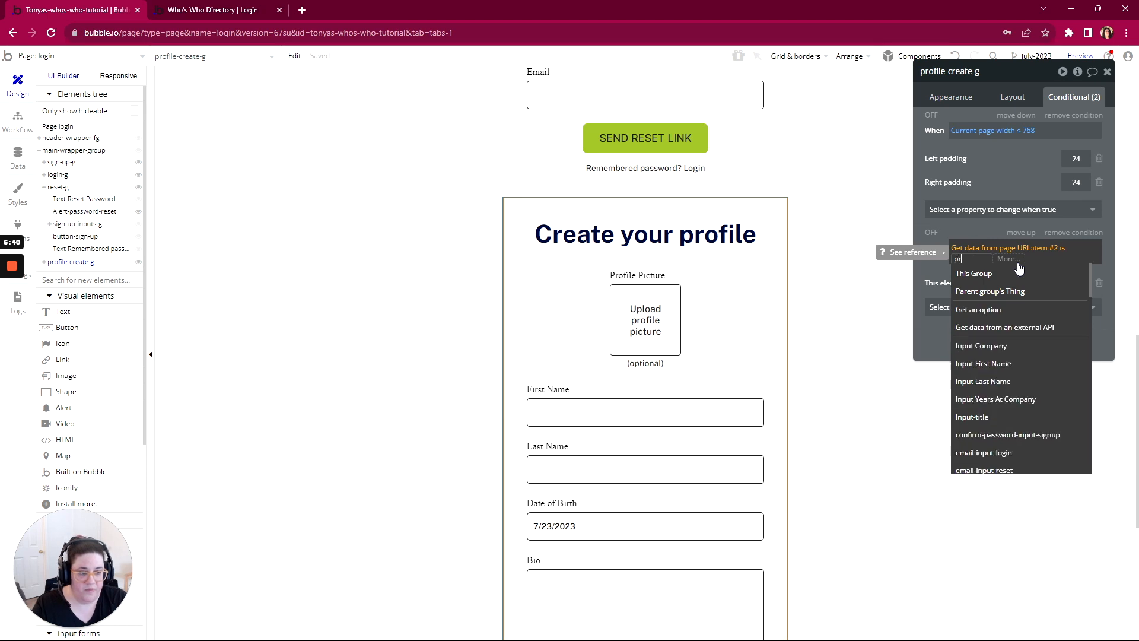
type("ofile")
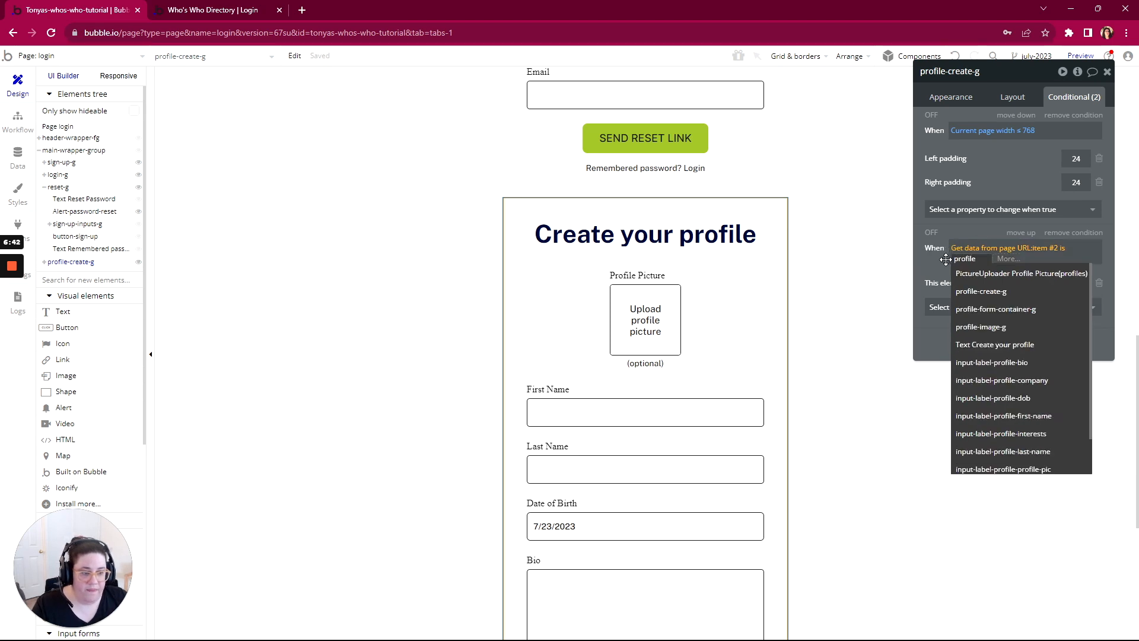
key("Return")
Step: Switch to the previewed login page and load it with signup replaced by login at the end of its URL
left_click(225, 11)
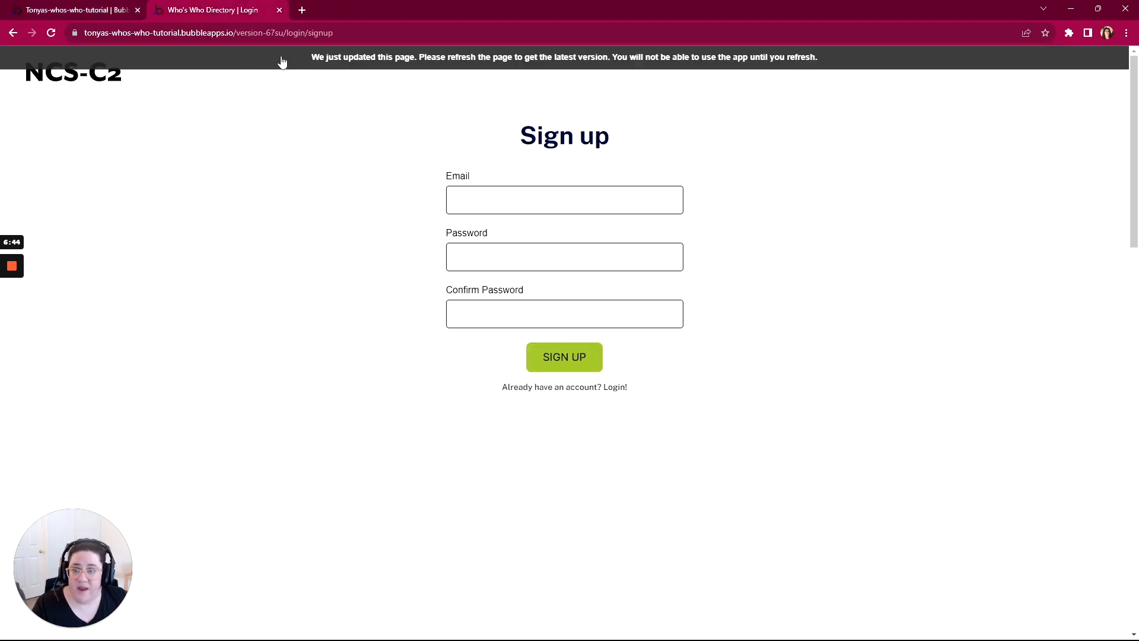
left_click_drag(335, 32, 313, 33)
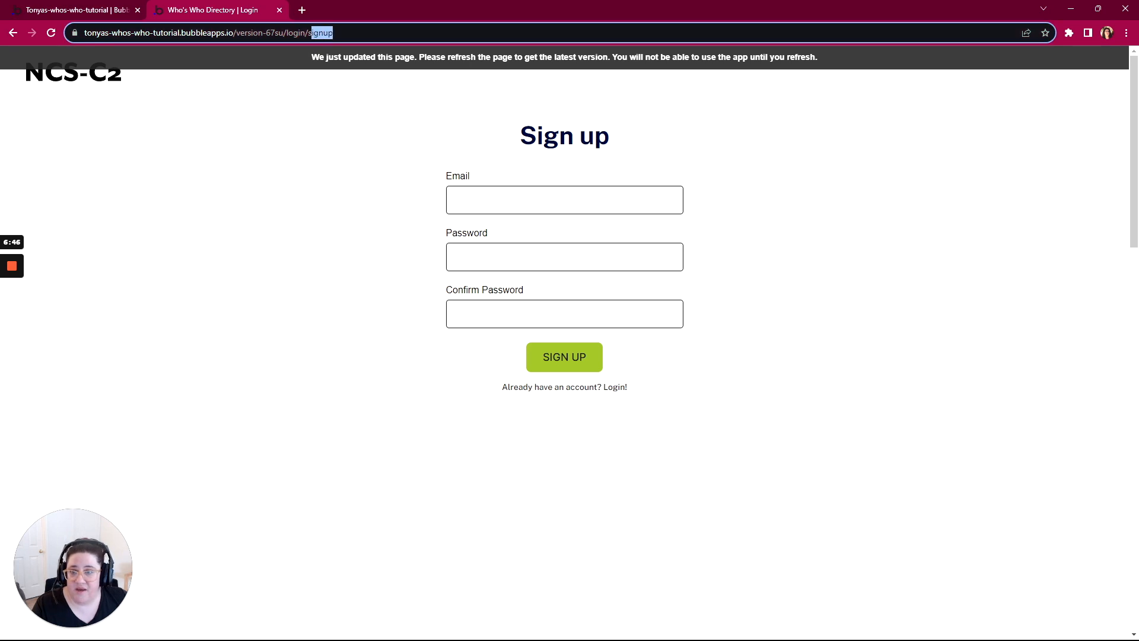
type("login")
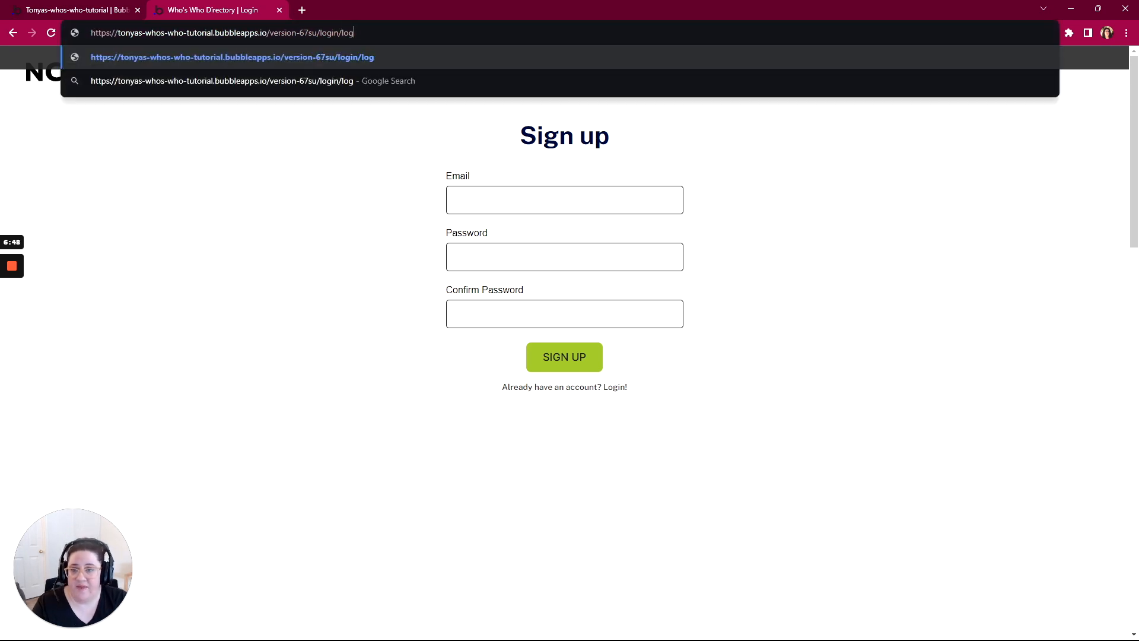
key("Return")
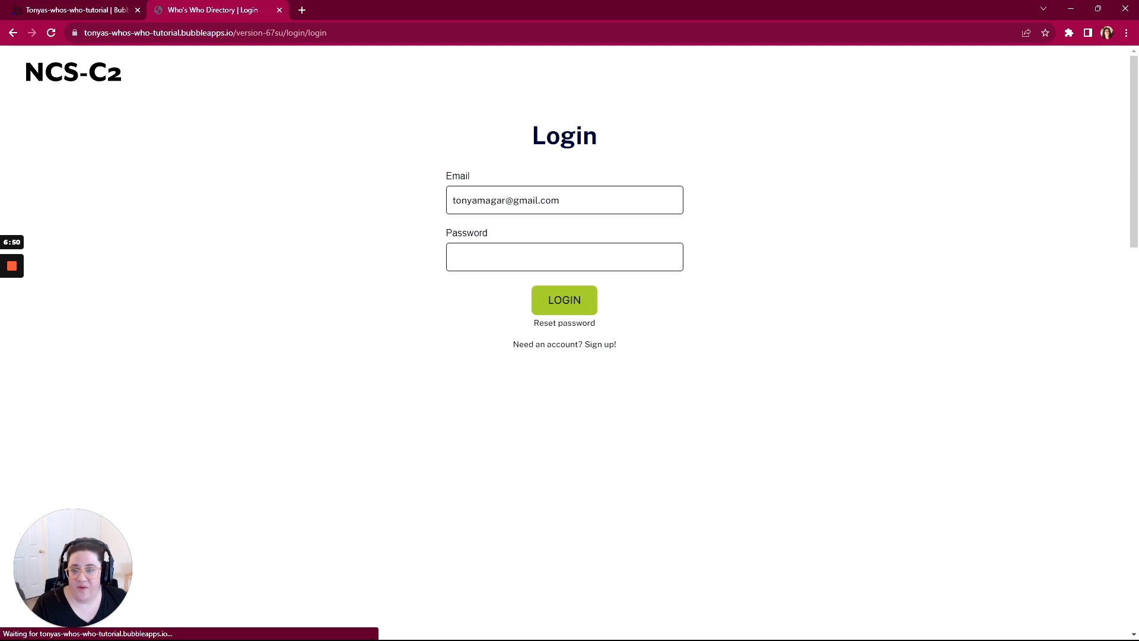
Step: Load the previewed page with its last URL segment set to reset and to profile to check which section shows
left_click_drag(329, 33, 308, 33)
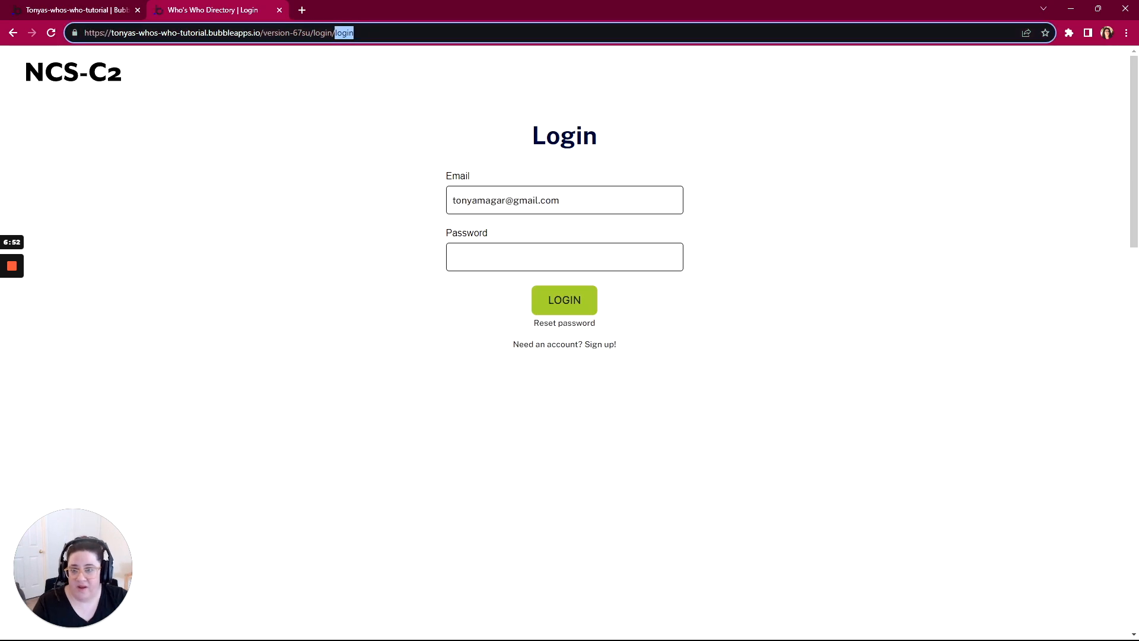
type("reset")
key("Return")
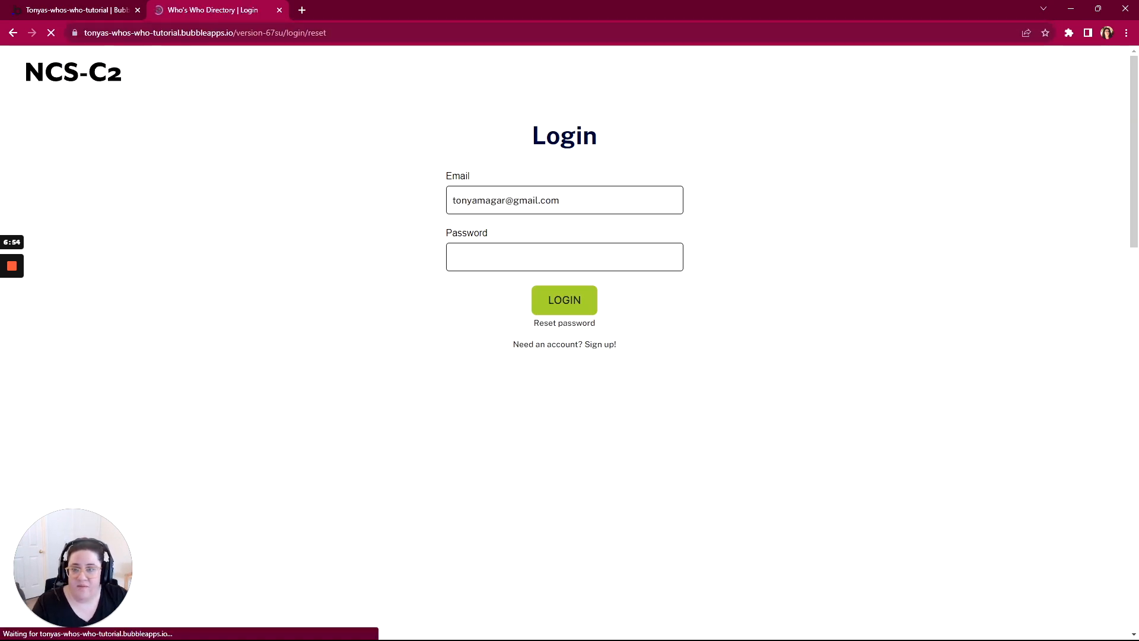
left_click_drag(326, 33, 308, 32)
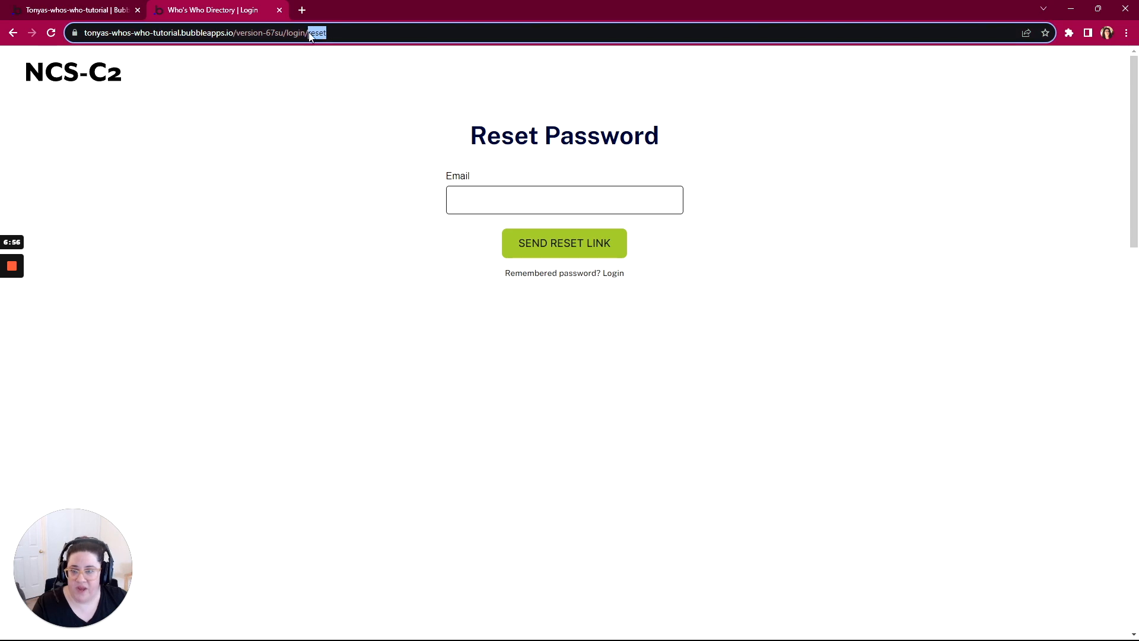
type("profile")
key("Return")
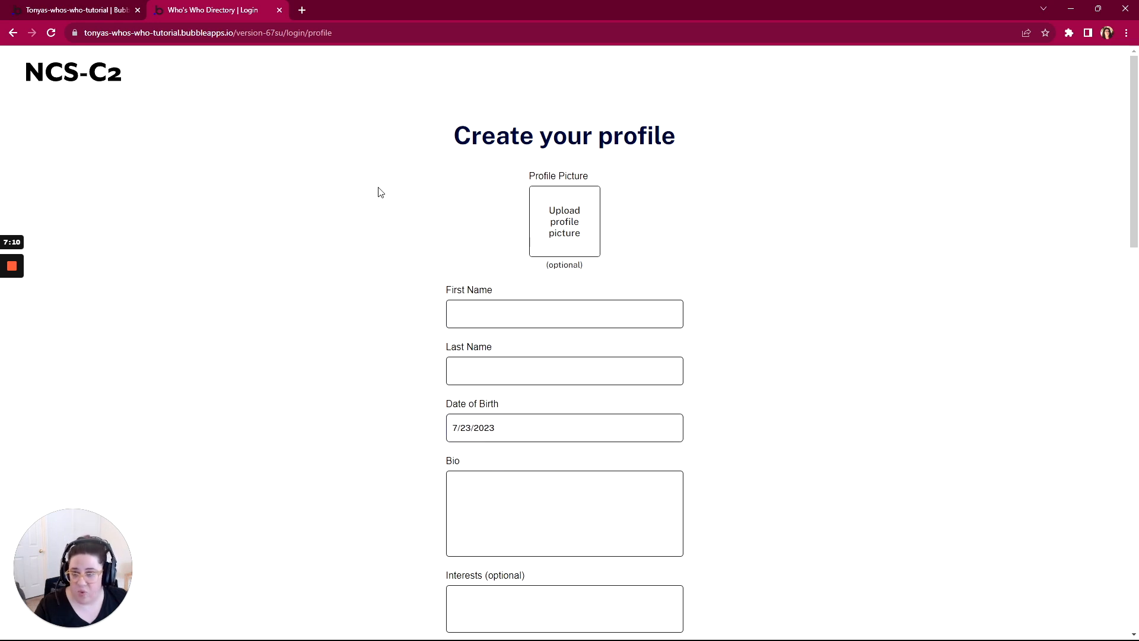
Step: Switch back to the Bubble editor and view the workflows of the index page
left_click(95, 10)
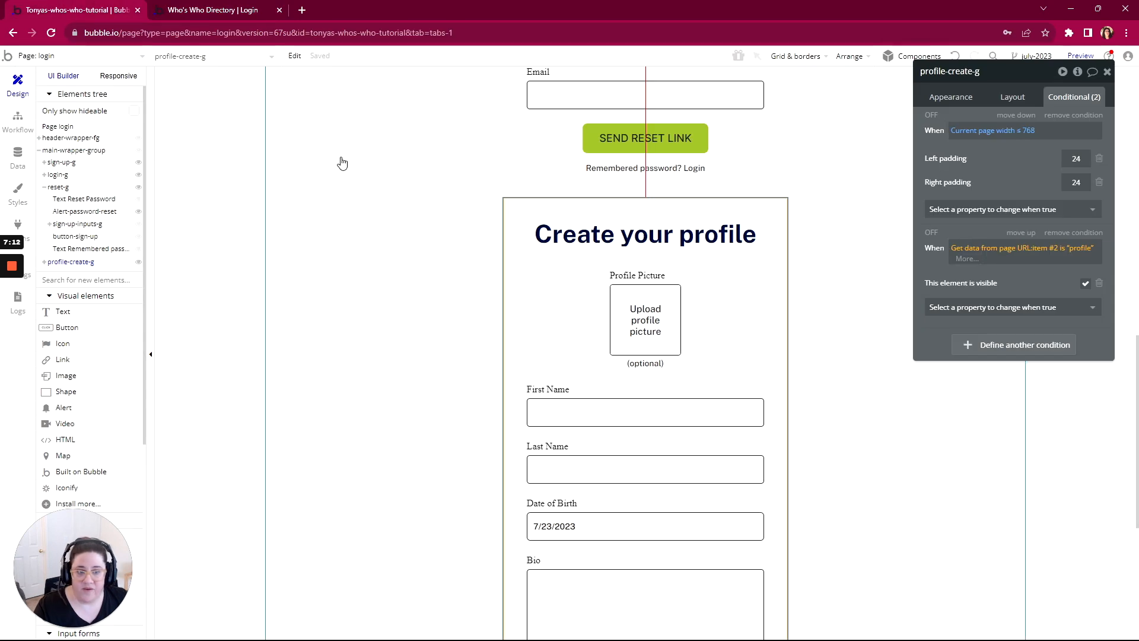
left_click(37, 58)
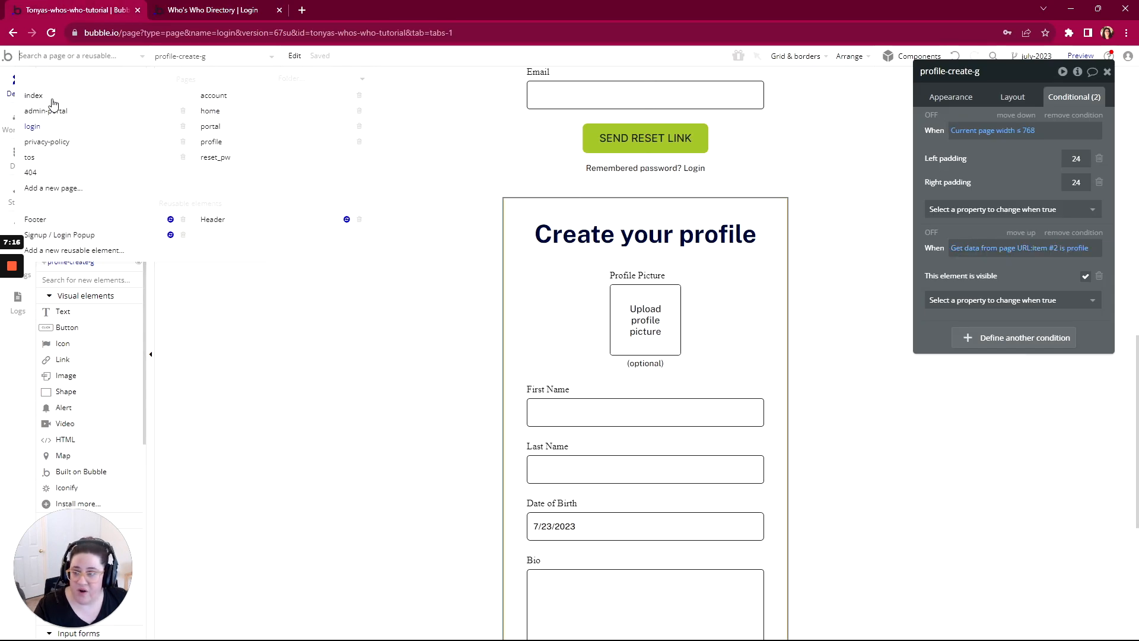
left_click(32, 97)
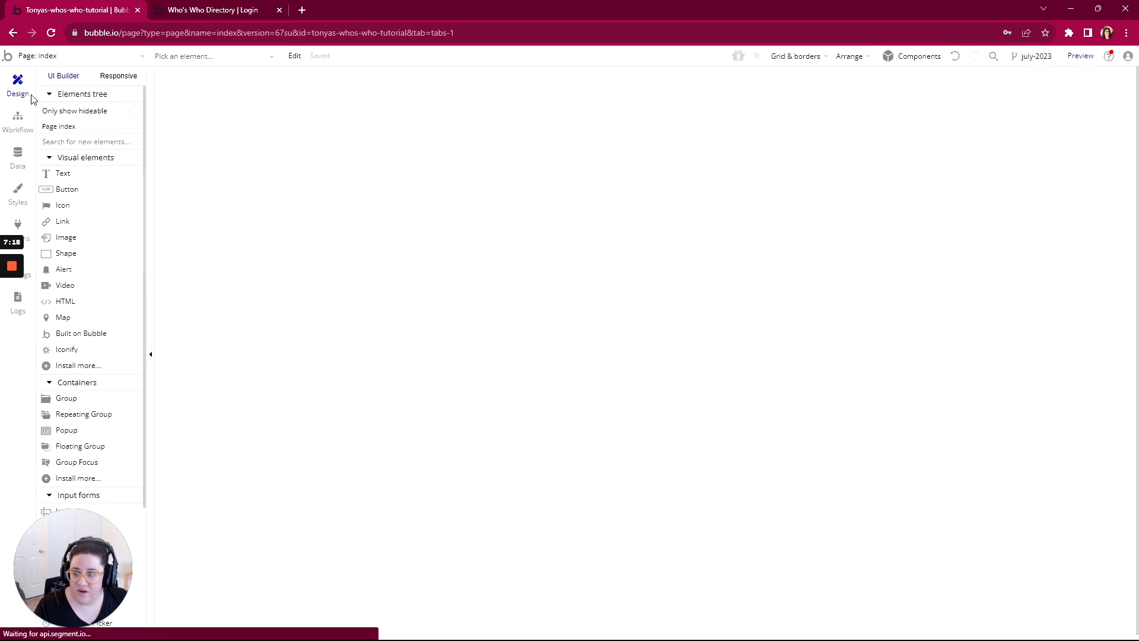
left_click(17, 126)
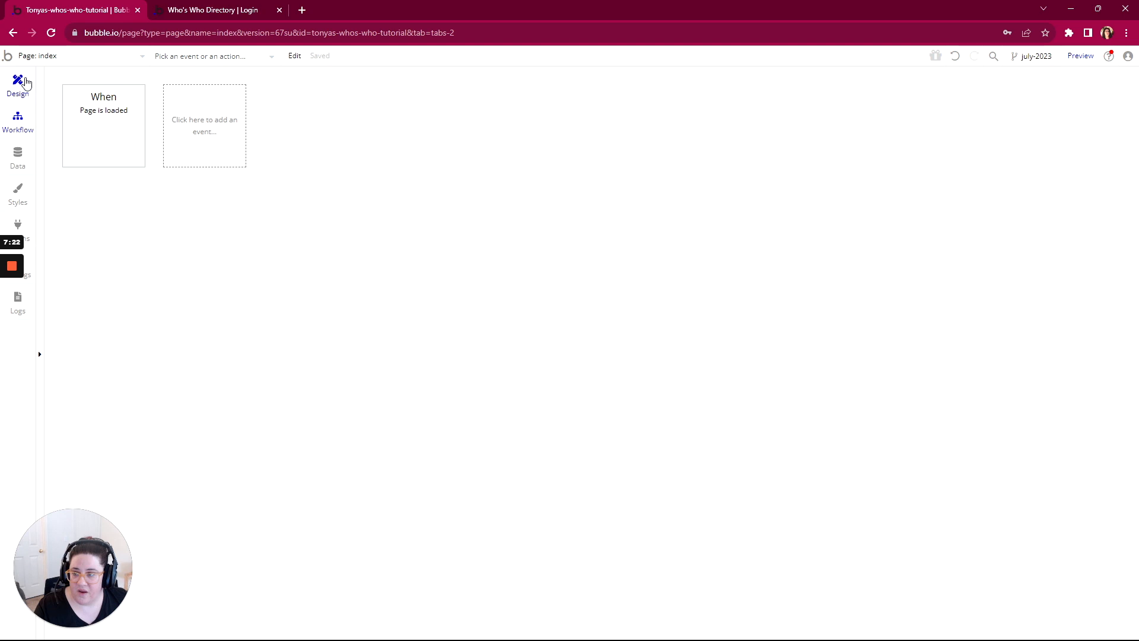
Step: Open the home page's design and reveal the hidden CREATE ACCOUNT and SIGN UP buttons inside header-buttons-login-sign-up
left_click(37, 55)
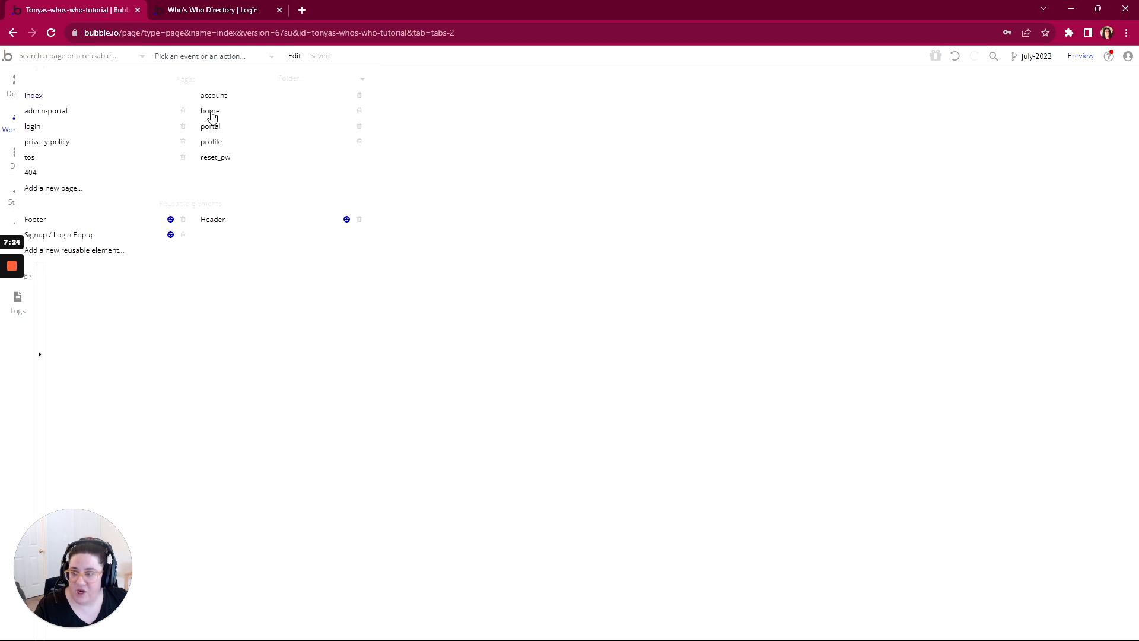
left_click(210, 111)
left_click(18, 83)
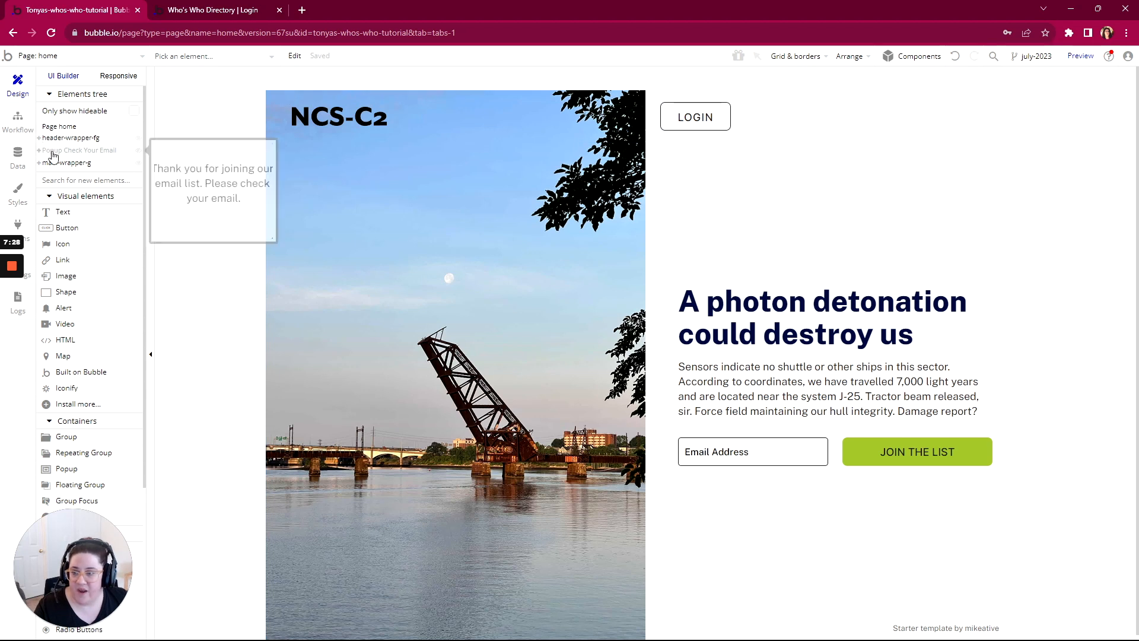
left_click(40, 138)
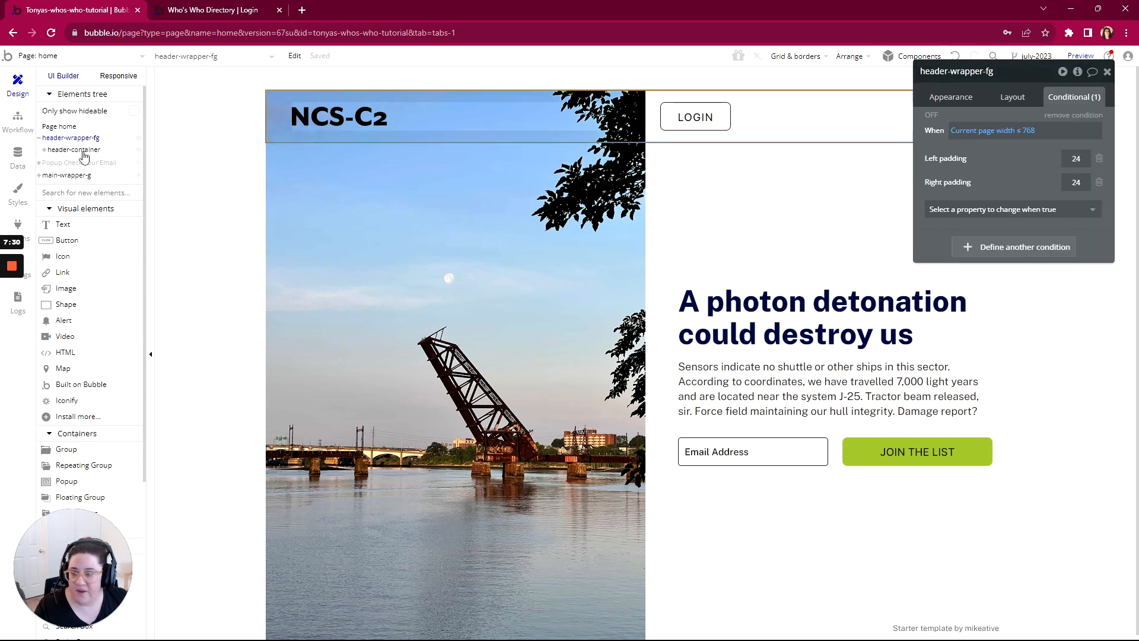
left_click(66, 150)
left_click(45, 151)
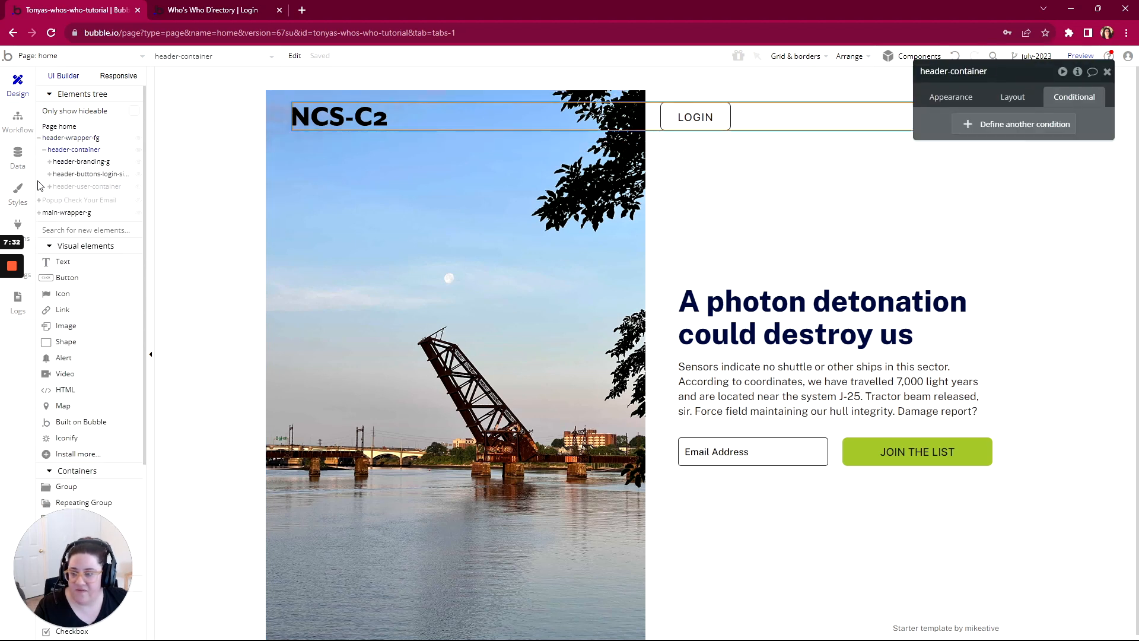
left_click(80, 175)
left_click(51, 175)
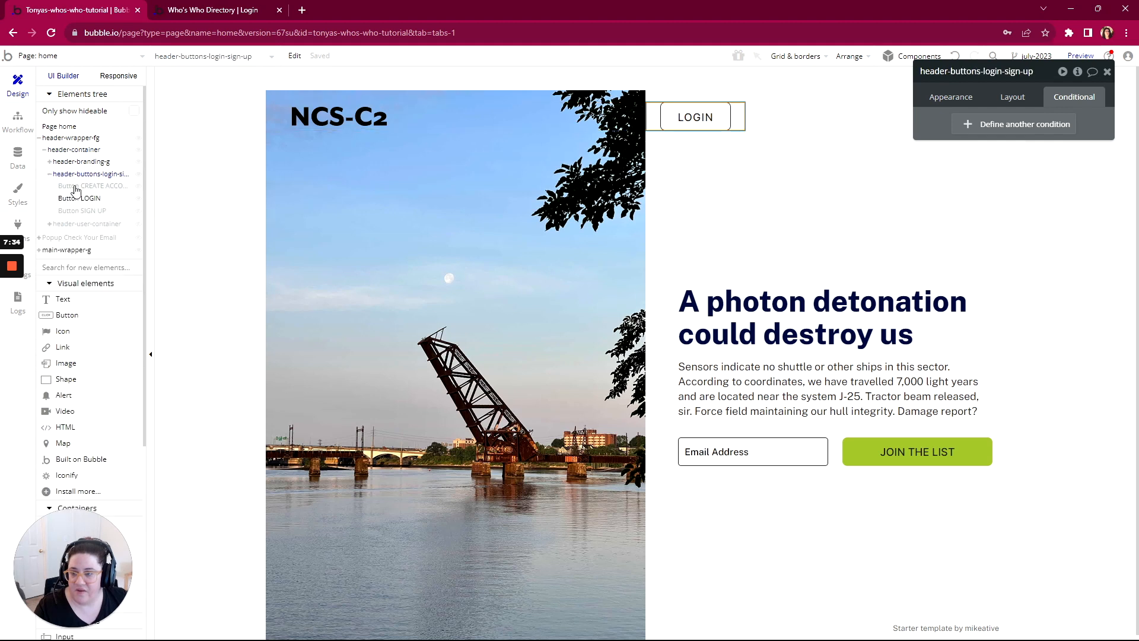
left_click(77, 185)
left_click(80, 210)
Step: In the header SIGN UP button's workflow, set the data to send in the Go to page login action to signup
left_click(598, 116)
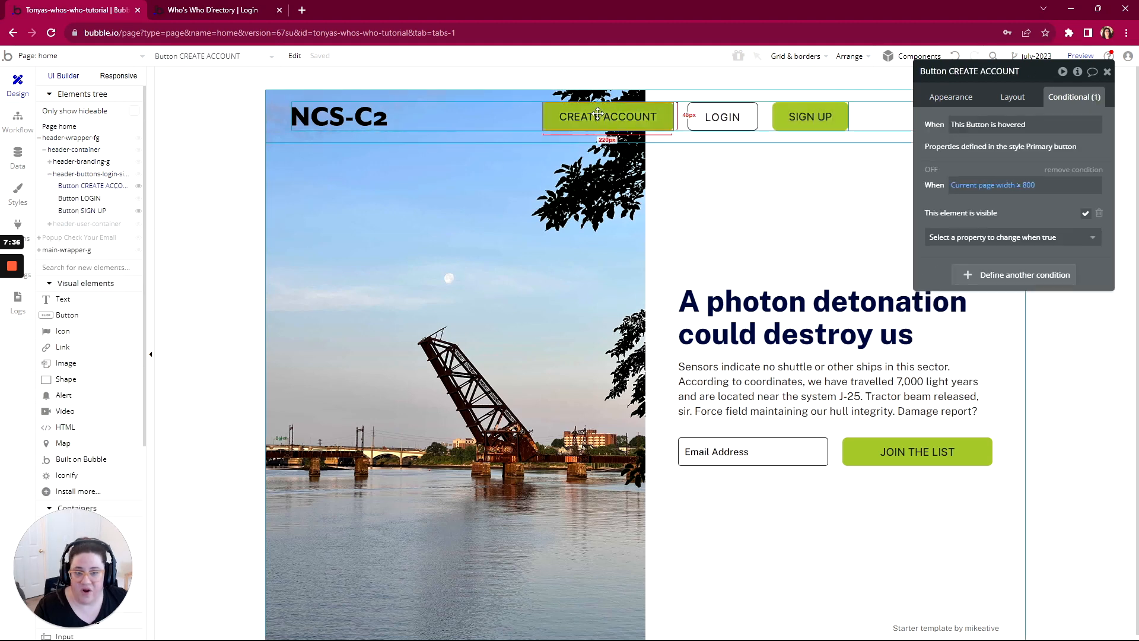
left_click(827, 117)
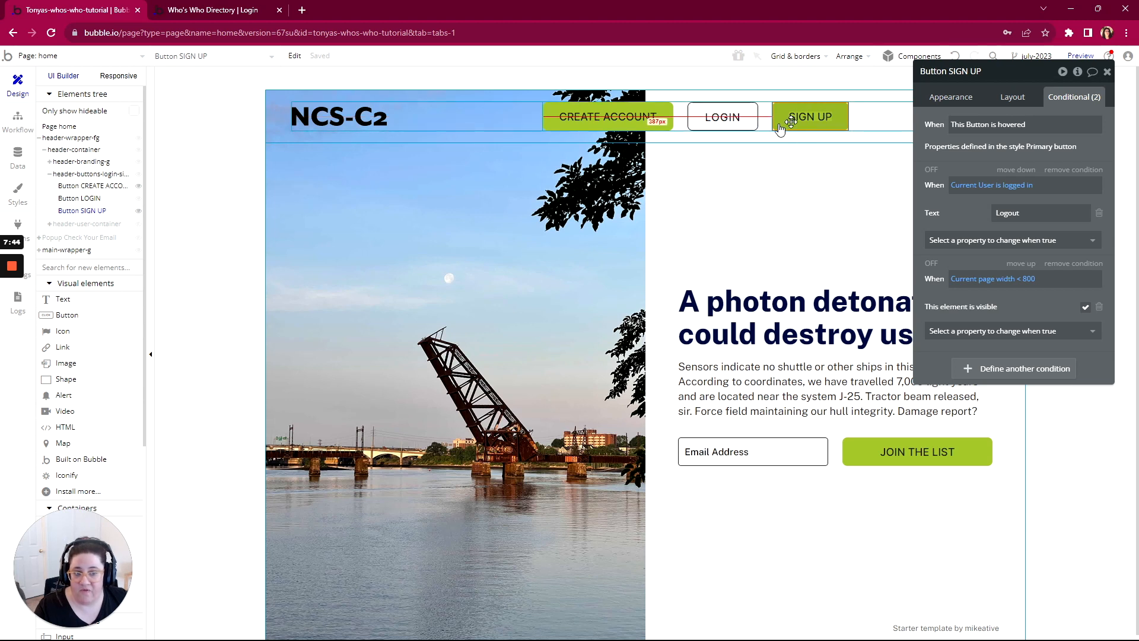
left_click(951, 98)
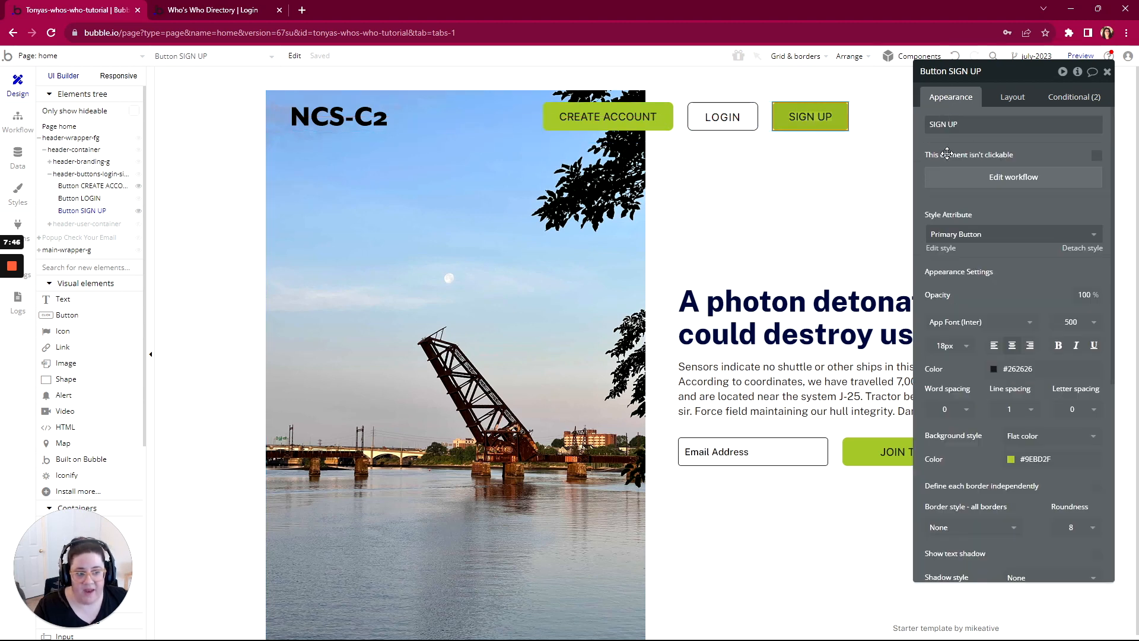
left_click(1013, 178)
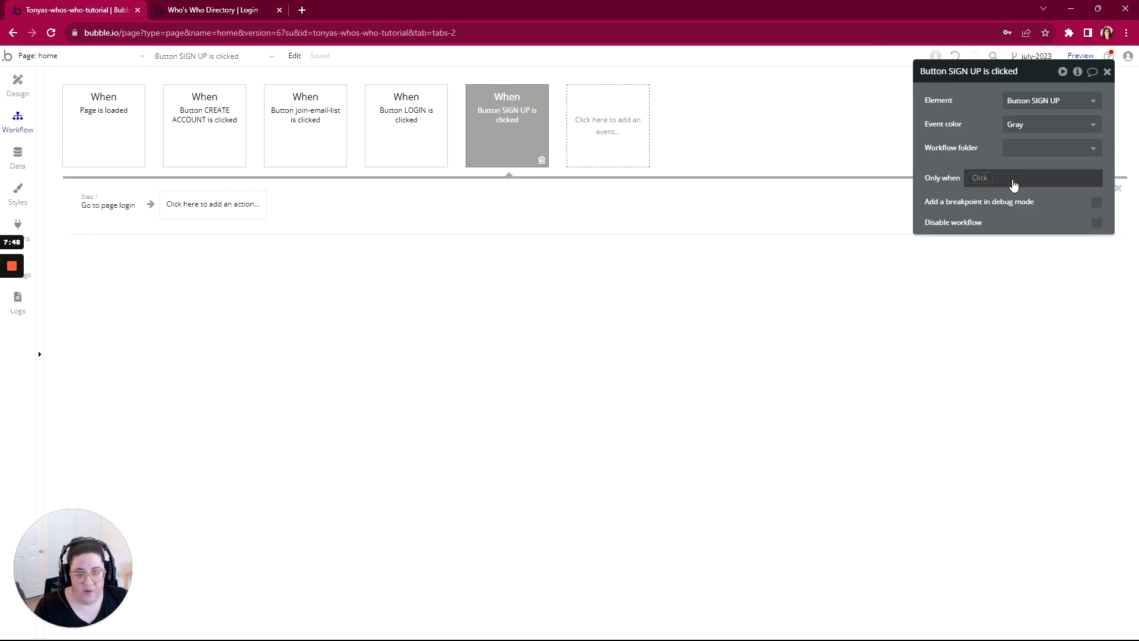
left_click(97, 211)
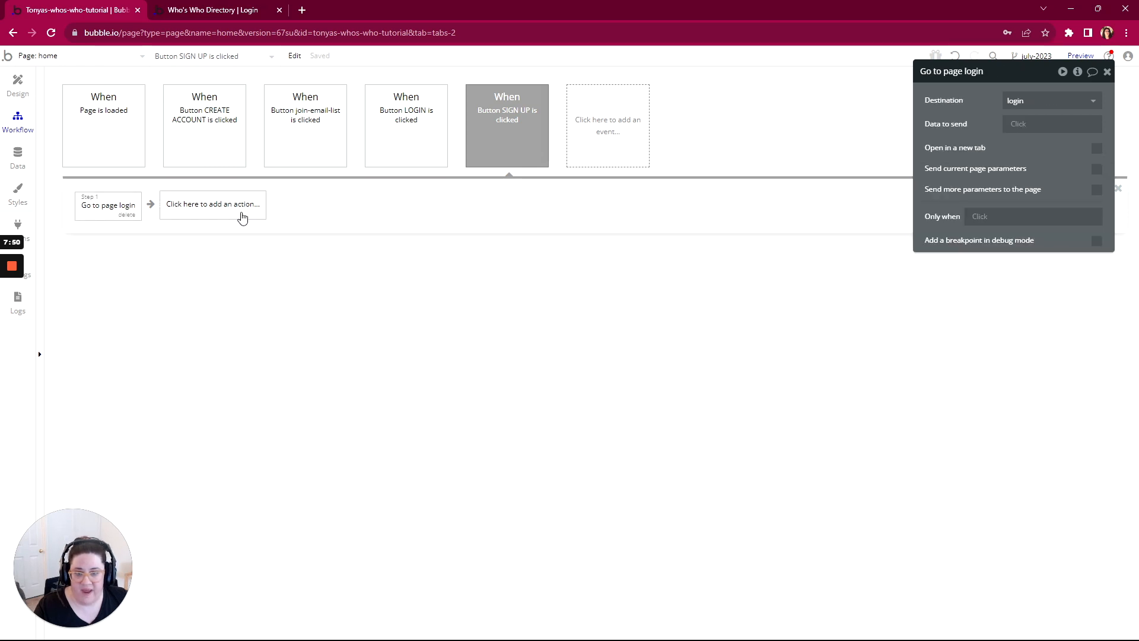
left_click(1017, 125)
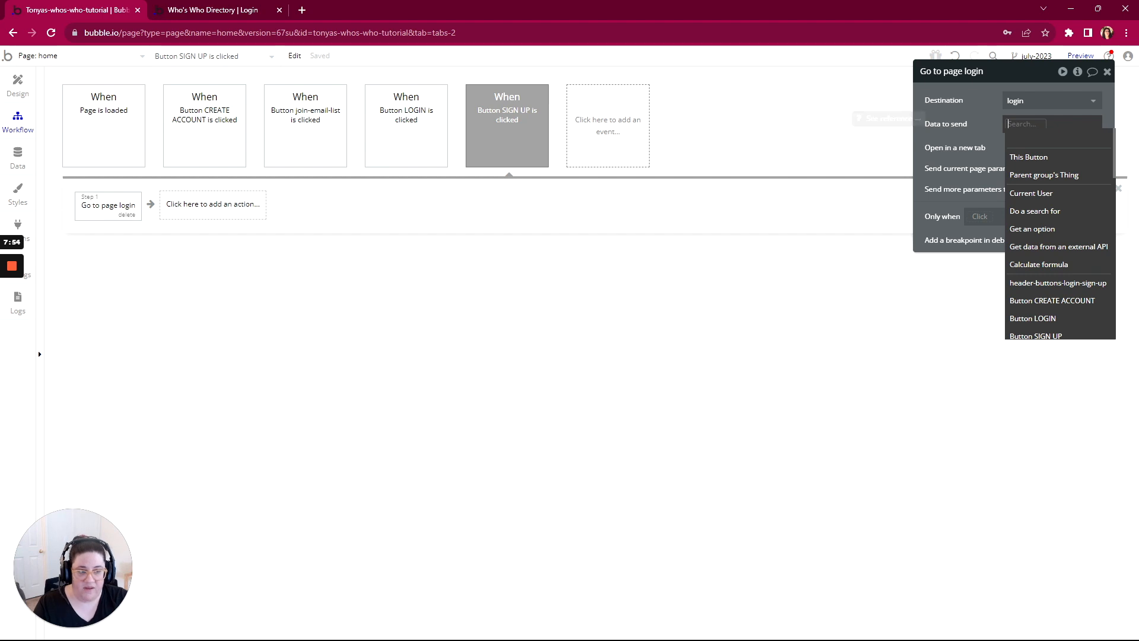
type("signup")
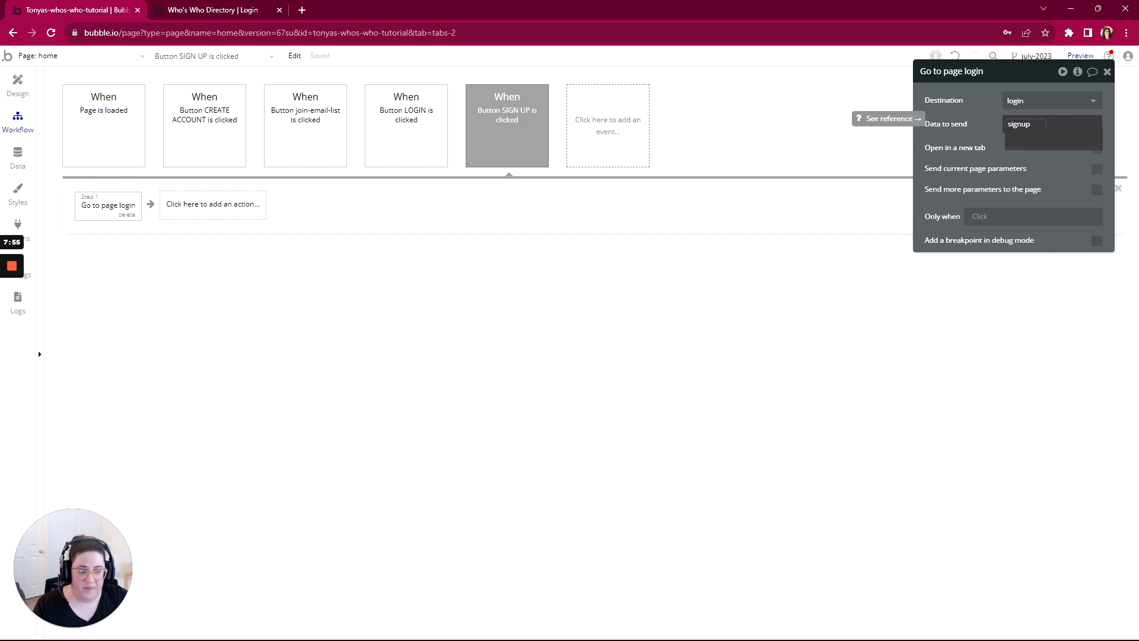
left_click(984, 132)
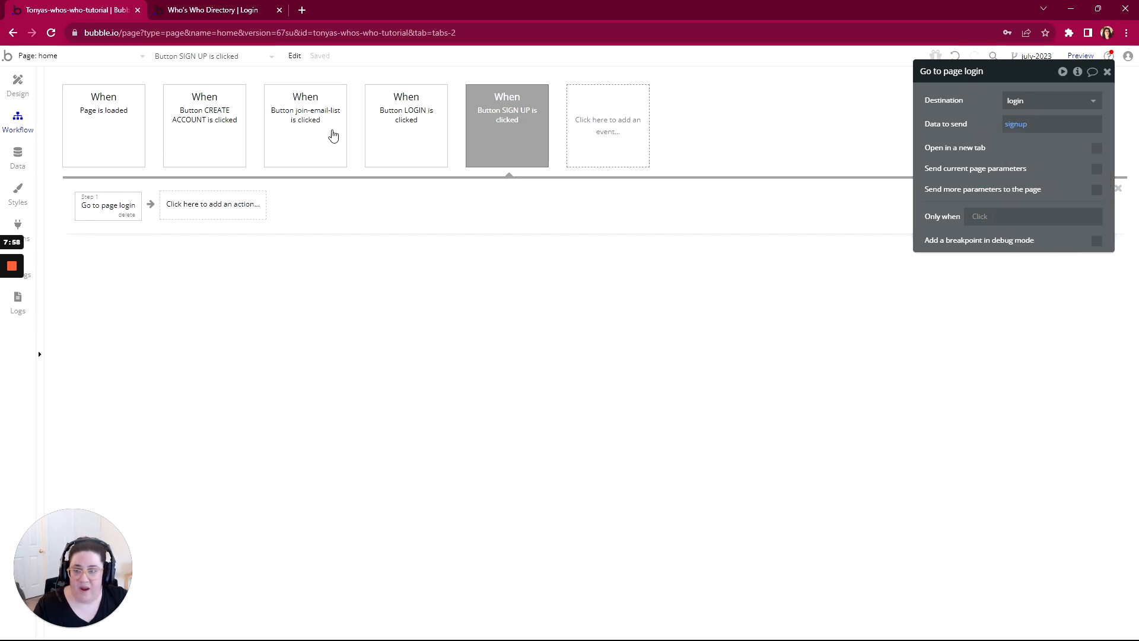
Step: In the CREATE ACCOUNT button's workflow, set the data to send in the Go to page login action to signup
left_click(232, 135)
left_click(127, 209)
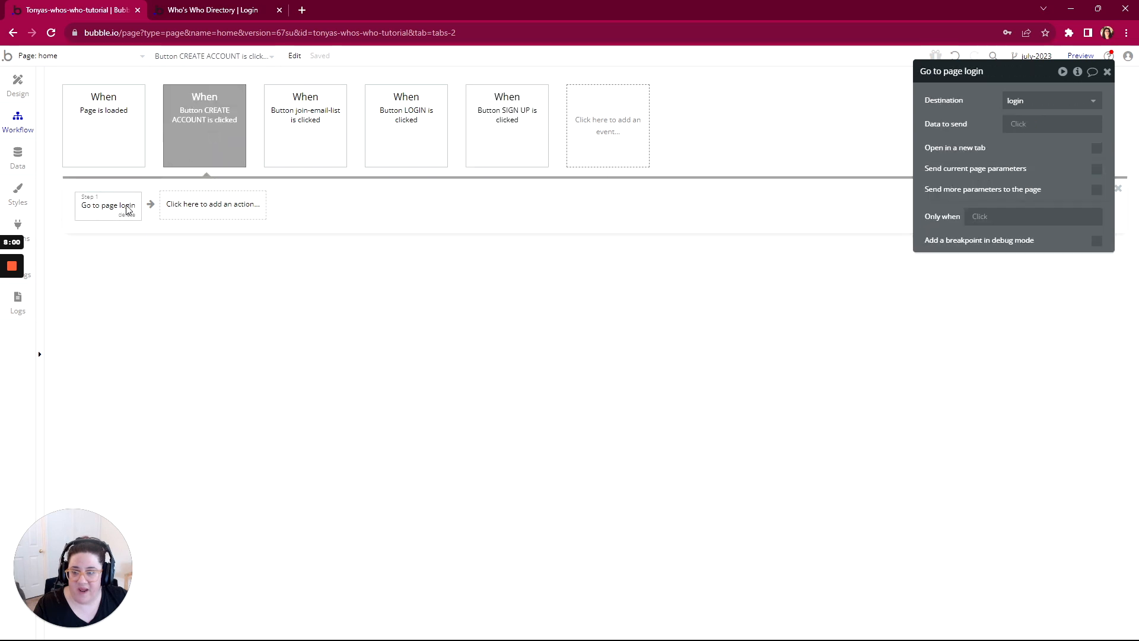
left_click(1022, 124)
type("s")
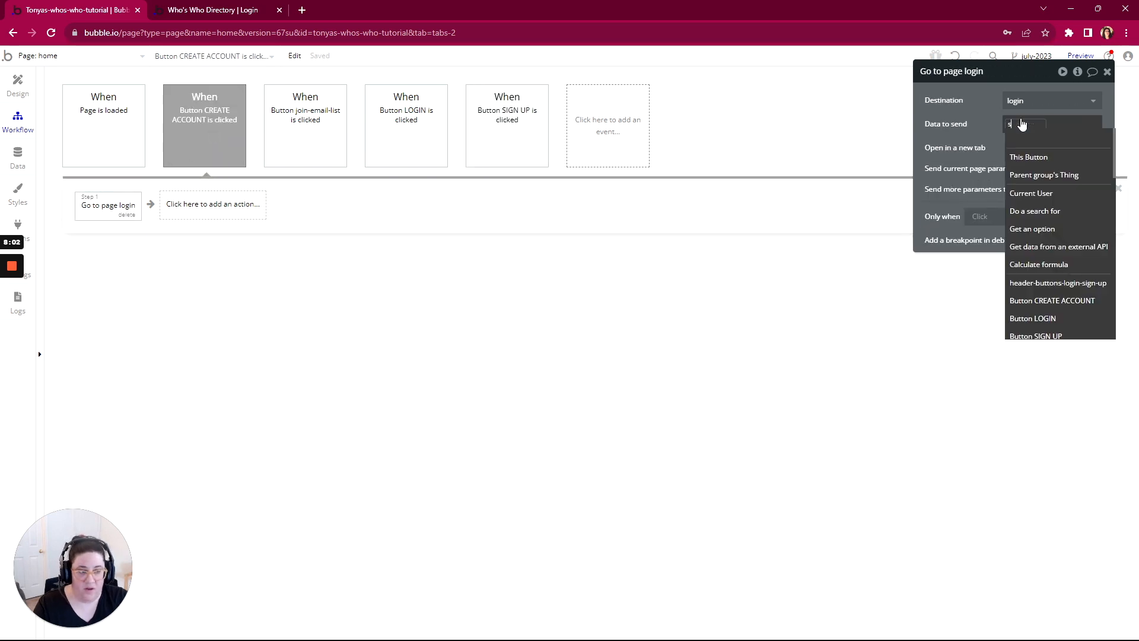
type("ignup")
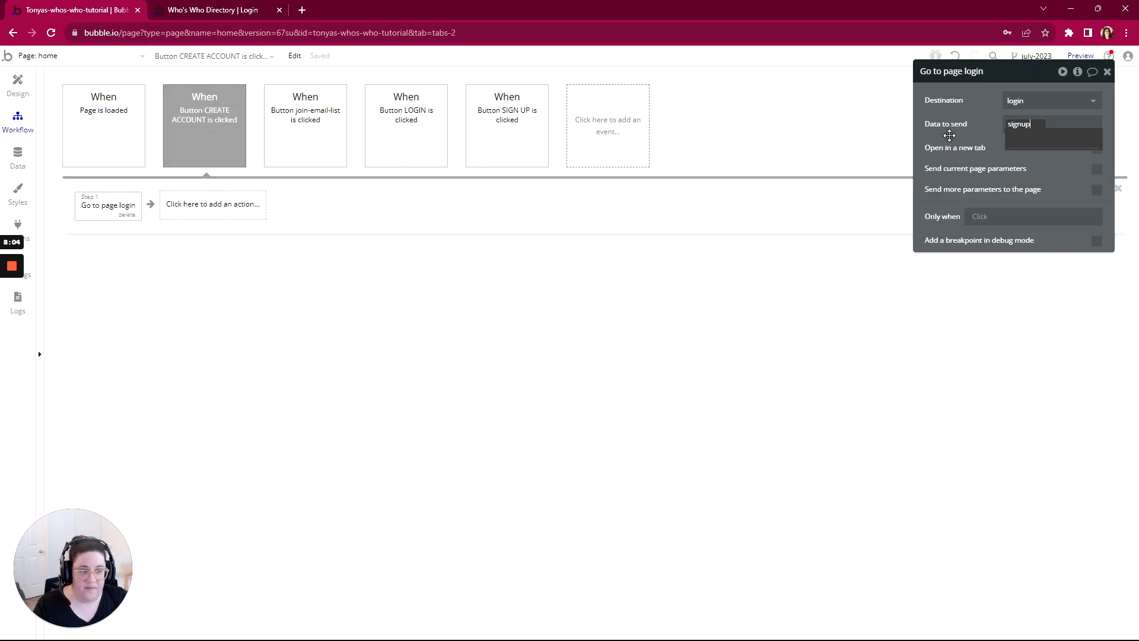
left_click(949, 136)
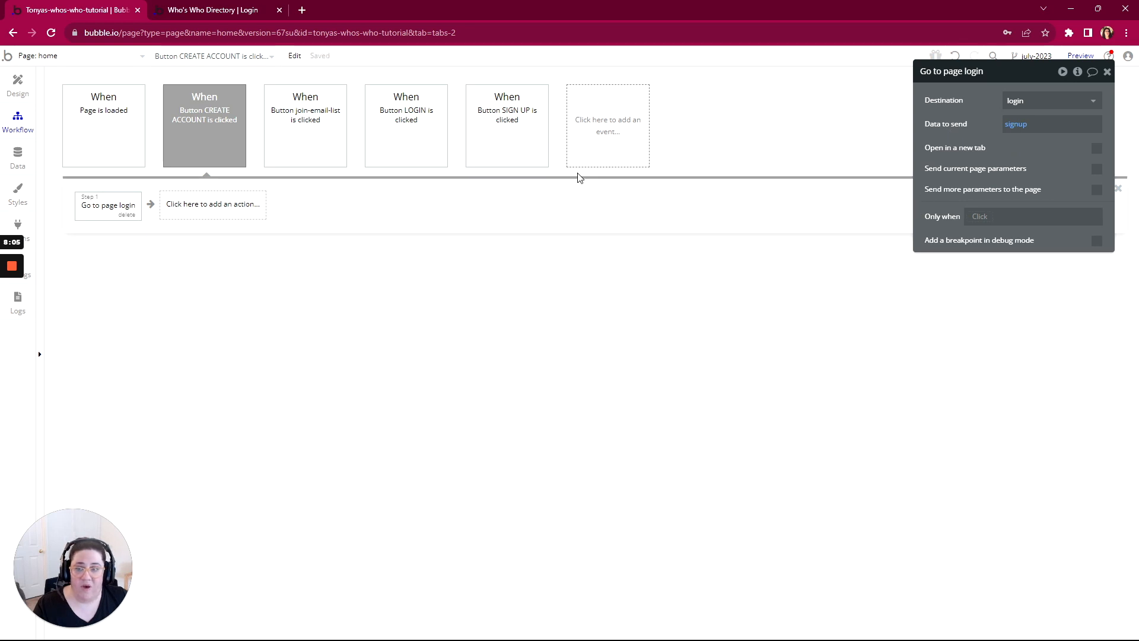
Step: In the header LOGIN button's workflow, set the data to send in the Go to page login action to login
left_click(18, 84)
left_click(754, 124)
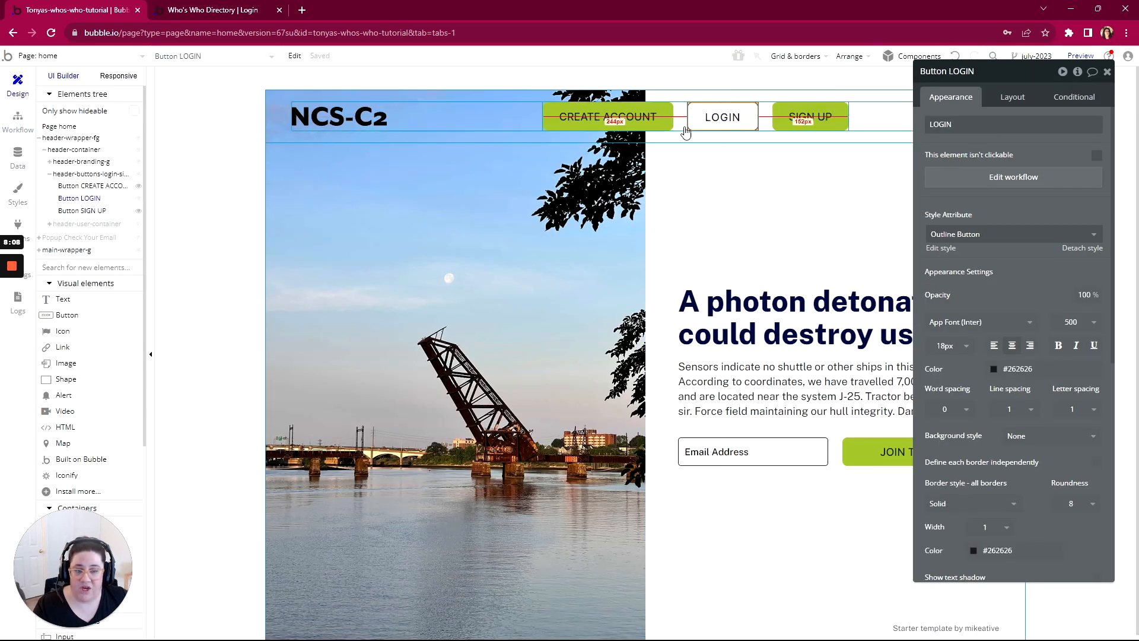
left_click(1037, 178)
left_click(112, 206)
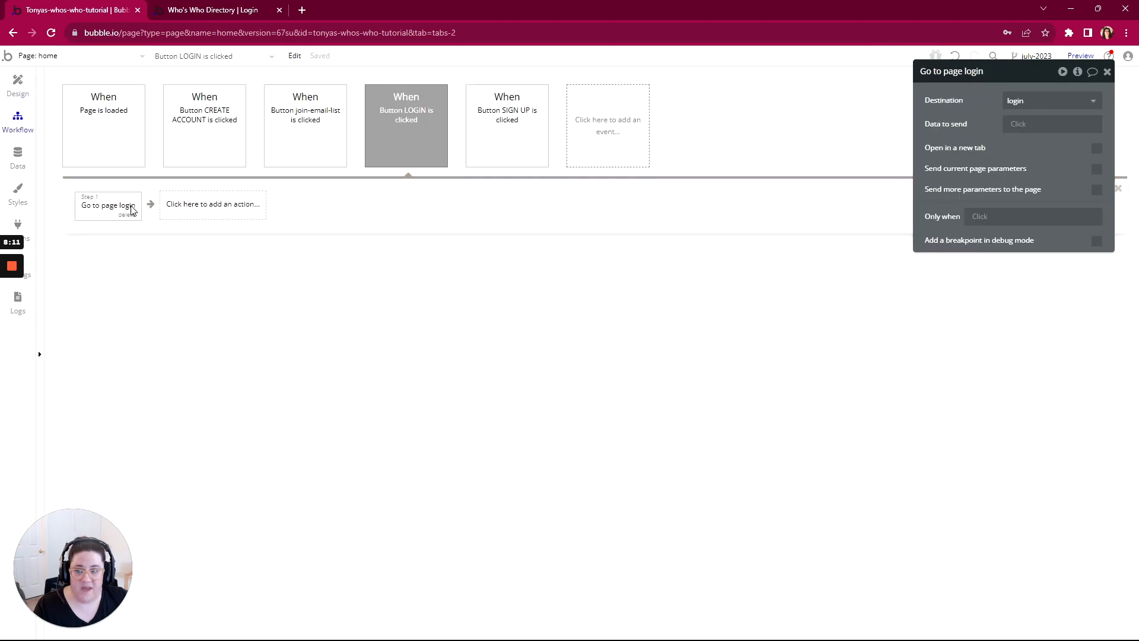
left_click(1035, 123)
type("login")
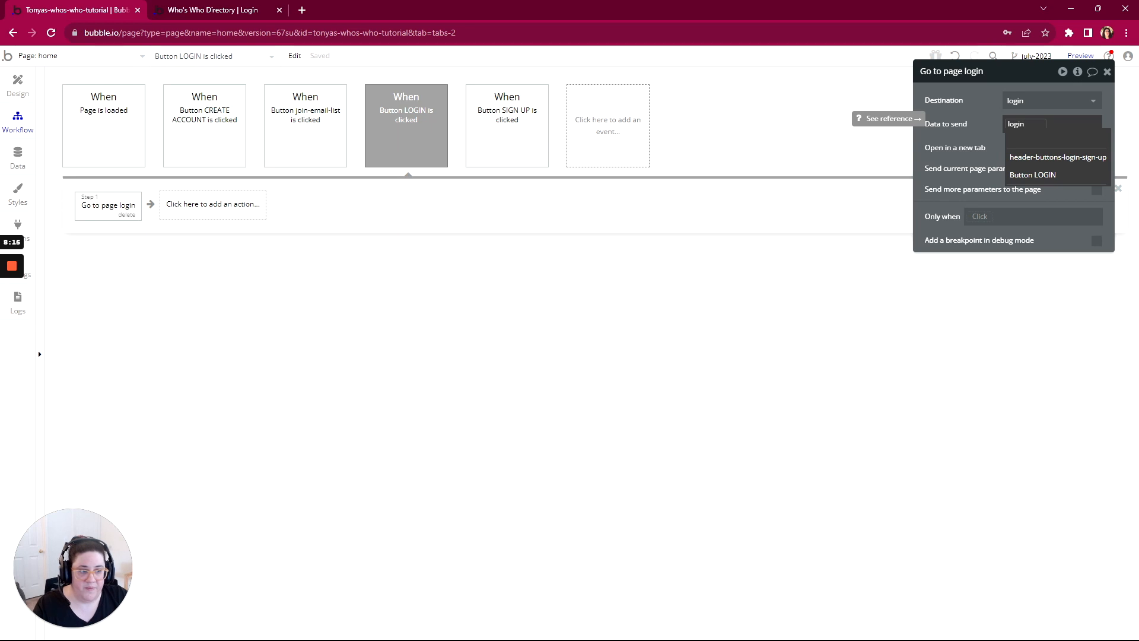
left_click(973, 129)
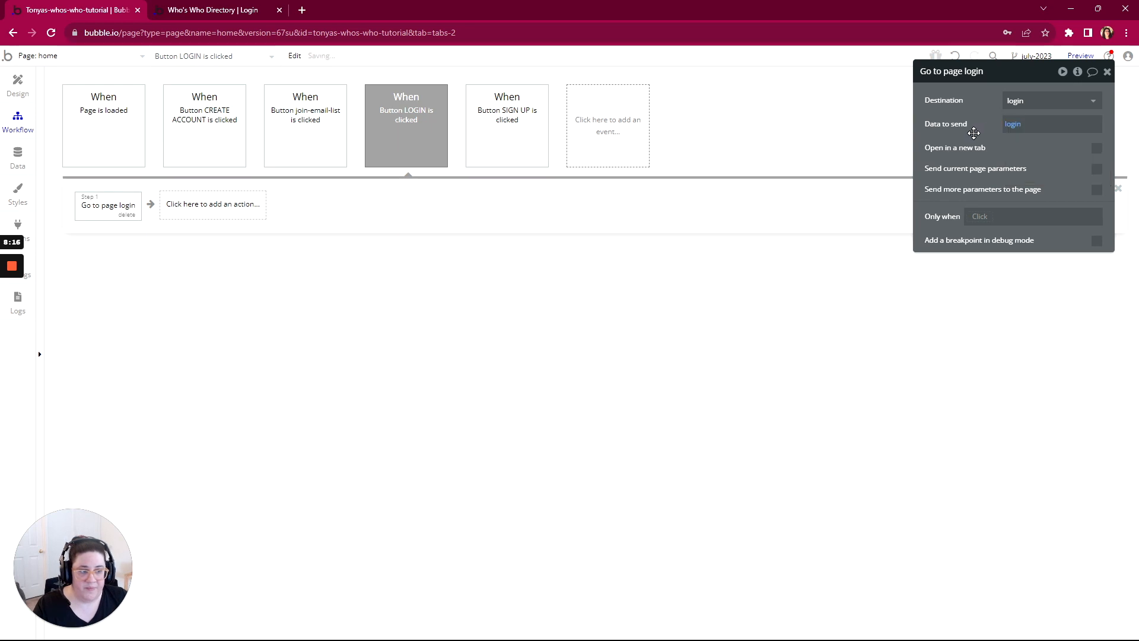
Step: Preview the home page without the debug_mode parameter and test where the CREATE ACCOUNT and LOGIN buttons lead
left_click(1089, 57)
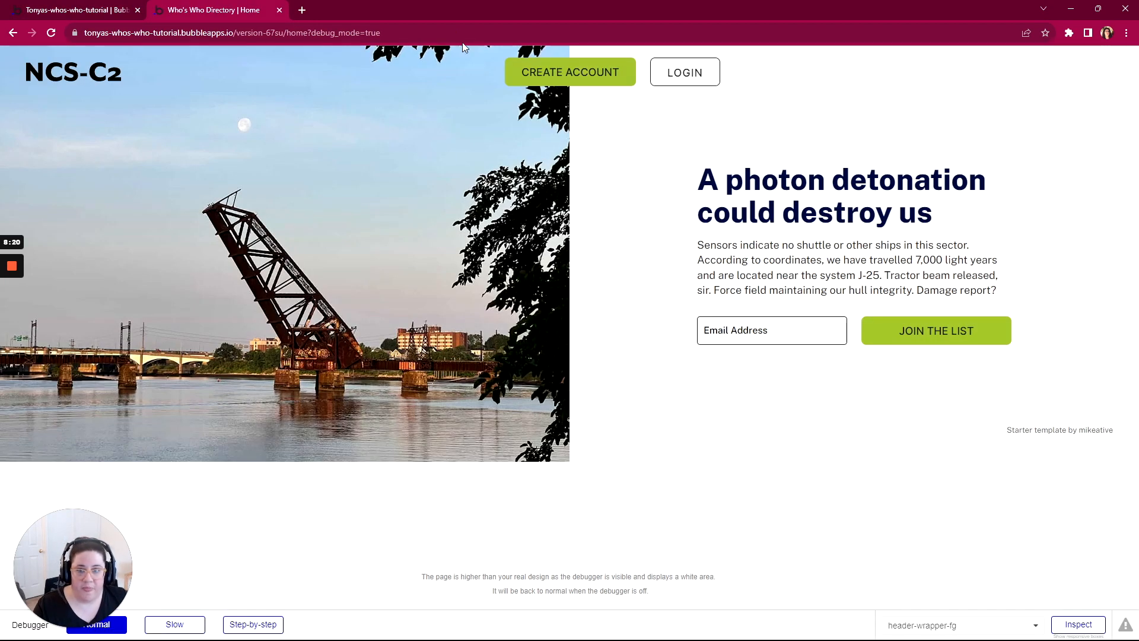
left_click_drag(409, 33, 334, 32)
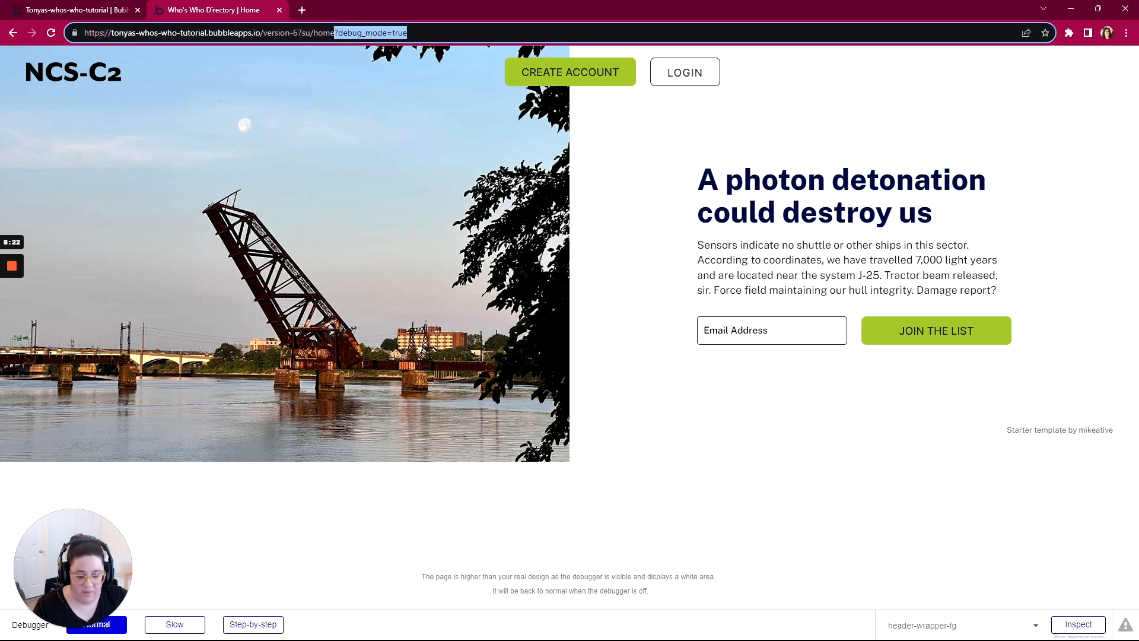
key("BackSpace")
key("Return")
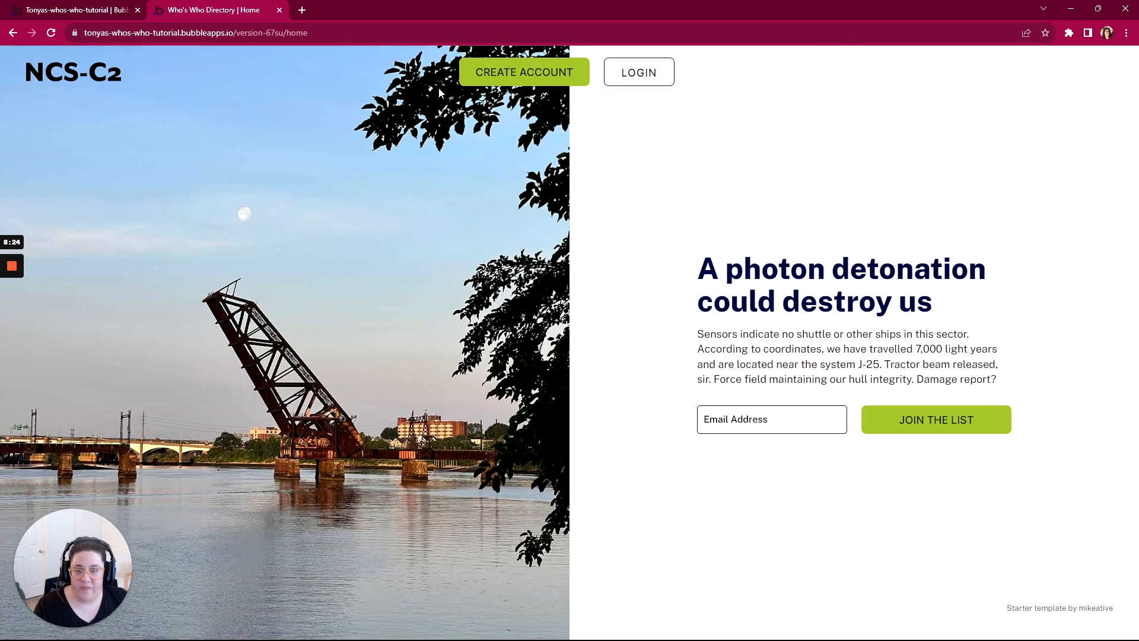
left_click(518, 72)
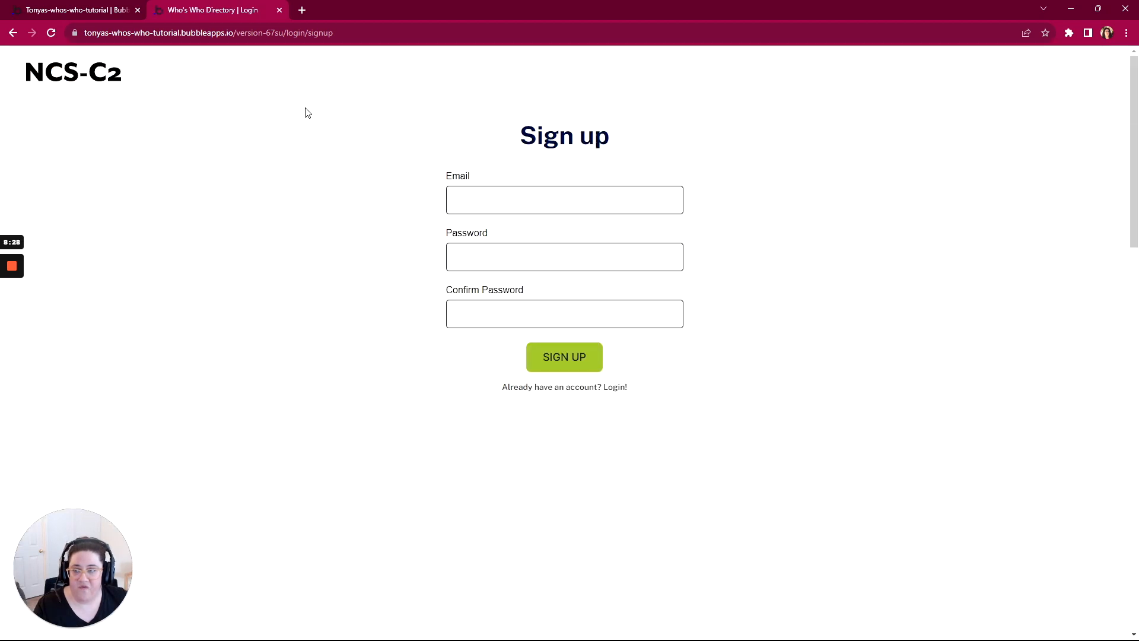
left_click(13, 33)
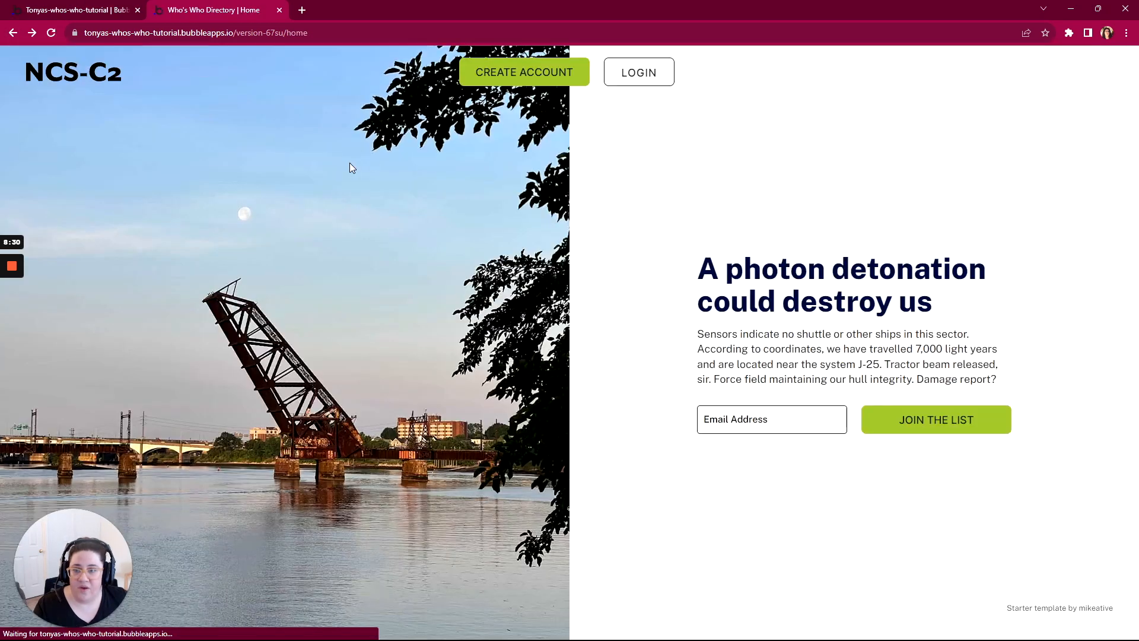
left_click(627, 74)
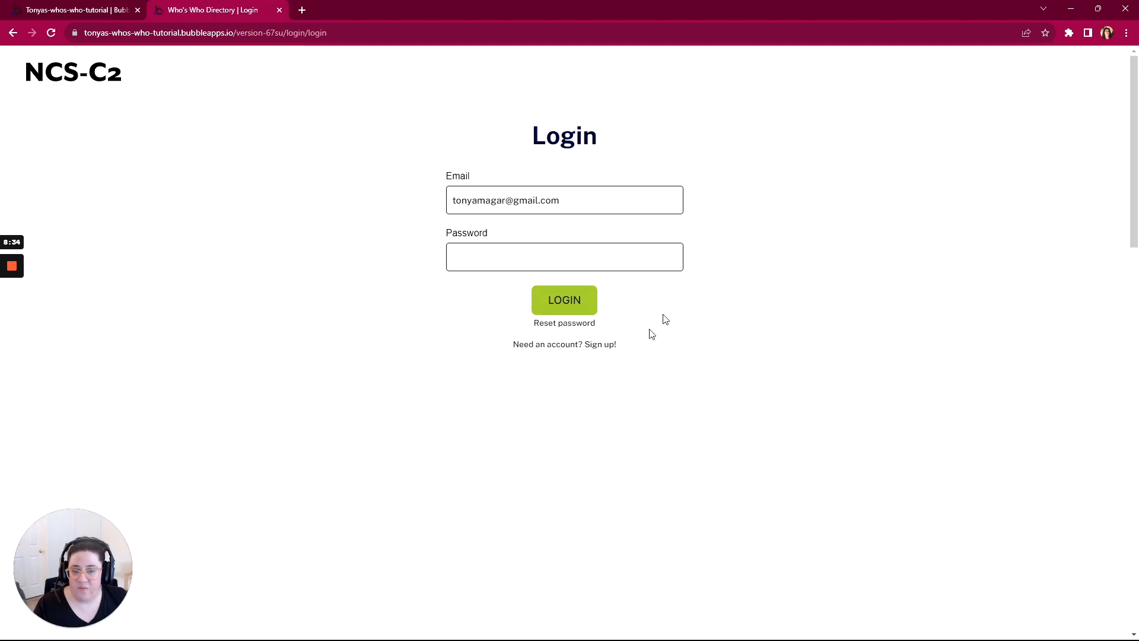
Step: Back in the Bubble editor, re-enable the login page's disabled Page is loaded workflow and open its Go to page index action
left_click(81, 10)
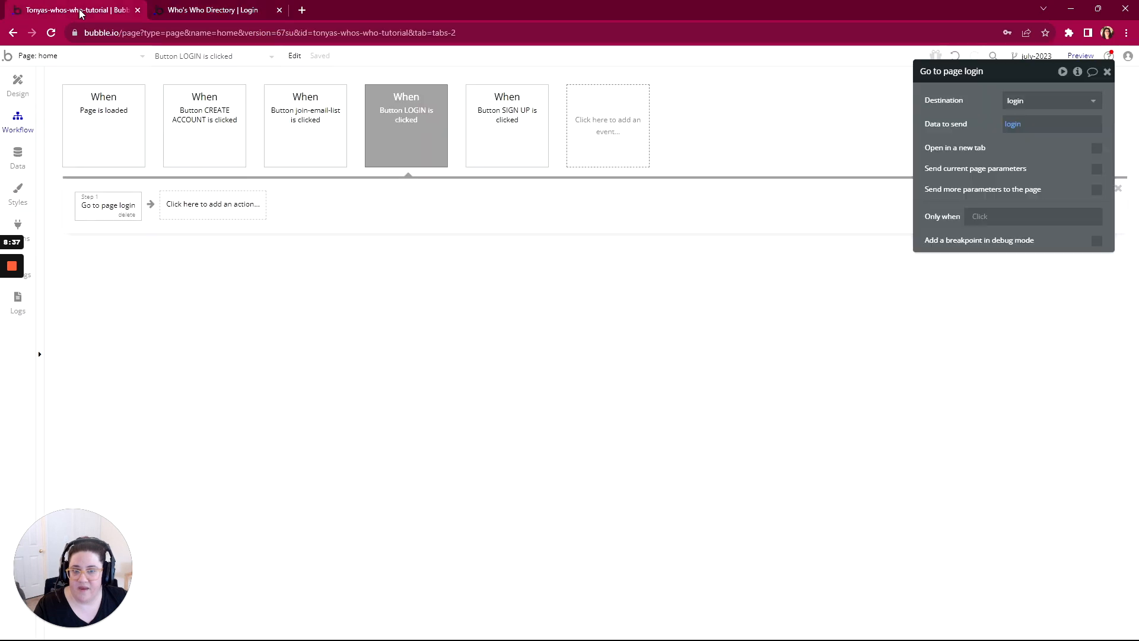
left_click(108, 127)
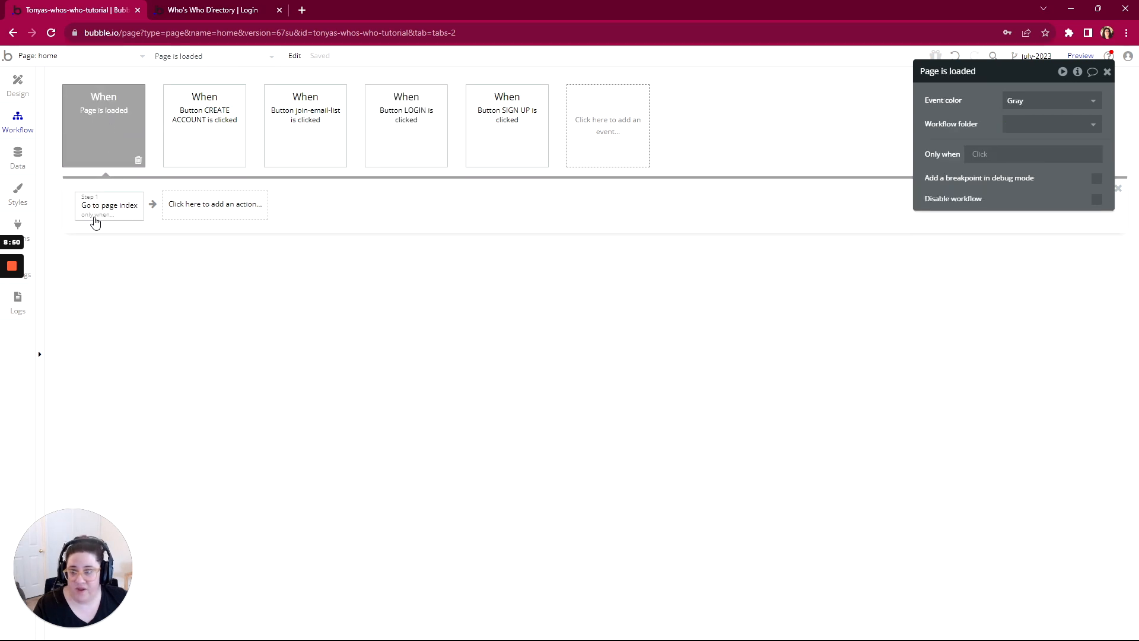
left_click(41, 57)
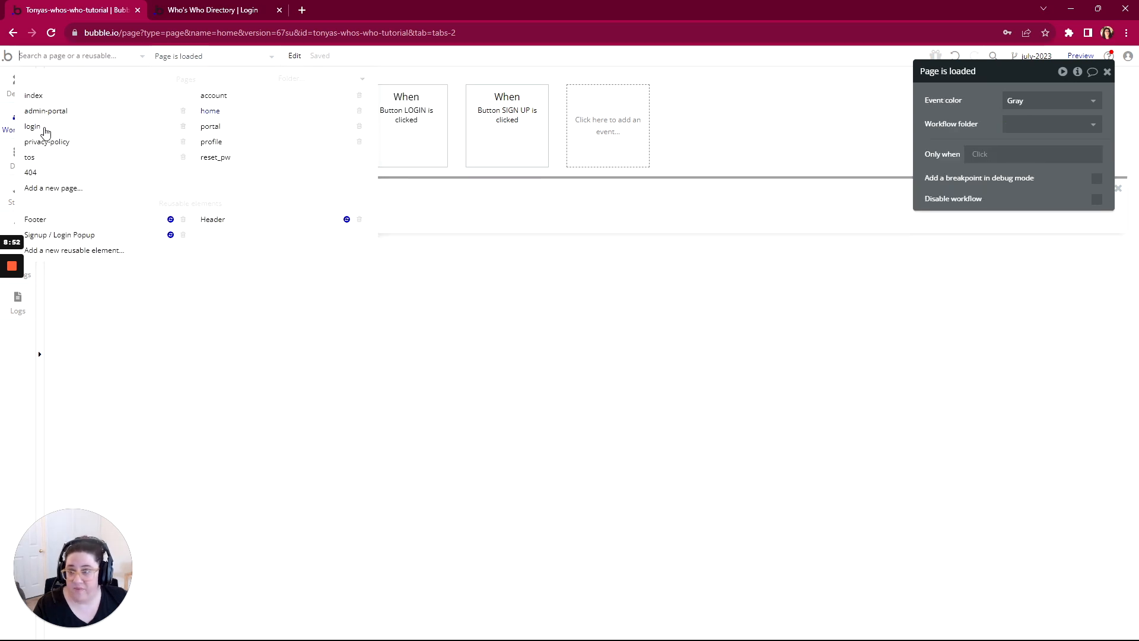
left_click(49, 135)
left_click(128, 138)
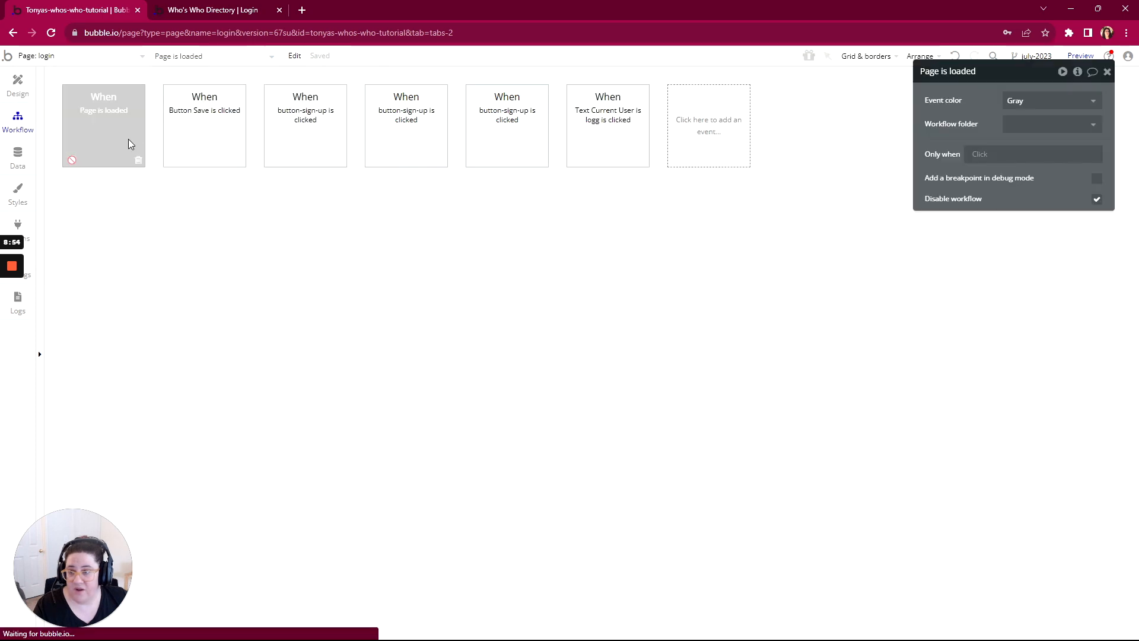
left_click(1096, 200)
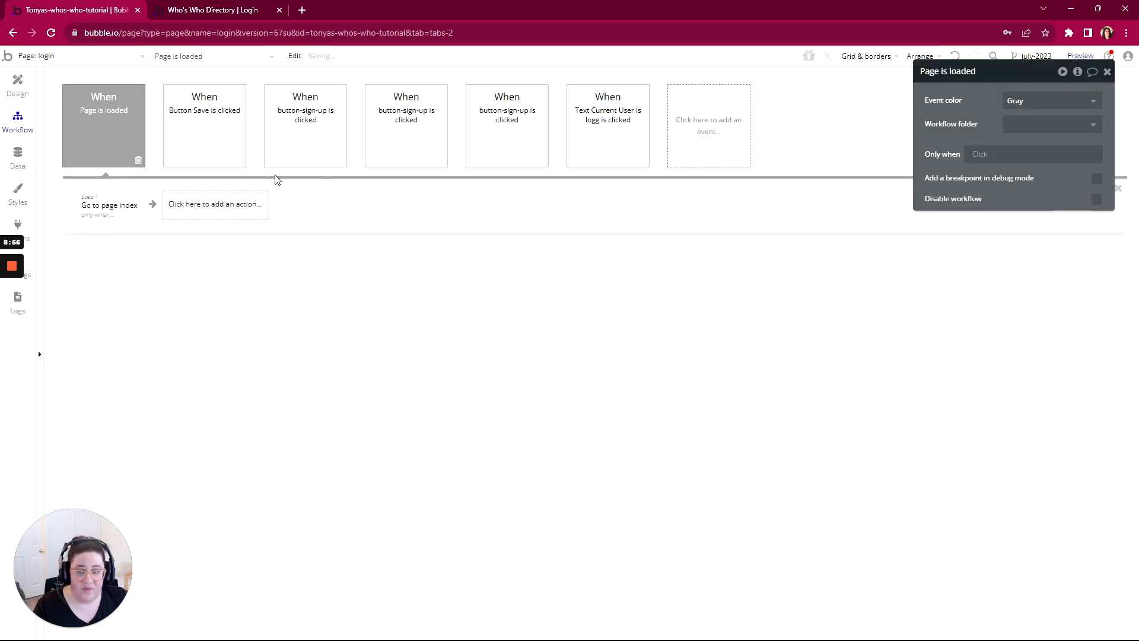
left_click(98, 204)
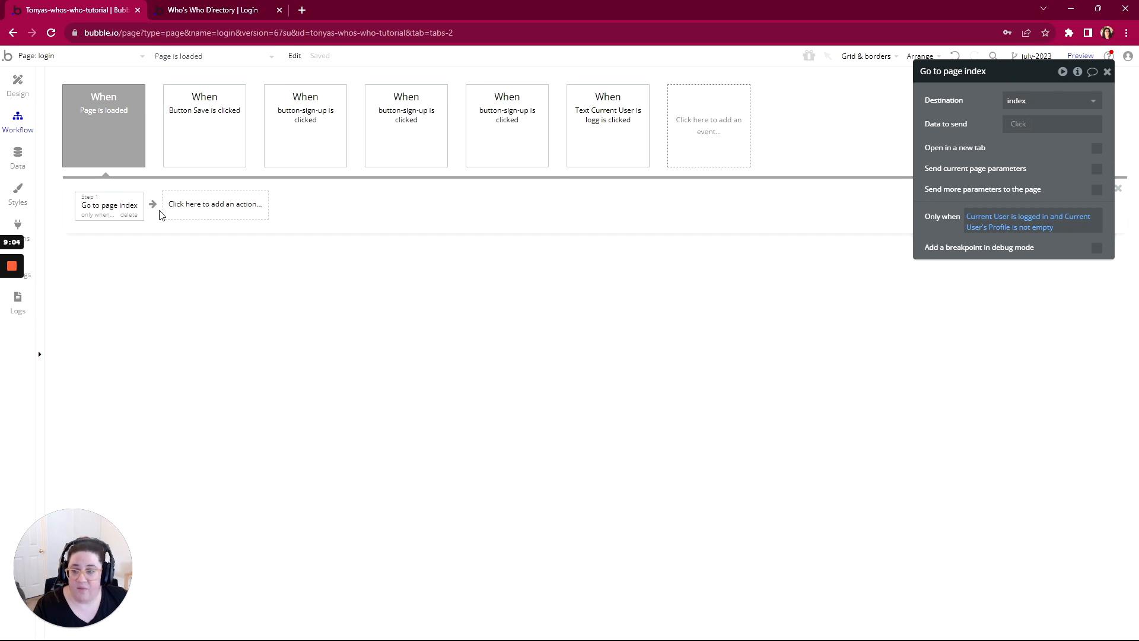
Step: Add a second action to the Page is loaded workflow that goes to the login page and sends signup as data
left_click(194, 206)
mouse_move(194, 273)
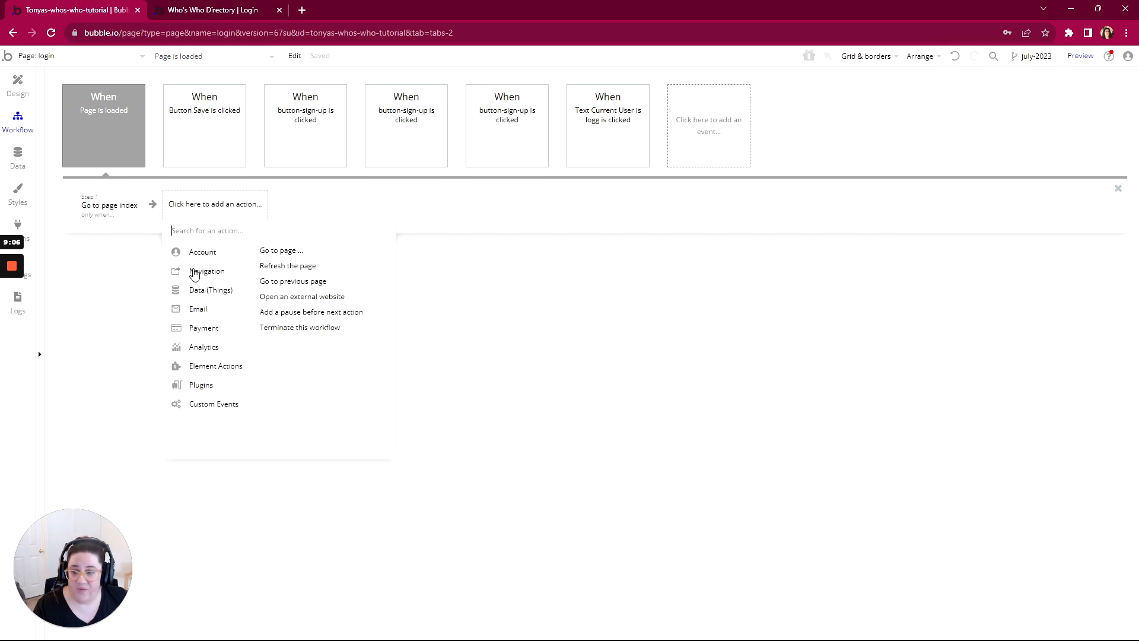
left_click(280, 252)
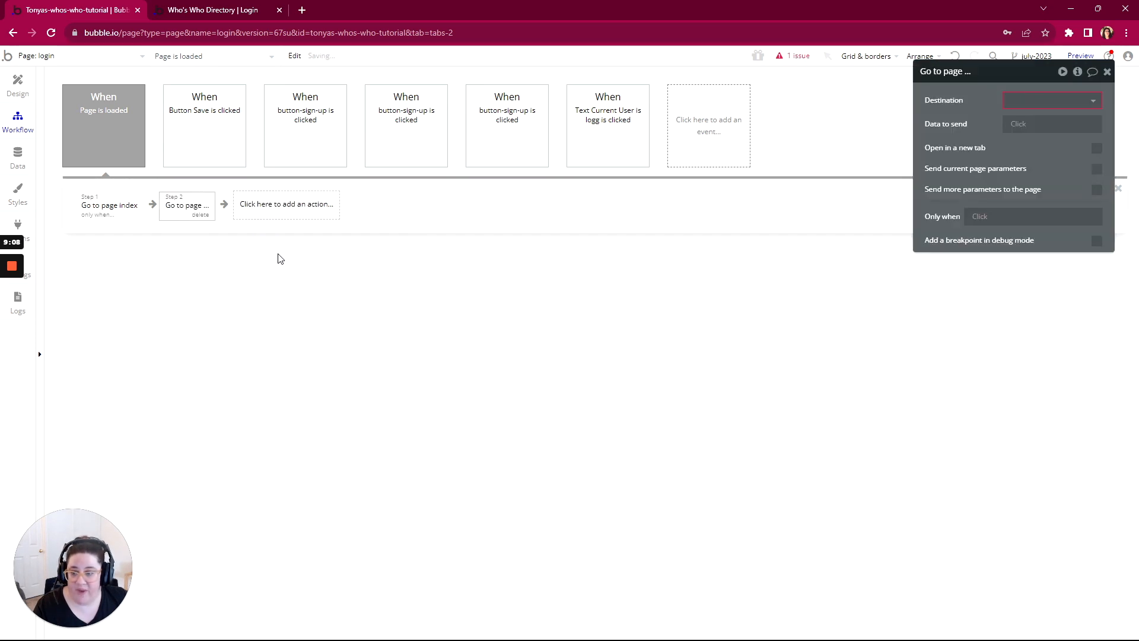
left_click(1034, 102)
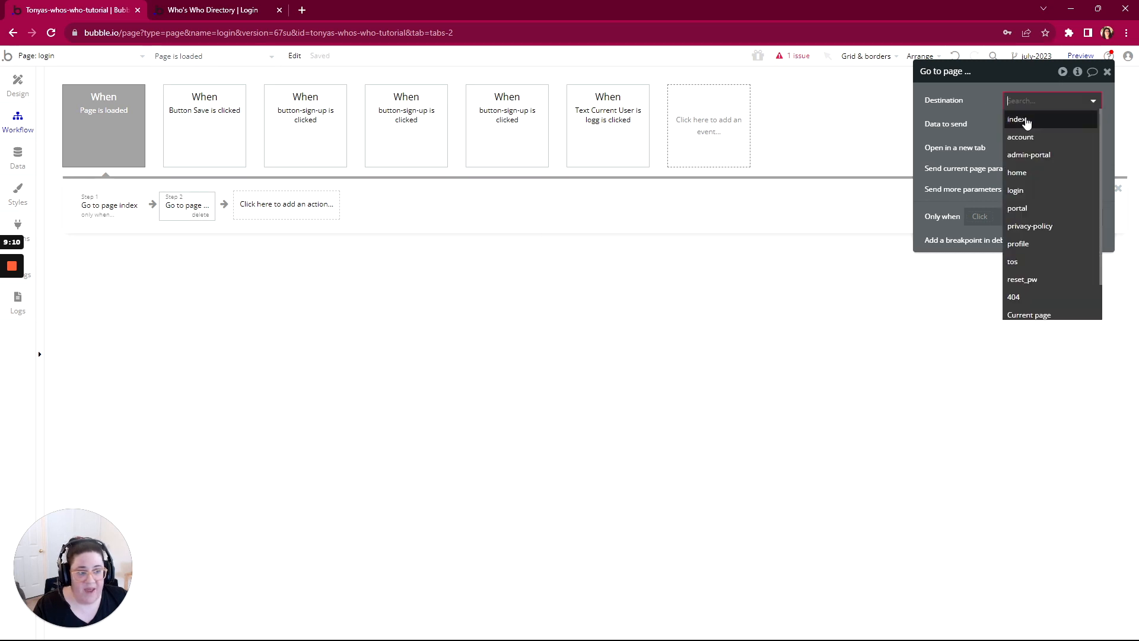
left_click(1019, 191)
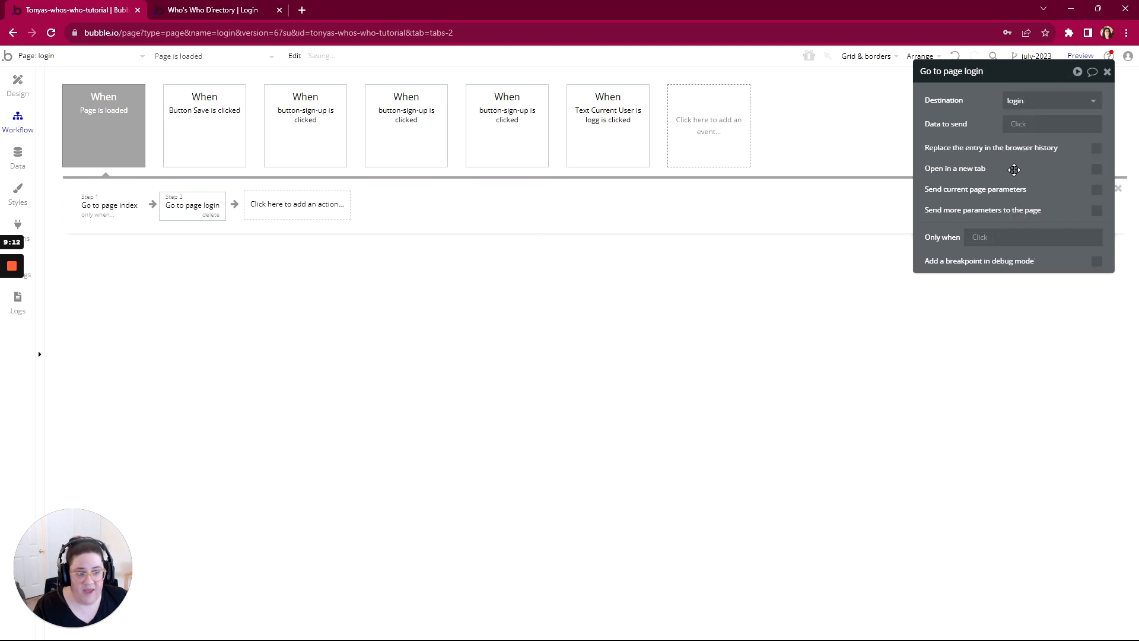
left_click(1016, 125)
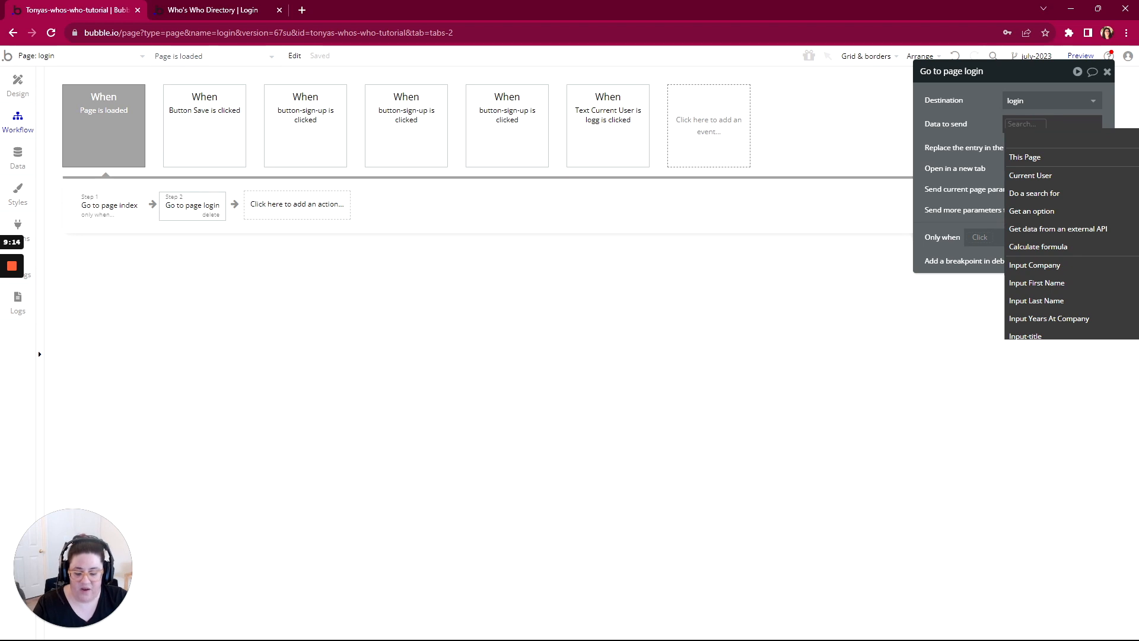
type("signup")
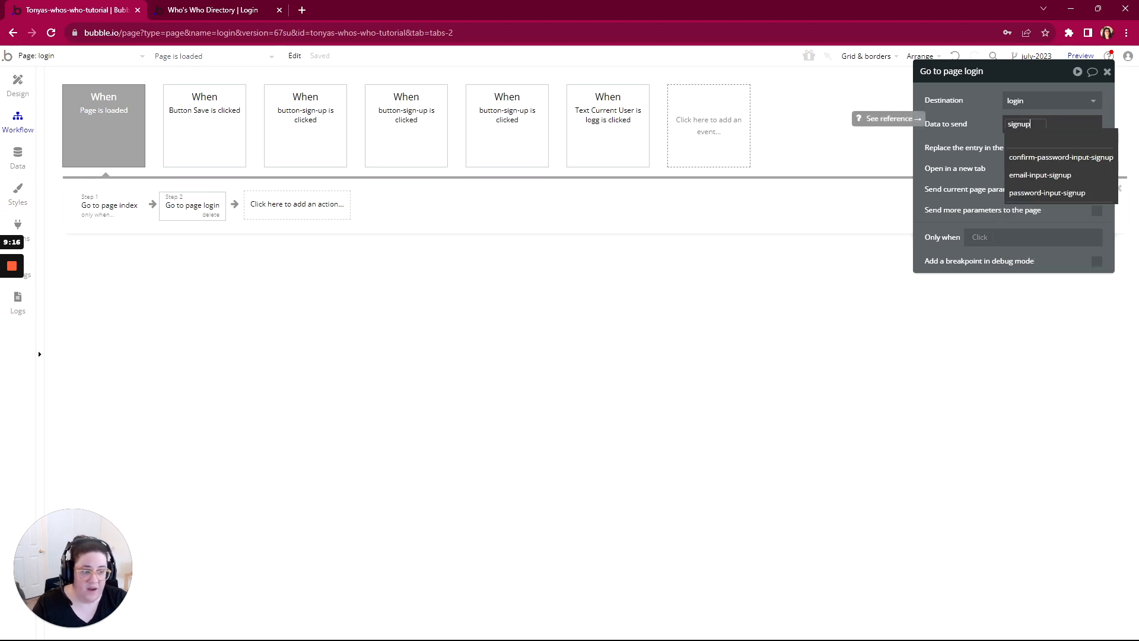
left_click(981, 121)
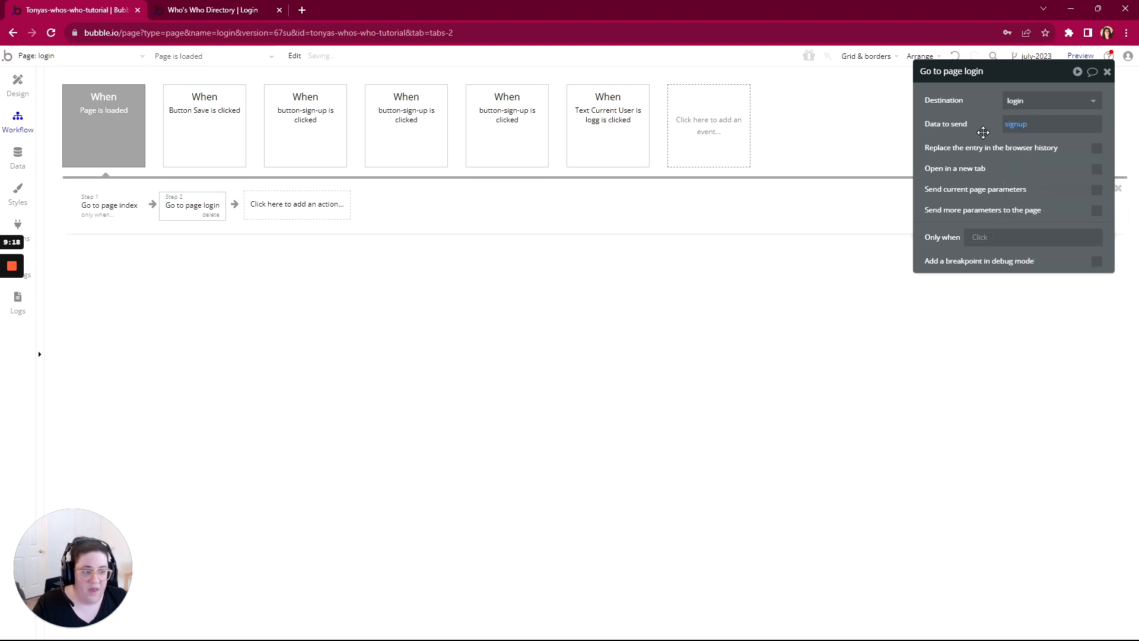
Step: Run the Go to page login action only when item #2 of the page URL's path segments list is empty
left_click(979, 237)
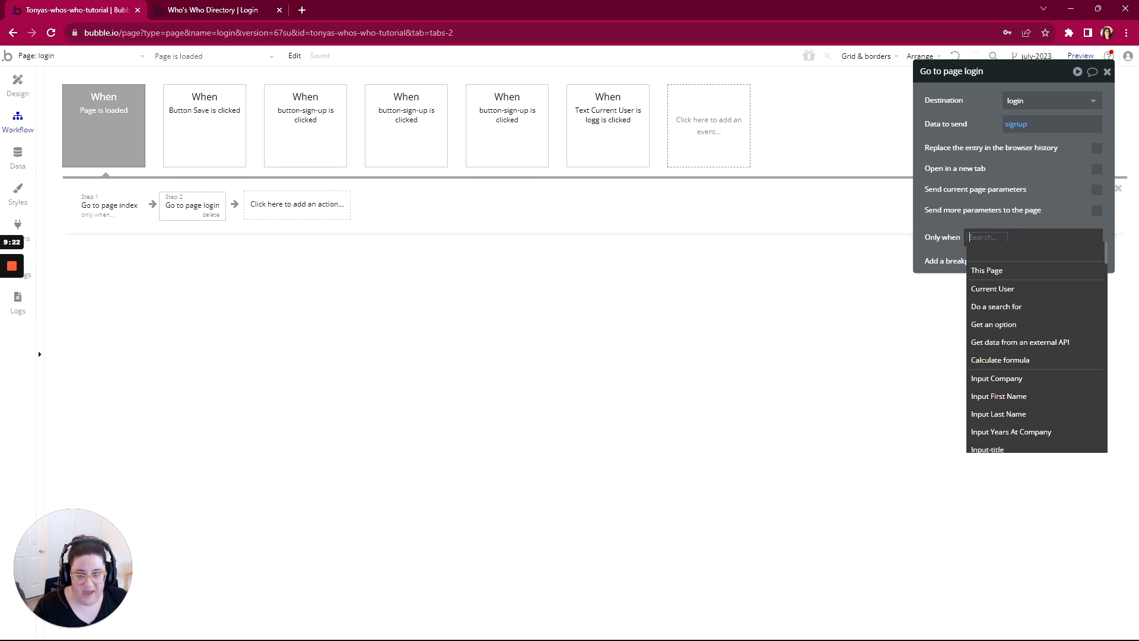
type("get")
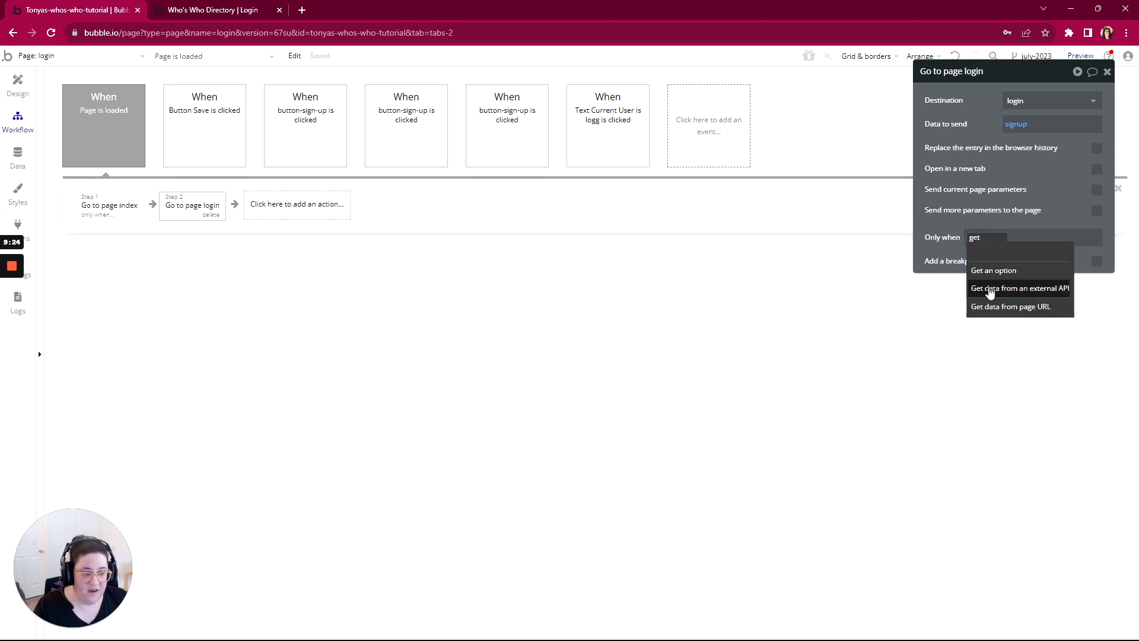
left_click(988, 309)
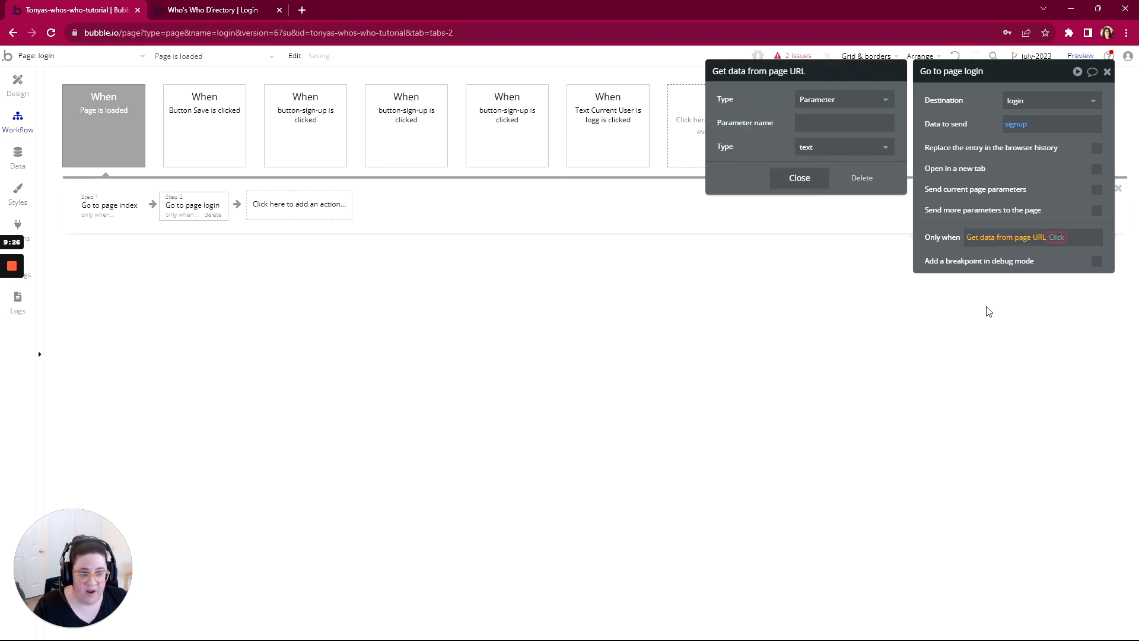
left_click(829, 108)
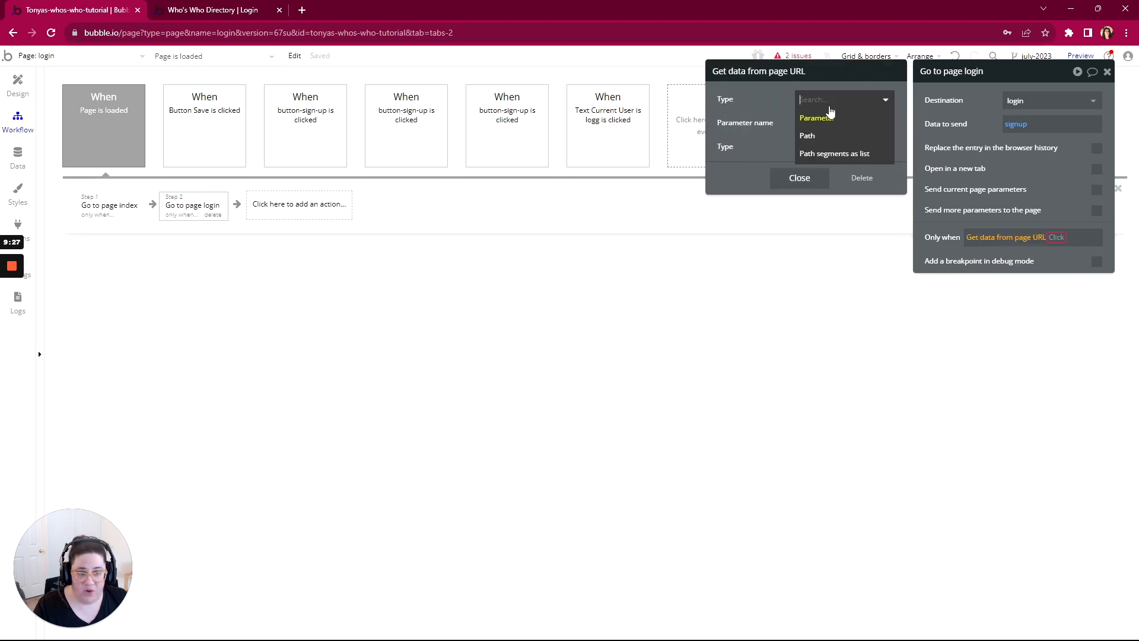
left_click(817, 155)
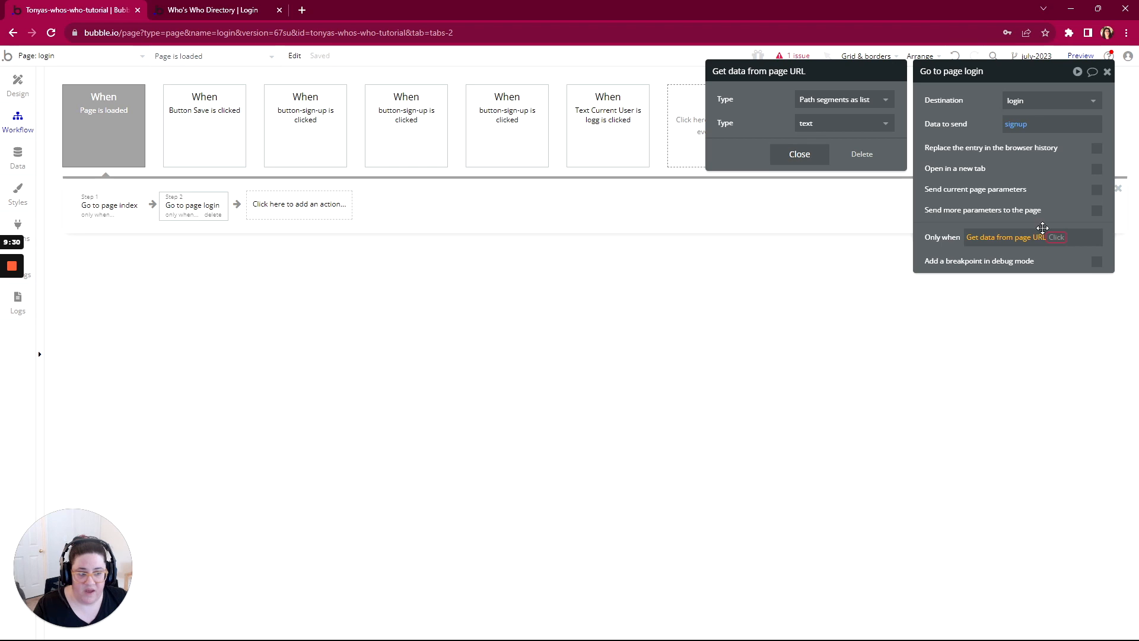
left_click(1059, 237)
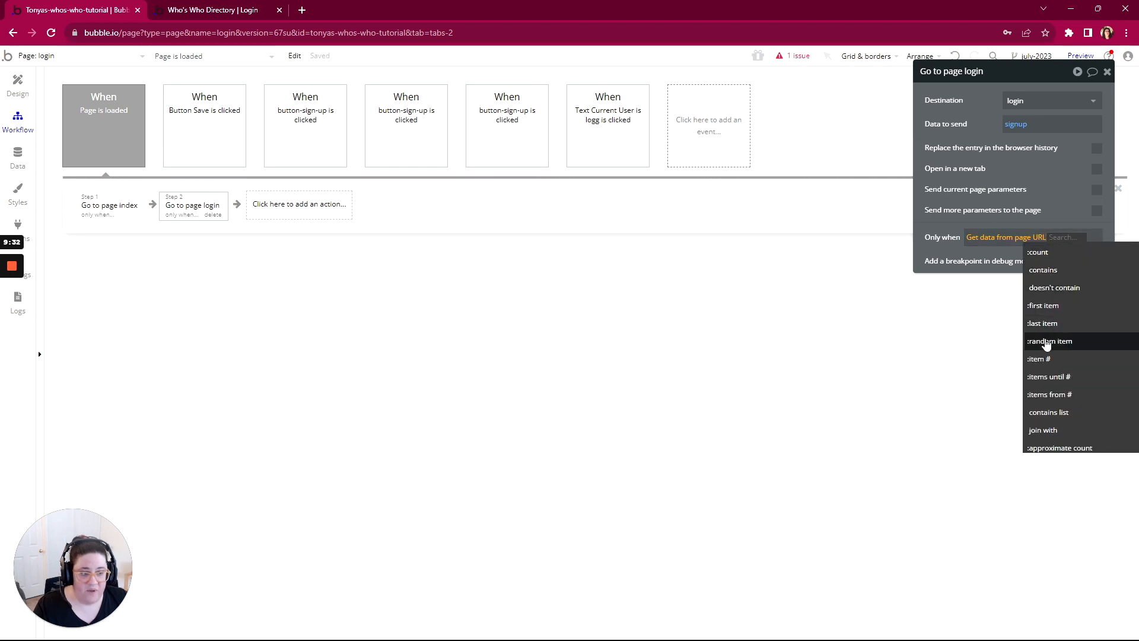
left_click(1041, 360)
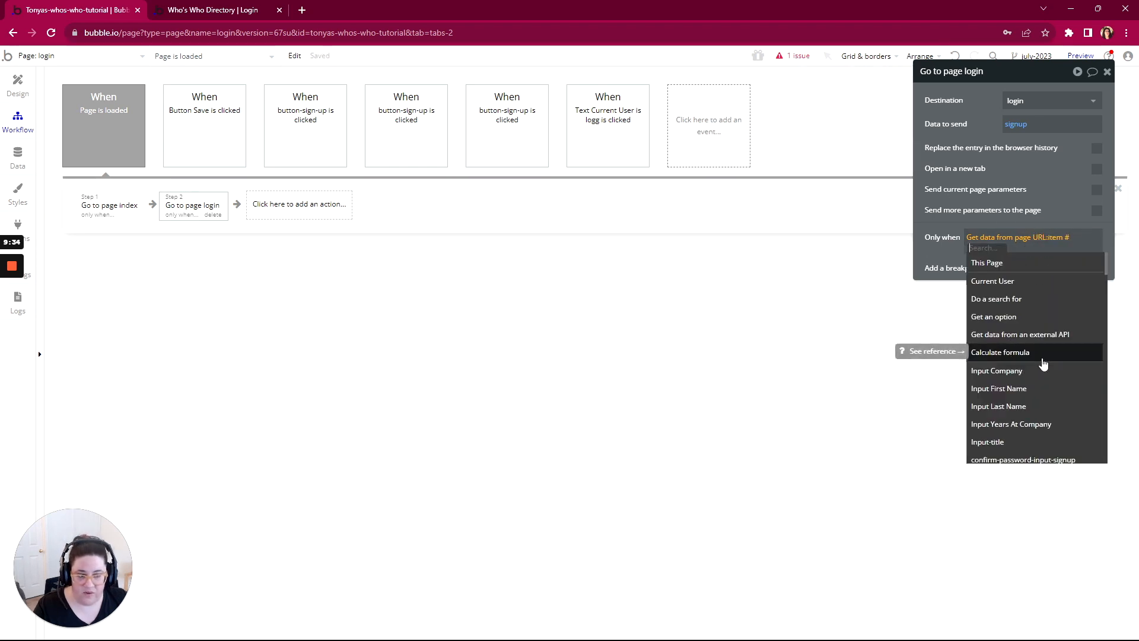
type("2")
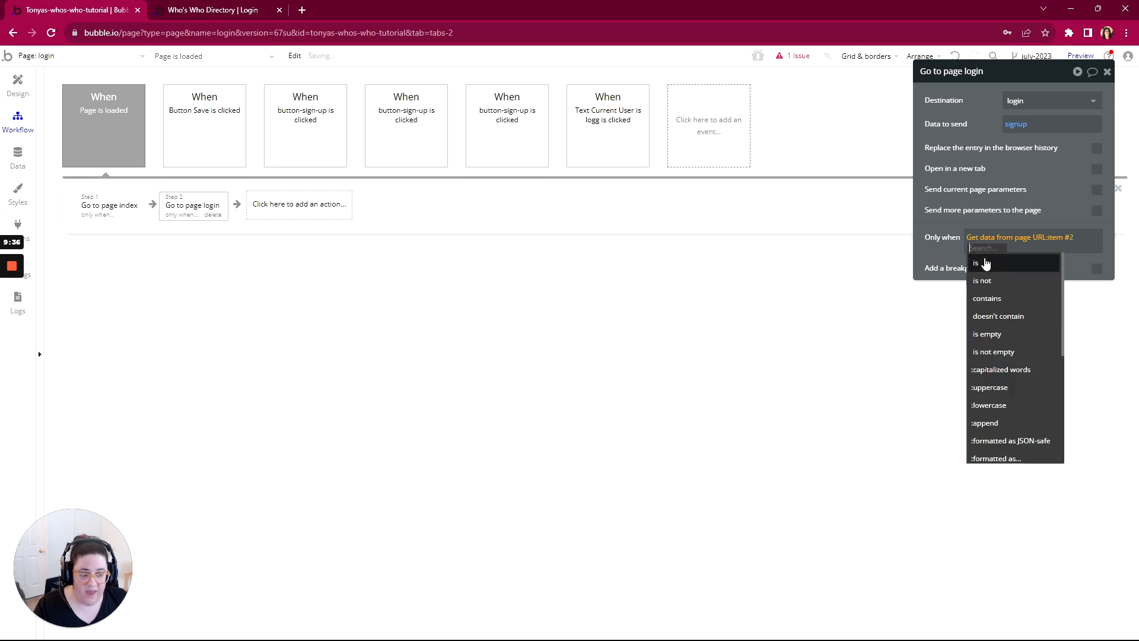
left_click(989, 336)
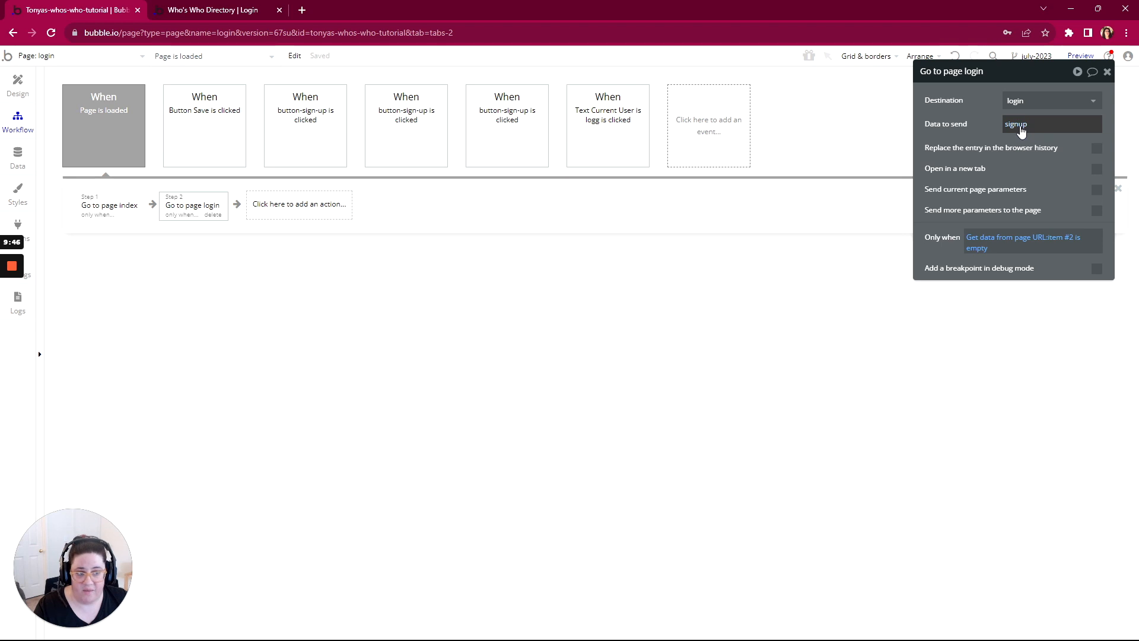
Step: Preview the login page to test the redirect to its signup segment
left_click(1081, 56)
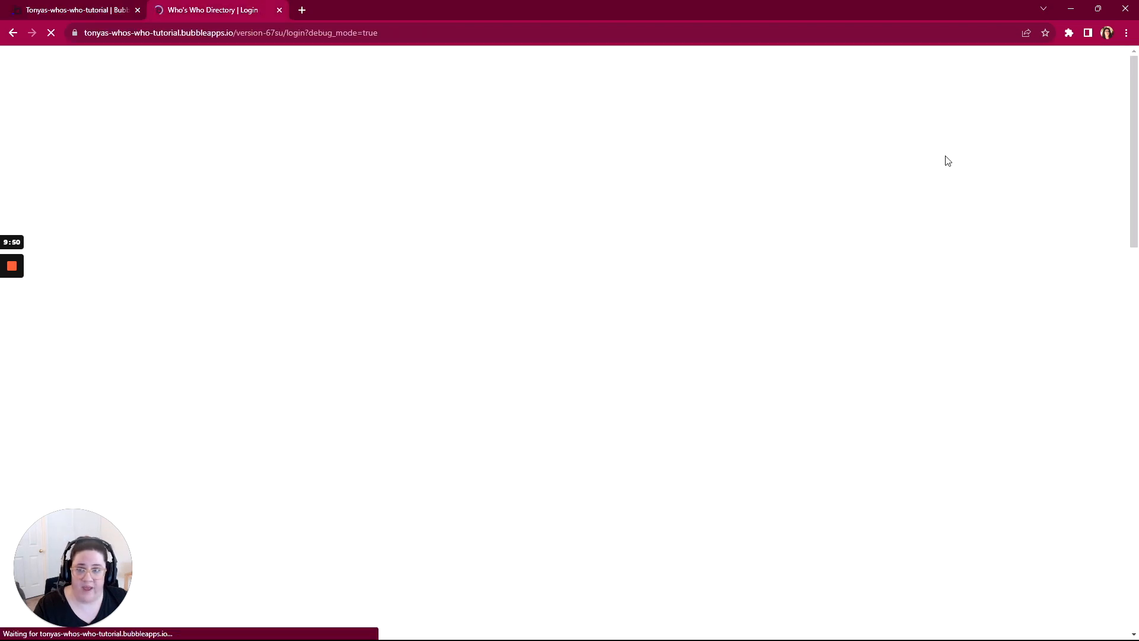
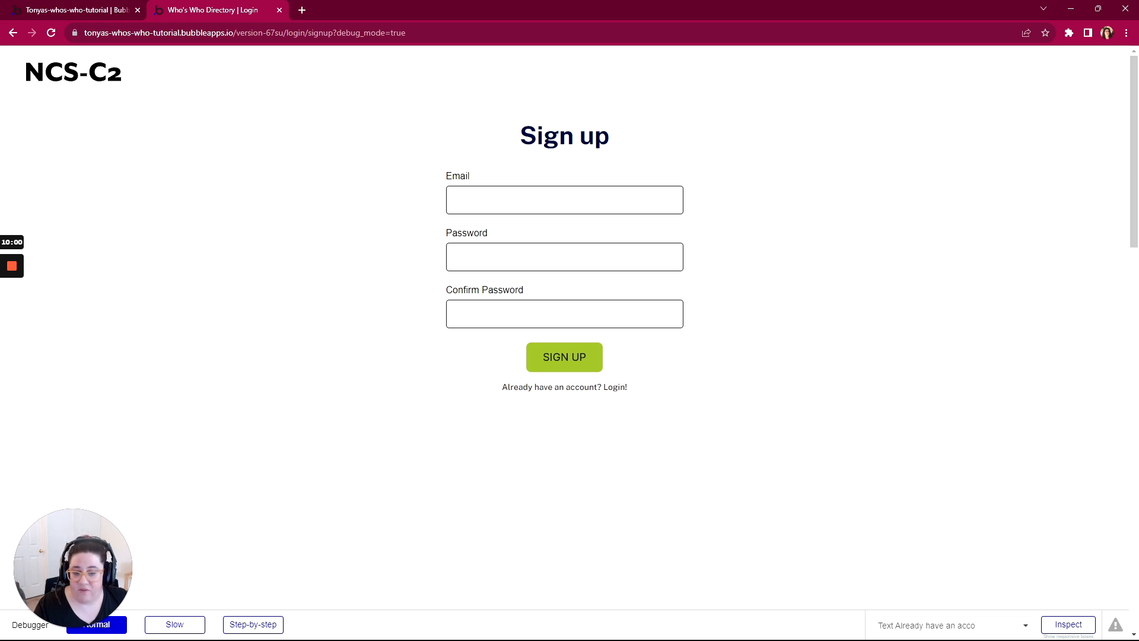
Step: Back in the Bubble editor's design view, make the sign-up-g, login-g, reset-g and profile-create-g groups inside main-wrapper-group visible on the canvas
left_click(77, 10)
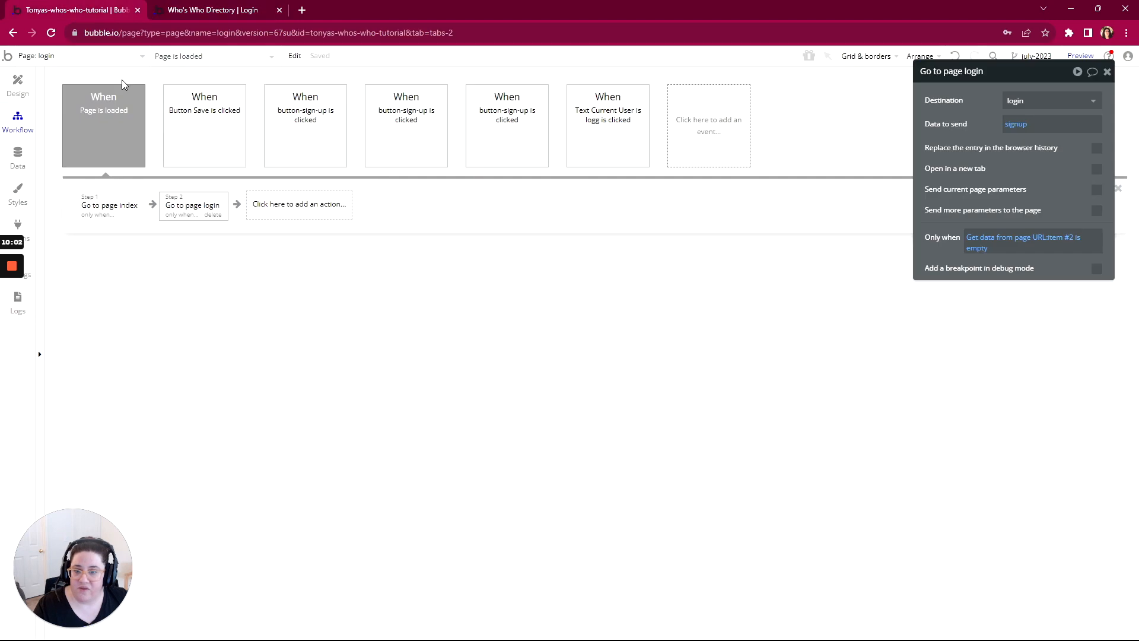
left_click(18, 83)
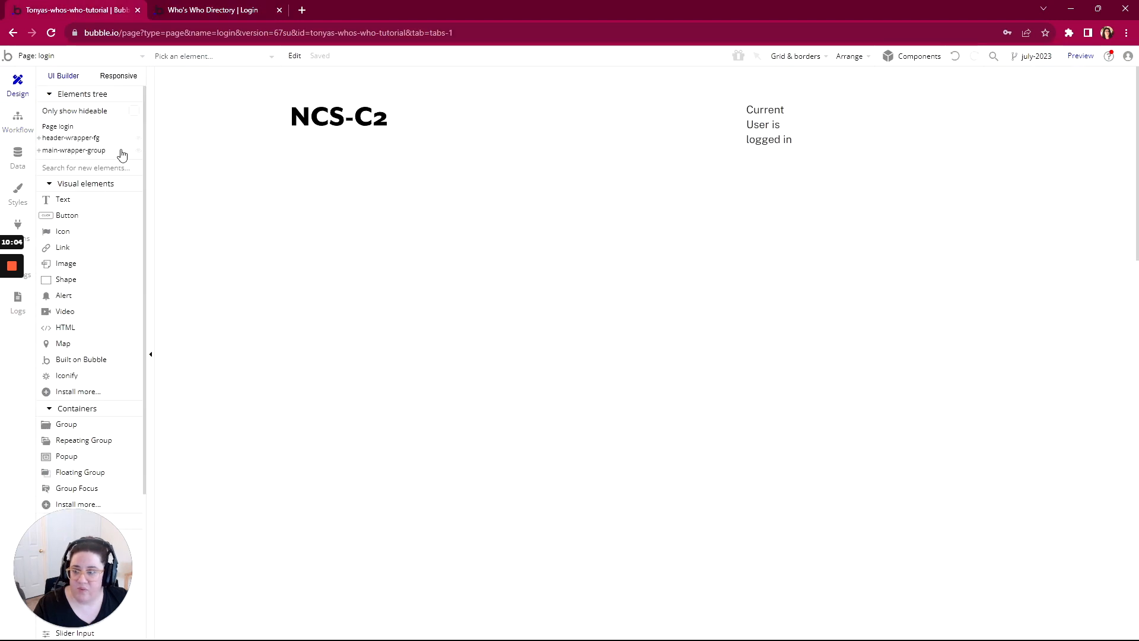
left_click(40, 153)
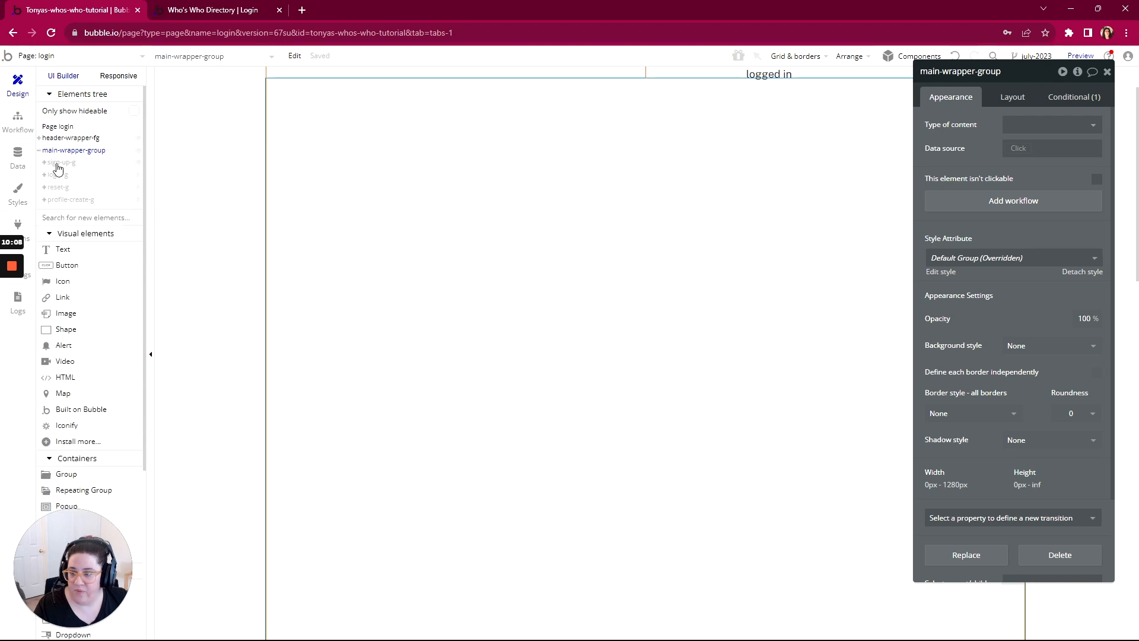
left_click(58, 165)
left_click(59, 175)
left_click(59, 187)
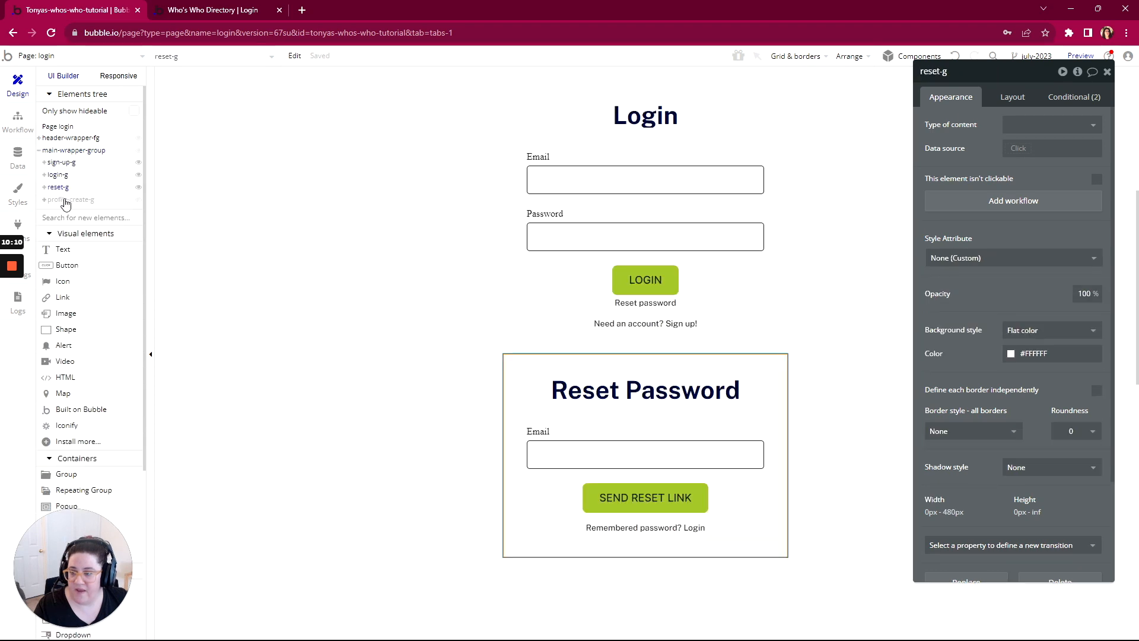
left_click(65, 200)
scroll(795, 286, "up", 10)
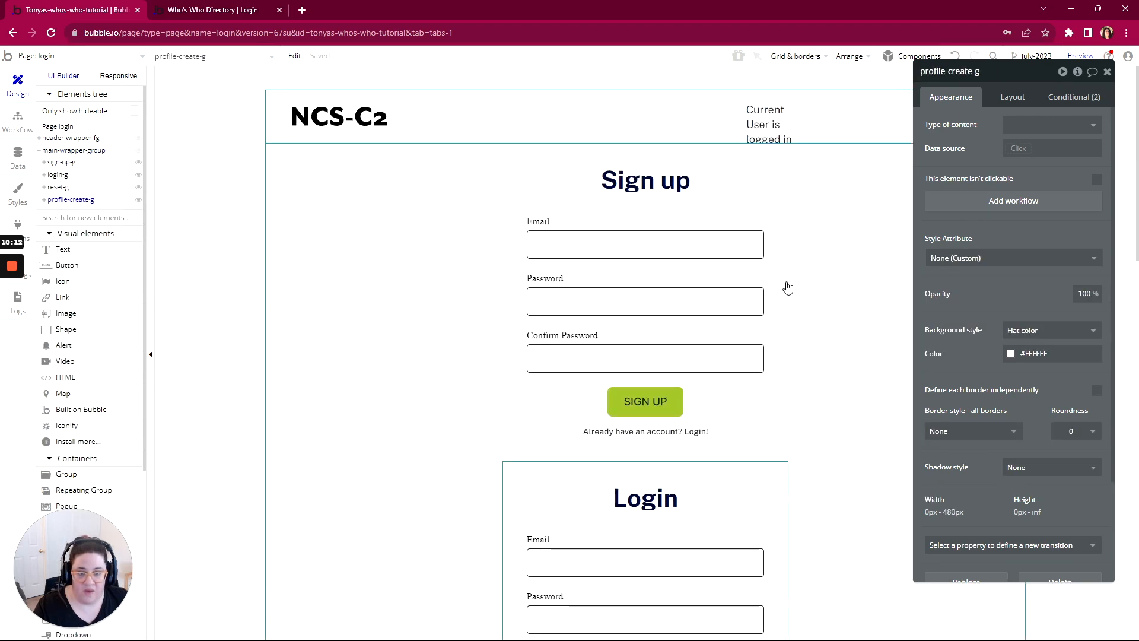
Step: Create a click workflow for the "Already have an account? Login!" text and add a Go to page action
scroll(788, 286, "down", 3)
left_click(599, 253)
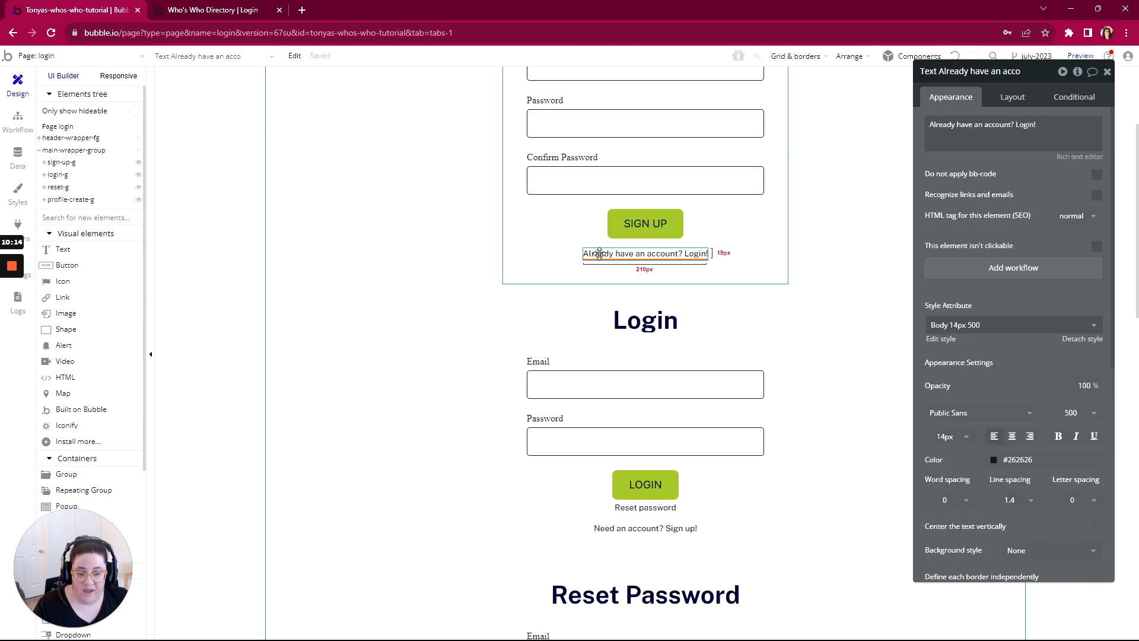
left_click(998, 272)
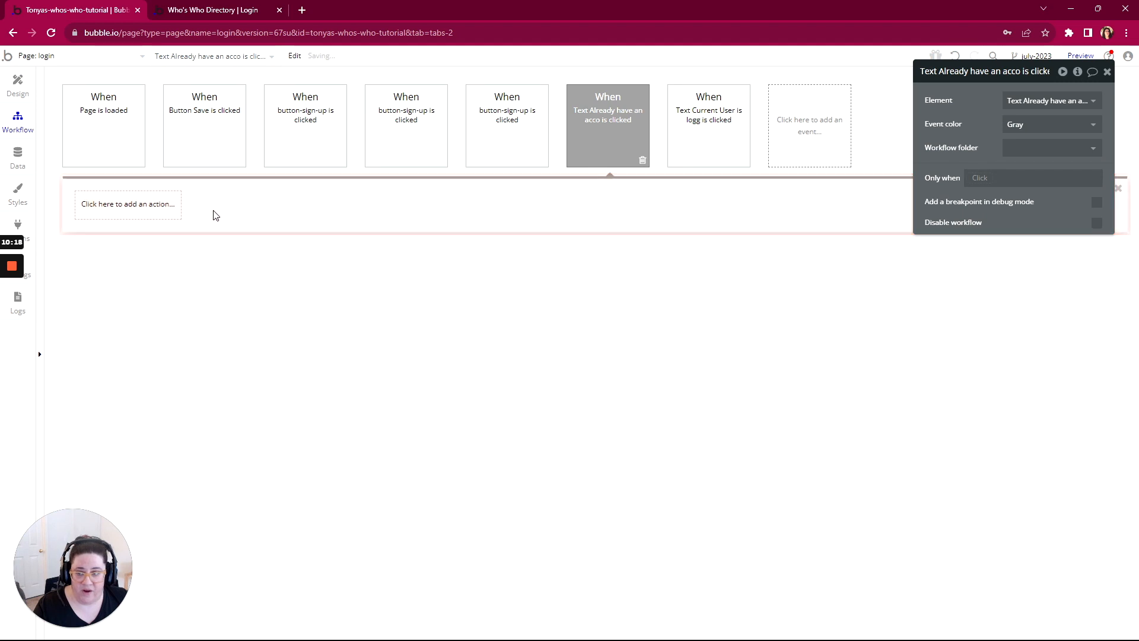
left_click(131, 207)
mouse_move(116, 274)
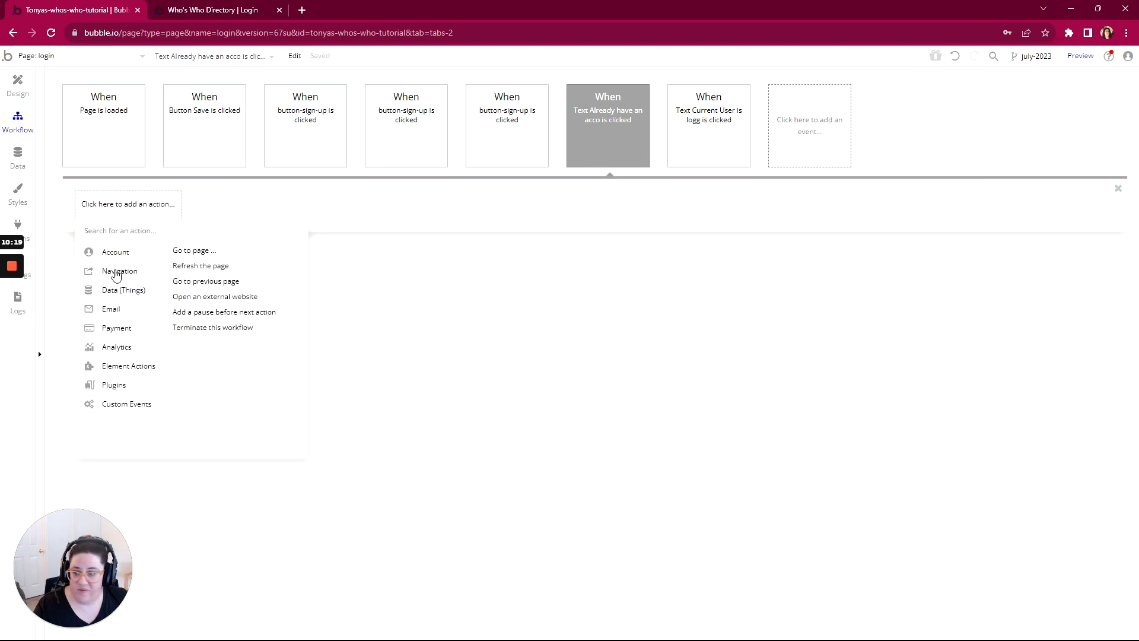
left_click(192, 251)
Step: Set the "Already have an account" action's destination to the login page and send login as data
left_click(1102, 100)
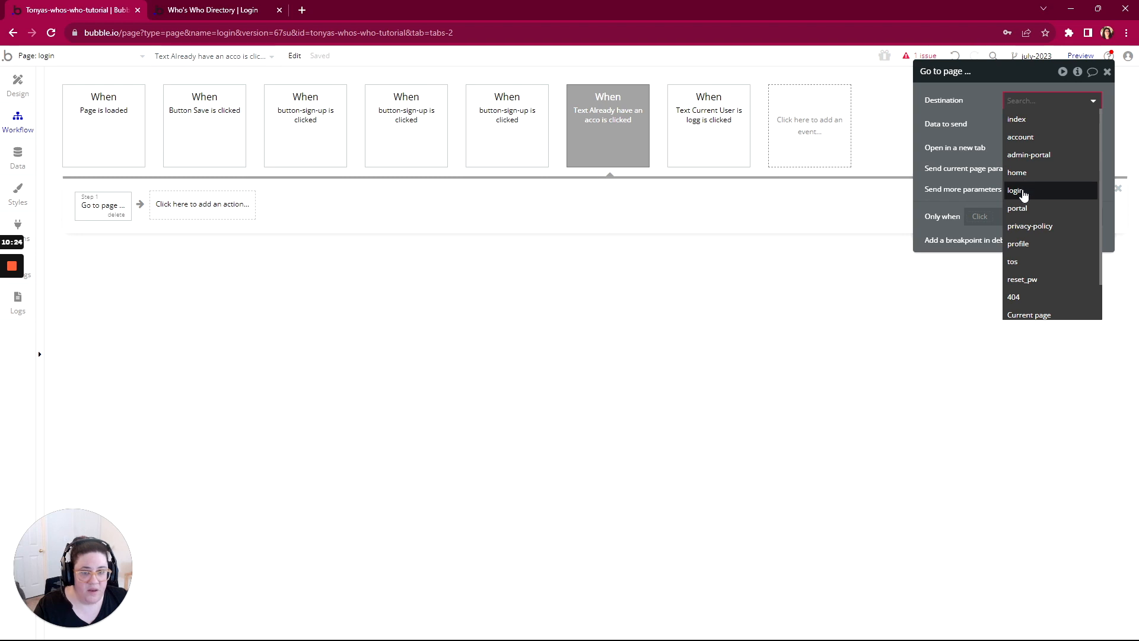
left_click(1022, 195)
left_click(1011, 124)
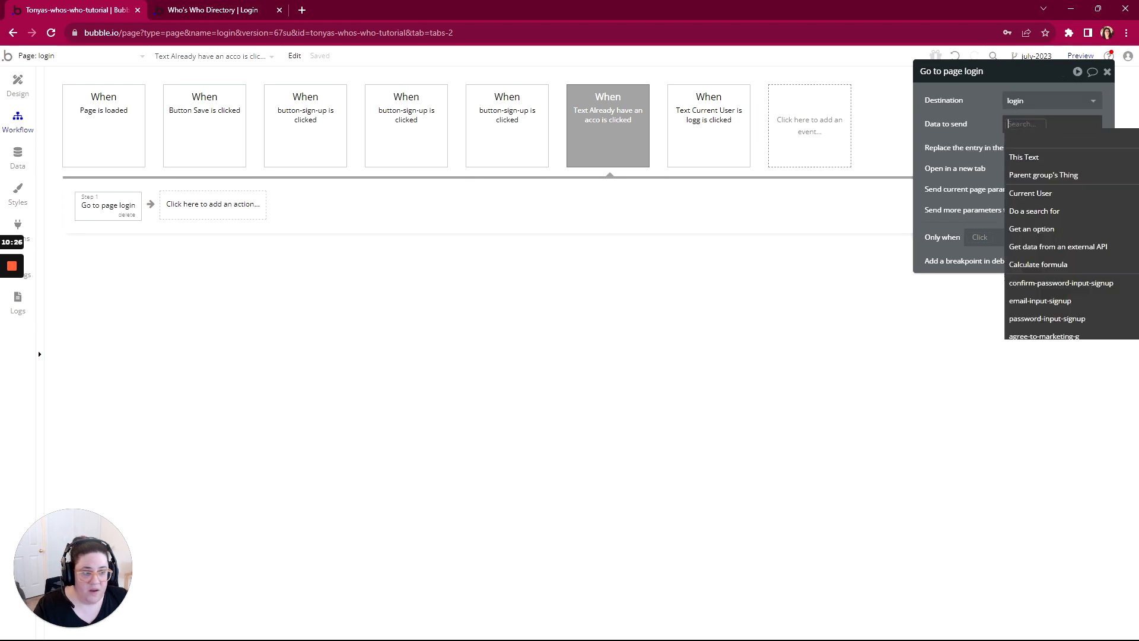
type("login")
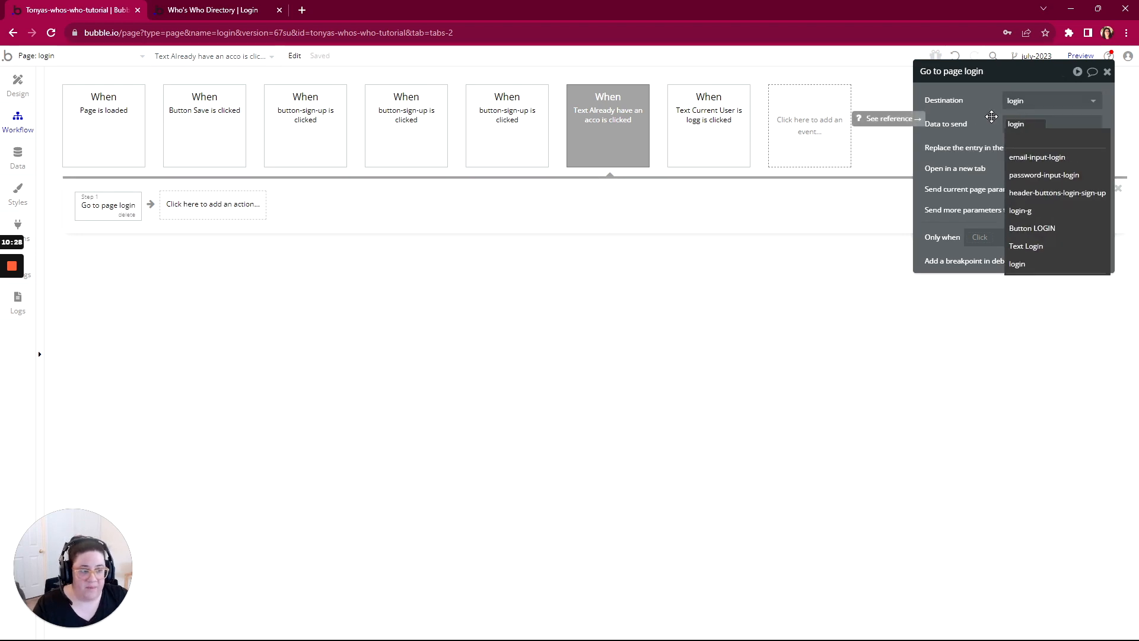
left_click(991, 117)
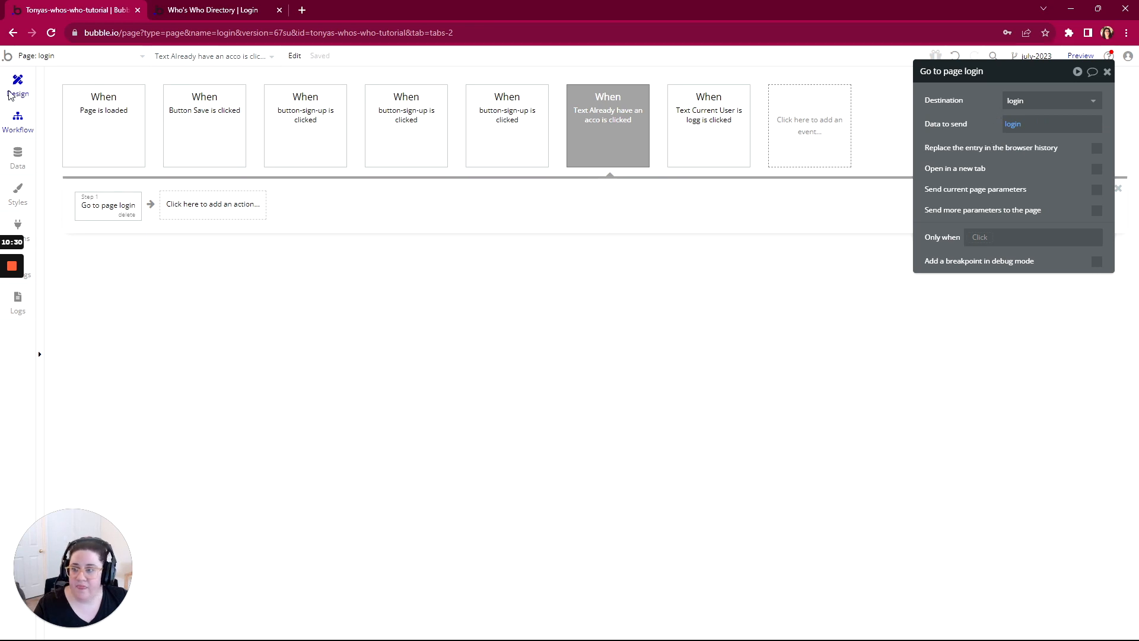
Step: Create a click workflow for the "Reset password" text under the LOGIN button and add a Go to page action
left_click(18, 86)
scroll(696, 256, "down", 5)
scroll(697, 255, "up", 3)
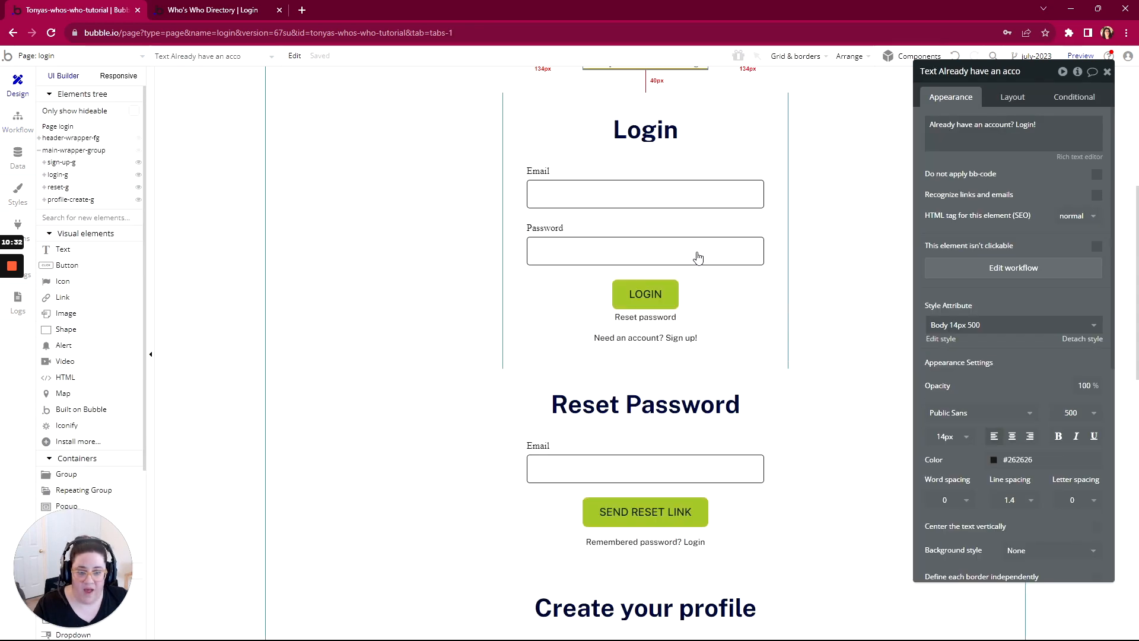
left_click(636, 389)
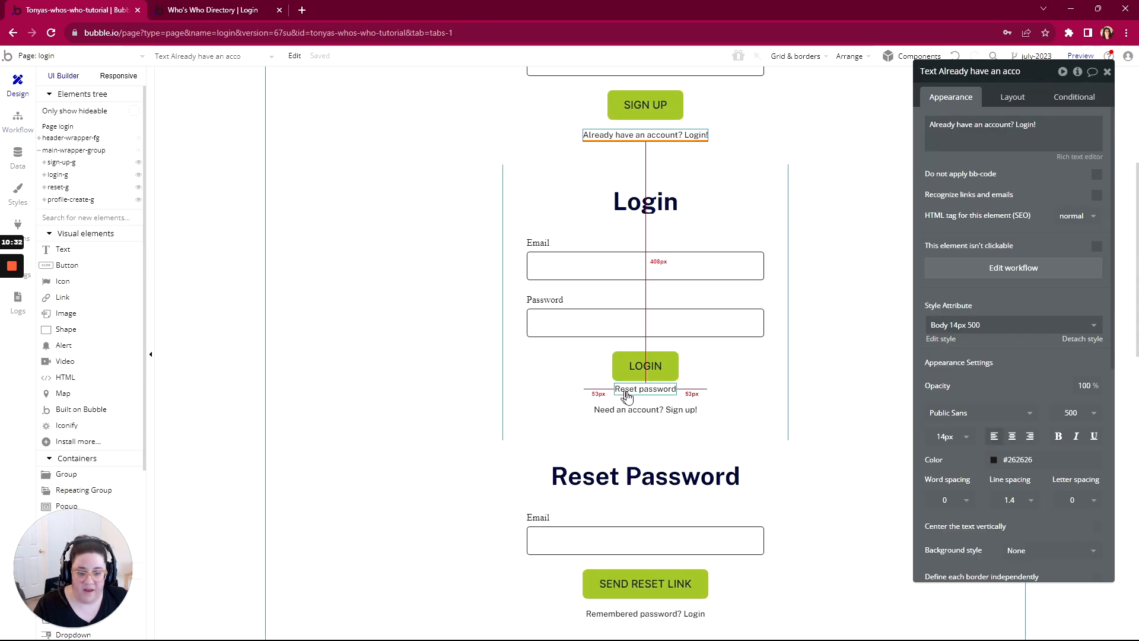
left_click(1003, 270)
left_click(118, 207)
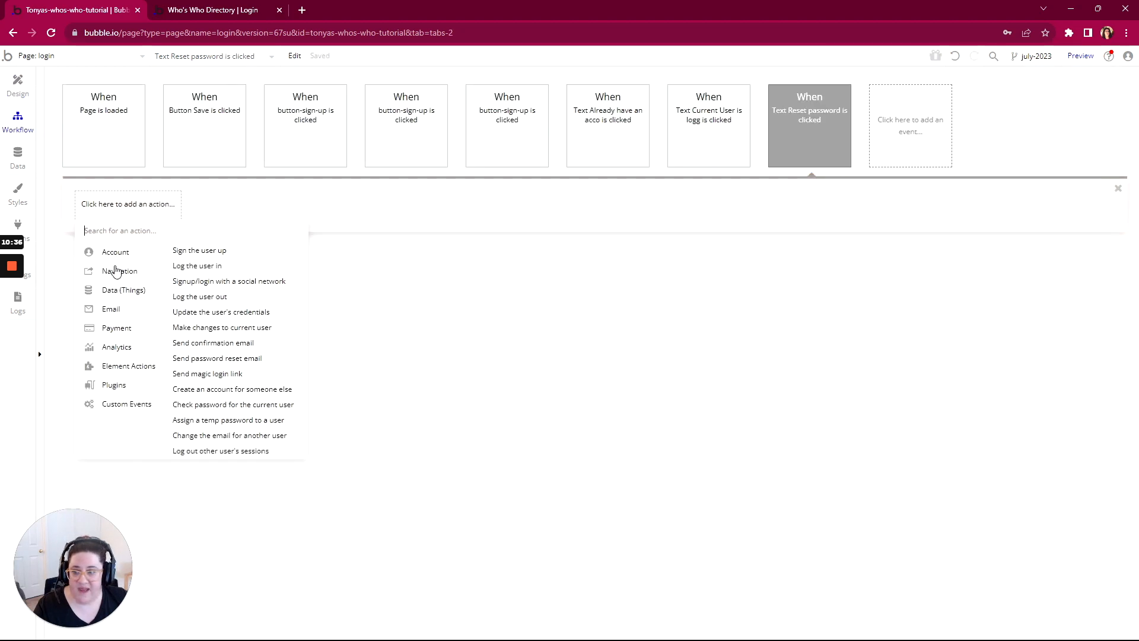
mouse_move(115, 271)
left_click(187, 254)
Step: Set the "Reset password" action's destination to the login page and send reset as data
left_click(1050, 101)
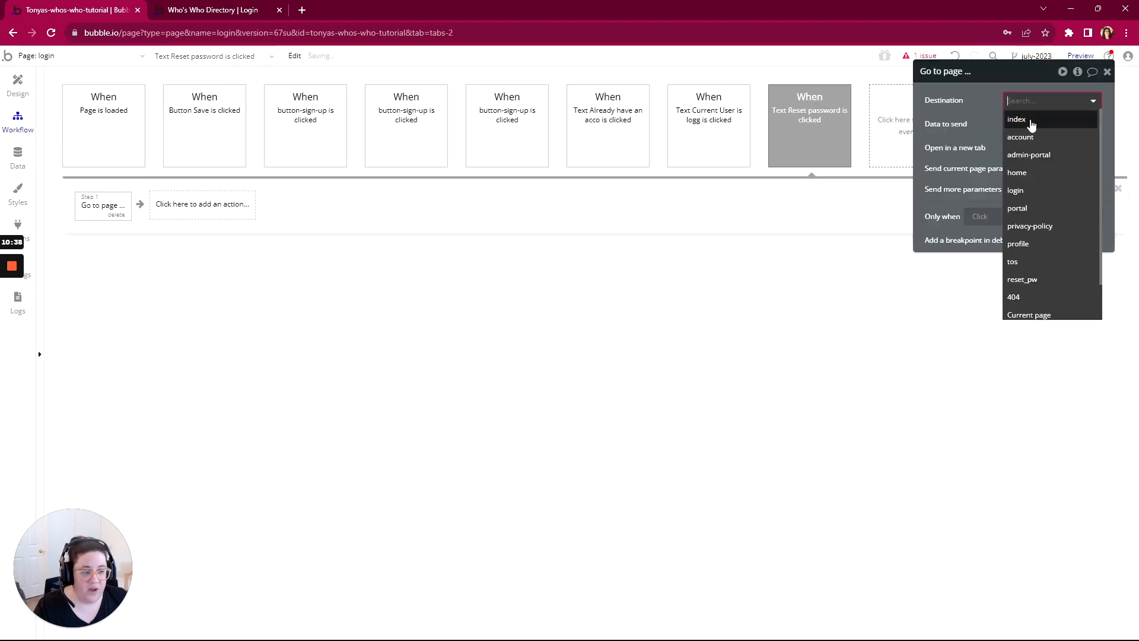
left_click(1016, 191)
left_click(1021, 124)
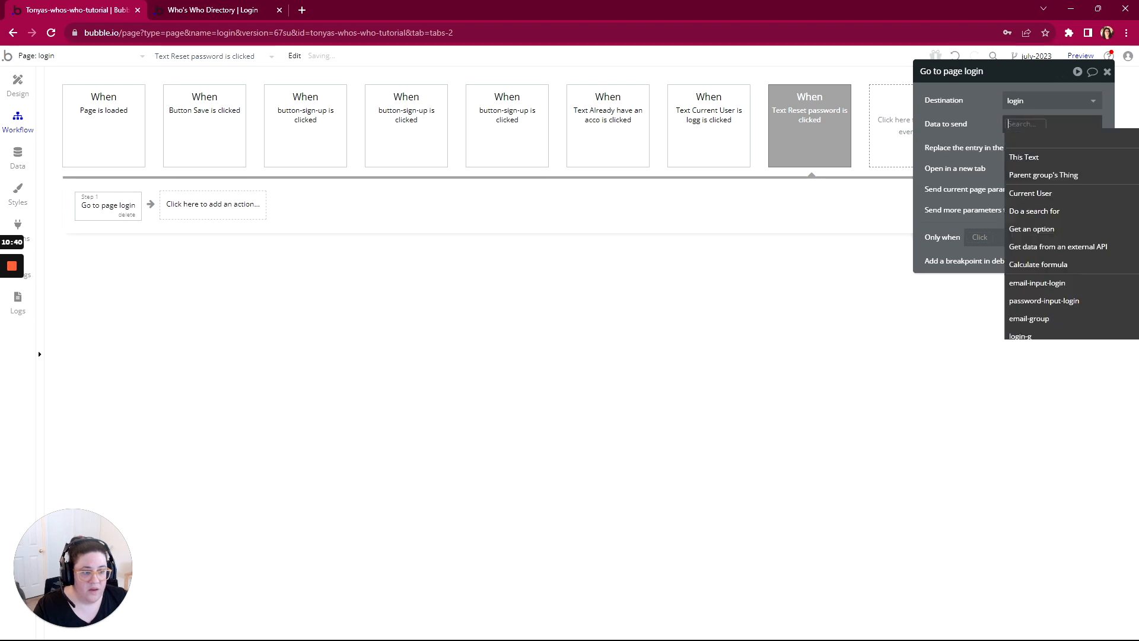
type("reset")
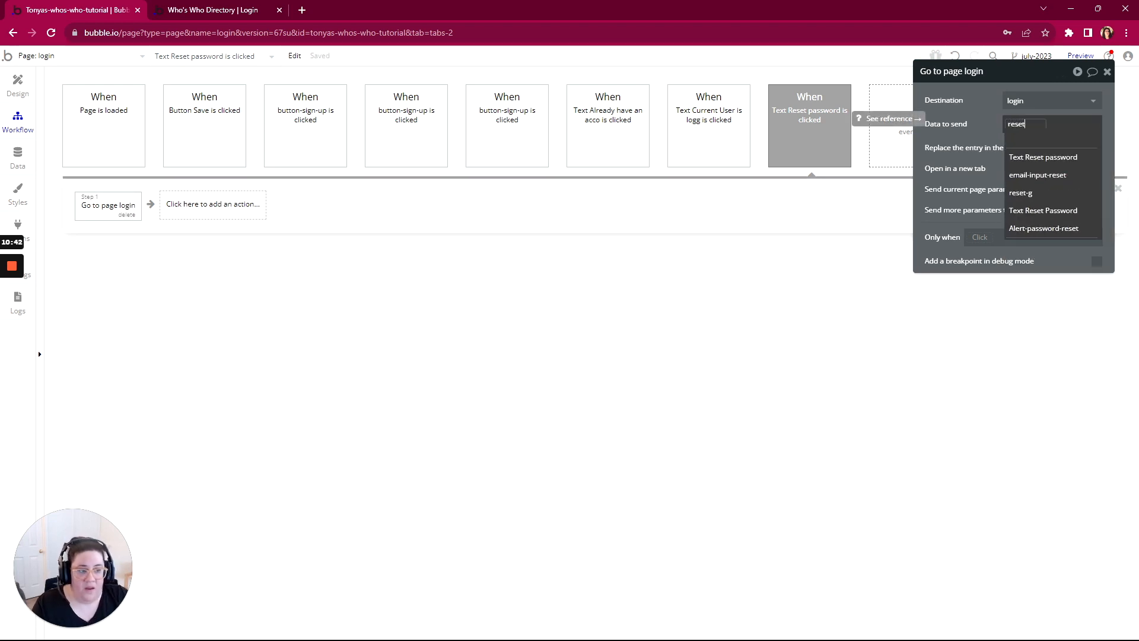
left_click(977, 126)
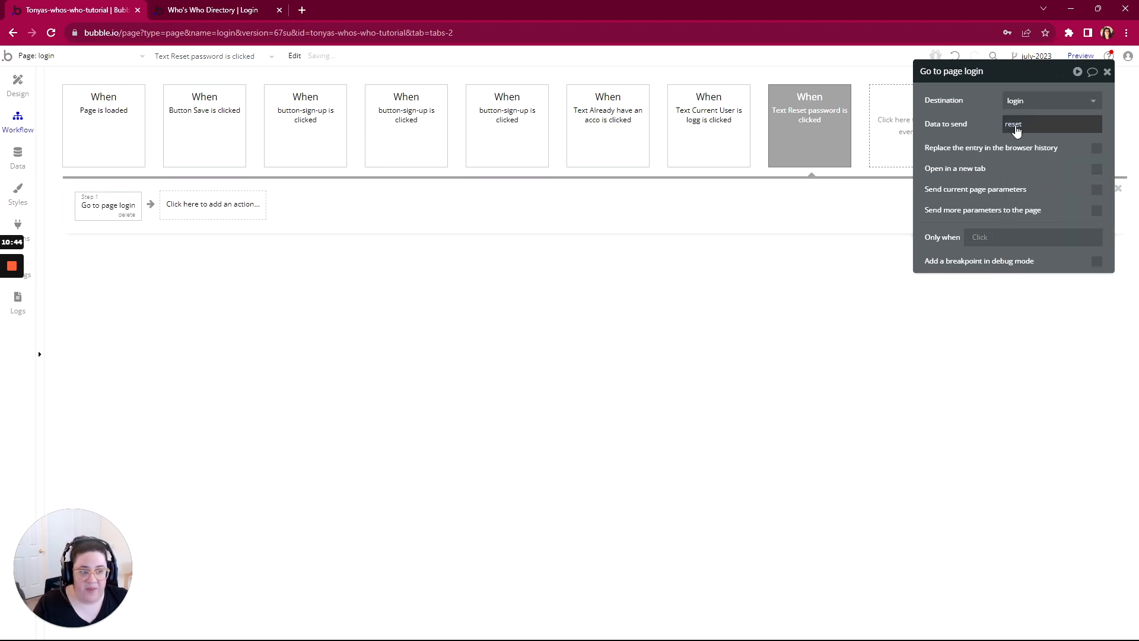
Step: Create a click workflow for the Login section's "Need an account? Sign up!" text and add a Go to page action
left_click(18, 84)
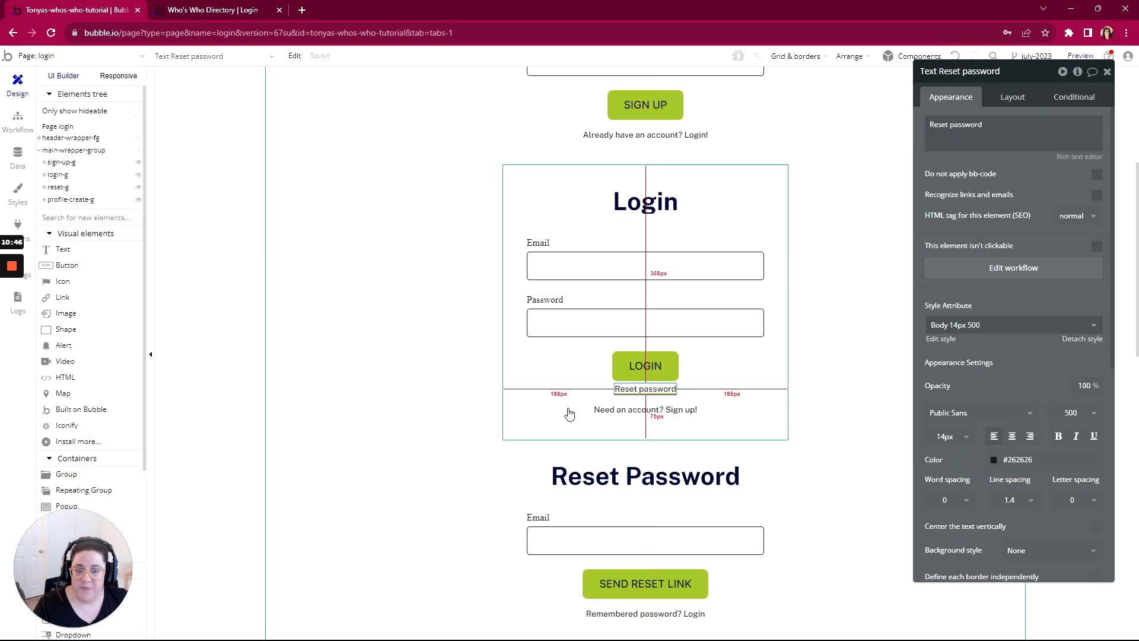
left_click(643, 409)
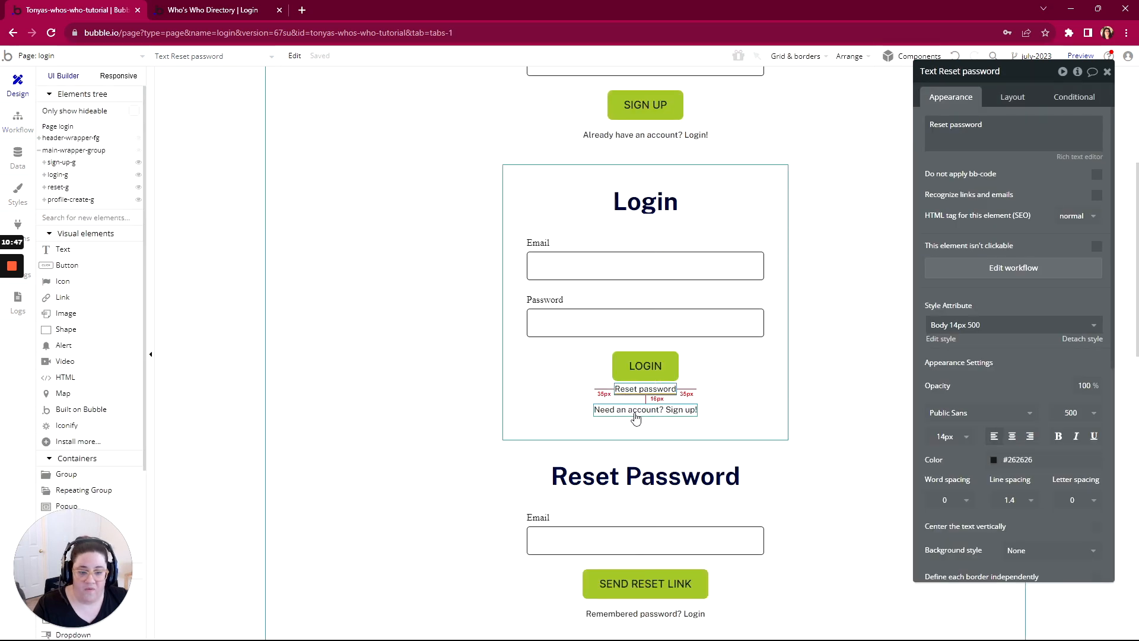
left_click(1012, 268)
left_click(101, 212)
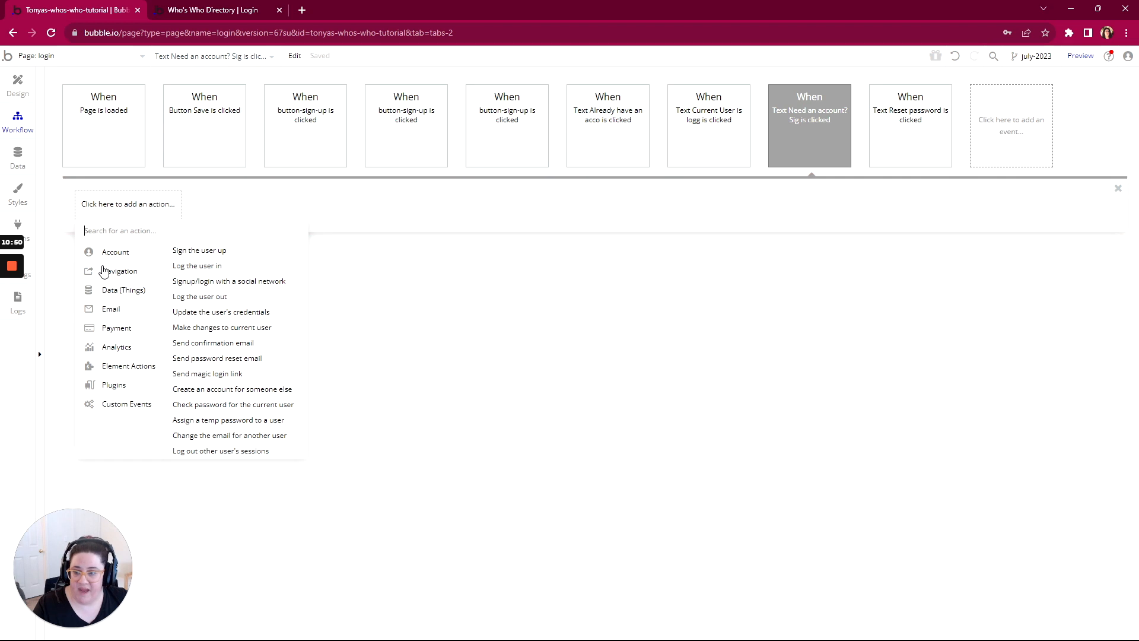
mouse_move(101, 268)
left_click(196, 251)
Step: Set the "Need an account" action's destination to the login page and send signup as data
left_click(1035, 97)
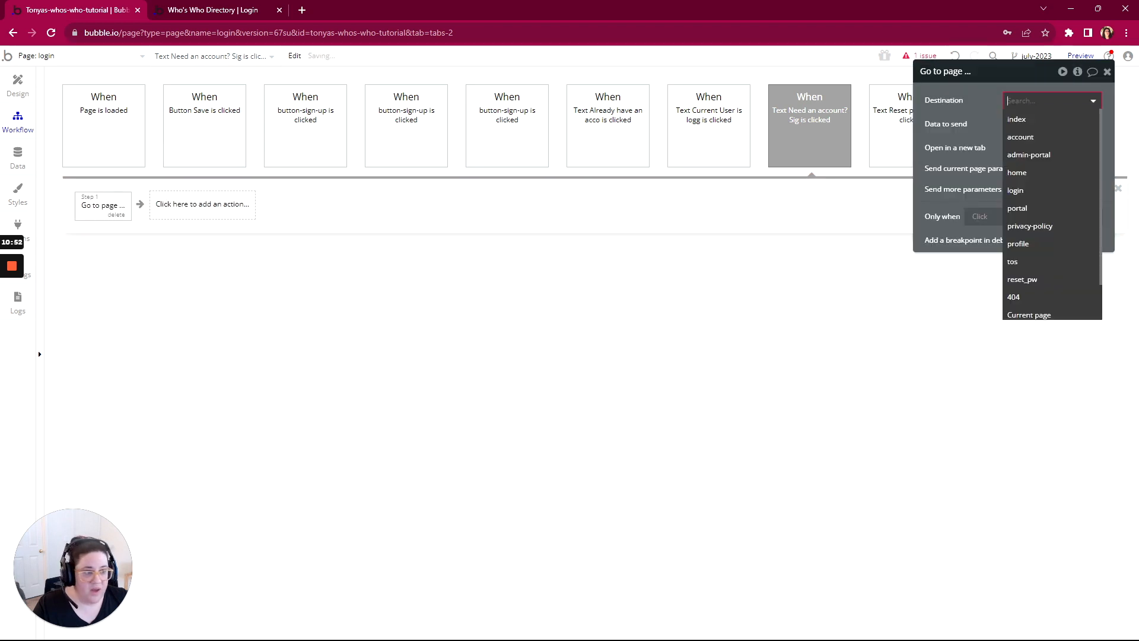
left_click(1021, 190)
left_click(1018, 125)
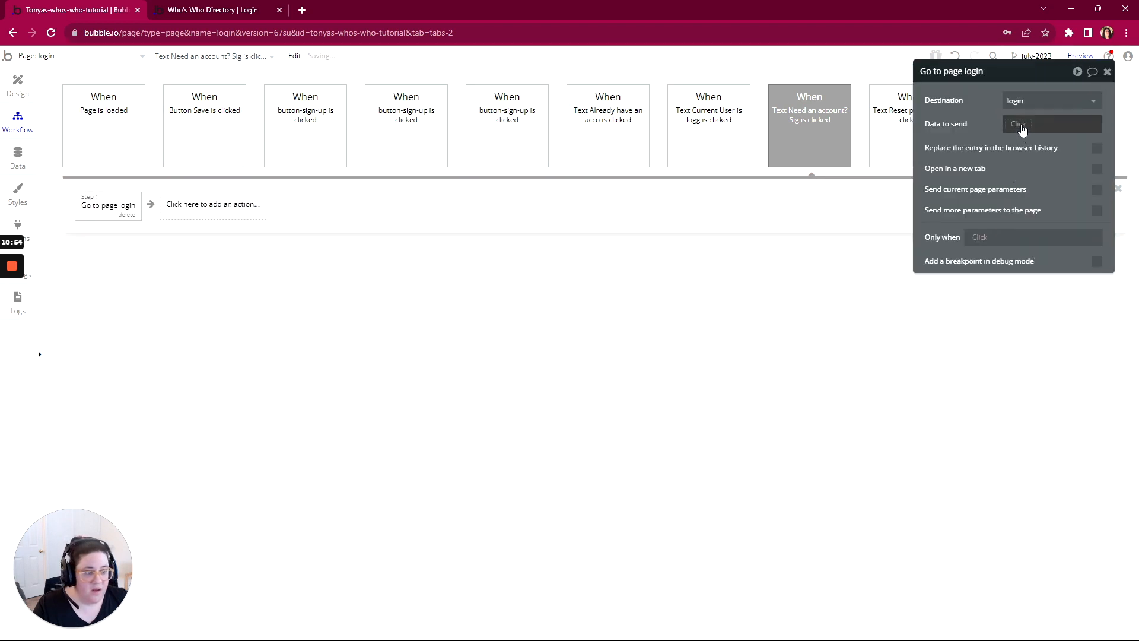
type("signup")
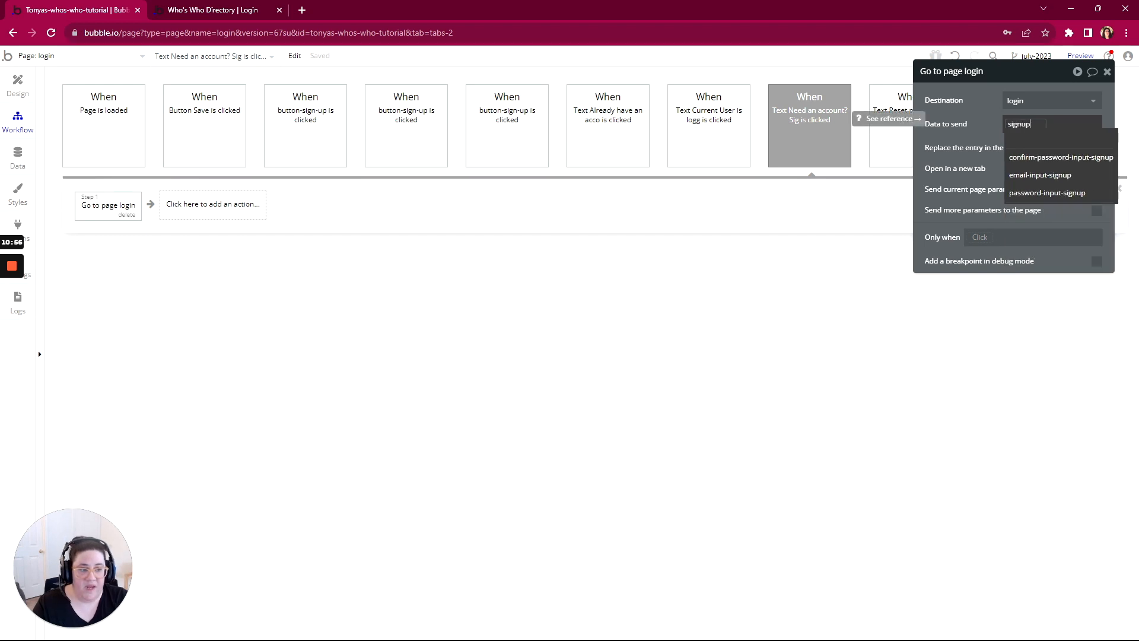
left_click(827, 125)
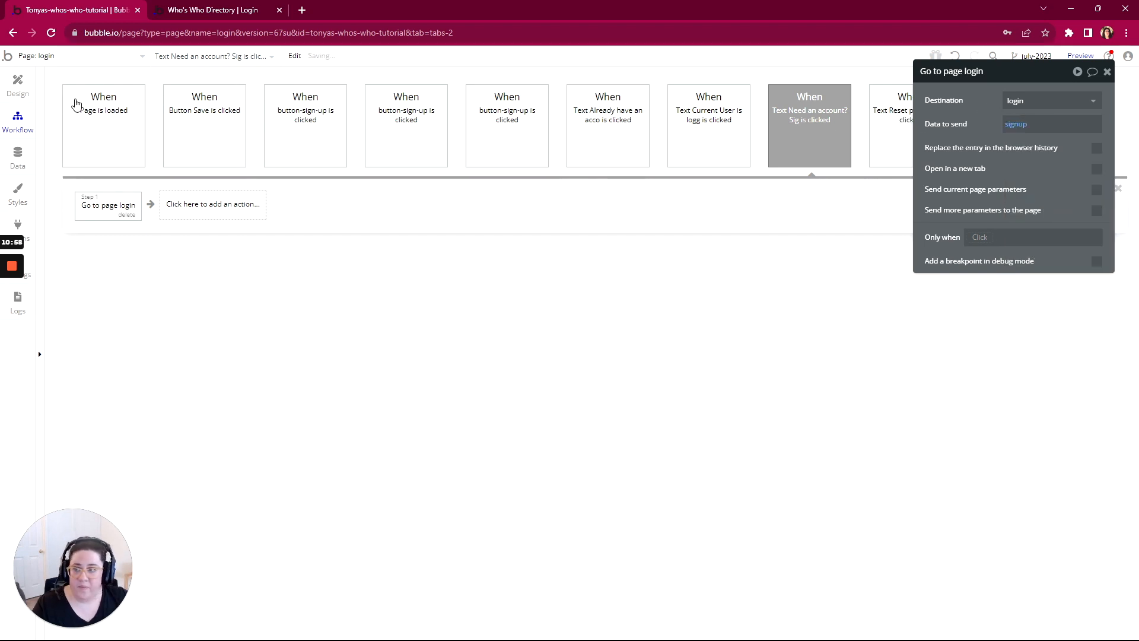
Step: Create a click workflow for the Reset Password section's "Remembered password? Login" text and add a Go to page action
left_click(18, 83)
scroll(541, 445, "down", 5)
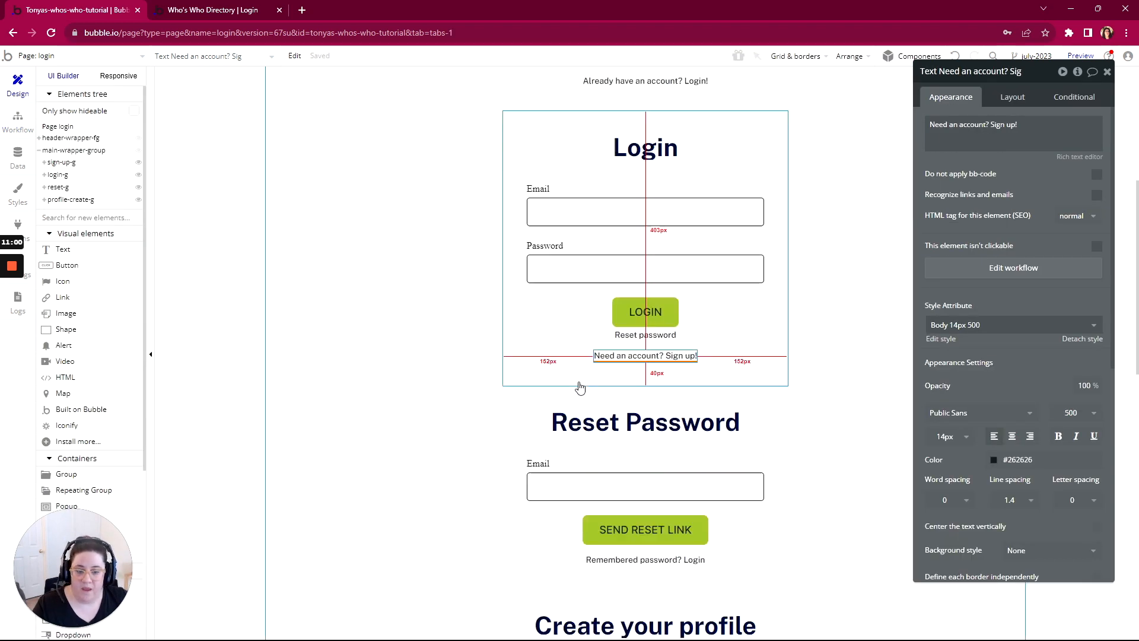
left_click(617, 318)
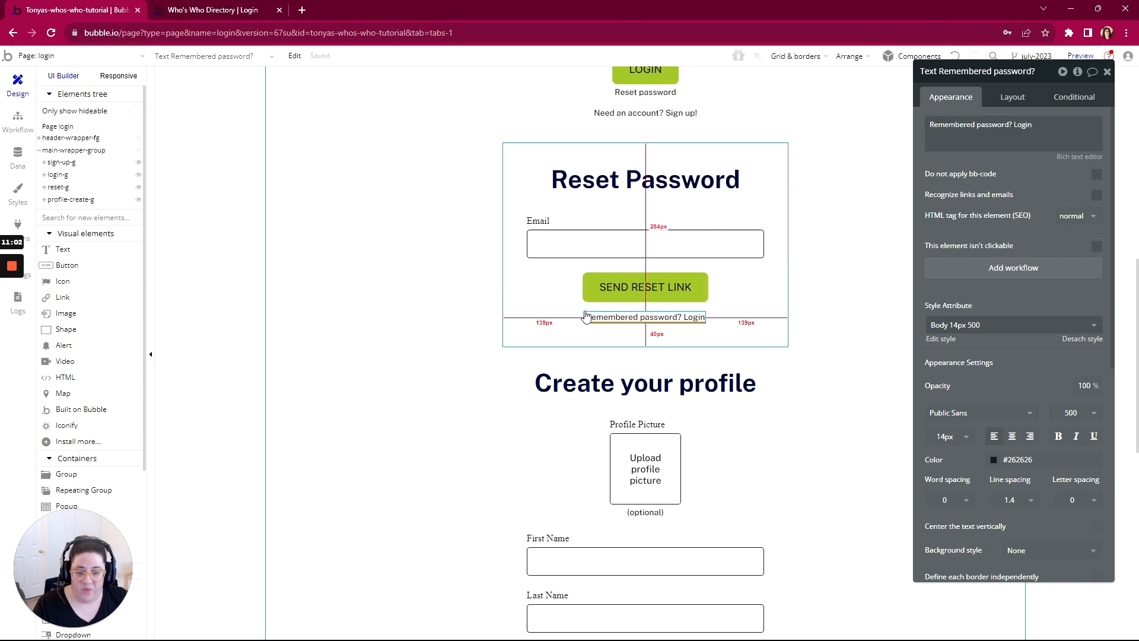
left_click(997, 268)
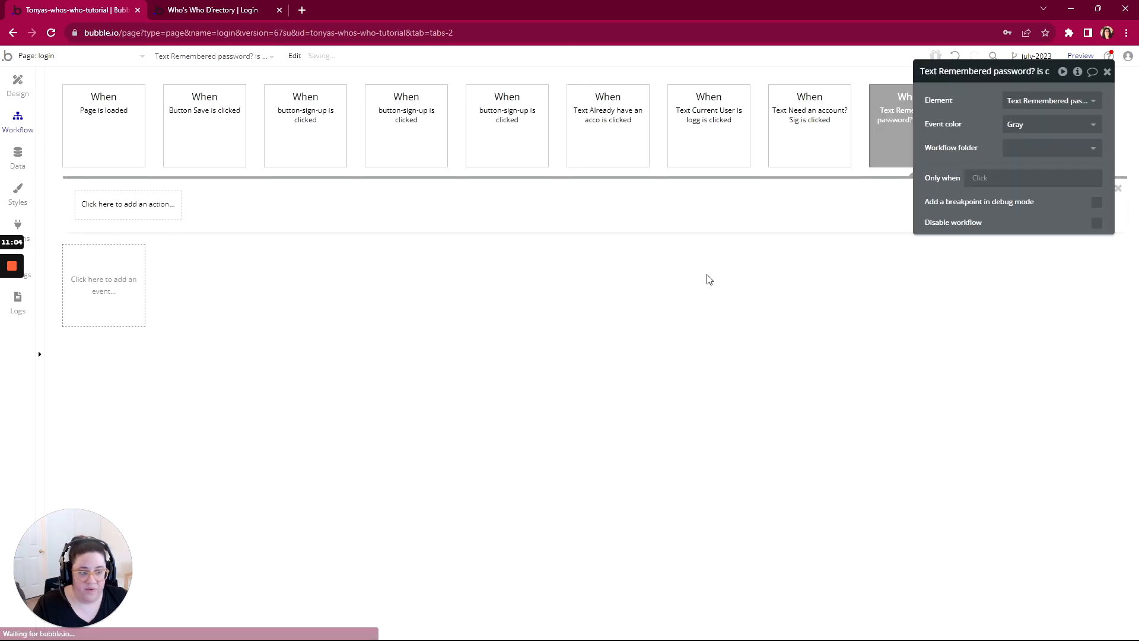
left_click(125, 208)
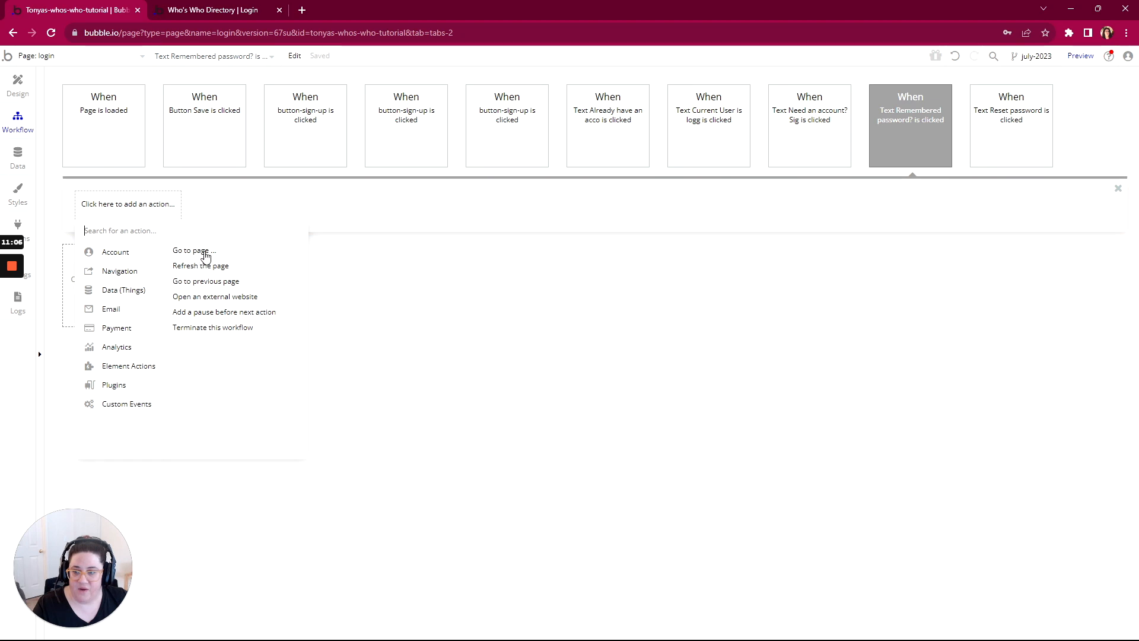
left_click(196, 251)
Step: Set the "Remembered password" action's destination to the login page and send login as data
left_click(1007, 101)
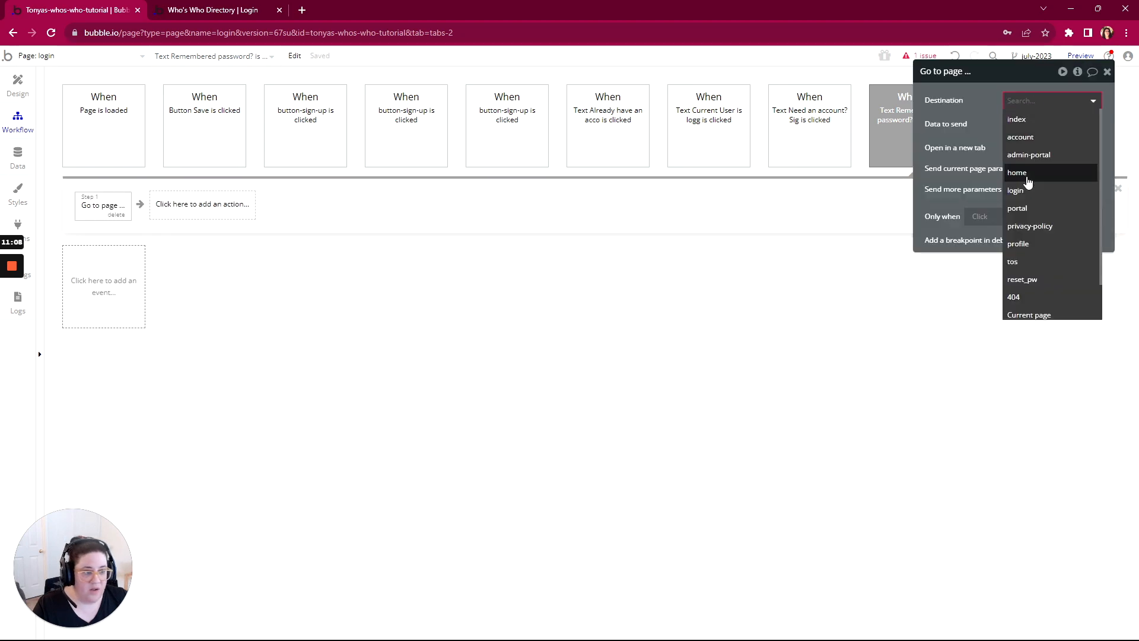
left_click(1015, 190)
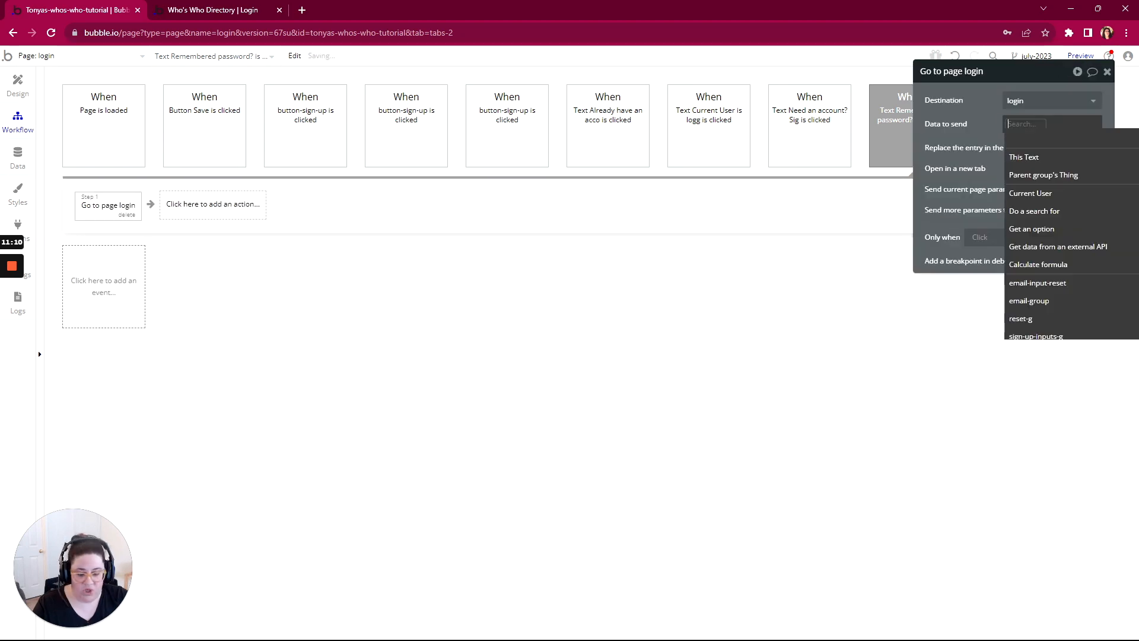
type("login")
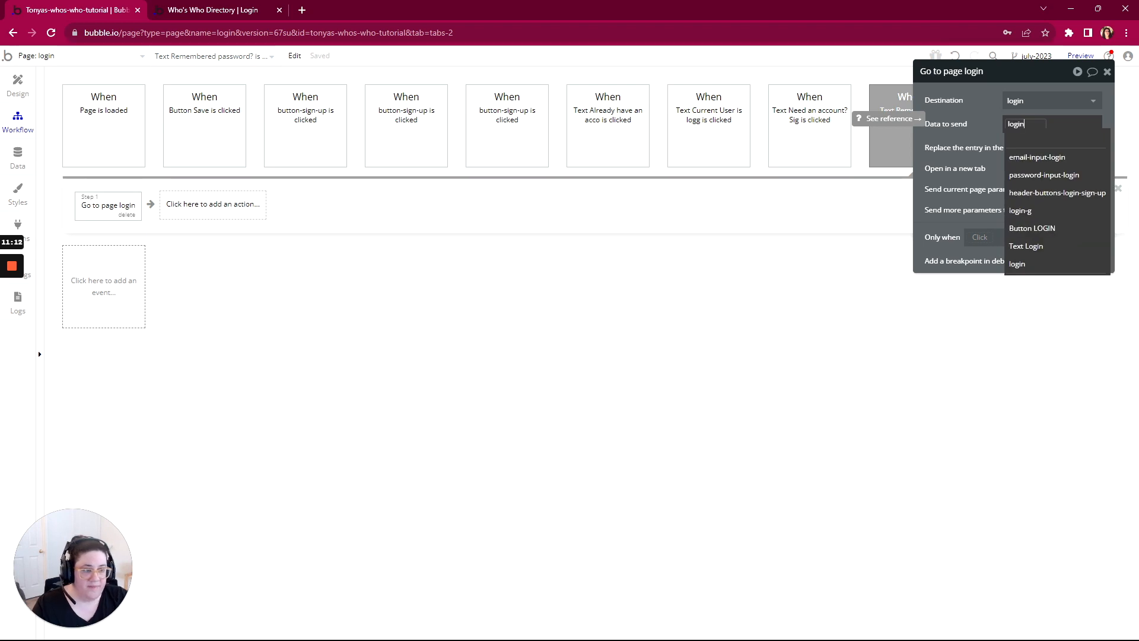
left_click(974, 117)
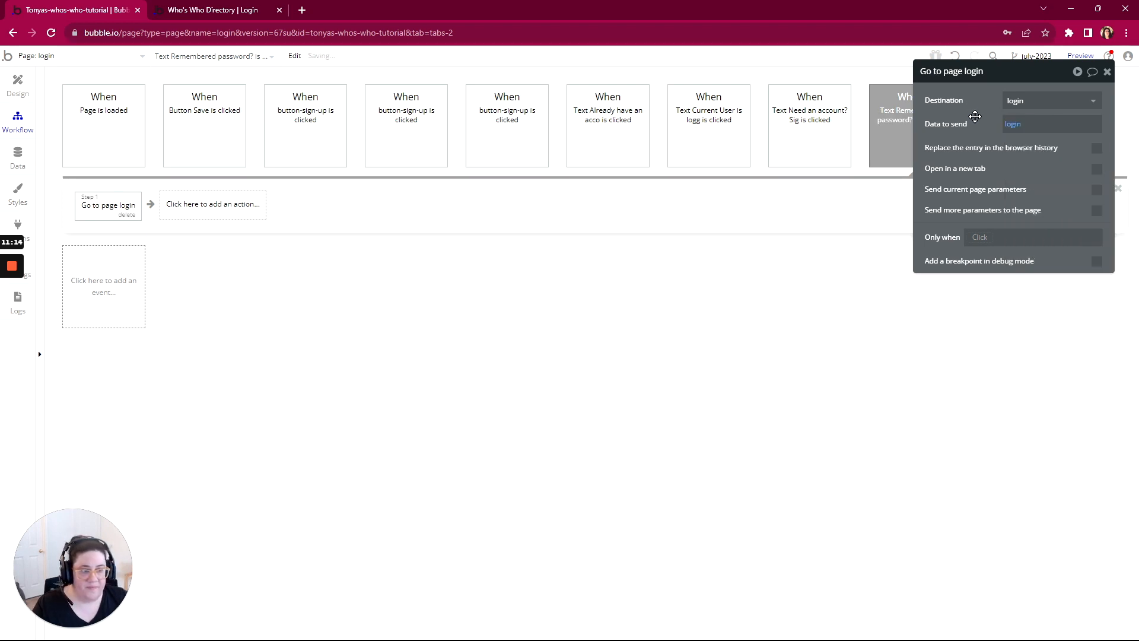
Step: Preview the login page and test its text links by moving between the Sign up, Login and Reset Password sections
left_click(1083, 59)
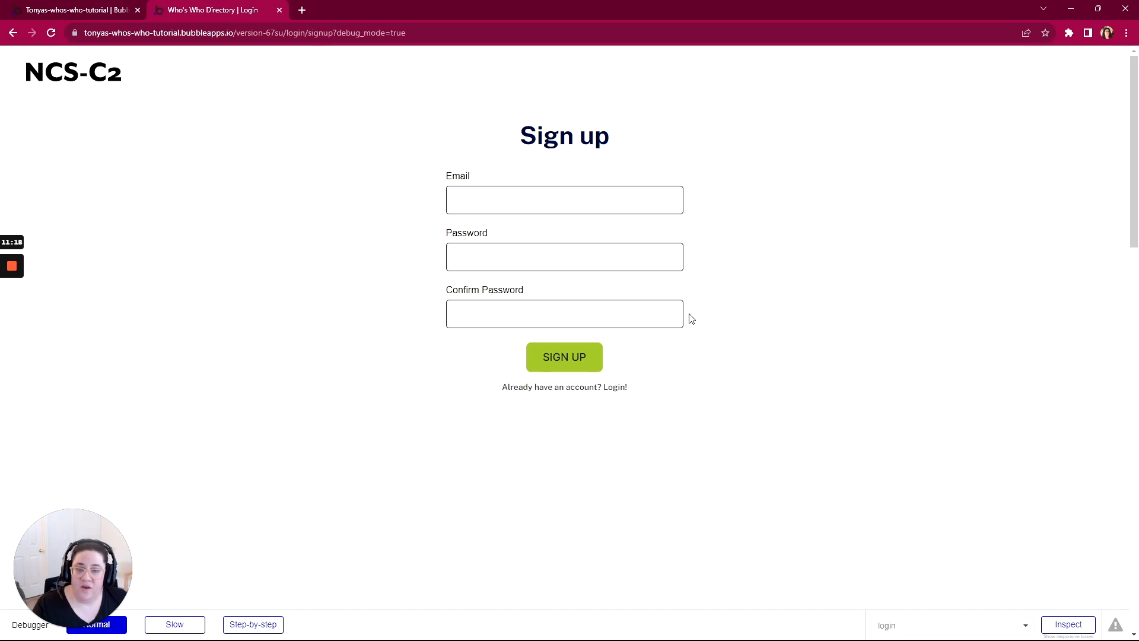
left_click(582, 389)
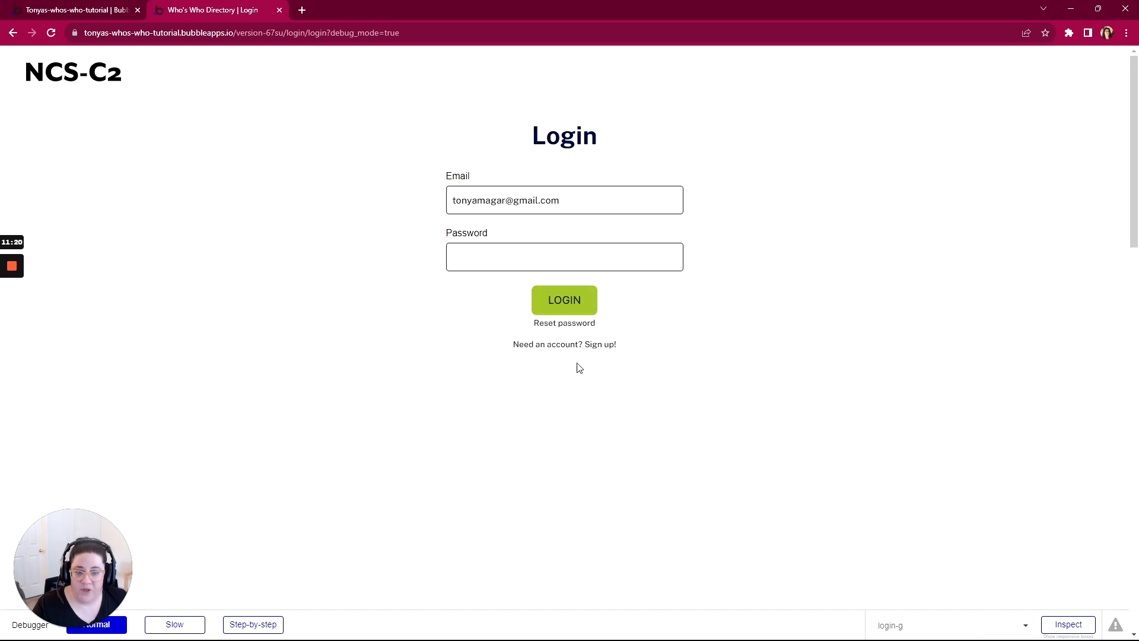
left_click(573, 324)
left_click(570, 275)
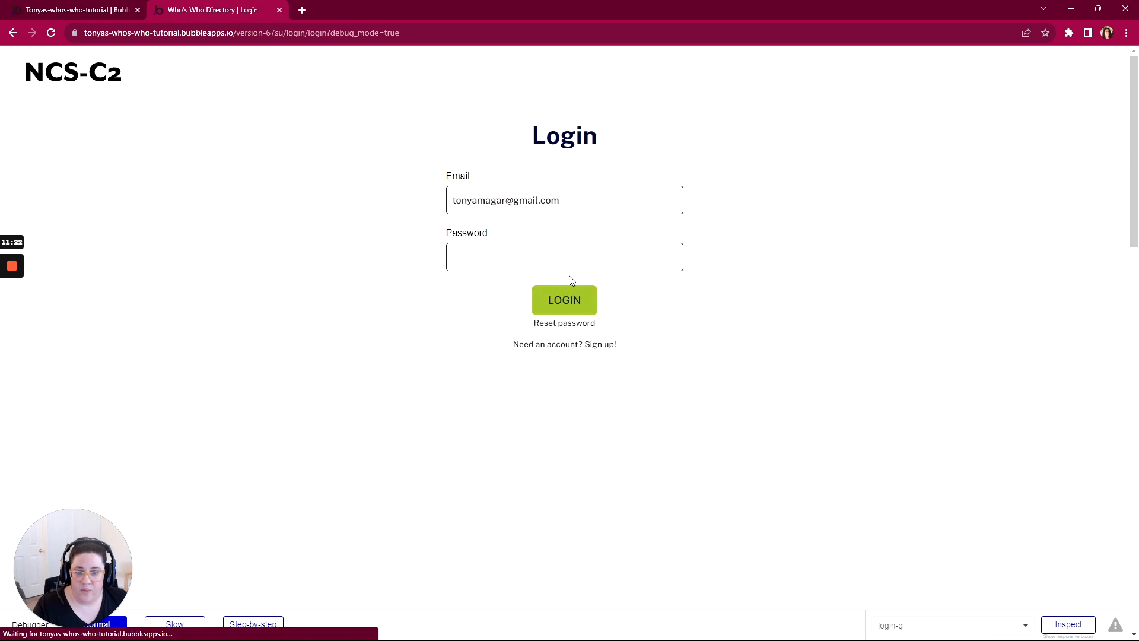
left_click(566, 346)
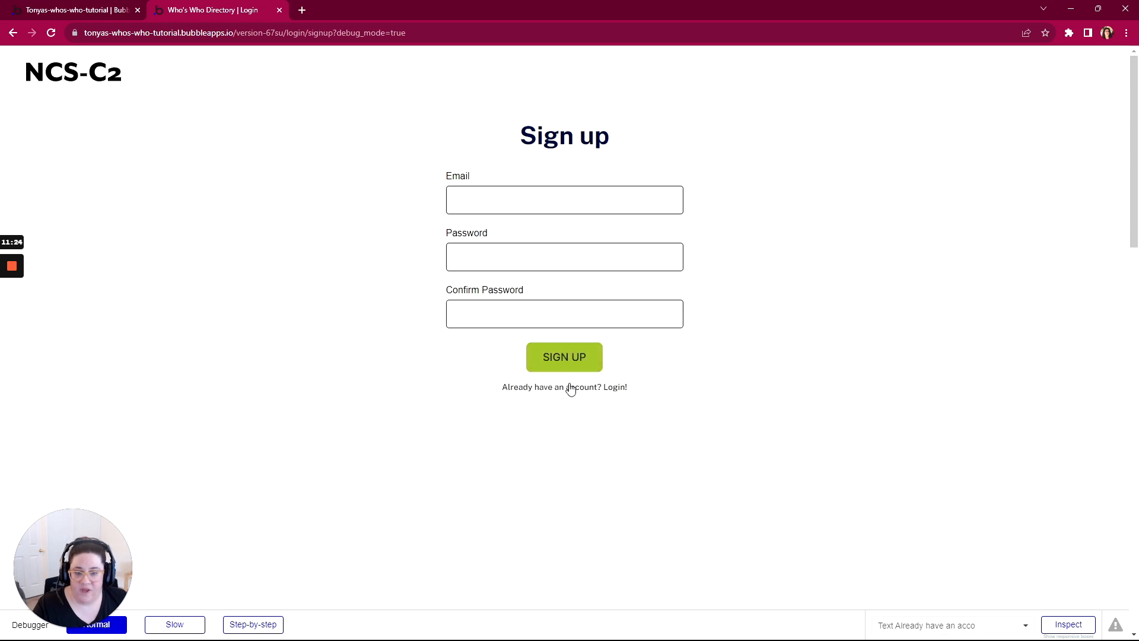
left_click(571, 389)
left_click(570, 346)
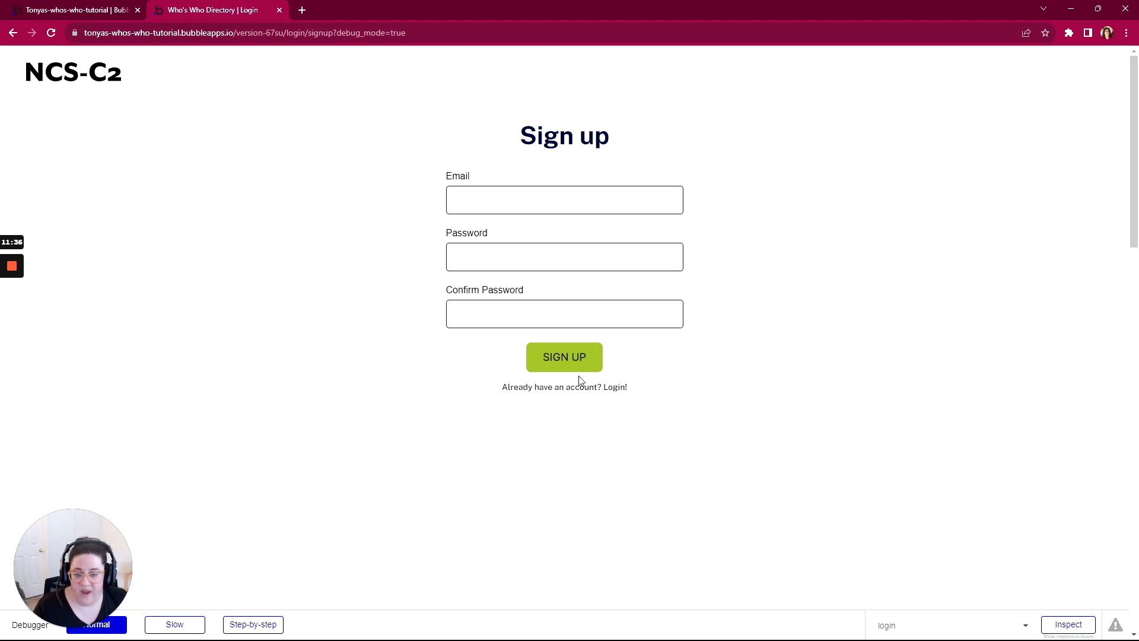
Step: Return to the Bubble editor, reveal the SEND RESET LINK button from its click workflow and rename it as button-send-reset-link
left_click(54, 15)
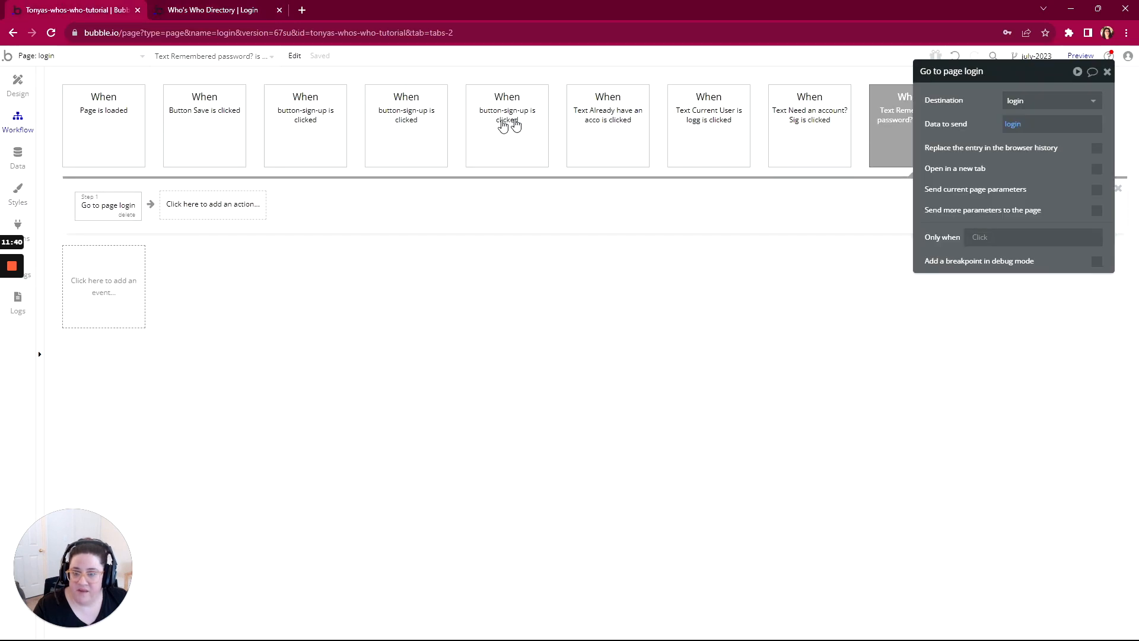
left_click(400, 142)
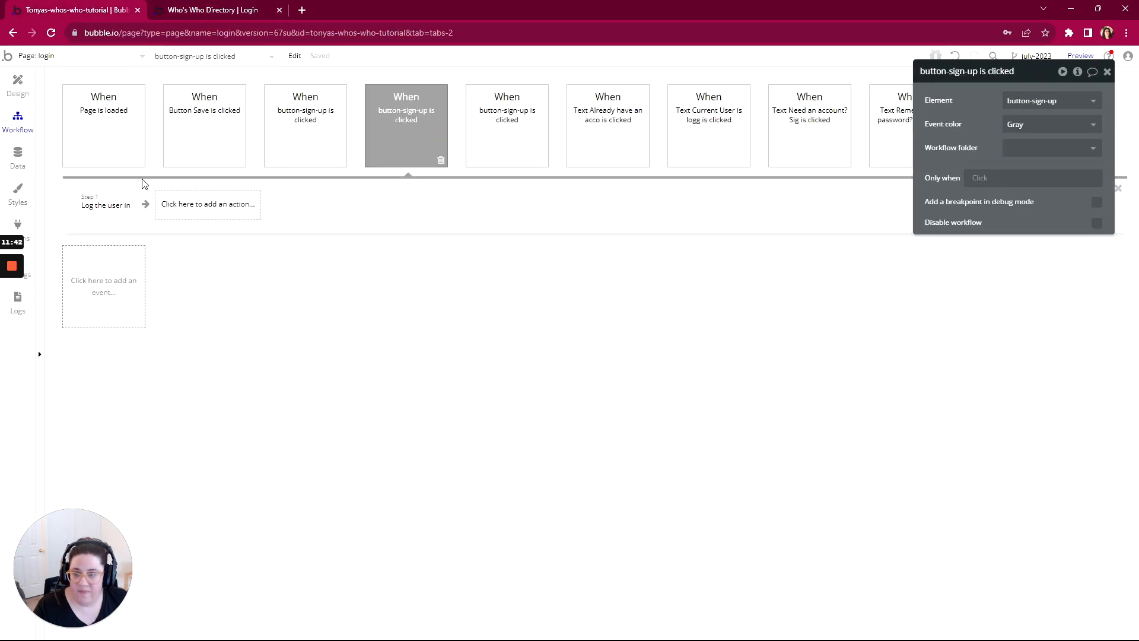
mouse_move(432, 111)
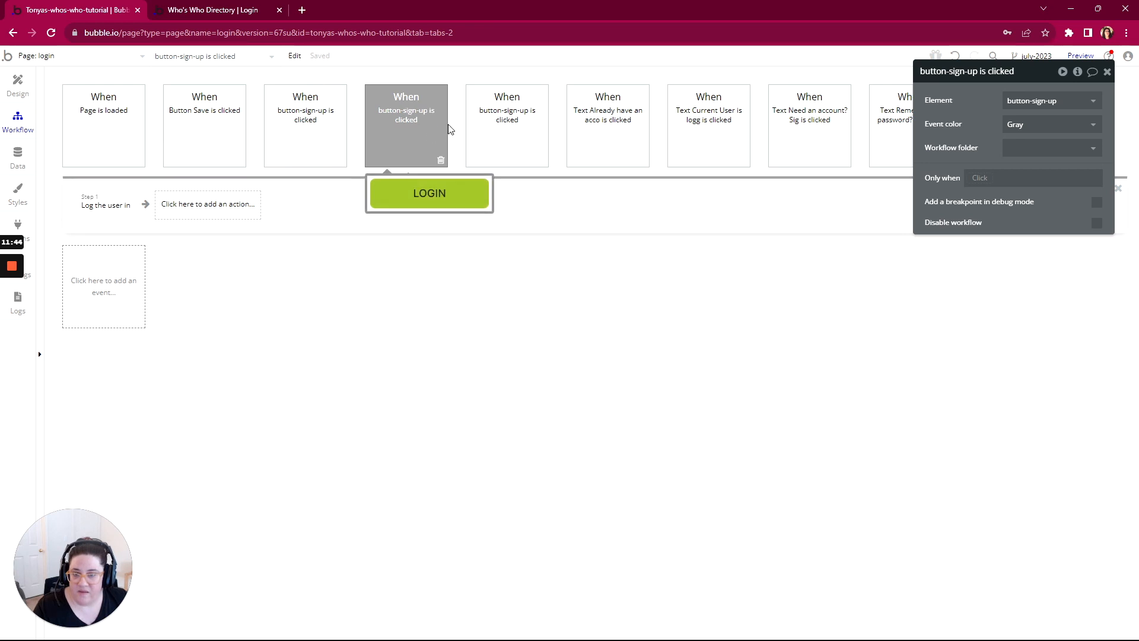
left_click(512, 119)
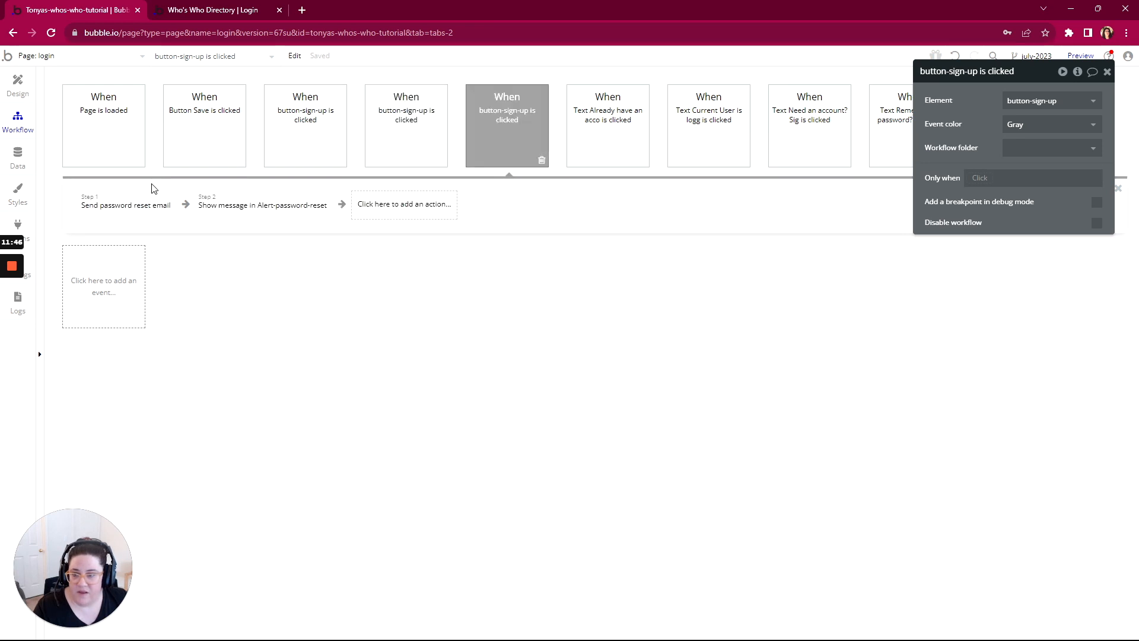
mouse_move(456, 120)
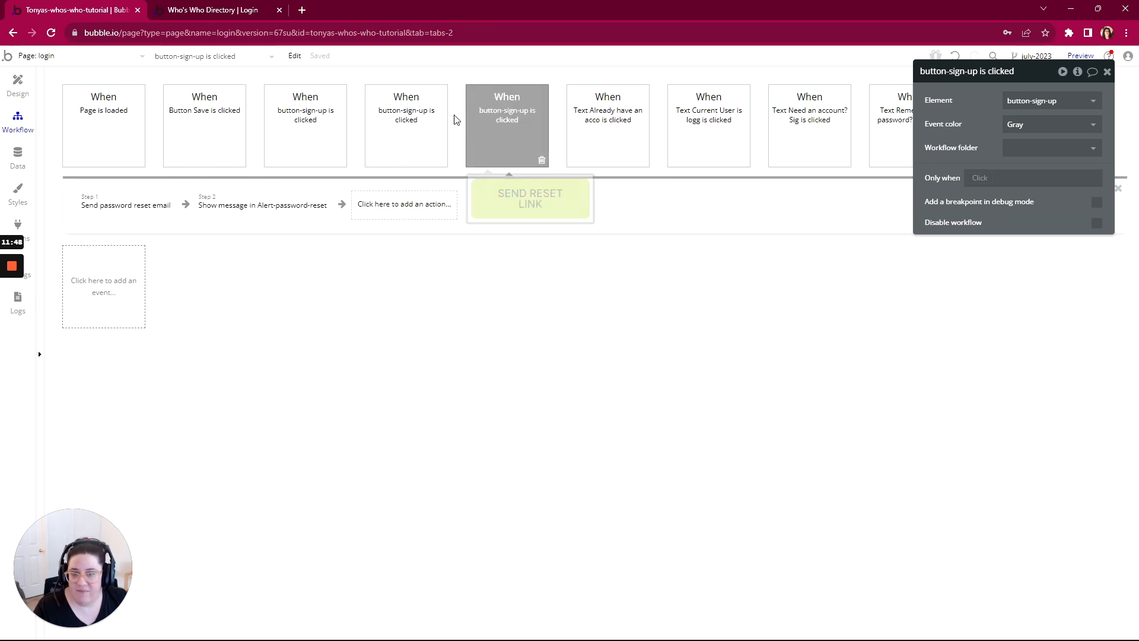
right_click(494, 119)
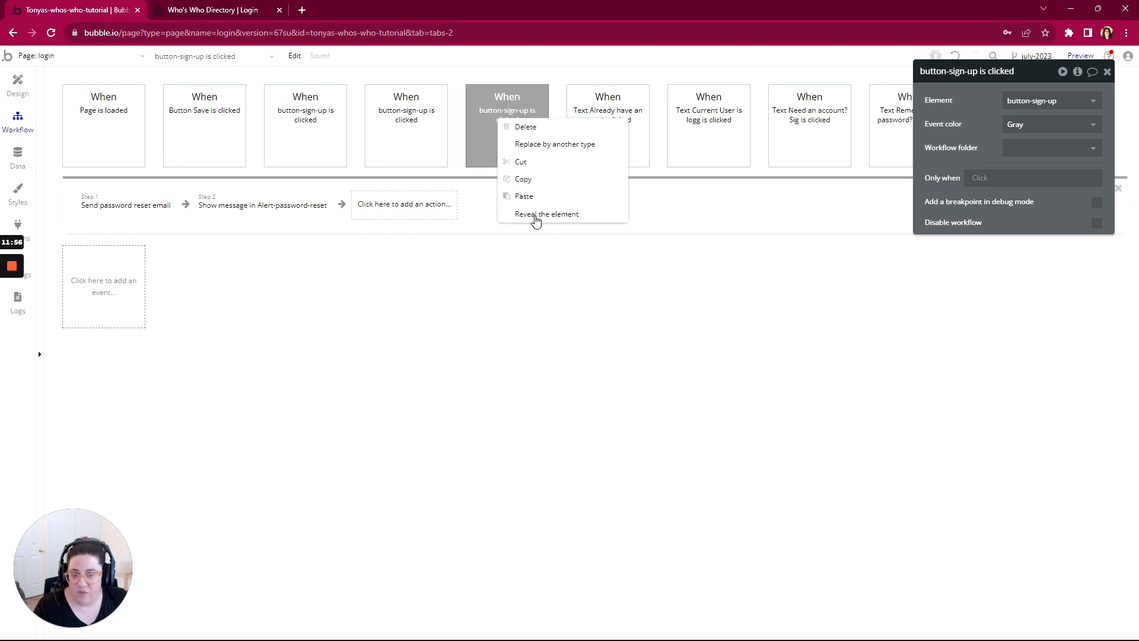
left_click(536, 215)
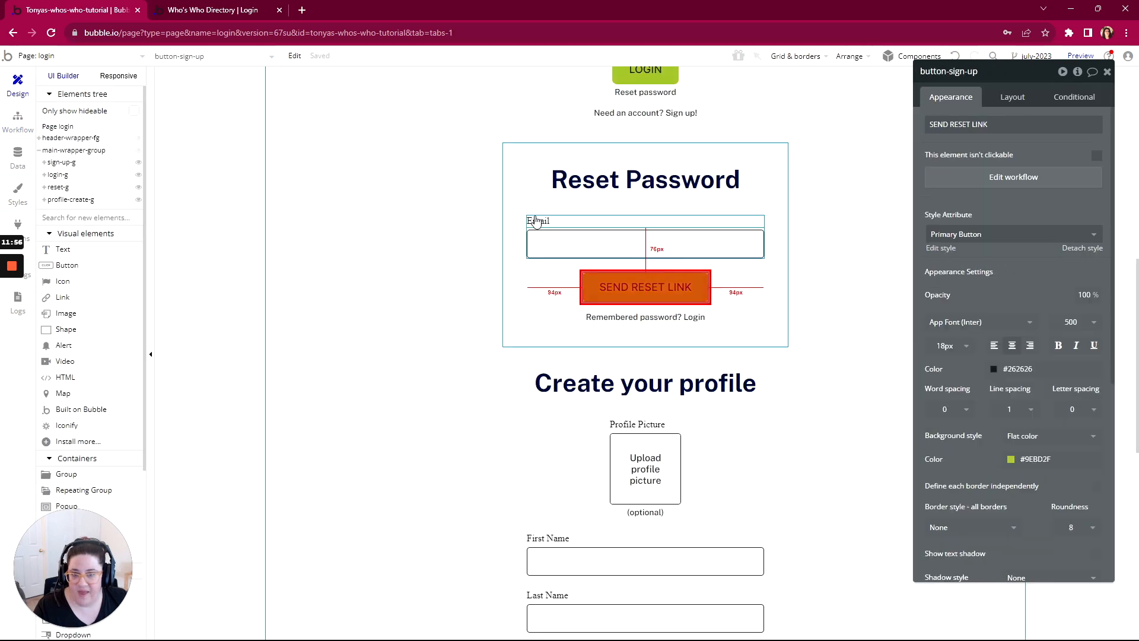
left_click(961, 74)
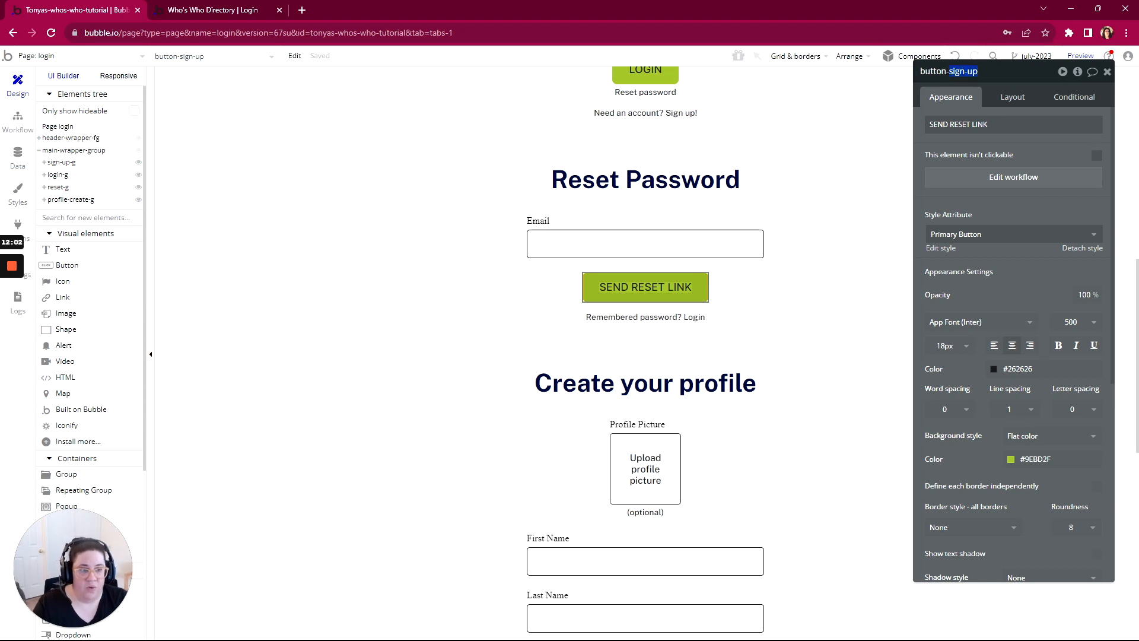
type("send-reset-link")
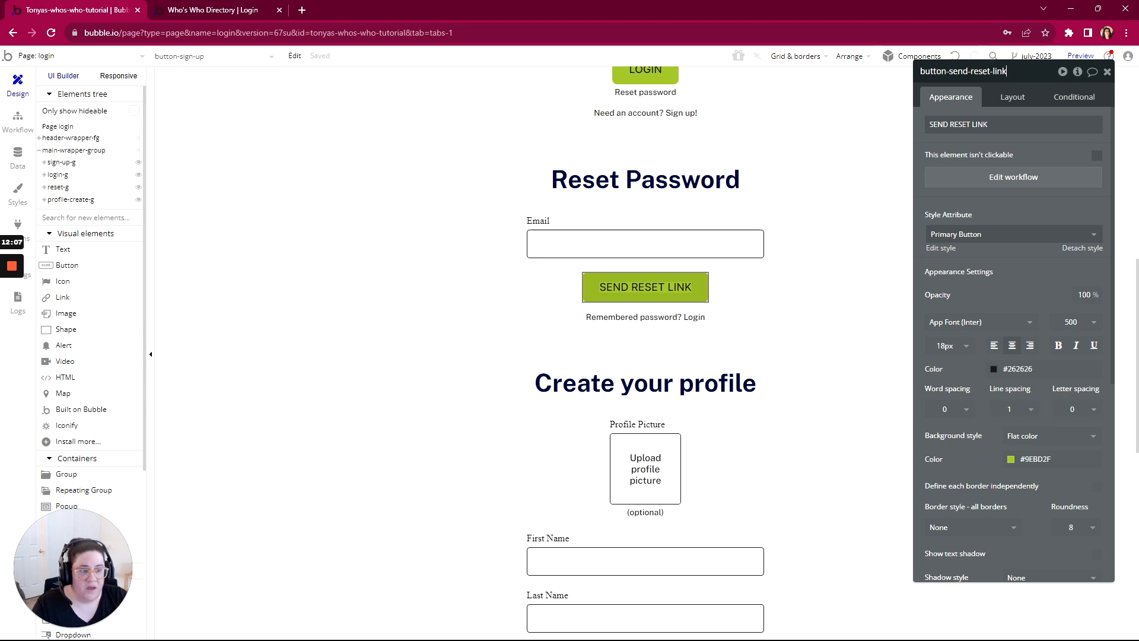
left_click(982, 146)
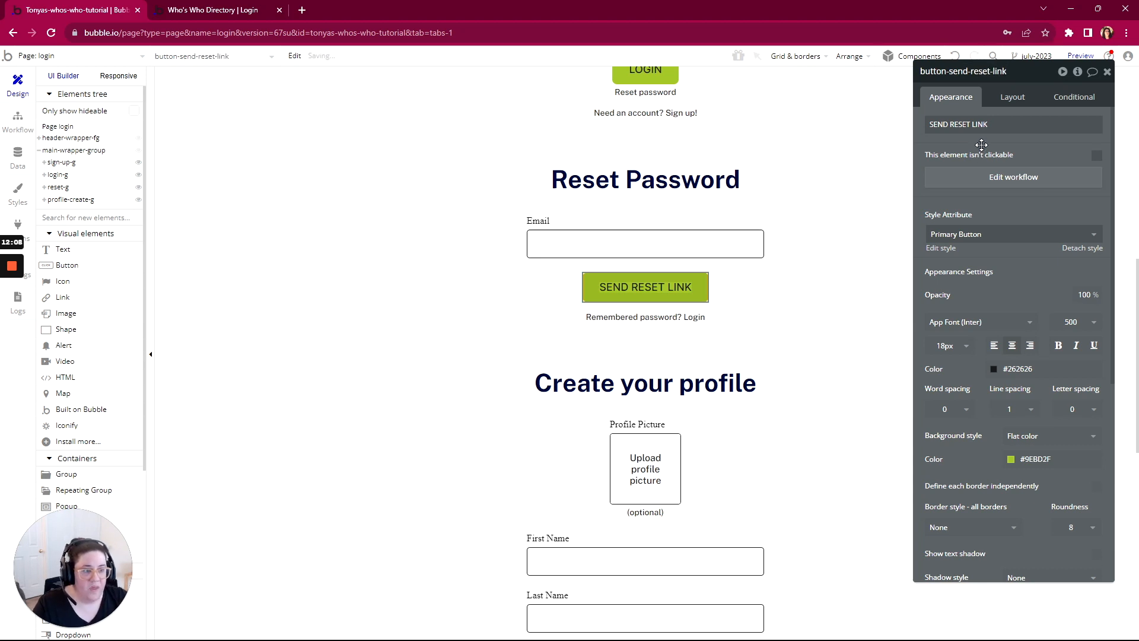
Step: Find the click workflow that logs the user in, reveal its LOGIN button and rename the button as button-login
left_click(17, 121)
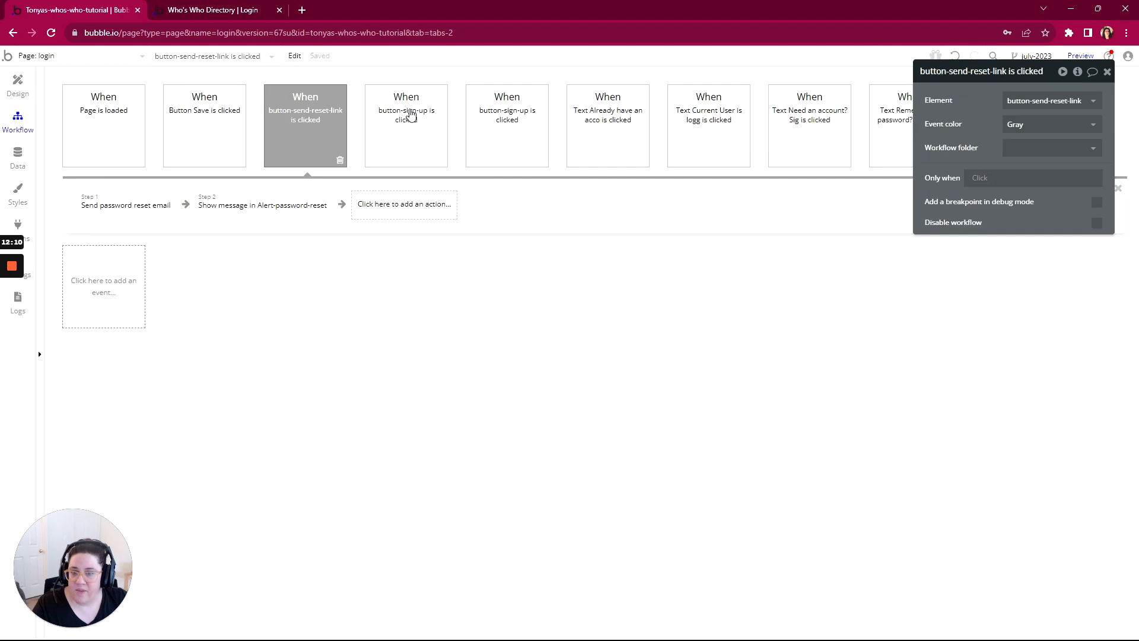
left_click(406, 115)
right_click(409, 123)
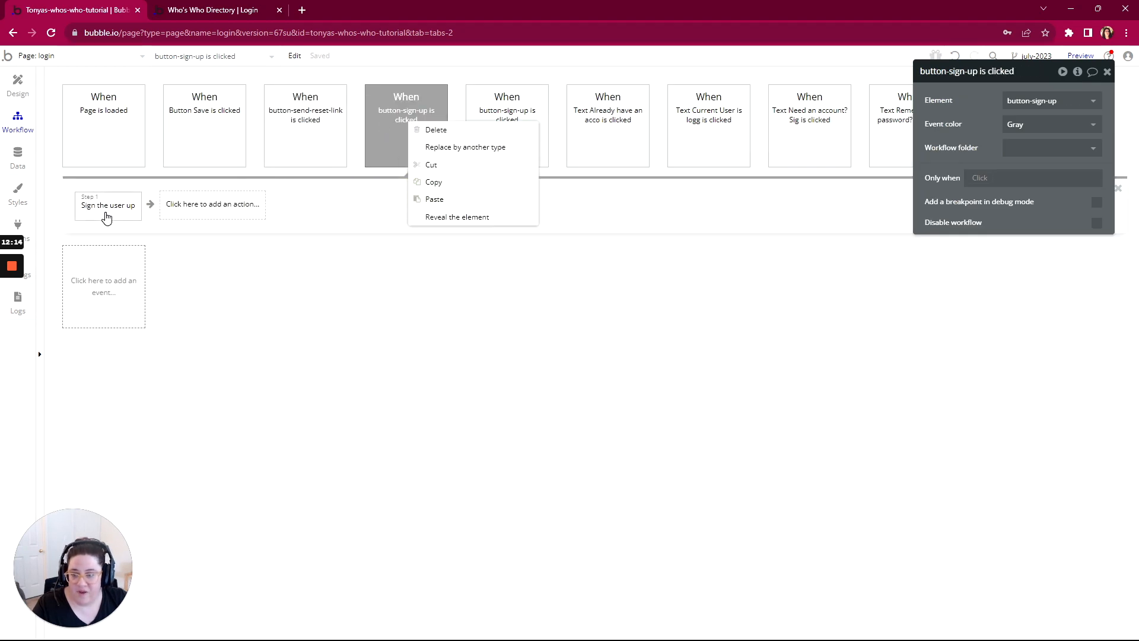
left_click(522, 109)
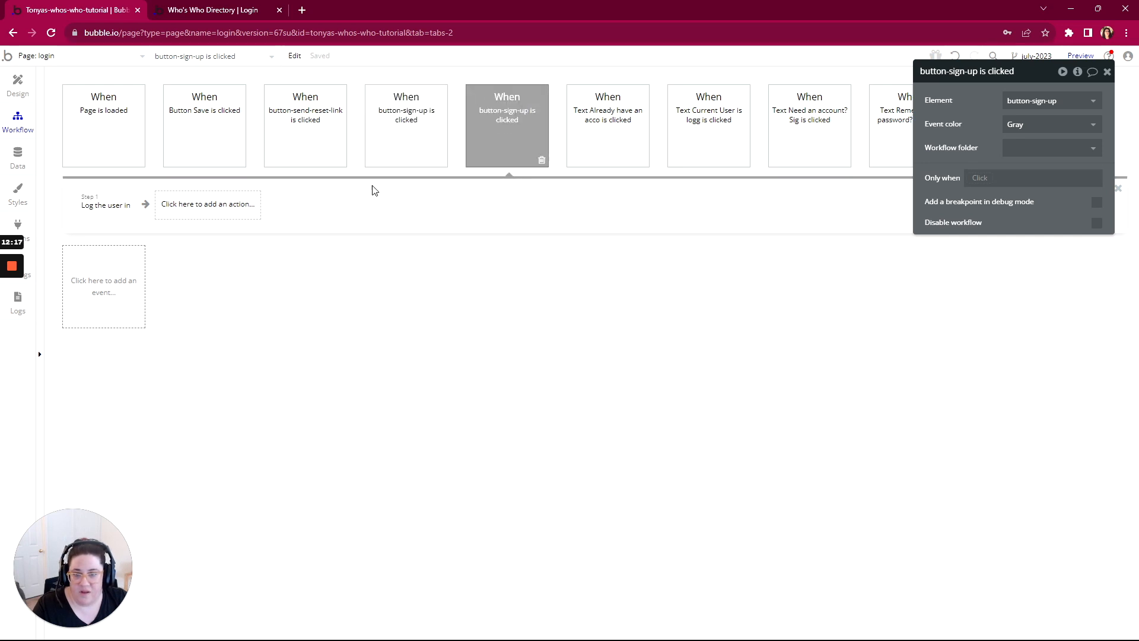
right_click(515, 128)
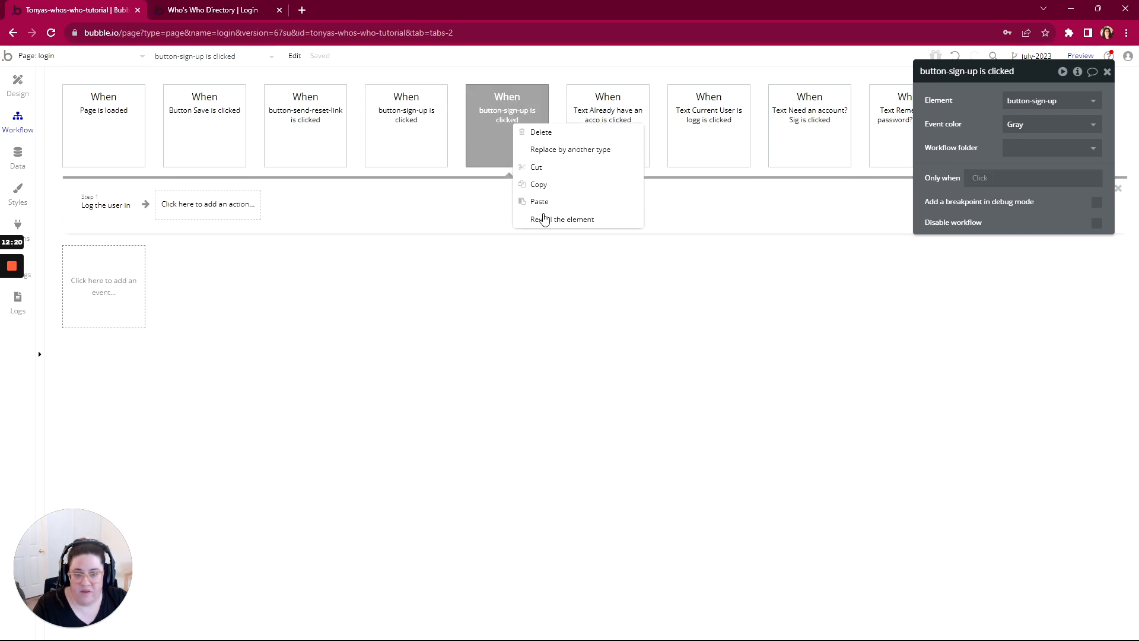
left_click(543, 219)
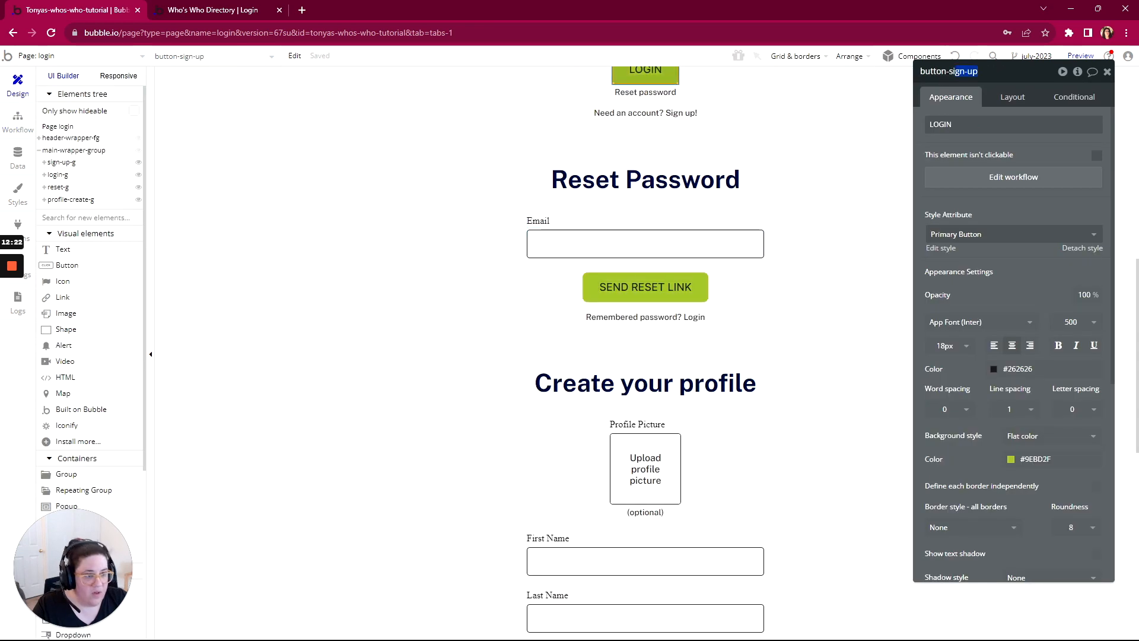
type("log")
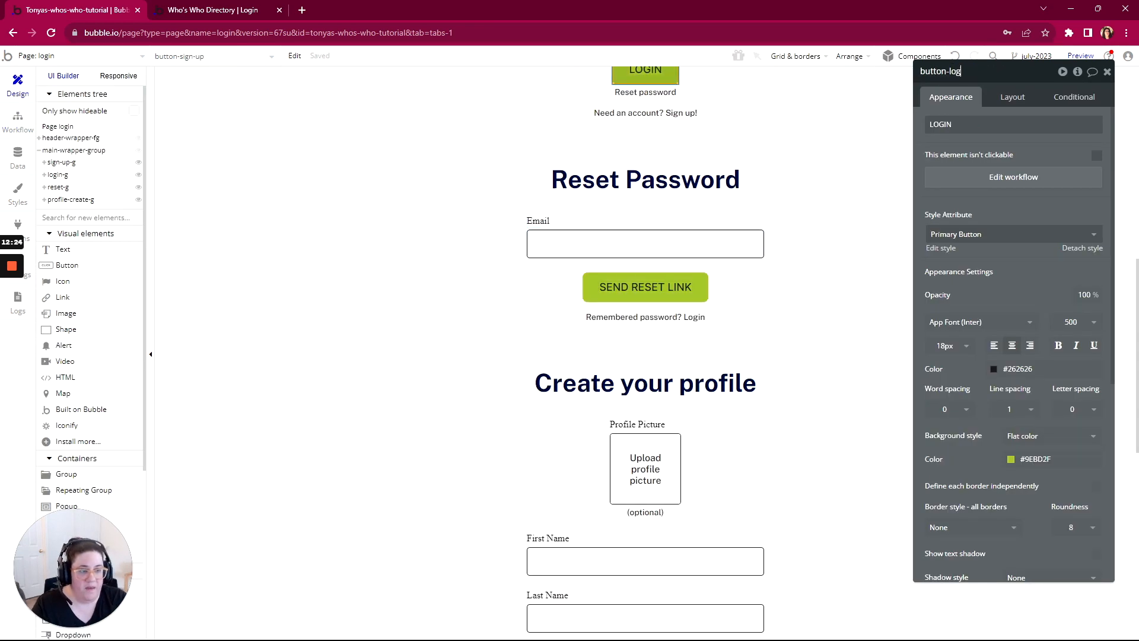
type("in")
Step: Add a Go to page action after "Sign the user up" in the button-sign-up click workflow
left_click(21, 129)
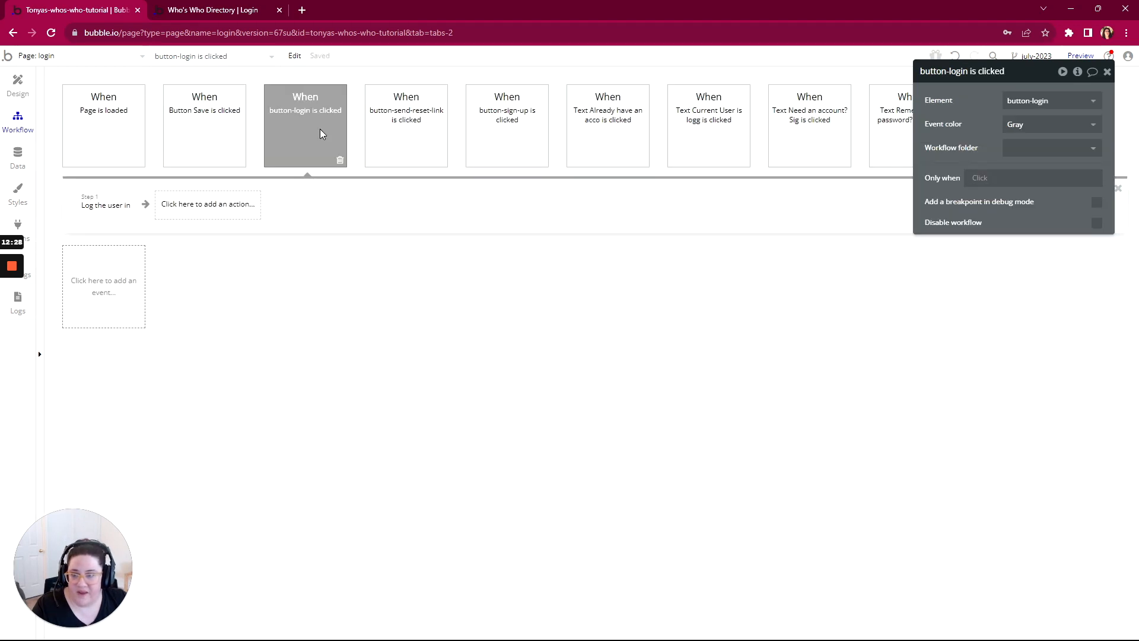
left_click(502, 140)
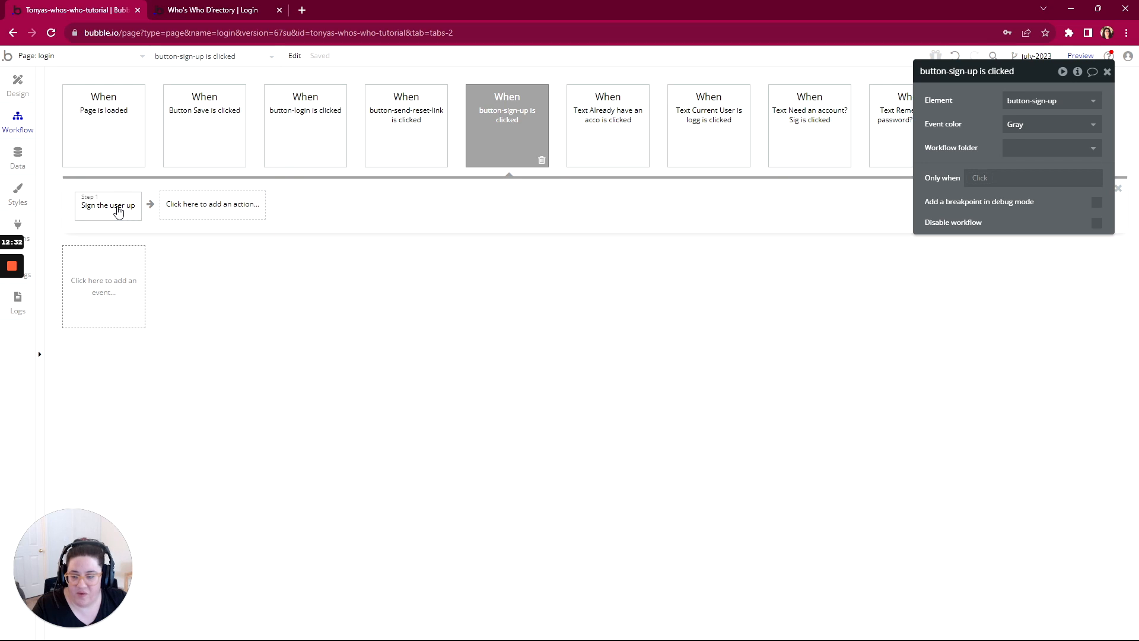
left_click(119, 212)
left_click(190, 208)
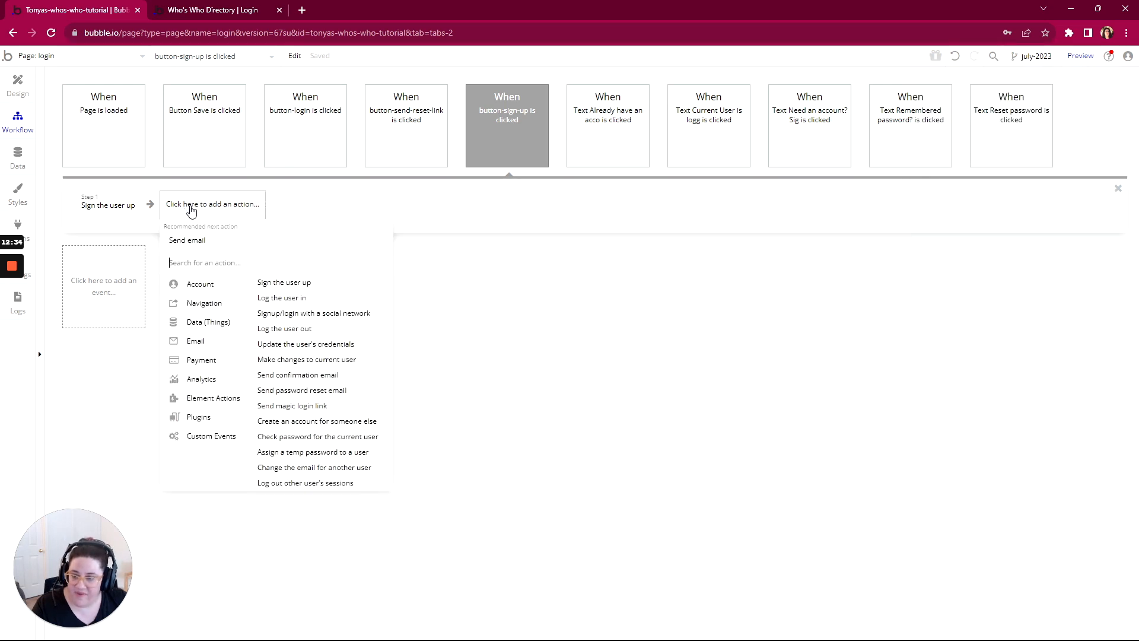
mouse_move(203, 304)
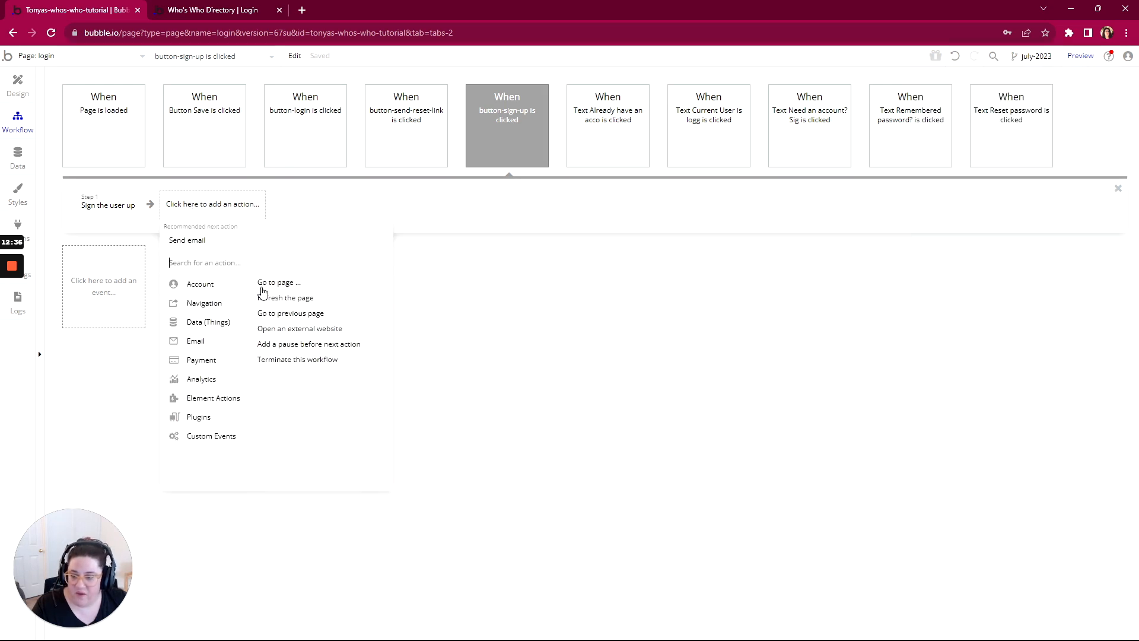
left_click(275, 284)
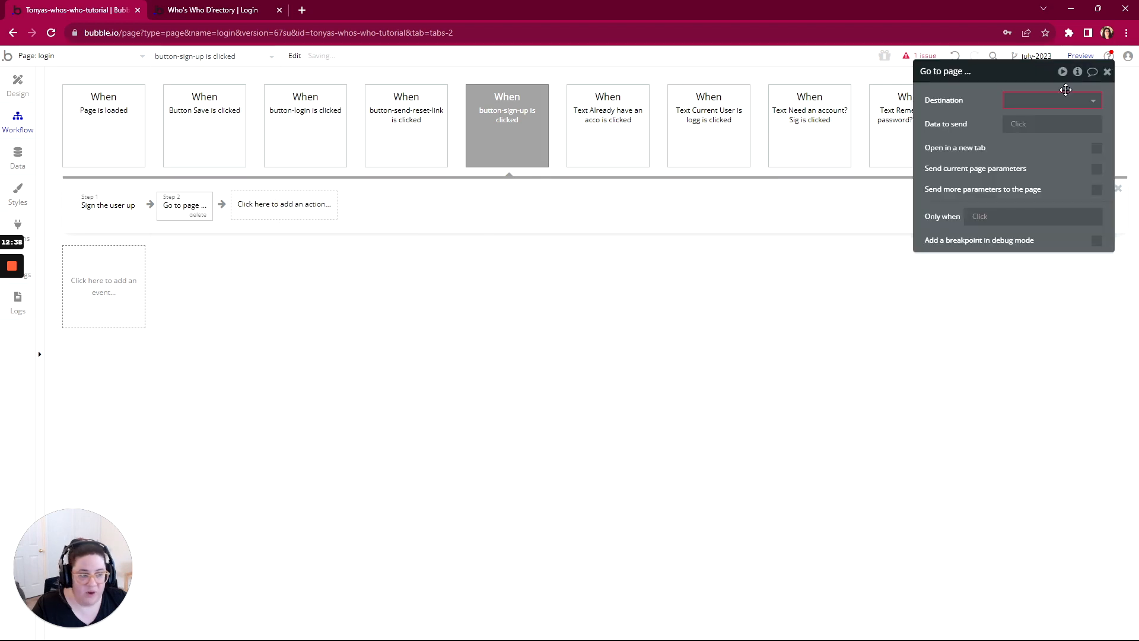
Step: Set the sign-up workflow's Go to page destination to the login page and send profile as data
left_click(1035, 107)
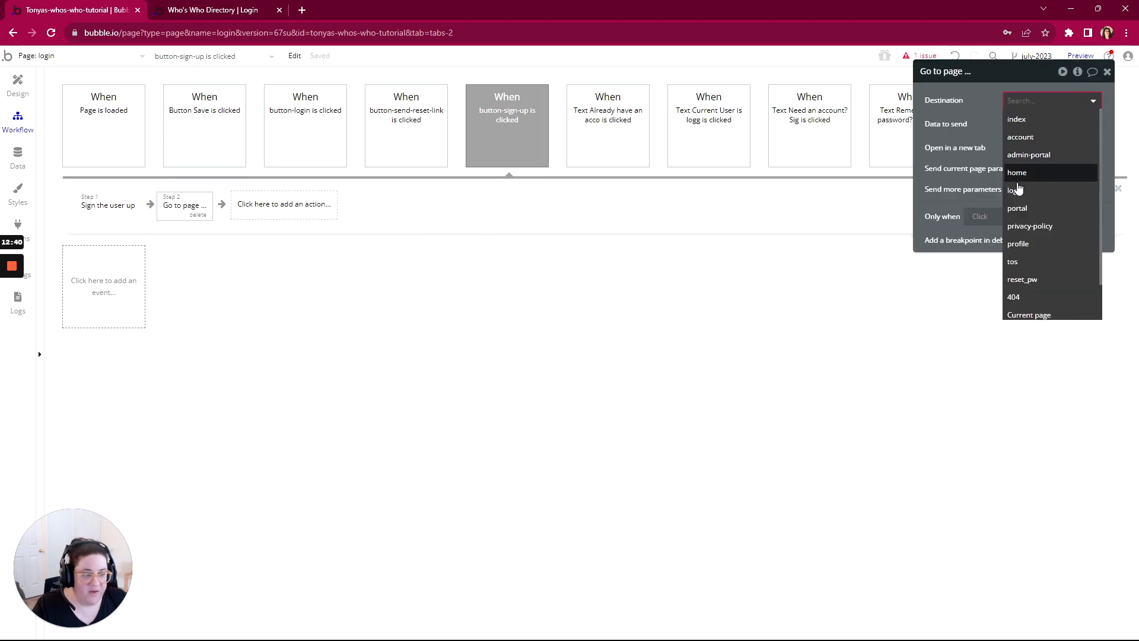
left_click(1015, 189)
left_click(1016, 125)
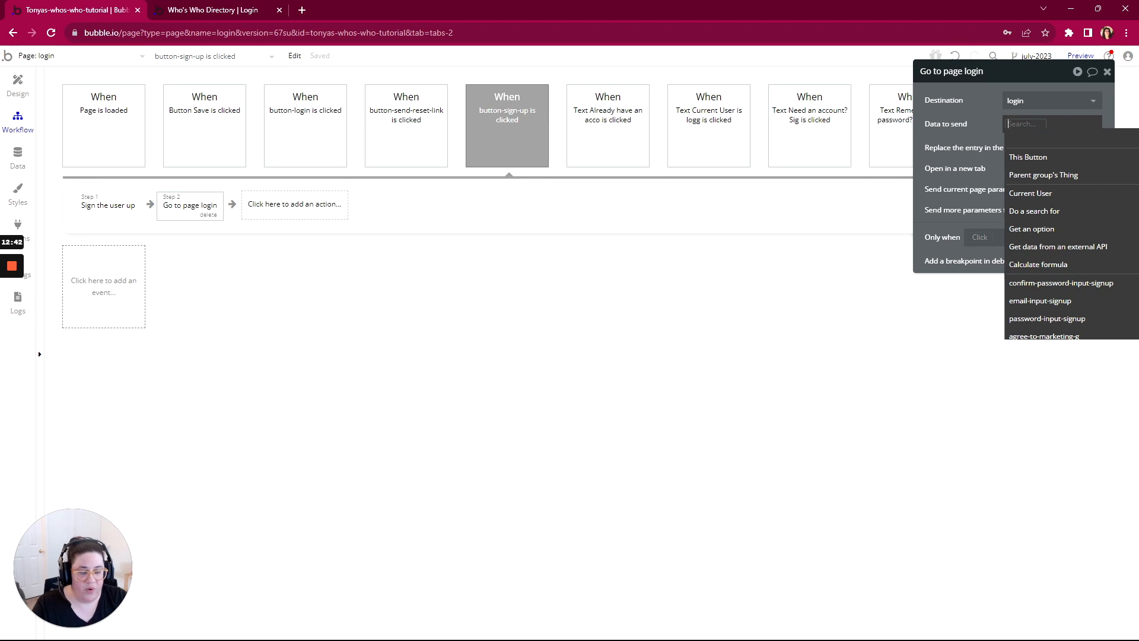
type("profile")
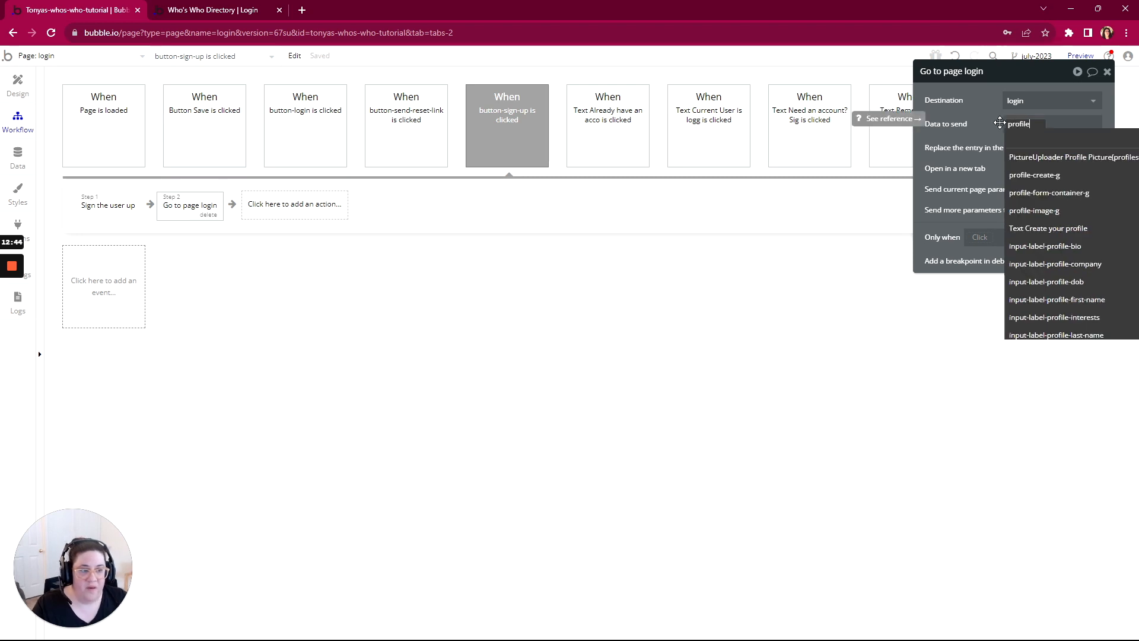
left_click(986, 121)
Step: Preview the login page and fill in the e-mail of a new test account on the sign-up form
left_click(1080, 56)
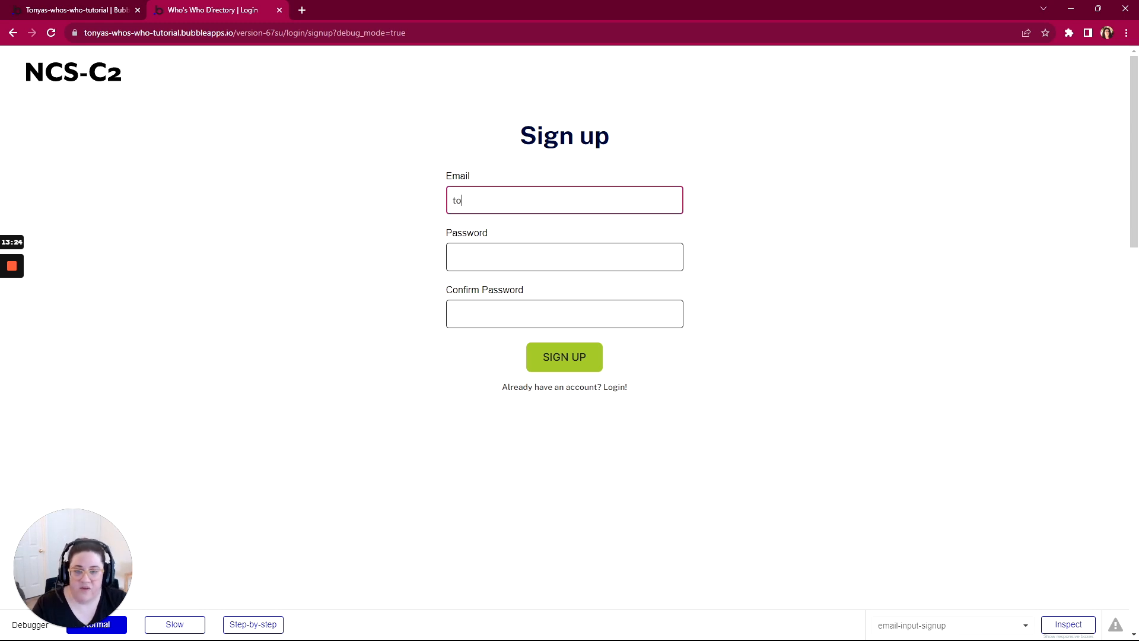
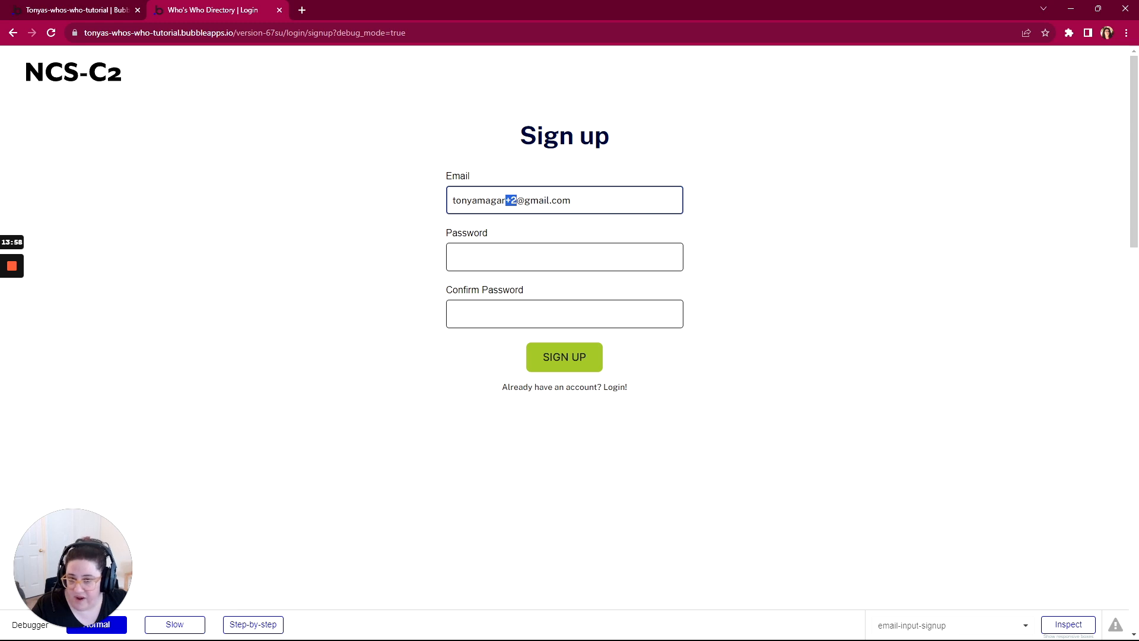
Step: Enter the account password in the Password and Confirm Password fields and submit the sign-up form
left_click(564, 257)
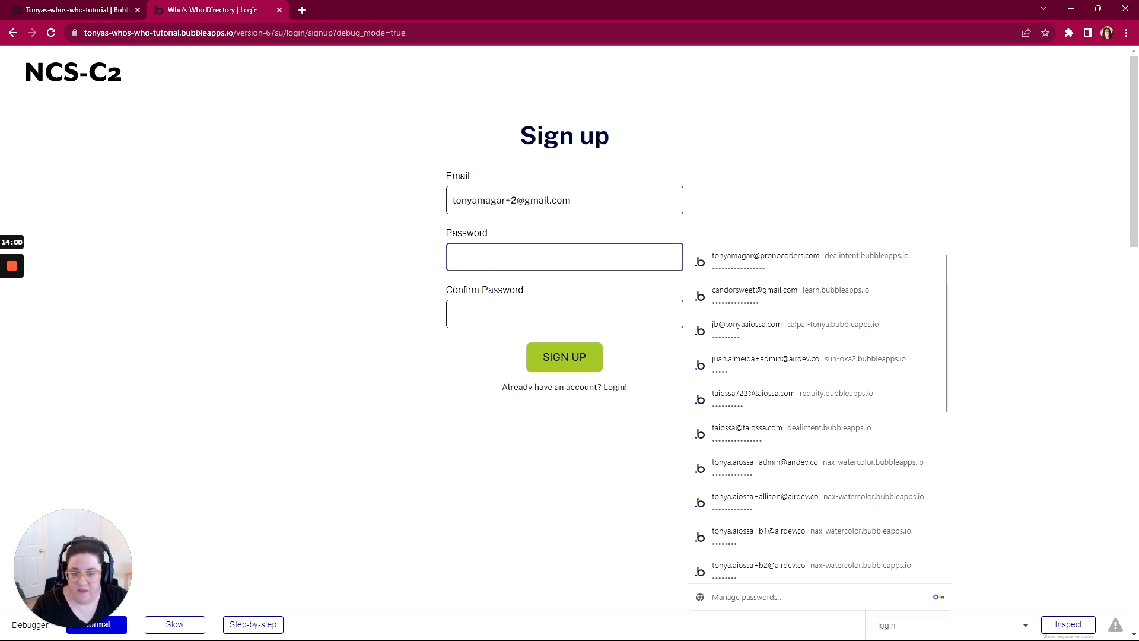
type("123")
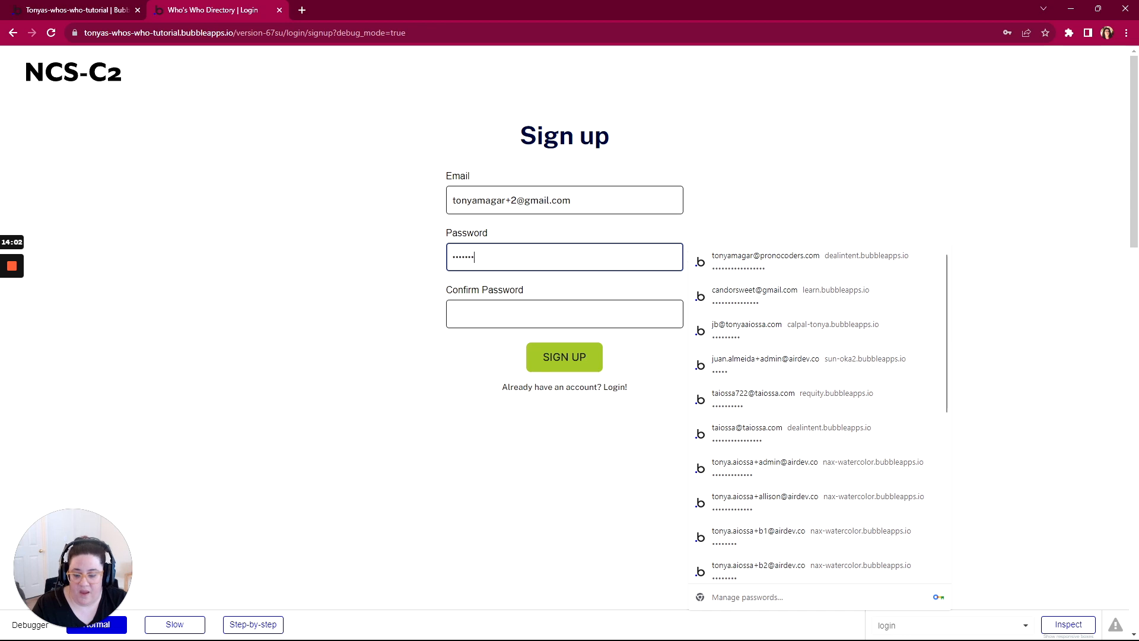
key("Tab")
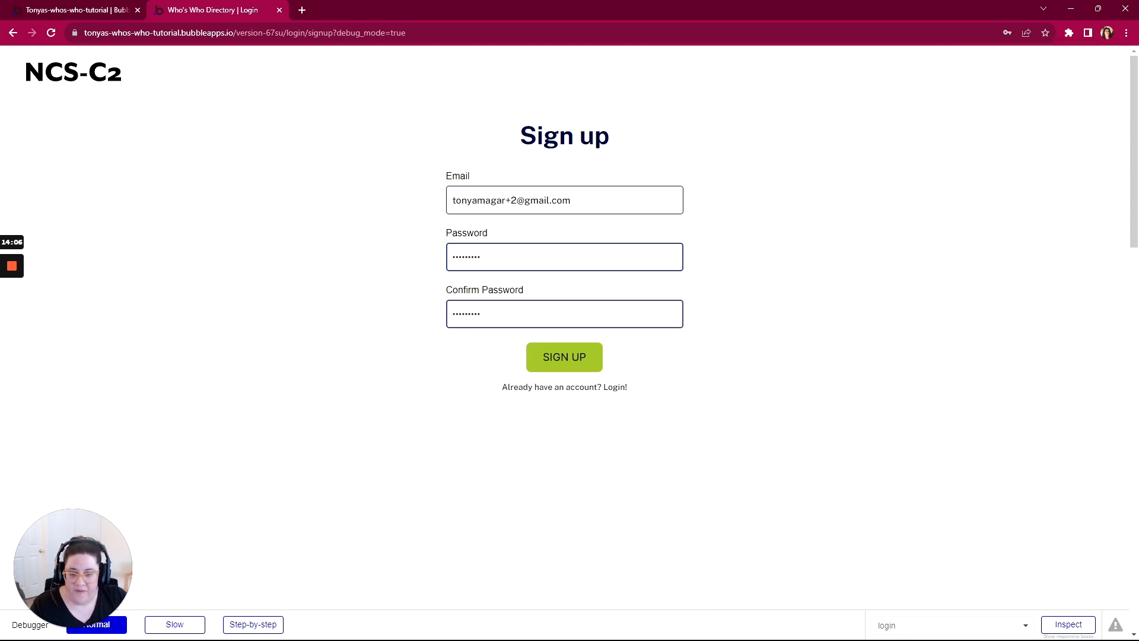
left_click(562, 367)
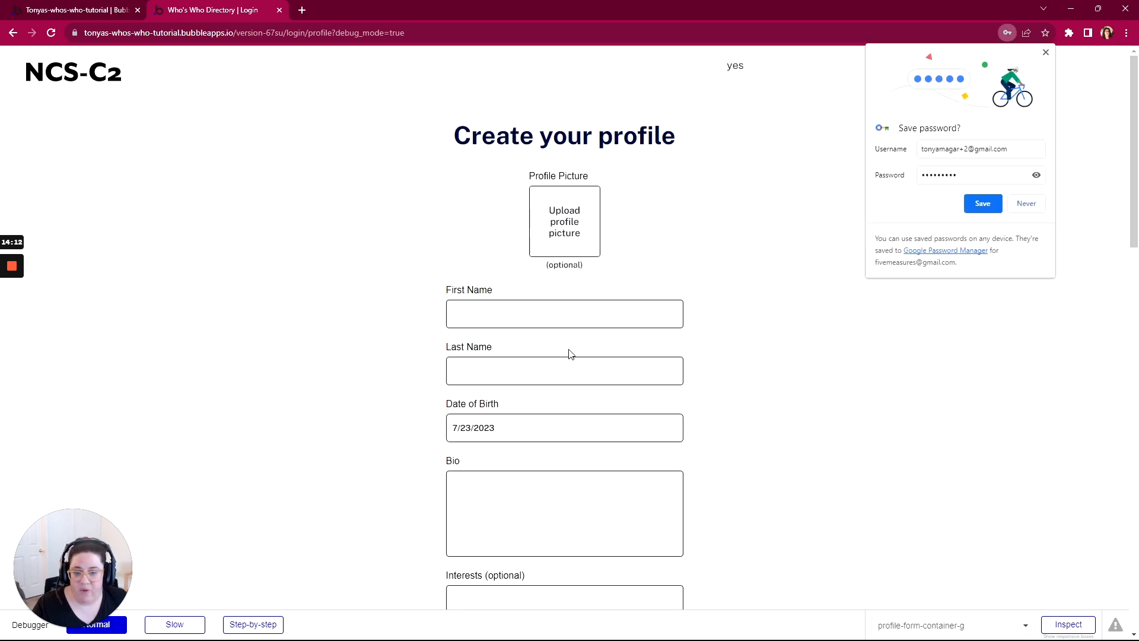
Step: Examine the Create your profile form from the picture upload down to its SAVE button and try the button
scroll(570, 354, "down", 10)
scroll(569, 355, "up", 7)
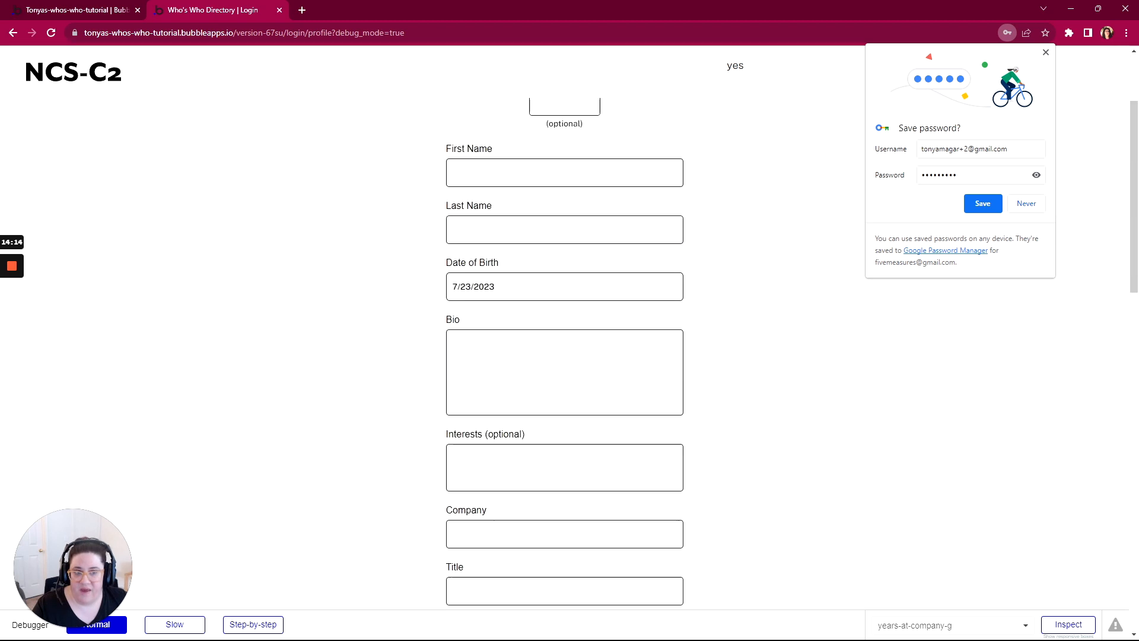
scroll(723, 125, "up", 3)
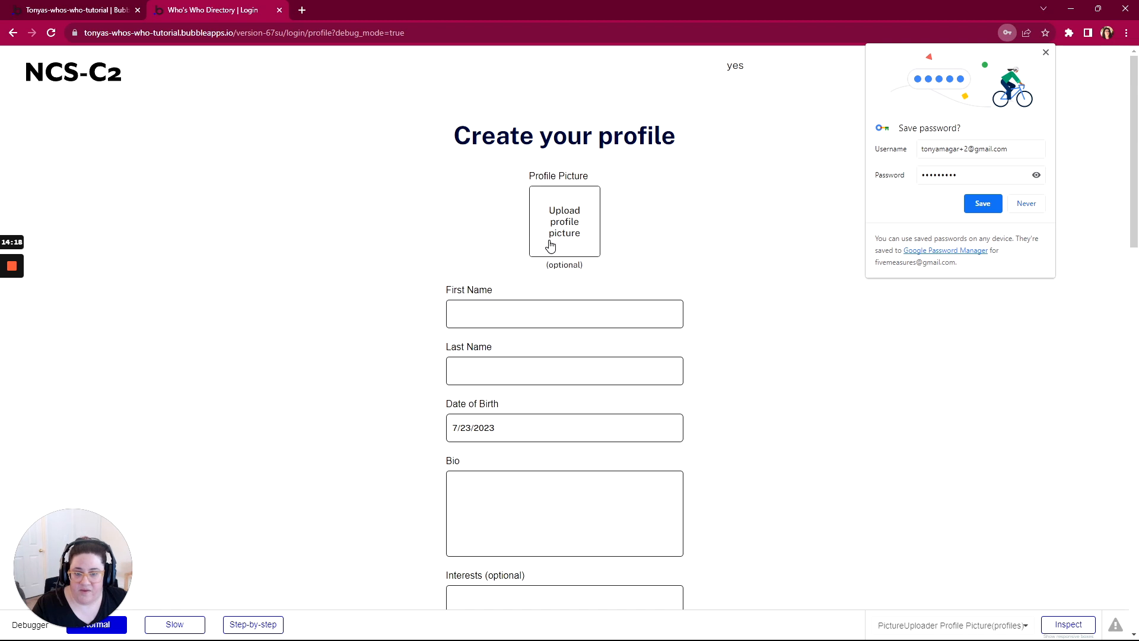
scroll(549, 247, "down", 7)
scroll(564, 296, "down", 4)
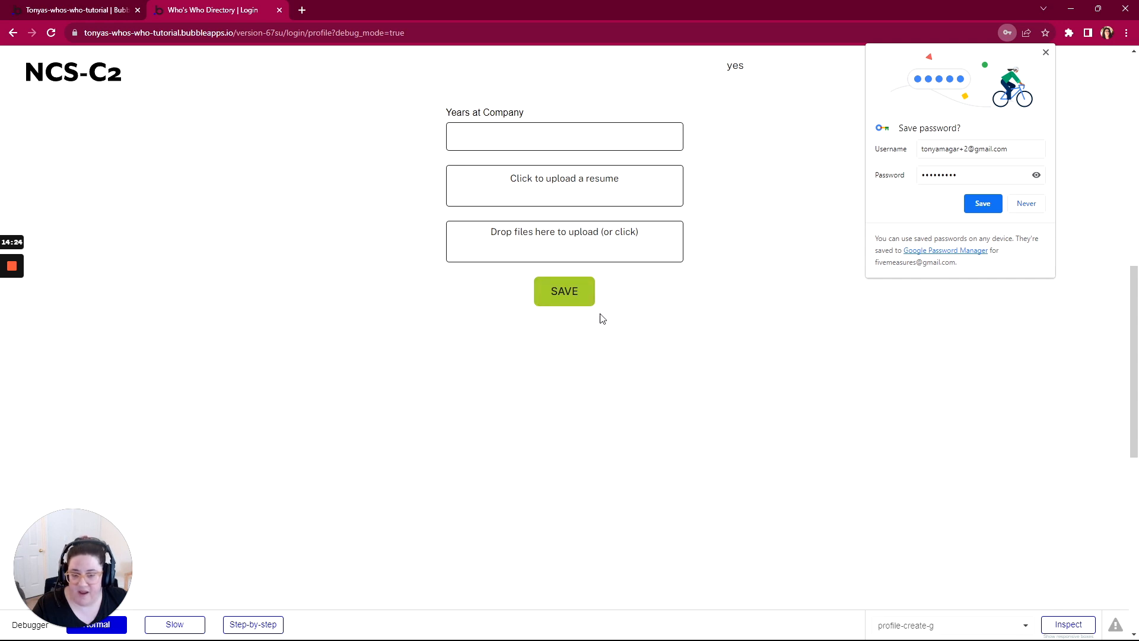
left_click(560, 299)
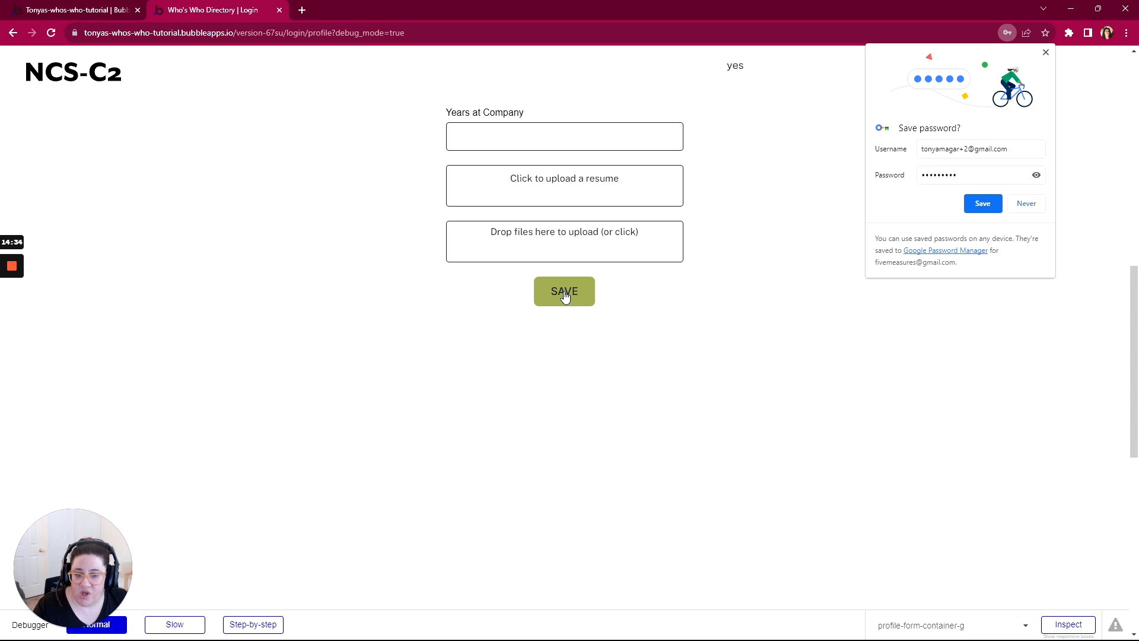
Step: Return to the Bubble editor's design view and open the click workflow of the profile form's SAVE button
left_click(84, 11)
left_click(28, 100)
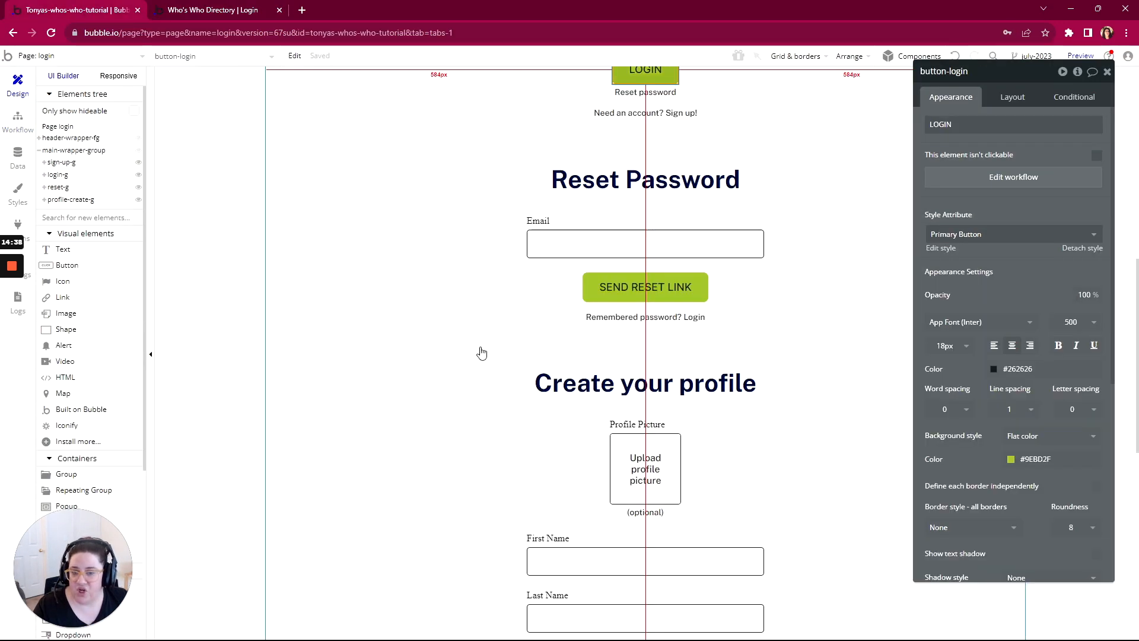
scroll(630, 362, "down", 10)
left_click(644, 543)
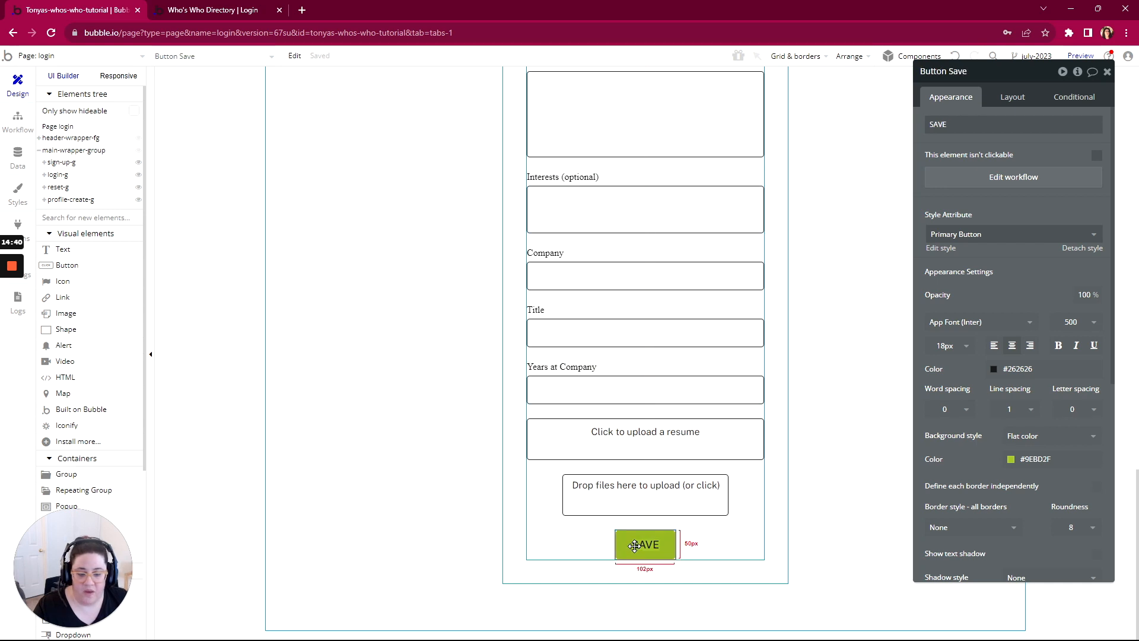
left_click(999, 180)
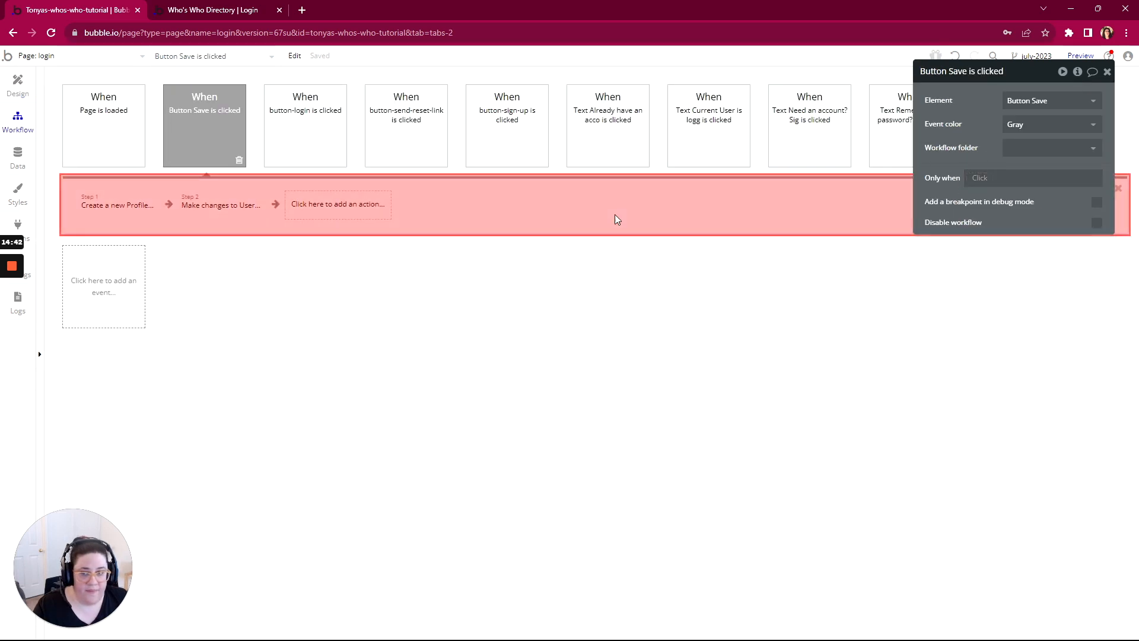
Step: Add a Go to page action at the end of the Button Save workflow with portal as its destination
left_click(320, 207)
mouse_move(318, 274)
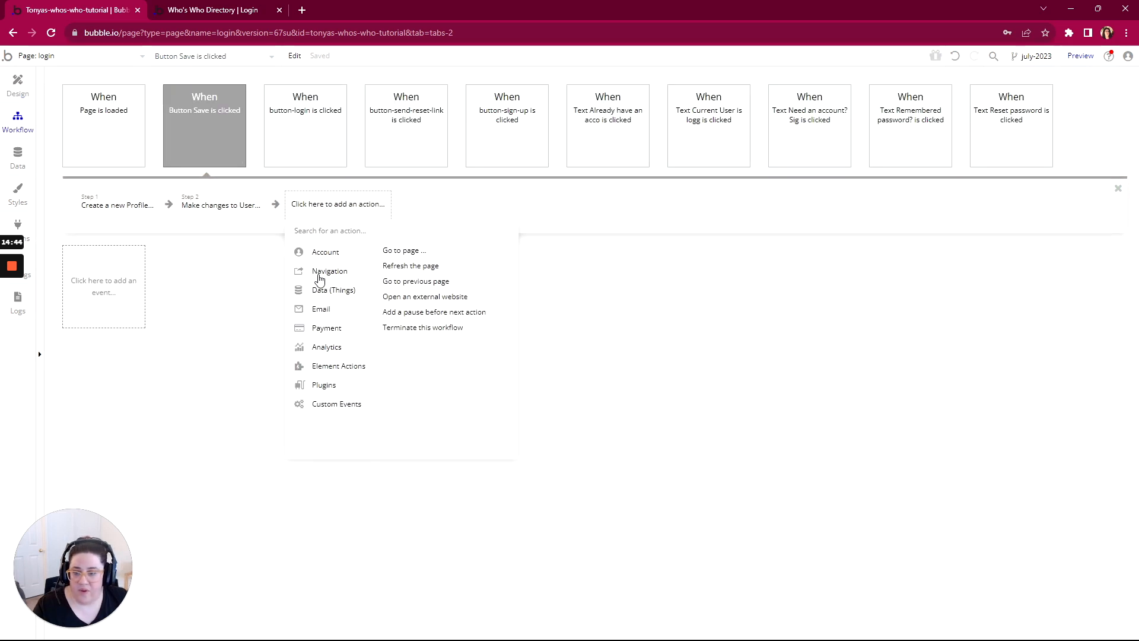
left_click(406, 252)
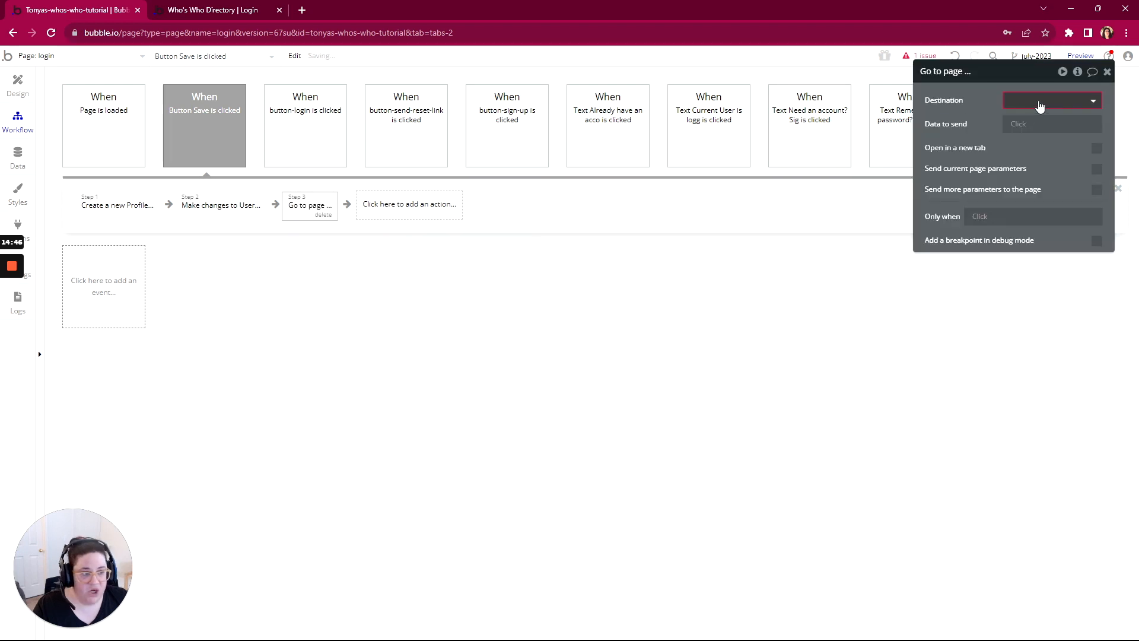
left_click(1013, 102)
left_click(1021, 214)
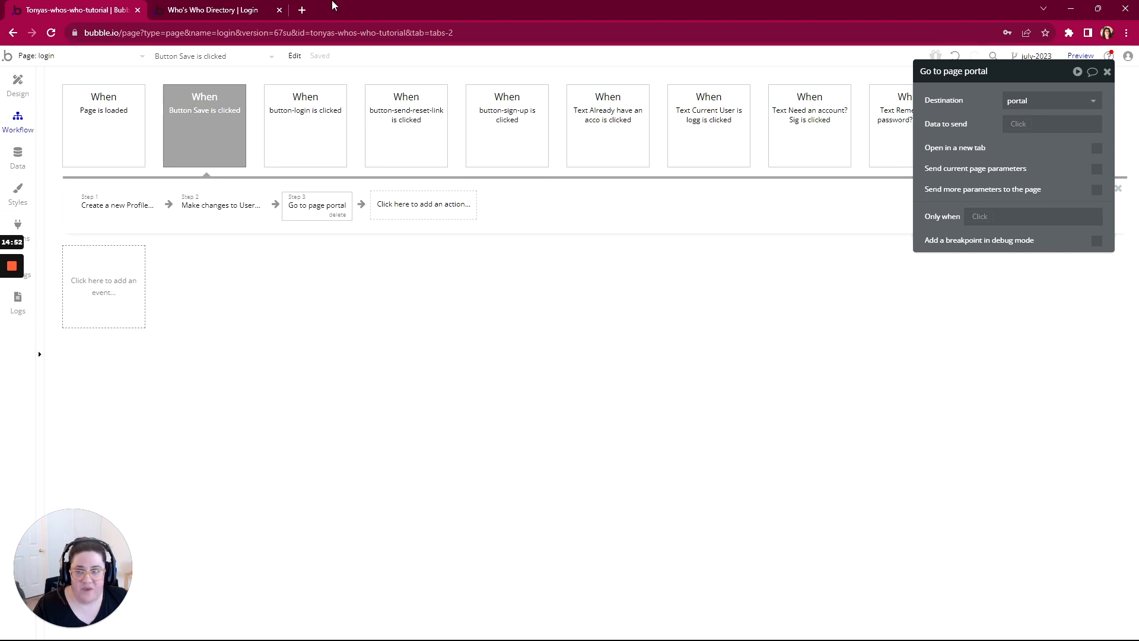
Step: Reload the previewed profile page and upload a head shot from Downloads as the profile picture
left_click(195, 10)
key("F5")
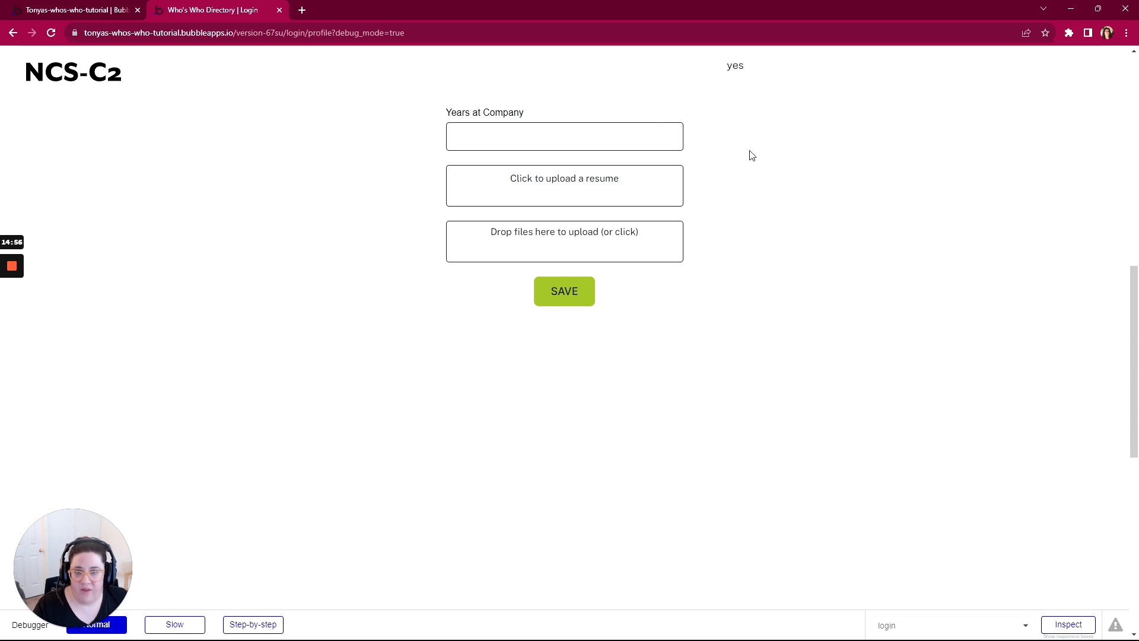
scroll(752, 178, "up", 5)
scroll(752, 190, "up", 5)
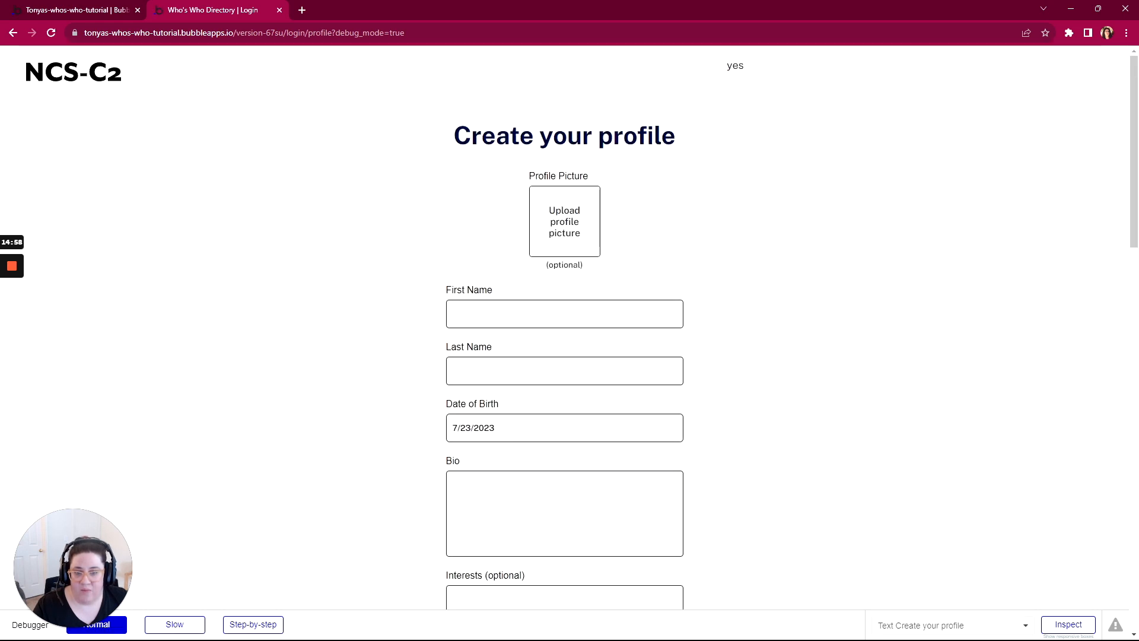
left_click(564, 240)
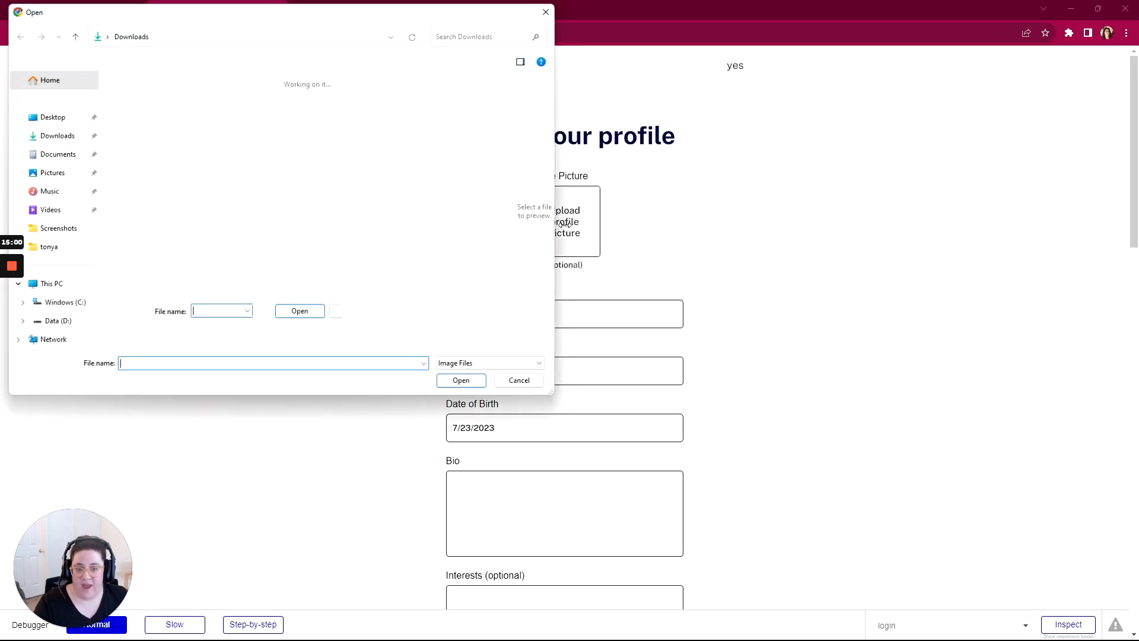
double_click(132, 111)
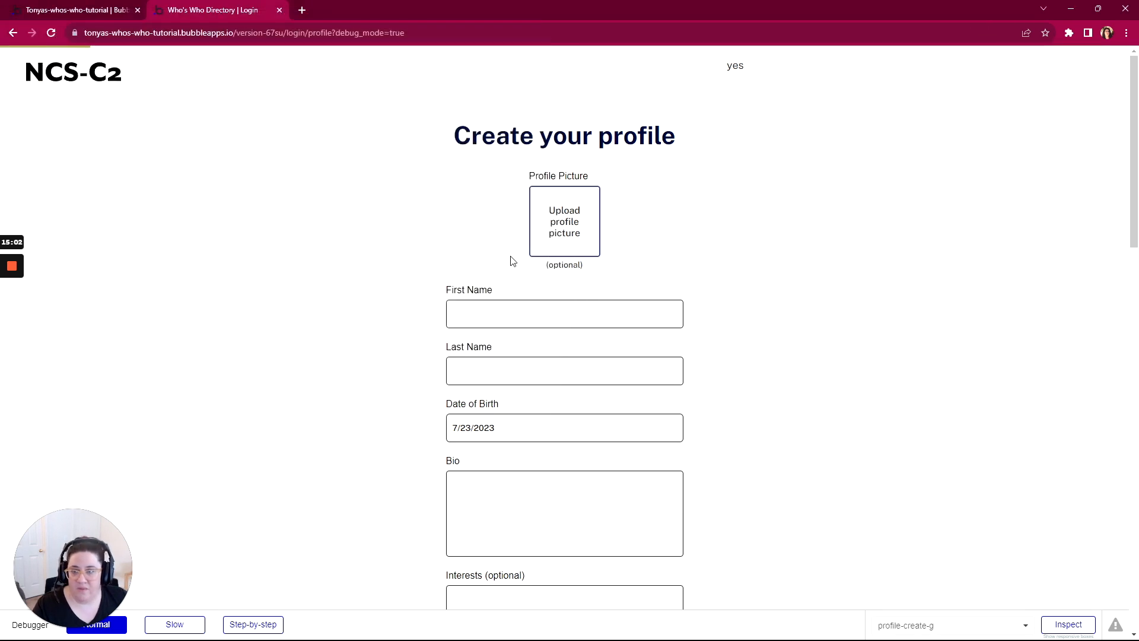
Step: Fill in the person's first name and last name on the profile form
left_click(475, 311)
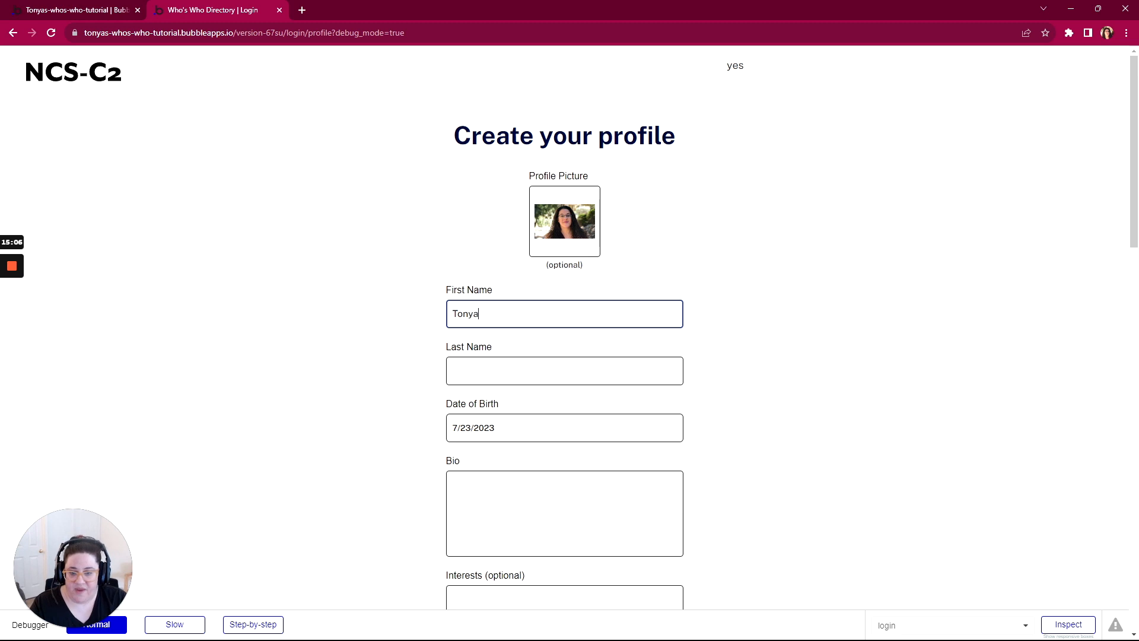
key("Tab")
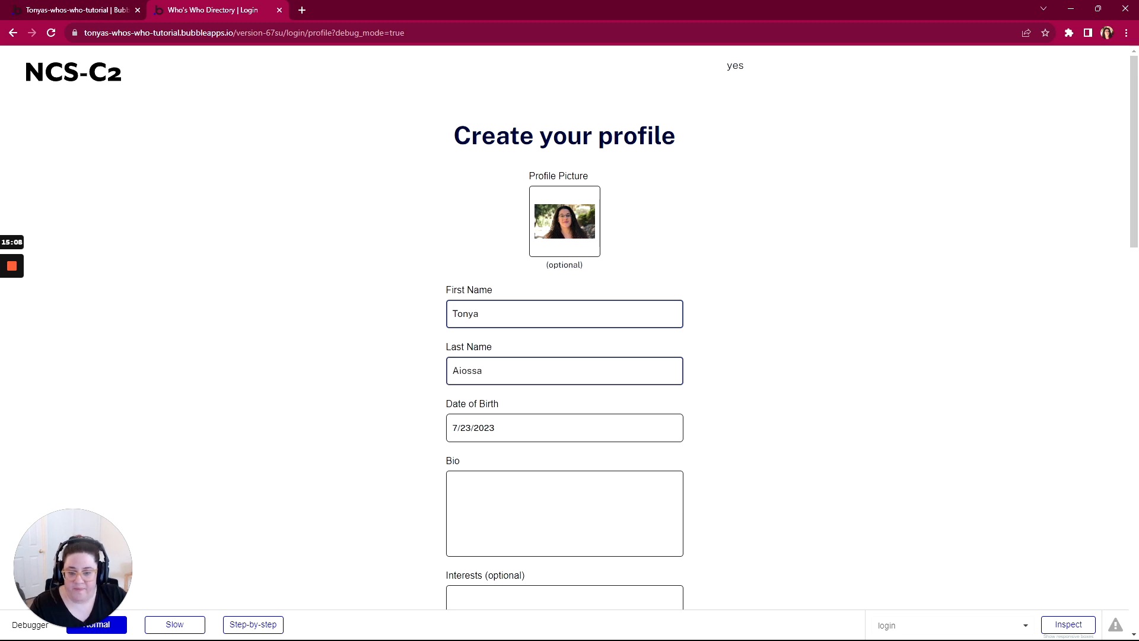
type("Aiossa")
Step: Set the person's date of birth by choosing the year, month and day in the calendar
left_click(464, 433)
scroll(513, 537, "down", 1)
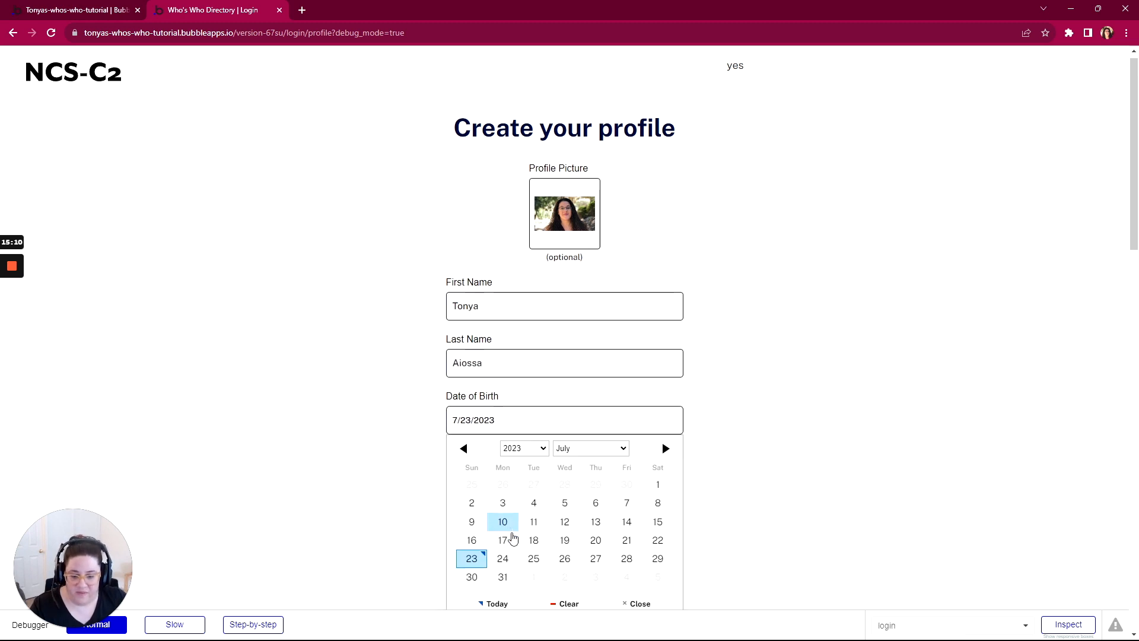
scroll(513, 537, "down", 2)
left_click(509, 338)
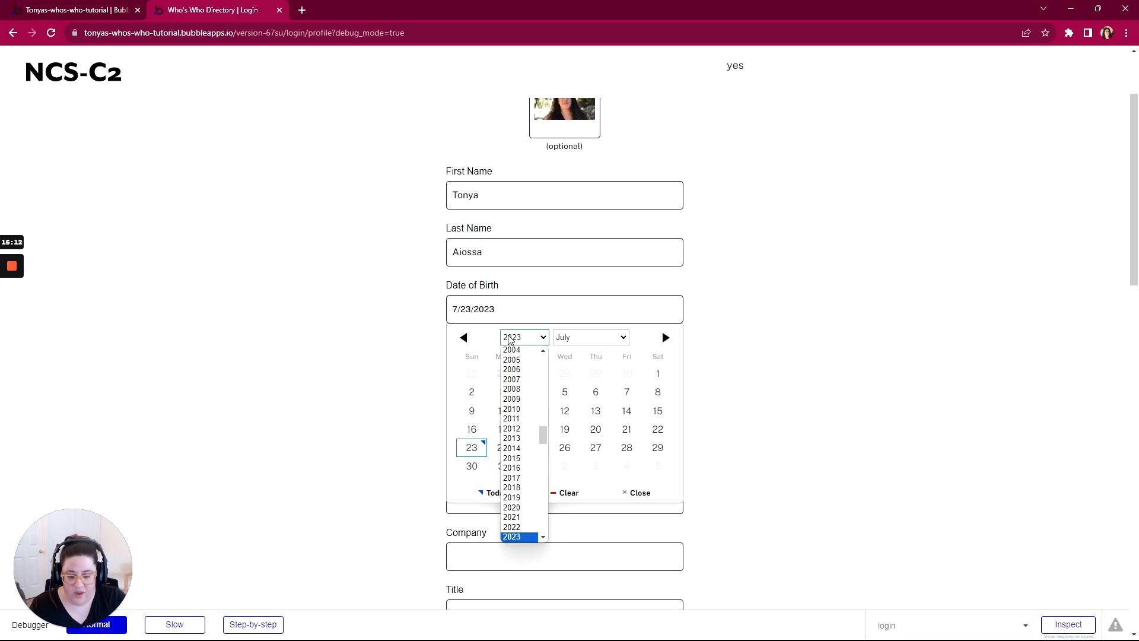
type("1979")
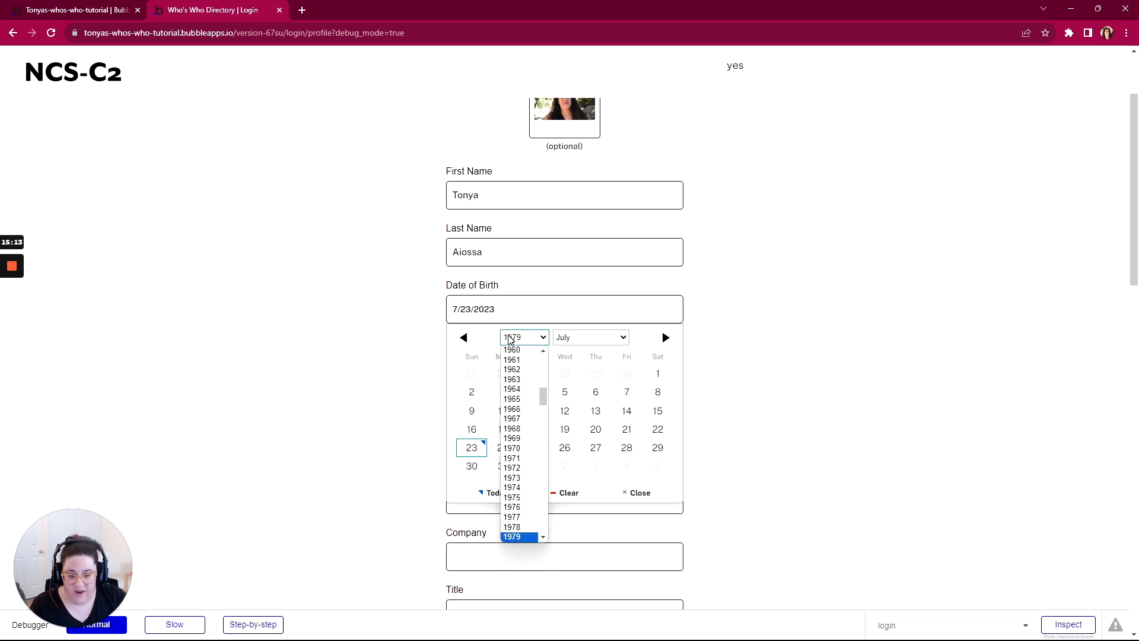
left_click(521, 537)
left_click(611, 339)
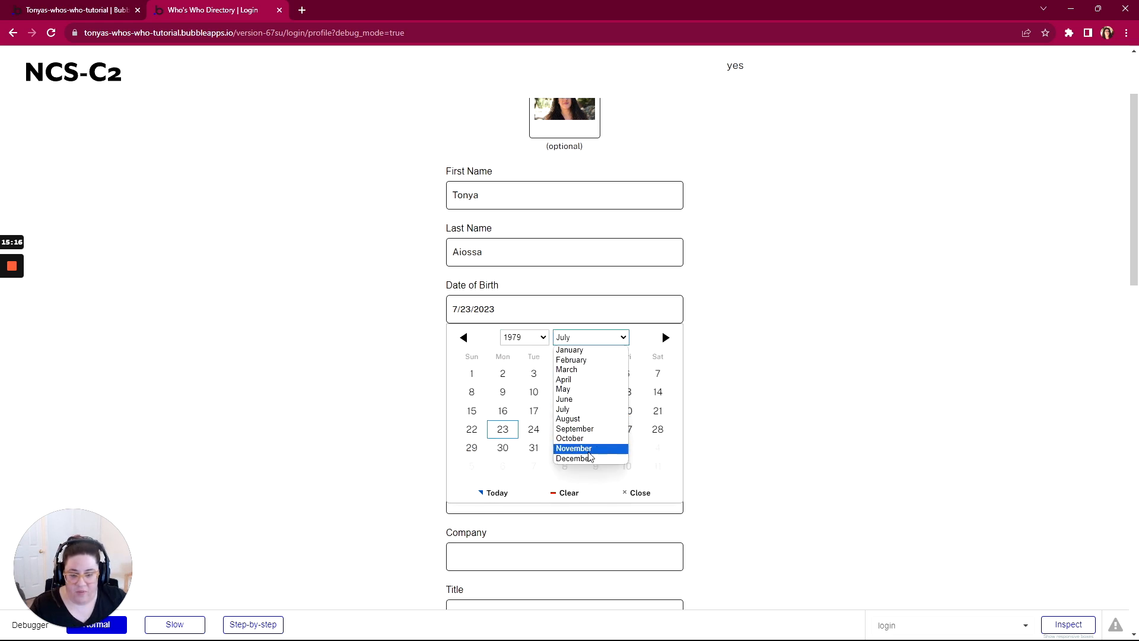
left_click(587, 448)
left_click(500, 435)
Step: Write a short bio mentioning family and being founder of Pro NoCoders, and select Bubble and Dittofi as interests
scroll(510, 368, "down", 2)
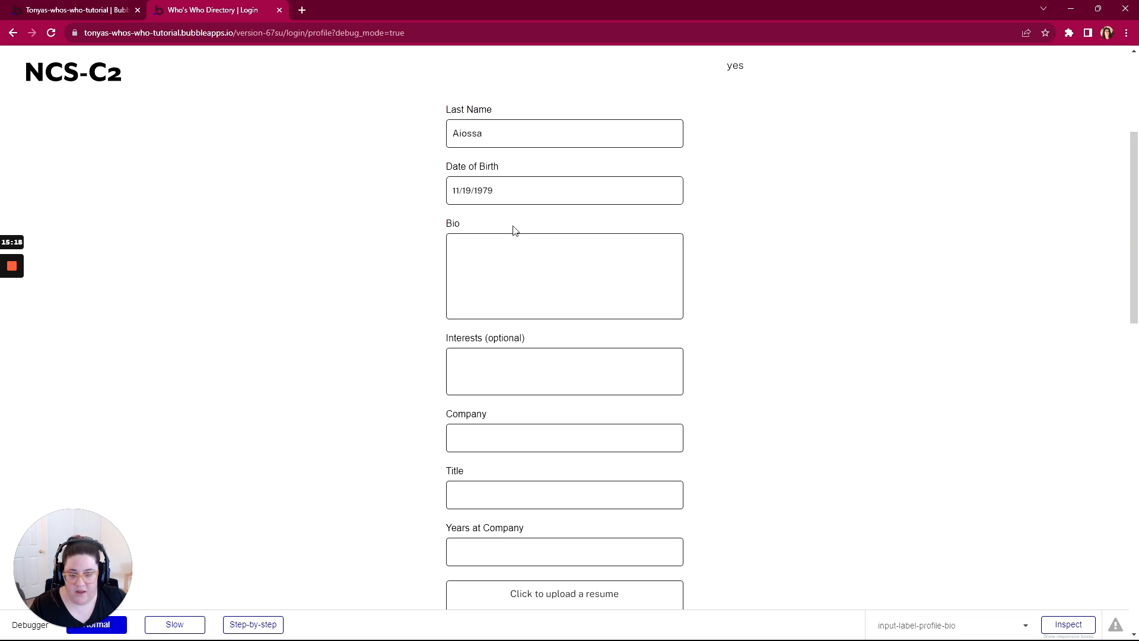
left_click(513, 229)
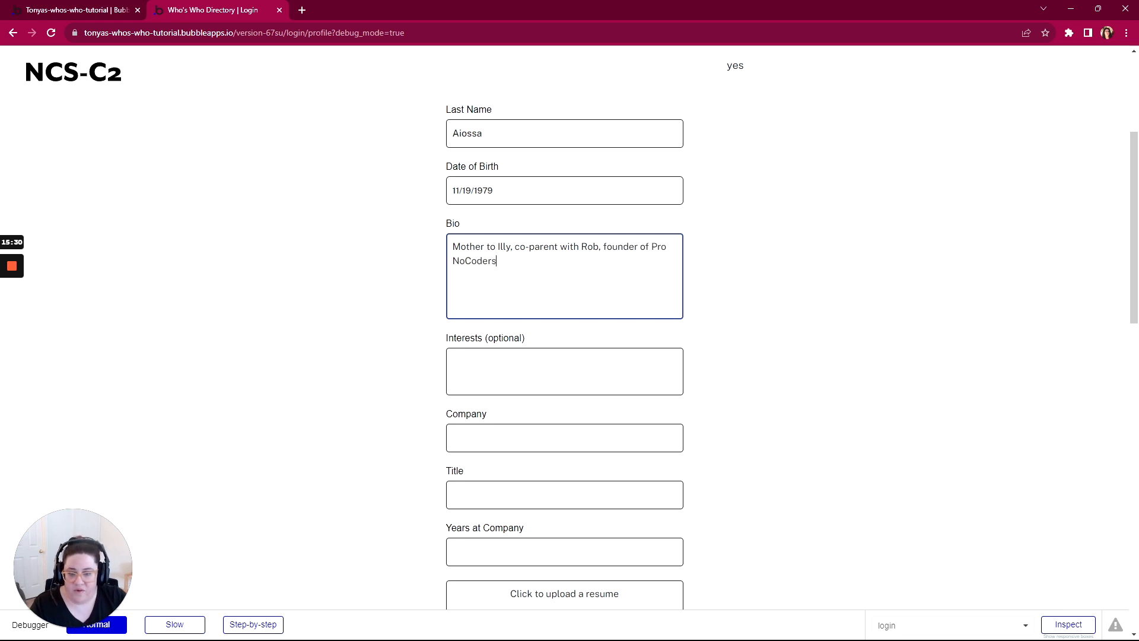
left_click(475, 391)
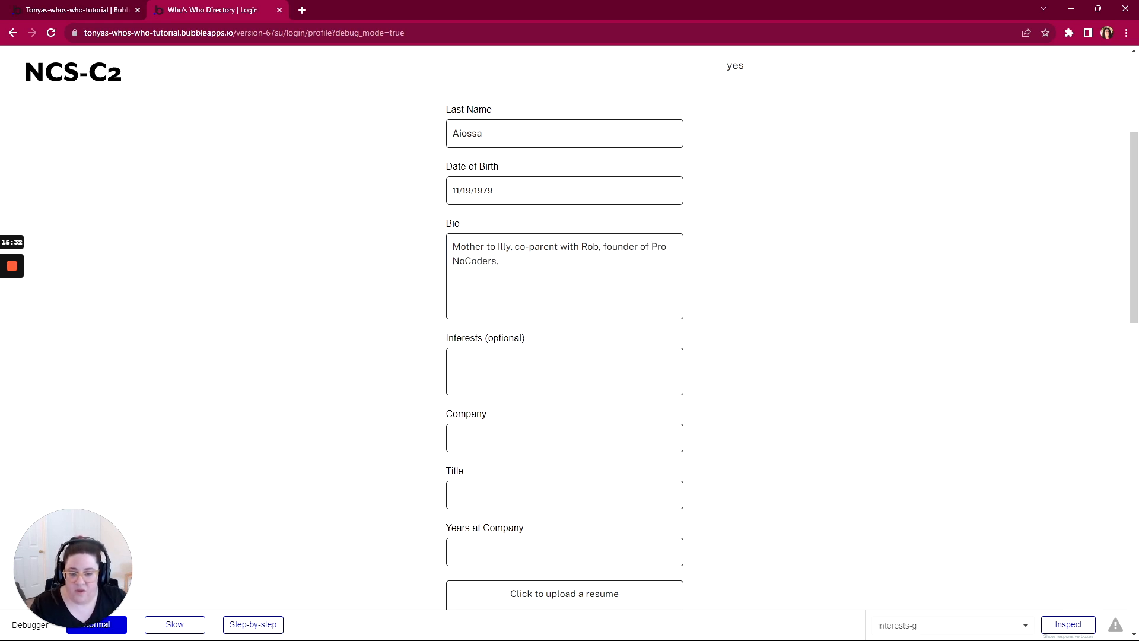
left_click(501, 395)
left_click(561, 379)
left_click(567, 414)
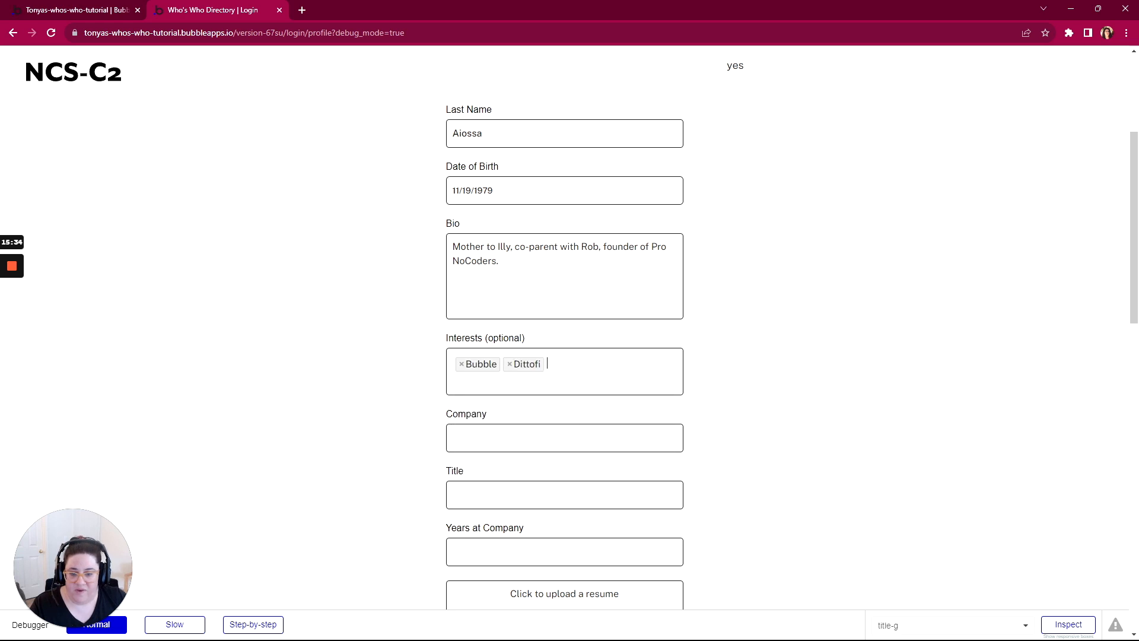
Step: Enter Pro NoCoders as the company, Founder as the title and 3 as the years at company
scroll(477, 421, "down", 2)
left_click(499, 321)
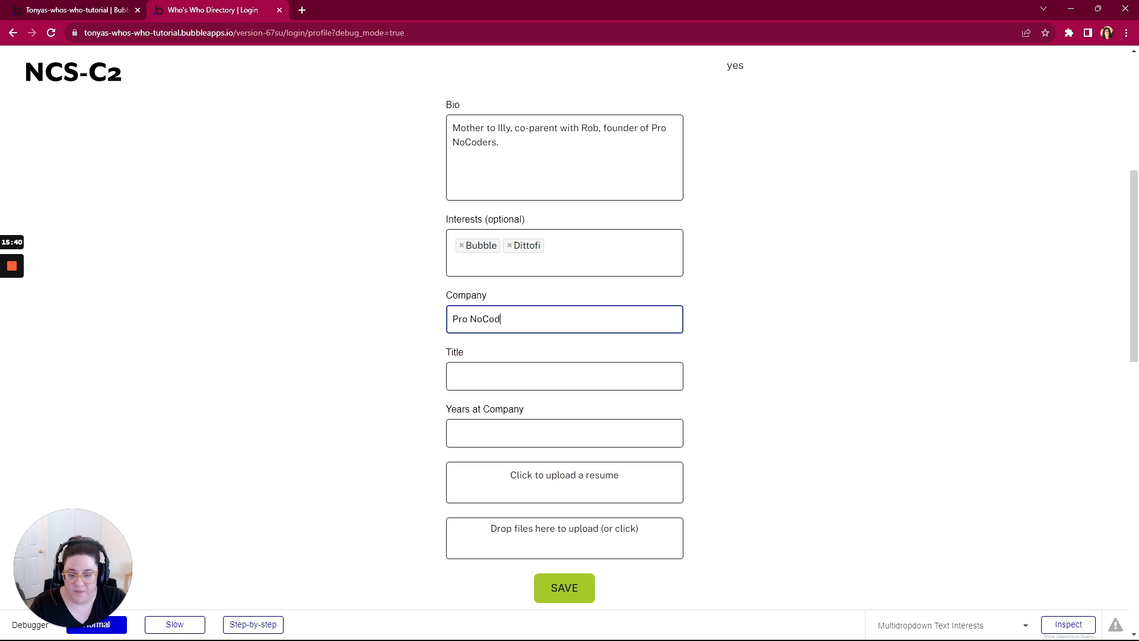
key("Tab")
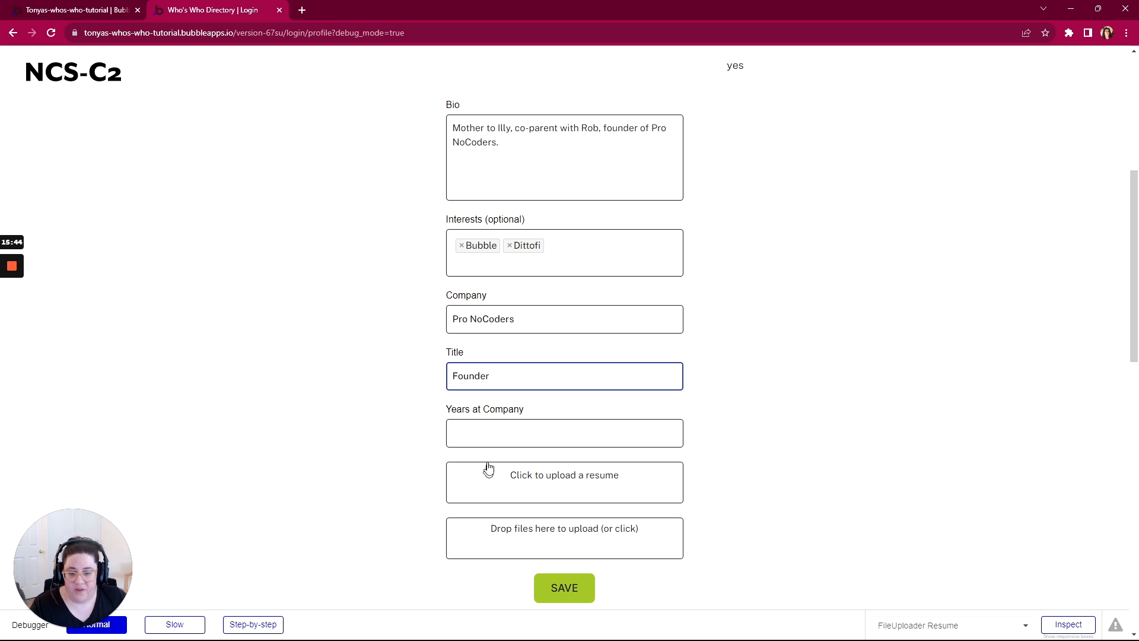
key("Tab")
type("3")
Step: Upload the Profile PDF from the Downloads folder as the resume on the profile form
left_click(533, 481)
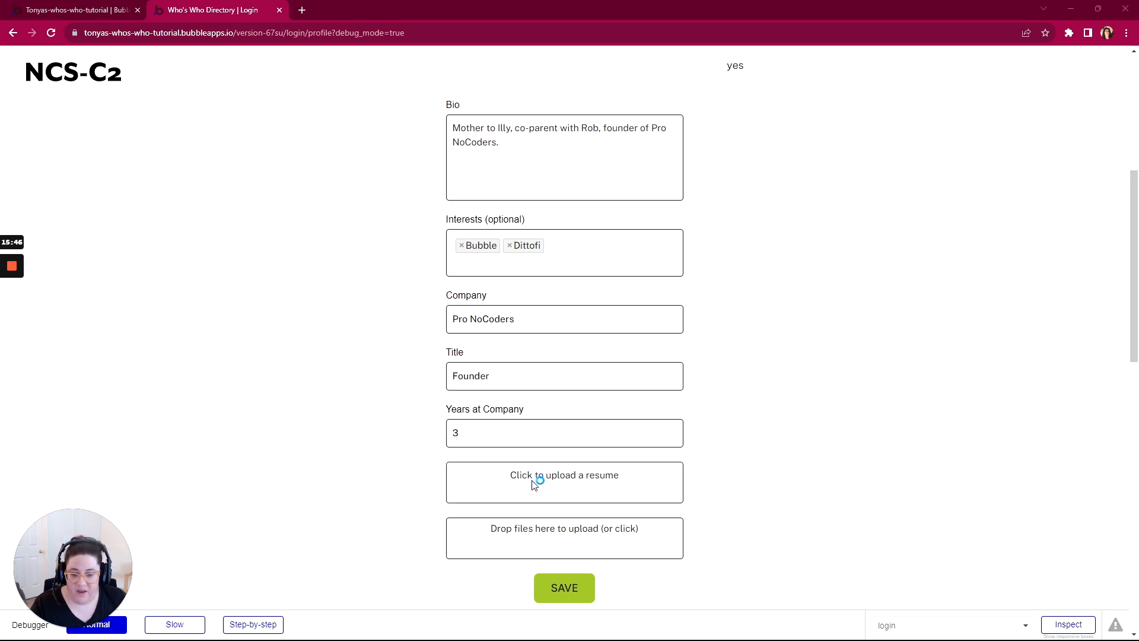
left_click(133, 113)
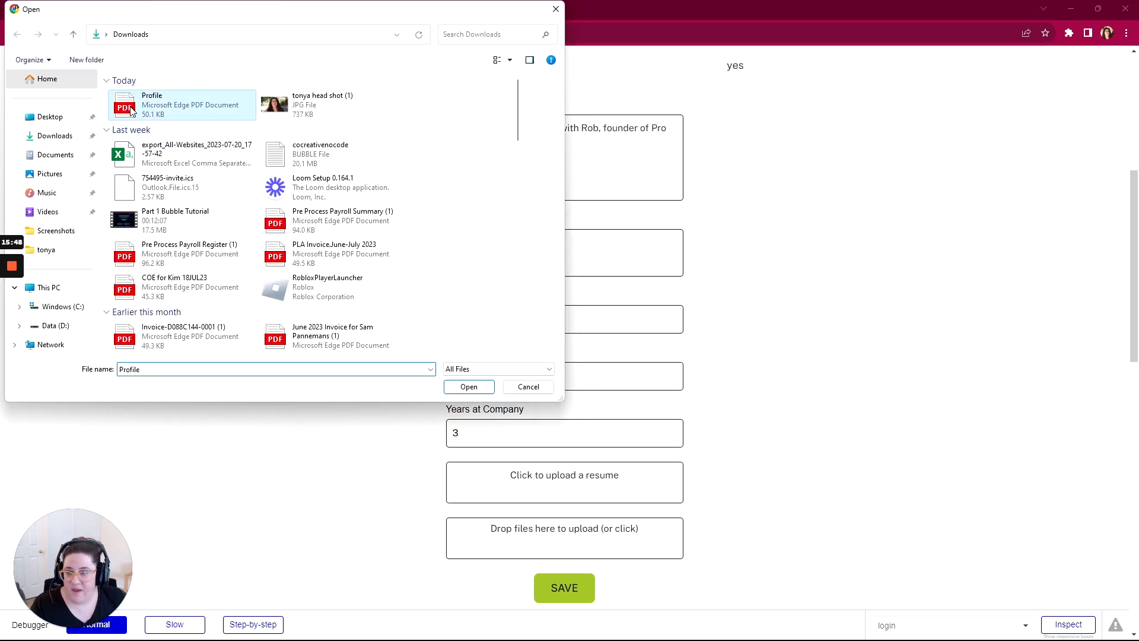
double_click(132, 111)
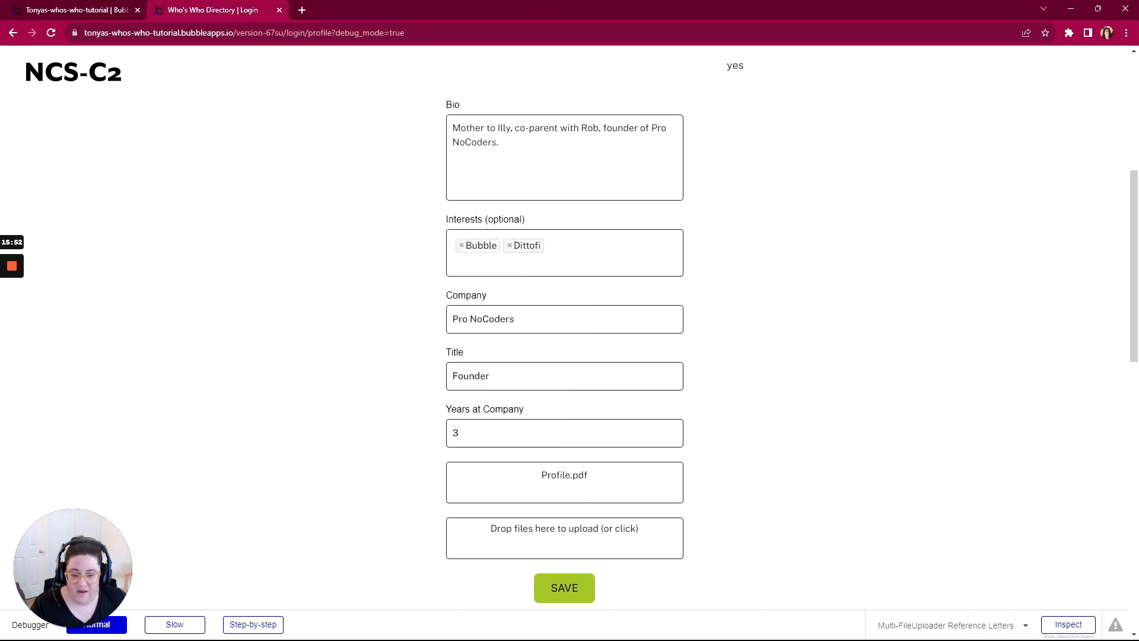
Step: Attach the Profile PDF and the head shot JPG as reference letters, and save the profile
left_click(551, 537)
left_click(247, 103)
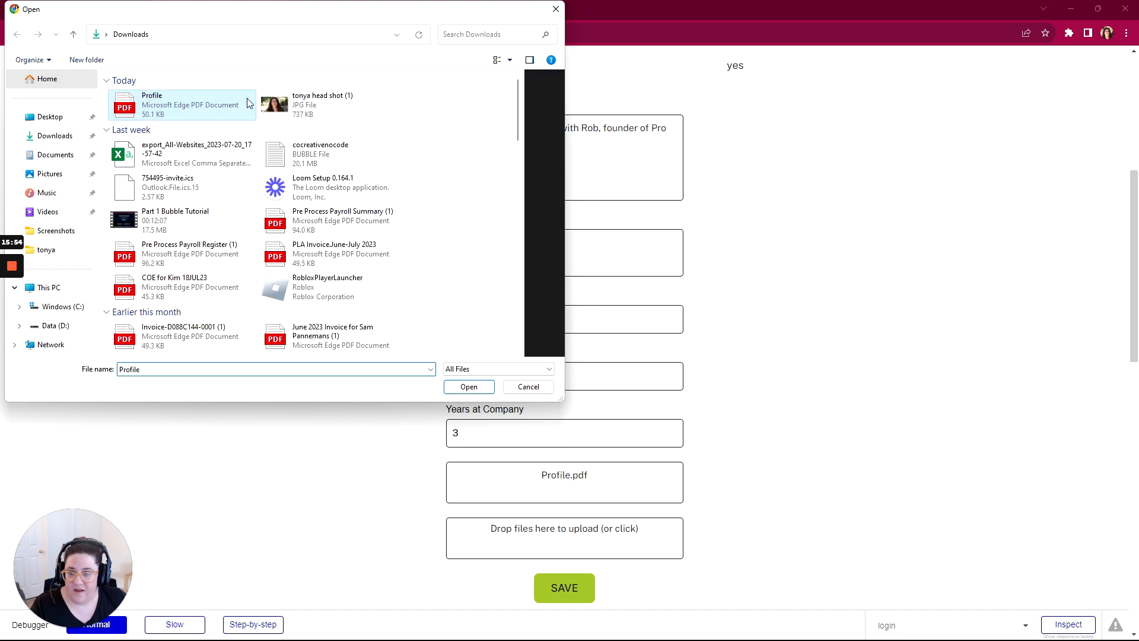
left_click(305, 110, "ctrl")
left_click(468, 386)
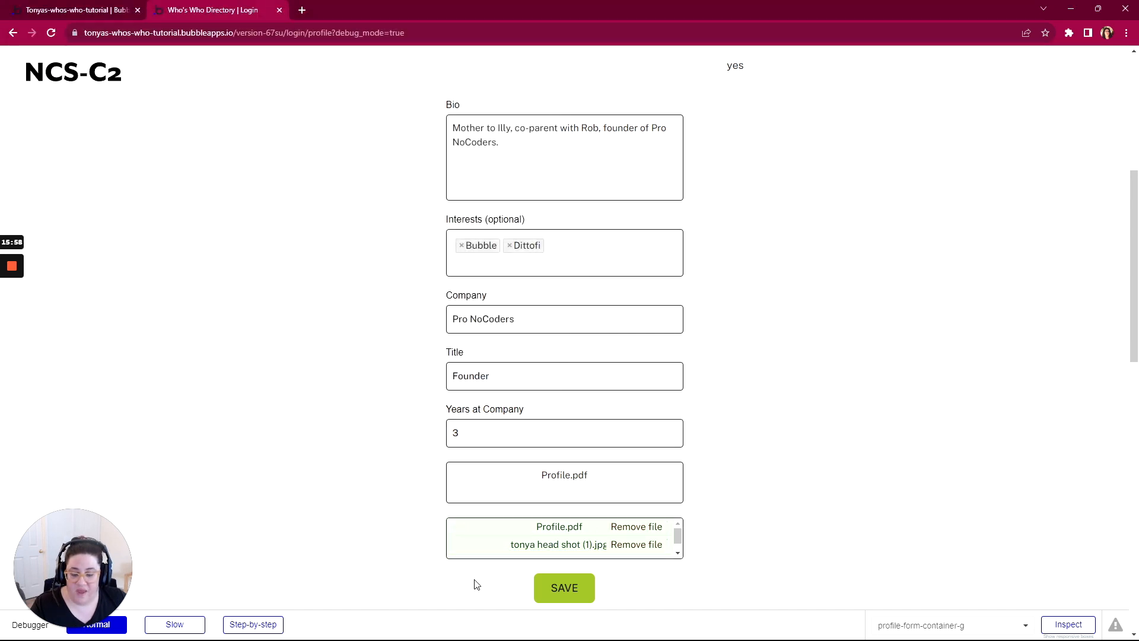
left_click(562, 590)
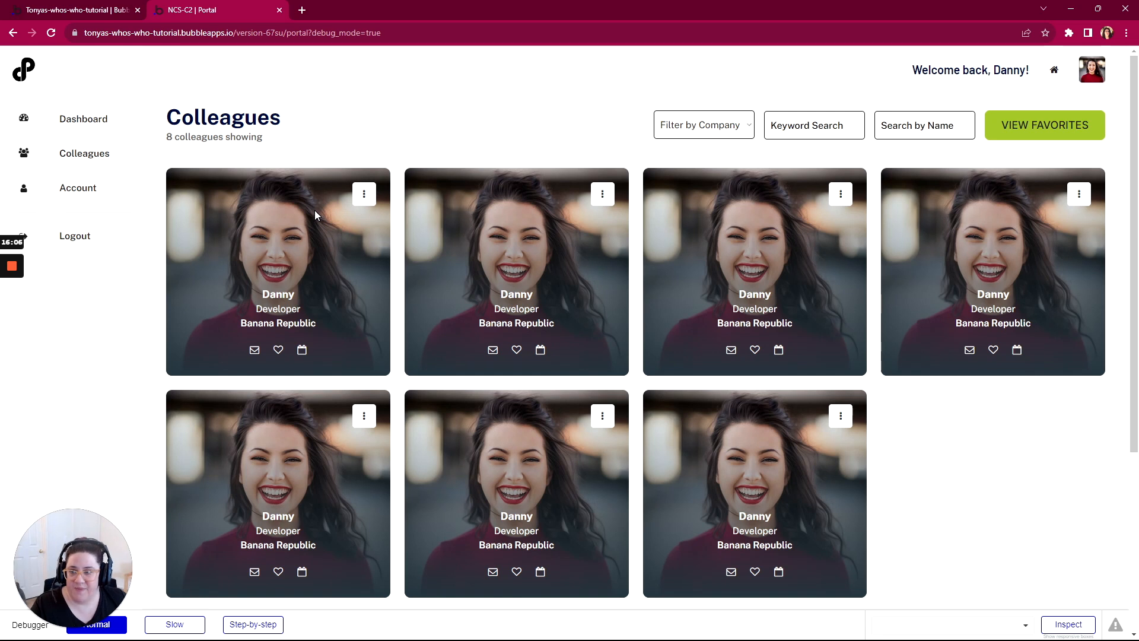
Step: Switch to the WorkFlowy outline and mark "Already have an account? Login! Button" under Sign Up as complete
left_click(83, 15)
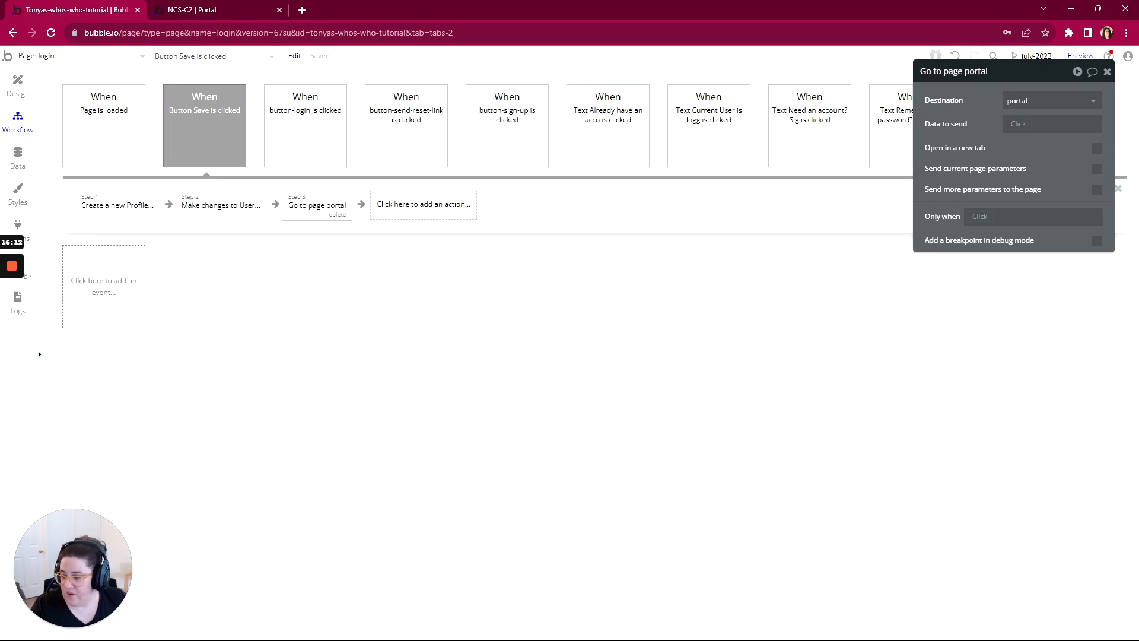
key("alt+Tab")
scroll(385, 362, "up", 1)
scroll(391, 359, "up", 1)
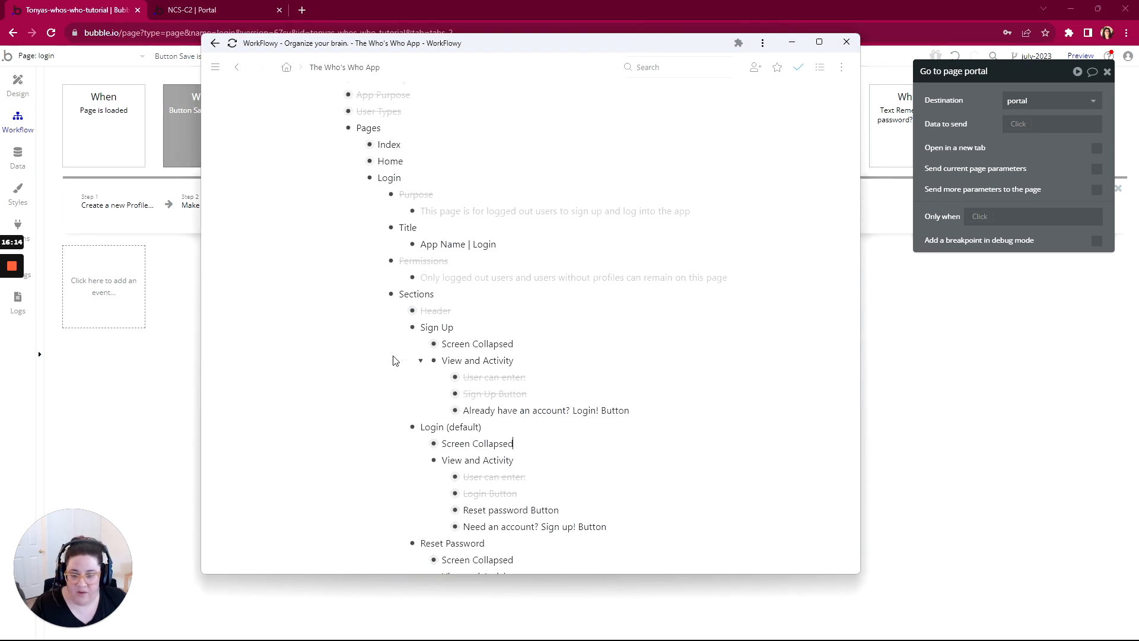
scroll(415, 341, "down", 1)
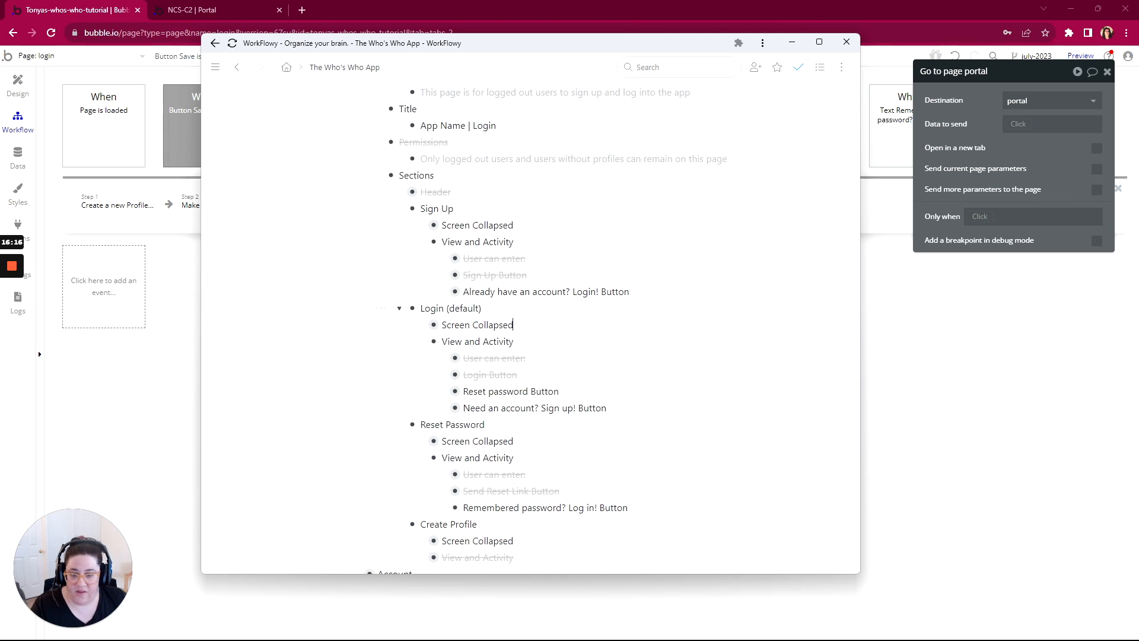
mouse_move(423, 291)
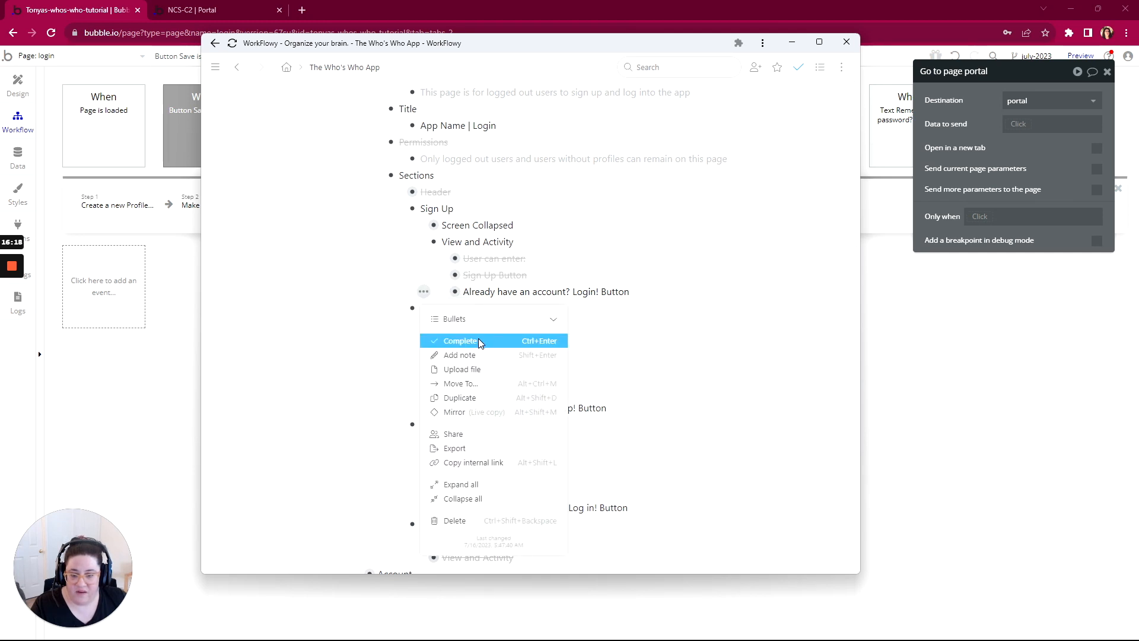
left_click(478, 338)
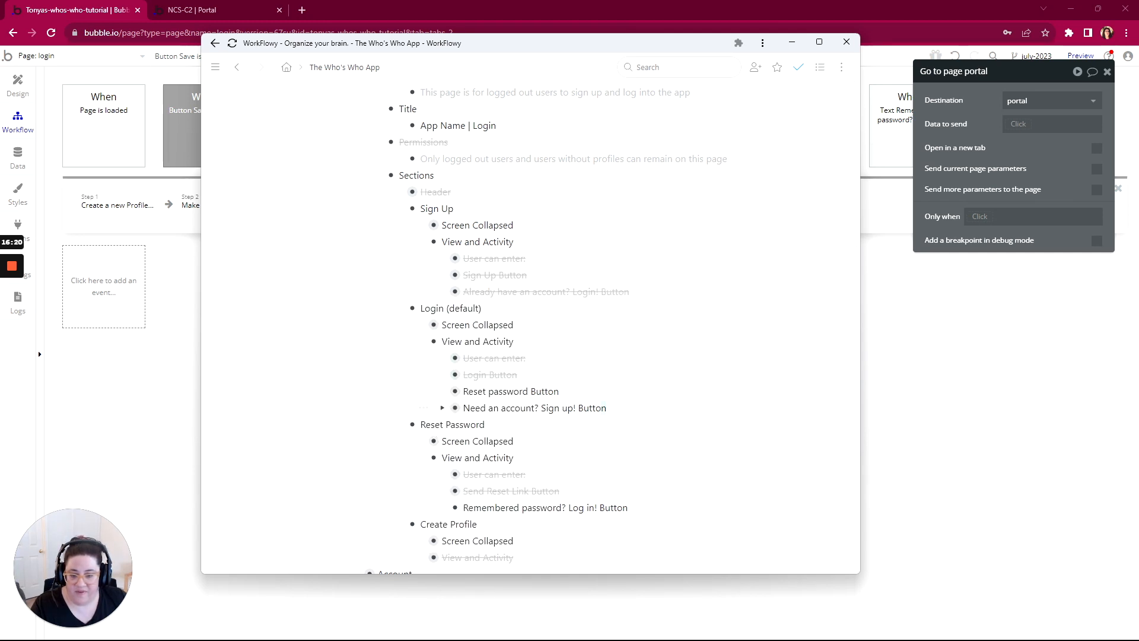
Step: Mark "Reset password Button", "Need an account? Sign up! Button" and "Remembered password? Log in! Button" as complete in the outline
left_click_drag(606, 408, 510, 393)
right_click(656, 396)
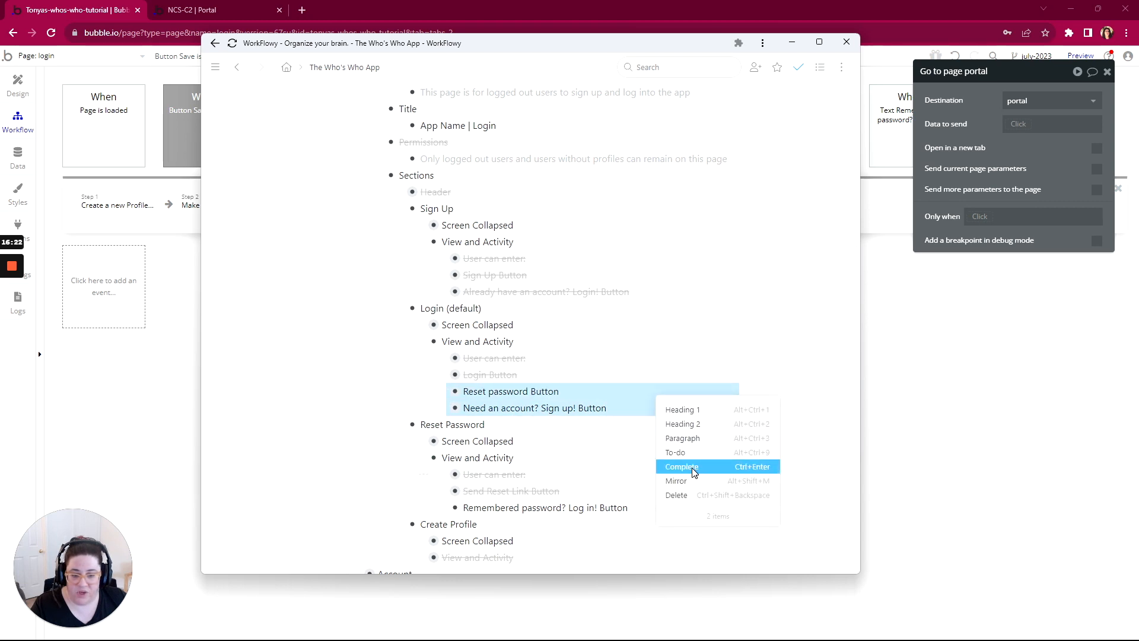
left_click(693, 466)
scroll(693, 470, "down", 3)
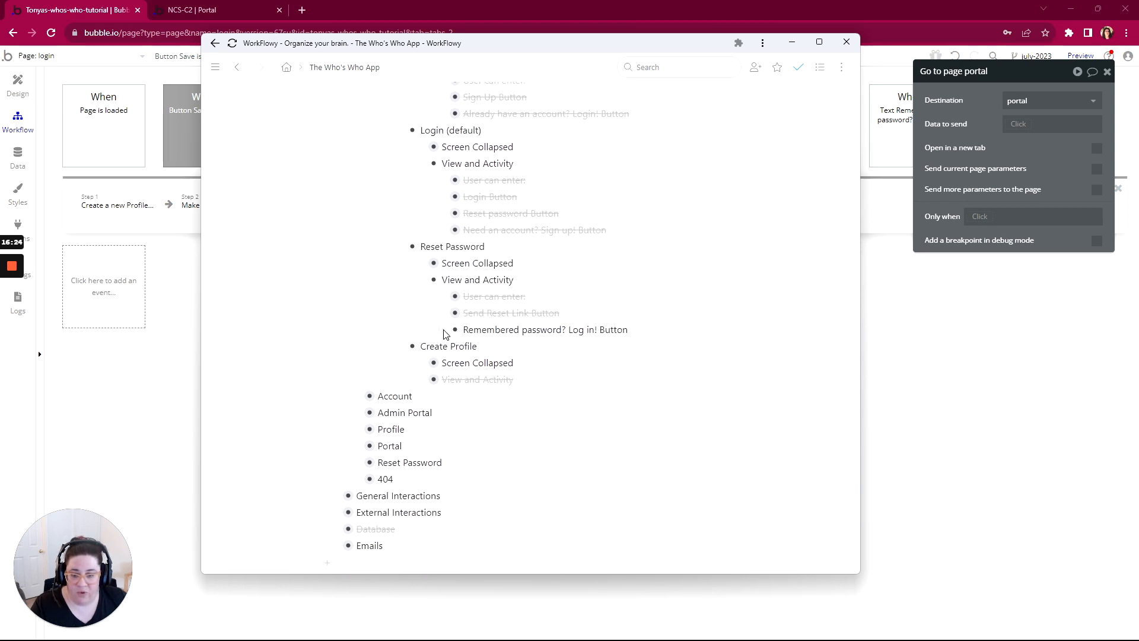
left_click(443, 329)
left_click(479, 104)
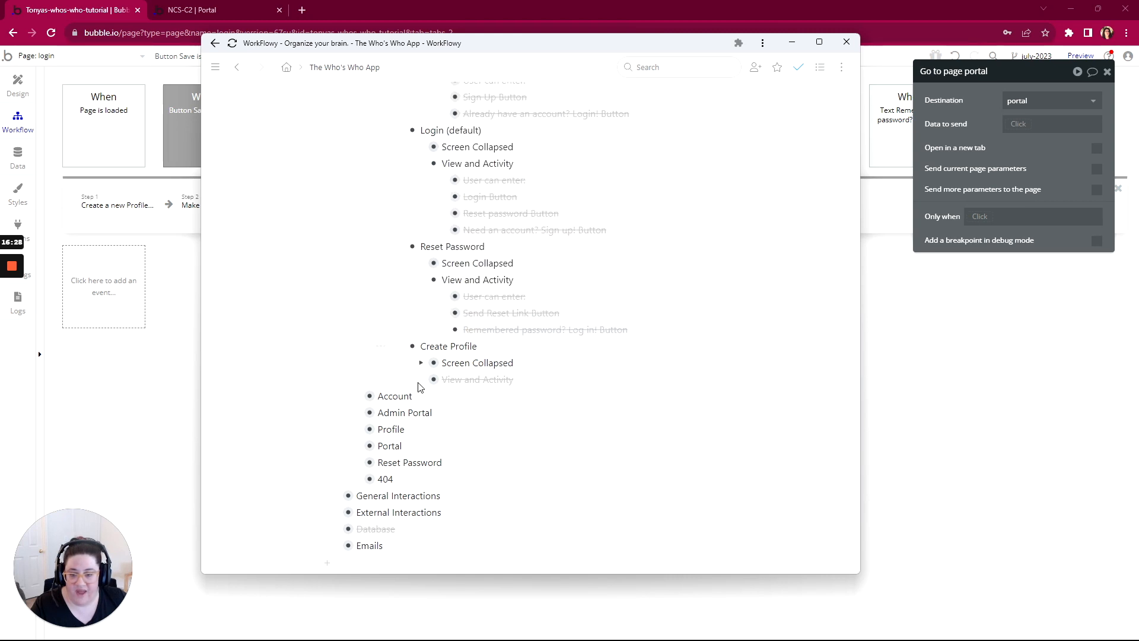
Step: Collapse the Create Profile, Reset Password, Login (default) and Sign Up bullets under the Login page's Sections
left_click(399, 346)
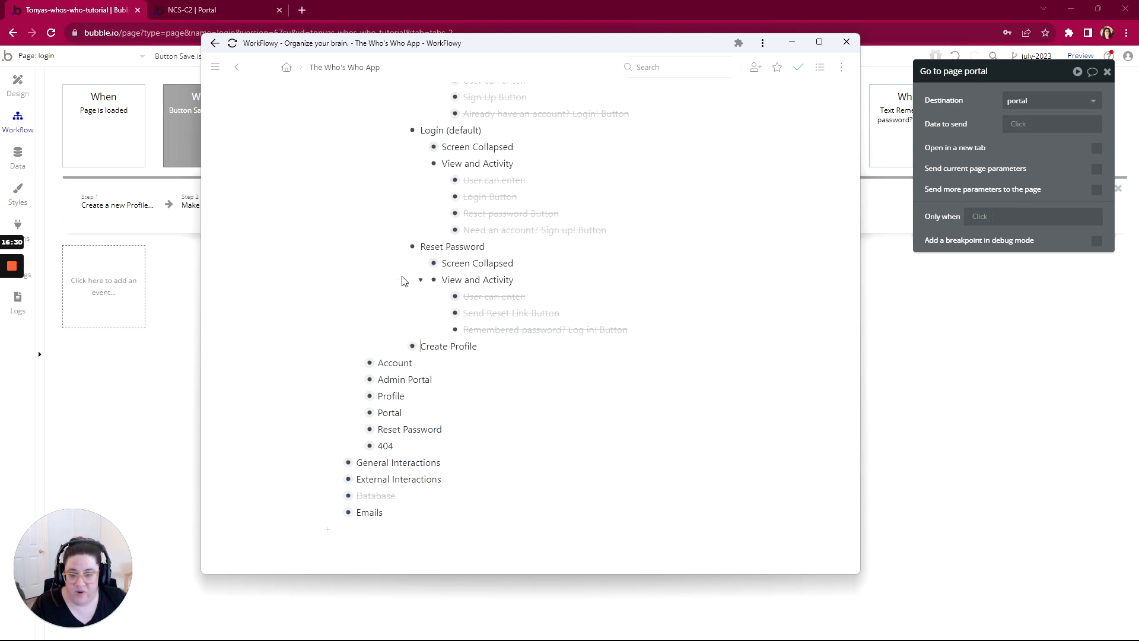
left_click(400, 248)
scroll(398, 328, "up", 3)
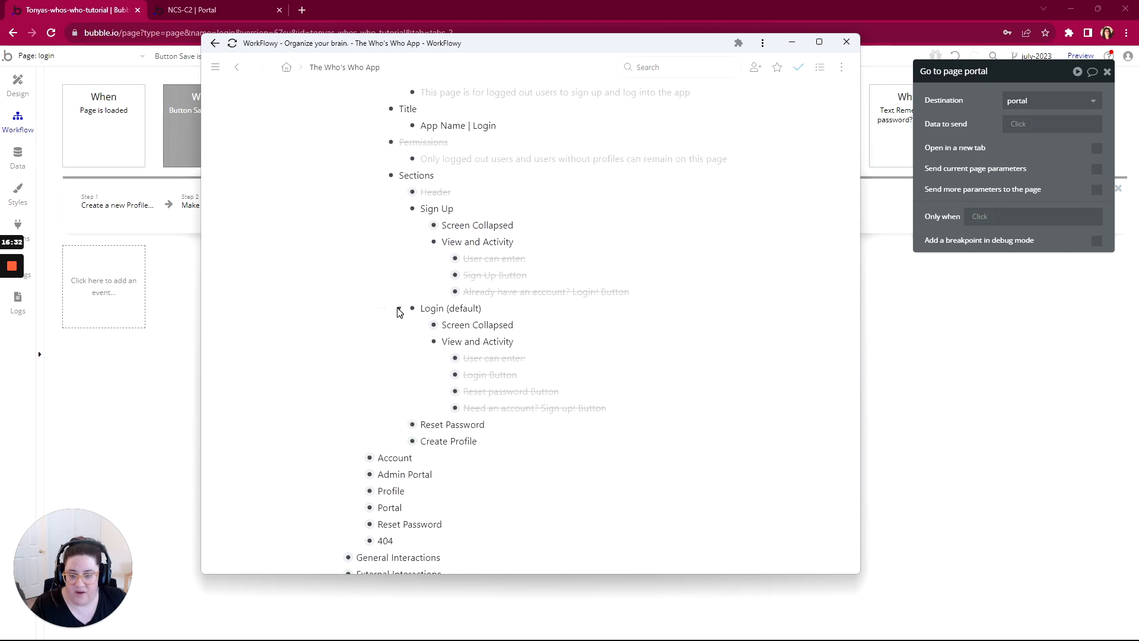
left_click(399, 309)
left_click(400, 209)
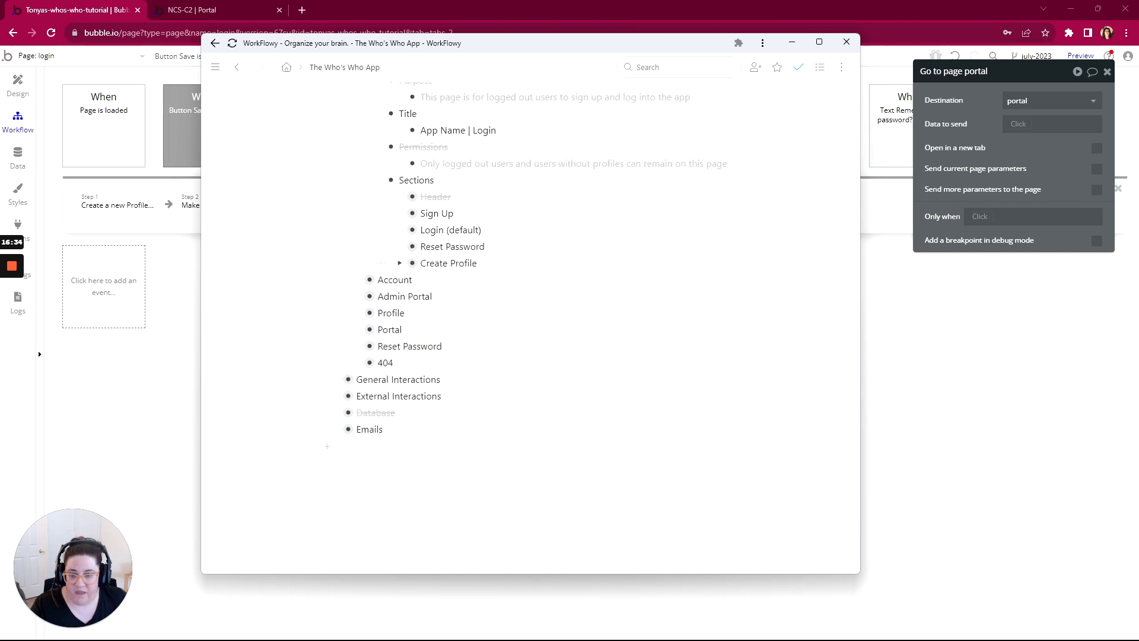
Step: Mark Sign Up, Login (default), Reset Password, Create Profile and their parent Sections bullet as complete
left_click_drag(477, 263, 414, 216)
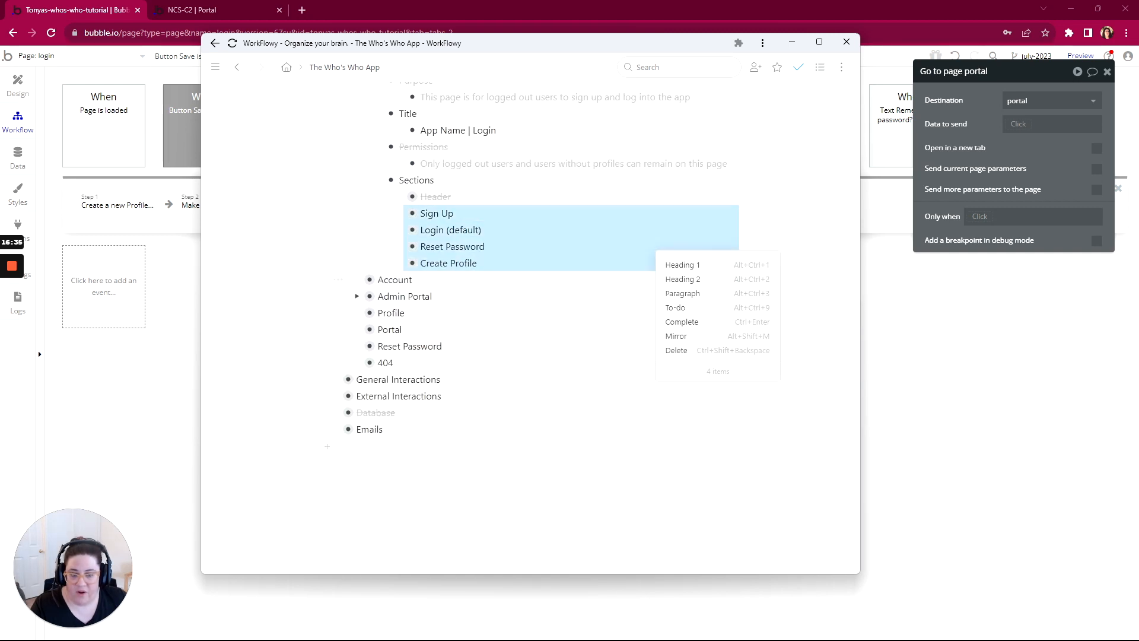
left_click(682, 324)
left_click(359, 180)
left_click(394, 227)
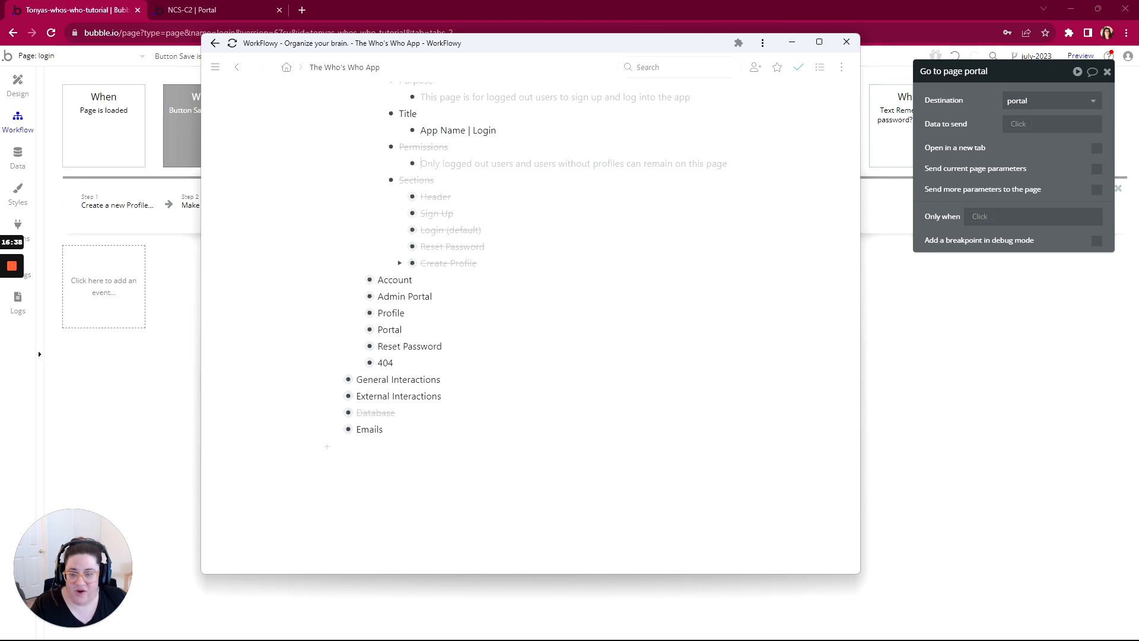
scroll(386, 338, "up", 1)
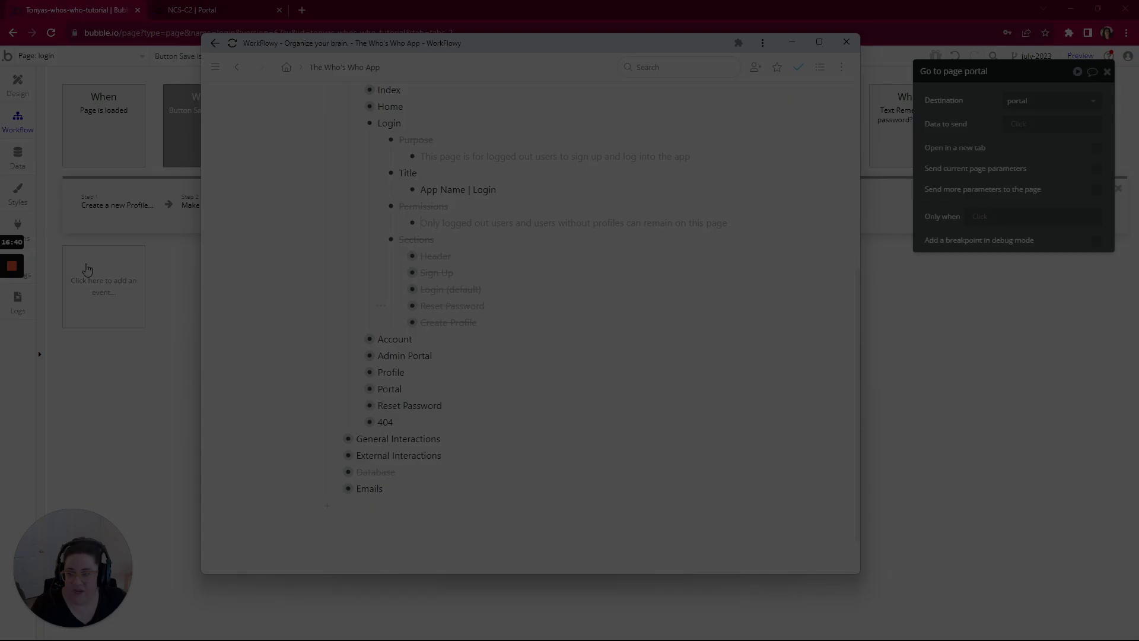